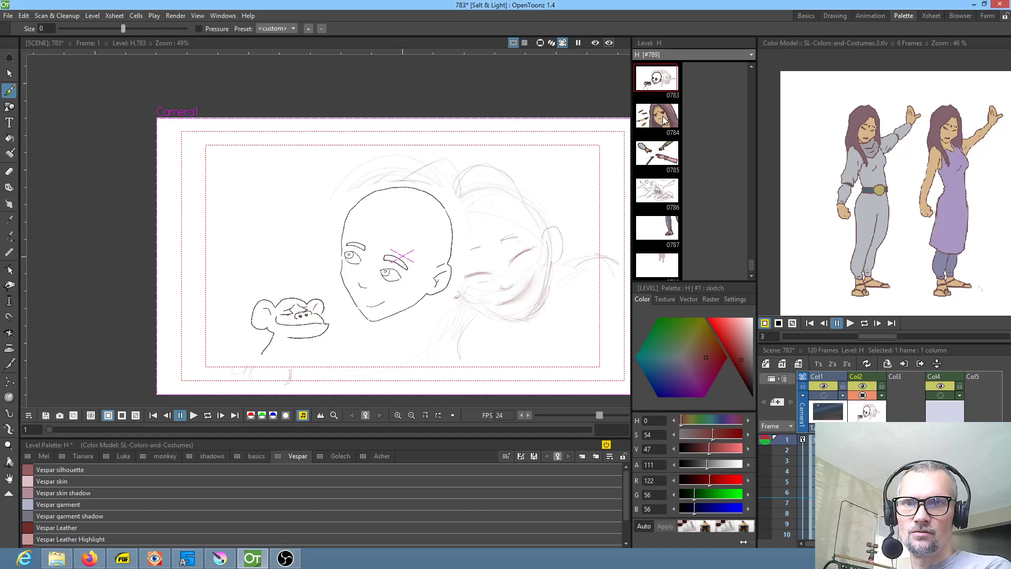
# Step: Show drawing 783 of level H, then go back to drawing 755 in the same level
pyautogui.click(657, 82)
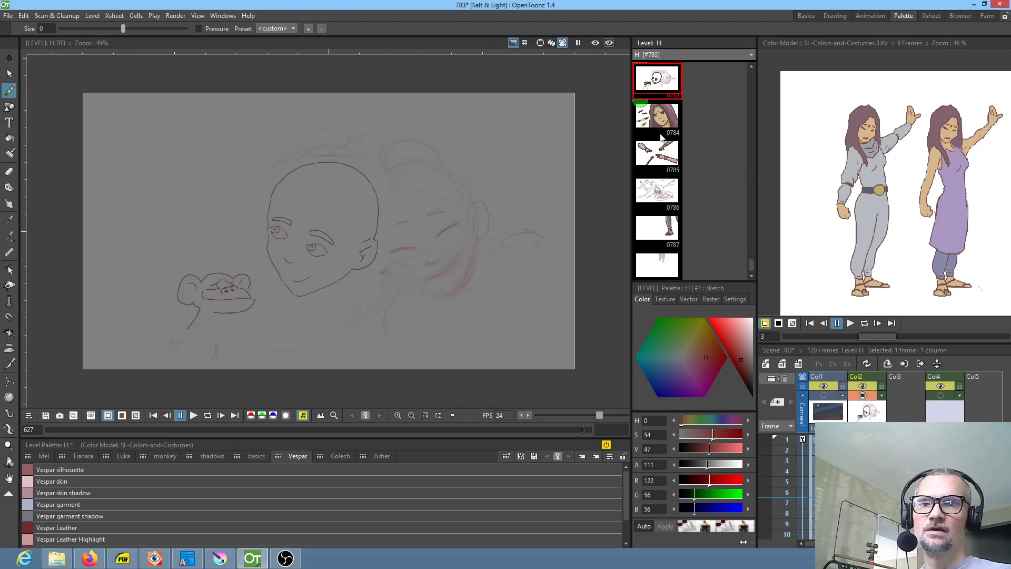
pyautogui.scroll(10, 673, 174)
pyautogui.click(667, 155)
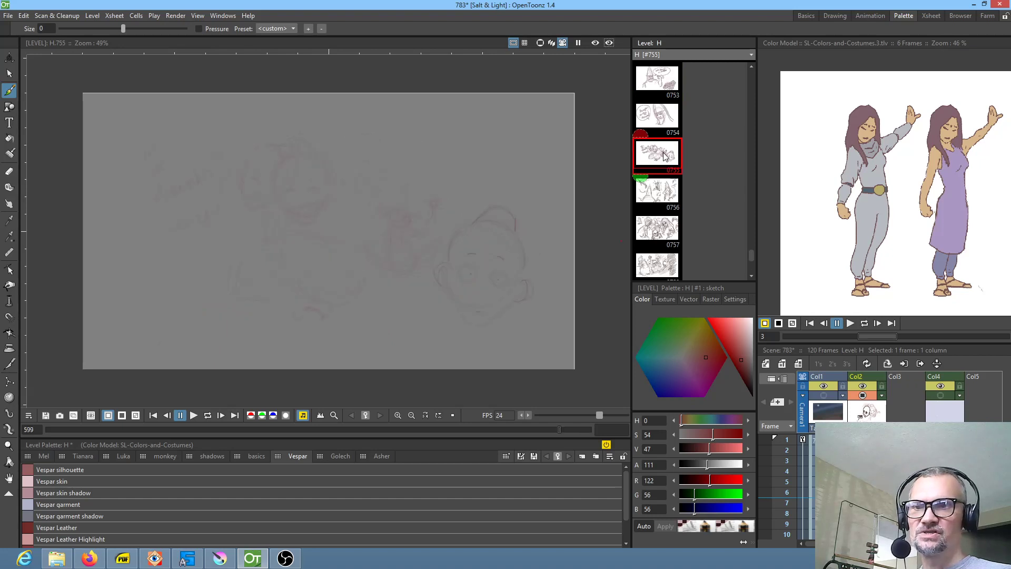
pyautogui.scroll(1, 469, 213)
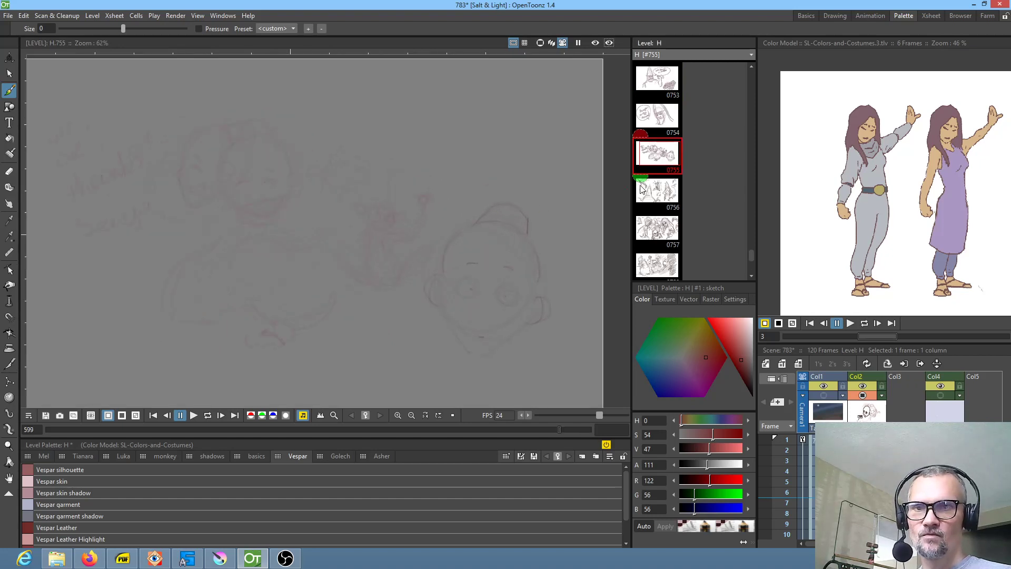
# Step: Flip forward through level H's drawings one by one from 755 to 785
pyautogui.press('.')
pyautogui.press('.')
pyautogui.press('.')
pyautogui.press('.')
pyautogui.press('.')
pyautogui.press('.')
pyautogui.press('.')
pyautogui.press('.')
pyautogui.press('.')
pyautogui.press('.')
pyautogui.press('.')
pyautogui.press('.')
pyautogui.press('.')
pyautogui.press('.')
pyautogui.press('.')
pyautogui.press('.')
pyautogui.press('.')
pyautogui.press('.')
pyautogui.press('.')
pyautogui.press('.')
pyautogui.press('.')
pyautogui.press('.')
pyautogui.press('.')
pyautogui.press('.')
pyautogui.press('.')
pyautogui.press('.')
pyautogui.press('.')
pyautogui.press('.')
pyautogui.press('.')
pyautogui.press('.')
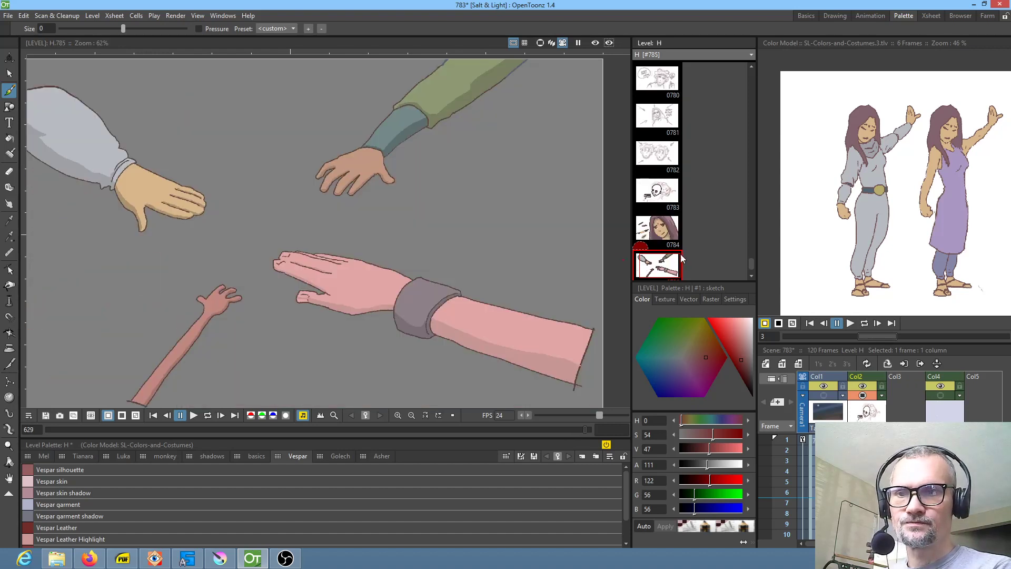
# Step: Flip back to drawings 783 and 784, then browse forward through level H to the hooded character in drawing 789
pyautogui.press(',')
pyautogui.press(',')
pyautogui.press('.')
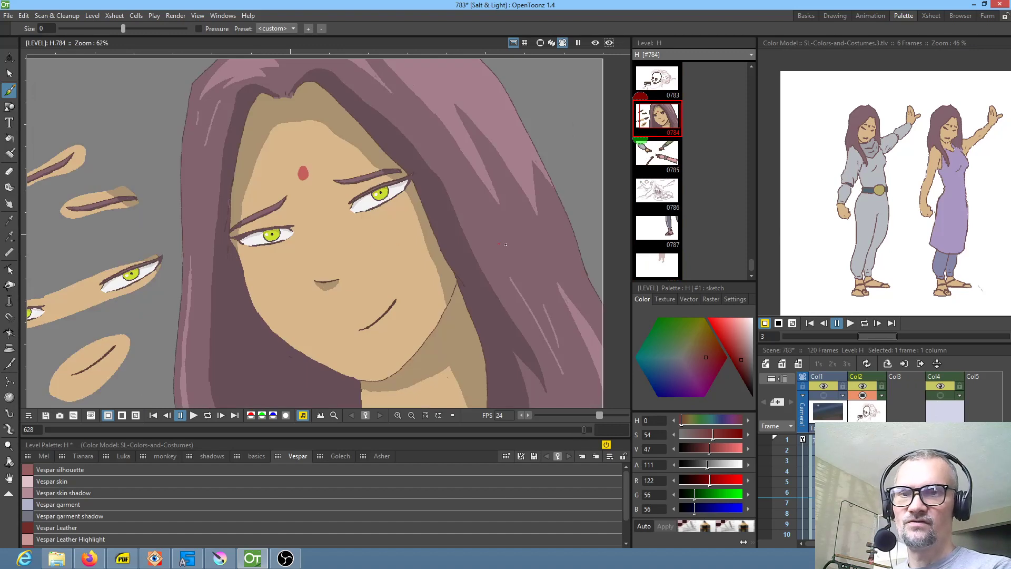
pyautogui.press(',')
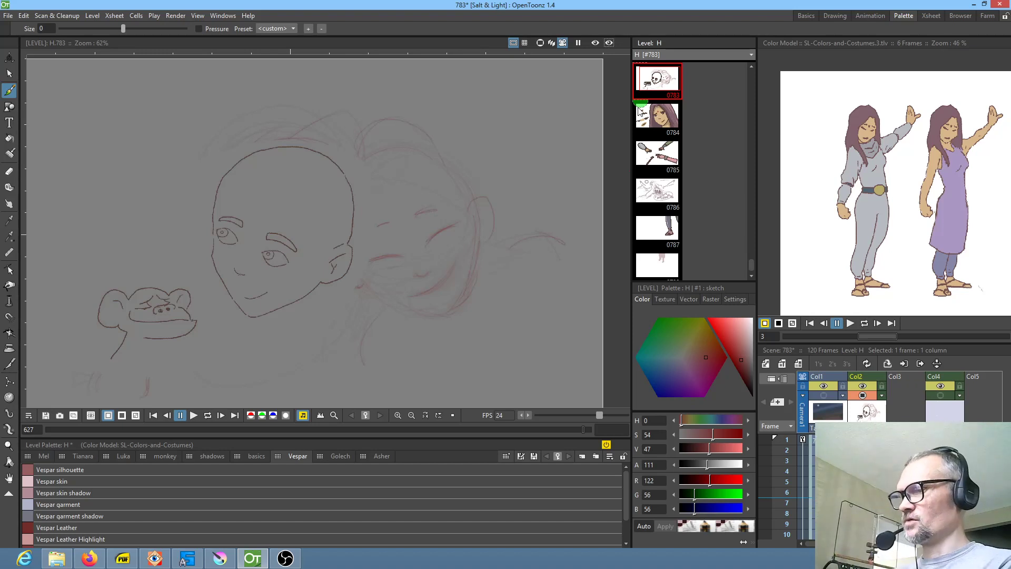
pyautogui.press('.')
pyautogui.press('.')
pyautogui.press('.')
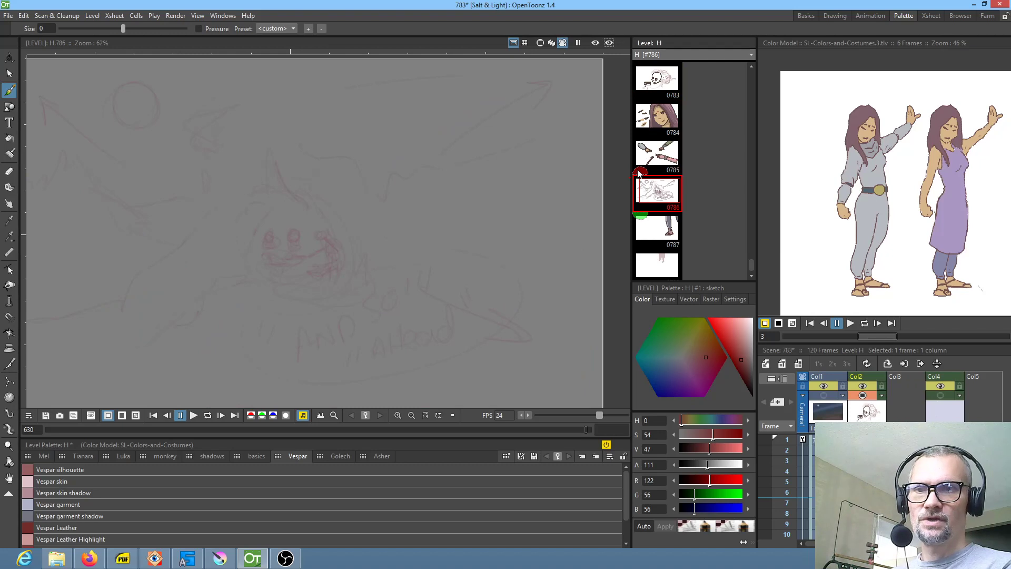
pyautogui.press('.')
pyautogui.press('.')
pyautogui.press('.')
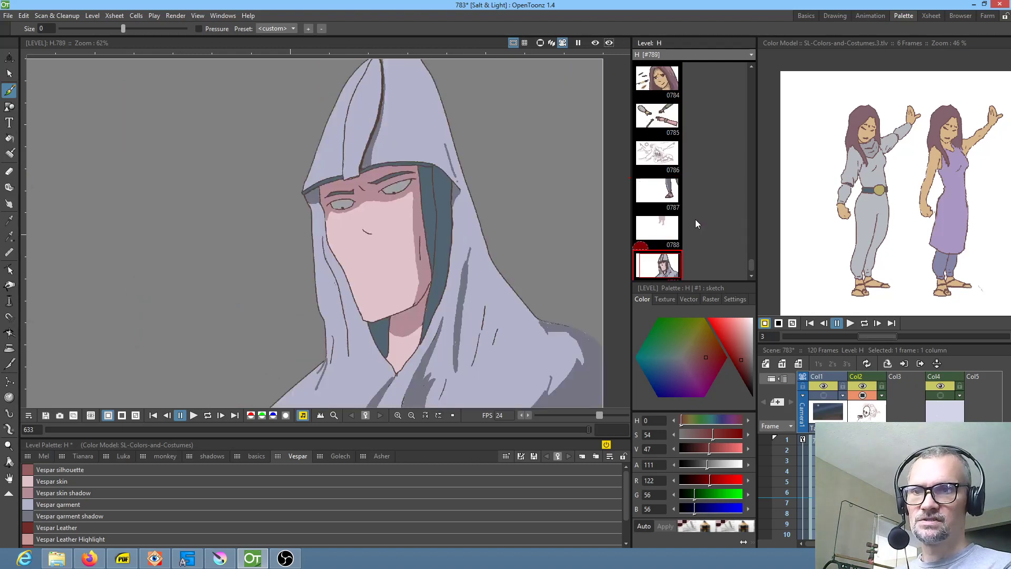
# Step: Return to drawing 783 with the bald head and monkey sketch in level H
pyautogui.click(663, 80)
pyautogui.scroll(2, 712, 131)
pyautogui.scroll(-1, 710, 133)
pyautogui.click(659, 163)
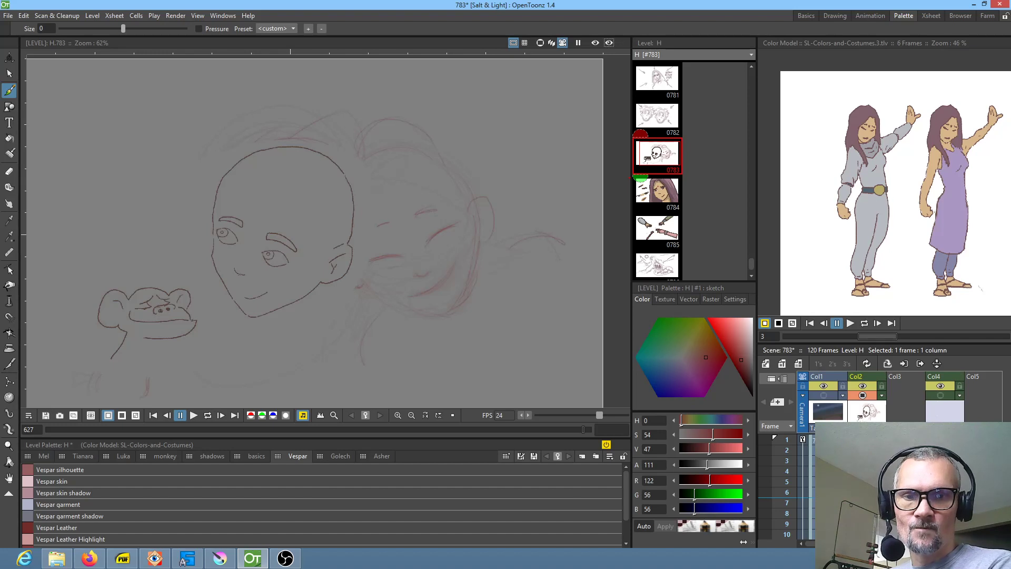
# Step: Switch to the Basics room and extend drawing 783 in Col2 through frame 120
pyautogui.click(867, 439)
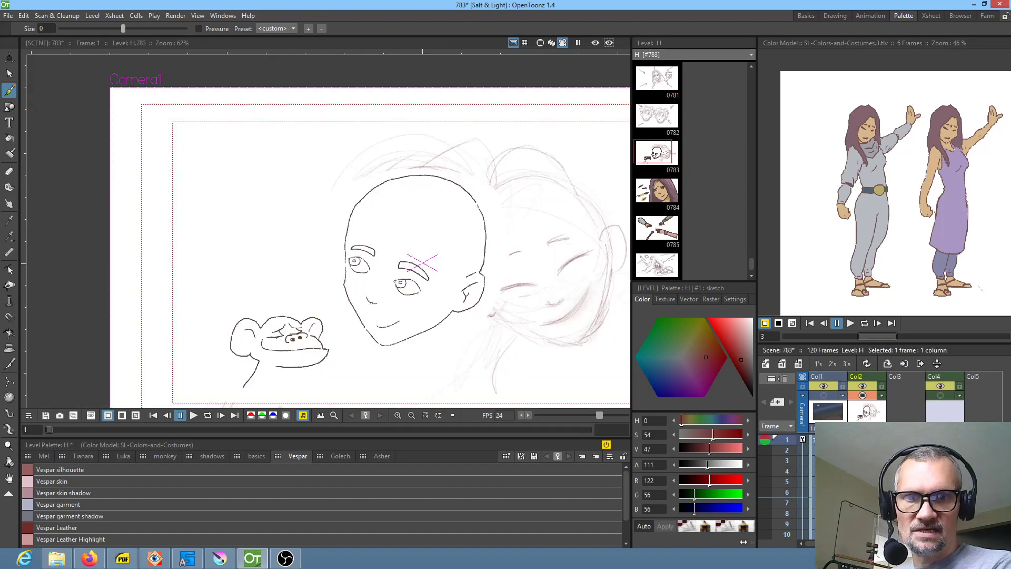
pyautogui.scroll(-11, 785, 487)
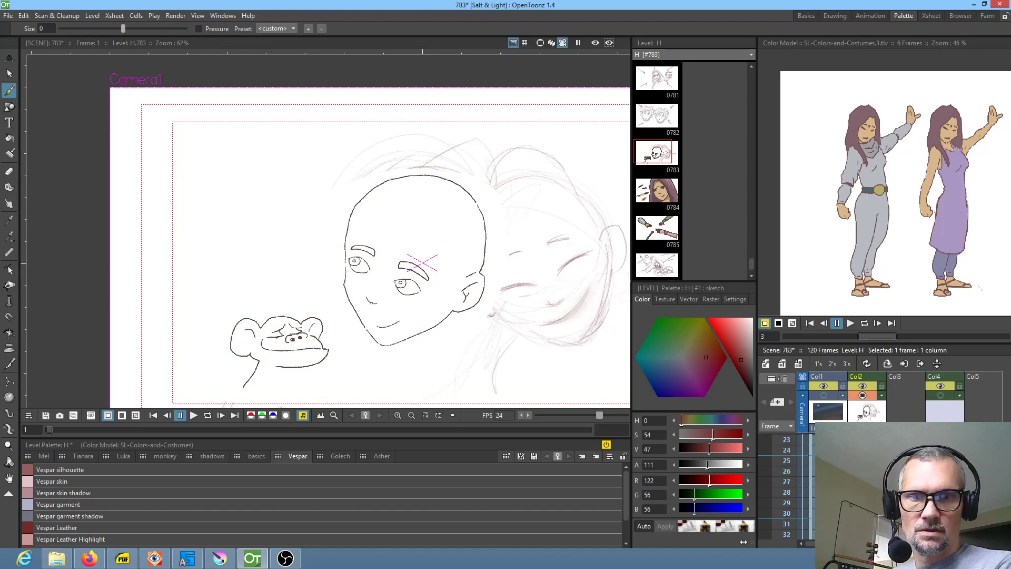
pyautogui.scroll(-14, 785, 487)
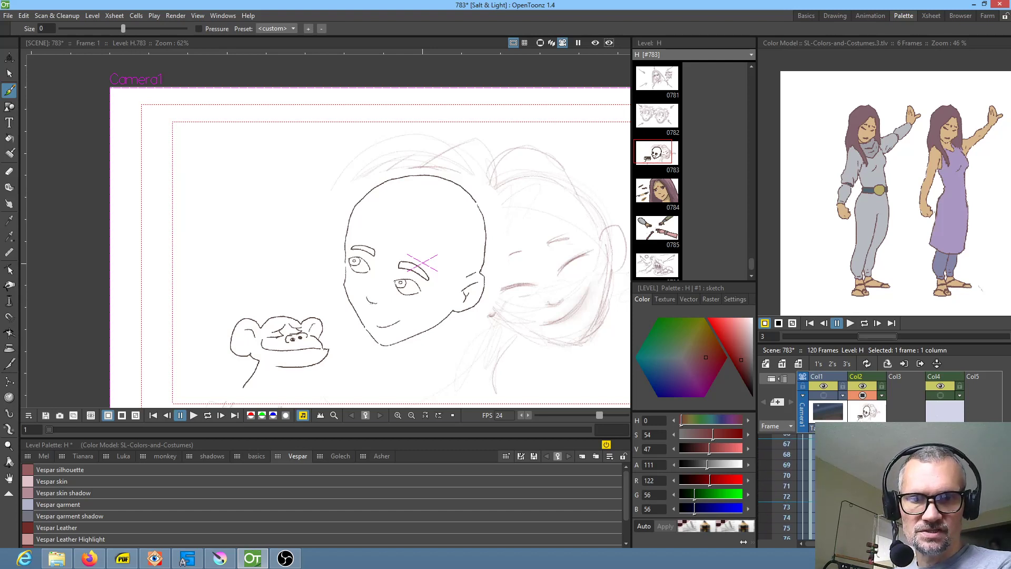
pyautogui.scroll(-2, 784, 487)
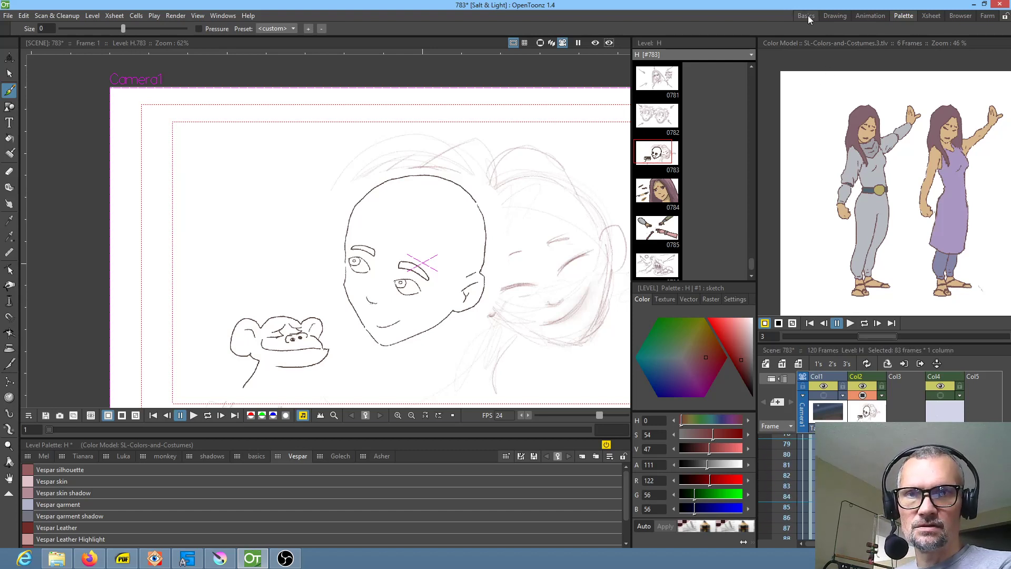
pyautogui.click(806, 16)
pyautogui.scroll(-20, 935, 233)
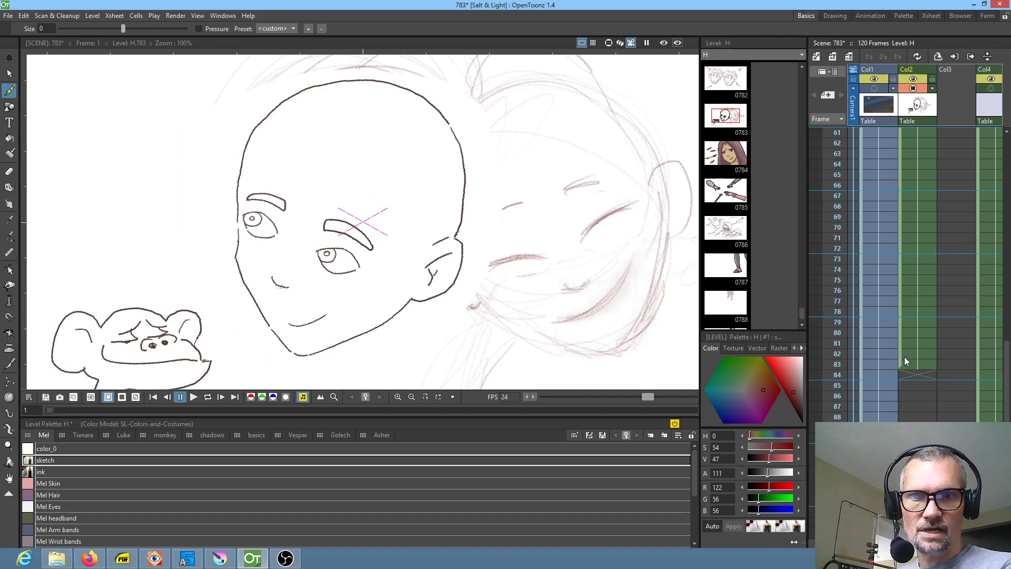
pyautogui.click(928, 301)
pyautogui.moveTo(927, 307)
pyautogui.mouseDown()
pyautogui.moveTo(933, 542)
pyautogui.moveTo(933, 441)
pyautogui.mouseUp()
pyautogui.scroll(20, 903, 252)
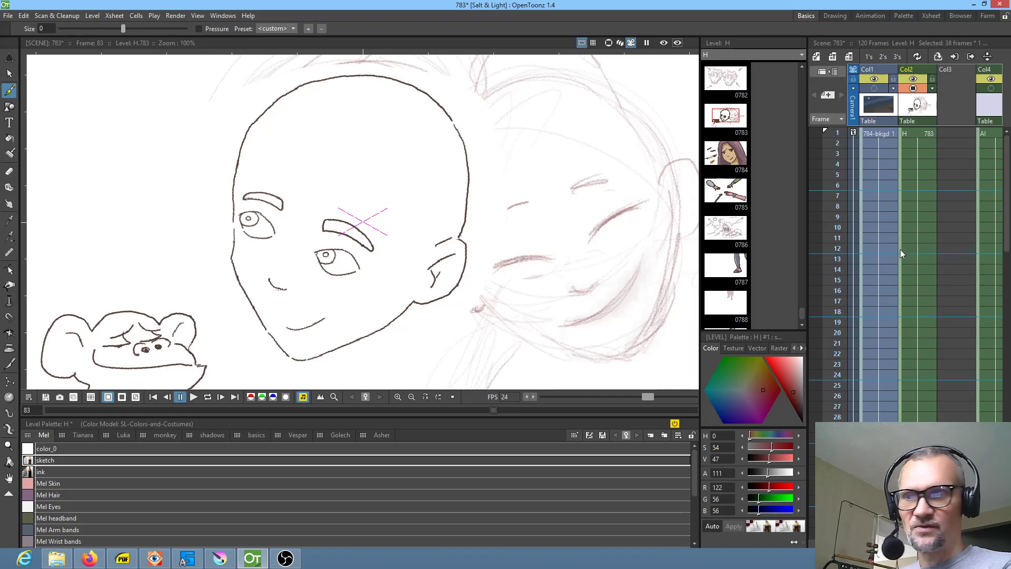
# Step: Show the 784-bkgd background column in the viewer to inspect it with the full camera frame, then hide it again
pyautogui.scroll(-2, 365, 159)
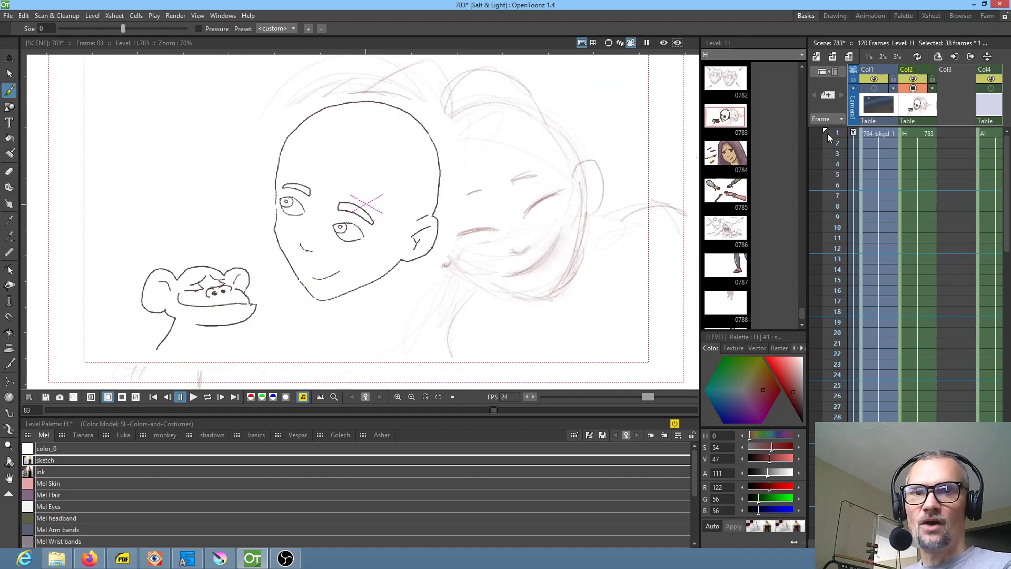
pyautogui.click(875, 88)
pyautogui.scroll(-2, 399, 185)
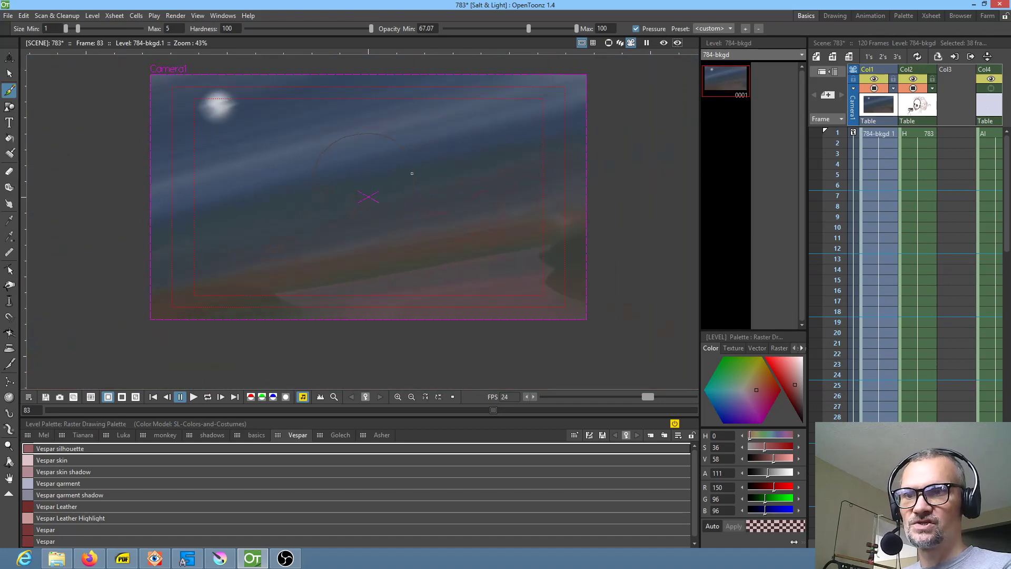
pyautogui.moveTo(401, 189); pyautogui.dragTo(397, 192)
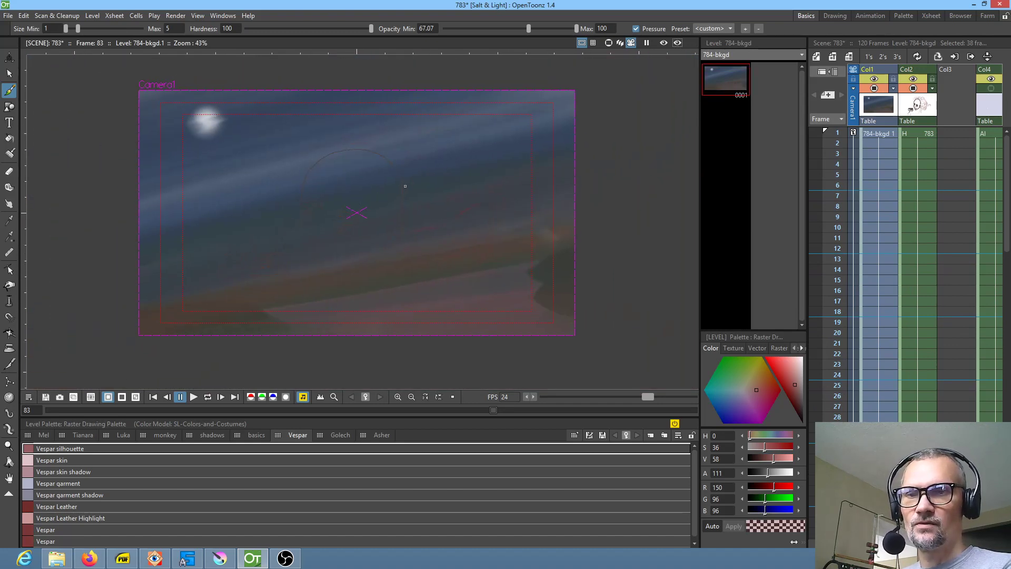
pyautogui.click(874, 89)
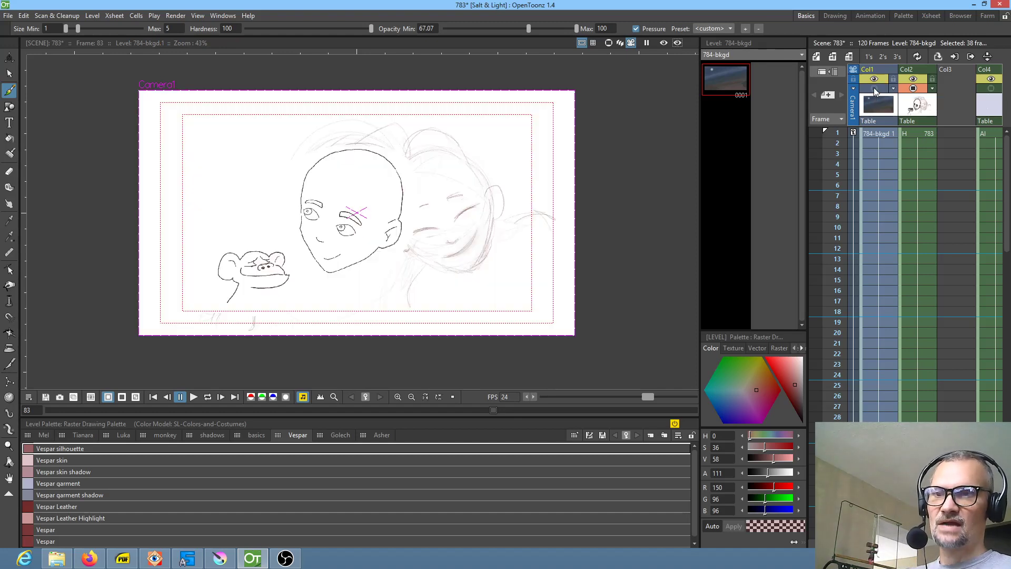
# Step: Check the framing at frame 1 and at the camera keyframe on frame 120
pyautogui.click(870, 134)
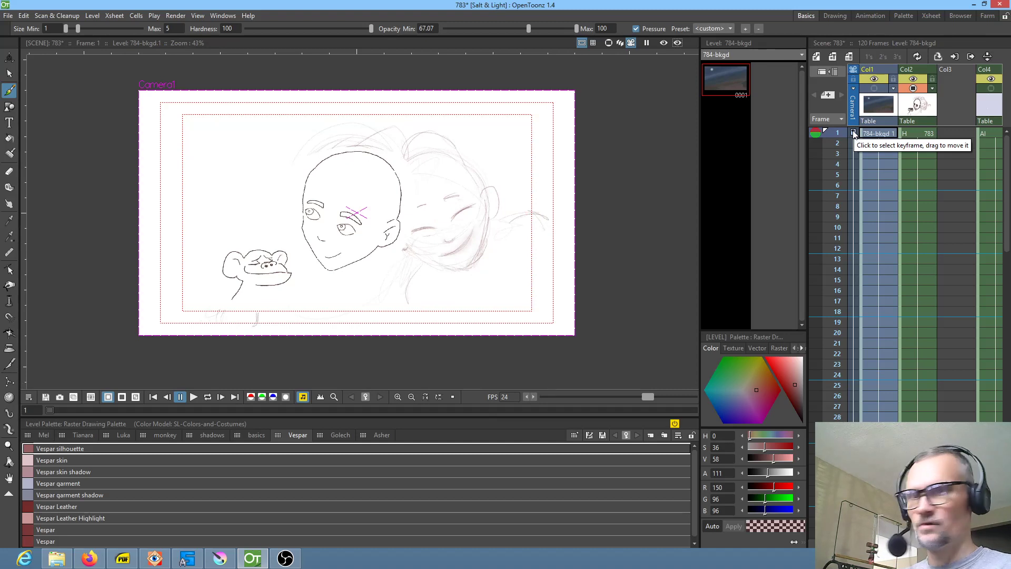
pyautogui.scroll(-12, 874, 237)
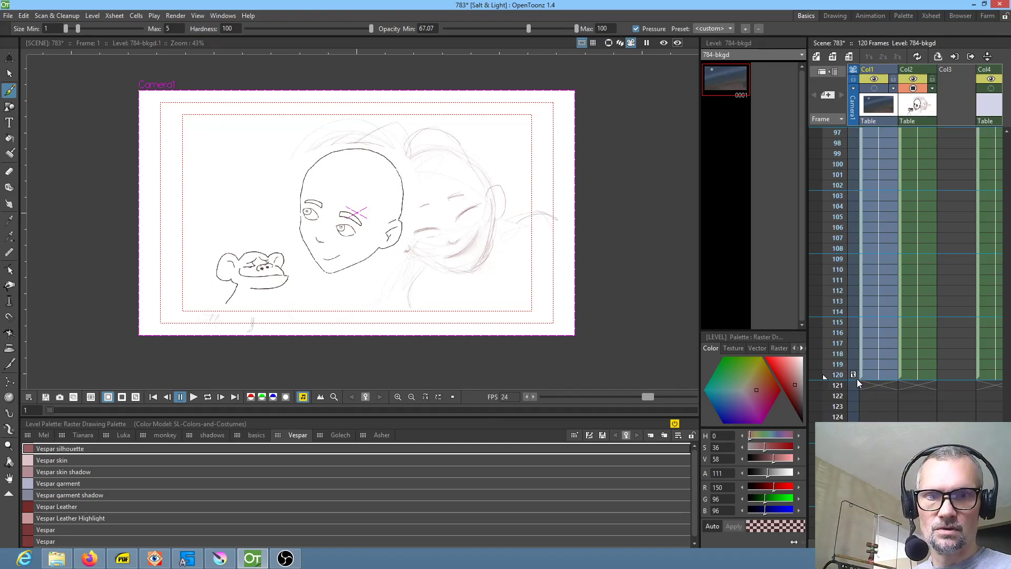
pyautogui.click(854, 374)
pyautogui.scroll(12, 877, 246)
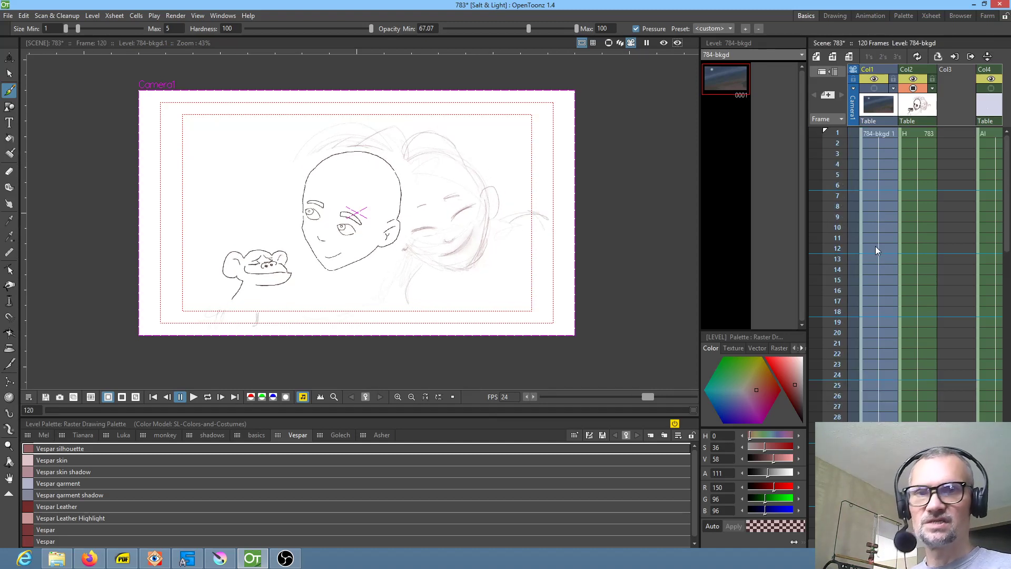
# Step: Select Col2's first frame, view drawings 784 and 783 of level H, and bring Col4 into view
pyautogui.click(918, 131)
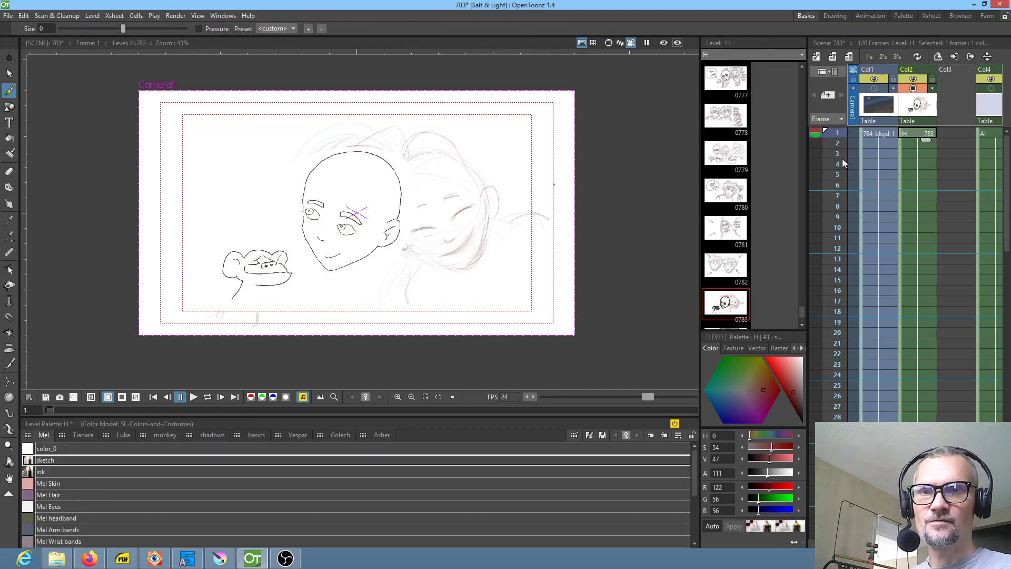
pyautogui.scroll(-3, 773, 252)
pyautogui.click(723, 226)
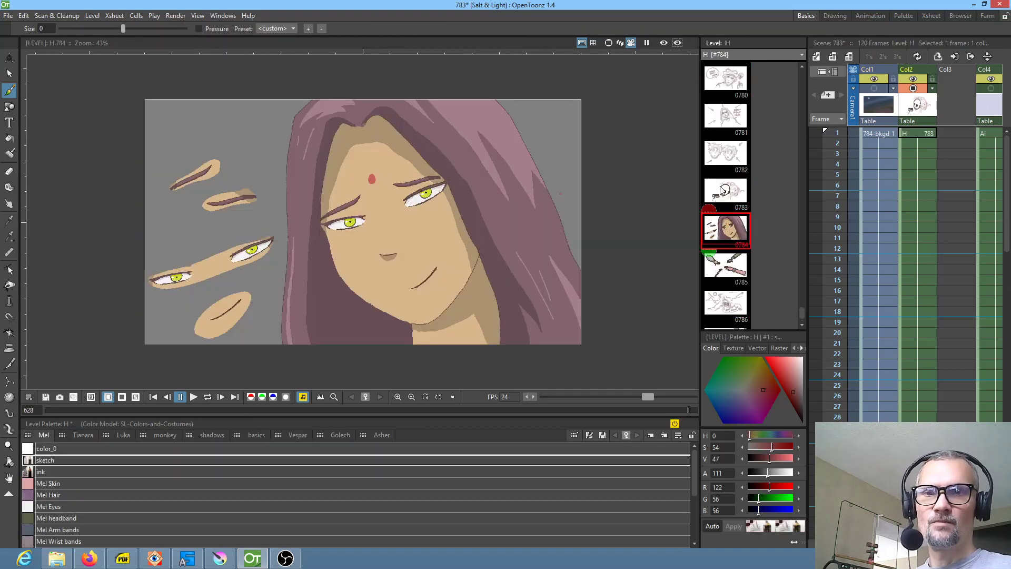
pyautogui.press('Up')
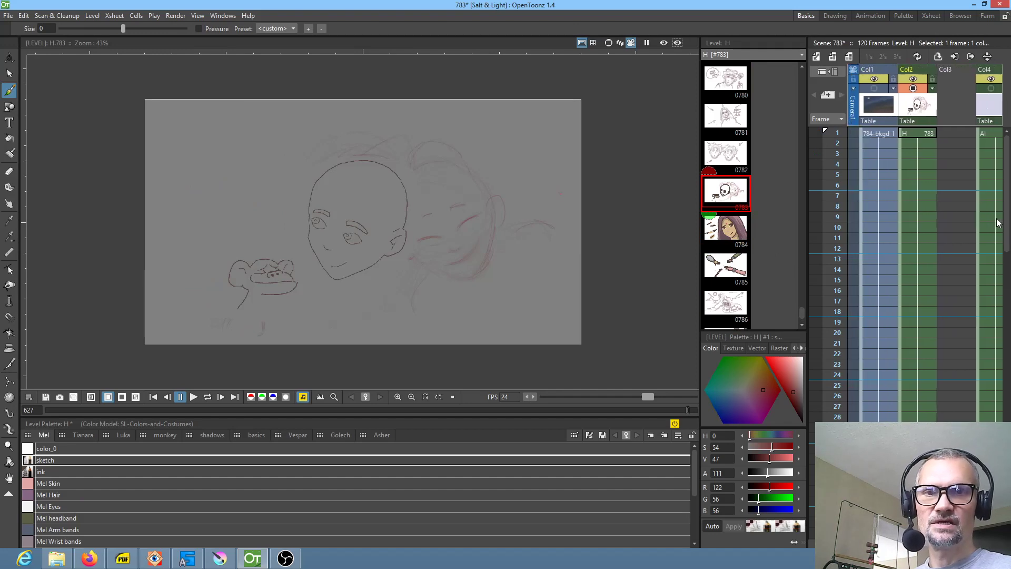
pyautogui.moveTo(929, 199); pyautogui.dragTo(843, 200)
# Step: Compare drawing 782 in level H with the scene view of Col2's first frame, switching between them twice
pyautogui.click(729, 153)
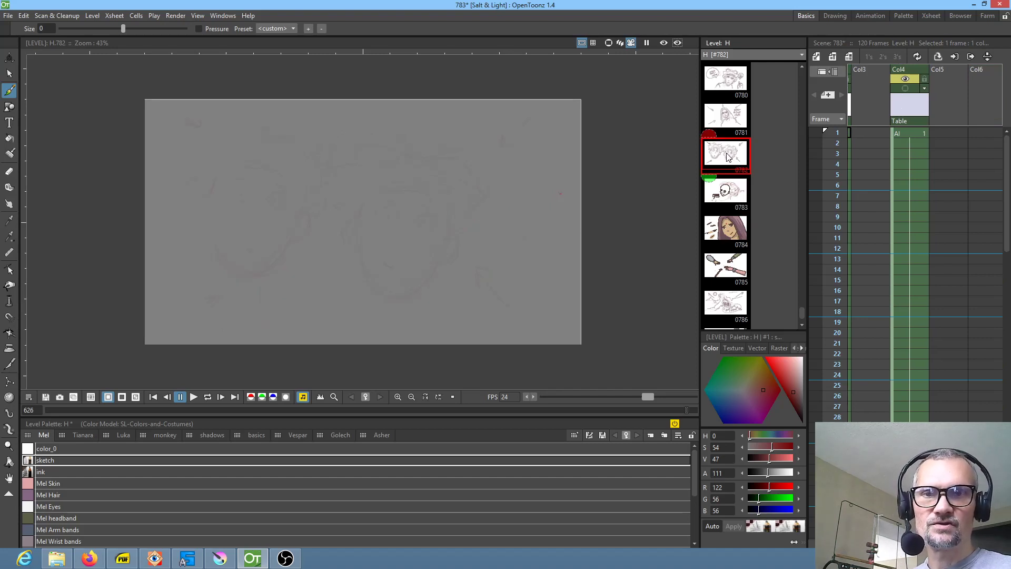
pyautogui.moveTo(879, 179); pyautogui.dragTo(943, 184)
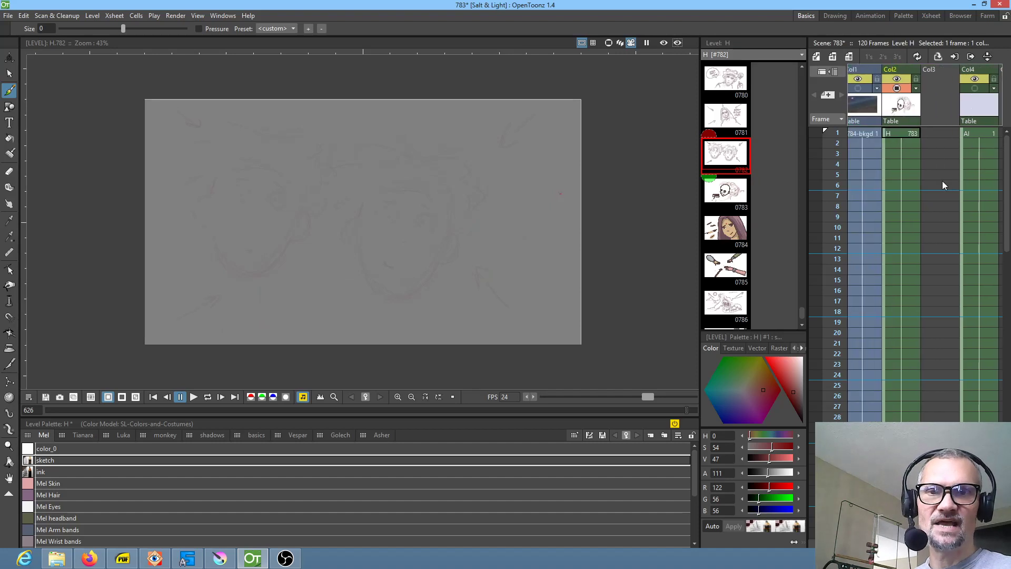
pyautogui.click(901, 108)
pyautogui.click(896, 135)
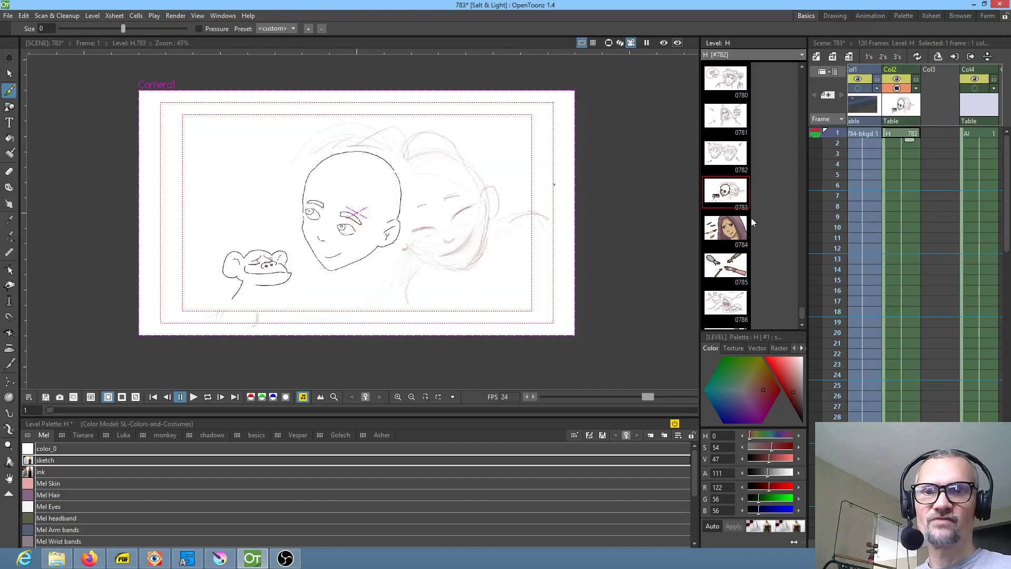
pyautogui.moveTo(724, 154)
pyautogui.mouseDown()
pyautogui.moveTo(738, 162)
pyautogui.moveTo(920, 153)
pyautogui.moveTo(936, 131)
pyautogui.moveTo(725, 159)
pyautogui.mouseUp()
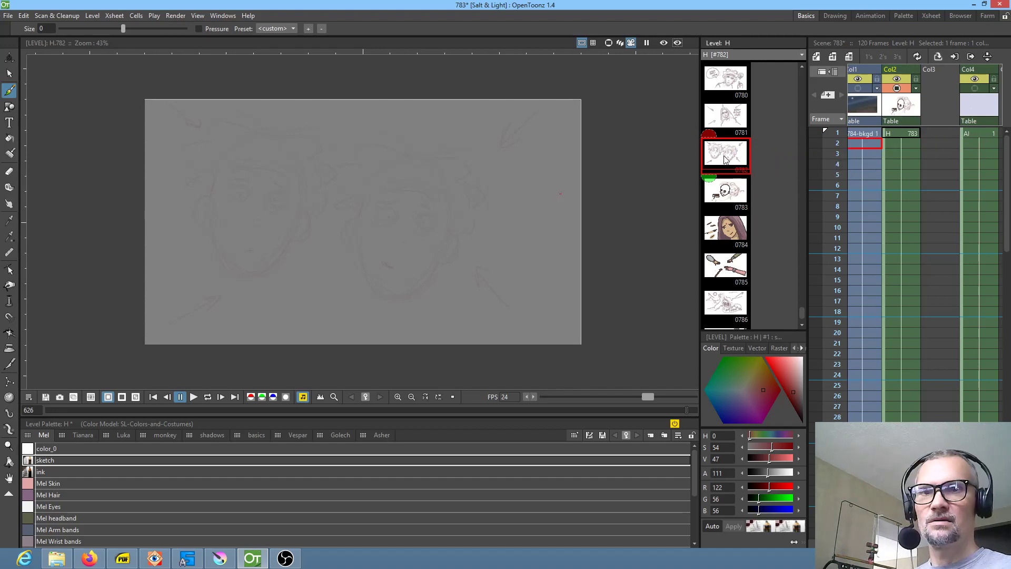
pyautogui.click(901, 132)
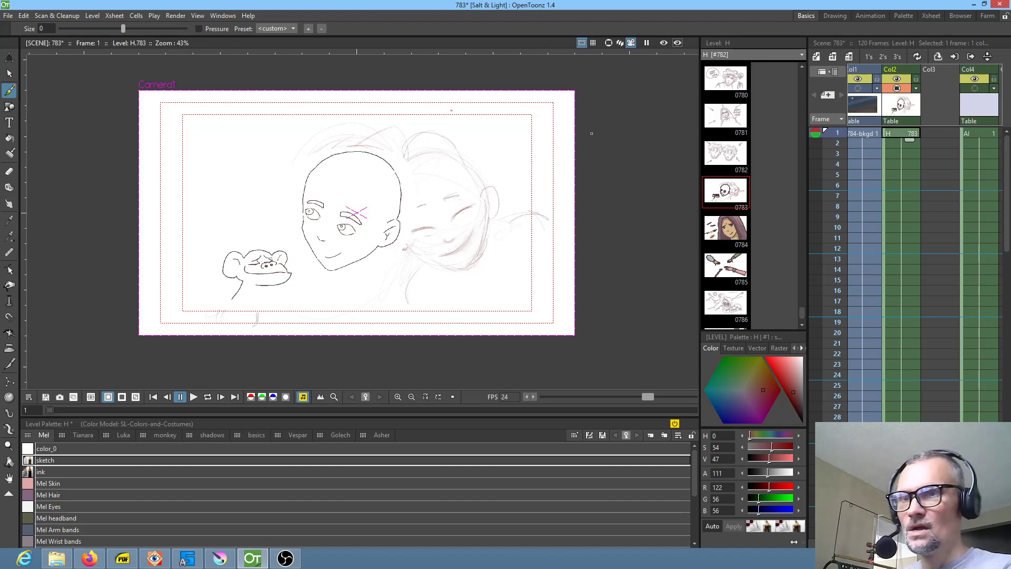
pyautogui.click(904, 106)
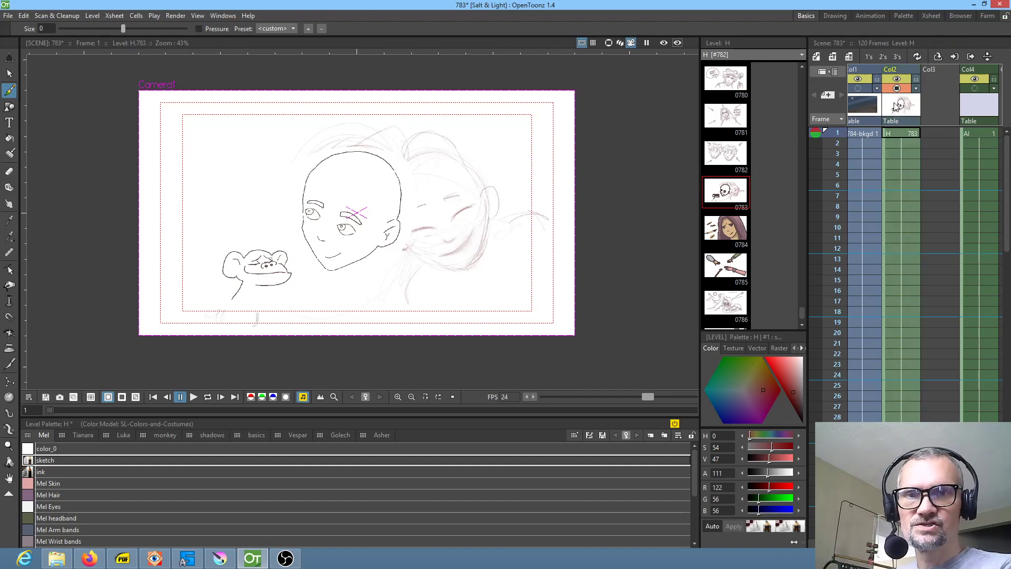
pyautogui.rightClick(895, 107)
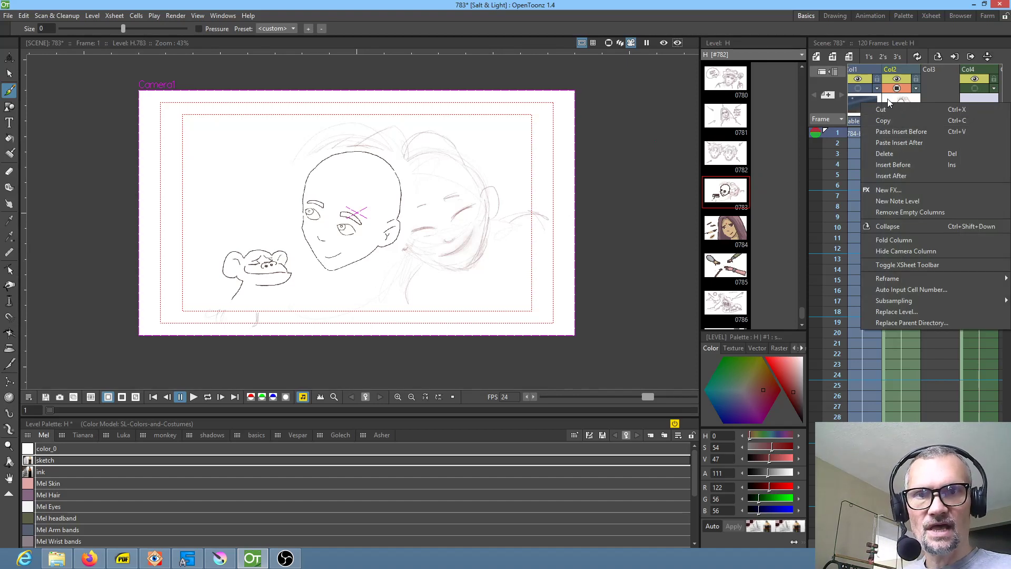
pyautogui.click(889, 98)
# Step: Open the Level Settings of level H from Col2's first frame to check its path and resolution, then close them
pyautogui.click(895, 133)
pyautogui.rightClick(895, 131)
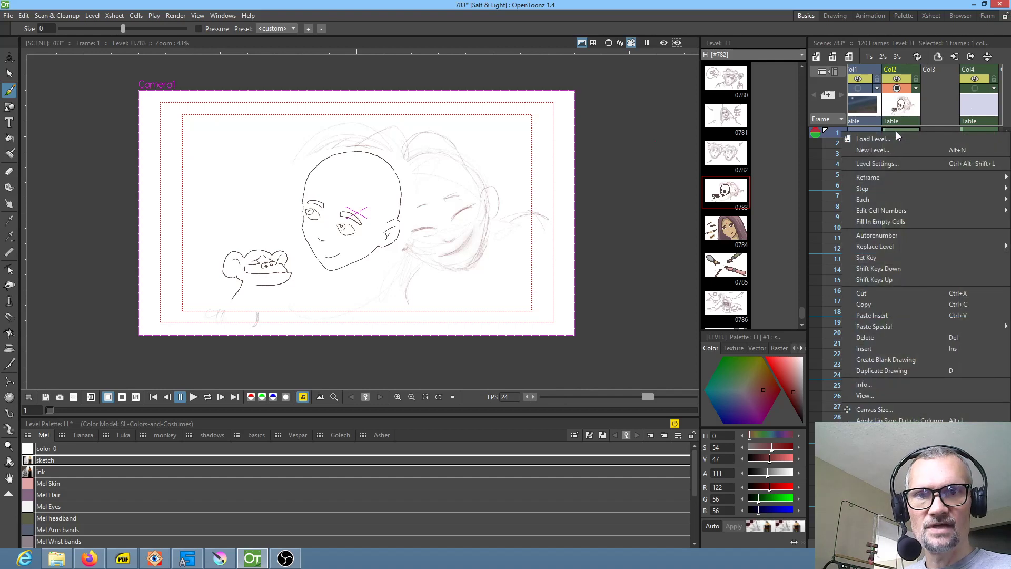
pyautogui.click(891, 165)
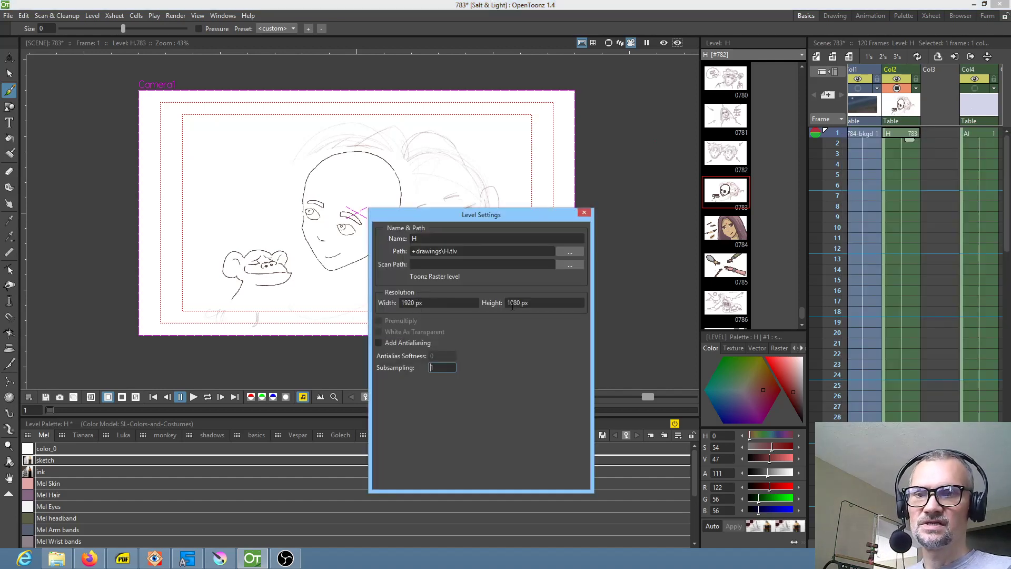
pyautogui.click(585, 212)
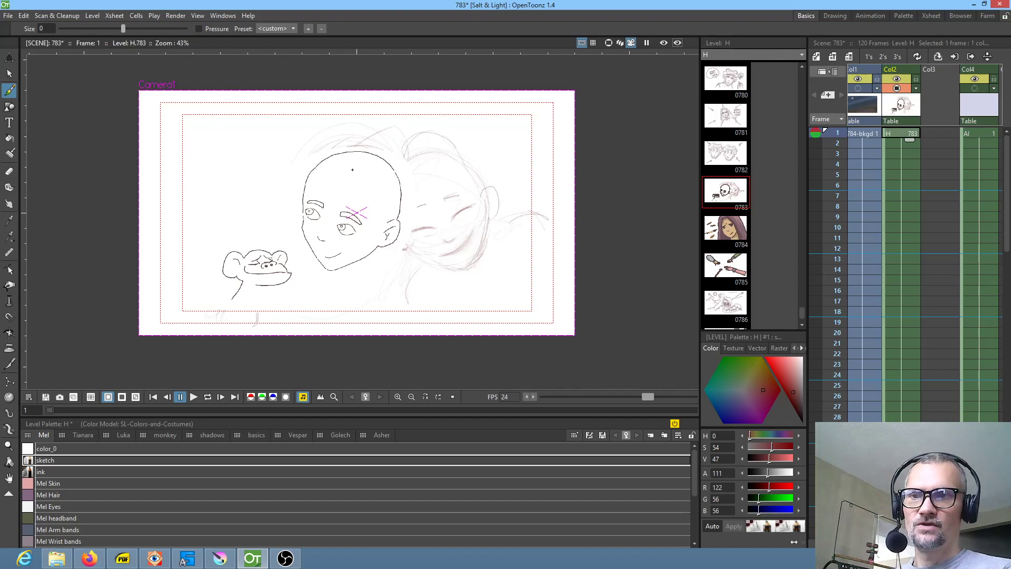
# Step: View drawings 783 and 784 of level H in turn, and return to drawing 783
pyautogui.scroll(1, 352, 170)
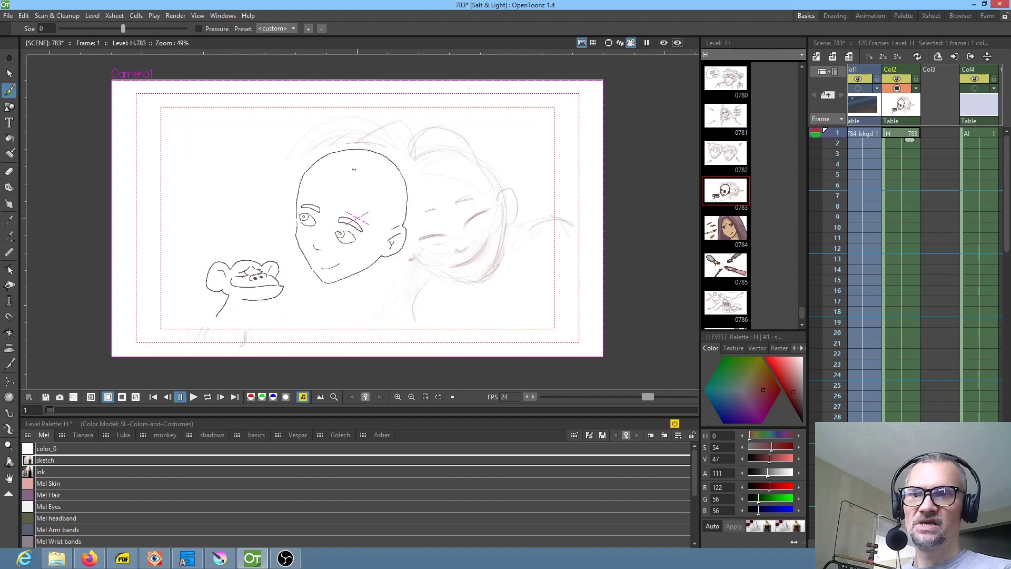
pyautogui.click(726, 193)
pyautogui.click(725, 227)
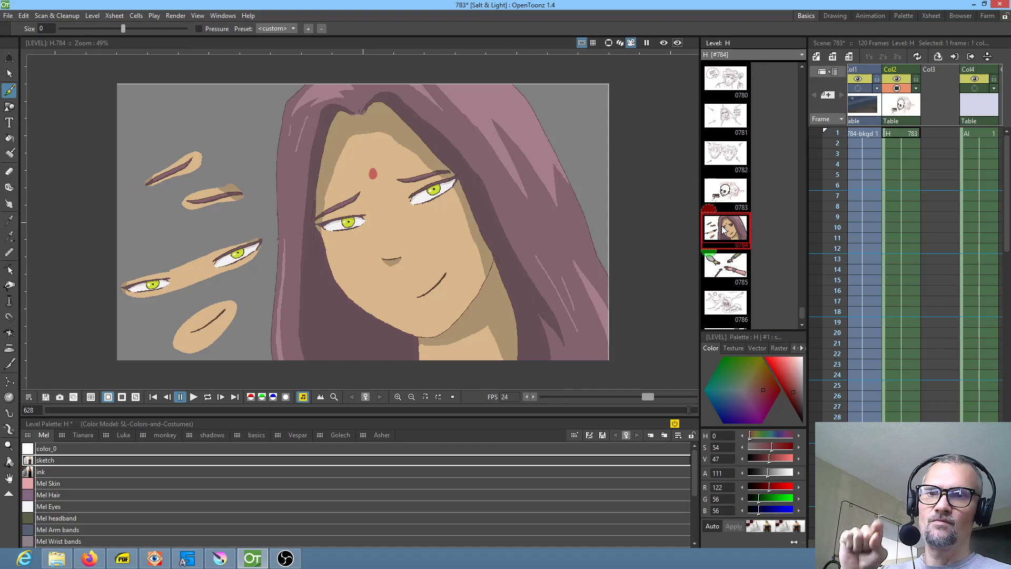
pyautogui.click(730, 200)
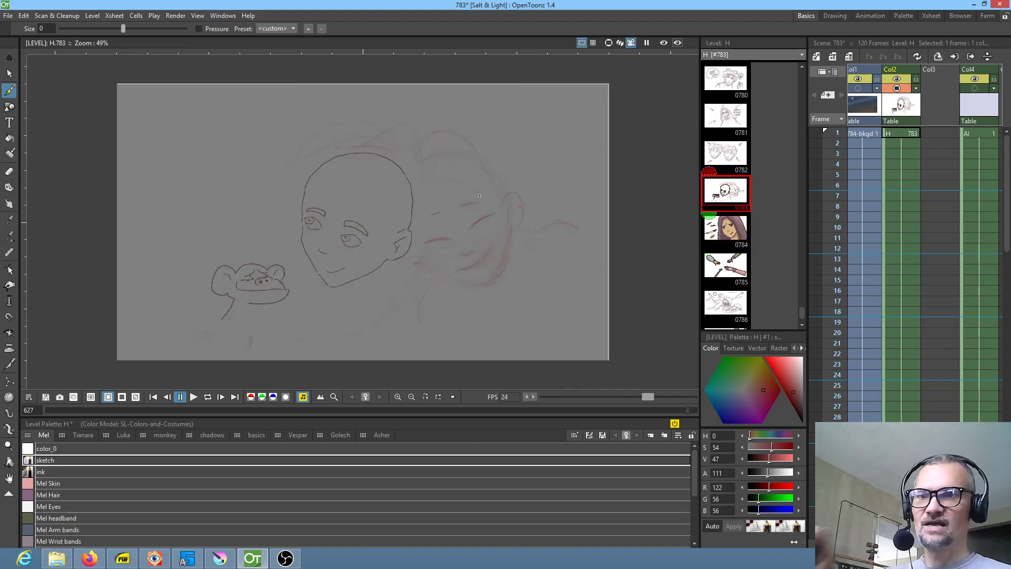
# Step: Open the schematic, inspect the node layout in both the Stage and FX views, and close it
pyautogui.hotkey('shift', 's')
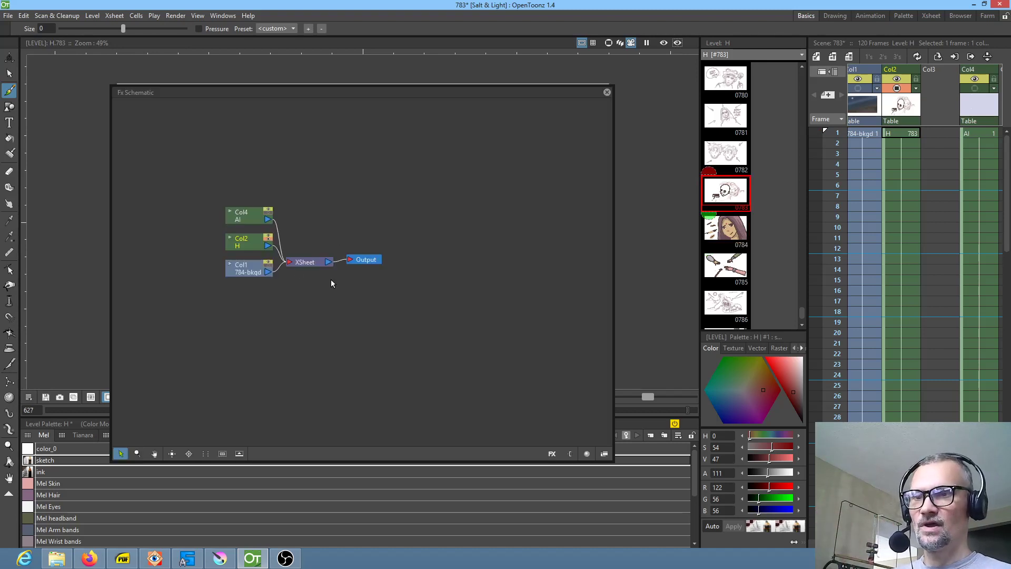
pyautogui.click(604, 454)
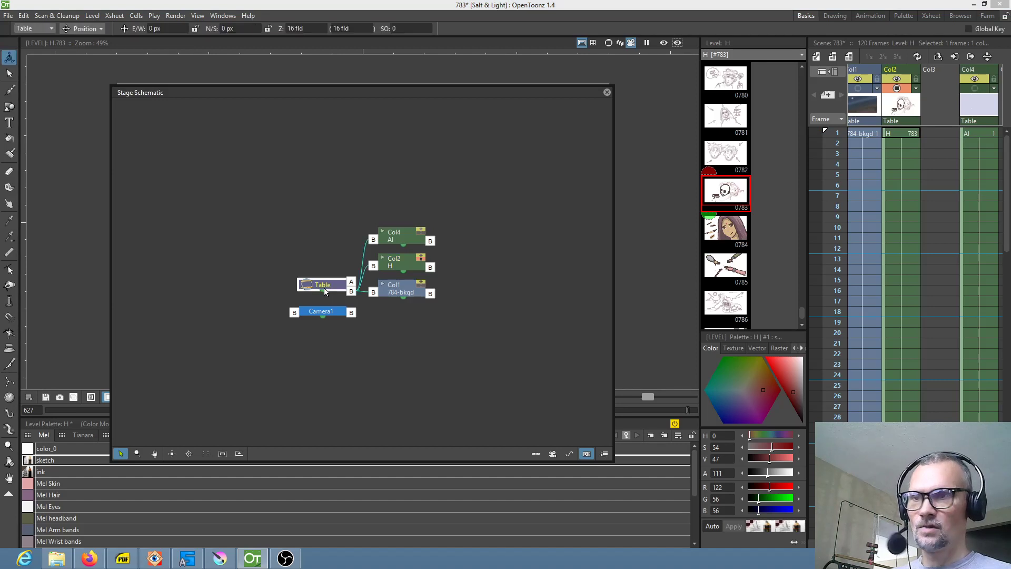
pyautogui.moveTo(325, 291); pyautogui.dragTo(254, 239)
pyautogui.click(604, 454)
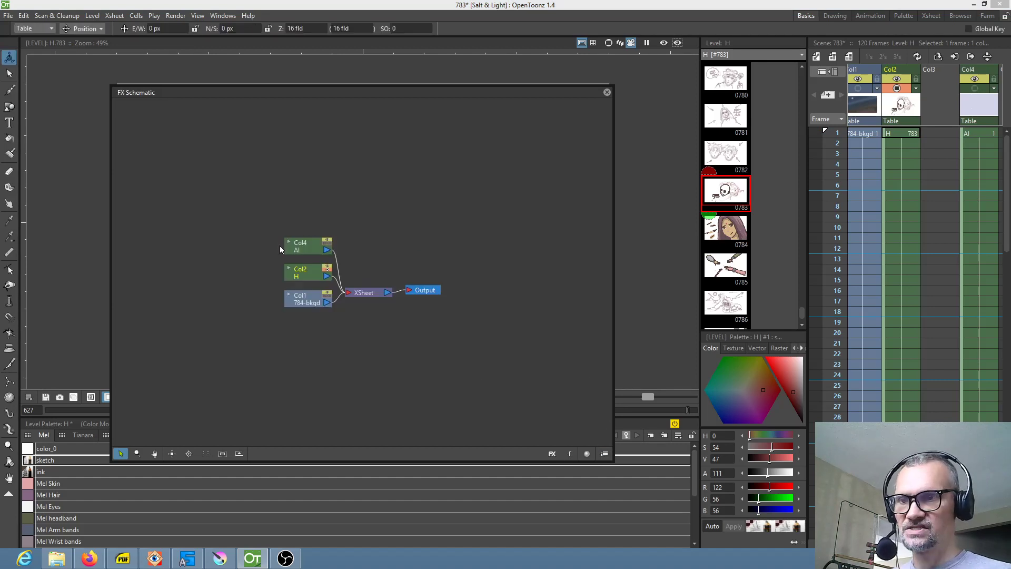
pyautogui.moveTo(363, 295); pyautogui.dragTo(364, 286)
pyautogui.moveTo(424, 291); pyautogui.dragTo(454, 289)
pyautogui.click(606, 93)
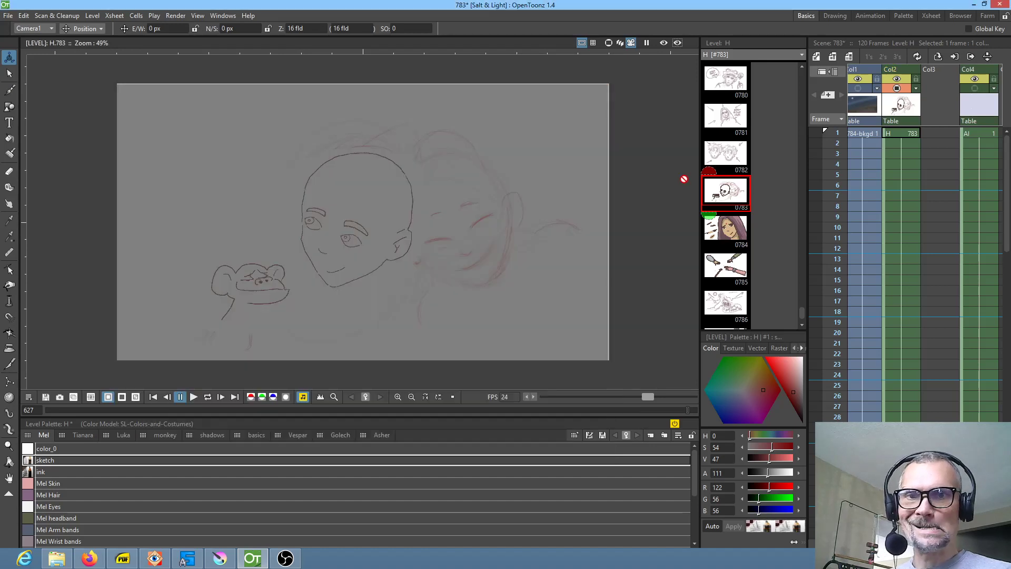
# Step: Compare drawings 784, 783 and 782 of level H, finishing on drawing 783
pyautogui.click(727, 239)
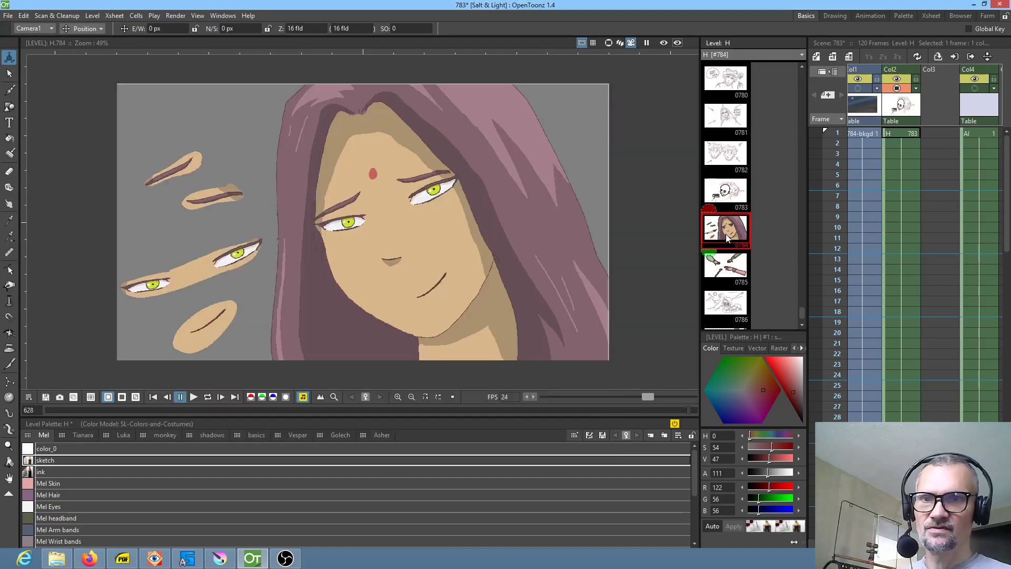
pyautogui.click(728, 195)
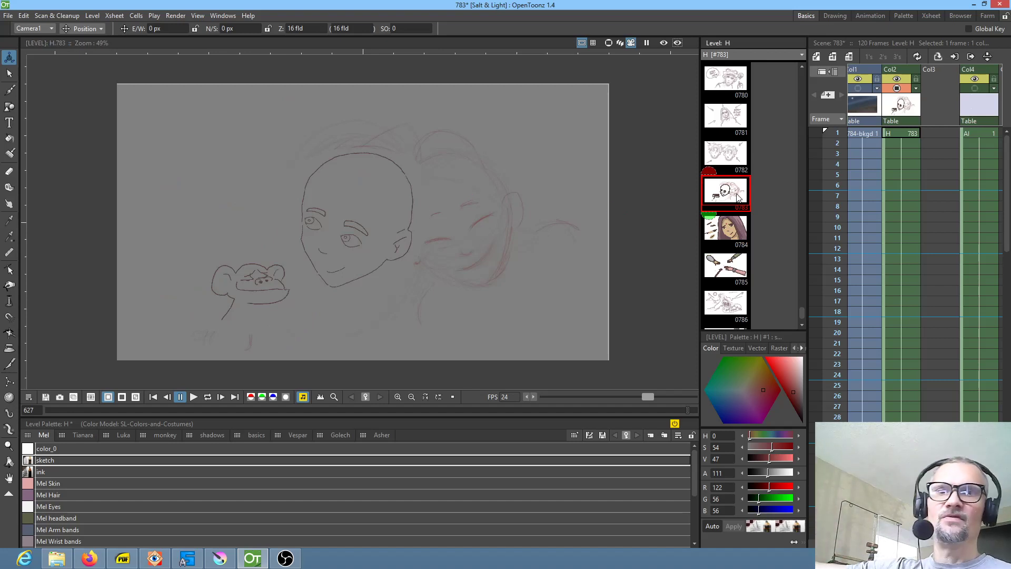
pyautogui.click(724, 161)
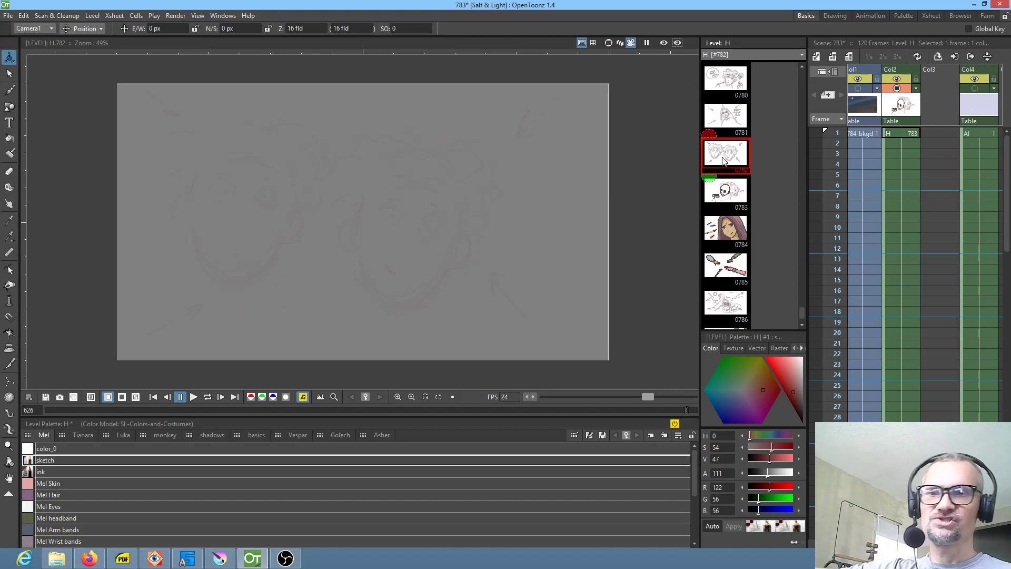
pyautogui.click(733, 192)
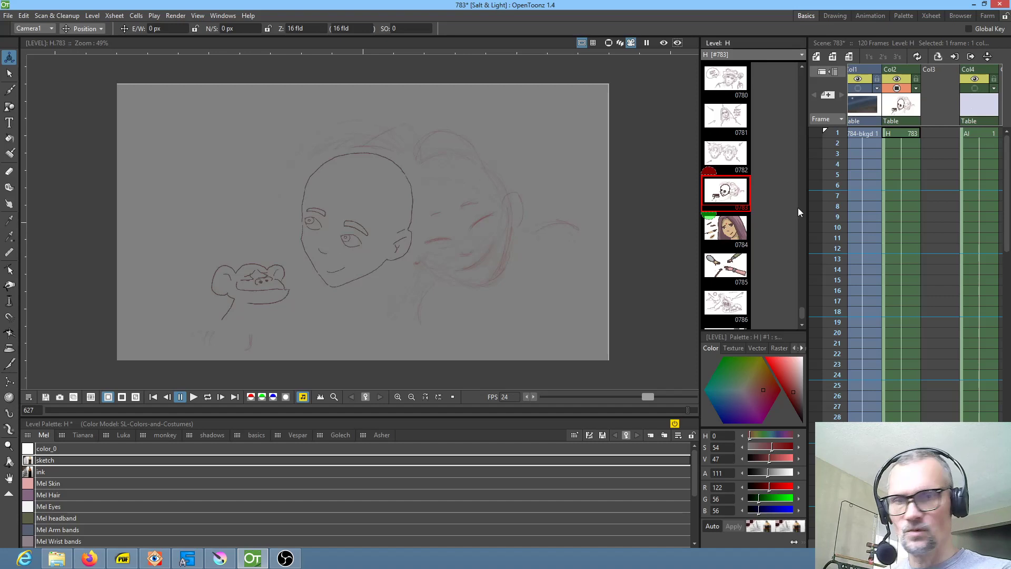
# Step: On Col2's first frame, select the monkey sketch with a freehand selection and move it a little to the left
pyautogui.click(898, 134)
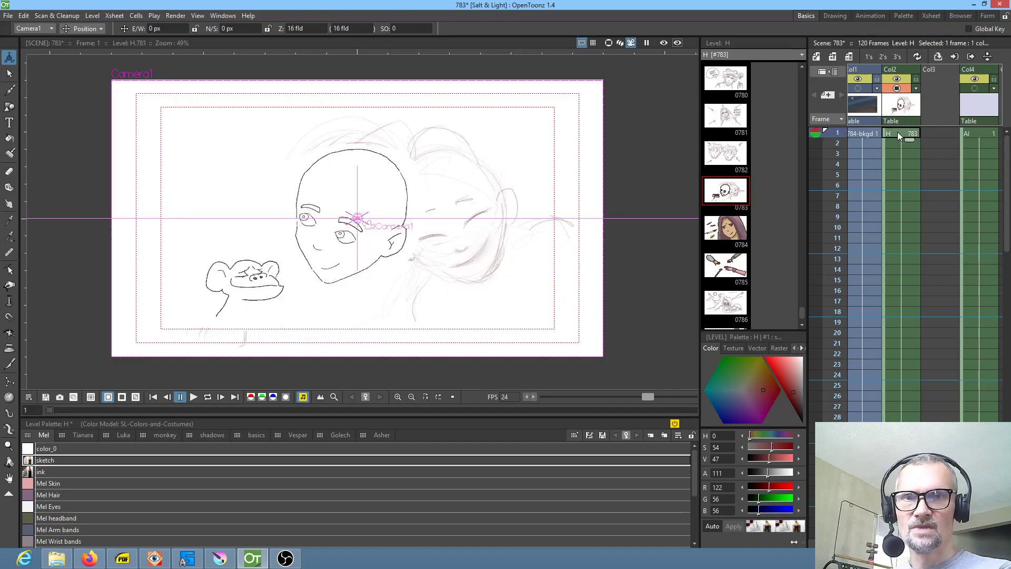
pyautogui.scroll(2, 389, 231)
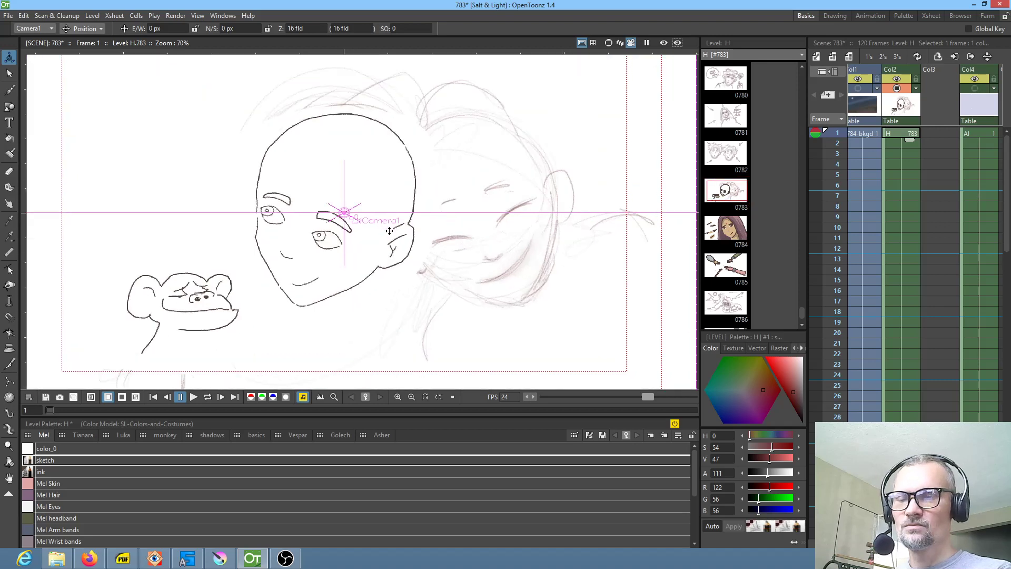
pyautogui.scroll(-1, 392, 234)
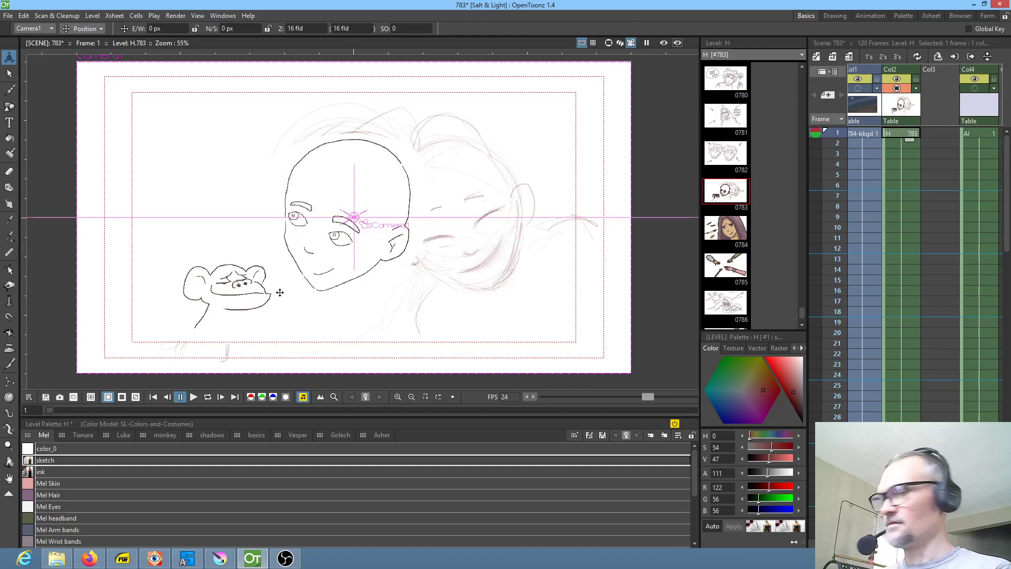
pyautogui.press('s')
pyautogui.moveTo(283, 293)
pyautogui.mouseDown()
pyautogui.moveTo(273, 271)
pyautogui.moveTo(190, 247)
pyautogui.moveTo(162, 280)
pyautogui.moveTo(173, 324)
pyautogui.moveTo(155, 356)
pyautogui.moveTo(258, 364)
pyautogui.moveTo(272, 296)
pyautogui.mouseUp()
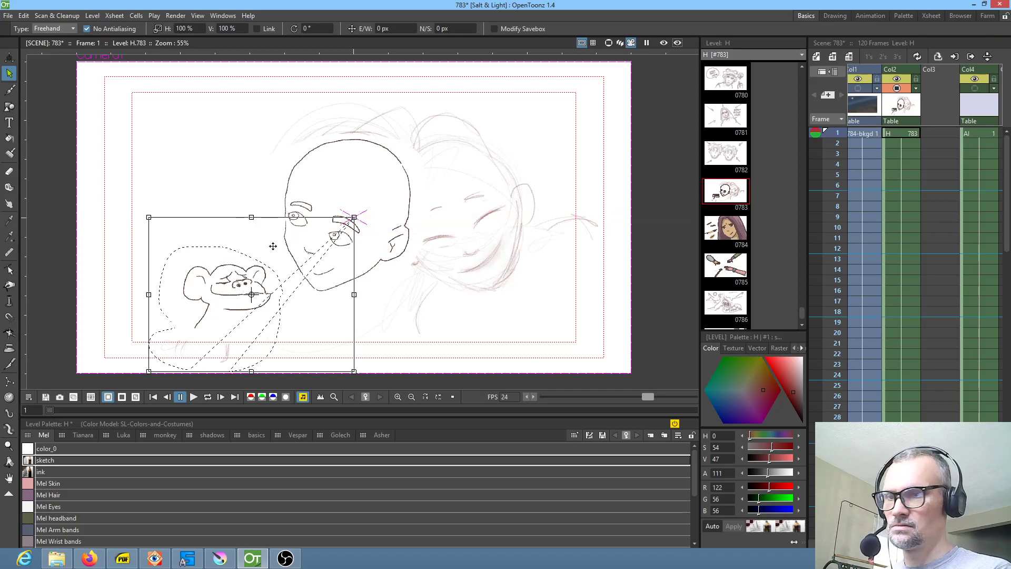
pyautogui.click(252, 204)
pyautogui.moveTo(247, 243)
pyautogui.mouseDown()
pyautogui.moveTo(155, 248)
pyautogui.moveTo(125, 317)
pyautogui.moveTo(234, 394)
pyautogui.moveTo(289, 326)
pyautogui.moveTo(280, 268)
pyautogui.moveTo(237, 243)
pyautogui.mouseUp()
pyautogui.moveTo(238, 295); pyautogui.dragTo(197, 294)
# Step: Select the bald head with a freehand selection, scale it to 83.32 %, and move it to E/W -221.39 px, N/S 286.98 px
pyautogui.click(376, 91)
pyautogui.moveTo(360, 95)
pyautogui.mouseDown()
pyautogui.moveTo(270, 129)
pyautogui.moveTo(245, 214)
pyautogui.moveTo(256, 293)
pyautogui.moveTo(348, 314)
pyautogui.moveTo(421, 236)
pyautogui.moveTo(424, 173)
pyautogui.moveTo(397, 125)
pyautogui.moveTo(360, 97)
pyautogui.mouseUp()
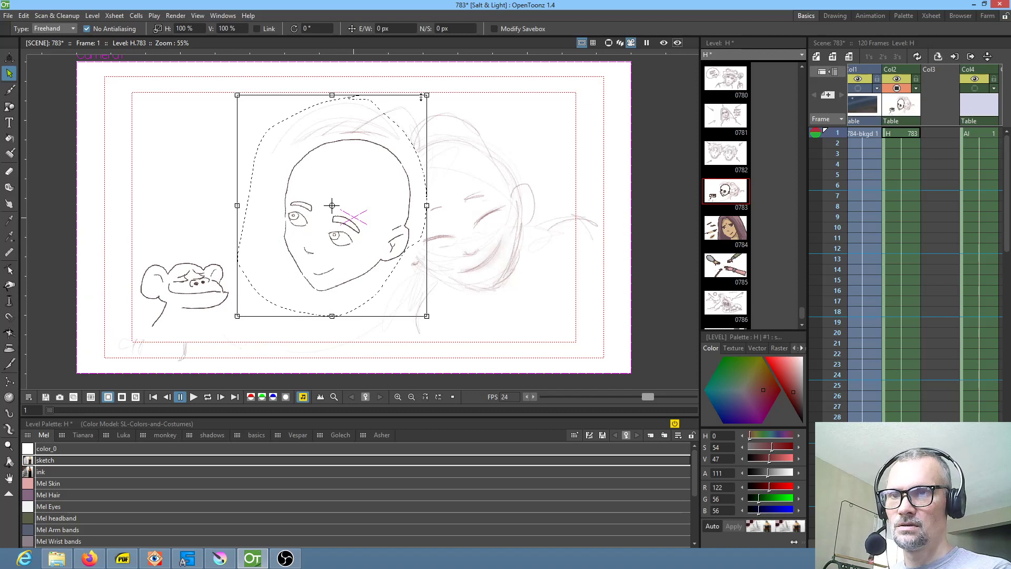
pyautogui.moveTo(426, 95); pyautogui.dragTo(391, 131)
pyautogui.moveTo(350, 237); pyautogui.dragTo(267, 184)
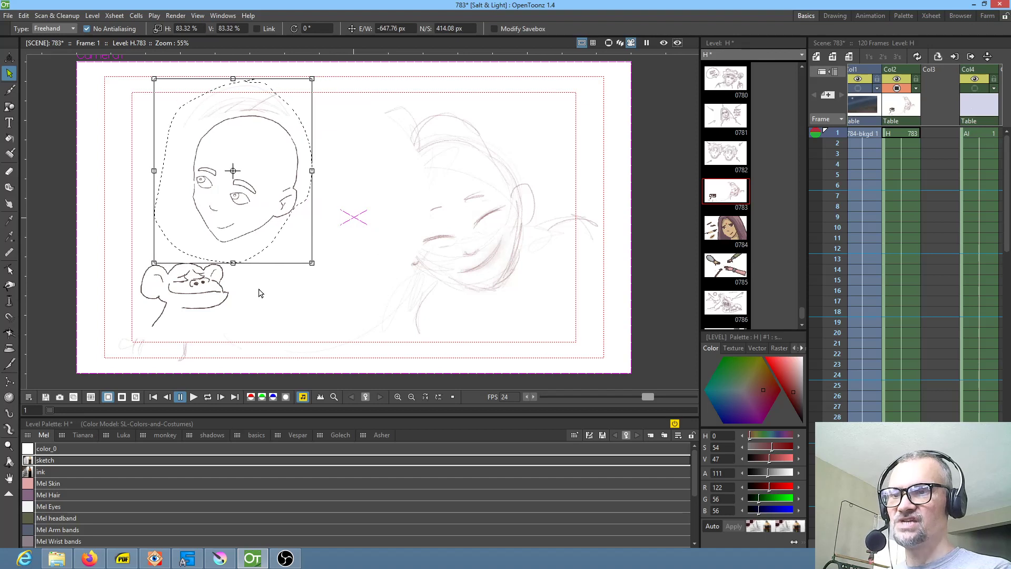
pyautogui.moveTo(267, 196)
pyautogui.mouseDown()
pyautogui.moveTo(309, 197)
pyautogui.moveTo(322, 213)
pyautogui.mouseUp()
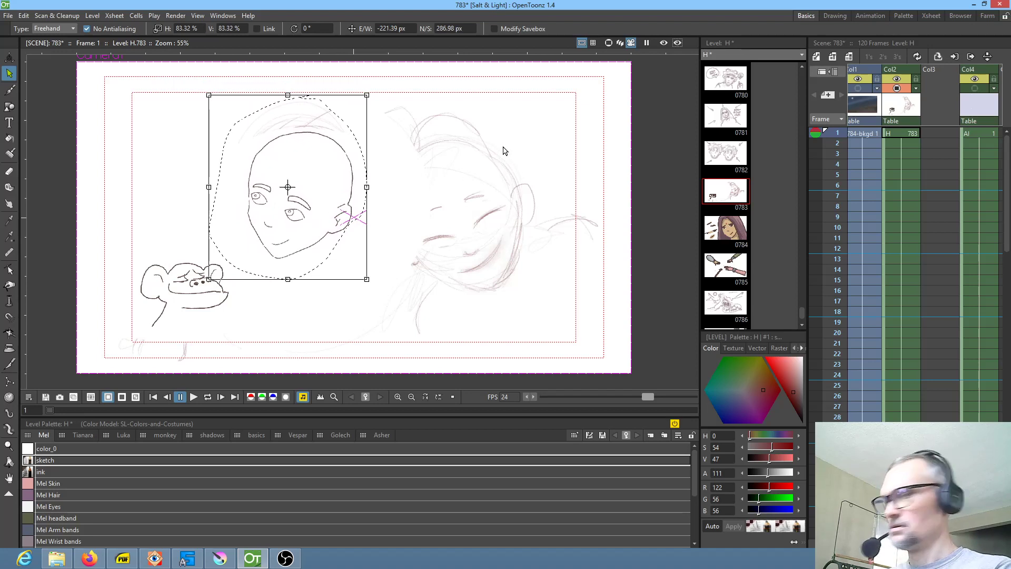
# Step: Select the smiling head with a freehand selection, scale it to 76.04 %, and move it to E/W 832.25 px, N/S 422.28 px
pyautogui.click(508, 118)
pyautogui.moveTo(512, 106)
pyautogui.mouseDown()
pyautogui.moveTo(475, 98)
pyautogui.moveTo(388, 97)
pyautogui.moveTo(374, 189)
pyautogui.moveTo(397, 309)
pyautogui.moveTo(513, 363)
pyautogui.moveTo(631, 305)
pyautogui.moveTo(583, 138)
pyautogui.moveTo(479, 101)
pyautogui.mouseUp()
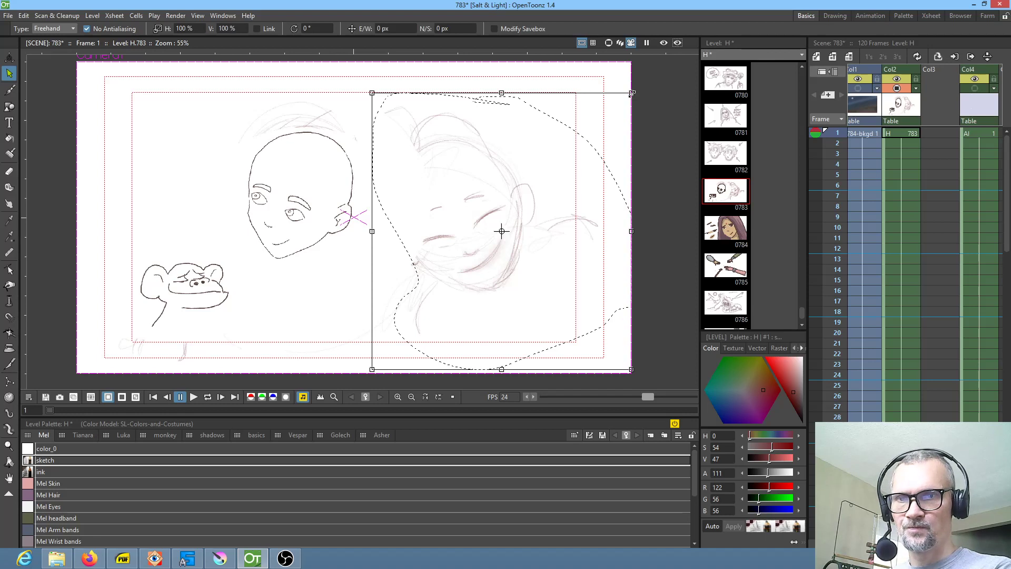
pyautogui.moveTo(631, 93); pyautogui.dragTo(562, 198)
pyautogui.moveTo(493, 280)
pyautogui.mouseDown()
pyautogui.moveTo(427, 263)
pyautogui.moveTo(352, 216)
pyautogui.mouseUp()
pyautogui.moveTo(416, 112); pyautogui.dragTo(429, 103)
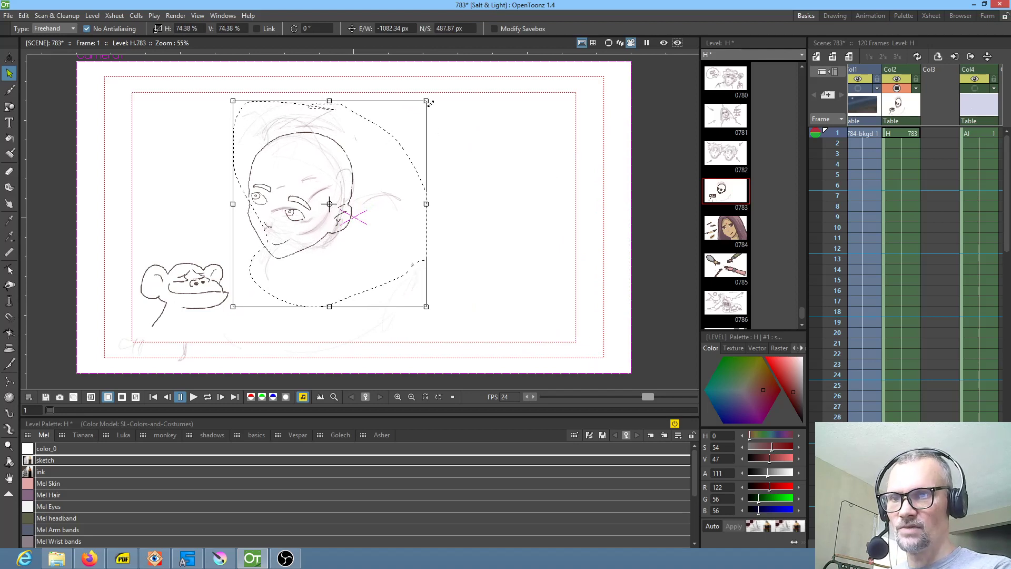
pyautogui.moveTo(430, 103); pyautogui.dragTo(435, 99)
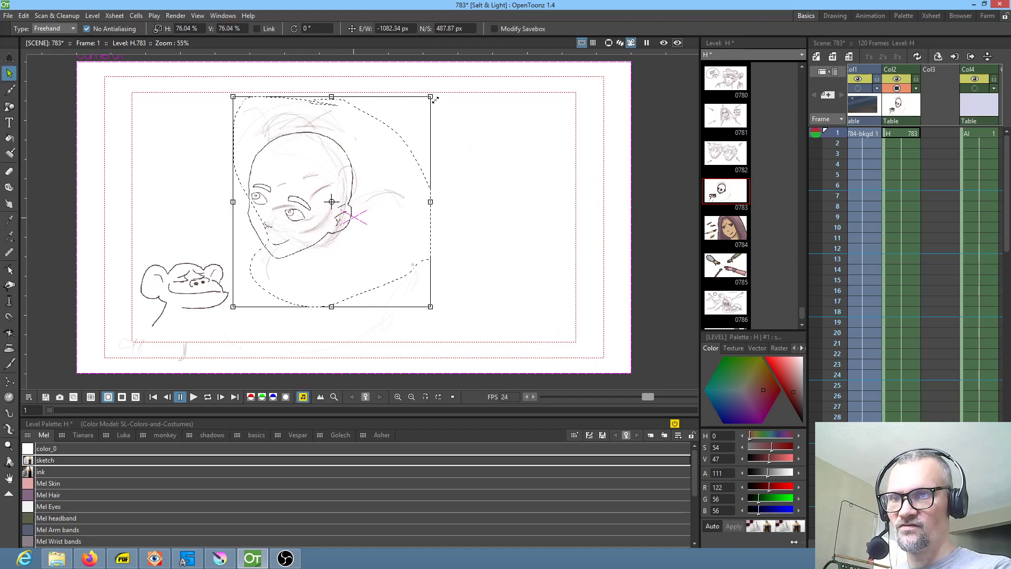
pyautogui.moveTo(415, 165)
pyautogui.mouseDown()
pyautogui.moveTo(416, 180)
pyautogui.moveTo(659, 174)
pyautogui.mouseUp()
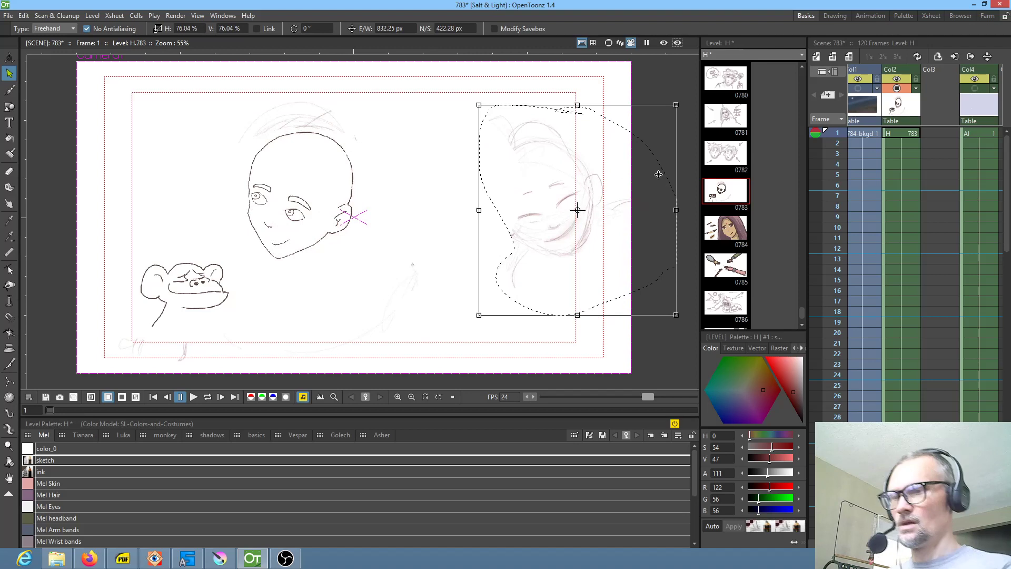
# Step: Brush rough construction circles on and between the two heads in the sketch style, and shift the smiling head by E/W -4.1 px, N/S 41 px
pyautogui.click(55, 461)
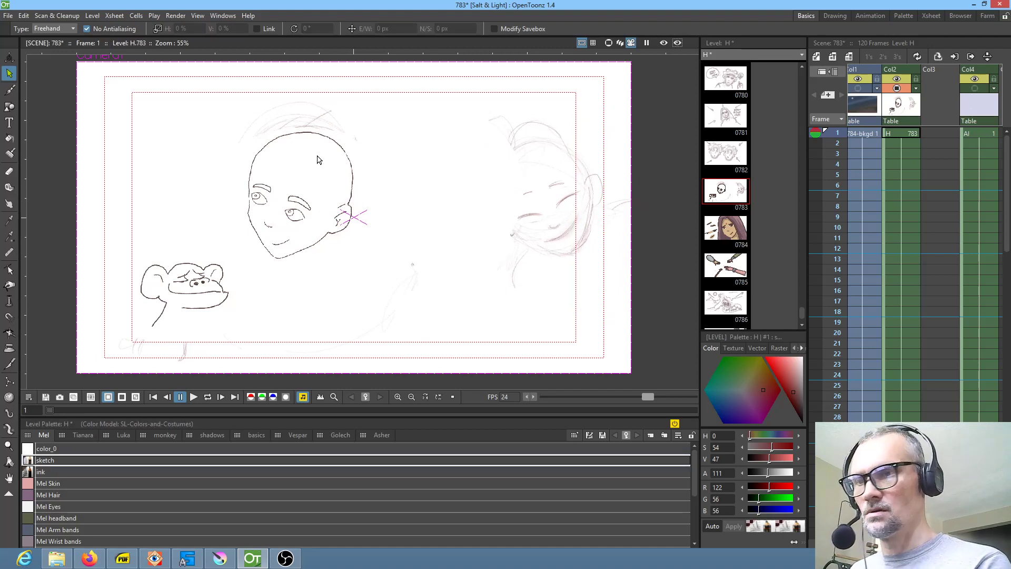
pyautogui.press('b')
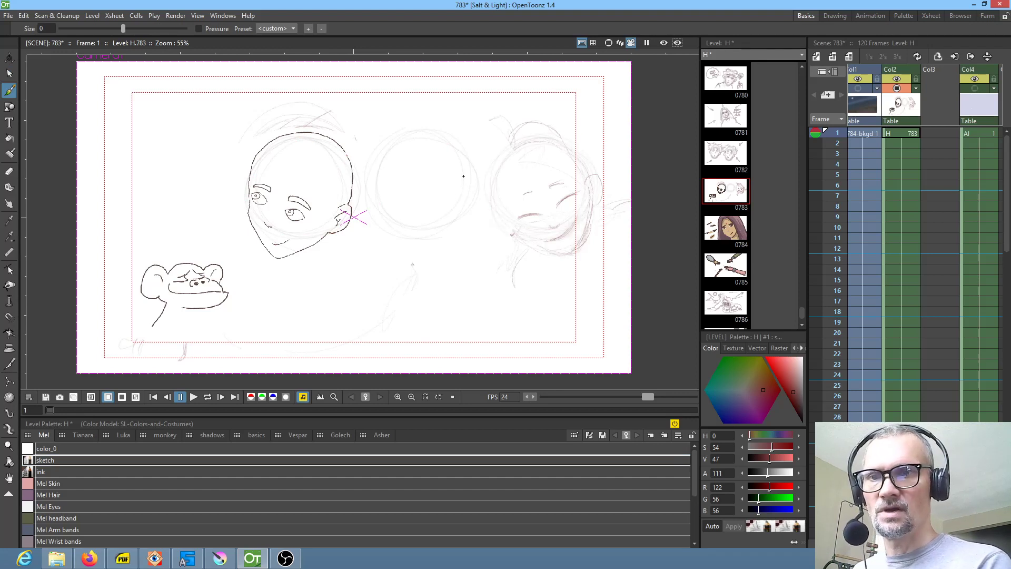
pyautogui.press('s')
pyautogui.moveTo(539, 106)
pyautogui.mouseDown()
pyautogui.moveTo(481, 180)
pyautogui.moveTo(507, 314)
pyautogui.moveTo(626, 179)
pyautogui.moveTo(531, 107)
pyautogui.mouseUp()
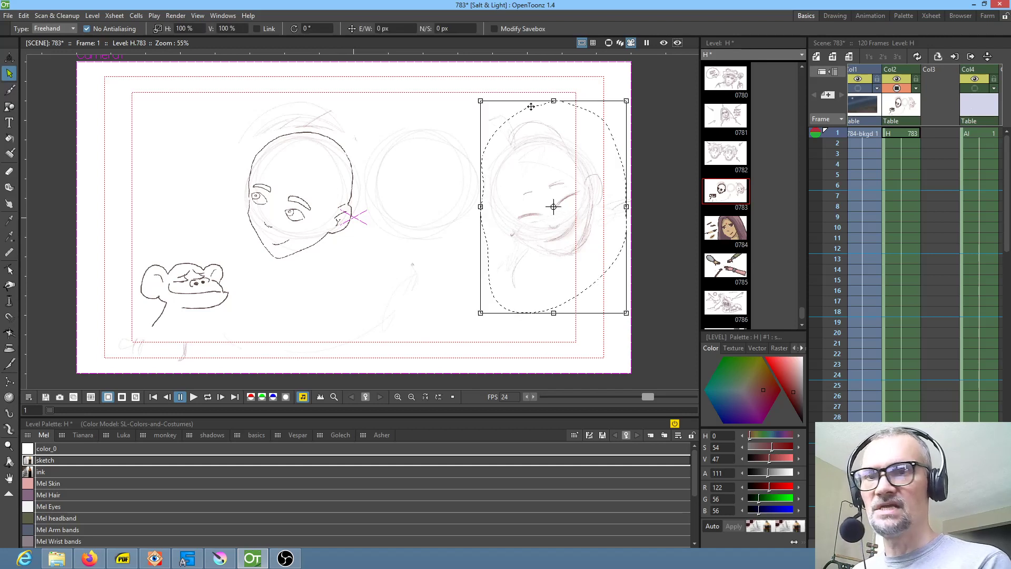
pyautogui.moveTo(576, 172); pyautogui.dragTo(552, 168)
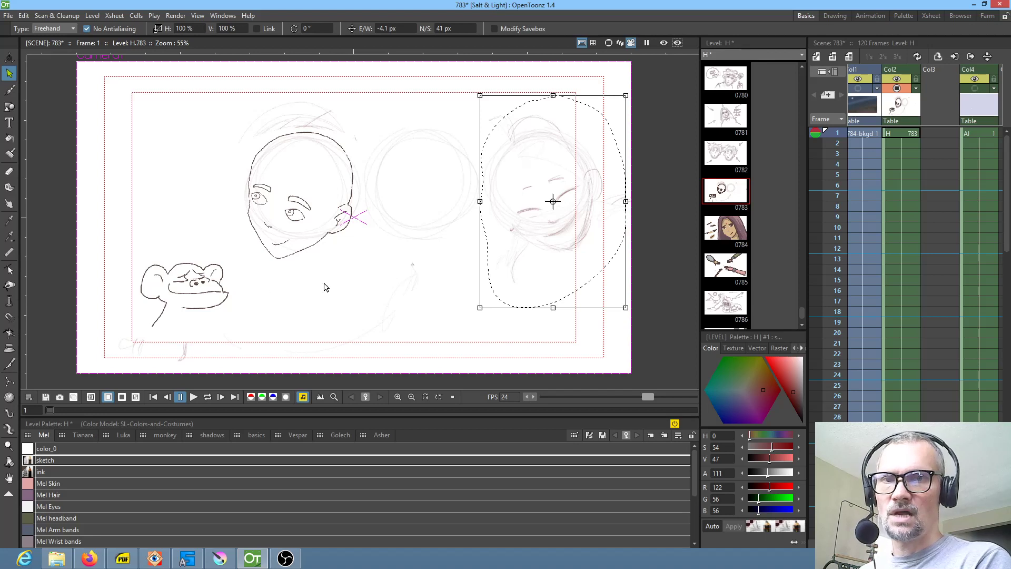
# Step: Start a new level in Col3's first frame by painting a brush dot at the lower right edge of the camera frame
pyautogui.click(928, 133)
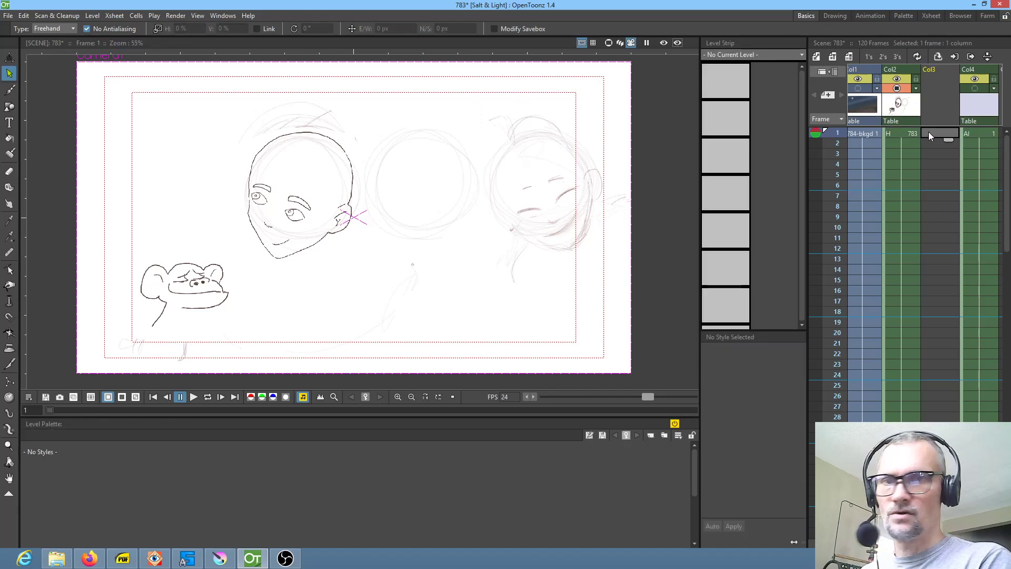
pyautogui.press('b')
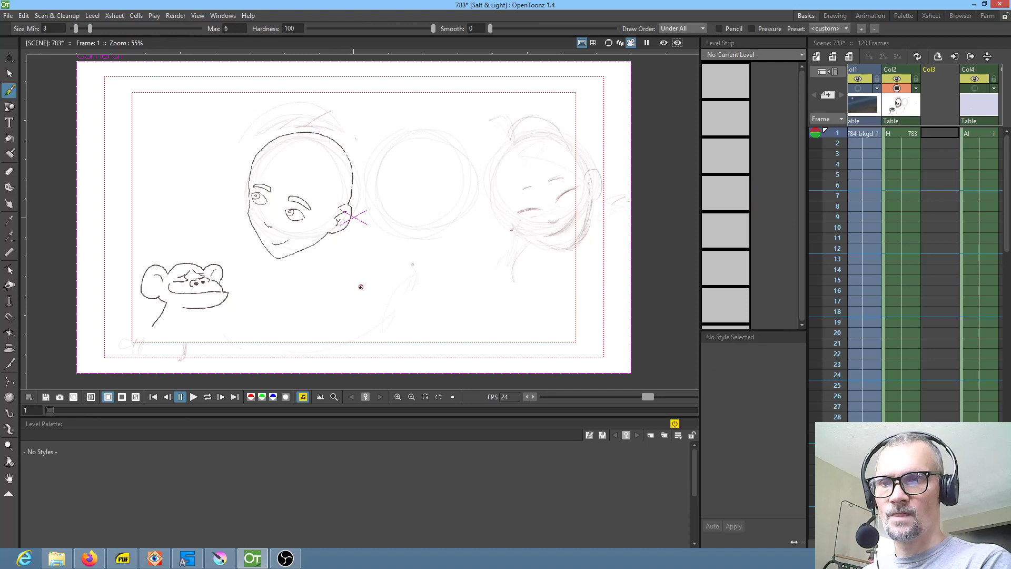
pyautogui.click(630, 324)
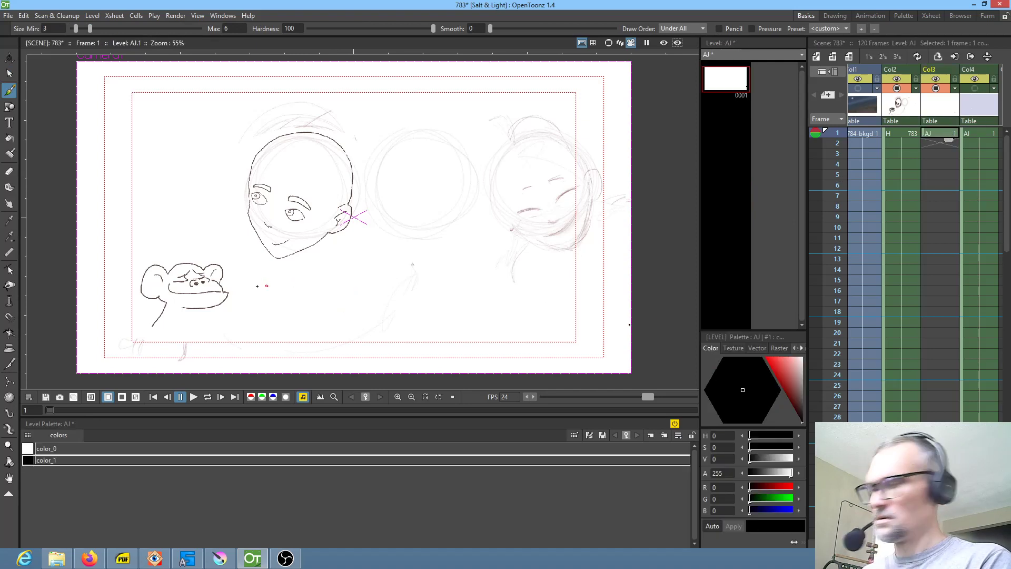
pyautogui.press('s')
pyautogui.moveTo(252, 283)
pyautogui.mouseDown()
pyautogui.moveTo(138, 256)
pyautogui.moveTo(131, 319)
pyautogui.moveTo(218, 311)
pyautogui.moveTo(254, 282)
pyautogui.mouseUp()
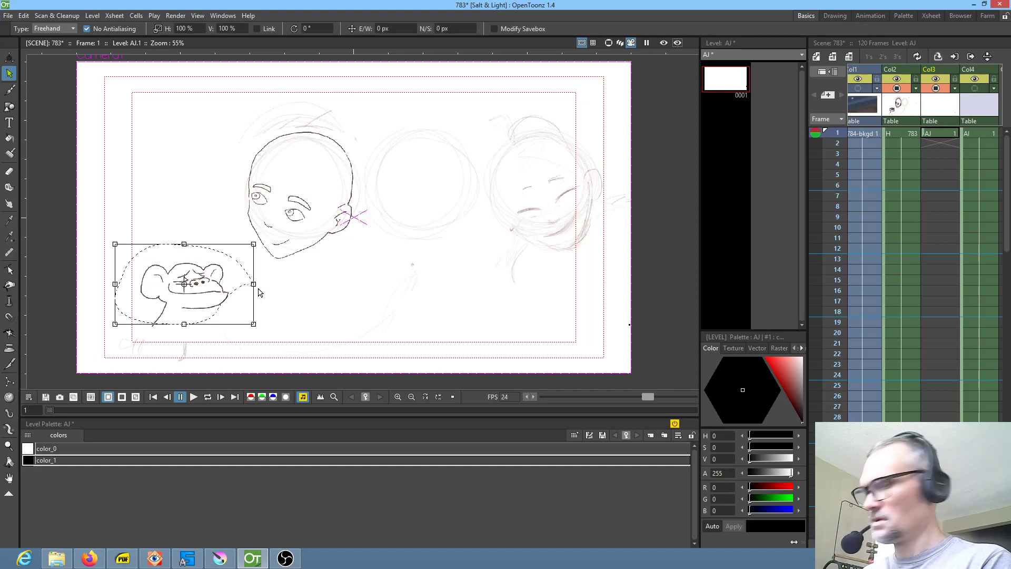
pyautogui.click(259, 293)
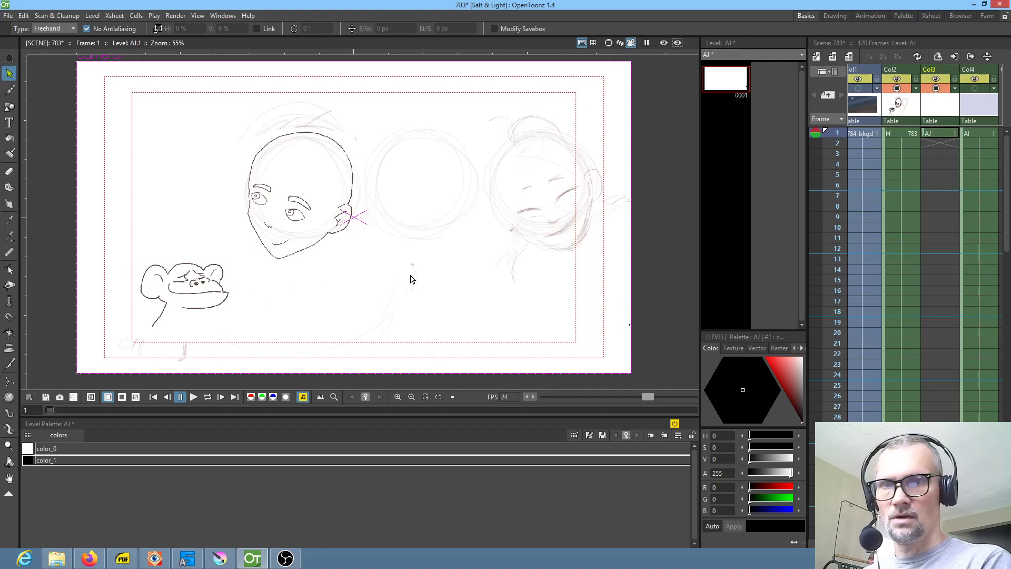
# Step: Cut the monkey sketch out of Col2's drawing 783 and paste it into Col3's first frame
pyautogui.click(912, 134)
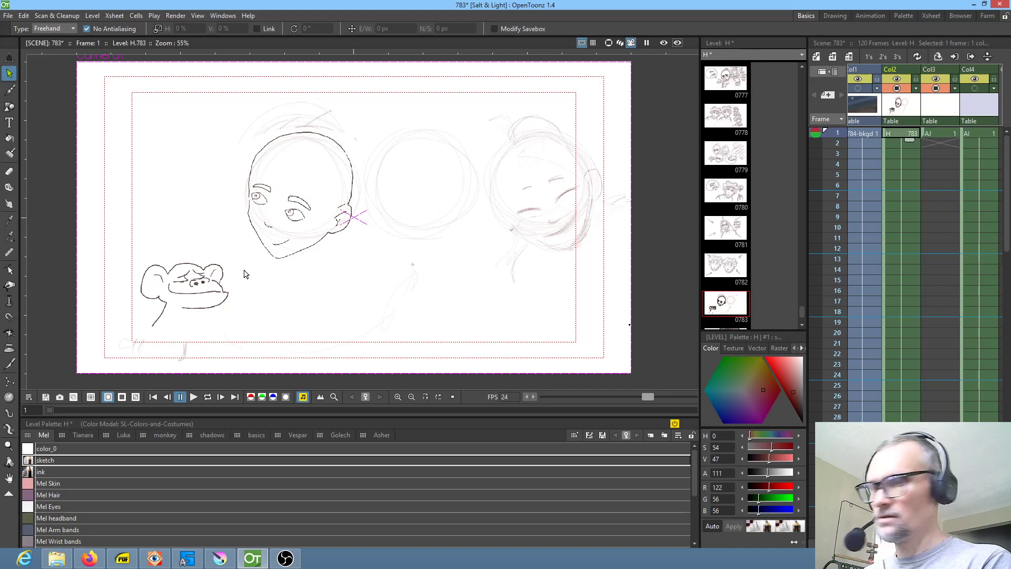
pyautogui.moveTo(244, 273)
pyautogui.mouseDown()
pyautogui.moveTo(213, 238)
pyautogui.moveTo(134, 253)
pyautogui.moveTo(117, 316)
pyautogui.moveTo(160, 369)
pyautogui.moveTo(245, 329)
pyautogui.moveTo(240, 268)
pyautogui.mouseUp()
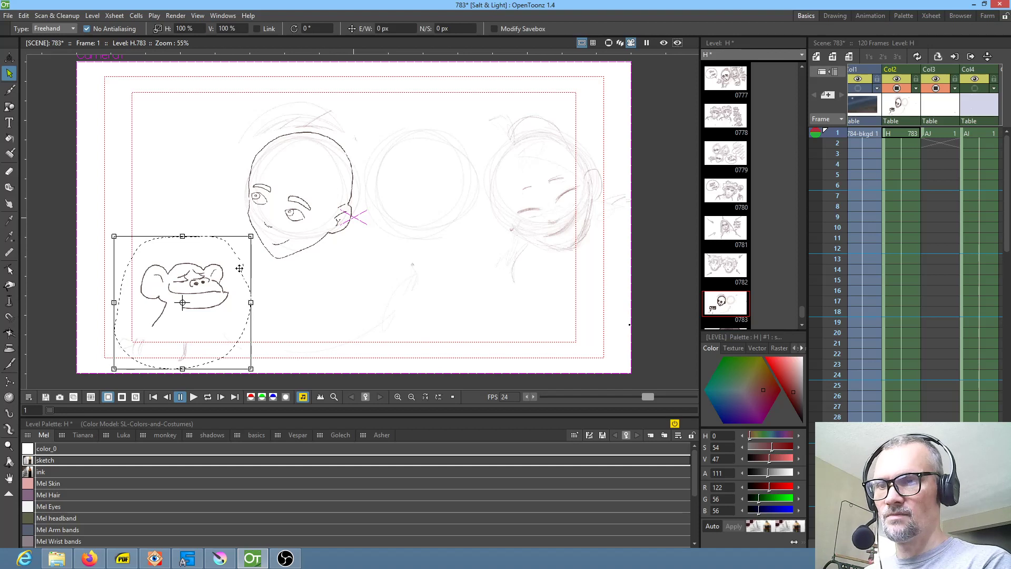
pyautogui.hotkey('ctrl', 'x')
pyautogui.click(948, 135)
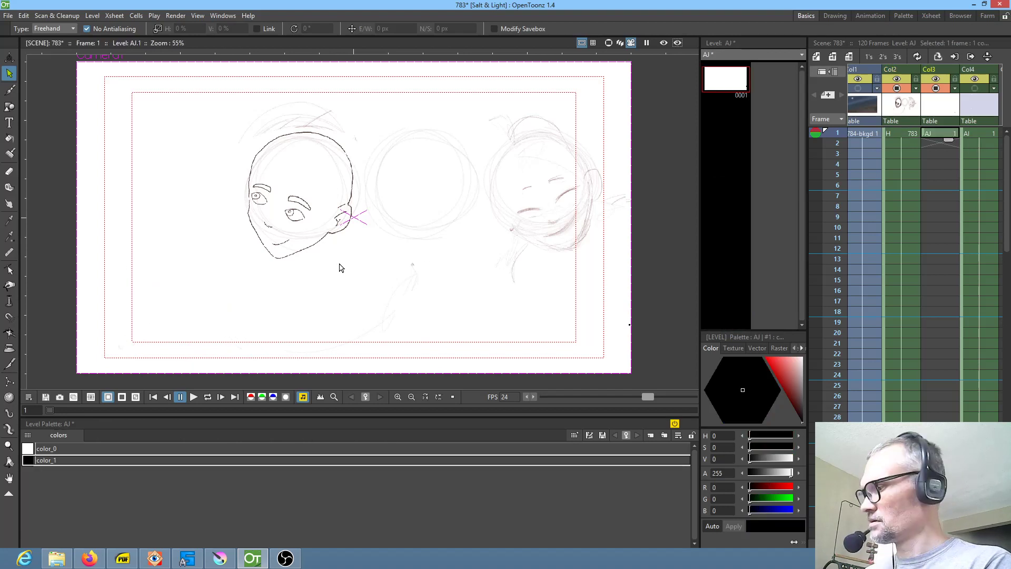
pyautogui.hotkey('ctrl', 'v')
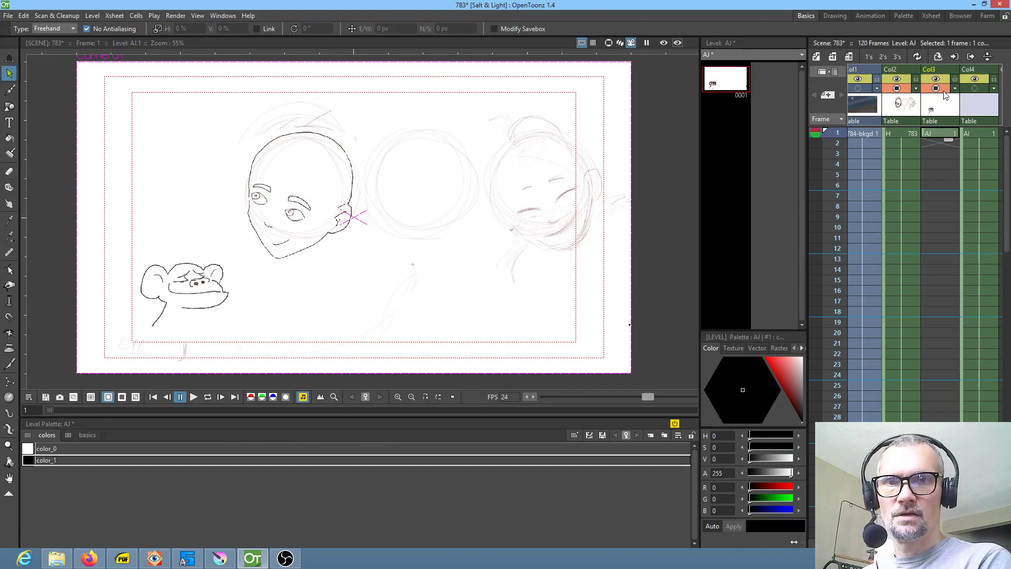
# Step: Hide Col3 from the viewer, scale the inked head in Col2's drawing 783 to 90.22 %, and move it to E/W -619.06 px, N/S -45.1 px
pyautogui.click(936, 88)
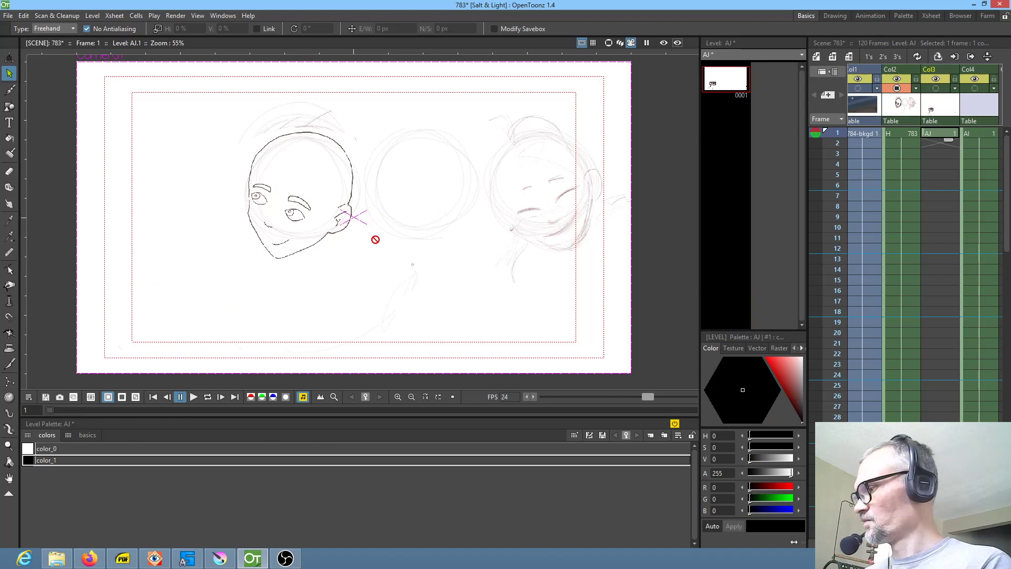
pyautogui.click(468, 185)
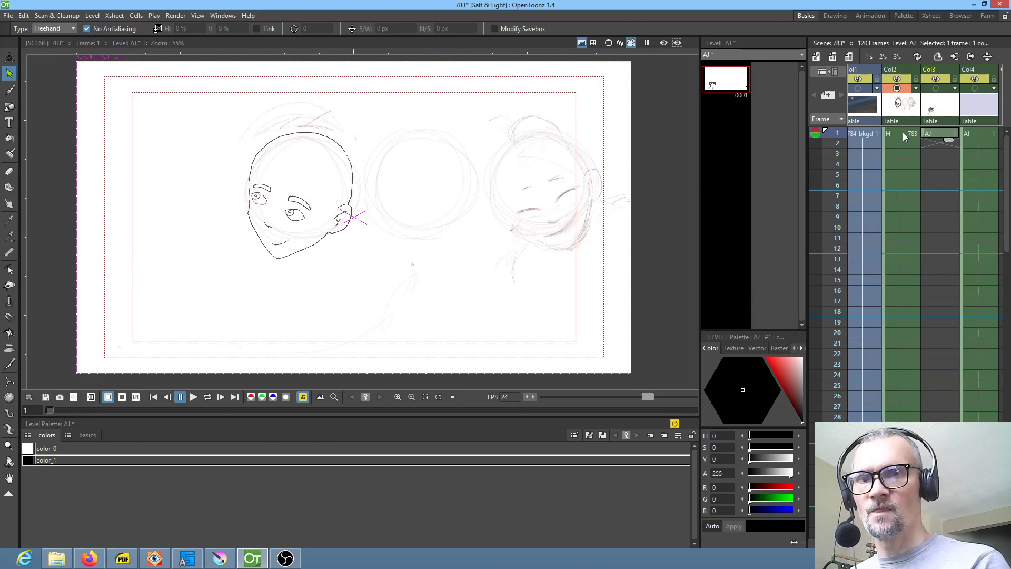
pyautogui.moveTo(356, 248)
pyautogui.mouseDown()
pyautogui.moveTo(368, 214)
pyautogui.moveTo(339, 108)
pyautogui.moveTo(235, 302)
pyautogui.moveTo(349, 245)
pyautogui.mouseUp()
pyautogui.moveTo(324, 213); pyautogui.dragTo(244, 209)
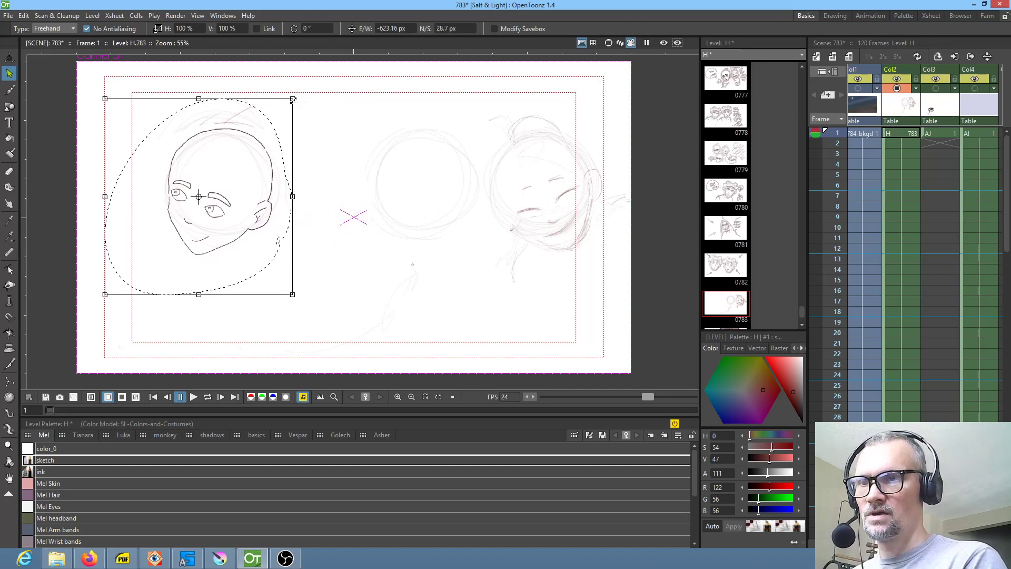
pyautogui.moveTo(293, 99); pyautogui.dragTo(274, 118)
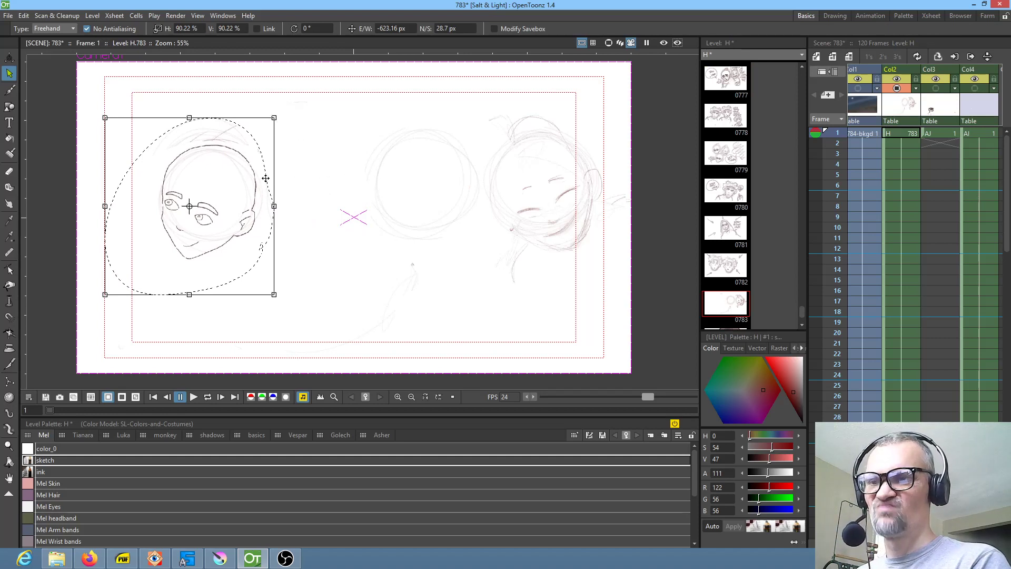
pyautogui.moveTo(220, 185)
pyautogui.mouseDown()
pyautogui.moveTo(239, 180)
pyautogui.moveTo(221, 194)
pyautogui.mouseUp()
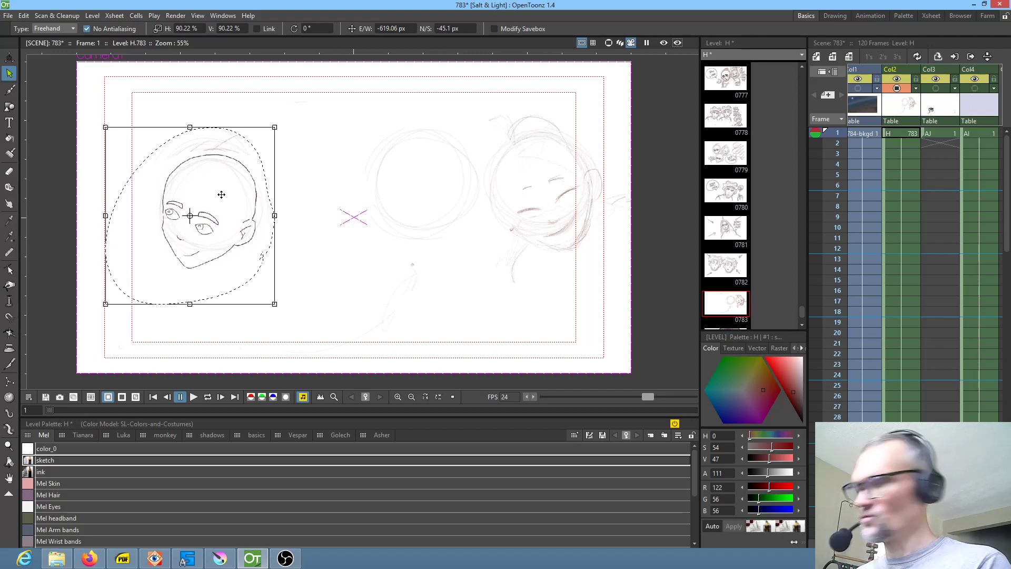
# Step: Move the middle construction circles onto the frame's centre mark, and shift the smiling head by E/W -344.38 px, N/S -28.7 px
pyautogui.moveTo(433, 124)
pyautogui.mouseDown()
pyautogui.moveTo(409, 271)
pyautogui.moveTo(474, 153)
pyautogui.moveTo(426, 121)
pyautogui.mouseUp()
pyautogui.moveTo(384, 180); pyautogui.dragTo(323, 192)
pyautogui.moveTo(423, 130); pyautogui.dragTo(418, 135)
pyautogui.moveTo(548, 106)
pyautogui.mouseDown()
pyautogui.moveTo(492, 248)
pyautogui.moveTo(603, 255)
pyautogui.moveTo(556, 107)
pyautogui.moveTo(530, 106)
pyautogui.mouseUp()
pyautogui.moveTo(554, 159); pyautogui.dragTo(508, 162)
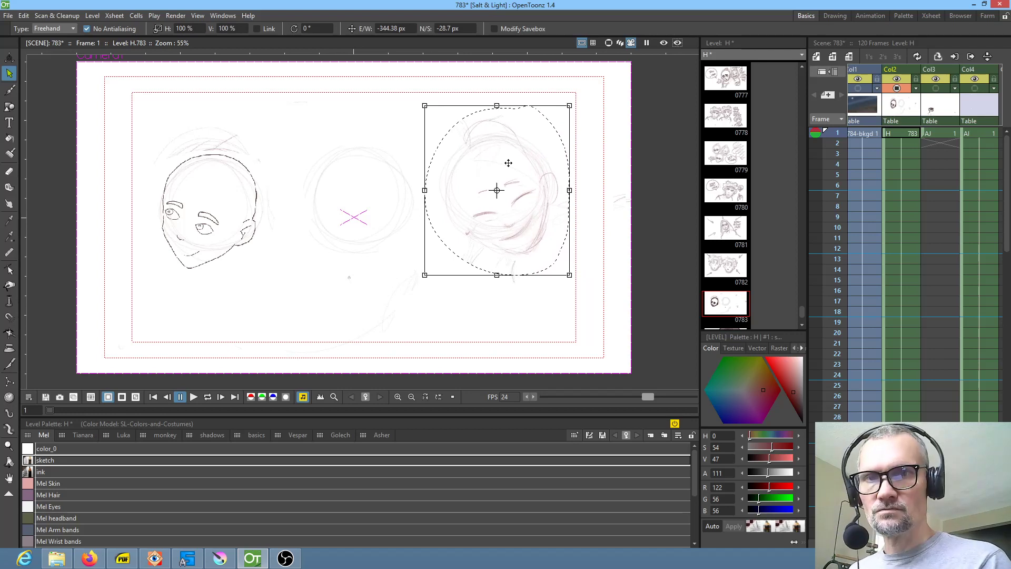
# Step: Make Col3 visible in the viewer again and cut the monkey sketch out of its first frame with a freehand selection
pyautogui.click(940, 112)
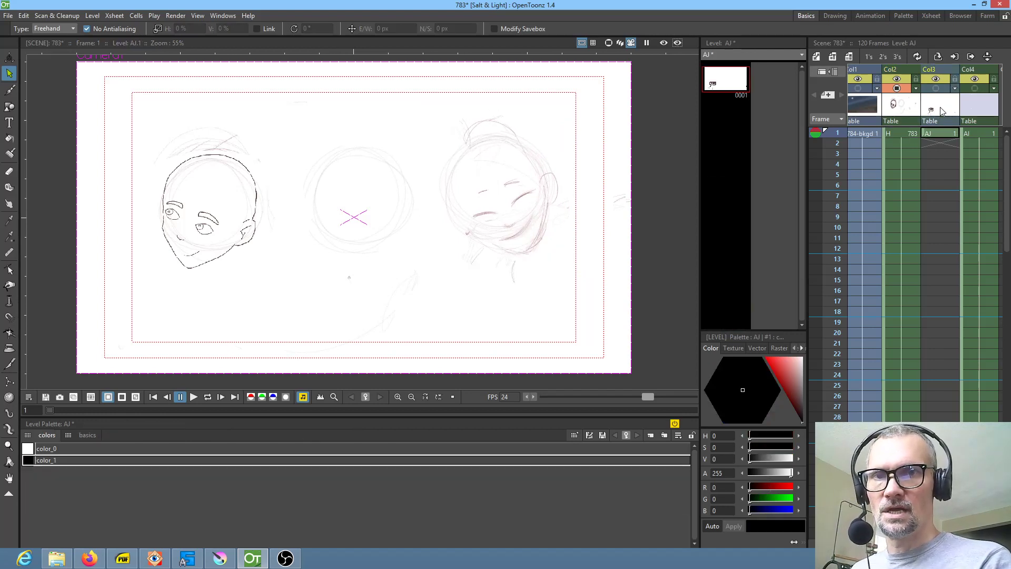
pyautogui.click(942, 133)
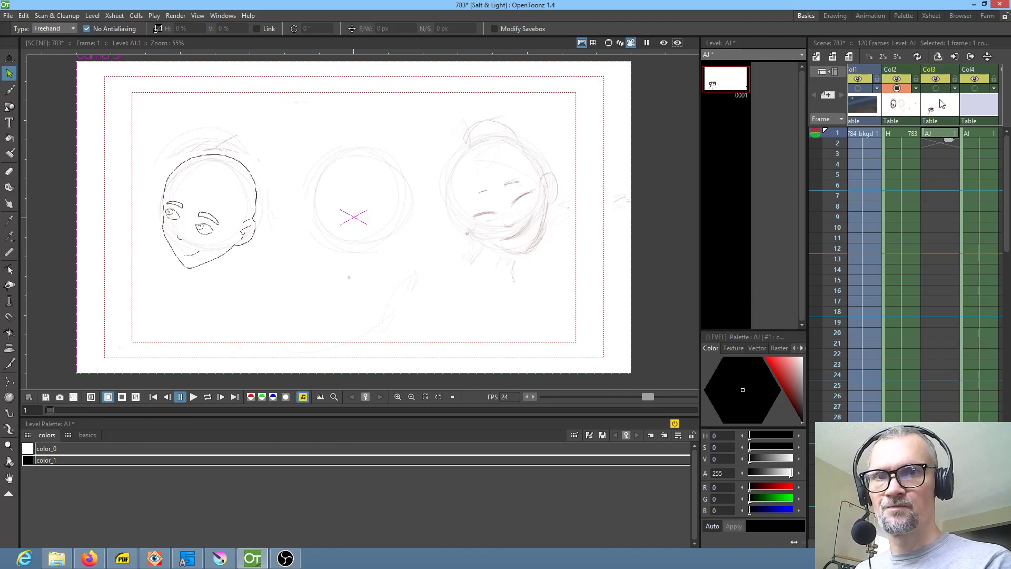
pyautogui.click(938, 88)
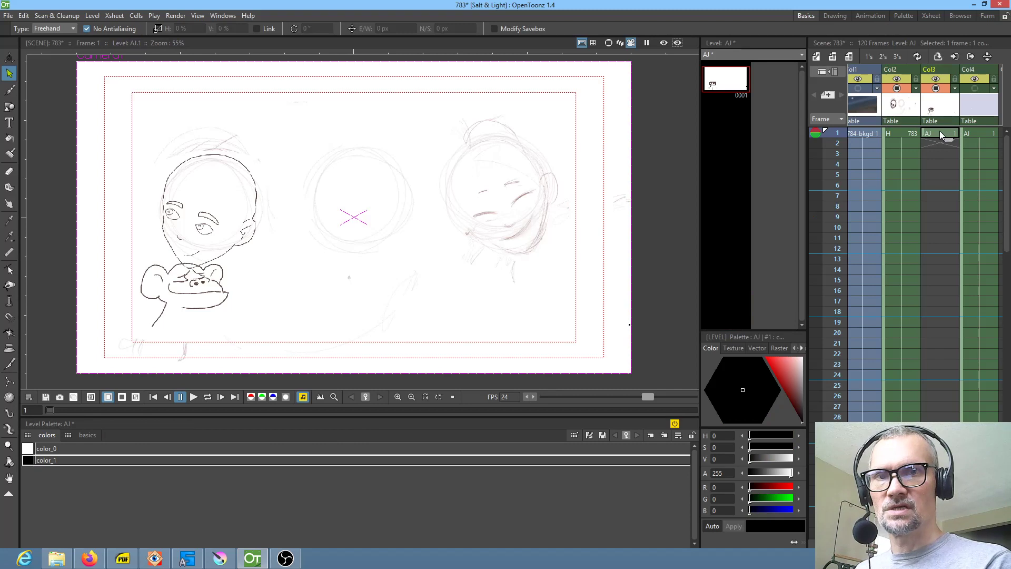
pyautogui.moveTo(255, 266)
pyautogui.mouseDown()
pyautogui.moveTo(145, 262)
pyautogui.moveTo(143, 364)
pyautogui.moveTo(264, 272)
pyautogui.mouseUp()
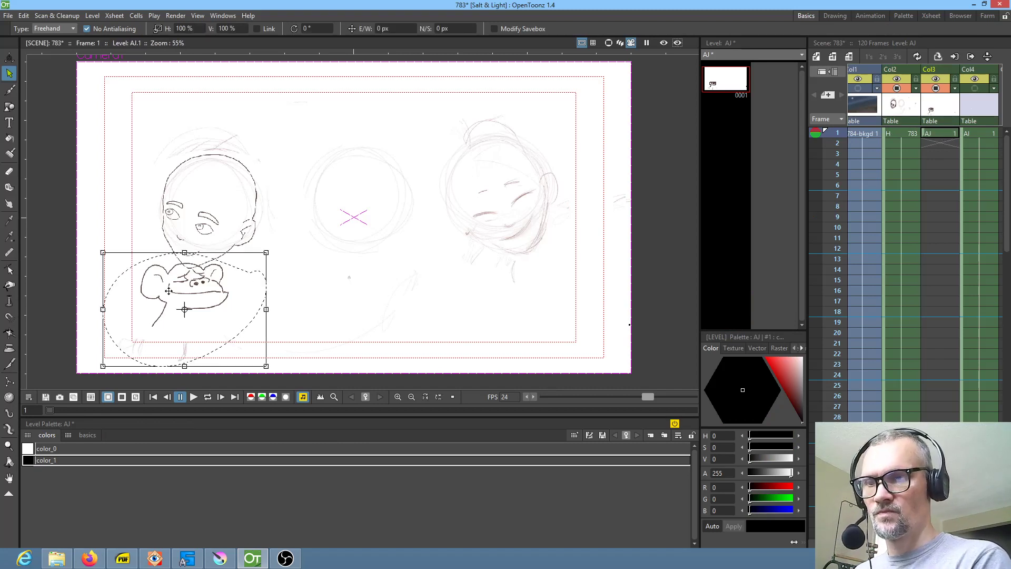
pyautogui.press('Delete')
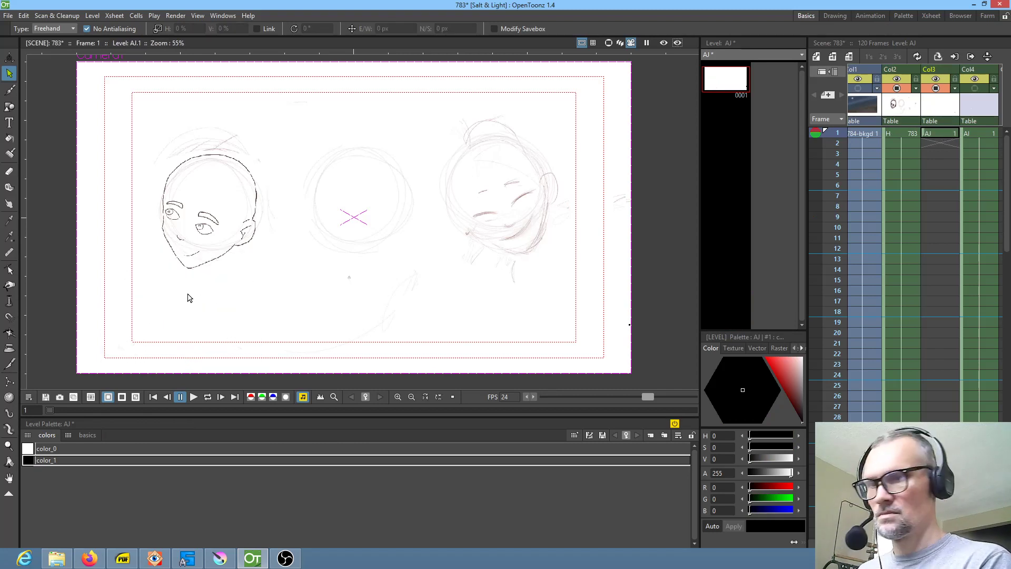
pyautogui.click(903, 134)
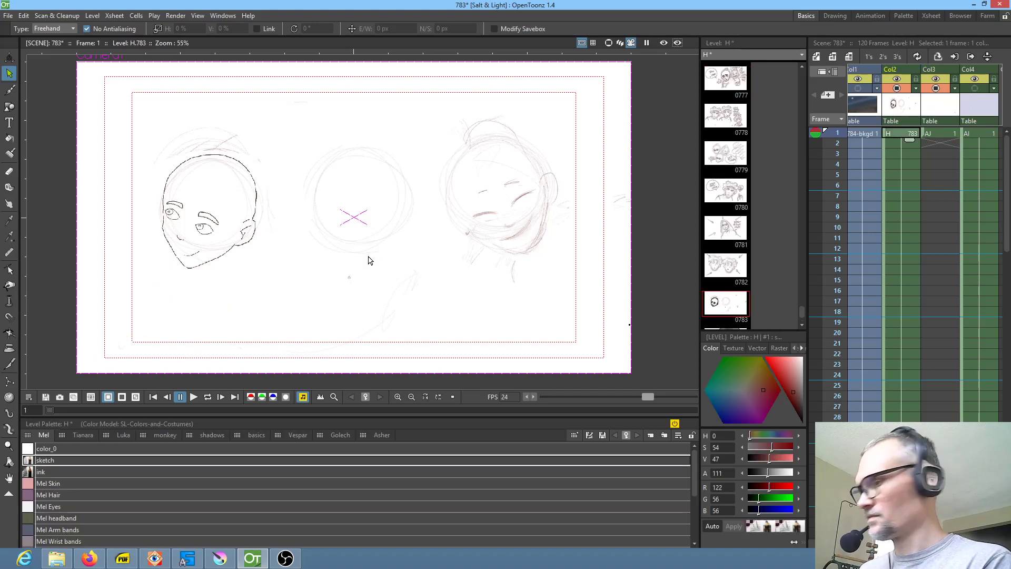
pyautogui.hotkey('ctrl', 'v')
pyautogui.hotkey('ctrl', 'z')
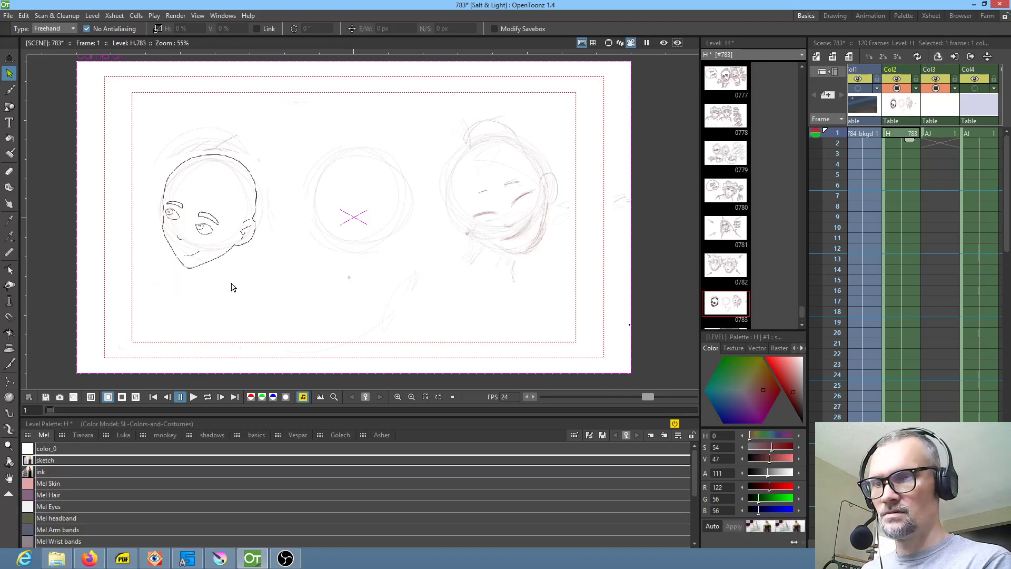
pyautogui.click(938, 133)
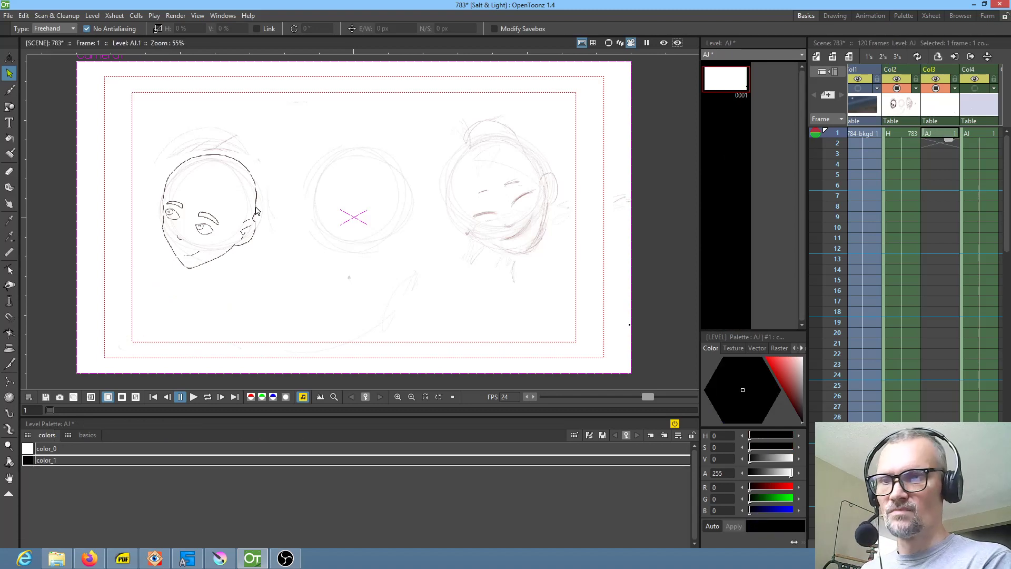
# Step: Select all three heads in Col2's drawing 783 together and move them by E/W -4.1 px, N/S 311.58 px
pyautogui.click(903, 134)
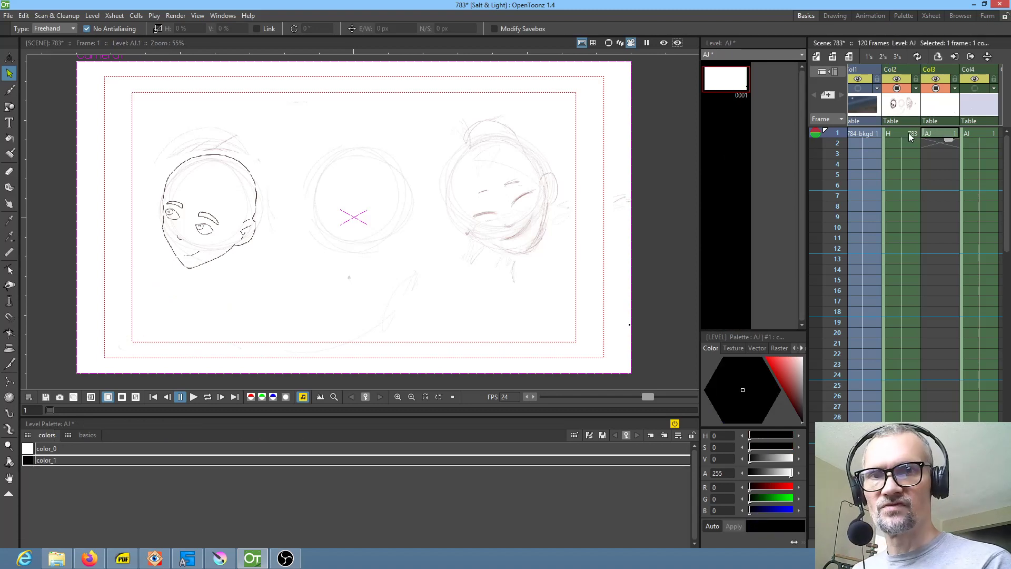
pyautogui.moveTo(204, 128)
pyautogui.mouseDown()
pyautogui.moveTo(329, 300)
pyautogui.moveTo(571, 142)
pyautogui.moveTo(554, 111)
pyautogui.mouseUp()
pyautogui.moveTo(502, 180); pyautogui.dragTo(501, 138)
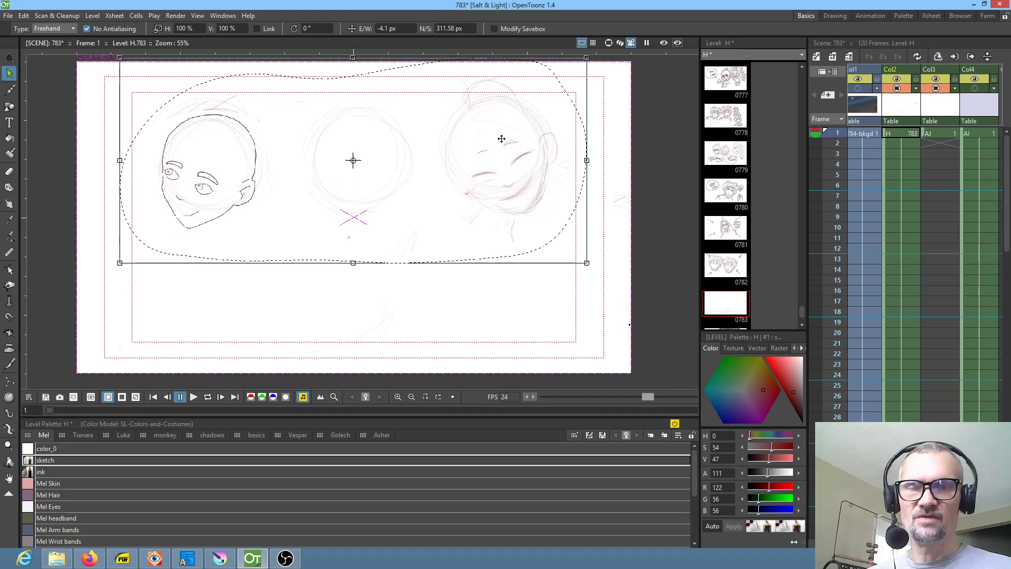
# Step: Paste the monkey sketch into Col2's drawing 783 below the inked head and nudge it slightly upward
pyautogui.click(940, 134)
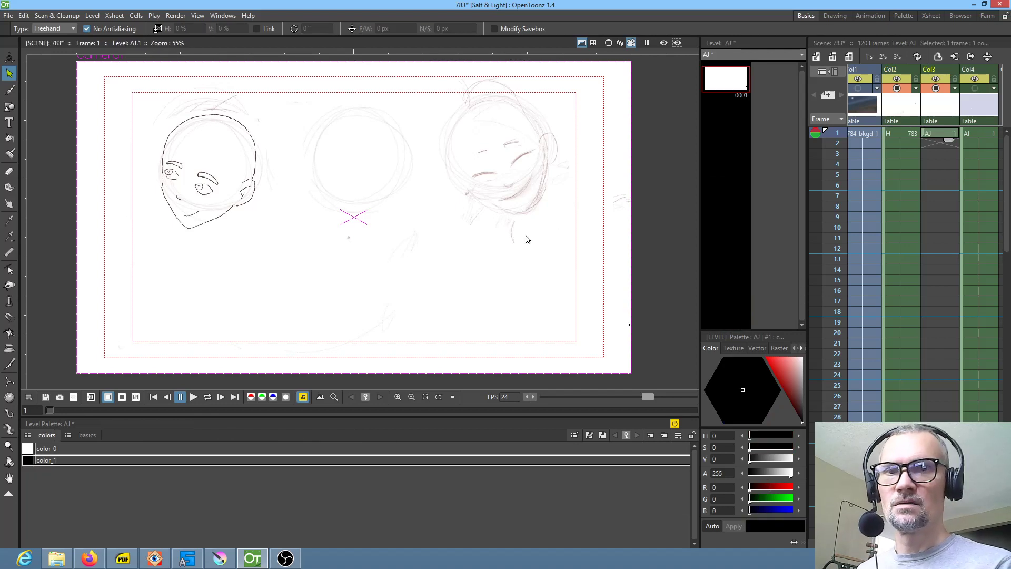
pyautogui.click(248, 287)
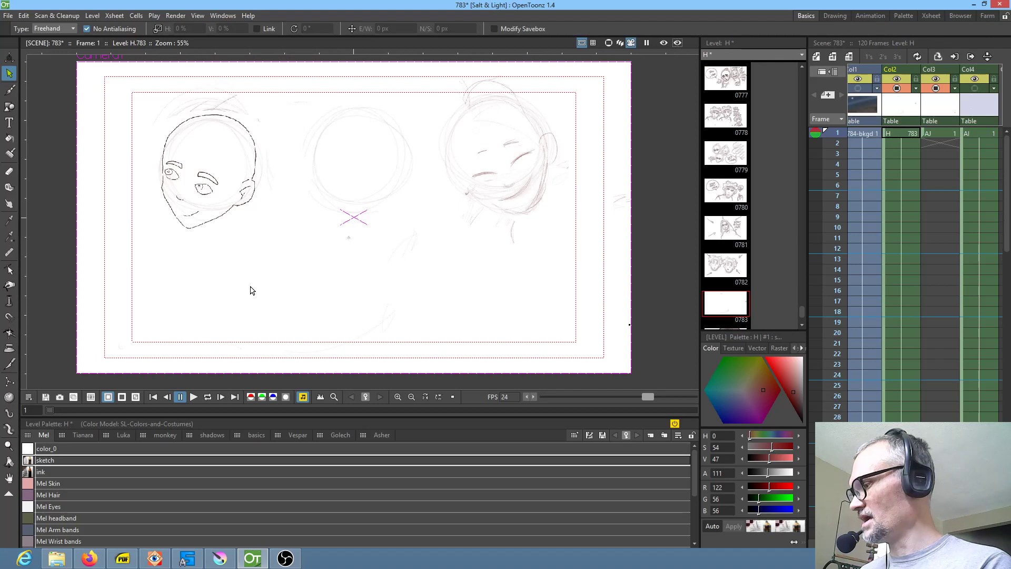
pyautogui.hotkey('ctrl', 'v')
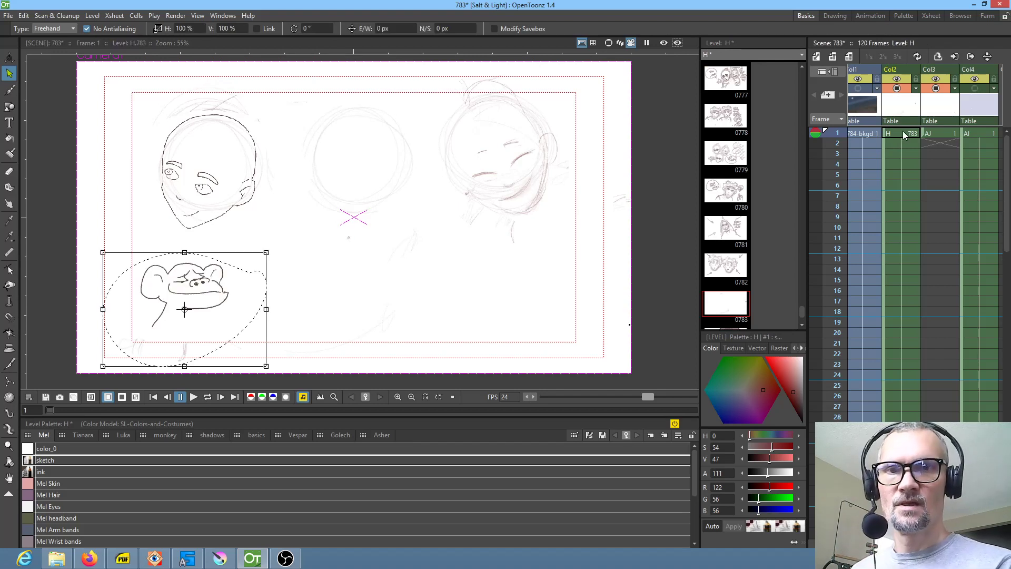
pyautogui.moveTo(168, 289)
pyautogui.mouseDown()
pyautogui.moveTo(376, 265)
pyautogui.moveTo(182, 288)
pyautogui.moveTo(167, 303)
pyautogui.moveTo(170, 285)
pyautogui.mouseUp()
pyautogui.click(286, 272)
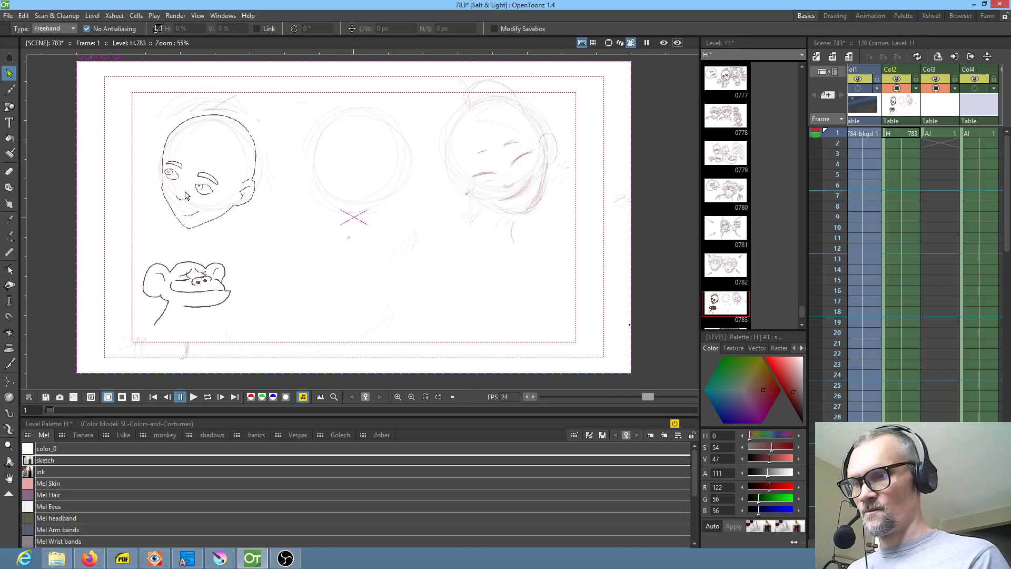
# Step: Brush rough centre lines on the three heads, eye circles on the middle and tilted heads, and a jaw on the middle one
pyautogui.moveTo(208, 121)
pyautogui.mouseDown()
pyautogui.moveTo(188, 166)
pyautogui.moveTo(206, 118)
pyautogui.mouseUp()
pyautogui.press('b')
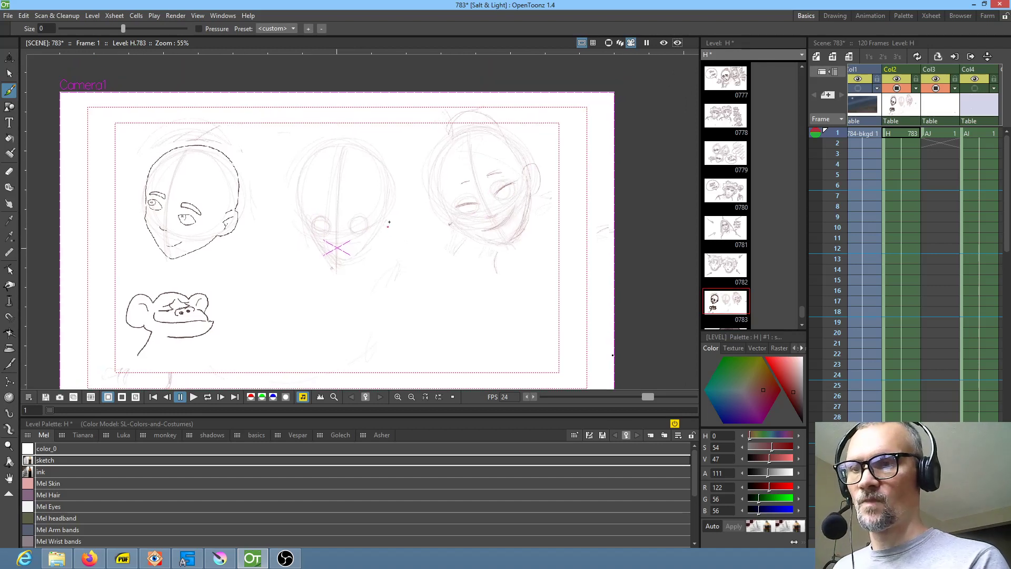
# Step: Select the middle head's two eye circles with a freehand selection and move them by E/W 9.95 px, N/S 42.27 px
pyautogui.scroll(3, 441, 248)
pyautogui.scroll(-3, 442, 248)
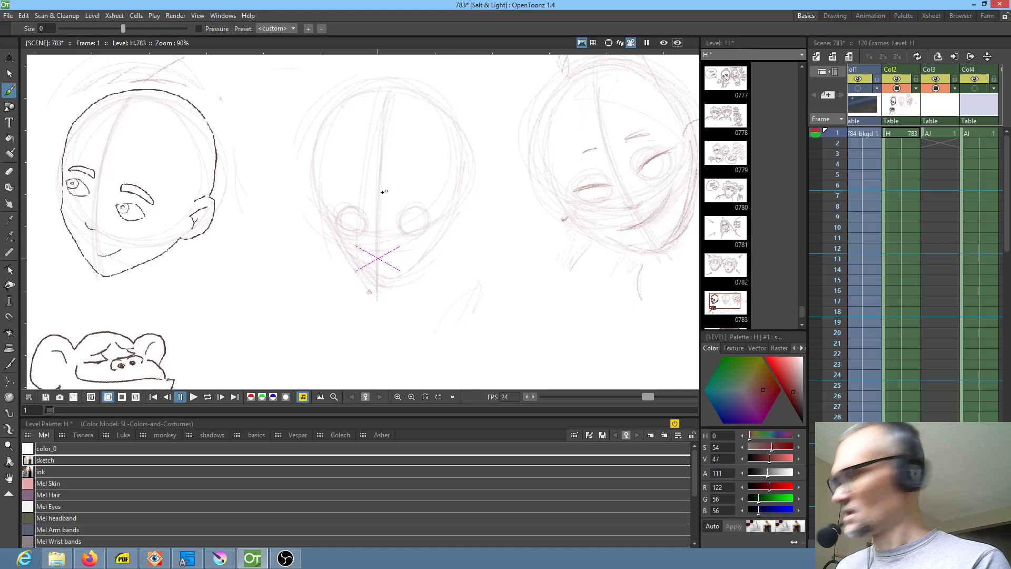
pyautogui.press('s')
pyautogui.moveTo(365, 202)
pyautogui.mouseDown()
pyautogui.moveTo(349, 200)
pyautogui.moveTo(375, 239)
pyautogui.moveTo(435, 212)
pyautogui.moveTo(359, 205)
pyautogui.moveTo(405, 213)
pyautogui.mouseUp()
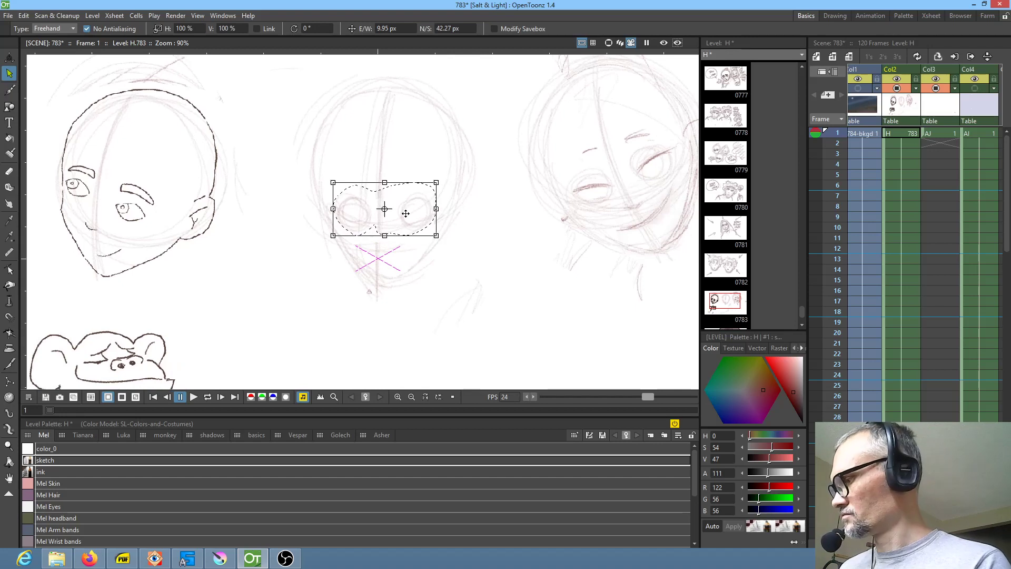
# Step: Select the middle head's jaw and mouth area with a freehand selection and distort its lower corners to make the jaw slightly shorter
pyautogui.moveTo(480, 212)
pyautogui.mouseDown()
pyautogui.moveTo(391, 238)
pyautogui.moveTo(499, 267)
pyautogui.moveTo(481, 214)
pyautogui.mouseUp()
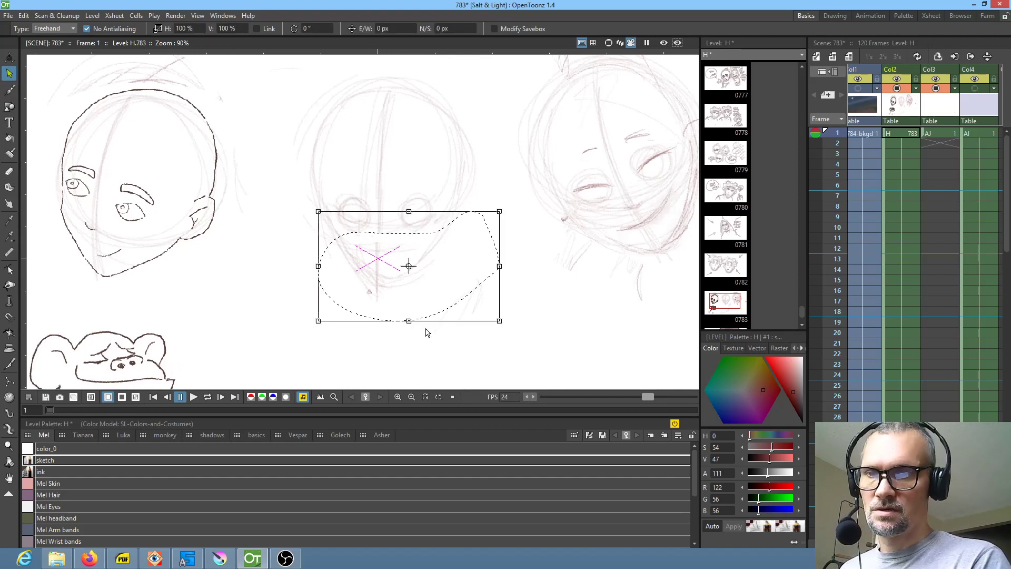
pyautogui.moveTo(409, 321); pyautogui.dragTo(415, 323)
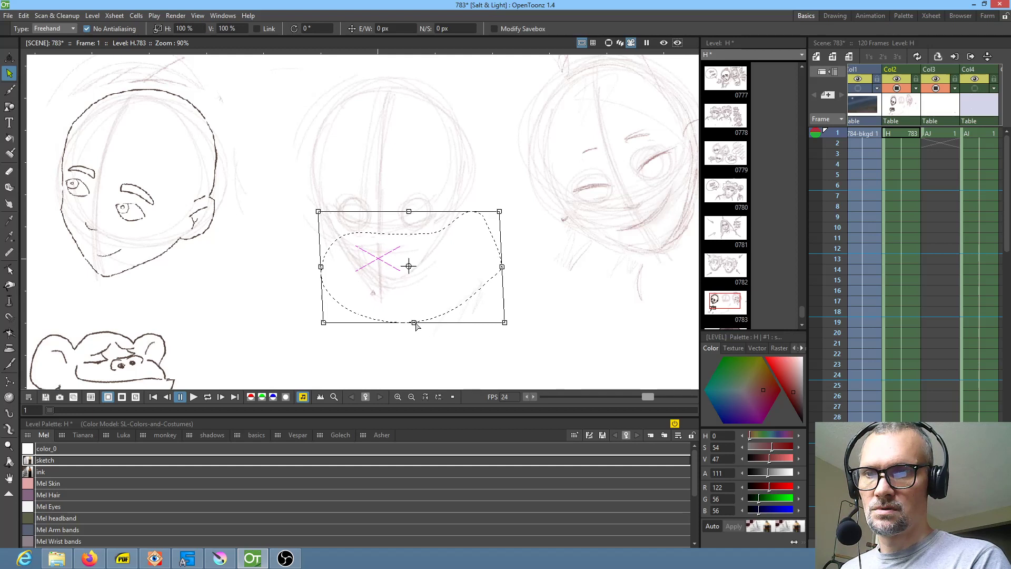
pyautogui.moveTo(505, 323); pyautogui.dragTo(495, 315)
pyautogui.moveTo(323, 322)
pyautogui.mouseDown()
pyautogui.moveTo(312, 317)
pyautogui.moveTo(321, 323)
pyautogui.mouseUp()
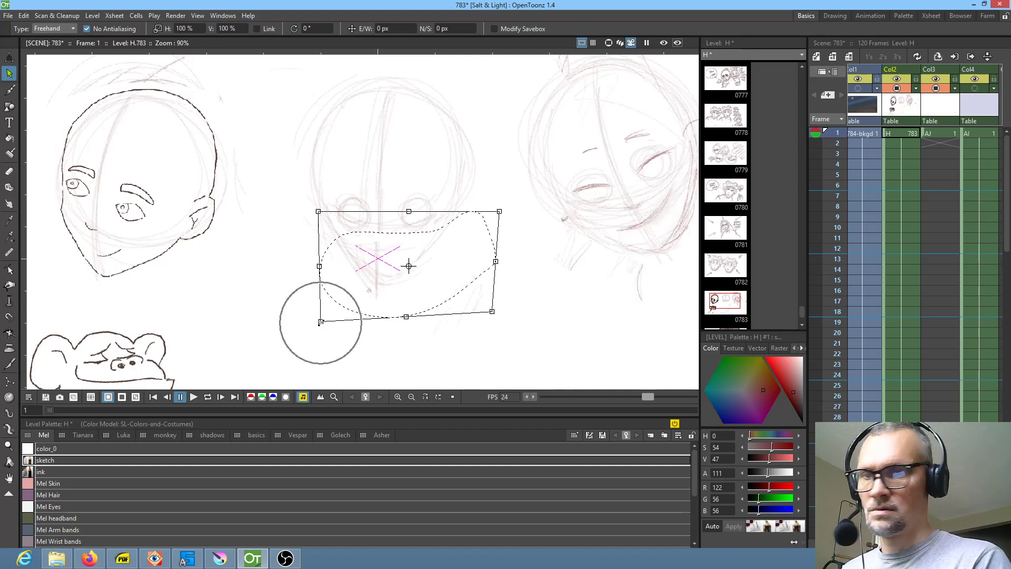
# Step: Brush irises and eyelid lines into the middle head's eye circles in the sketch style
pyautogui.press('b')
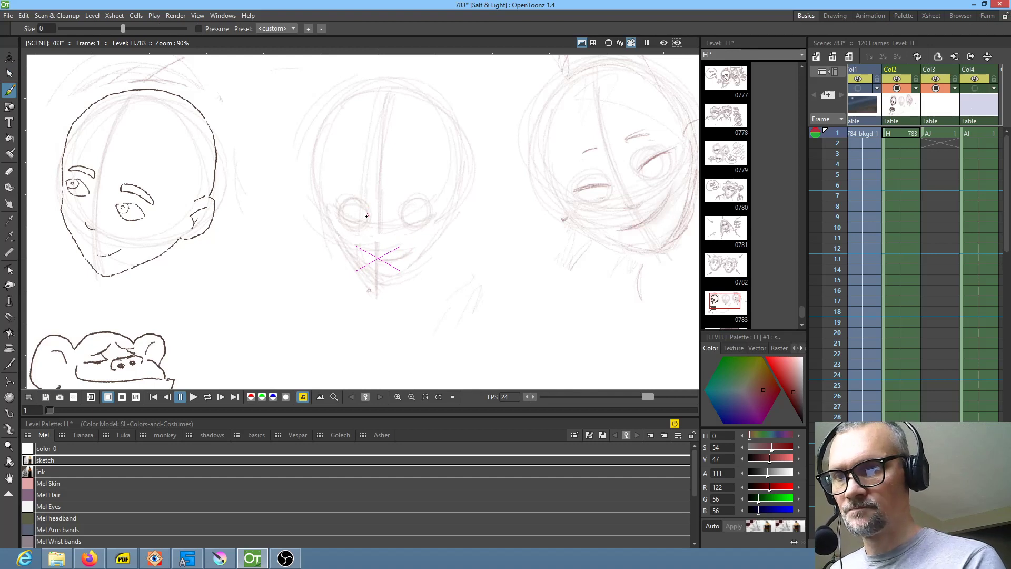
pyautogui.moveTo(365, 216); pyautogui.dragTo(367, 218)
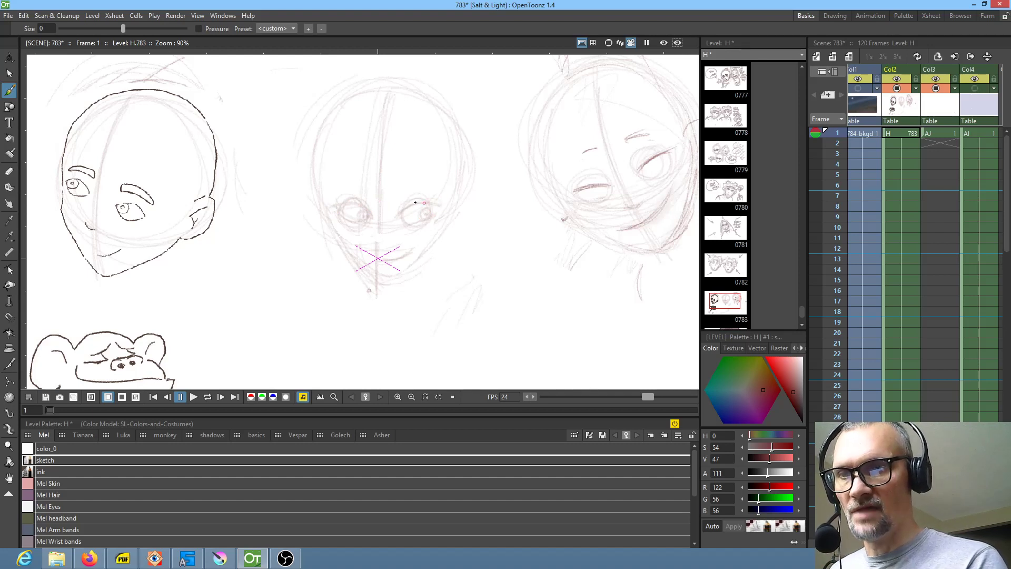
# Step: Raise the sketch style's alpha to 255, brush a test scribble beside the middle head, and undo the scribble
pyautogui.moveTo(768, 473); pyautogui.dragTo(804, 464)
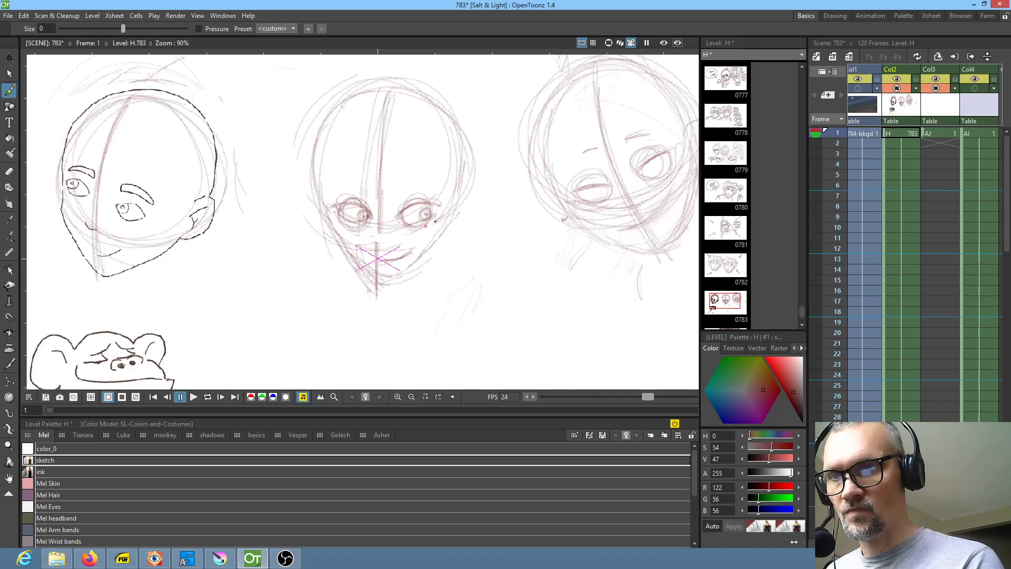
pyautogui.moveTo(484, 247)
pyautogui.mouseDown()
pyautogui.moveTo(487, 276)
pyautogui.moveTo(539, 316)
pyautogui.mouseUp()
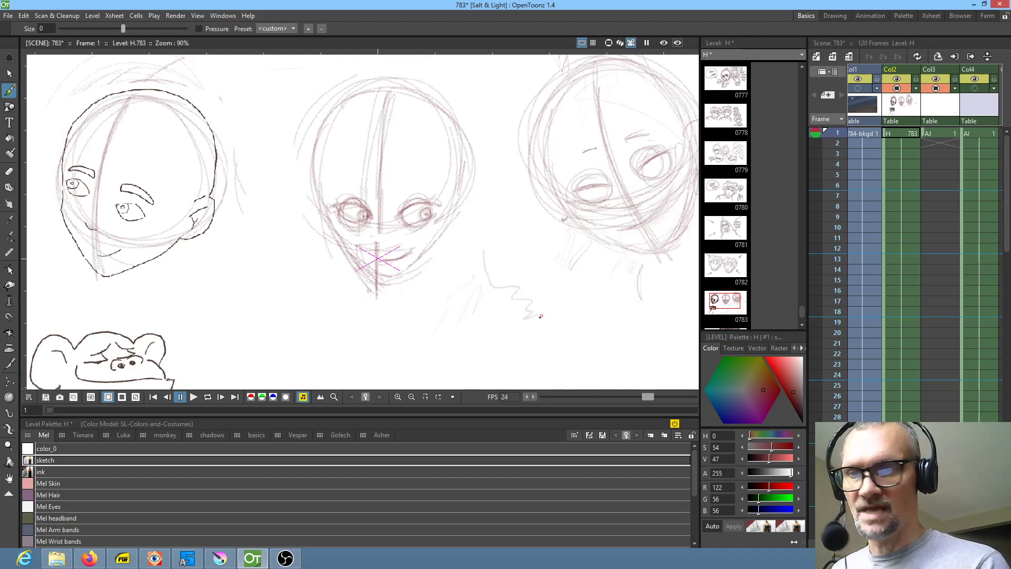
pyautogui.hotkey('ctrl', 'z')
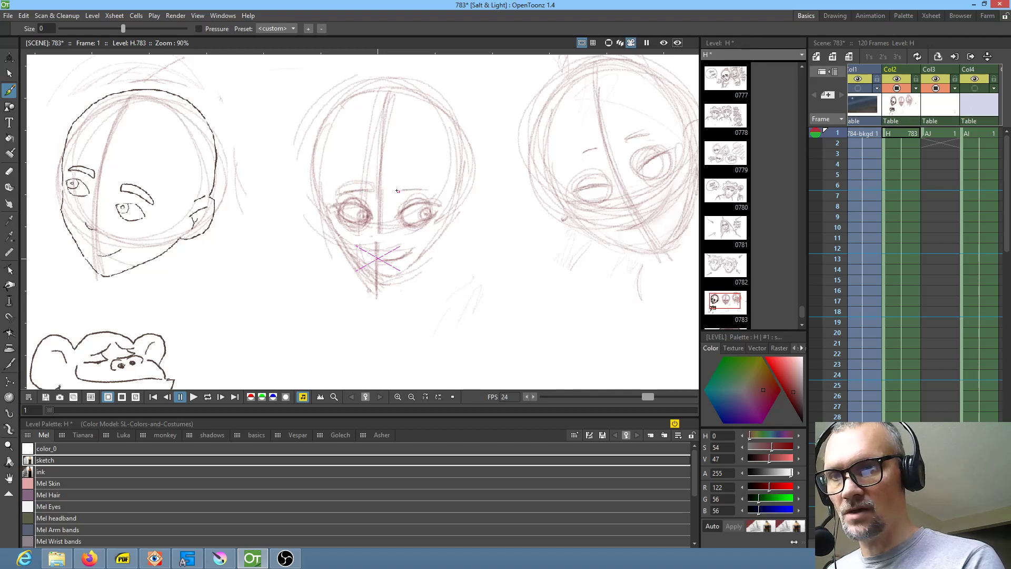
# Step: Brush eyebrows, a nose and both ears on the middle head
pyautogui.moveTo(419, 182); pyautogui.dragTo(431, 191)
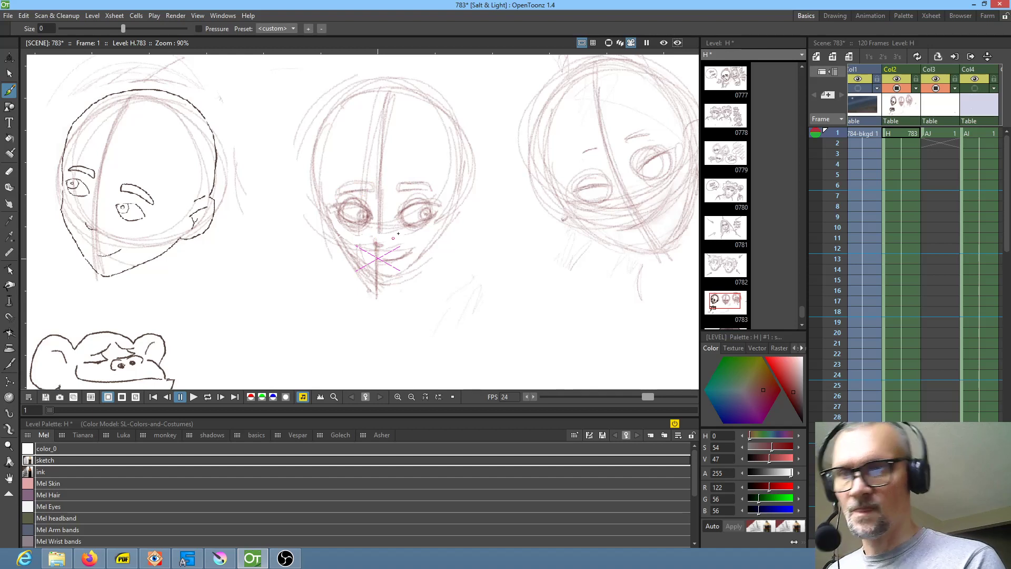
pyautogui.moveTo(461, 184)
pyautogui.mouseDown()
pyautogui.moveTo(468, 216)
pyautogui.moveTo(454, 224)
pyautogui.mouseUp()
pyautogui.moveTo(318, 194)
pyautogui.mouseDown()
pyautogui.moveTo(318, 223)
pyautogui.moveTo(325, 216)
pyautogui.moveTo(306, 241)
pyautogui.mouseUp()
# Step: Brush rough hair shapes on top of the inked head and the middle head
pyautogui.moveTo(155, 133)
pyautogui.mouseDown()
pyautogui.moveTo(202, 108)
pyautogui.moveTo(239, 155)
pyautogui.moveTo(233, 127)
pyautogui.moveTo(226, 168)
pyautogui.mouseUp()
pyautogui.moveTo(353, 151)
pyautogui.mouseDown()
pyautogui.moveTo(412, 108)
pyautogui.moveTo(409, 99)
pyautogui.moveTo(446, 142)
pyautogui.mouseUp()
pyautogui.moveTo(592, 181); pyautogui.dragTo(494, 230)
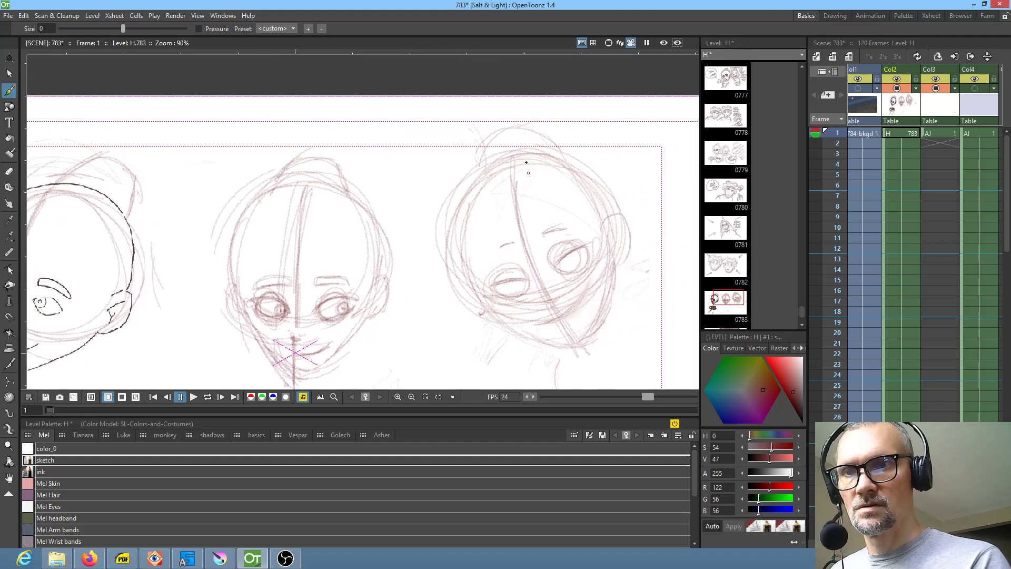
# Step: Select the tilted head with a freehand selection and move it by E/W 4.97 px, N/S -47.25 px
pyautogui.moveTo(547, 317); pyautogui.dragTo(573, 251)
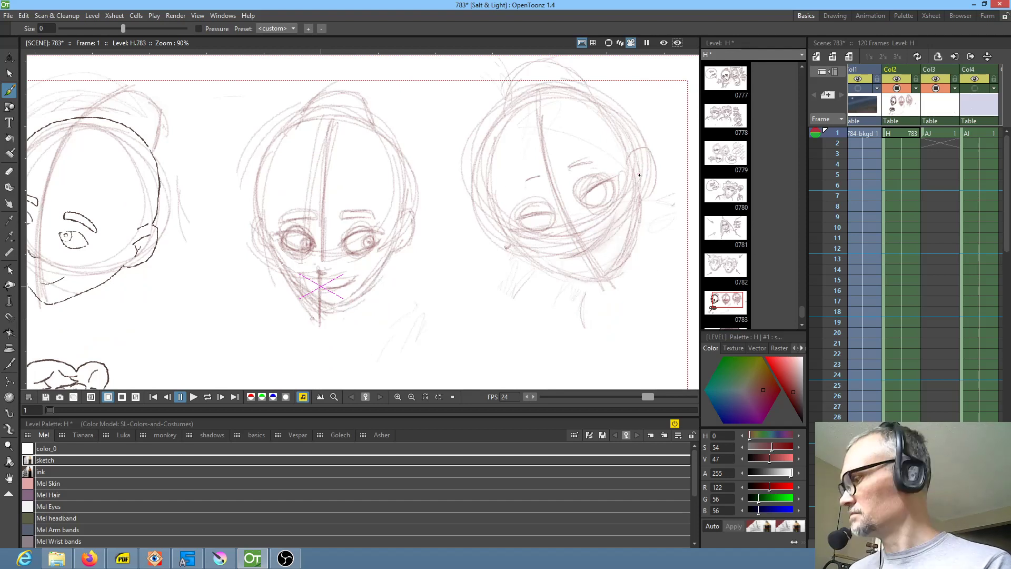
pyautogui.press('s')
pyautogui.moveTo(627, 86)
pyautogui.mouseDown()
pyautogui.moveTo(431, 216)
pyautogui.moveTo(653, 205)
pyautogui.moveTo(632, 218)
pyautogui.mouseUp()
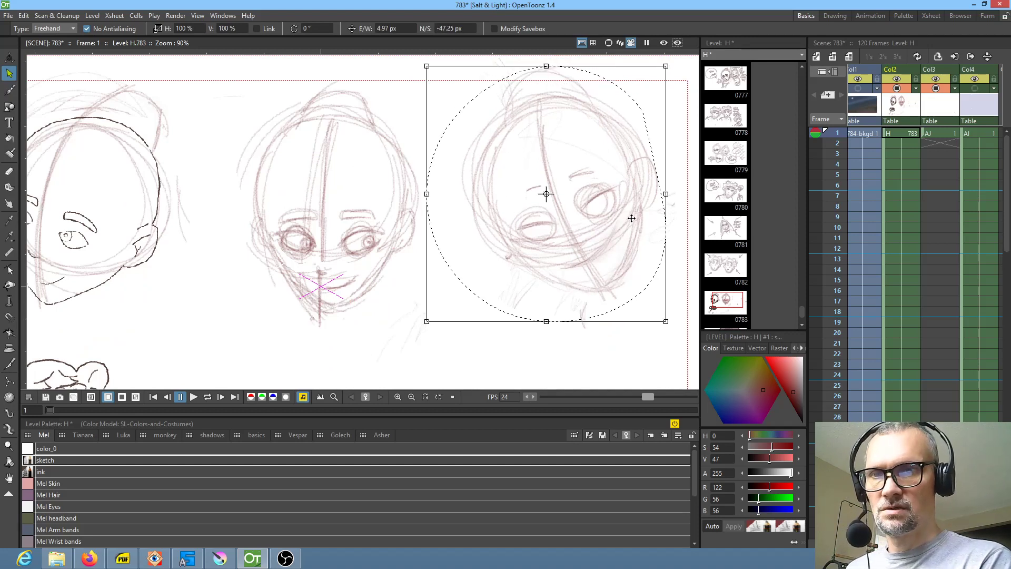
# Step: Brush a mouth, a nose, stronger eyebrows and ears on the tilted head with the sketch style
pyautogui.press('b')
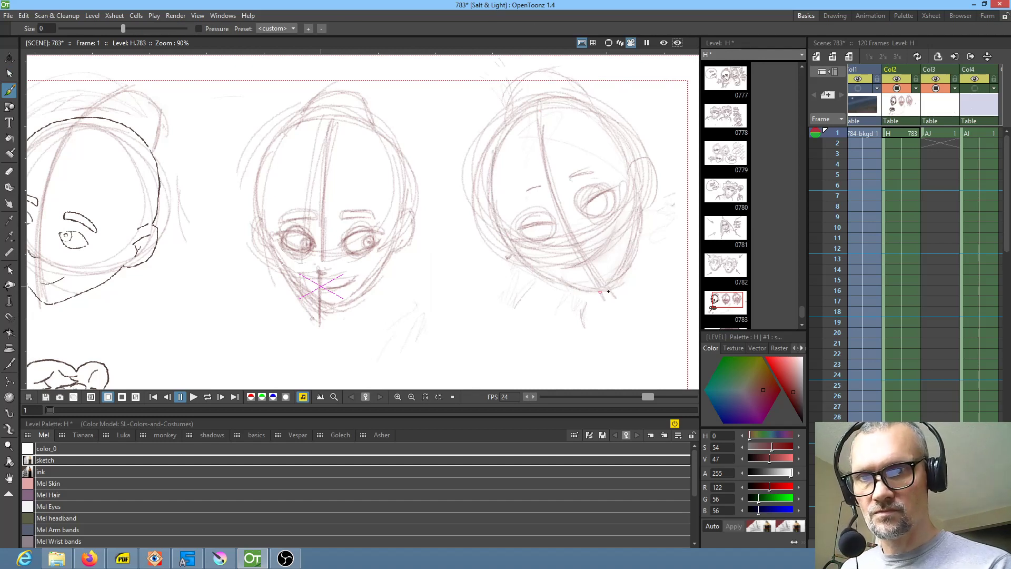
pyautogui.moveTo(606, 253); pyautogui.dragTo(625, 230)
pyautogui.moveTo(567, 269); pyautogui.dragTo(616, 234)
pyautogui.moveTo(565, 269); pyautogui.dragTo(615, 242)
pyautogui.moveTo(582, 212)
pyautogui.mouseDown()
pyautogui.moveTo(613, 194)
pyautogui.moveTo(581, 214)
pyautogui.mouseUp()
pyautogui.moveTo(520, 200)
pyautogui.mouseDown()
pyautogui.moveTo(539, 189)
pyautogui.moveTo(523, 190)
pyautogui.moveTo(602, 171)
pyautogui.mouseUp()
pyautogui.moveTo(603, 171); pyautogui.dragTo(568, 177)
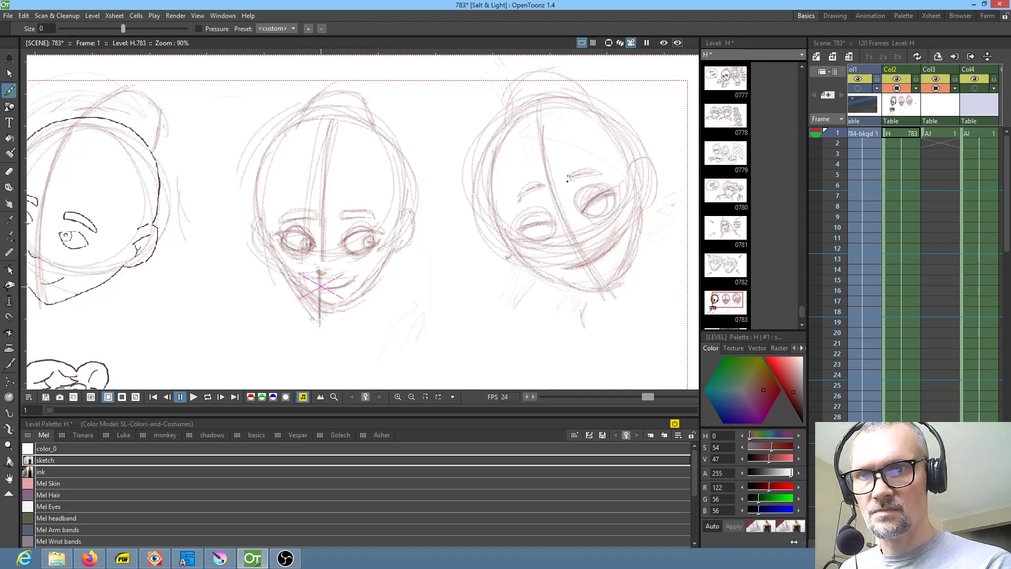
pyautogui.moveTo(652, 172)
pyautogui.mouseDown()
pyautogui.moveTo(655, 203)
pyautogui.moveTo(644, 203)
pyautogui.mouseUp()
pyautogui.moveTo(493, 220)
pyautogui.mouseDown()
pyautogui.moveTo(495, 250)
pyautogui.moveTo(493, 225)
pyautogui.mouseUp()
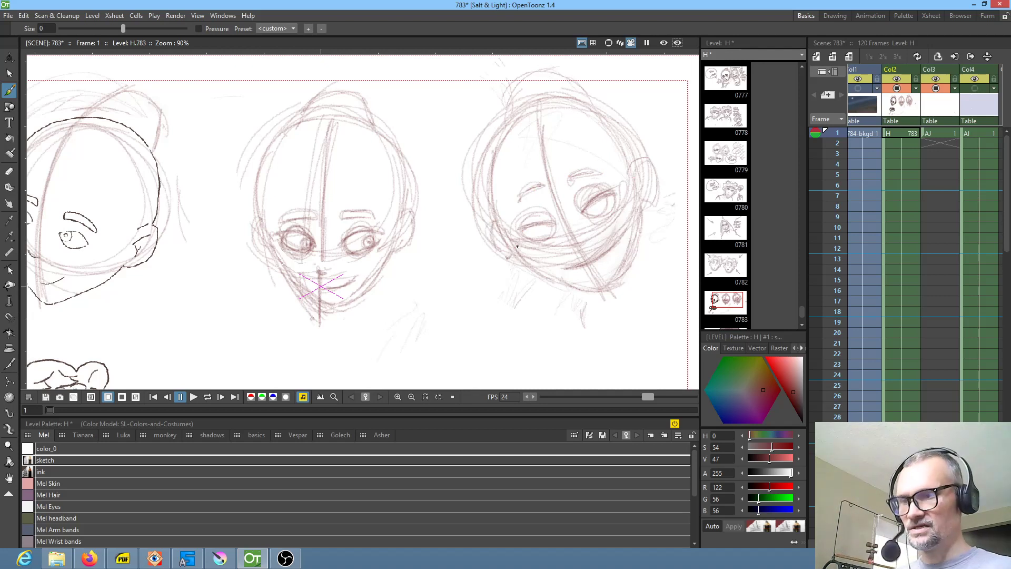
# Step: Outline the hair bun on the three-quarter head with the ink style
pyautogui.click(47, 472)
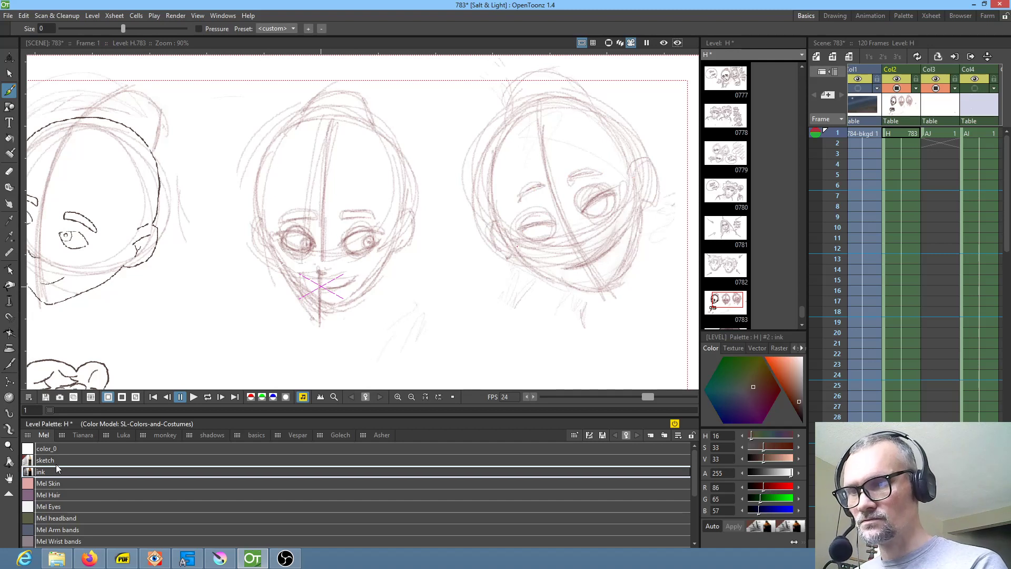
pyautogui.moveTo(309, 297); pyautogui.dragTo(356, 298)
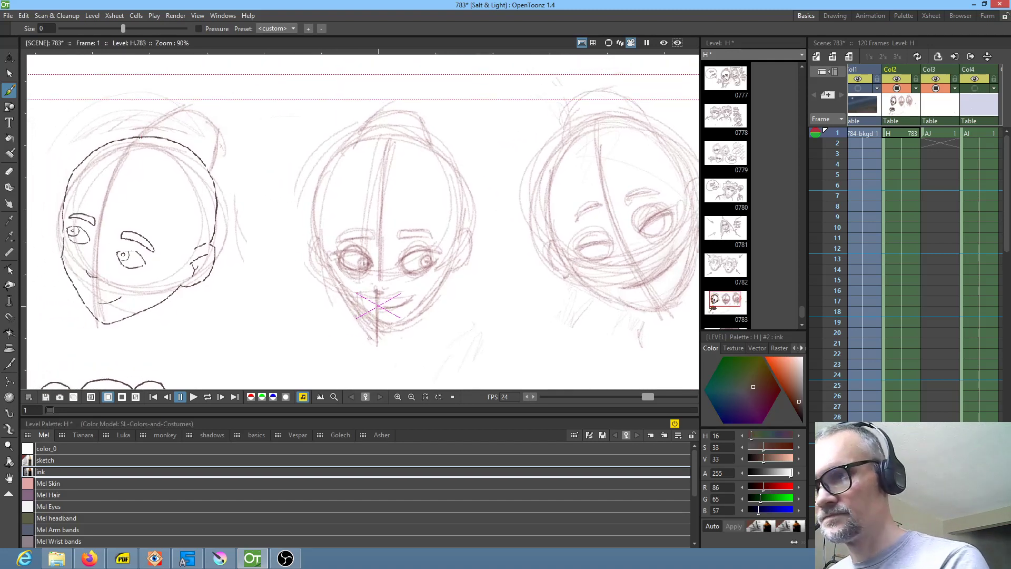
pyautogui.moveTo(138, 136); pyautogui.dragTo(178, 109)
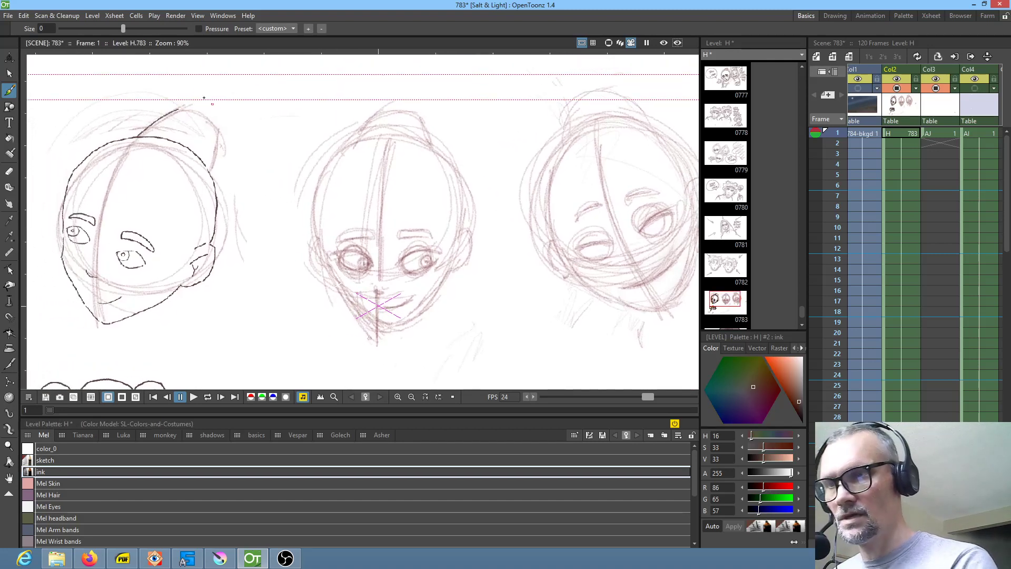
pyautogui.moveTo(175, 110)
pyautogui.mouseDown()
pyautogui.moveTo(213, 126)
pyautogui.moveTo(216, 198)
pyautogui.mouseUp()
pyautogui.moveTo(253, 274); pyautogui.dragTo(338, 296)
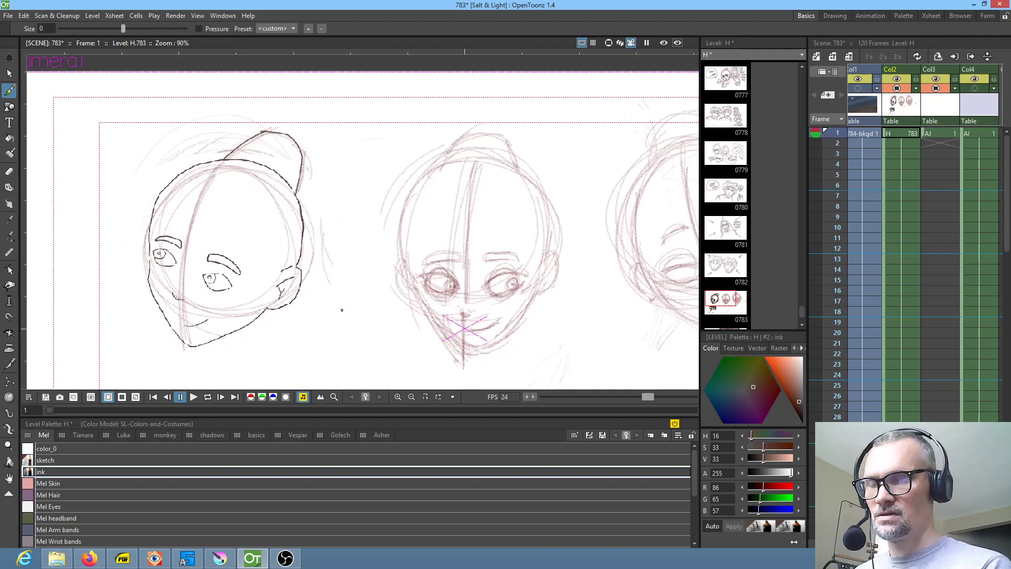
pyautogui.moveTo(341, 315); pyautogui.dragTo(335, 305)
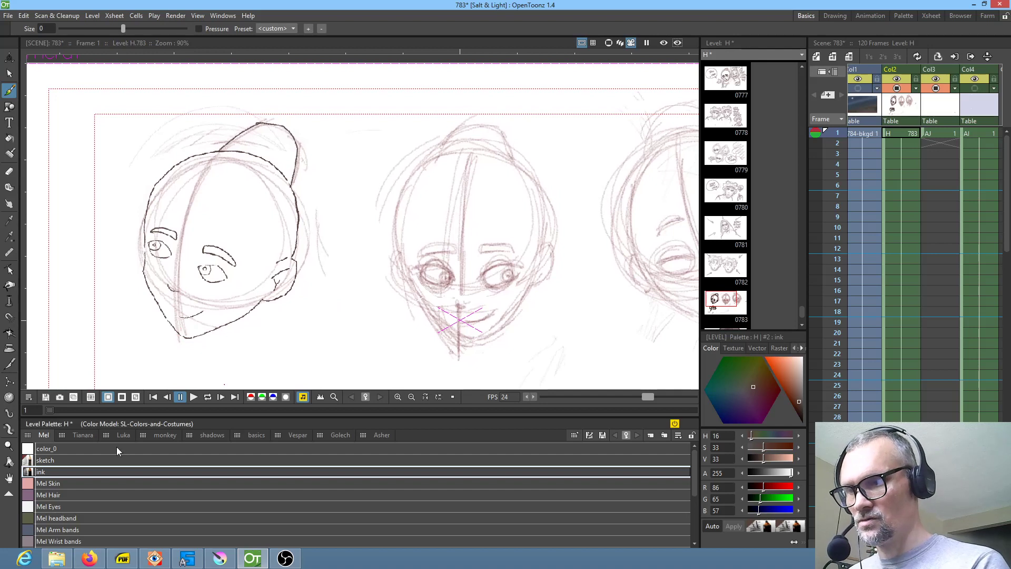
# Step: Erase the sketch-style construction lines from the inked head using a freehand eraser in Lines mode with Selective enabled
pyautogui.click(53, 462)
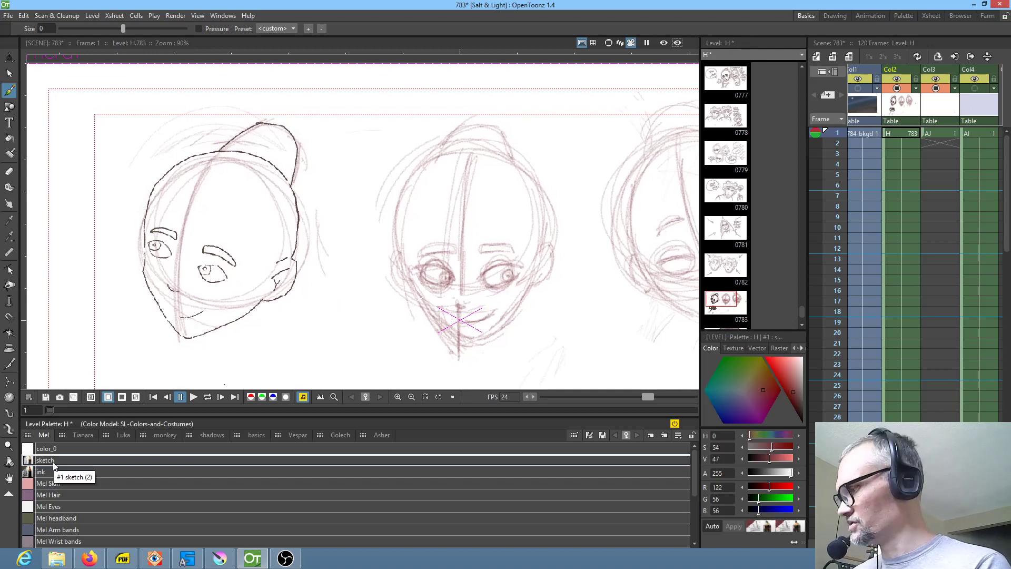
pyautogui.press('a')
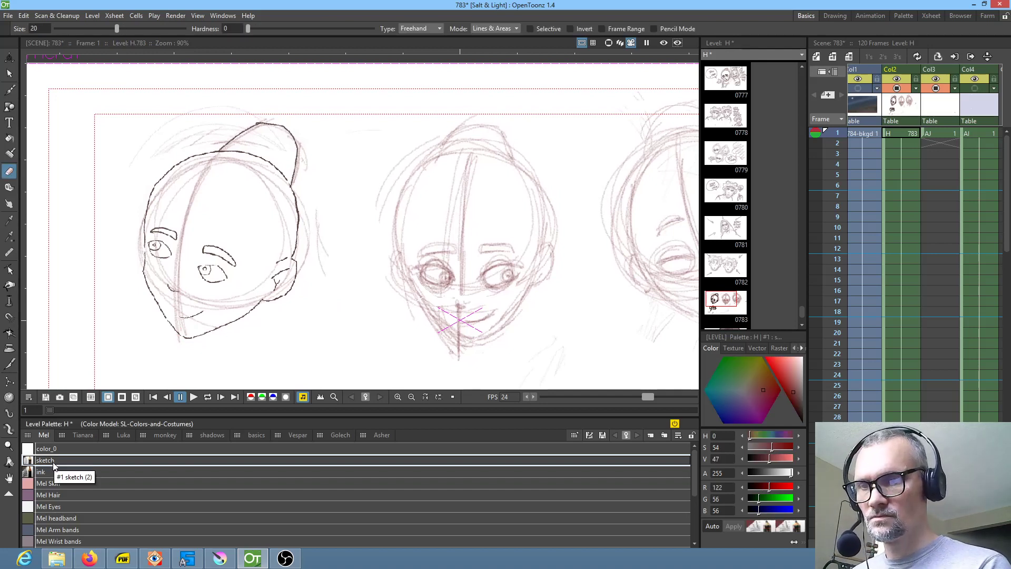
pyautogui.click(509, 30)
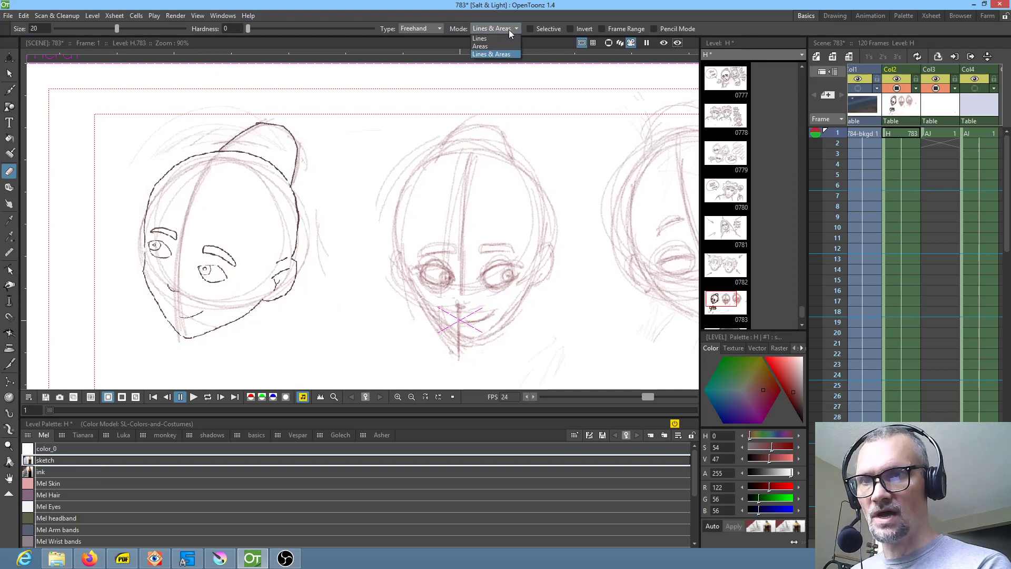
pyautogui.click(505, 38)
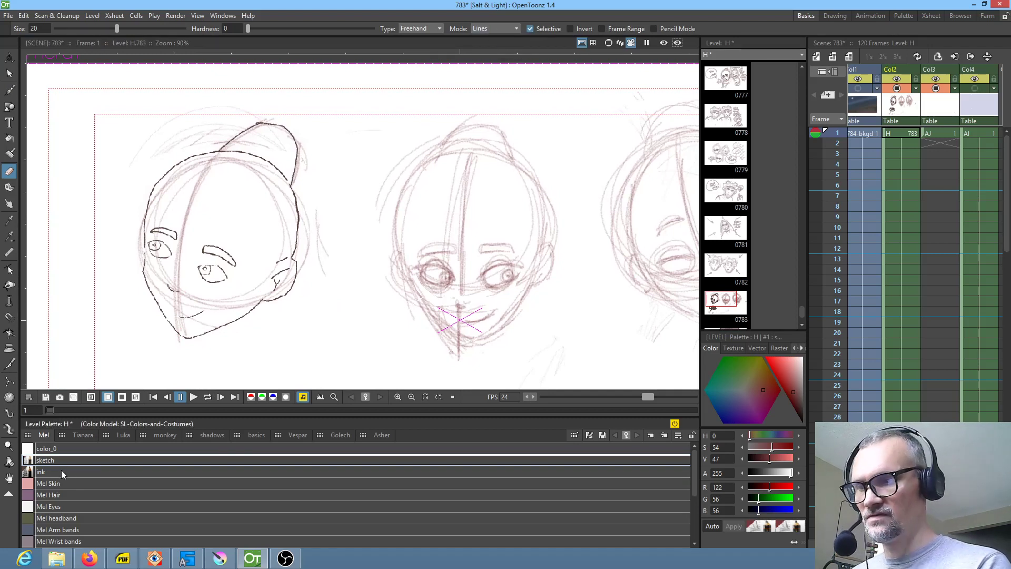
pyautogui.moveTo(337, 138)
pyautogui.mouseDown()
pyautogui.moveTo(137, 137)
pyautogui.moveTo(199, 379)
pyautogui.moveTo(362, 171)
pyautogui.moveTo(339, 157)
pyautogui.mouseUp()
pyautogui.moveTo(291, 105)
pyautogui.mouseDown()
pyautogui.moveTo(212, 90)
pyautogui.moveTo(304, 107)
pyautogui.mouseUp()
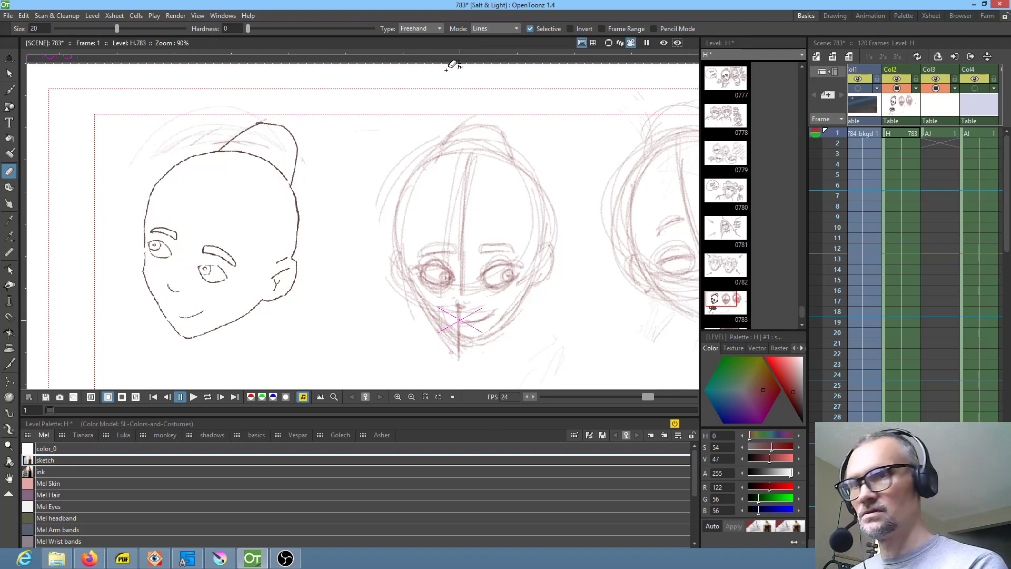
# Step: Set the eraser to Lines & Areas without Selective and erase the stray sketch lines above the inked head's bun
pyautogui.click(508, 31)
pyautogui.click(508, 55)
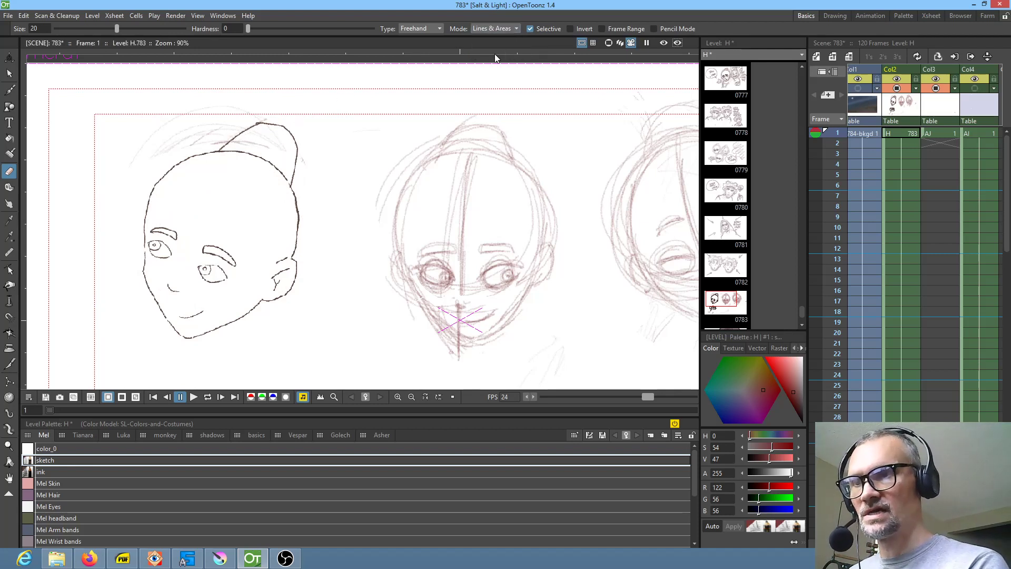
pyautogui.moveTo(261, 96)
pyautogui.mouseDown()
pyautogui.moveTo(232, 91)
pyautogui.moveTo(118, 129)
pyautogui.moveTo(55, 216)
pyautogui.moveTo(112, 209)
pyautogui.moveTo(157, 167)
pyautogui.moveTo(224, 144)
pyautogui.moveTo(262, 96)
pyautogui.mouseUp()
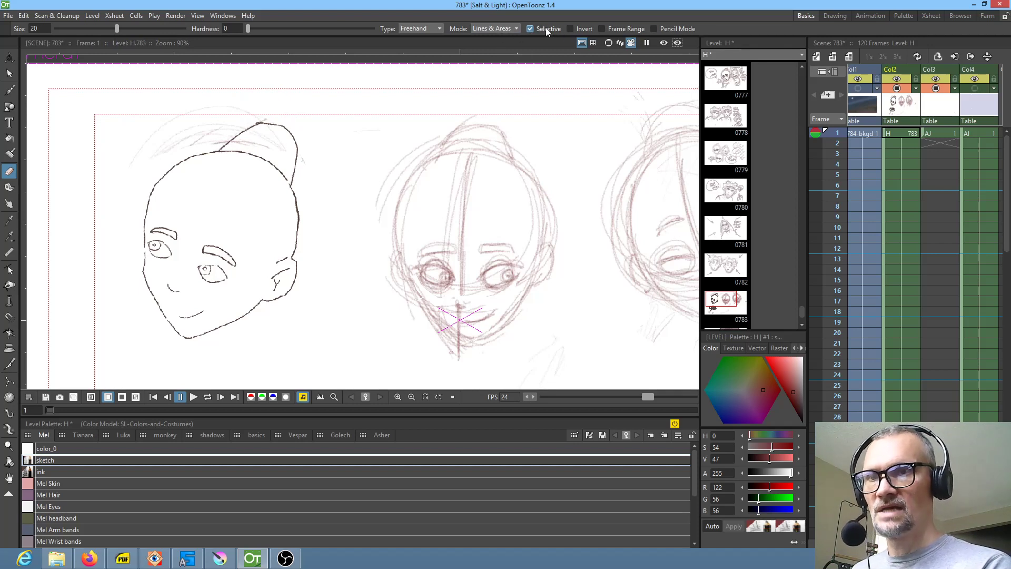
pyautogui.click(530, 28)
pyautogui.moveTo(264, 88)
pyautogui.mouseDown()
pyautogui.moveTo(102, 178)
pyautogui.moveTo(221, 145)
pyautogui.moveTo(273, 93)
pyautogui.moveTo(206, 136)
pyautogui.moveTo(276, 112)
pyautogui.mouseUp()
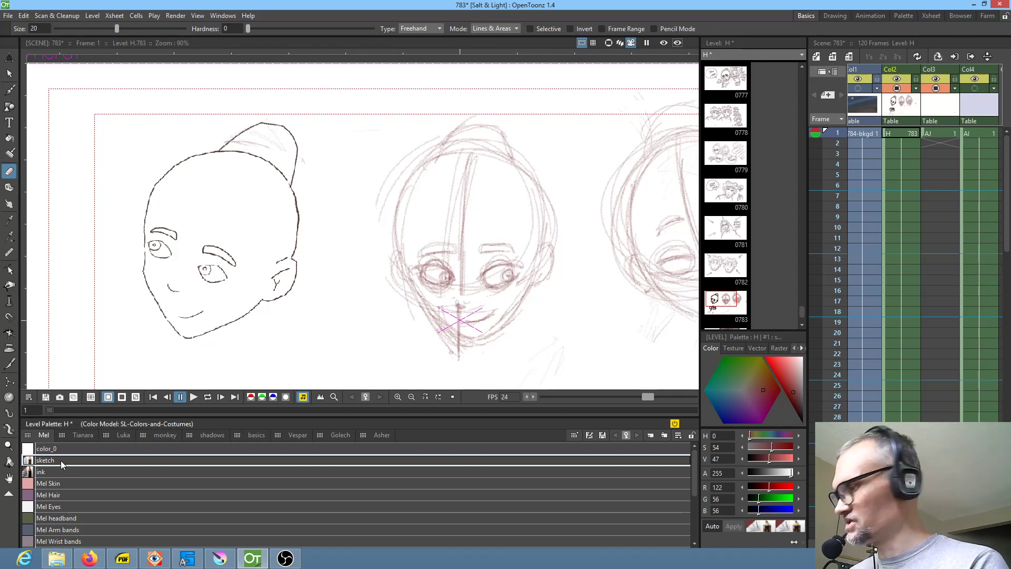
# Step: Brush sketch strokes along the inked head's bun and the hairline beneath it
pyautogui.press('b')
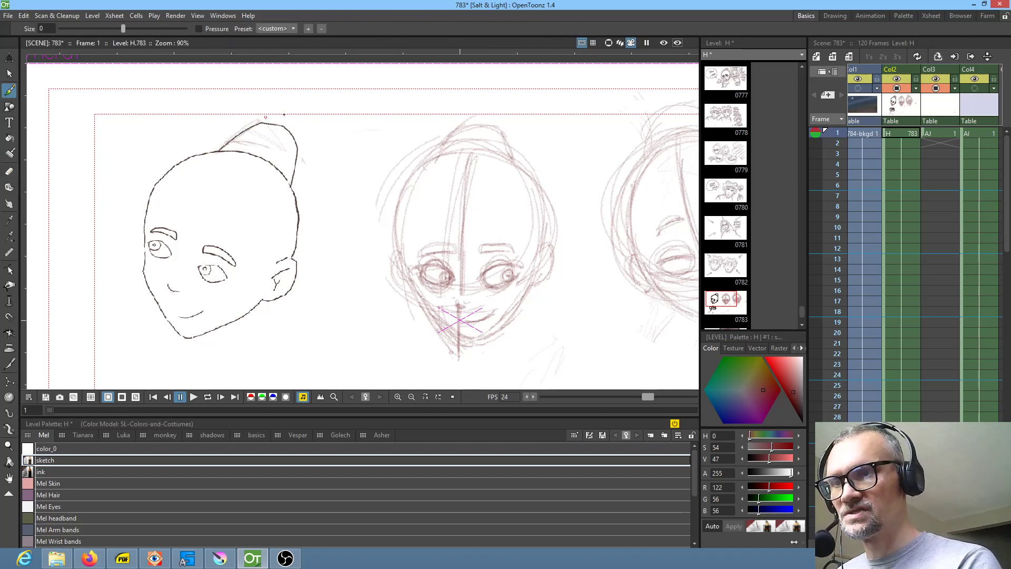
pyautogui.moveTo(280, 130)
pyautogui.mouseDown()
pyautogui.moveTo(296, 153)
pyautogui.moveTo(293, 175)
pyautogui.mouseUp()
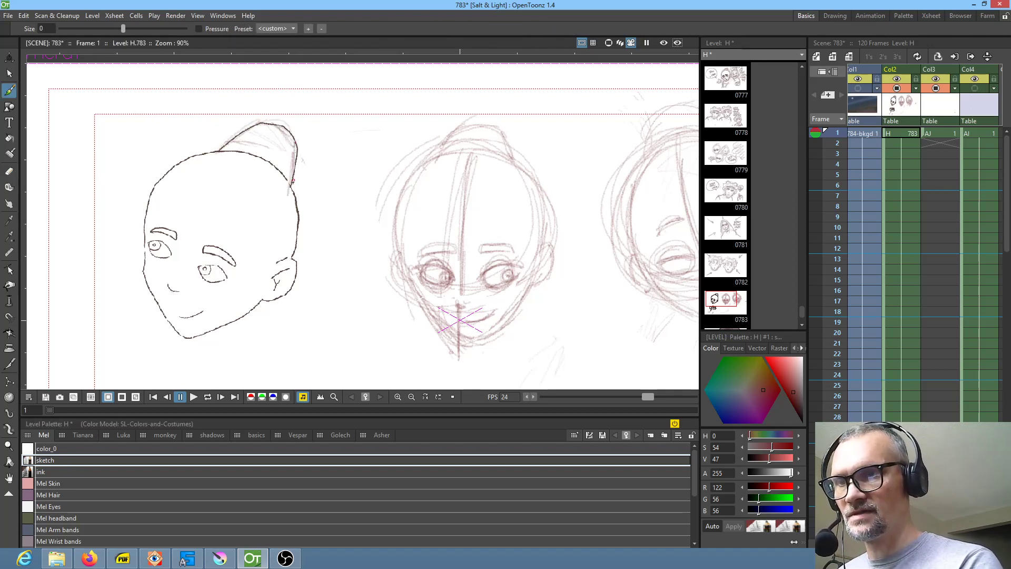
pyautogui.moveTo(227, 153)
pyautogui.mouseDown()
pyautogui.moveTo(290, 193)
pyautogui.moveTo(247, 150)
pyautogui.moveTo(294, 191)
pyautogui.moveTo(214, 156)
pyautogui.moveTo(291, 196)
pyautogui.mouseUp()
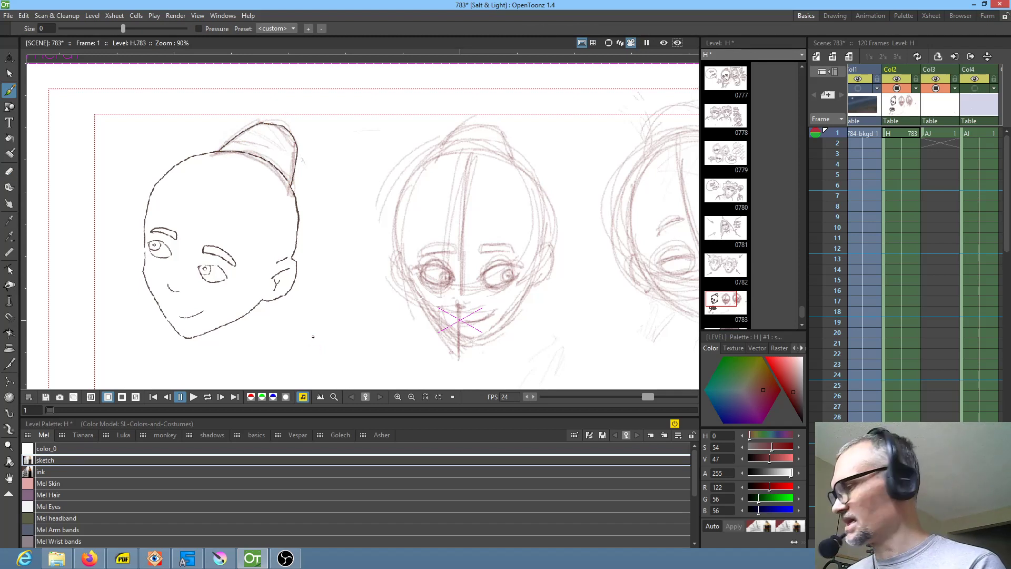
# Step: Erase the inked head's bun and top of the skull, and rough both out again in the sketch style
pyautogui.press('a')
pyautogui.moveTo(297, 100)
pyautogui.mouseDown()
pyautogui.moveTo(203, 123)
pyautogui.moveTo(336, 154)
pyautogui.moveTo(351, 129)
pyautogui.mouseUp()
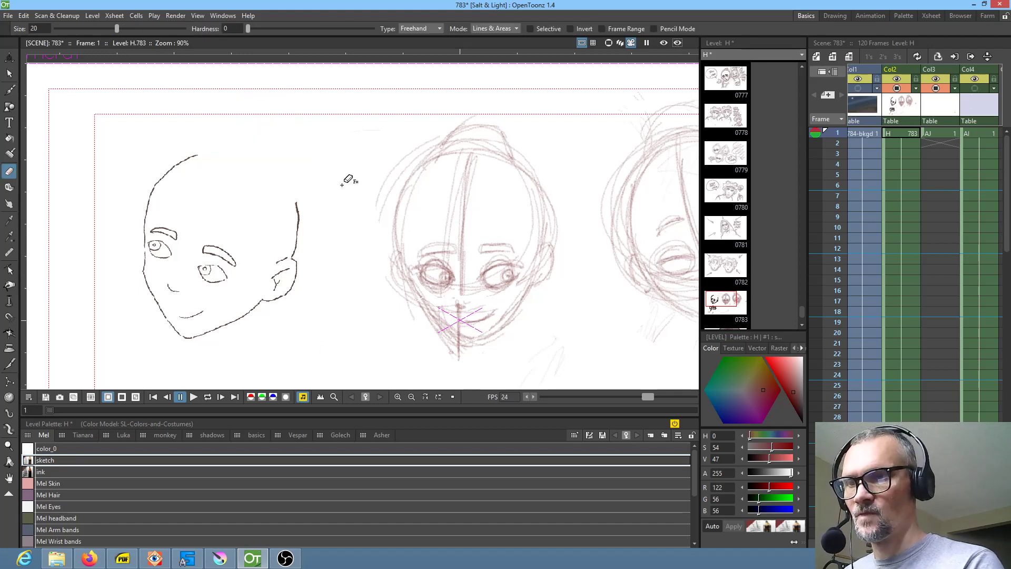
pyautogui.press('b')
pyautogui.moveTo(200, 154)
pyautogui.mouseDown()
pyautogui.moveTo(265, 159)
pyautogui.moveTo(232, 151)
pyautogui.moveTo(300, 209)
pyautogui.mouseUp()
pyautogui.moveTo(270, 160); pyautogui.dragTo(296, 203)
pyautogui.moveTo(209, 160)
pyautogui.mouseDown()
pyautogui.moveTo(263, 131)
pyautogui.moveTo(261, 120)
pyautogui.moveTo(294, 145)
pyautogui.moveTo(292, 185)
pyautogui.moveTo(284, 128)
pyautogui.mouseUp()
pyautogui.moveTo(214, 151); pyautogui.dragTo(243, 128)
pyautogui.moveTo(203, 157)
pyautogui.mouseDown()
pyautogui.moveTo(251, 122)
pyautogui.moveTo(228, 138)
pyautogui.moveTo(284, 141)
pyautogui.moveTo(257, 122)
pyautogui.moveTo(283, 141)
pyautogui.moveTo(288, 125)
pyautogui.moveTo(260, 125)
pyautogui.moveTo(285, 181)
pyautogui.mouseUp()
pyautogui.moveTo(200, 156); pyautogui.dragTo(266, 164)
pyautogui.moveTo(214, 153)
pyautogui.mouseDown()
pyautogui.moveTo(262, 168)
pyautogui.moveTo(267, 157)
pyautogui.moveTo(292, 209)
pyautogui.mouseUp()
pyautogui.moveTo(273, 166)
pyautogui.mouseDown()
pyautogui.moveTo(292, 212)
pyautogui.moveTo(297, 144)
pyautogui.moveTo(233, 144)
pyautogui.mouseUp()
pyautogui.moveTo(283, 132)
pyautogui.mouseDown()
pyautogui.moveTo(262, 123)
pyautogui.moveTo(230, 145)
pyautogui.mouseUp()
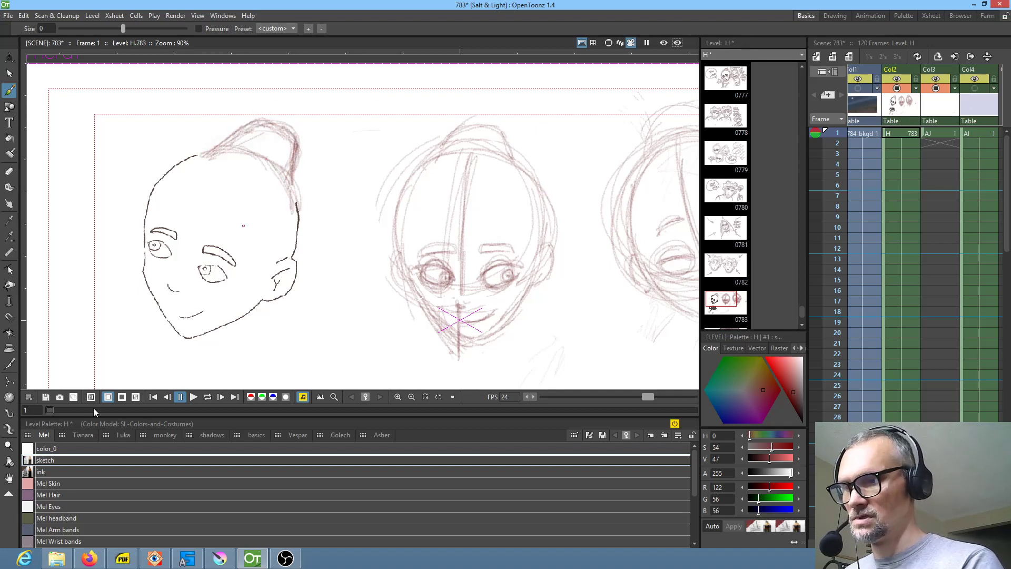
# Step: Ink the skull top and bun, and erase the sketch-style lines beneath them with a Selective freehand eraser in Lines & Areas mode
pyautogui.click(56, 469)
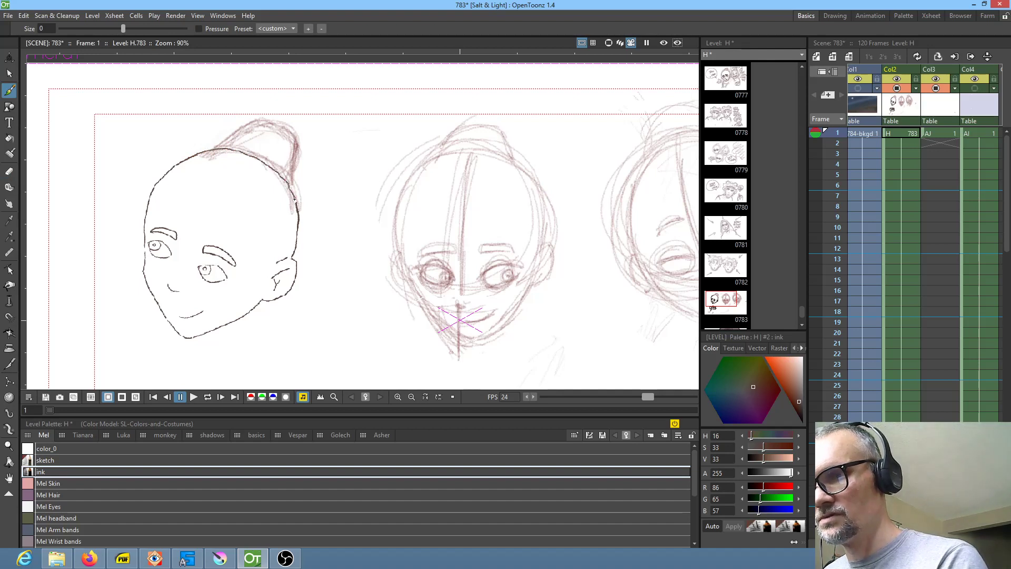
pyautogui.moveTo(219, 145)
pyautogui.mouseDown()
pyautogui.moveTo(259, 118)
pyautogui.moveTo(277, 122)
pyautogui.moveTo(296, 140)
pyautogui.moveTo(289, 178)
pyautogui.mouseUp()
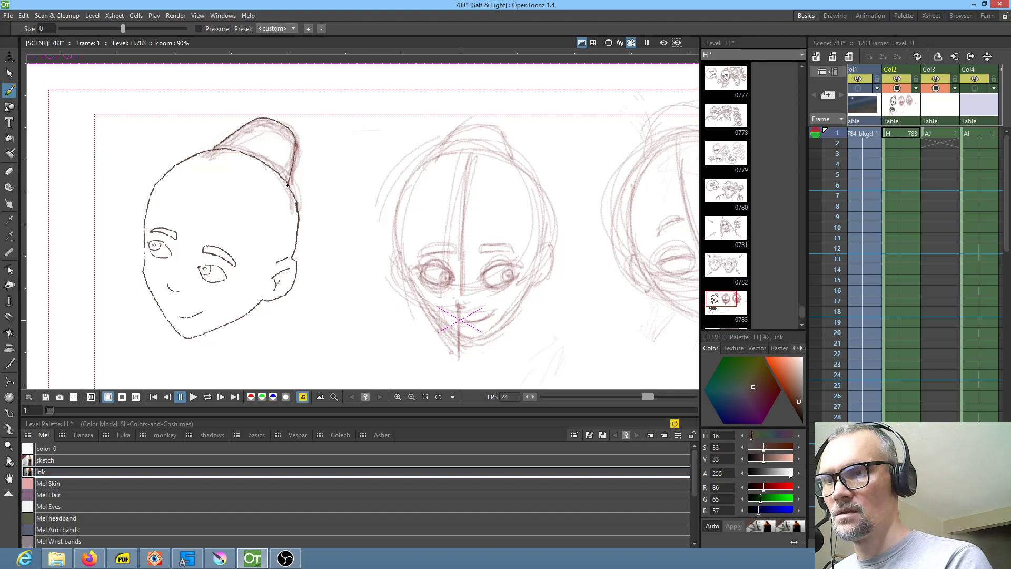
pyautogui.click(61, 459)
pyautogui.press('e')
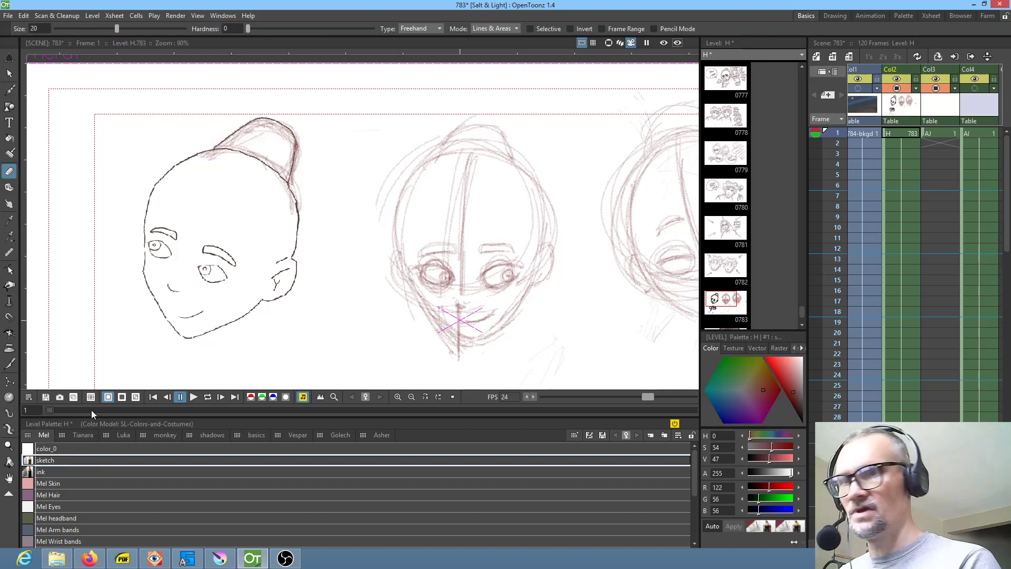
pyautogui.click(504, 28)
pyautogui.click(502, 29)
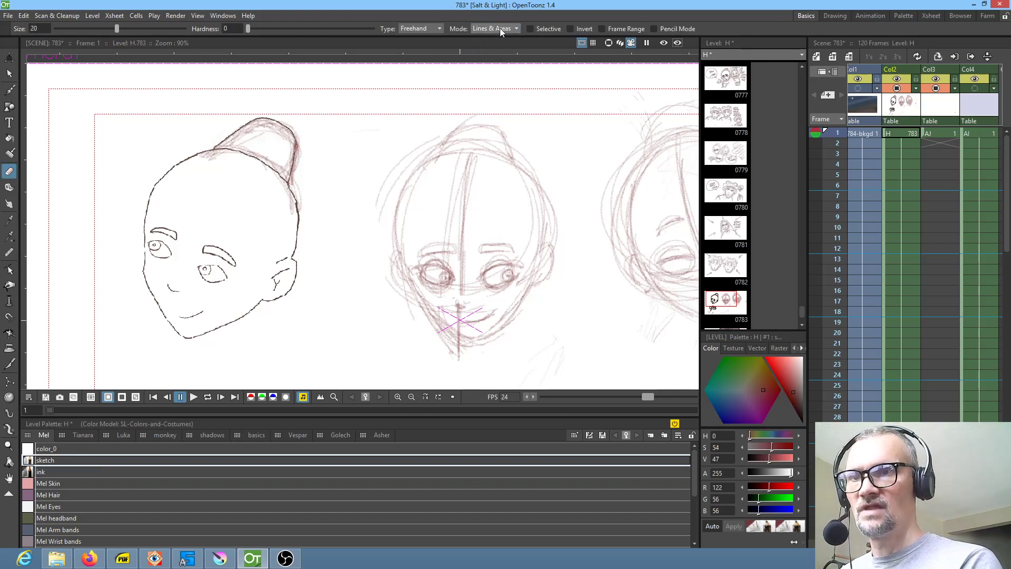
pyautogui.click(544, 29)
pyautogui.moveTo(330, 106)
pyautogui.mouseDown()
pyautogui.moveTo(124, 140)
pyautogui.moveTo(346, 131)
pyautogui.moveTo(337, 115)
pyautogui.mouseUp()
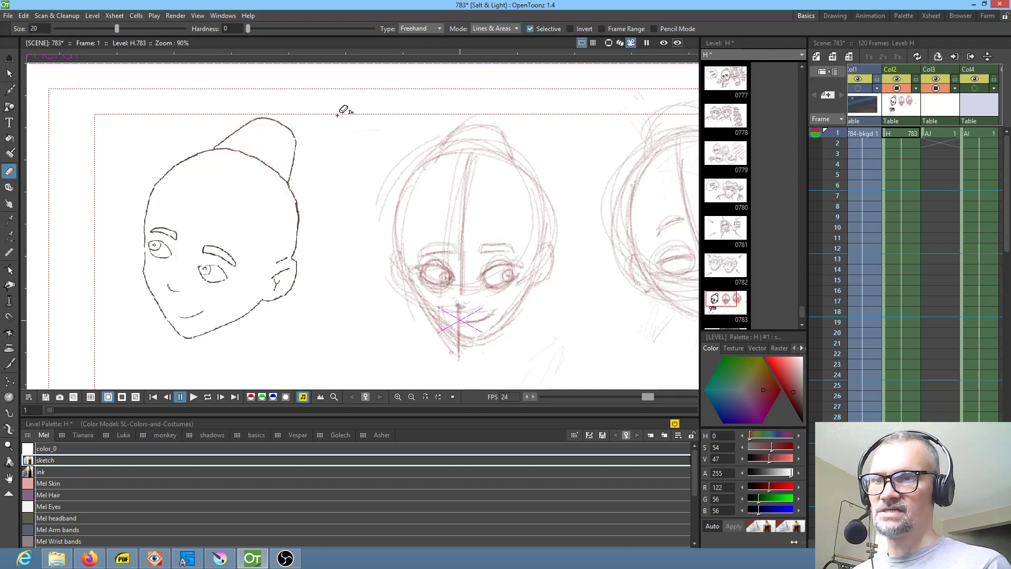
# Step: Recolor the inked head's lines with the ink style using the Fill tool in Lines mode with Freehand type
pyautogui.click(59, 473)
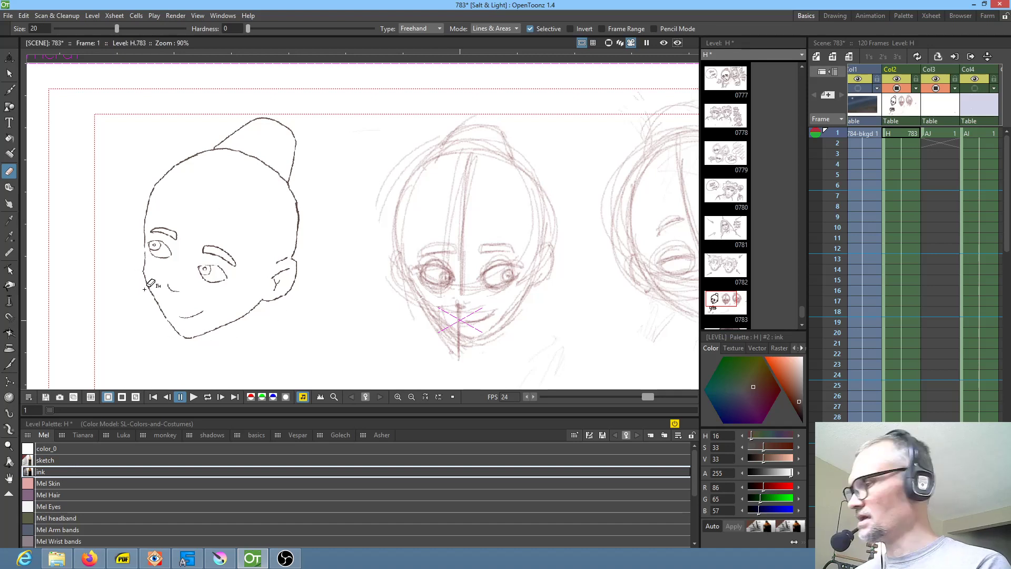
pyautogui.press('f')
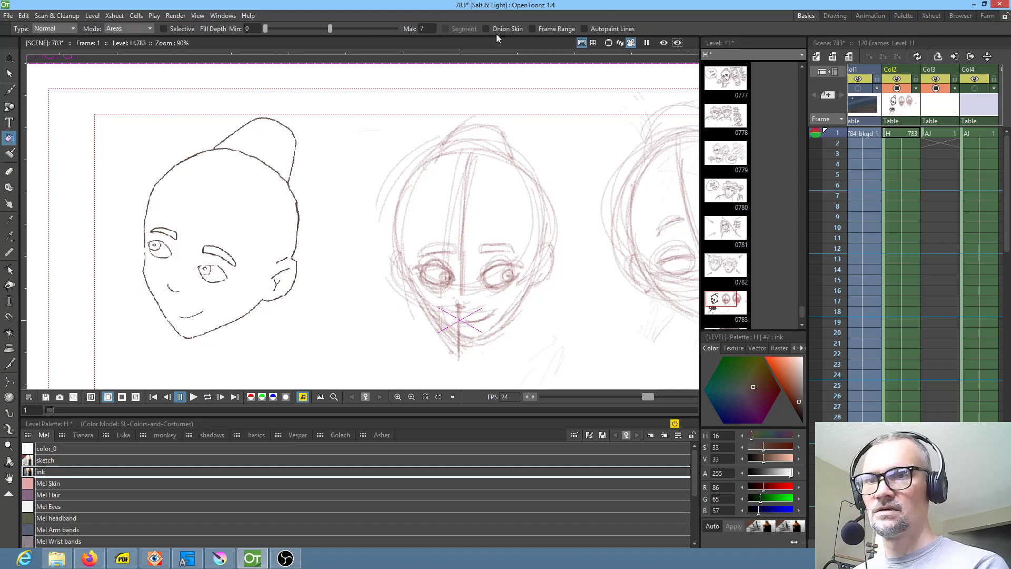
pyautogui.click(133, 27)
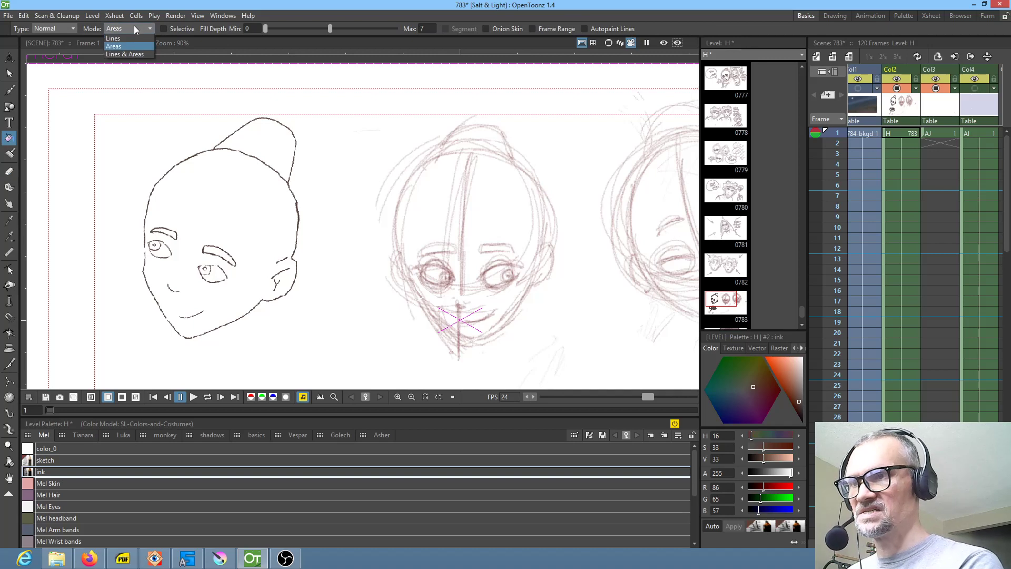
pyautogui.click(132, 39)
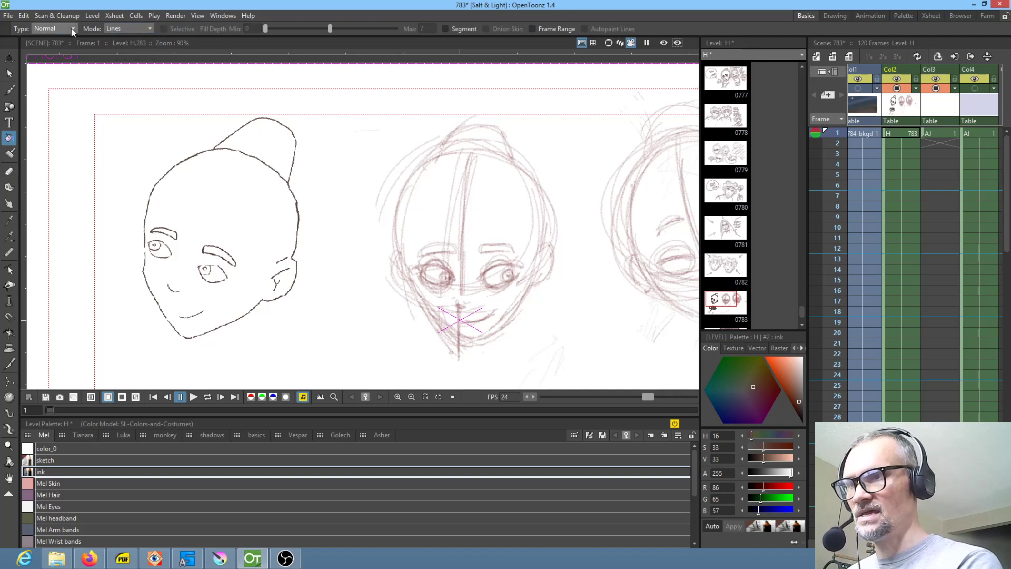
pyautogui.click(67, 52)
pyautogui.moveTo(311, 111)
pyautogui.mouseDown()
pyautogui.moveTo(107, 205)
pyautogui.moveTo(299, 325)
pyautogui.moveTo(320, 109)
pyautogui.mouseUp()
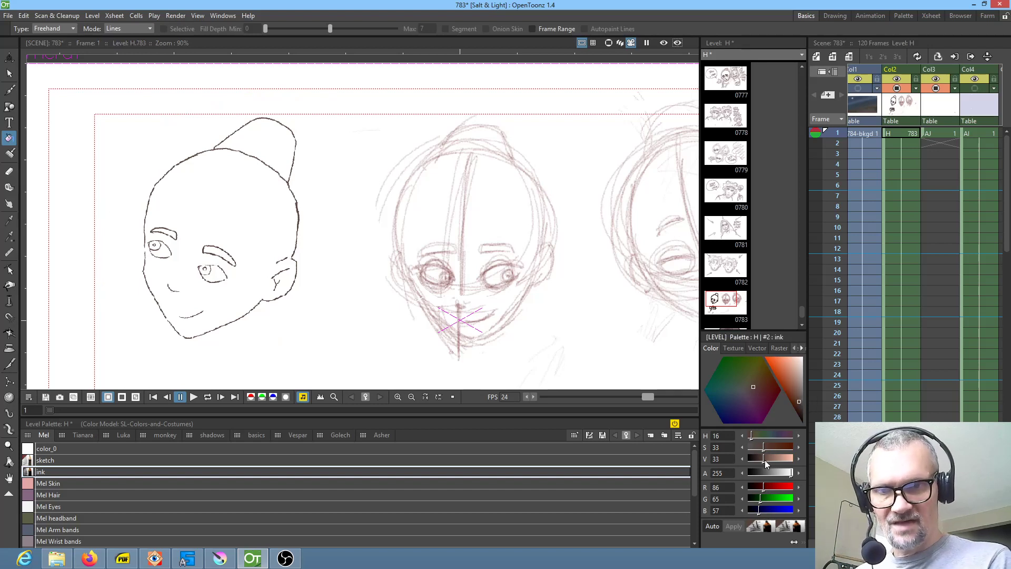
# Step: Fine-tune the ink style's color to value 33, giving RGB 84, 63, 56
pyautogui.moveTo(764, 462)
pyautogui.mouseDown()
pyautogui.moveTo(798, 463)
pyautogui.moveTo(763, 462)
pyautogui.mouseUp()
pyautogui.click(727, 459)
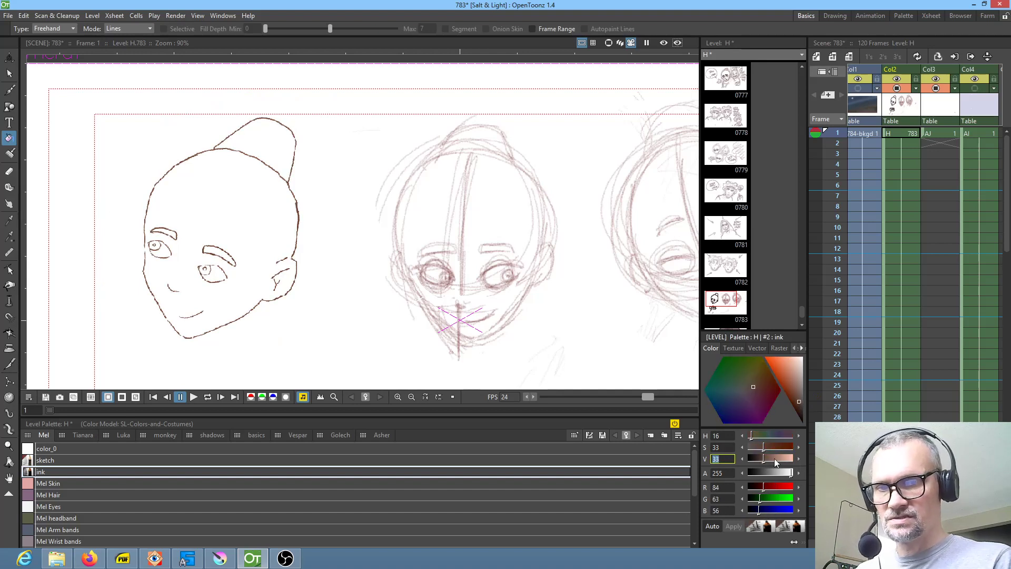
# Step: Place horizontal guides at the inked head's chin and the top of its skull, and activate the Selection tool
pyautogui.moveTo(503, 302); pyautogui.dragTo(452, 289)
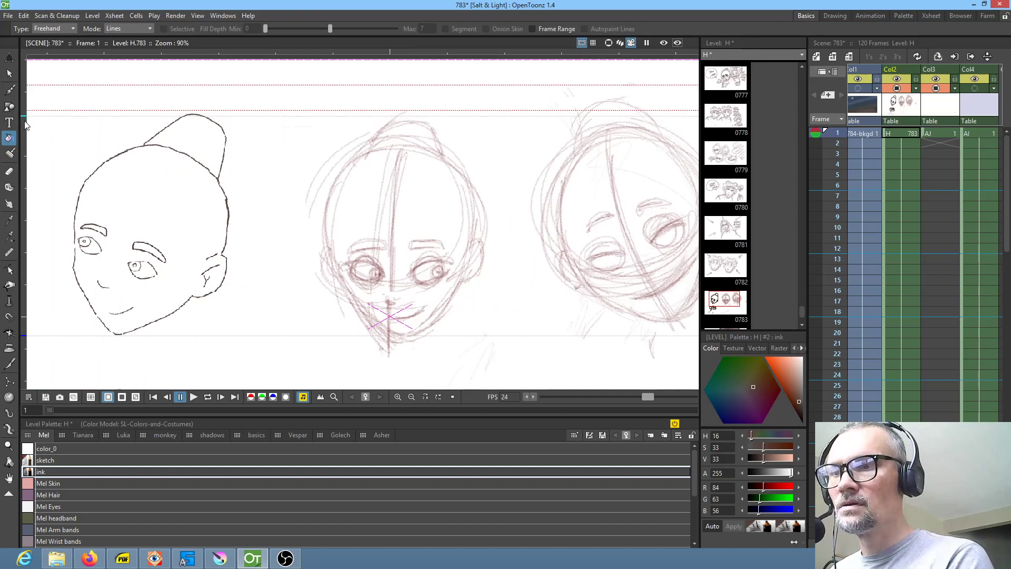
pyautogui.moveTo(26, 152); pyautogui.dragTo(25, 144)
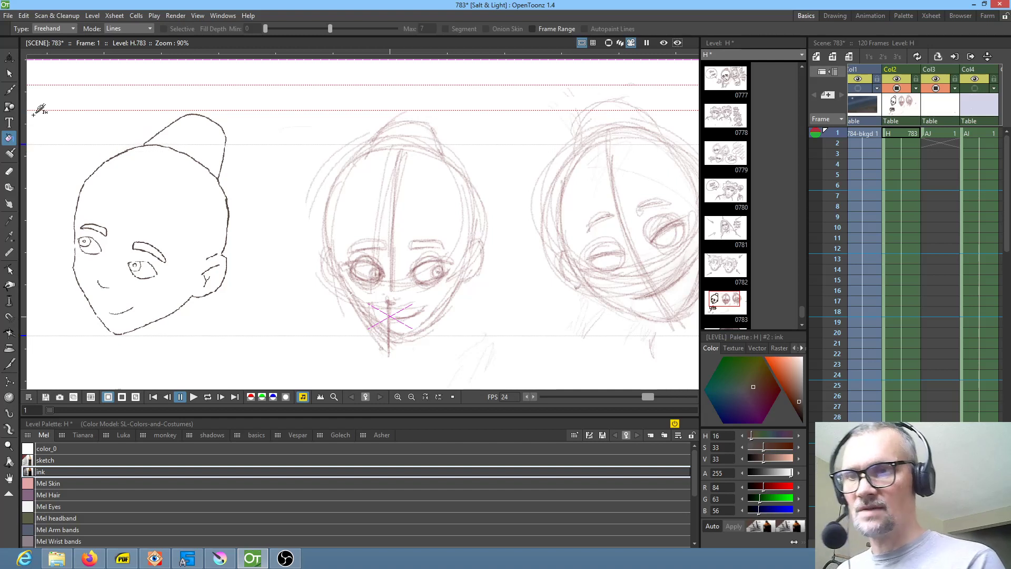
pyautogui.press('s')
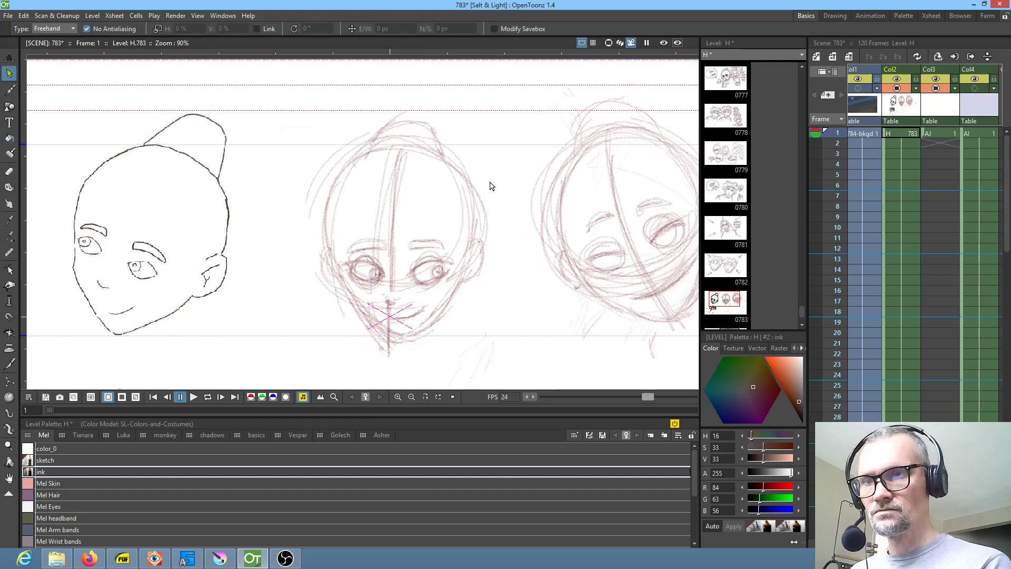
# Step: Select the middle sketched head with a freehand selection and offset it about 9.95 px E/W and 19.89 px N/S to match the guides
pyautogui.moveTo(490, 170)
pyautogui.mouseDown()
pyautogui.moveTo(357, 117)
pyautogui.moveTo(279, 248)
pyautogui.moveTo(490, 314)
pyautogui.moveTo(374, 117)
pyautogui.moveTo(318, 143)
pyautogui.mouseUp()
pyautogui.click(453, 83)
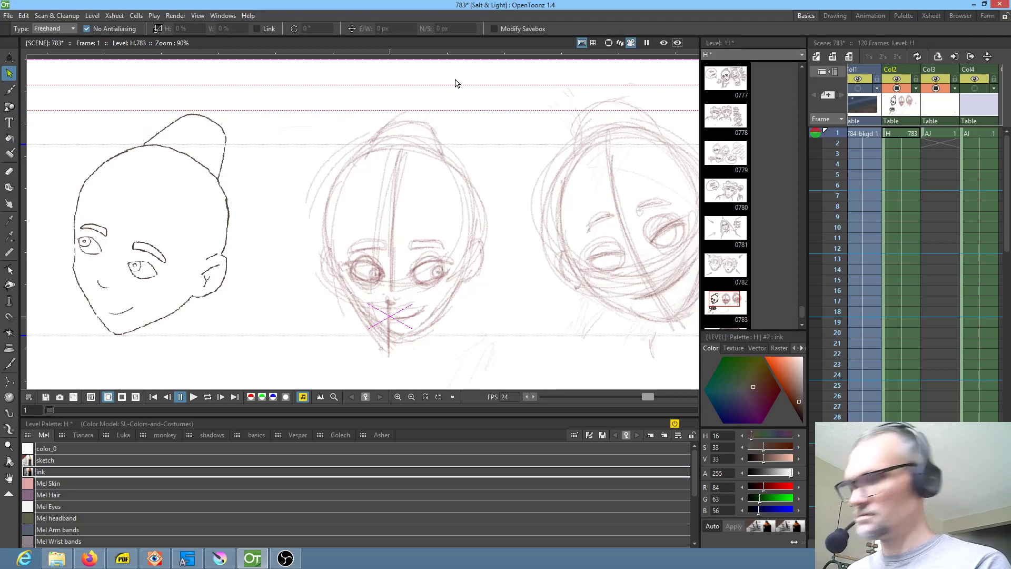
pyautogui.moveTo(450, 83)
pyautogui.mouseDown()
pyautogui.moveTo(316, 350)
pyautogui.moveTo(524, 196)
pyautogui.moveTo(453, 99)
pyautogui.mouseUp()
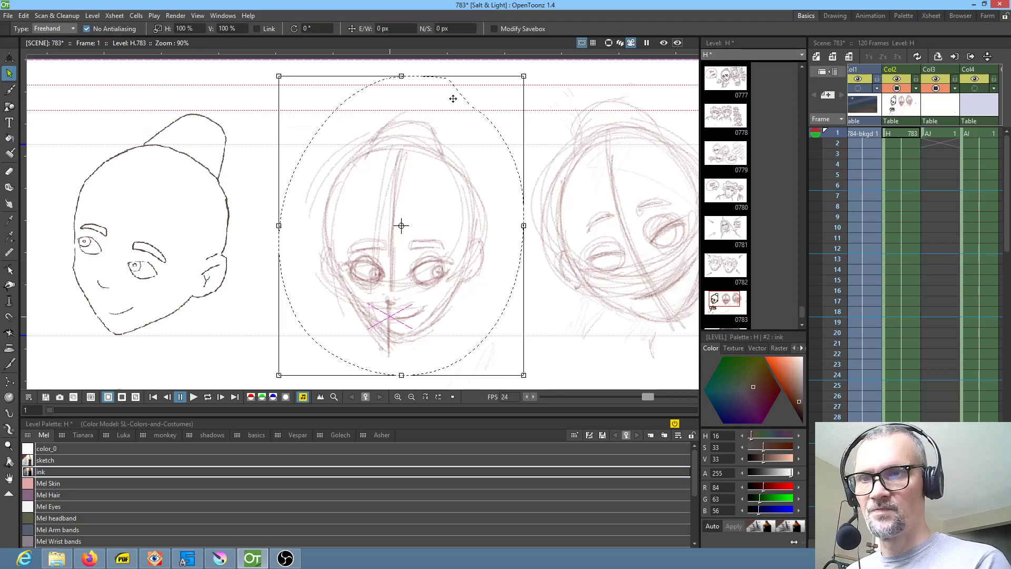
pyautogui.moveTo(466, 178); pyautogui.dragTo(467, 172)
# Step: Select the third sketched head freehand, offset it about 37.3 px E/W and -77.09 px N/S, and distort its lower corners slightly to fit the guides
pyautogui.moveTo(565, 223); pyautogui.dragTo(479, 215)
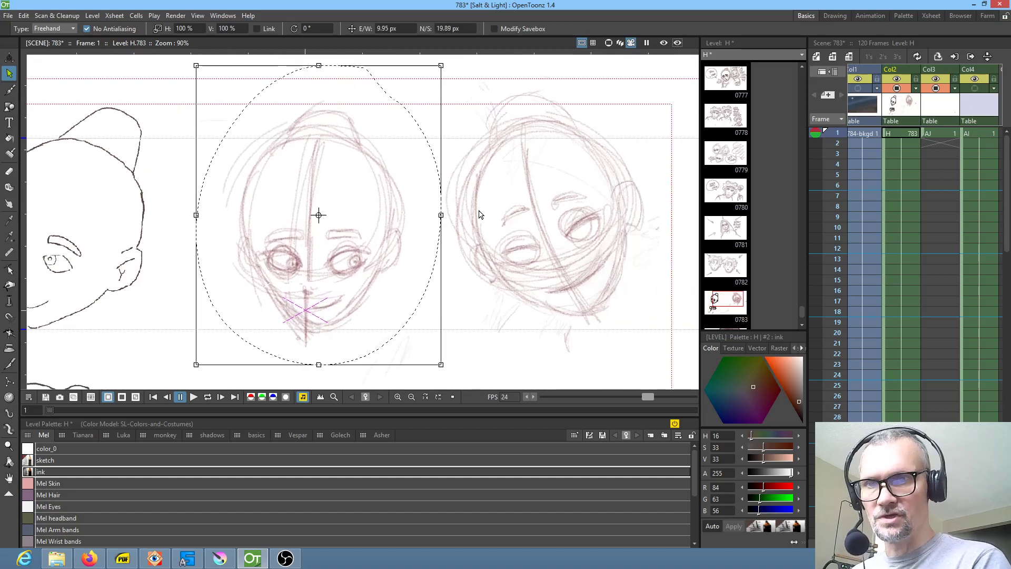
pyautogui.moveTo(607, 89)
pyautogui.mouseDown()
pyautogui.moveTo(561, 63)
pyautogui.moveTo(459, 105)
pyautogui.moveTo(431, 192)
pyautogui.moveTo(495, 322)
pyautogui.moveTo(620, 351)
pyautogui.moveTo(608, 96)
pyautogui.mouseUp()
pyautogui.moveTo(581, 174); pyautogui.dragTo(592, 190)
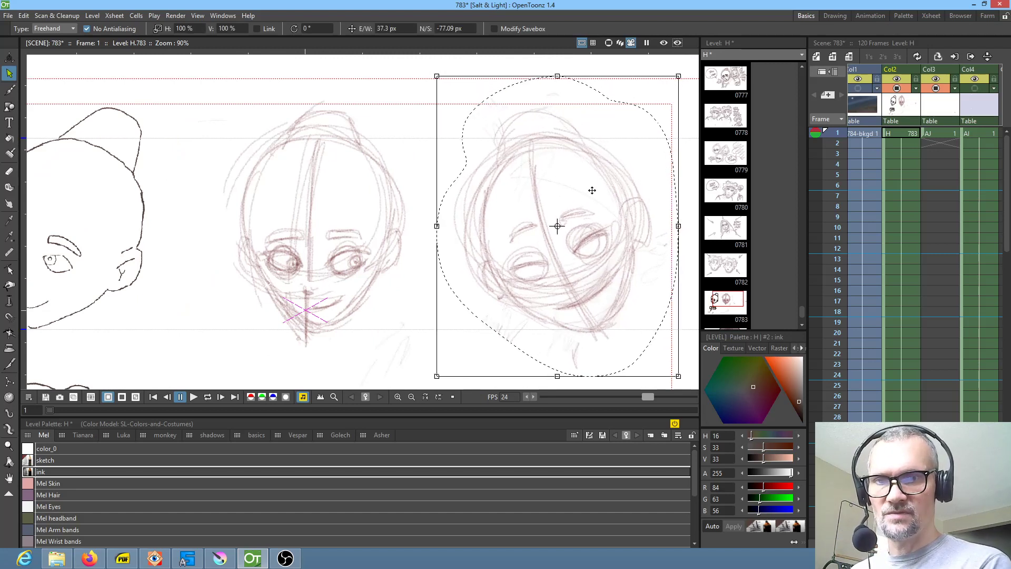
pyautogui.moveTo(679, 377); pyautogui.dragTo(665, 366)
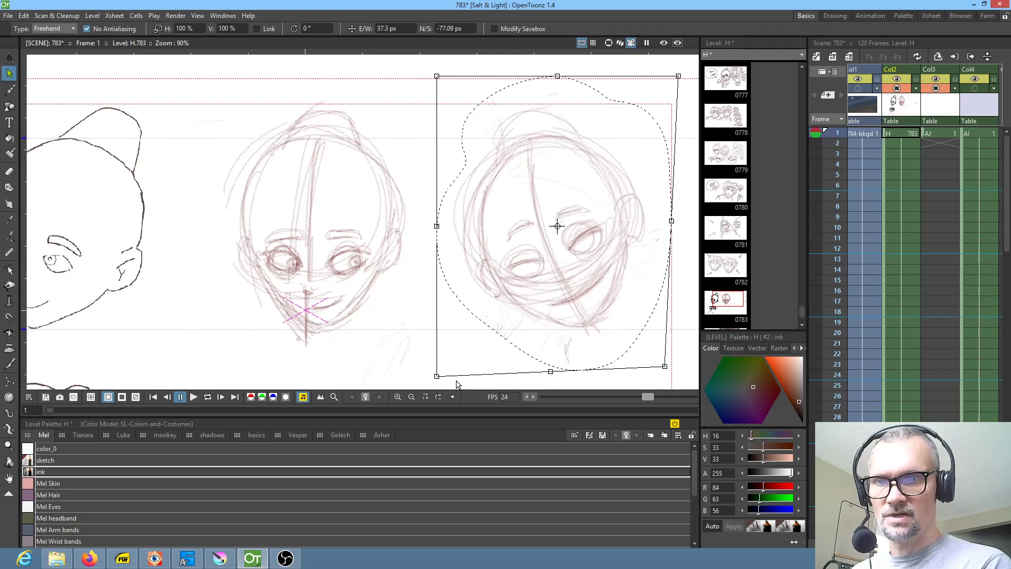
pyautogui.moveTo(438, 377); pyautogui.dragTo(437, 375)
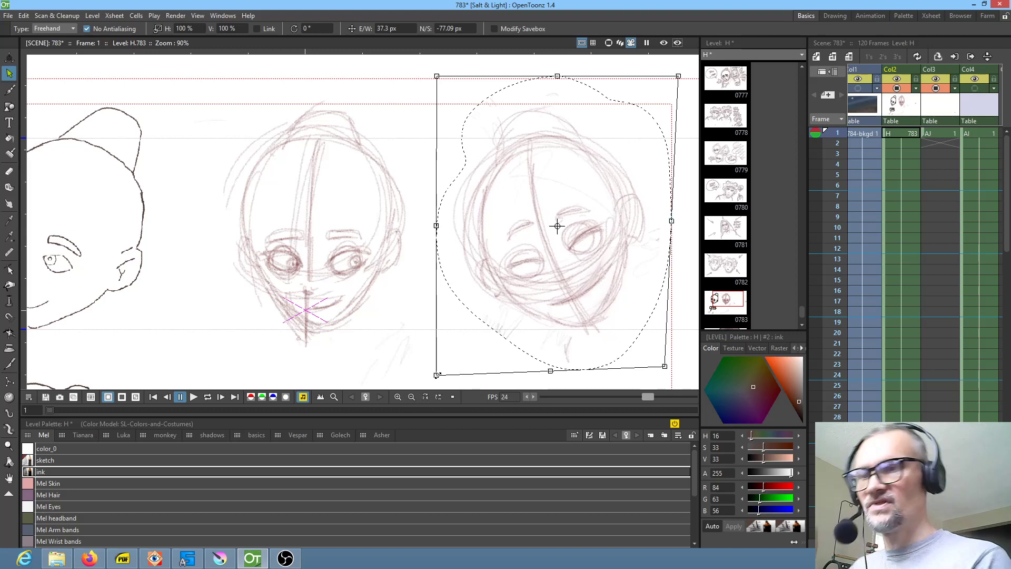
# Step: Ink the middle head's skull, bun, ears and jaw over the sketch with the Brush tool and the ink style
pyautogui.click(59, 460)
pyautogui.moveTo(356, 254)
pyautogui.mouseDown()
pyautogui.moveTo(375, 276)
pyautogui.moveTo(358, 261)
pyautogui.mouseUp()
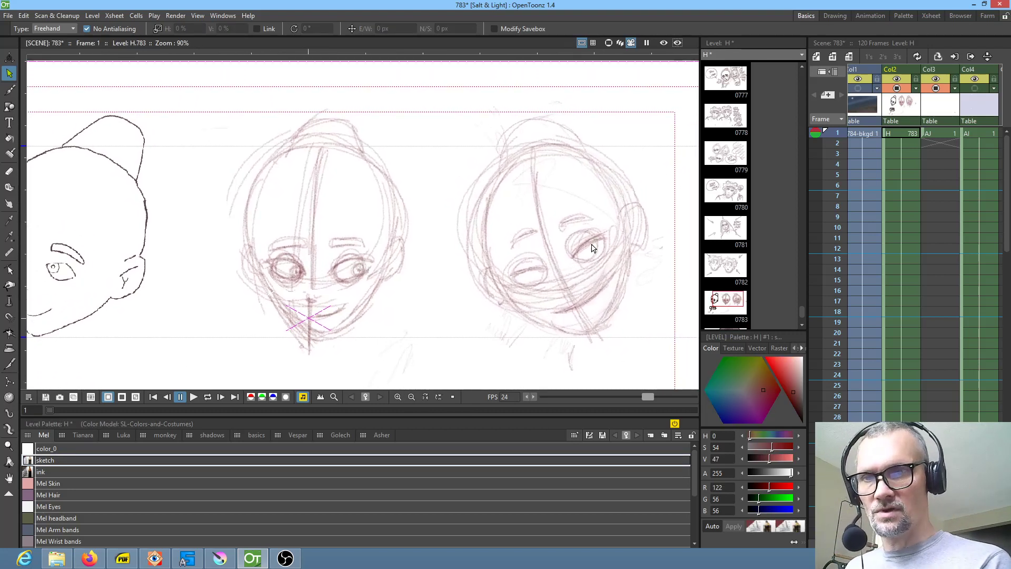
pyautogui.click(48, 470)
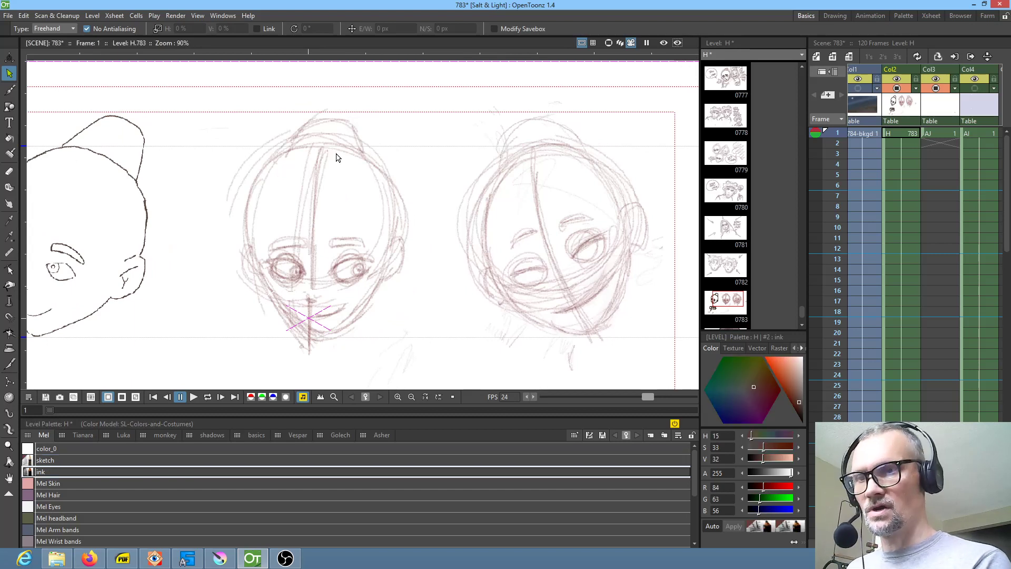
pyautogui.press('b')
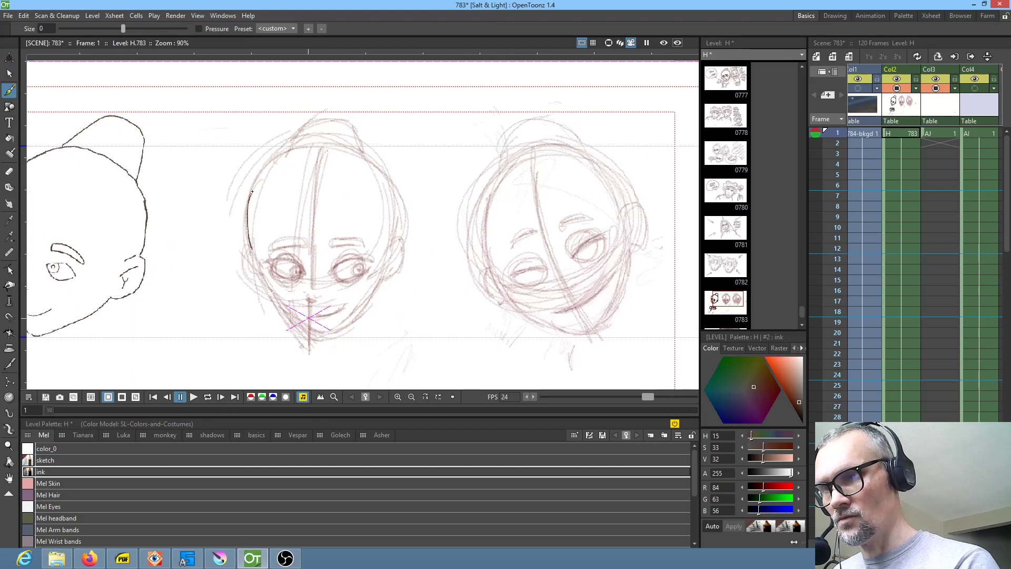
pyautogui.moveTo(300, 149); pyautogui.dragTo(313, 147)
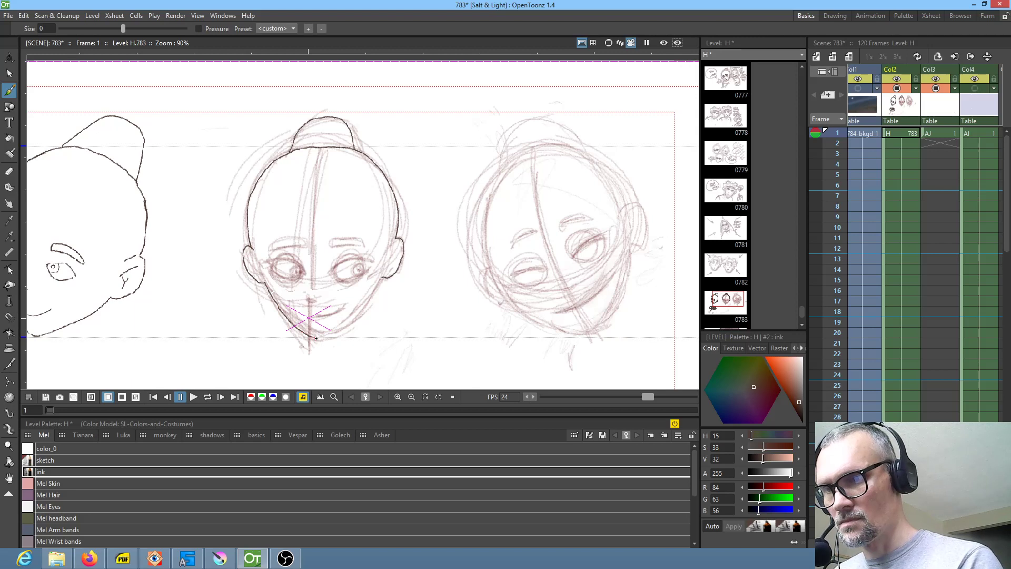
# Step: Ink the third head's skull top, bun and both ears over its tilted sketch
pyautogui.moveTo(593, 274); pyautogui.dragTo(428, 264)
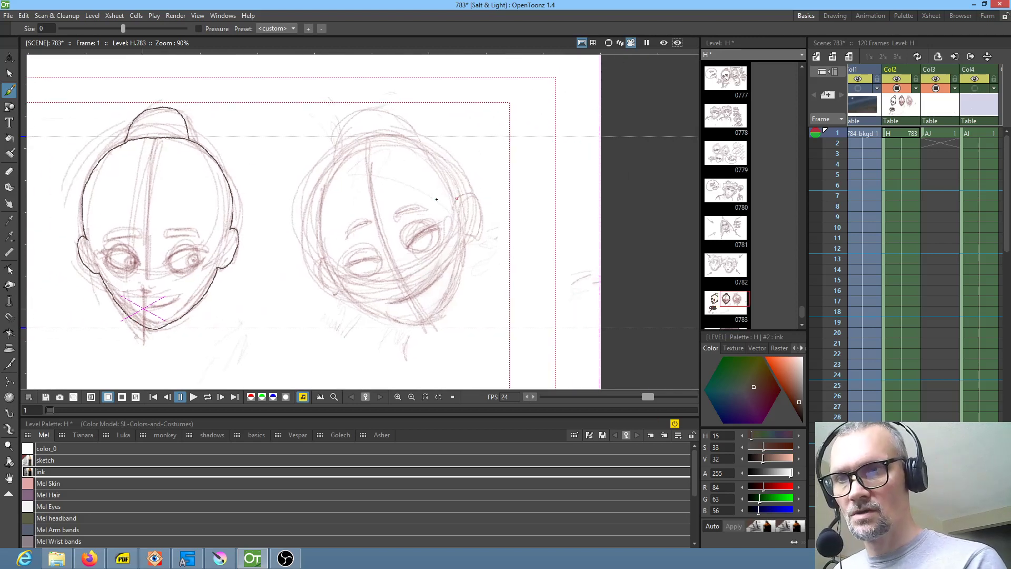
pyautogui.moveTo(319, 209)
pyautogui.mouseDown()
pyautogui.moveTo(342, 164)
pyautogui.moveTo(374, 148)
pyautogui.moveTo(419, 151)
pyautogui.moveTo(459, 197)
pyautogui.mouseUp()
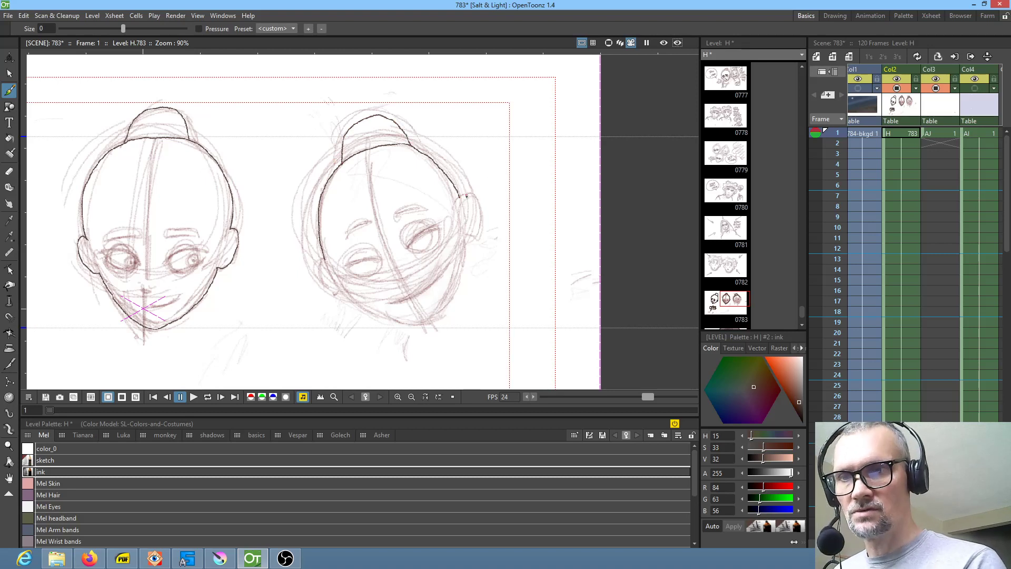
pyautogui.moveTo(477, 199)
pyautogui.mouseDown()
pyautogui.moveTo(481, 226)
pyautogui.moveTo(466, 242)
pyautogui.mouseUp()
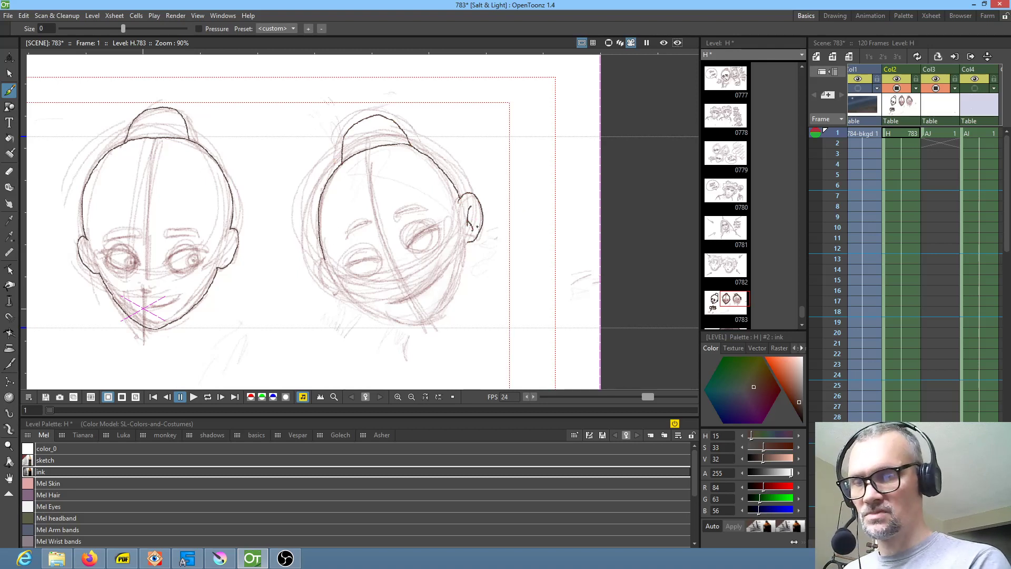
pyautogui.moveTo(370, 260)
pyautogui.mouseDown()
pyautogui.moveTo(356, 214)
pyautogui.moveTo(328, 246)
pyautogui.mouseUp()
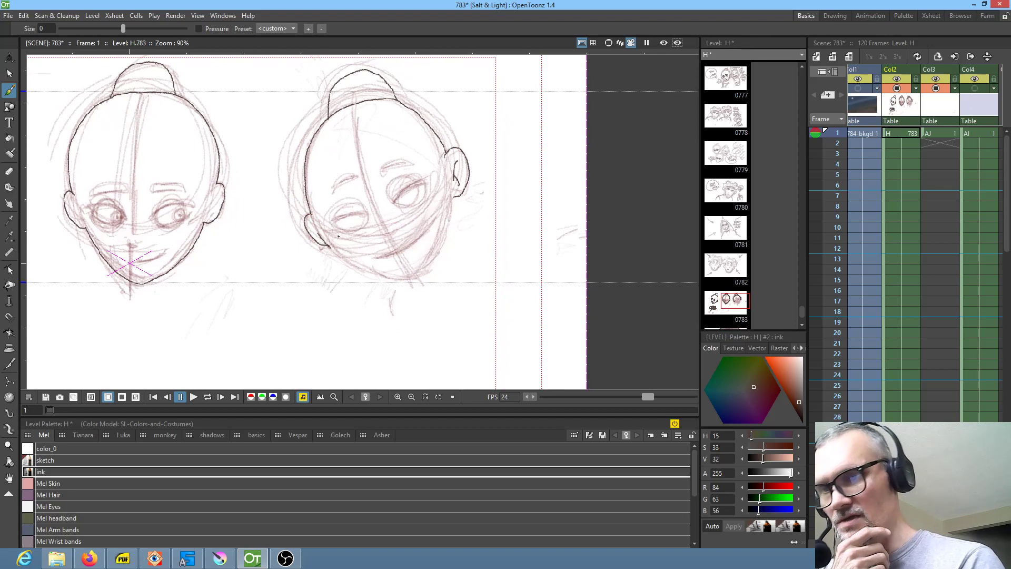
# Step: Flip the view horizontally and ink the third head's jaw from ear to ear
pyautogui.moveTo(444, 225); pyautogui.dragTo(402, 241)
pyautogui.press('h')
pyautogui.hotkey('shift', 'space')
pyautogui.moveTo(412, 284); pyautogui.dragTo(488, 238)
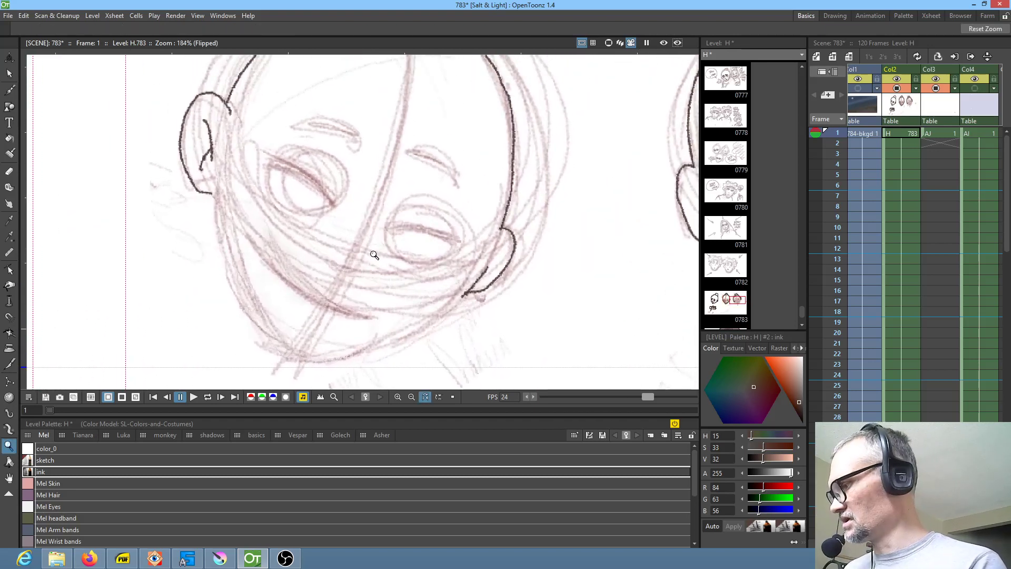
pyautogui.press('b')
pyautogui.moveTo(213, 194)
pyautogui.mouseDown()
pyautogui.moveTo(250, 294)
pyautogui.moveTo(291, 349)
pyautogui.moveTo(329, 351)
pyautogui.moveTo(463, 308)
pyautogui.mouseUp()
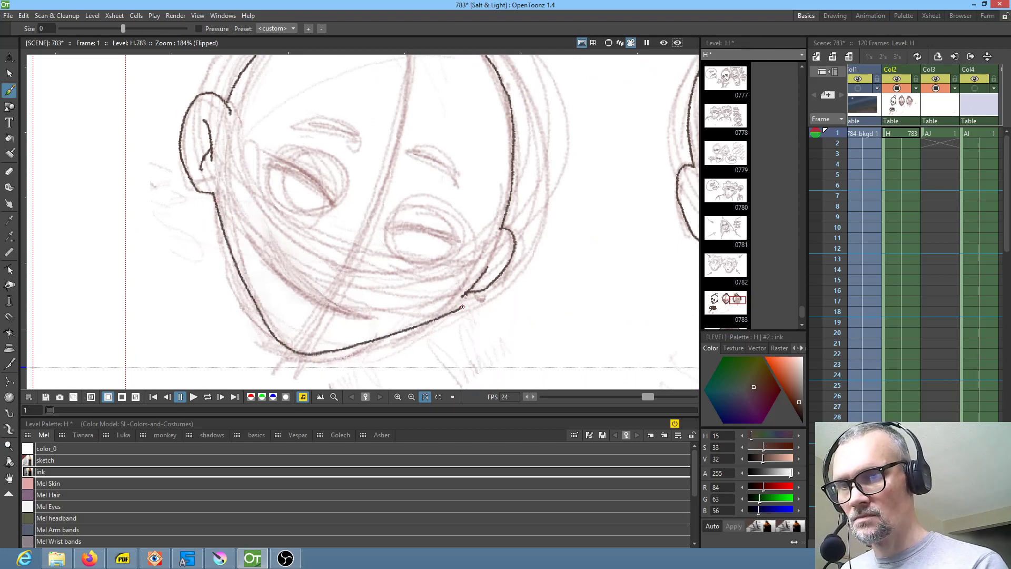
# Step: Erase the third head's jaw line between the chin and the far ear, and redraw it as a cleaner curve meeting the ear
pyautogui.press('e')
pyautogui.moveTo(472, 295)
pyautogui.mouseDown()
pyautogui.moveTo(361, 321)
pyautogui.moveTo(474, 298)
pyautogui.mouseUp()
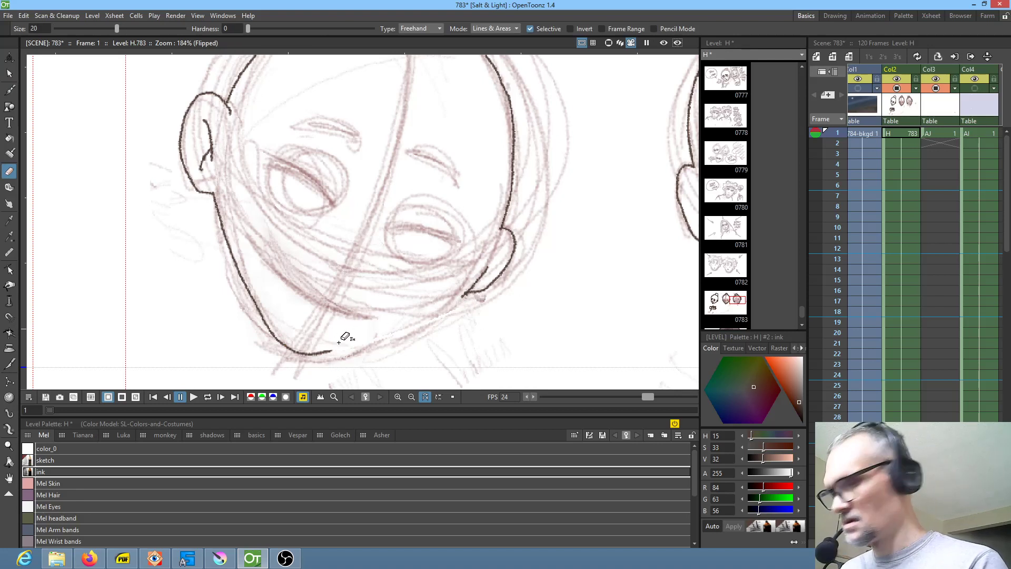
pyautogui.press('b')
pyautogui.moveTo(326, 352)
pyautogui.mouseDown()
pyautogui.moveTo(466, 294)
pyautogui.moveTo(485, 274)
pyautogui.moveTo(462, 304)
pyautogui.moveTo(511, 302)
pyautogui.mouseUp()
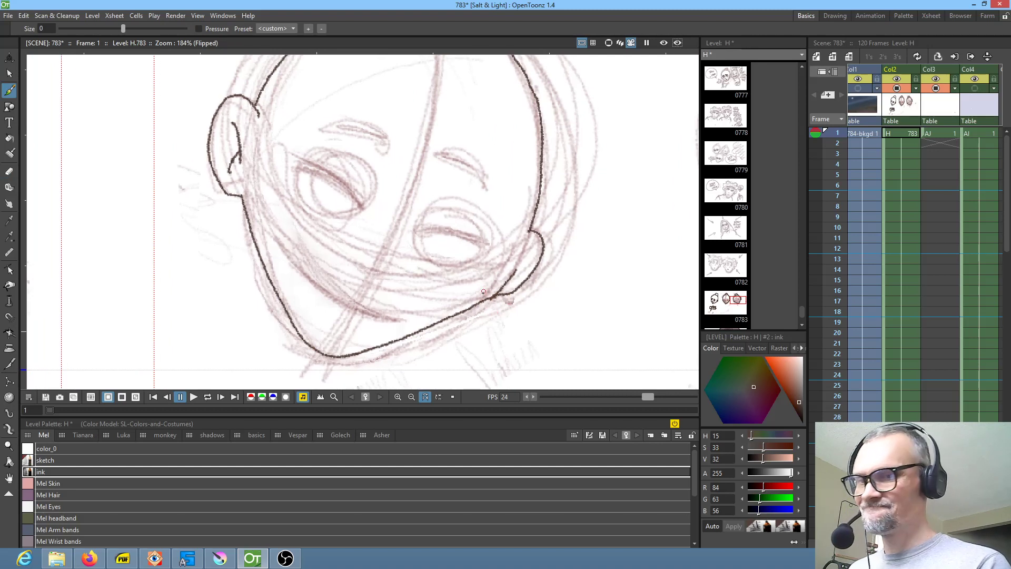
pyautogui.press('e')
pyautogui.moveTo(505, 293)
pyautogui.mouseDown()
pyautogui.moveTo(449, 303)
pyautogui.moveTo(354, 359)
pyautogui.mouseUp()
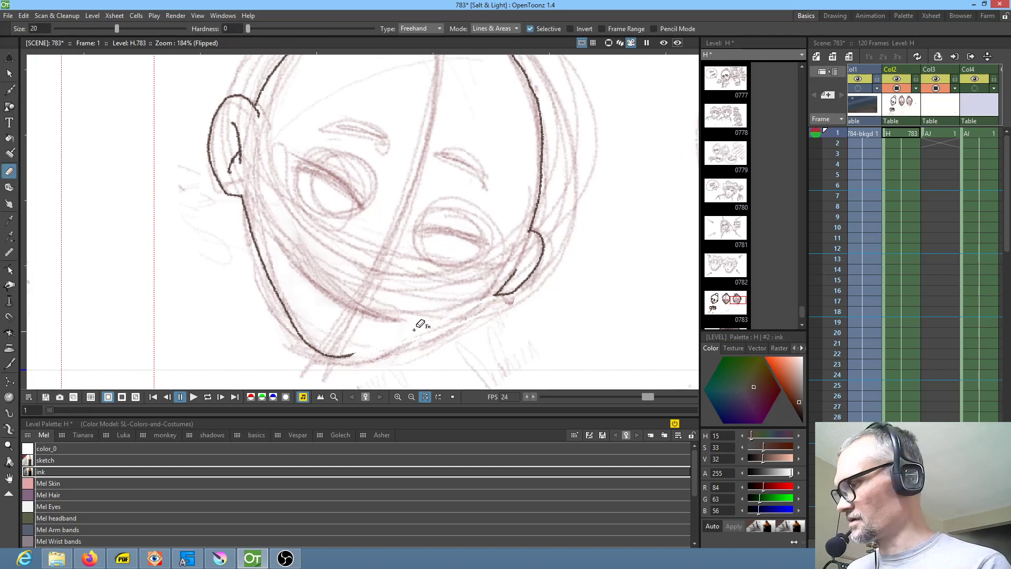
pyautogui.press('b')
pyautogui.moveTo(345, 356)
pyautogui.mouseDown()
pyautogui.moveTo(412, 343)
pyautogui.moveTo(495, 295)
pyautogui.mouseUp()
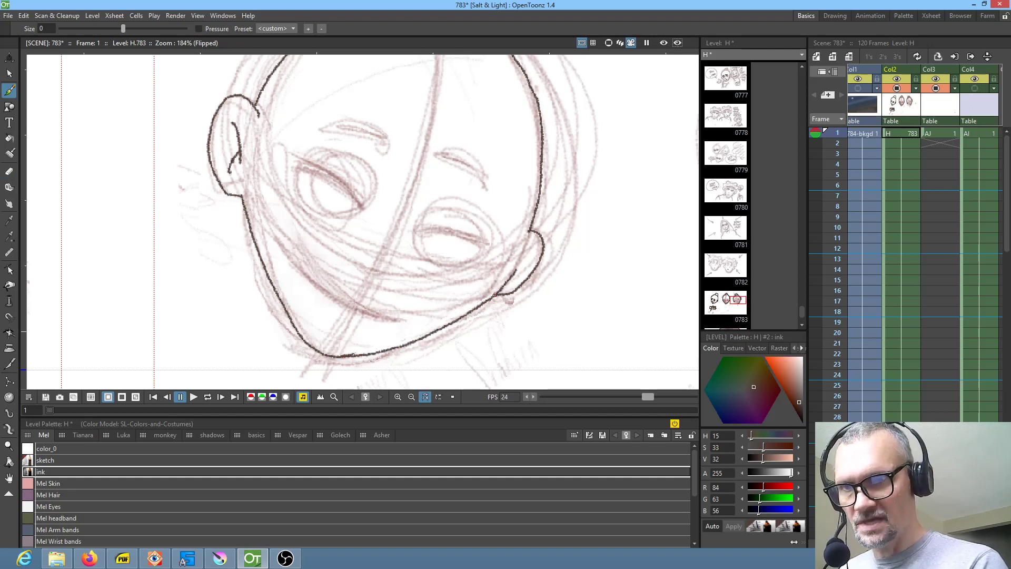
# Step: Restore the unflipped view and ink the third head's two closed eyelids as thick, built-up curves
pyautogui.moveTo(535, 266); pyautogui.dragTo(477, 245)
pyautogui.press('h')
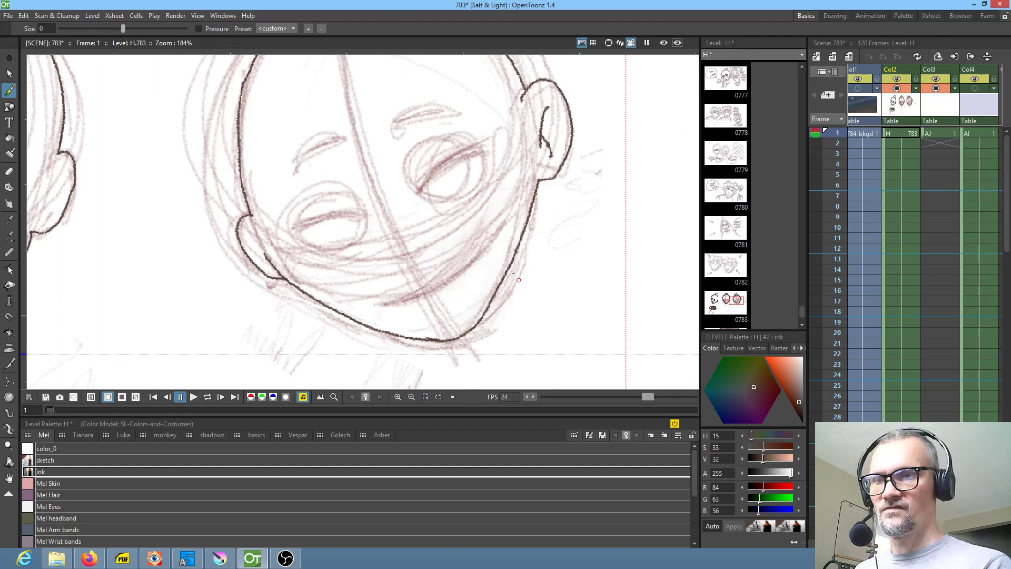
pyautogui.moveTo(520, 278); pyautogui.dragTo(438, 320)
pyautogui.moveTo(338, 231)
pyautogui.mouseDown()
pyautogui.moveTo(401, 194)
pyautogui.moveTo(390, 190)
pyautogui.mouseUp()
pyautogui.moveTo(281, 258)
pyautogui.mouseDown()
pyautogui.moveTo(258, 254)
pyautogui.moveTo(210, 271)
pyautogui.mouseUp()
pyautogui.moveTo(281, 259)
pyautogui.mouseDown()
pyautogui.moveTo(239, 257)
pyautogui.moveTo(210, 271)
pyautogui.mouseUp()
pyautogui.moveTo(279, 256); pyautogui.dragTo(209, 271)
pyautogui.moveTo(277, 254); pyautogui.dragTo(213, 270)
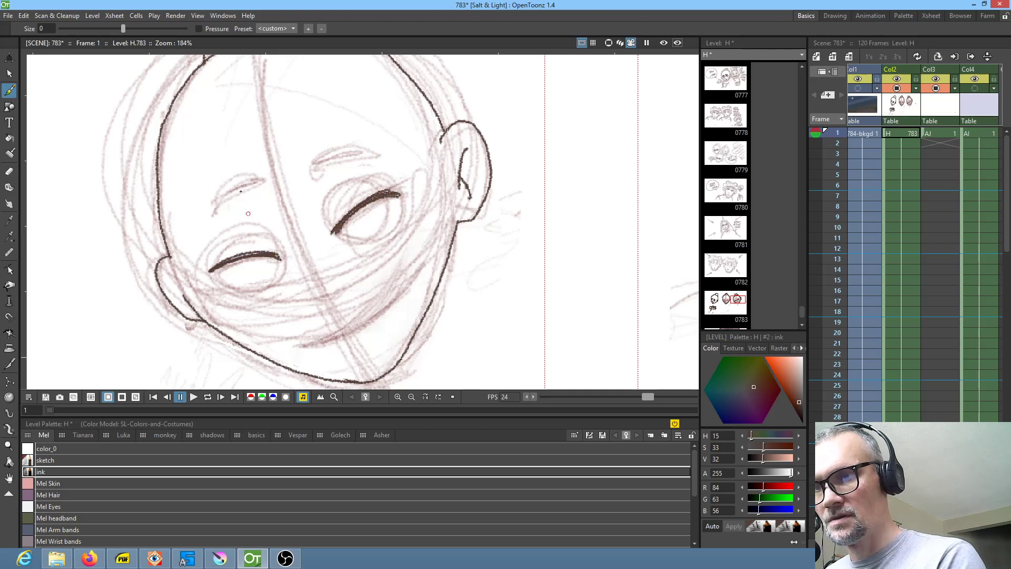
# Step: Ink the third head's eyebrows, smile and the inner line of its far ear
pyautogui.moveTo(215, 211)
pyautogui.mouseDown()
pyautogui.moveTo(260, 175)
pyautogui.moveTo(211, 212)
pyautogui.mouseUp()
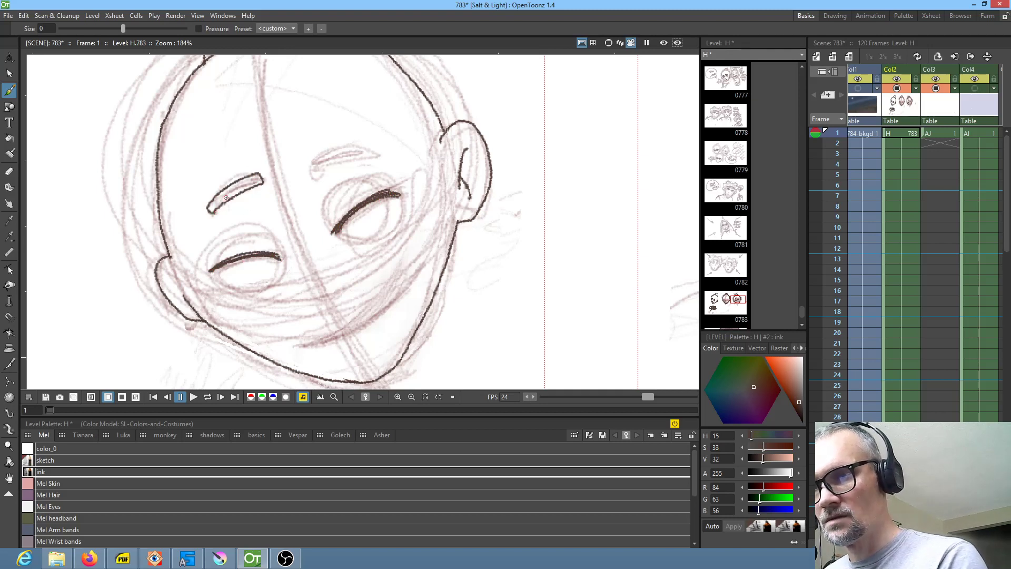
pyautogui.moveTo(317, 171)
pyautogui.mouseDown()
pyautogui.moveTo(375, 159)
pyautogui.moveTo(312, 159)
pyautogui.moveTo(318, 168)
pyautogui.mouseUp()
pyautogui.moveTo(300, 346)
pyautogui.mouseDown()
pyautogui.moveTo(384, 307)
pyautogui.moveTo(416, 267)
pyautogui.mouseUp()
pyautogui.moveTo(169, 283); pyautogui.dragTo(180, 290)
# Step: Ink the middle head's eye outlines, irises and pupils, erasing the filled first pupil and redrawing it as a small ring
pyautogui.moveTo(180, 217); pyautogui.dragTo(600, 220)
pyautogui.moveTo(263, 267); pyautogui.dragTo(340, 242)
pyautogui.moveTo(212, 263)
pyautogui.mouseDown()
pyautogui.moveTo(171, 241)
pyautogui.moveTo(139, 245)
pyautogui.moveTo(152, 269)
pyautogui.moveTo(207, 272)
pyautogui.mouseUp()
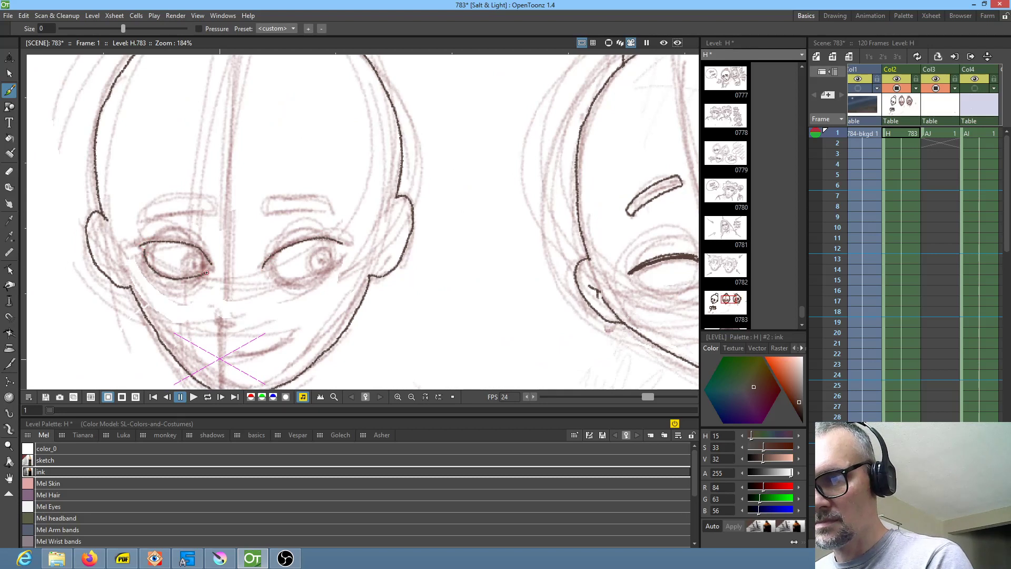
pyautogui.moveTo(272, 271)
pyautogui.mouseDown()
pyautogui.moveTo(326, 278)
pyautogui.moveTo(339, 254)
pyautogui.moveTo(311, 263)
pyautogui.moveTo(331, 264)
pyautogui.moveTo(320, 251)
pyautogui.mouseUp()
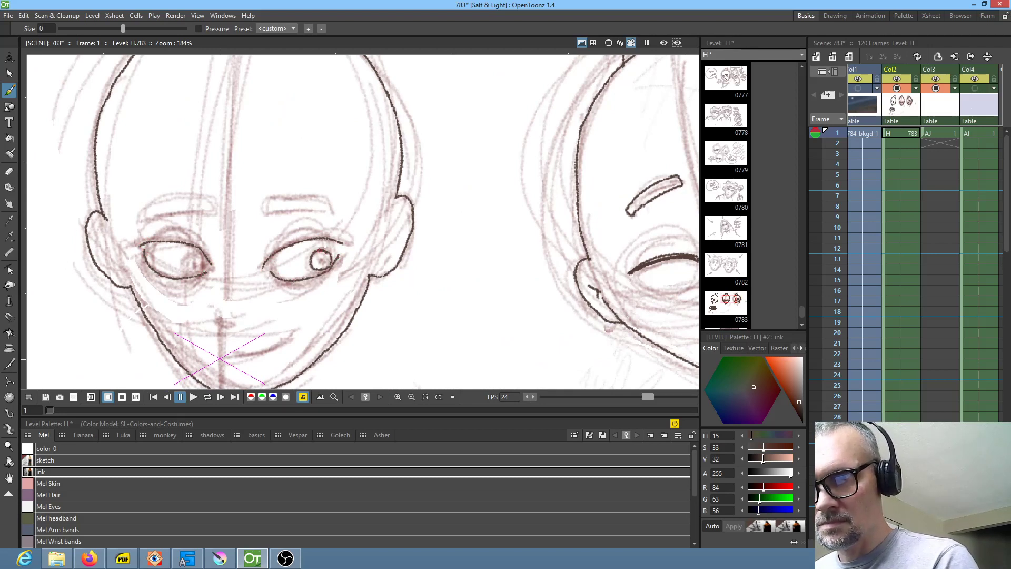
pyautogui.moveTo(192, 261)
pyautogui.mouseDown()
pyautogui.moveTo(180, 257)
pyautogui.moveTo(202, 270)
pyautogui.moveTo(188, 258)
pyautogui.moveTo(196, 260)
pyautogui.mouseUp()
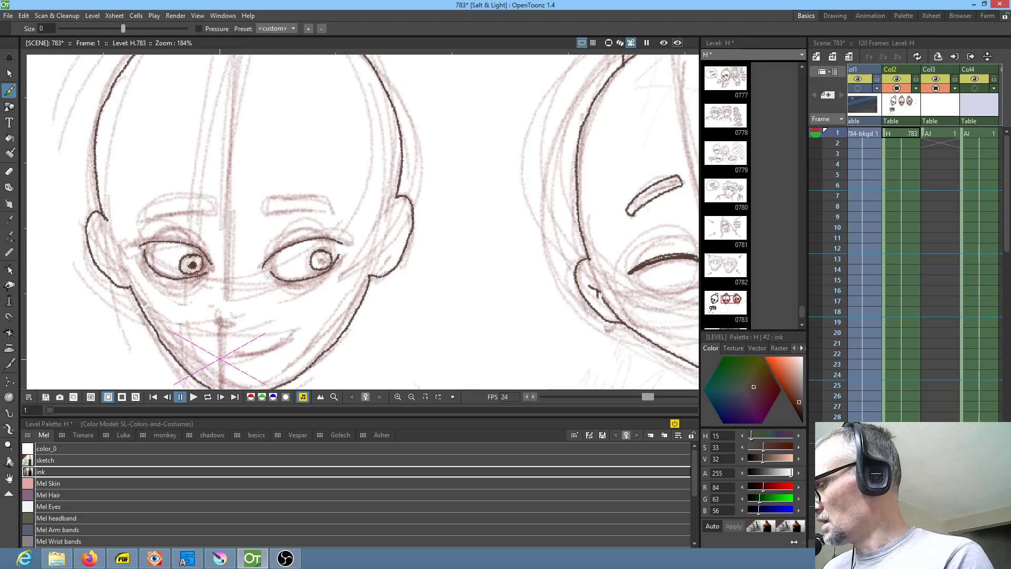
pyautogui.press('a')
pyautogui.moveTo(195, 258)
pyautogui.mouseDown()
pyautogui.moveTo(187, 265)
pyautogui.moveTo(193, 260)
pyautogui.mouseUp()
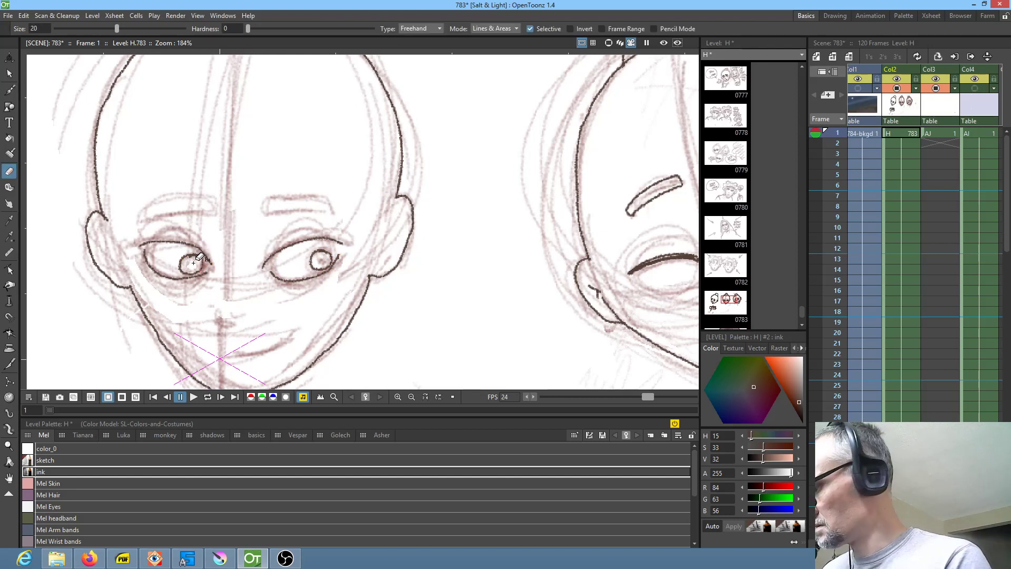
pyautogui.press('b')
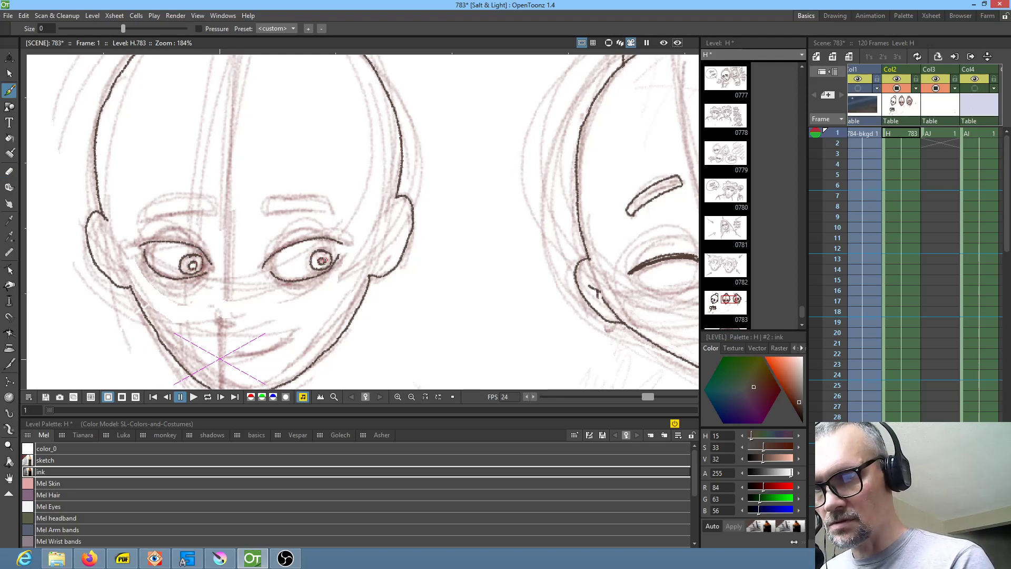
# Step: Ink both eyebrows of the middle head as closed, tapered shapes over the sketch
pyautogui.moveTo(264, 218); pyautogui.dragTo(333, 213)
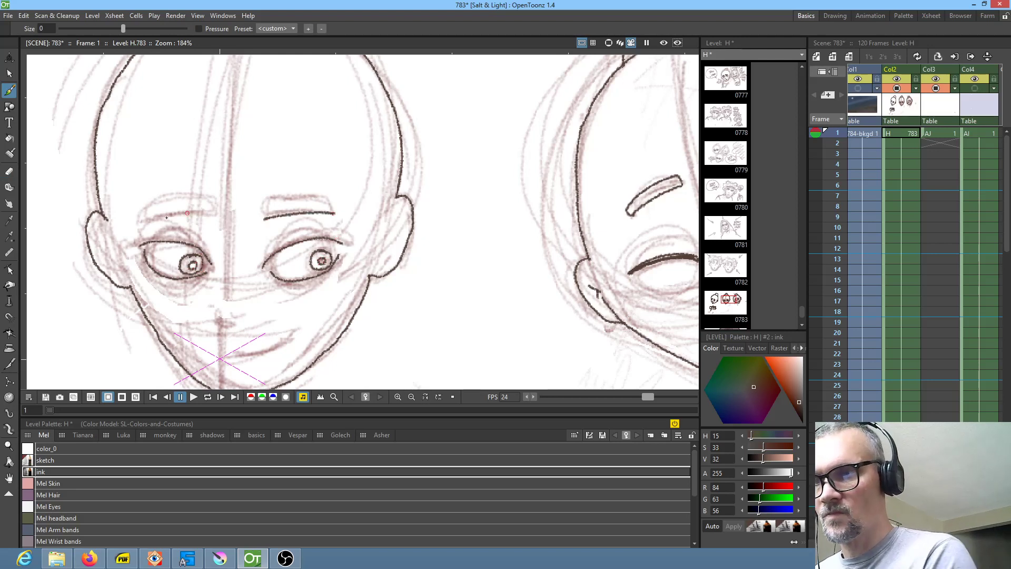
pyautogui.moveTo(146, 223)
pyautogui.mouseDown()
pyautogui.moveTo(212, 213)
pyautogui.moveTo(203, 198)
pyautogui.moveTo(143, 203)
pyautogui.moveTo(145, 223)
pyautogui.mouseUp()
pyautogui.moveTo(265, 219)
pyautogui.mouseDown()
pyautogui.moveTo(267, 204)
pyautogui.moveTo(327, 199)
pyautogui.moveTo(334, 209)
pyautogui.mouseUp()
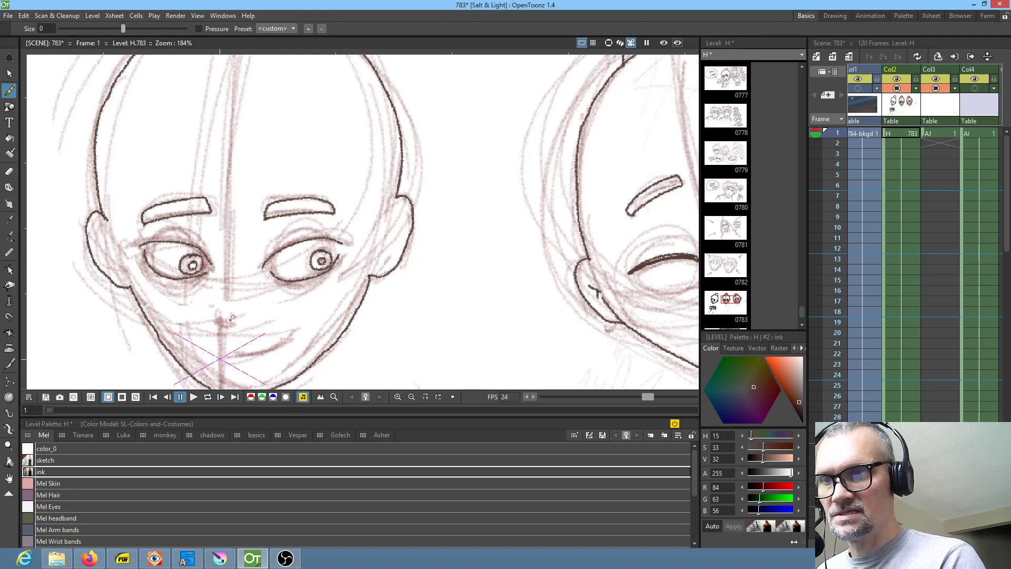
# Step: Ink a small curved nose on the third head's centre line above the smile
pyautogui.moveTo(465, 300); pyautogui.dragTo(369, 263)
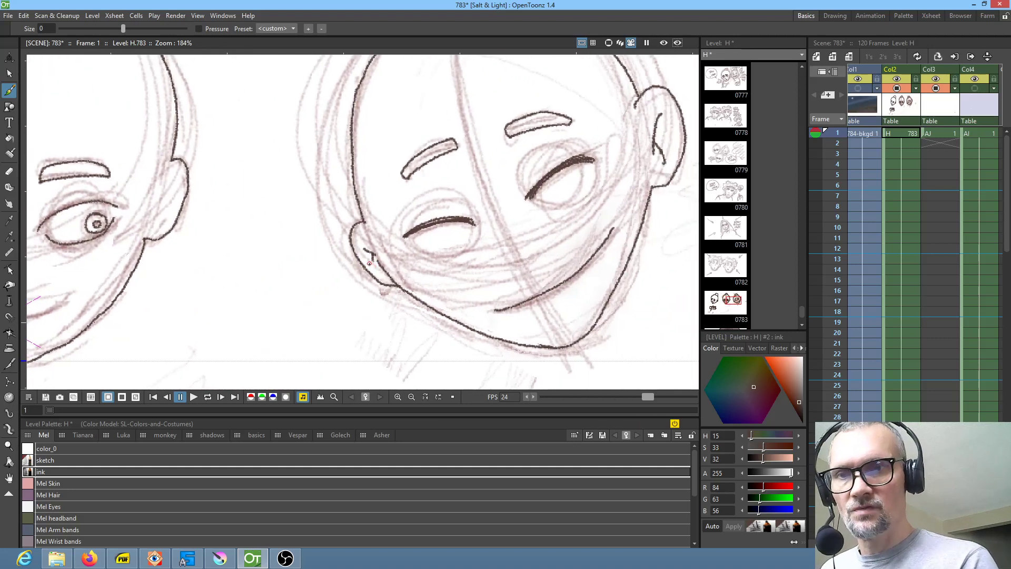
pyautogui.moveTo(514, 260); pyautogui.dragTo(533, 259)
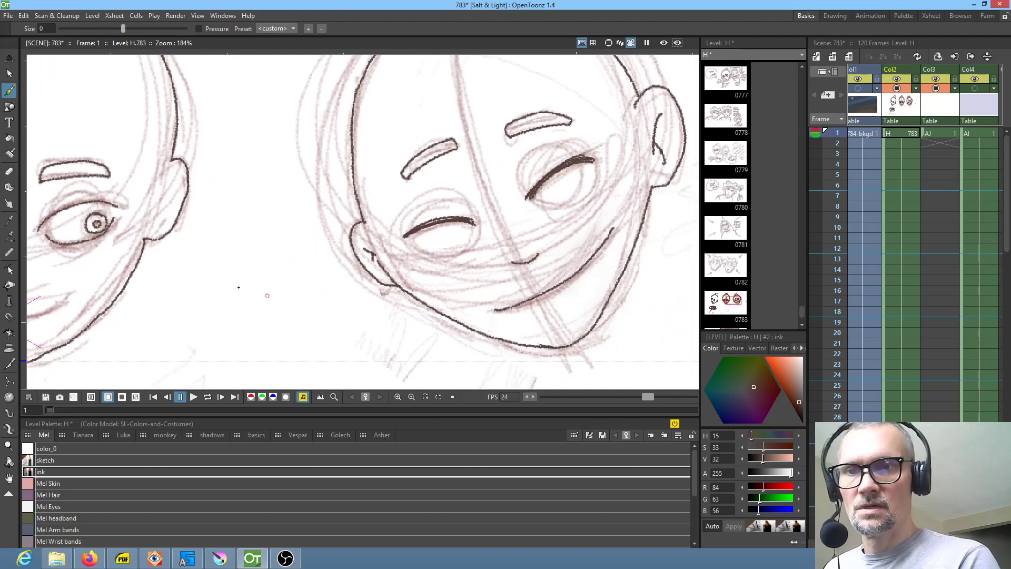
# Step: Ink the middle head's nose and smile, and add the inner lines of both ears
pyautogui.moveTo(177, 271); pyautogui.dragTo(396, 284)
pyautogui.moveTo(214, 295); pyautogui.dragTo(302, 305)
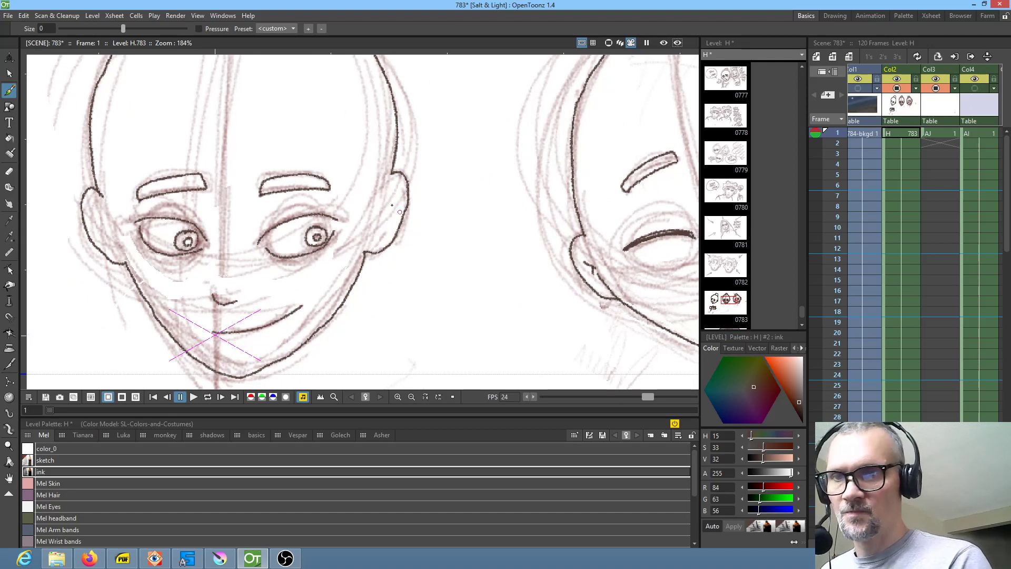
pyautogui.moveTo(395, 193); pyautogui.dragTo(381, 225)
pyautogui.moveTo(84, 214)
pyautogui.mouseDown()
pyautogui.moveTo(114, 230)
pyautogui.moveTo(107, 240)
pyautogui.mouseUp()
# Step: Reinforce the first head's ink outline, closing the gap above the cheek and going over the jaw, chin and back of the head down to the ear
pyautogui.moveTo(290, 173)
pyautogui.mouseDown()
pyautogui.moveTo(381, 291)
pyautogui.moveTo(622, 161)
pyautogui.mouseUp()
pyautogui.moveTo(284, 196); pyautogui.dragTo(511, 188)
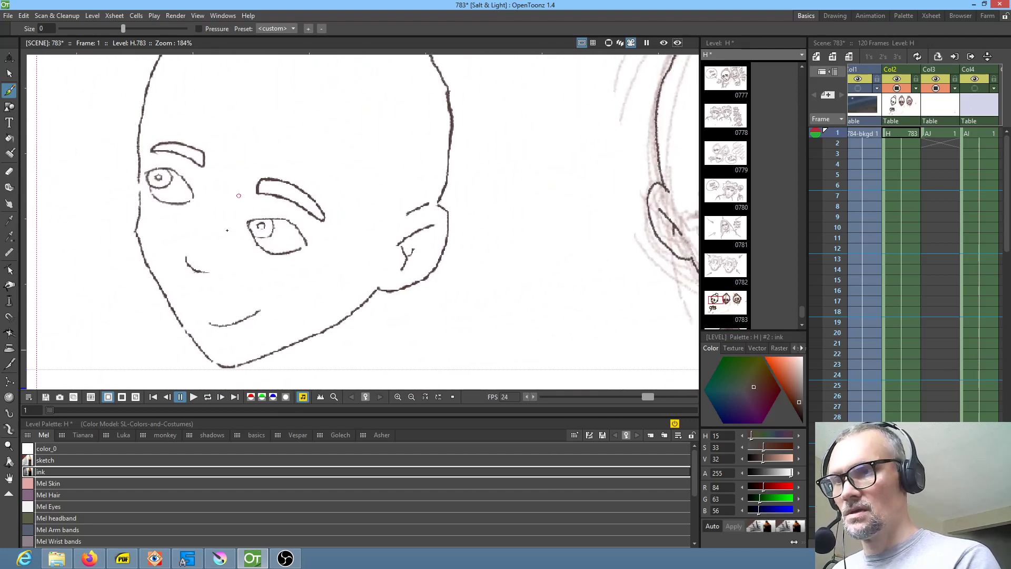
pyautogui.moveTo(235, 209); pyautogui.dragTo(203, 279)
pyautogui.moveTo(120, 144); pyautogui.dragTo(115, 158)
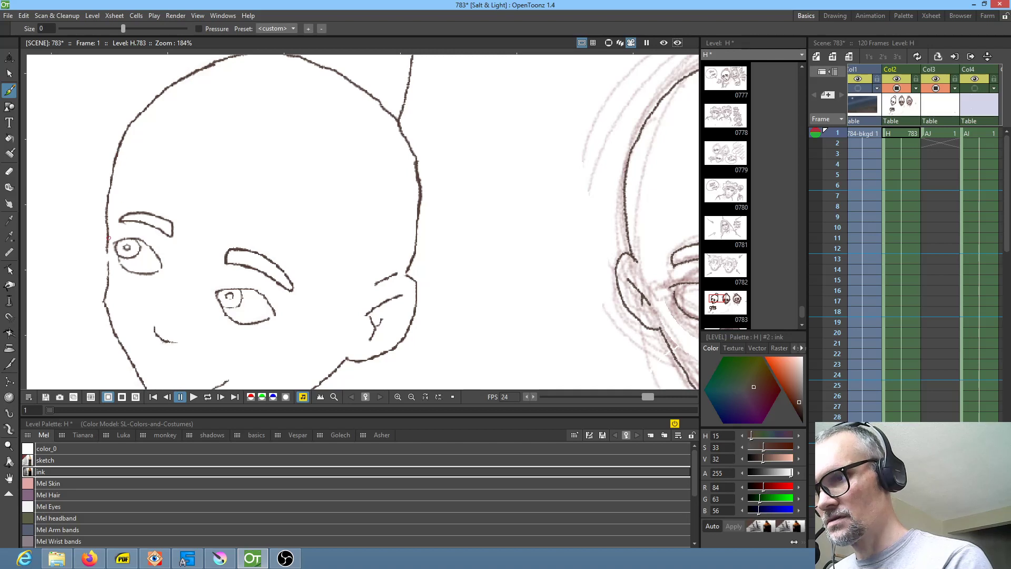
pyautogui.moveTo(107, 247); pyautogui.dragTo(108, 263)
pyautogui.moveTo(200, 299); pyautogui.dragTo(212, 207)
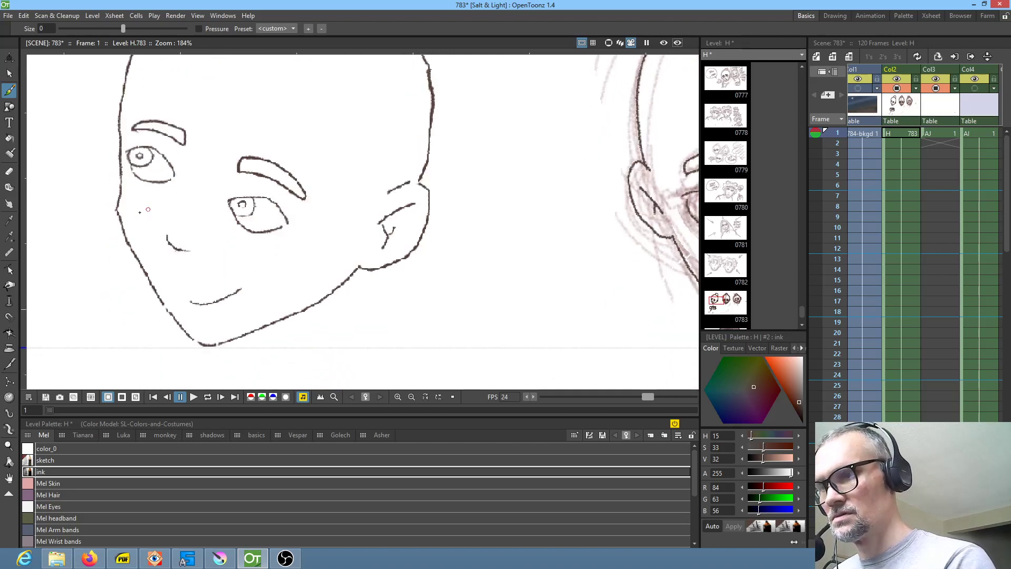
pyautogui.moveTo(117, 207)
pyautogui.mouseDown()
pyautogui.moveTo(153, 288)
pyautogui.moveTo(199, 342)
pyautogui.mouseUp()
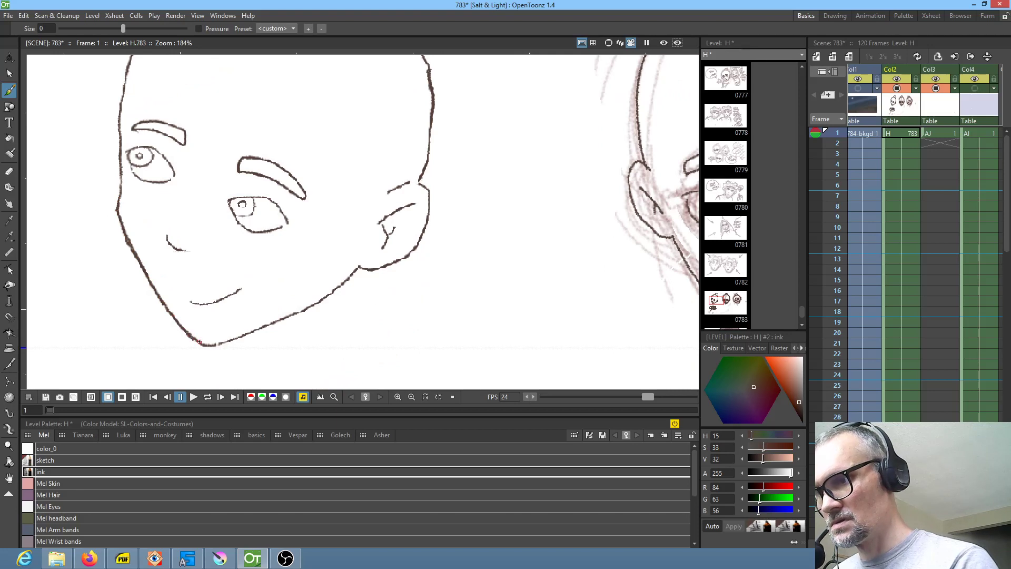
pyautogui.moveTo(366, 295); pyautogui.dragTo(324, 294)
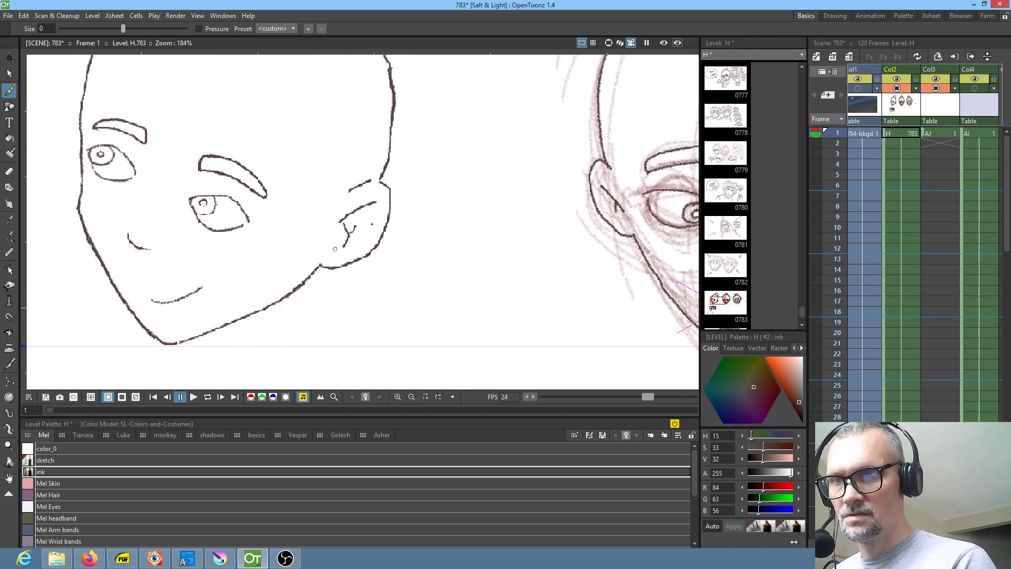
pyautogui.moveTo(394, 103)
pyautogui.mouseDown()
pyautogui.moveTo(380, 180)
pyautogui.moveTo(390, 211)
pyautogui.mouseUp()
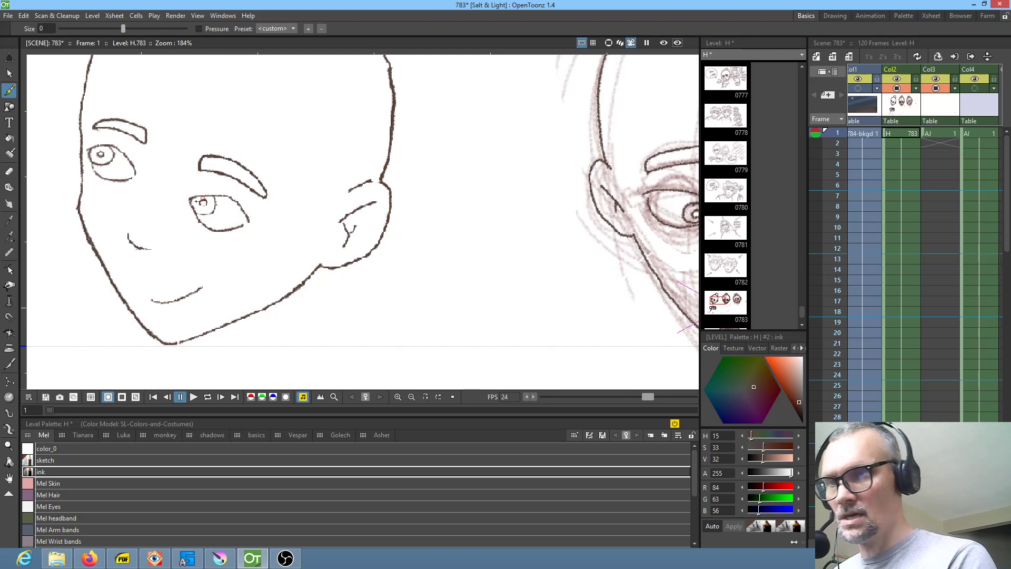
# Step: Thicken the upper eyelids of both eyes on the first head, and erase and redraw the irises in ink
pyautogui.moveTo(188, 199)
pyautogui.mouseDown()
pyautogui.moveTo(221, 195)
pyautogui.moveTo(248, 225)
pyautogui.mouseUp()
pyautogui.moveTo(85, 151)
pyautogui.mouseDown()
pyautogui.moveTo(118, 148)
pyautogui.moveTo(137, 179)
pyautogui.mouseUp()
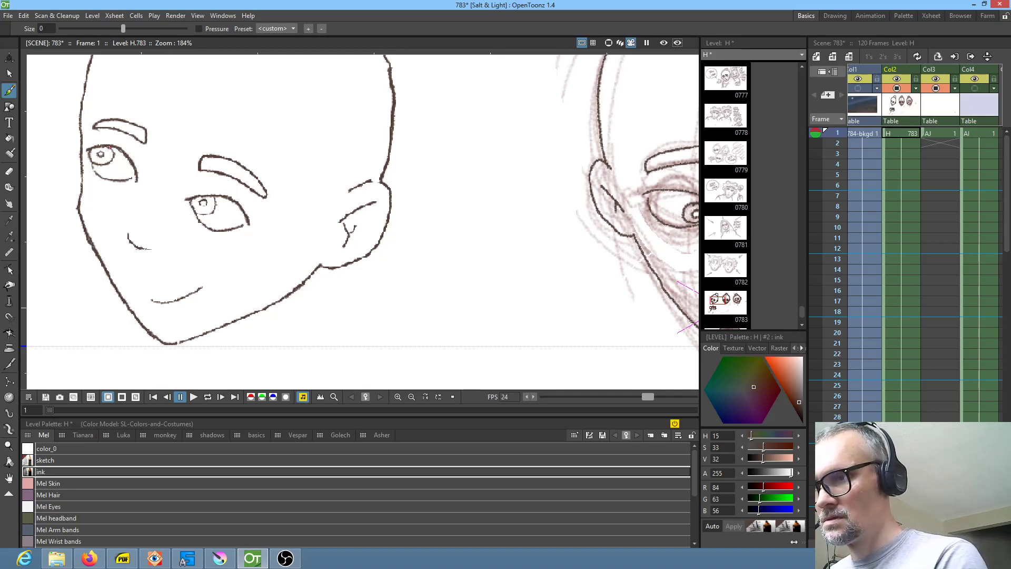
pyautogui.press('a')
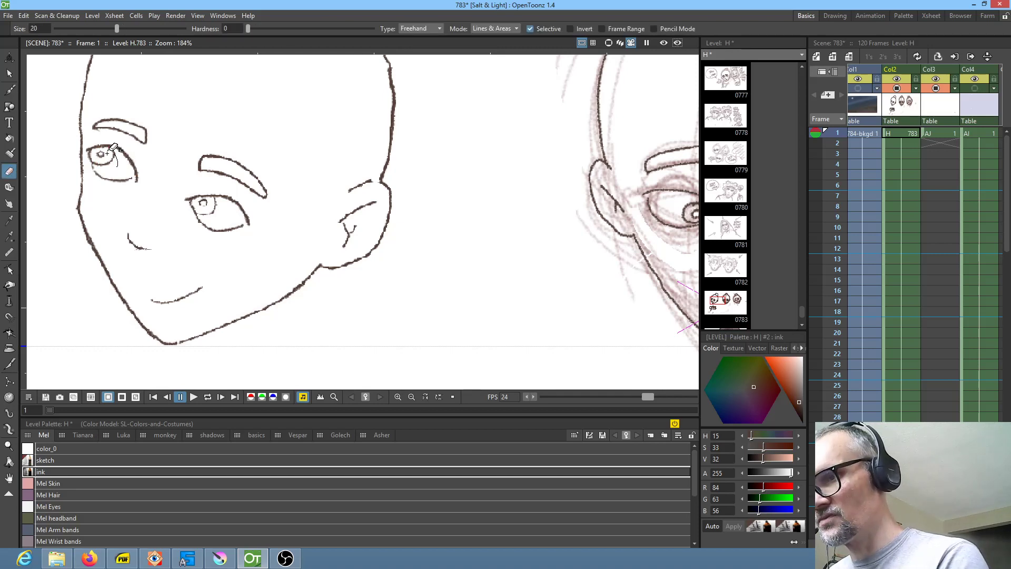
pyautogui.moveTo(103, 155); pyautogui.dragTo(112, 158)
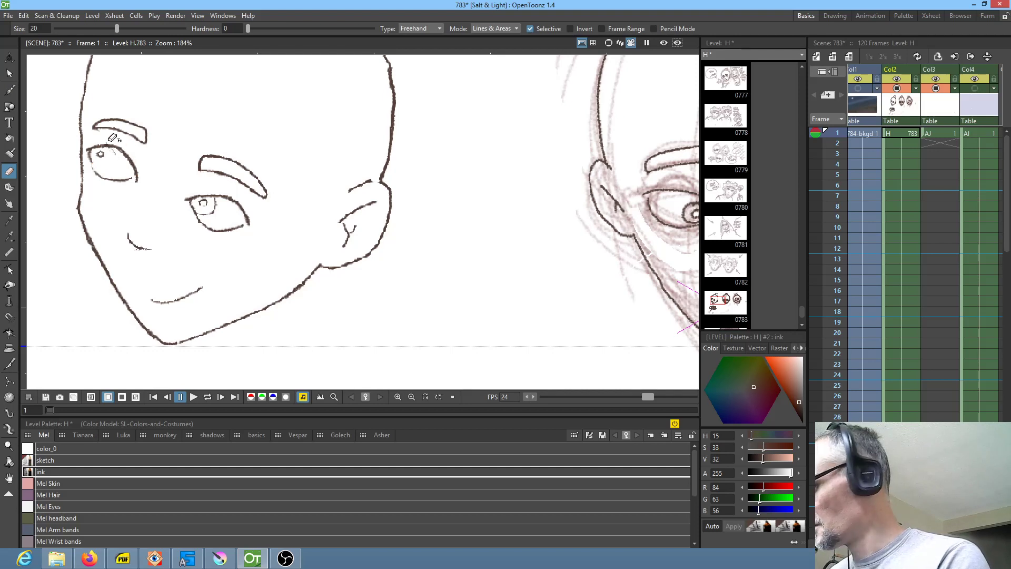
pyautogui.press('b')
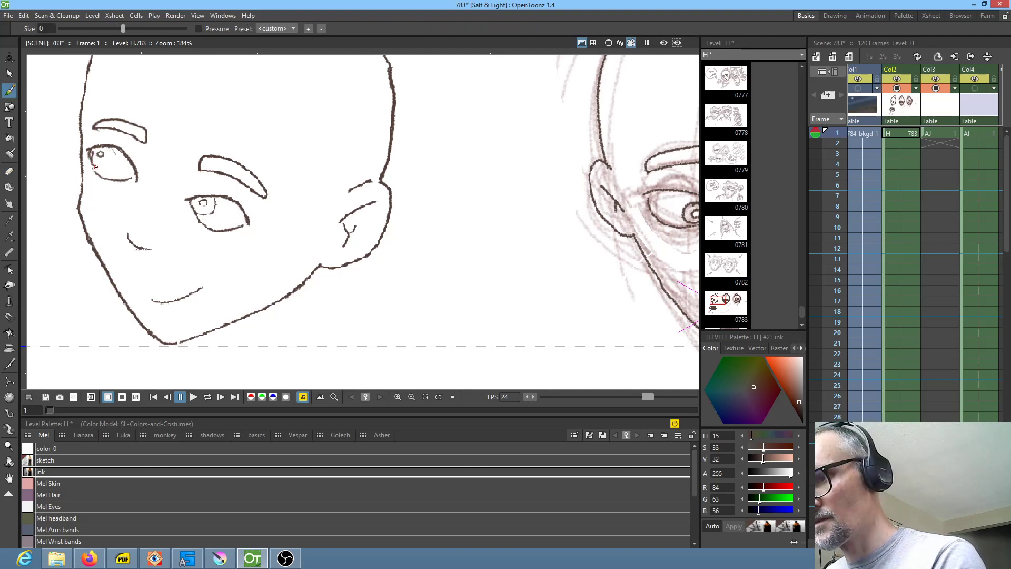
pyautogui.hotkey('ctrl', 'z')
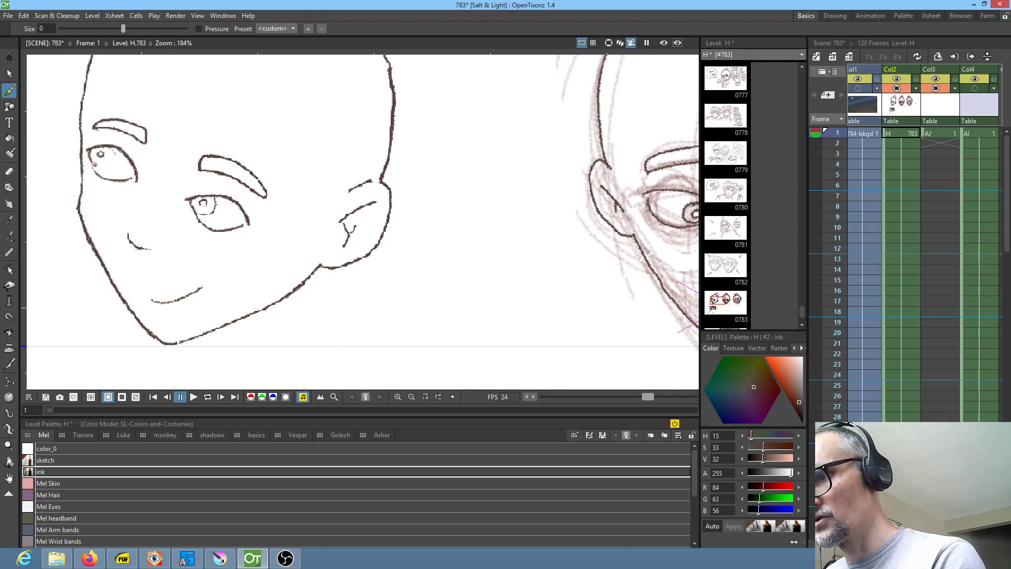
pyautogui.moveTo(99, 167); pyautogui.dragTo(112, 149)
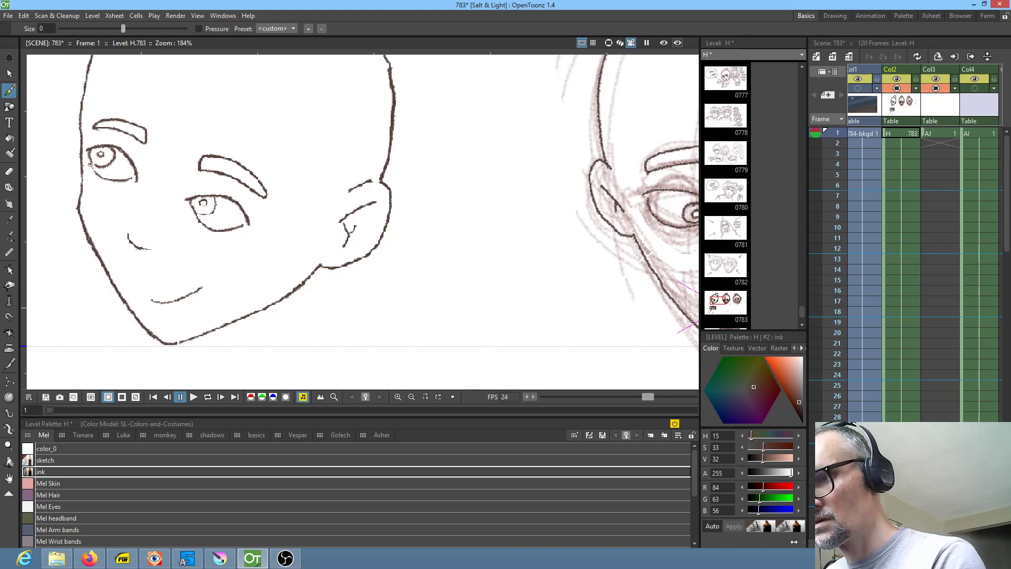
pyautogui.moveTo(201, 215)
pyautogui.mouseDown()
pyautogui.moveTo(215, 206)
pyautogui.moveTo(204, 204)
pyautogui.mouseUp()
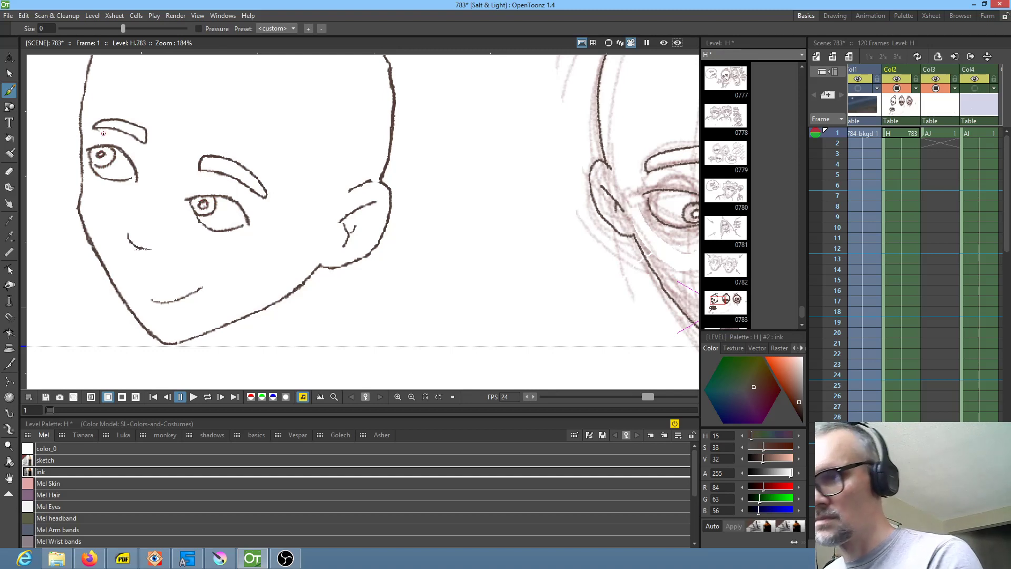
# Step: Selectively erase the sketch-style lines over the middle head and most of those over the third head, keeping the ink
pyautogui.hotkey('shift', 'space')
pyautogui.moveTo(386, 257); pyautogui.dragTo(364, 303)
pyautogui.moveTo(580, 316); pyautogui.dragTo(475, 253)
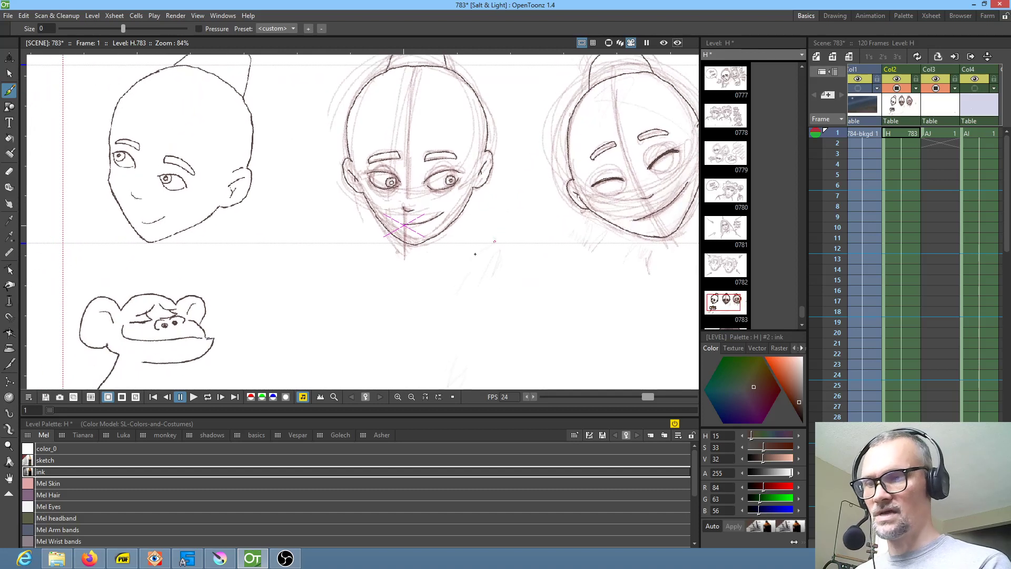
pyautogui.click(48, 460)
pyautogui.moveTo(425, 298)
pyautogui.mouseDown()
pyautogui.moveTo(403, 357)
pyautogui.moveTo(383, 369)
pyautogui.mouseUp()
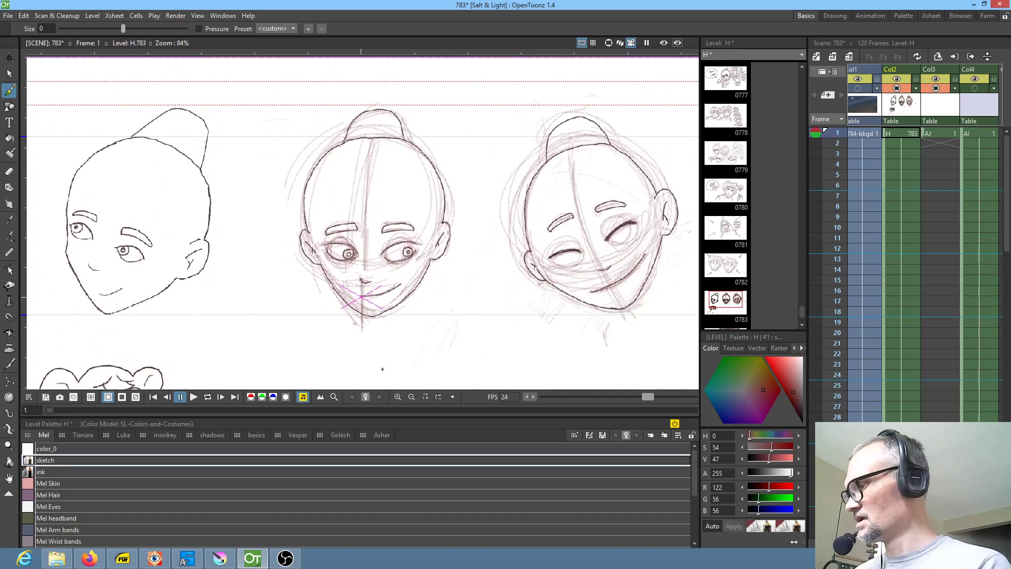
pyautogui.press('e')
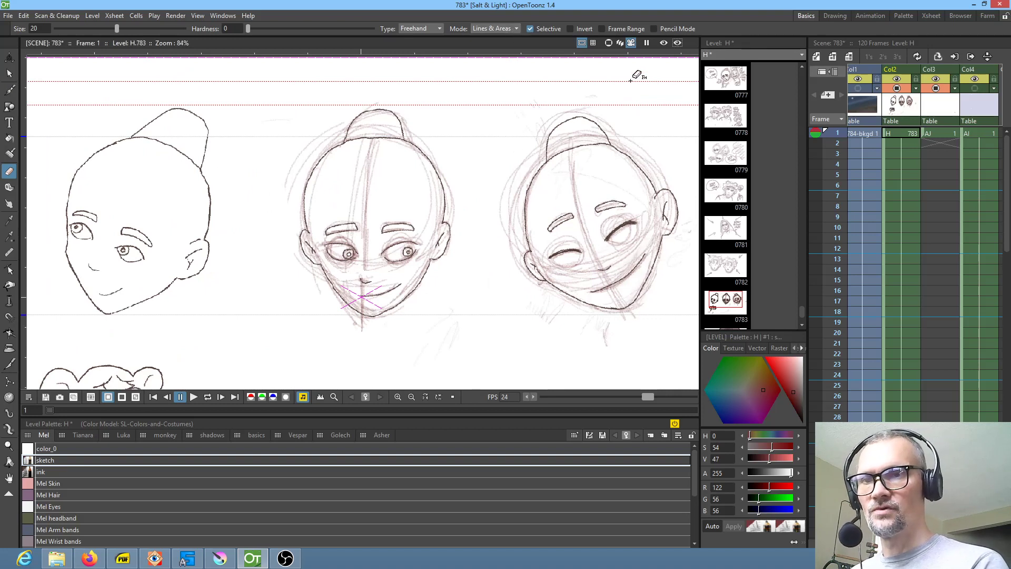
pyautogui.hotkey('shift', 'space')
pyautogui.moveTo(464, 233); pyautogui.dragTo(470, 253)
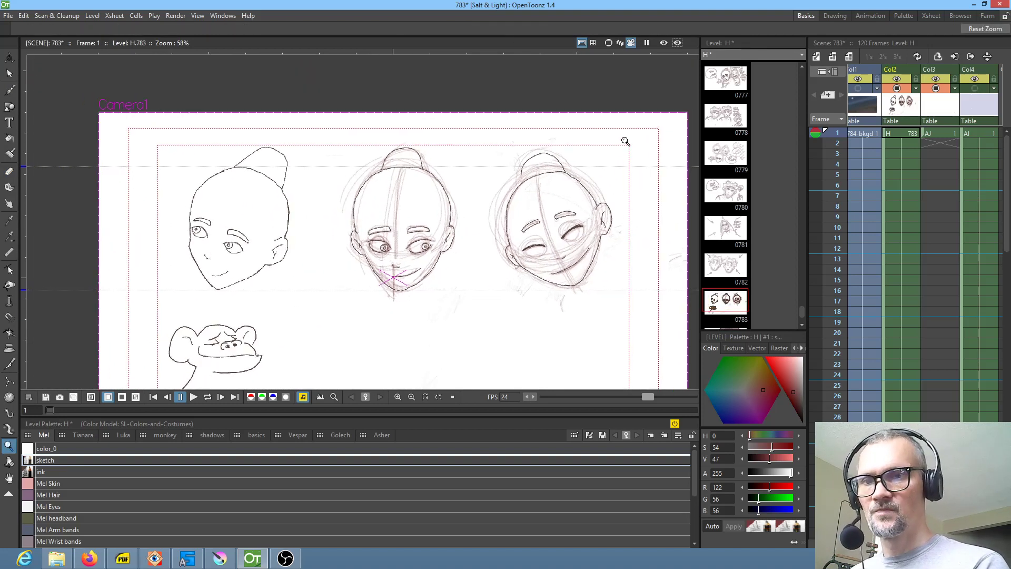
pyautogui.press('e')
pyautogui.moveTo(617, 100)
pyautogui.mouseDown()
pyautogui.moveTo(168, 125)
pyautogui.moveTo(269, 300)
pyautogui.moveTo(603, 314)
pyautogui.moveTo(495, 99)
pyautogui.mouseUp()
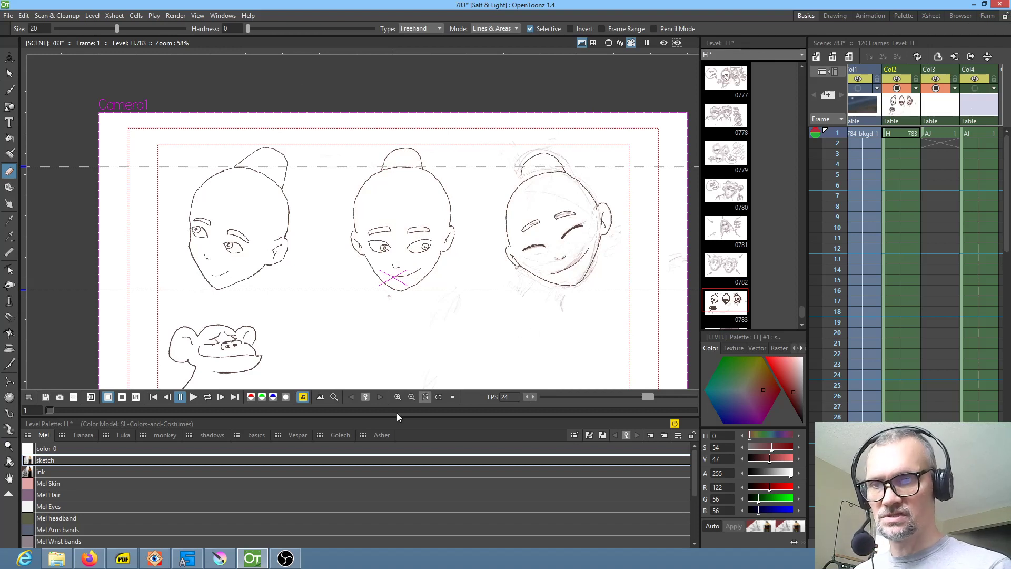
# Step: Pick the style of the leftover shading beside the third head's smile and try to erase the remaining rough lines
pyautogui.moveTo(571, 297); pyautogui.dragTo(482, 312)
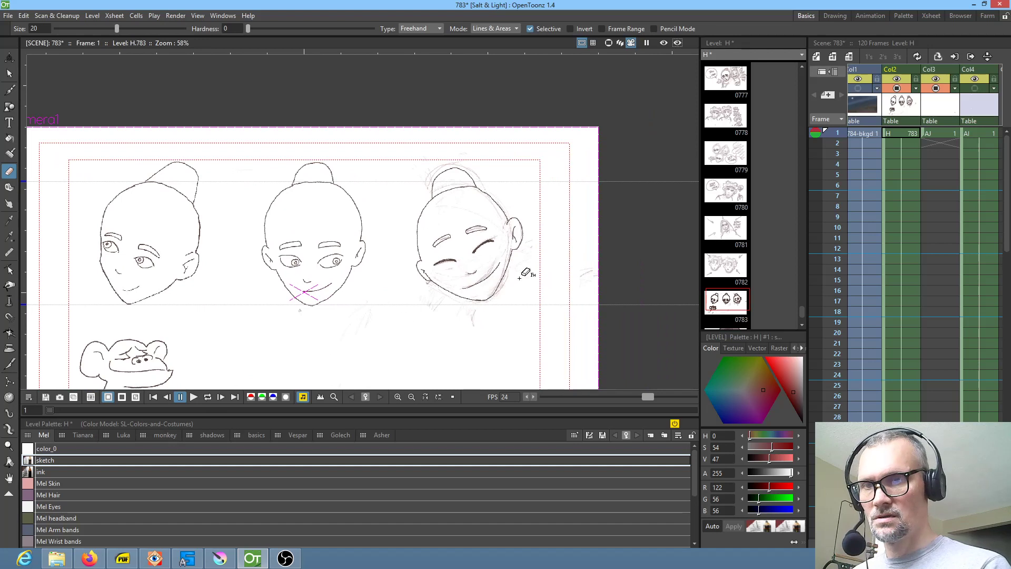
pyautogui.scroll(5, 485, 312)
pyautogui.scroll(-1, 508, 270)
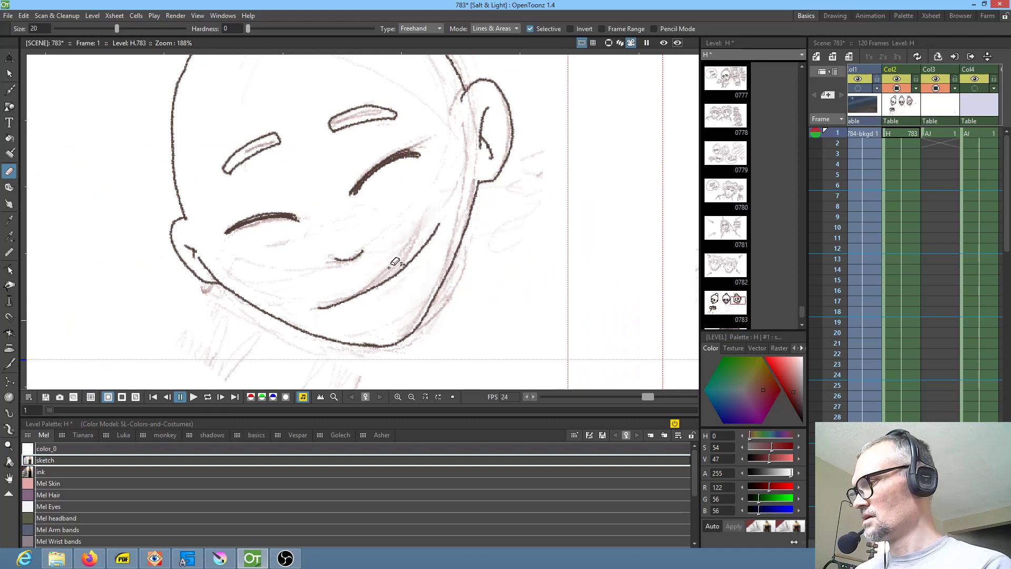
pyautogui.press('k')
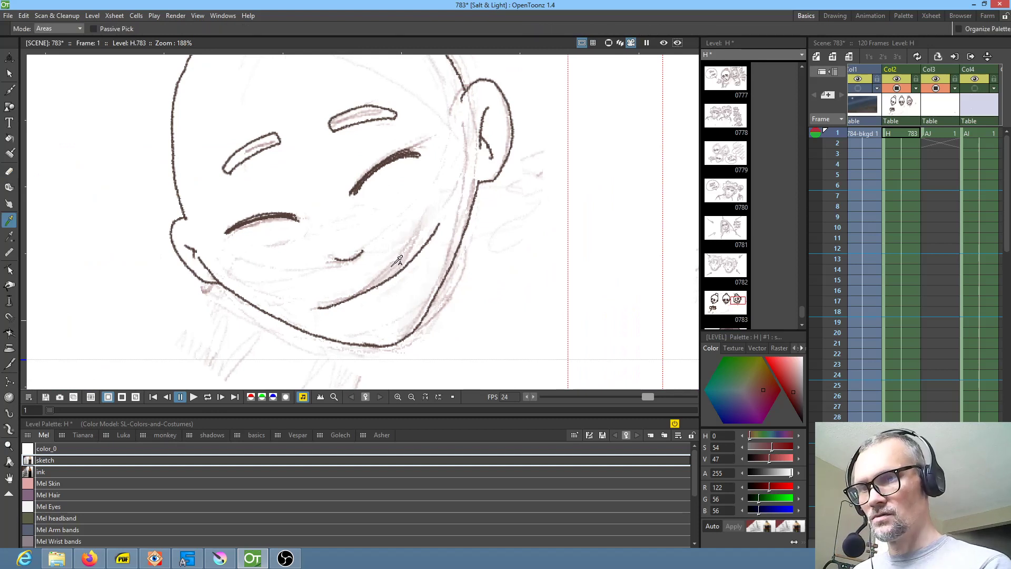
pyautogui.click(391, 271)
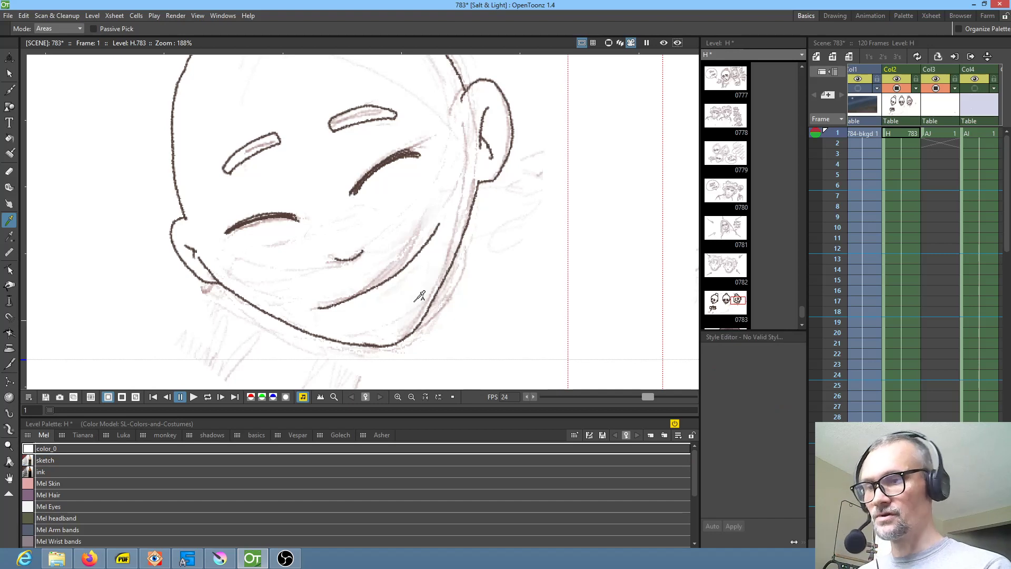
pyautogui.scroll(-4, 492, 258)
pyautogui.moveTo(486, 285); pyautogui.dragTo(484, 318)
pyautogui.press('a')
pyautogui.moveTo(547, 156)
pyautogui.mouseDown()
pyautogui.moveTo(525, 121)
pyautogui.moveTo(339, 397)
pyautogui.moveTo(557, 134)
pyautogui.mouseUp()
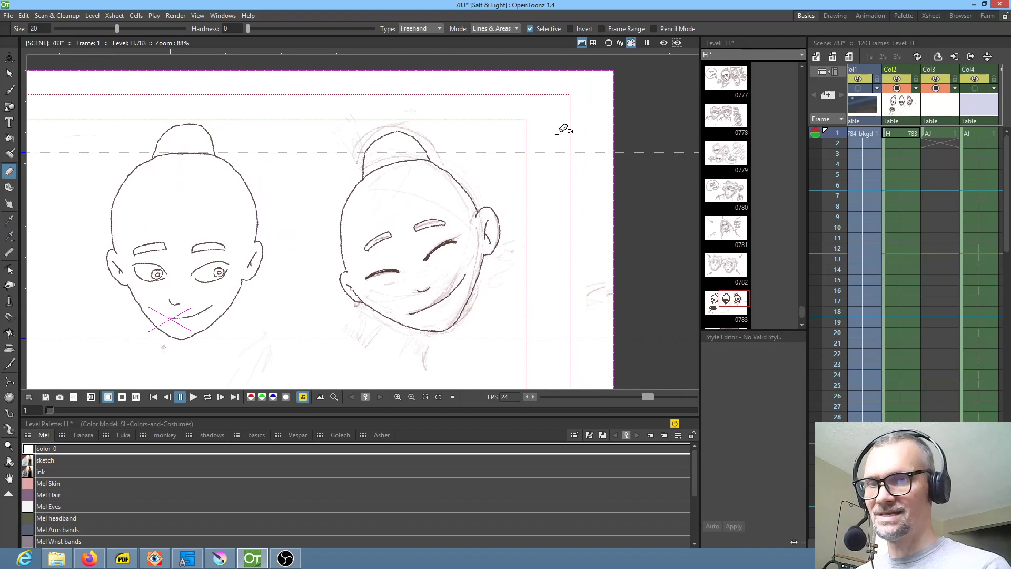
pyautogui.moveTo(604, 263)
pyautogui.mouseDown()
pyautogui.moveTo(618, 317)
pyautogui.moveTo(592, 255)
pyautogui.mouseUp()
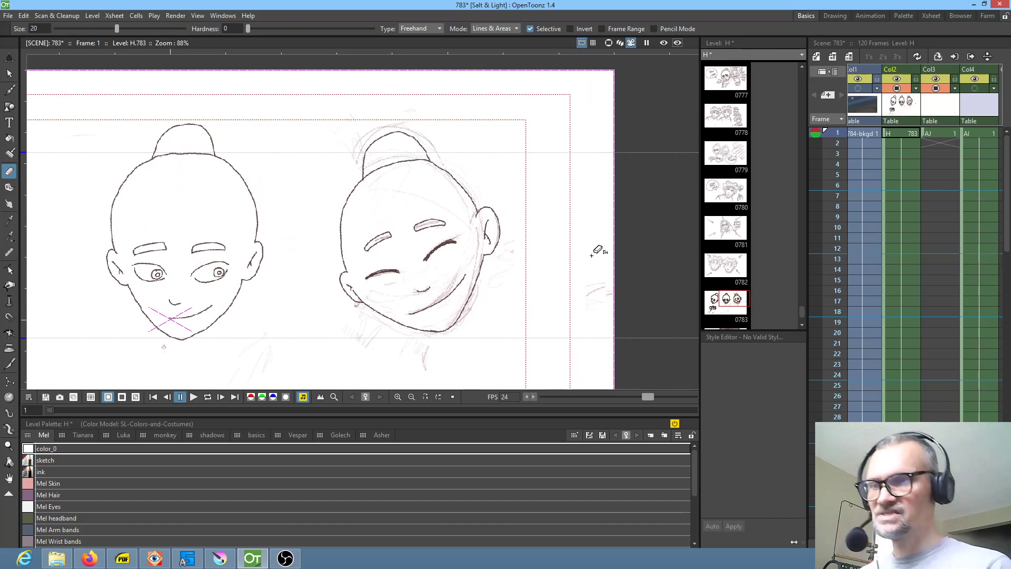
# Step: Erase and redraw the middle head's chin and lower jaw line in the ink style, and save the scene
pyautogui.moveTo(311, 334); pyautogui.dragTo(472, 286)
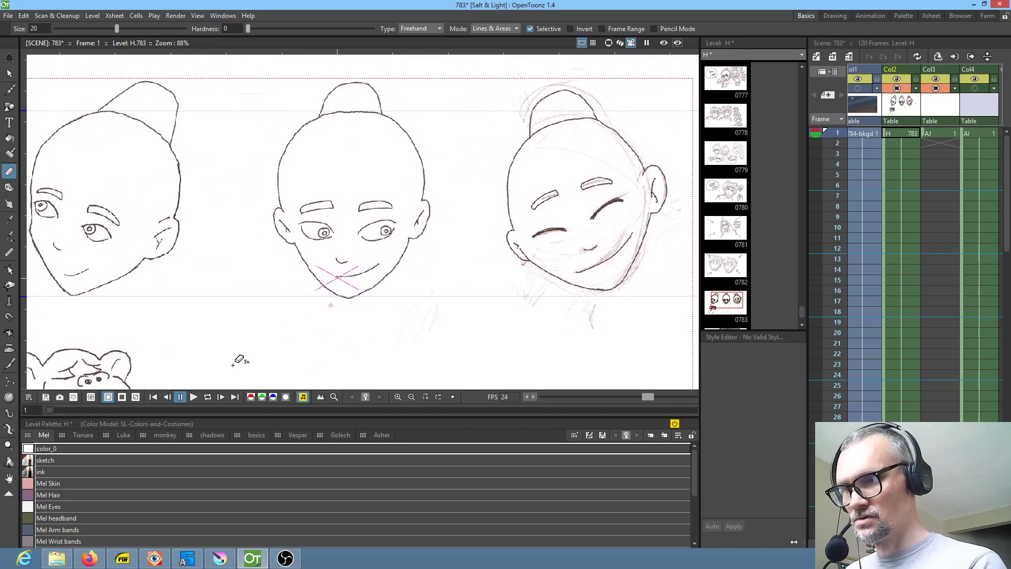
pyautogui.click(52, 467)
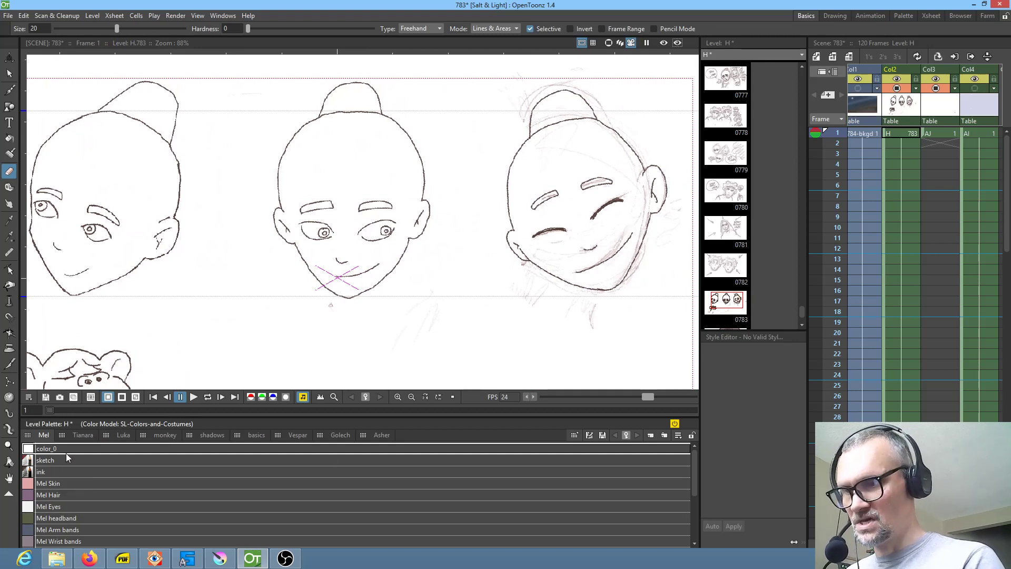
pyautogui.moveTo(392, 270)
pyautogui.mouseDown()
pyautogui.moveTo(347, 292)
pyautogui.moveTo(395, 272)
pyautogui.mouseUp()
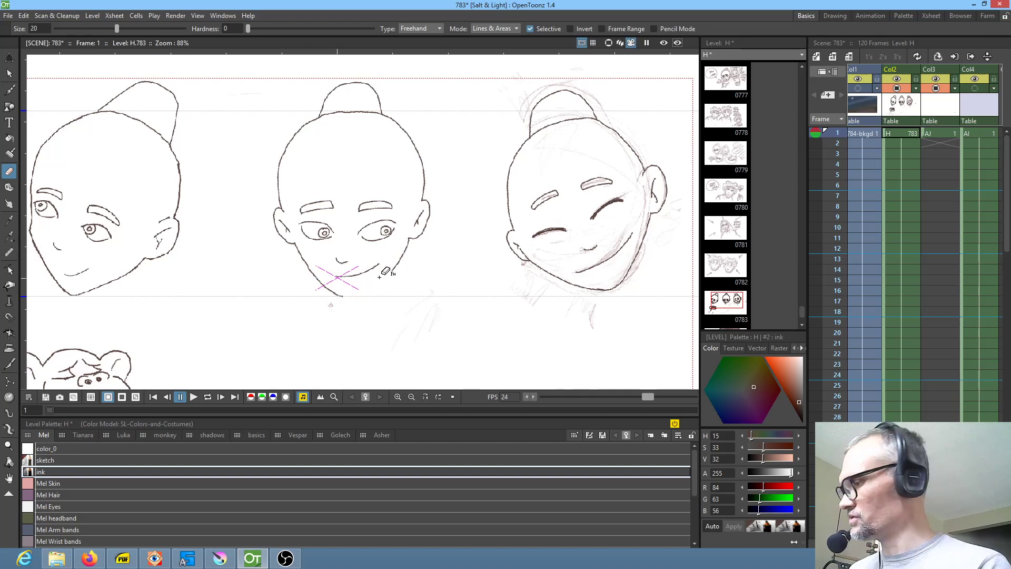
pyautogui.press('b')
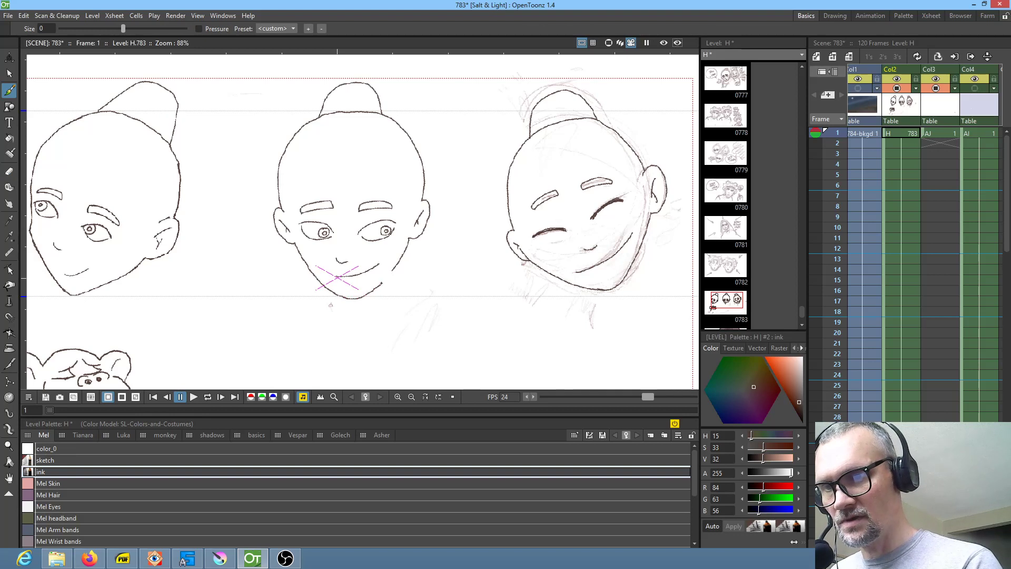
pyautogui.moveTo(590, 302); pyautogui.dragTo(475, 300)
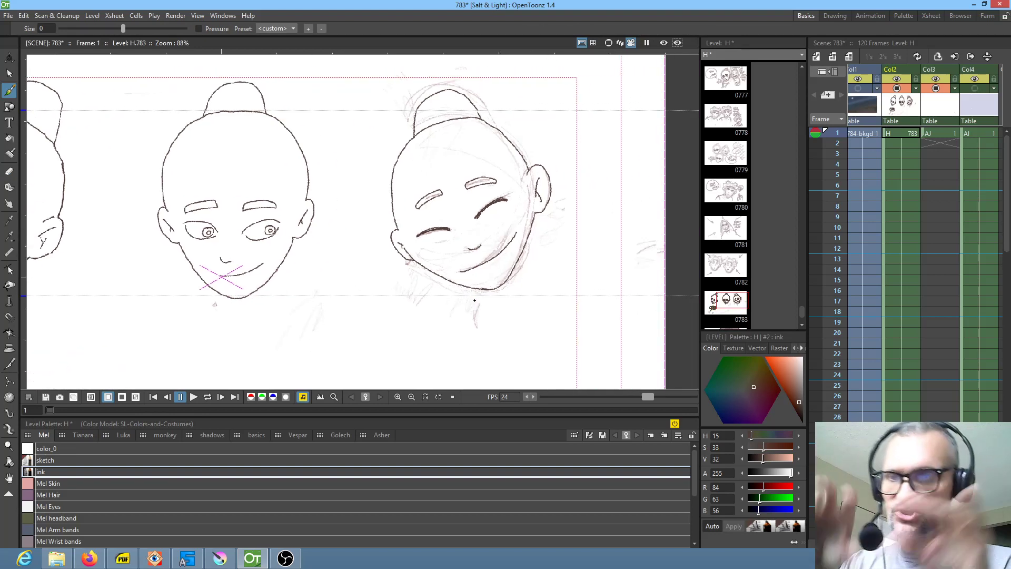
pyautogui.hotkey('ctrl', 's')
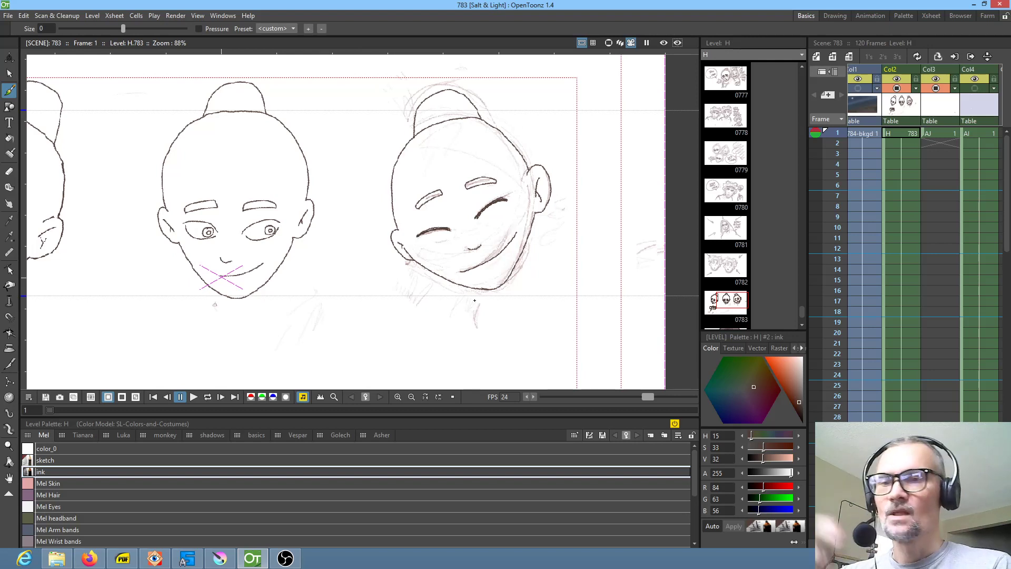
# Step: Sample the faint leftover shading between the third head's nose and smile with the Style Picker to identify its style
pyautogui.moveTo(399, 256); pyautogui.dragTo(352, 296)
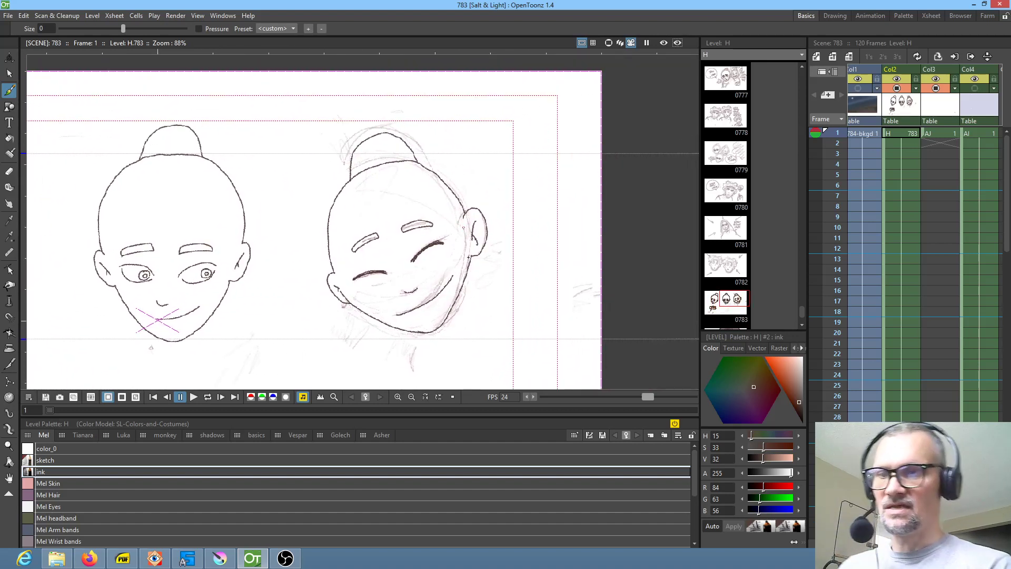
pyautogui.hotkey('shift', 'space')
pyautogui.moveTo(462, 322); pyautogui.dragTo(515, 237)
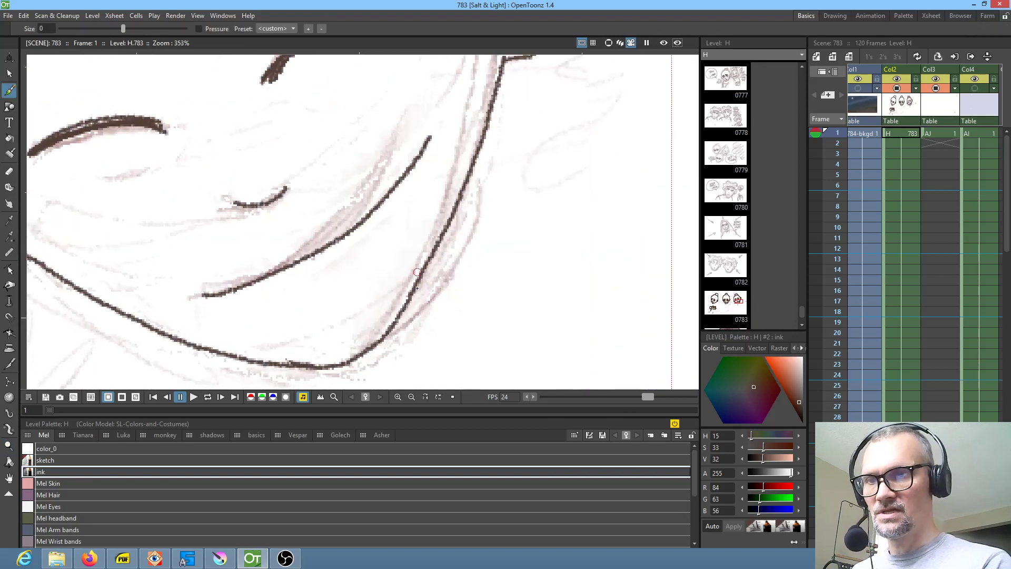
pyautogui.hotkey('shift', 'space')
pyautogui.moveTo(420, 309); pyautogui.dragTo(463, 278)
pyautogui.moveTo(329, 197)
pyautogui.mouseDown()
pyautogui.moveTo(280, 179)
pyautogui.moveTo(534, 291)
pyautogui.mouseUp()
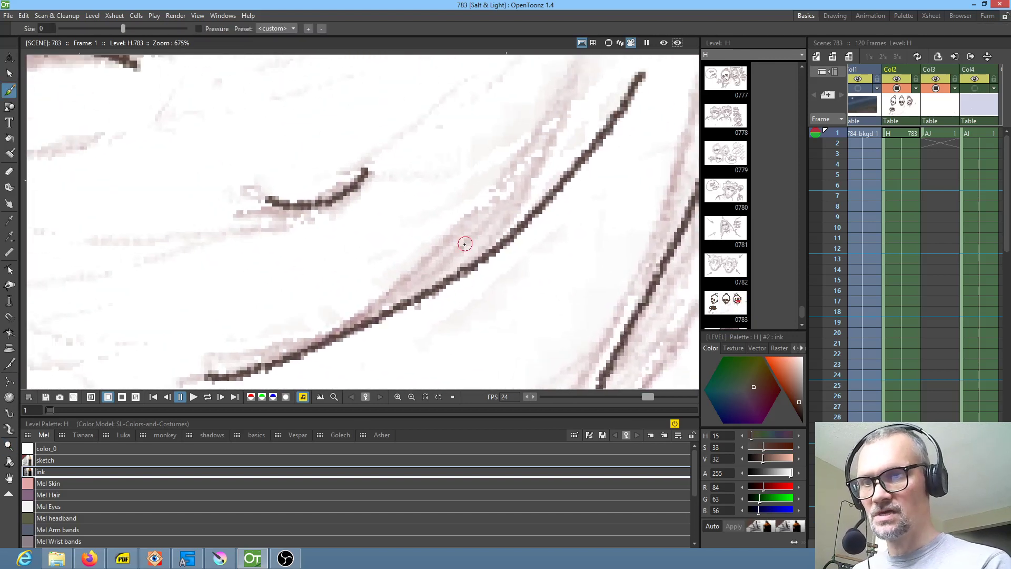
pyautogui.press('k')
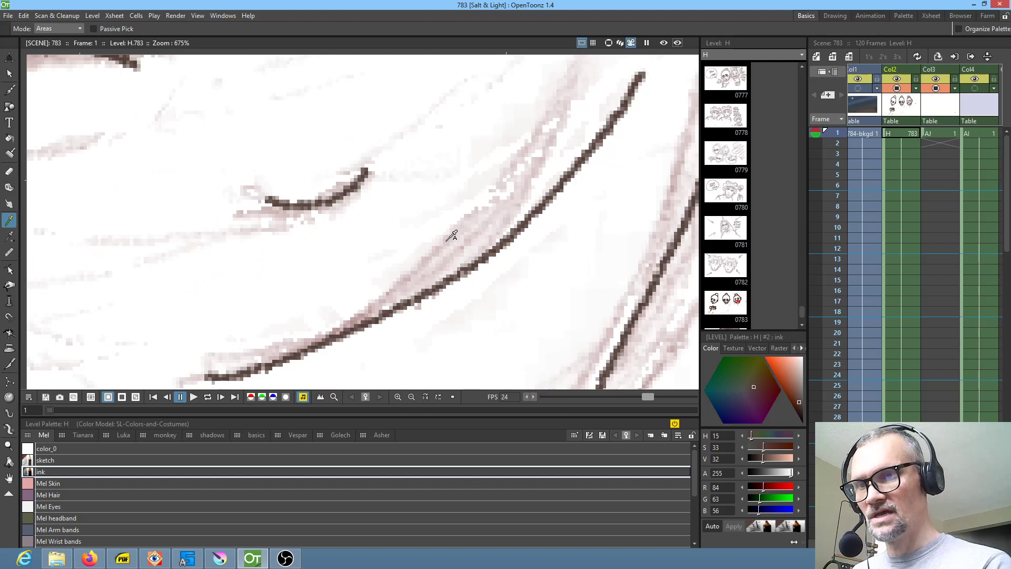
pyautogui.click(454, 235)
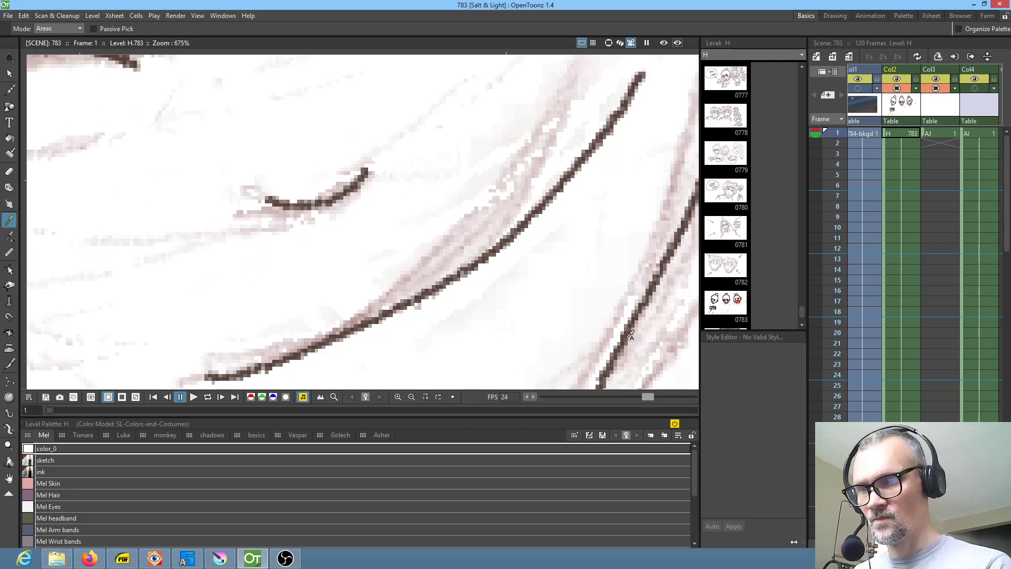
# Step: Turn off selective erasing and erase the stray mark just below the middle head's chin
pyautogui.moveTo(573, 309); pyautogui.dragTo(513, 316)
pyautogui.hotkey('shift', 'space')
pyautogui.moveTo(517, 227); pyautogui.dragTo(445, 368)
pyautogui.hotkey('shift', 'space')
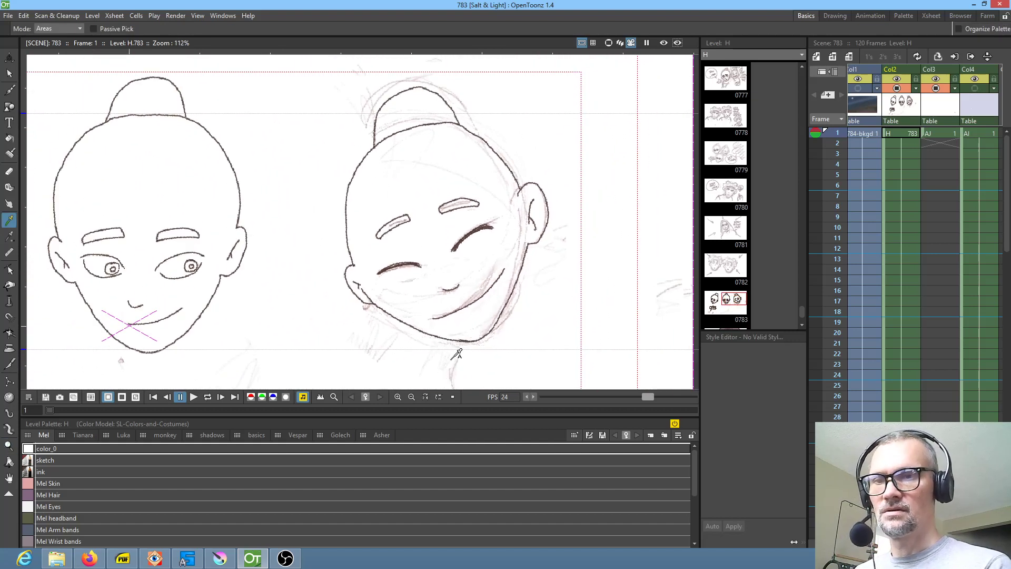
pyautogui.moveTo(536, 327); pyautogui.dragTo(595, 298)
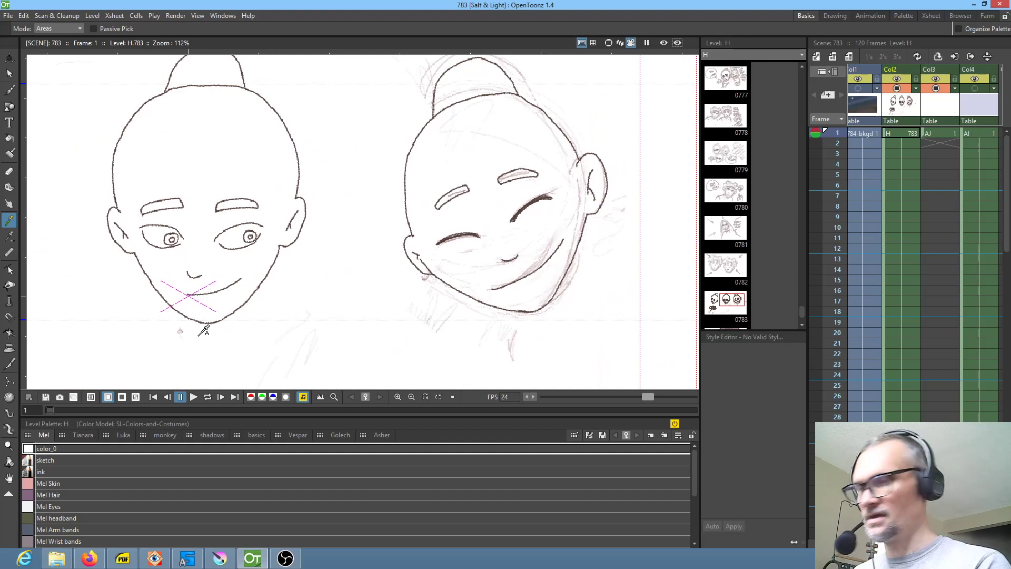
pyautogui.press('a')
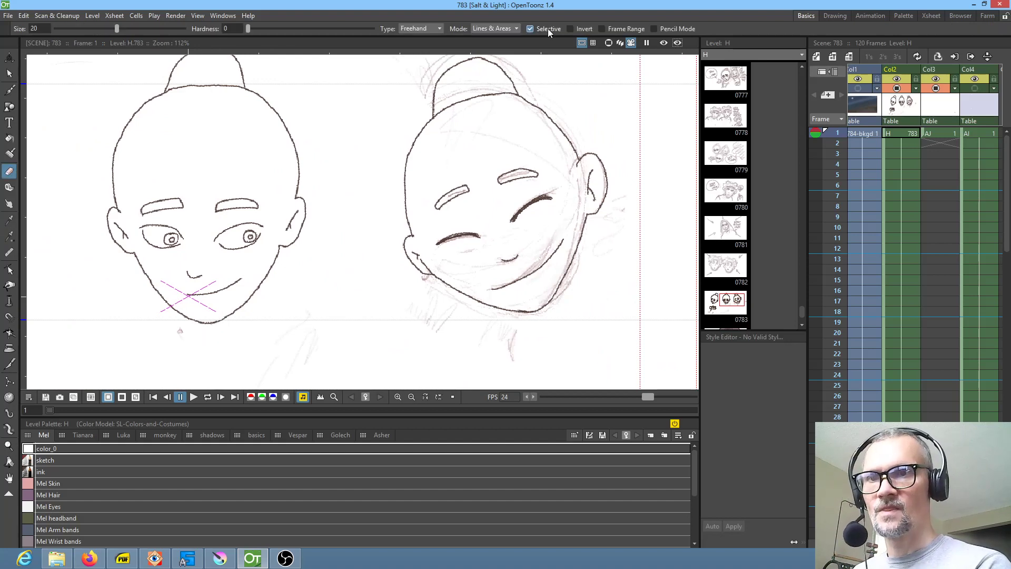
pyautogui.moveTo(193, 330); pyautogui.dragTo(196, 327)
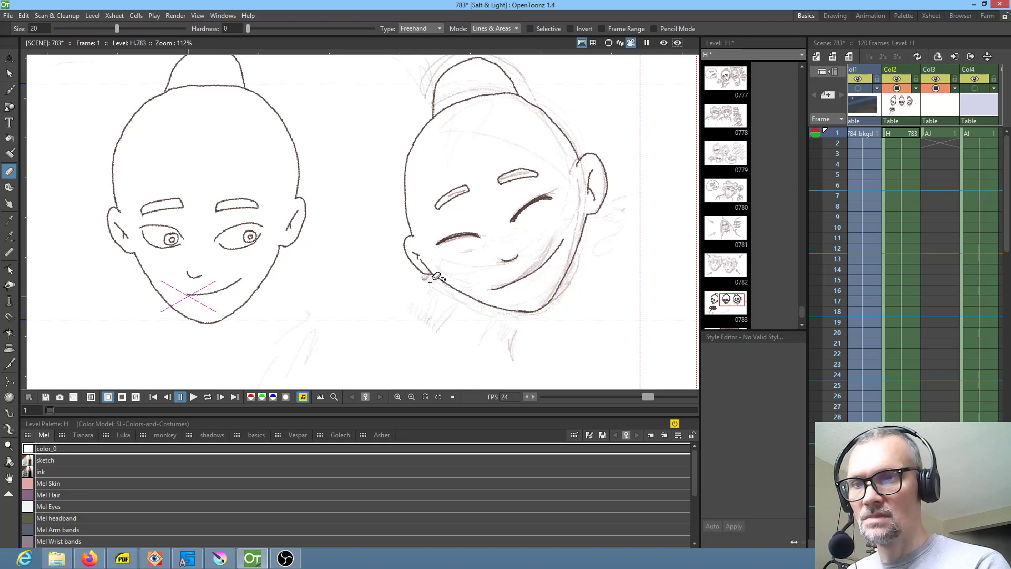
# Step: Erase the rough lines outside the third head, under its jaw, beside its ear and around its hair bun, plus those between the heads
pyautogui.moveTo(428, 276)
pyautogui.mouseDown()
pyautogui.moveTo(421, 342)
pyautogui.moveTo(493, 365)
pyautogui.moveTo(531, 360)
pyautogui.moveTo(531, 336)
pyautogui.mouseUp()
pyautogui.moveTo(332, 298)
pyautogui.mouseDown()
pyautogui.moveTo(267, 356)
pyautogui.moveTo(258, 343)
pyautogui.mouseUp()
pyautogui.moveTo(590, 290); pyautogui.dragTo(511, 353)
pyautogui.moveTo(556, 247)
pyautogui.mouseDown()
pyautogui.moveTo(530, 272)
pyautogui.moveTo(524, 335)
pyautogui.moveTo(604, 360)
pyautogui.moveTo(668, 342)
pyautogui.moveTo(671, 283)
pyautogui.moveTo(569, 235)
pyautogui.mouseUp()
pyautogui.moveTo(371, 90)
pyautogui.mouseDown()
pyautogui.moveTo(309, 139)
pyautogui.moveTo(339, 169)
pyautogui.moveTo(362, 135)
pyautogui.moveTo(404, 112)
pyautogui.moveTo(378, 80)
pyautogui.moveTo(454, 159)
pyautogui.moveTo(475, 157)
pyautogui.moveTo(465, 99)
pyautogui.moveTo(405, 82)
pyautogui.mouseUp()
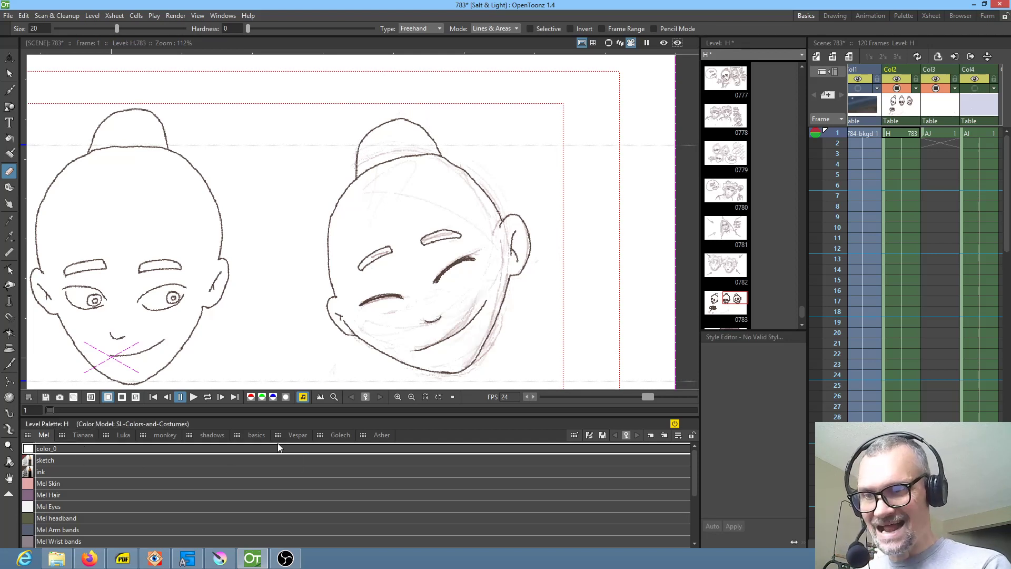
pyautogui.click(124, 435)
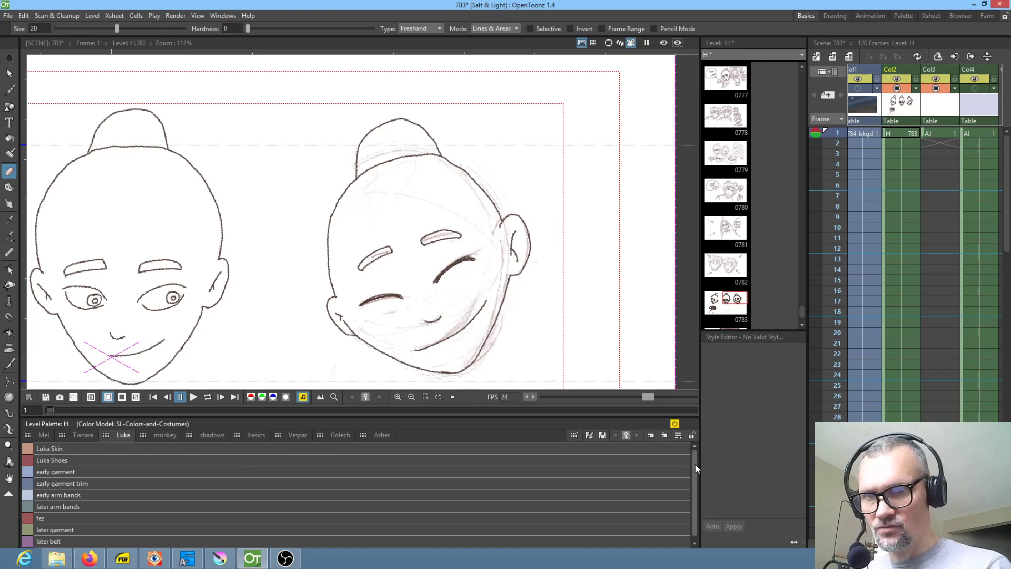
pyautogui.moveTo(696, 457)
pyautogui.mouseDown()
pyautogui.moveTo(691, 486)
pyautogui.moveTo(696, 454)
pyautogui.mouseUp()
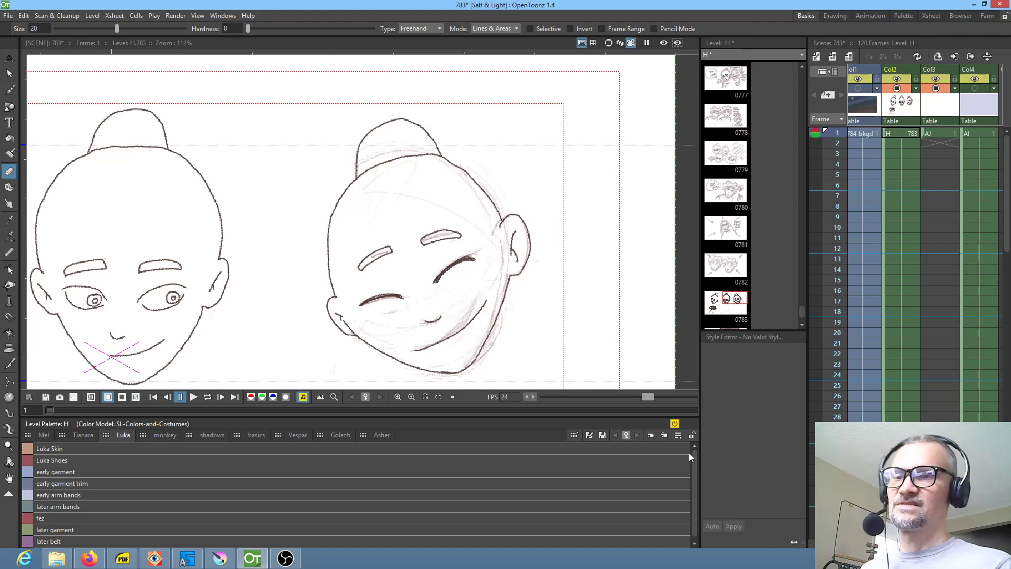
pyautogui.moveTo(445, 218)
pyautogui.mouseDown()
pyautogui.moveTo(468, 287)
pyautogui.moveTo(468, 253)
pyautogui.mouseUp()
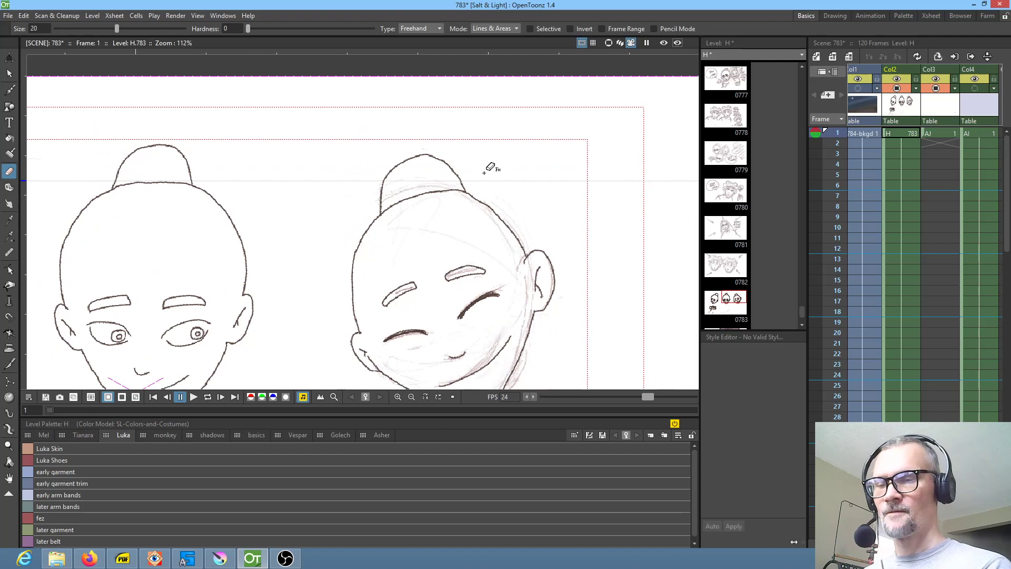
pyautogui.moveTo(527, 290); pyautogui.dragTo(504, 229)
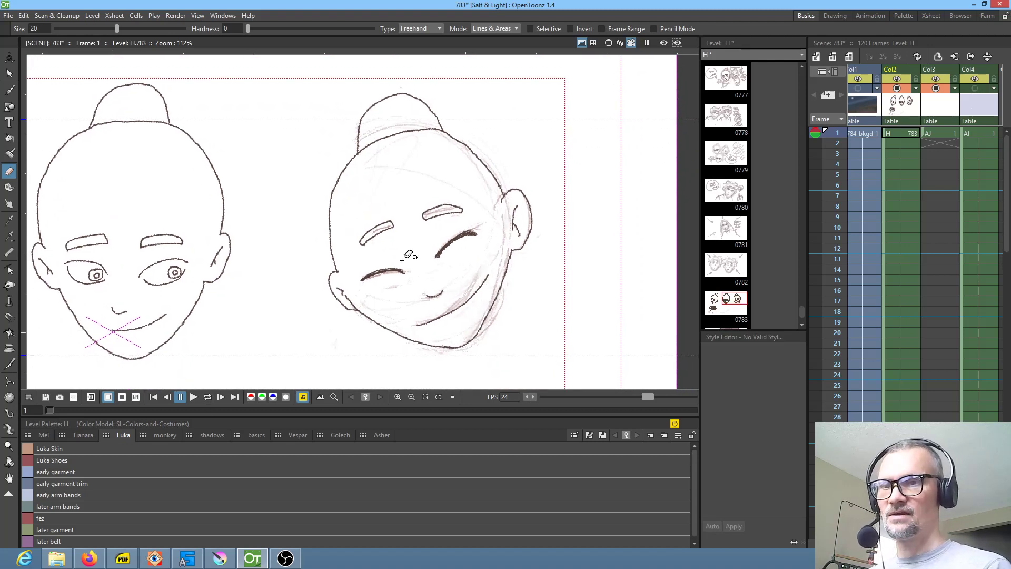
pyautogui.scroll(-5, 522, 166)
pyautogui.scroll(2, 519, 169)
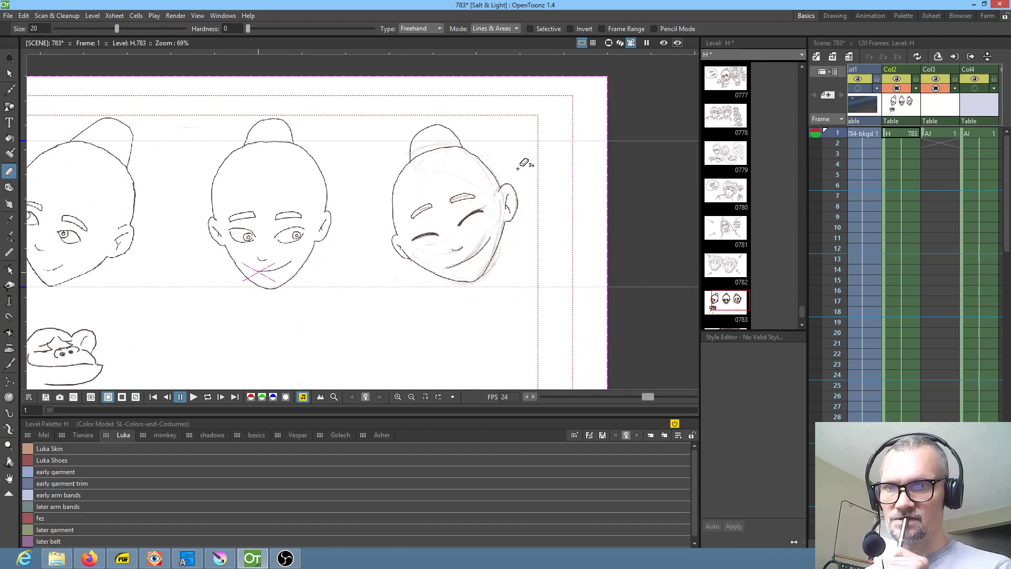
# Step: Try to repaint the third head in the Mel sketch style with a freehand Fill in Lines & Areas mode, and undo it
pyautogui.click(44, 434)
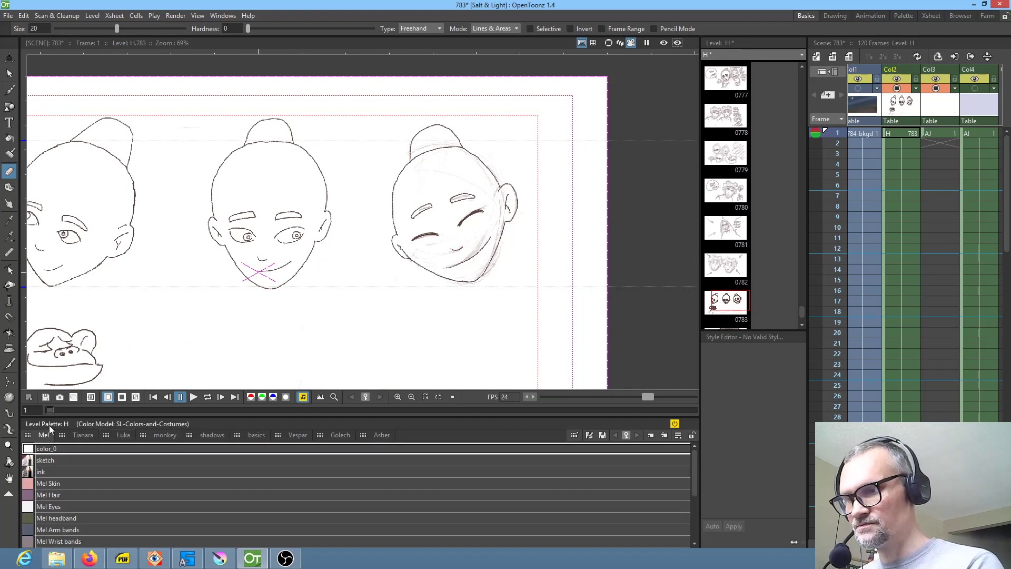
pyautogui.click(46, 460)
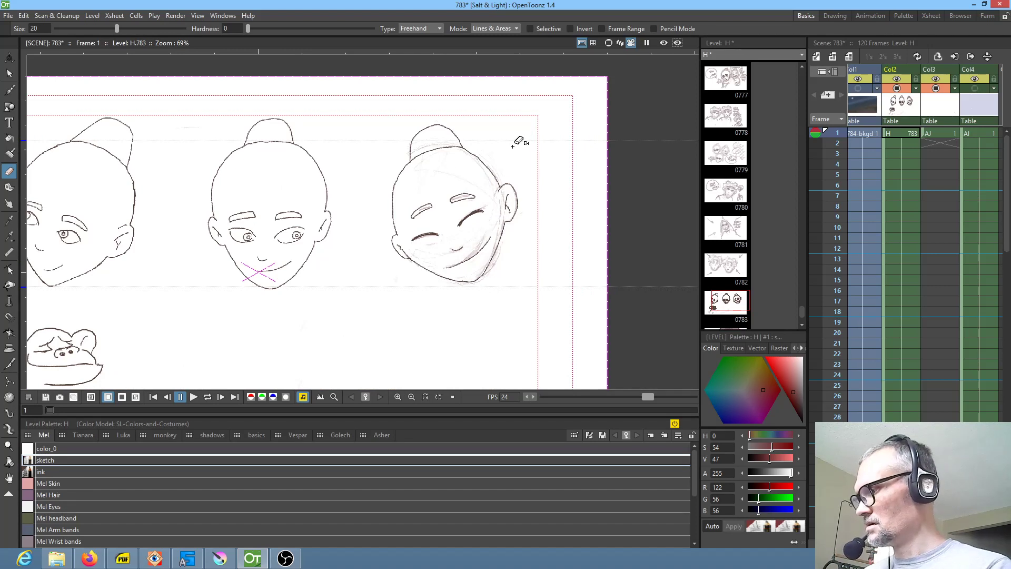
pyautogui.press('f')
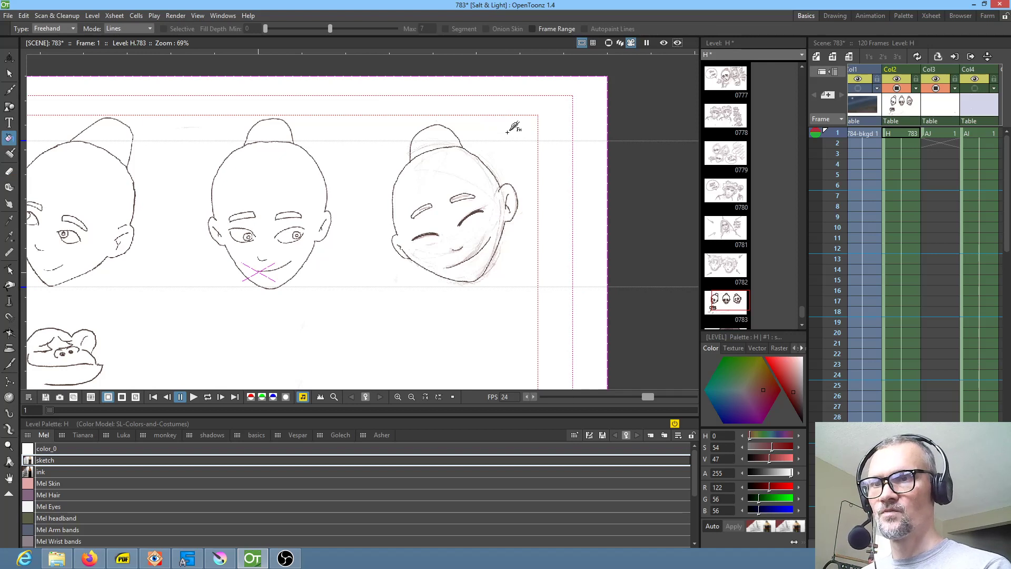
pyautogui.click(129, 28)
pyautogui.click(127, 54)
pyautogui.moveTo(515, 119)
pyautogui.mouseDown()
pyautogui.moveTo(413, 308)
pyautogui.moveTo(529, 148)
pyautogui.mouseUp()
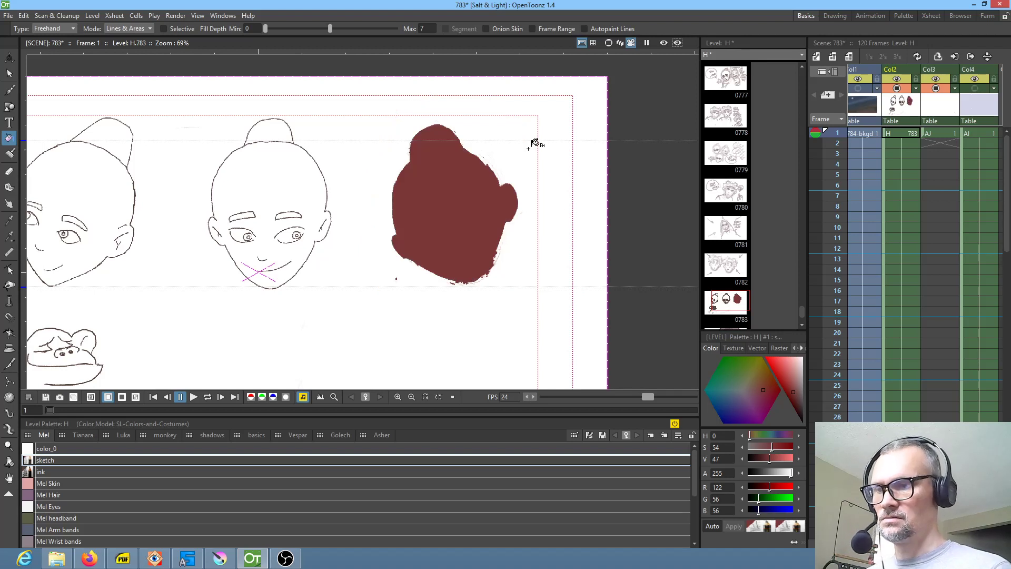
pyautogui.hotkey('ctrl', 'z')
# Step: Repaint all of the third head's lines in the sketch style with a freehand Fill in Lines mode
pyautogui.click(142, 29)
pyautogui.click(140, 42)
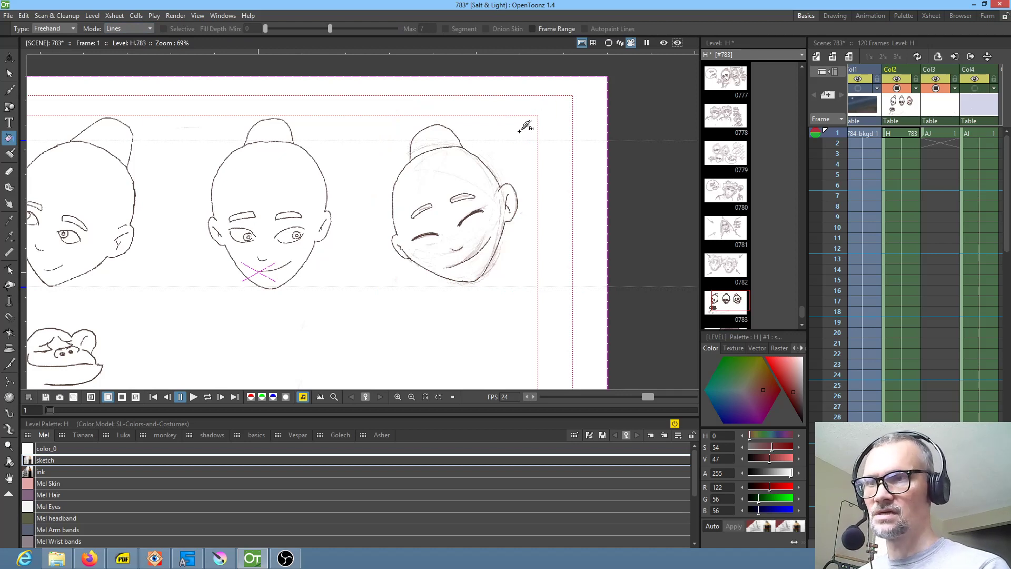
pyautogui.moveTo(525, 123)
pyautogui.mouseDown()
pyautogui.moveTo(514, 106)
pyautogui.moveTo(368, 253)
pyautogui.moveTo(548, 191)
pyautogui.moveTo(544, 128)
pyautogui.mouseUp()
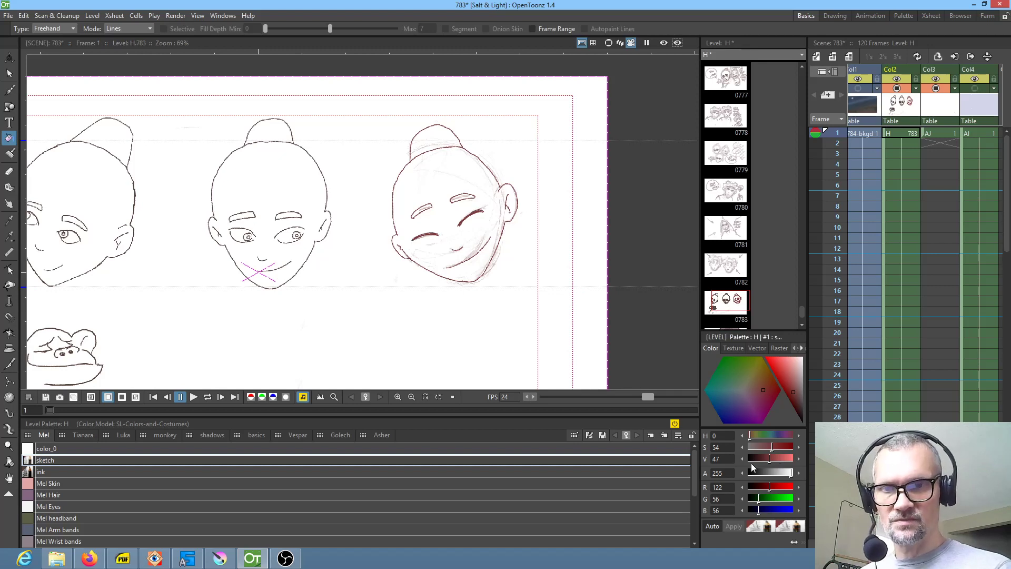
# Step: Lighten the sketch style by setting its V to 50 and its alpha to 78
pyautogui.moveTo(770, 457)
pyautogui.mouseDown()
pyautogui.moveTo(802, 456)
pyautogui.moveTo(763, 459)
pyautogui.moveTo(797, 459)
pyautogui.moveTo(772, 458)
pyautogui.mouseUp()
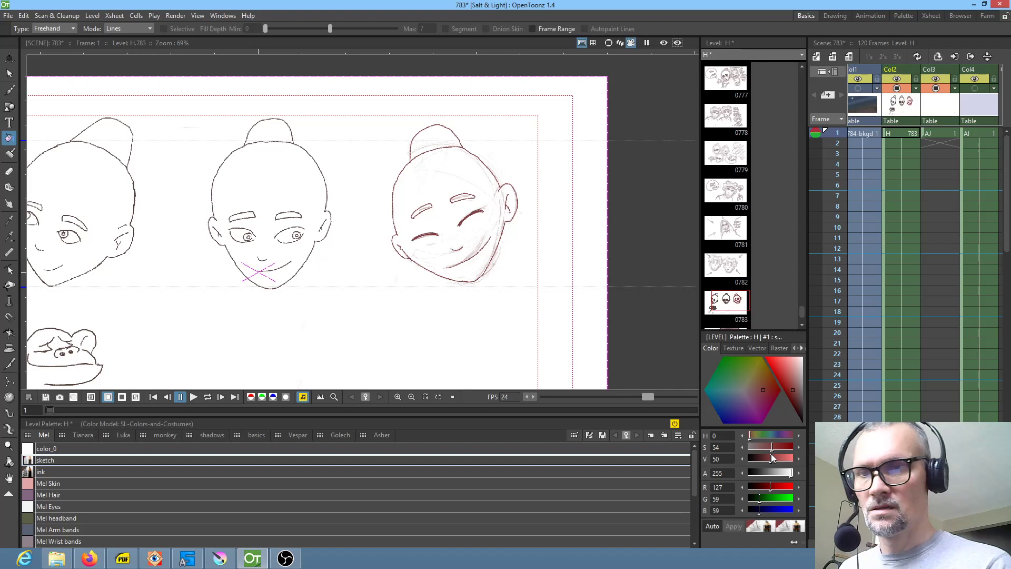
pyautogui.moveTo(772, 457)
pyautogui.mouseDown()
pyautogui.moveTo(757, 463)
pyautogui.moveTo(772, 463)
pyautogui.mouseUp()
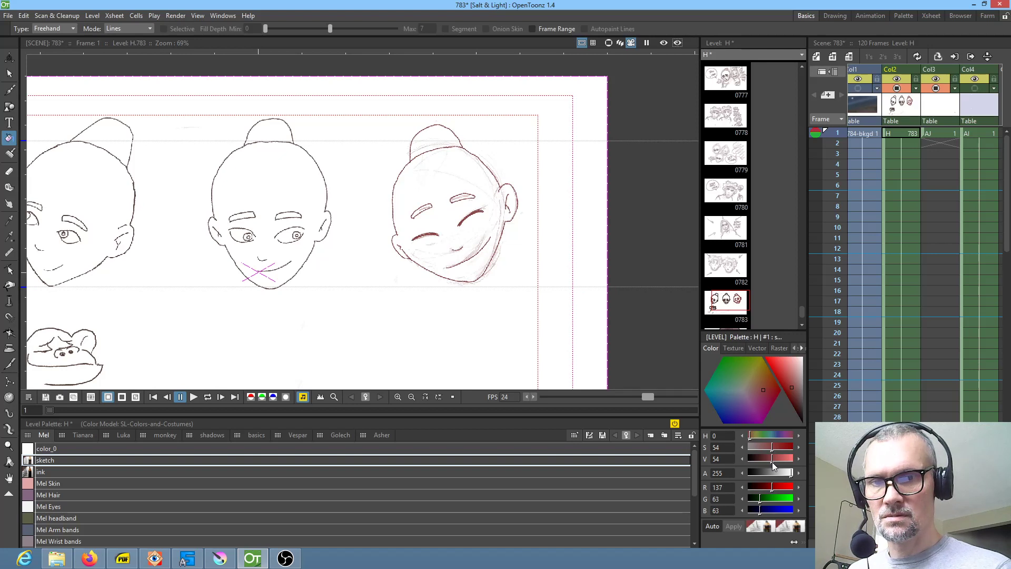
pyautogui.click(726, 459)
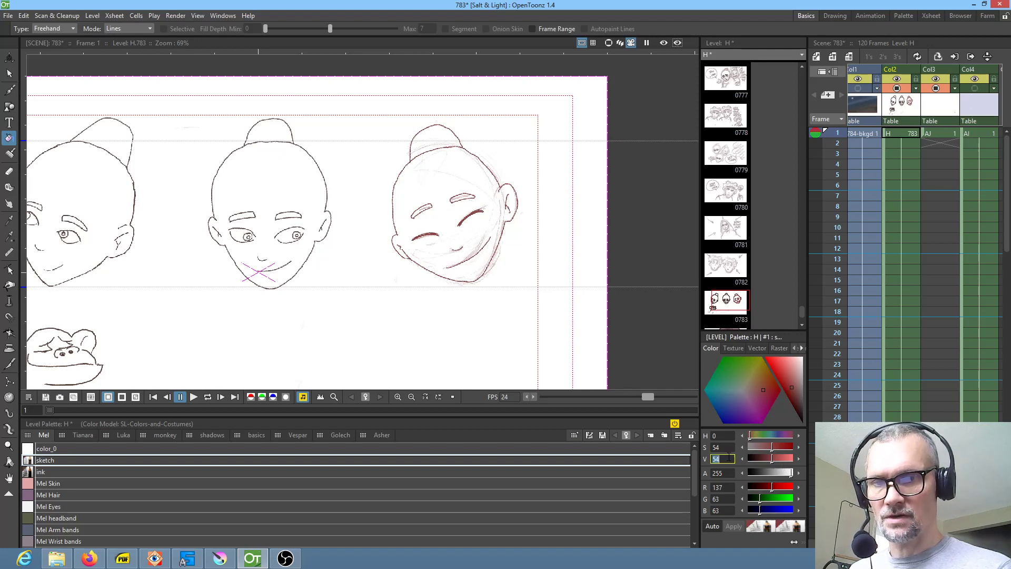
pyautogui.write('50')
pyautogui.moveTo(790, 476)
pyautogui.mouseDown()
pyautogui.moveTo(748, 477)
pyautogui.moveTo(788, 477)
pyautogui.moveTo(749, 476)
pyautogui.moveTo(762, 476)
pyautogui.mouseUp()
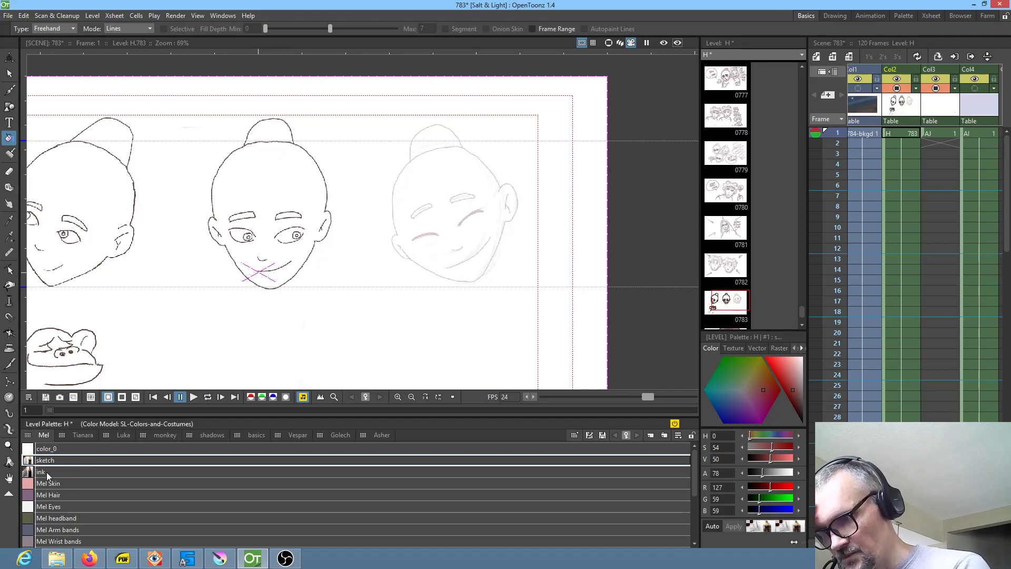
# Step: Trace the third head's eyebrows, closed eyes, skull outline and outer ears with the Brush in the ink style
pyautogui.click(46, 472)
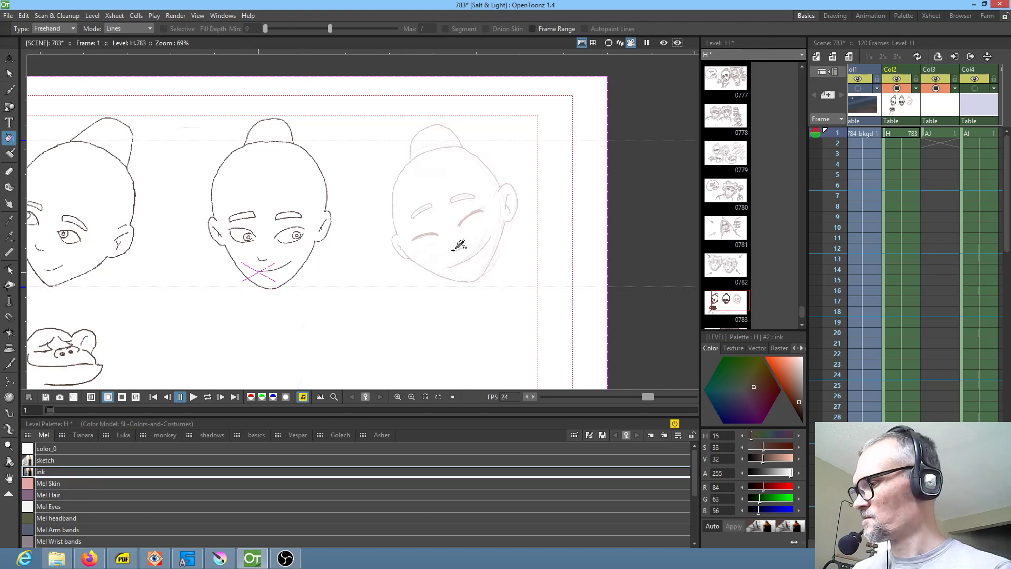
pyautogui.hotkey('shift', 'space')
pyautogui.moveTo(475, 243); pyautogui.dragTo(452, 209)
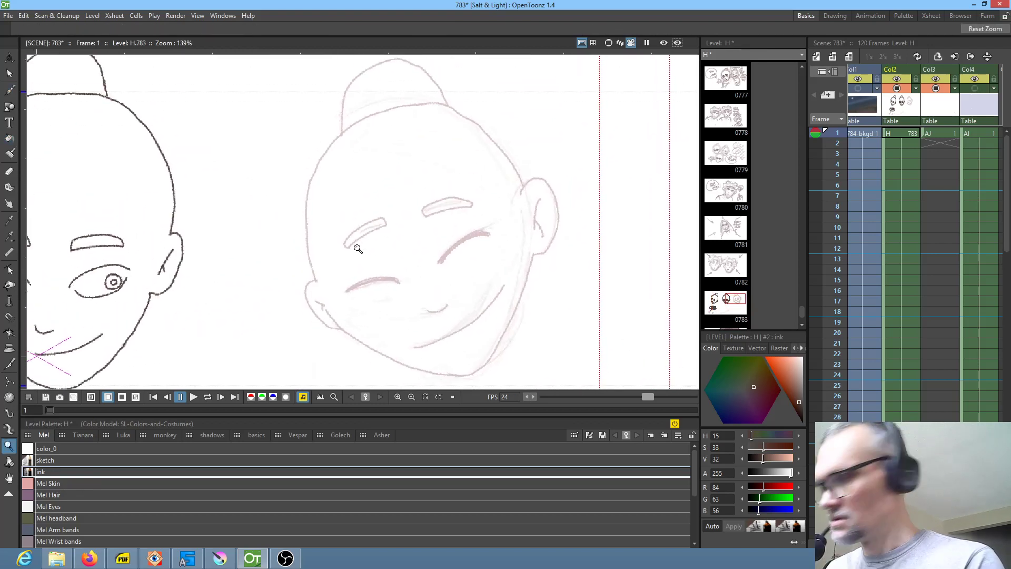
pyautogui.press('b')
pyautogui.moveTo(347, 249); pyautogui.dragTo(390, 224)
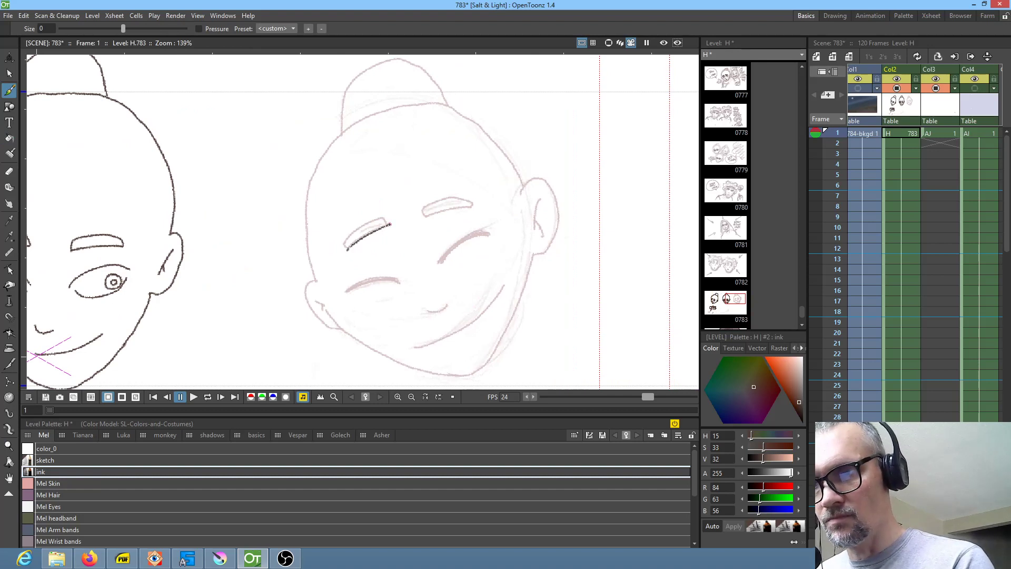
pyautogui.moveTo(429, 216); pyautogui.dragTo(472, 209)
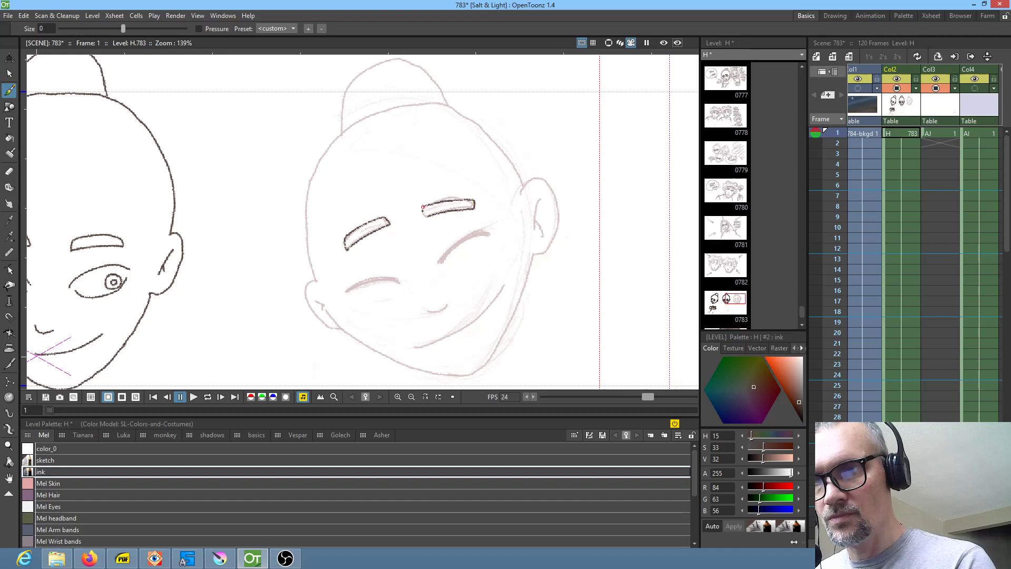
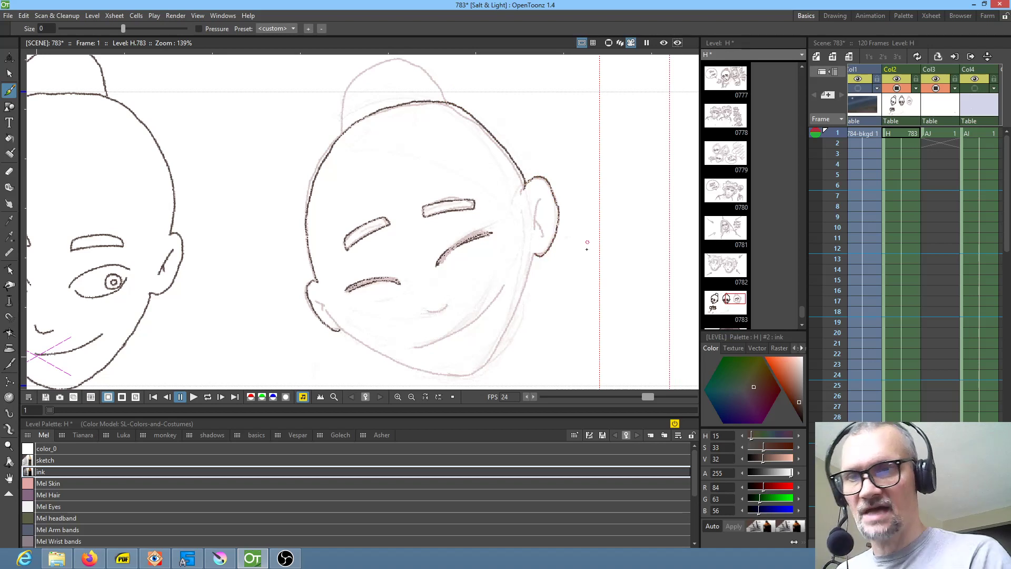
# Step: Ink the third head's jaw, smile, nose, inner ear lines and hair bun over the faint sketch
pyautogui.moveTo(522, 316); pyautogui.dragTo(481, 266)
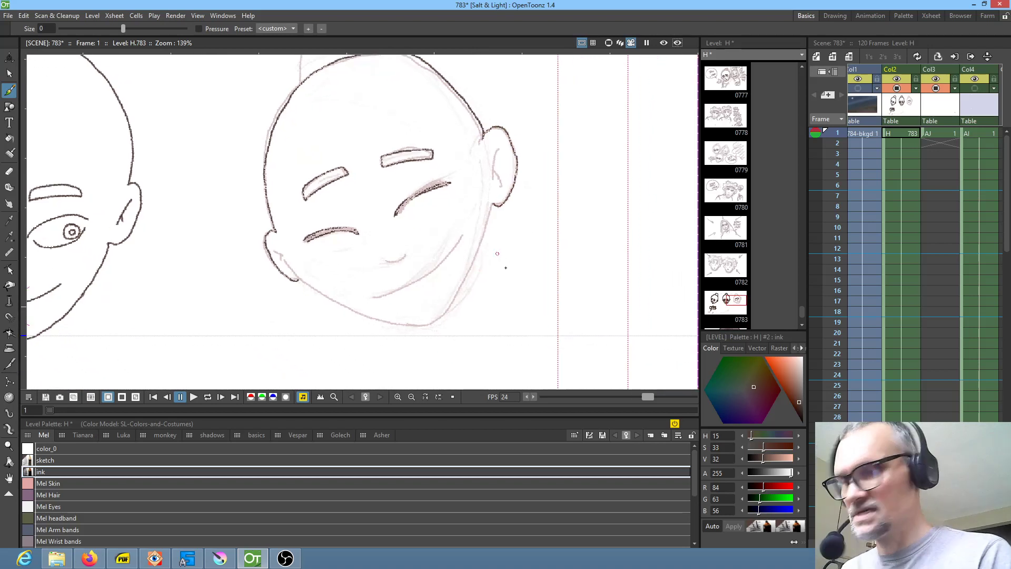
pyautogui.press('h')
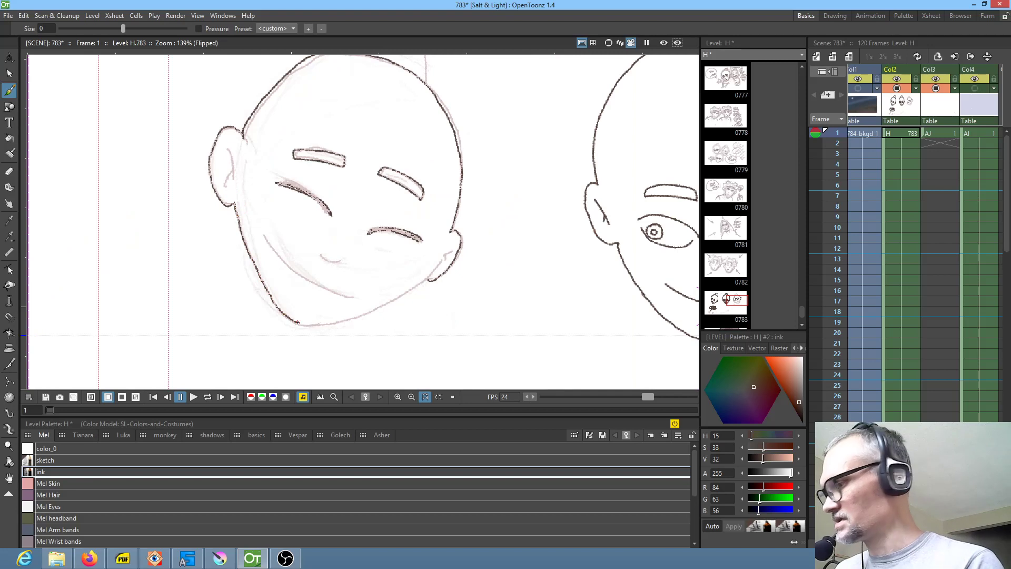
pyautogui.press('h')
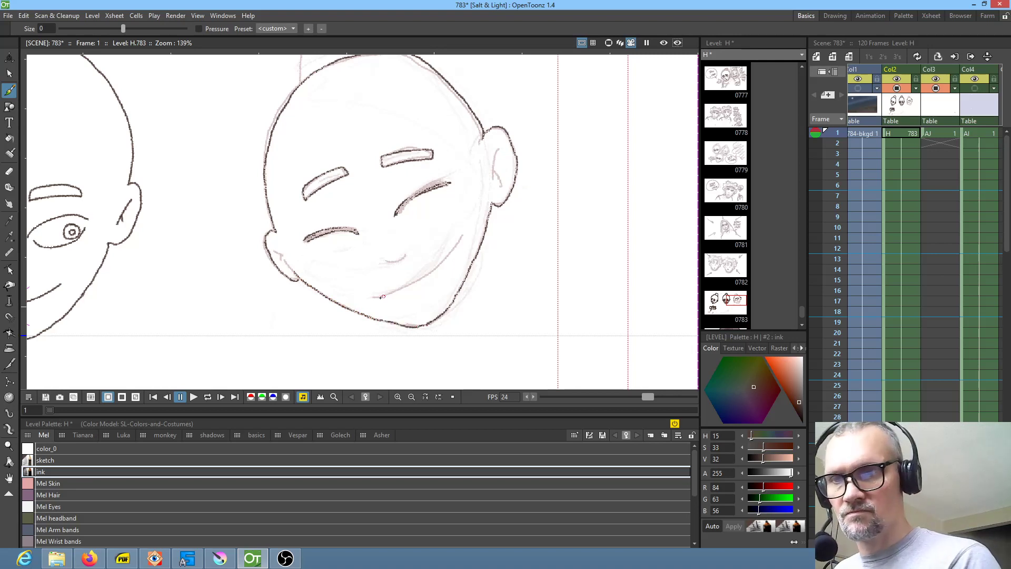
pyautogui.moveTo(388, 294); pyautogui.dragTo(465, 237)
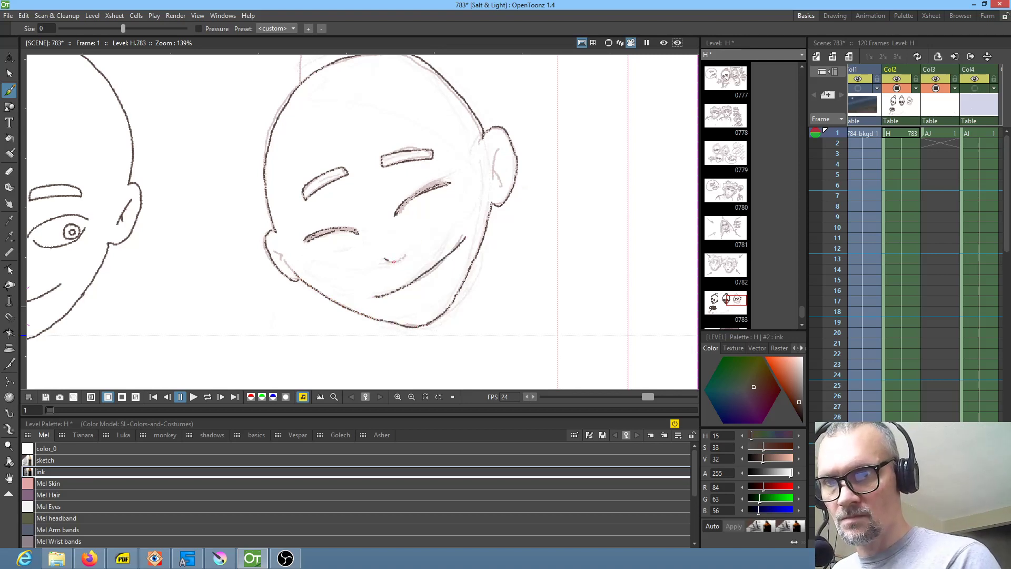
pyautogui.moveTo(495, 167); pyautogui.dragTo(504, 180)
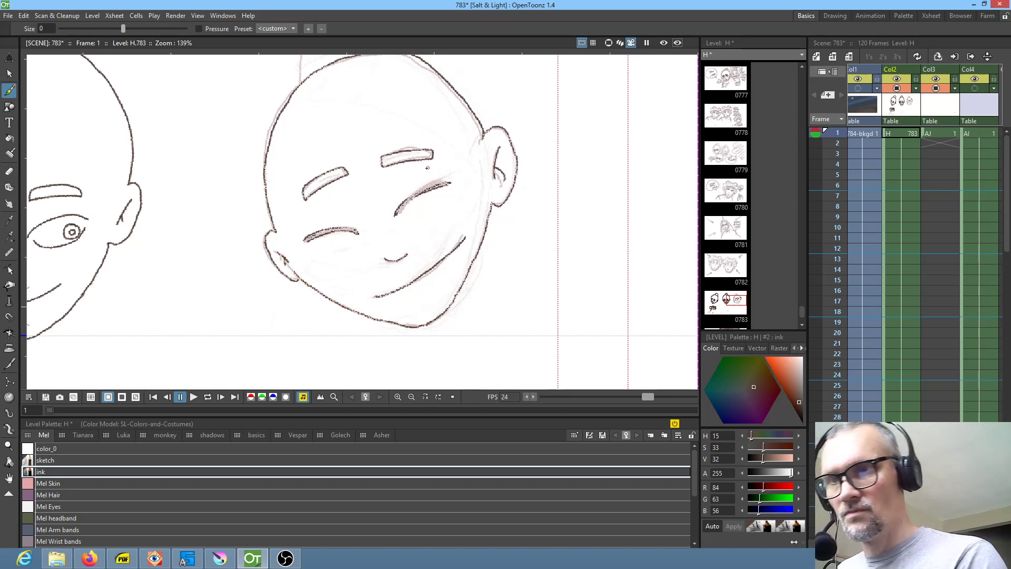
pyautogui.moveTo(427, 168); pyautogui.dragTo(398, 319)
pyautogui.moveTo(271, 224)
pyautogui.mouseDown()
pyautogui.moveTo(279, 181)
pyautogui.moveTo(301, 164)
pyautogui.moveTo(329, 159)
pyautogui.moveTo(366, 202)
pyautogui.mouseUp()
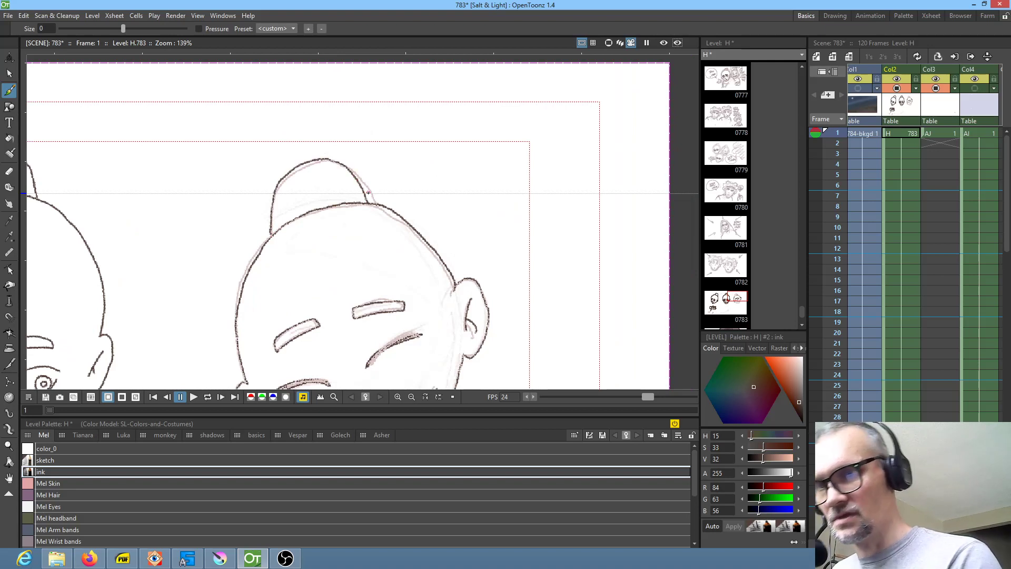
# Step: Selectively erase the sketch-style lines across the whole third head, and make ink the current style
pyautogui.scroll(-1, 523, 290)
pyautogui.scroll(-2, 539, 244)
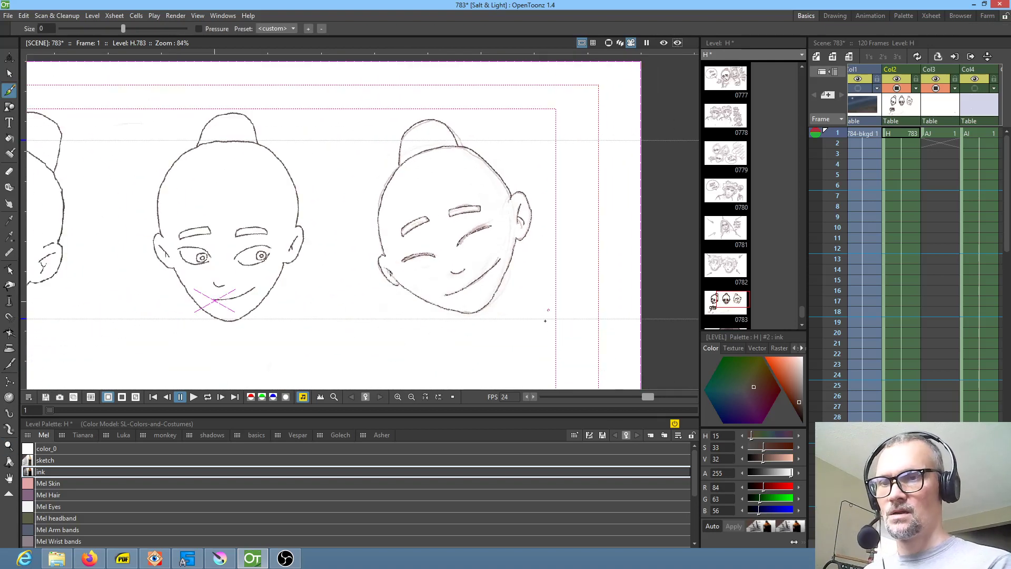
pyautogui.click(61, 460)
pyautogui.press('a')
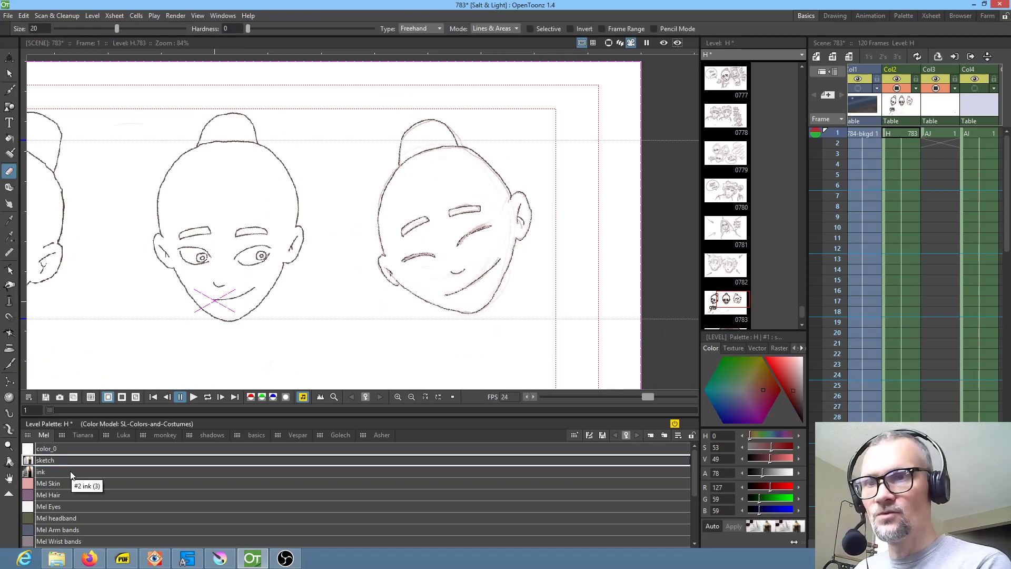
pyautogui.click(530, 29)
pyautogui.moveTo(563, 135)
pyautogui.mouseDown()
pyautogui.moveTo(453, 76)
pyautogui.moveTo(587, 226)
pyautogui.moveTo(569, 158)
pyautogui.mouseUp()
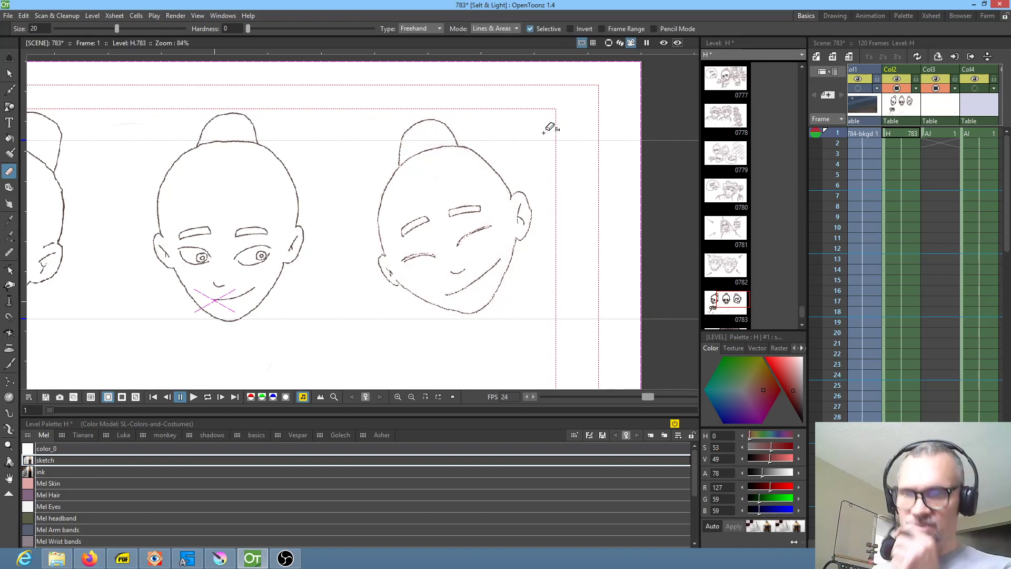
pyautogui.click(51, 470)
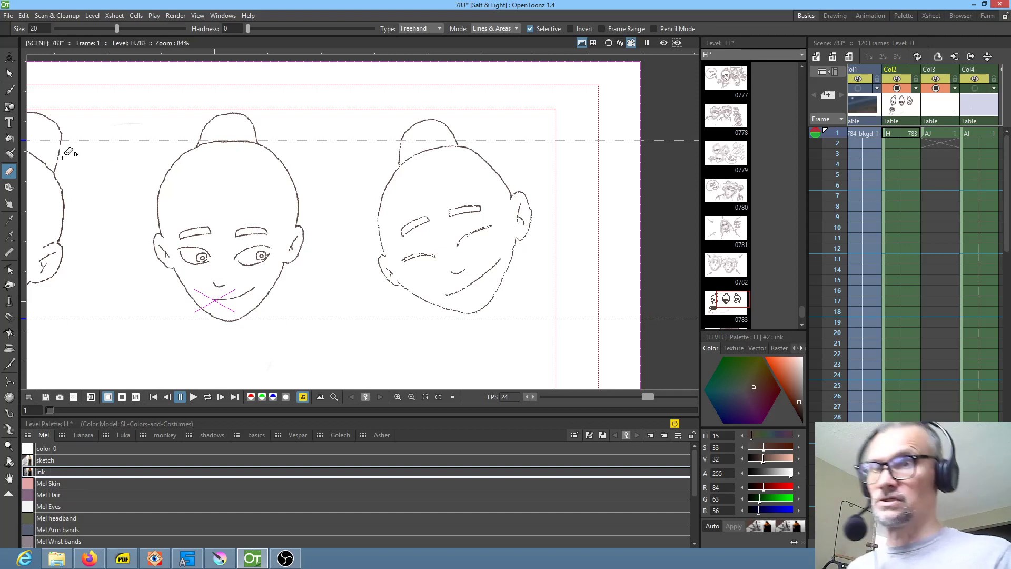
# Step: Retrace the third head's skull outline and both outer ears with the Brush in the ink style to thicken the lines
pyautogui.moveTo(431, 161)
pyautogui.mouseDown()
pyautogui.moveTo(427, 203)
pyautogui.moveTo(488, 161)
pyautogui.mouseUp()
pyautogui.hotkey('shift', 'space')
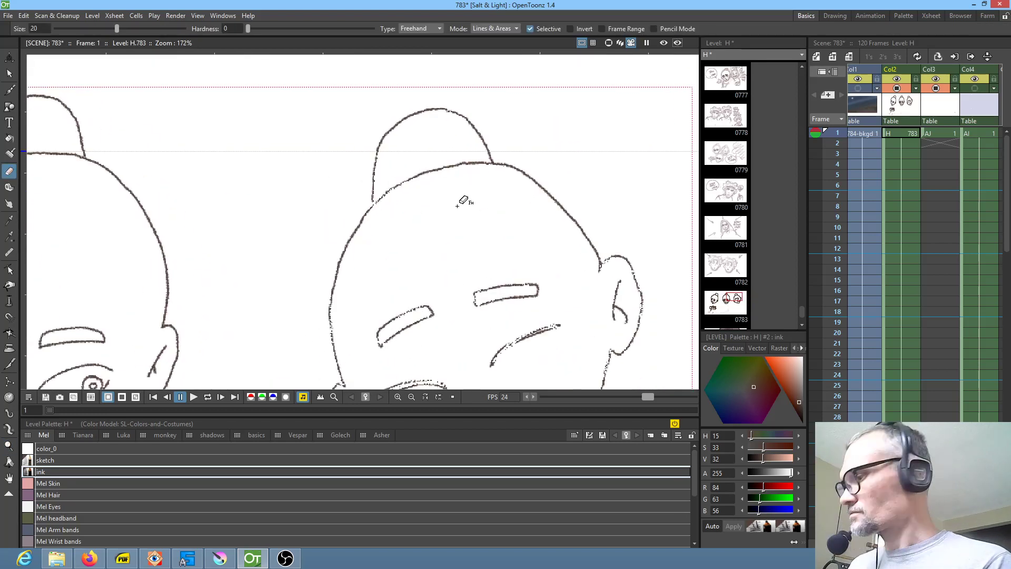
pyautogui.press('b')
pyautogui.moveTo(534, 247); pyautogui.dragTo(511, 194)
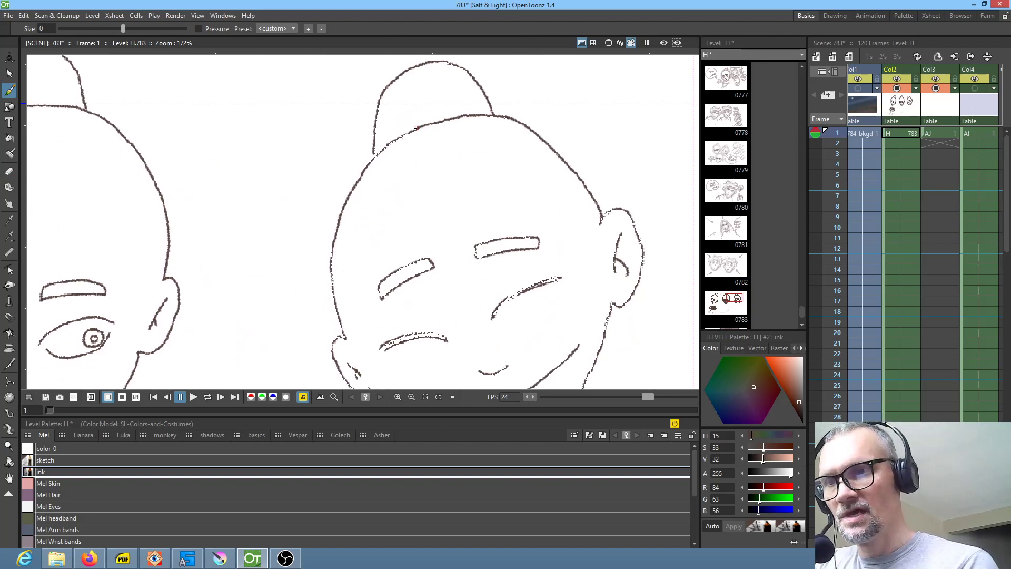
pyautogui.moveTo(365, 171)
pyautogui.mouseDown()
pyautogui.moveTo(332, 256)
pyautogui.moveTo(347, 341)
pyautogui.moveTo(338, 217)
pyautogui.moveTo(333, 238)
pyautogui.moveTo(367, 282)
pyautogui.mouseUp()
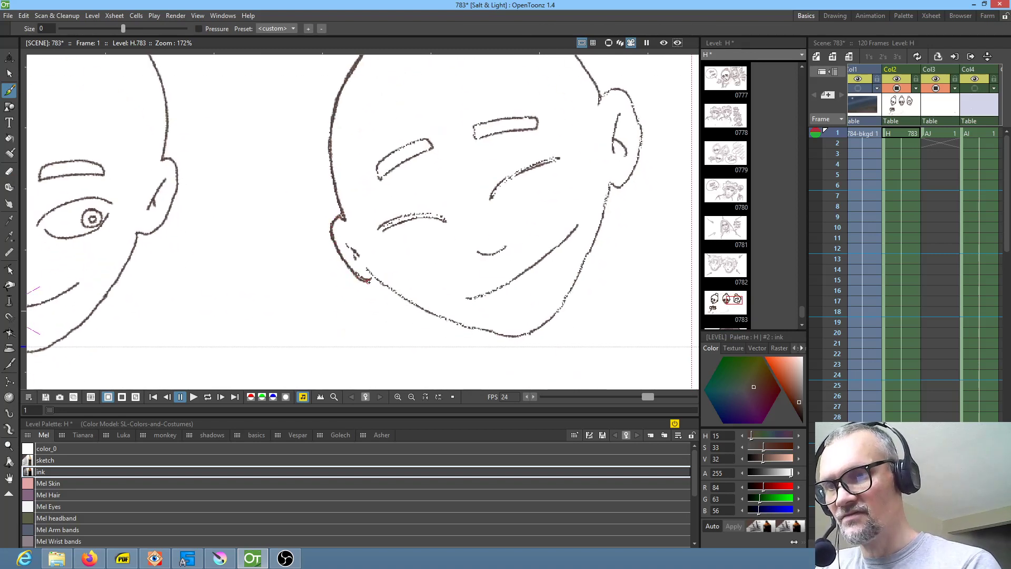
pyautogui.moveTo(540, 266); pyautogui.dragTo(471, 313)
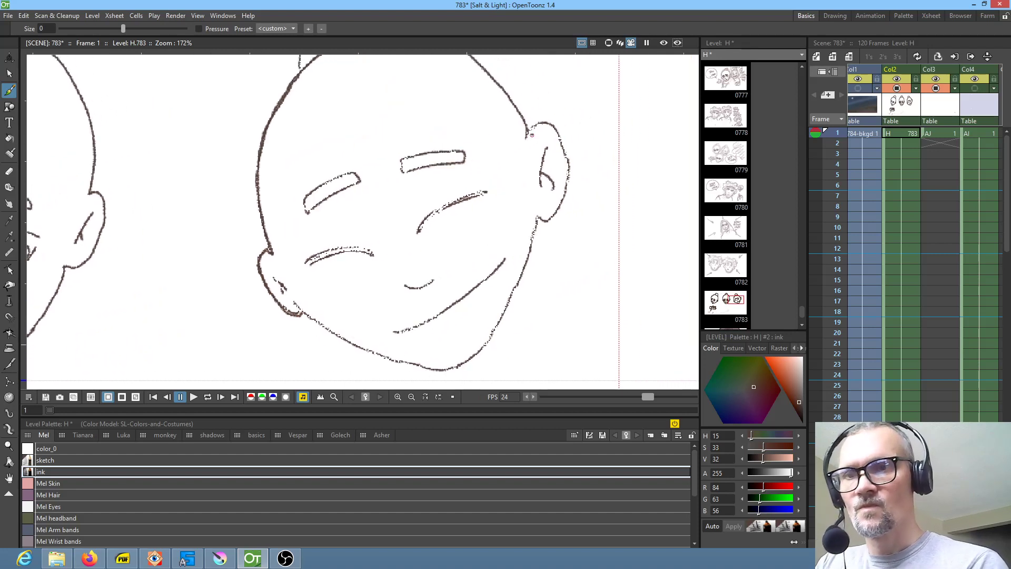
pyautogui.moveTo(567, 156)
pyautogui.mouseDown()
pyautogui.moveTo(552, 218)
pyautogui.moveTo(530, 219)
pyautogui.mouseUp()
# Step: Thicken the third head's smile, nose and closed eyes, and erase the inner tip of the lower closed eye
pyautogui.moveTo(381, 346); pyautogui.dragTo(488, 275)
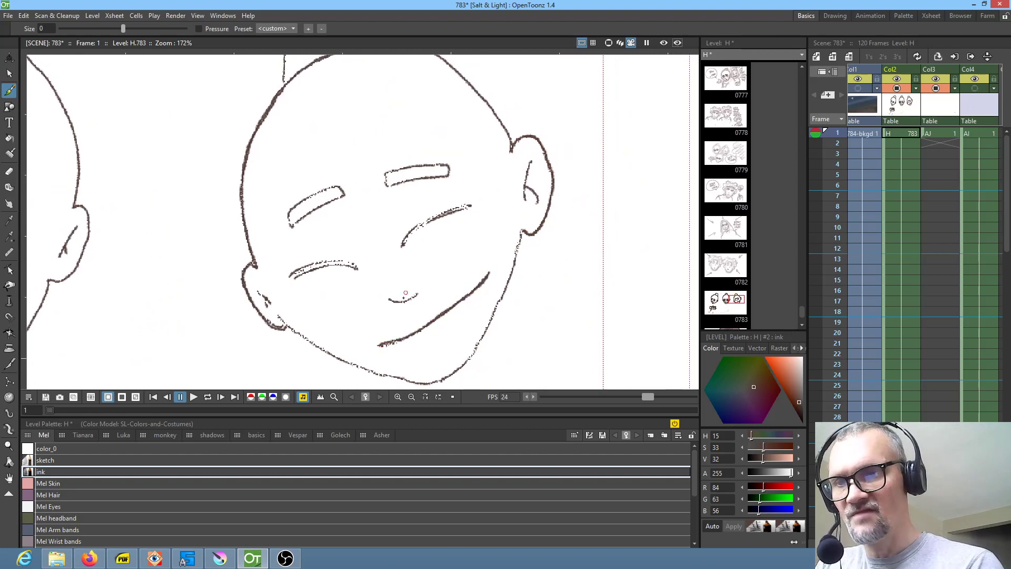
pyautogui.moveTo(390, 299); pyautogui.dragTo(413, 297)
pyautogui.moveTo(403, 243)
pyautogui.mouseDown()
pyautogui.moveTo(421, 224)
pyautogui.moveTo(469, 207)
pyautogui.moveTo(415, 230)
pyautogui.mouseUp()
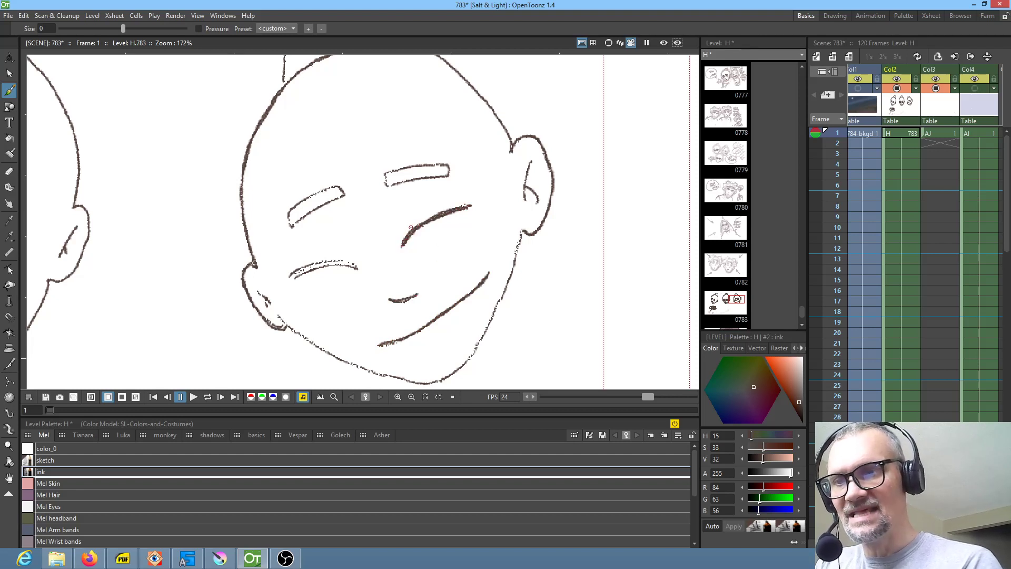
pyautogui.moveTo(349, 264)
pyautogui.mouseDown()
pyautogui.moveTo(307, 268)
pyautogui.moveTo(355, 267)
pyautogui.moveTo(327, 260)
pyautogui.moveTo(295, 273)
pyautogui.moveTo(361, 265)
pyautogui.mouseUp()
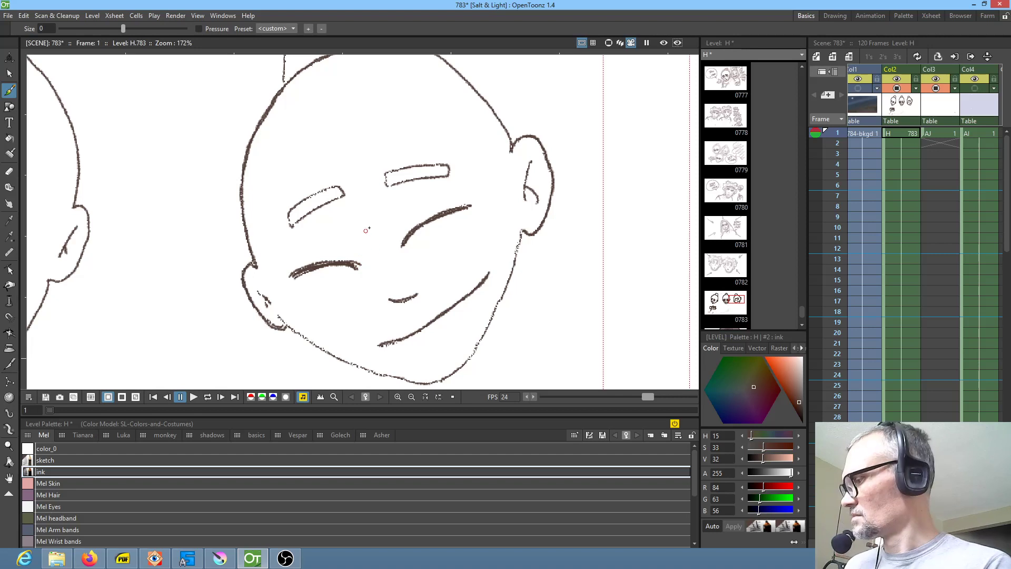
pyautogui.press('e')
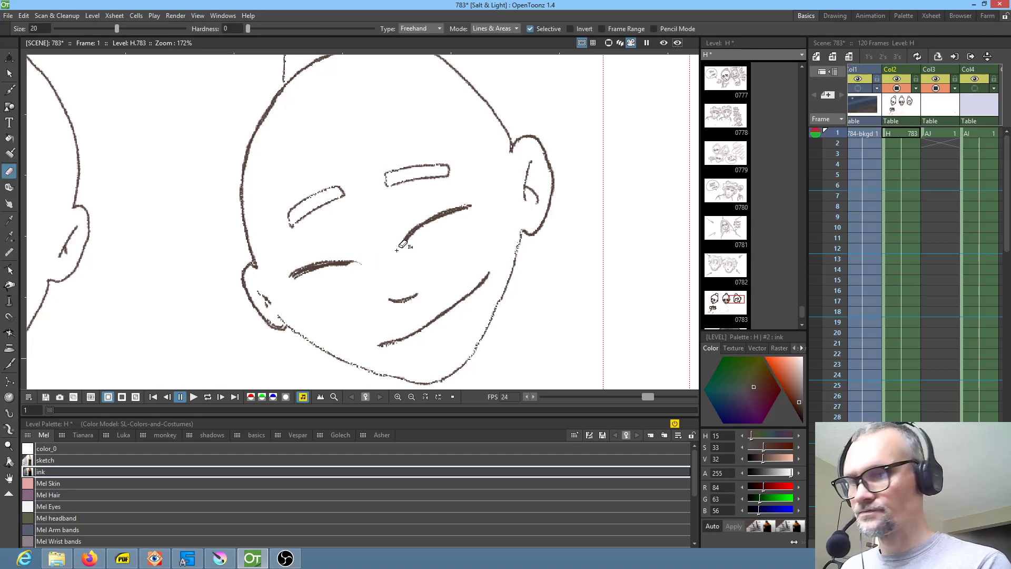
pyautogui.moveTo(364, 261); pyautogui.dragTo(362, 267)
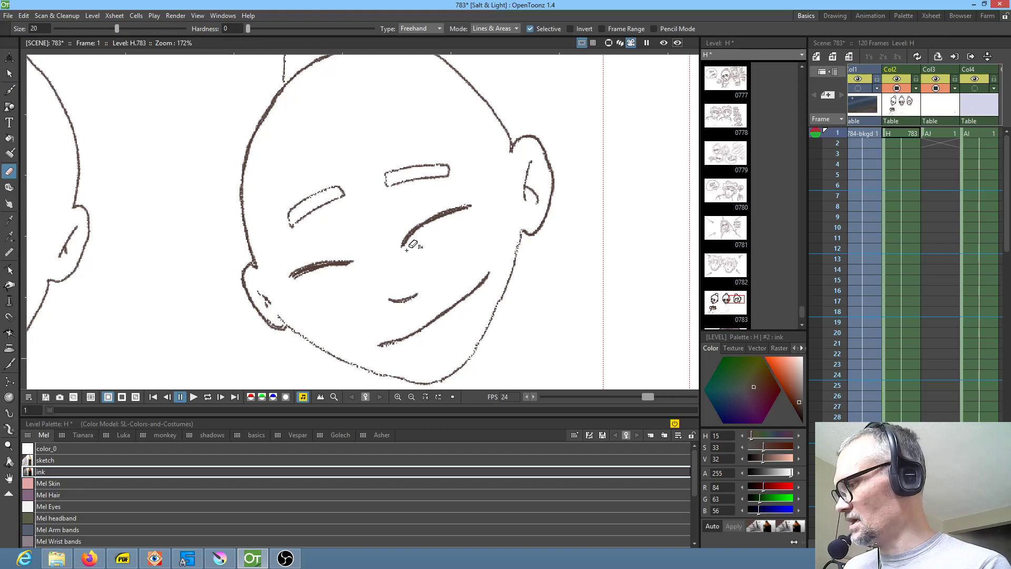
# Step: Re-ink the third head's two eyebrow outlines and the outline of its hair bun with the Brush
pyautogui.press('b')
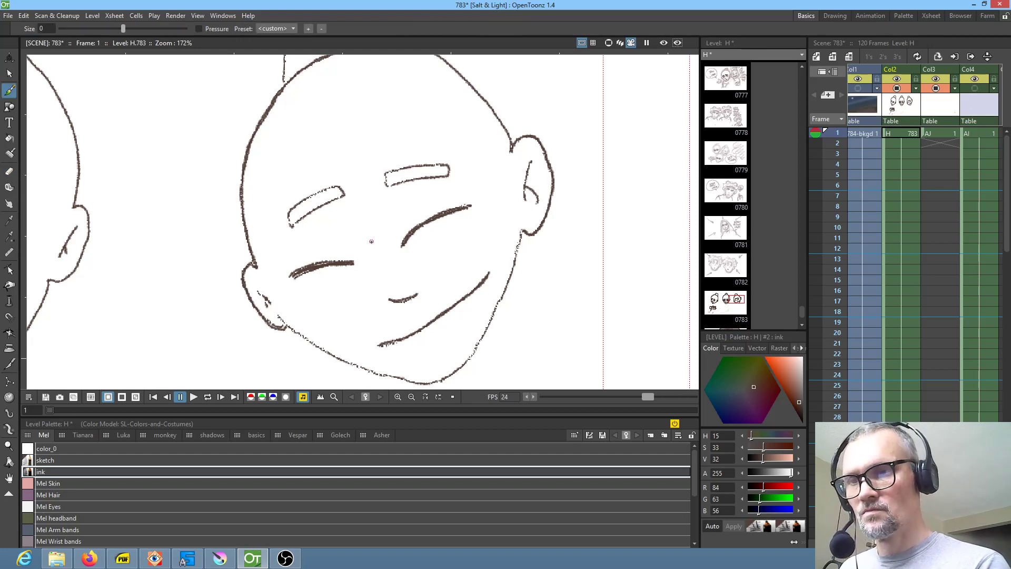
pyautogui.moveTo(290, 226)
pyautogui.mouseDown()
pyautogui.moveTo(342, 192)
pyautogui.moveTo(293, 207)
pyautogui.mouseUp()
pyautogui.moveTo(386, 184)
pyautogui.mouseDown()
pyautogui.moveTo(447, 175)
pyautogui.moveTo(408, 168)
pyautogui.mouseUp()
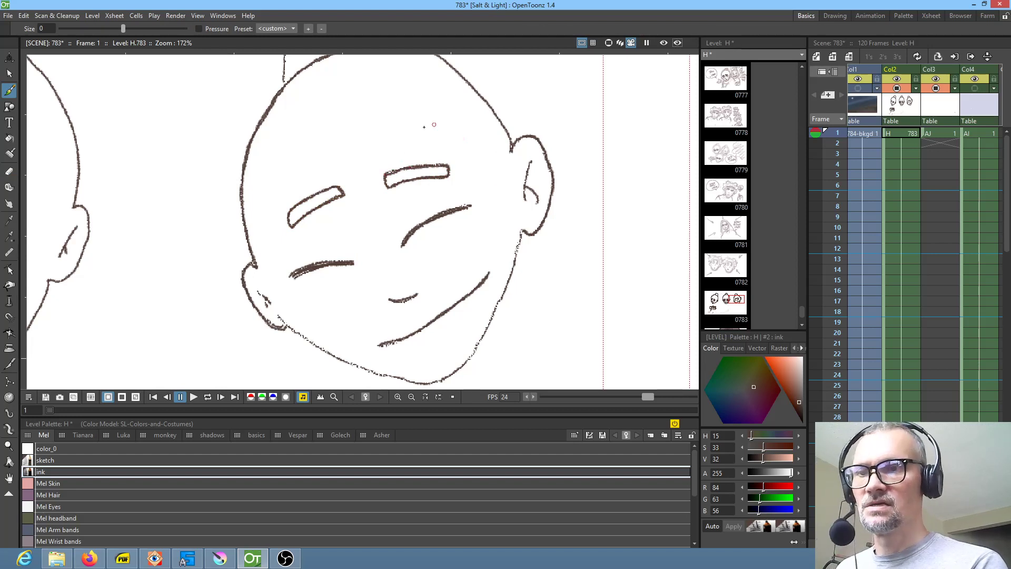
pyautogui.press('a')
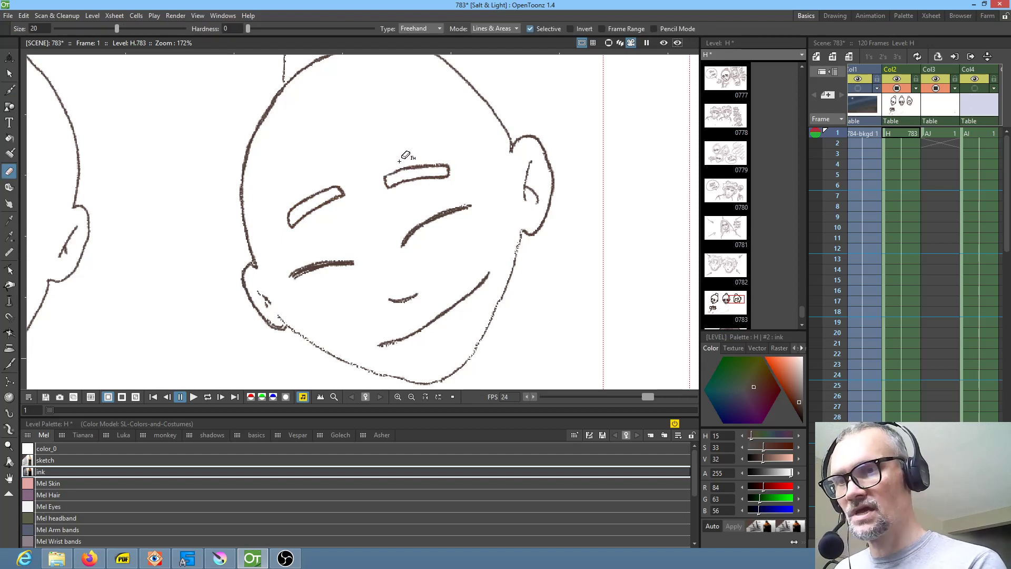
pyautogui.click(55, 464)
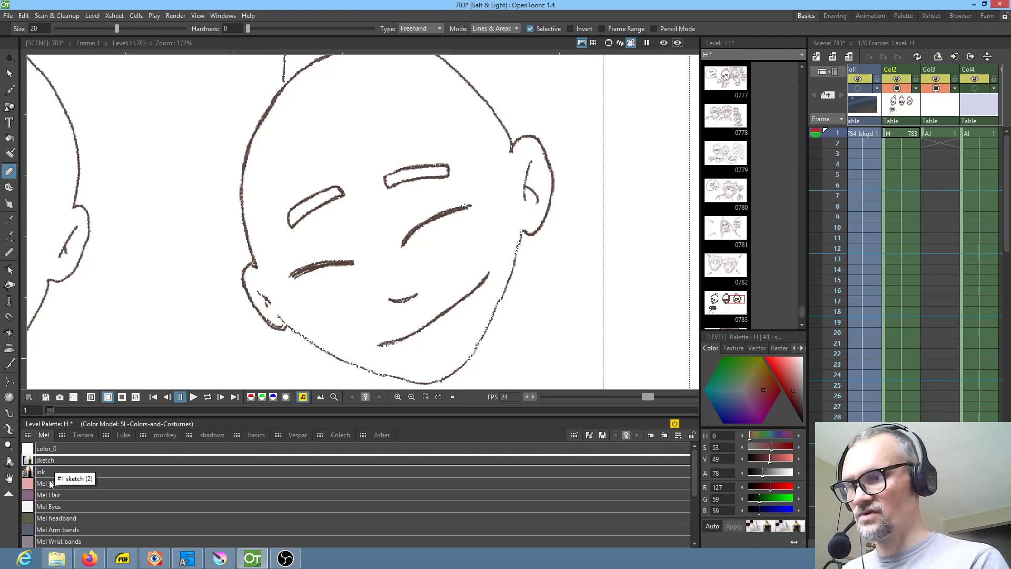
pyautogui.click(51, 471)
pyautogui.scroll(5, 474, 200)
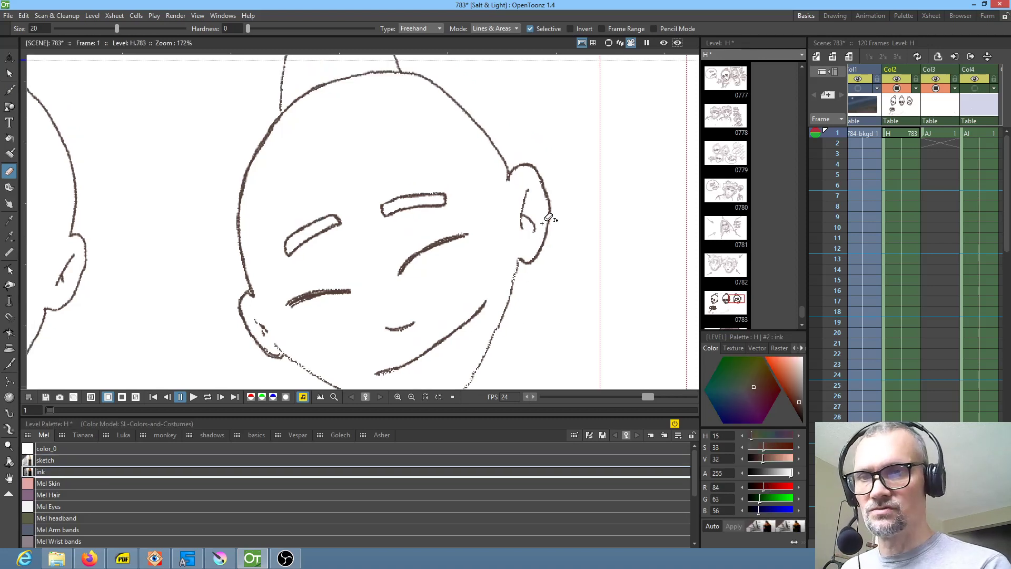
pyautogui.press('b')
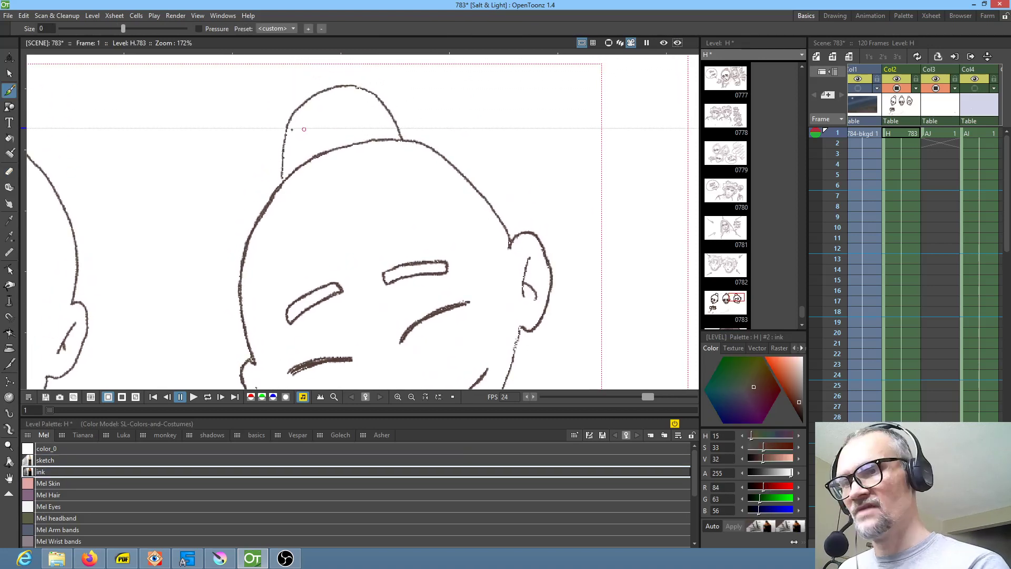
pyautogui.moveTo(291, 118); pyautogui.dragTo(282, 182)
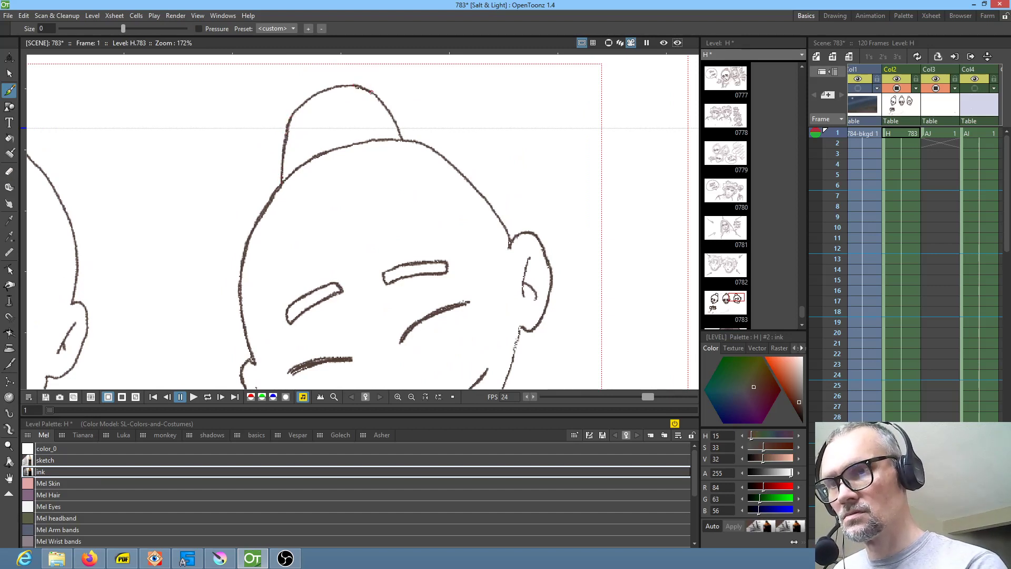
pyautogui.moveTo(381, 101); pyautogui.dragTo(396, 123)
# Step: Erase the third head's jaw line below the larger ear and redraw it with one ink stroke from chin to ear
pyautogui.moveTo(575, 309)
pyautogui.mouseDown()
pyautogui.moveTo(577, 153)
pyautogui.moveTo(578, 174)
pyautogui.mouseUp()
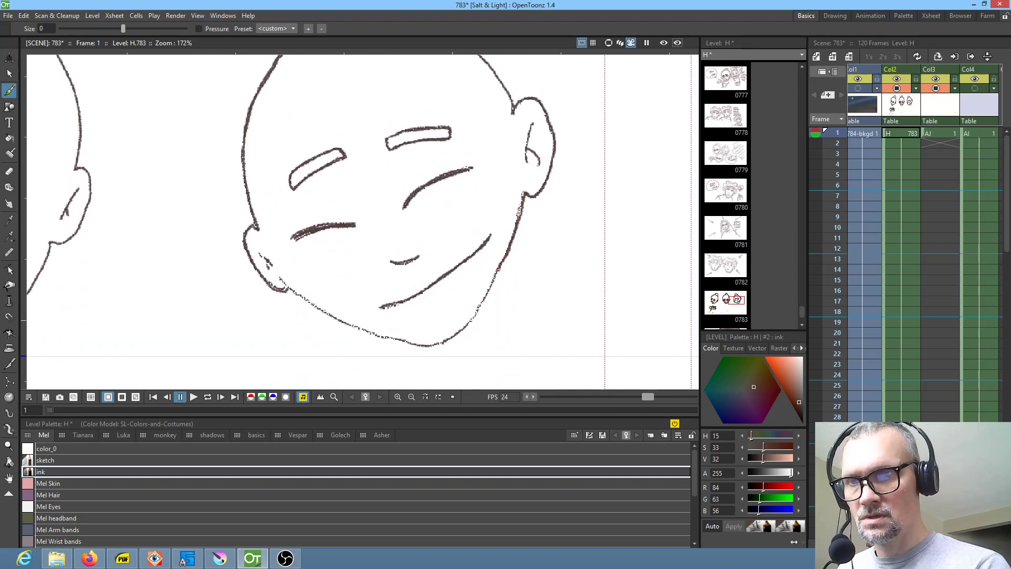
pyautogui.press('e')
pyautogui.moveTo(538, 182)
pyautogui.mouseDown()
pyautogui.moveTo(491, 274)
pyautogui.moveTo(522, 266)
pyautogui.moveTo(493, 273)
pyautogui.moveTo(454, 341)
pyautogui.mouseUp()
pyautogui.press('b')
pyautogui.moveTo(491, 276)
pyautogui.mouseDown()
pyautogui.moveTo(487, 315)
pyautogui.moveTo(501, 277)
pyautogui.mouseUp()
pyautogui.press('e')
pyautogui.press('b')
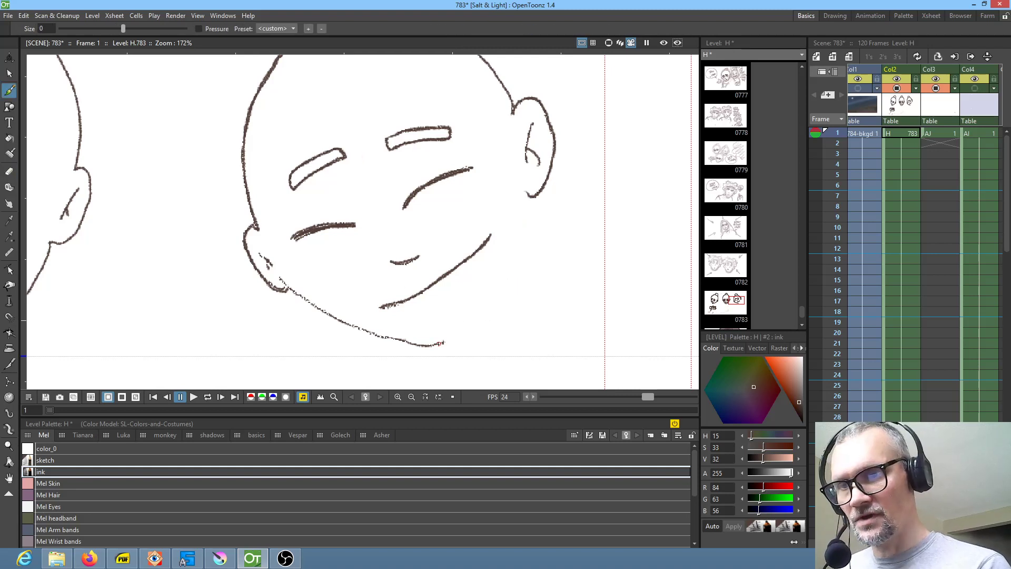
pyautogui.moveTo(444, 342)
pyautogui.mouseDown()
pyautogui.moveTo(499, 291)
pyautogui.moveTo(528, 199)
pyautogui.mouseUp()
pyautogui.moveTo(550, 260); pyautogui.dragTo(517, 260)
# Step: Check the third head in mirrored view, and erase and redraw the outer contour of its smaller, lower ear
pyautogui.press('m')
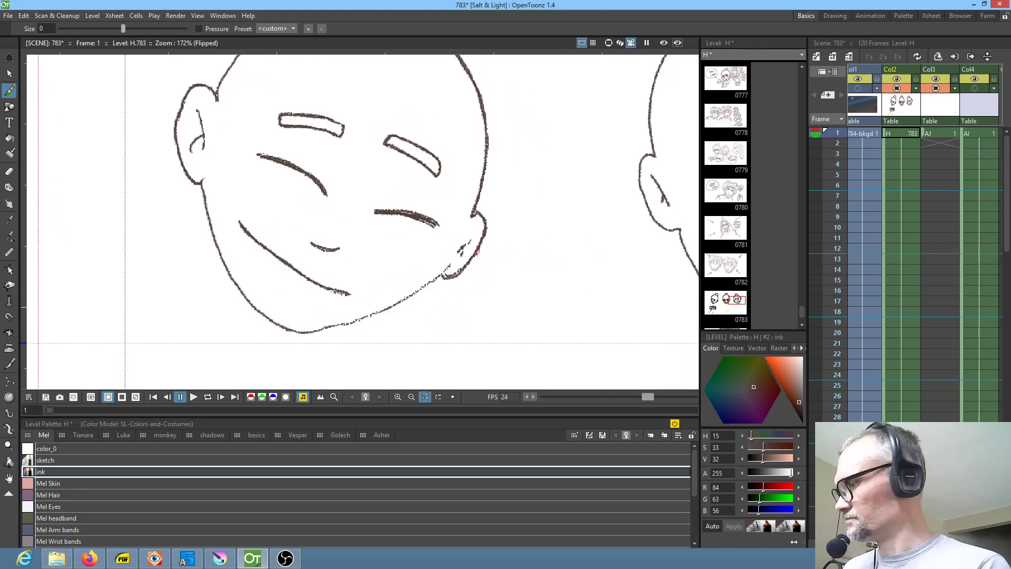
pyautogui.press('m')
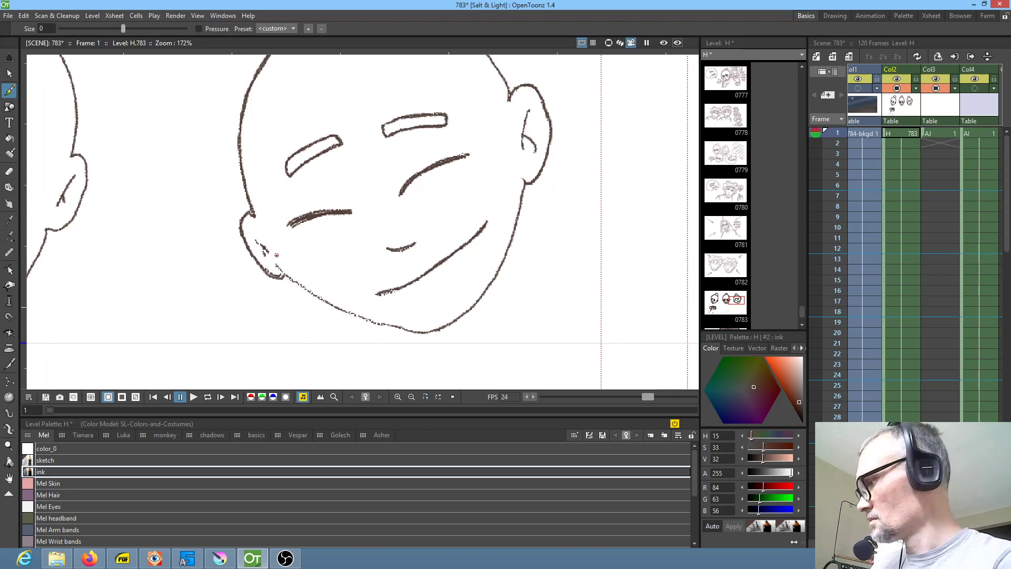
pyautogui.press('a')
pyautogui.moveTo(246, 222)
pyautogui.mouseDown()
pyautogui.moveTo(260, 283)
pyautogui.moveTo(285, 282)
pyautogui.moveTo(286, 265)
pyautogui.moveTo(260, 254)
pyautogui.moveTo(252, 220)
pyautogui.moveTo(241, 218)
pyautogui.moveTo(276, 282)
pyautogui.mouseUp()
pyautogui.press('b')
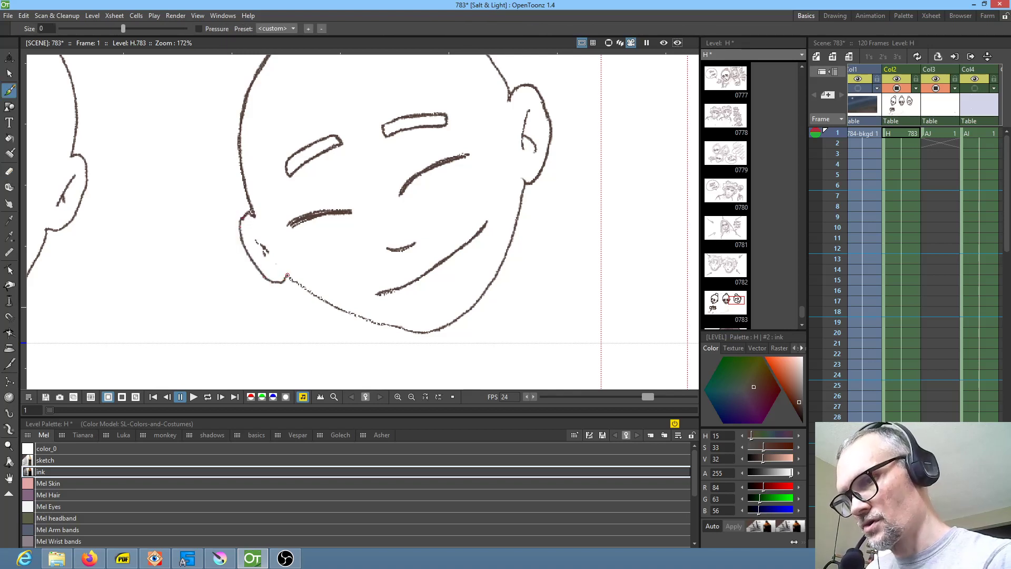
# Step: Erase the third head's rough jaw line from the lower ear to the chin and redraw it in ink, closing the chin
pyautogui.moveTo(542, 323); pyautogui.dragTo(460, 357)
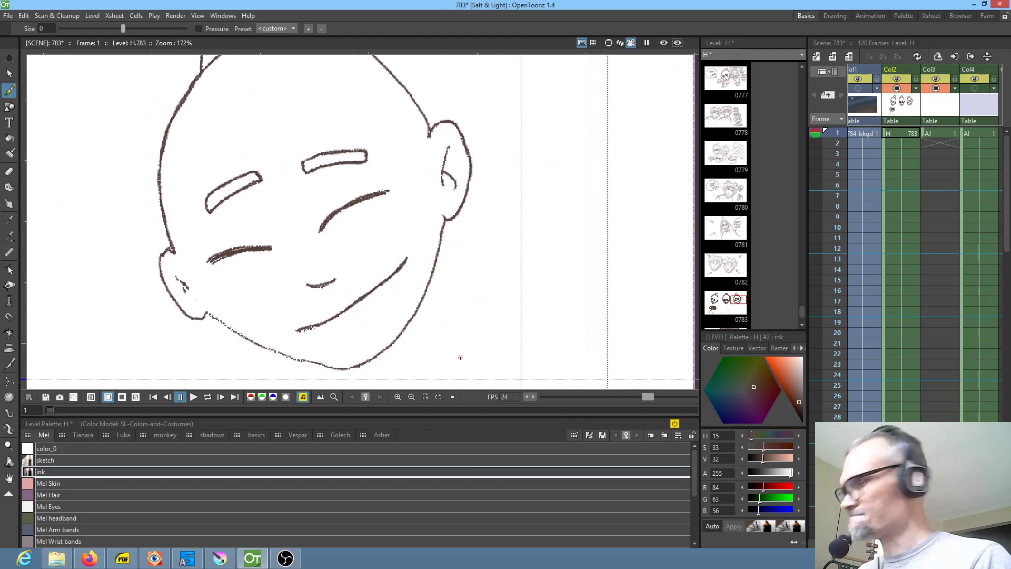
pyautogui.press('e')
pyautogui.moveTo(231, 309)
pyautogui.mouseDown()
pyautogui.moveTo(204, 306)
pyautogui.moveTo(212, 327)
pyautogui.moveTo(287, 371)
pyautogui.moveTo(362, 371)
pyautogui.moveTo(361, 360)
pyautogui.moveTo(316, 343)
pyautogui.mouseUp()
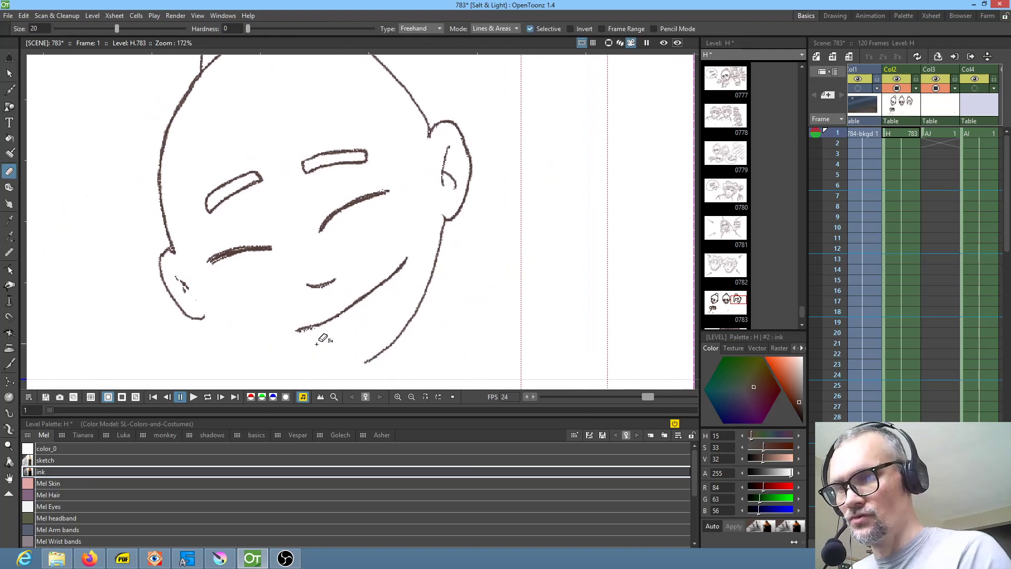
pyautogui.press('b')
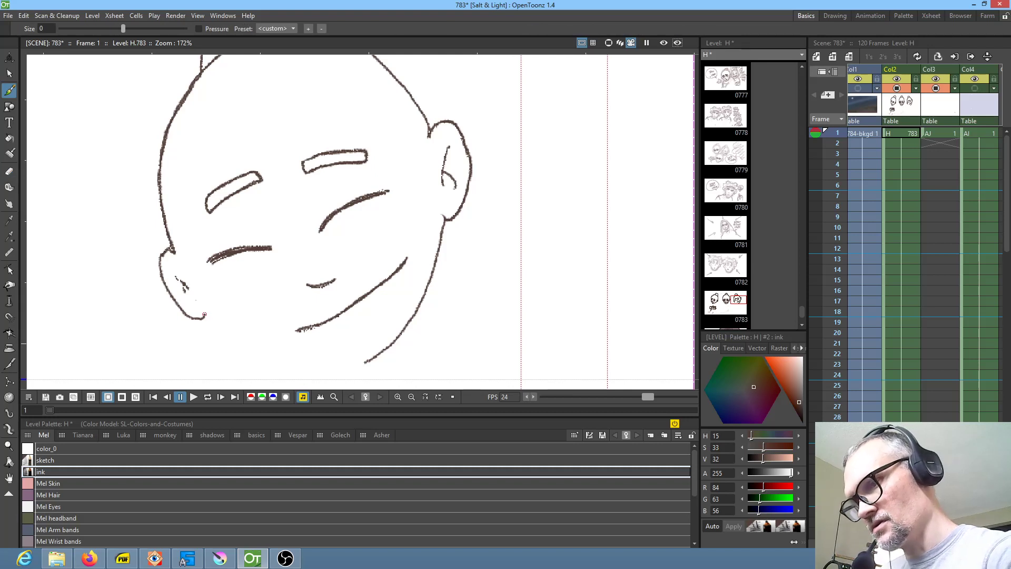
pyautogui.moveTo(207, 314)
pyautogui.mouseDown()
pyautogui.moveTo(291, 360)
pyautogui.moveTo(334, 370)
pyautogui.mouseUp()
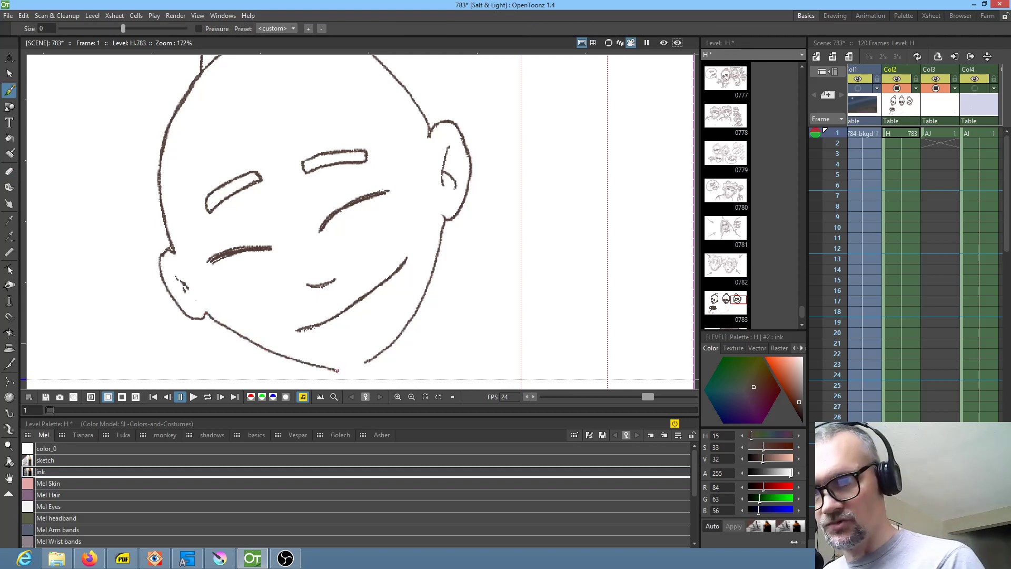
pyautogui.moveTo(335, 371); pyautogui.dragTo(358, 367)
# Step: Erase both inked eyes of the first head, keeping its eyebrows
pyautogui.moveTo(485, 212); pyautogui.dragTo(624, 245)
pyautogui.scroll(-7, 552, 271)
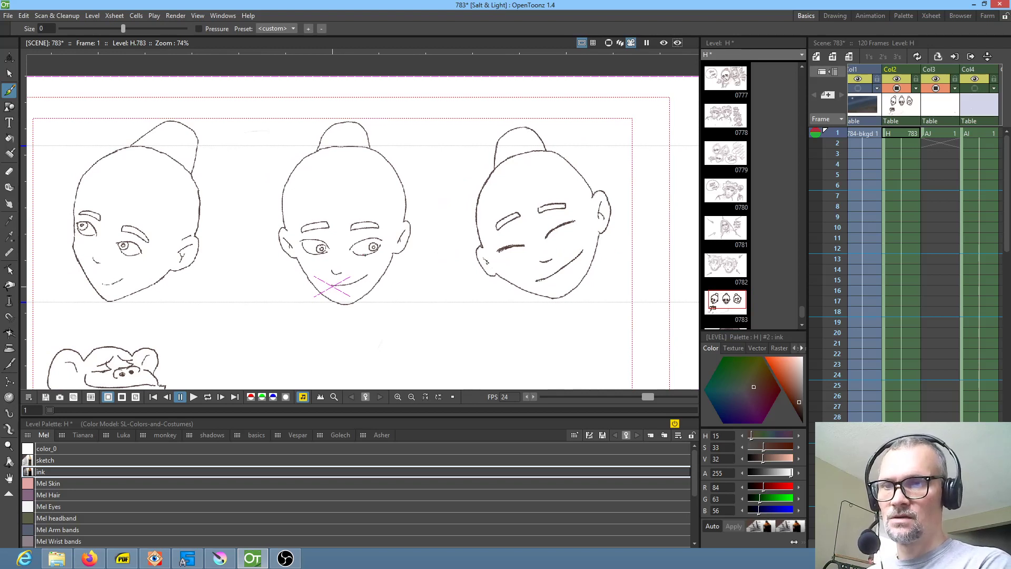
pyautogui.scroll(2, 175, 257)
pyautogui.moveTo(175, 257); pyautogui.dragTo(284, 270)
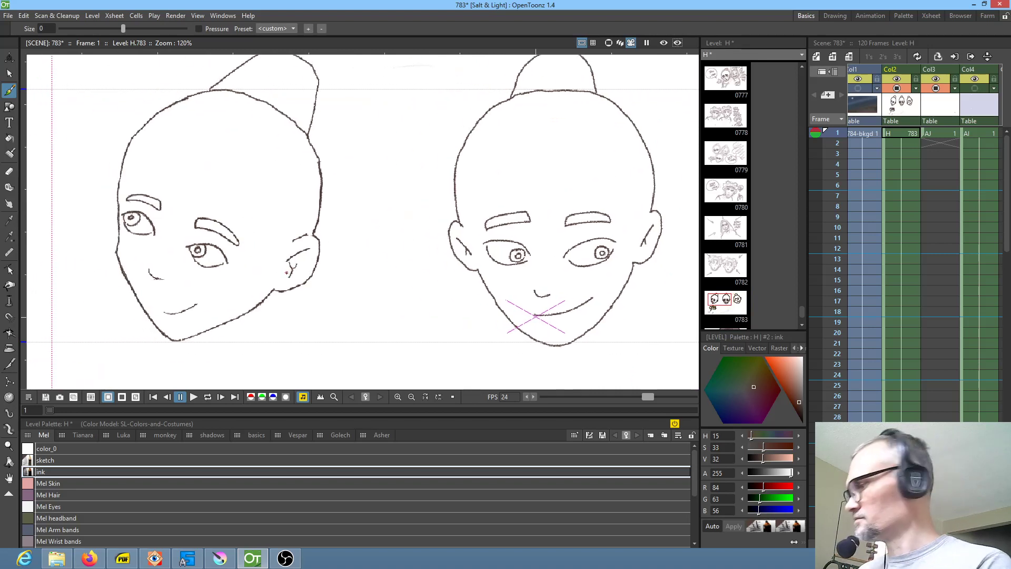
pyautogui.press('a')
pyautogui.moveTo(216, 240)
pyautogui.mouseDown()
pyautogui.moveTo(193, 268)
pyautogui.moveTo(220, 242)
pyautogui.mouseUp()
pyautogui.moveTo(161, 224)
pyautogui.mouseDown()
pyautogui.moveTo(127, 206)
pyautogui.moveTo(118, 218)
pyautogui.moveTo(157, 219)
pyautogui.mouseUp()
# Step: Sketch new eyes with irises on the first head in the sketch style, raising that style's alpha to 196
pyautogui.click(48, 459)
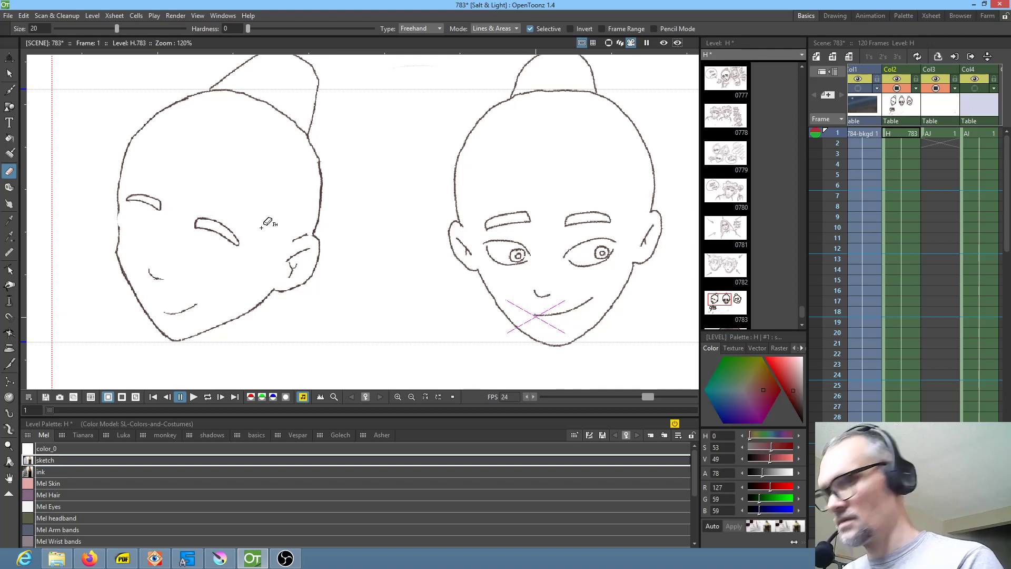
pyautogui.press('b')
pyautogui.moveTo(185, 243)
pyautogui.mouseDown()
pyautogui.moveTo(223, 252)
pyautogui.moveTo(187, 237)
pyautogui.moveTo(230, 260)
pyautogui.mouseUp()
pyautogui.moveTo(765, 473); pyautogui.dragTo(783, 472)
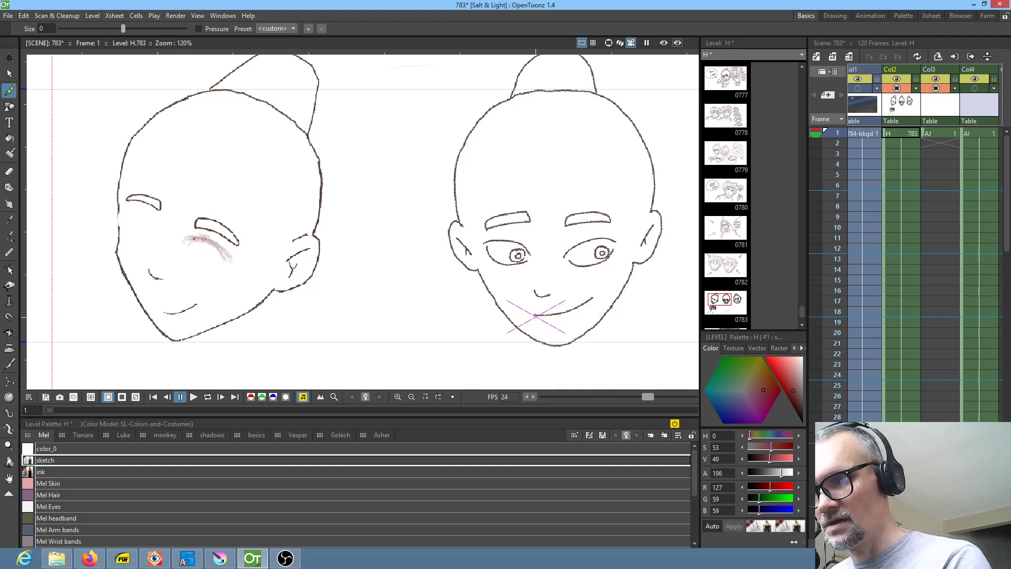
pyautogui.moveTo(175, 242)
pyautogui.mouseDown()
pyautogui.moveTo(230, 260)
pyautogui.moveTo(198, 263)
pyautogui.moveTo(209, 267)
pyautogui.mouseUp()
pyautogui.moveTo(131, 214)
pyautogui.mouseDown()
pyautogui.moveTo(158, 231)
pyautogui.moveTo(156, 222)
pyautogui.mouseUp()
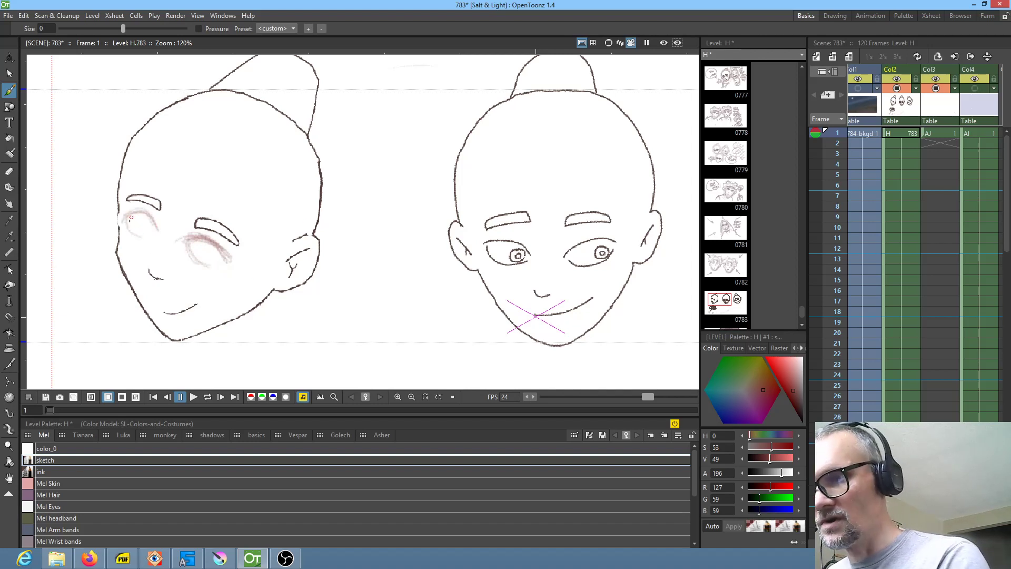
pyautogui.moveTo(196, 240); pyautogui.dragTo(202, 258)
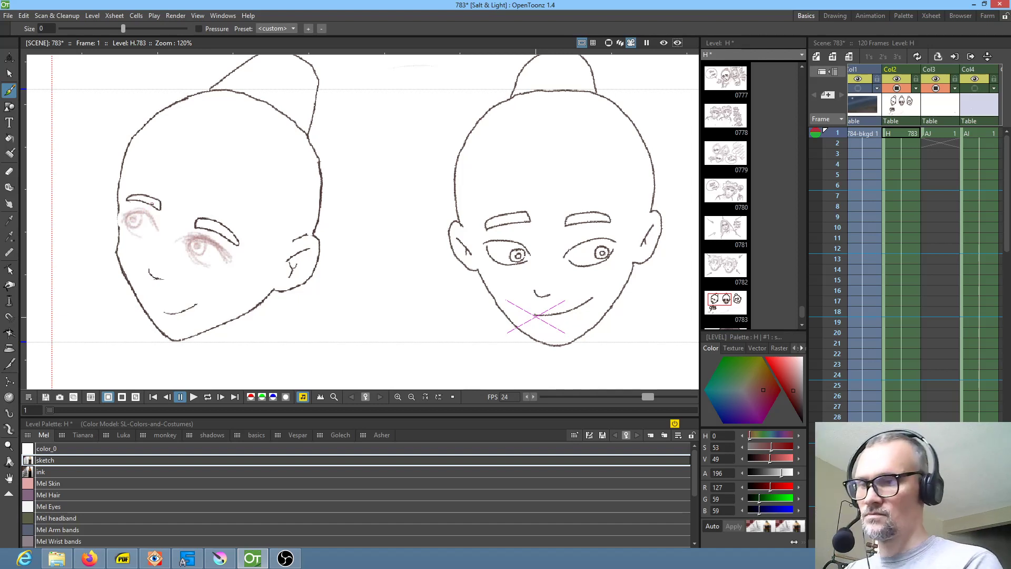
# Step: Ink the upper eyelid lines of both first-head eyes over the sketch with the Brush in the ink style
pyautogui.click(47, 472)
pyautogui.hotkey('shift', 'space')
pyautogui.moveTo(190, 246); pyautogui.dragTo(271, 176)
pyautogui.moveTo(141, 161); pyautogui.dragTo(387, 211)
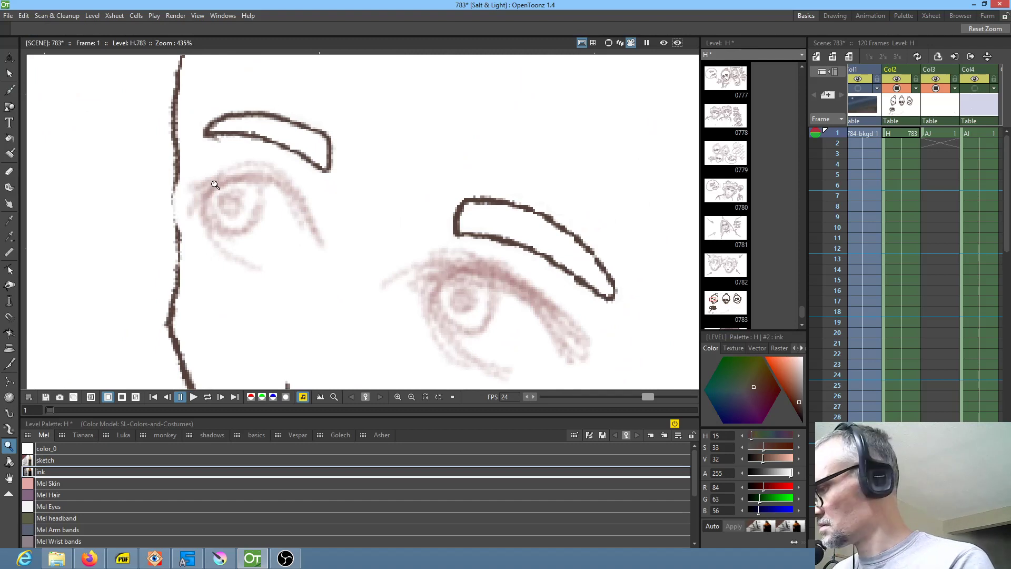
pyautogui.press('b')
pyautogui.moveTo(195, 194)
pyautogui.mouseDown()
pyautogui.moveTo(221, 181)
pyautogui.moveTo(275, 179)
pyautogui.moveTo(323, 251)
pyautogui.mouseUp()
pyautogui.moveTo(415, 281)
pyautogui.mouseDown()
pyautogui.moveTo(484, 265)
pyautogui.moveTo(529, 287)
pyautogui.mouseUp()
pyautogui.moveTo(571, 345); pyautogui.dragTo(585, 368)
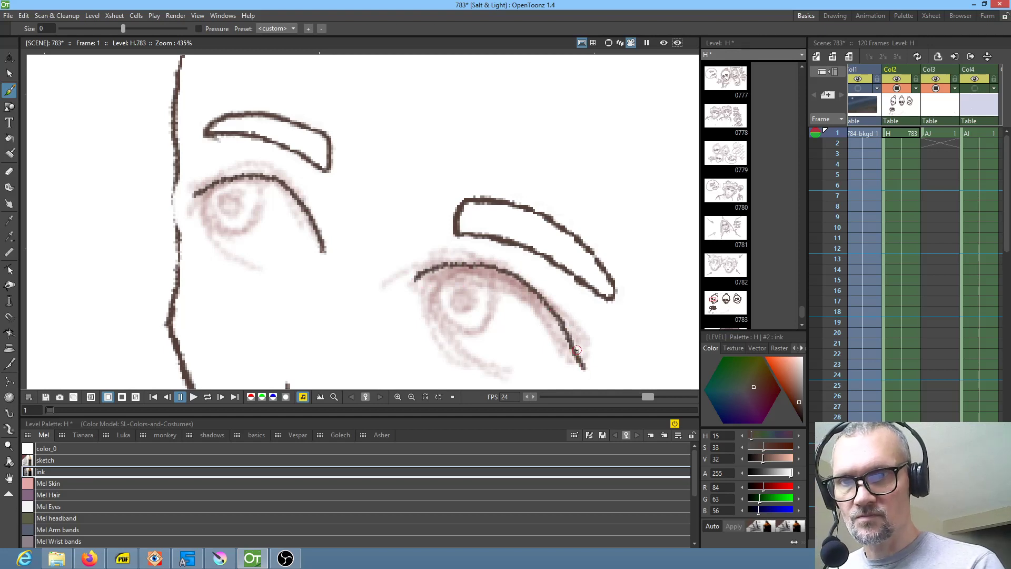
# Step: Ink the lower eyelids, irises and pupils of both first-head eyes over the sketch
pyautogui.moveTo(429, 296)
pyautogui.mouseDown()
pyautogui.moveTo(439, 336)
pyautogui.moveTo(492, 370)
pyautogui.moveTo(532, 375)
pyautogui.mouseUp()
pyautogui.moveTo(202, 212)
pyautogui.mouseDown()
pyautogui.moveTo(243, 255)
pyautogui.moveTo(284, 259)
pyautogui.mouseUp()
pyautogui.moveTo(223, 181)
pyautogui.mouseDown()
pyautogui.moveTo(207, 202)
pyautogui.moveTo(215, 228)
pyautogui.moveTo(254, 225)
pyautogui.moveTo(264, 183)
pyautogui.moveTo(256, 178)
pyautogui.moveTo(224, 206)
pyautogui.moveTo(241, 207)
pyautogui.moveTo(227, 189)
pyautogui.mouseUp()
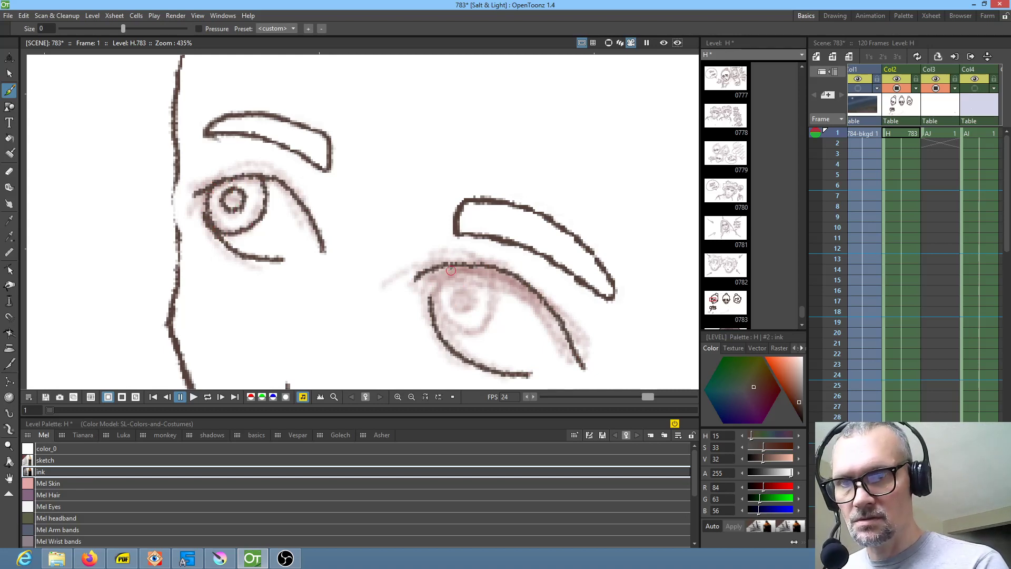
pyautogui.moveTo(456, 268)
pyautogui.mouseDown()
pyautogui.moveTo(433, 285)
pyautogui.moveTo(435, 313)
pyautogui.moveTo(460, 329)
pyautogui.moveTo(490, 317)
pyautogui.moveTo(499, 296)
pyautogui.moveTo(484, 269)
pyautogui.moveTo(464, 286)
pyautogui.mouseUp()
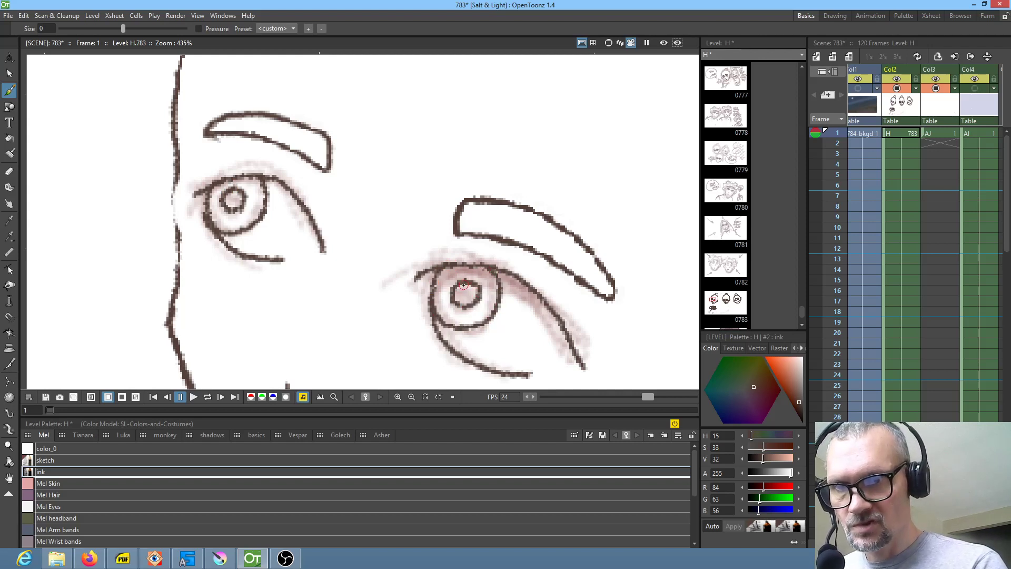
# Step: Erase the leftover sketch-style lines around both eyes of the first head with the Selective Eraser
pyautogui.scroll(-4, 509, 262)
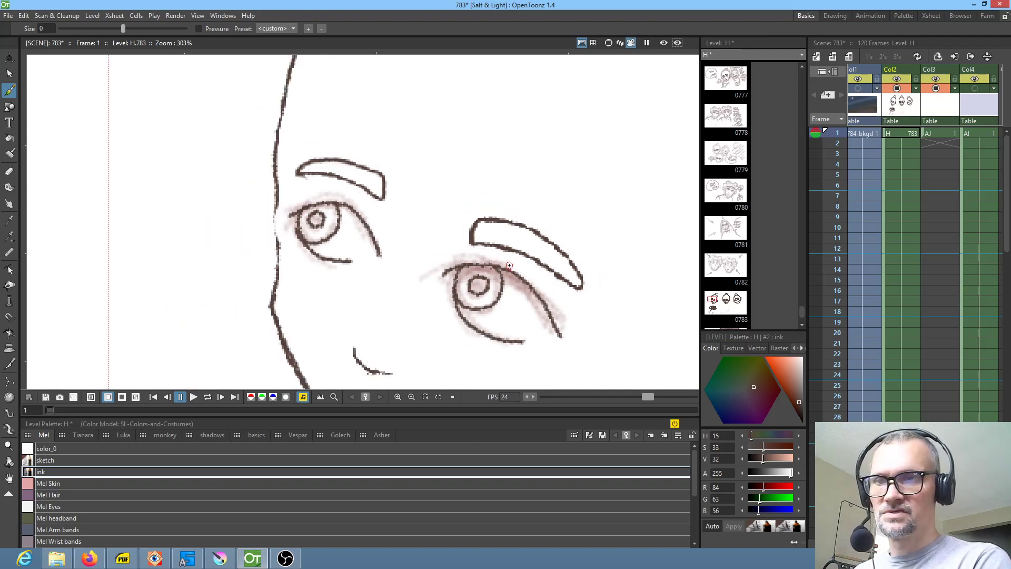
pyautogui.click(55, 460)
pyautogui.press('a')
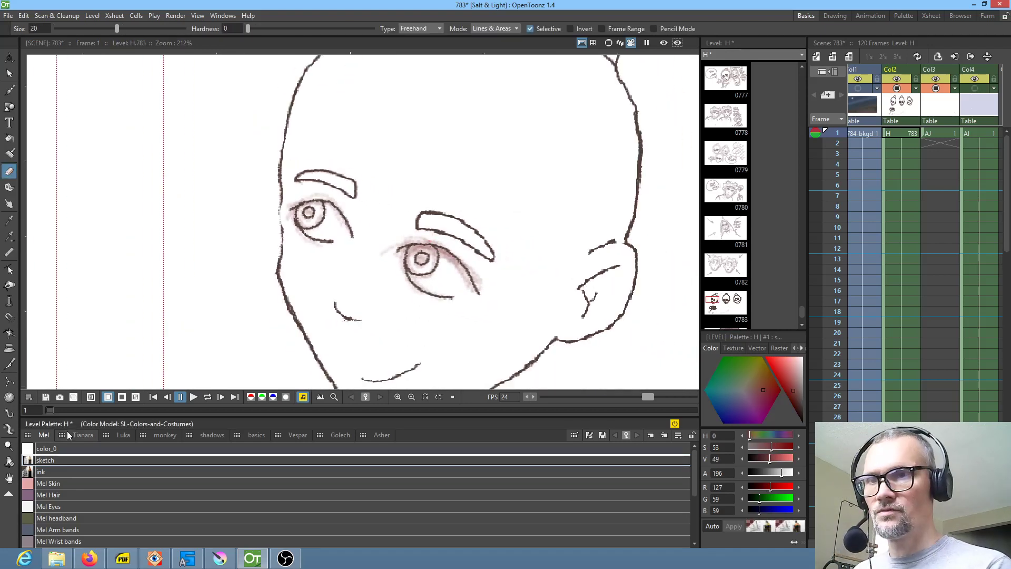
pyautogui.moveTo(524, 179)
pyautogui.mouseDown()
pyautogui.moveTo(246, 232)
pyautogui.moveTo(500, 207)
pyautogui.mouseUp()
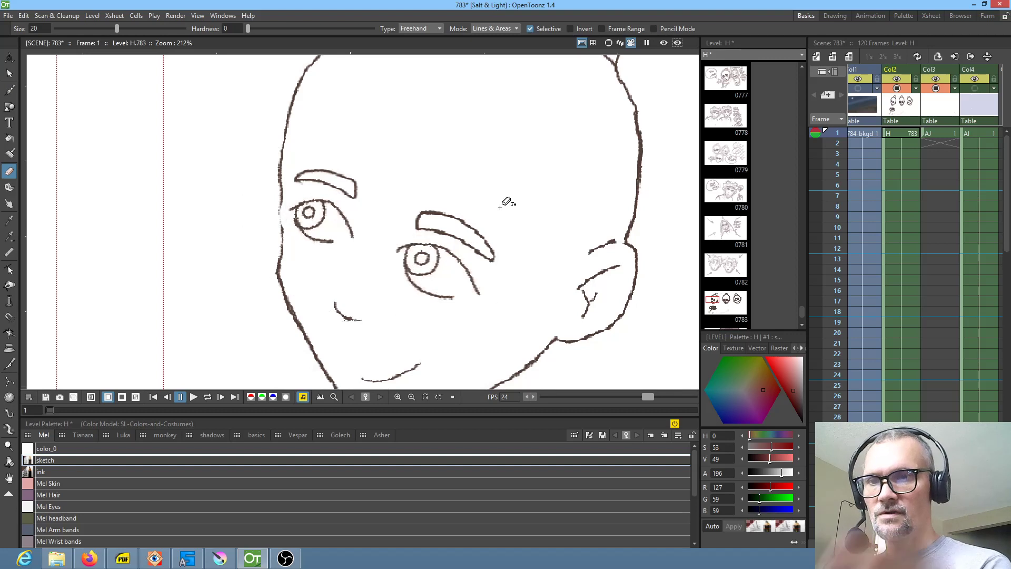
pyautogui.scroll(-3, 529, 163)
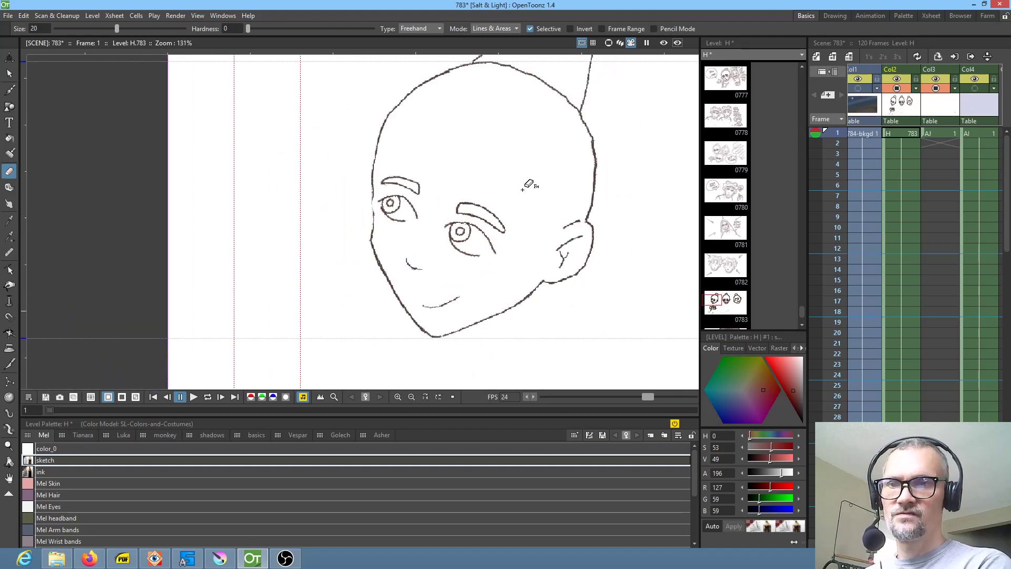
# Step: Thicken the first head's outline, nose and mouth by retracing them with the Brush in the ink style
pyautogui.click(49, 472)
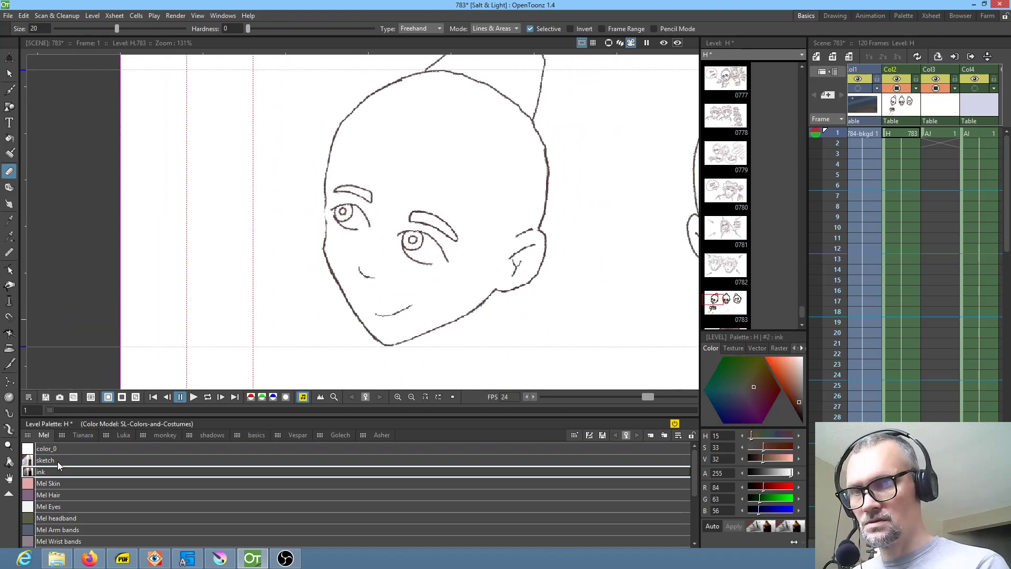
pyautogui.press('b')
pyautogui.moveTo(392, 345); pyautogui.dragTo(495, 290)
pyautogui.moveTo(326, 192); pyautogui.dragTo(324, 258)
pyautogui.moveTo(424, 155); pyautogui.dragTo(388, 215)
pyautogui.moveTo(290, 247)
pyautogui.mouseDown()
pyautogui.moveTo(310, 178)
pyautogui.moveTo(392, 130)
pyautogui.mouseUp()
pyautogui.moveTo(631, 306); pyautogui.dragTo(346, 273)
pyautogui.moveTo(550, 277); pyautogui.dragTo(599, 259)
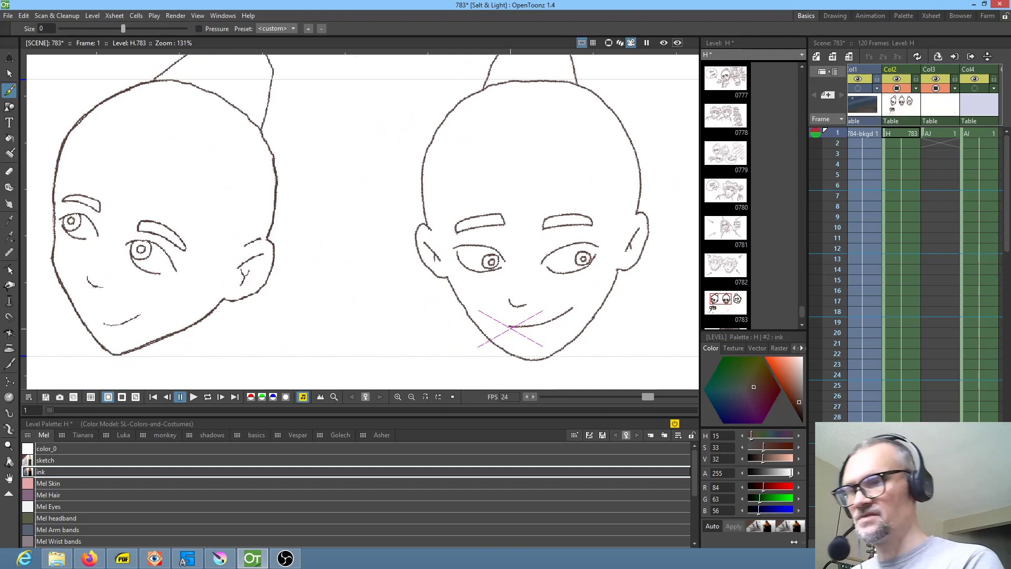
pyautogui.moveTo(104, 323); pyautogui.dragTo(139, 313)
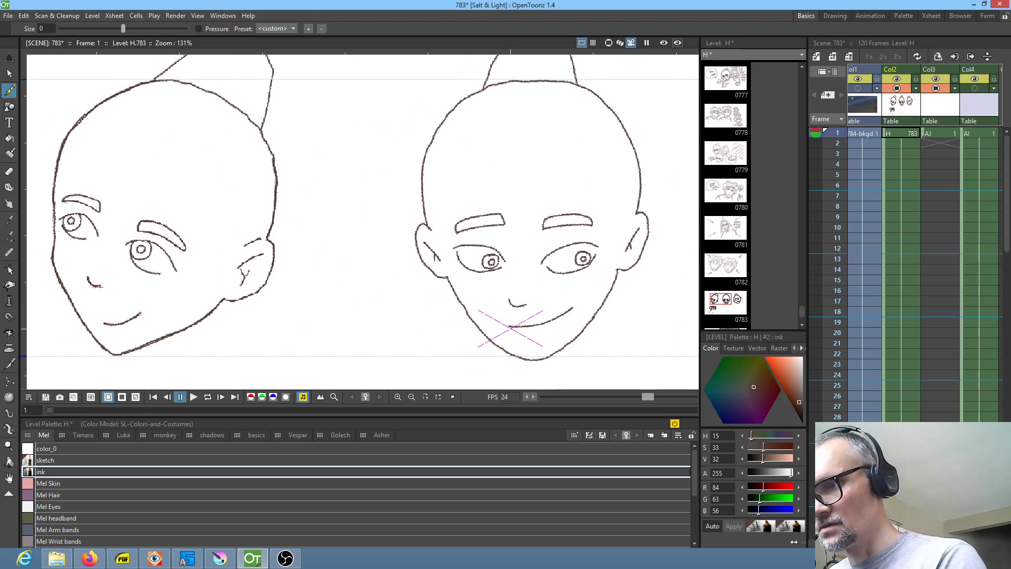
pyautogui.moveTo(219, 290); pyautogui.dragTo(295, 295)
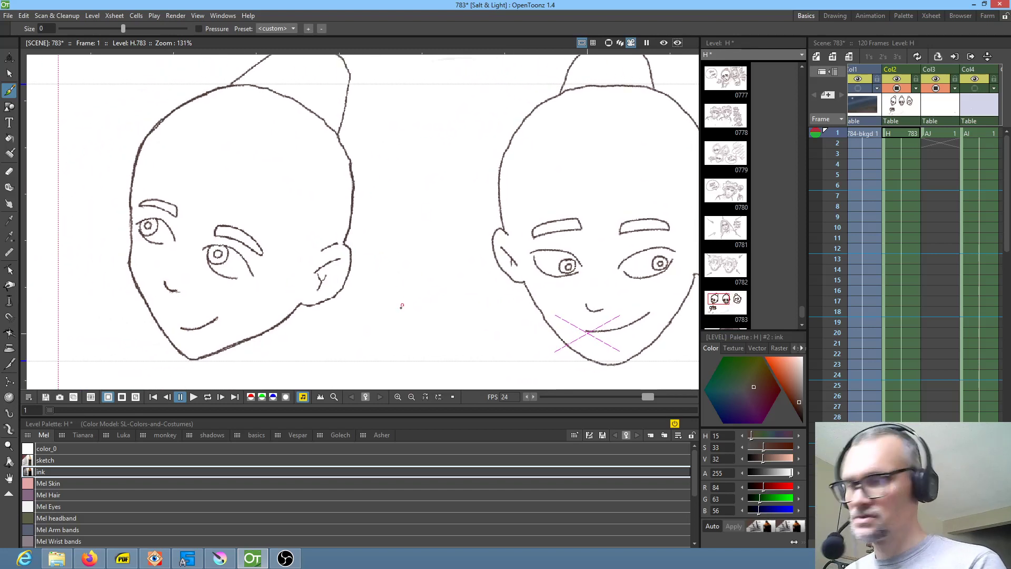
# Step: Fill all three heads, including their hair buns and eyes, with the Luka Skin style using the freehand Fill in Areas mode
pyautogui.hotkey('alt', '0')
pyautogui.moveTo(209, 223); pyautogui.dragTo(375, 255)
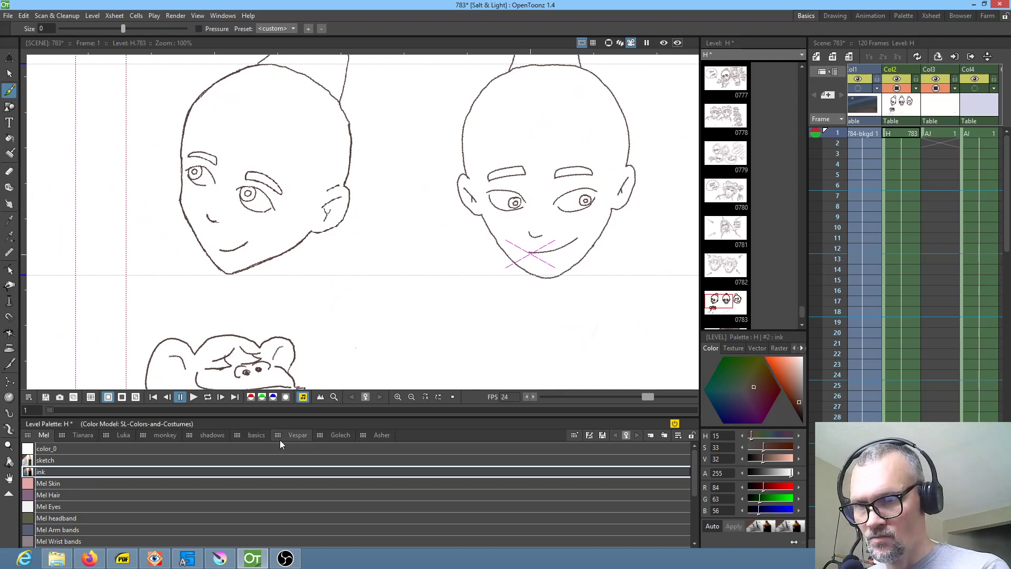
pyautogui.click(124, 435)
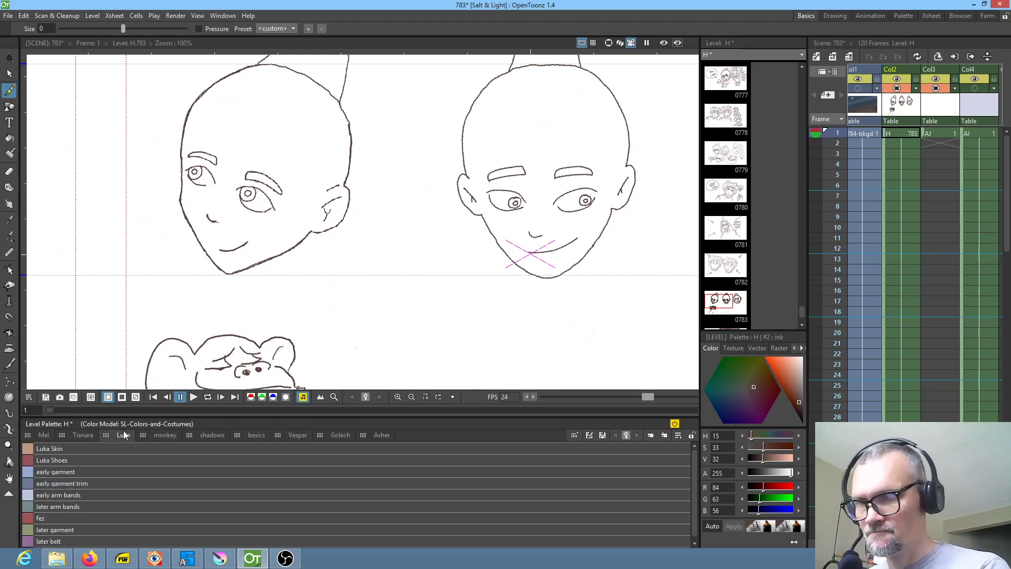
pyautogui.click(69, 449)
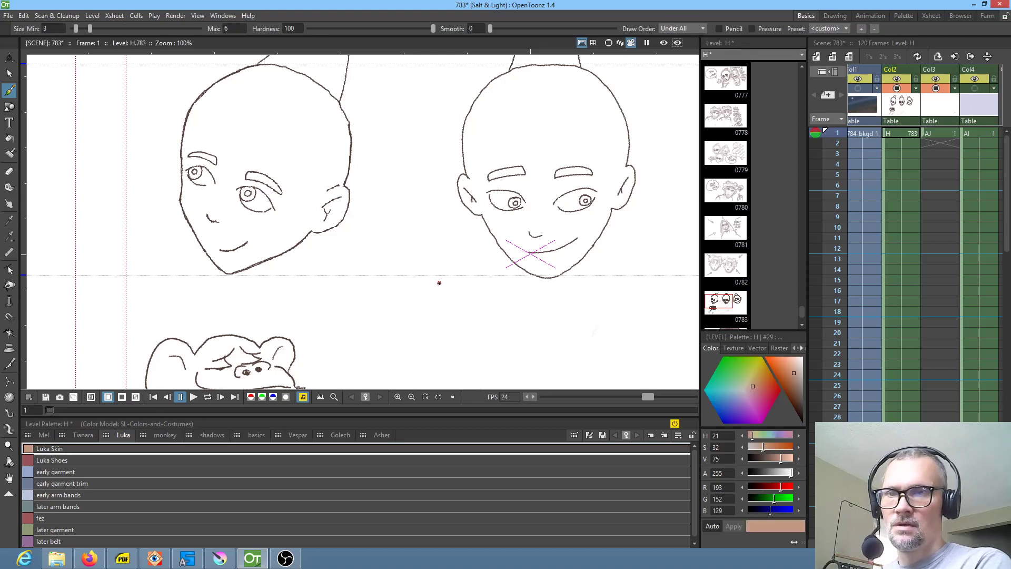
pyautogui.scroll(-4, 440, 282)
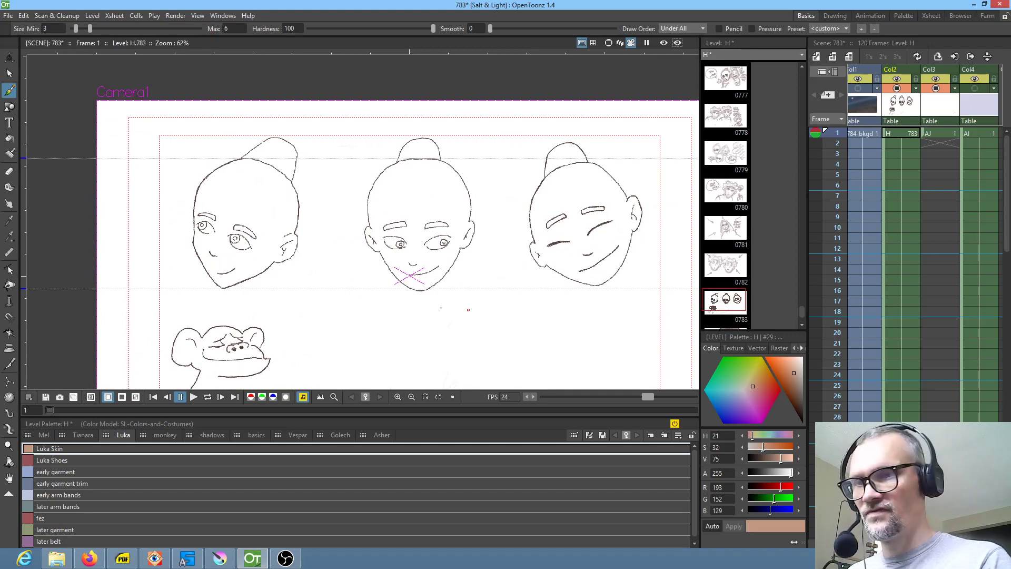
pyautogui.press('f')
pyautogui.click(125, 27)
pyautogui.click(123, 42)
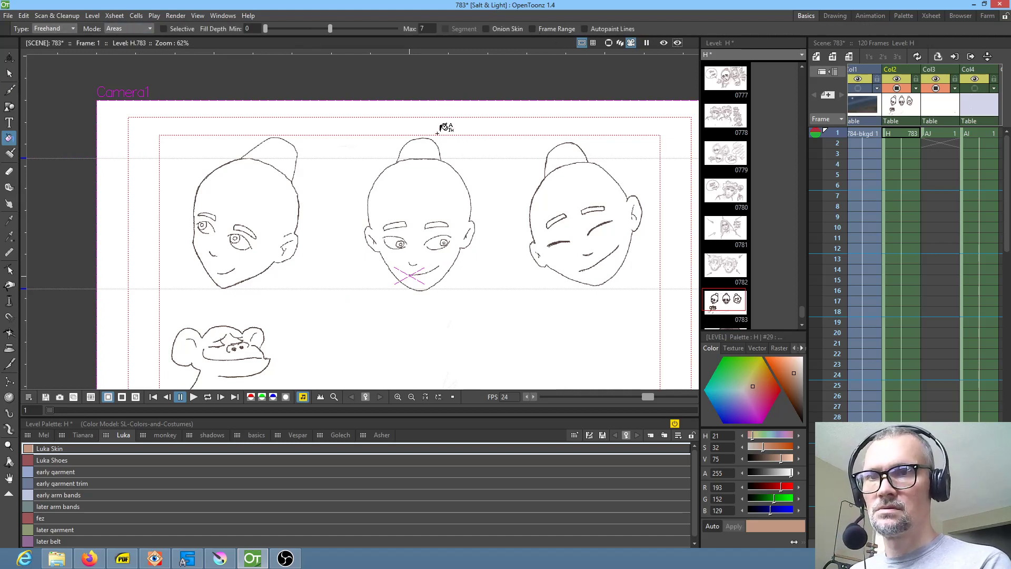
pyautogui.moveTo(305, 126)
pyautogui.mouseDown()
pyautogui.moveTo(194, 152)
pyautogui.moveTo(204, 291)
pyautogui.moveTo(331, 179)
pyautogui.moveTo(337, 152)
pyautogui.mouseUp()
pyautogui.moveTo(463, 131)
pyautogui.mouseDown()
pyautogui.moveTo(414, 123)
pyautogui.moveTo(414, 313)
pyautogui.moveTo(479, 136)
pyautogui.mouseUp()
pyautogui.moveTo(620, 137)
pyautogui.mouseDown()
pyautogui.moveTo(503, 251)
pyautogui.moveTo(660, 238)
pyautogui.moveTo(653, 153)
pyautogui.mouseUp()
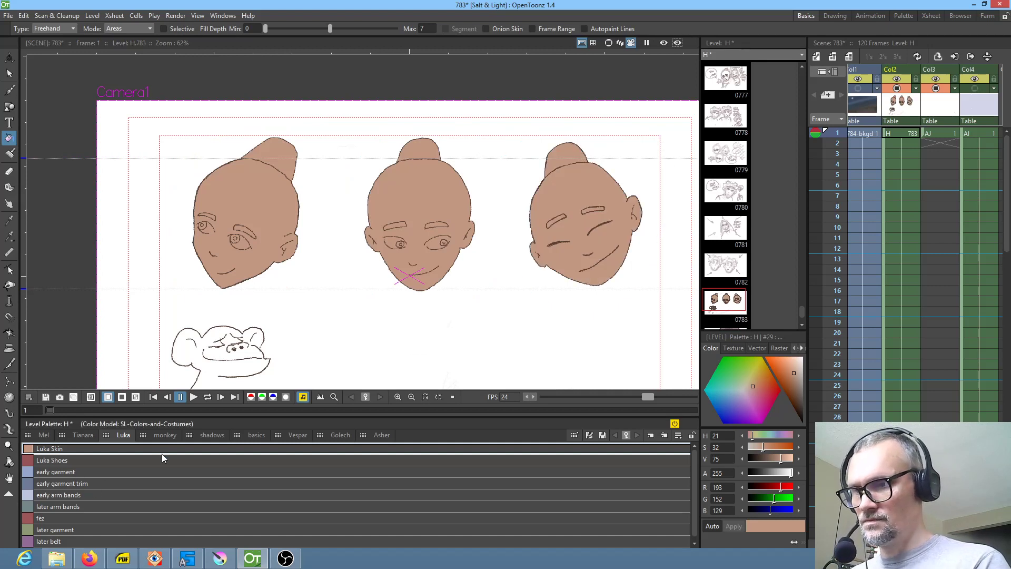
# Step: Extend the monkey's neck with two ink-style Brush lines running down past the lower edge of the camera frame
pyautogui.click(165, 435)
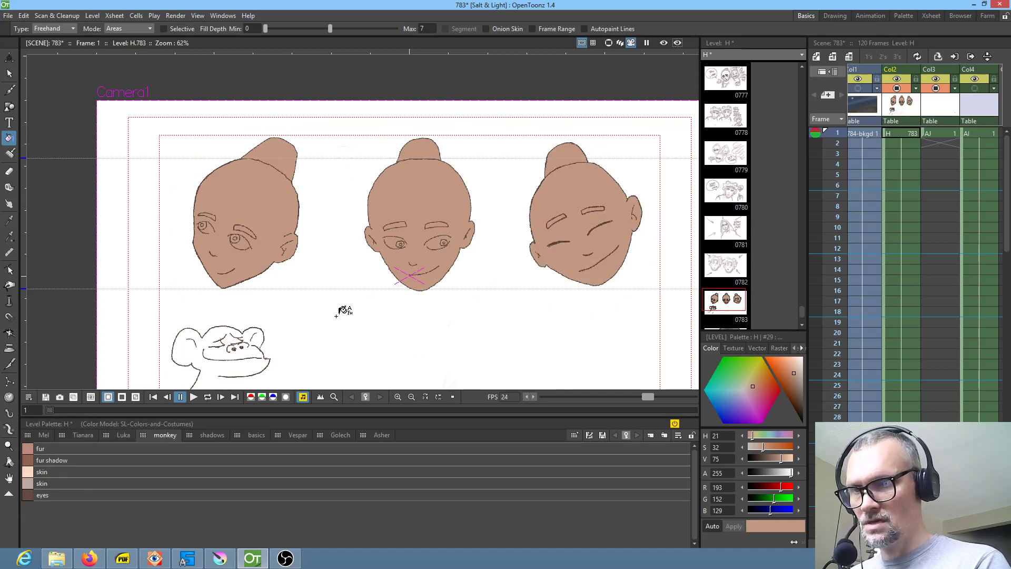
pyautogui.moveTo(343, 310); pyautogui.dragTo(411, 223)
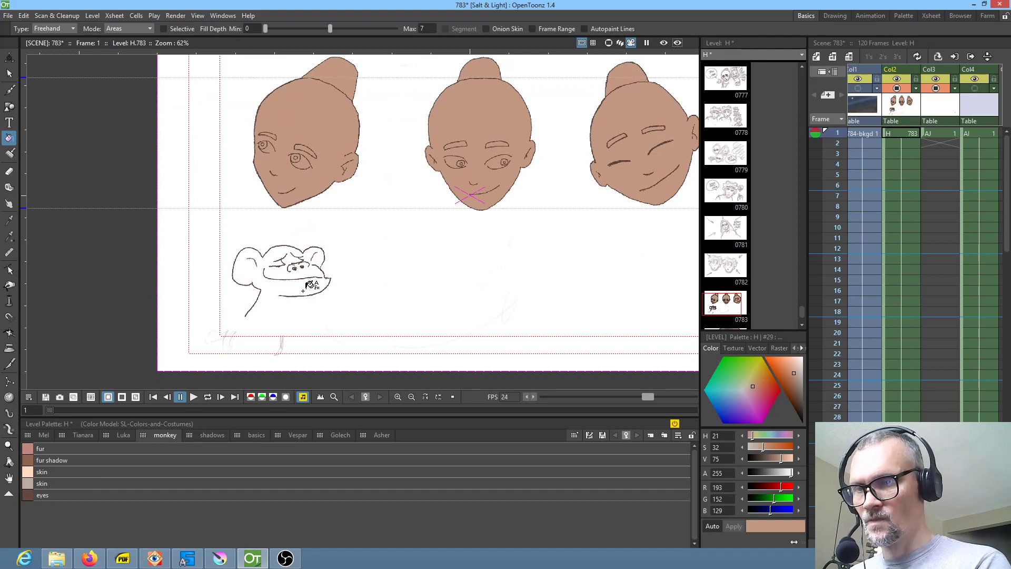
pyautogui.click(43, 435)
pyautogui.click(47, 470)
pyautogui.press('b')
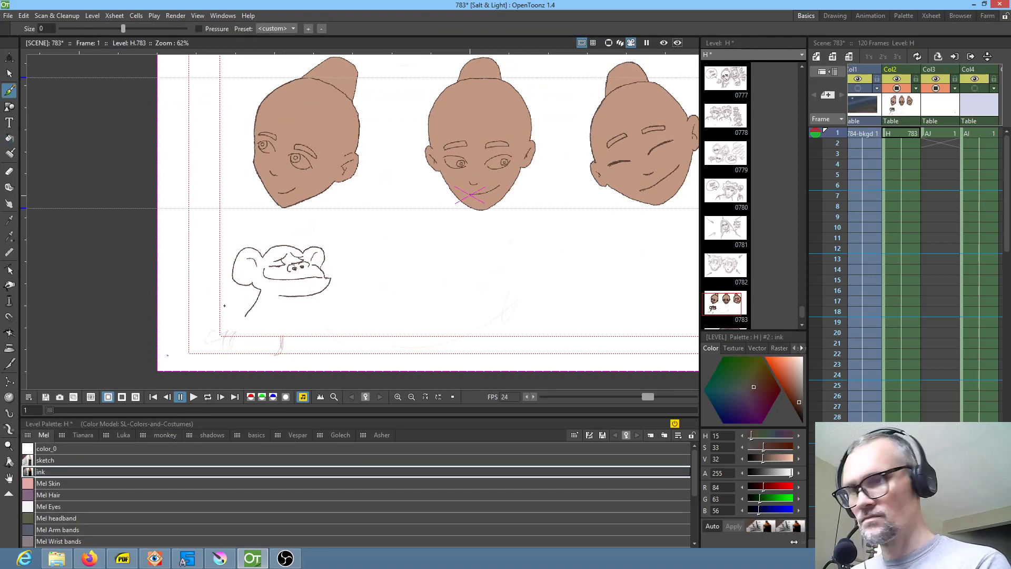
pyautogui.moveTo(245, 315); pyautogui.dragTo(208, 380)
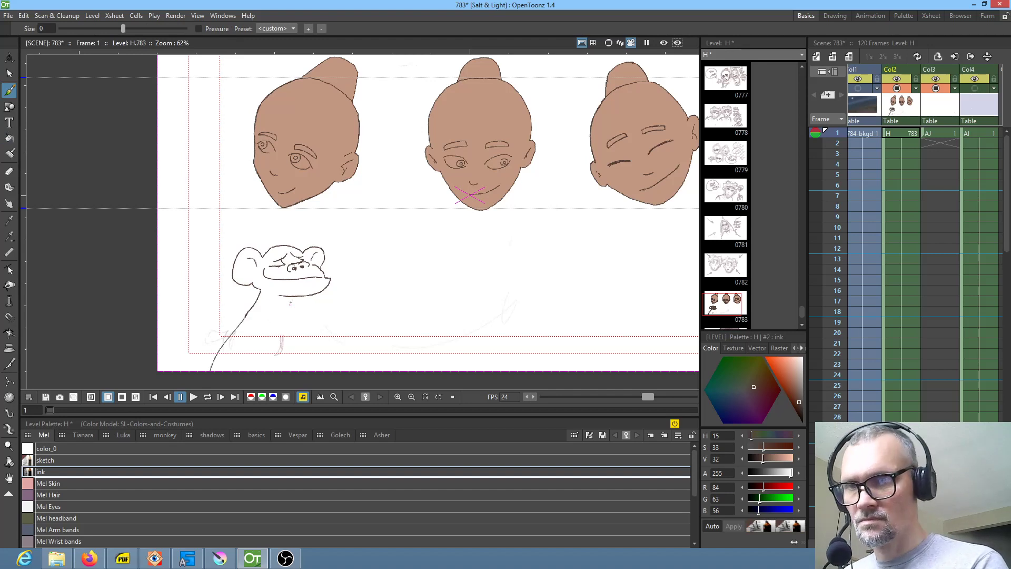
pyautogui.moveTo(281, 307); pyautogui.dragTo(275, 357)
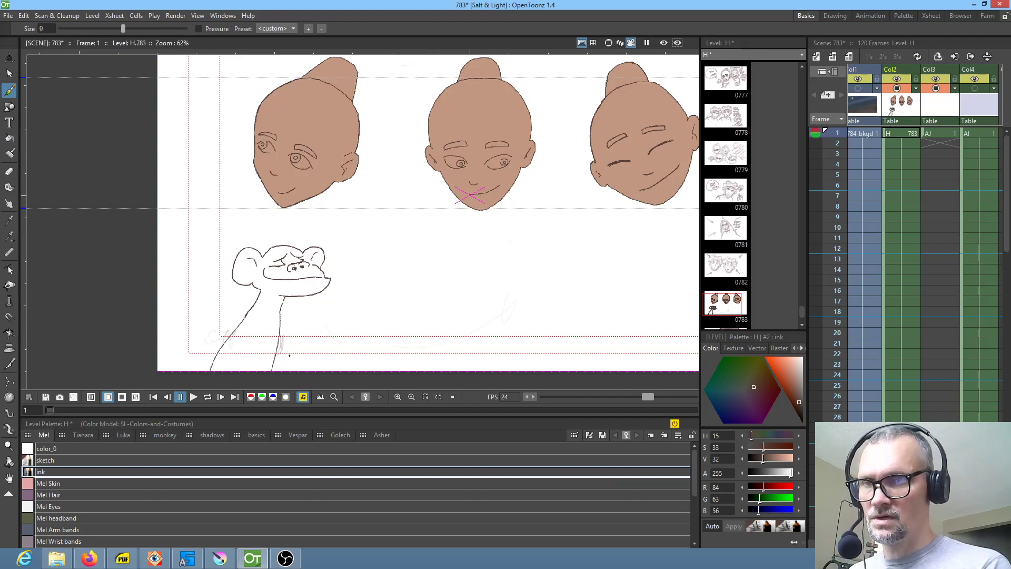
# Step: Turn off the Eraser's Selective option and erase the sketch marks and lower neck lines beneath the monkey's head
pyautogui.click(58, 460)
pyautogui.press('a')
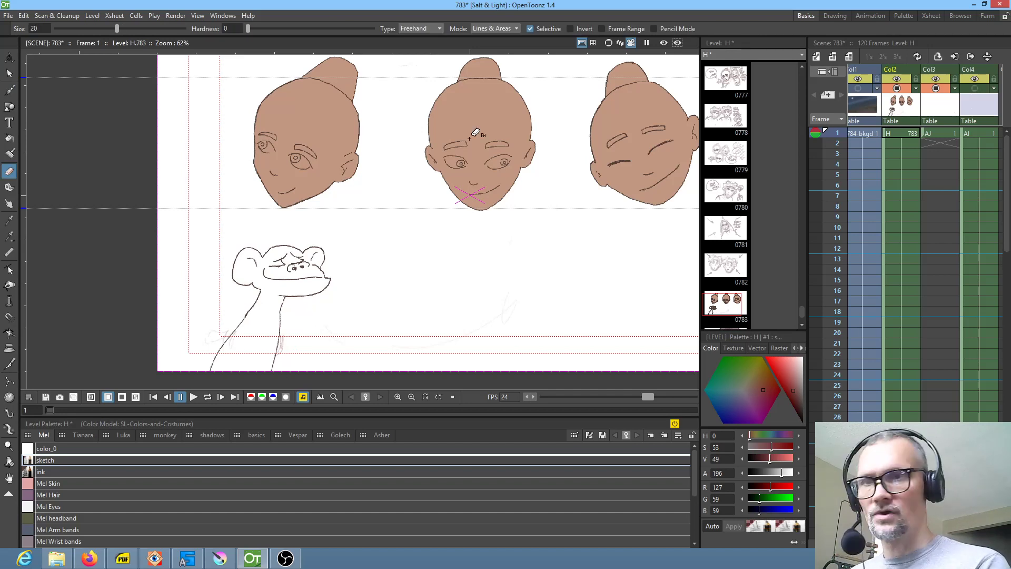
pyautogui.click(548, 29)
pyautogui.moveTo(279, 310)
pyautogui.mouseDown()
pyautogui.moveTo(200, 368)
pyautogui.moveTo(288, 318)
pyautogui.mouseUp()
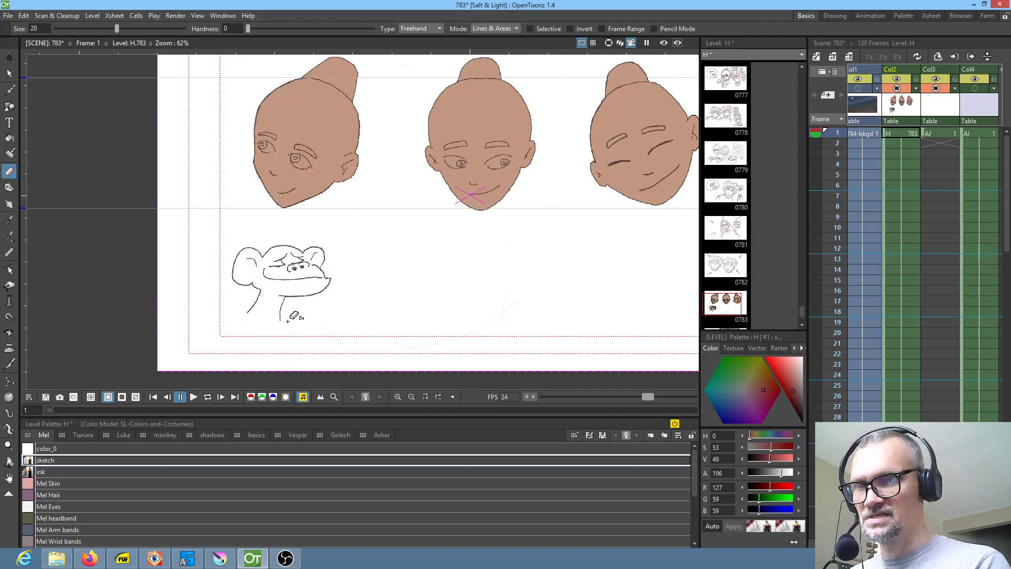
# Step: Redraw both sides of the monkey's neck in the ink style down to the camera frame's lower edge
pyautogui.click(47, 472)
pyautogui.press('b')
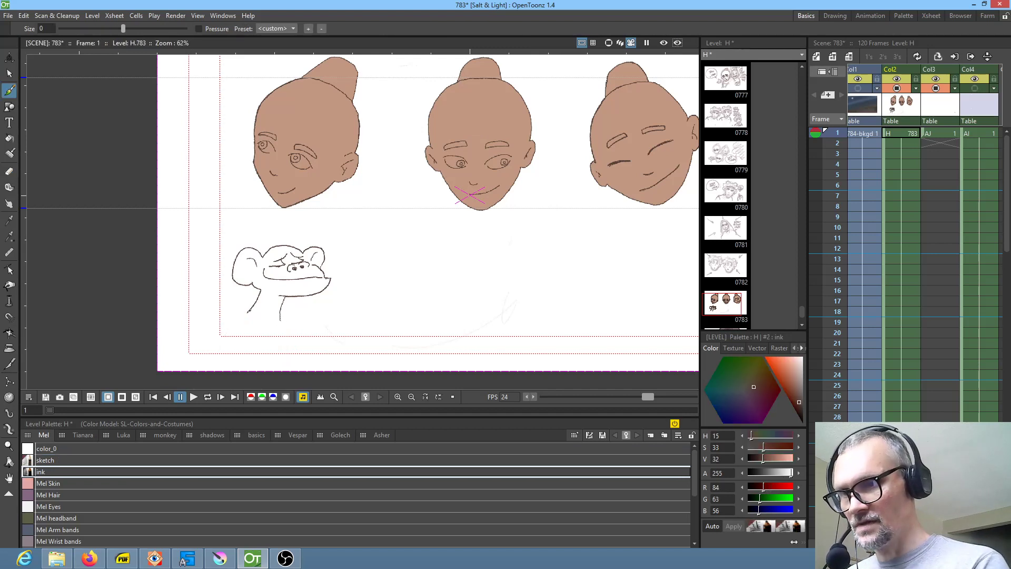
pyautogui.moveTo(244, 314); pyautogui.dragTo(212, 372)
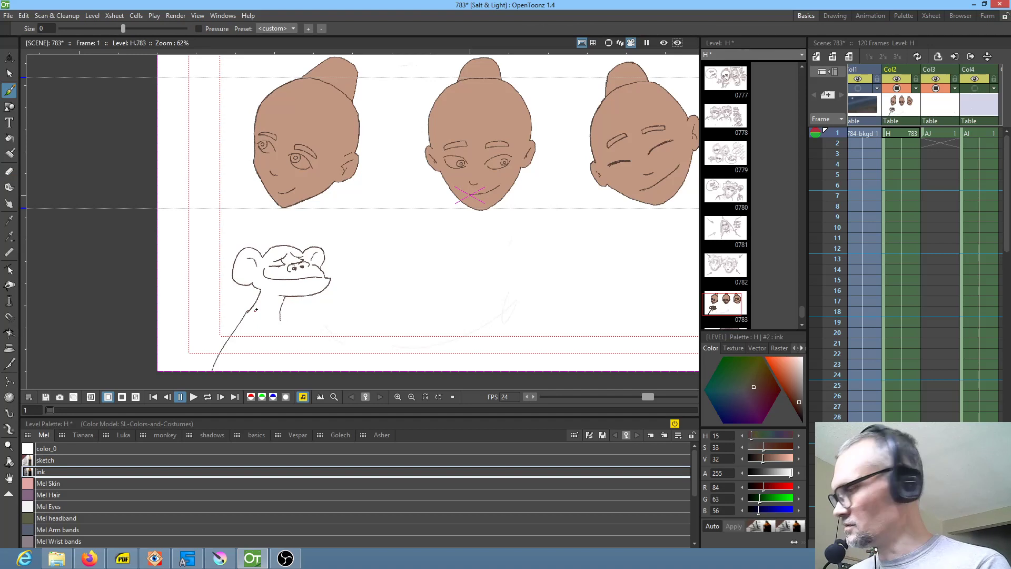
pyautogui.hotkey('ctrl', 'z')
pyautogui.hotkey('shift', 'space')
pyautogui.moveTo(244, 326); pyautogui.dragTo(359, 204)
pyautogui.press('b')
pyautogui.moveTo(289, 213); pyautogui.dragTo(217, 323)
pyautogui.moveTo(347, 224); pyautogui.dragTo(299, 352)
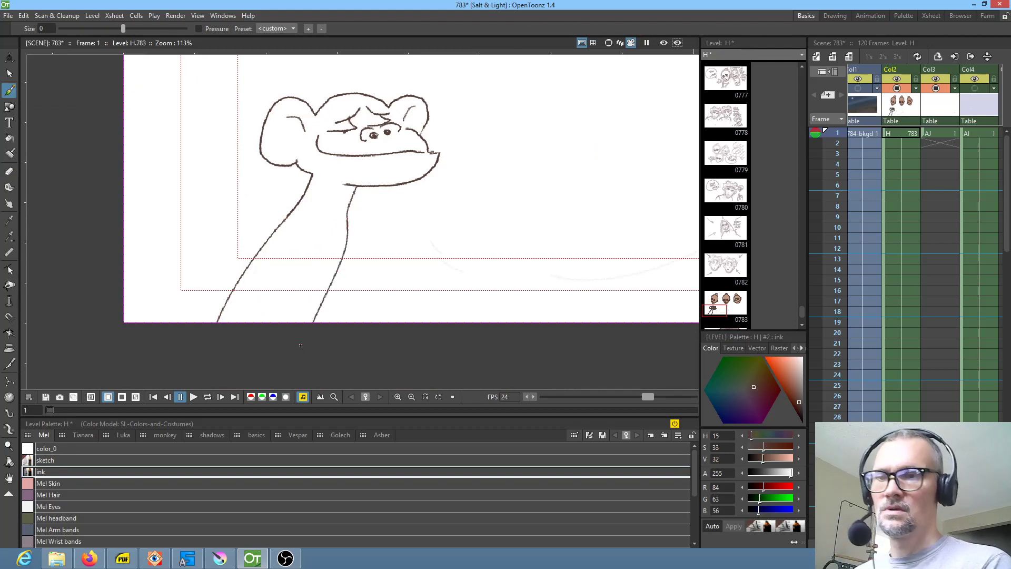
# Step: Fill the monkey's head and neck with the monkey palette's fur style using the freehand Fill in Areas mode
pyautogui.scroll(-2, 327, 342)
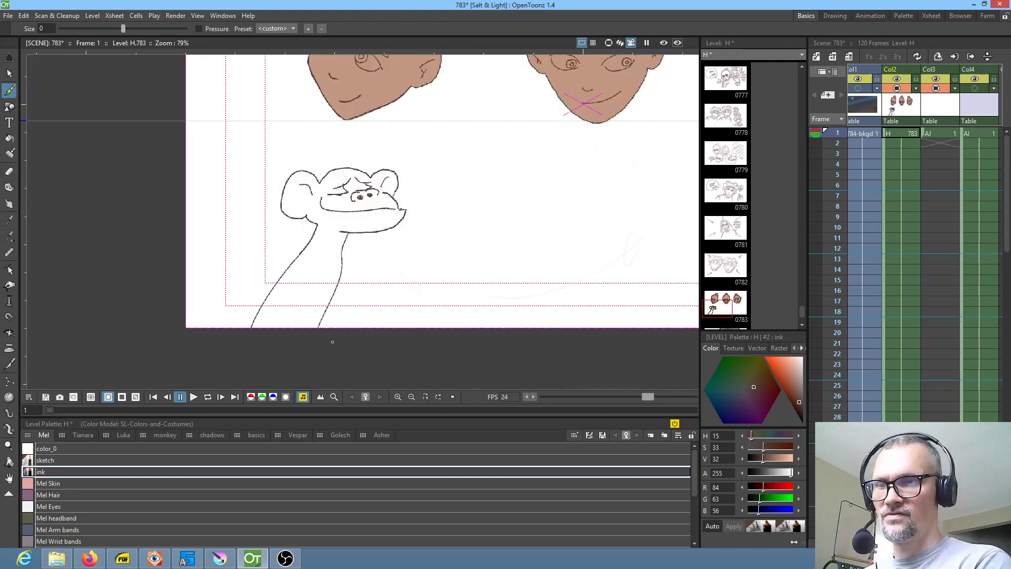
pyautogui.click(171, 433)
pyautogui.scroll(-1, 369, 316)
pyautogui.click(60, 448)
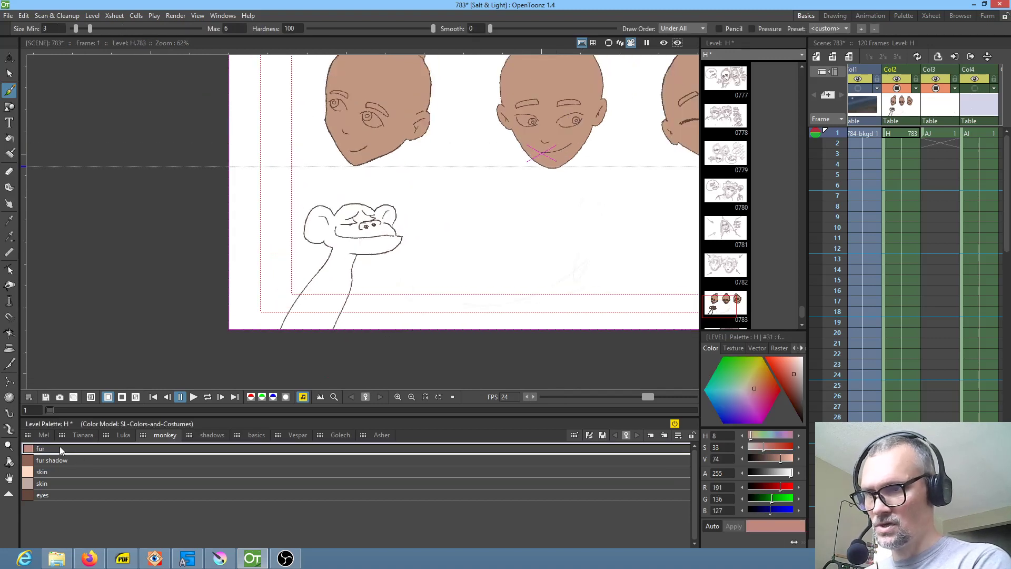
pyautogui.press('f')
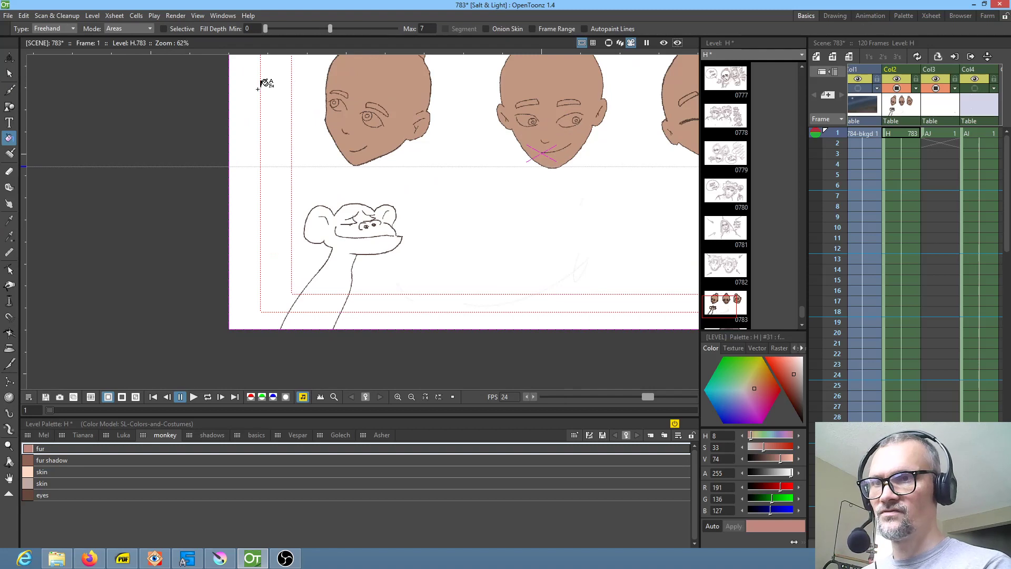
pyautogui.moveTo(409, 183)
pyautogui.mouseDown()
pyautogui.moveTo(258, 237)
pyautogui.moveTo(434, 256)
pyautogui.moveTo(417, 187)
pyautogui.mouseUp()
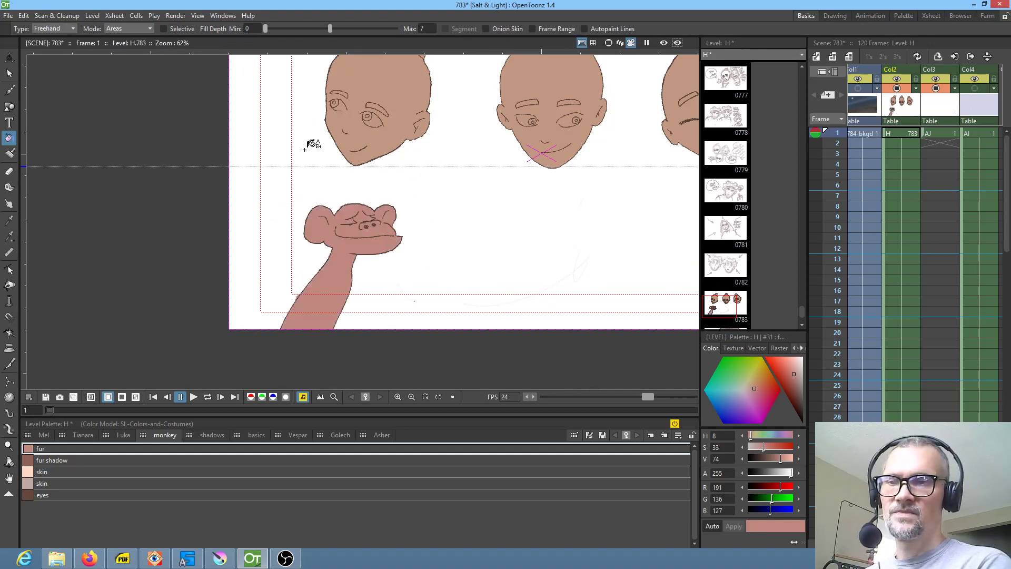
pyautogui.scroll(-1, 477, 238)
pyautogui.scroll(3, 442, 255)
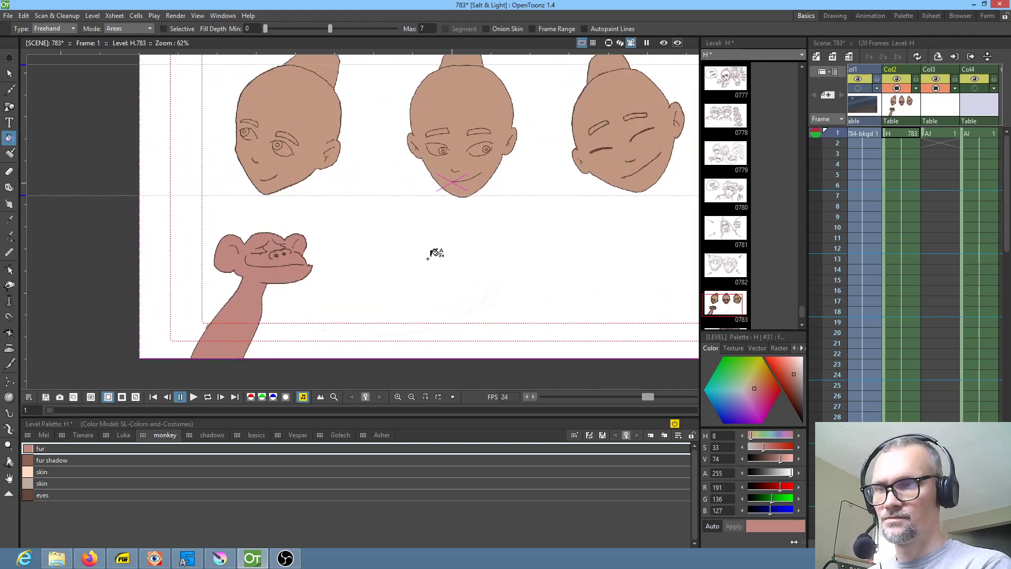
# Step: Save level H from its Col2 column and overwrite its modified palette H.tpl as well
pyautogui.click(8, 16)
pyautogui.click(10, 17)
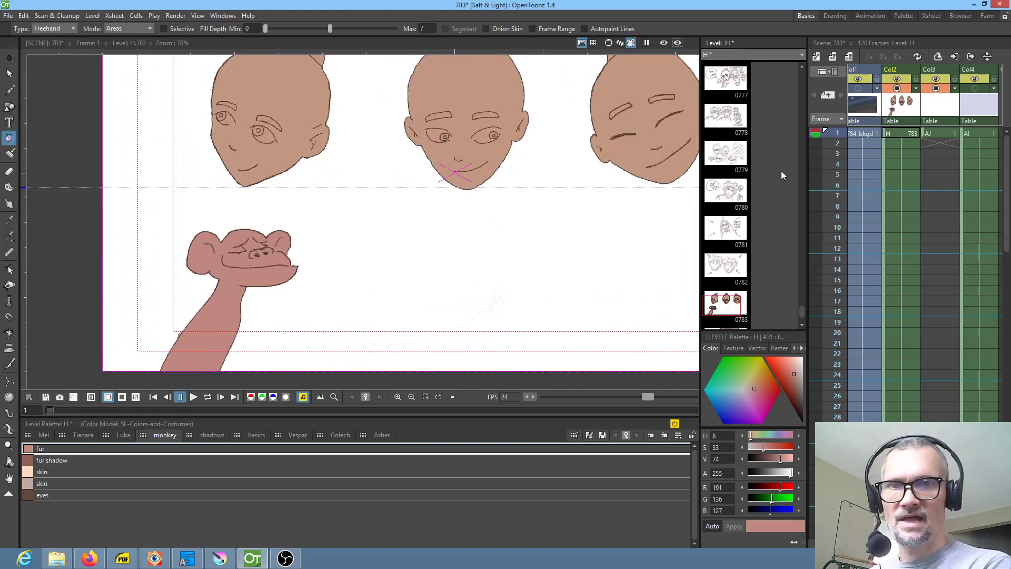
pyautogui.click(902, 113)
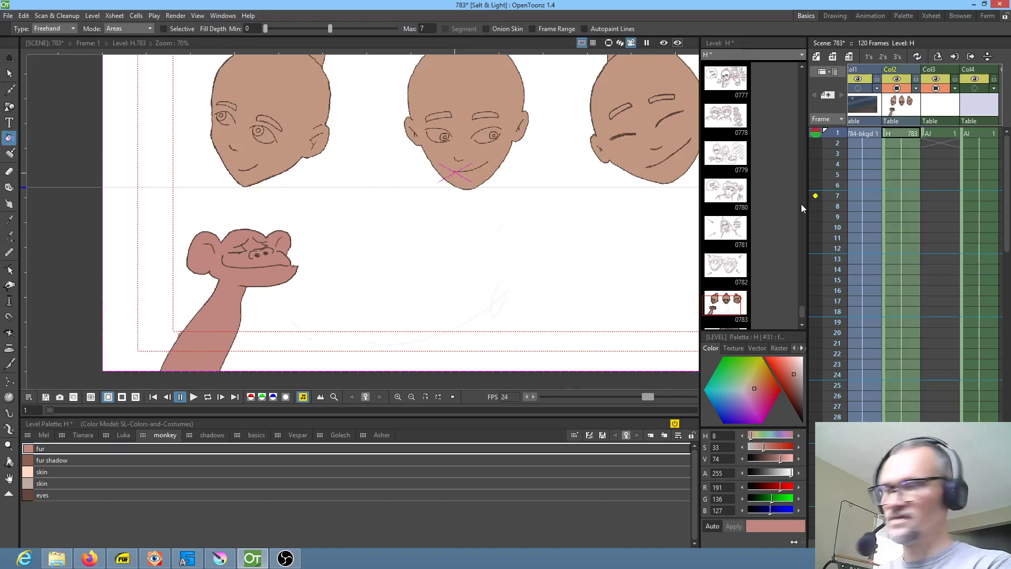
pyautogui.hotkey('ctrl', 's')
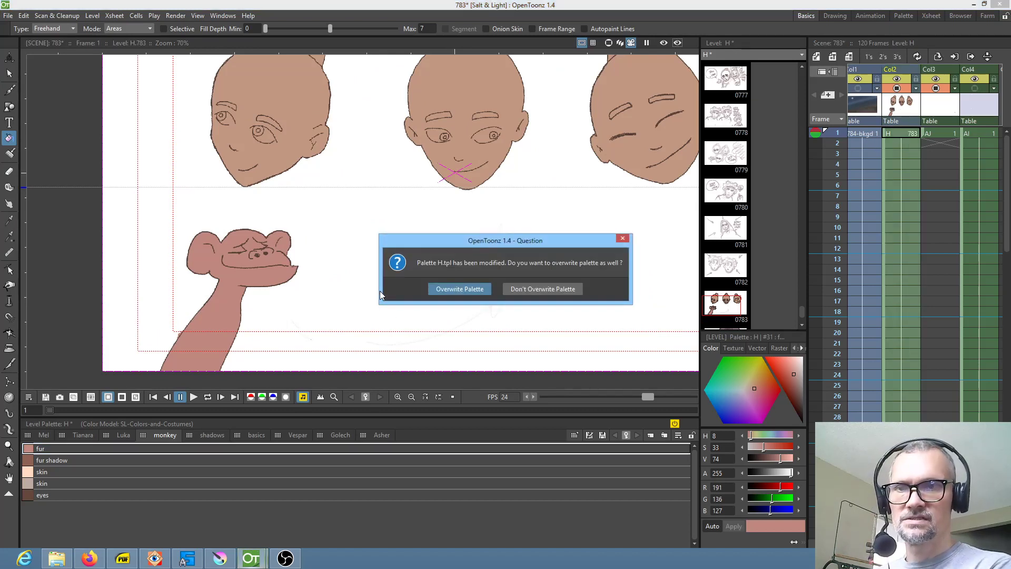
pyautogui.click(460, 289)
# Step: Save the level palette over the existing SL-Colors-and-Costumes.tpl file in the Salt & Light drawings folder
pyautogui.click(589, 435)
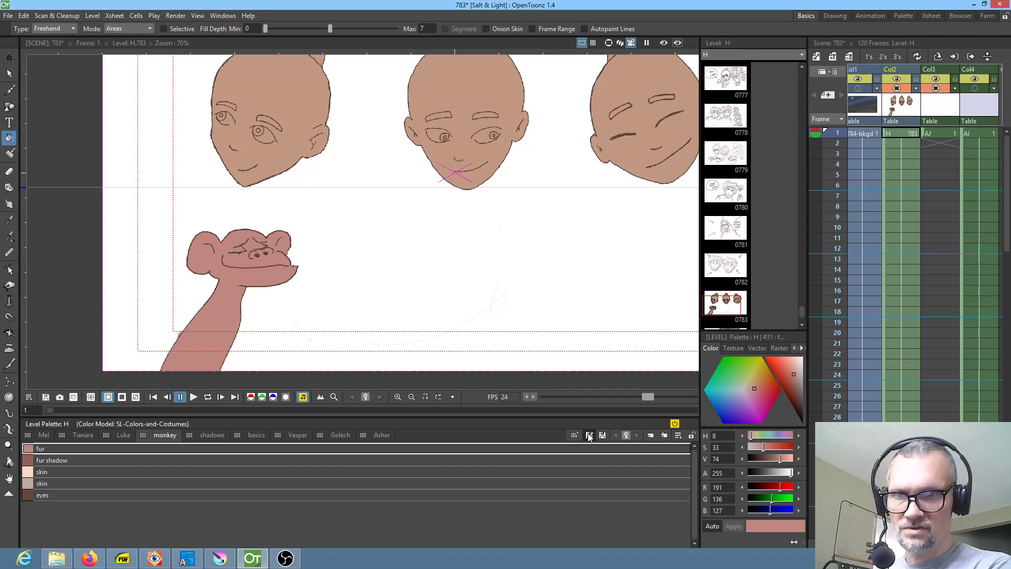
pyautogui.click(514, 331)
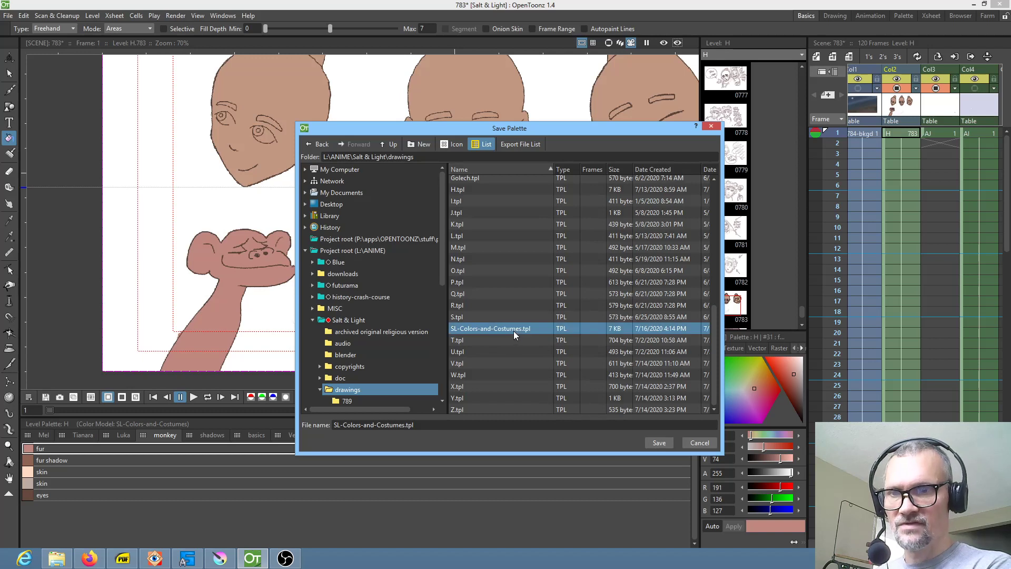
pyautogui.click(662, 441)
pyautogui.click(492, 298)
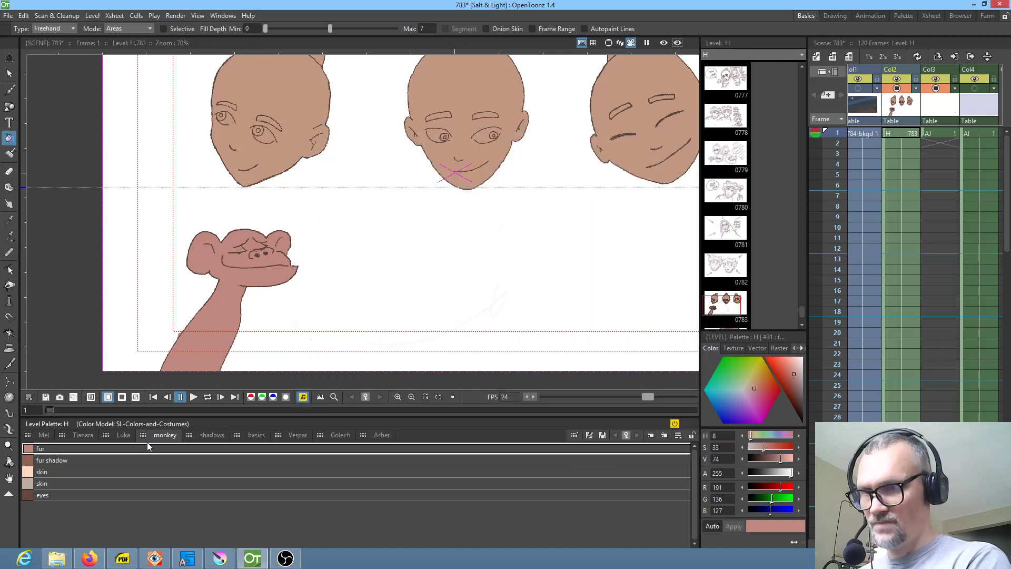
# Step: Paste four copies of the Luka Skin style below the original on the Luka page of the level palette
pyautogui.click(124, 435)
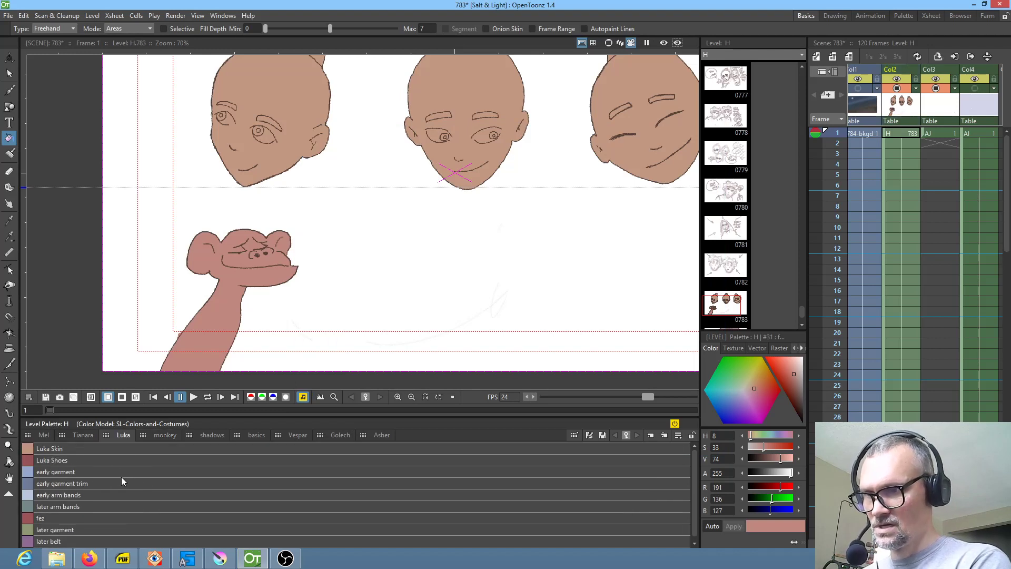
pyautogui.click(80, 448)
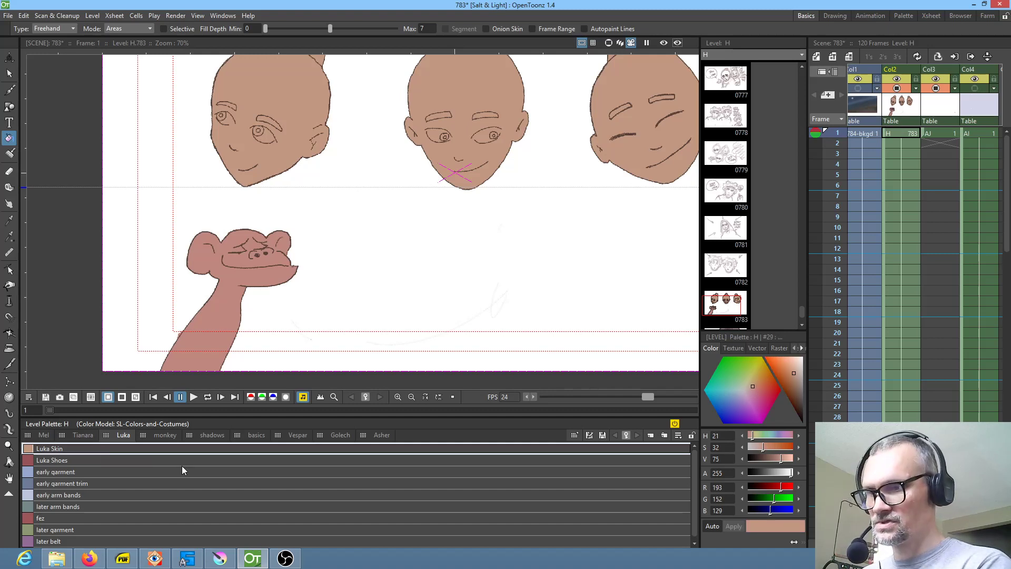
pyautogui.hotkey('ctrl', 'v')
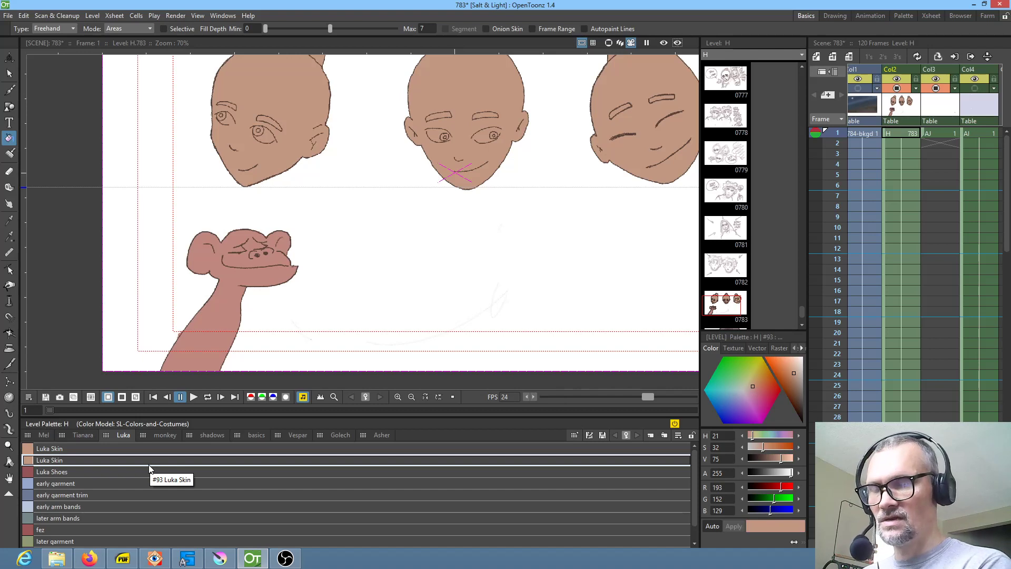
pyautogui.hotkey('ctrl', 'v')
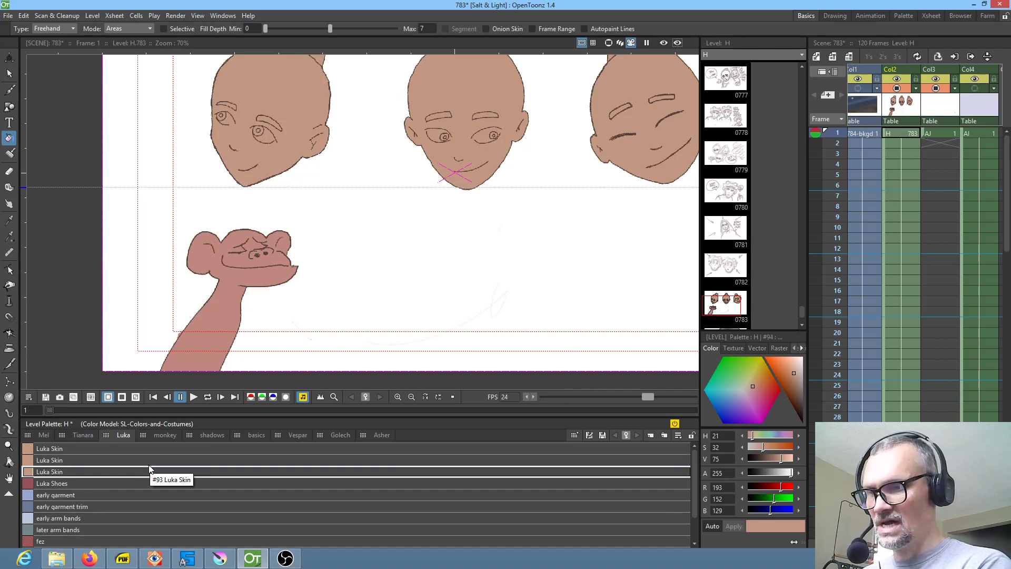
pyautogui.hotkey('ctrl', 'v')
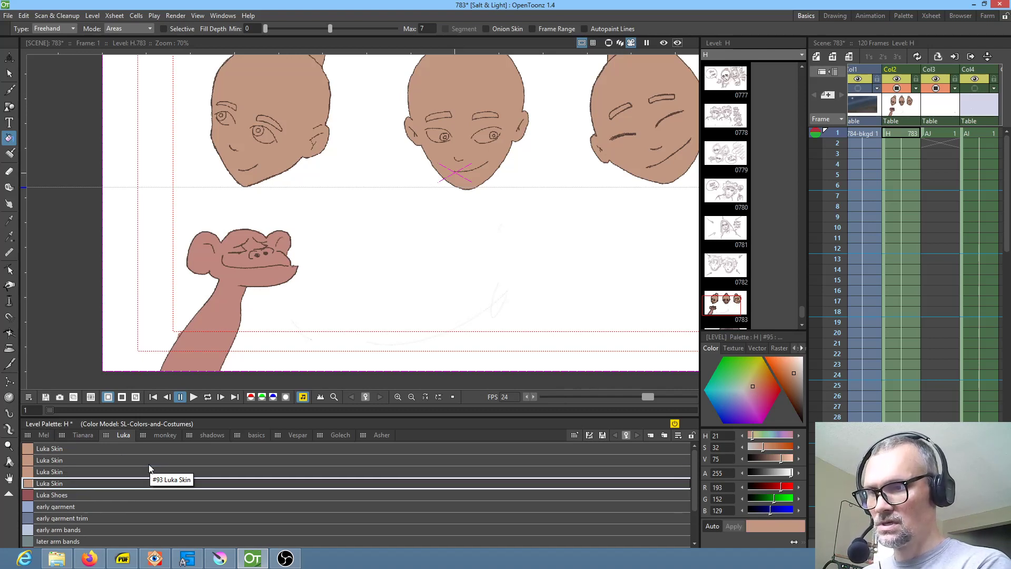
pyautogui.doubleClick(71, 460)
pyautogui.click(74, 459)
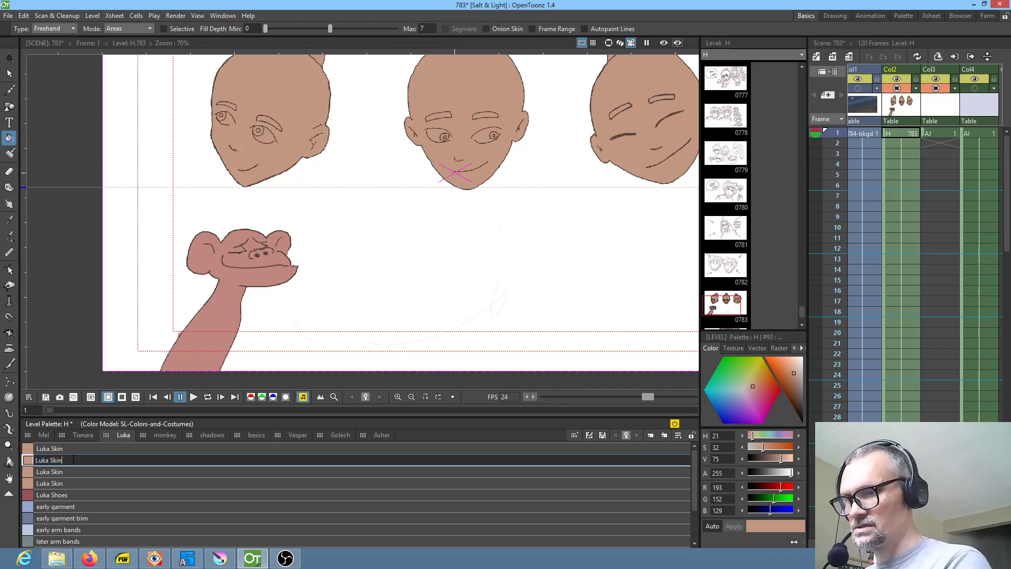
pyautogui.click(70, 483)
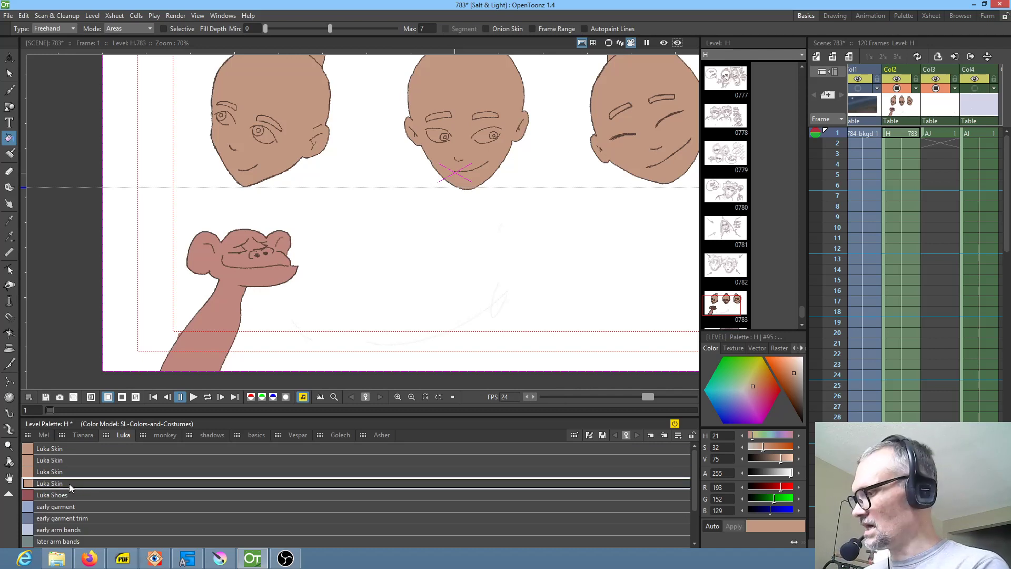
pyautogui.hotkey('ctrl', 'v')
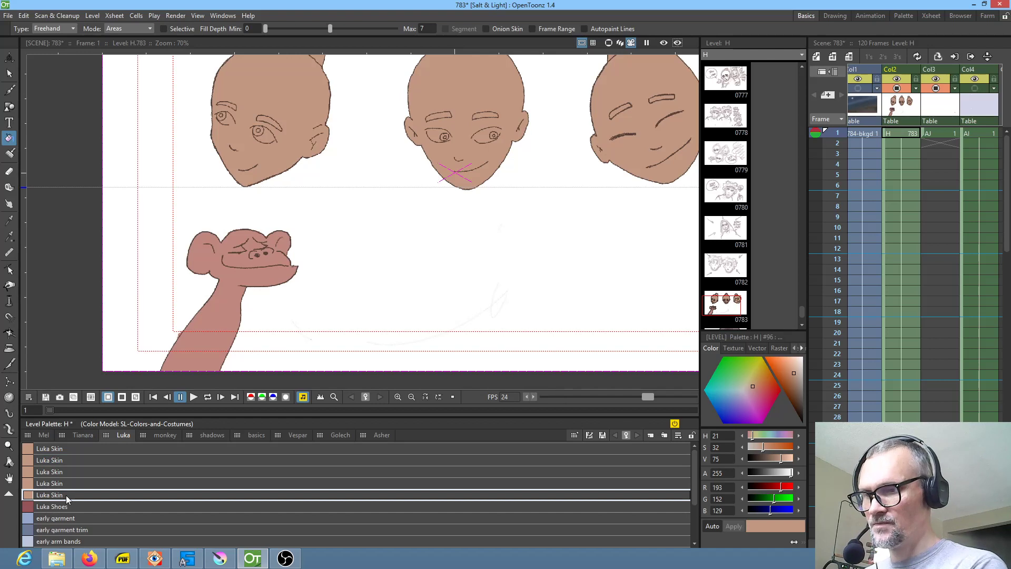
# Step: Rename the lowest Luka Skin copy as Luka pupils and the copy above it as Luka iris
pyautogui.doubleClick(68, 494)
pyautogui.click(75, 494)
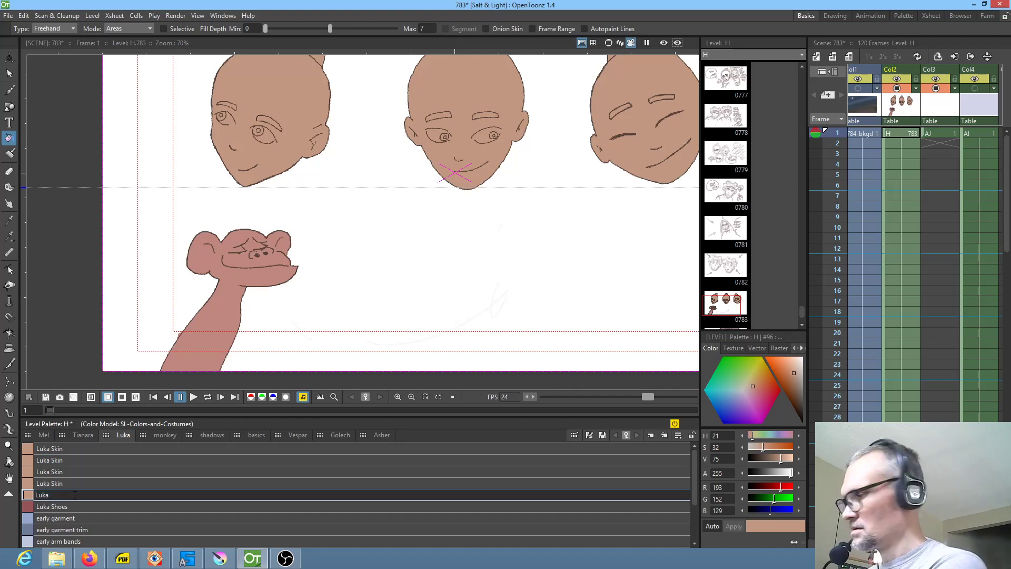
pyautogui.write('p')
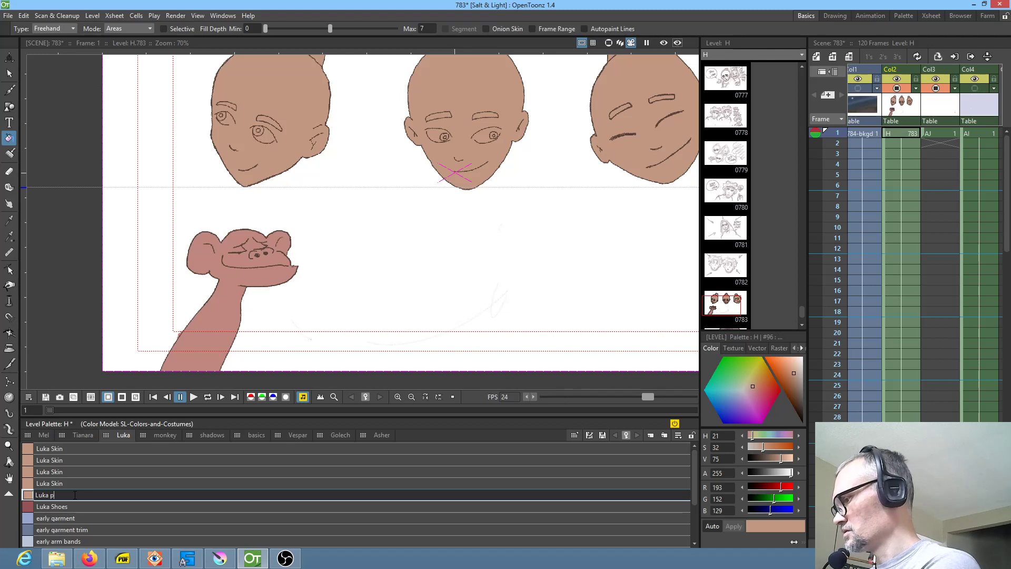
pyautogui.write('upils')
pyautogui.press('Return')
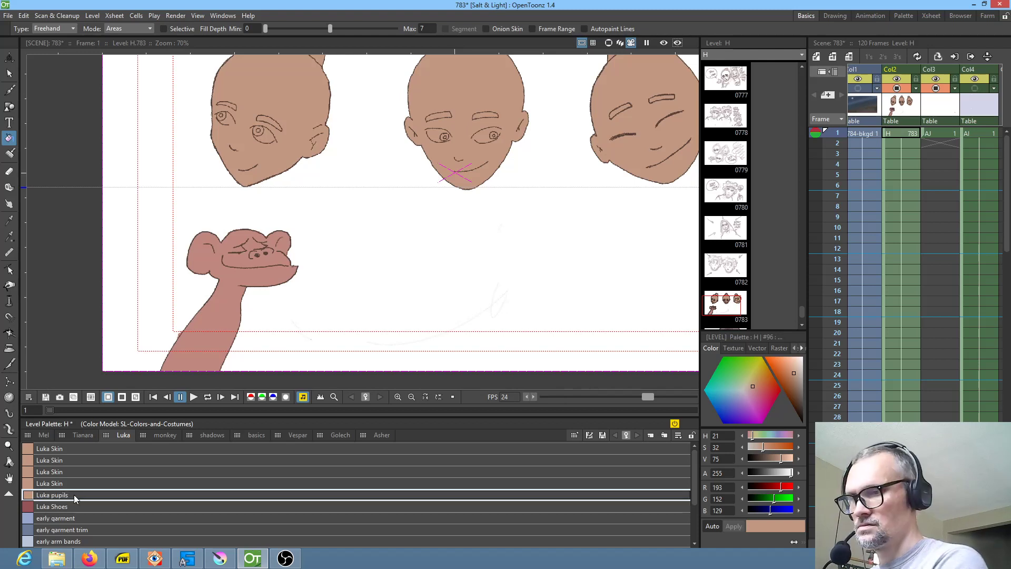
pyautogui.doubleClick(80, 483)
pyautogui.click(79, 481)
pyautogui.press('BackSpace')
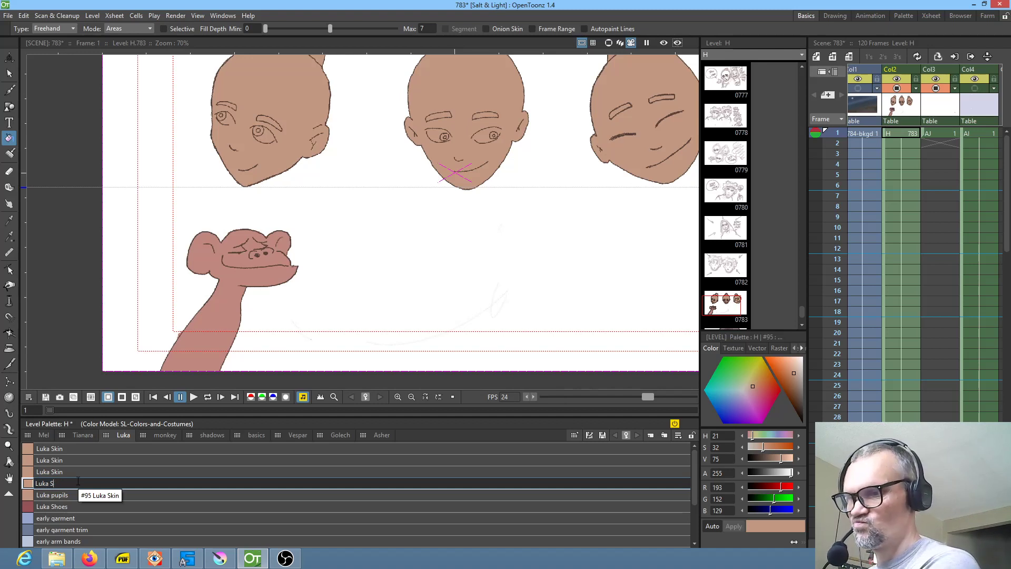
pyautogui.write('iris')
pyautogui.press('Return')
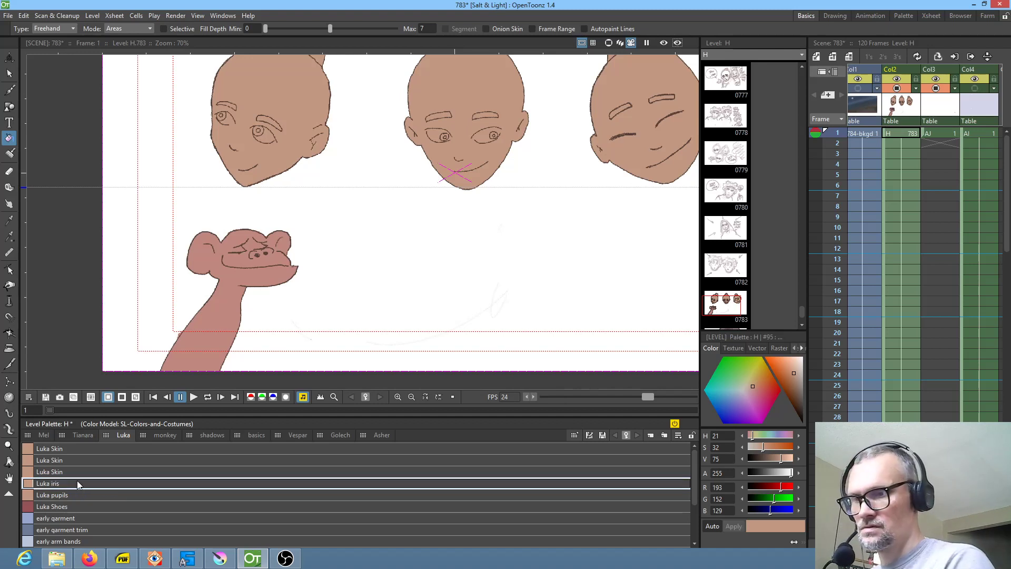
# Step: Rename the two remaining Luka Skin copies as Luka brows and Luka eyes, with eyes above brows
pyautogui.click(86, 473)
pyautogui.doubleClick(85, 472)
pyautogui.click(86, 471)
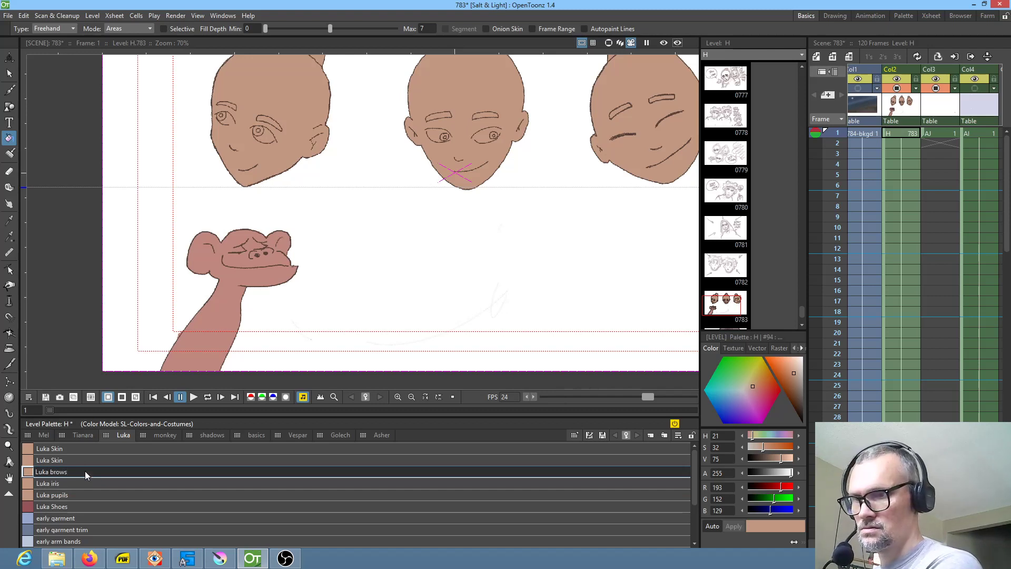
pyautogui.click(87, 472)
pyautogui.doubleClick(69, 461)
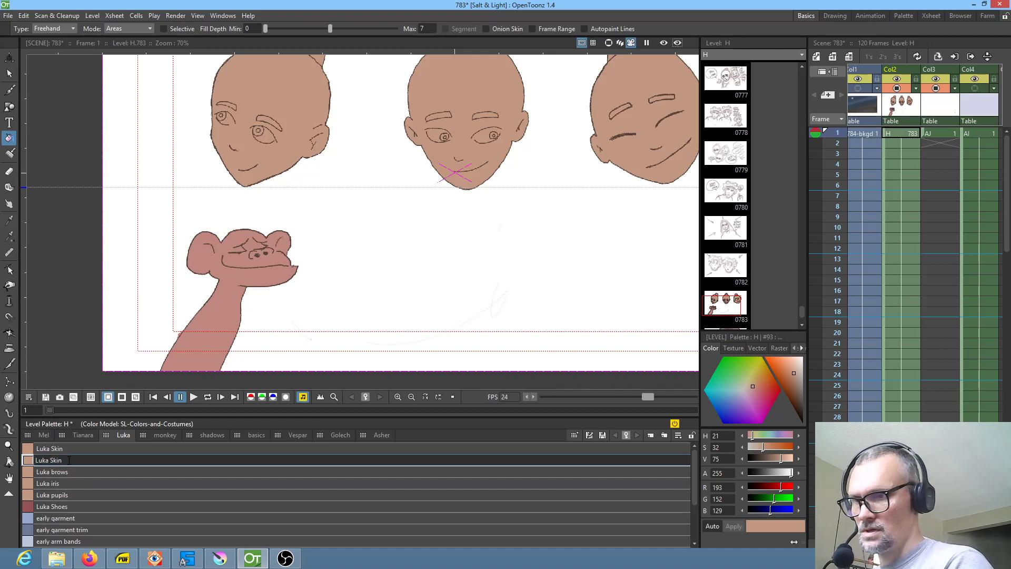
pyautogui.write('eyes')
pyautogui.press('Return')
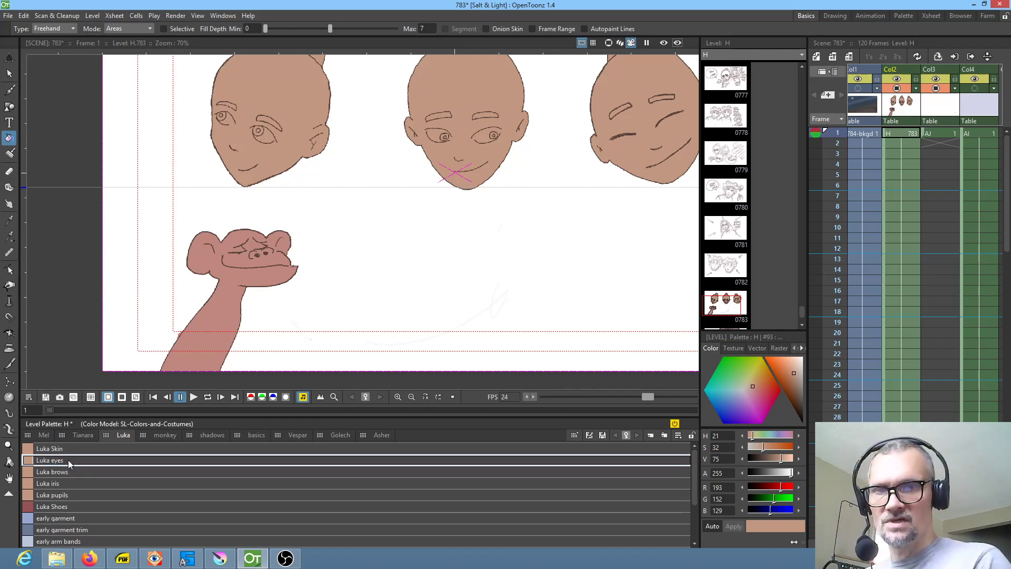
# Step: Recolour the Luka brows style dark brown (RGB 119, 90, 75), Luka iris yellow-green (RGB 168, 209, 55) and Luka pupils black
pyautogui.click(65, 473)
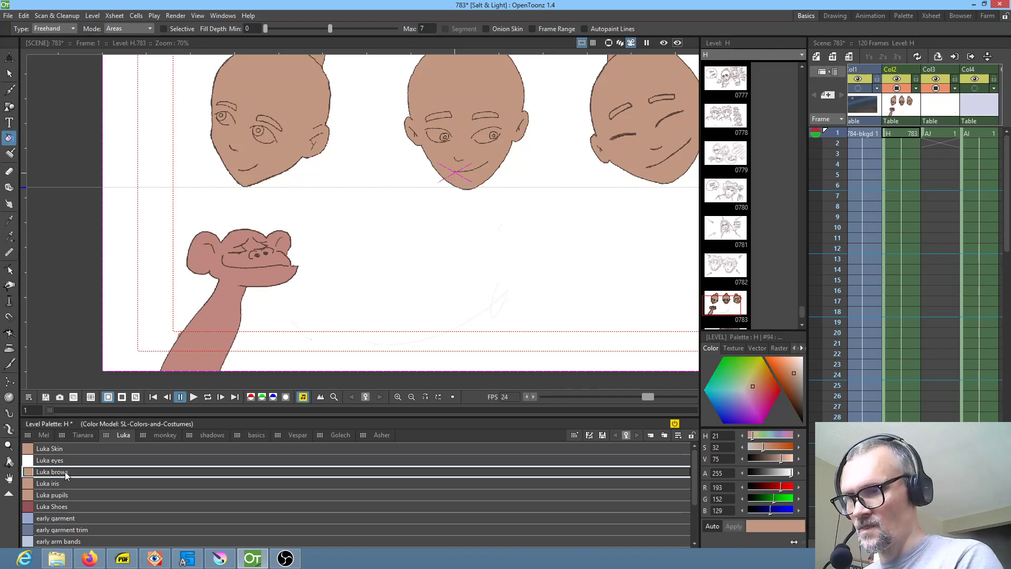
pyautogui.click(798, 396)
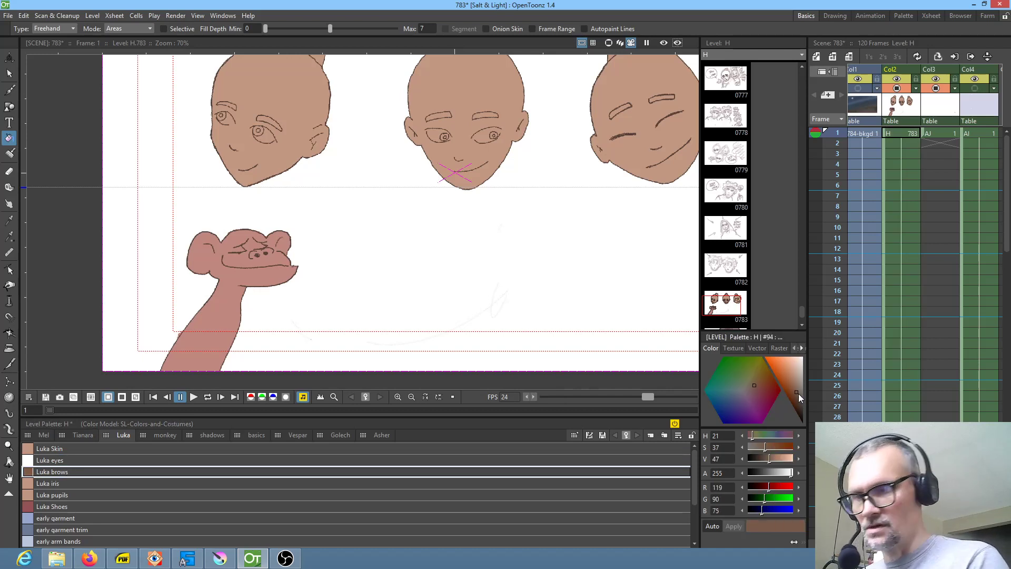
pyautogui.click(56, 483)
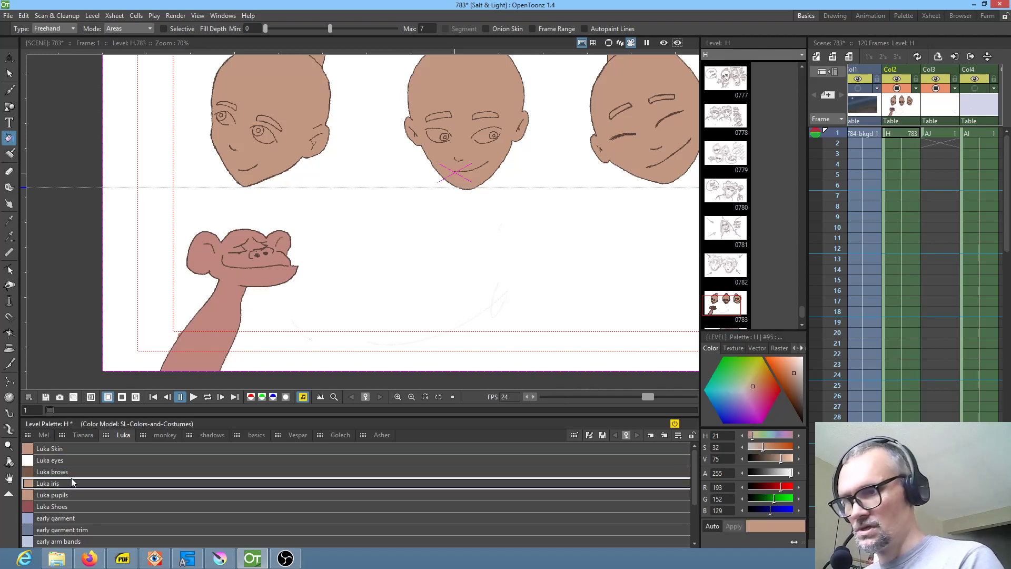
pyautogui.click(731, 371)
pyautogui.click(749, 365)
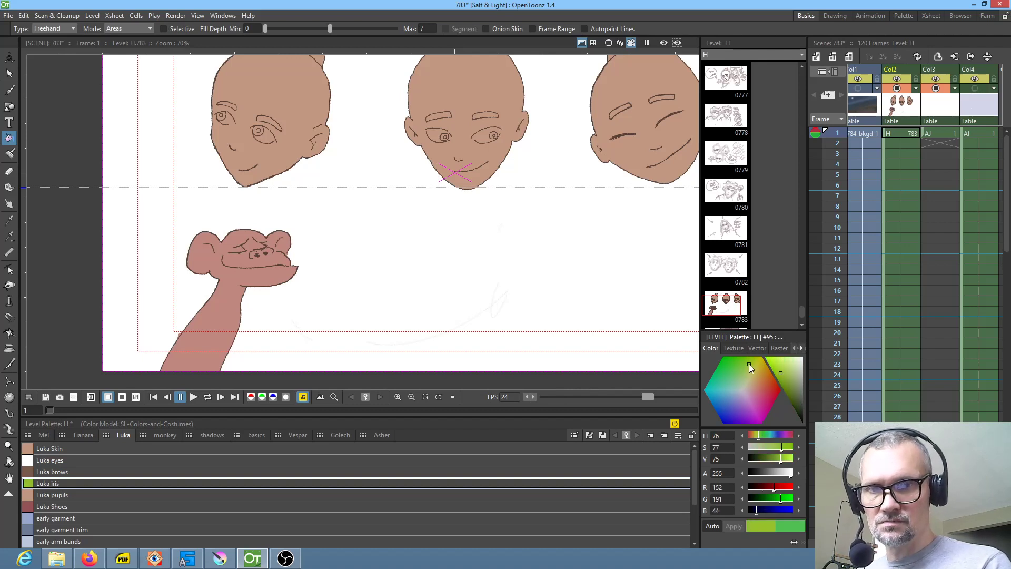
pyautogui.moveTo(783, 371); pyautogui.dragTo(779, 368)
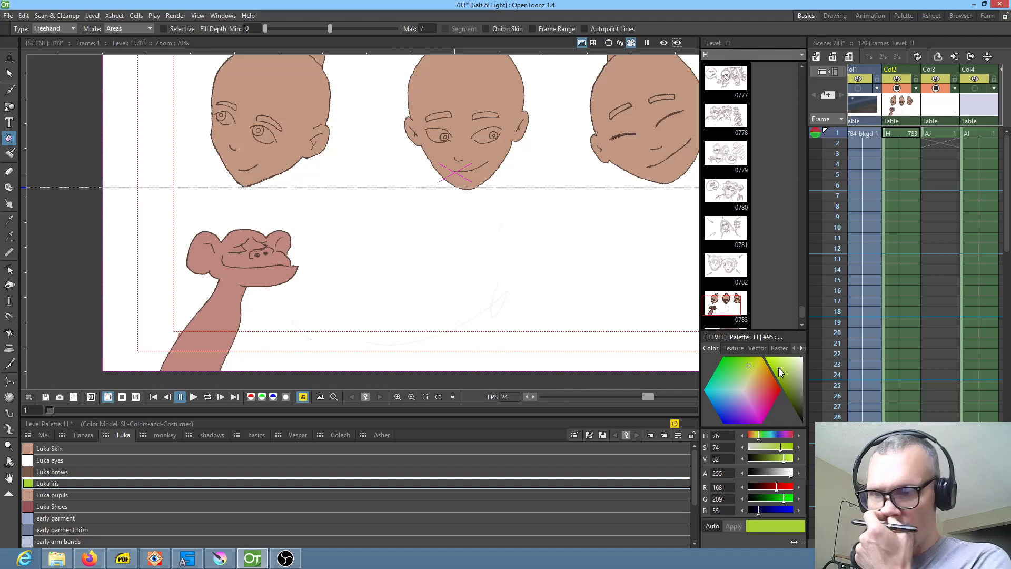
pyautogui.click(61, 494)
pyautogui.moveTo(805, 429); pyautogui.dragTo(809, 427)
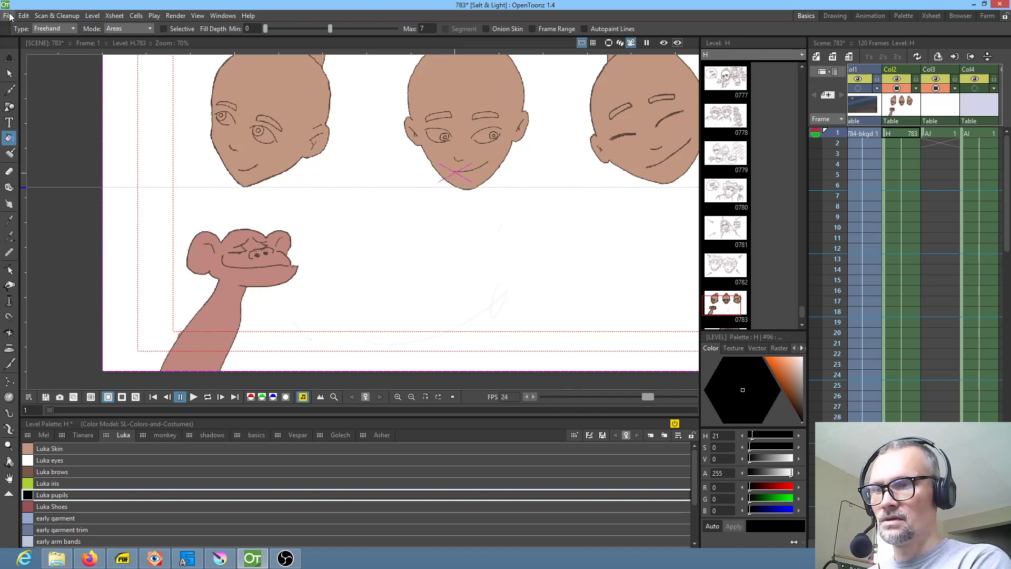
# Step: Switch to the Palette room and save the level palette over the existing SL-Colors-and-Costumes.tpl in the drawings folder
pyautogui.click(904, 16)
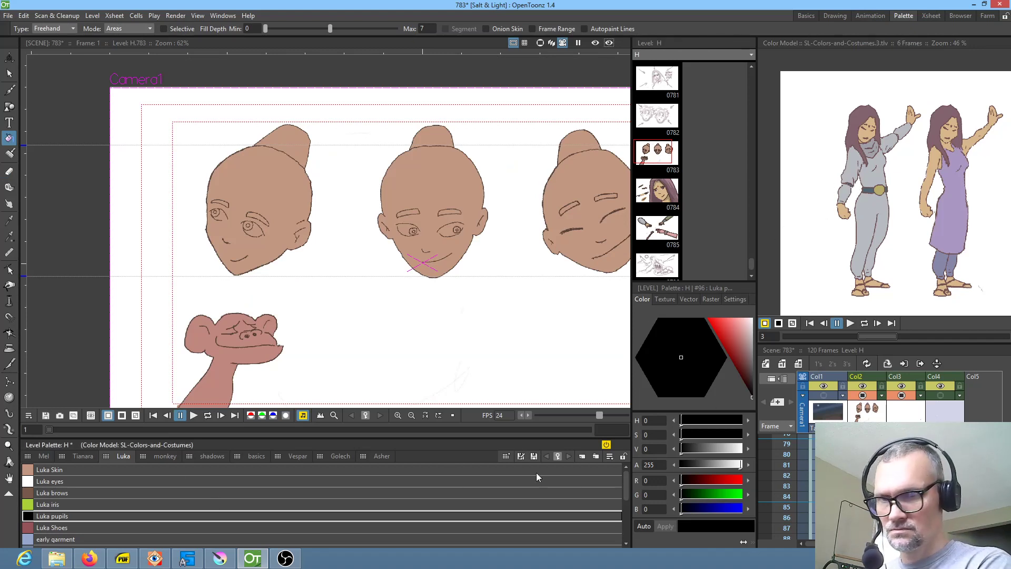
pyautogui.click(521, 456)
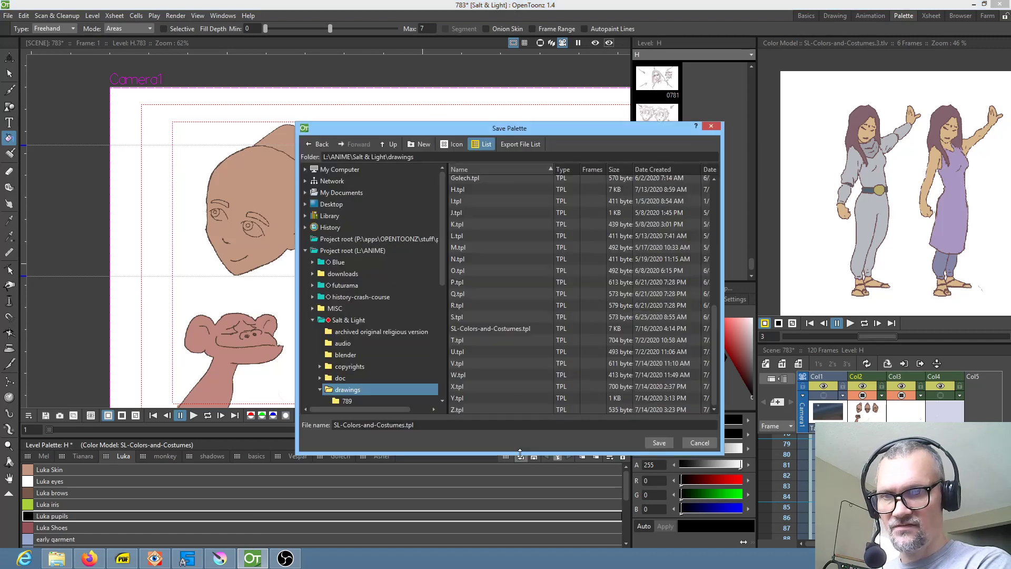
pyautogui.click(480, 329)
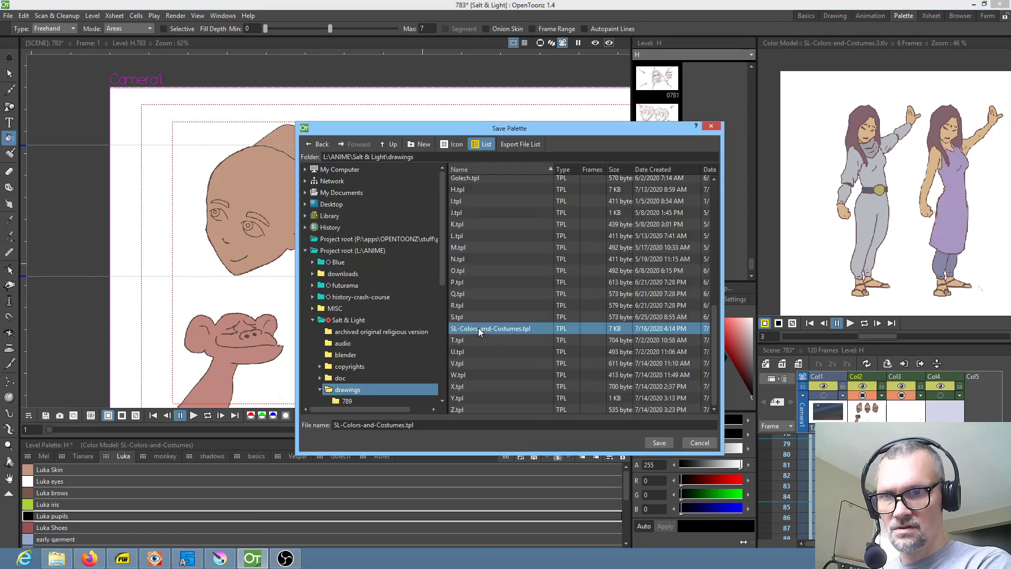
pyautogui.click(659, 442)
pyautogui.click(494, 289)
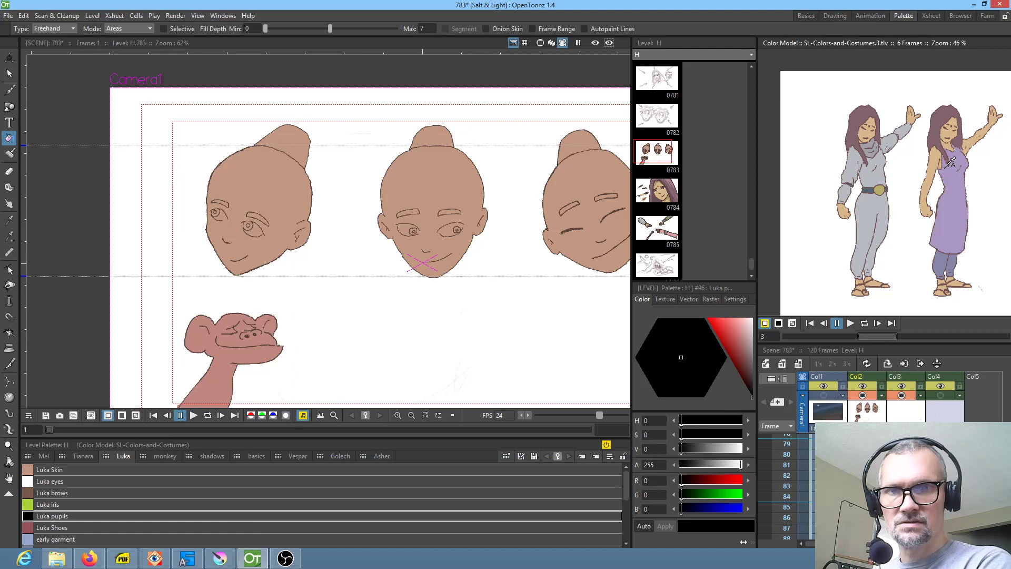
# Step: Load SL-Colors-and-Costumes.tlv as the color model and overwrite the destination palette with its palette
pyautogui.rightClick(906, 157)
pyautogui.click(927, 176)
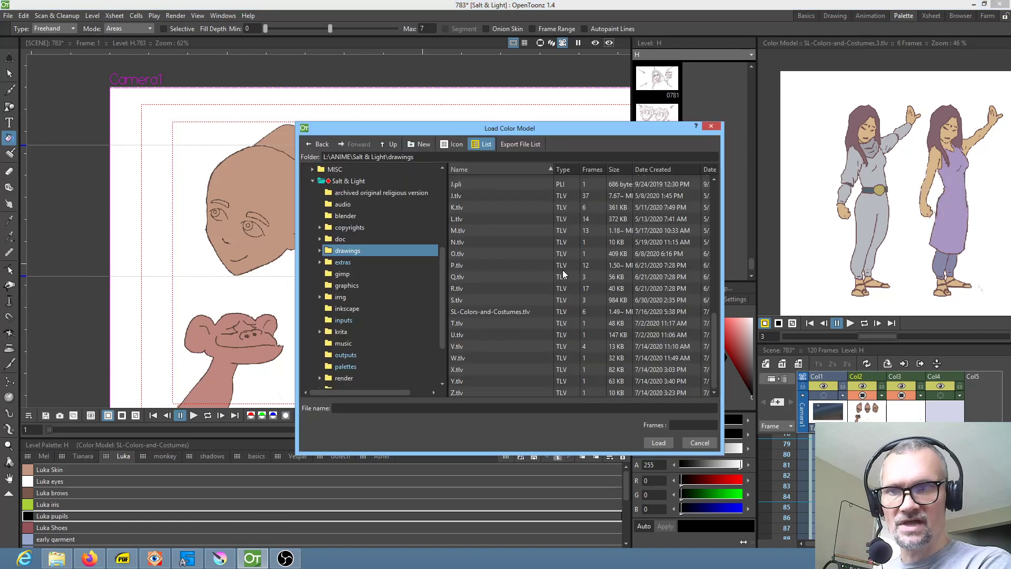
pyautogui.click(495, 312)
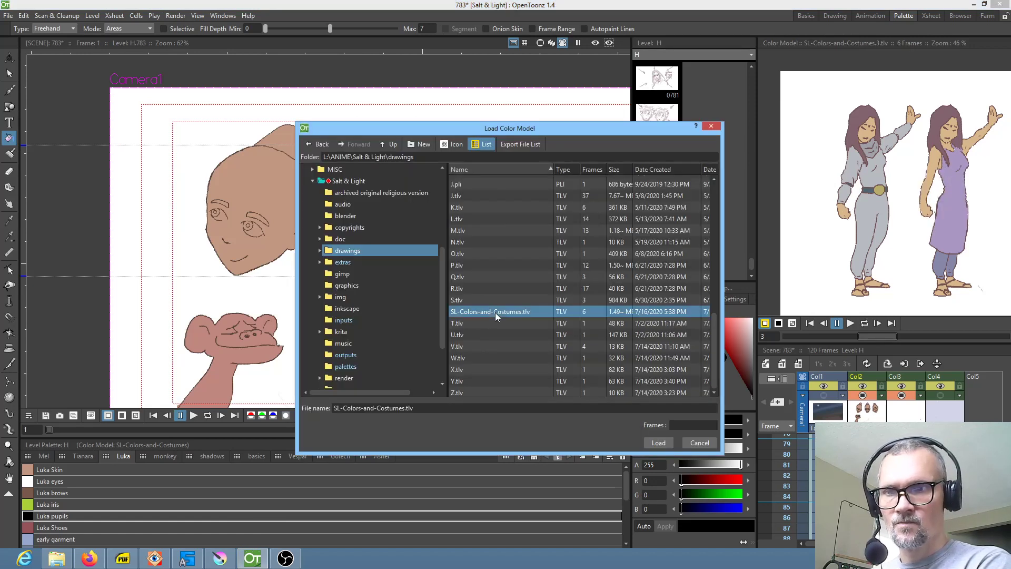
pyautogui.click(653, 441)
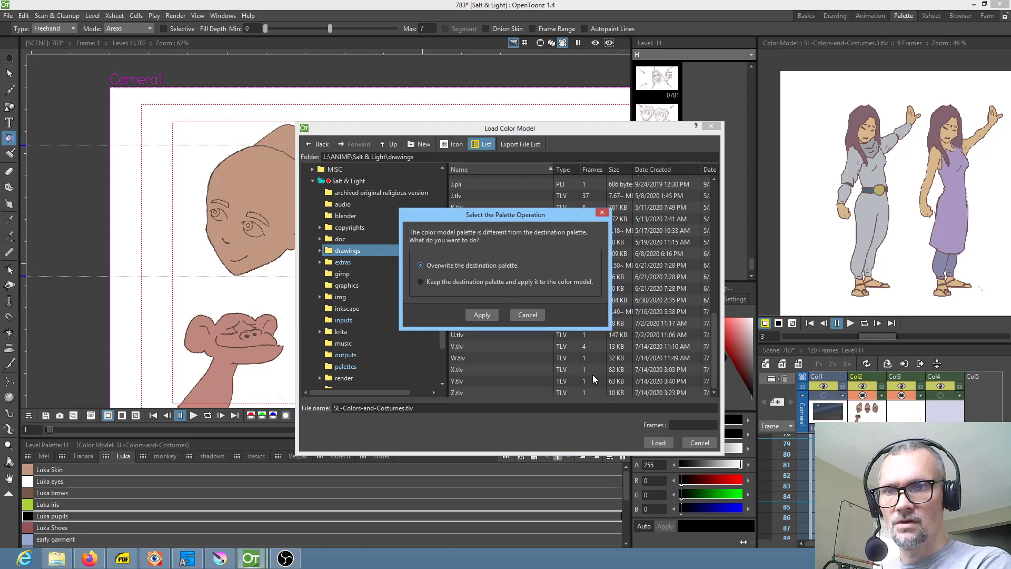
pyautogui.click(477, 313)
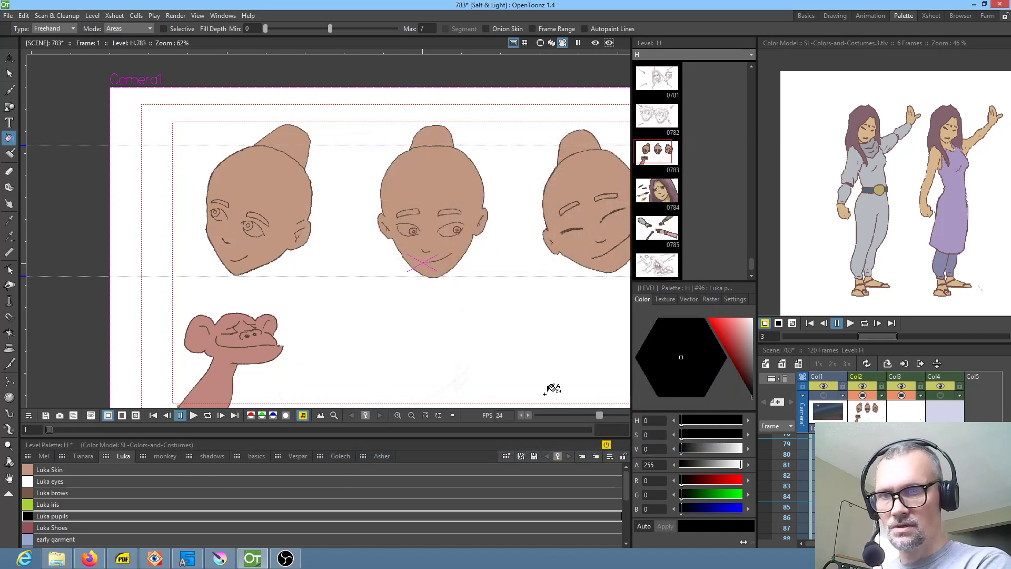
# Step: Check the coloured face in drawing 784, then return to drawing 783 with color model frame 4 enlarged as reference
pyautogui.click(659, 156)
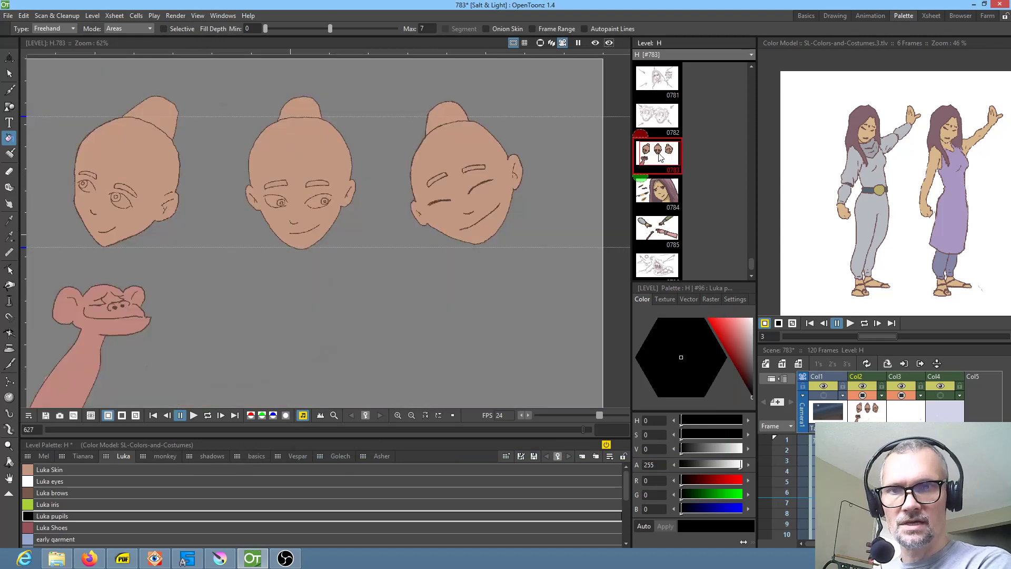
pyautogui.click(663, 199)
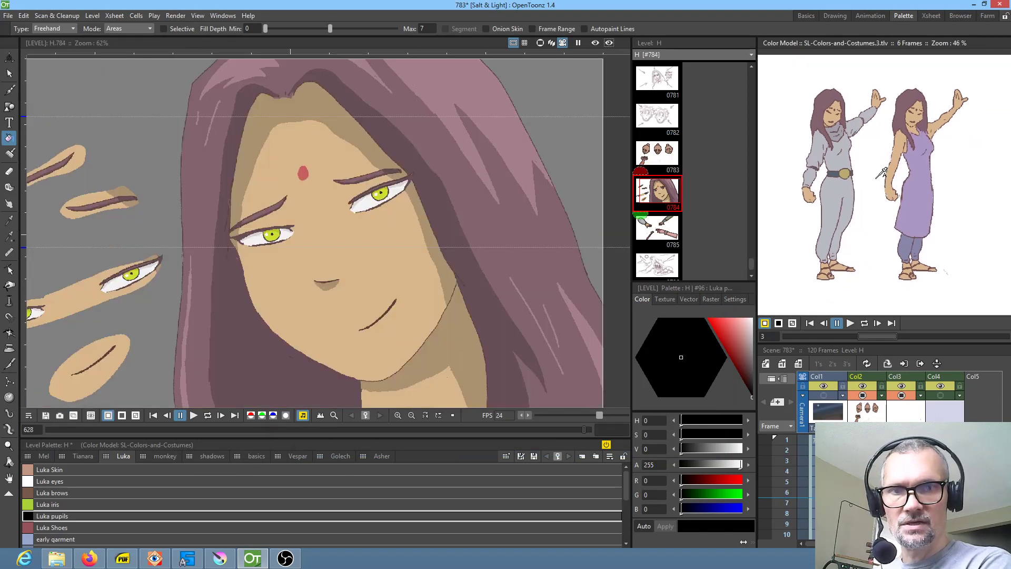
pyautogui.click(877, 324)
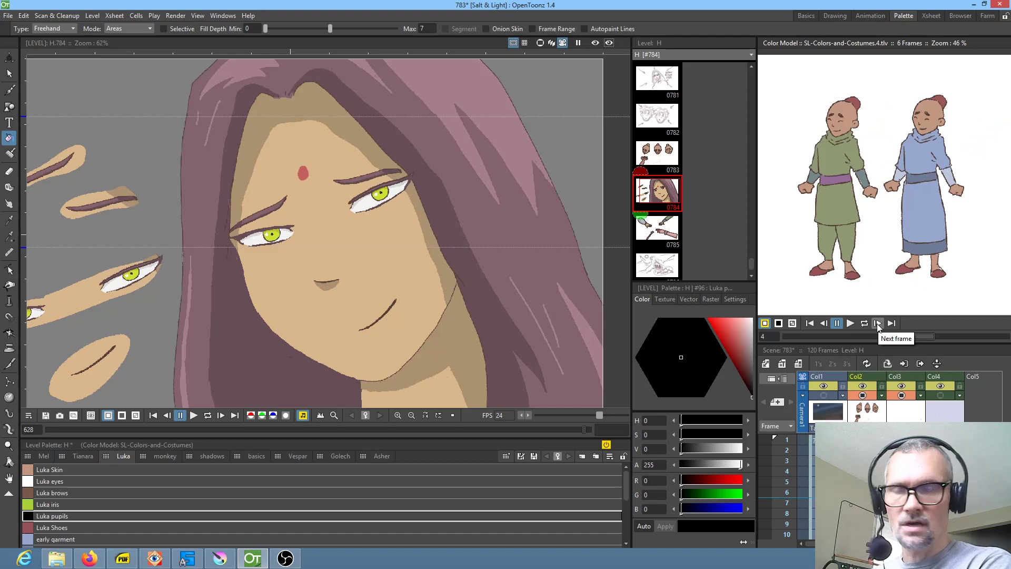
pyautogui.scroll(3, 958, 125)
pyautogui.scroll(-3, 957, 130)
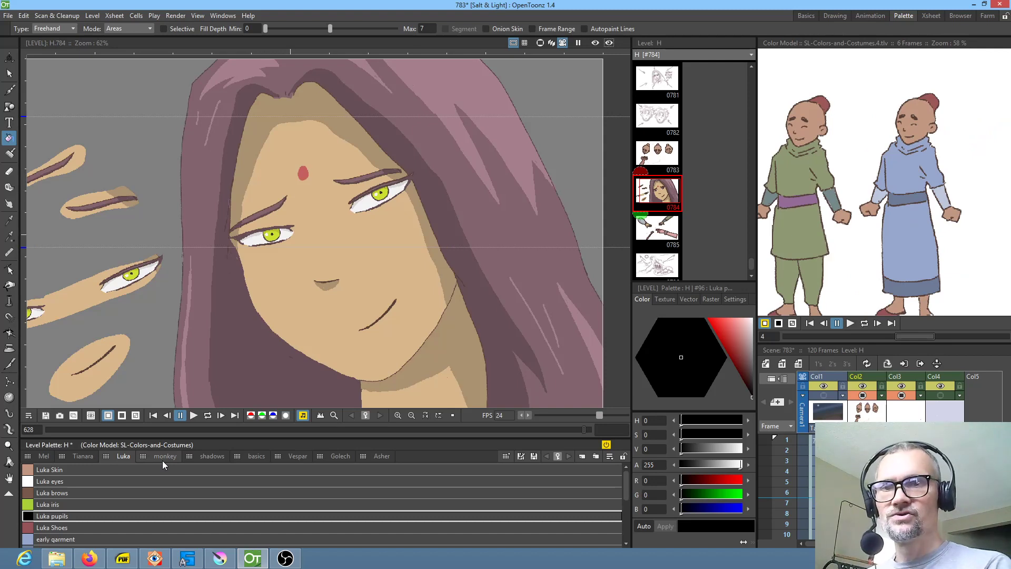
pyautogui.click(667, 154)
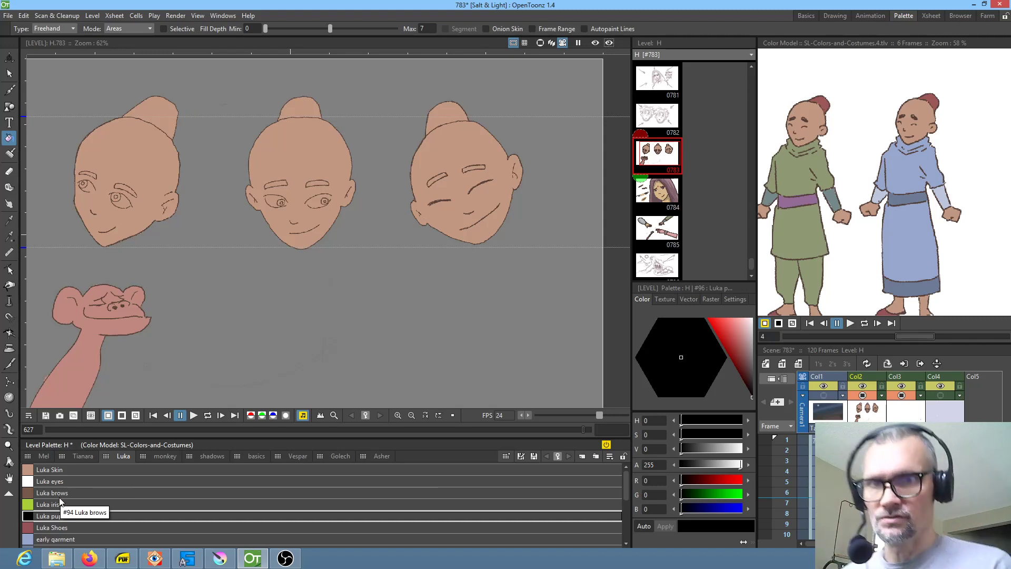
# Step: Fill both pupils of the leftmost head in drawing 783 with the black Luka pupils style
pyautogui.hotkey('shift', 'space')
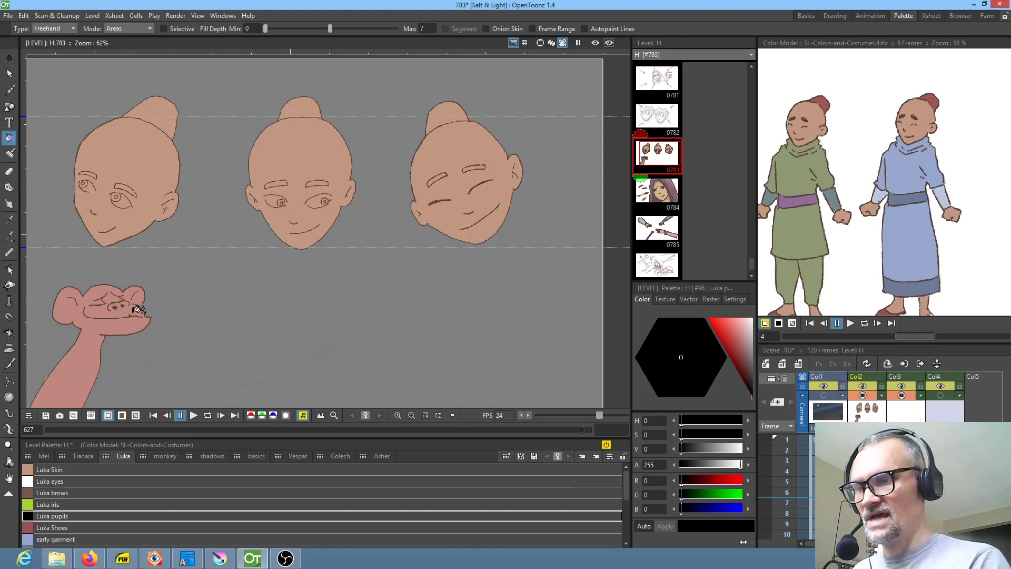
pyautogui.moveTo(172, 219); pyautogui.dragTo(400, 286)
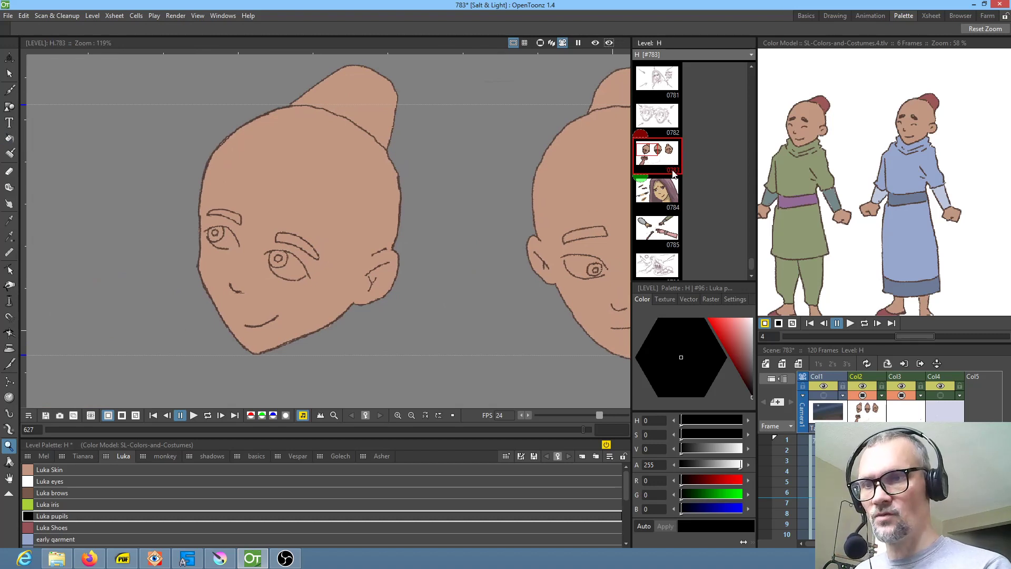
pyautogui.hotkey('ctrl', 's')
pyautogui.click(469, 289)
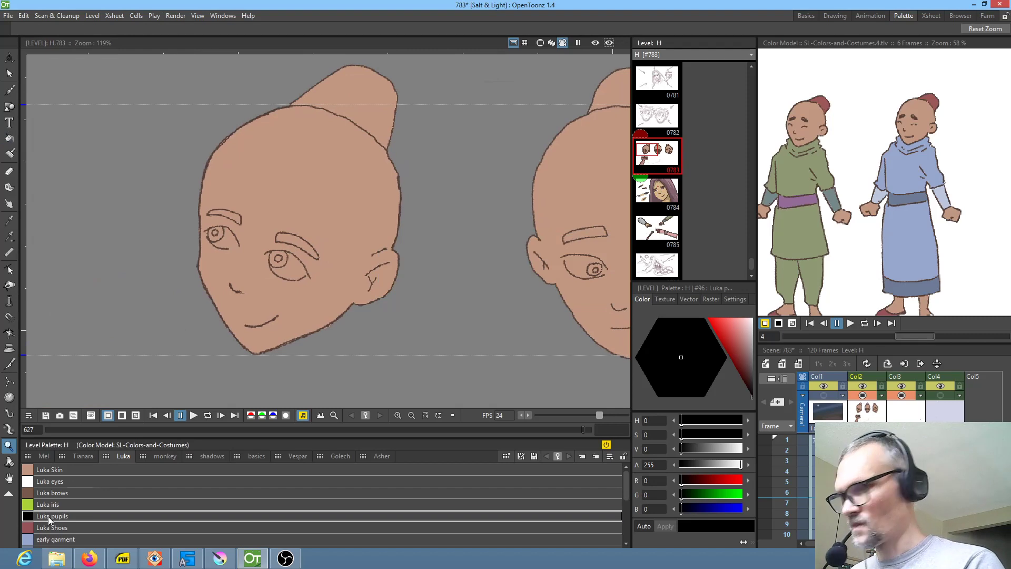
pyautogui.press('f')
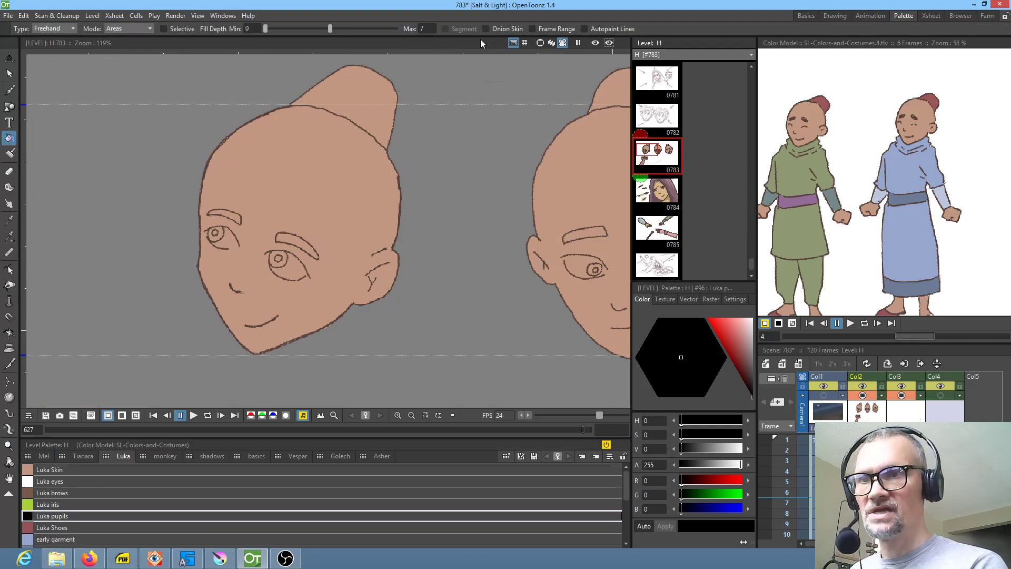
pyautogui.press('z')
pyautogui.moveTo(289, 259); pyautogui.dragTo(325, 226)
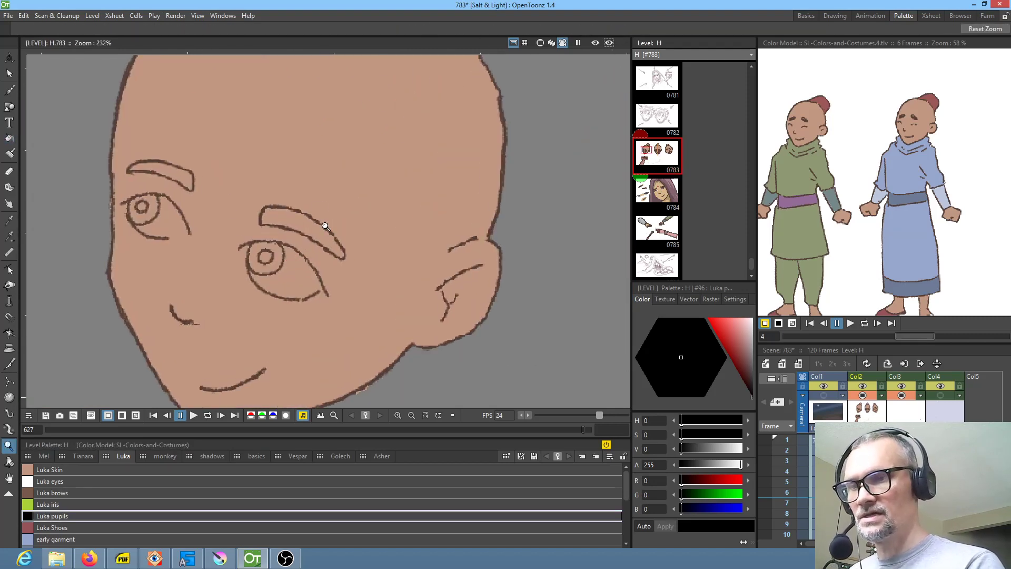
pyautogui.press('f')
pyautogui.click(265, 256)
pyautogui.moveTo(271, 240)
pyautogui.mouseDown()
pyautogui.moveTo(264, 265)
pyautogui.moveTo(282, 245)
pyautogui.mouseUp()
pyautogui.moveTo(132, 203); pyautogui.dragTo(148, 198)
# Step: Fill both pupils of the middle head with the Luka pupils style
pyautogui.moveTo(486, 319); pyautogui.dragTo(211, 316)
pyautogui.moveTo(551, 298); pyautogui.dragTo(343, 283)
pyautogui.moveTo(417, 253)
pyautogui.mouseDown()
pyautogui.moveTo(413, 264)
pyautogui.moveTo(421, 252)
pyautogui.mouseUp()
pyautogui.moveTo(584, 253); pyautogui.dragTo(581, 256)
pyautogui.moveTo(583, 299)
pyautogui.mouseDown()
pyautogui.moveTo(242, 351)
pyautogui.moveTo(74, 353)
pyautogui.moveTo(198, 296)
pyautogui.moveTo(630, 211)
pyautogui.mouseUp()
# Step: Fill the eyebrows of the middle and rightmost heads with the Luka brows style
pyautogui.click(62, 494)
pyautogui.moveTo(398, 118)
pyautogui.mouseDown()
pyautogui.moveTo(361, 105)
pyautogui.moveTo(421, 129)
pyautogui.moveTo(405, 120)
pyautogui.mouseUp()
pyautogui.moveTo(553, 111)
pyautogui.mouseDown()
pyautogui.moveTo(490, 157)
pyautogui.moveTo(577, 141)
pyautogui.mouseUp()
pyautogui.moveTo(467, 264); pyautogui.dragTo(148, 296)
pyautogui.moveTo(536, 271); pyautogui.dragTo(274, 317)
pyautogui.moveTo(424, 202)
pyautogui.mouseDown()
pyautogui.moveTo(362, 192)
pyautogui.moveTo(424, 190)
pyautogui.mouseUp()
pyautogui.moveTo(463, 153); pyautogui.dragTo(553, 134)
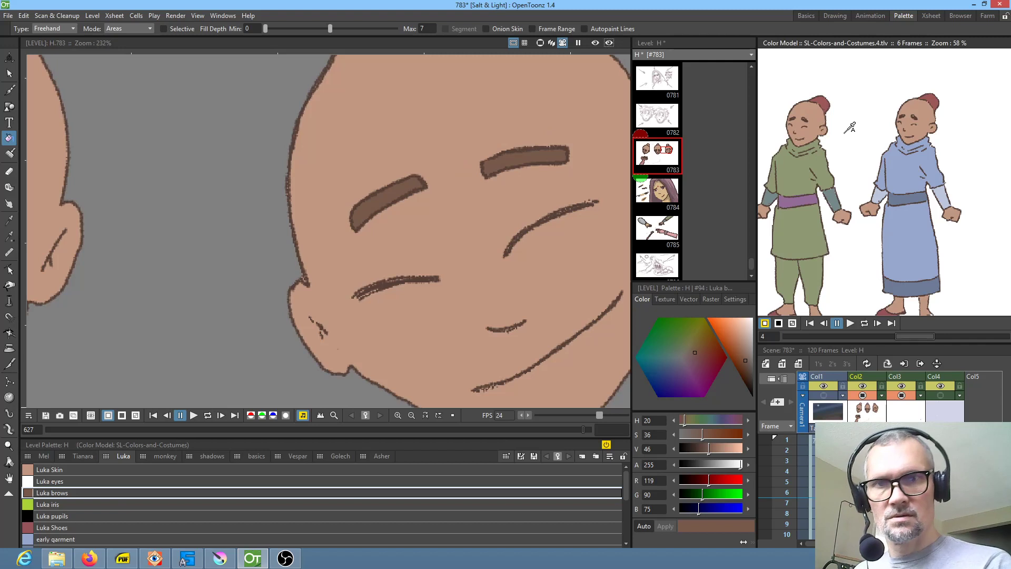
# Step: Enlarge the blue-robed character's head in the color model and sample its skin, topknot cap and eyebrow styles
pyautogui.click(888, 81)
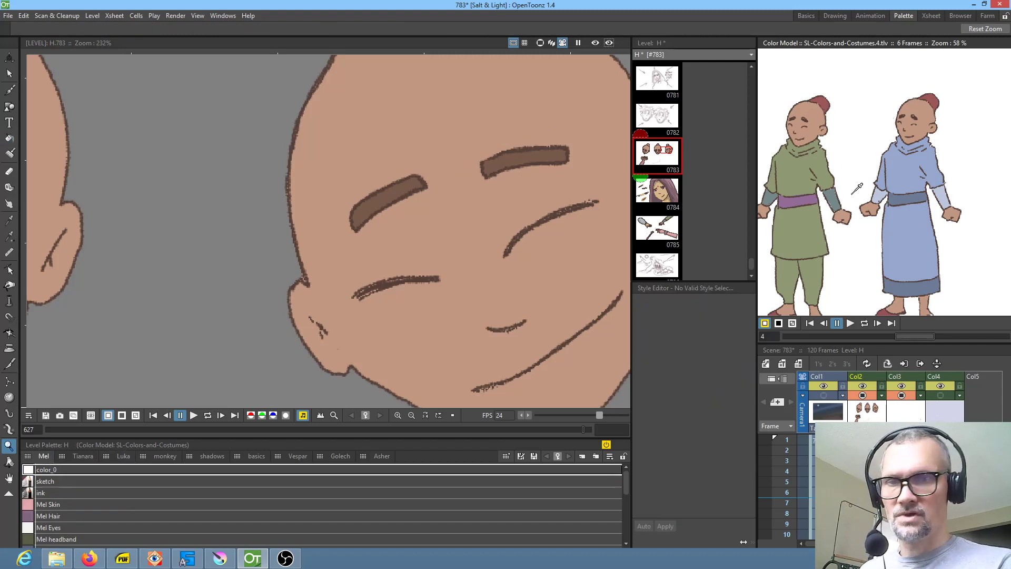
pyautogui.scroll(5, 899, 141)
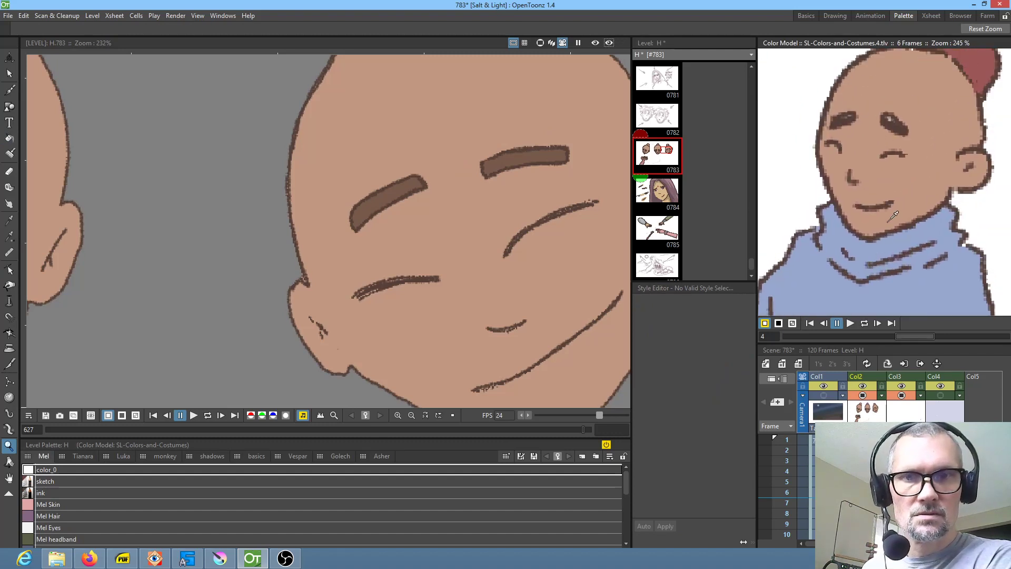
pyautogui.scroll(-6, 911, 176)
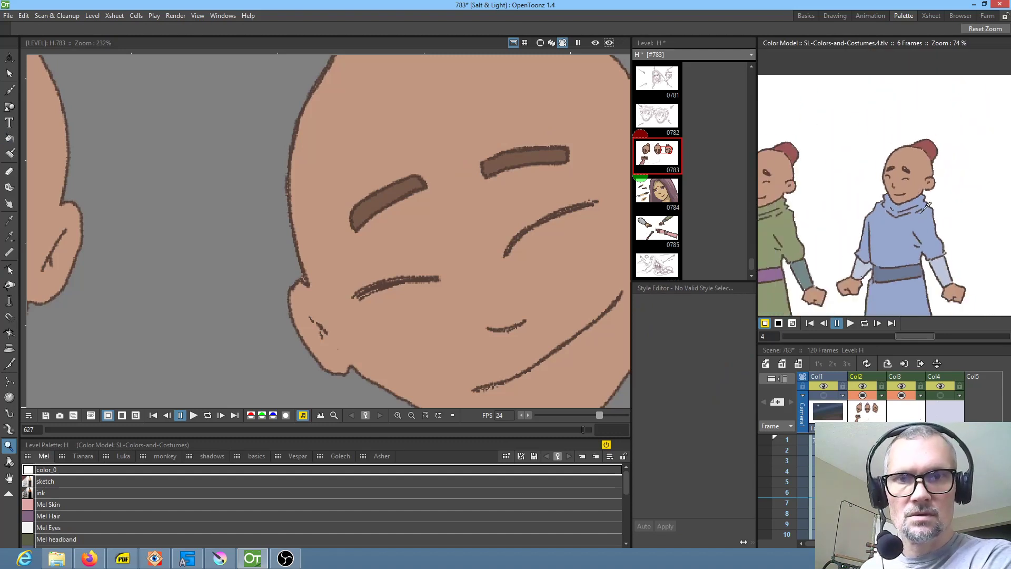
pyautogui.moveTo(896, 237); pyautogui.dragTo(911, 155)
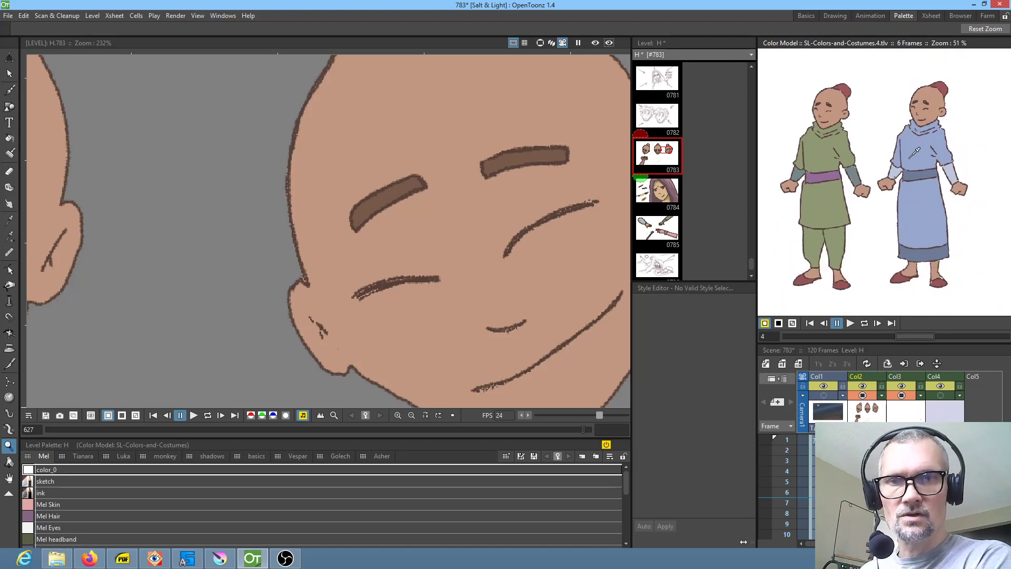
pyautogui.scroll(2, 939, 113)
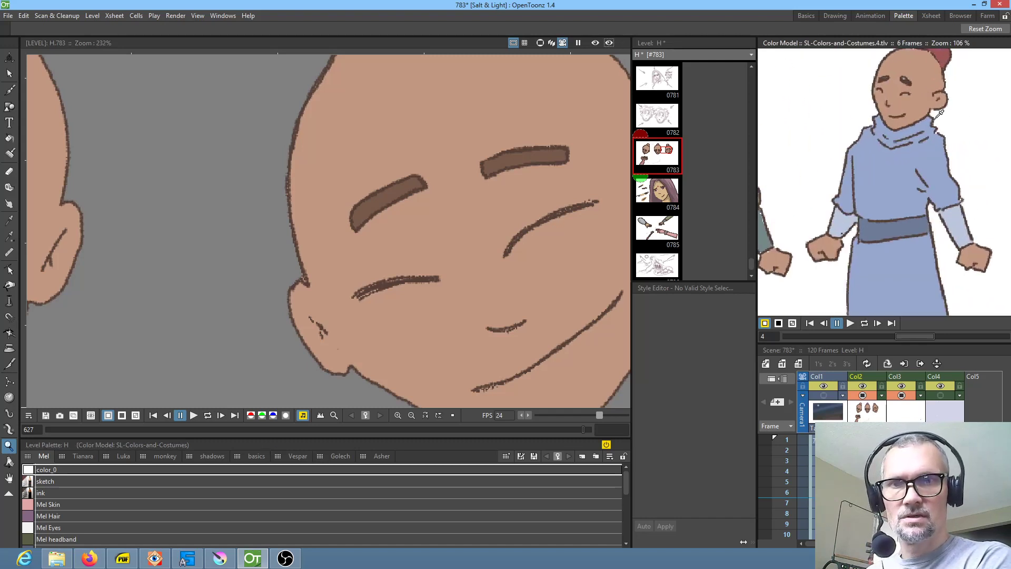
pyautogui.scroll(2, 933, 135)
pyautogui.moveTo(915, 111); pyautogui.dragTo(913, 277)
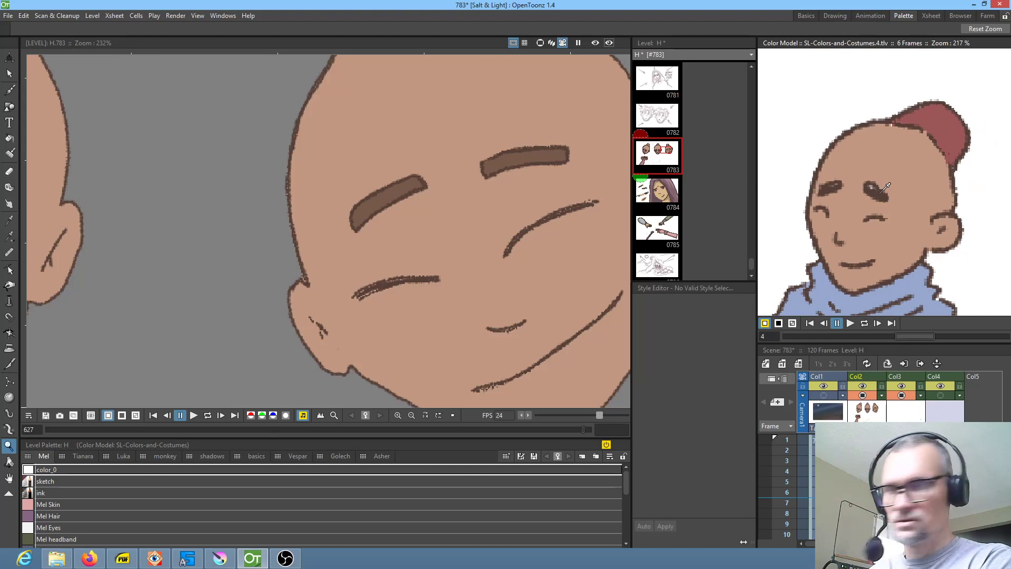
pyautogui.press('k')
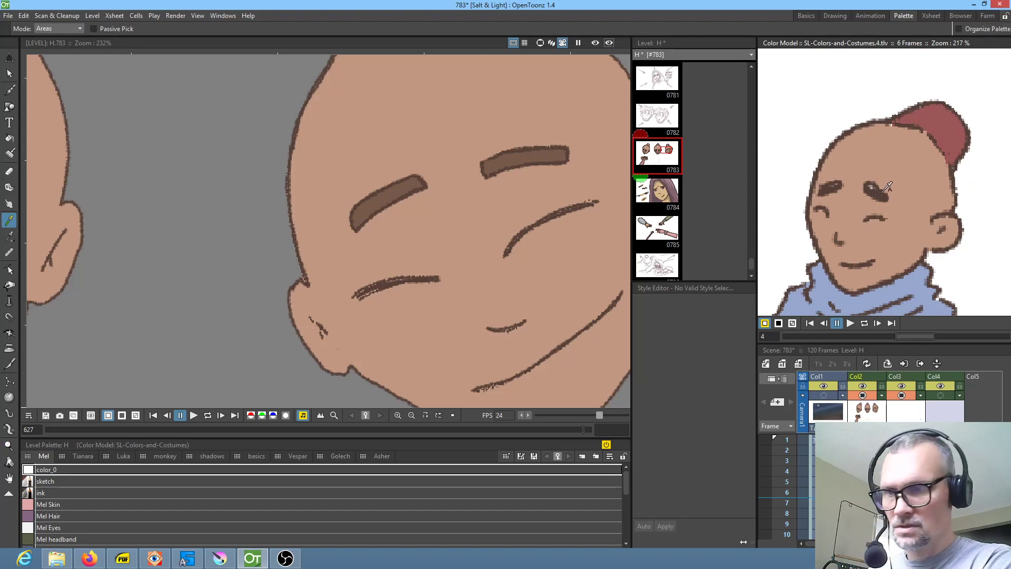
pyautogui.click(849, 206)
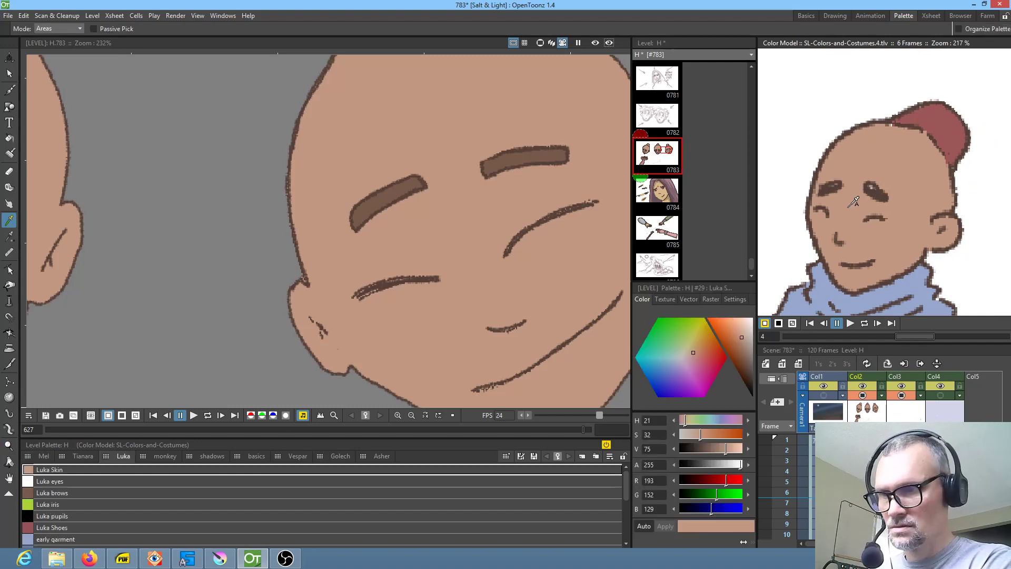
pyautogui.click(958, 125)
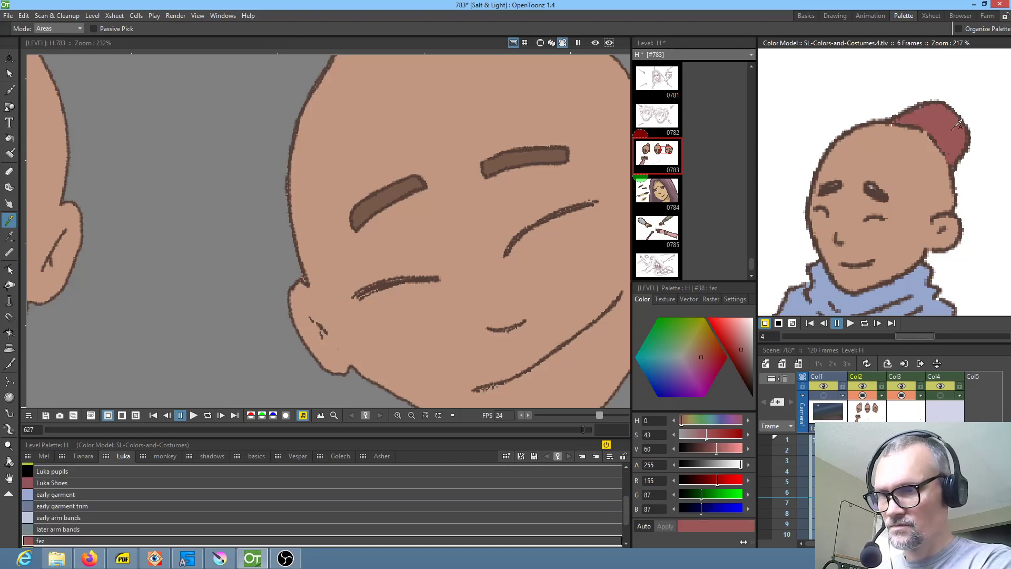
pyautogui.click(881, 191)
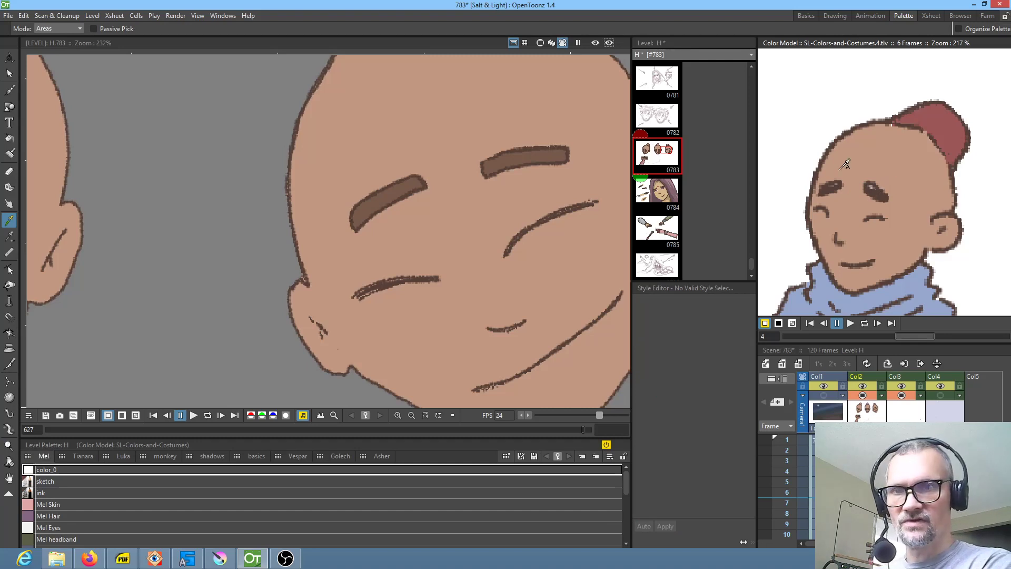
# Step: Fill the topknot shapes on the middle and rightmost heads with the fez style from the Luka palette page
pyautogui.scroll(-5, 344, 220)
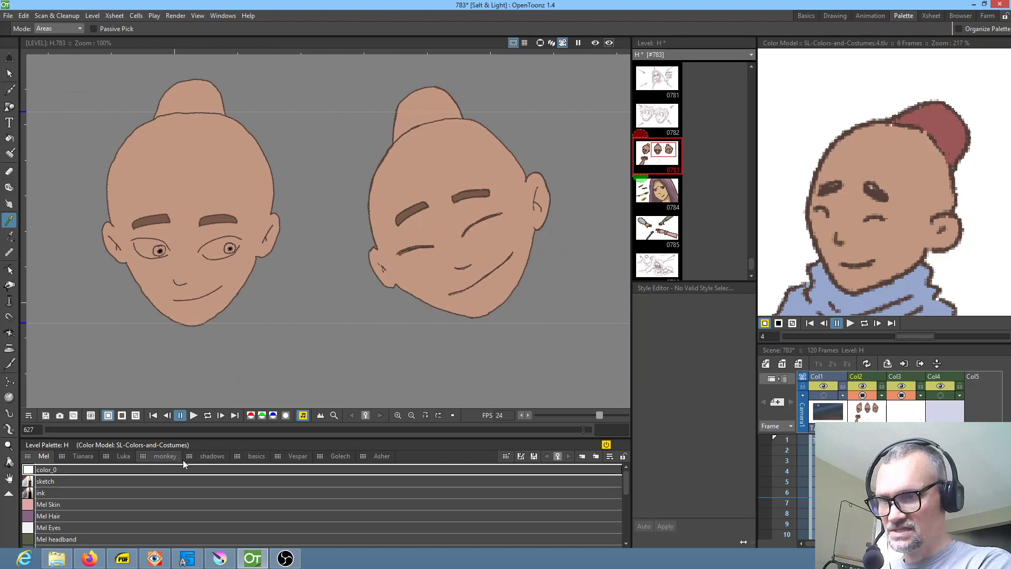
pyautogui.click(125, 456)
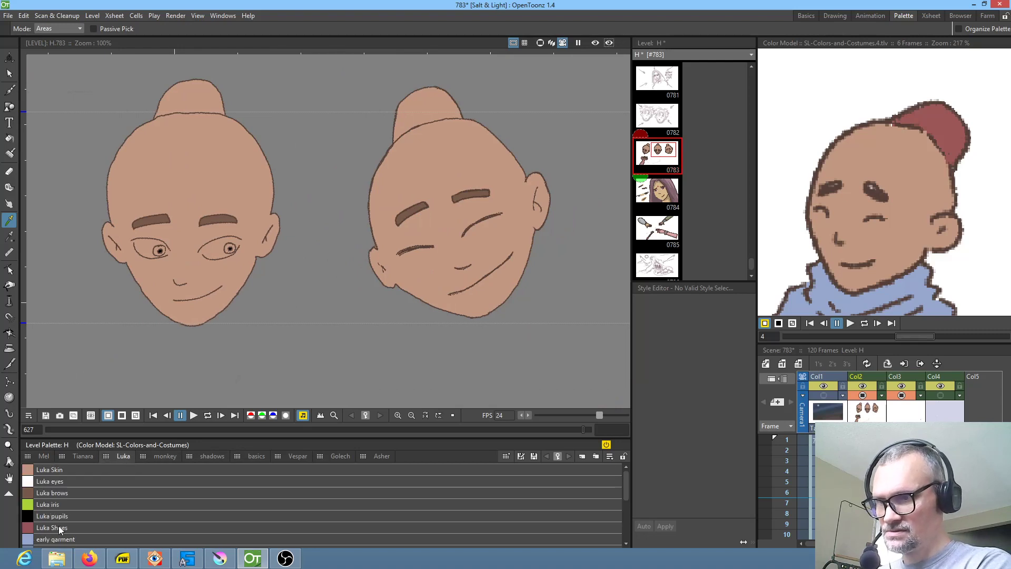
pyautogui.scroll(-2, 108, 518)
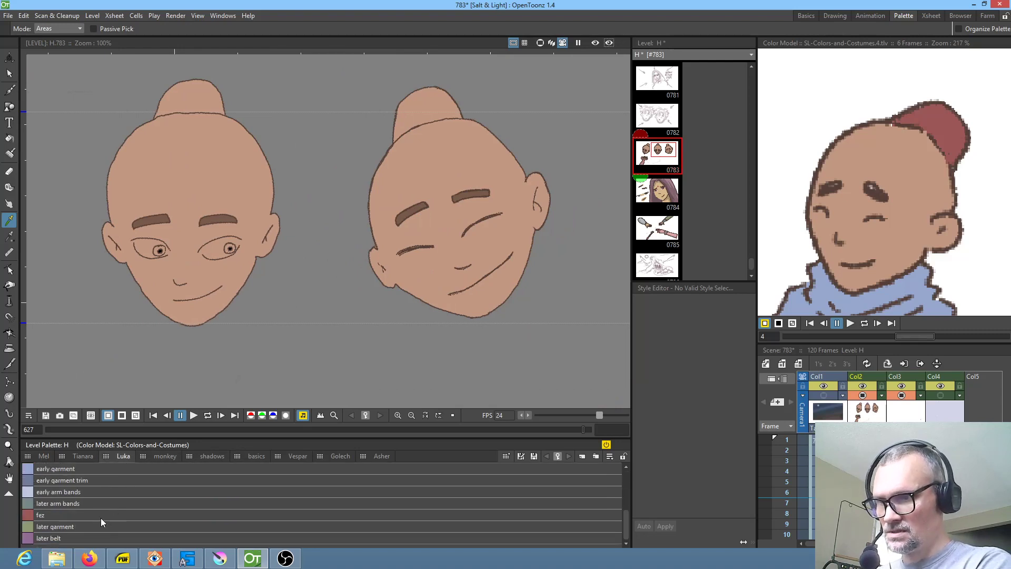
pyautogui.click(65, 516)
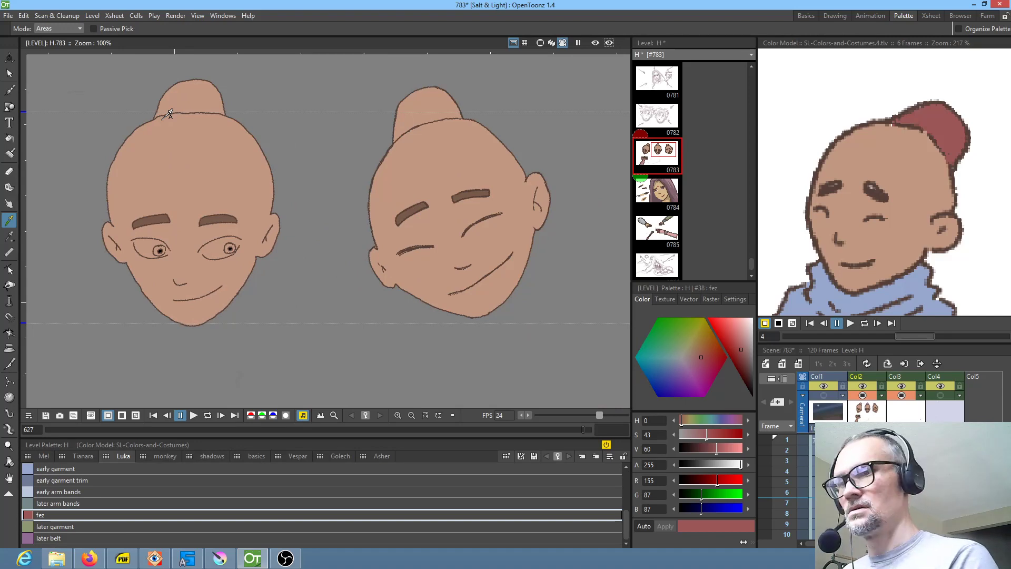
pyautogui.press('f')
pyautogui.moveTo(269, 97)
pyautogui.mouseDown()
pyautogui.moveTo(209, 112)
pyautogui.moveTo(248, 79)
pyautogui.mouseUp()
pyautogui.moveTo(544, 101)
pyautogui.mouseDown()
pyautogui.moveTo(543, 136)
pyautogui.moveTo(495, 101)
pyautogui.mouseUp()
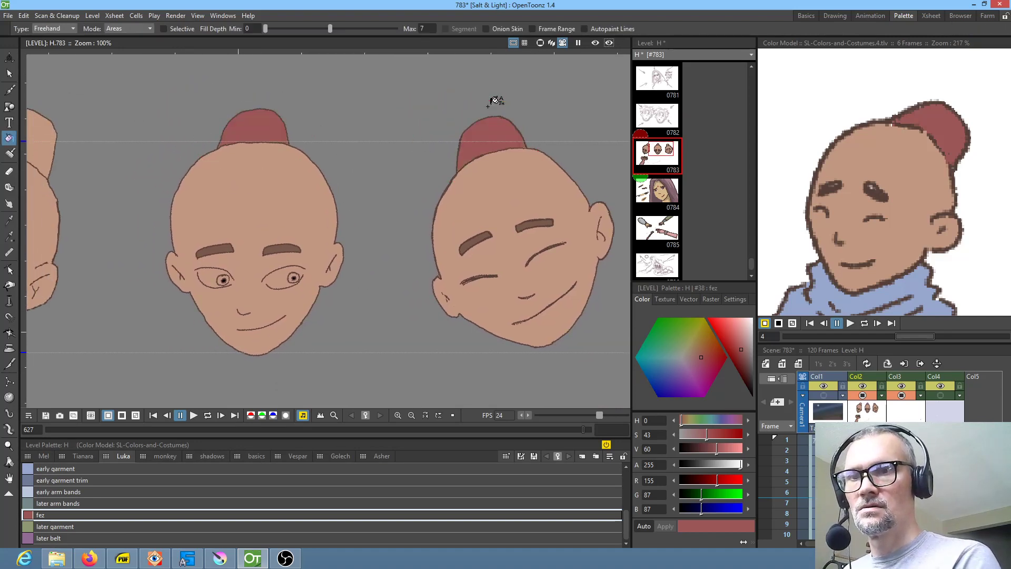
# Step: Fill both irises of the left head with the Luka iris style, using the Fill tool with type Normal
pyautogui.moveTo(127, 146); pyautogui.dragTo(297, 178)
pyautogui.moveTo(235, 124)
pyautogui.mouseDown()
pyautogui.moveTo(111, 183)
pyautogui.moveTo(227, 119)
pyautogui.mouseUp()
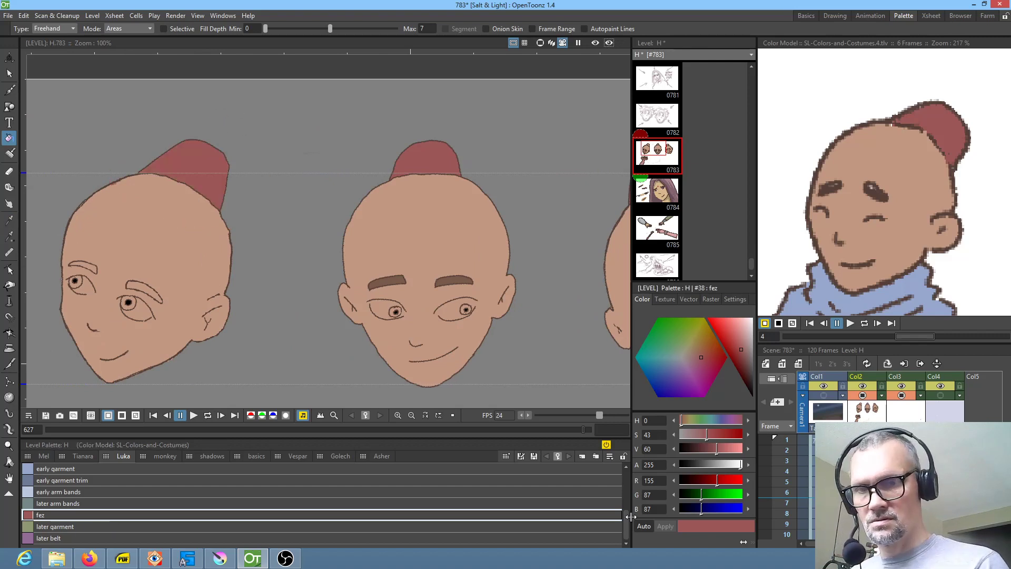
pyautogui.moveTo(628, 526); pyautogui.dragTo(633, 473)
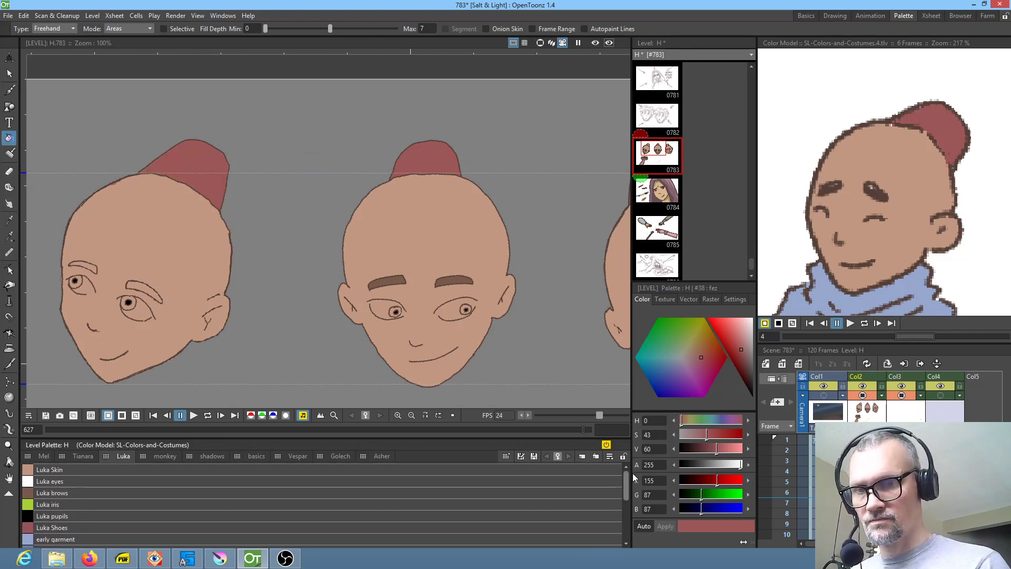
pyautogui.click(67, 509)
pyautogui.hotkey('shift', 'space')
pyautogui.moveTo(126, 317); pyautogui.dragTo(417, 270)
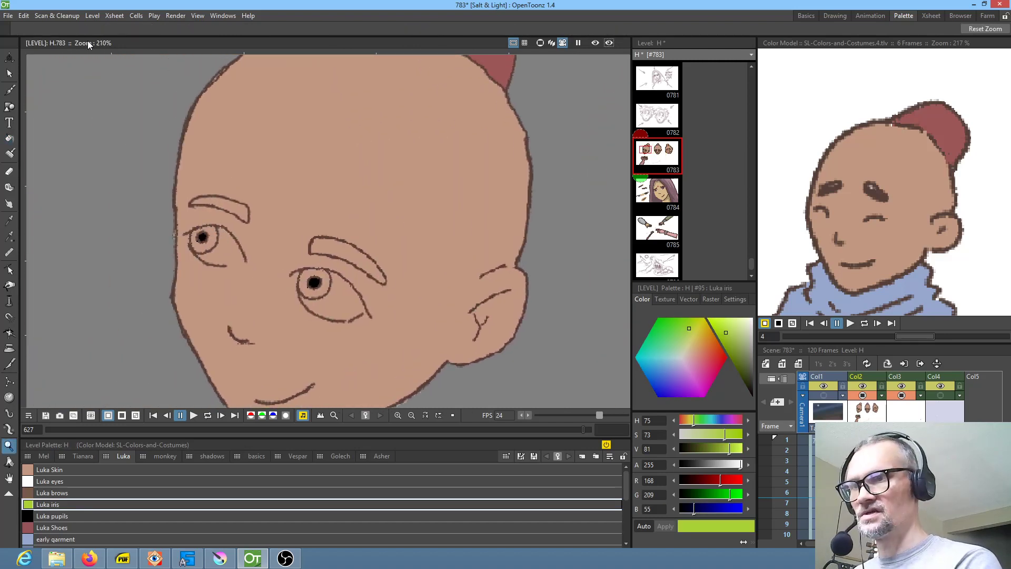
pyautogui.press('f')
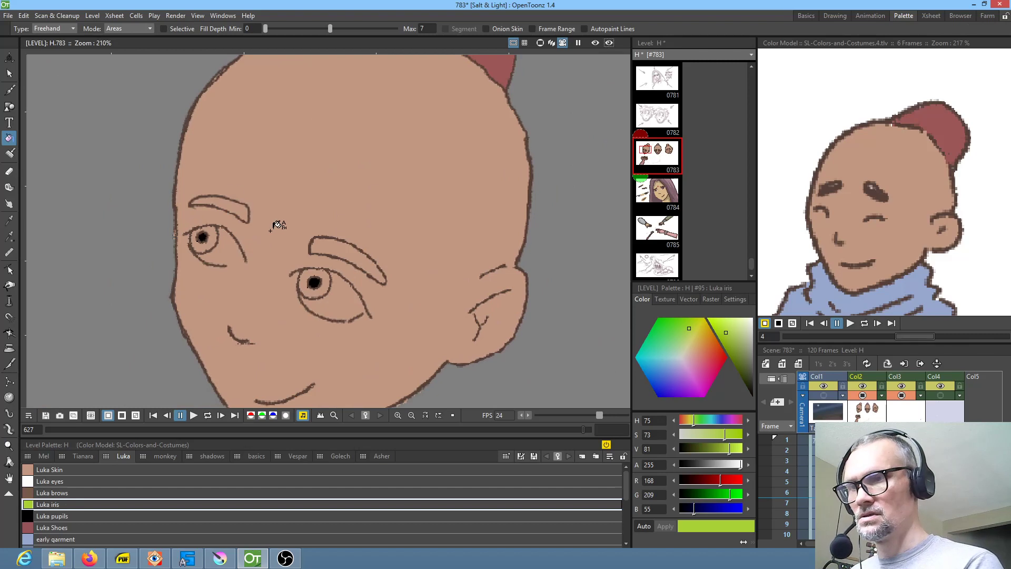
pyautogui.click(58, 28)
pyautogui.click(62, 39)
pyautogui.click(214, 235)
pyautogui.click(321, 287)
# Step: Try to fill the left iris of the middle head with Luka iris, and undo the fill
pyautogui.moveTo(481, 293); pyautogui.dragTo(210, 296)
pyautogui.moveTo(457, 301); pyautogui.dragTo(319, 309)
pyautogui.click(469, 294)
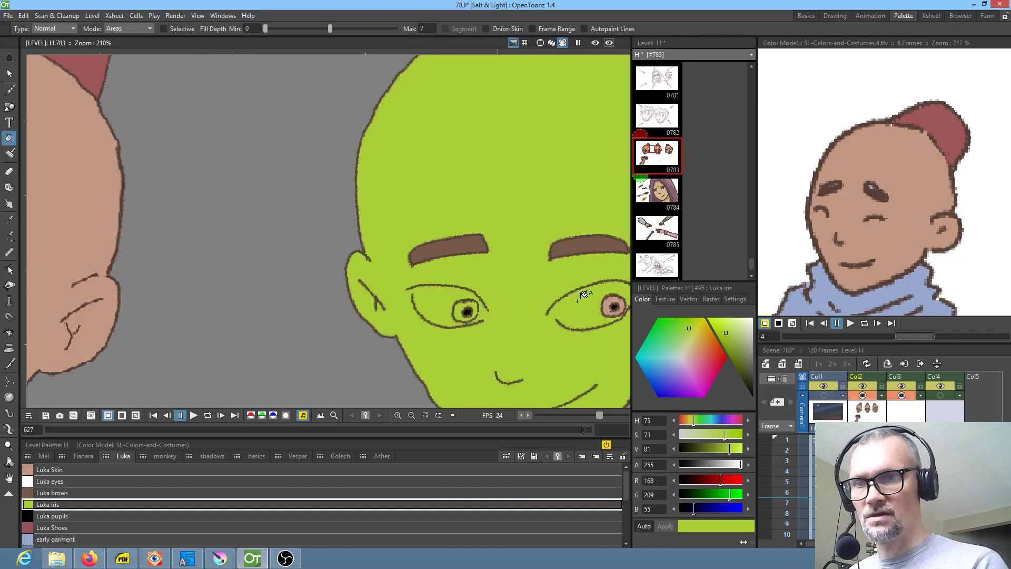
pyautogui.hotkey('ctrl', 'z')
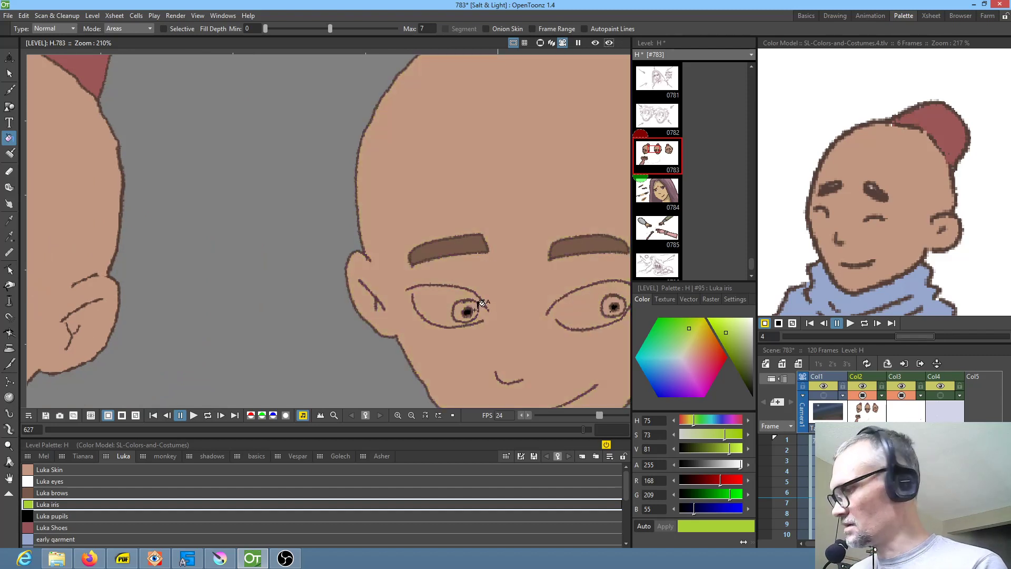
# Step: Paint Luka iris along the open edge of the middle head's left iris using the paint brush in Areas mode, reducing its size to 5
pyautogui.press('j')
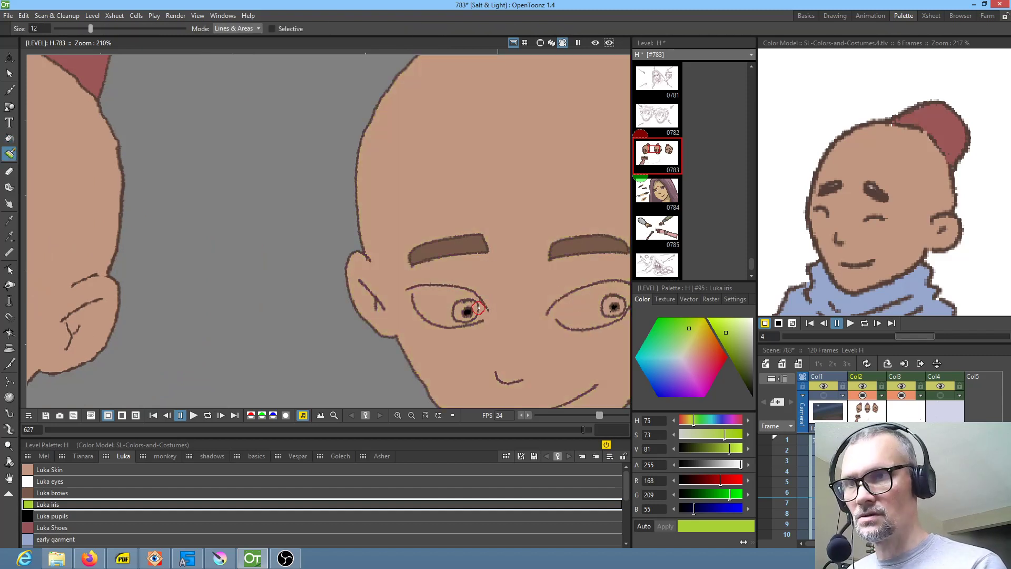
pyautogui.click(239, 30)
pyautogui.click(245, 43)
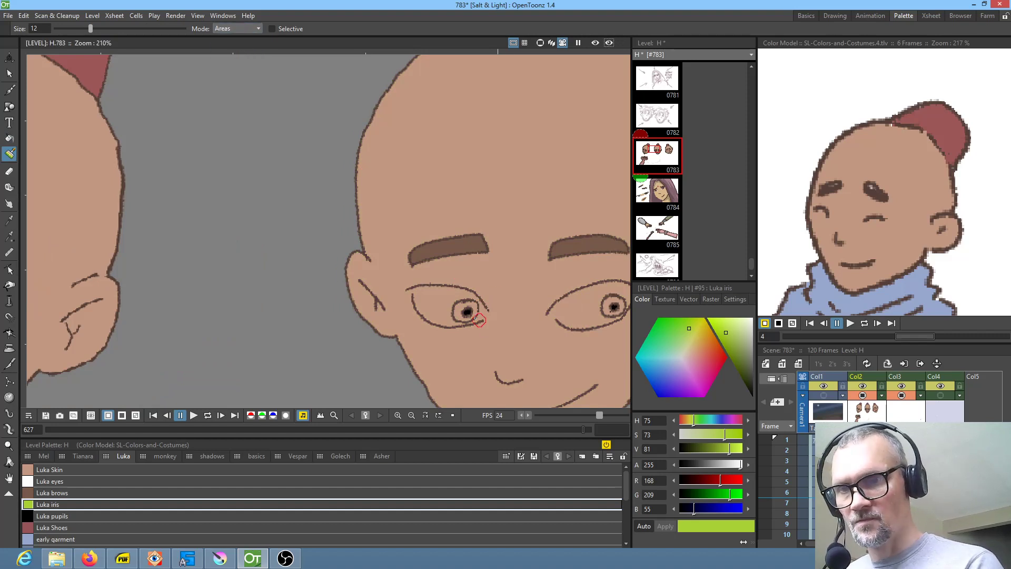
pyautogui.moveTo(478, 309); pyautogui.dragTo(486, 313)
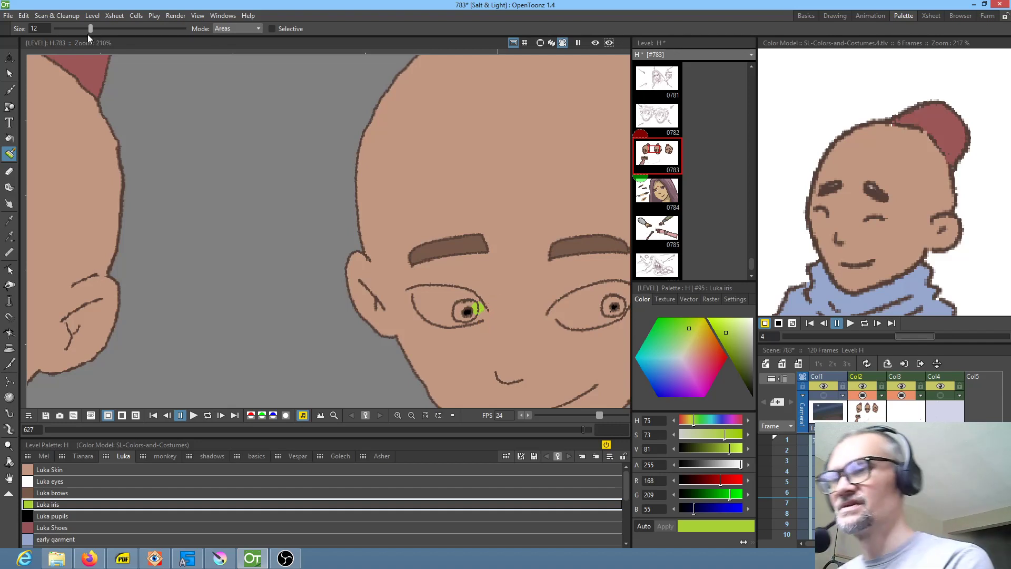
pyautogui.moveTo(89, 29); pyautogui.dragTo(81, 30)
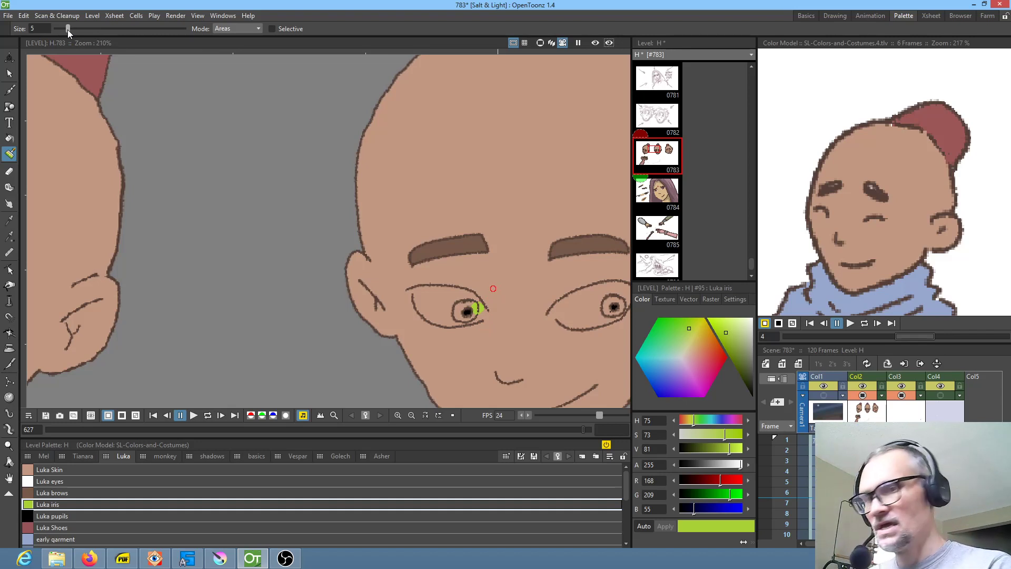
pyautogui.press('k')
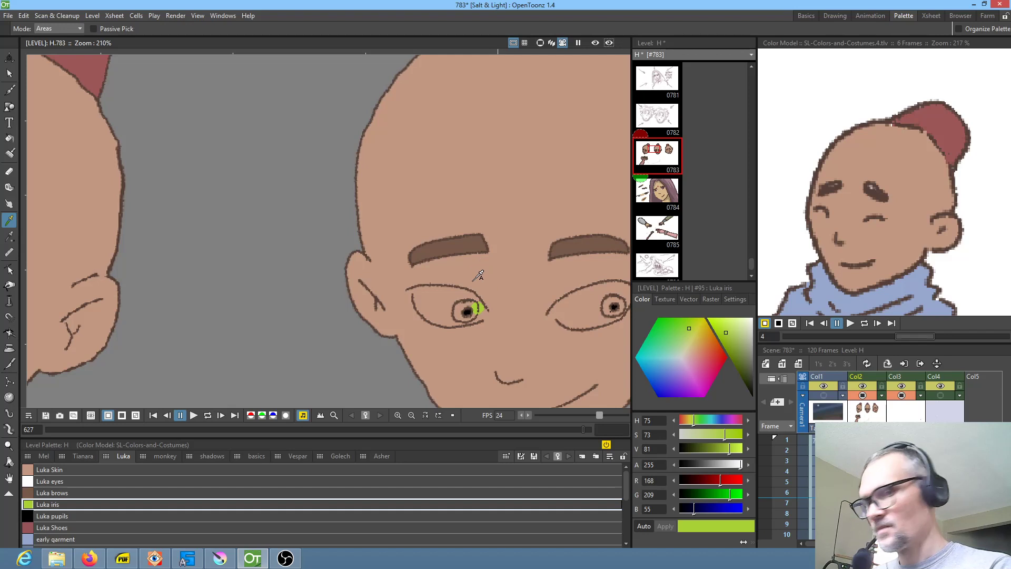
pyautogui.press('j')
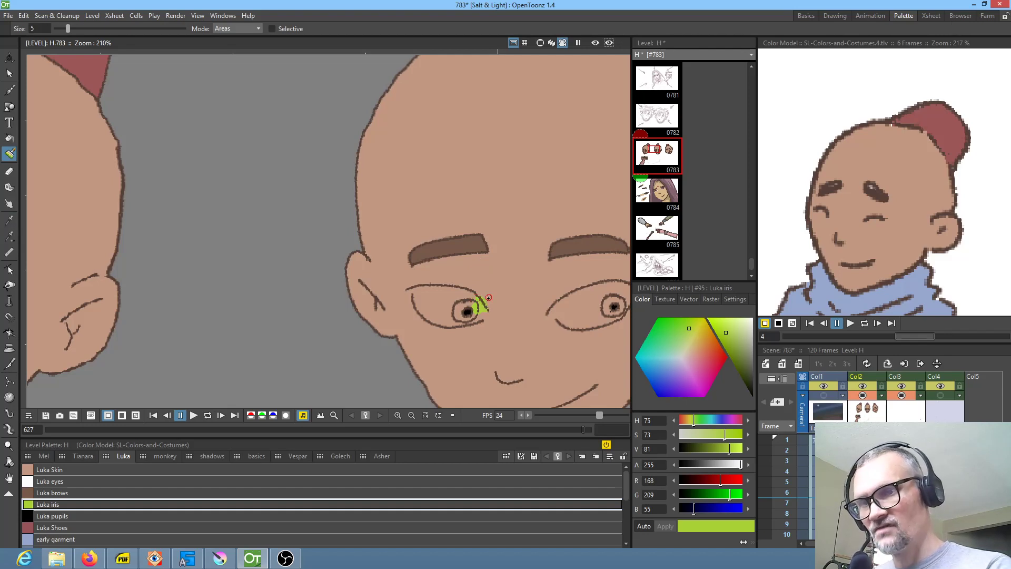
# Step: Pick the Luka Skin style from the face and paint over the green outside the middle head's left iris
pyautogui.press('k')
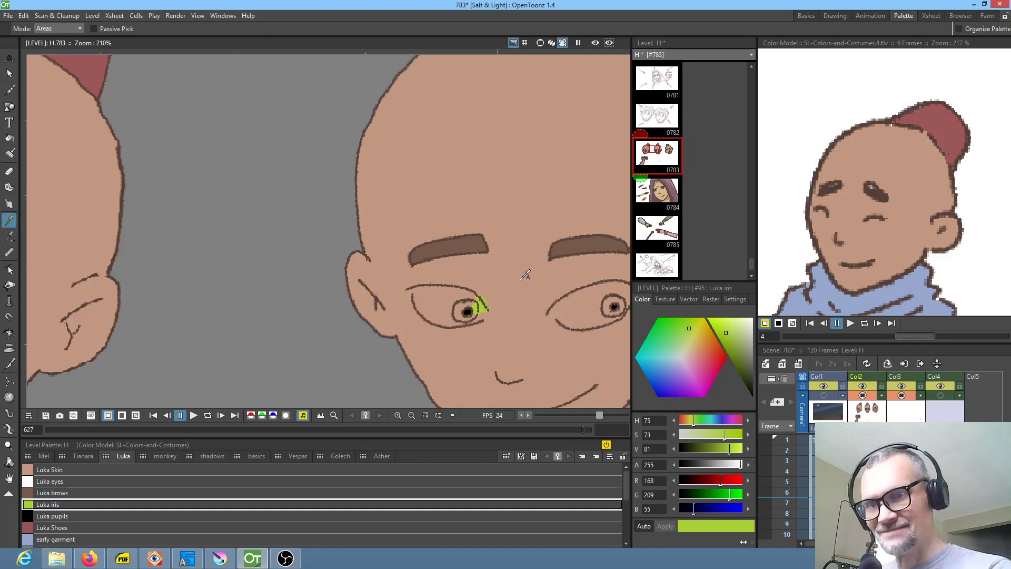
pyautogui.click(523, 267)
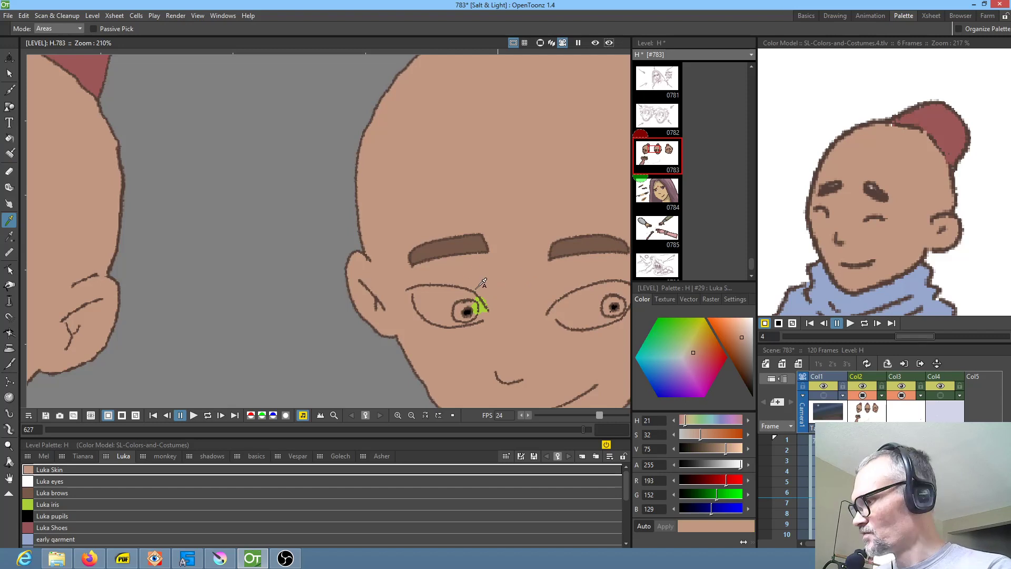
pyautogui.press('j')
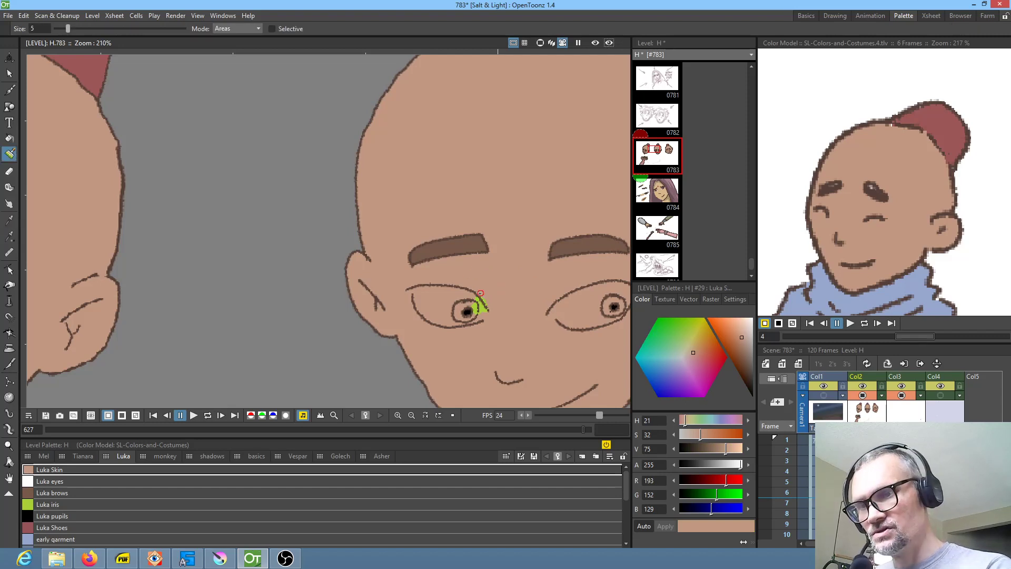
pyautogui.moveTo(481, 301); pyautogui.dragTo(483, 302)
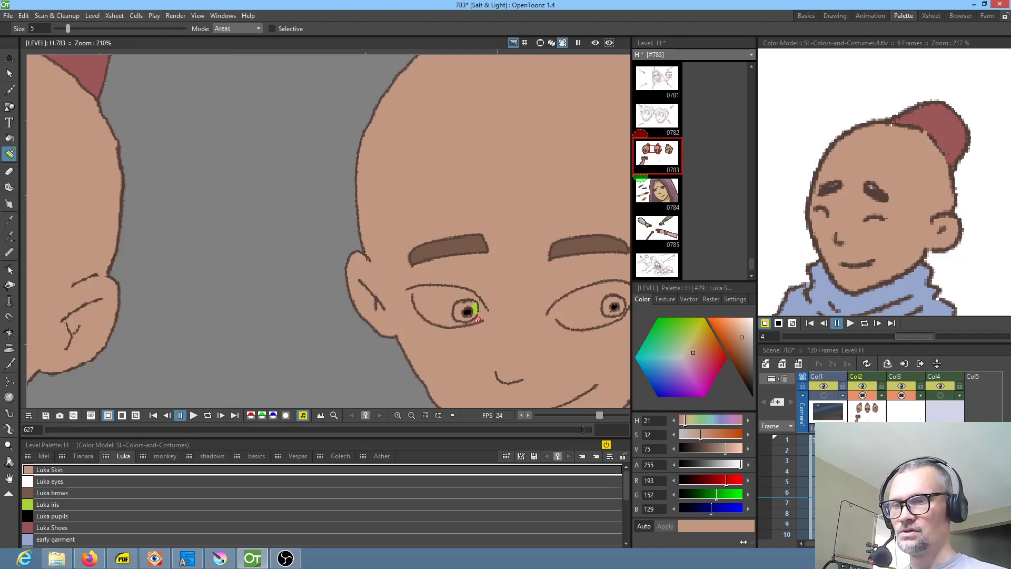
# Step: Paint both irises of the middle head with Luka iris and touch up the left pupil with Luka pupils
pyautogui.click(71, 504)
pyautogui.moveTo(473, 306)
pyautogui.mouseDown()
pyautogui.moveTo(458, 307)
pyautogui.moveTo(461, 318)
pyautogui.mouseUp()
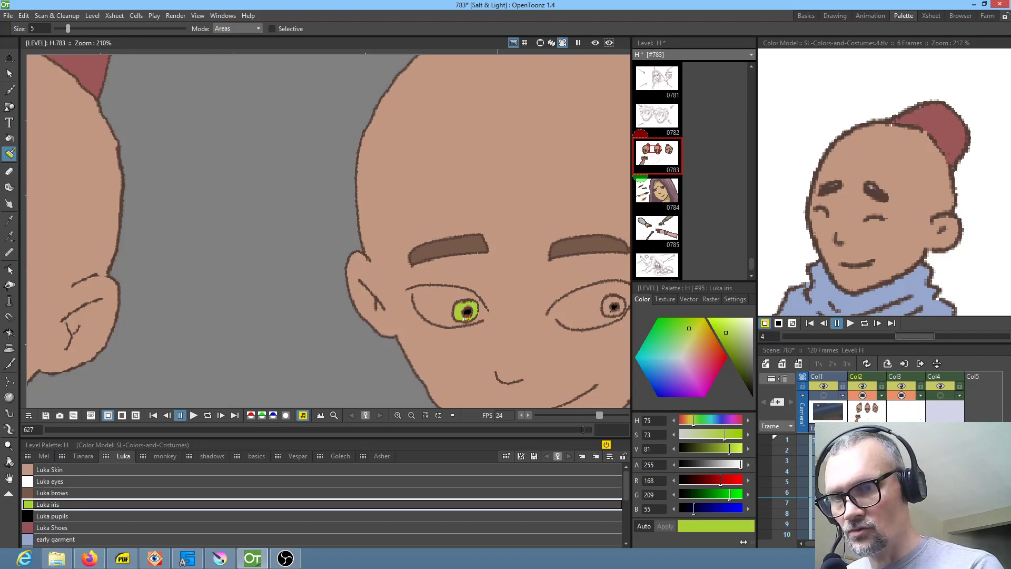
pyautogui.moveTo(580, 312); pyautogui.dragTo(493, 303)
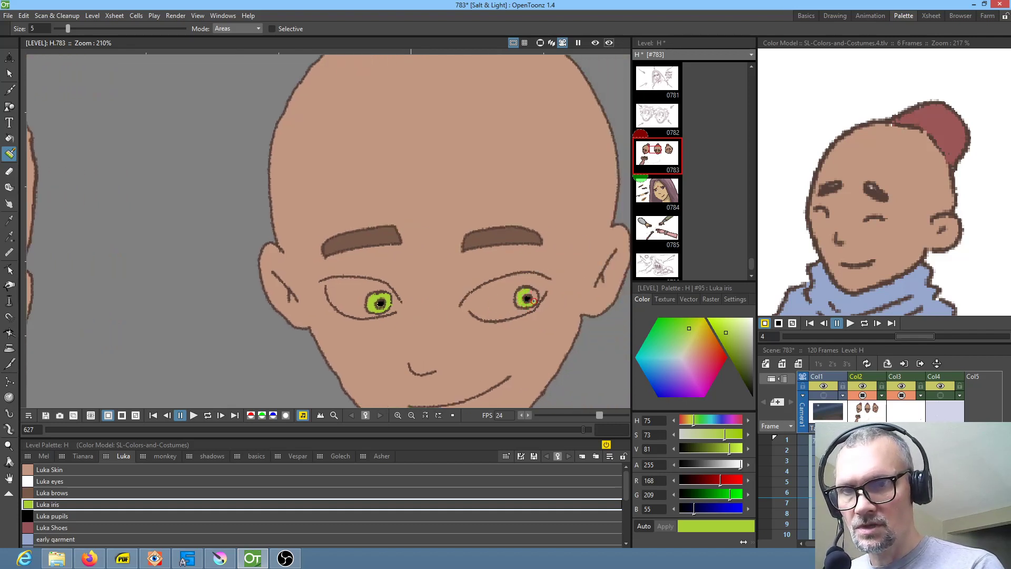
pyautogui.moveTo(574, 311); pyautogui.dragTo(331, 324)
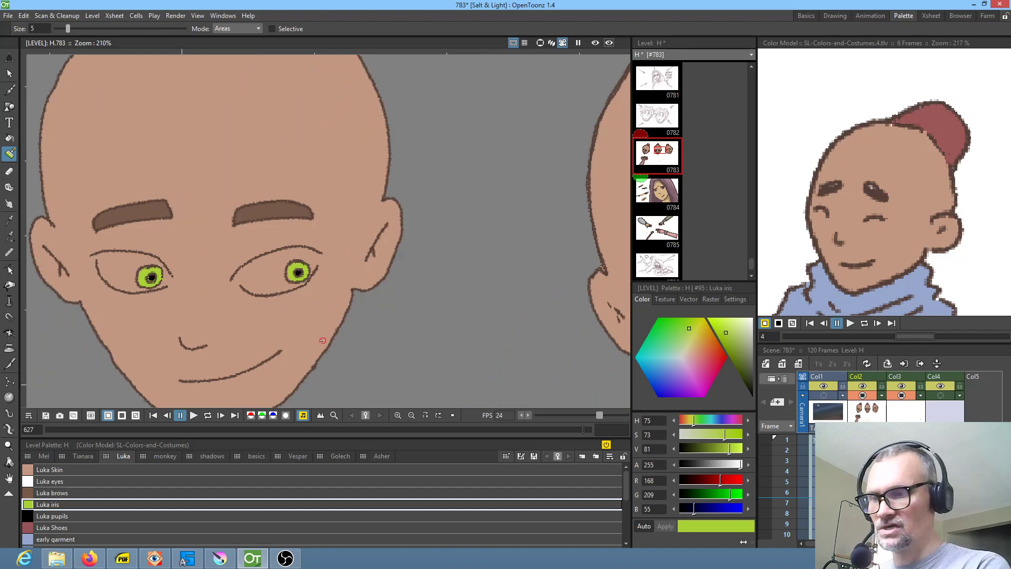
pyautogui.click(69, 517)
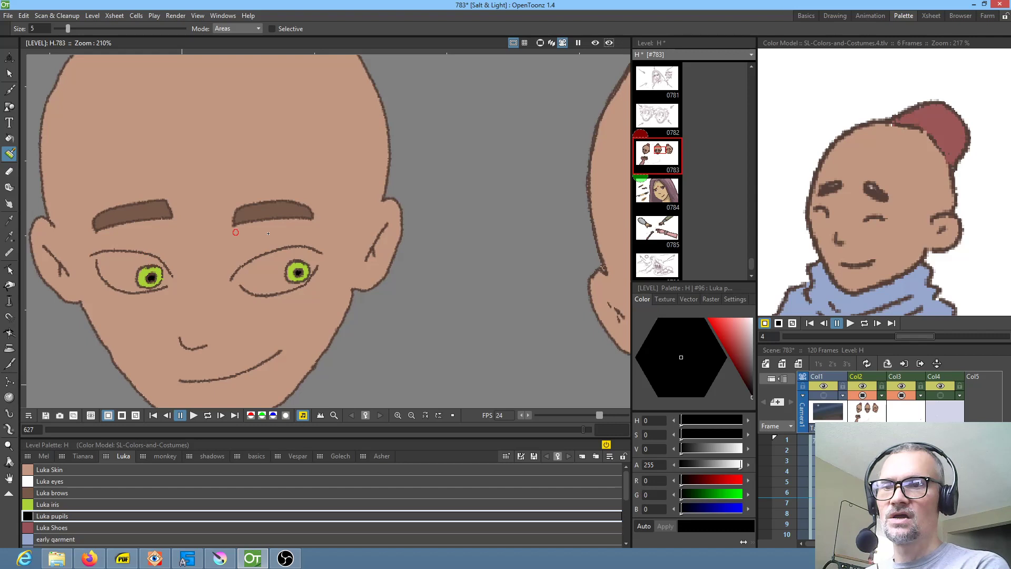
# Step: Change the Luka iris style to a muted green with saturation 34 and value 66
pyautogui.moveTo(504, 234); pyautogui.dragTo(248, 192)
pyautogui.moveTo(403, 220); pyautogui.dragTo(560, 268)
pyautogui.scroll(-4, 528, 273)
pyautogui.moveTo(474, 291); pyautogui.dragTo(580, 246)
pyautogui.moveTo(326, 261)
pyautogui.mouseDown()
pyautogui.moveTo(458, 264)
pyautogui.moveTo(519, 274)
pyautogui.moveTo(545, 293)
pyautogui.mouseUp()
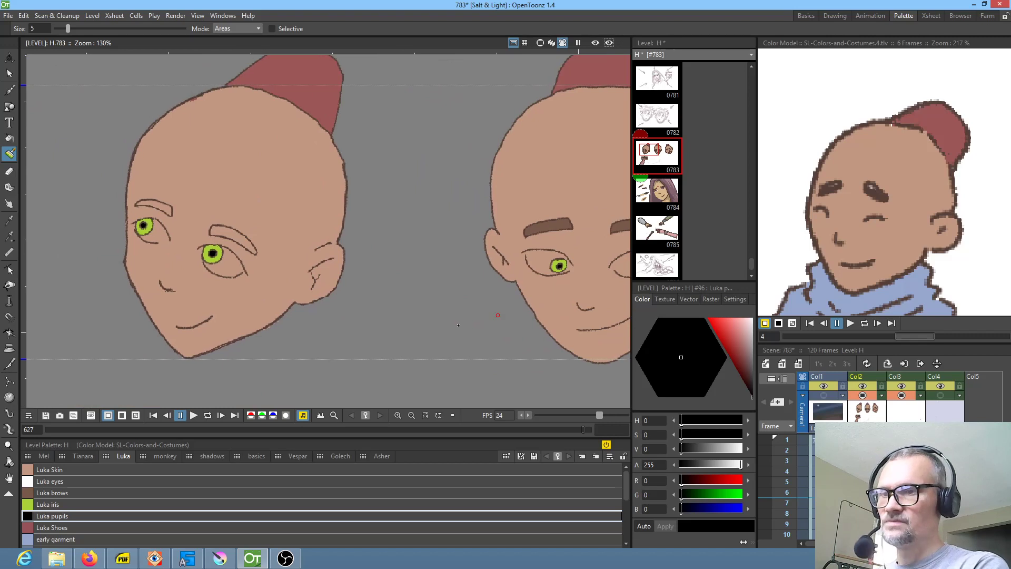
pyautogui.click(125, 504)
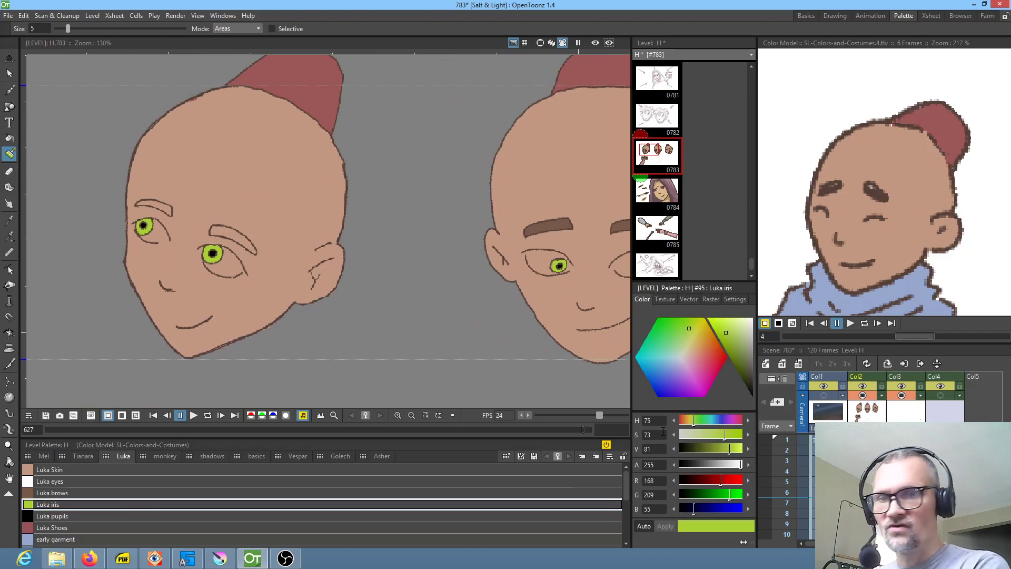
pyautogui.moveTo(726, 334)
pyautogui.mouseDown()
pyautogui.moveTo(745, 352)
pyautogui.moveTo(742, 343)
pyautogui.mouseUp()
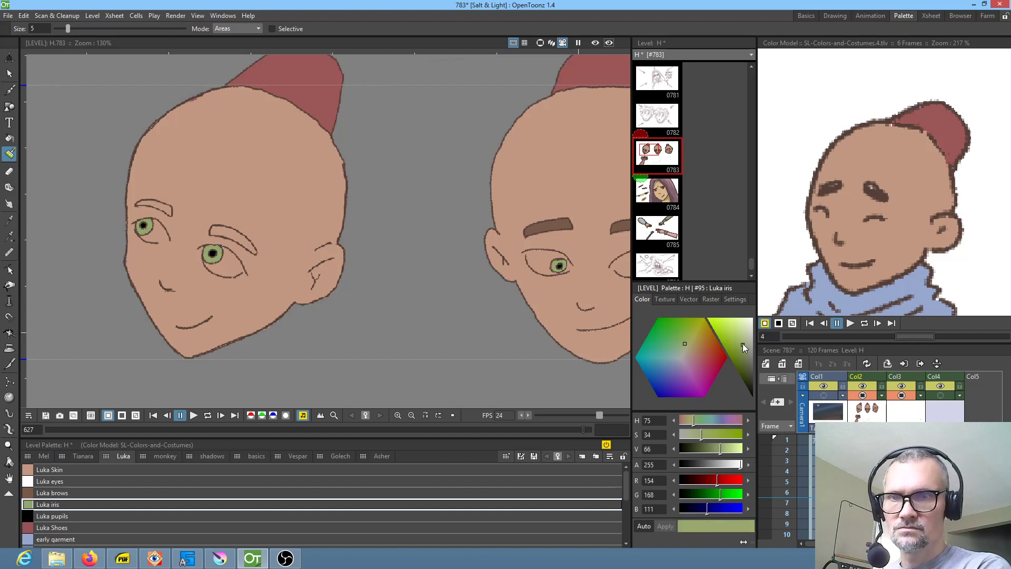
# Step: Examine the full costumes in the colour model and the eye colours on drawing 0784, and return to drawing 0783
pyautogui.scroll(-3, 848, 249)
pyautogui.scroll(-1, 848, 249)
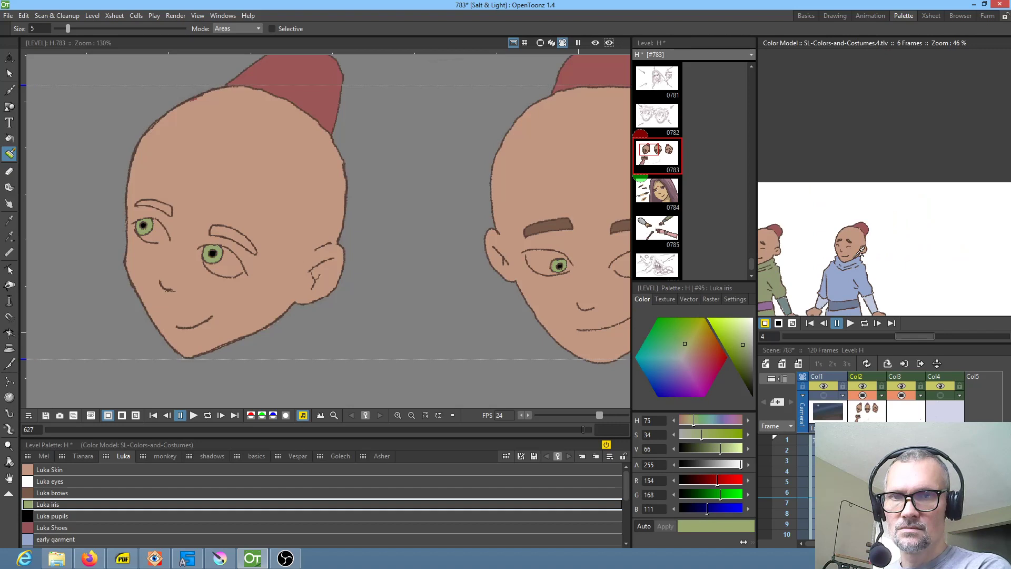
pyautogui.scroll(-2, 887, 198)
pyautogui.scroll(1, 887, 197)
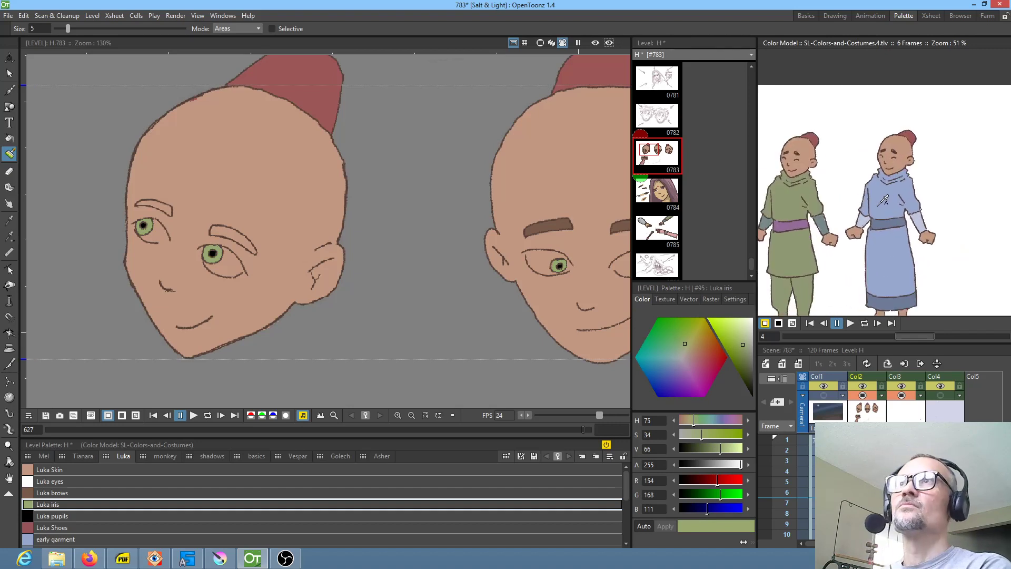
pyautogui.click(667, 197)
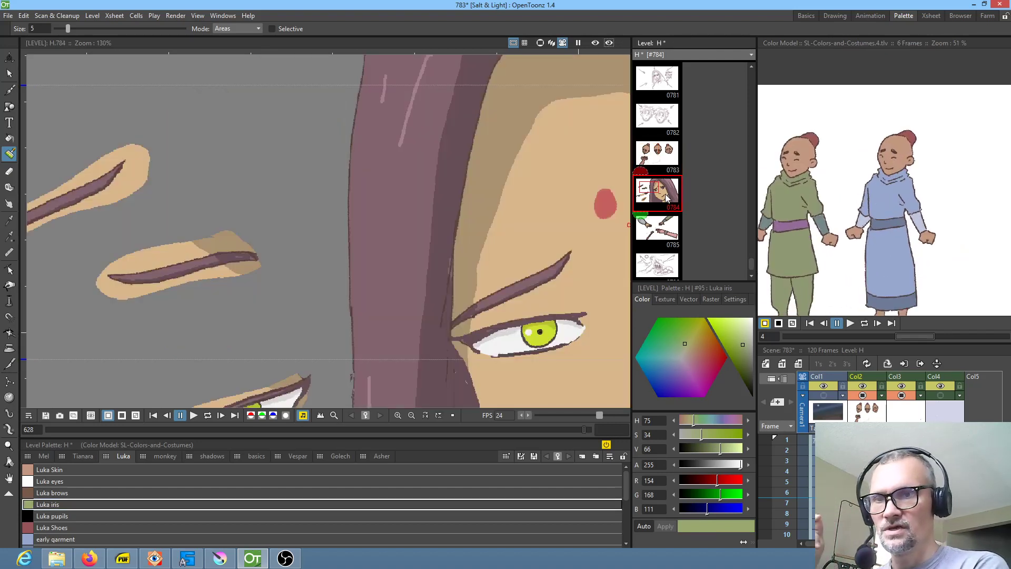
pyautogui.moveTo(499, 261); pyautogui.dragTo(474, 257)
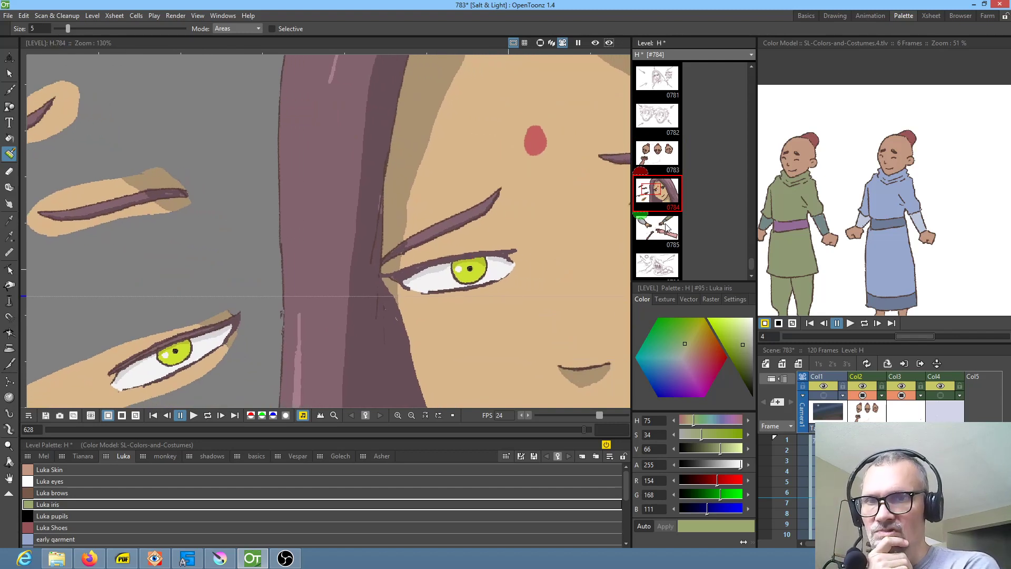
pyautogui.click(665, 163)
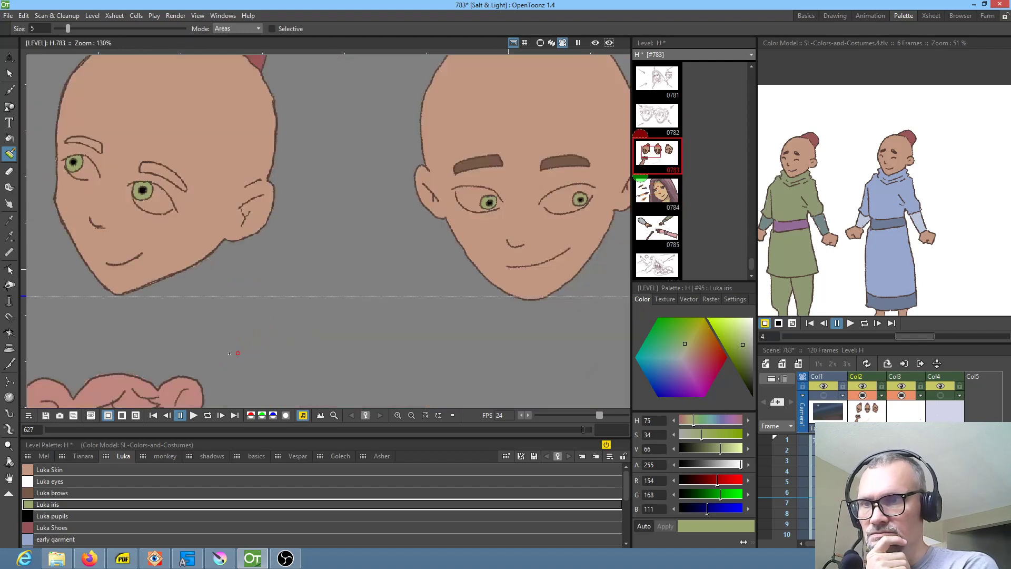
# Step: Change the Luka iris style to teal with hue 180, saturation 91 and value 63
pyautogui.click(683, 344)
pyautogui.moveTo(682, 343)
pyautogui.mouseDown()
pyautogui.moveTo(653, 359)
pyautogui.moveTo(686, 354)
pyautogui.moveTo(652, 356)
pyautogui.moveTo(671, 356)
pyautogui.moveTo(663, 358)
pyautogui.mouseUp()
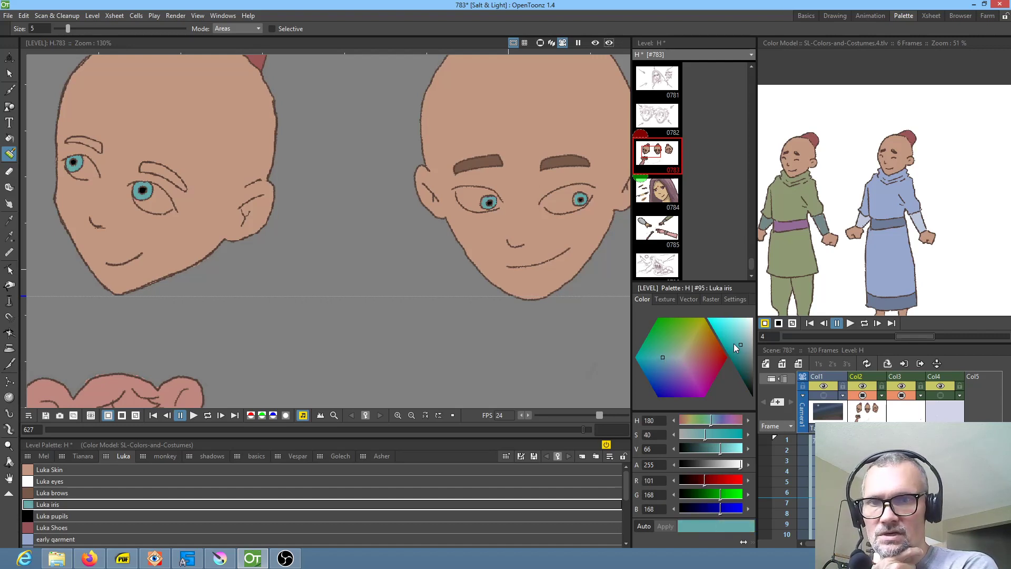
pyautogui.moveTo(738, 348)
pyautogui.mouseDown()
pyautogui.moveTo(724, 338)
pyautogui.moveTo(729, 357)
pyautogui.moveTo(726, 346)
pyautogui.mouseUp()
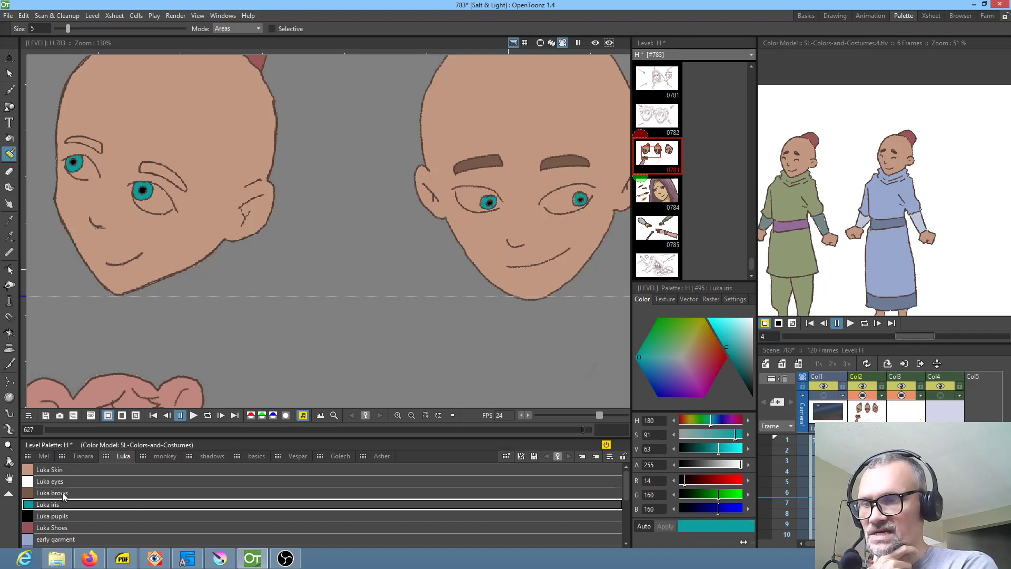
# Step: Fill both eyebrows of the left head with the Luka brows style
pyautogui.click(81, 483)
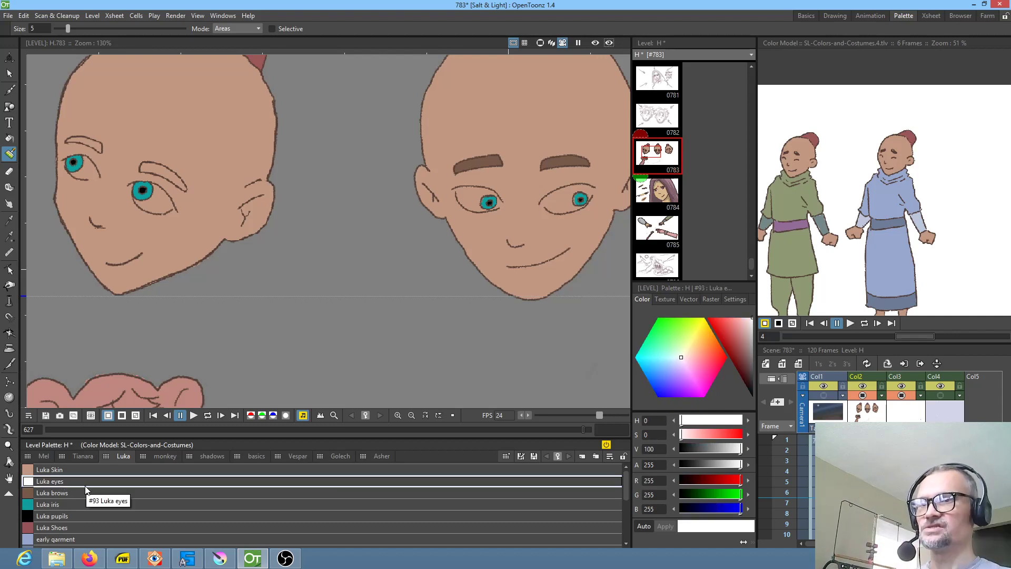
pyautogui.moveTo(216, 222); pyautogui.dragTo(294, 243)
pyautogui.click(68, 494)
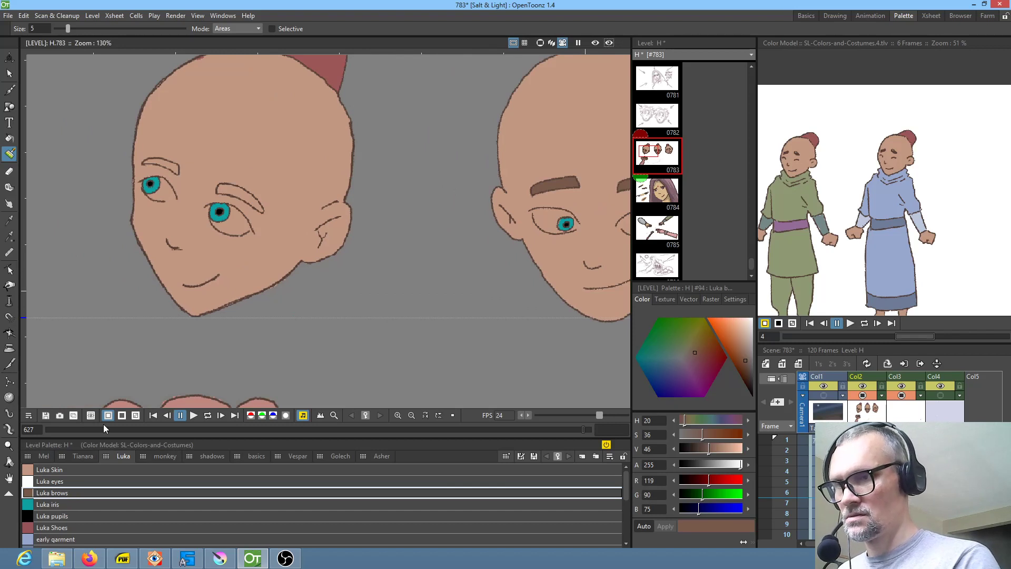
pyautogui.press('f')
pyautogui.click(236, 189)
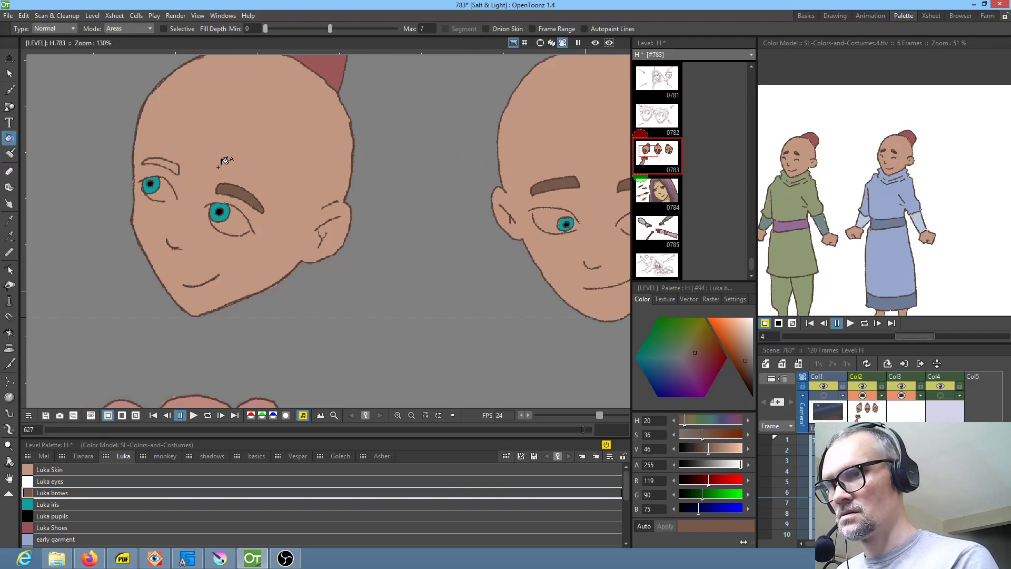
pyautogui.click(163, 162)
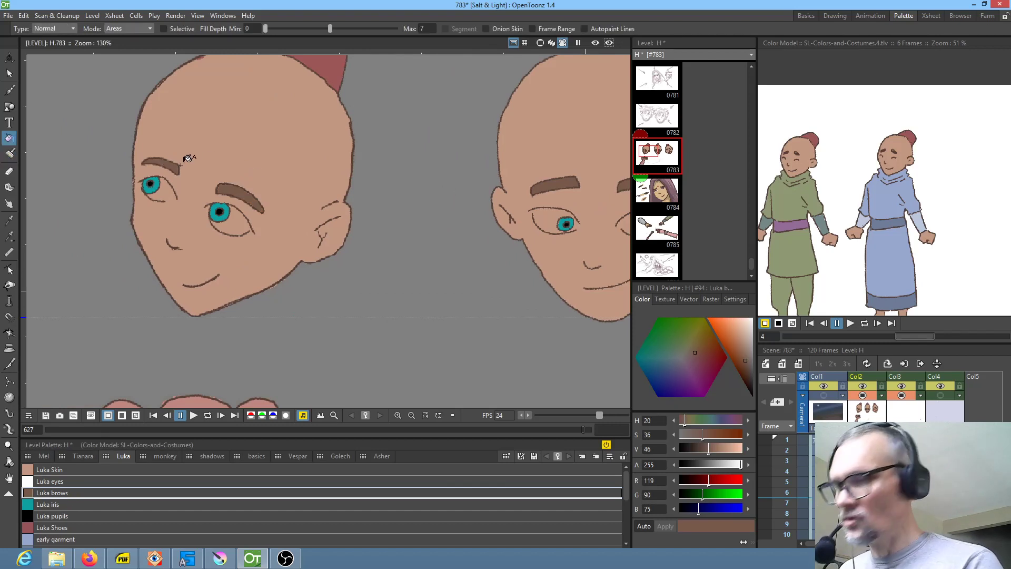
# Step: Close the outline gaps and fill the whites of both eyes of the left head with the Luka eyes style
pyautogui.click(52, 481)
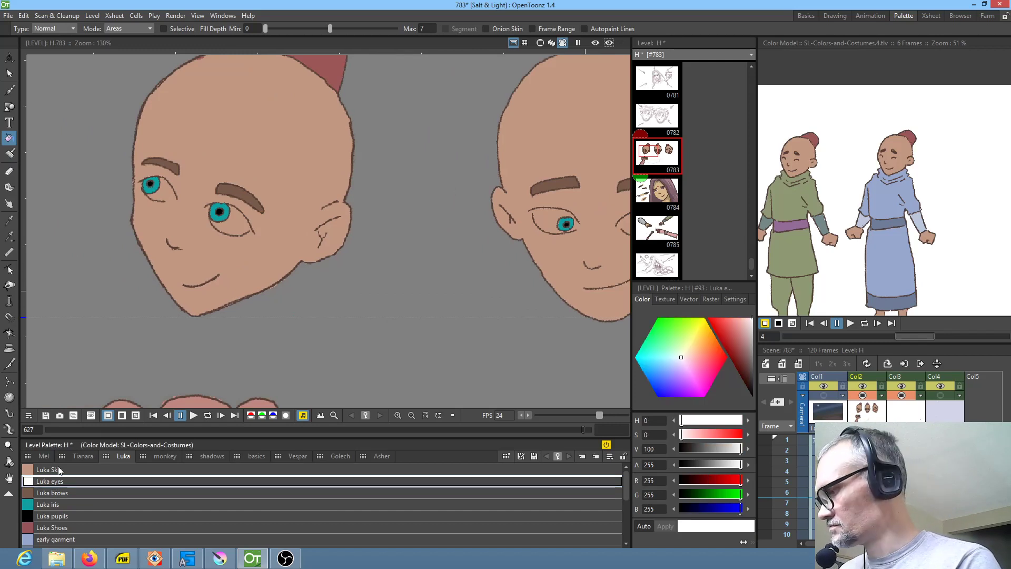
pyautogui.press('j')
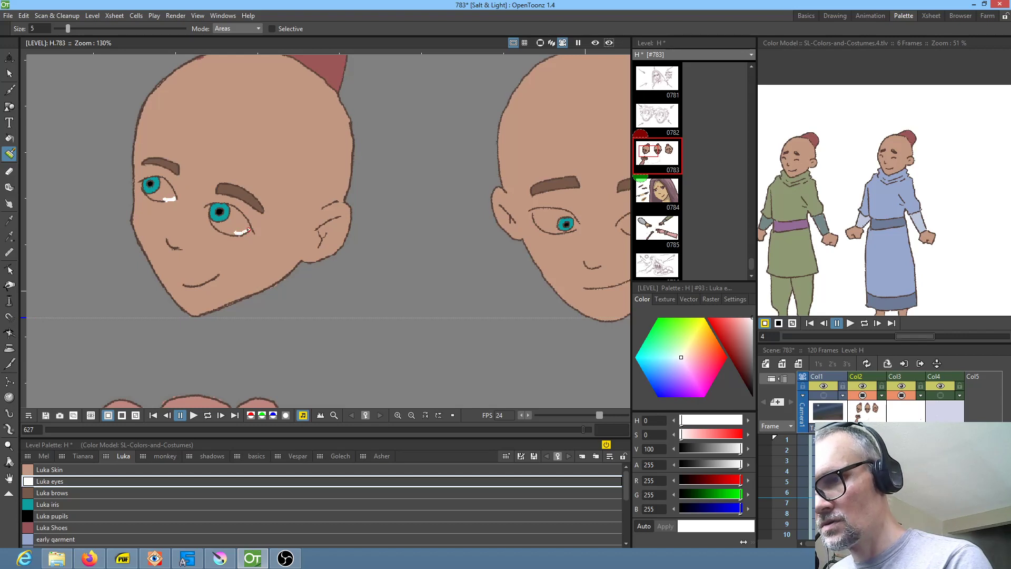
pyautogui.press('f')
pyautogui.click(240, 228)
pyautogui.click(170, 188)
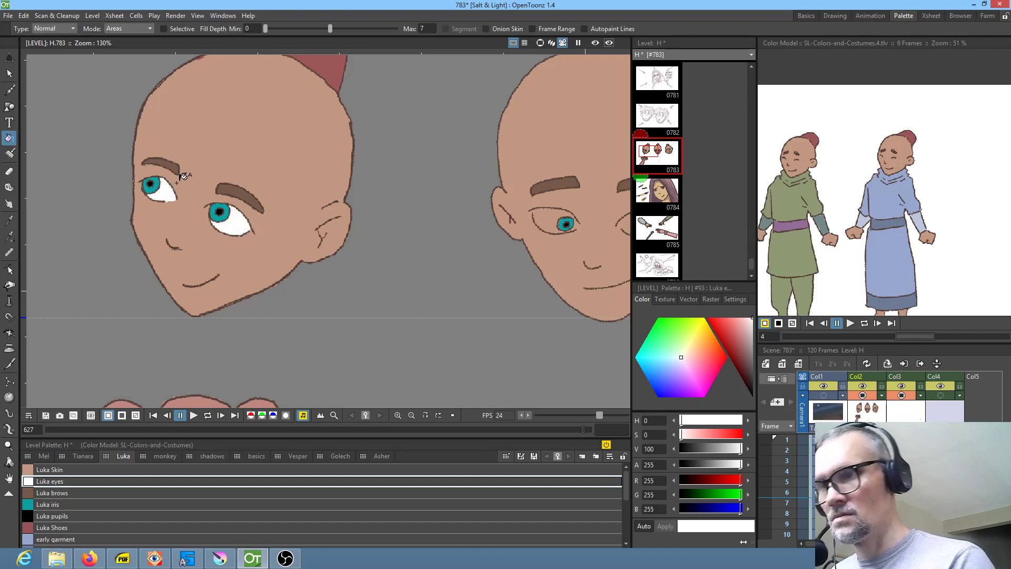
# Step: Close the corner gaps and fill the white of the middle head's right-hand eye with the Luka eyes style
pyautogui.moveTo(521, 289); pyautogui.dragTo(322, 299)
pyautogui.press('j')
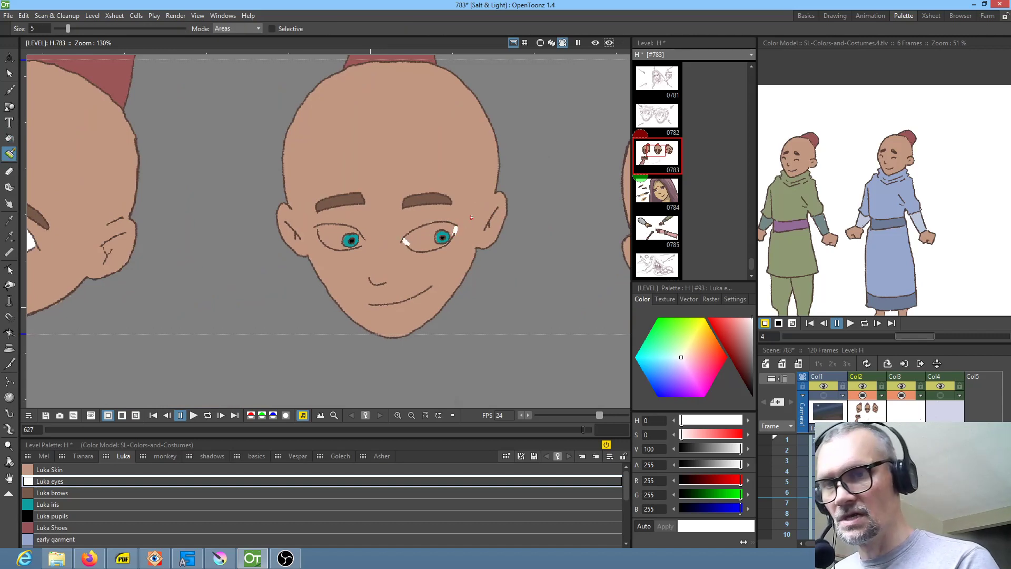
pyautogui.scroll(3, 458, 226)
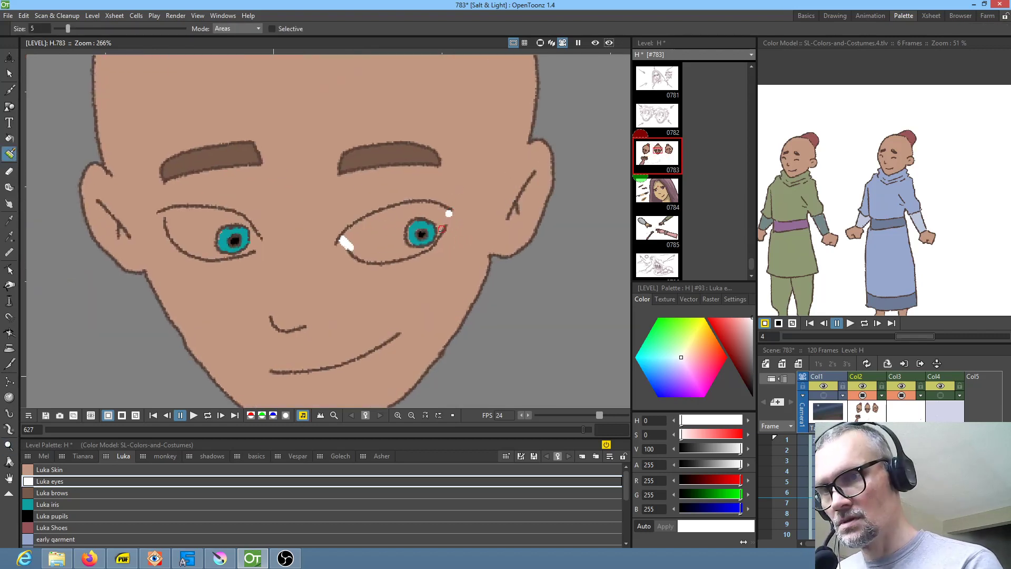
pyautogui.moveTo(440, 230); pyautogui.dragTo(447, 216)
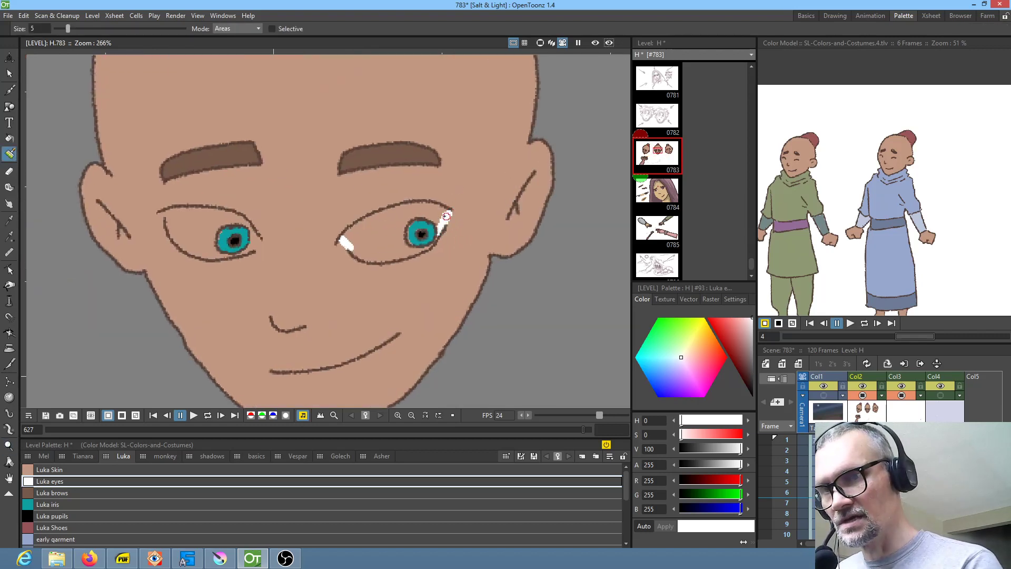
pyautogui.press('f')
pyautogui.click(389, 219)
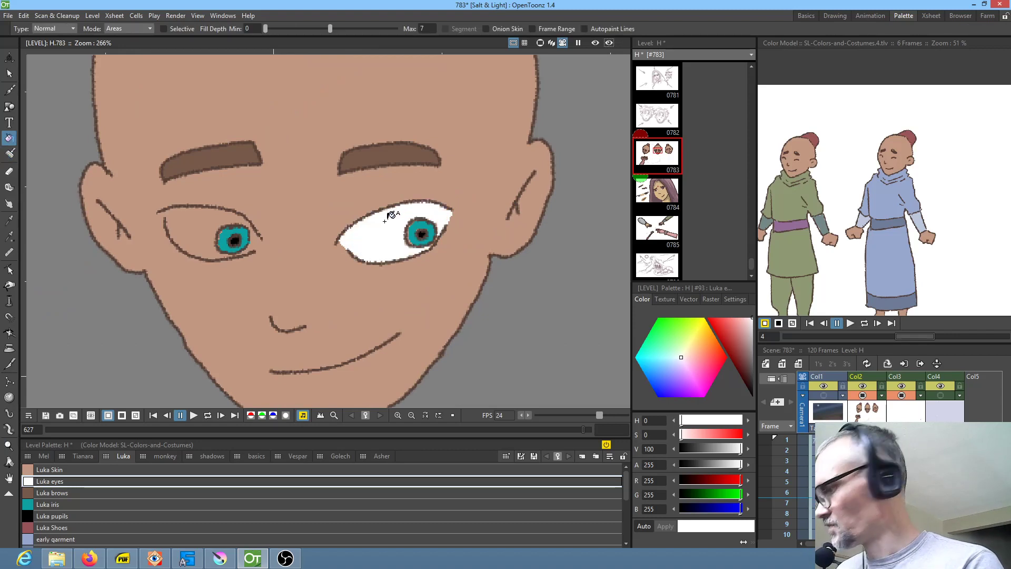
# Step: Paint the corner gaps of the middle head's left-hand eye closed with the Luka eyes style
pyautogui.press('j')
pyautogui.moveTo(256, 248); pyautogui.dragTo(258, 236)
pyautogui.moveTo(167, 212); pyautogui.dragTo(168, 220)
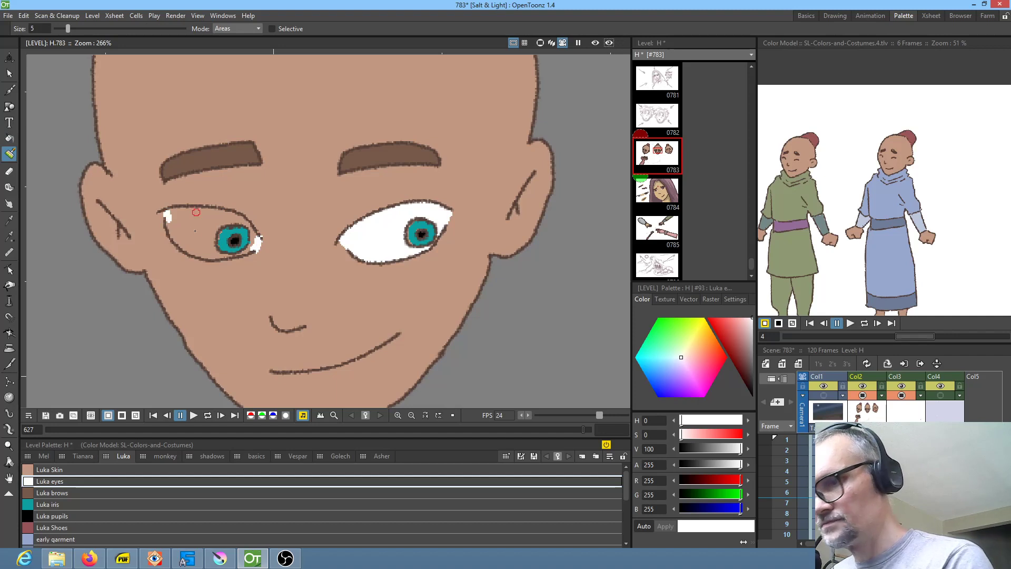
pyautogui.press('f')
pyautogui.click(189, 229)
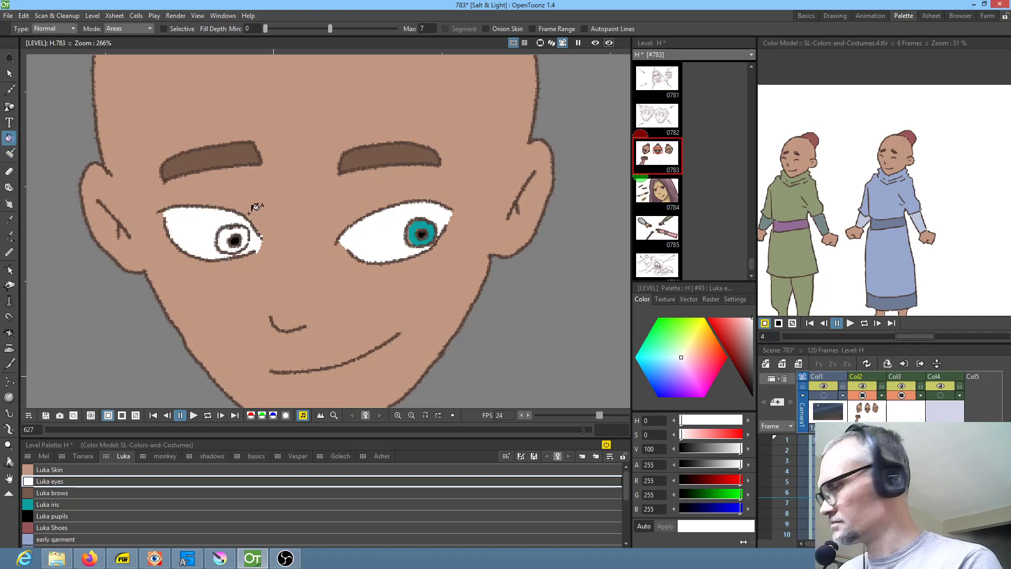
pyautogui.hotkey('ctrl', 'z')
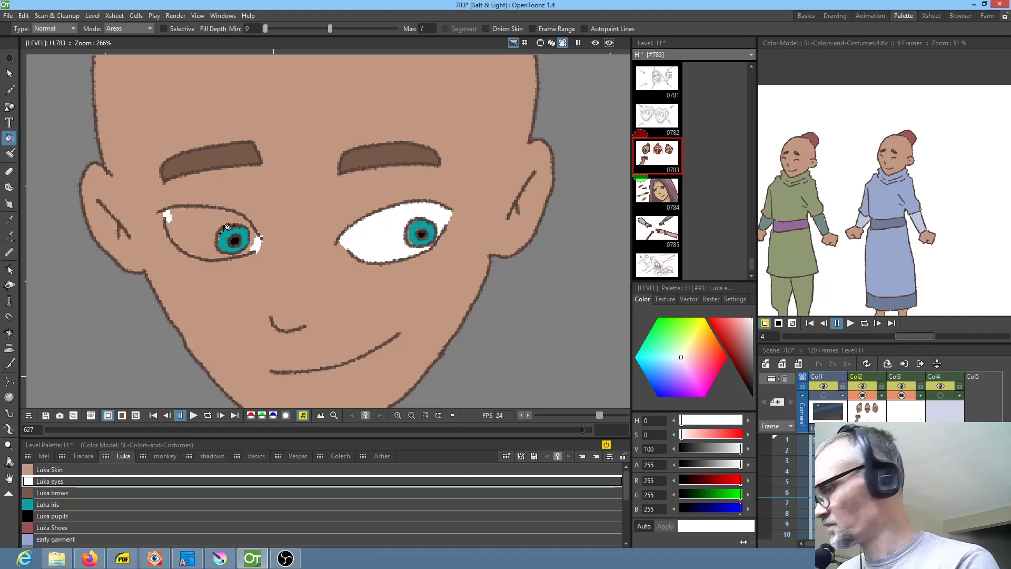
# Step: Seal the iris edge of the middle head's left-hand eye and fill its white with the Luka eyes style
pyautogui.press('j')
pyautogui.moveTo(212, 233)
pyautogui.mouseDown()
pyautogui.moveTo(224, 256)
pyautogui.moveTo(253, 234)
pyautogui.moveTo(232, 220)
pyautogui.moveTo(212, 236)
pyautogui.mouseUp()
pyautogui.press('f')
pyautogui.click(198, 227)
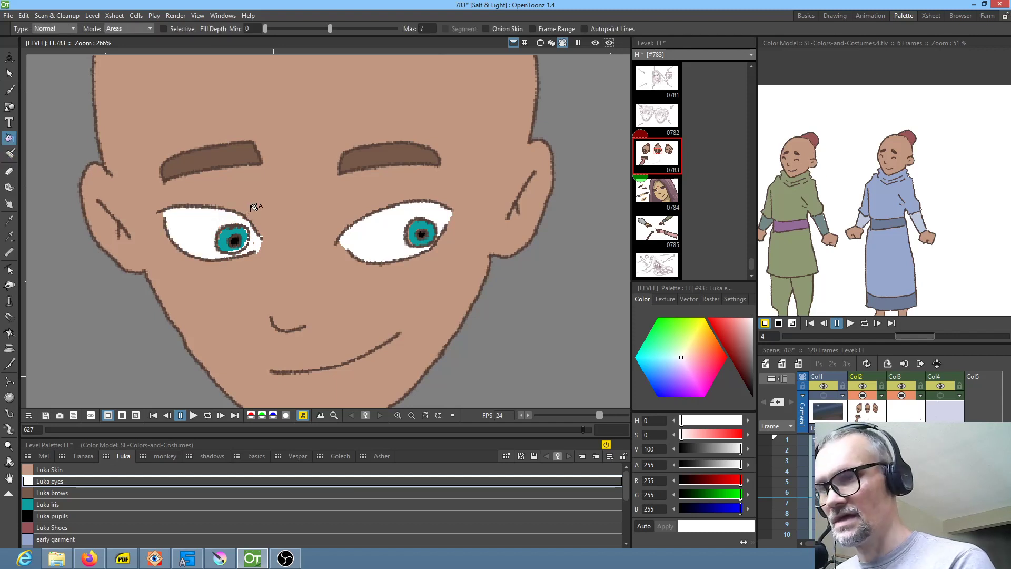
# Step: Touch up the iris edge of the middle head's left-hand eye, alternating between the picked Luka iris and Luka eyes styles
pyautogui.press('k')
pyautogui.click(223, 242)
pyautogui.press('f')
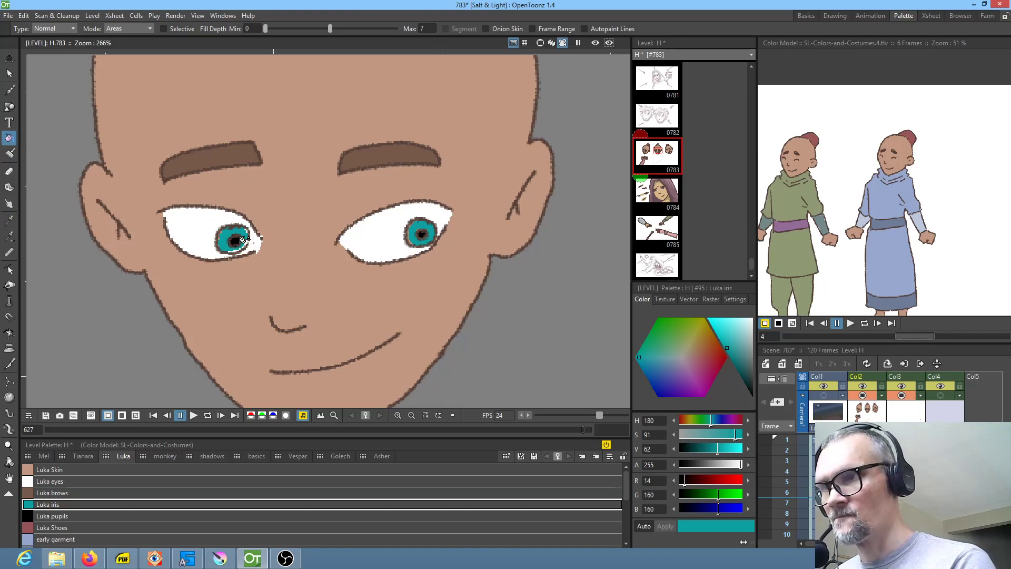
pyautogui.press('j')
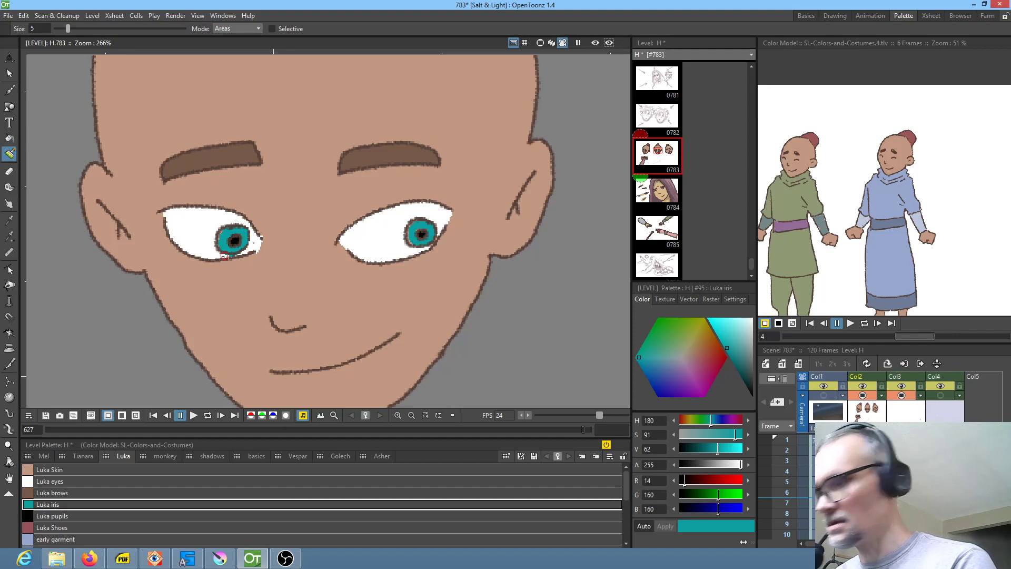
pyautogui.press('k')
pyautogui.click(230, 243)
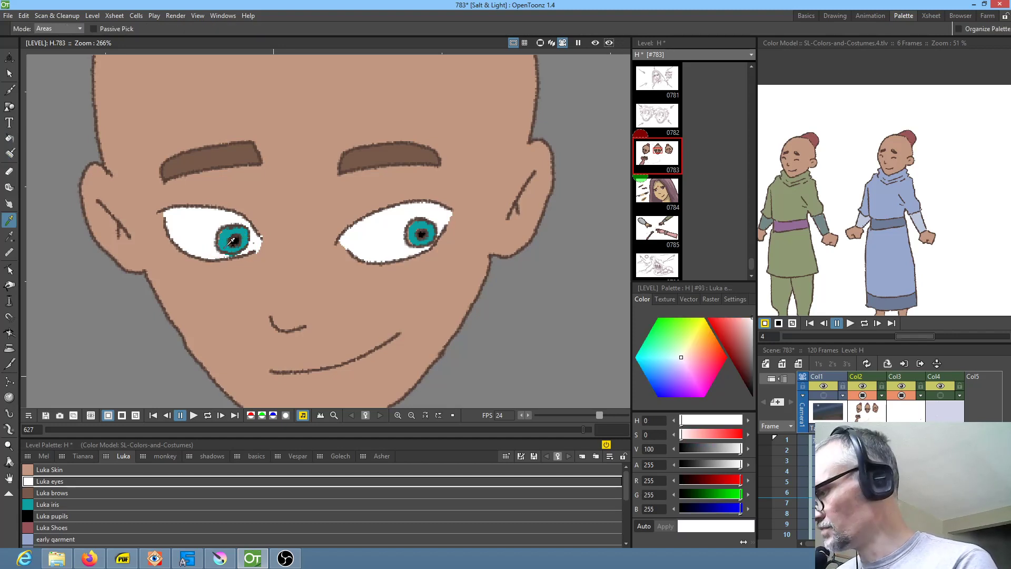
pyautogui.press('j')
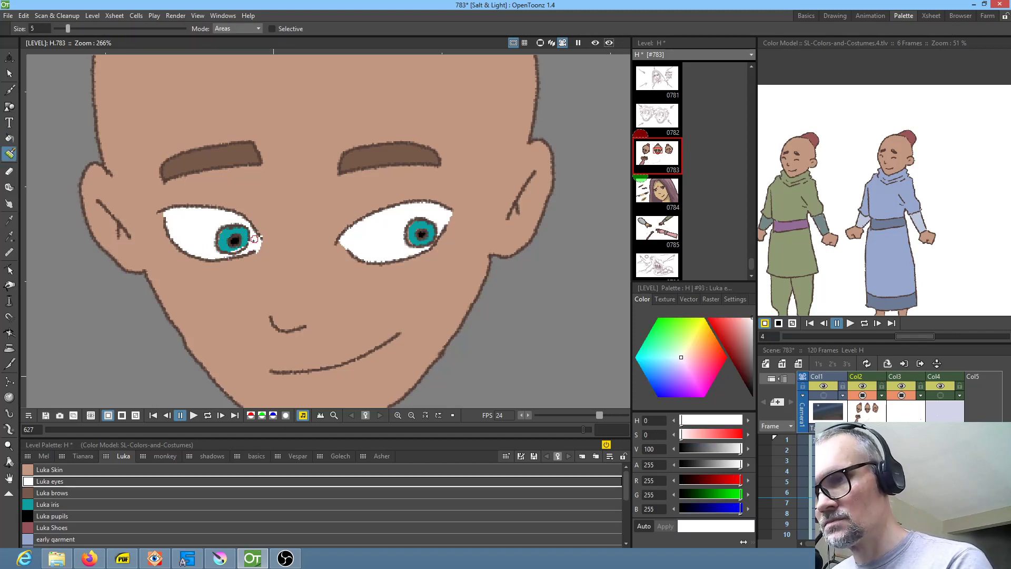
pyautogui.press('k')
pyautogui.click(232, 230)
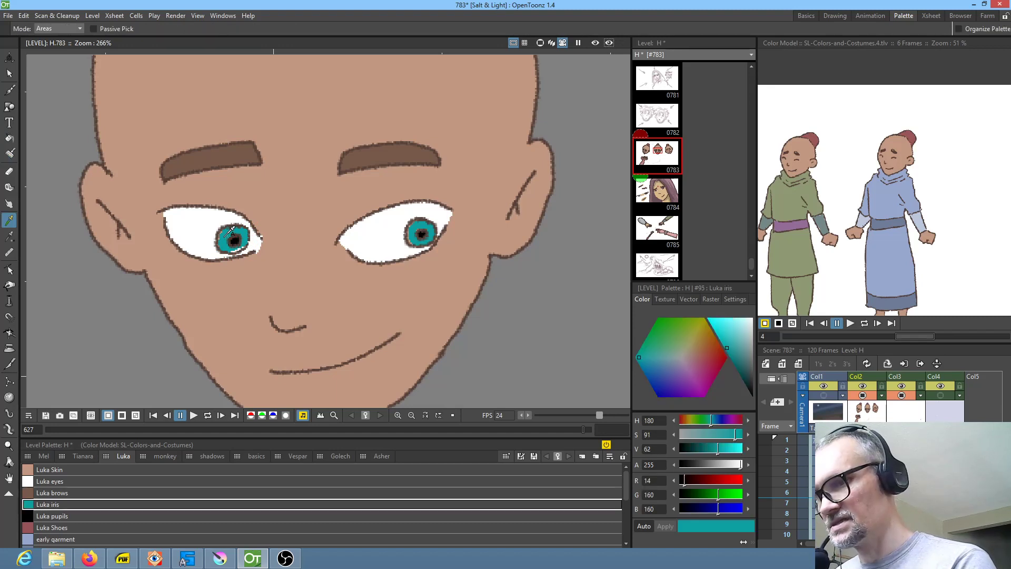
pyautogui.press('j')
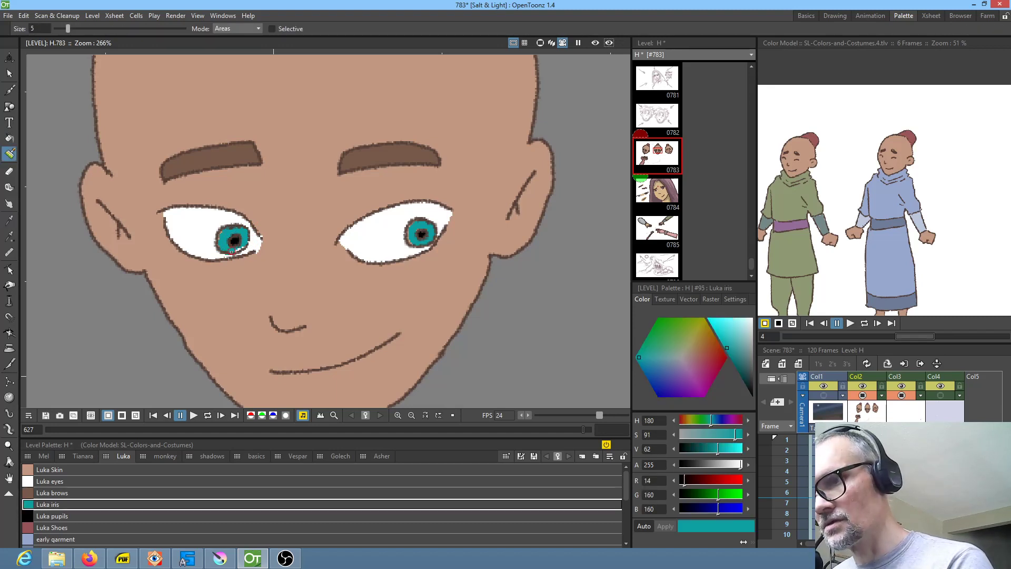
# Step: Darken the Luka eyes style from pure white to a light grey with value 90
pyautogui.moveTo(534, 284); pyautogui.dragTo(293, 270)
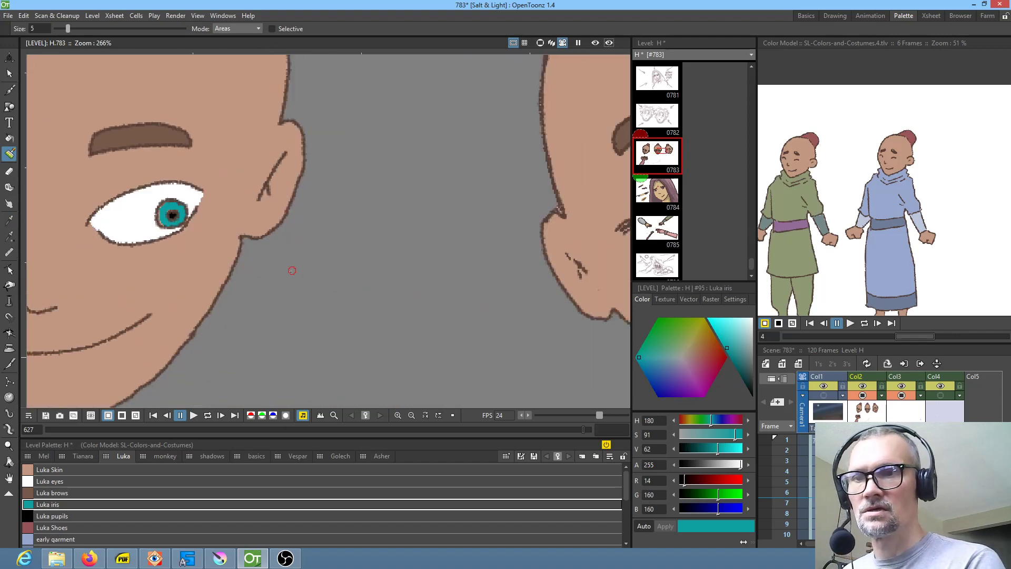
pyautogui.moveTo(480, 259); pyautogui.dragTo(214, 306)
pyautogui.moveTo(490, 296); pyautogui.dragTo(355, 294)
pyautogui.scroll(-5, 482, 245)
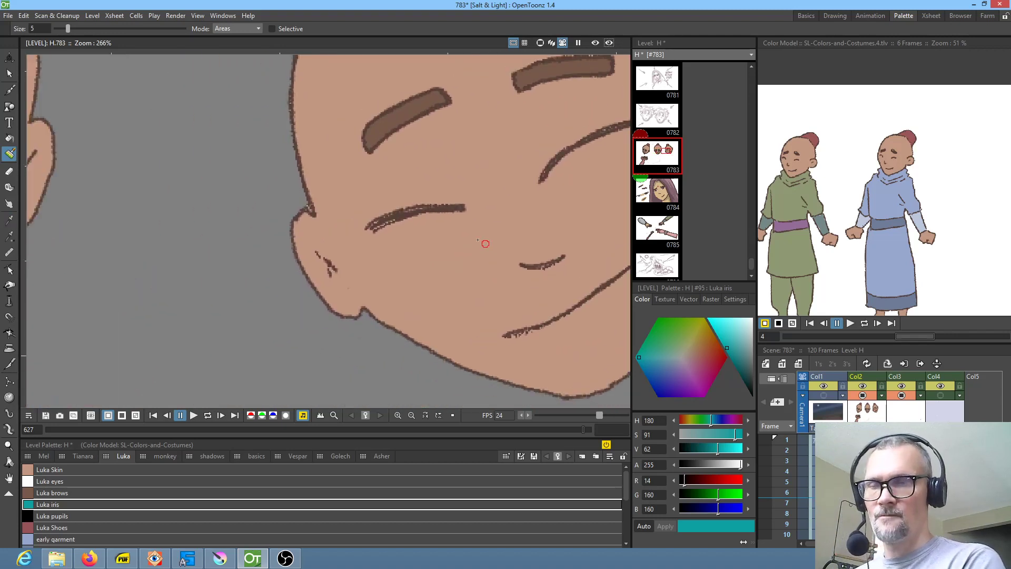
pyautogui.scroll(-2, 467, 259)
pyautogui.moveTo(467, 258); pyautogui.dragTo(575, 235)
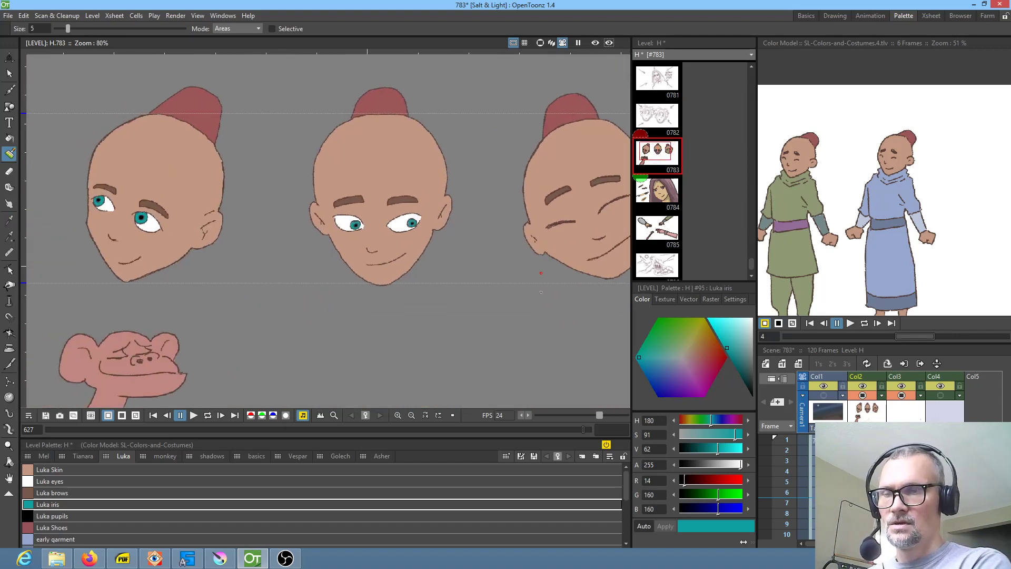
pyautogui.click(57, 482)
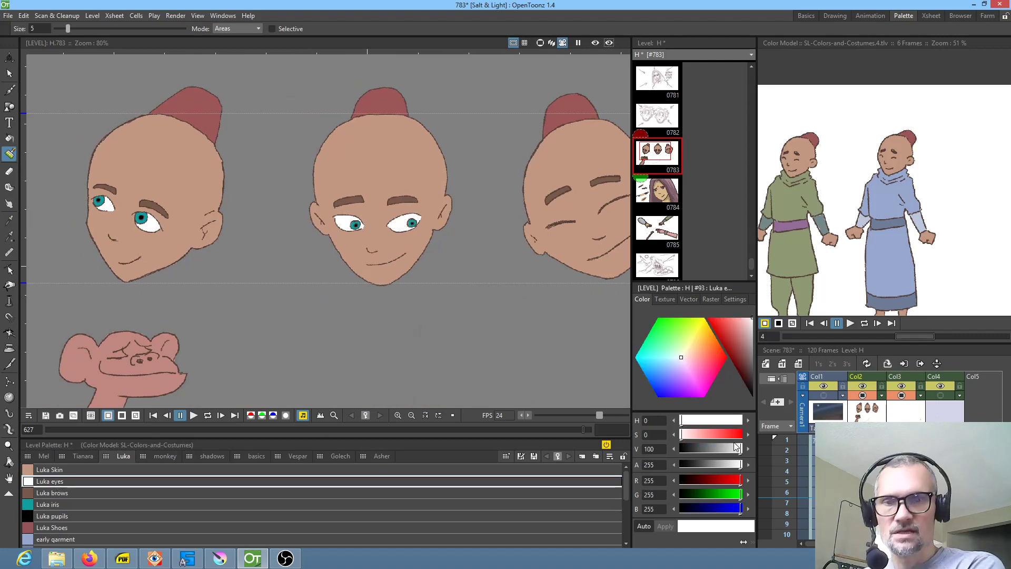
pyautogui.click(740, 449)
pyautogui.moveTo(741, 450); pyautogui.dragTo(736, 451)
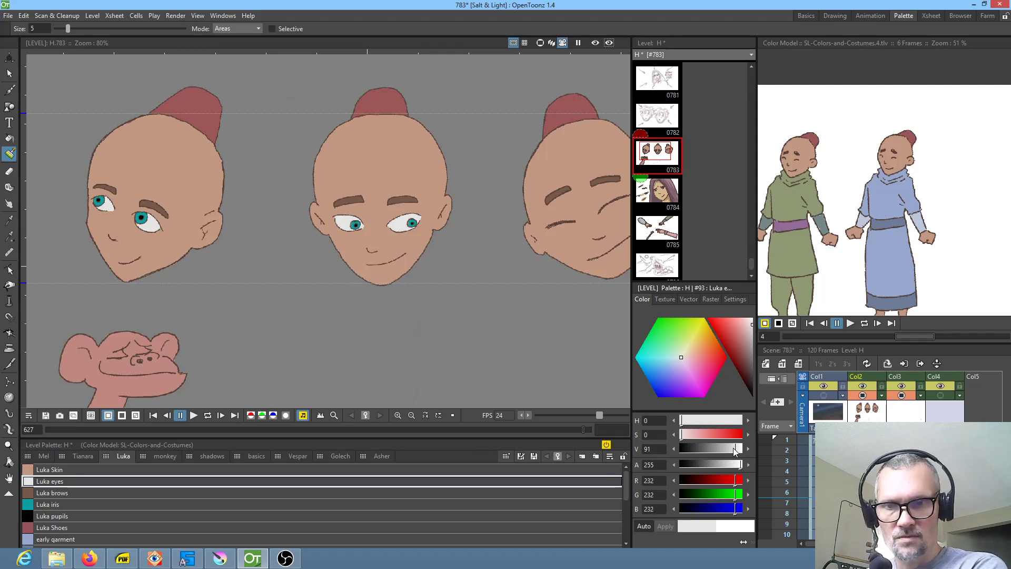
pyautogui.click(673, 450)
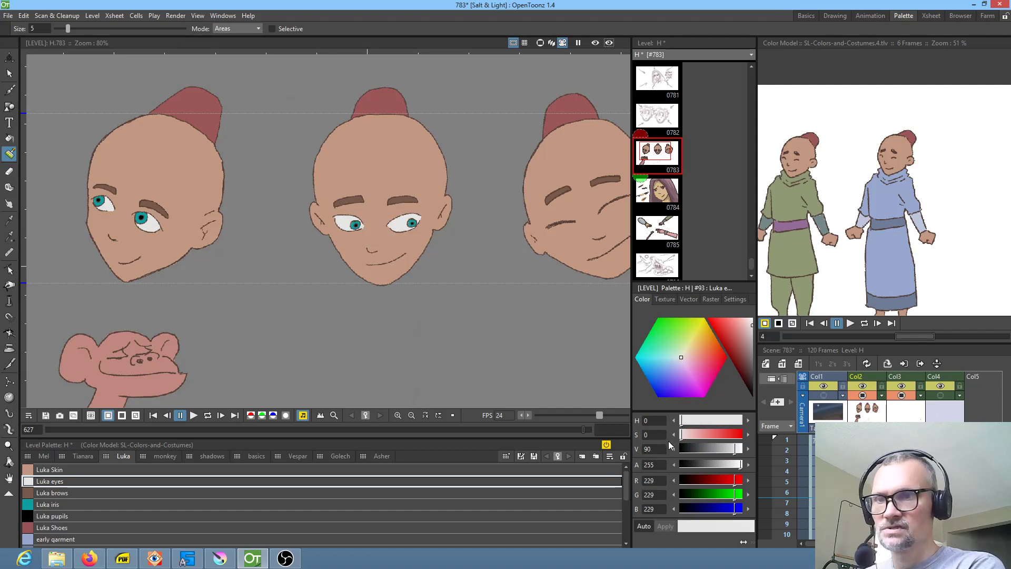
# Step: Change the Luka iris style to a muted brown with hue 26, saturation 40 and value 56
pyautogui.click(77, 505)
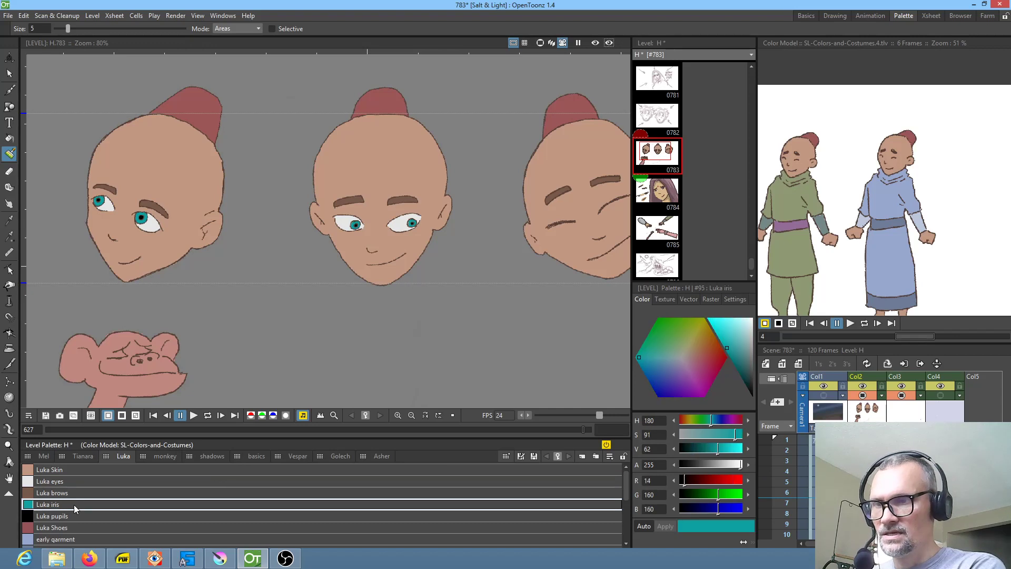
pyautogui.click(728, 451)
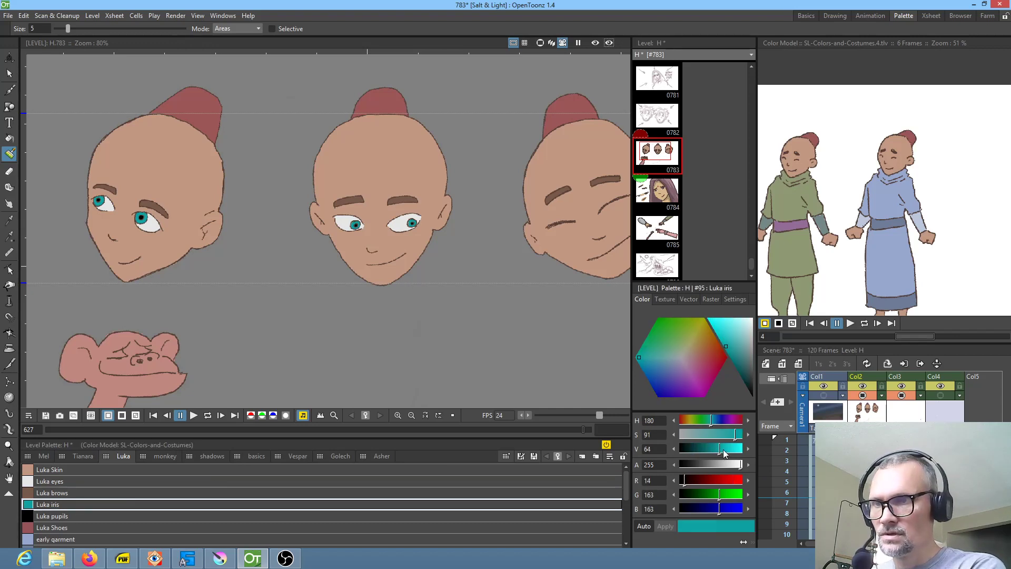
pyautogui.moveTo(727, 449); pyautogui.dragTo(711, 418)
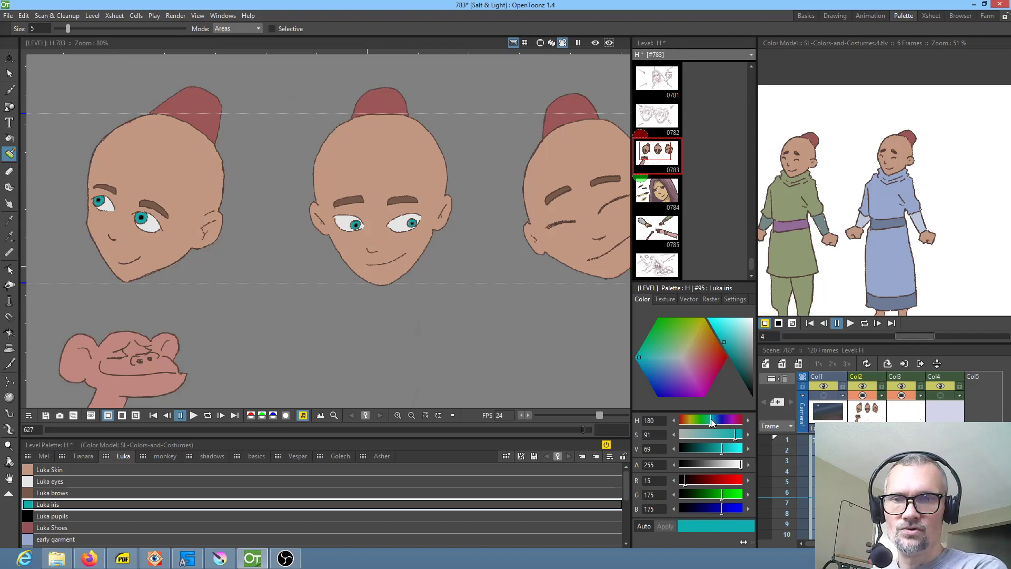
pyautogui.moveTo(711, 419); pyautogui.dragTo(684, 420)
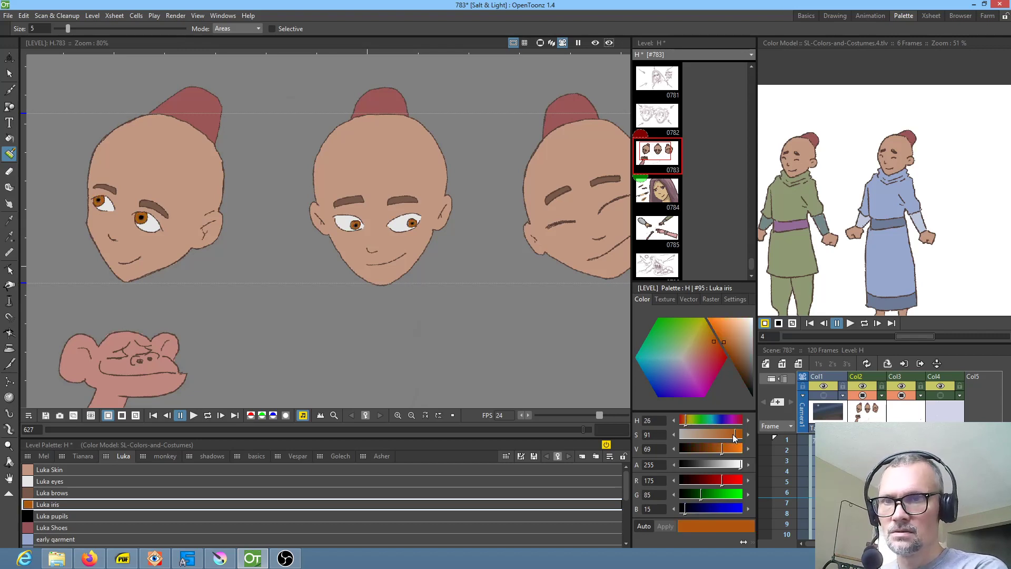
pyautogui.moveTo(719, 447)
pyautogui.mouseDown()
pyautogui.moveTo(710, 447)
pyautogui.moveTo(728, 447)
pyautogui.moveTo(702, 432)
pyautogui.moveTo(722, 431)
pyautogui.mouseUp()
pyautogui.moveTo(697, 431)
pyautogui.mouseDown()
pyautogui.moveTo(723, 429)
pyautogui.moveTo(700, 430)
pyautogui.moveTo(716, 445)
pyautogui.moveTo(708, 439)
pyautogui.moveTo(725, 438)
pyautogui.moveTo(715, 437)
pyautogui.mouseUp()
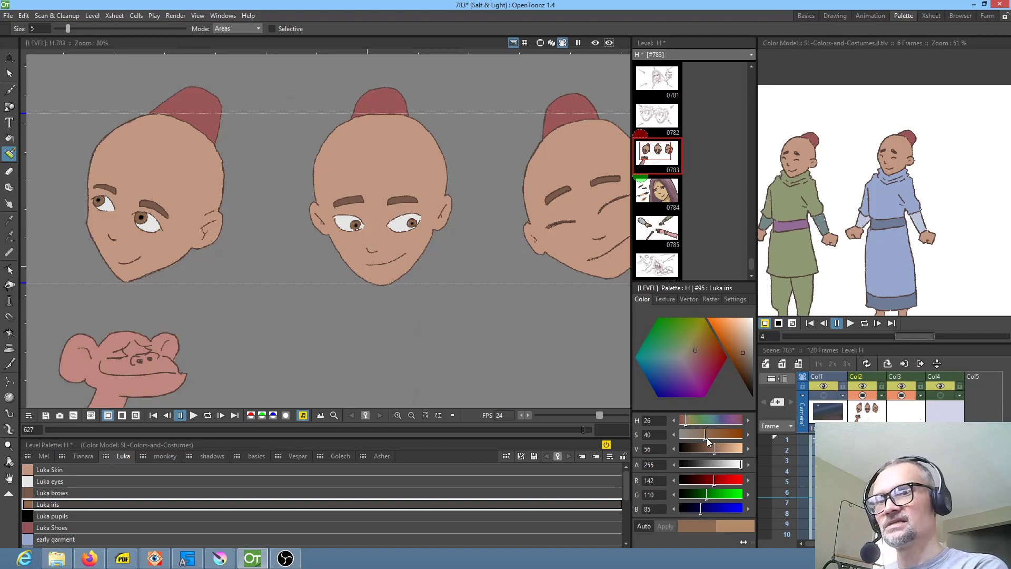
# Step: Set the value of the Luka eyes style to 80
pyautogui.scroll(-1, 467, 303)
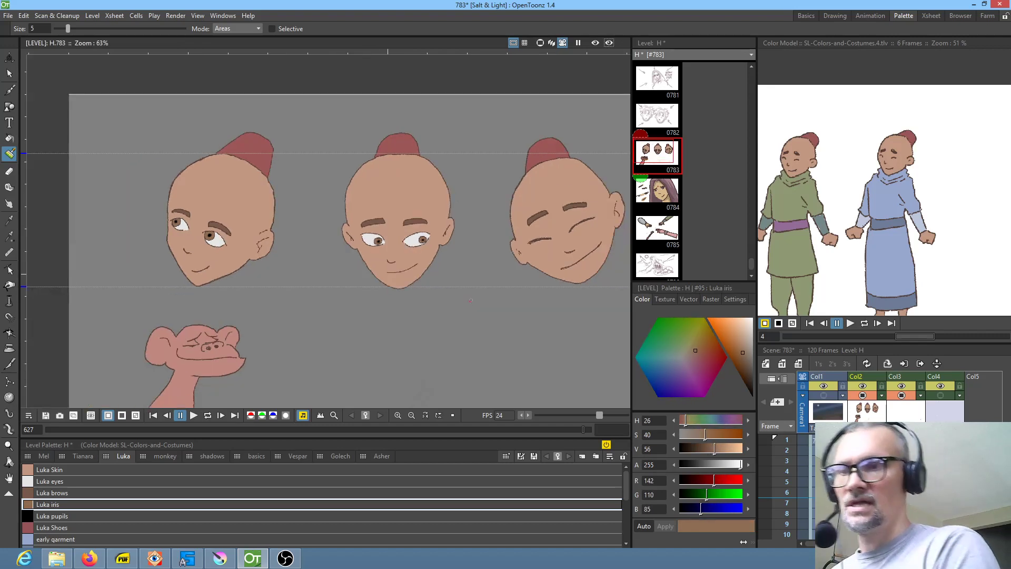
pyautogui.click(87, 481)
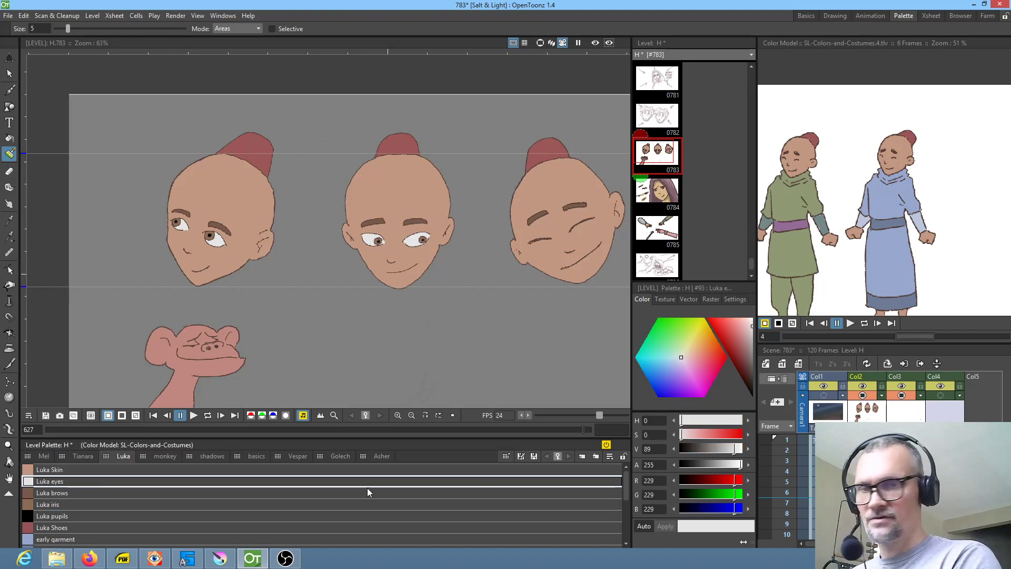
pyautogui.moveTo(736, 449); pyautogui.dragTo(729, 452)
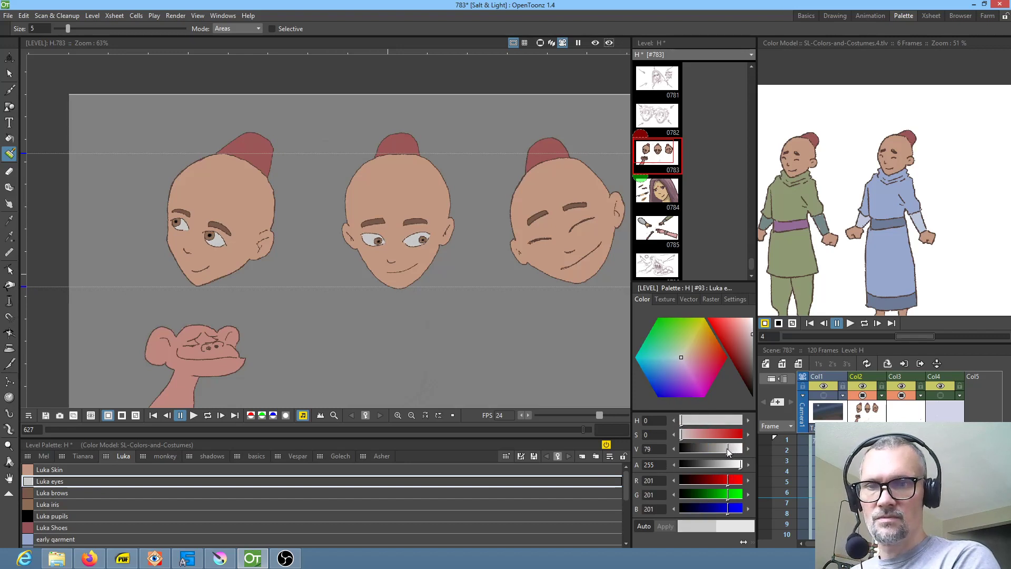
pyautogui.doubleClick(653, 449)
pyautogui.write('80')
pyautogui.press('Return')
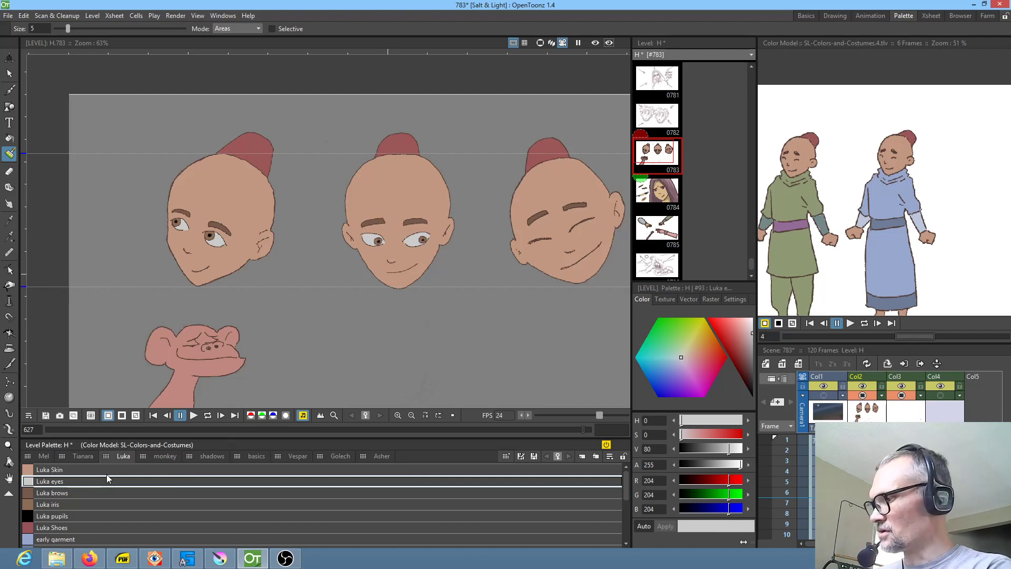
# Step: Duplicate the Luka eyes style, rename the copy Luka specular and set its value to 100
pyautogui.hotkey('ctrl', 'c')
pyautogui.hotkey('ctrl', 'v')
pyautogui.doubleClick(72, 491)
pyautogui.click(72, 492)
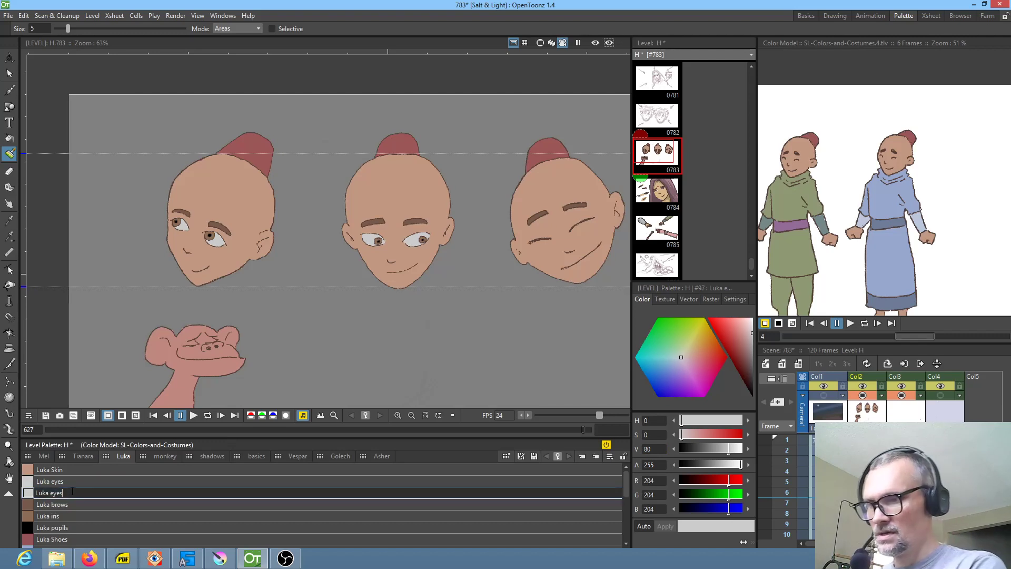
pyautogui.press('BackSpace')
pyautogui.press('BackSpace')
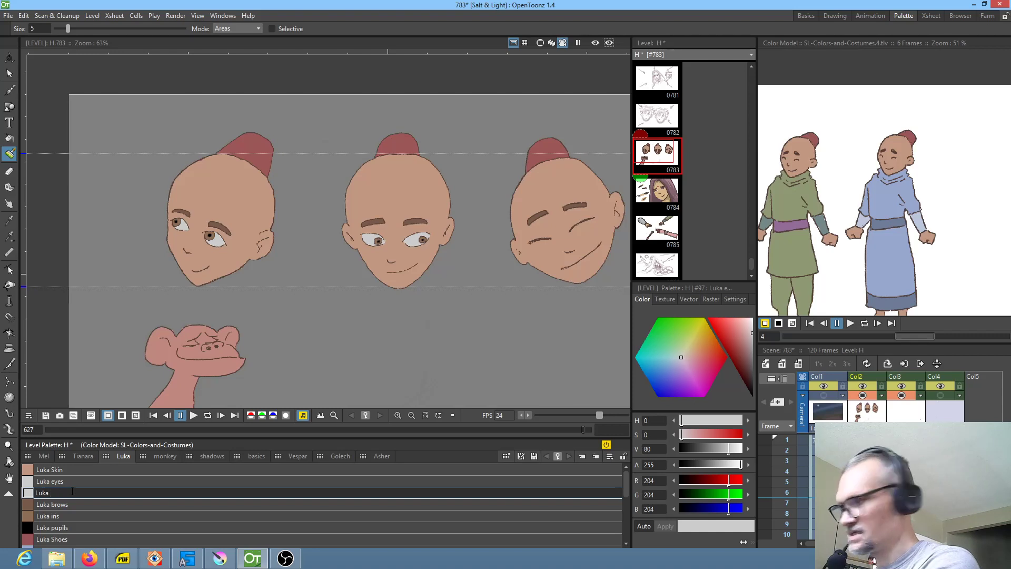
pyautogui.write('specula')
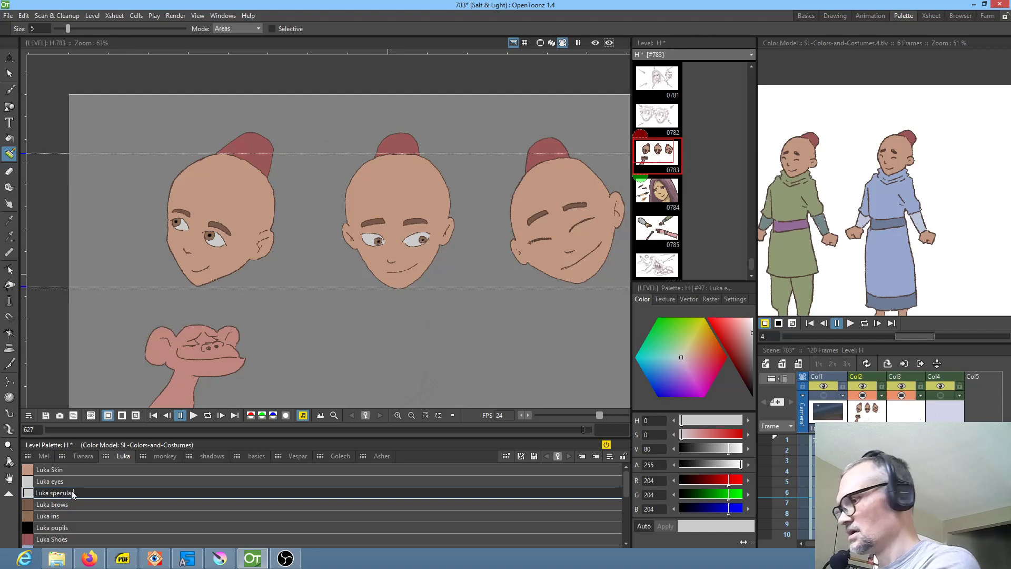
pyautogui.write('r')
pyautogui.press('Return')
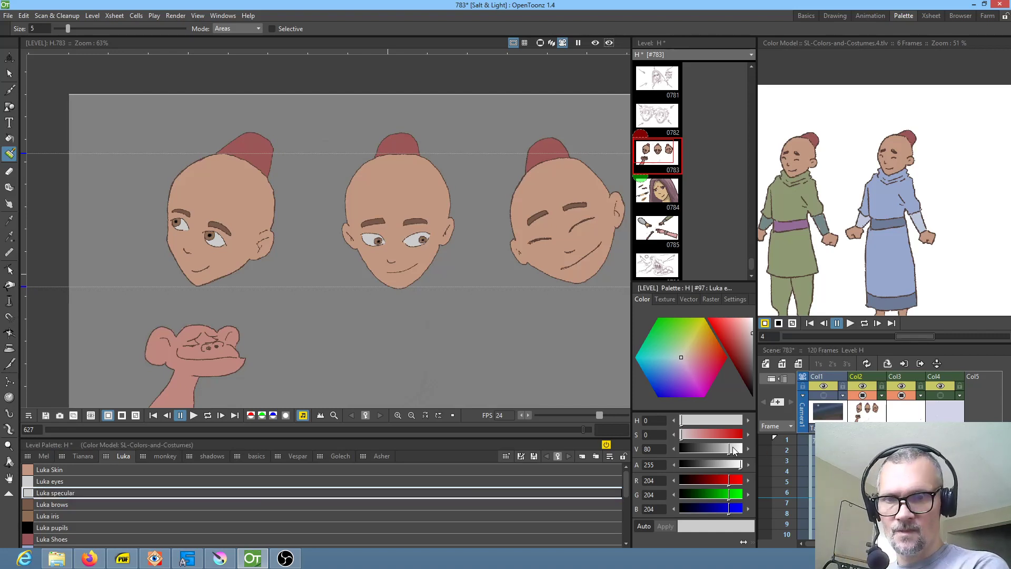
pyautogui.moveTo(734, 450); pyautogui.dragTo(765, 450)
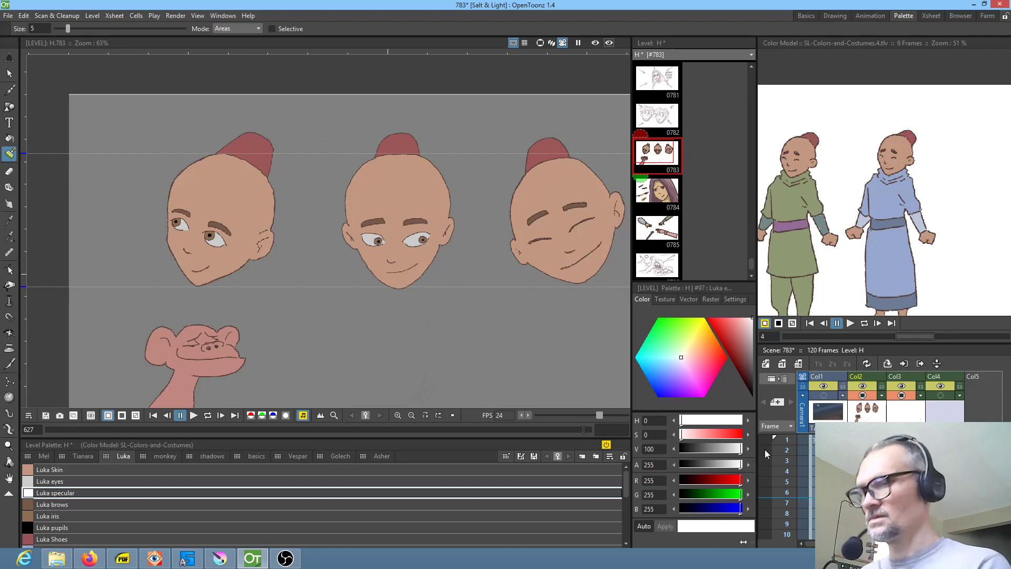
# Step: Dab Luka specular highlights on both eyes of the first Luka head, with the brush mode set to Lines & Areas
pyautogui.moveTo(198, 245); pyautogui.dragTo(268, 254)
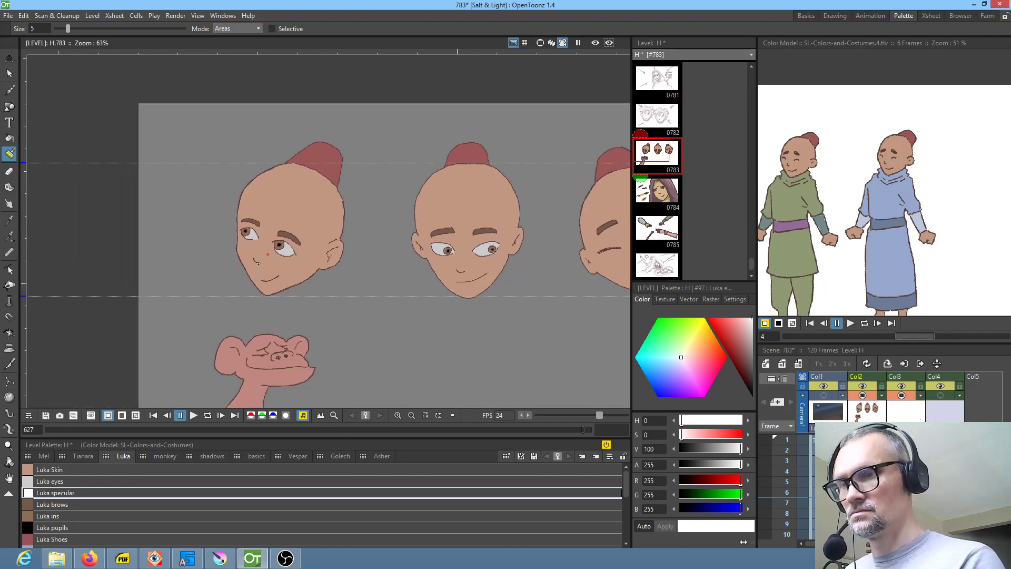
pyautogui.scroll(4, 258, 262)
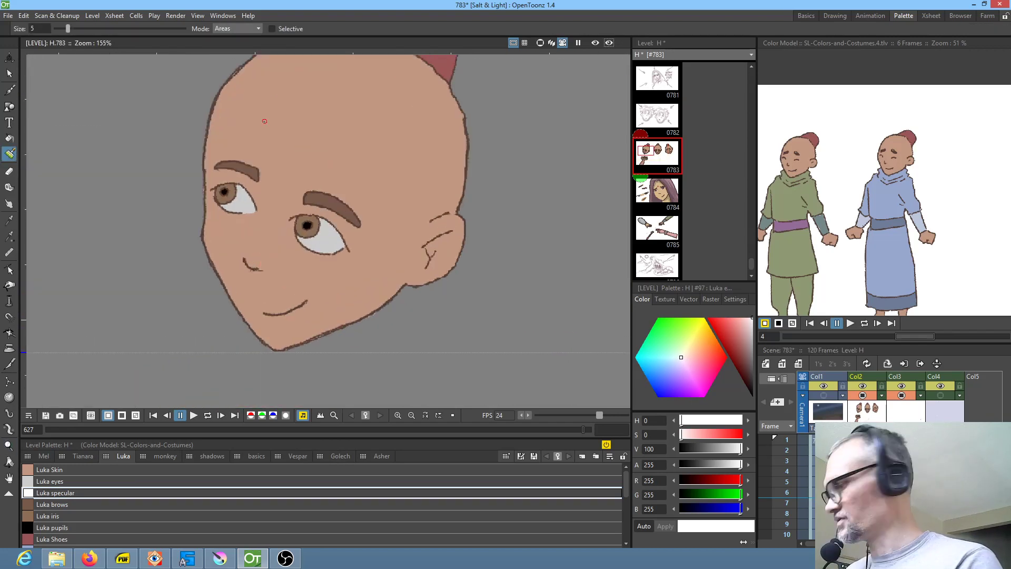
pyautogui.click(221, 190)
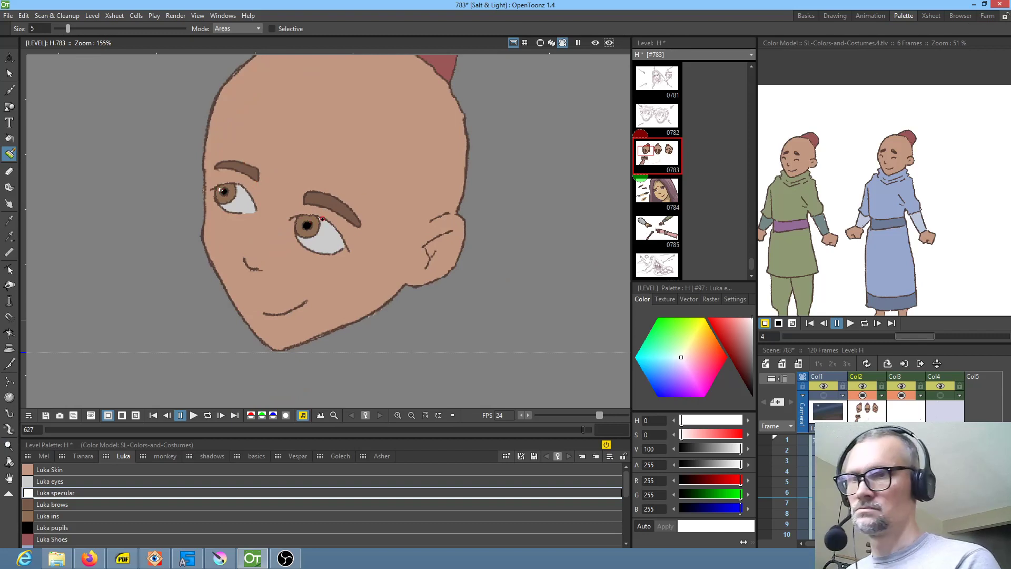
pyautogui.click(241, 30)
pyautogui.click(251, 48)
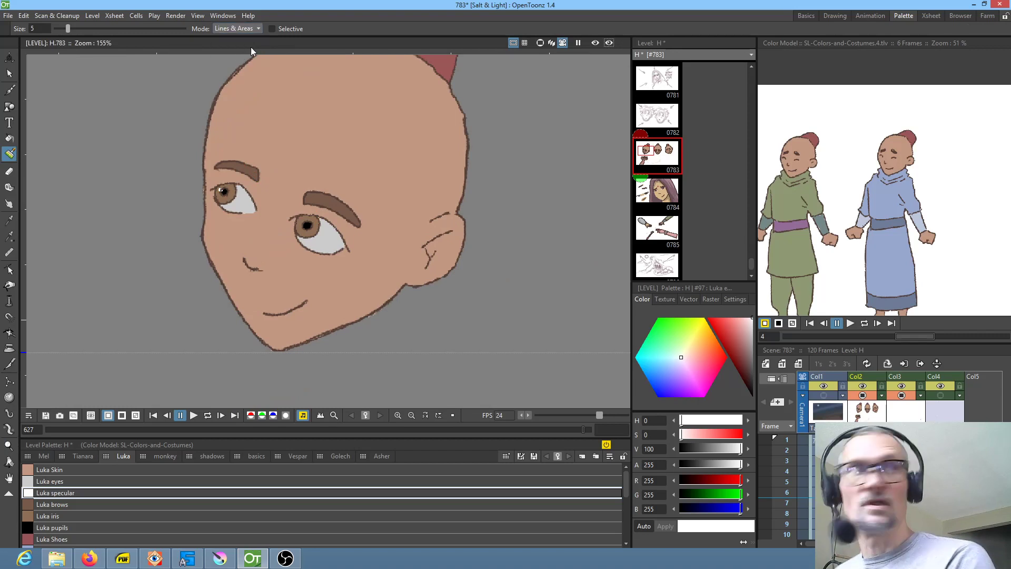
pyautogui.click(221, 190)
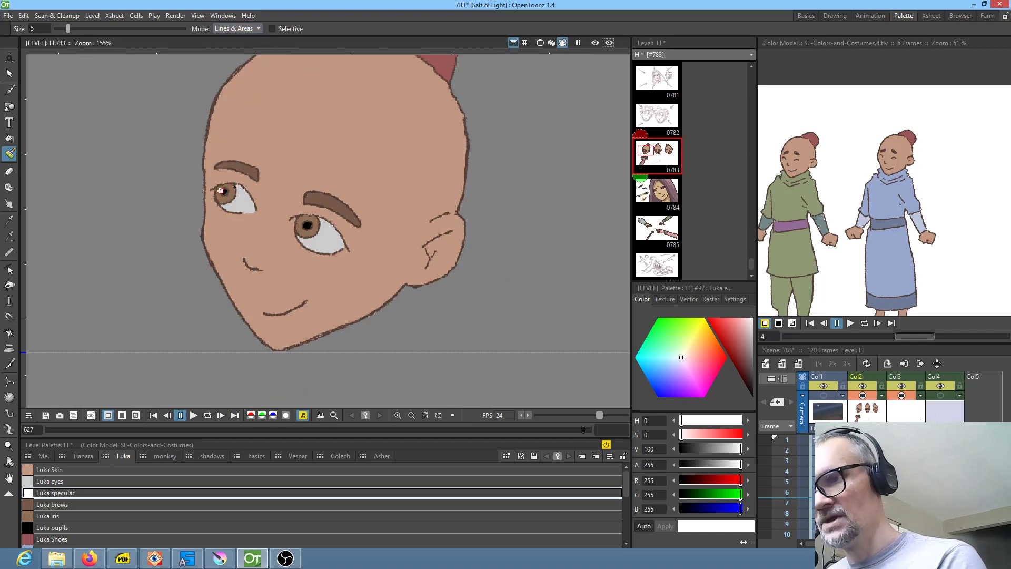
pyautogui.click(303, 222)
# Step: Try a specular highlight in the white of the middle head's left-hand eye, and paint it over with Luka eyes
pyautogui.moveTo(551, 304); pyautogui.dragTo(267, 265)
pyautogui.click(468, 199)
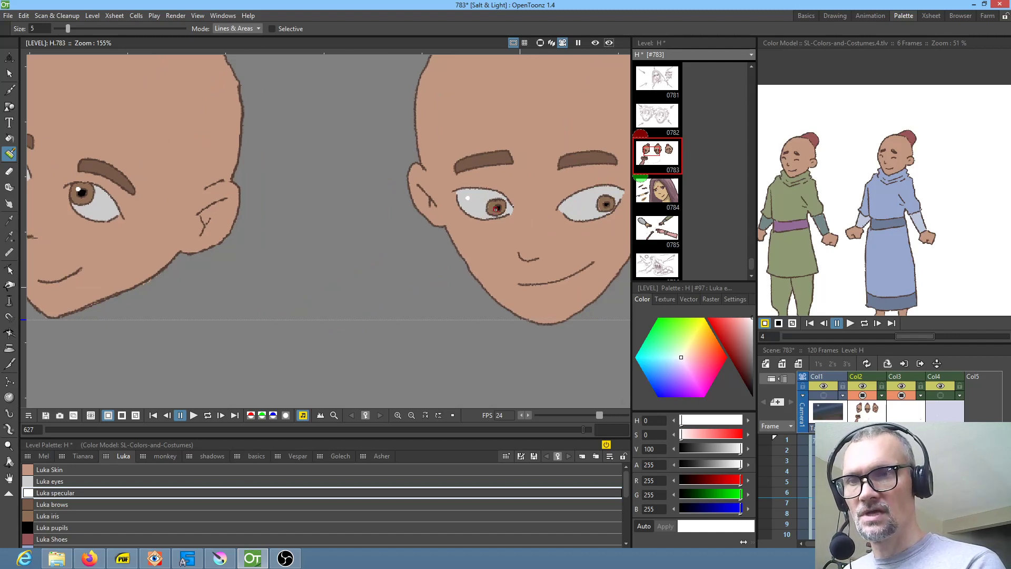
pyautogui.moveTo(435, 167)
pyautogui.mouseDown()
pyautogui.moveTo(518, 197)
pyautogui.moveTo(419, 176)
pyautogui.mouseUp()
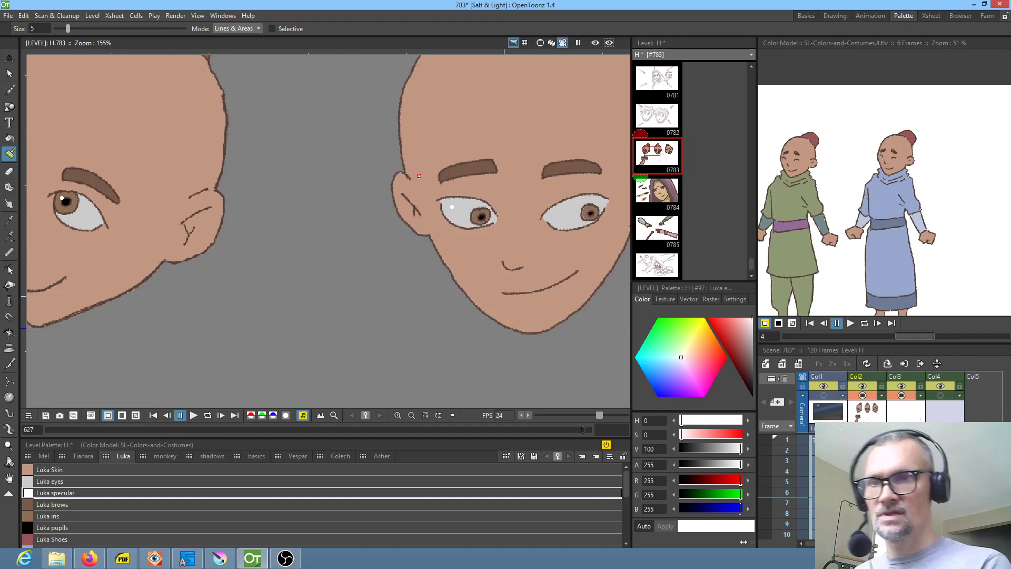
pyautogui.press('k')
pyautogui.click(452, 206)
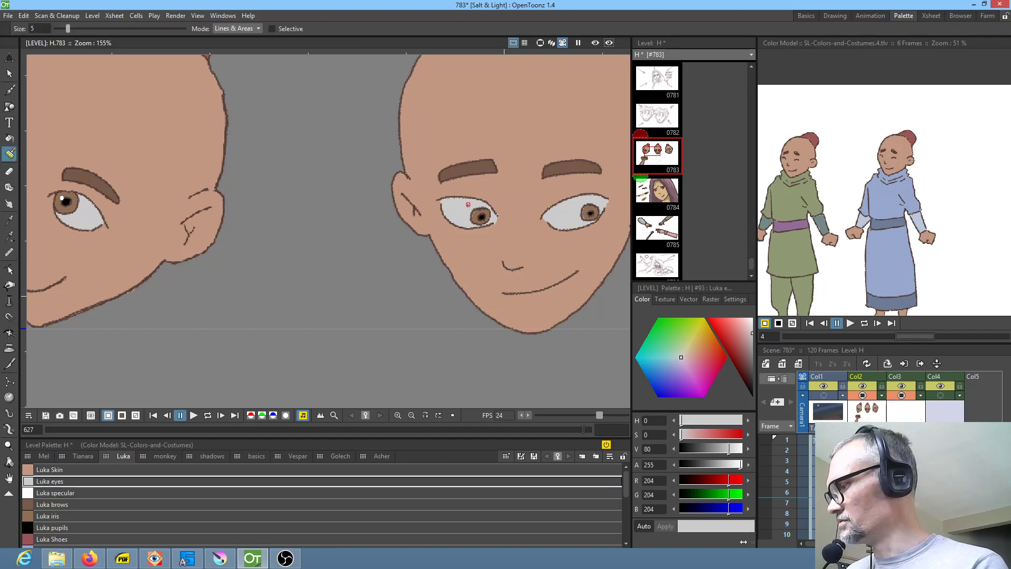
# Step: Dab Luka specular highlights beside the pupils of both eyes on the middle head
pyautogui.click(63, 493)
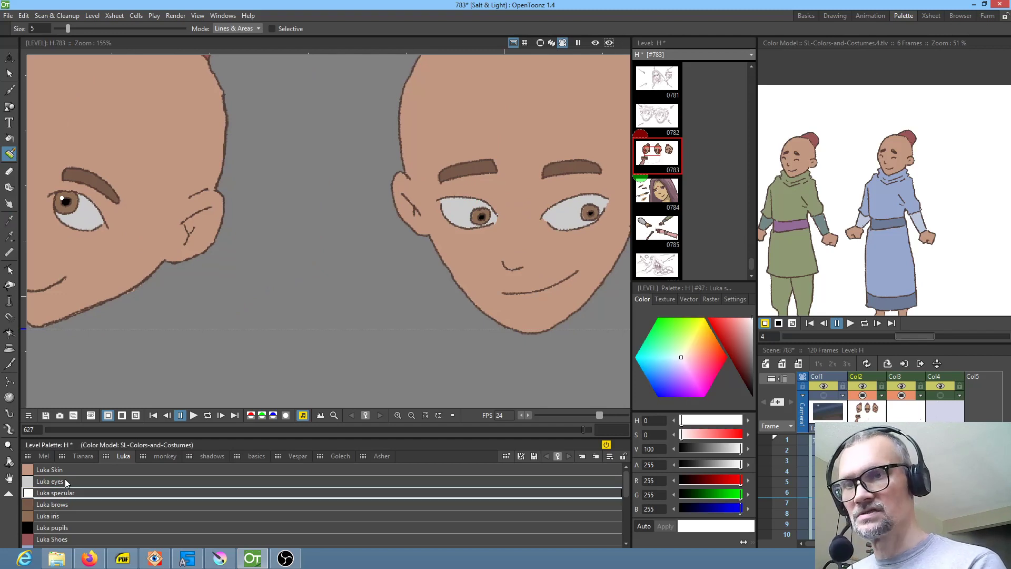
pyautogui.click(585, 211)
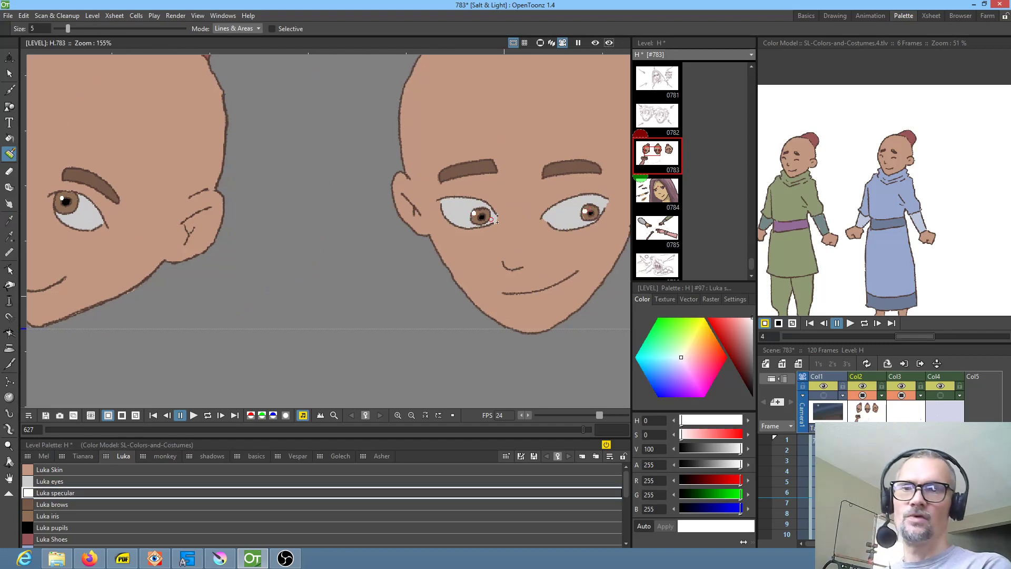
pyautogui.scroll(-3, 497, 221)
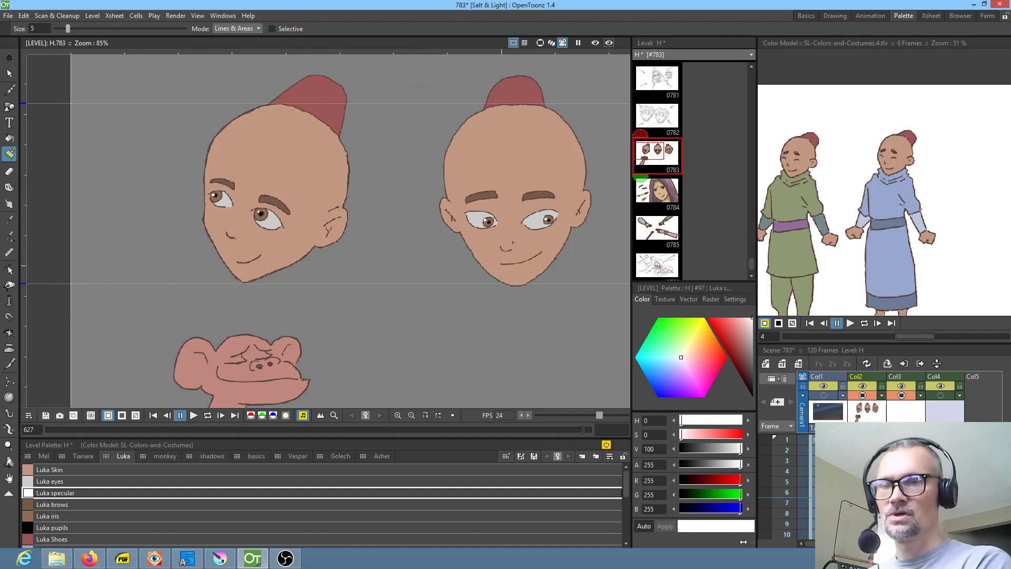
pyautogui.scroll(-1, 512, 243)
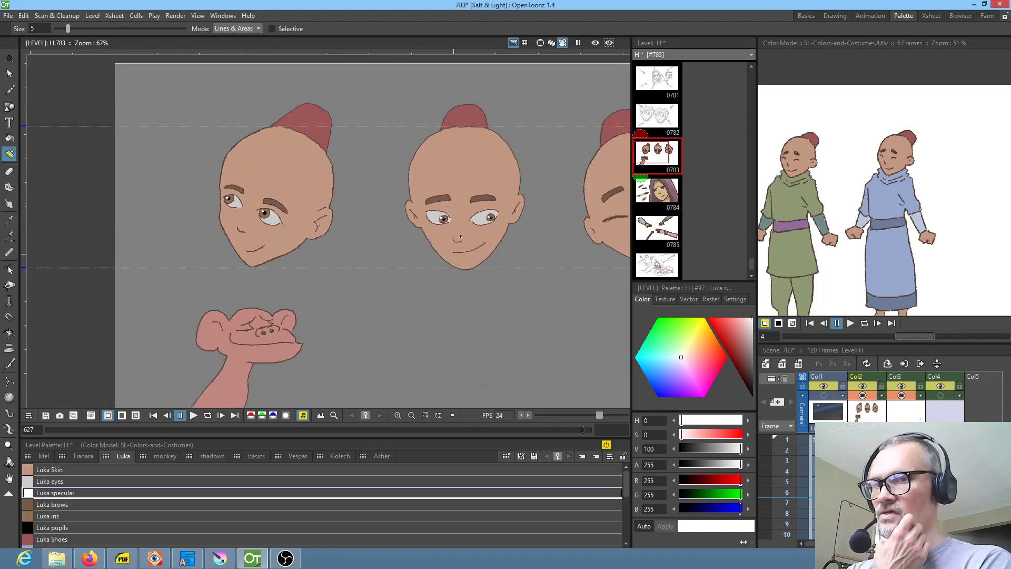
pyautogui.scroll(-1, 399, 217)
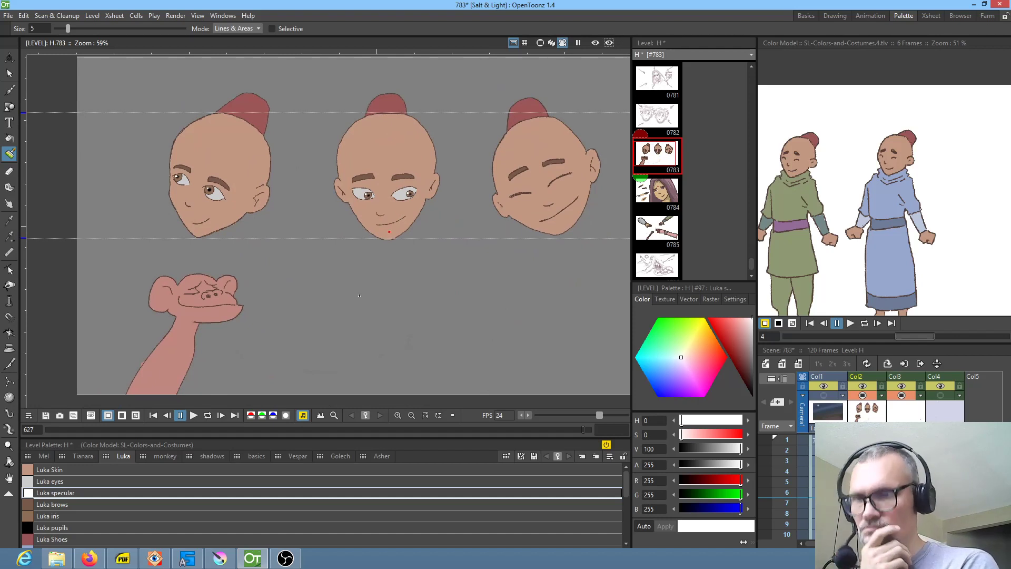
# Step: Show the monkey styles of the level palette and bring up frame 5 of the colour model, with the monkeys
pyautogui.click(160, 456)
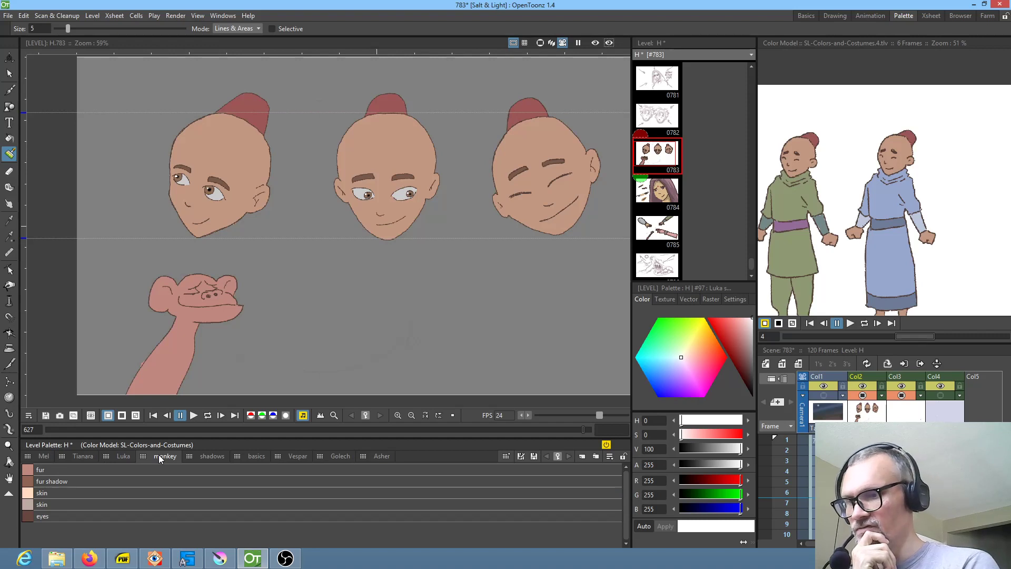
pyautogui.click(59, 480)
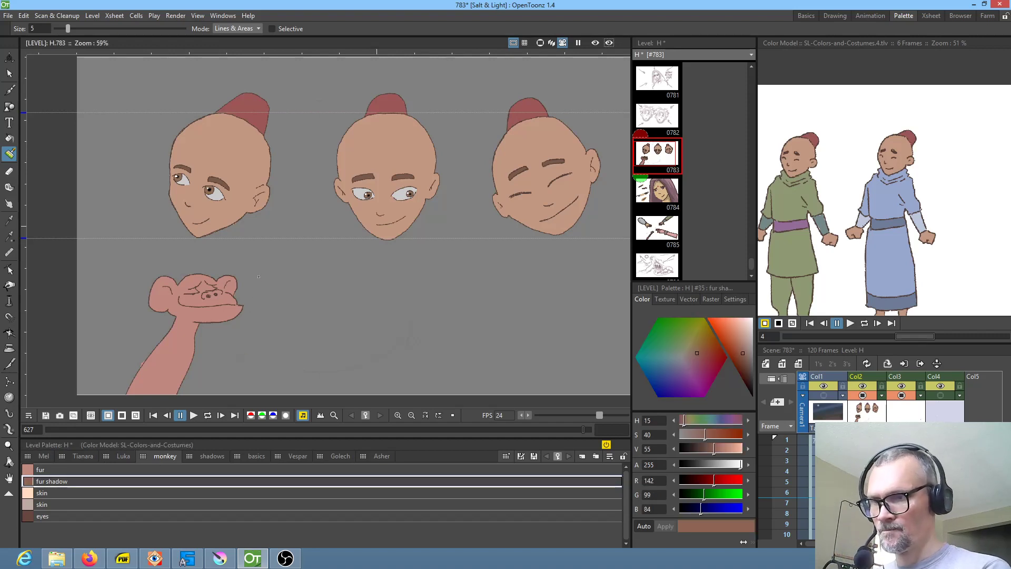
pyautogui.click(52, 492)
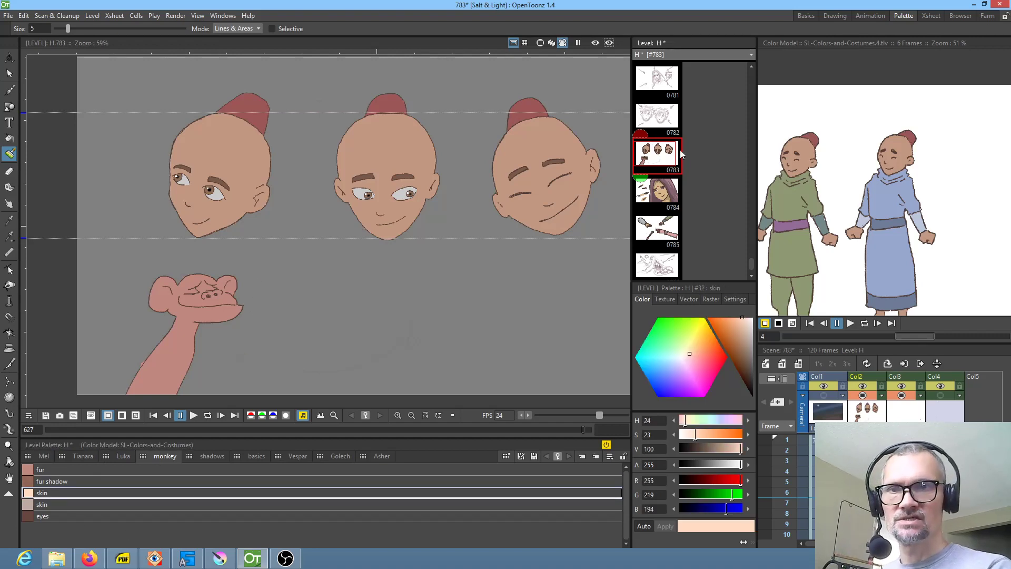
pyautogui.click(878, 323)
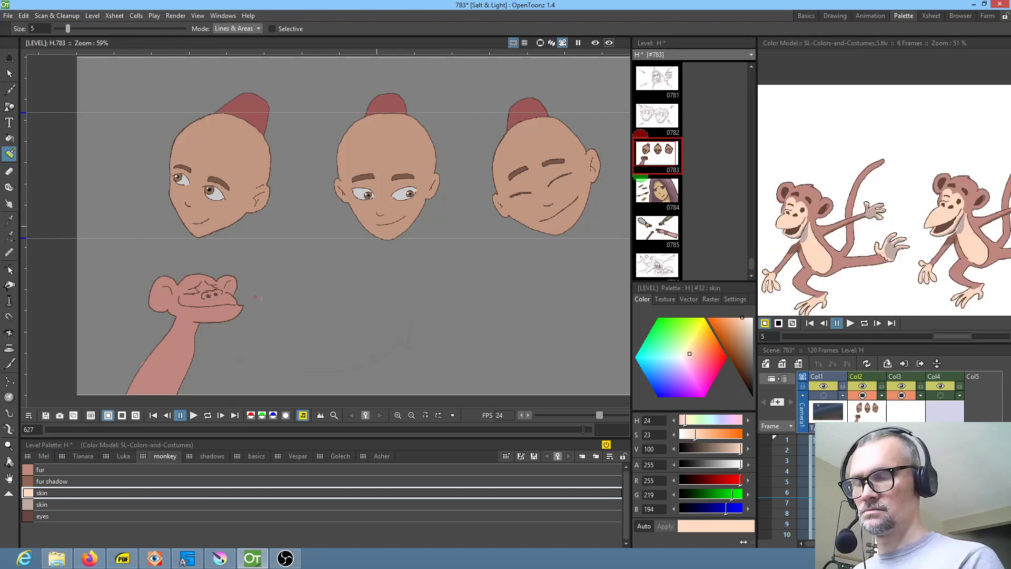
# Step: Sample styles from the colour model's monkey and ready the brush with the light skin style for the monkey head
pyautogui.scroll(4, 261, 296)
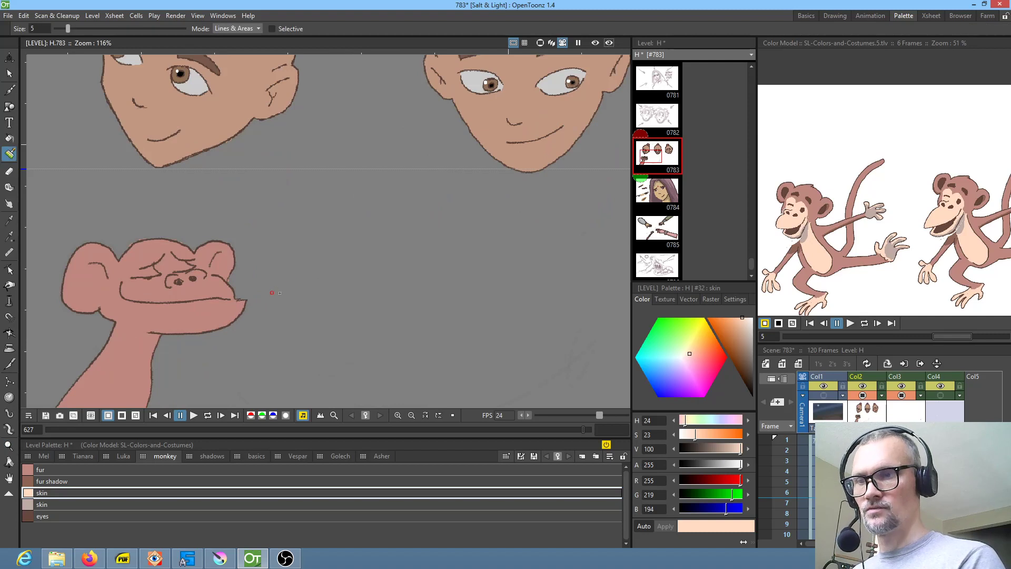
pyautogui.moveTo(371, 275); pyautogui.dragTo(365, 283)
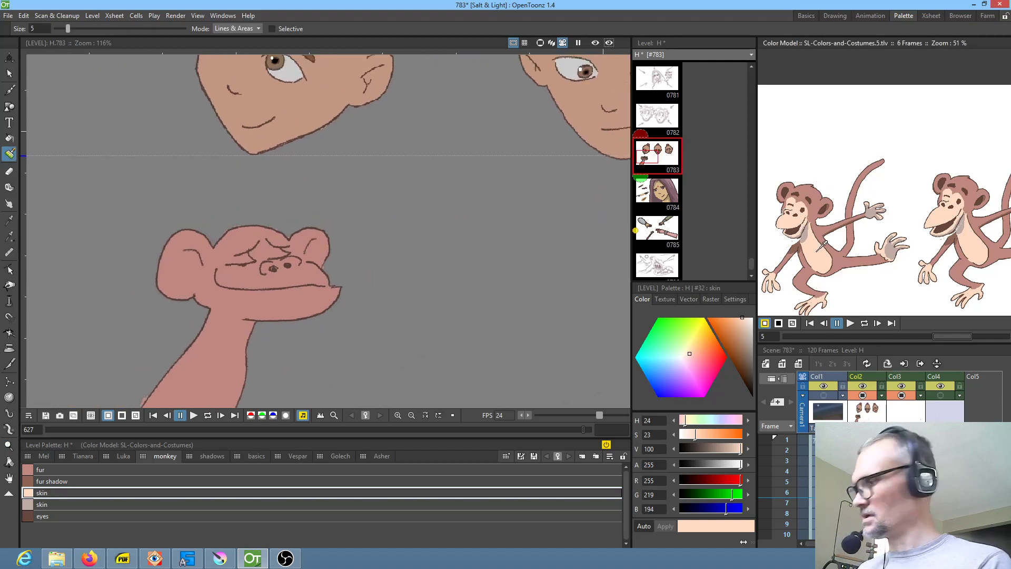
pyautogui.press('k')
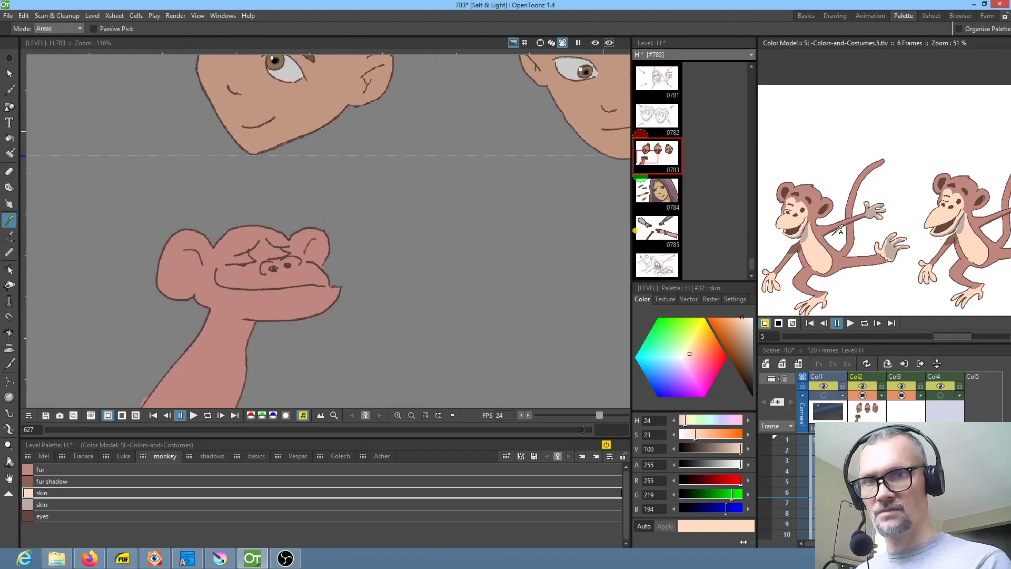
pyautogui.click(843, 250)
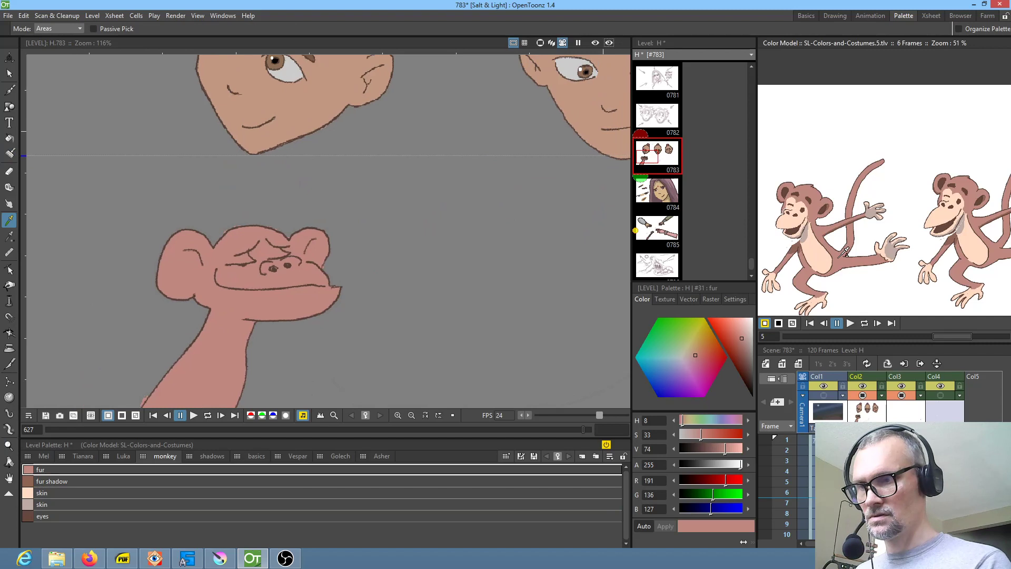
pyautogui.click(796, 184)
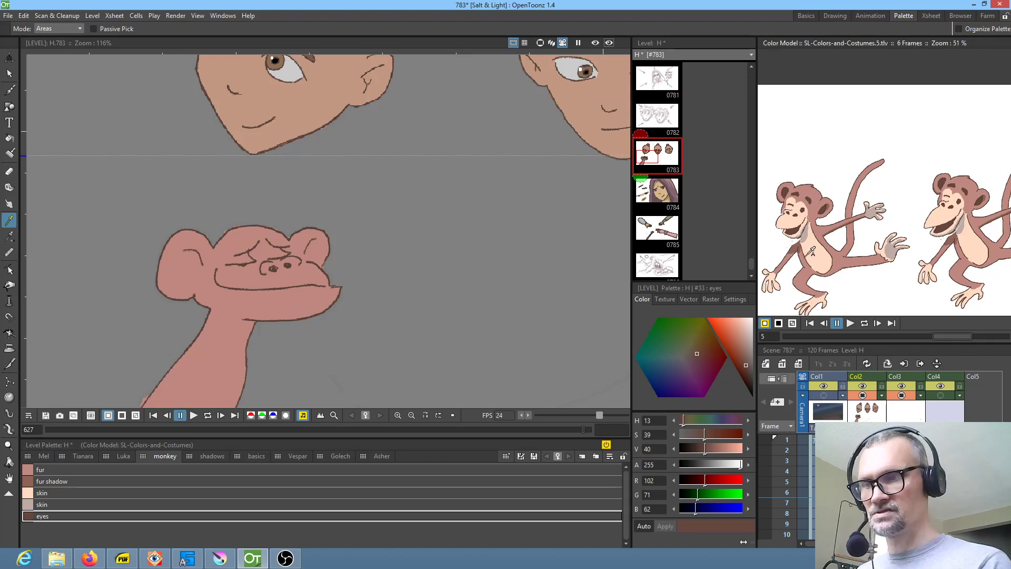
pyautogui.click(51, 493)
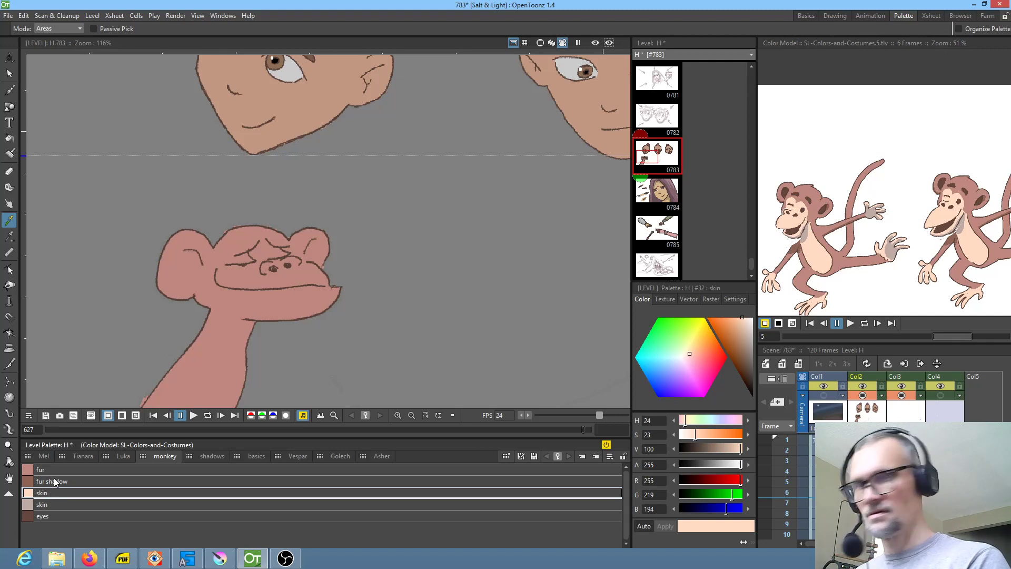
pyautogui.press('j')
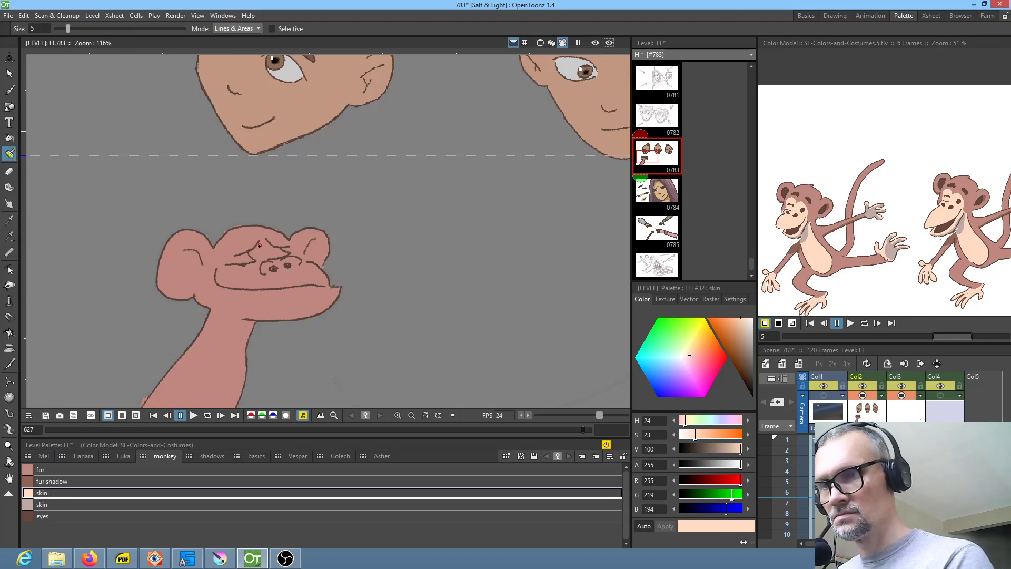
# Step: Try to outline the monkey's face patch with the light skin style in Lines & Areas mode, and undo the strokes
pyautogui.moveTo(258, 239)
pyautogui.mouseDown()
pyautogui.moveTo(216, 263)
pyautogui.moveTo(204, 285)
pyautogui.moveTo(214, 307)
pyautogui.moveTo(240, 311)
pyautogui.mouseUp()
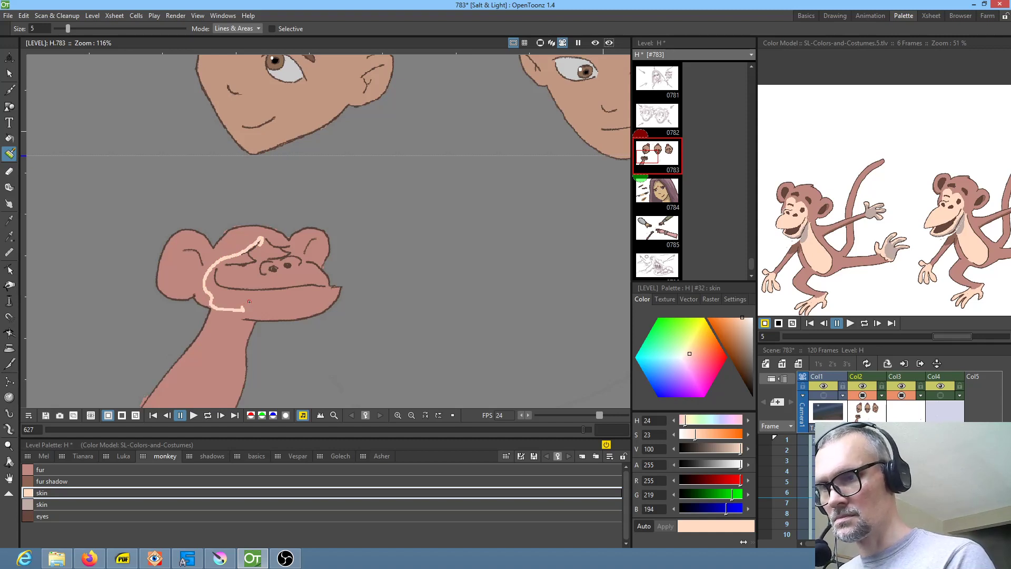
pyautogui.moveTo(229, 310); pyautogui.dragTo(262, 318)
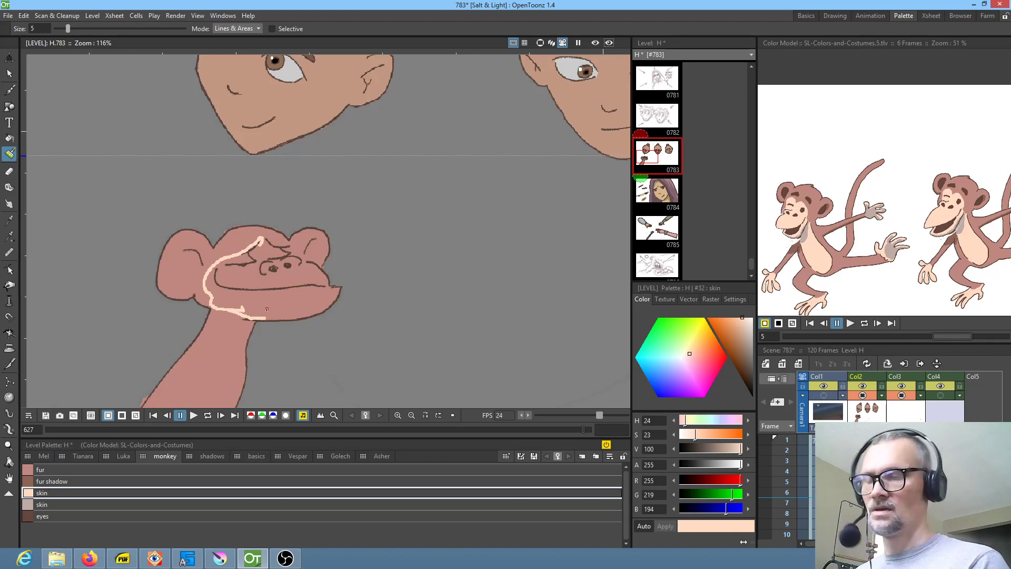
pyautogui.hotkey('ctrl', 'z')
pyautogui.hotkey('ctrl', 'z')
# Step: Outline the monkey's face patch with the light skin style in Areas mode, and fill the face and muzzle with it
pyautogui.click(246, 34)
pyautogui.click(244, 46)
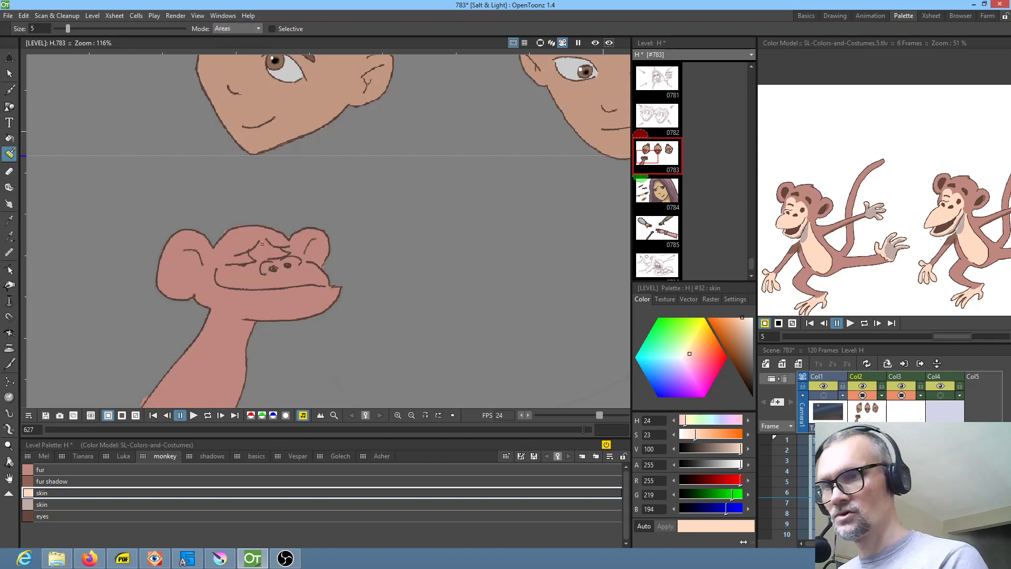
pyautogui.moveTo(257, 251)
pyautogui.mouseDown()
pyautogui.moveTo(264, 242)
pyautogui.moveTo(222, 262)
pyautogui.moveTo(205, 297)
pyautogui.moveTo(275, 318)
pyautogui.mouseUp()
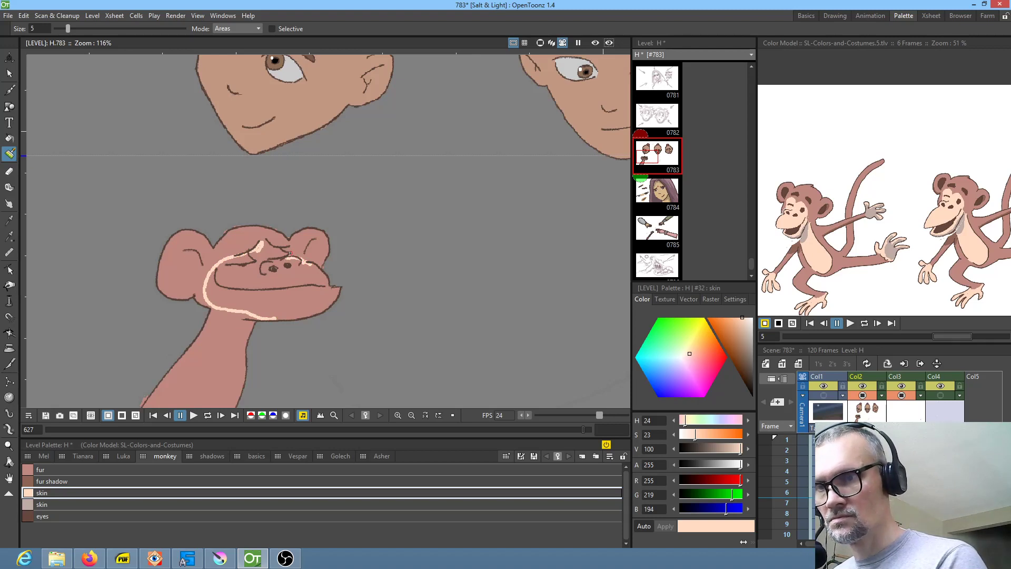
pyautogui.moveTo(282, 248); pyautogui.dragTo(263, 246)
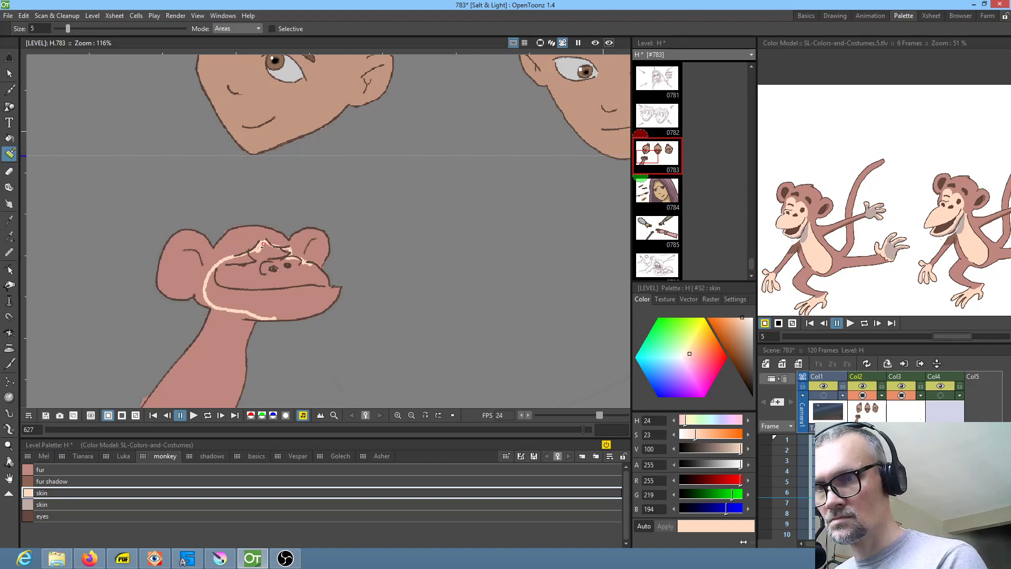
pyautogui.press('f')
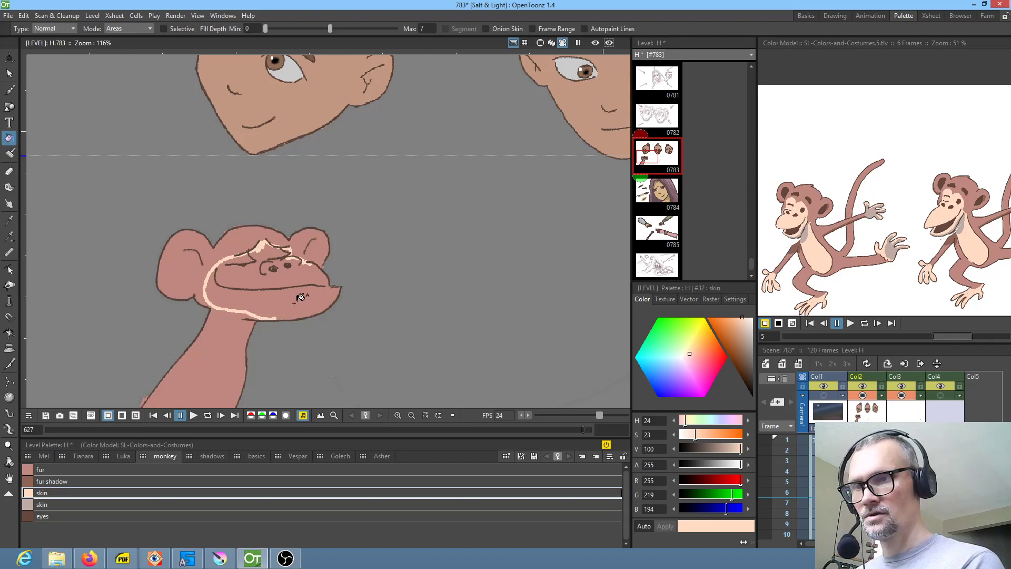
pyautogui.click(323, 277)
pyautogui.click(302, 271)
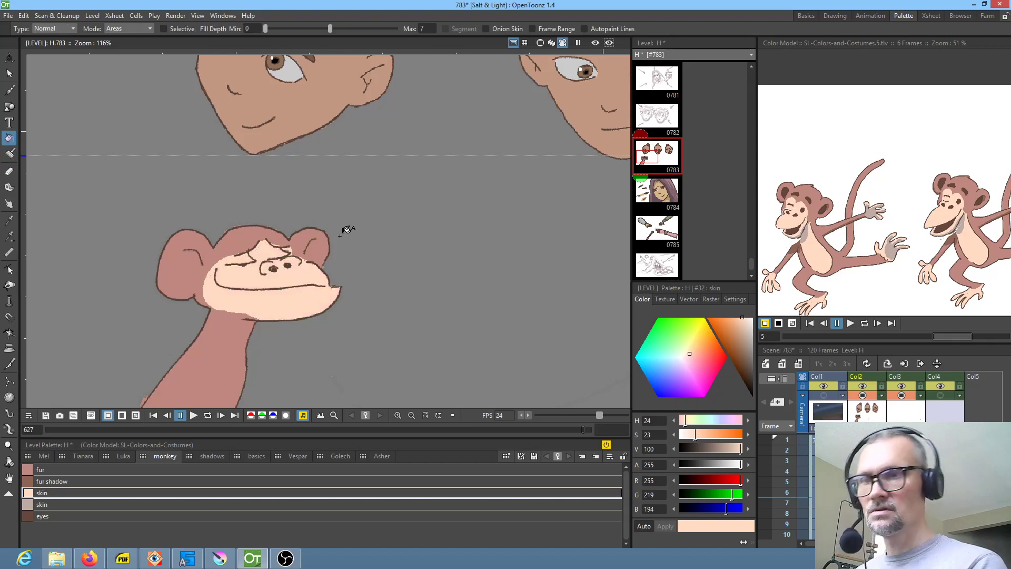
# Step: Paint the inside of both monkey ears with the fur shadow style, following the colour model
pyautogui.press('k')
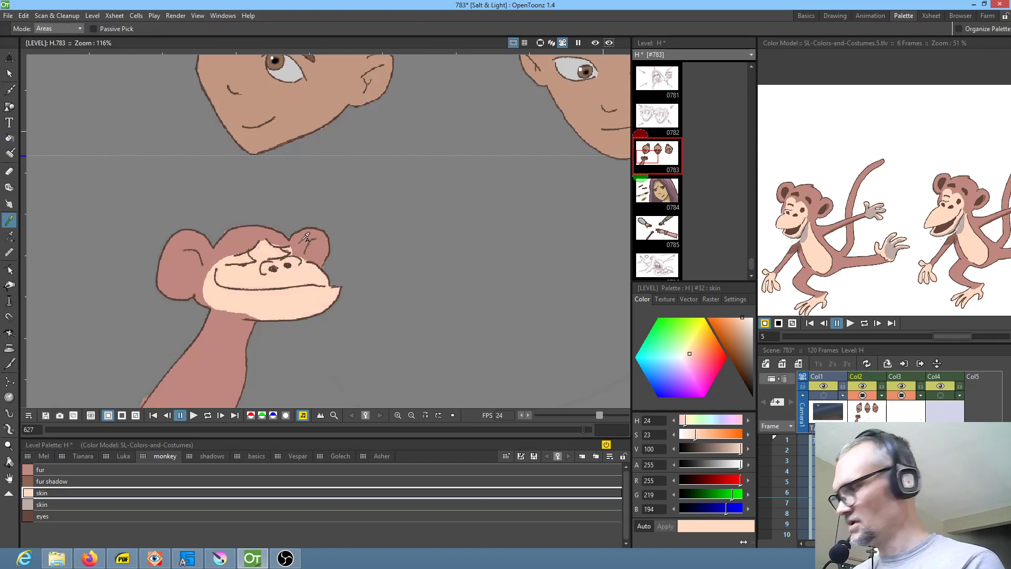
pyautogui.click(305, 239)
pyautogui.press('j')
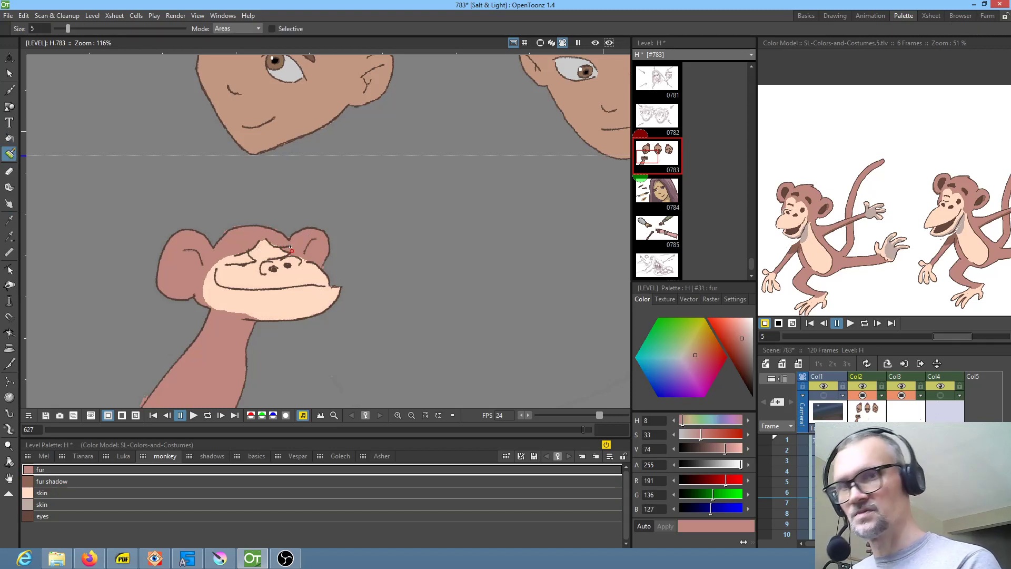
pyautogui.click(63, 481)
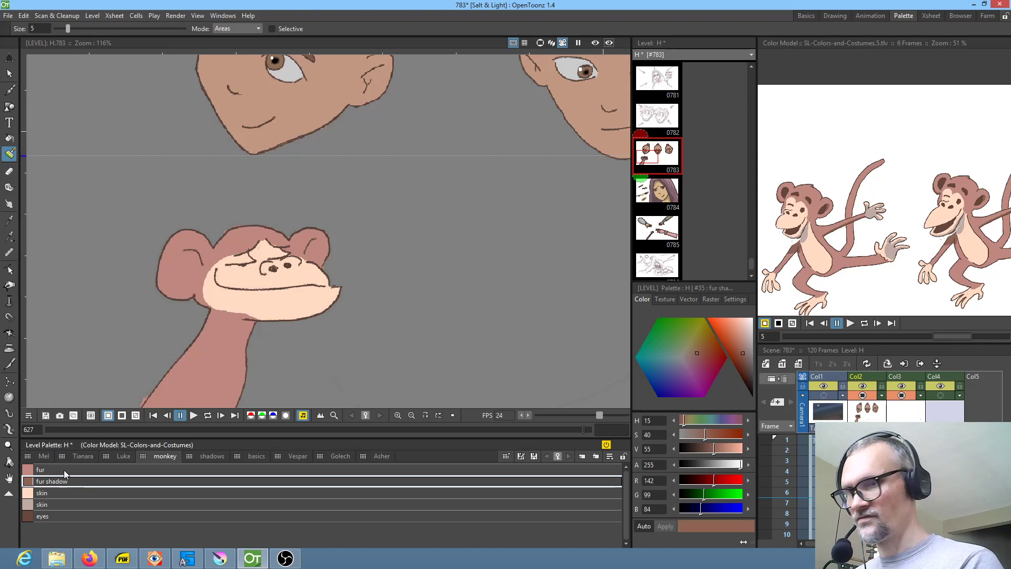
pyautogui.moveTo(198, 256)
pyautogui.mouseDown()
pyautogui.moveTo(187, 249)
pyautogui.moveTo(177, 278)
pyautogui.moveTo(203, 264)
pyautogui.mouseUp()
pyautogui.press('f')
pyautogui.click(194, 254)
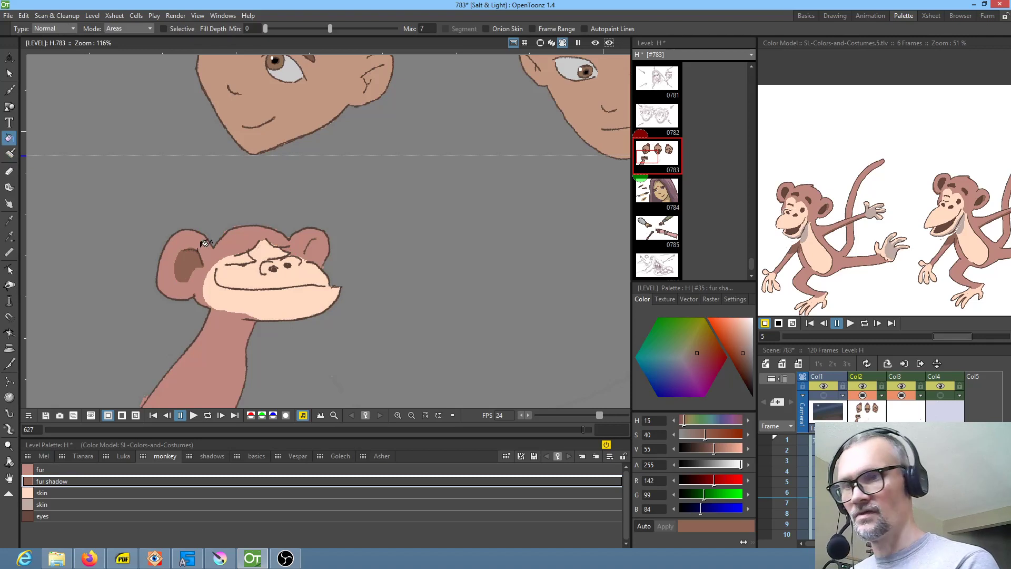
pyautogui.press('b')
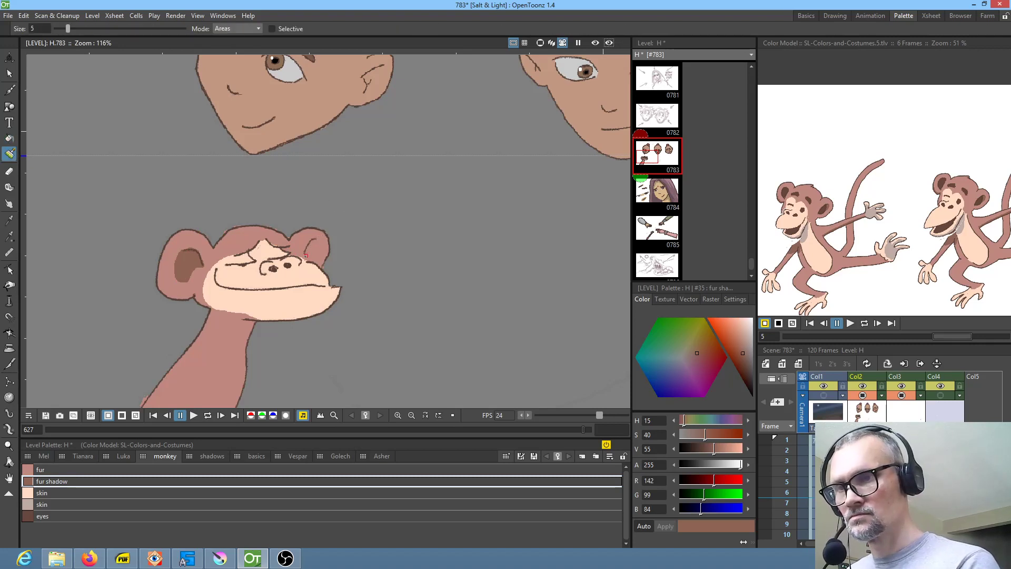
pyautogui.moveTo(315, 248)
pyautogui.mouseDown()
pyautogui.moveTo(308, 259)
pyautogui.moveTo(311, 244)
pyautogui.mouseUp()
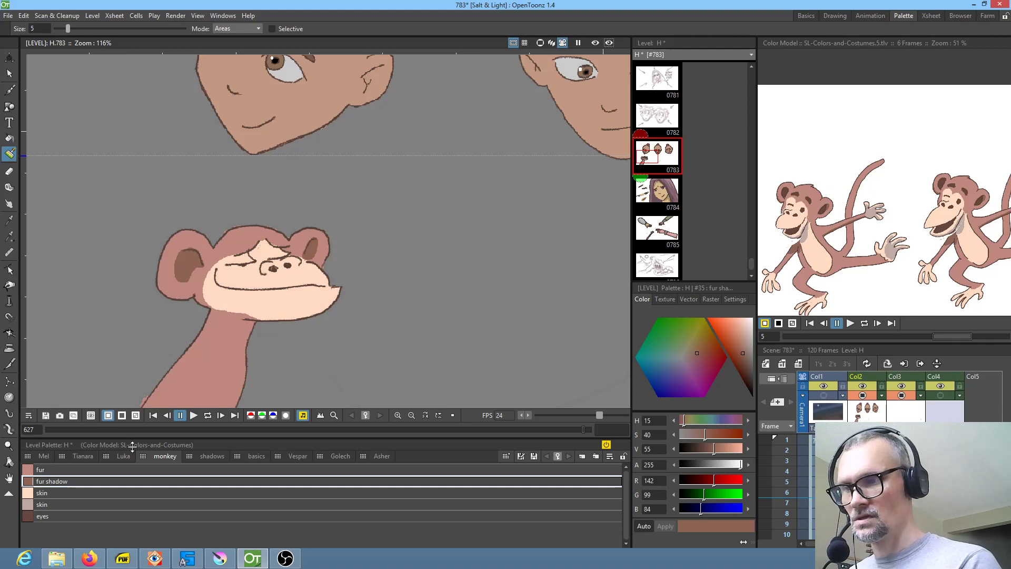
# Step: Outline a shadow area on the monkey's neck beneath the chin and fill it with fur shadow
pyautogui.moveTo(245, 317)
pyautogui.mouseDown()
pyautogui.moveTo(215, 311)
pyautogui.moveTo(215, 334)
pyautogui.moveTo(241, 356)
pyautogui.mouseUp()
pyautogui.press('f')
pyautogui.click(235, 331)
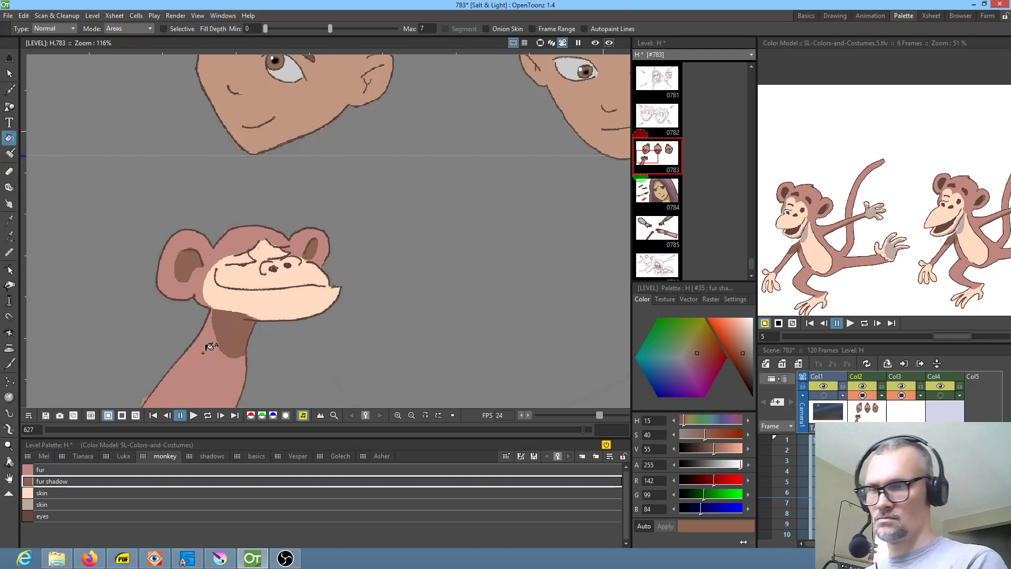
# Step: Paint the monkey's closed eyelid area with the darker skin style in Areas mode
pyautogui.click(59, 504)
pyautogui.press('k')
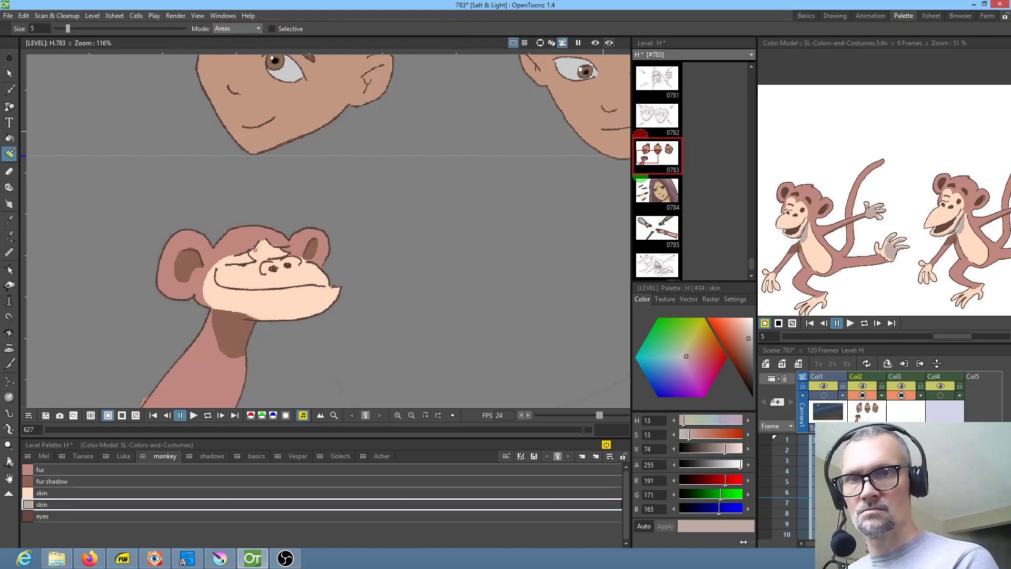
pyautogui.moveTo(232, 267)
pyautogui.mouseDown()
pyautogui.moveTo(250, 267)
pyautogui.moveTo(235, 266)
pyautogui.mouseUp()
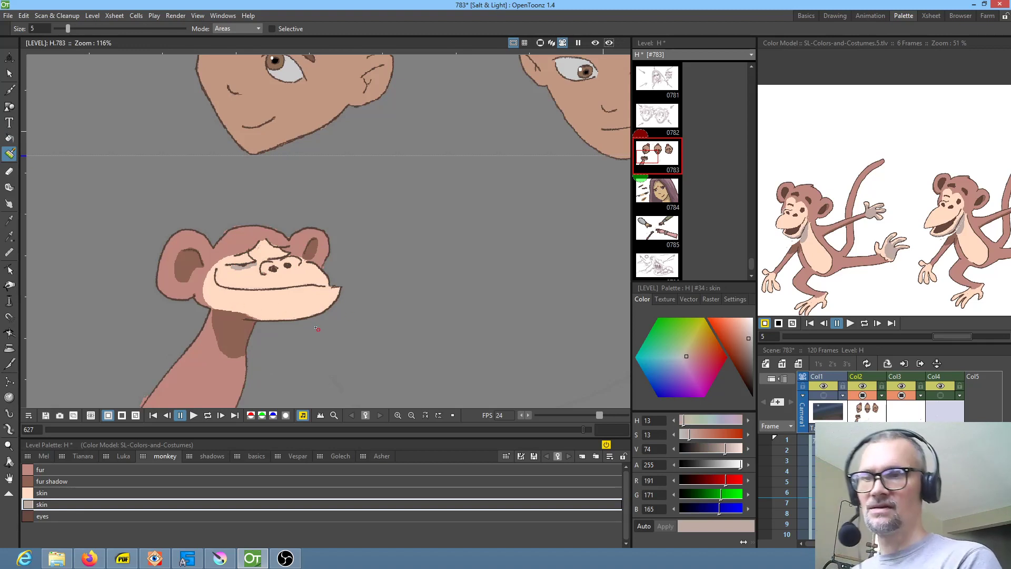
# Step: Return to the scene at frame 1, show the Col1 background behind the heads, and select the AJ drawing in Col3
pyautogui.scroll(-4, 316, 329)
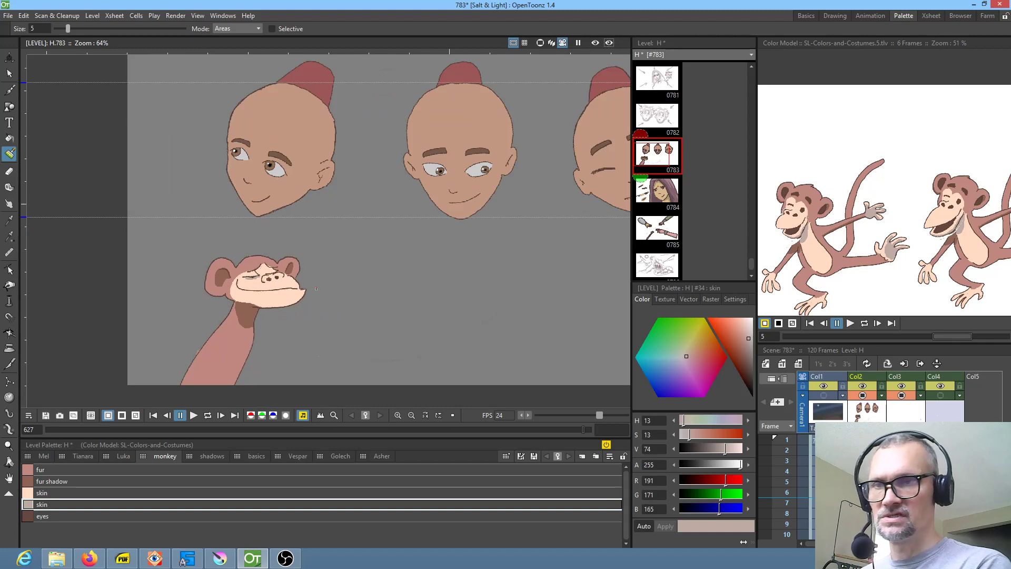
pyautogui.click(124, 457)
pyautogui.moveTo(306, 316); pyautogui.dragTo(256, 343)
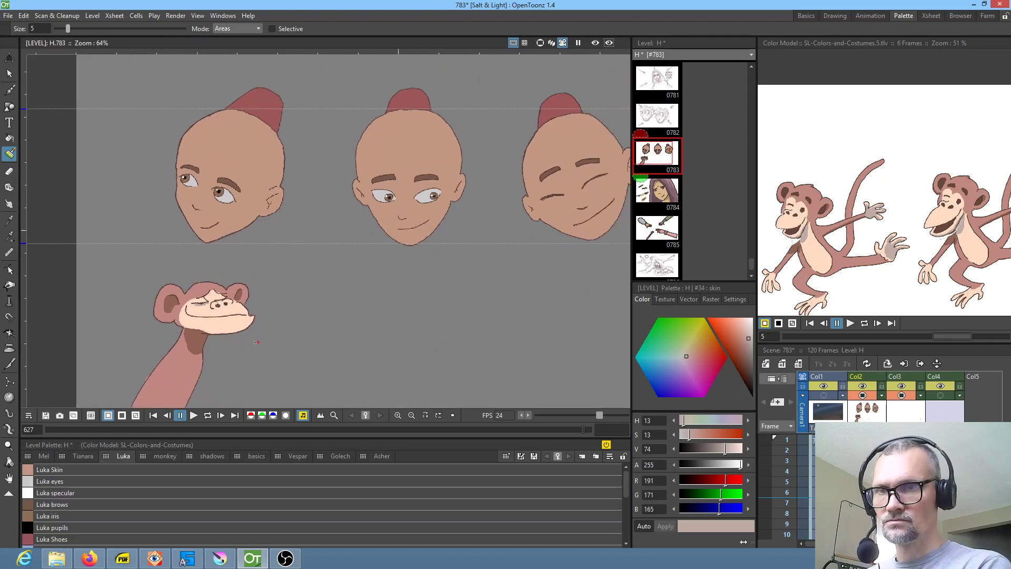
pyautogui.scroll(-1, 336, 334)
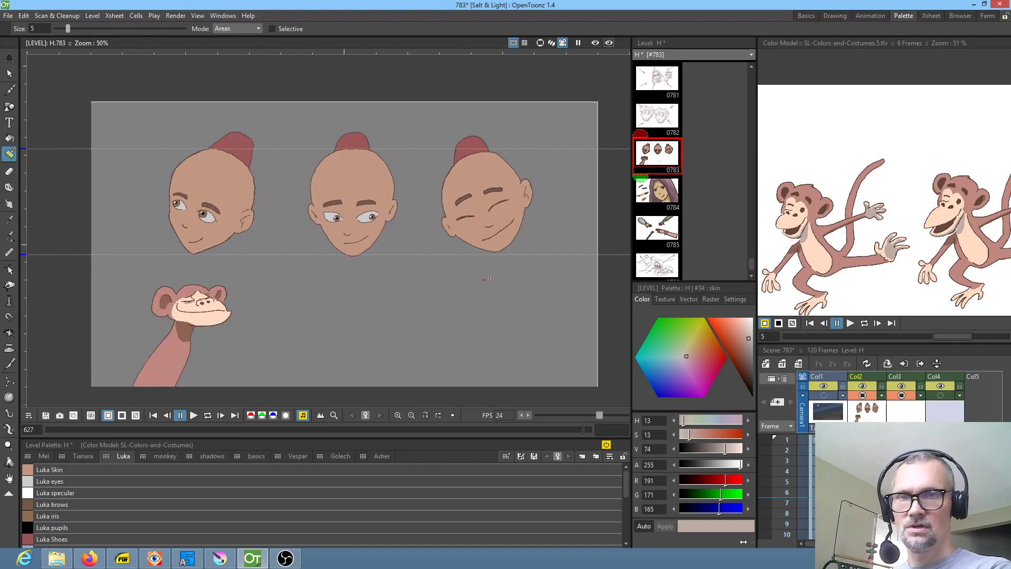
pyautogui.click(864, 440)
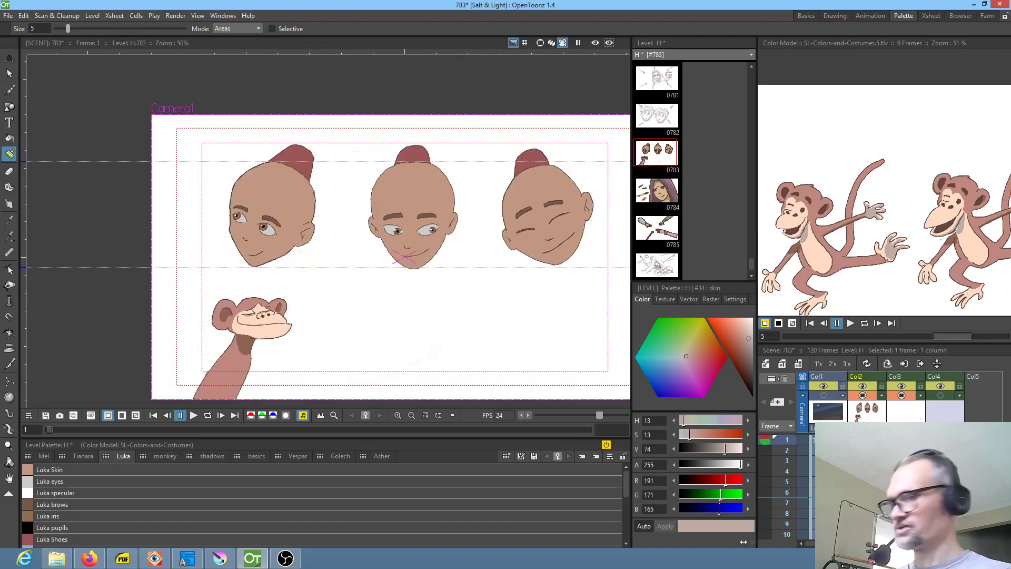
pyautogui.click(824, 396)
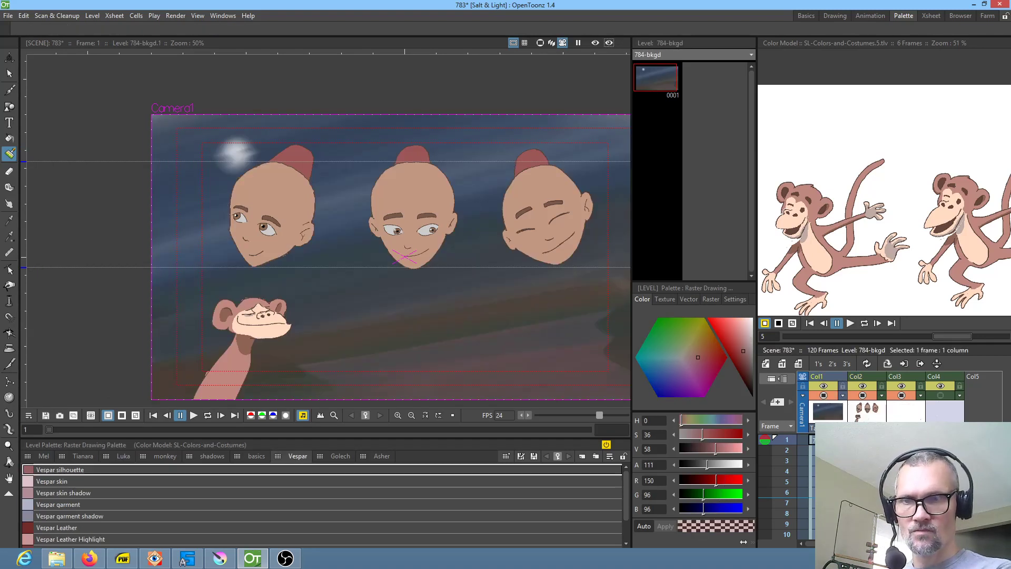
pyautogui.click(904, 440)
pyautogui.click(902, 409)
pyautogui.click(904, 440)
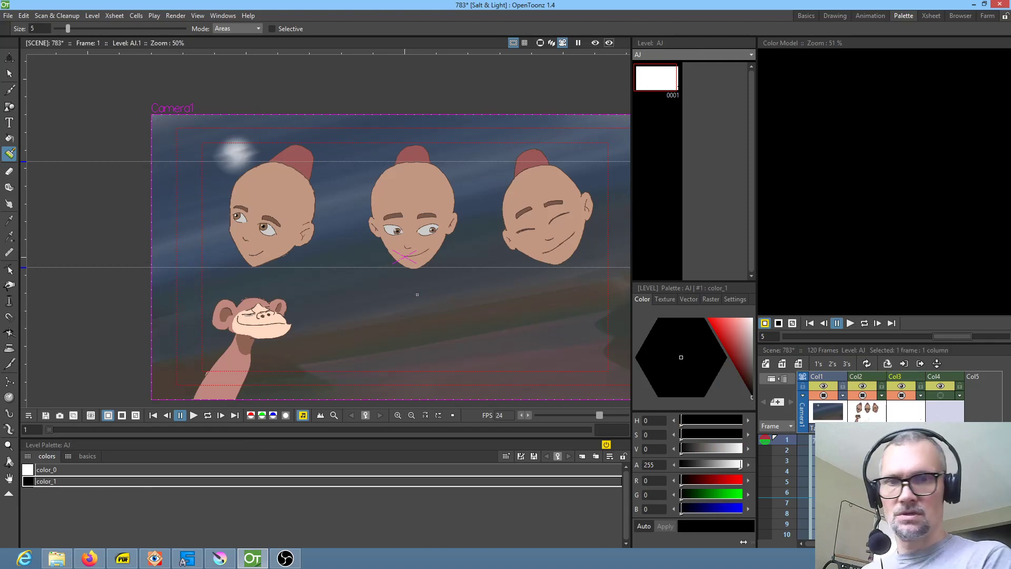
# Step: Load SL-Colors-and-Costumes.tlv as the AJ level's colour model, overwriting the destination palette
pyautogui.rightClick(886, 162)
pyautogui.click(890, 168)
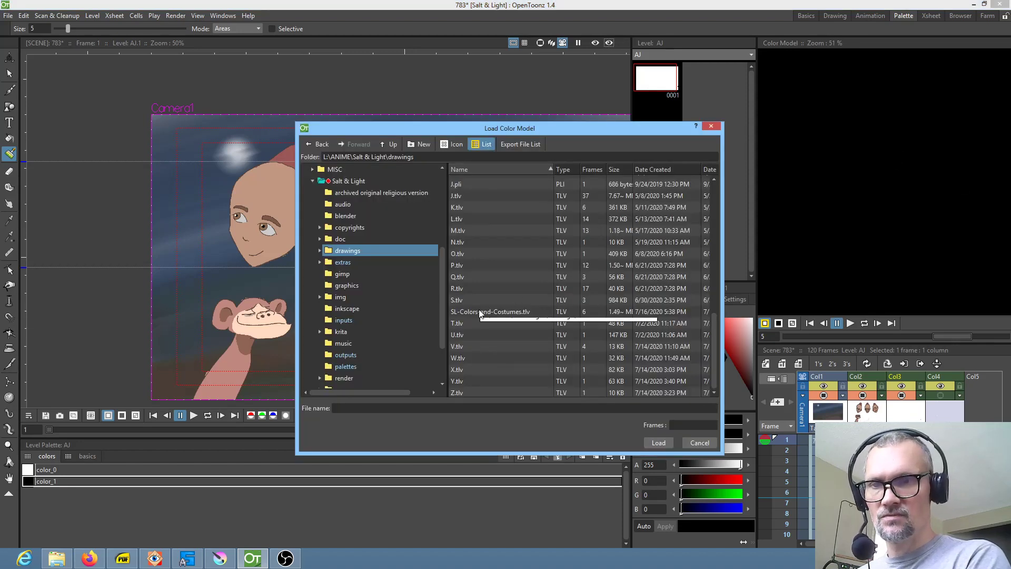
pyautogui.click(480, 312)
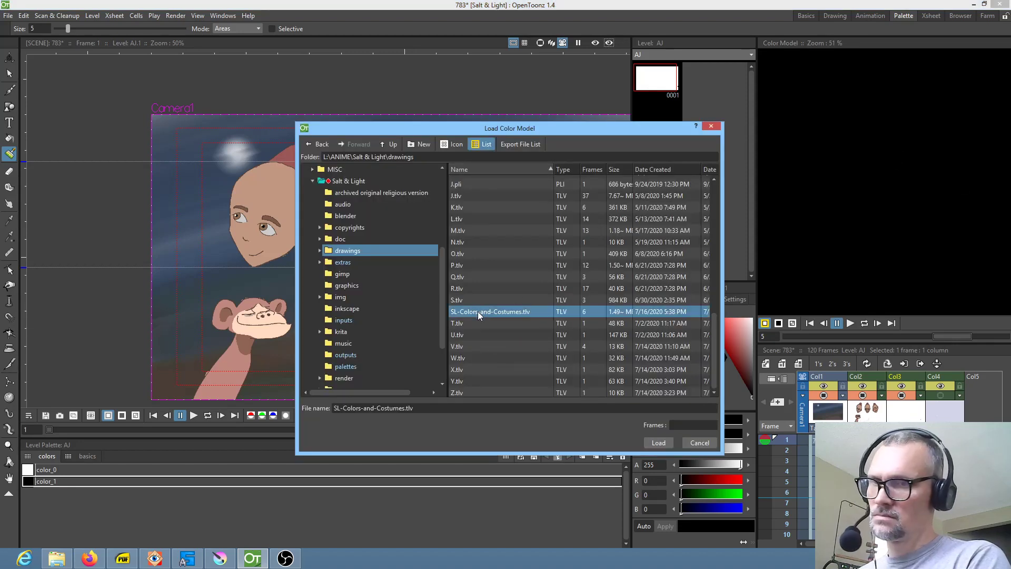
pyautogui.click(659, 443)
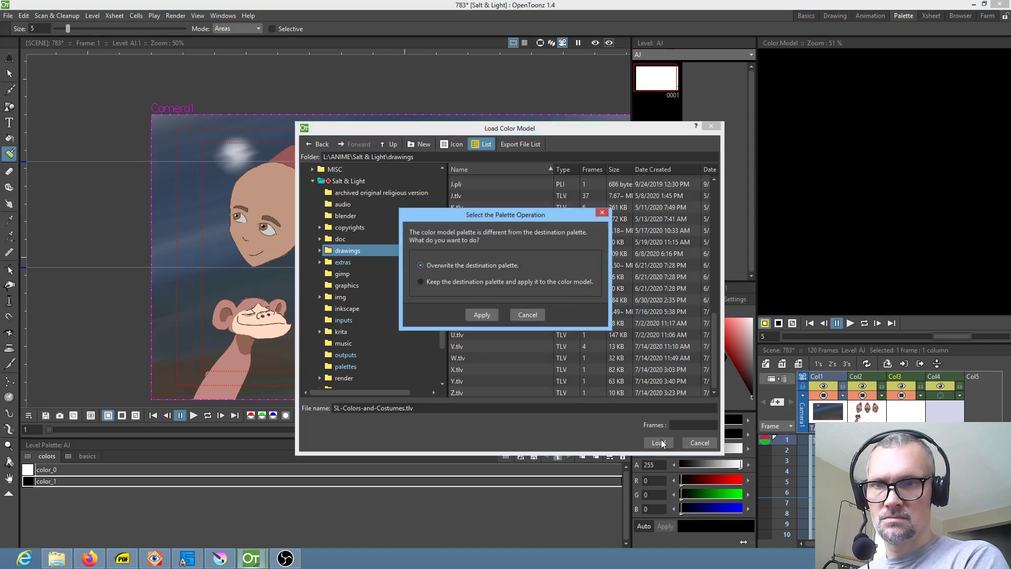
pyautogui.click(492, 315)
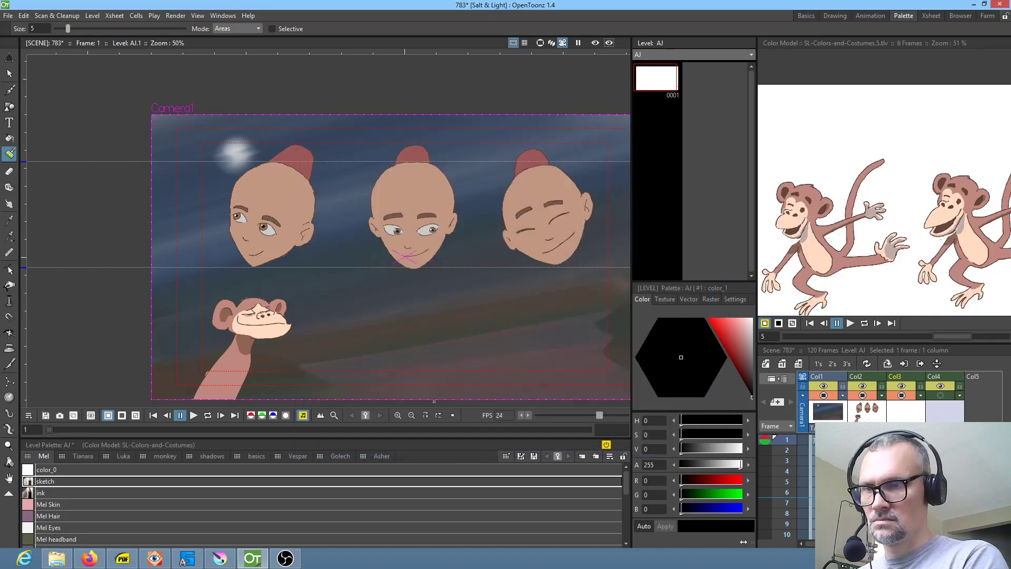
# Step: Bring up frame 4 of the colour model and enlarge Luka's green costume for reference
pyautogui.click(824, 323)
pyautogui.click(824, 323)
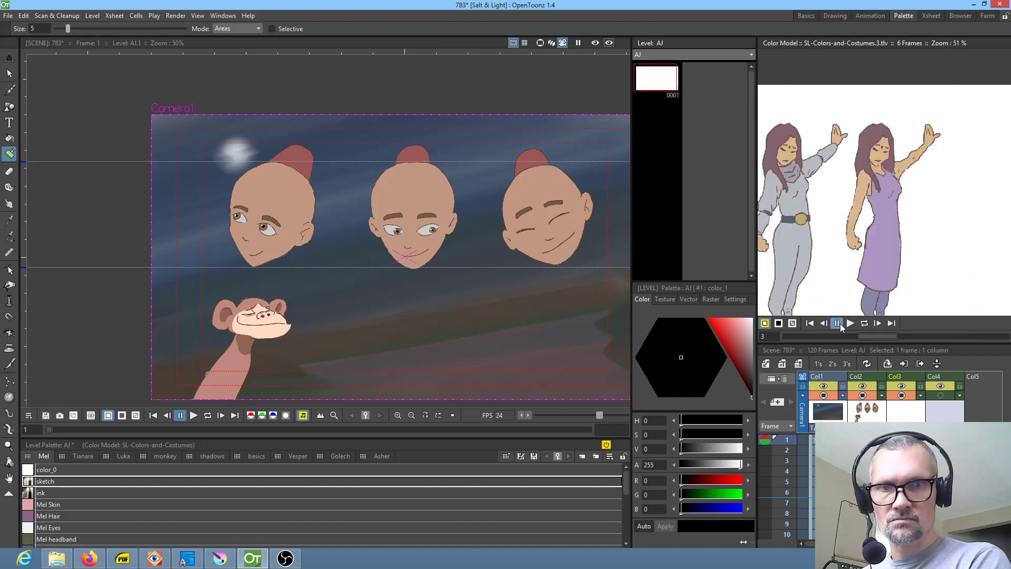
pyautogui.click(878, 323)
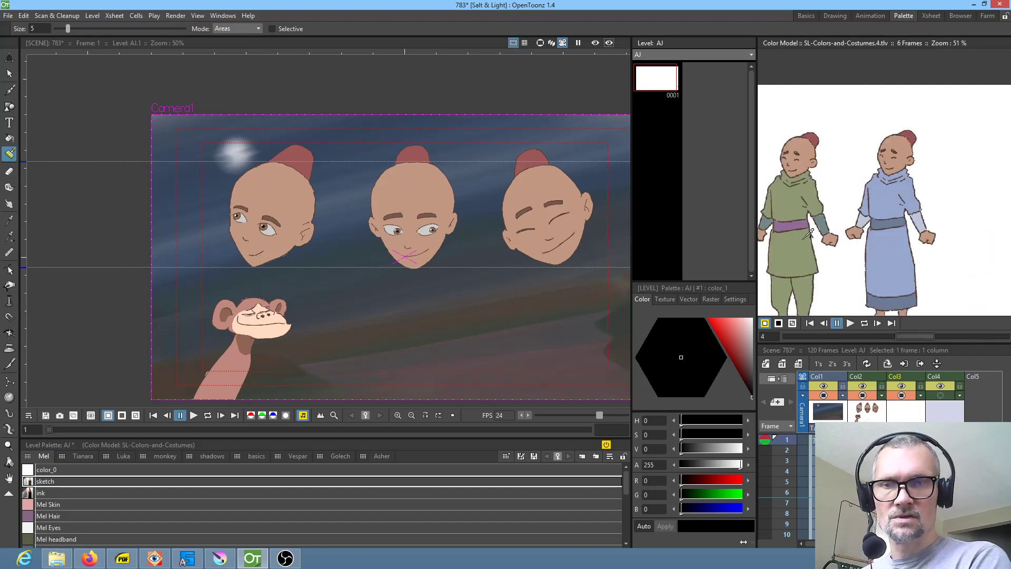
pyautogui.moveTo(809, 234); pyautogui.dragTo(855, 221)
pyautogui.scroll(4, 885, 240)
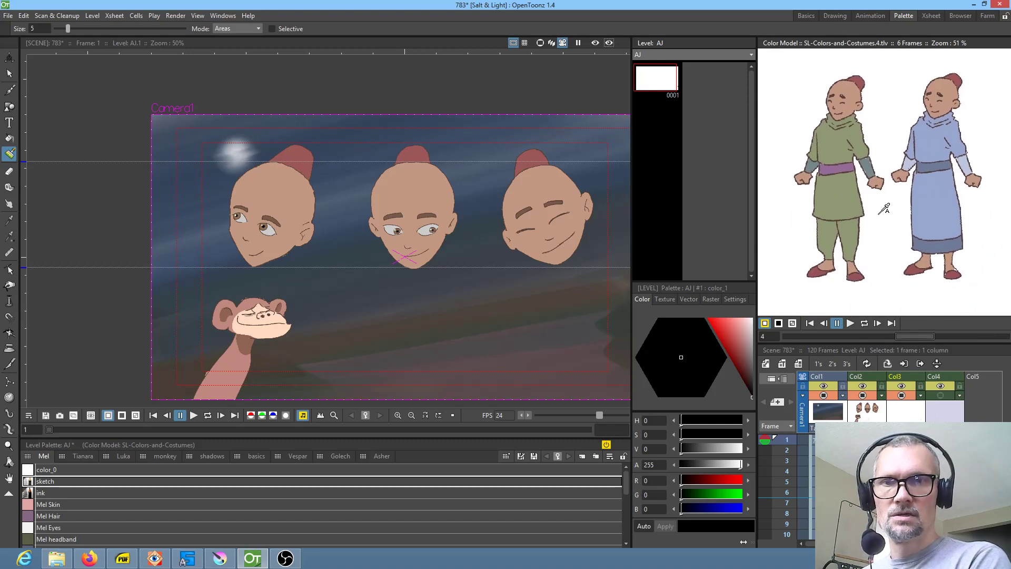
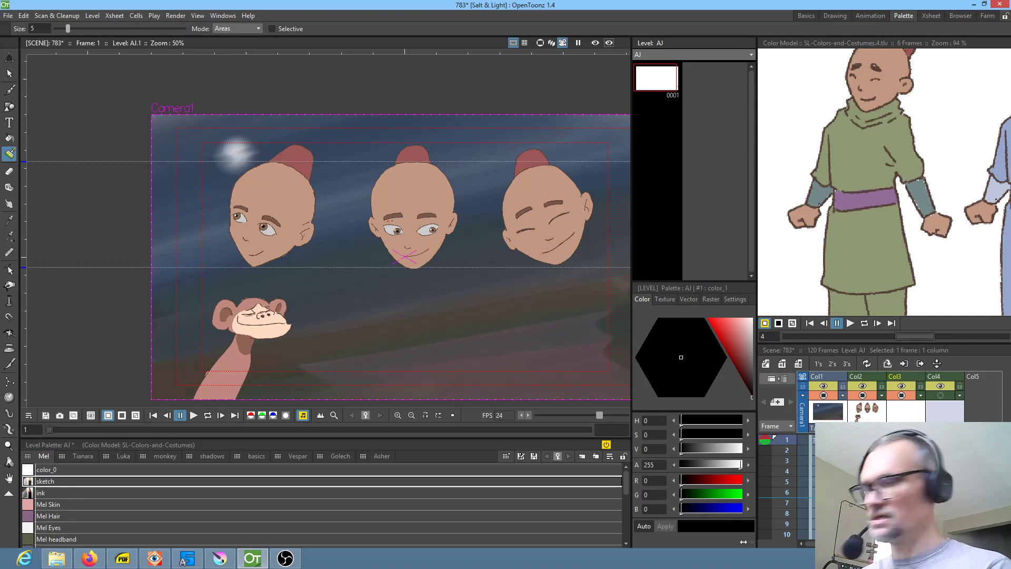
# Step: Choose the ink style for the AJ level, hide the Col1 background, and ready the Brush tool on the AJ drawing
pyautogui.click(53, 492)
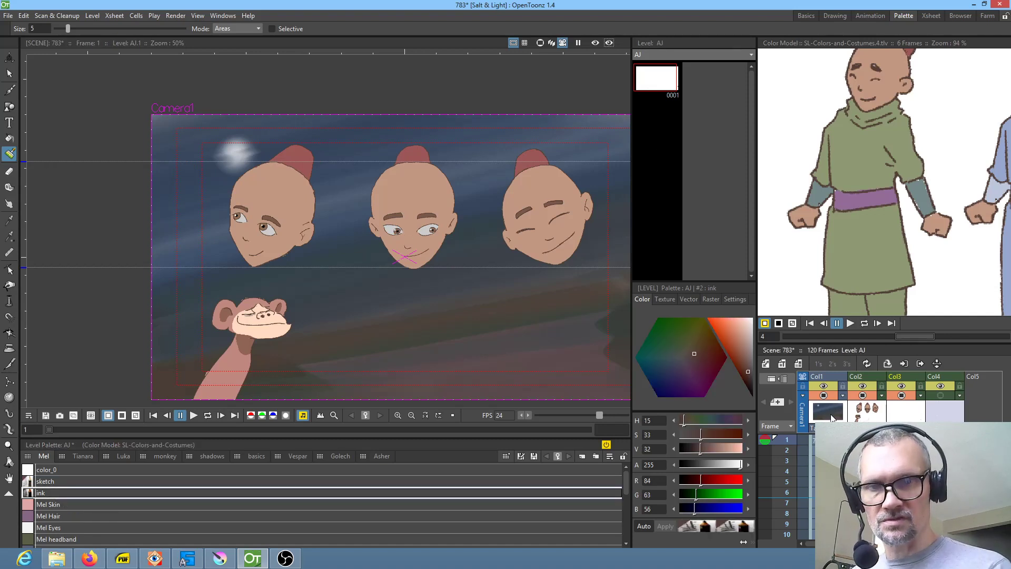
pyautogui.click(824, 395)
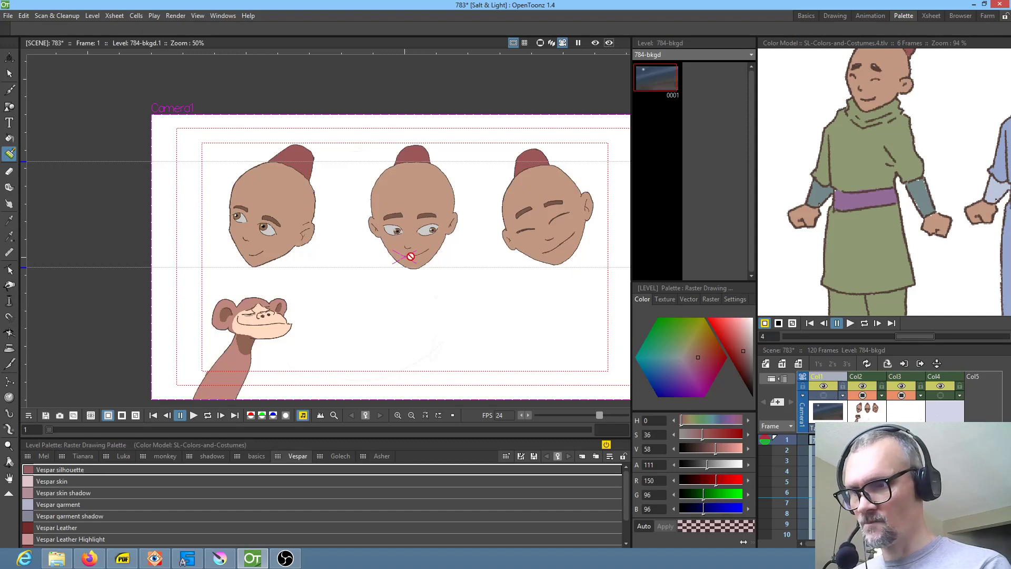
pyautogui.click(902, 440)
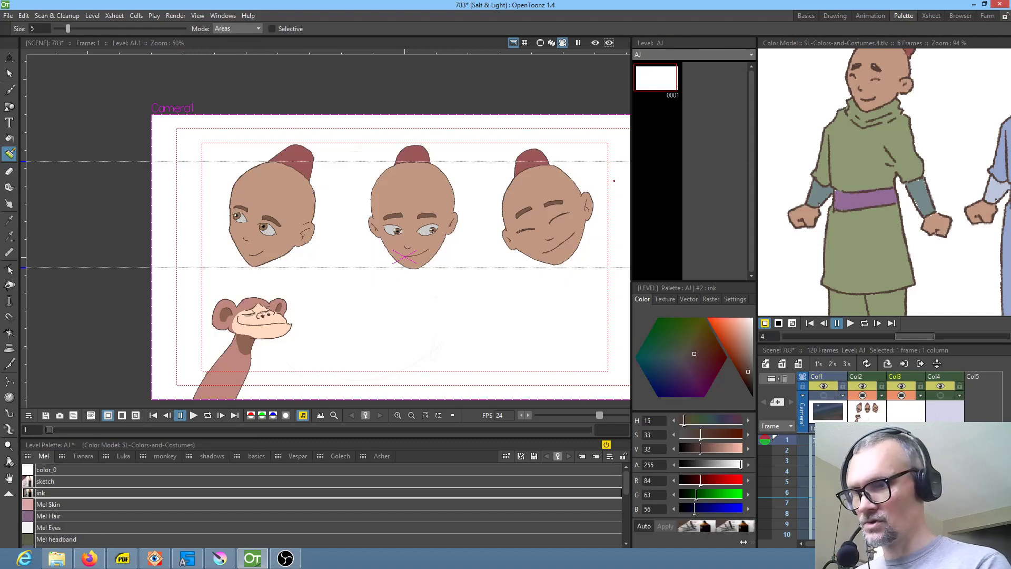
pyautogui.press('b')
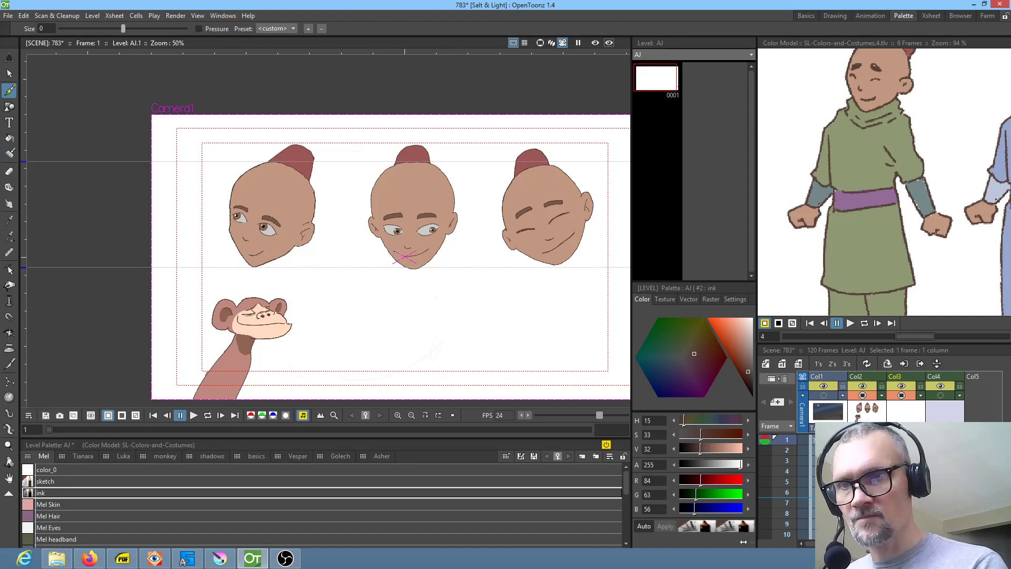
# Step: Ink the clothing outline around Luka's middle head, from the collar over both shoulders and arms down to the camera frame's lower edge
pyautogui.moveTo(426, 224)
pyautogui.mouseDown()
pyautogui.moveTo(487, 261)
pyautogui.moveTo(519, 322)
pyautogui.moveTo(521, 344)
pyautogui.moveTo(474, 371)
pyautogui.mouseUp()
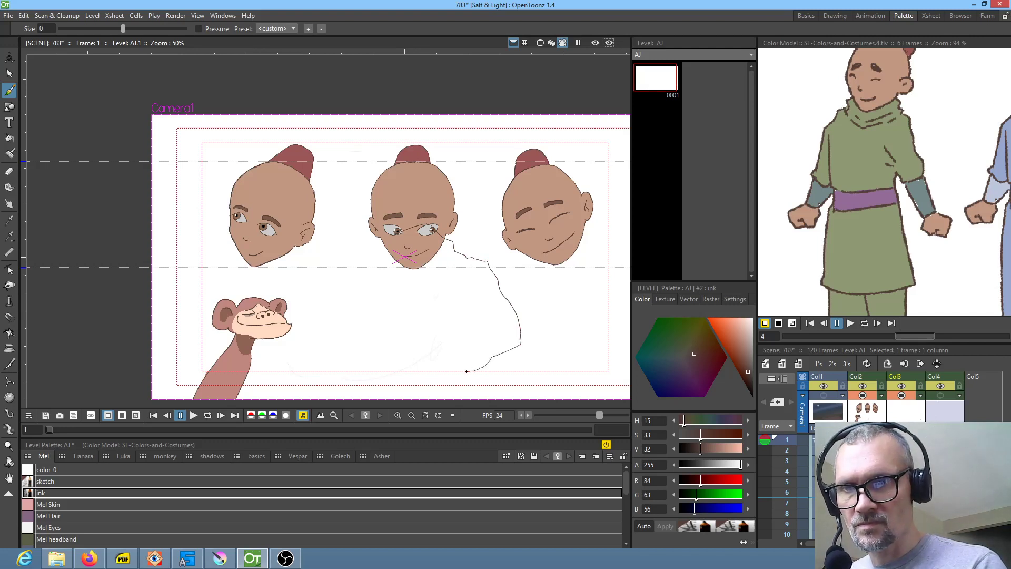
pyautogui.moveTo(465, 369); pyautogui.dragTo(403, 398)
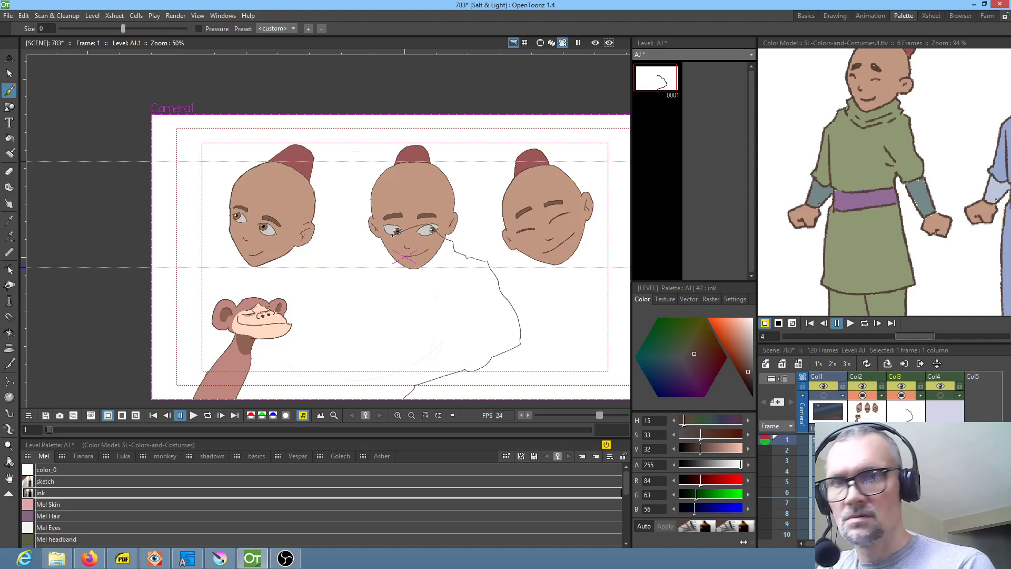
pyautogui.moveTo(393, 235)
pyautogui.mouseDown()
pyautogui.moveTo(310, 345)
pyautogui.moveTo(308, 362)
pyautogui.moveTo(361, 398)
pyautogui.mouseUp()
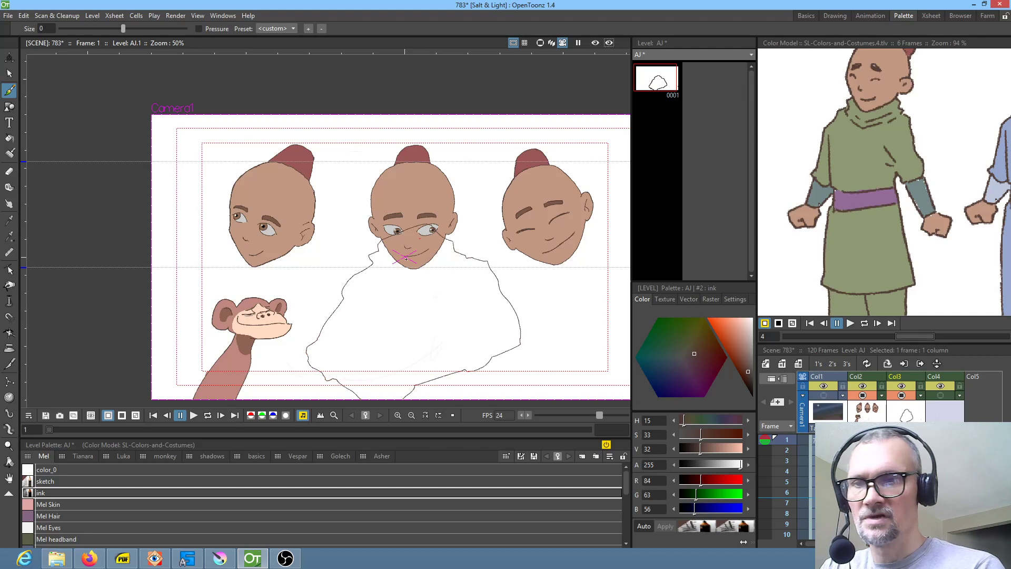
# Step: Ink the sleeve folds, cuffs and crossing forearms inside Luka's clothing outline, erasing stray marks beside the fold on the right sleeve
pyautogui.moveTo(332, 373)
pyautogui.mouseDown()
pyautogui.moveTo(366, 354)
pyautogui.moveTo(345, 338)
pyautogui.mouseUp()
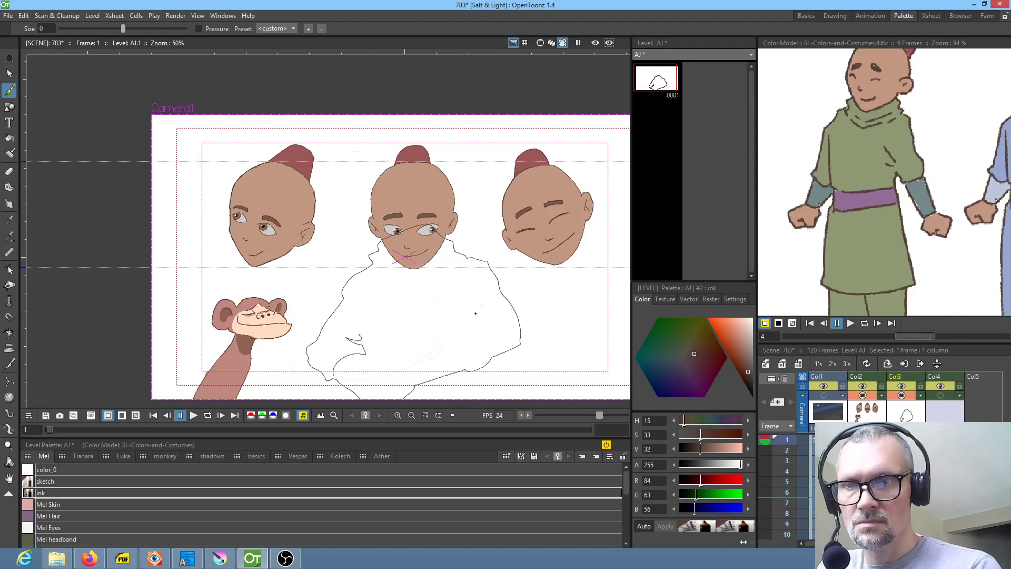
pyautogui.moveTo(462, 296); pyautogui.dragTo(481, 328)
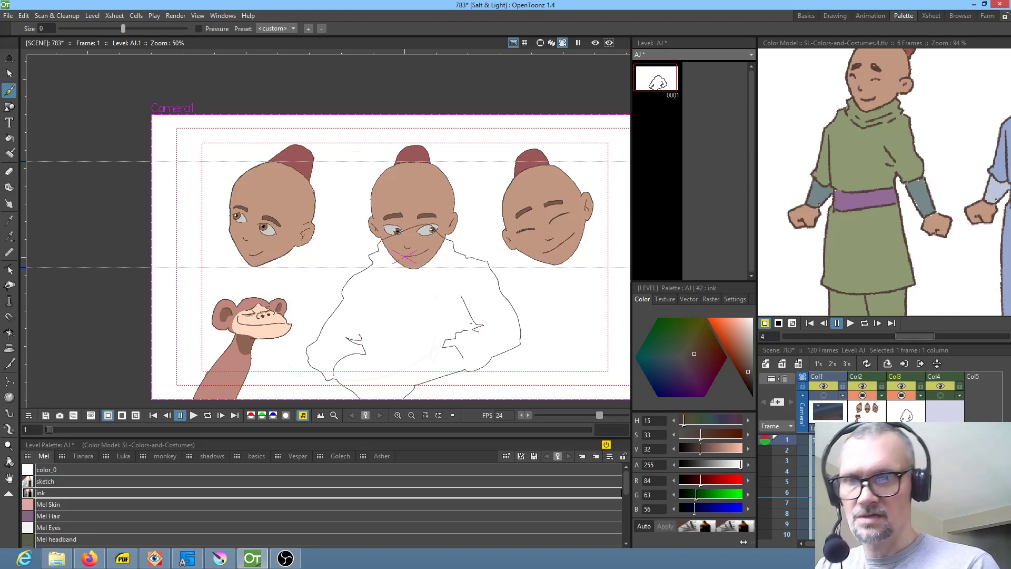
pyautogui.press('a')
pyautogui.moveTo(477, 318); pyautogui.dragTo(482, 321)
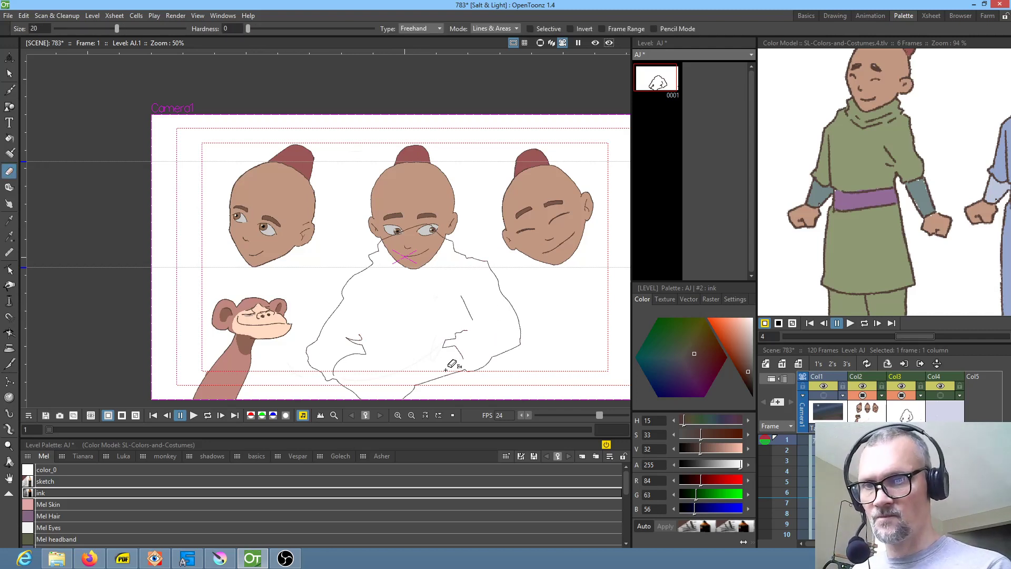
pyautogui.press('b')
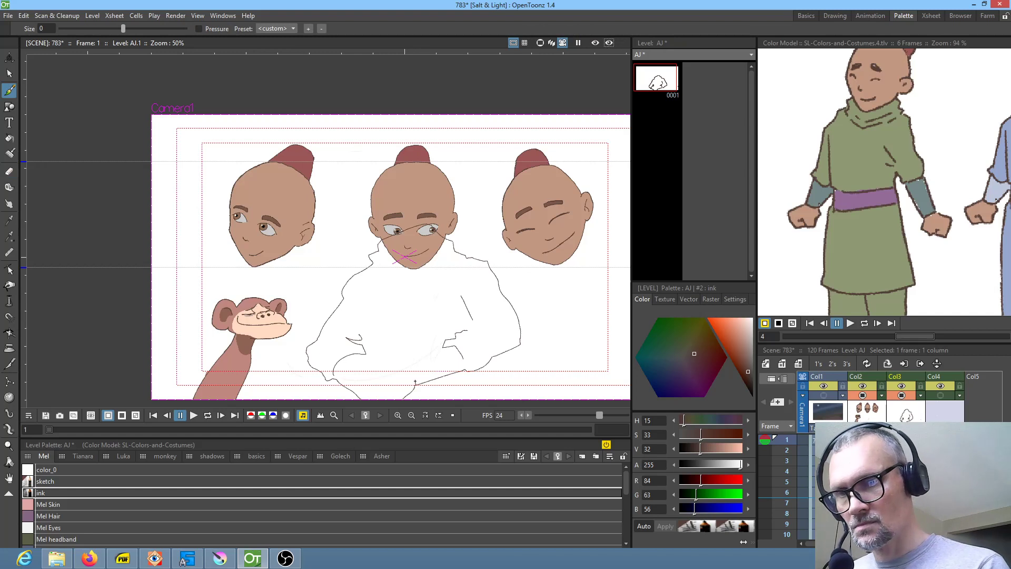
pyautogui.moveTo(403, 368); pyautogui.dragTo(442, 348)
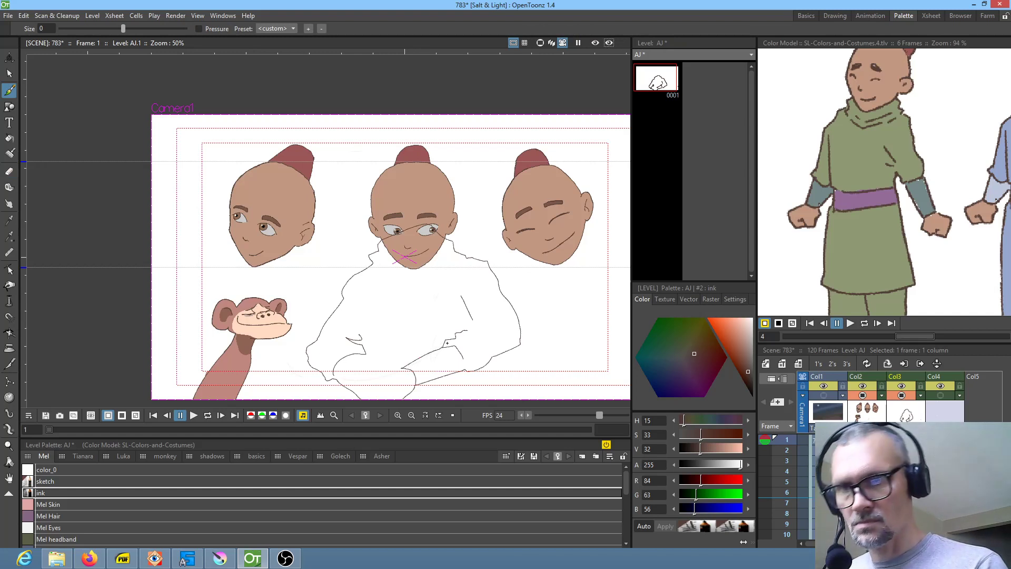
pyautogui.moveTo(364, 353)
pyautogui.mouseDown()
pyautogui.moveTo(378, 379)
pyautogui.moveTo(358, 394)
pyautogui.moveTo(392, 375)
pyautogui.moveTo(377, 379)
pyautogui.moveTo(389, 395)
pyautogui.moveTo(402, 367)
pyautogui.moveTo(391, 386)
pyautogui.mouseUp()
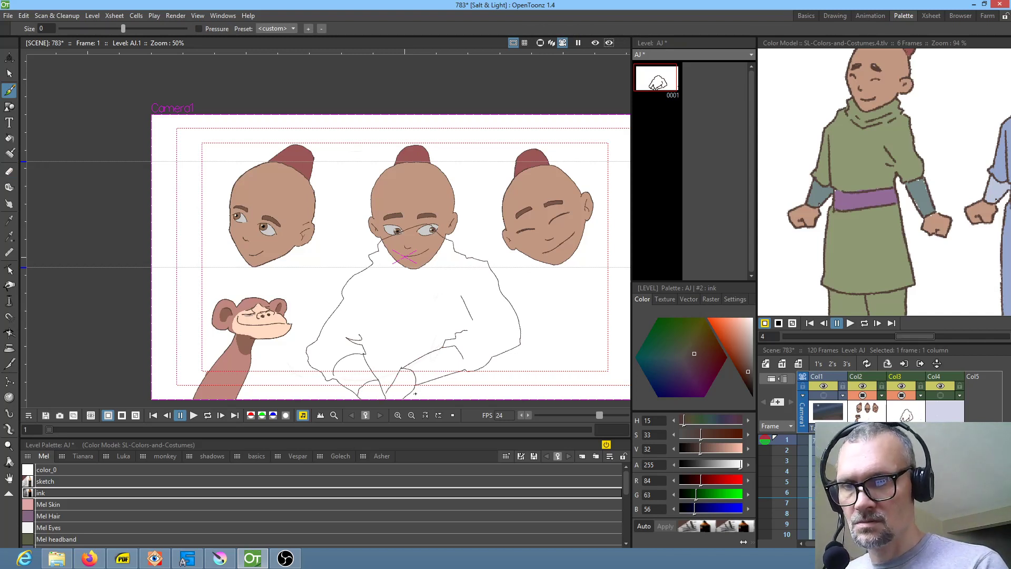
pyautogui.press('a')
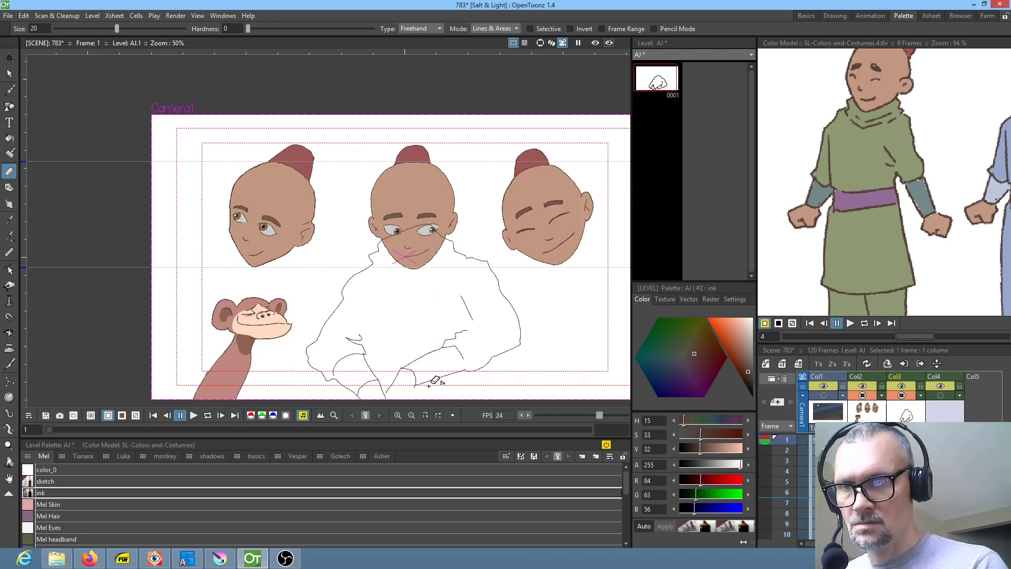
pyautogui.press('b')
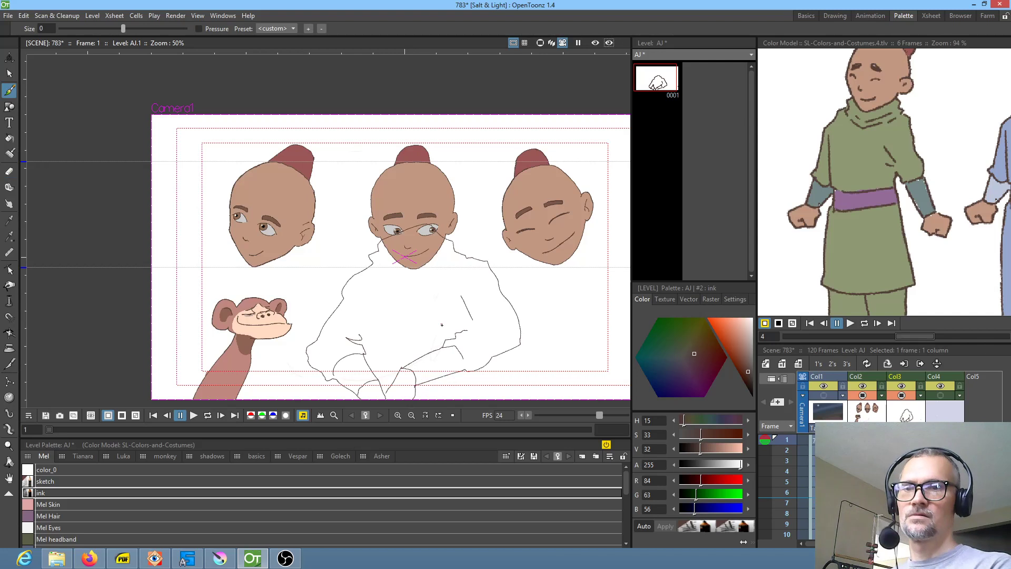
# Step: Erase both lower sleeves and the forearms, keeping the collar and shoulder lines
pyautogui.press('a')
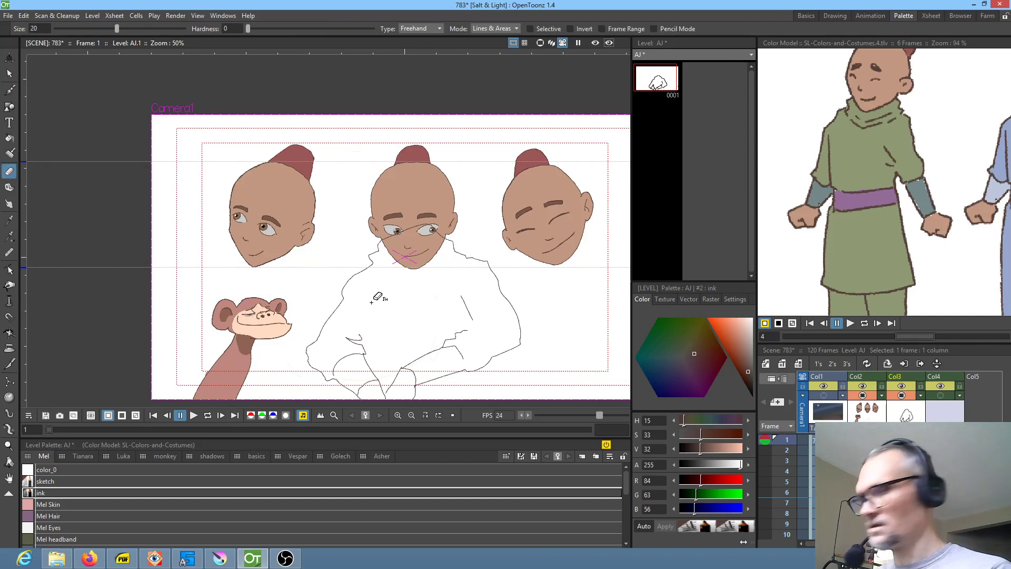
pyautogui.moveTo(372, 291)
pyautogui.mouseDown()
pyautogui.moveTo(303, 336)
pyautogui.moveTo(377, 409)
pyautogui.moveTo(396, 388)
pyautogui.moveTo(374, 296)
pyautogui.mouseUp()
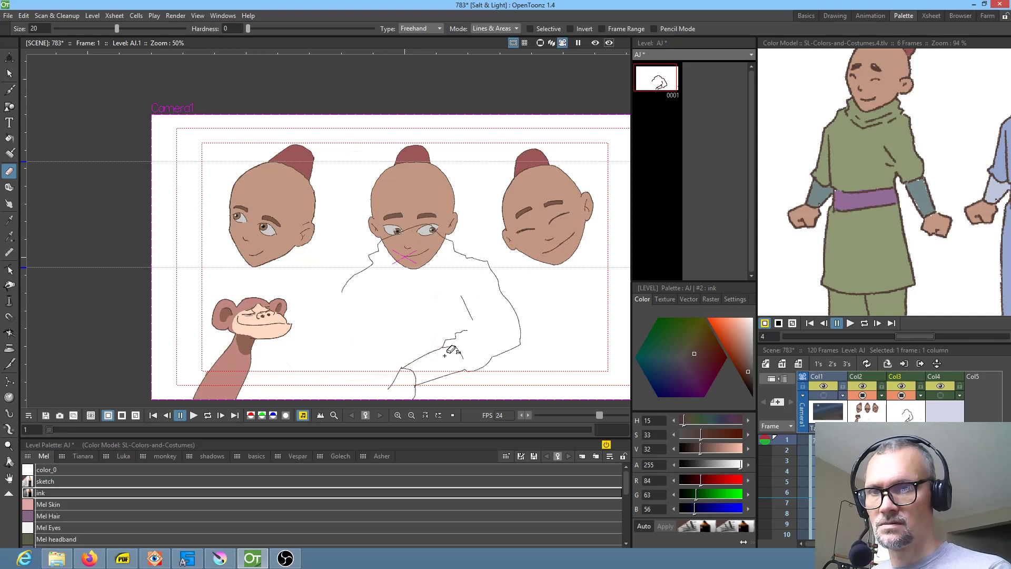
pyautogui.moveTo(467, 327)
pyautogui.mouseDown()
pyautogui.moveTo(488, 388)
pyautogui.moveTo(516, 299)
pyautogui.moveTo(511, 319)
pyautogui.moveTo(534, 345)
pyautogui.moveTo(496, 340)
pyautogui.moveTo(526, 337)
pyautogui.mouseUp()
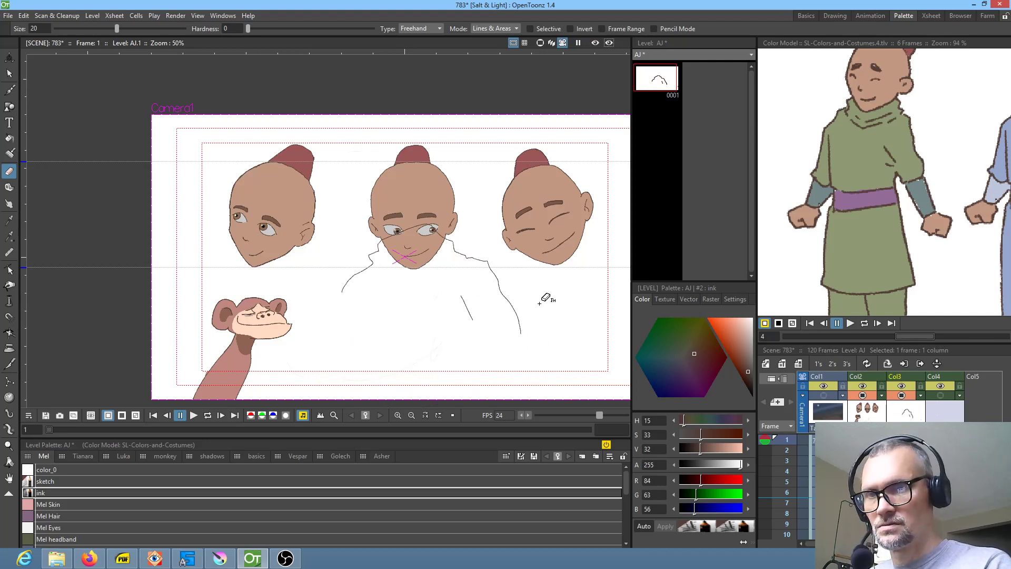
# Step: Ink a hanging right sleeve with a jagged inner edge and erase the old fold line above it
pyautogui.press('b')
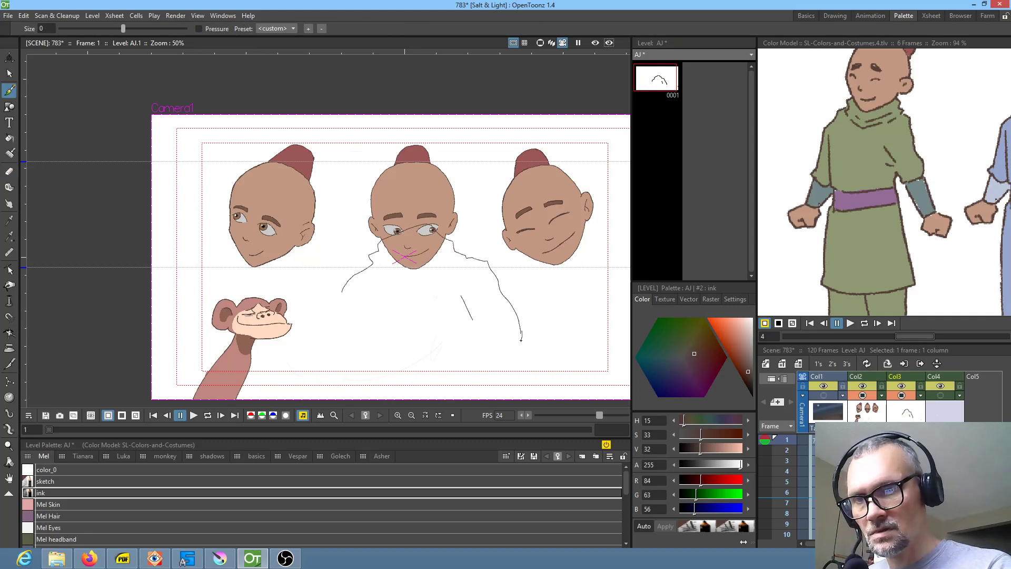
pyautogui.moveTo(524, 359)
pyautogui.mouseDown()
pyautogui.moveTo(484, 370)
pyautogui.moveTo(473, 327)
pyautogui.mouseUp()
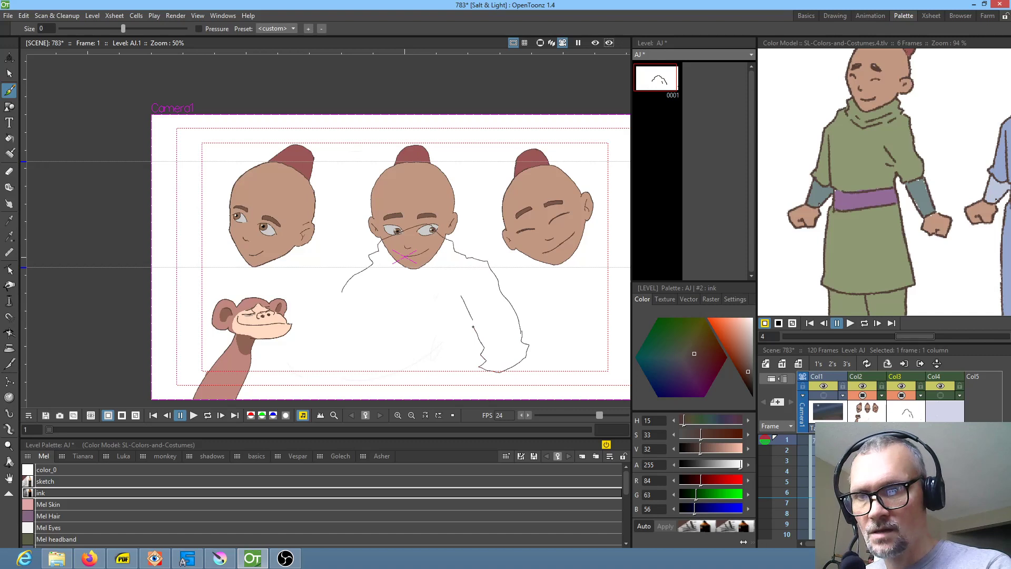
pyautogui.press('a')
pyautogui.moveTo(460, 282); pyautogui.dragTo(483, 291)
pyautogui.press('b')
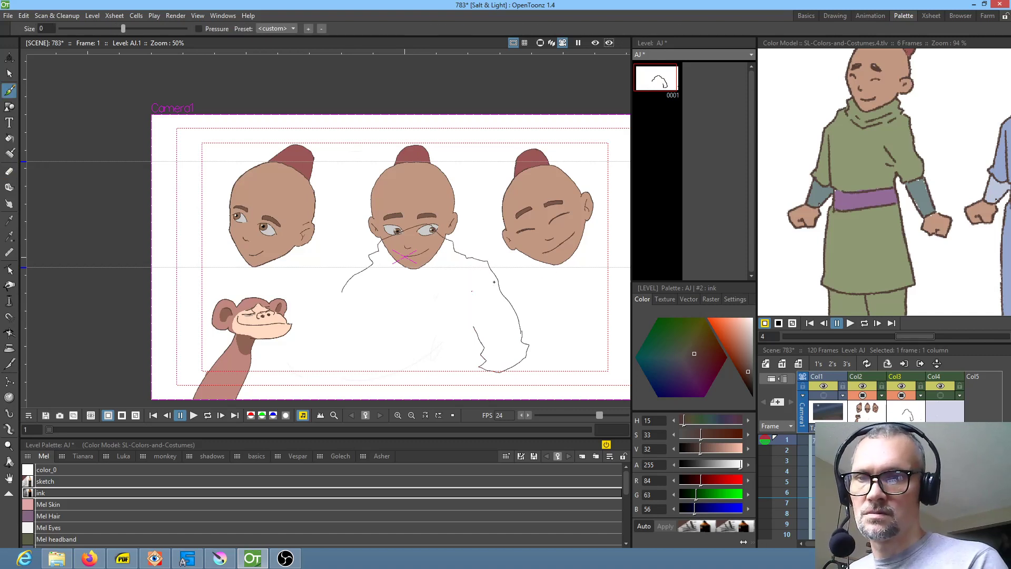
# Step: Ink the torso's side and hem, the belt below it, and the right forearm down to the frame's lower edge
pyautogui.moveTo(361, 307)
pyautogui.mouseDown()
pyautogui.moveTo(412, 370)
pyautogui.moveTo(443, 374)
pyautogui.moveTo(484, 355)
pyautogui.mouseUp()
pyautogui.moveTo(437, 396)
pyautogui.mouseDown()
pyautogui.moveTo(500, 370)
pyautogui.moveTo(491, 400)
pyautogui.mouseUp()
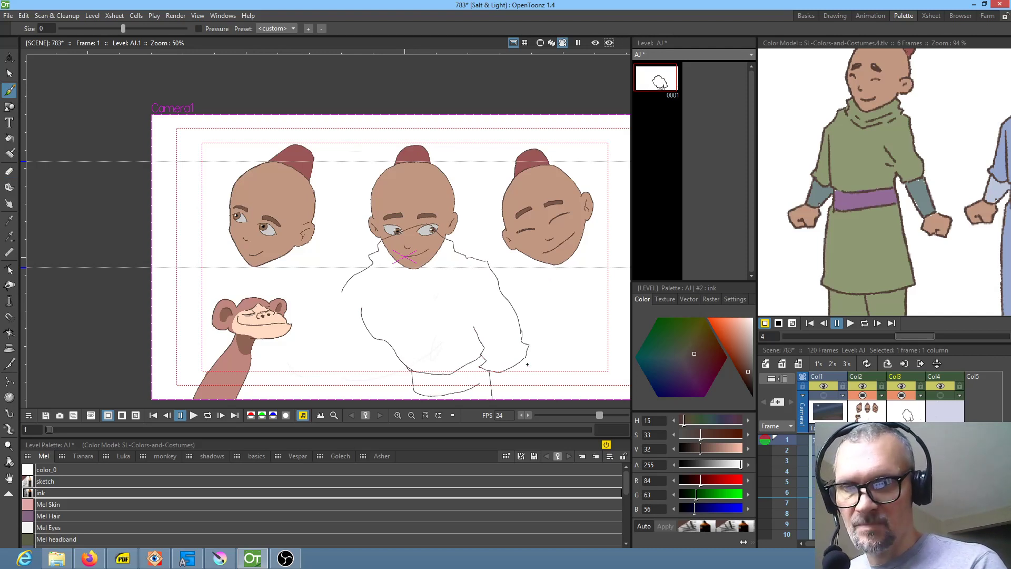
pyautogui.moveTo(521, 361); pyautogui.dragTo(521, 399)
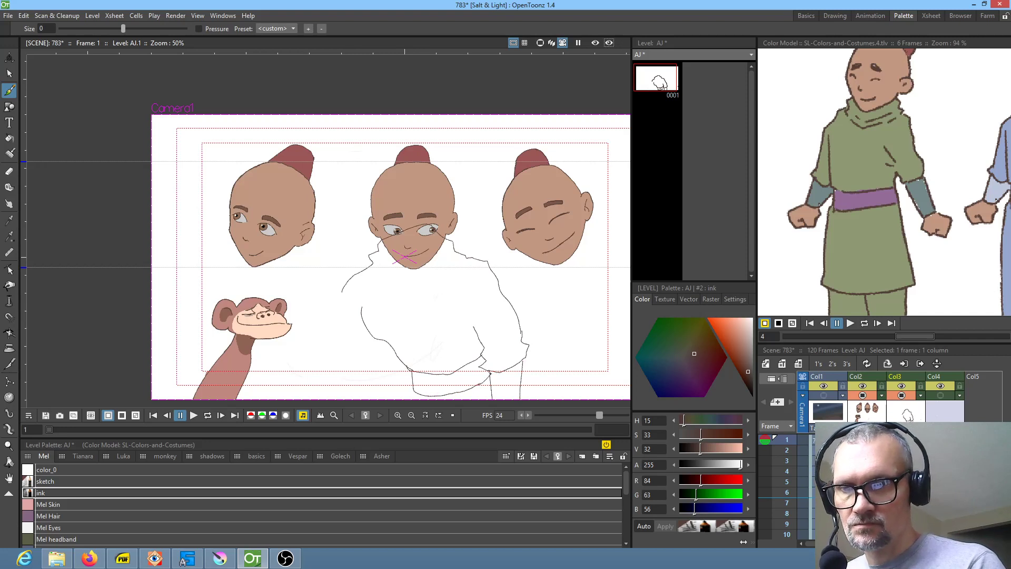
# Step: Erase the left shoulder line and redraw the left sleeve hanging straight down with its forearm below the hem
pyautogui.press('a')
pyautogui.moveTo(377, 261)
pyautogui.mouseDown()
pyautogui.moveTo(326, 293)
pyautogui.moveTo(391, 278)
pyautogui.moveTo(386, 271)
pyautogui.moveTo(358, 298)
pyautogui.moveTo(387, 313)
pyautogui.moveTo(390, 293)
pyautogui.mouseUp()
pyautogui.press('b')
pyautogui.press('a')
pyautogui.press('b')
pyautogui.moveTo(370, 259)
pyautogui.mouseDown()
pyautogui.moveTo(372, 369)
pyautogui.moveTo(389, 344)
pyautogui.mouseUp()
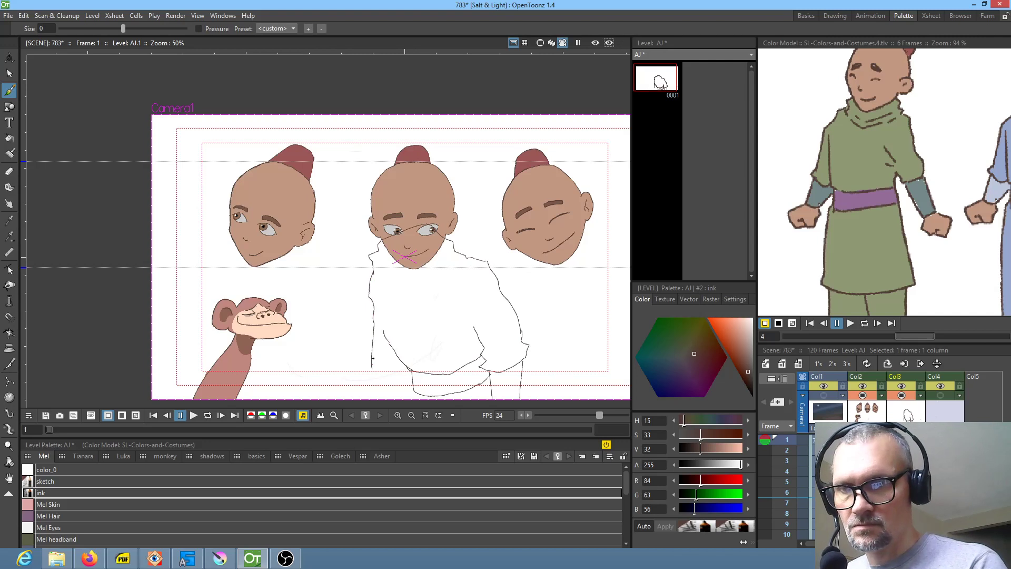
pyautogui.moveTo(385, 371)
pyautogui.mouseDown()
pyautogui.moveTo(412, 361)
pyautogui.moveTo(375, 372)
pyautogui.moveTo(396, 399)
pyautogui.mouseUp()
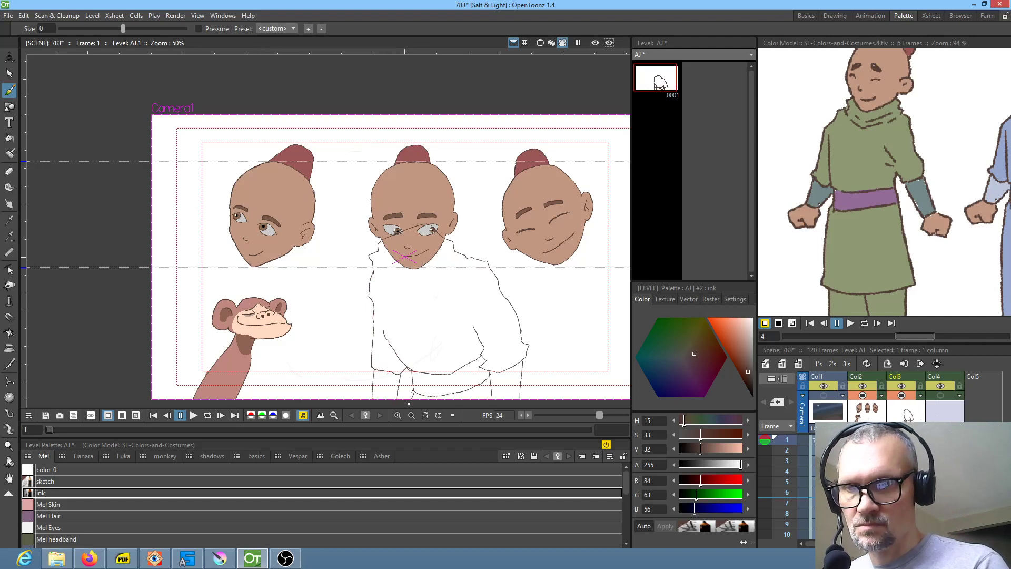
# Step: Lasso Luka's whole clothing drawing and reposition it beneath the middle head
pyautogui.moveTo(549, 328); pyautogui.dragTo(491, 273)
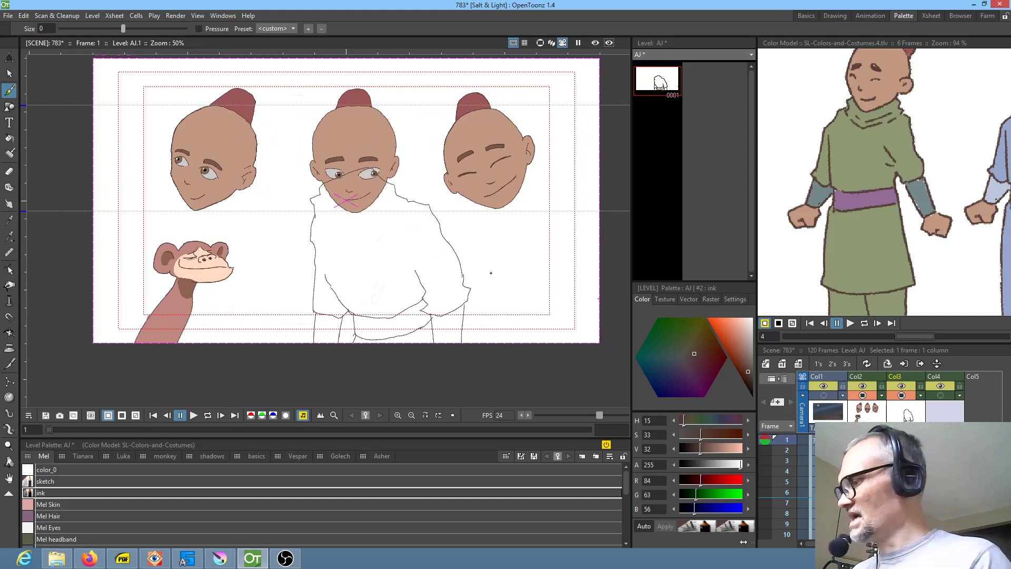
pyautogui.press('s')
pyautogui.moveTo(516, 240)
pyautogui.mouseDown()
pyautogui.moveTo(451, 157)
pyautogui.moveTo(301, 160)
pyautogui.moveTo(358, 388)
pyautogui.mouseUp()
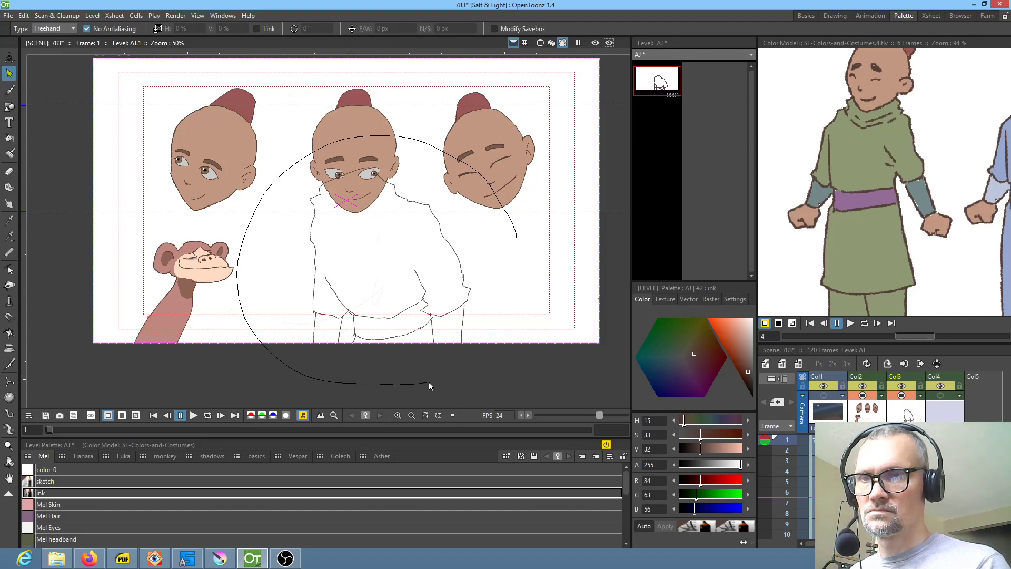
pyautogui.moveTo(429, 381); pyautogui.dragTo(485, 347)
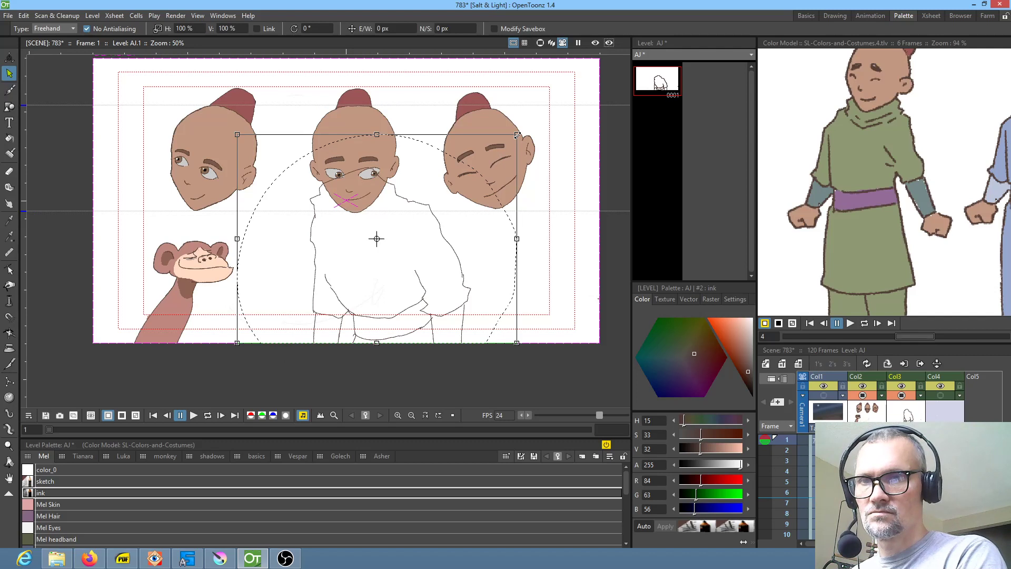
pyautogui.moveTo(446, 259); pyautogui.dragTo(442, 199)
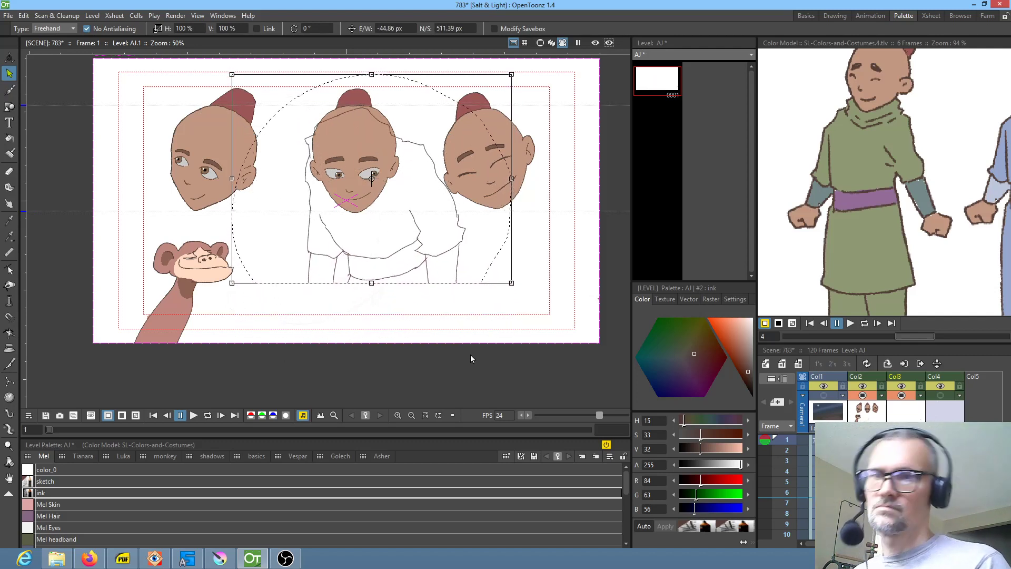
pyautogui.moveTo(416, 233); pyautogui.dragTo(433, 298)
# Step: Rotate the selected clothing about 9°, nudge it upward, and distort its two lower corners to level the base
pyautogui.moveTo(532, 354); pyautogui.dragTo(548, 330)
pyautogui.moveTo(393, 255)
pyautogui.mouseDown()
pyautogui.moveTo(386, 232)
pyautogui.moveTo(396, 241)
pyautogui.mouseUp()
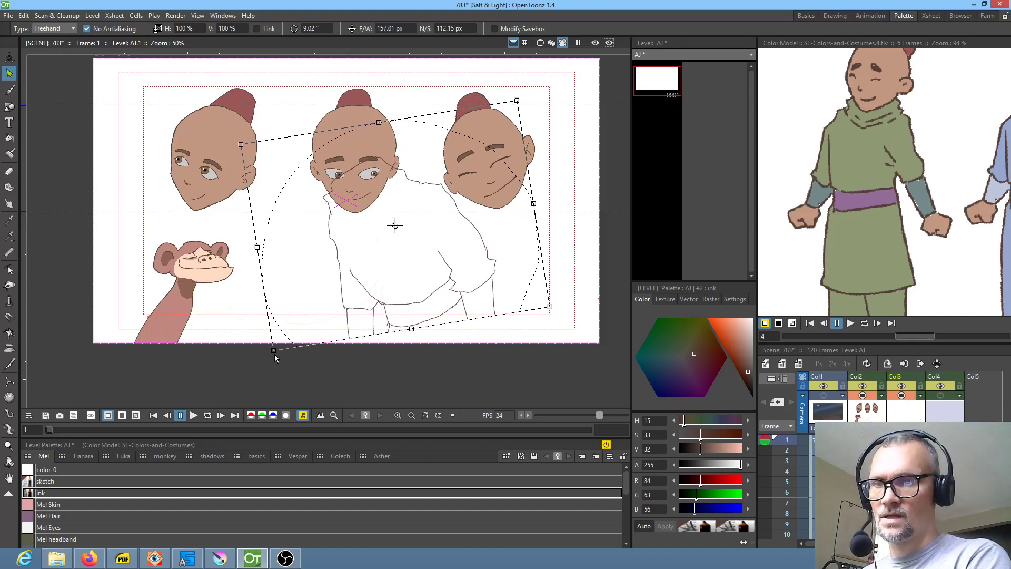
pyautogui.moveTo(273, 352)
pyautogui.mouseDown()
pyautogui.moveTo(238, 296)
pyautogui.moveTo(261, 307)
pyautogui.mouseUp()
pyautogui.moveTo(552, 310); pyautogui.dragTo(530, 306)
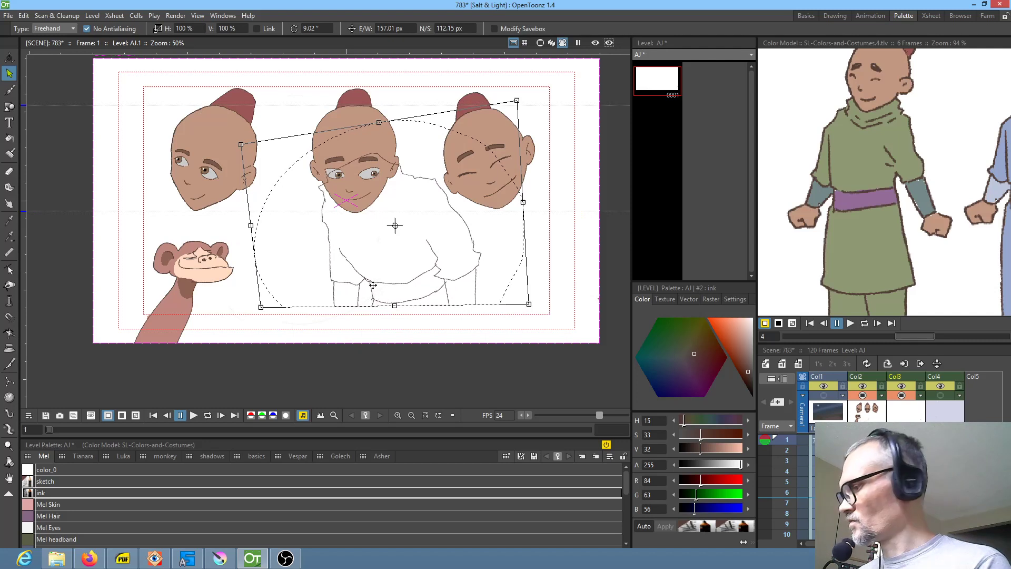
# Step: Erase the left forearm and the belt's left end, and ink a raised bent knee extending left from the torso
pyautogui.press('a')
pyautogui.moveTo(394, 298)
pyautogui.mouseDown()
pyautogui.moveTo(315, 274)
pyautogui.moveTo(332, 343)
pyautogui.mouseUp()
pyautogui.press('b')
pyautogui.moveTo(370, 282)
pyautogui.mouseDown()
pyautogui.moveTo(304, 277)
pyautogui.moveTo(289, 300)
pyautogui.mouseUp()
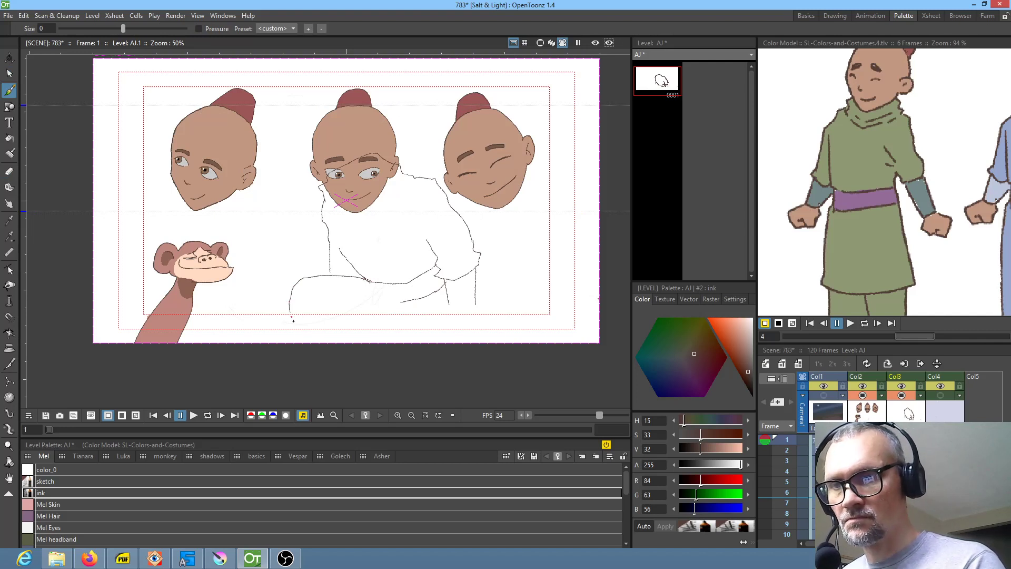
# Step: Erase the remaining belt edge near the right sleeve and ink a new lower belt line from the thigh toward the forearm
pyautogui.press('a')
pyautogui.moveTo(442, 285)
pyautogui.mouseDown()
pyautogui.moveTo(411, 288)
pyautogui.moveTo(402, 318)
pyautogui.moveTo(449, 284)
pyautogui.mouseUp()
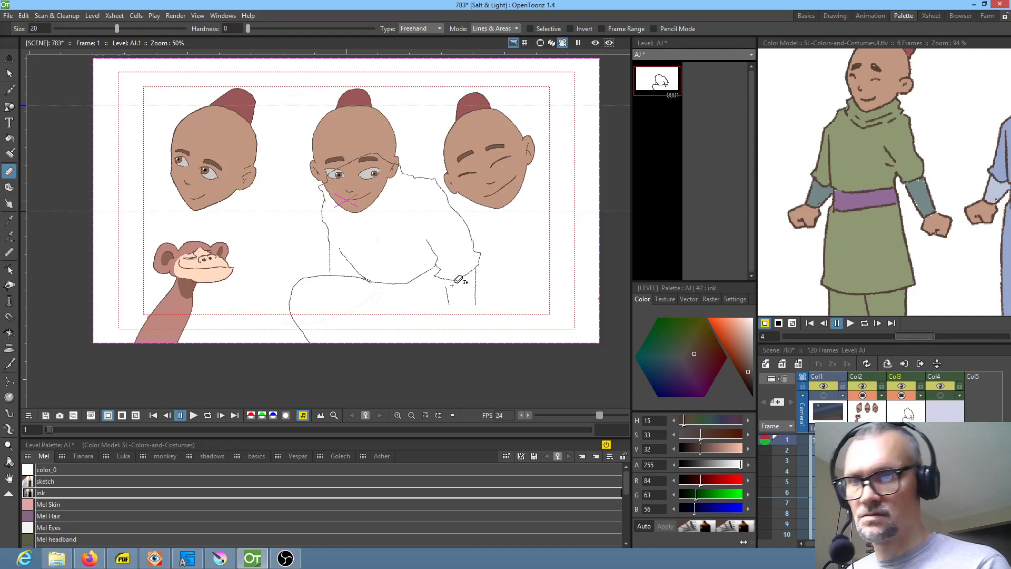
pyautogui.press('b')
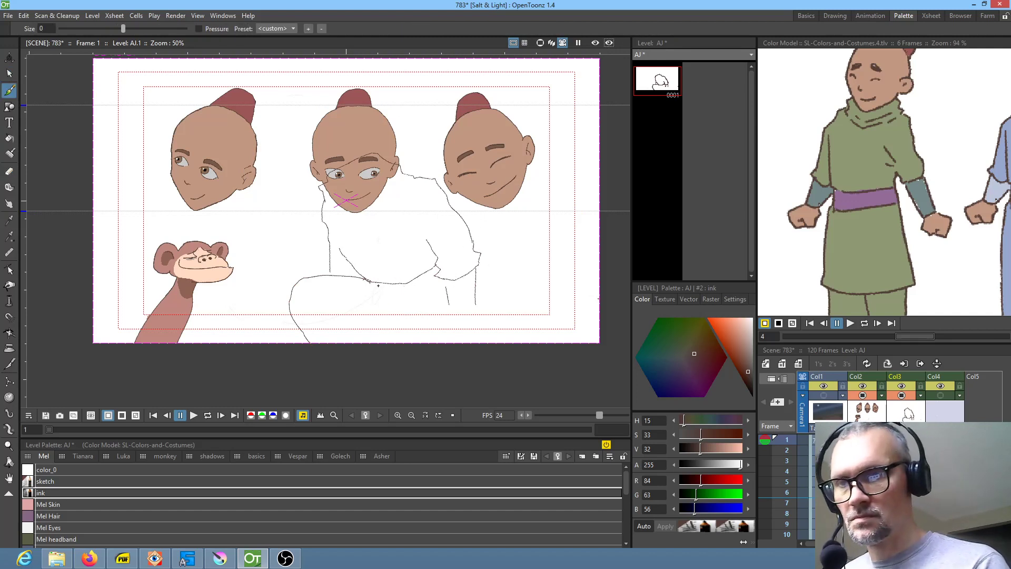
pyautogui.moveTo(373, 283); pyautogui.dragTo(407, 297)
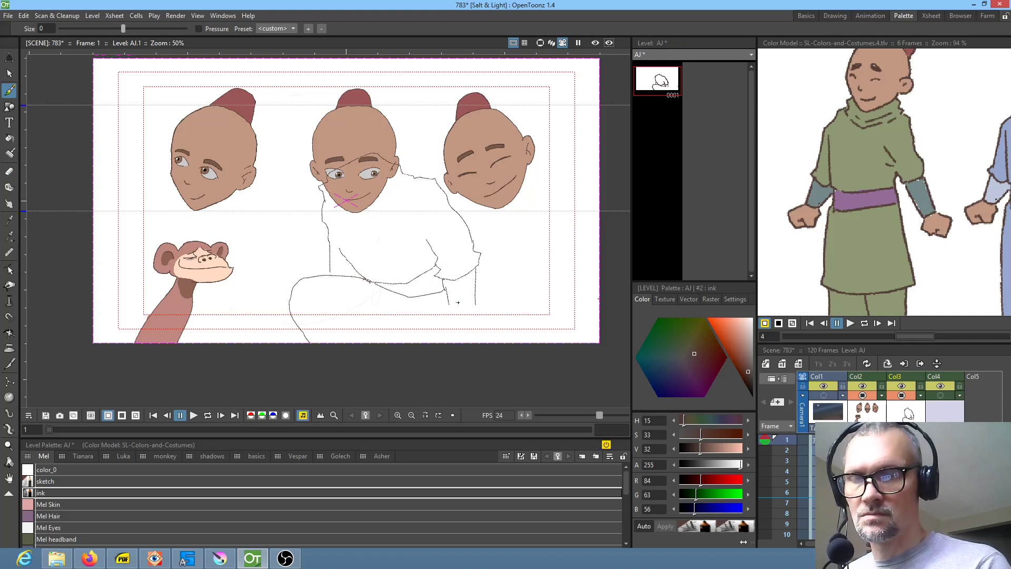
# Step: Erase the overlapping lines where thigh meets torso, and close the gaps along the right sleeve's cuff and upper forearm
pyautogui.hotkey('shift', 'space')
pyautogui.moveTo(474, 275); pyautogui.dragTo(506, 255)
pyautogui.moveTo(494, 221); pyautogui.dragTo(431, 268)
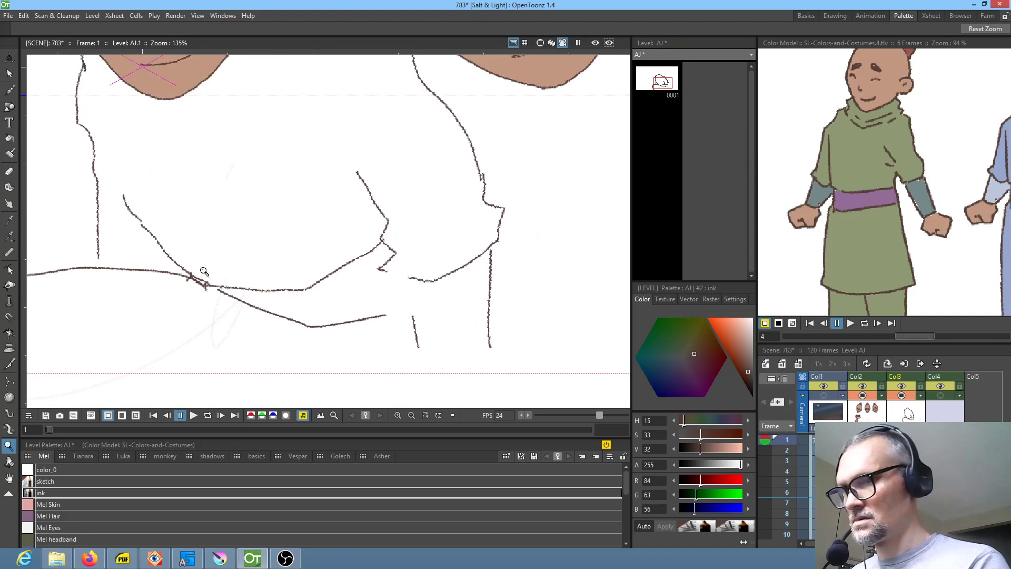
pyautogui.press('a')
pyautogui.moveTo(208, 263)
pyautogui.mouseDown()
pyautogui.moveTo(222, 274)
pyautogui.moveTo(239, 246)
pyautogui.mouseUp()
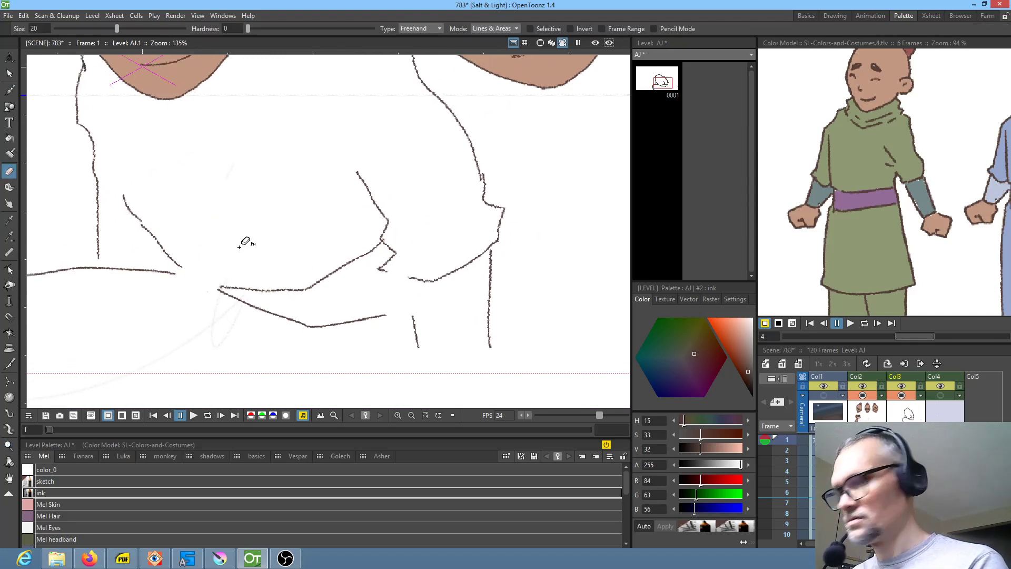
pyautogui.press('b')
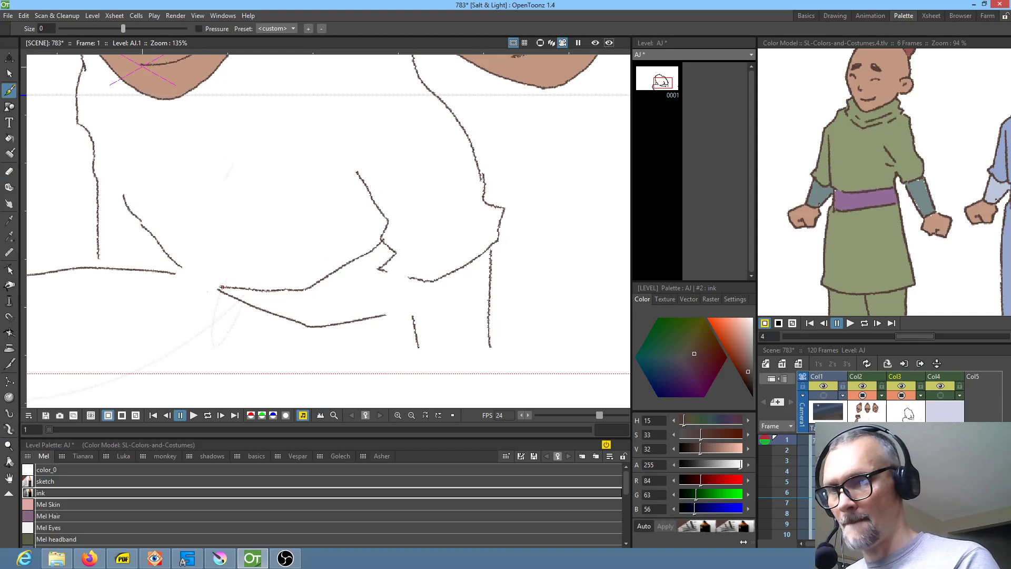
pyautogui.moveTo(406, 280); pyautogui.dragTo(414, 315)
pyautogui.moveTo(408, 278); pyautogui.dragTo(390, 274)
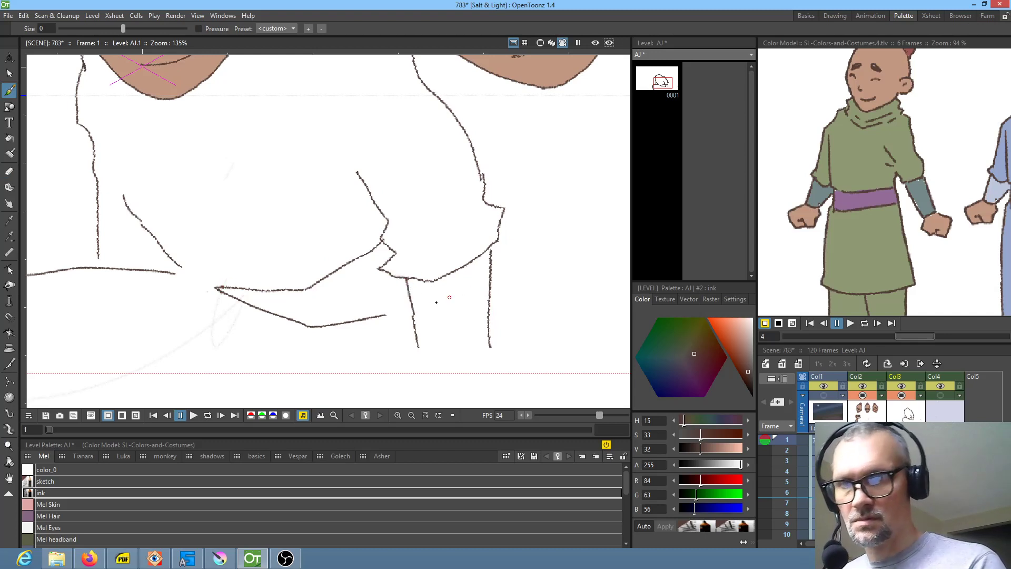
# Step: Extend the right forearm into a bracer with a rounded lower edge, and ink the hand lines below it to the frame edge
pyautogui.moveTo(507, 362); pyautogui.dragTo(519, 278)
pyautogui.moveTo(429, 260)
pyautogui.mouseDown()
pyautogui.moveTo(439, 318)
pyautogui.moveTo(479, 327)
pyautogui.moveTo(496, 317)
pyautogui.mouseUp()
pyautogui.moveTo(503, 257); pyautogui.dragTo(494, 315)
pyautogui.moveTo(530, 263); pyautogui.dragTo(542, 199)
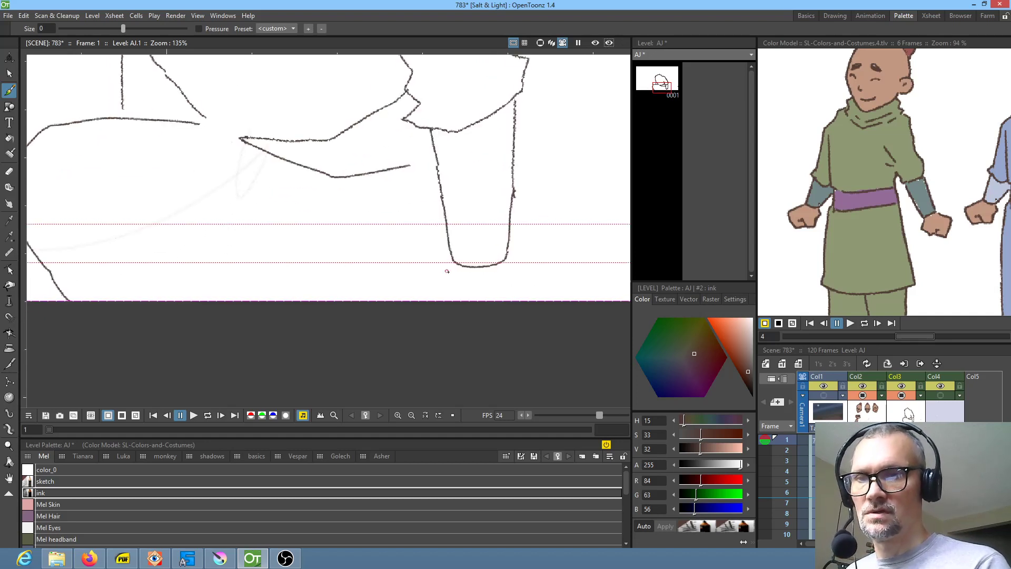
pyautogui.moveTo(452, 260); pyautogui.dragTo(422, 302)
pyautogui.moveTo(511, 261); pyautogui.dragTo(502, 312)
# Step: Ink the fold lines inside the bent leg and the inner leg line running down to the frame edge
pyautogui.moveTo(430, 346); pyautogui.dragTo(497, 369)
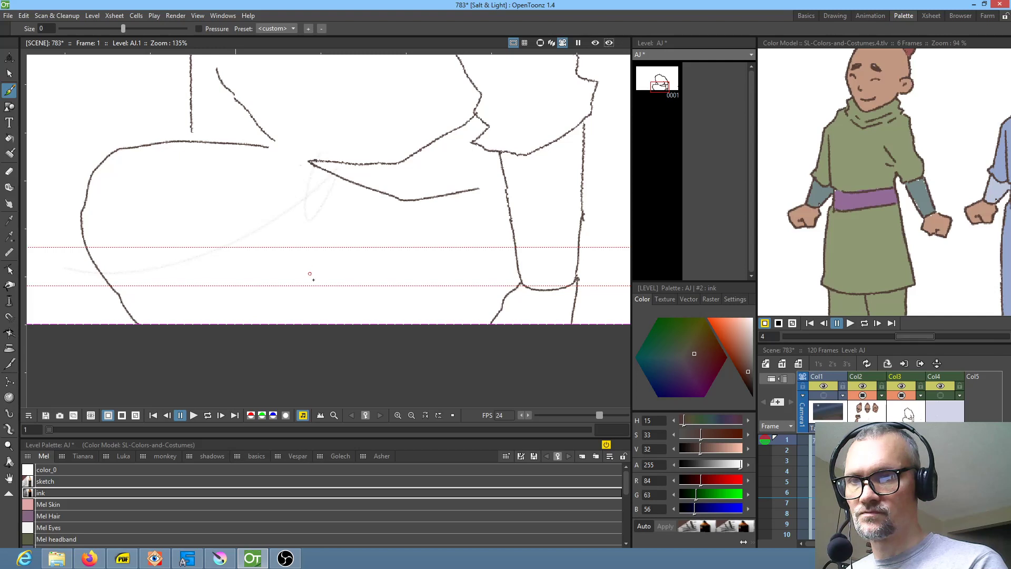
pyautogui.moveTo(300, 258); pyautogui.dragTo(325, 294)
pyautogui.moveTo(208, 212)
pyautogui.mouseDown()
pyautogui.moveTo(260, 264)
pyautogui.moveTo(230, 258)
pyautogui.moveTo(271, 323)
pyautogui.mouseUp()
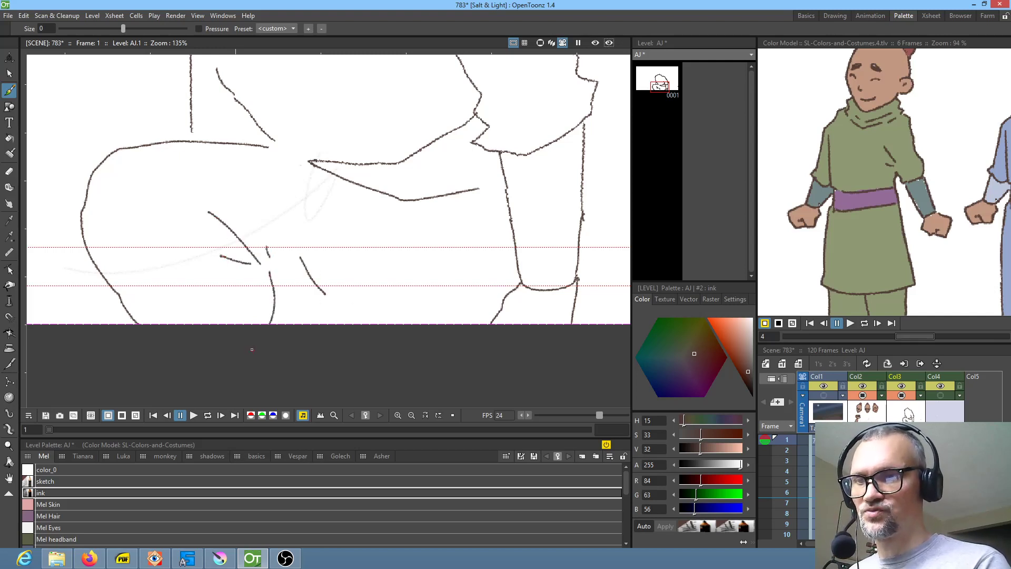
# Step: Ink a curved line from the inner leg crease down to the frame edge, and erase the short fold line beside the crease
pyautogui.moveTo(272, 286)
pyautogui.mouseDown()
pyautogui.moveTo(311, 312)
pyautogui.moveTo(372, 323)
pyautogui.mouseUp()
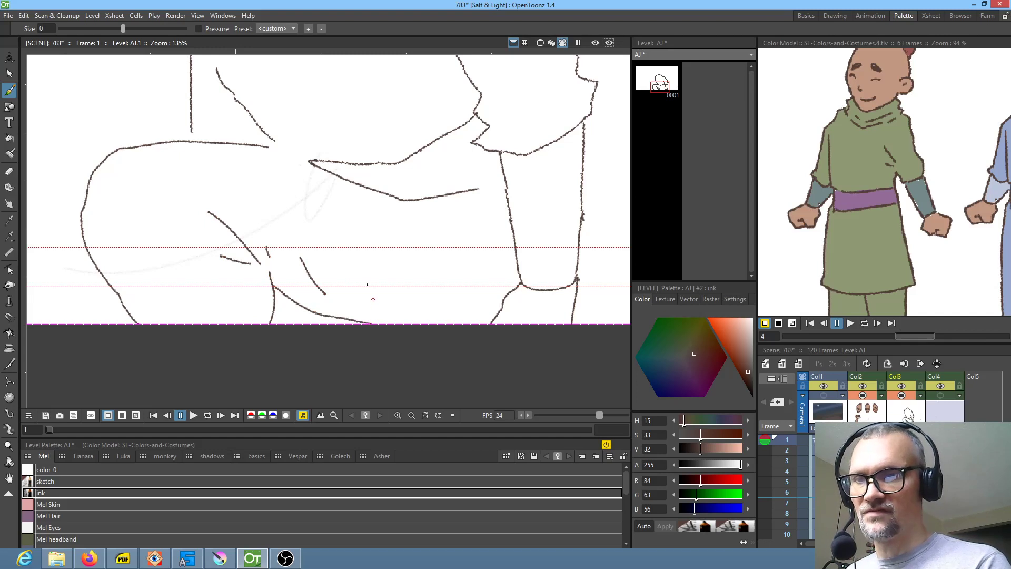
pyautogui.press('a')
pyautogui.moveTo(323, 249); pyautogui.dragTo(323, 253)
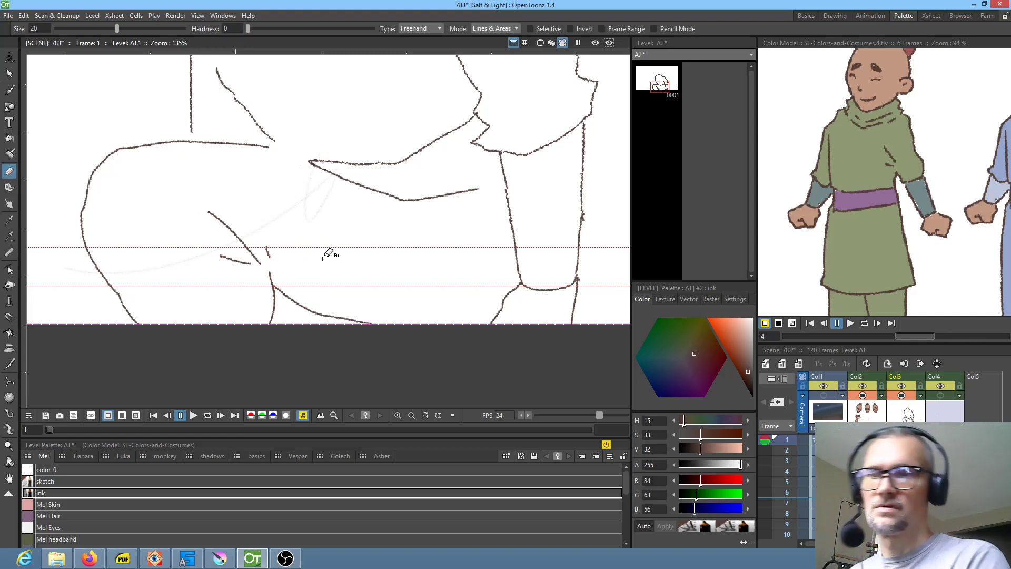
pyautogui.scroll(-2, 416, 259)
pyautogui.scroll(-2, 413, 259)
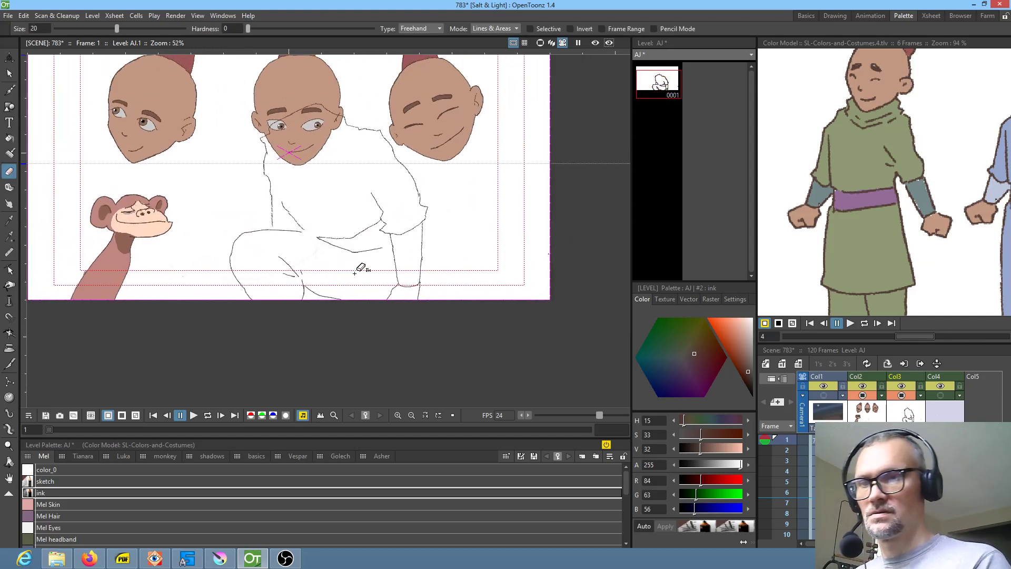
# Step: Ink a line beside the right bracer and a new tunic edge over the hip, and erase the old belt lines
pyautogui.press('b')
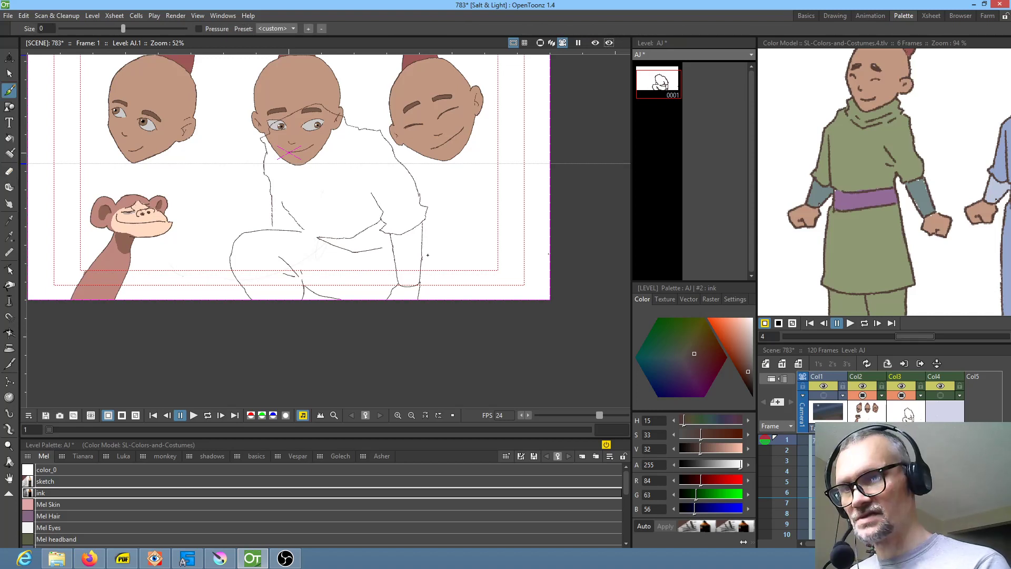
pyautogui.moveTo(422, 253); pyautogui.dragTo(434, 298)
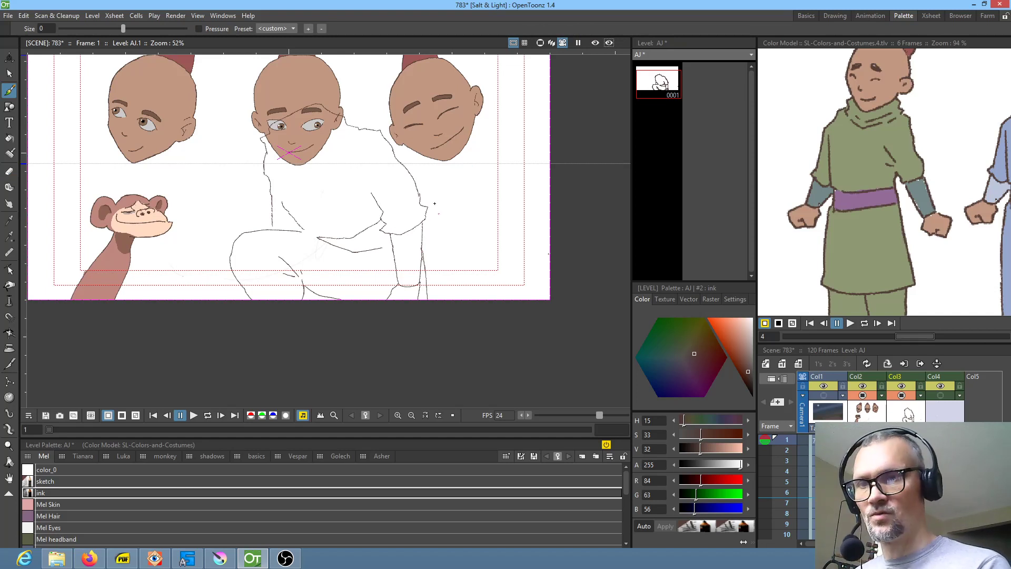
pyautogui.moveTo(325, 224)
pyautogui.mouseDown()
pyautogui.moveTo(356, 209)
pyautogui.moveTo(319, 232)
pyautogui.moveTo(331, 271)
pyautogui.mouseUp()
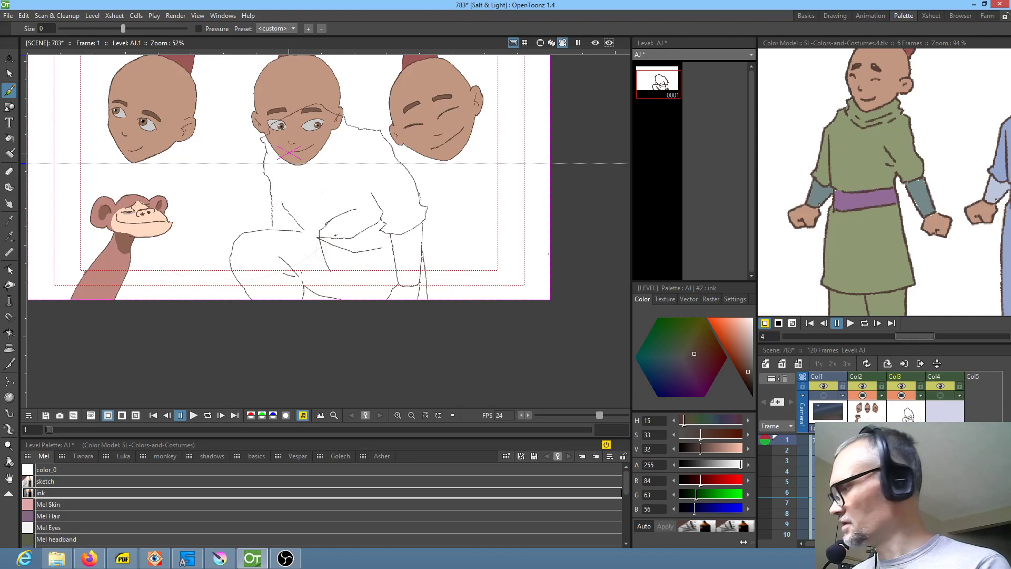
pyautogui.press('e')
pyautogui.moveTo(334, 226)
pyautogui.mouseDown()
pyautogui.moveTo(323, 233)
pyautogui.moveTo(357, 251)
pyautogui.moveTo(394, 243)
pyautogui.moveTo(378, 220)
pyautogui.moveTo(385, 196)
pyautogui.mouseUp()
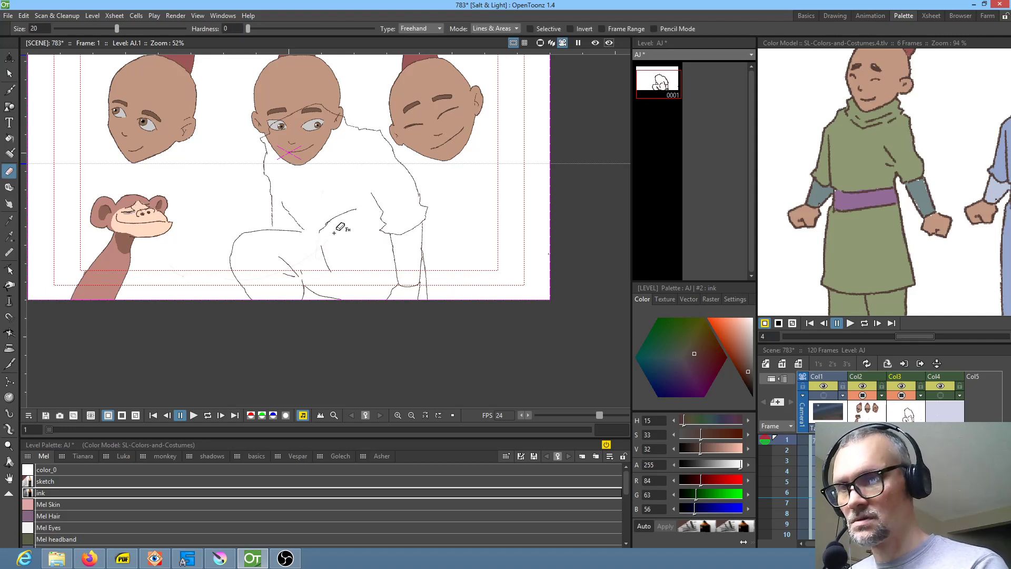
# Step: Extend the tunic's inner edge to the frame bottom and ink fold lines between the bent leg and right forearm
pyautogui.press('b')
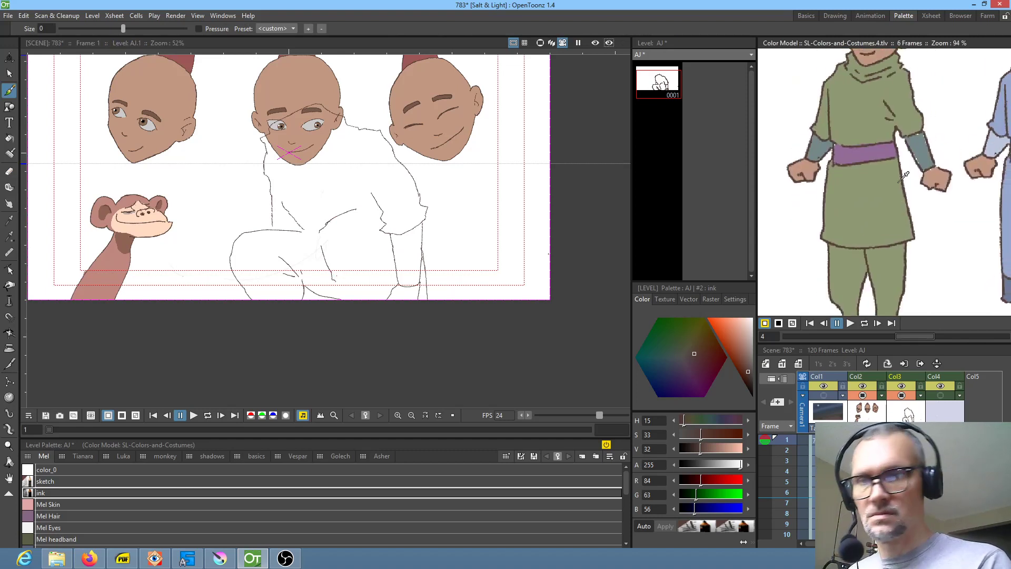
pyautogui.moveTo(365, 231); pyautogui.dragTo(377, 266)
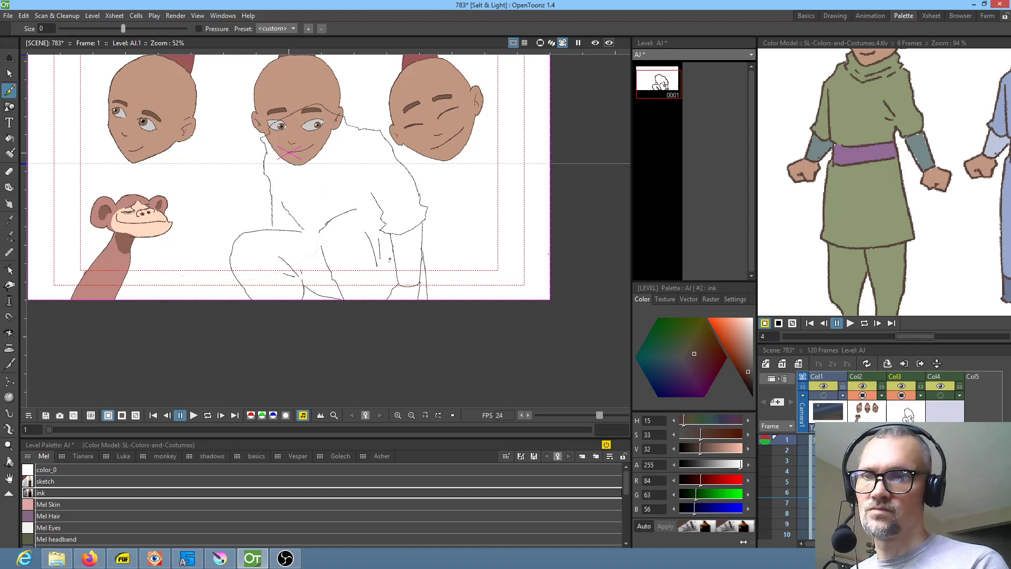
pyautogui.moveTo(384, 246); pyautogui.dragTo(386, 287)
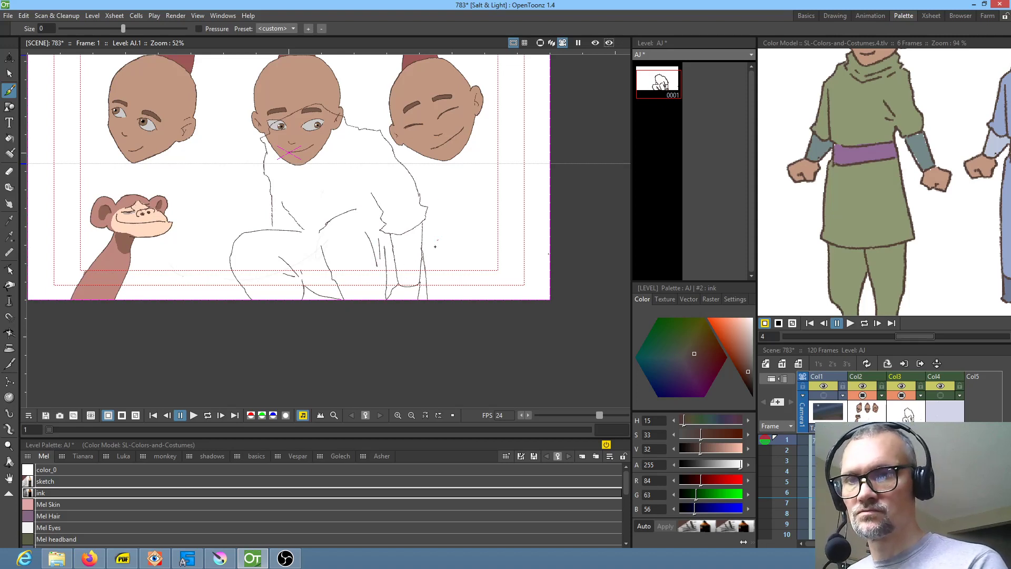
# Step: Erase the extra line beside the right bracer and redraw the forearm's outer edge
pyautogui.press('a')
pyautogui.moveTo(423, 244)
pyautogui.mouseDown()
pyautogui.moveTo(426, 285)
pyautogui.moveTo(440, 287)
pyautogui.mouseUp()
pyautogui.press('b')
pyautogui.moveTo(421, 247); pyautogui.dragTo(420, 271)
pyautogui.moveTo(442, 239); pyautogui.dragTo(467, 258)
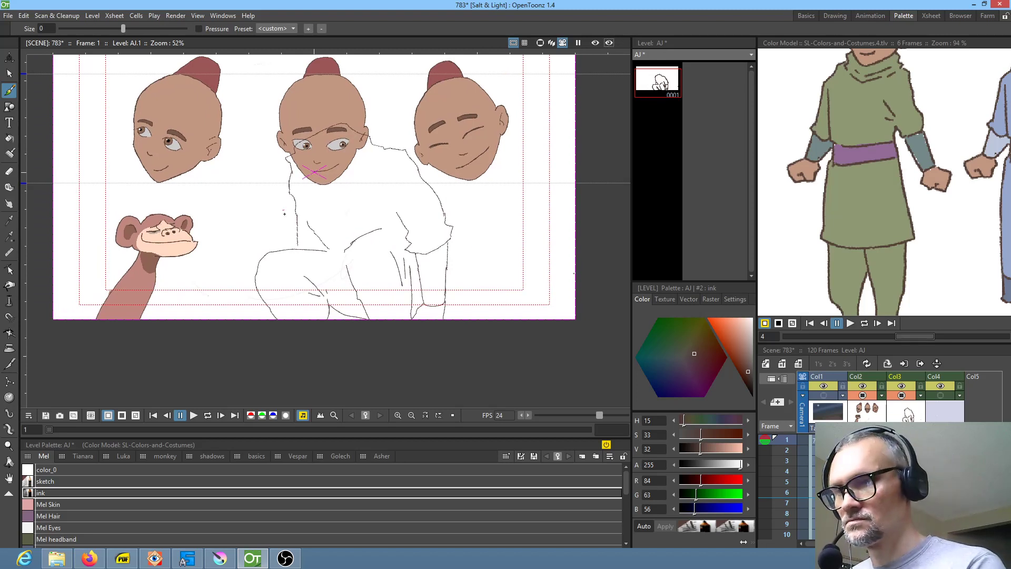
# Step: Erase the straight side of the torso below the shoulder and redraw it with a gentle bend down to the thigh
pyautogui.press('a')
pyautogui.moveTo(300, 195)
pyautogui.mouseDown()
pyautogui.moveTo(294, 240)
pyautogui.moveTo(311, 236)
pyautogui.moveTo(316, 202)
pyautogui.mouseUp()
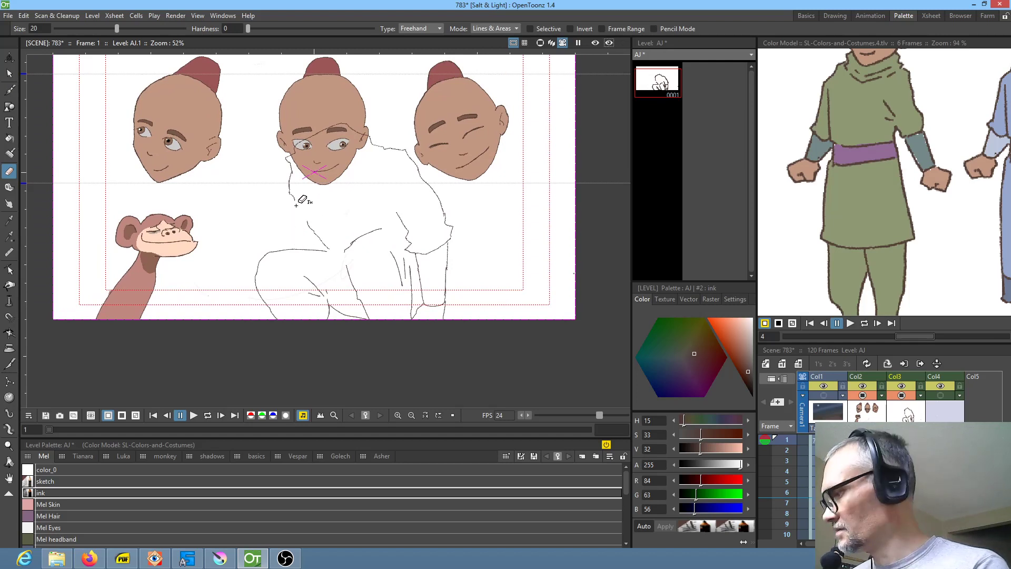
pyautogui.press('b')
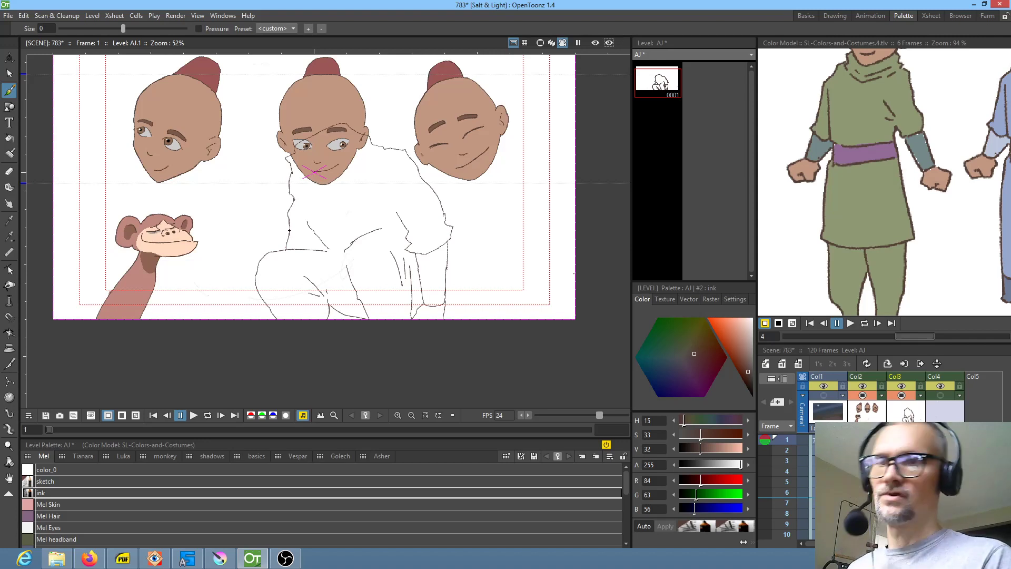
# Step: Select the H level's drawing at frame 1 in Col2 and save the scene
pyautogui.scroll(-3, 327, 195)
pyautogui.scroll(2, 352, 209)
pyautogui.moveTo(352, 209); pyautogui.dragTo(353, 238)
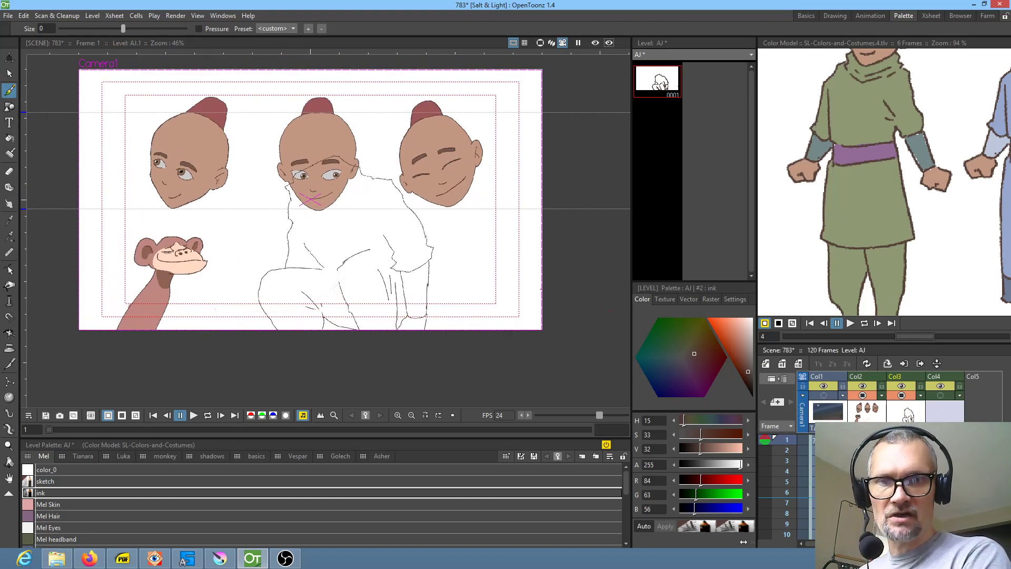
pyautogui.click(865, 440)
pyautogui.scroll(-1, 367, 211)
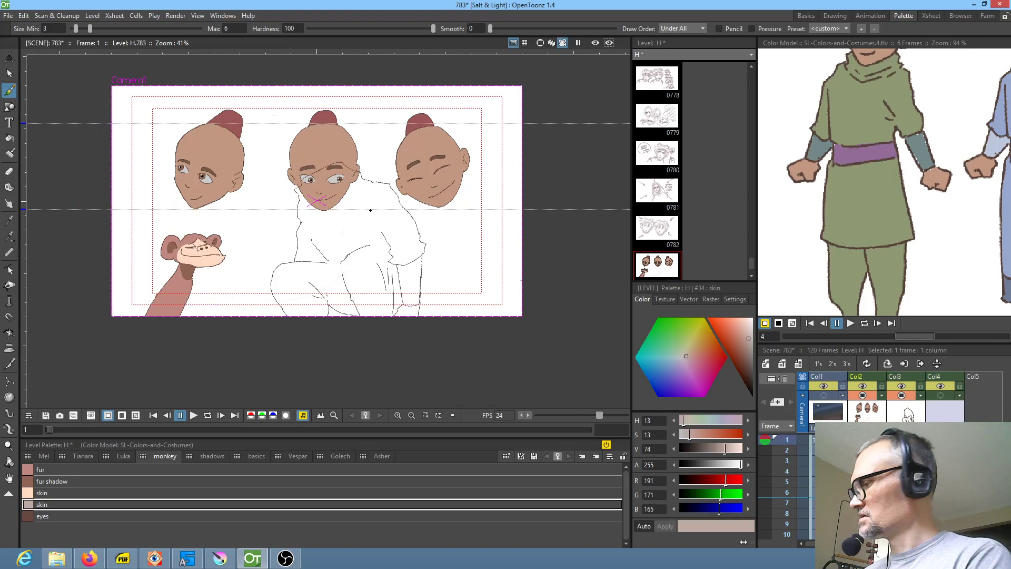
pyautogui.hotkey('ctrl', 's')
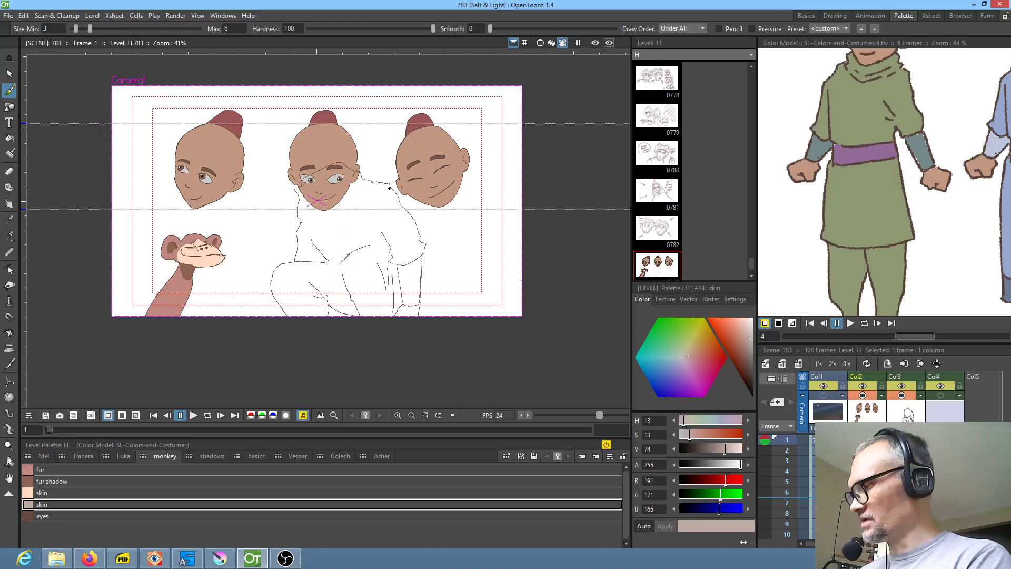
pyautogui.press('k')
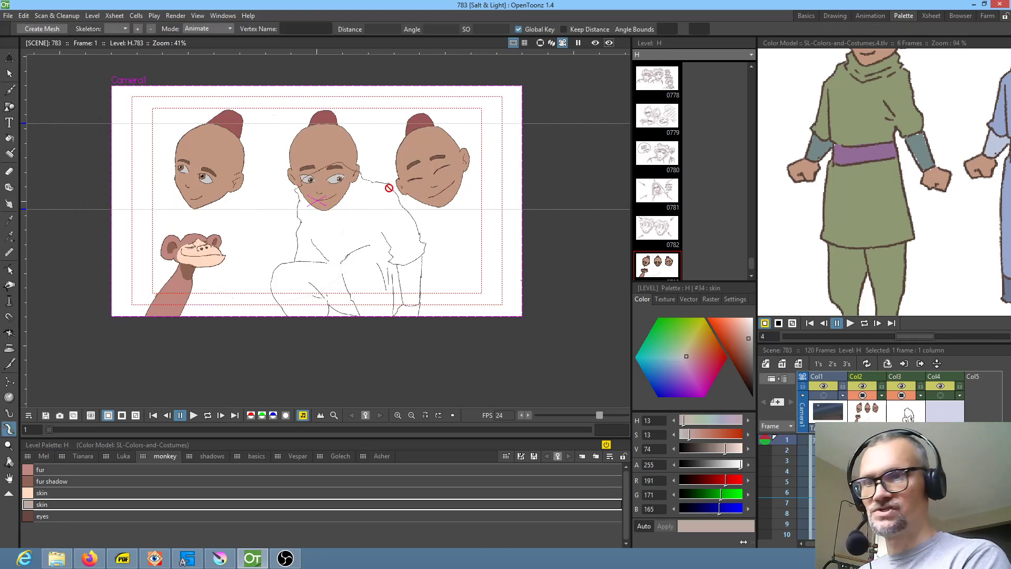
pyautogui.click(41, 30)
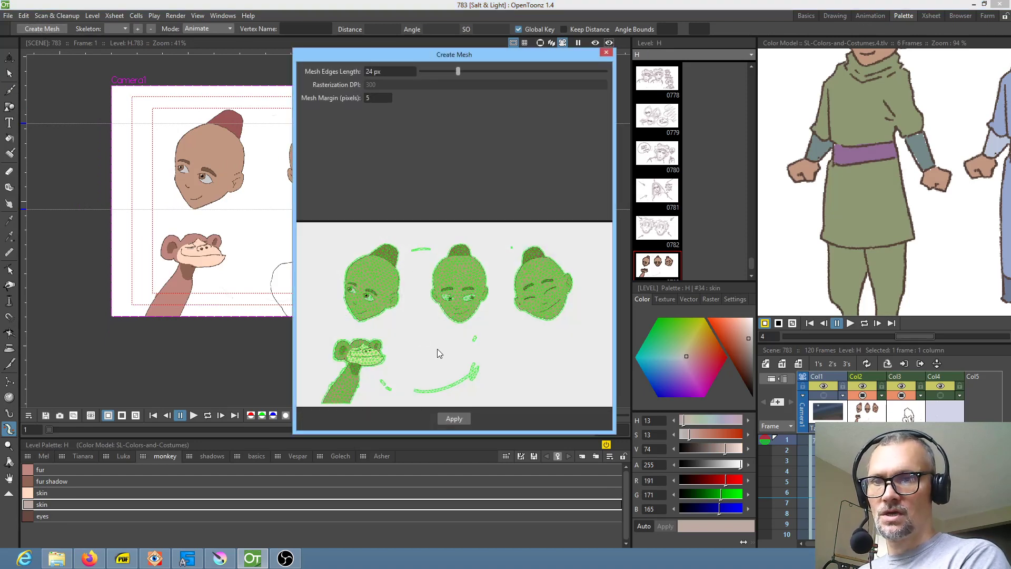
pyautogui.click(607, 54)
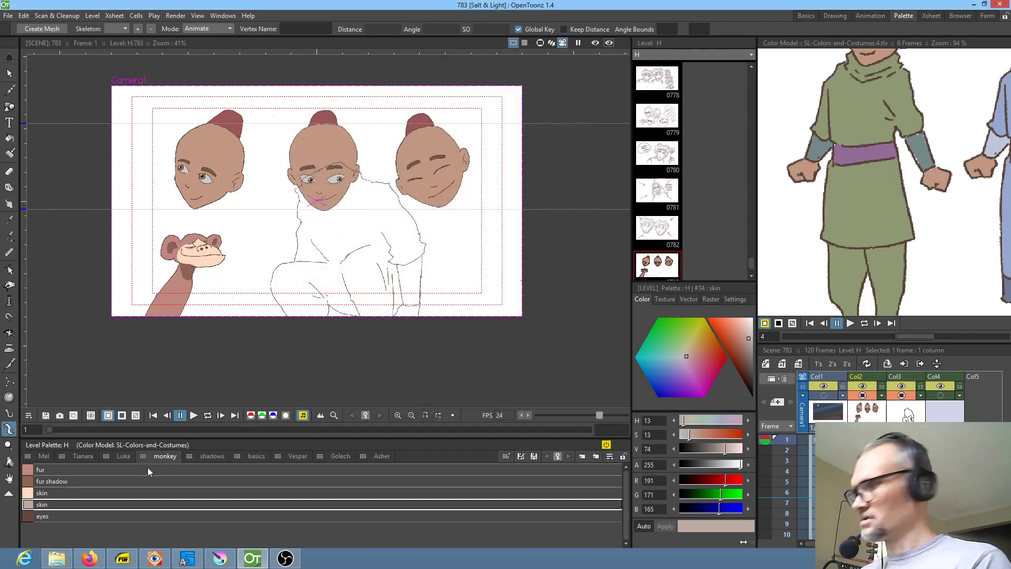
# Step: Erase the stray marks around the heads on drawing 783 of the H level
pyautogui.press('a')
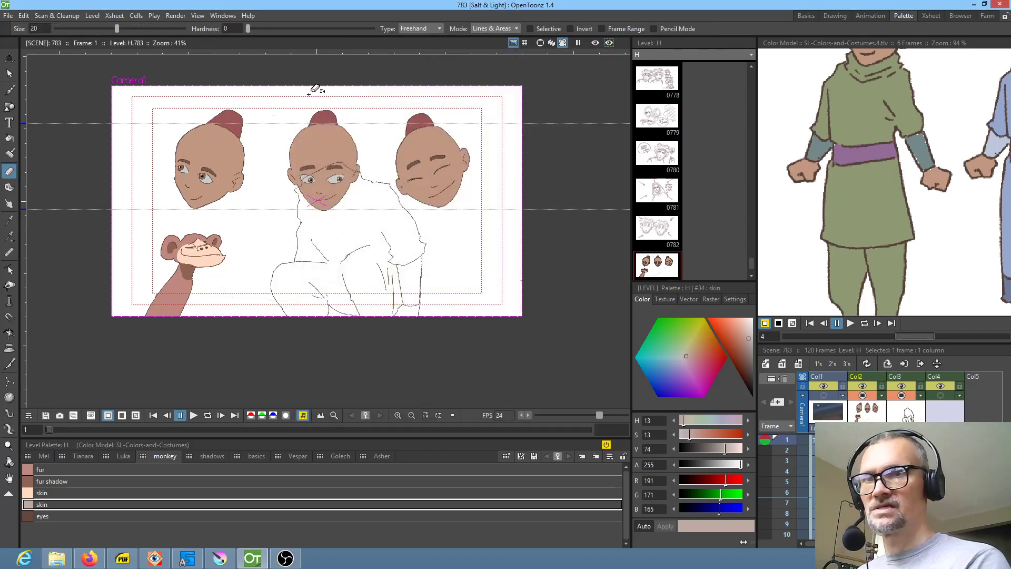
pyautogui.moveTo(277, 70)
pyautogui.mouseDown()
pyautogui.moveTo(247, 101)
pyautogui.moveTo(294, 91)
pyautogui.mouseUp()
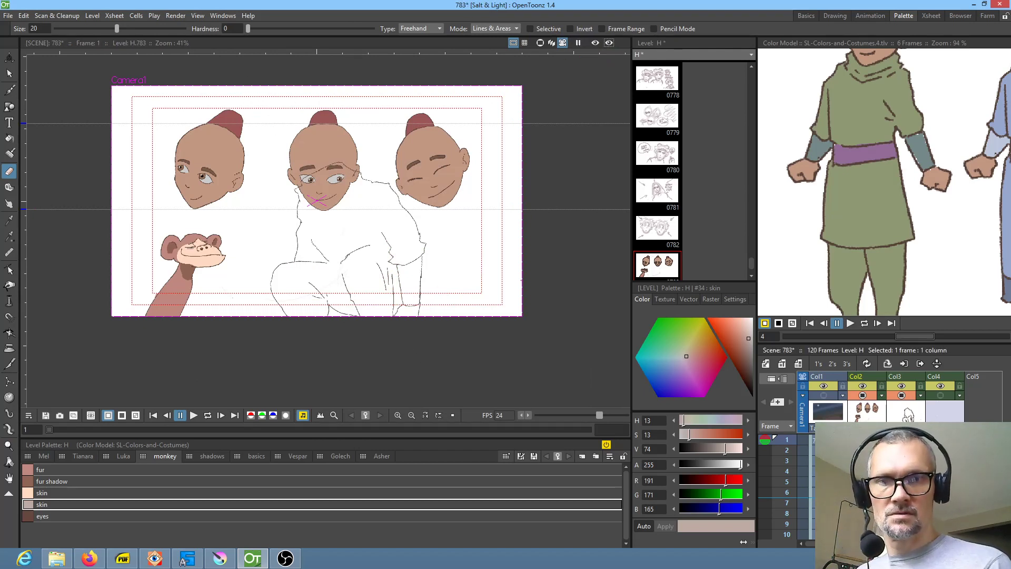
pyautogui.click(656, 271)
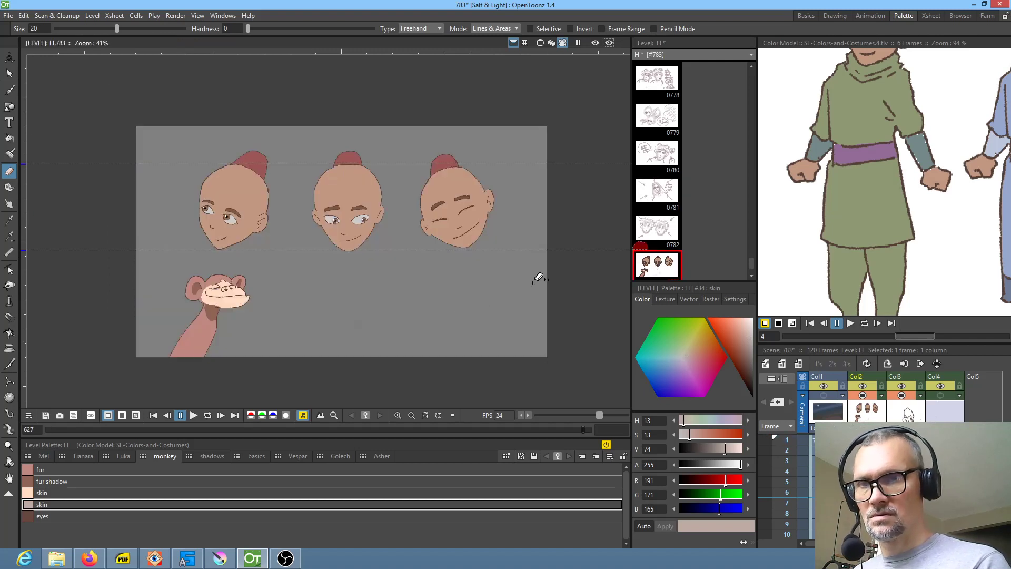
pyautogui.moveTo(573, 216)
pyautogui.mouseDown()
pyautogui.moveTo(503, 249)
pyautogui.moveTo(430, 243)
pyautogui.moveTo(361, 259)
pyautogui.moveTo(286, 235)
pyautogui.moveTo(255, 262)
pyautogui.moveTo(237, 330)
pyautogui.moveTo(441, 388)
pyautogui.moveTo(591, 280)
pyautogui.moveTo(584, 242)
pyautogui.mouseUp()
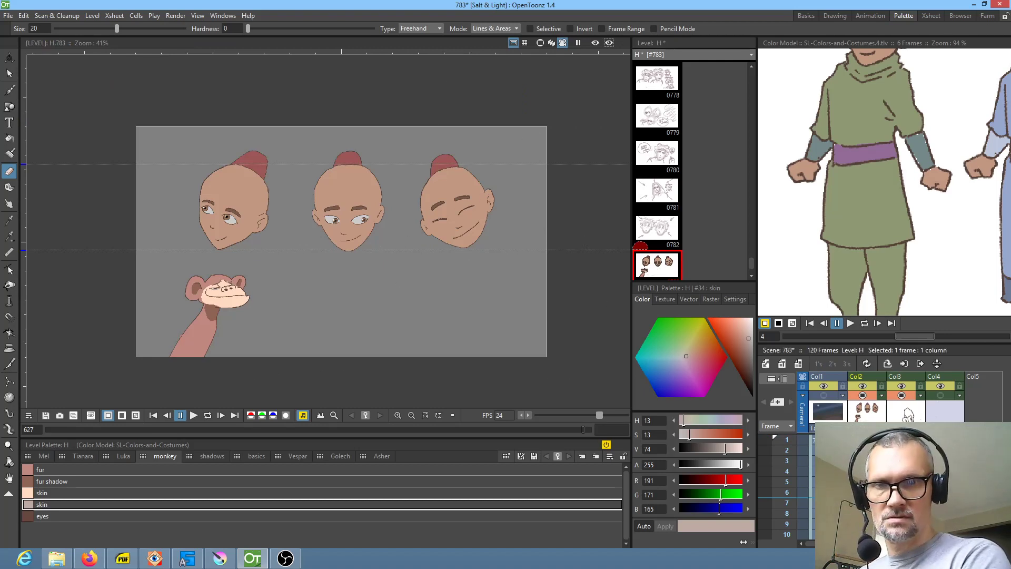
# Step: Create a mesh for the H level's drawing with 24 px edges and a 5-pixel margin, deleting the old mesh level entirely
pyautogui.click(864, 440)
pyautogui.press('m')
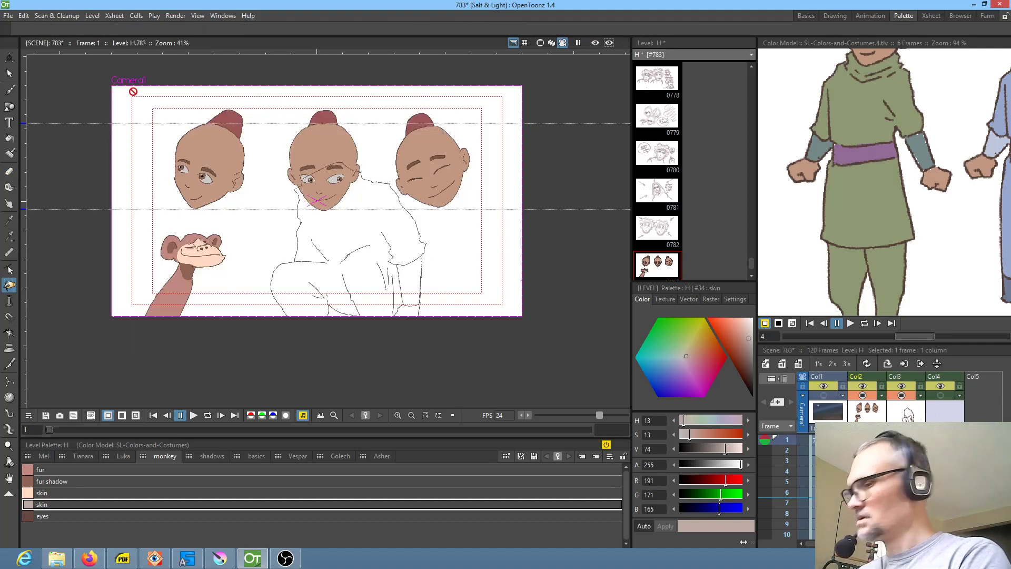
pyautogui.press('x')
pyautogui.click(42, 28)
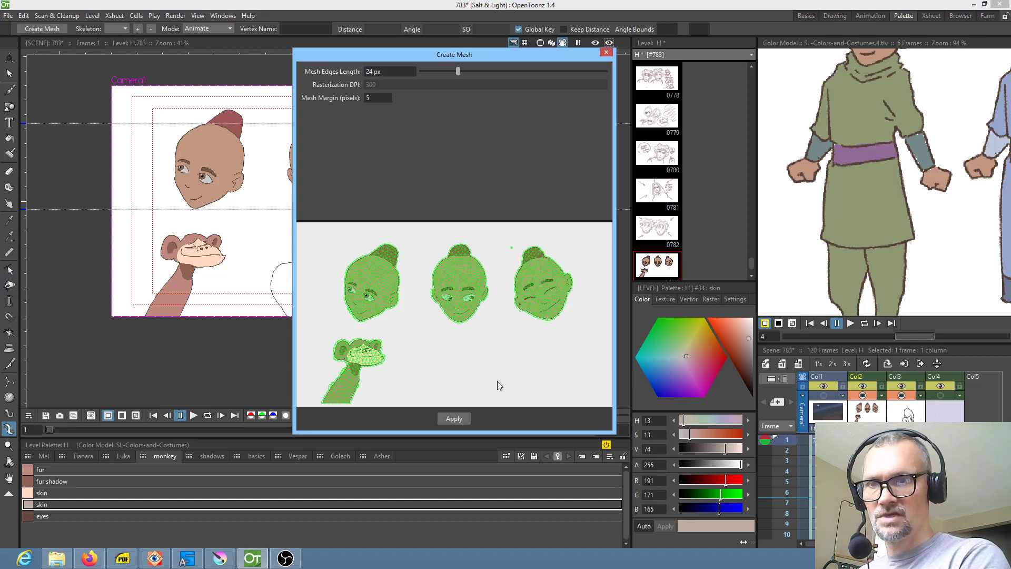
pyautogui.click(454, 418)
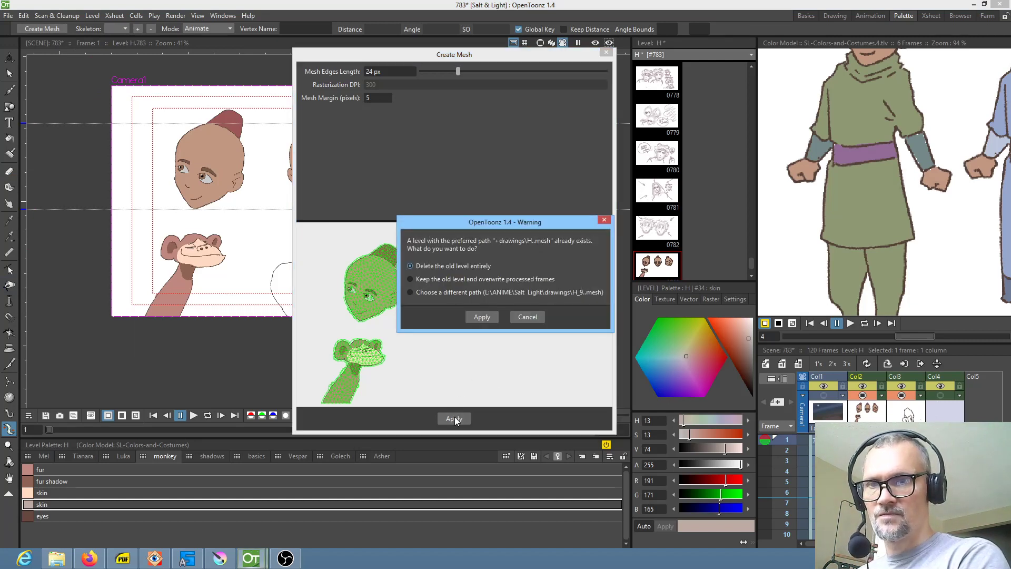
pyautogui.click(481, 318)
# Step: In Build Skeleton mode, place a root vertex below the frame and build a bone chain up through the first head's chin and forehead
pyautogui.moveTo(592, 337); pyautogui.dragTo(572, 337)
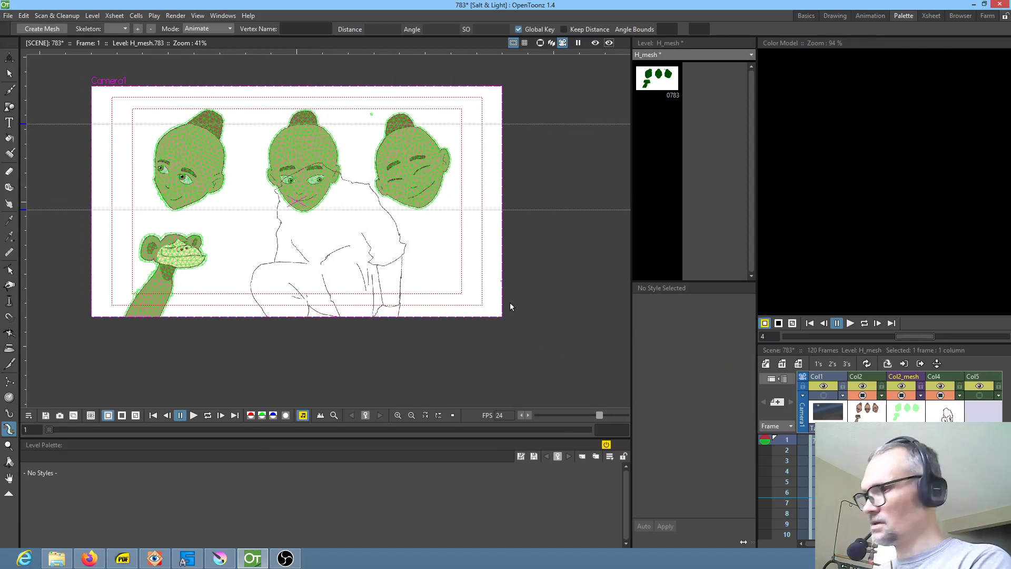
pyautogui.click(214, 30)
pyautogui.click(190, 38)
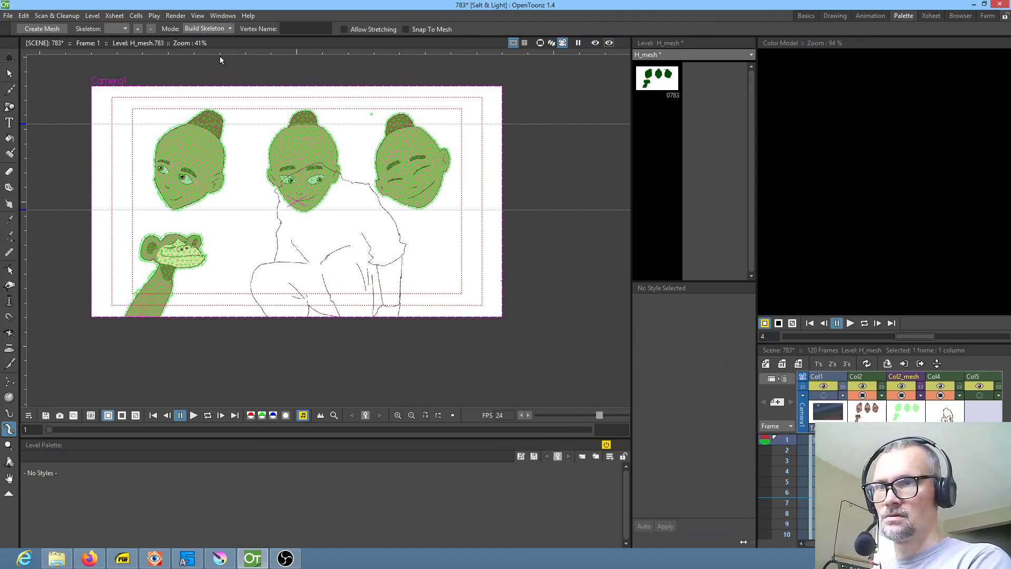
pyautogui.click(542, 358)
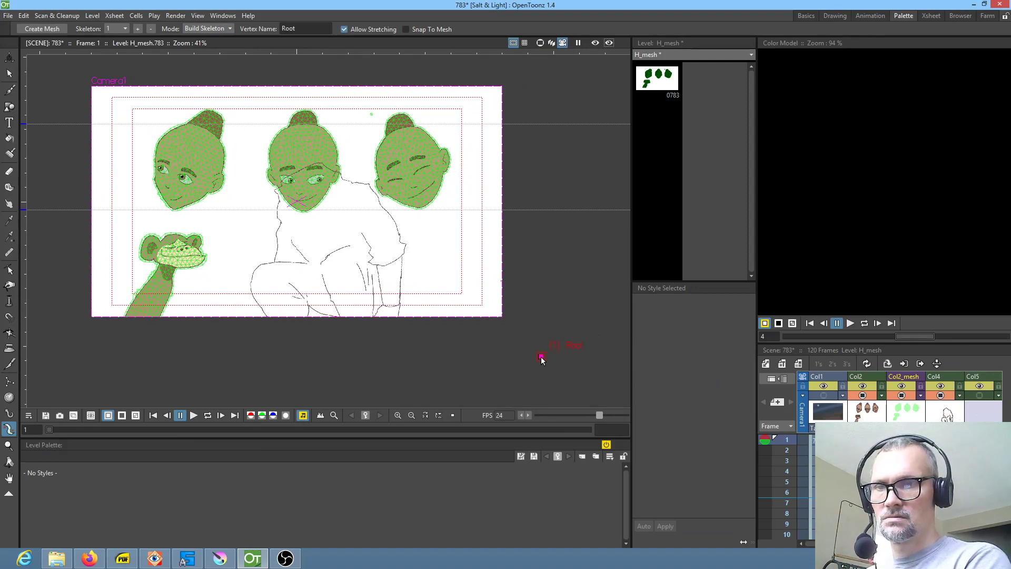
pyautogui.moveTo(542, 358); pyautogui.dragTo(287, 365)
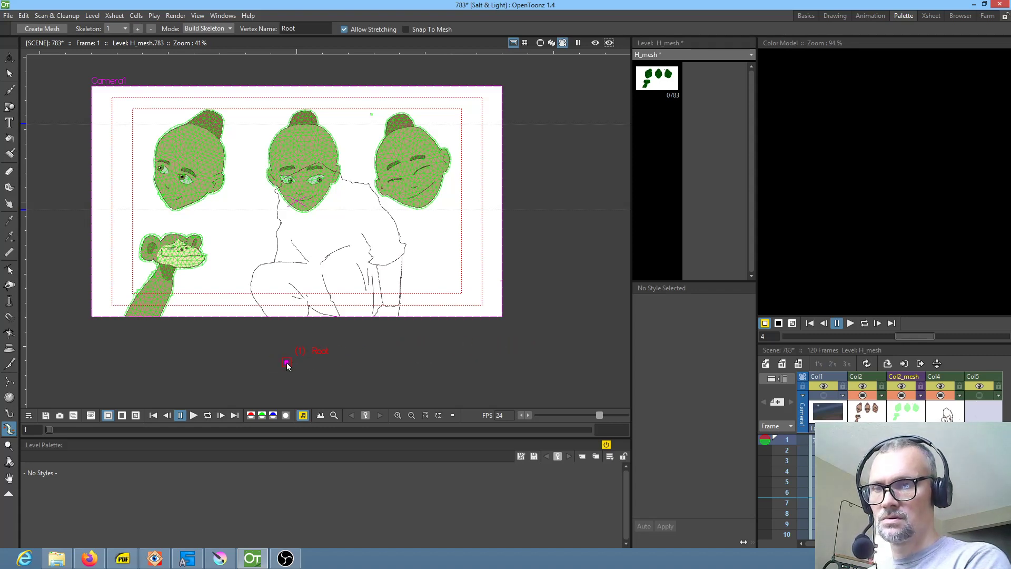
pyautogui.click(224, 339)
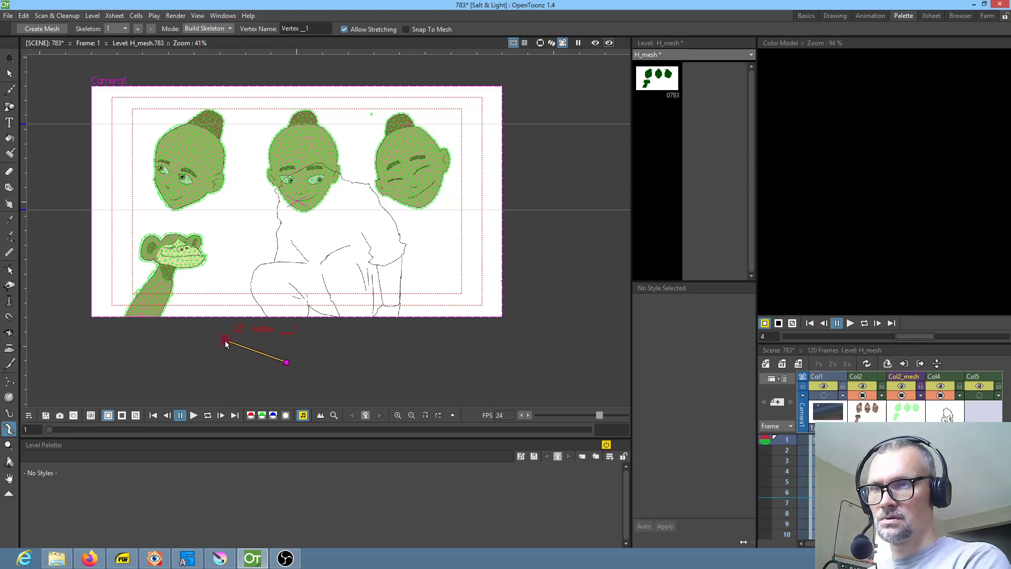
pyautogui.click(179, 195)
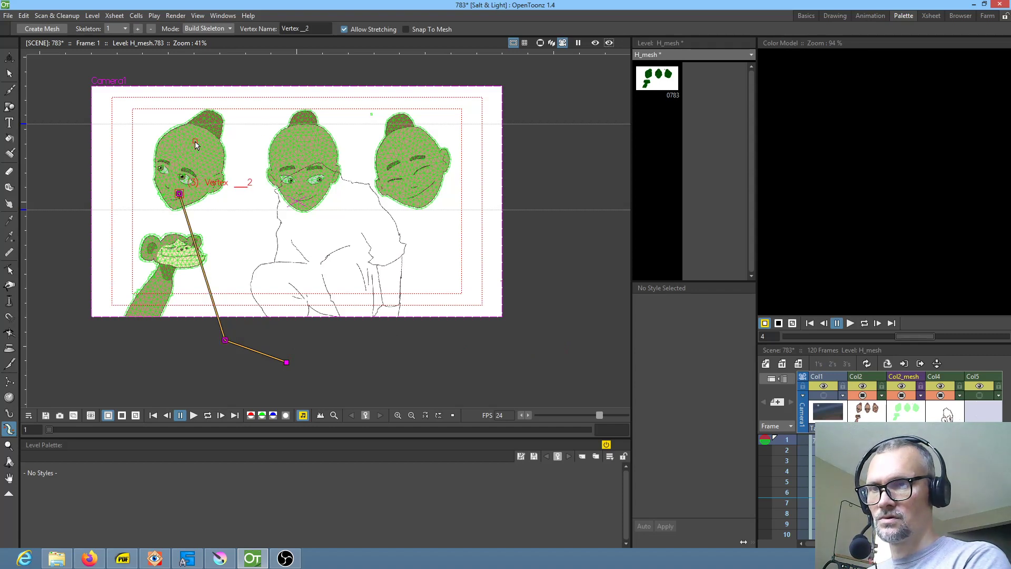
pyautogui.click(195, 142)
# Step: Build a second bone chain from the root through the middle figure's chest and chin to the top of its head
pyautogui.click(287, 363)
pyautogui.moveTo(287, 363); pyautogui.dragTo(292, 369)
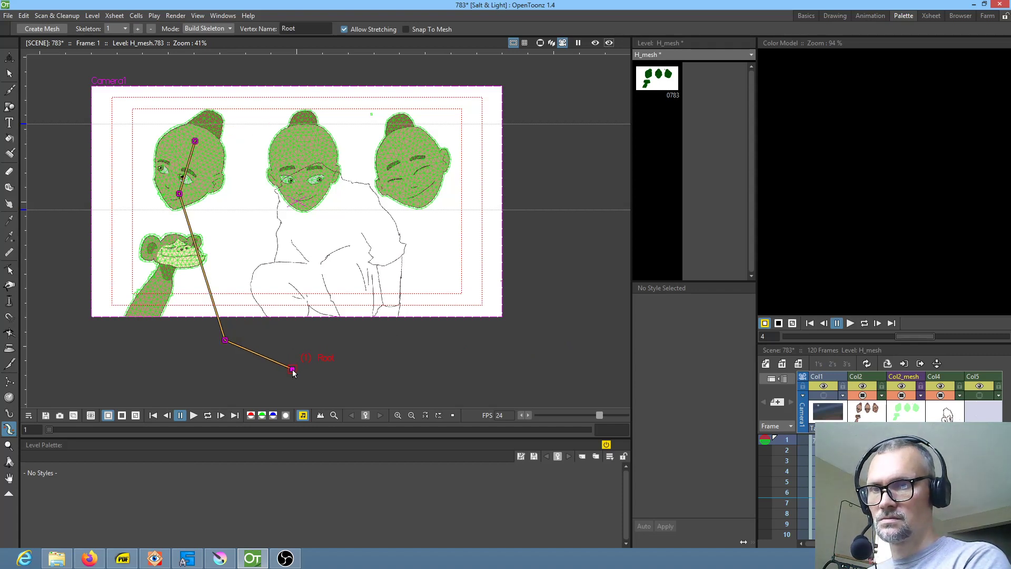
pyautogui.click(323, 228)
pyautogui.click(307, 200)
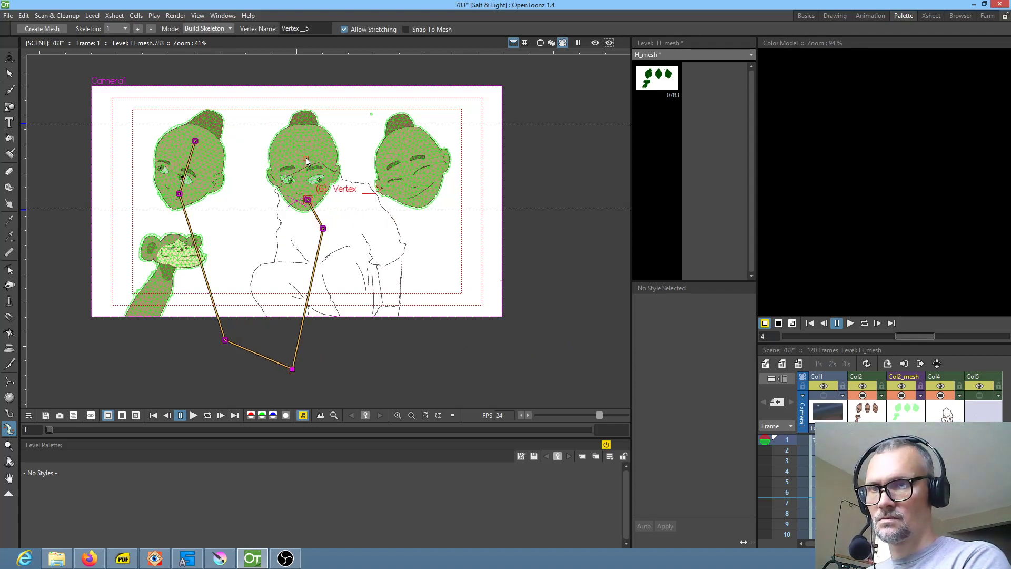
pyautogui.click(302, 137)
# Step: Build a third bone chain from the root through a neck vertex and the smiling head's chin to its hair
pyautogui.moveTo(292, 369); pyautogui.dragTo(294, 372)
pyautogui.click(438, 226)
pyautogui.click(433, 192)
pyautogui.click(401, 125)
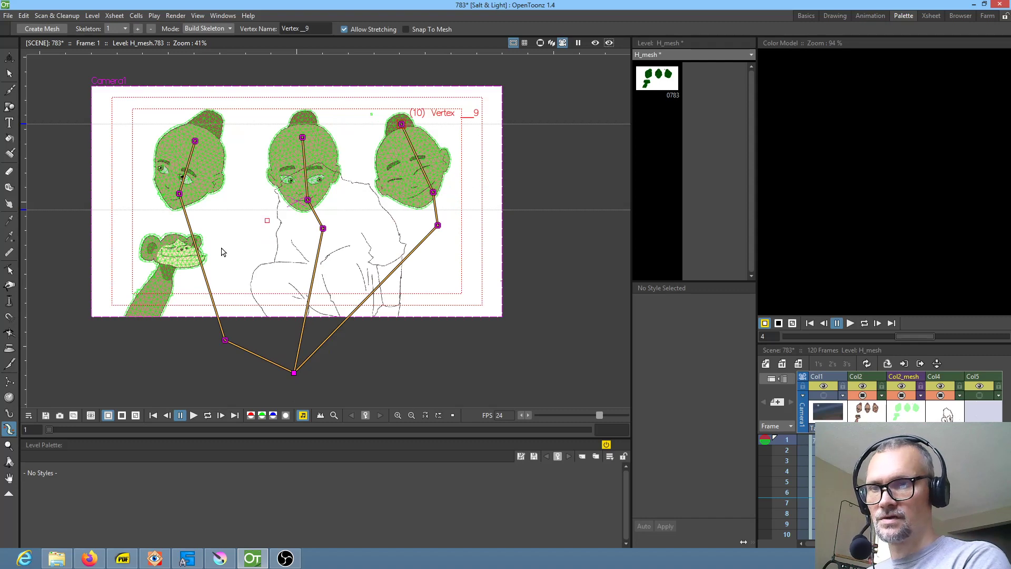
# Step: Build a fourth bone chain from the root up the monkey's neck to its face, and nudge the first head's chin vertex
pyautogui.click(294, 372)
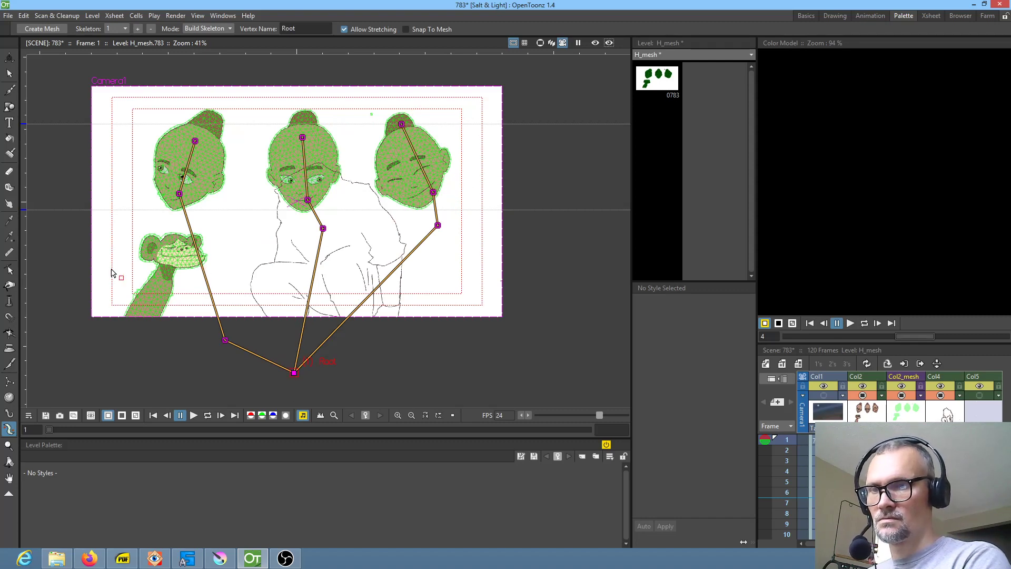
pyautogui.click(135, 363)
pyautogui.click(150, 302)
pyautogui.click(176, 246)
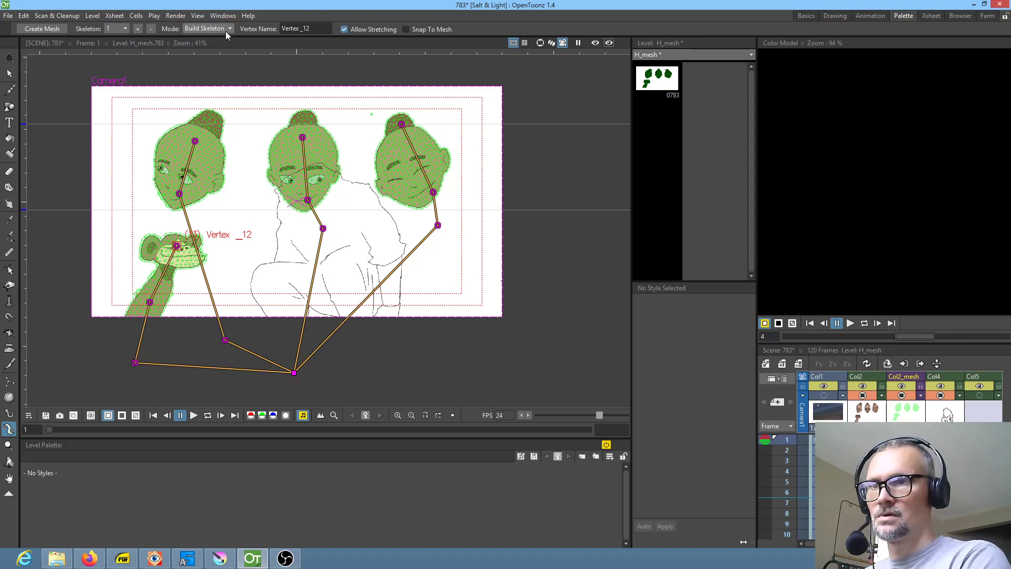
pyautogui.moveTo(180, 195); pyautogui.dragTo(177, 195)
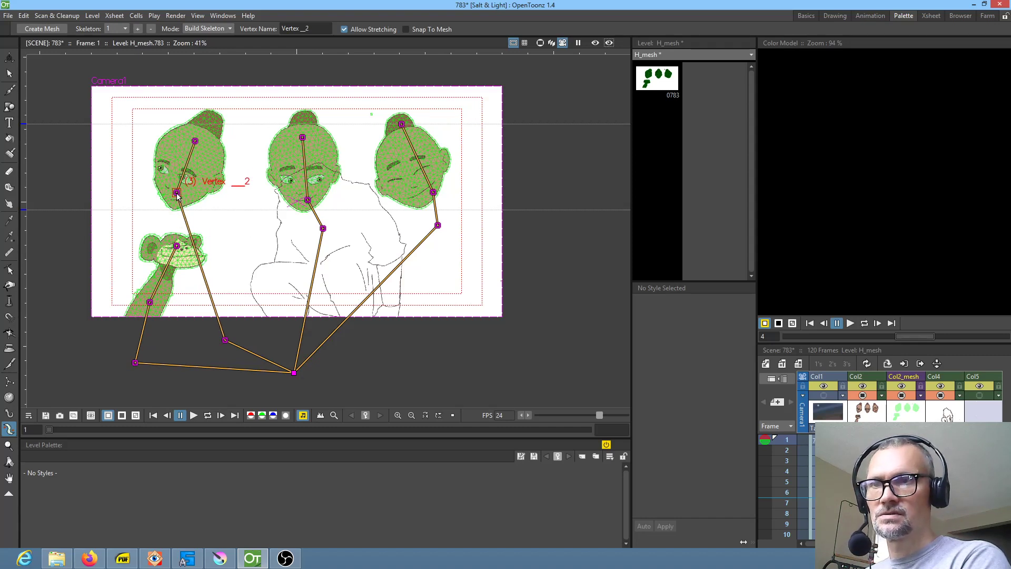
# Step: In Animate mode, set the SO stacking value of the chin vertices to 3 for the smiling head, 2 for the middle head and 1 for the first
pyautogui.click(220, 29)
pyautogui.click(217, 63)
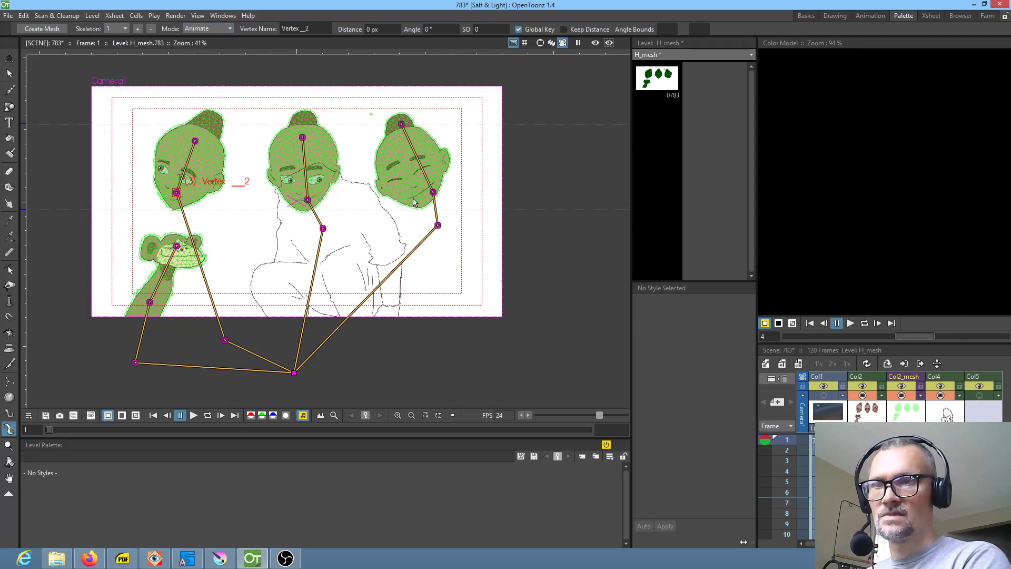
pyautogui.moveTo(434, 193); pyautogui.dragTo(434, 192)
pyautogui.doubleClick(485, 29)
pyautogui.press('Return')
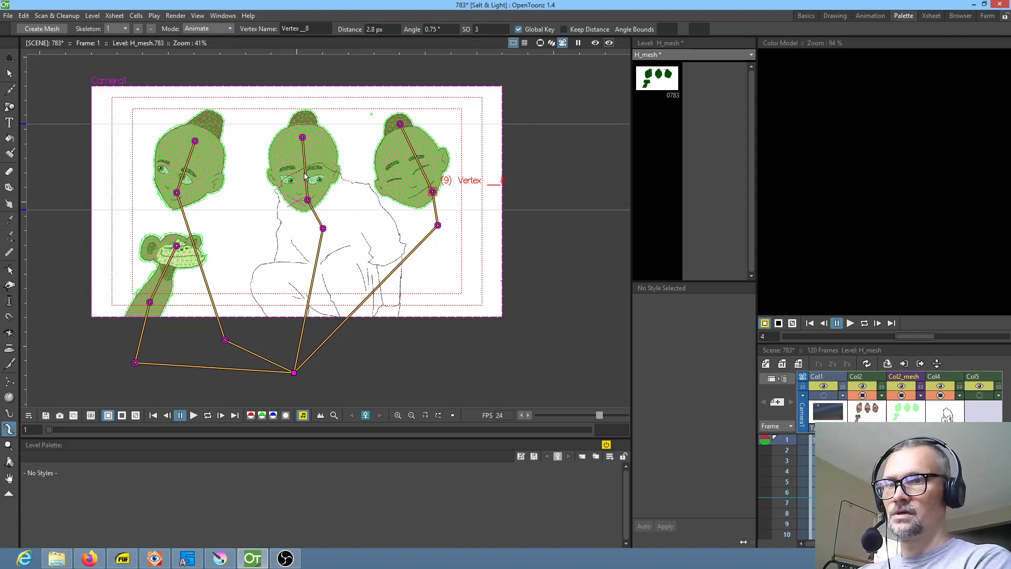
pyautogui.click(308, 200)
pyautogui.doubleClick(481, 30)
pyautogui.write('2')
pyautogui.press('Return')
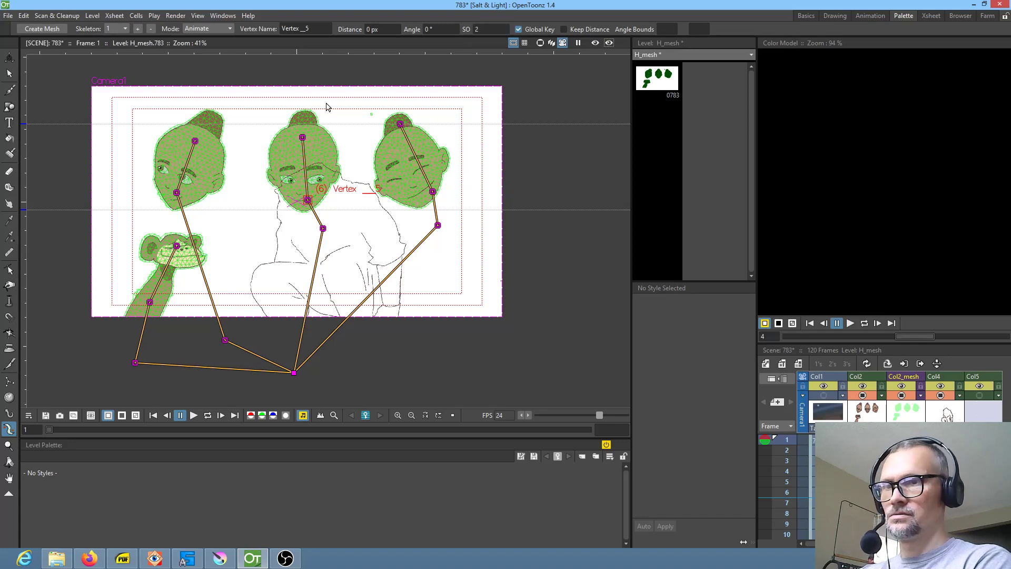
pyautogui.click(176, 194)
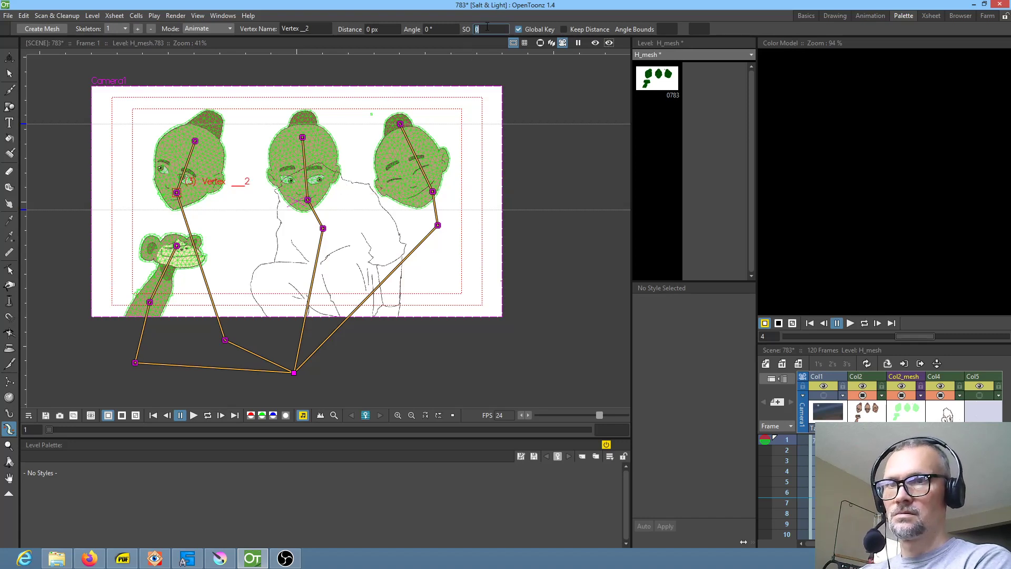
pyautogui.press('Return')
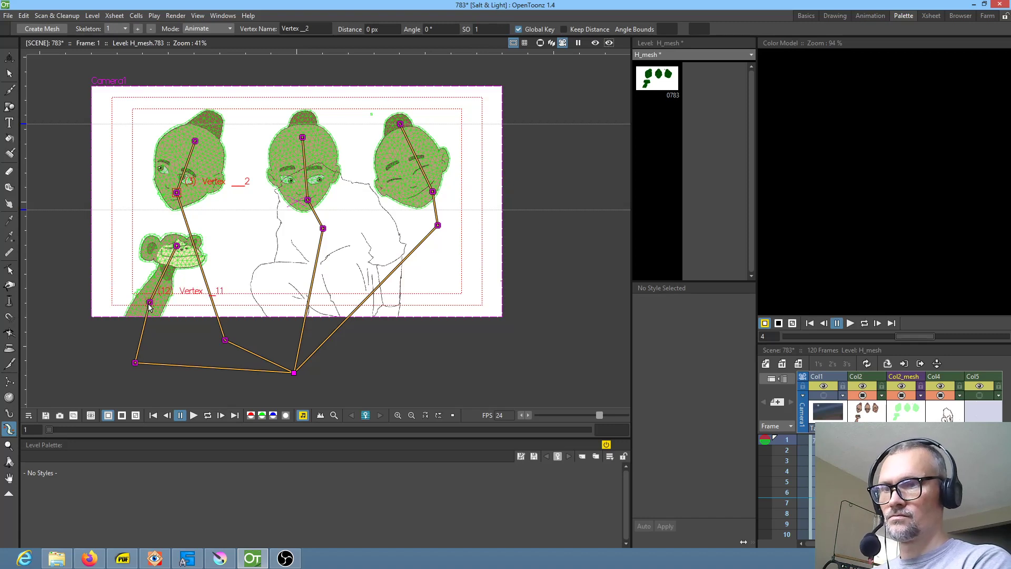
# Step: Set the SO stacking value of the monkey's lower neck vertex to 4 and save the scene with all its levels
pyautogui.click(150, 303)
pyautogui.click(484, 30)
pyautogui.write('4')
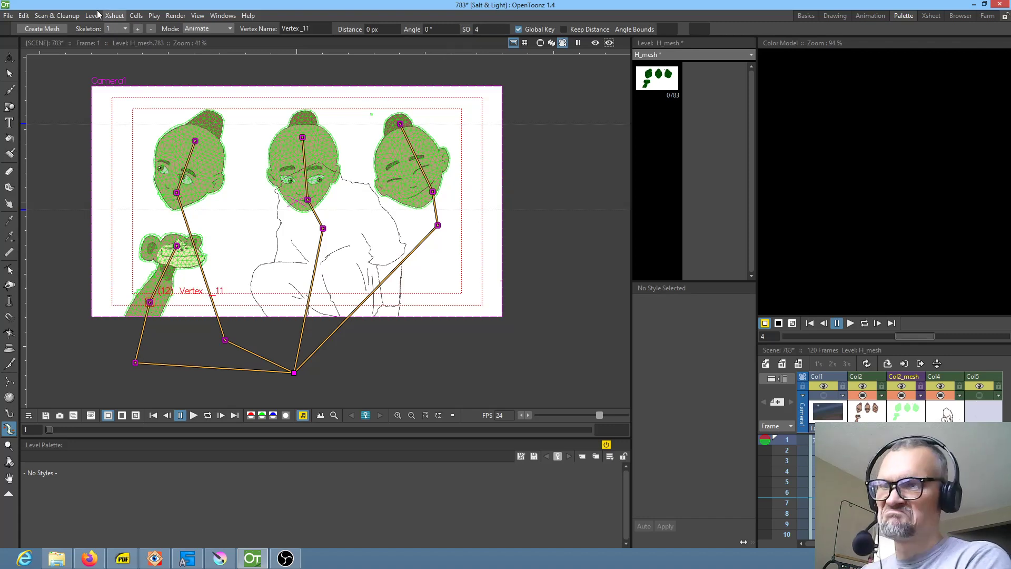
pyautogui.click(8, 16)
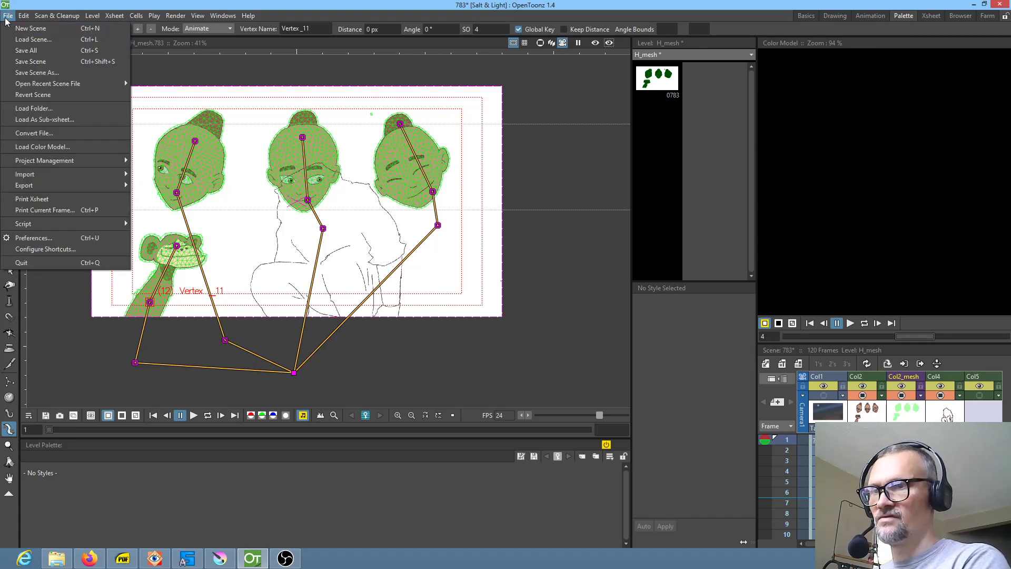
pyautogui.click(8, 53)
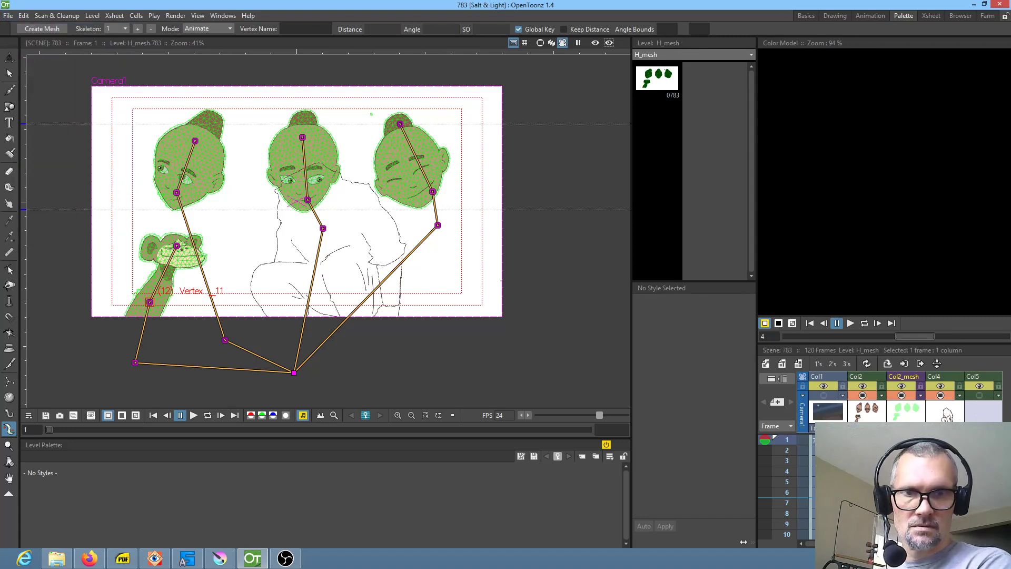
# Step: Switch to the Basics room and extend the H_mesh level's exposure down to frame 120
pyautogui.scroll(-5, 885, 486)
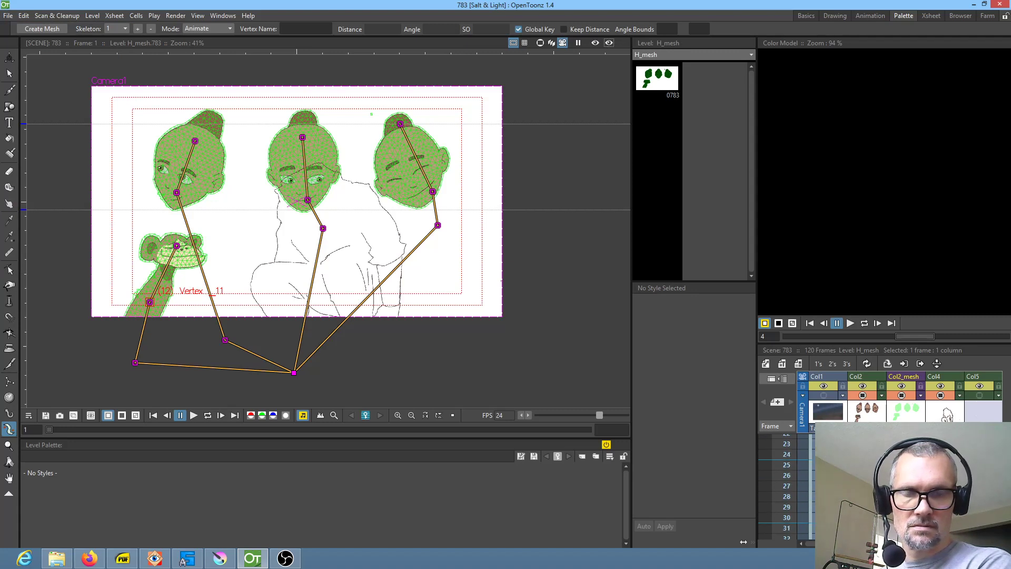
pyautogui.click(805, 16)
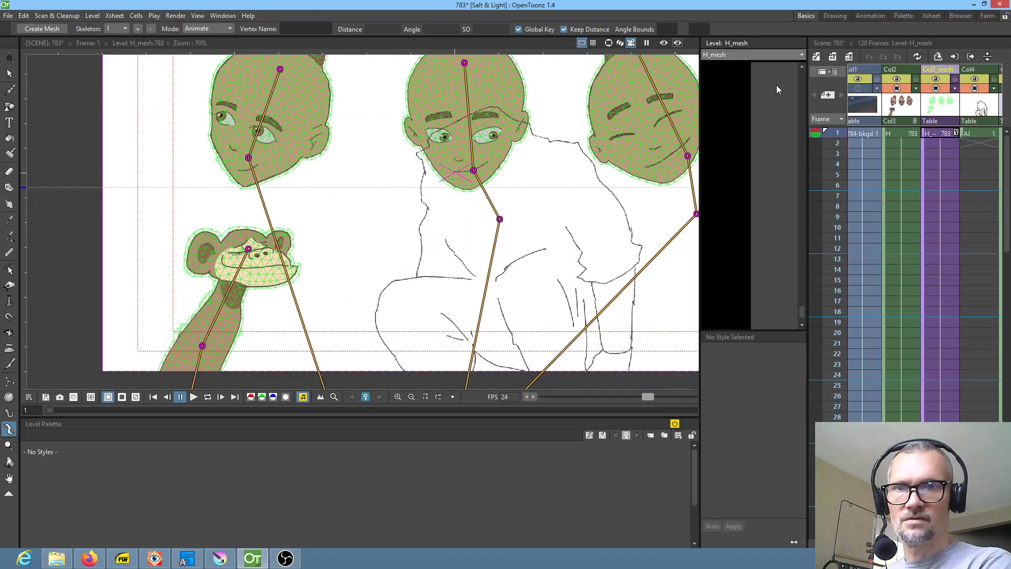
pyautogui.click(946, 427)
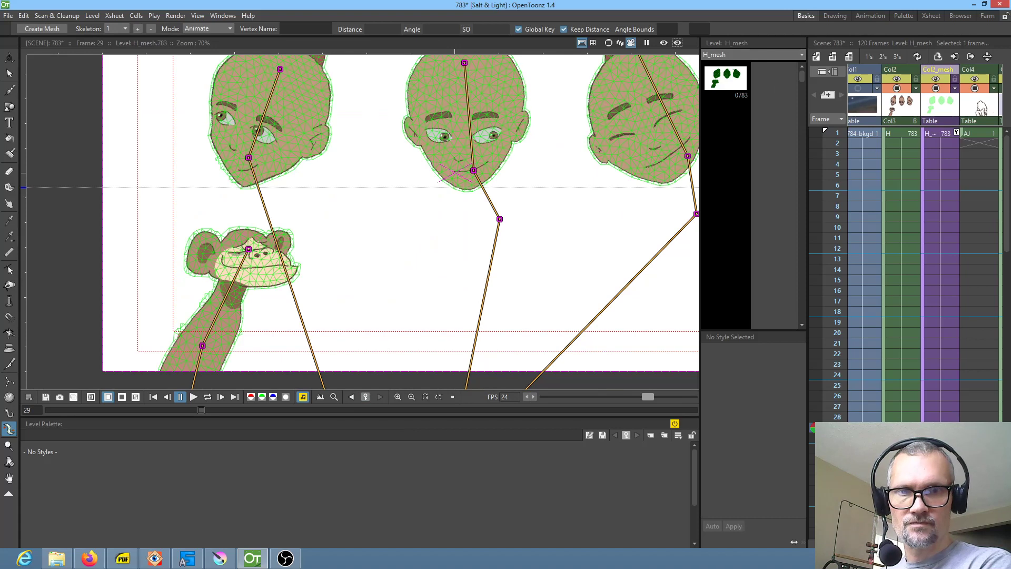
pyautogui.scroll(-10, 906, 274)
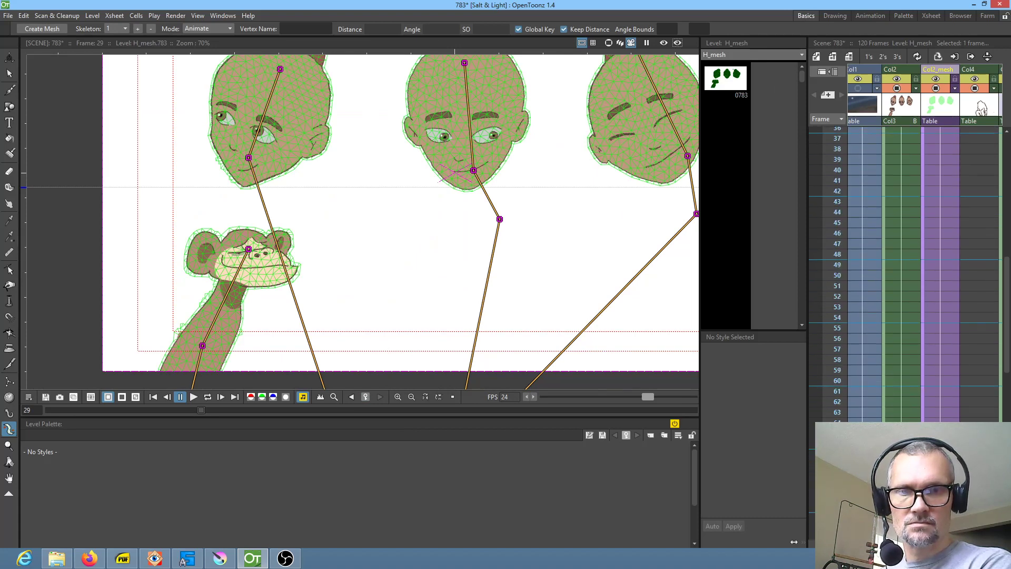
pyautogui.scroll(-10, 906, 274)
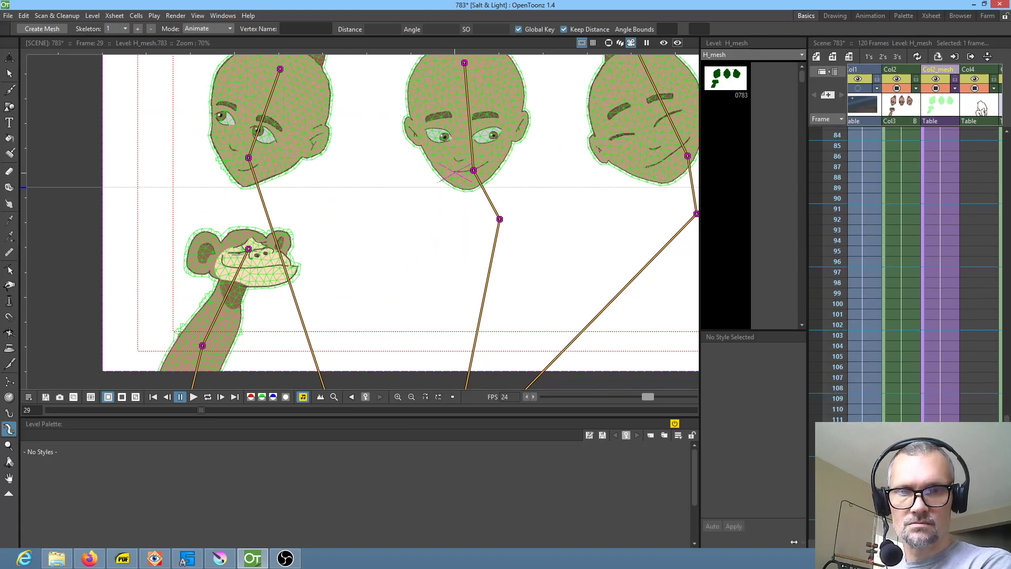
pyautogui.scroll(-4, 580, 254)
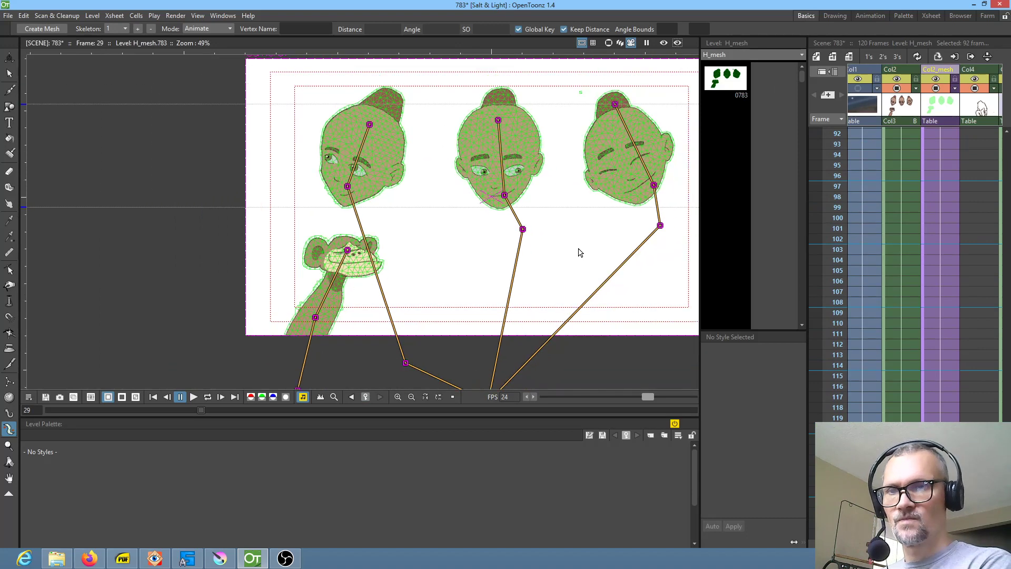
pyautogui.moveTo(582, 251); pyautogui.dragTo(538, 251)
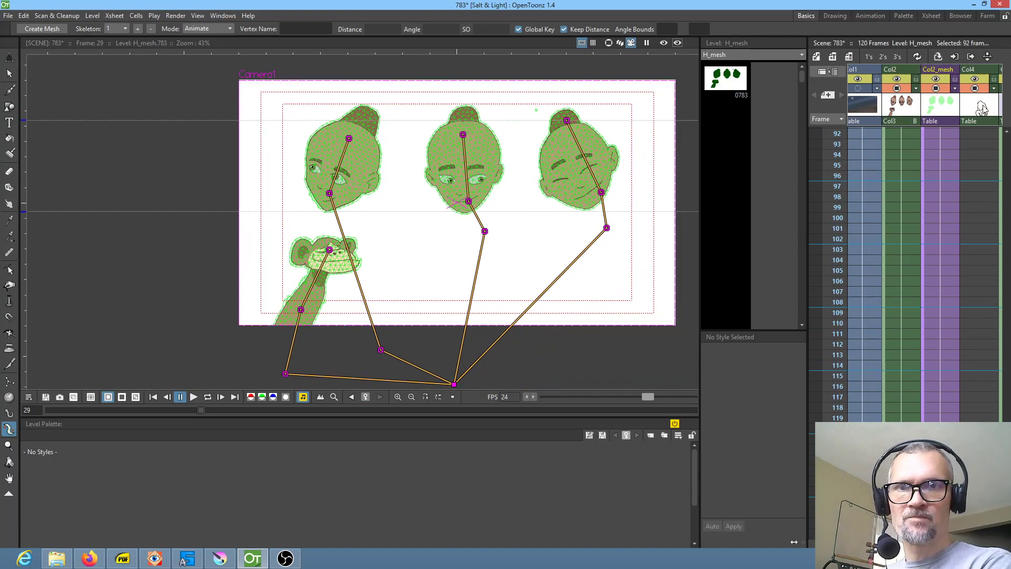
# Step: Extend the AJ drawing's exposure in Col4 from frame 1 to frame 120
pyautogui.click(981, 156)
pyautogui.scroll(20, 981, 157)
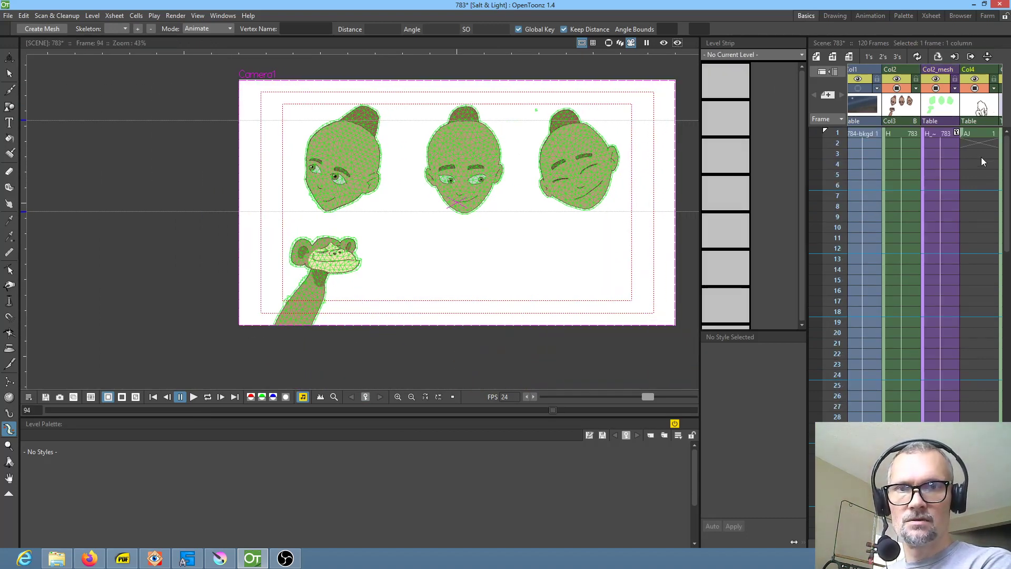
pyautogui.click(989, 137)
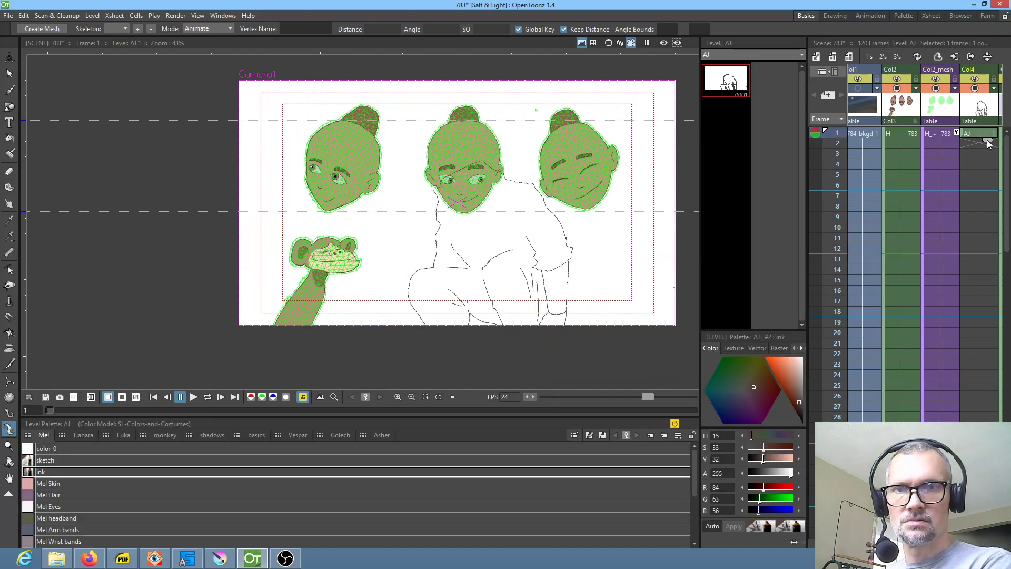
pyautogui.scroll(-4, 982, 210)
pyautogui.scroll(-10, 909, 274)
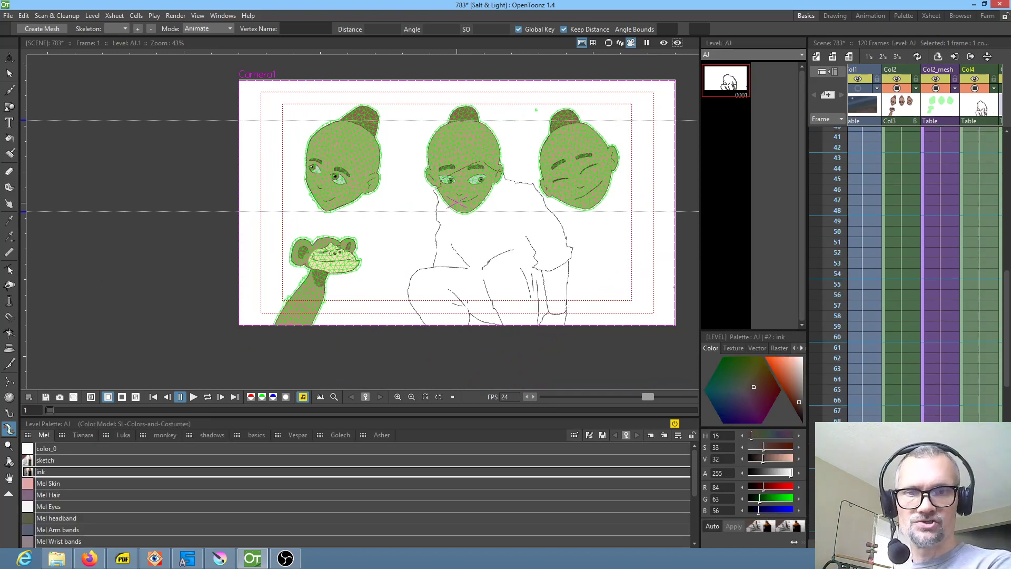
pyautogui.scroll(-9, 909, 274)
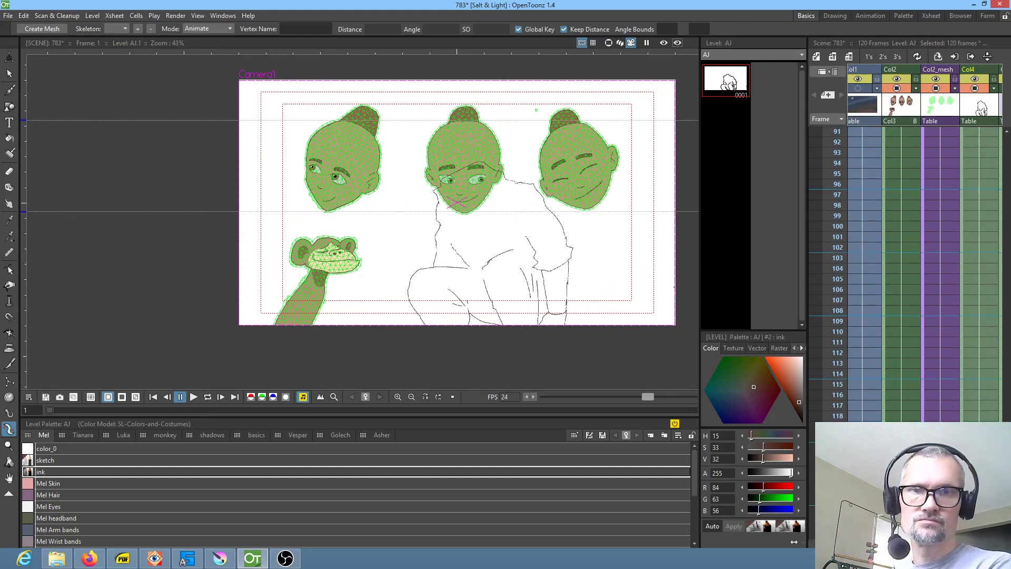
pyautogui.scroll(20, 940, 233)
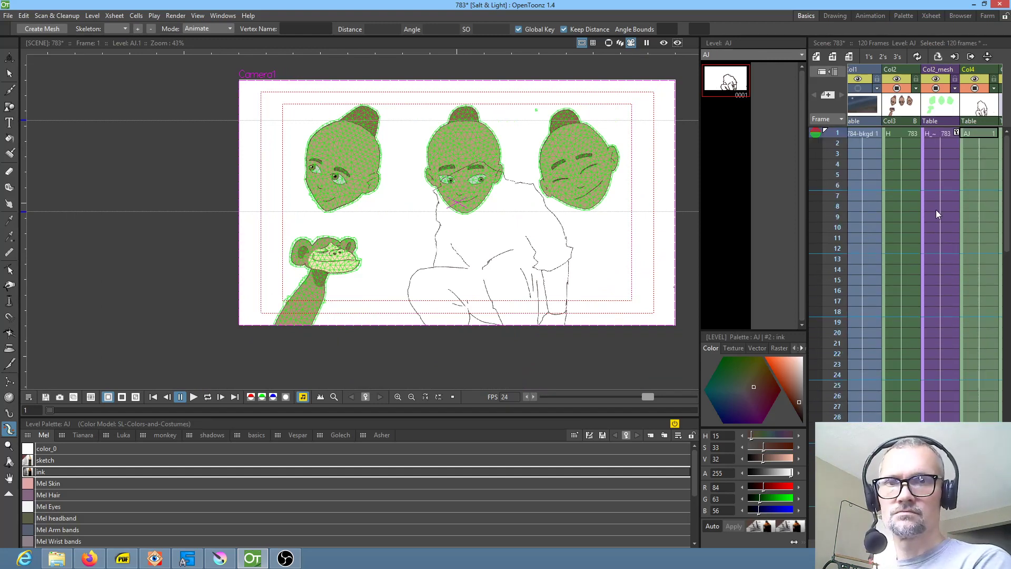
# Step: At frame 1 of the H_mesh column, turn off Keep Distance and pull the monkey's lower neck vertex down to the frame's lower edge
pyautogui.click(935, 133)
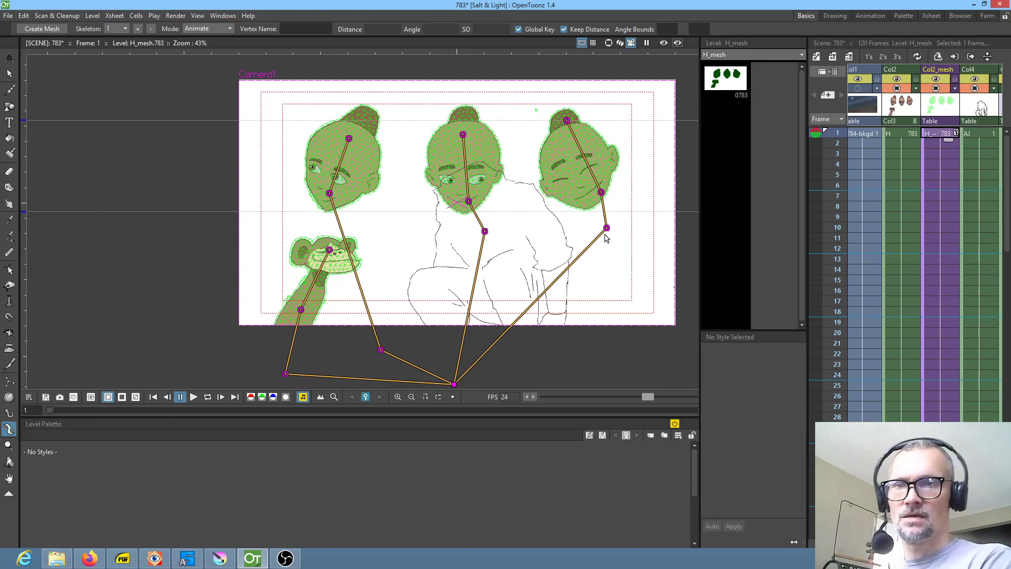
pyautogui.click(574, 29)
pyautogui.scroll(-2, 637, 200)
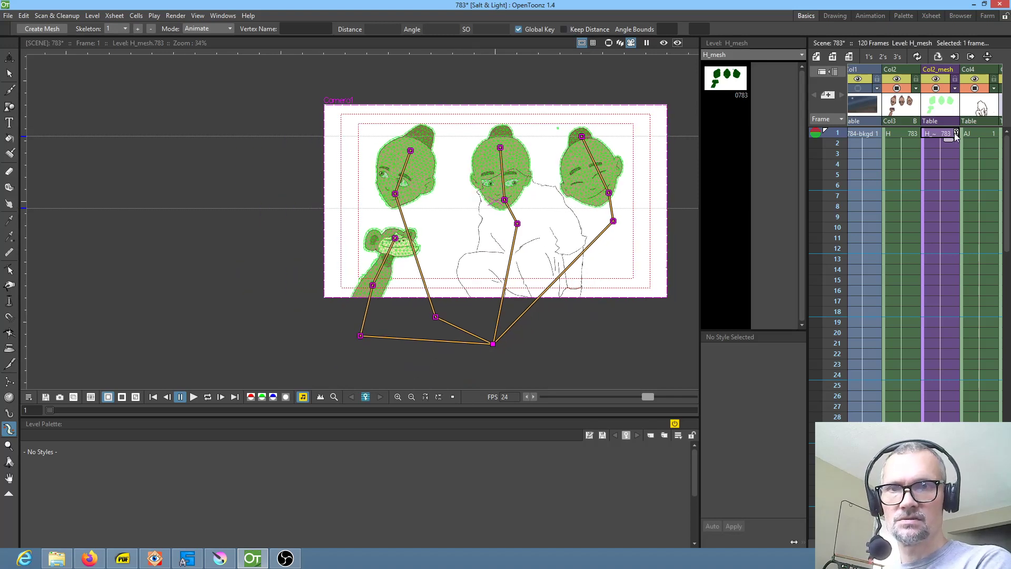
pyautogui.moveTo(661, 222); pyautogui.dragTo(605, 198)
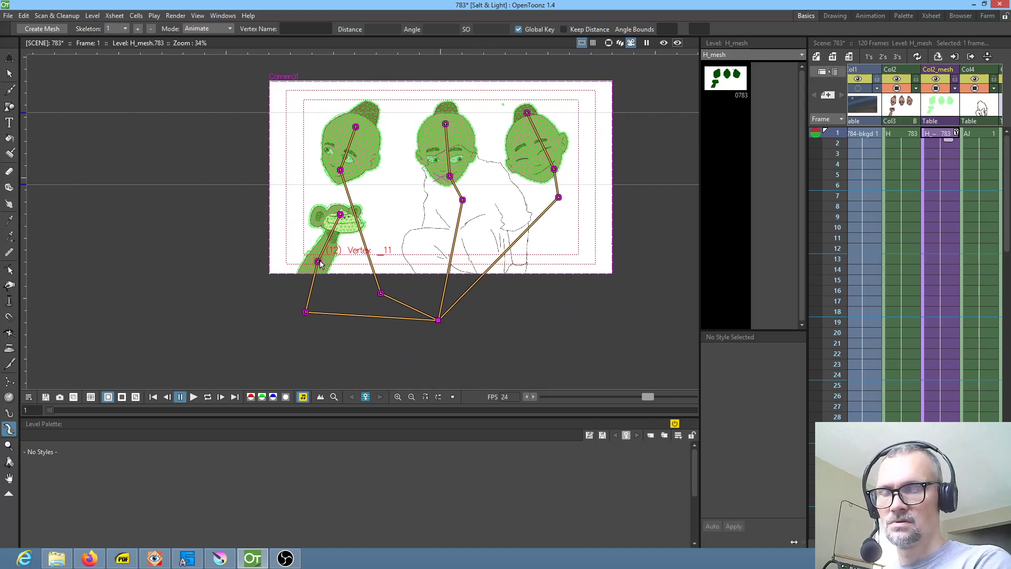
pyautogui.moveTo(318, 261)
pyautogui.mouseDown()
pyautogui.moveTo(308, 266)
pyautogui.moveTo(315, 278)
pyautogui.moveTo(327, 277)
pyautogui.mouseUp()
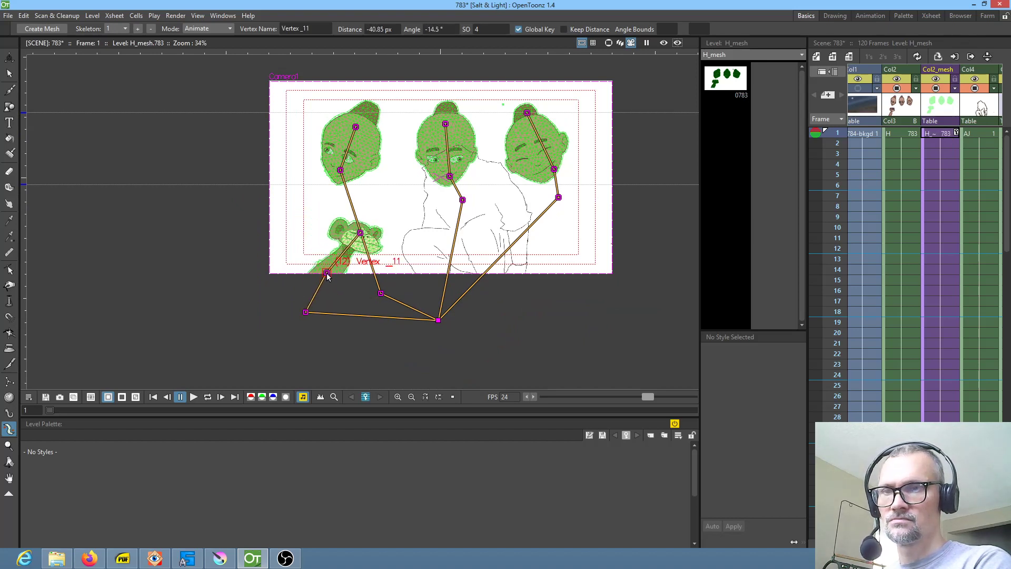
# Step: In Build Skeleton mode, move the monkey's face vertex down to its upper neck and add two vertices, inside the head and at the muzzle
pyautogui.click(219, 27)
pyautogui.click(211, 41)
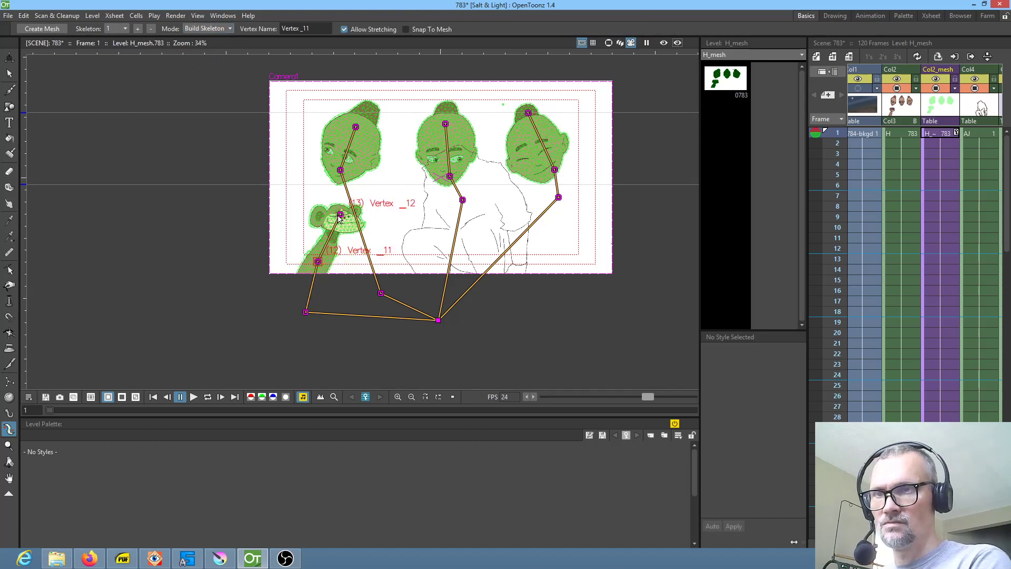
pyautogui.moveTo(340, 216); pyautogui.dragTo(333, 236)
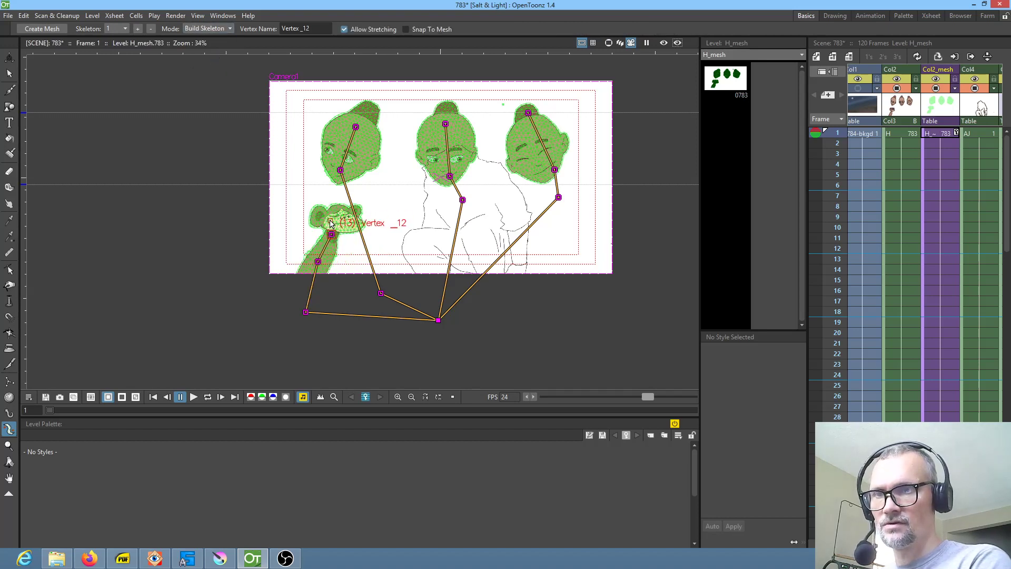
pyautogui.click(329, 218)
pyautogui.click(350, 220)
# Step: In Animate mode, pose the monkey by slightly shifting its muzzle vertex and the chain's base vertex below the frame
pyautogui.click(217, 29)
pyautogui.click(213, 62)
pyautogui.moveTo(371, 241); pyautogui.dragTo(372, 243)
pyautogui.moveTo(305, 316)
pyautogui.mouseDown()
pyautogui.moveTo(287, 318)
pyautogui.moveTo(300, 320)
pyautogui.mouseUp()
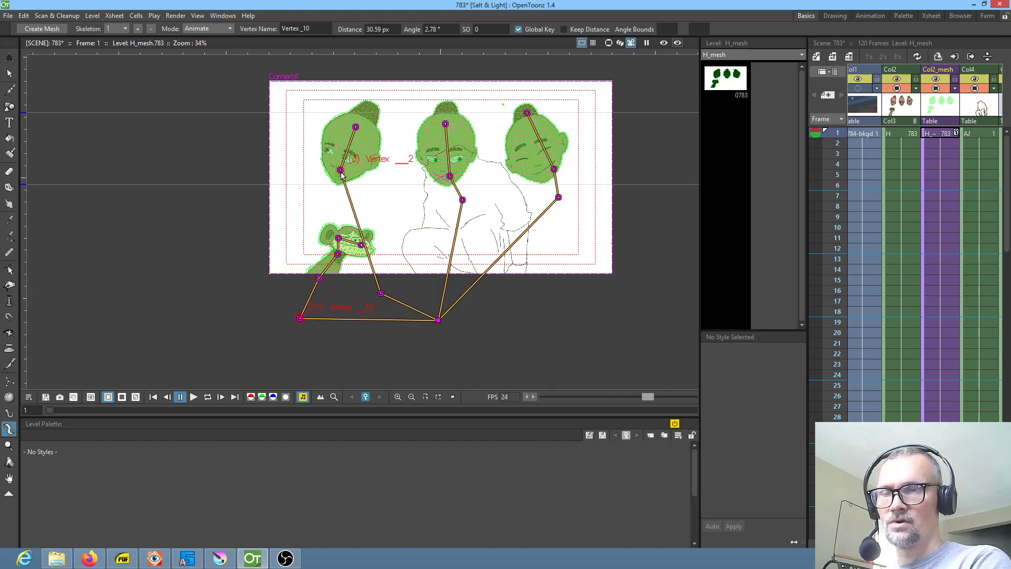
# Step: Move the smiling and middle heads out past the frame's right edge and bring the first head over the seated body
pyautogui.moveTo(558, 197); pyautogui.dragTo(660, 203)
pyautogui.moveTo(462, 199); pyautogui.dragTo(633, 199)
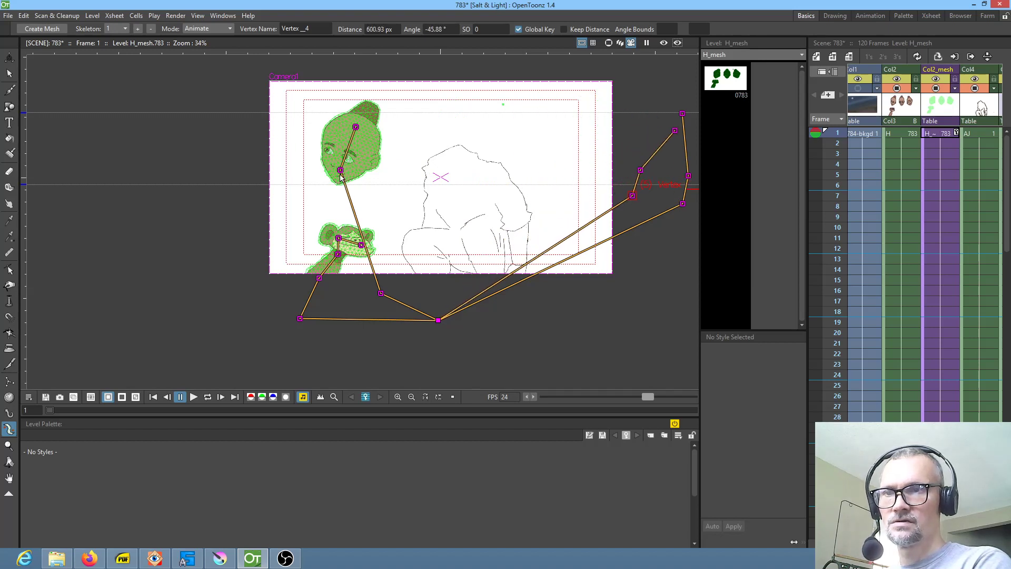
pyautogui.moveTo(341, 171); pyautogui.dragTo(457, 159)
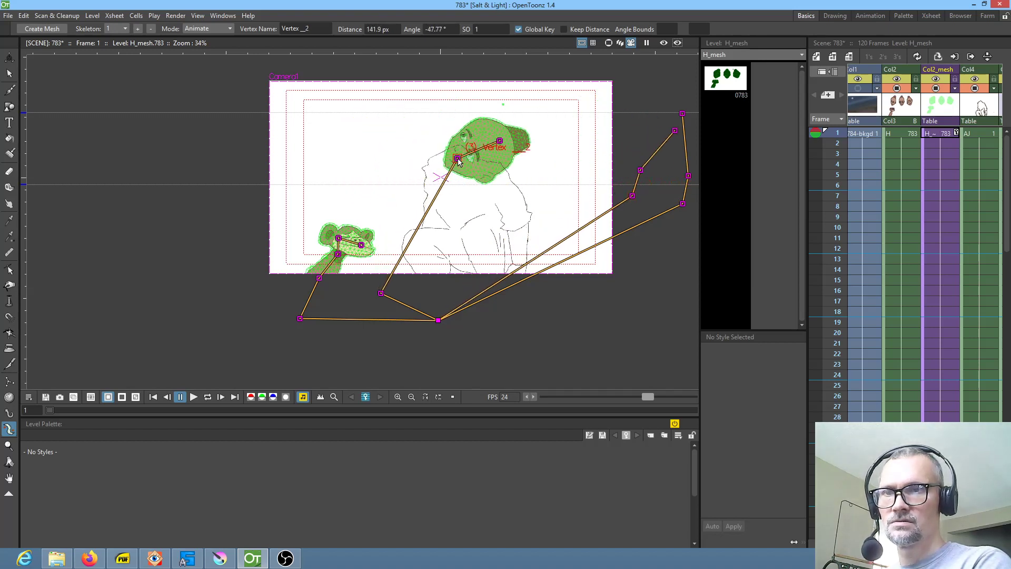
# Step: Turn the first head upright with Keep Distance on, then disable that option and lower the head onto the body's neck
pyautogui.click(582, 30)
pyautogui.moveTo(500, 141); pyautogui.dragTo(471, 114)
pyautogui.moveTo(457, 160); pyautogui.dragTo(444, 150)
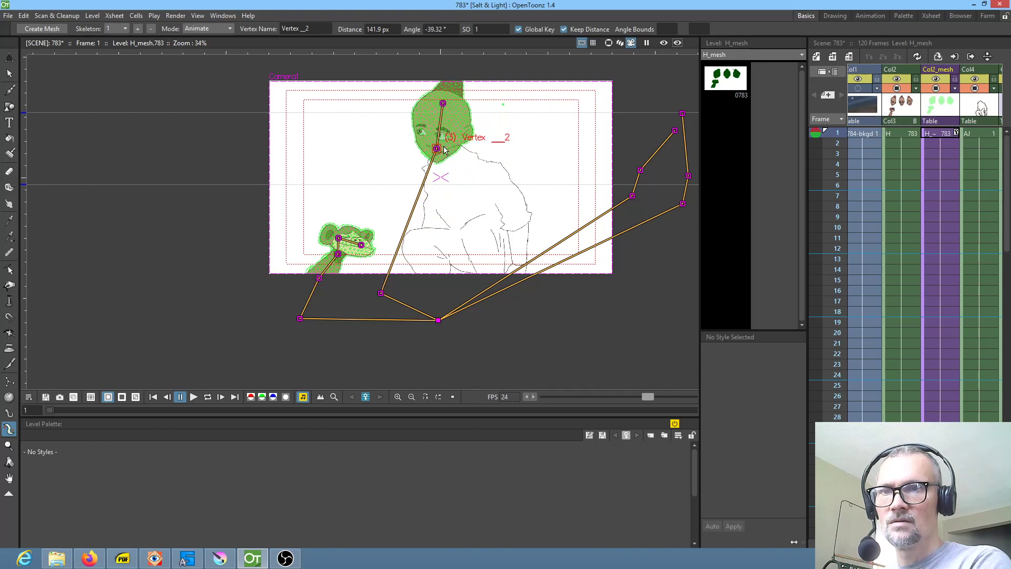
pyautogui.click(595, 31)
pyautogui.moveTo(437, 151); pyautogui.dragTo(443, 166)
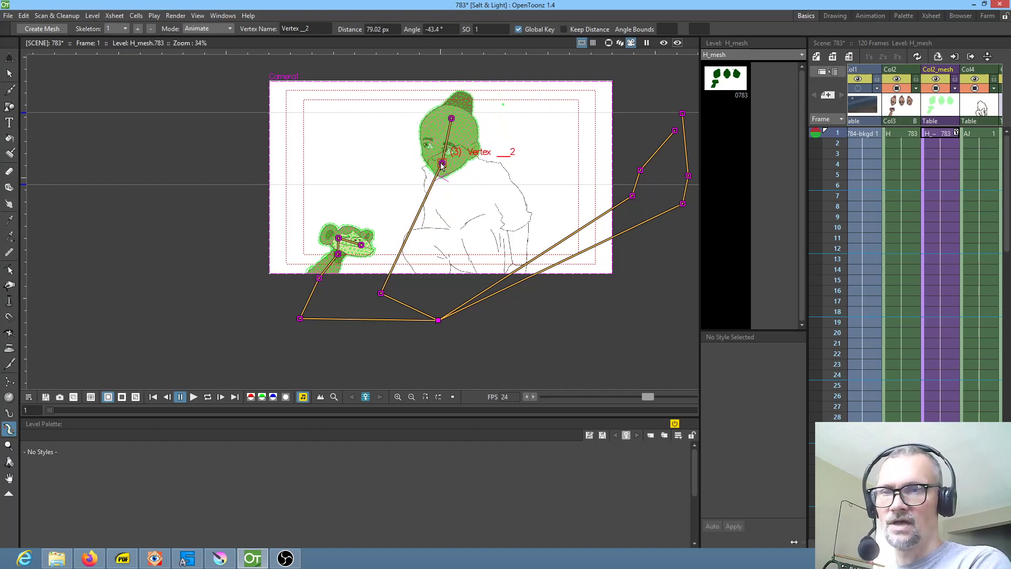
# Step: At frame 4, move the first head out past the frame's left edge and bring the middle head onto the body's neck
pyautogui.click(947, 164)
pyautogui.moveTo(576, 188); pyautogui.dragTo(504, 193)
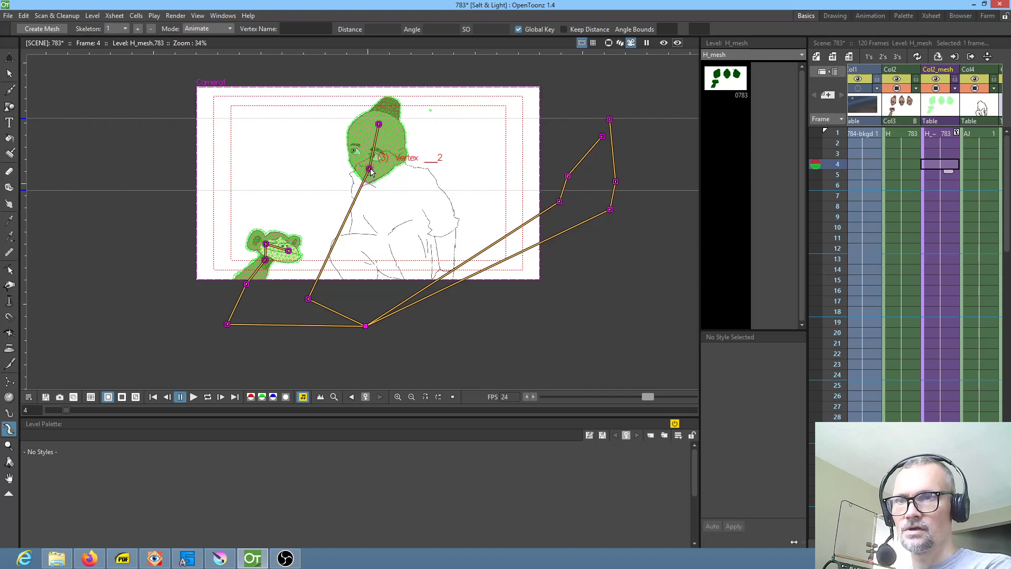
pyautogui.moveTo(370, 170); pyautogui.dragTo(160, 249)
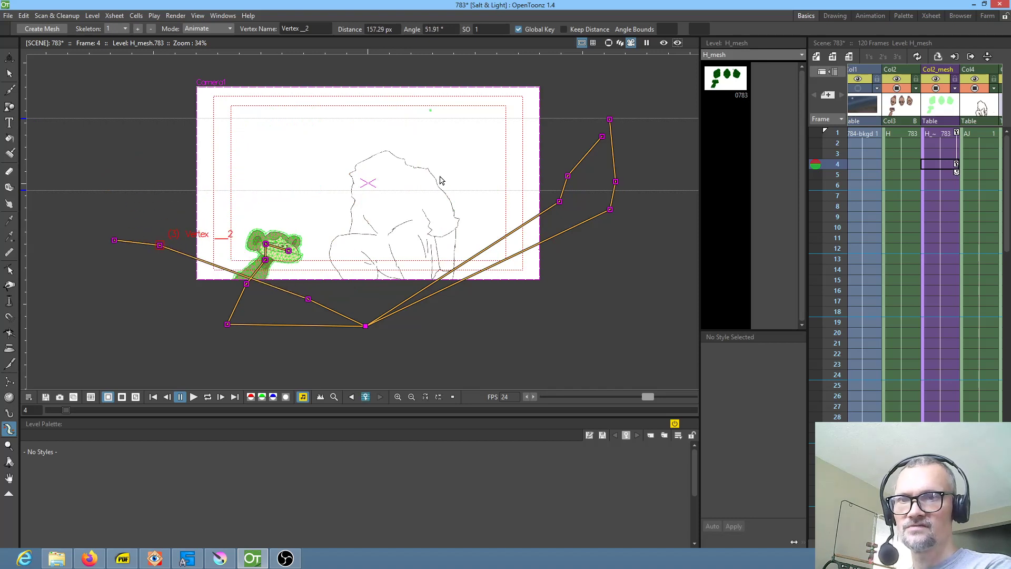
pyautogui.moveTo(559, 202); pyautogui.dragTo(399, 199)
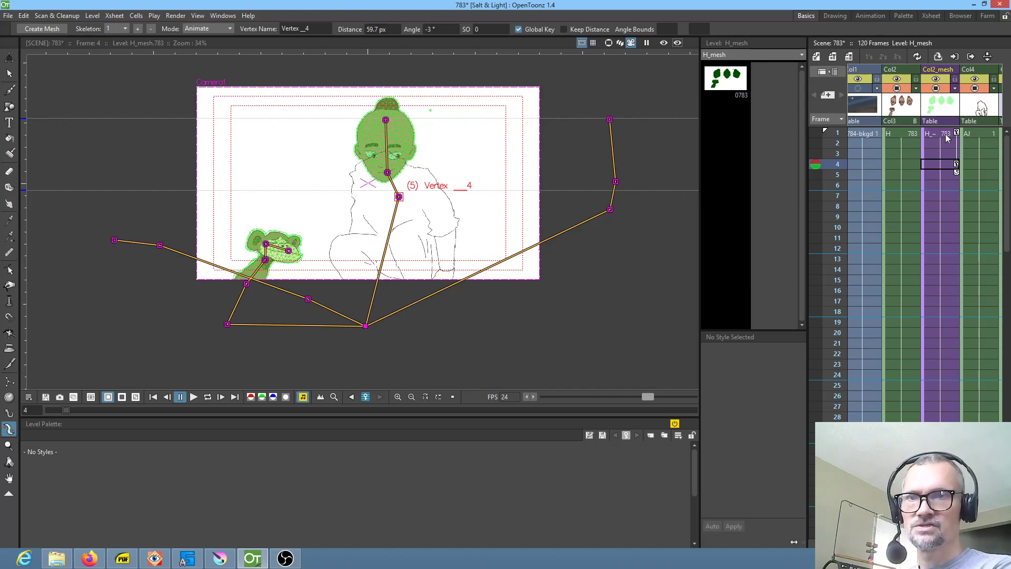
pyautogui.moveTo(832, 133)
pyautogui.mouseDown()
pyautogui.moveTo(830, 184)
pyautogui.moveTo(834, 134)
pyautogui.mouseUp()
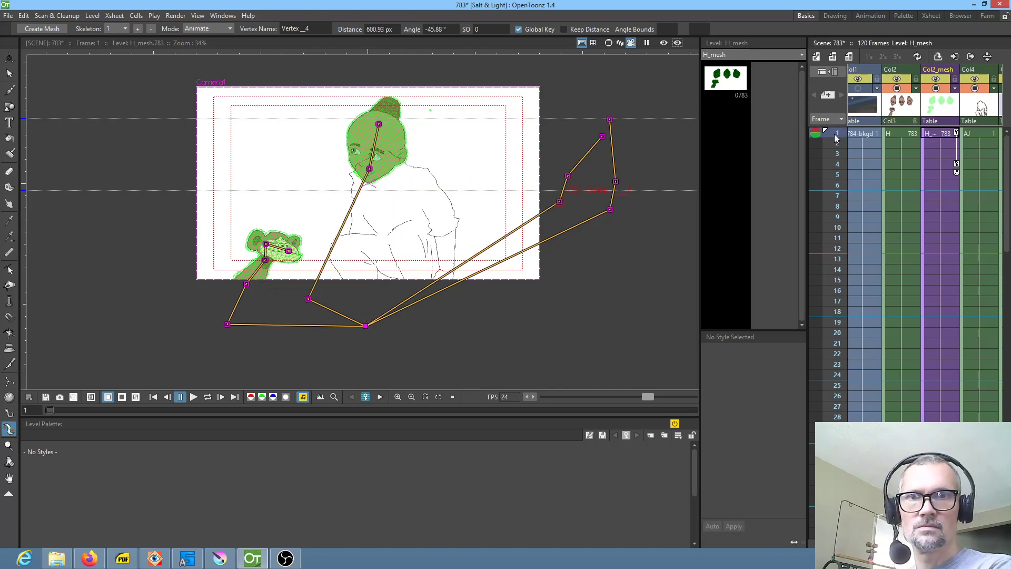
# Step: At frame 7, move the middle head out past the frame's left edge and bring the smiling head over the body
pyautogui.click(955, 197)
pyautogui.moveTo(399, 197); pyautogui.dragTo(181, 193)
pyautogui.moveTo(610, 211); pyautogui.dragTo(411, 182)
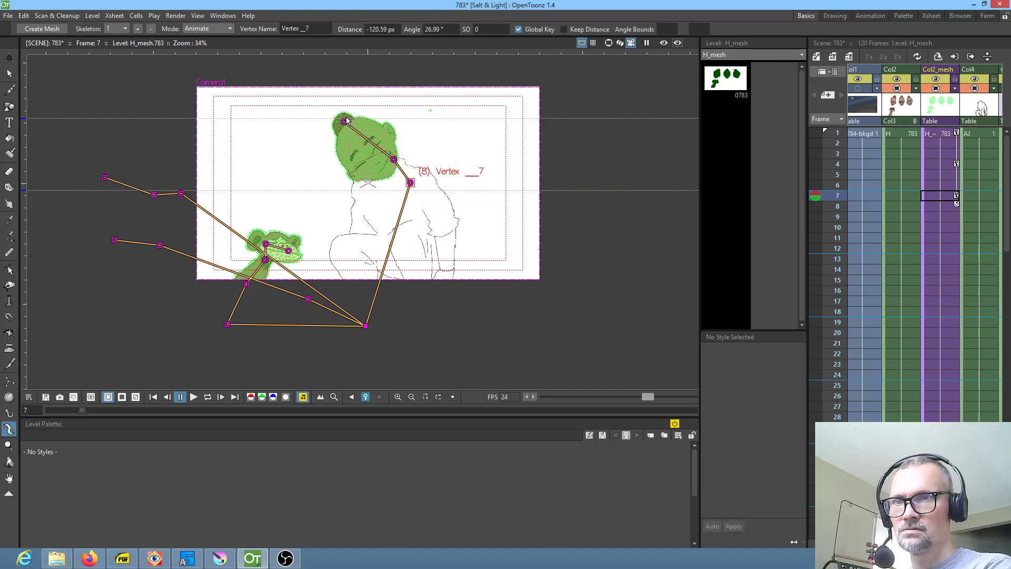
# Step: Turn the smiling head upright with Keep Distance on, disable that option and lower the head slightly, checking it by scrubbing frames 1 to 8
pyautogui.moveTo(345, 122); pyautogui.dragTo(396, 115)
pyautogui.click(564, 29)
pyautogui.moveTo(394, 160); pyautogui.dragTo(397, 170)
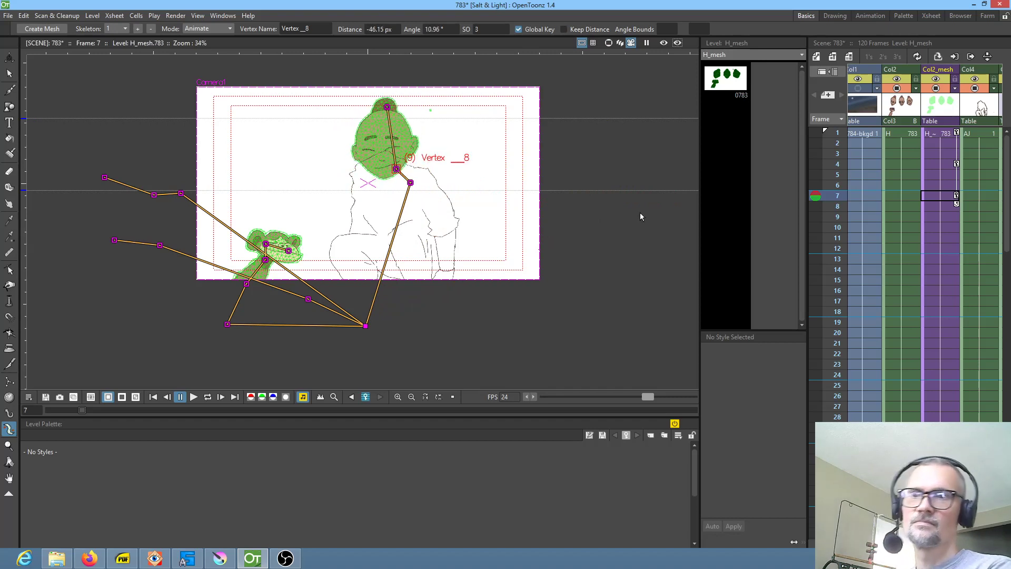
pyautogui.moveTo(836, 135); pyautogui.dragTo(822, 211)
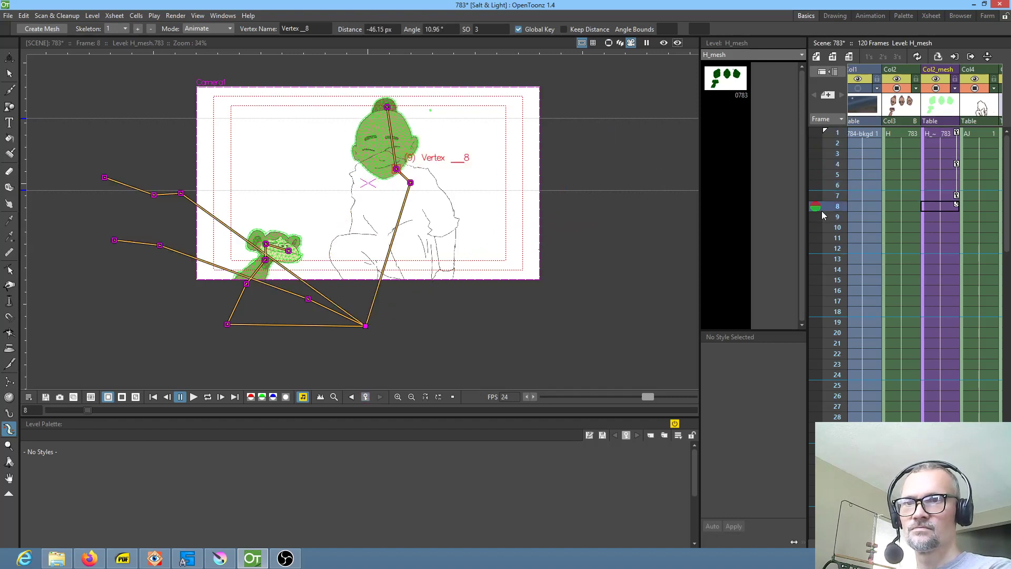
pyautogui.moveTo(818, 210)
pyautogui.mouseDown()
pyautogui.moveTo(821, 135)
pyautogui.moveTo(826, 211)
pyautogui.moveTo(829, 198)
pyautogui.mouseUp()
# Step: In H drawing 0783, lasso the smiling head, flip it horizontally with H -100 %, and rotate it about 39° so it tilts the other way
pyautogui.click(726, 78)
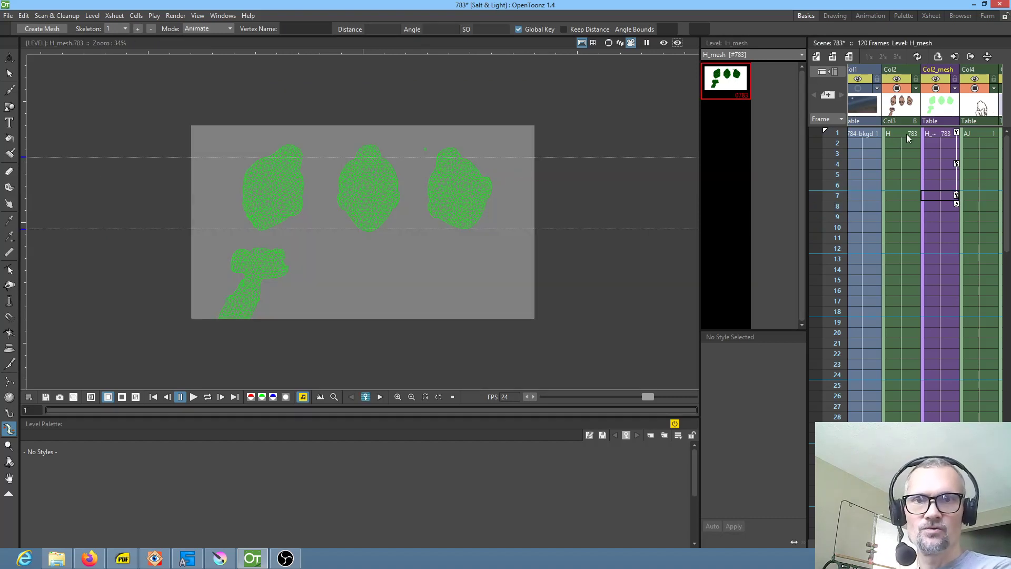
pyautogui.click(903, 134)
pyautogui.click(723, 307)
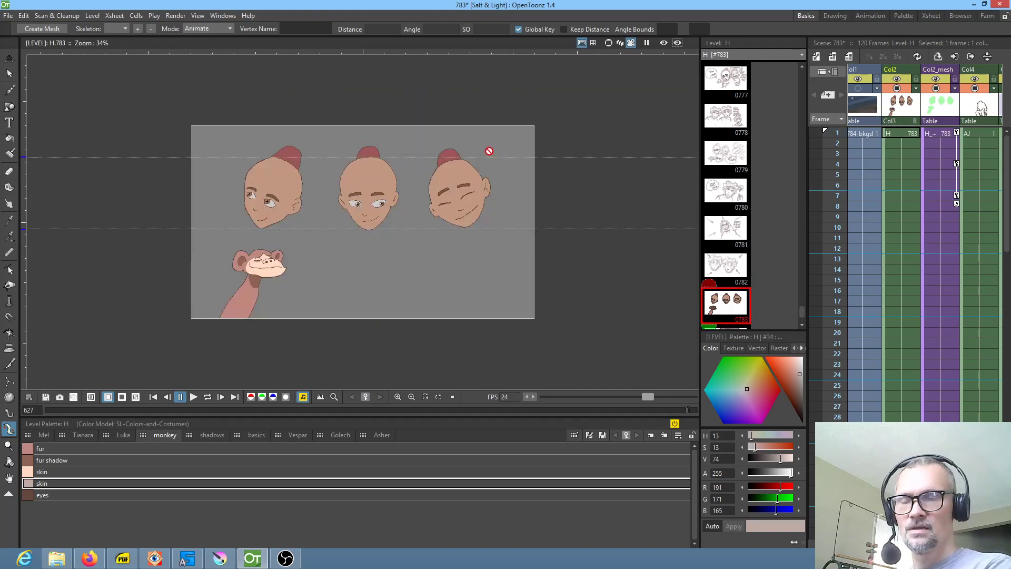
pyautogui.scroll(3, 490, 153)
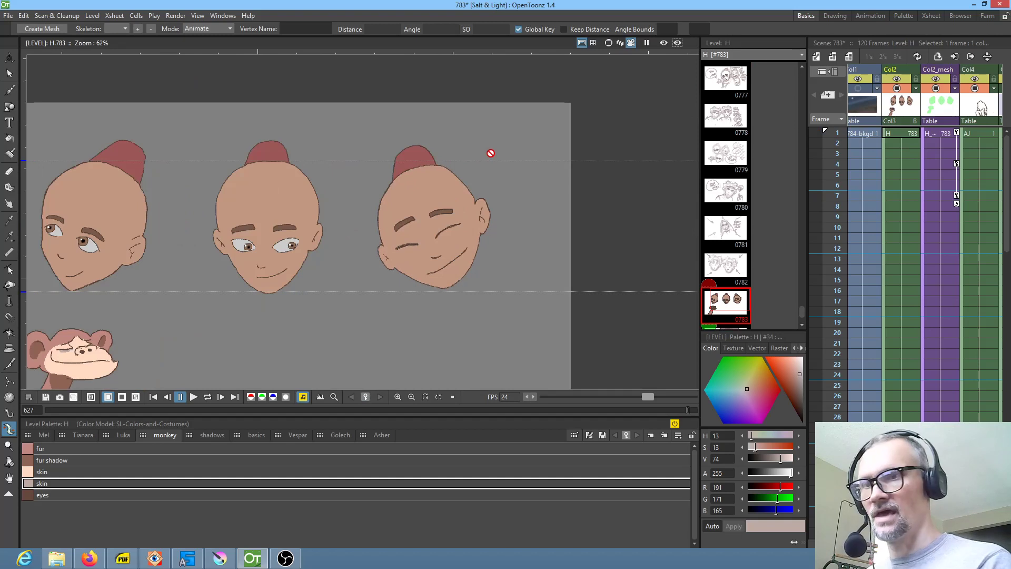
pyautogui.press('s')
pyautogui.moveTo(450, 135)
pyautogui.mouseDown()
pyautogui.moveTo(351, 219)
pyautogui.moveTo(427, 314)
pyautogui.moveTo(515, 233)
pyautogui.moveTo(477, 137)
pyautogui.mouseUp()
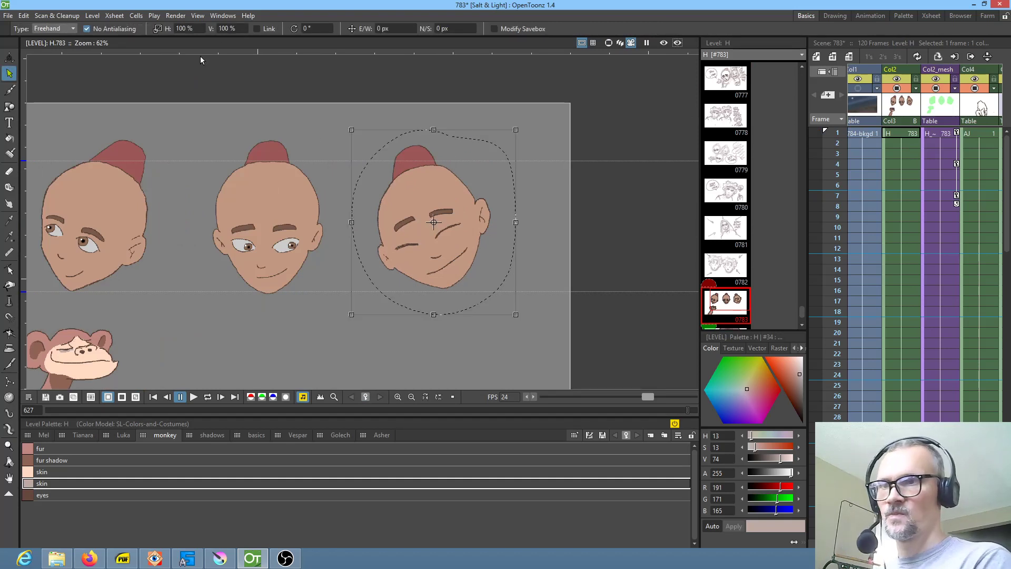
pyautogui.click(197, 28)
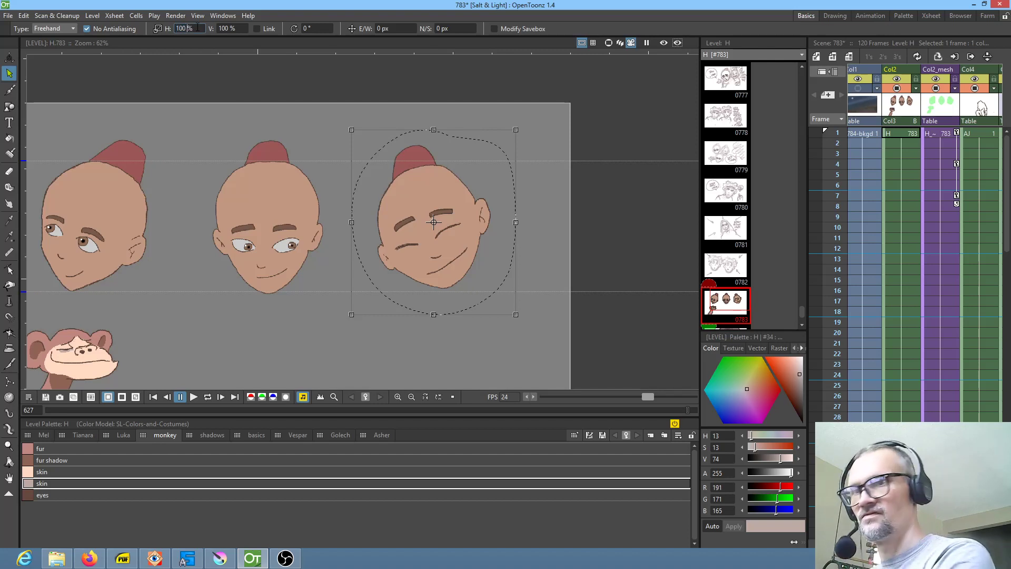
pyautogui.write('-')
pyautogui.press('Return')
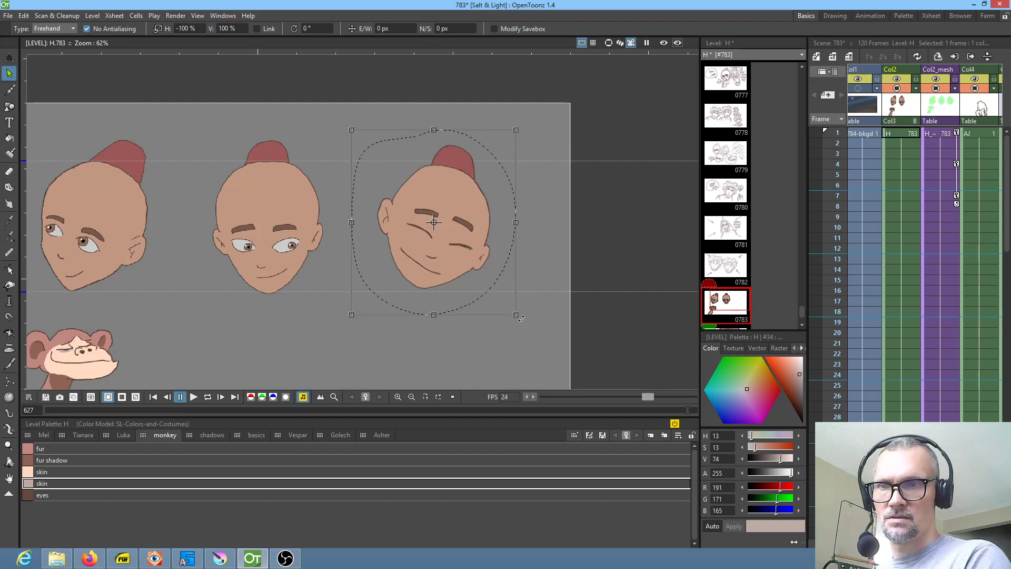
pyautogui.moveTo(523, 319); pyautogui.dragTo(554, 241)
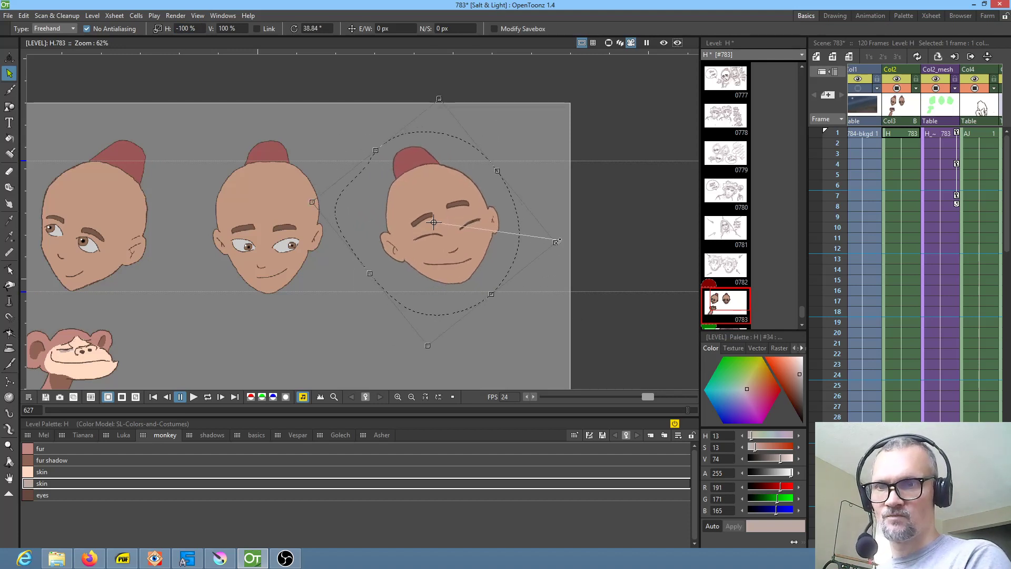
# Step: Regenerate the H_mesh mesh with 24 px edge length and 5-pixel margin, and check the heads across frames 1 to 8
pyautogui.click(948, 136)
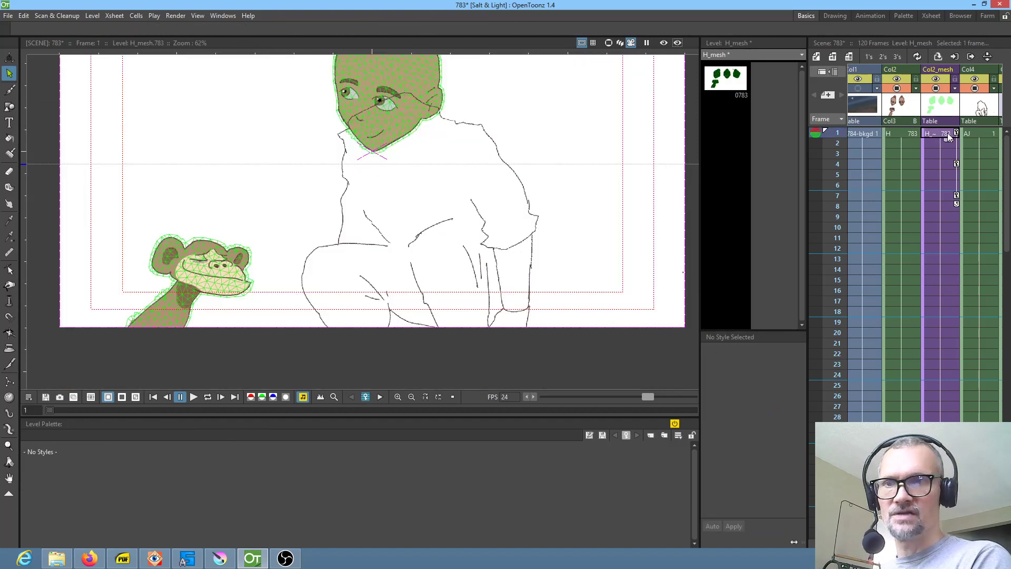
pyautogui.click(937, 197)
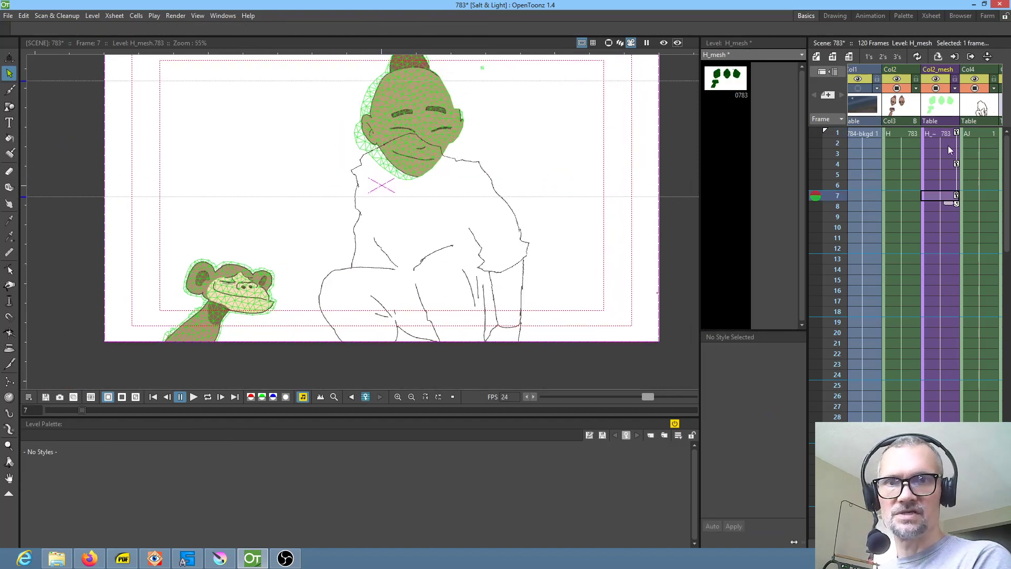
pyautogui.click(942, 135)
pyautogui.press('x')
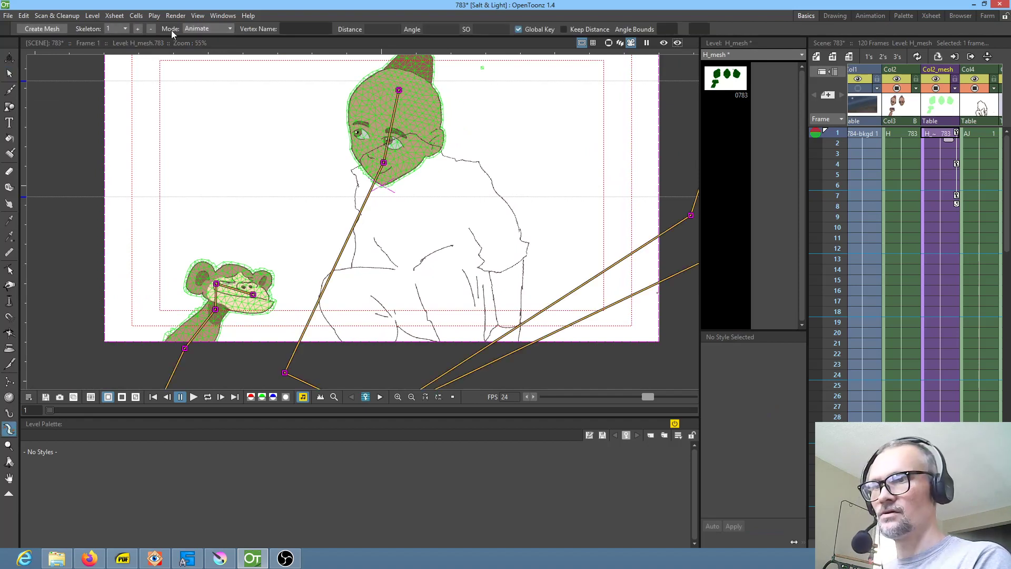
pyautogui.click(35, 28)
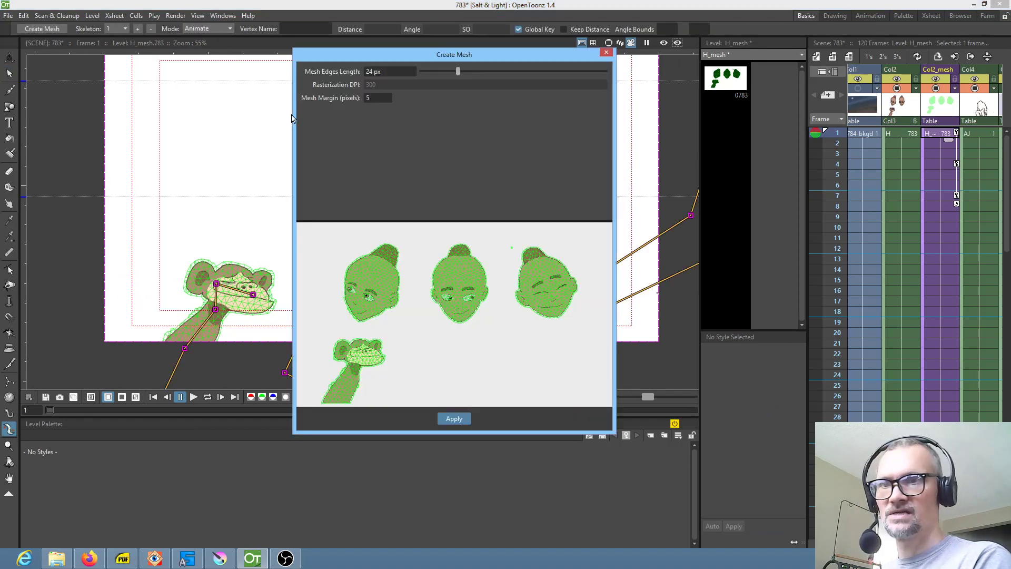
pyautogui.click(454, 419)
pyautogui.moveTo(829, 133); pyautogui.dragTo(807, 204)
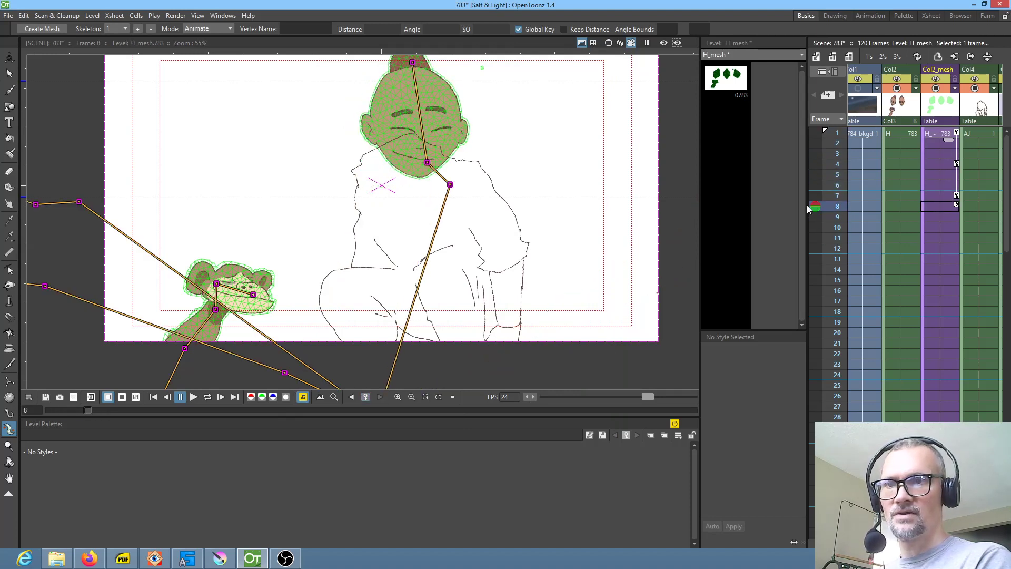
pyautogui.moveTo(806, 204)
pyautogui.mouseDown()
pyautogui.moveTo(814, 185)
pyautogui.moveTo(816, 197)
pyautogui.moveTo(804, 157)
pyautogui.moveTo(810, 196)
pyautogui.moveTo(813, 126)
pyautogui.moveTo(816, 198)
pyautogui.mouseUp()
# Step: In H drawing 0783, lasso the smiling head and narrow it horizontally to about 95 %
pyautogui.click(896, 107)
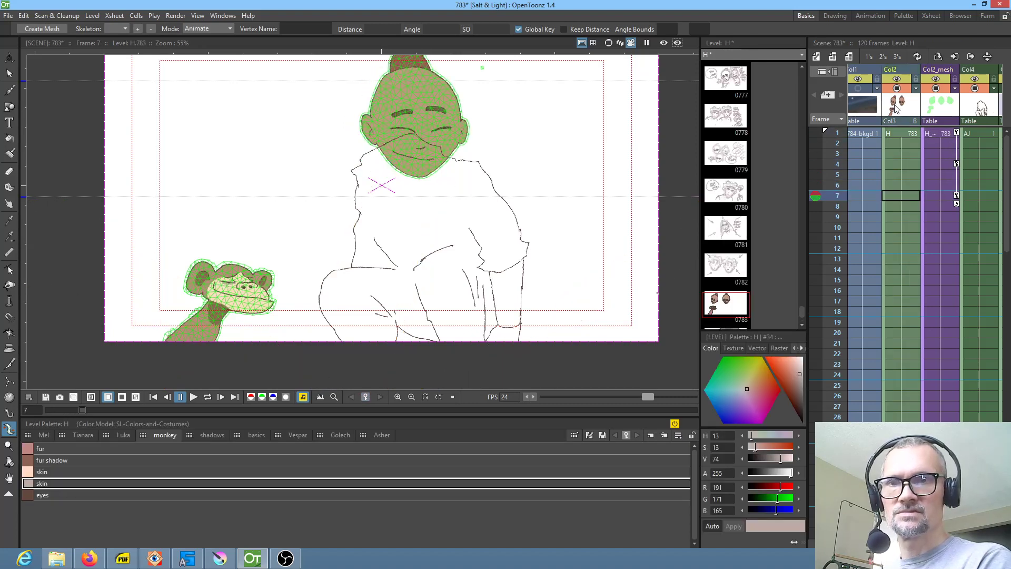
pyautogui.click(726, 304)
pyautogui.scroll(5, 490, 240)
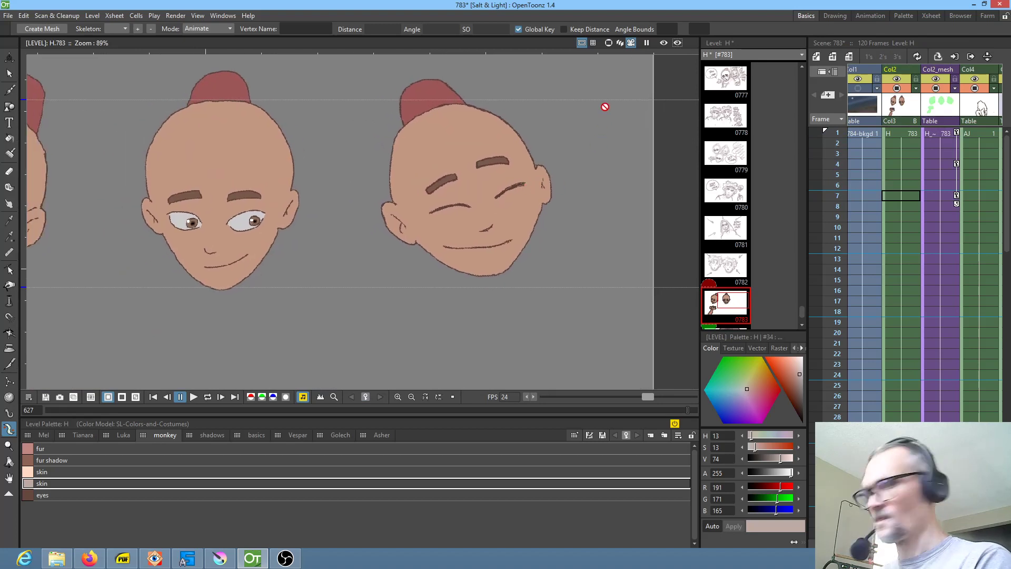
pyautogui.press('s')
pyautogui.moveTo(562, 90)
pyautogui.mouseDown()
pyautogui.moveTo(357, 94)
pyautogui.moveTo(347, 270)
pyautogui.moveTo(570, 316)
pyautogui.moveTo(588, 117)
pyautogui.mouseUp()
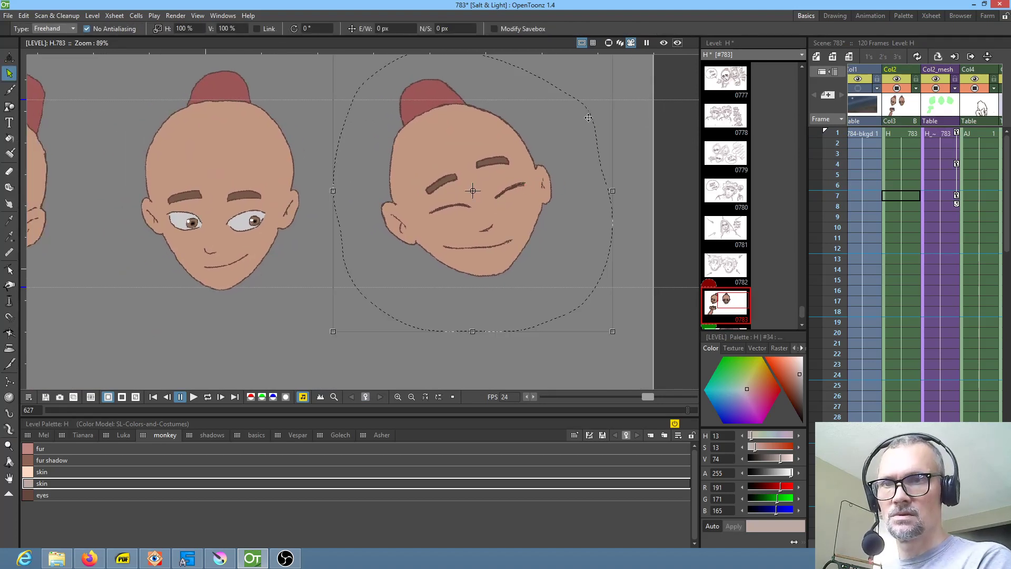
pyautogui.moveTo(611, 190); pyautogui.dragTo(599, 188)
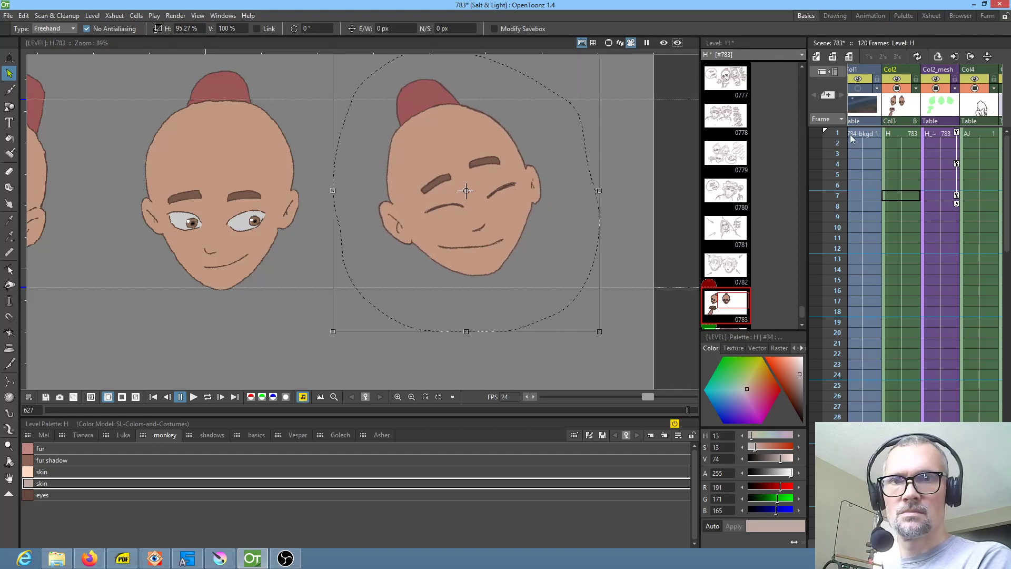
# Step: Examine how the H_mesh heads sit on the seated body in frames 1 to 5
pyautogui.moveTo(841, 136)
pyautogui.mouseDown()
pyautogui.moveTo(841, 218)
pyautogui.moveTo(841, 134)
pyautogui.mouseUp()
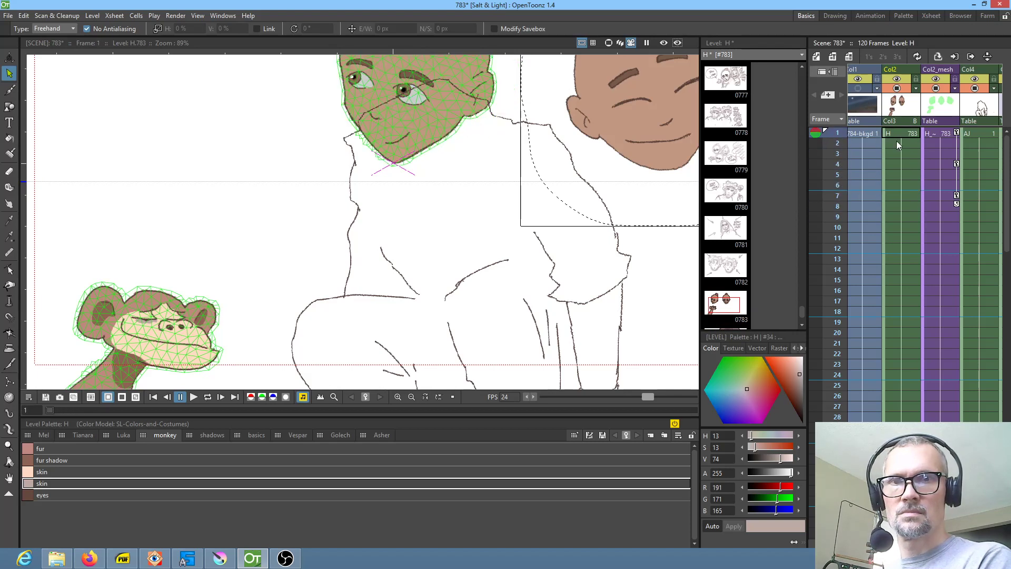
pyautogui.click(941, 134)
pyautogui.scroll(-2, 658, 165)
pyautogui.scroll(1, 605, 176)
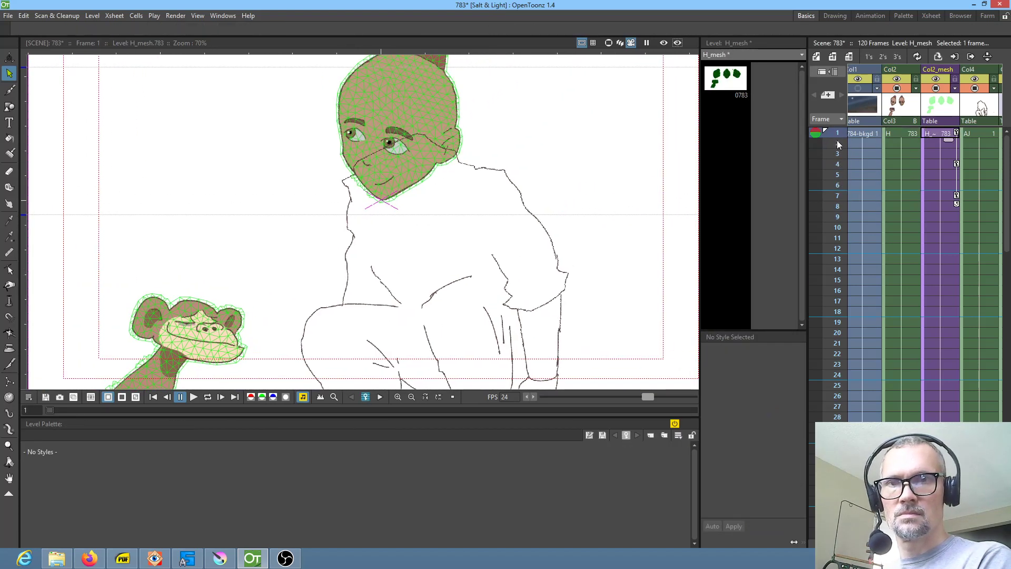
pyautogui.moveTo(839, 137); pyautogui.dragTo(855, 175)
pyautogui.scroll(3, 472, 162)
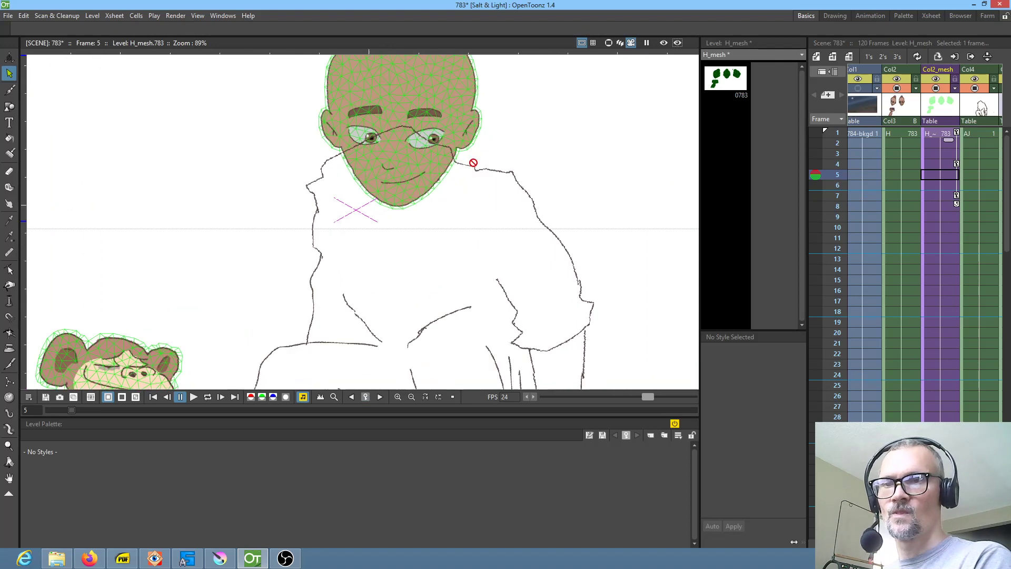
pyautogui.scroll(-2, 494, 213)
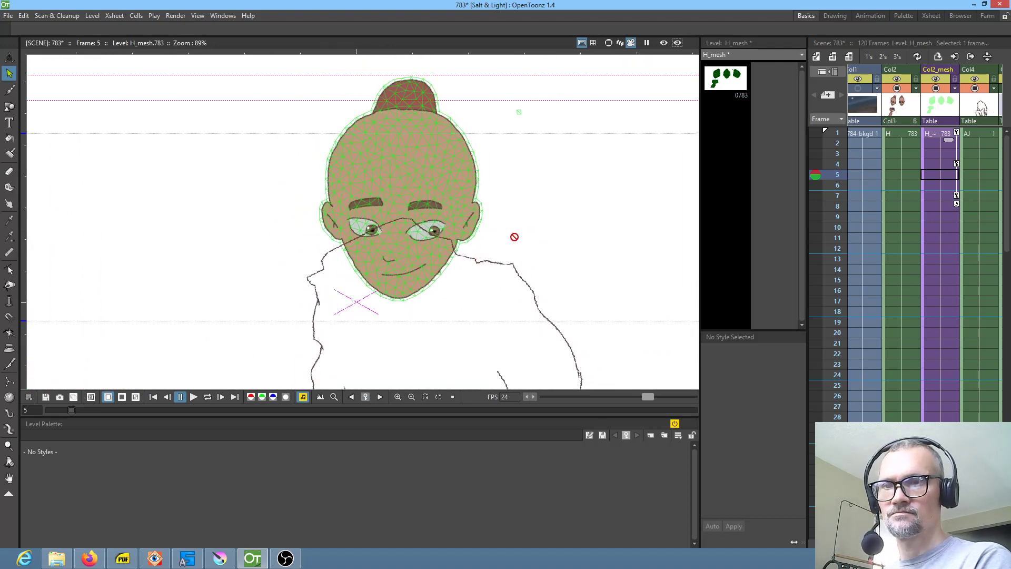
pyautogui.click(944, 134)
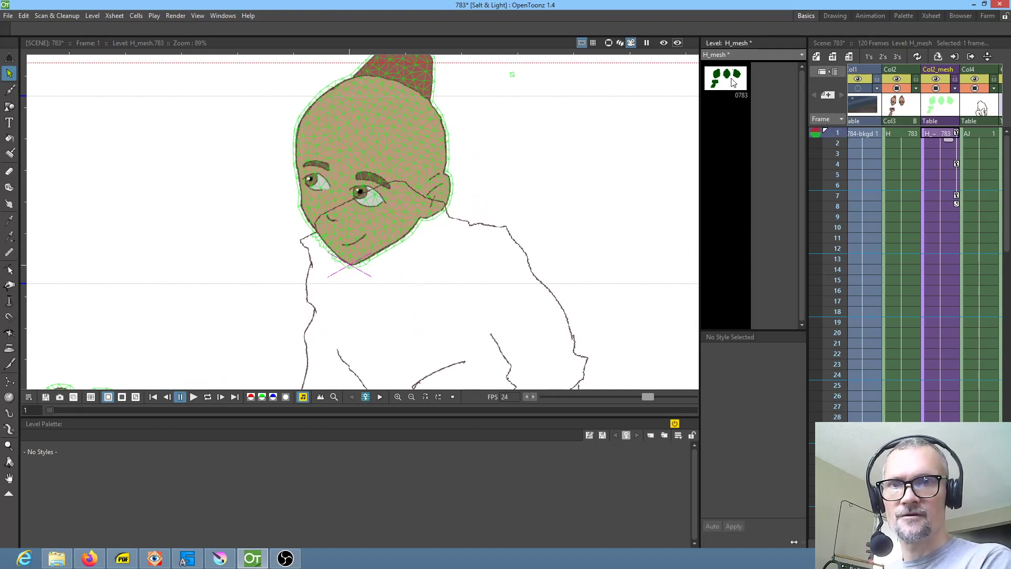
# Step: In H drawing 0783, lasso the smiling head and move it below the row of heads, about -385 px E/W and -1087 px N/S
pyautogui.click(906, 135)
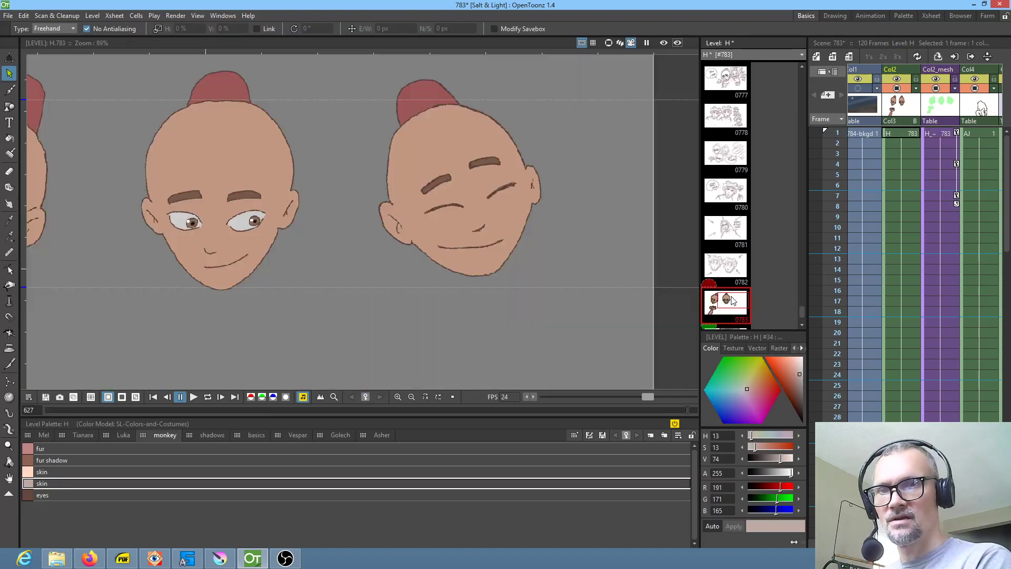
pyautogui.scroll(-2, 501, 211)
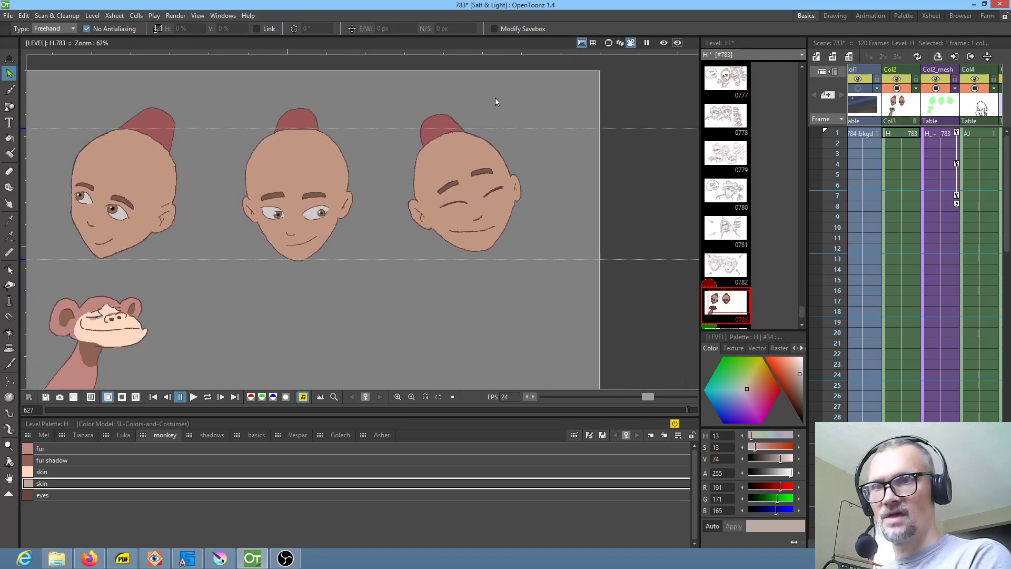
pyautogui.moveTo(409, 106)
pyautogui.mouseDown()
pyautogui.moveTo(415, 279)
pyautogui.moveTo(519, 266)
pyautogui.moveTo(545, 119)
pyautogui.moveTo(481, 96)
pyautogui.mouseUp()
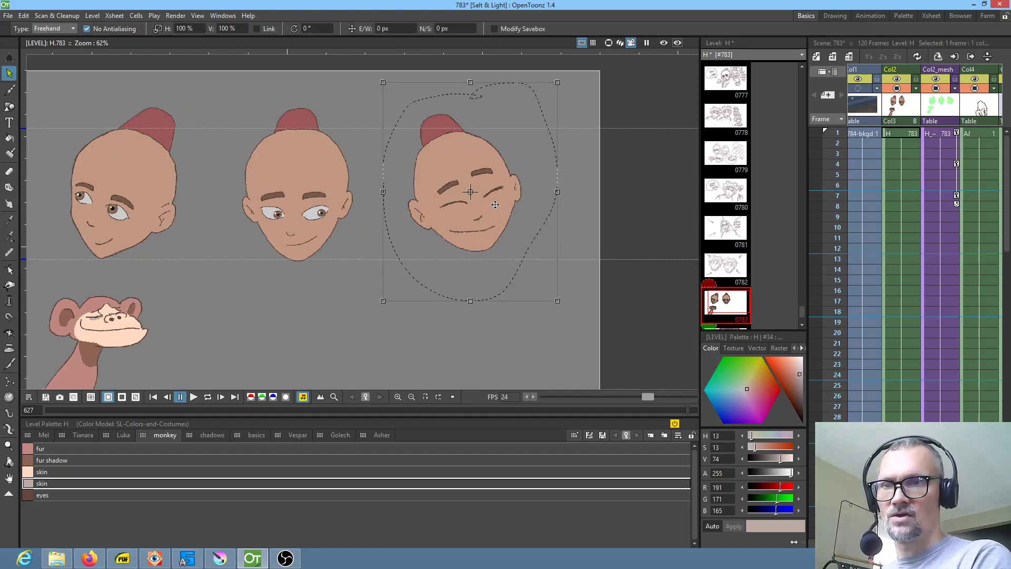
pyautogui.moveTo(496, 204)
pyautogui.mouseDown()
pyautogui.moveTo(493, 223)
pyautogui.moveTo(392, 344)
pyautogui.moveTo(437, 349)
pyautogui.moveTo(440, 361)
pyautogui.mouseUp()
pyautogui.moveTo(562, 321); pyautogui.dragTo(575, 292)
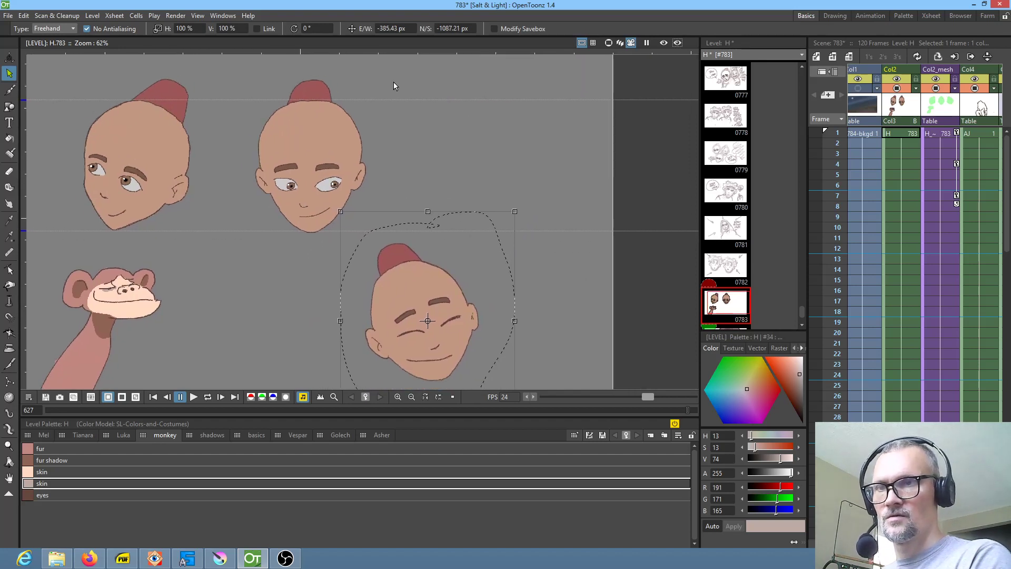
pyautogui.click(378, 83)
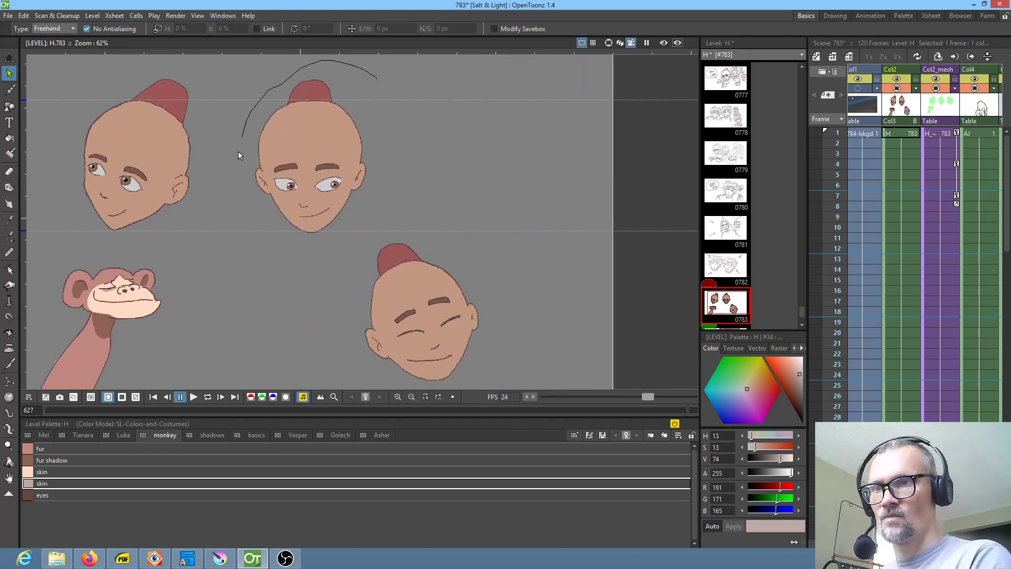
pyautogui.moveTo(379, 105); pyautogui.dragTo(377, 83)
pyautogui.moveTo(345, 187)
pyautogui.mouseDown()
pyautogui.moveTo(364, 189)
pyautogui.moveTo(338, 188)
pyautogui.mouseUp()
pyautogui.hotkey('ctrl', 'z')
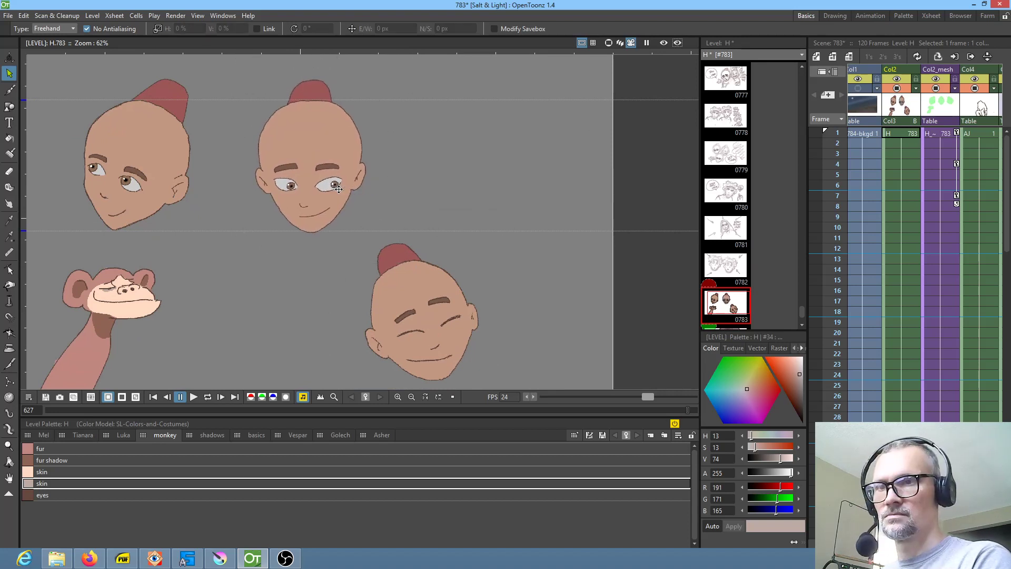
# Step: In H drawing 0783, lasso the front-facing head and place a copy beside it, about 1047 px E/W and -4 px N/S
pyautogui.moveTo(367, 91)
pyautogui.mouseDown()
pyautogui.moveTo(345, 69)
pyautogui.moveTo(268, 82)
pyautogui.moveTo(243, 195)
pyautogui.mouseUp()
pyautogui.moveTo(371, 90); pyautogui.dragTo(369, 94)
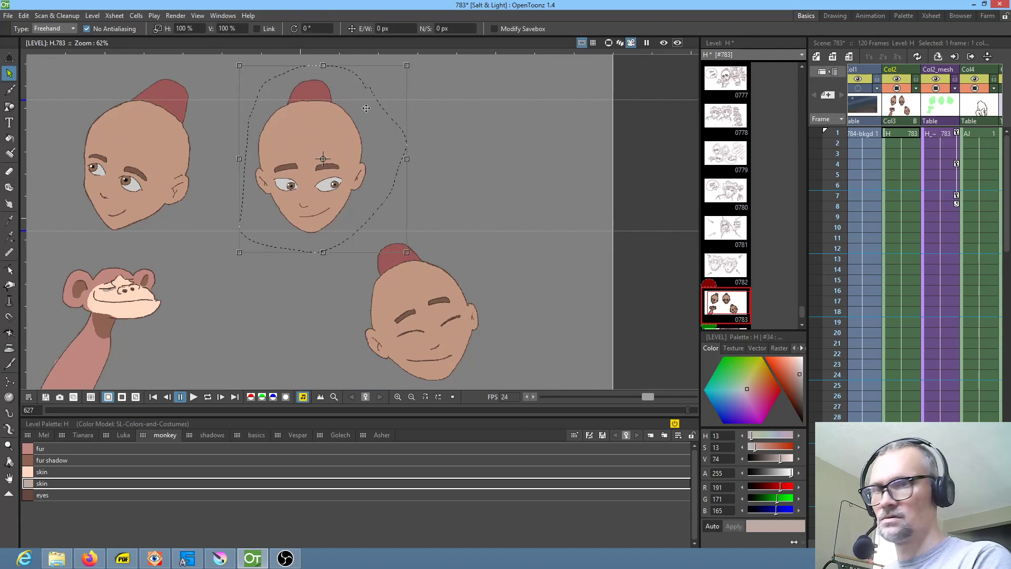
pyautogui.moveTo(347, 149); pyautogui.dragTo(499, 149)
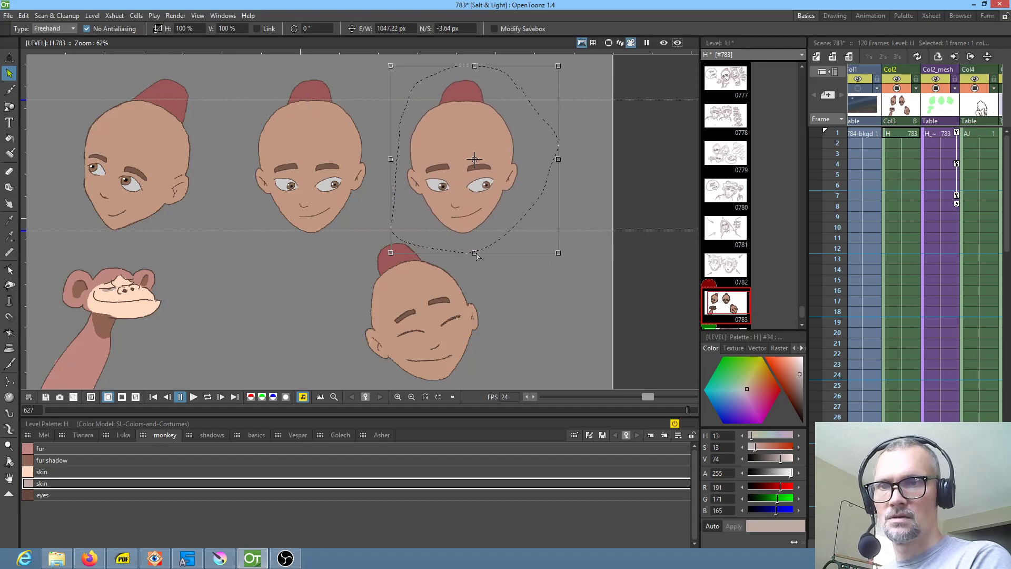
pyautogui.scroll(1, 489, 203)
pyautogui.scroll(-2, 490, 203)
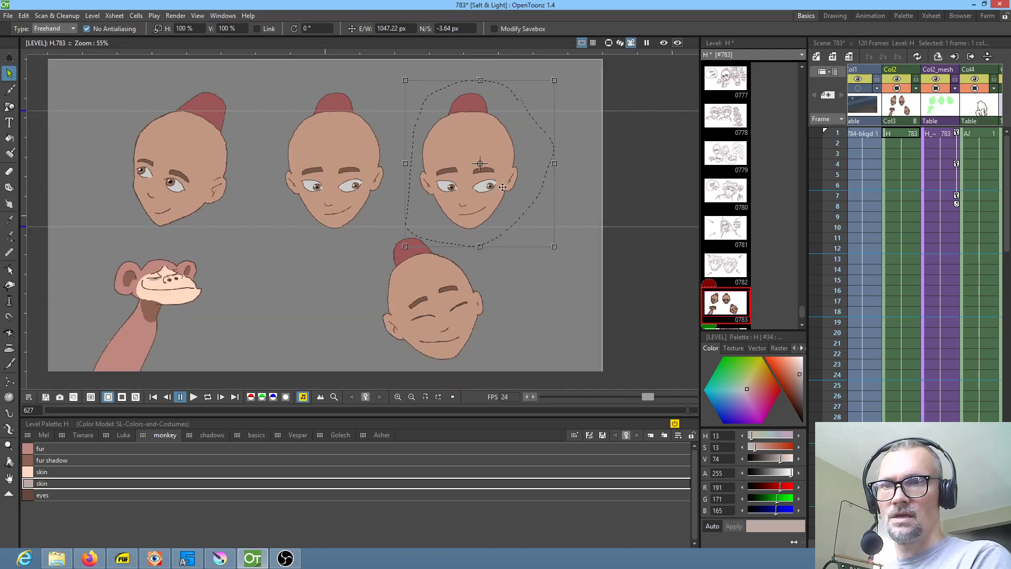
# Step: Mirror the copied head with -100 % horizontal scale, rotate it about 11.7° and shift it to about 978 px E/W and 9 px N/S
pyautogui.click(196, 27)
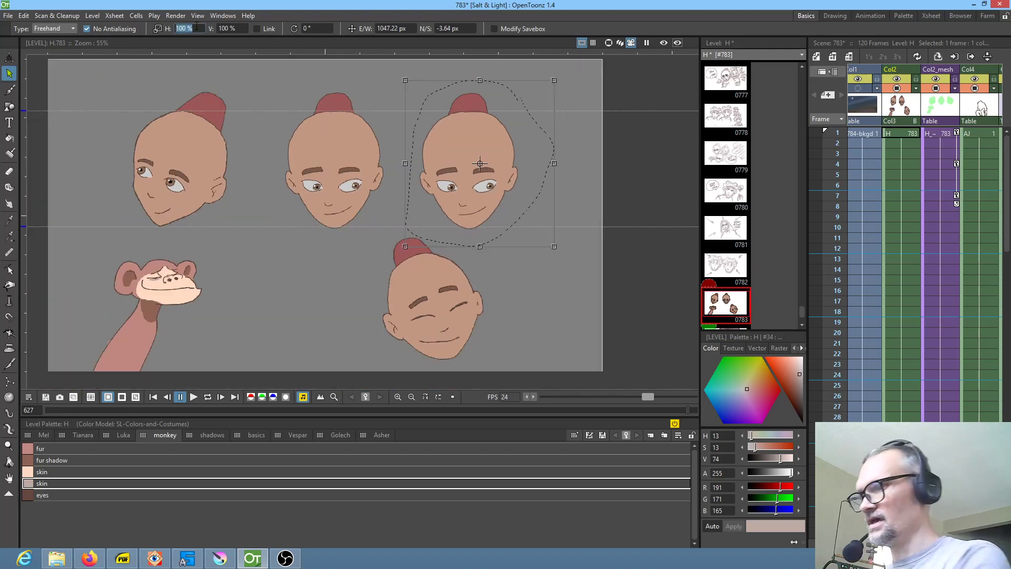
pyautogui.click(197, 26)
pyautogui.write('-')
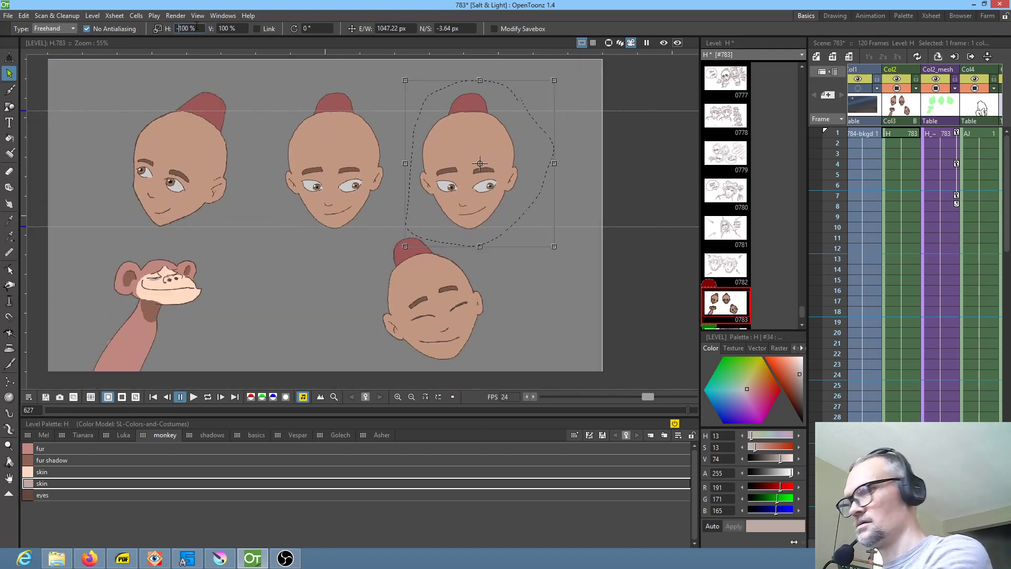
pyautogui.press('Return')
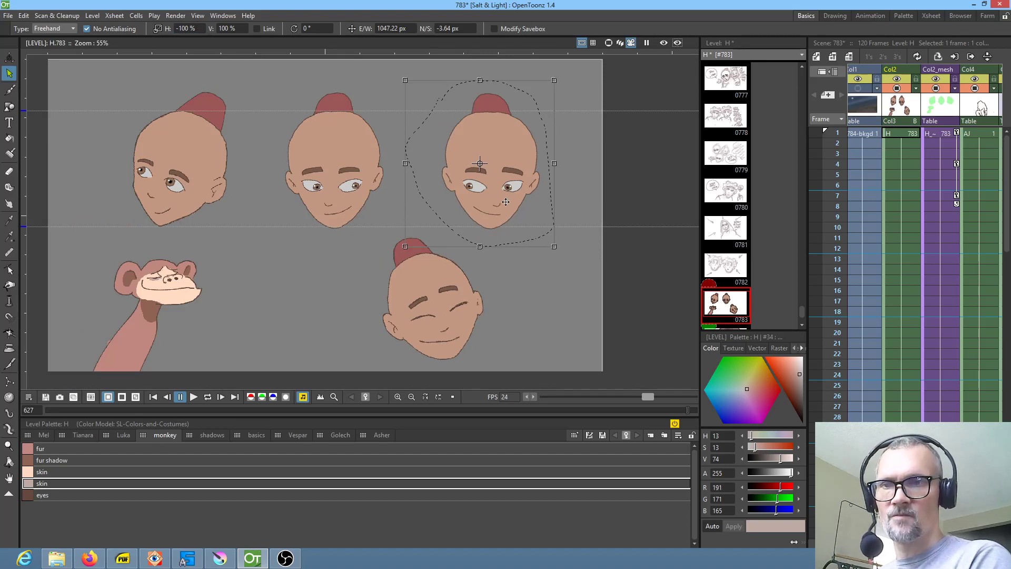
pyautogui.moveTo(566, 266); pyautogui.dragTo(586, 246)
pyautogui.moveTo(496, 193); pyautogui.dragTo(487, 191)
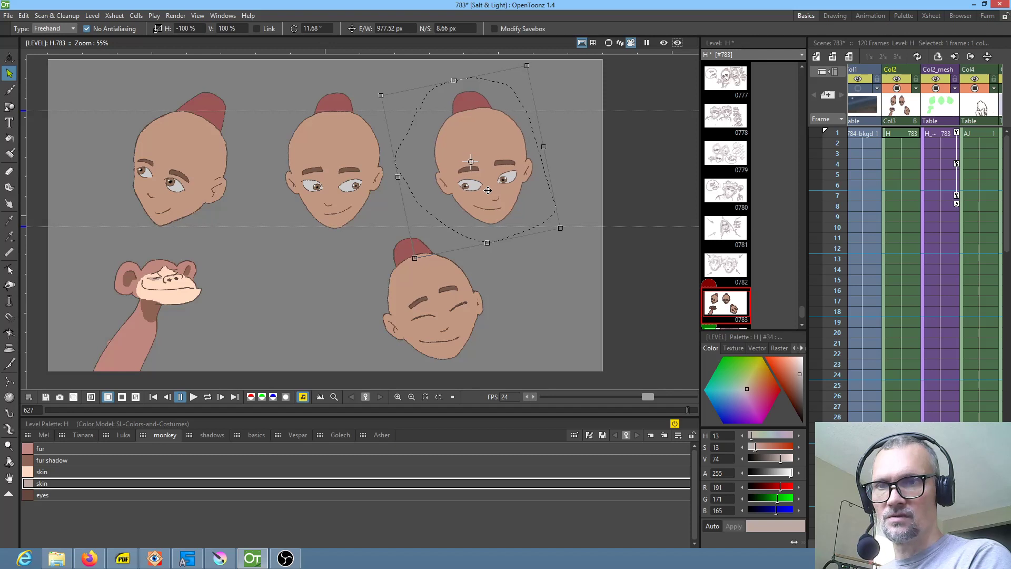
pyautogui.click(499, 279)
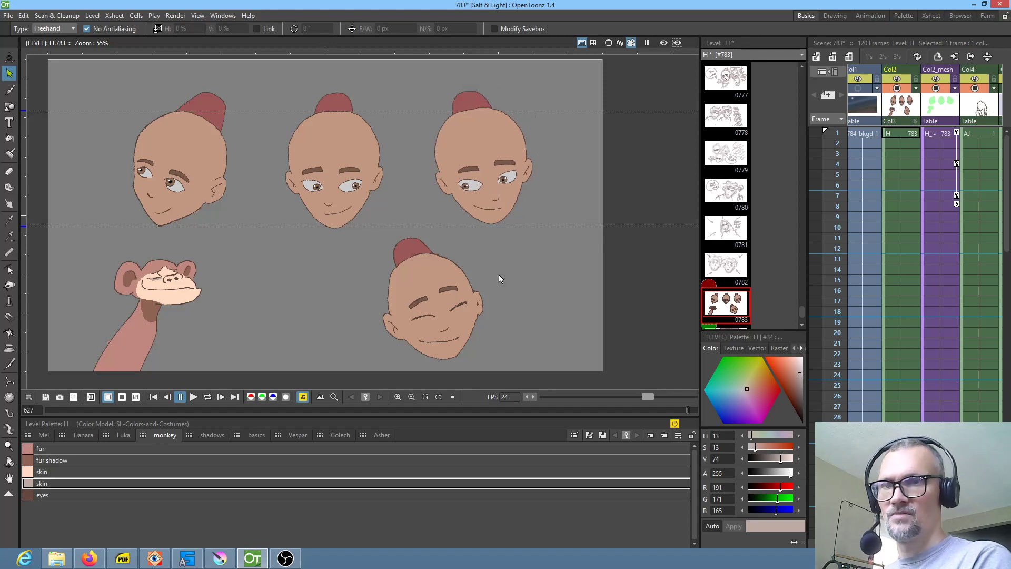
# Step: Lasso the smiling closed-eye head below the row and delete it from drawing 0783
pyautogui.moveTo(496, 266); pyautogui.dragTo(349, 258)
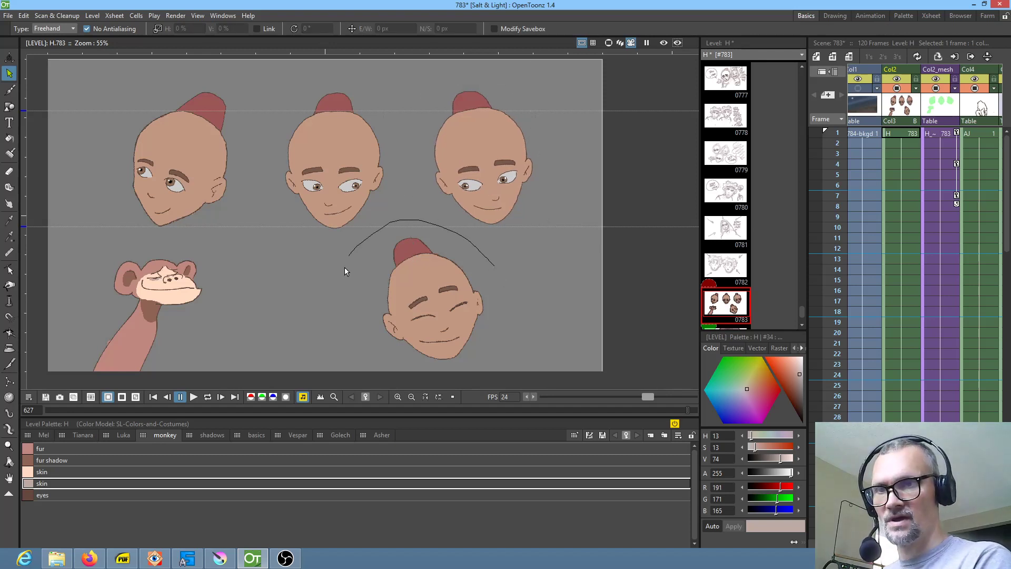
pyautogui.moveTo(499, 284); pyautogui.dragTo(499, 283)
pyautogui.press('Delete')
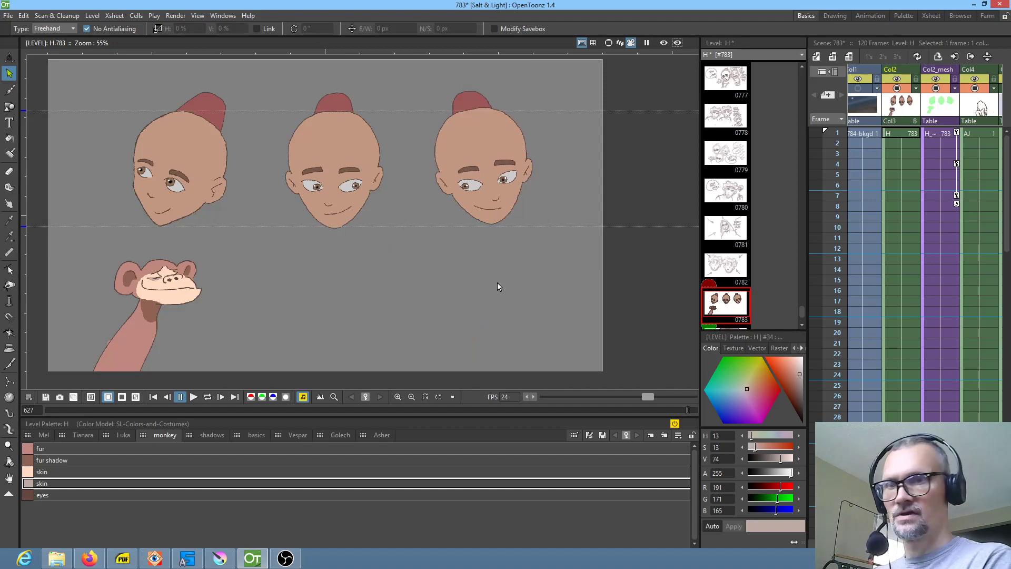
# Step: On the mirrored head, raise the left-hand brow about 38 px rotated 9.6°, and the right-hand brow about 25 px rotated -4.6°
pyautogui.scroll(3, 513, 223)
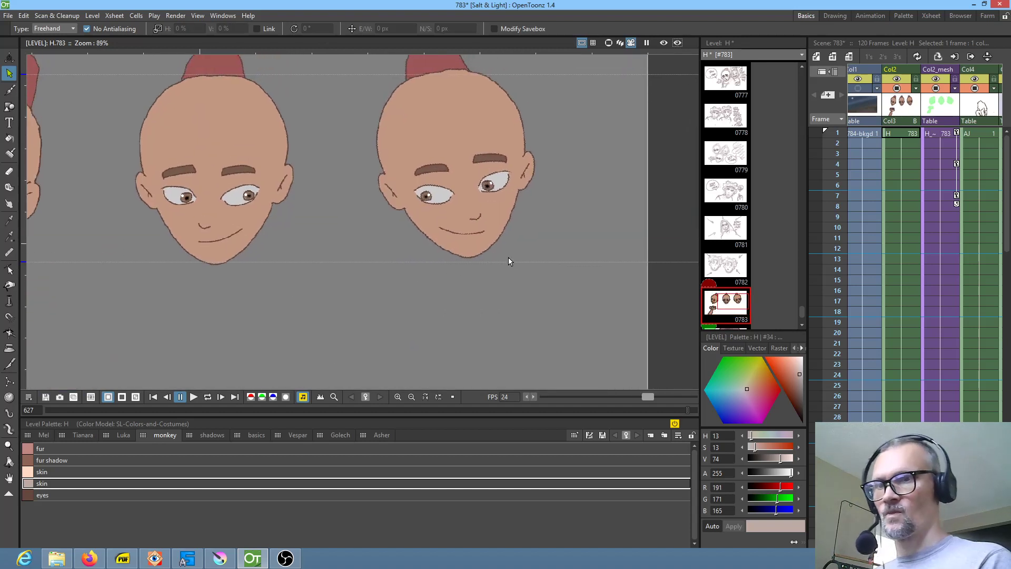
pyautogui.moveTo(408, 169)
pyautogui.mouseDown()
pyautogui.moveTo(438, 183)
pyautogui.moveTo(454, 174)
pyautogui.moveTo(445, 167)
pyautogui.moveTo(466, 179)
pyautogui.mouseUp()
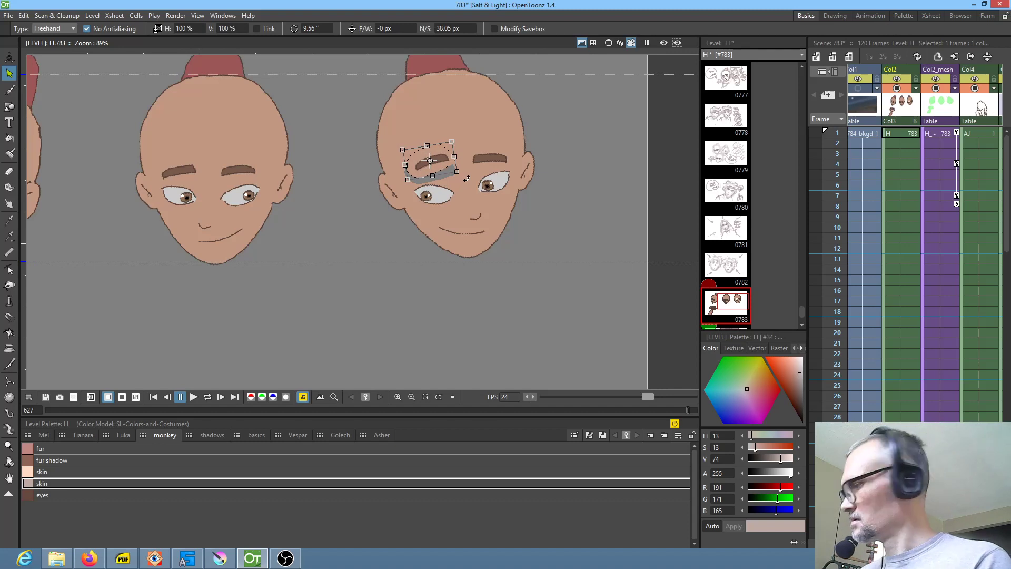
pyautogui.moveTo(483, 143)
pyautogui.mouseDown()
pyautogui.moveTo(468, 167)
pyautogui.moveTo(508, 171)
pyautogui.moveTo(512, 150)
pyautogui.moveTo(463, 134)
pyautogui.moveTo(503, 157)
pyautogui.mouseUp()
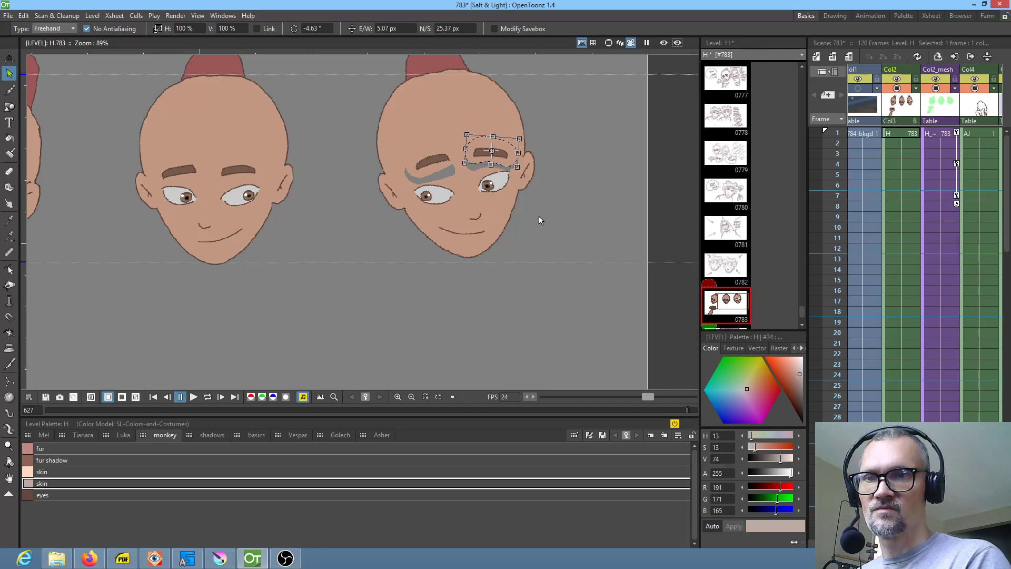
# Step: Lasso the mirrored head's left-hand iris, rotate it about 145° and move it about 46 px E/W and -3 px N/S within the eye
pyautogui.scroll(3, 539, 217)
pyautogui.moveTo(511, 208); pyautogui.dragTo(532, 225)
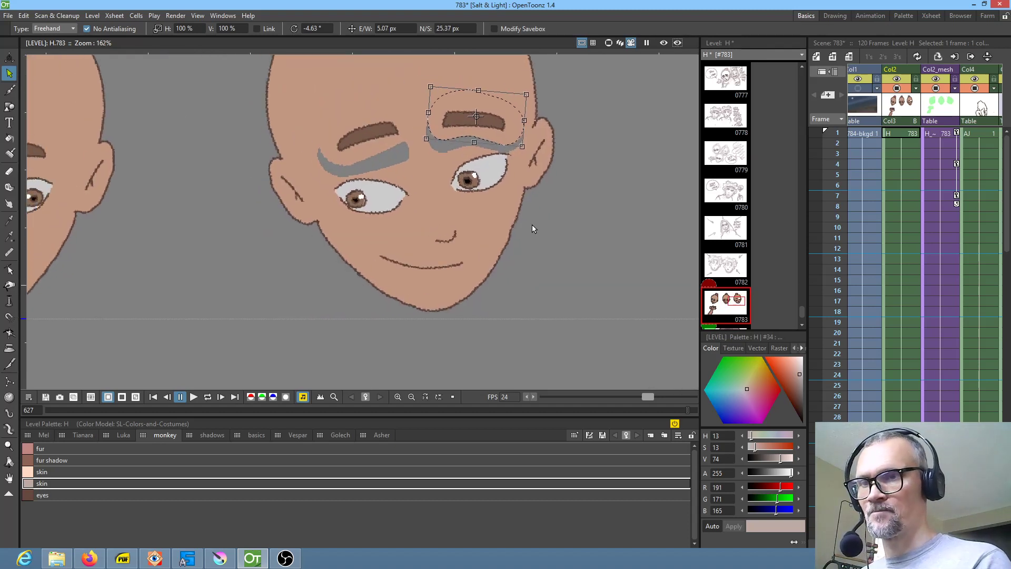
pyautogui.click(364, 191)
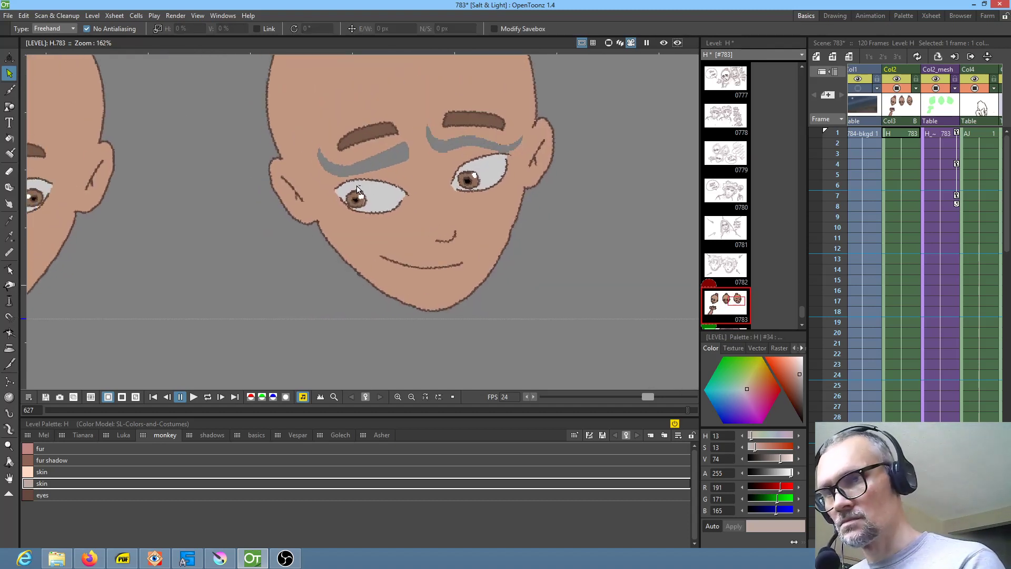
pyautogui.moveTo(346, 203)
pyautogui.mouseDown()
pyautogui.moveTo(372, 214)
pyautogui.moveTo(369, 188)
pyautogui.moveTo(389, 191)
pyautogui.moveTo(369, 158)
pyautogui.moveTo(346, 163)
pyautogui.mouseUp()
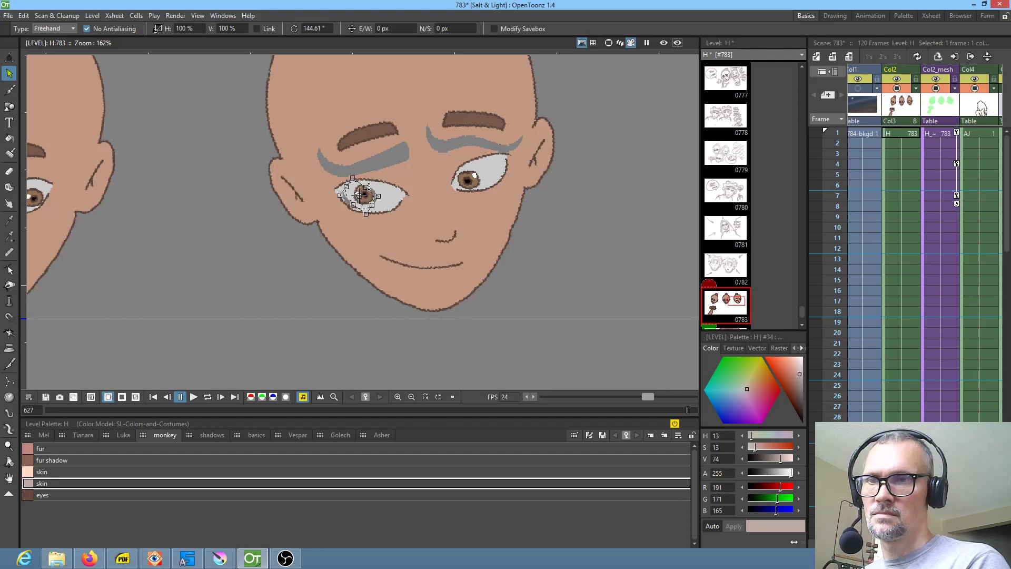
pyautogui.moveTo(378, 196)
pyautogui.mouseDown()
pyautogui.moveTo(402, 194)
pyautogui.moveTo(375, 201)
pyautogui.moveTo(399, 201)
pyautogui.moveTo(384, 203)
pyautogui.mouseUp()
pyautogui.hotkey('ctrl', 'z')
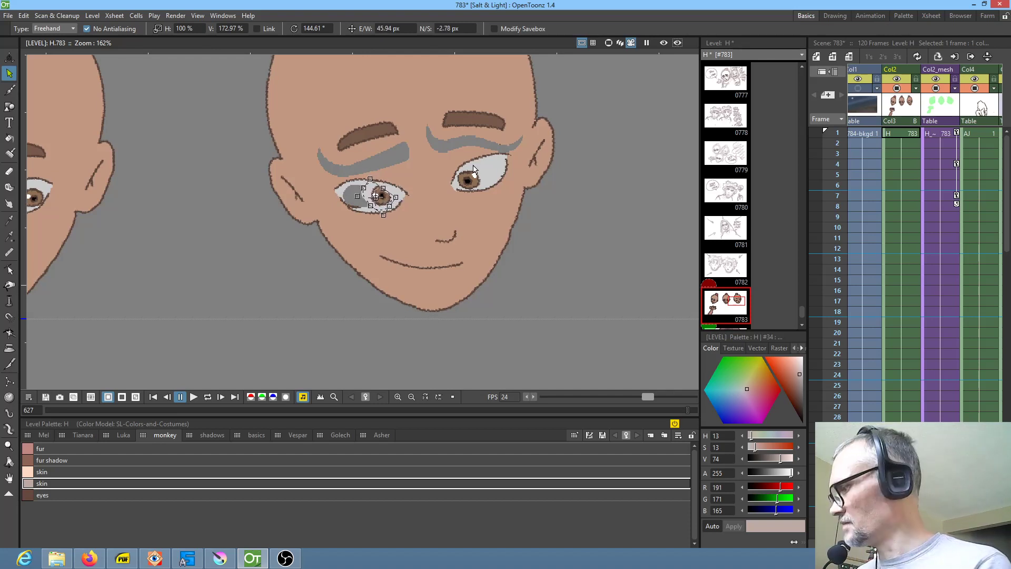
# Step: Rotate the right-hand iris about 139°, shift it about 35 px E/W and 16 px N/S, and place a copy over the left-hand iris
pyautogui.moveTo(477, 168)
pyautogui.mouseDown()
pyautogui.moveTo(459, 176)
pyautogui.moveTo(483, 191)
pyautogui.moveTo(479, 166)
pyautogui.mouseUp()
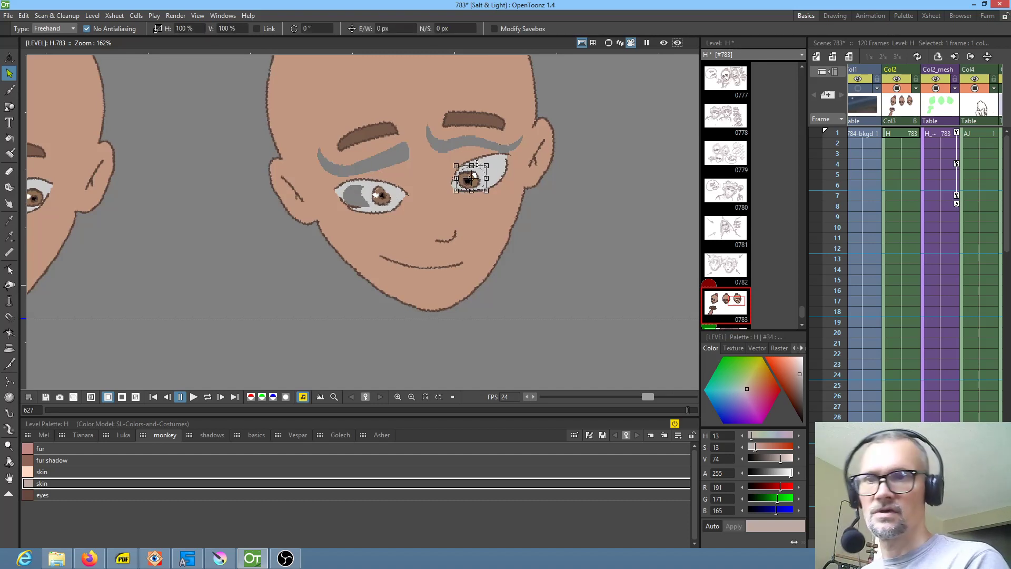
pyautogui.moveTo(490, 193); pyautogui.dragTo(464, 148)
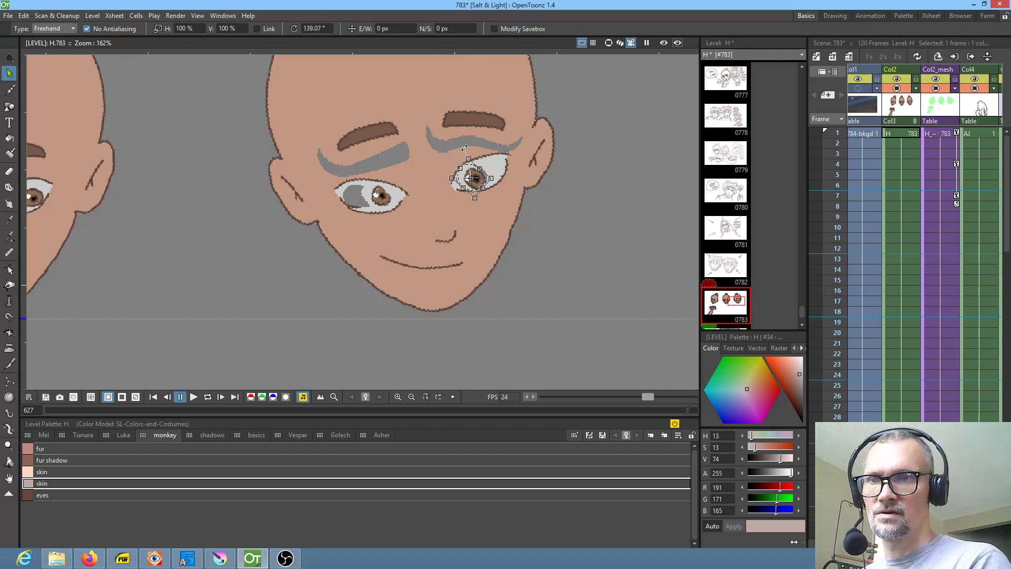
pyautogui.scroll(4, 491, 192)
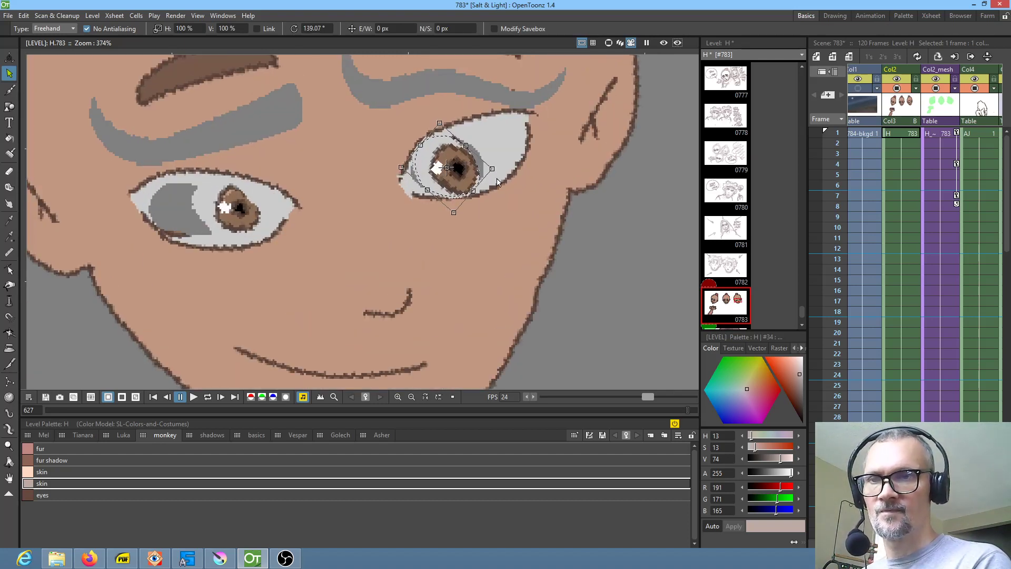
pyautogui.moveTo(493, 169); pyautogui.dragTo(502, 156)
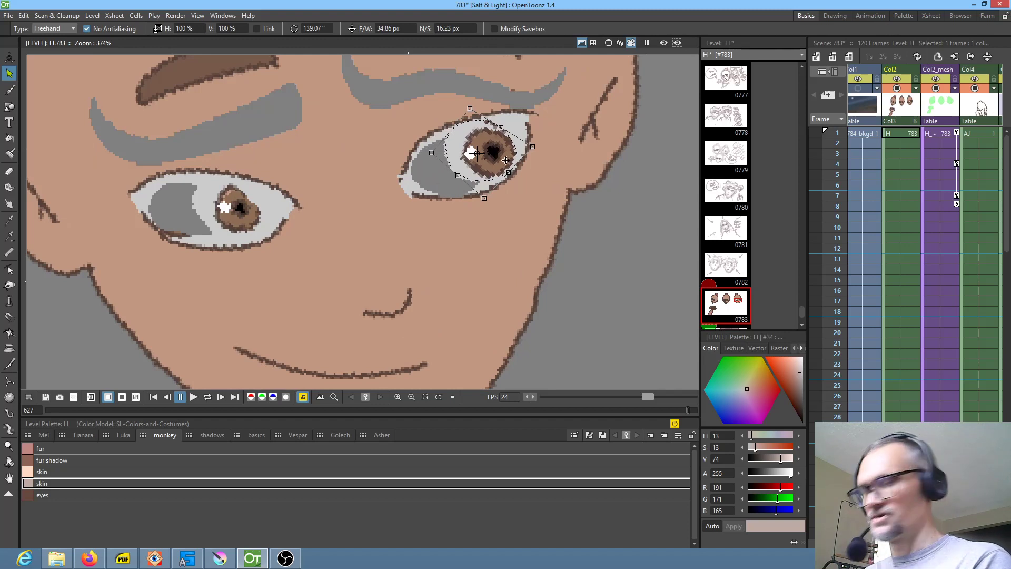
pyautogui.hotkey('ctrl', 'v')
pyautogui.moveTo(494, 164); pyautogui.dragTo(251, 219)
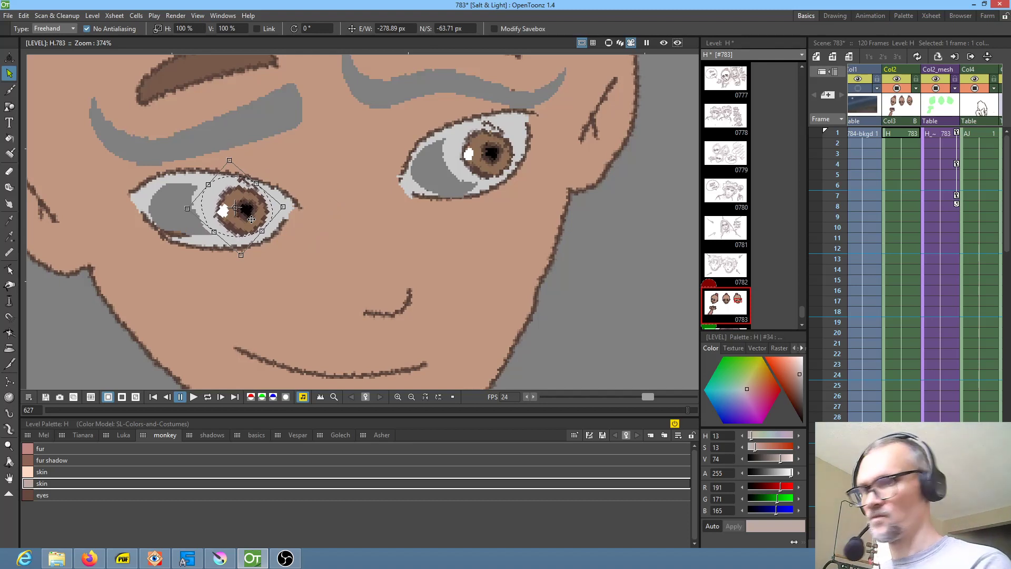
# Step: Erase the stray outline fragments inside both eyes of the mirrored head with the size 20 Eraser
pyautogui.press('e')
pyautogui.moveTo(147, 207)
pyautogui.mouseDown()
pyautogui.moveTo(167, 237)
pyautogui.moveTo(197, 222)
pyautogui.mouseUp()
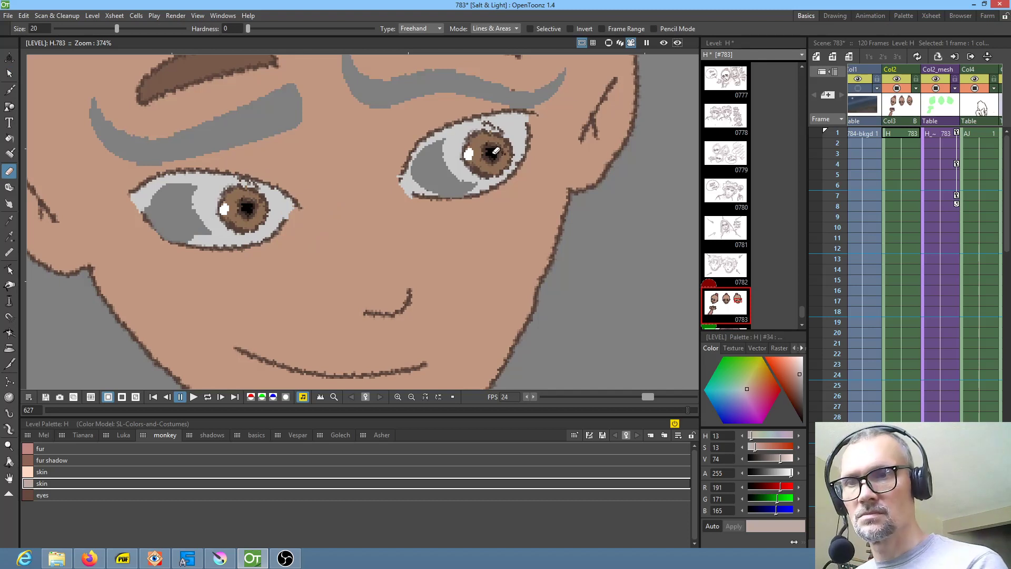
pyautogui.moveTo(494, 120)
pyautogui.mouseDown()
pyautogui.moveTo(481, 123)
pyautogui.moveTo(512, 128)
pyautogui.moveTo(491, 137)
pyautogui.moveTo(507, 130)
pyautogui.mouseUp()
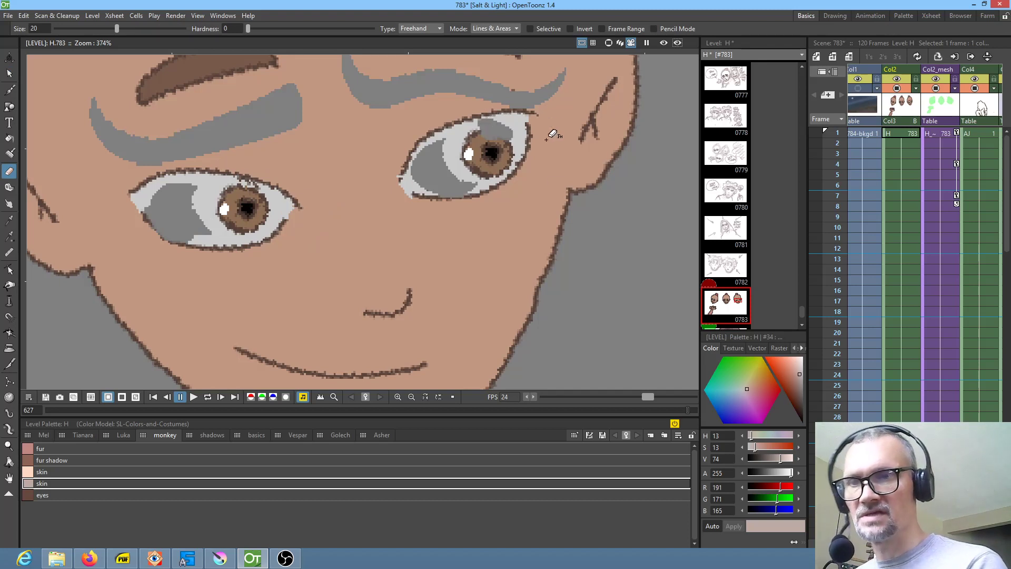
pyautogui.moveTo(439, 277); pyautogui.dragTo(478, 304)
pyautogui.moveTo(304, 215)
pyautogui.mouseDown()
pyautogui.moveTo(278, 209)
pyautogui.moveTo(305, 214)
pyautogui.mouseUp()
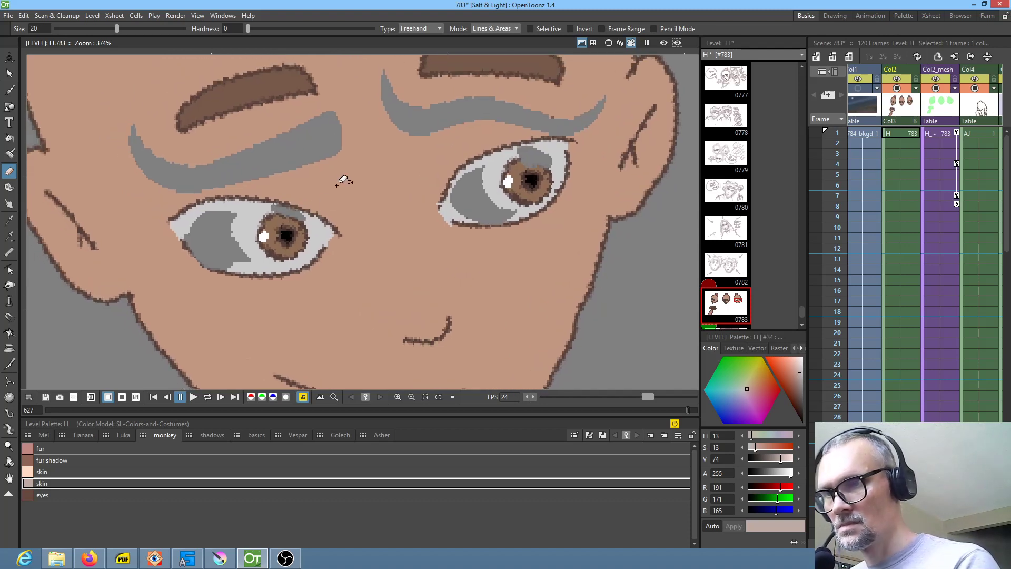
# Step: Pick the Luka Skin colour and fill the empty areas beneath both raised brows
pyautogui.press('k')
pyautogui.click(343, 174)
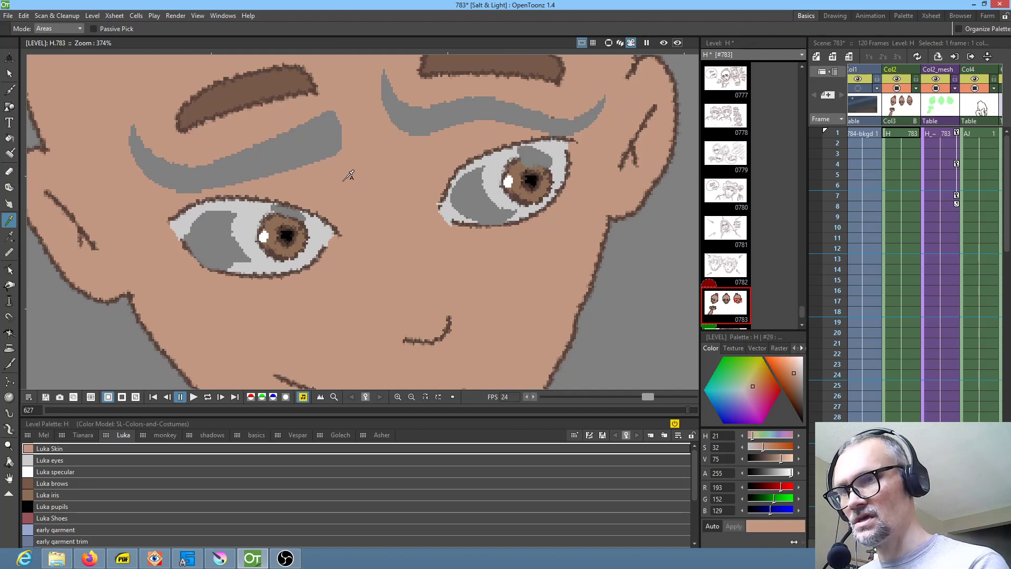
pyautogui.press('j')
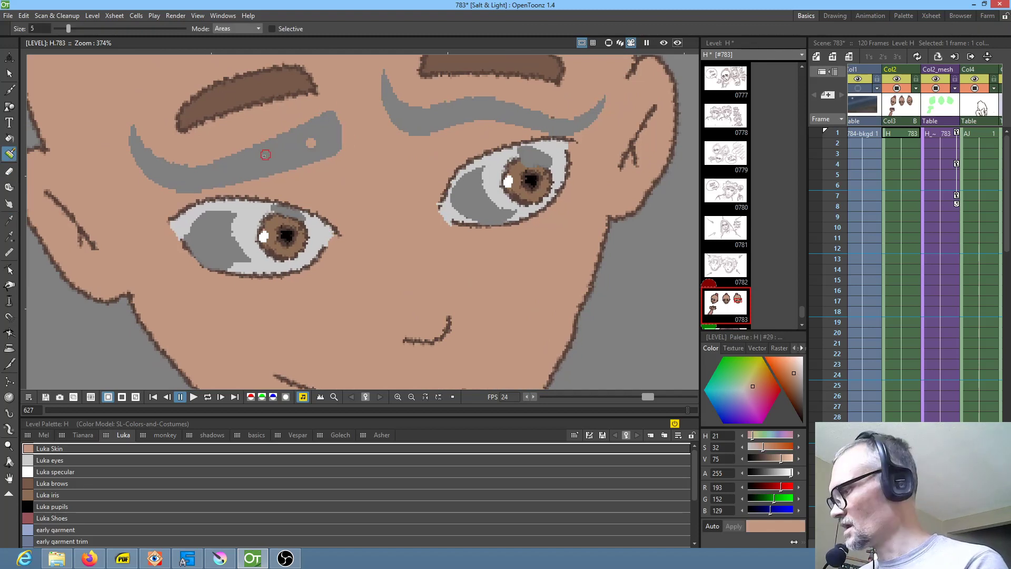
pyautogui.press('f')
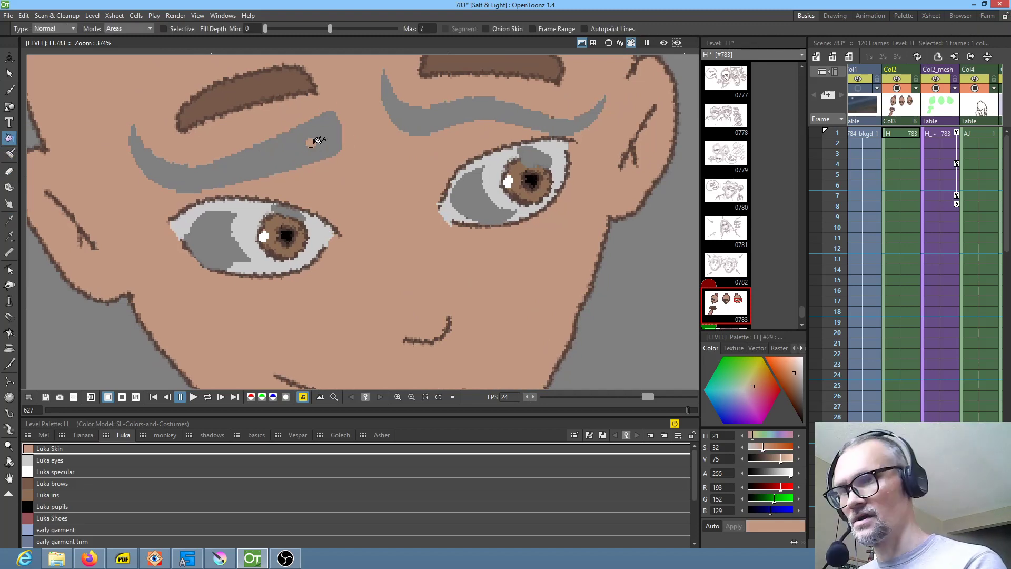
pyautogui.click(283, 153)
pyautogui.click(483, 103)
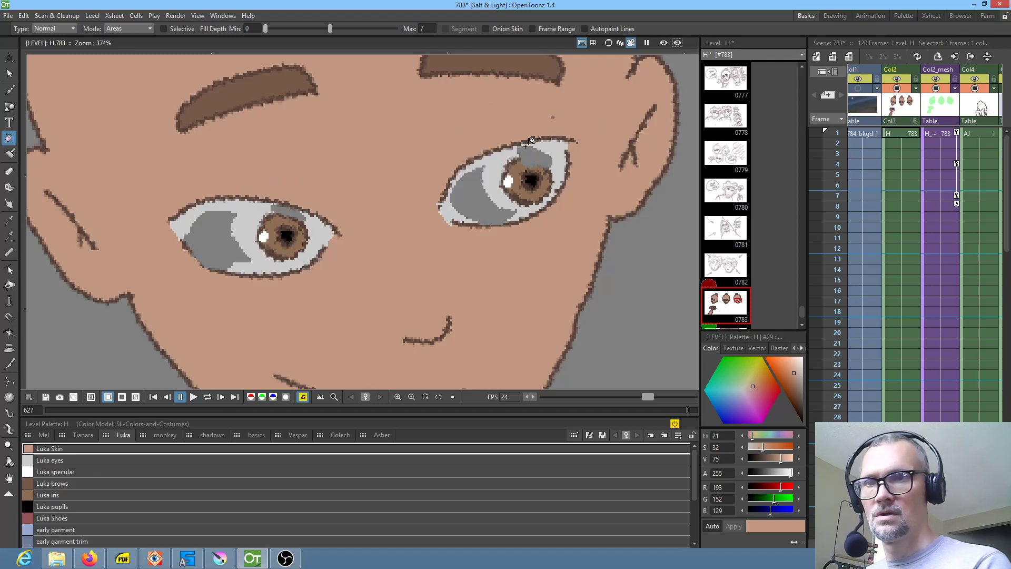
# Step: Pick the Luka eyes colour and paint over the gaps in the white of the mirrored head's right-hand eye
pyautogui.press('k')
pyautogui.click(493, 171)
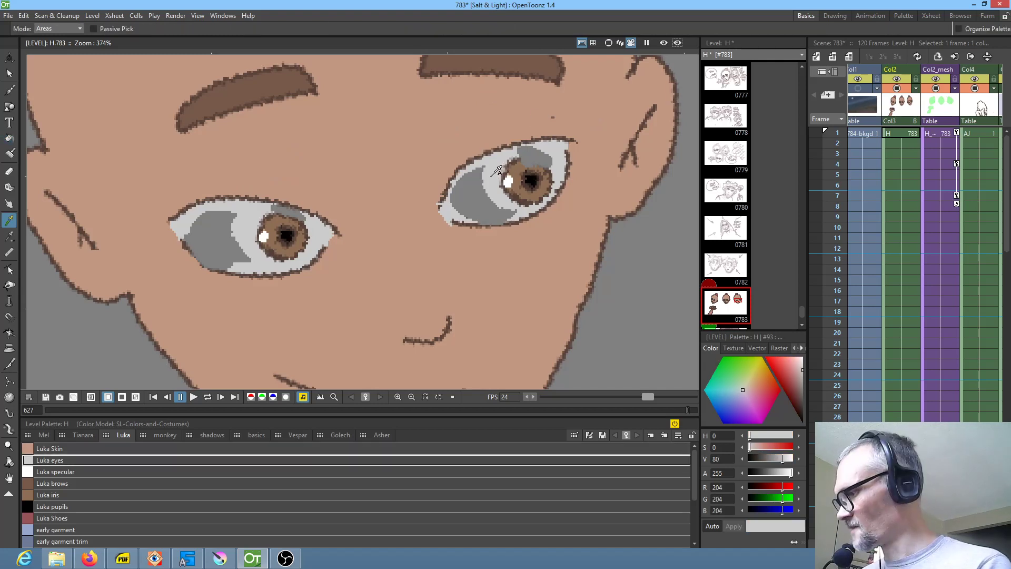
pyautogui.press('j')
pyautogui.moveTo(449, 205)
pyautogui.mouseDown()
pyautogui.moveTo(519, 214)
pyautogui.moveTo(502, 218)
pyautogui.moveTo(513, 211)
pyautogui.moveTo(490, 198)
pyautogui.moveTo(486, 170)
pyautogui.moveTo(462, 182)
pyautogui.moveTo(462, 201)
pyautogui.moveTo(479, 181)
pyautogui.moveTo(485, 208)
pyautogui.mouseUp()
pyautogui.moveTo(509, 154)
pyautogui.mouseDown()
pyautogui.moveTo(543, 150)
pyautogui.moveTo(557, 167)
pyautogui.moveTo(532, 153)
pyautogui.mouseUp()
# Step: Pick the Luka iris colour and paint the missing upper part and edge of the right-hand iris
pyautogui.press('k')
pyautogui.click(521, 169)
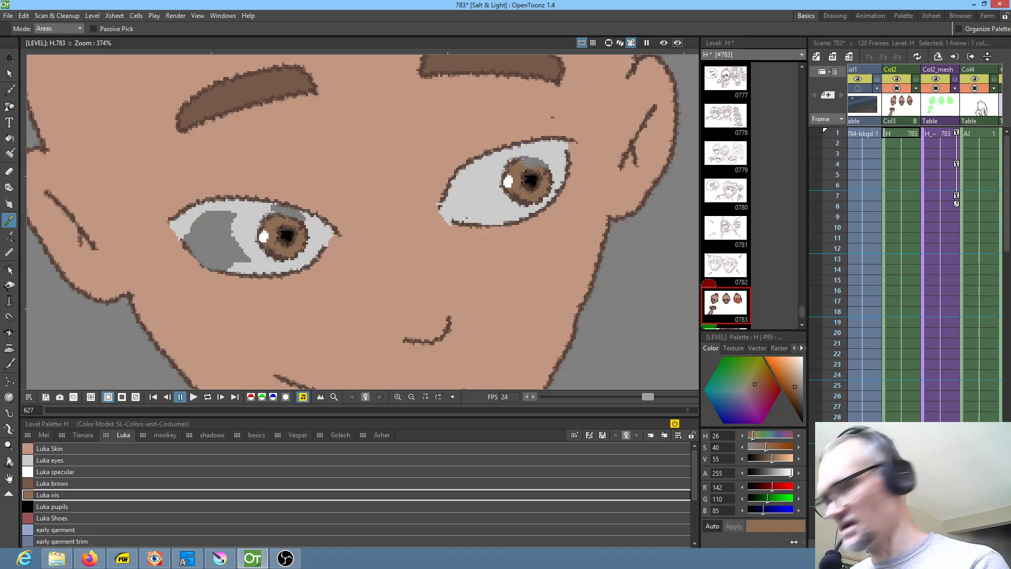
pyautogui.press('j')
pyautogui.moveTo(519, 167)
pyautogui.mouseDown()
pyautogui.moveTo(540, 160)
pyautogui.moveTo(556, 176)
pyautogui.mouseUp()
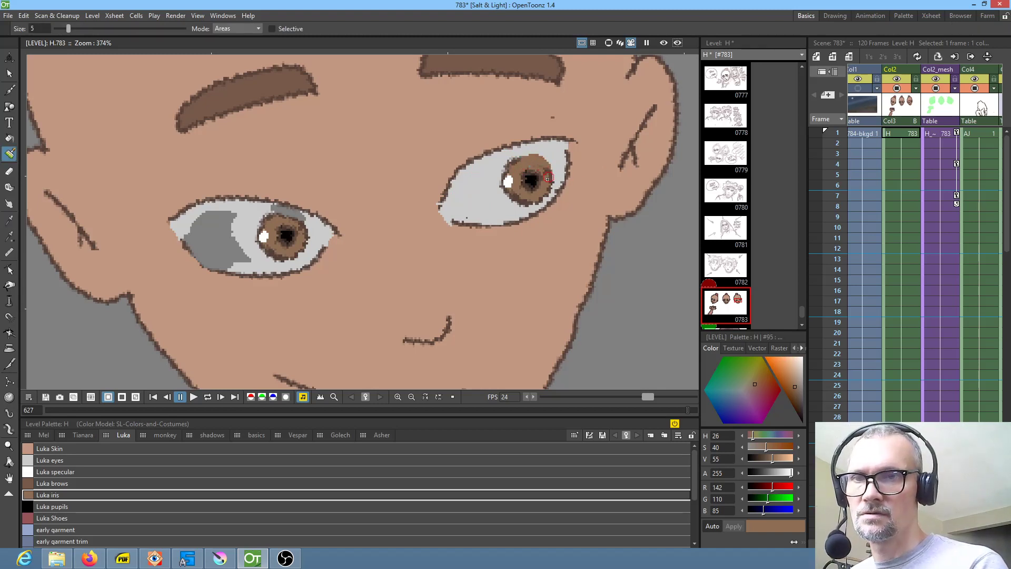
# Step: Pick the Luka eyes colour, paint the grey gap in the mirrored head's left-hand eye in Areas mode, and fill the gap above its iris
pyautogui.click(237, 28)
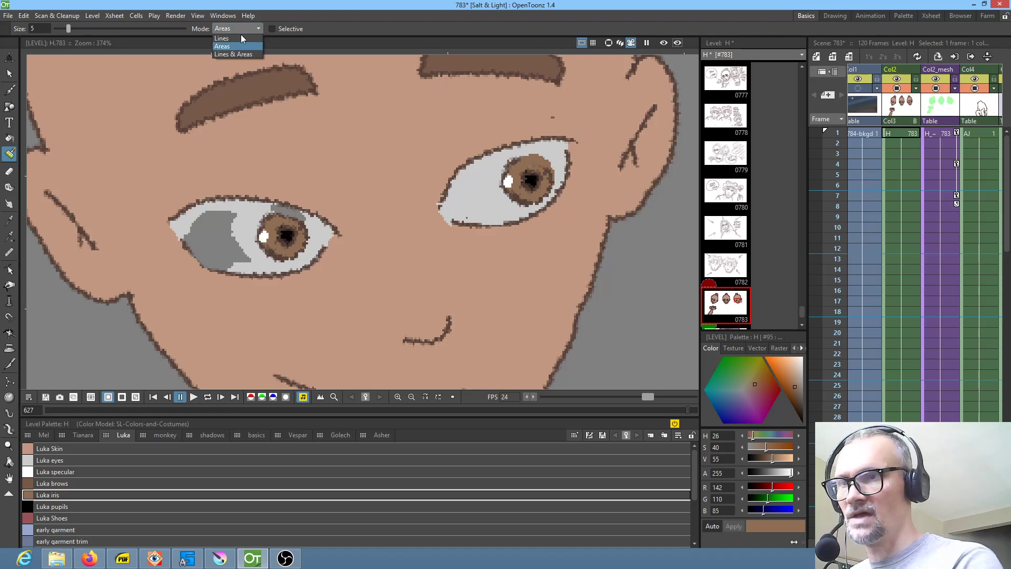
pyautogui.click(237, 53)
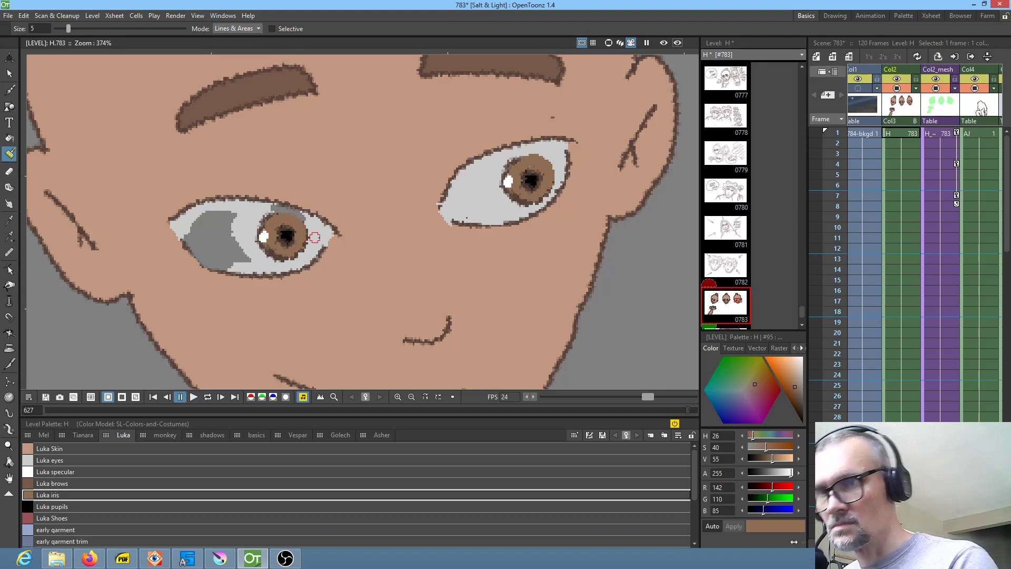
pyautogui.press('k')
pyautogui.click(244, 219)
pyautogui.press('j')
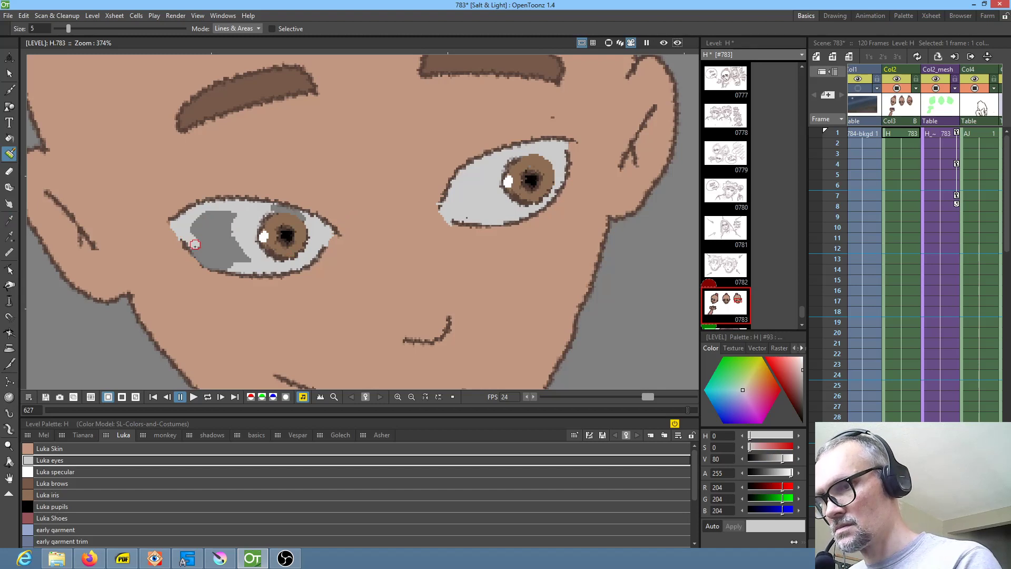
pyautogui.click(243, 29)
pyautogui.click(245, 46)
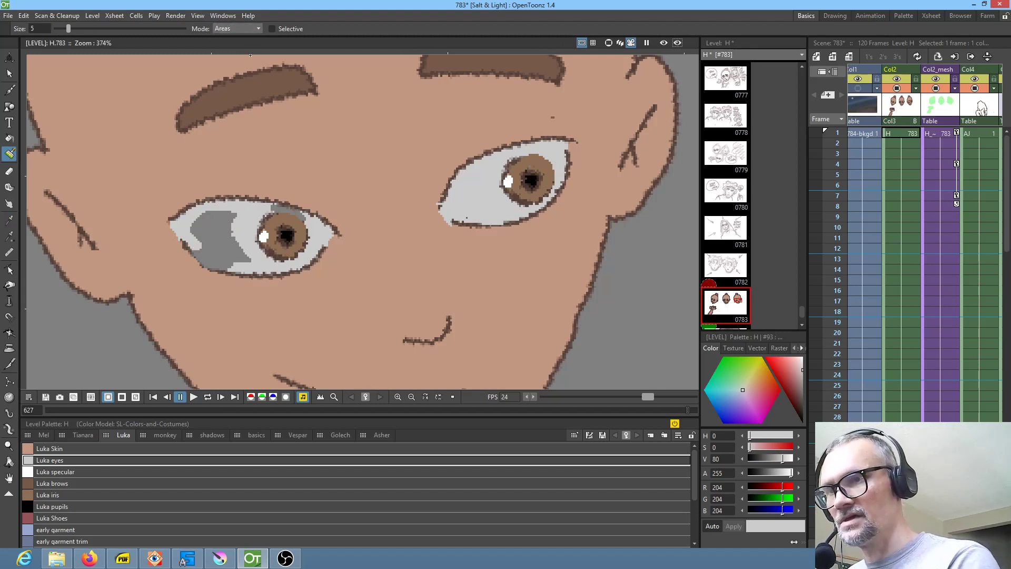
pyautogui.moveTo(202, 255)
pyautogui.mouseDown()
pyautogui.moveTo(232, 267)
pyautogui.moveTo(202, 258)
pyautogui.moveTo(241, 258)
pyautogui.moveTo(229, 234)
pyautogui.moveTo(201, 218)
pyautogui.moveTo(210, 219)
pyautogui.moveTo(209, 246)
pyautogui.moveTo(229, 241)
pyautogui.mouseUp()
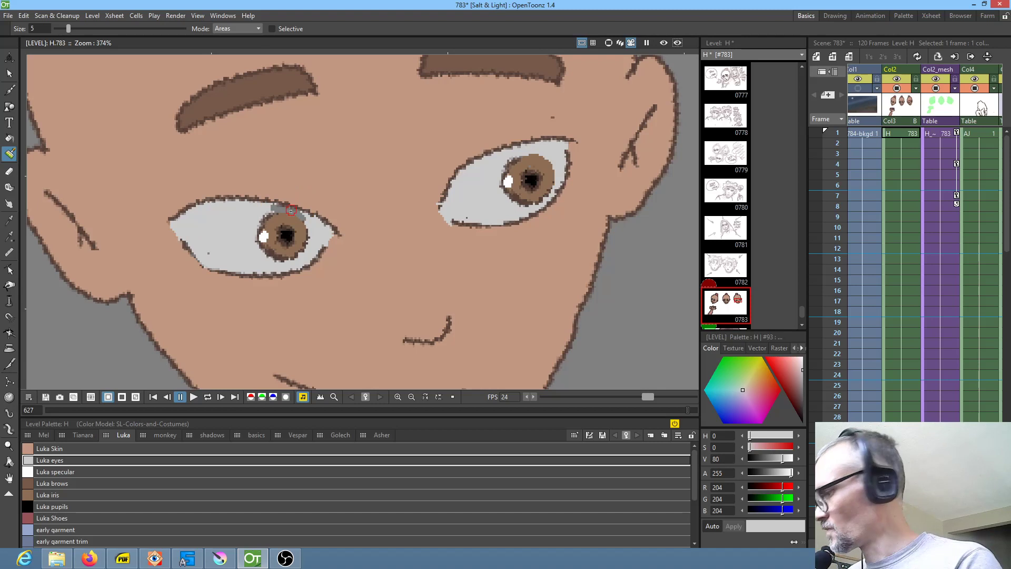
pyautogui.press('f')
pyautogui.click(287, 208)
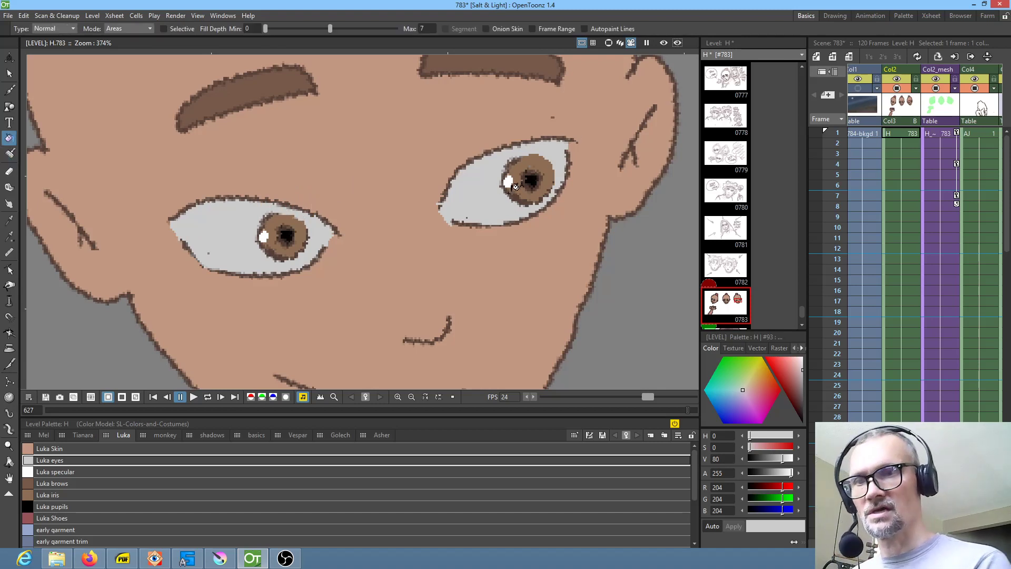
# Step: Set the Paint Brush to Lines & Areas, clean the right-hand eye's white, and cover the stray speck above that eye with Luka Skin
pyautogui.press('j')
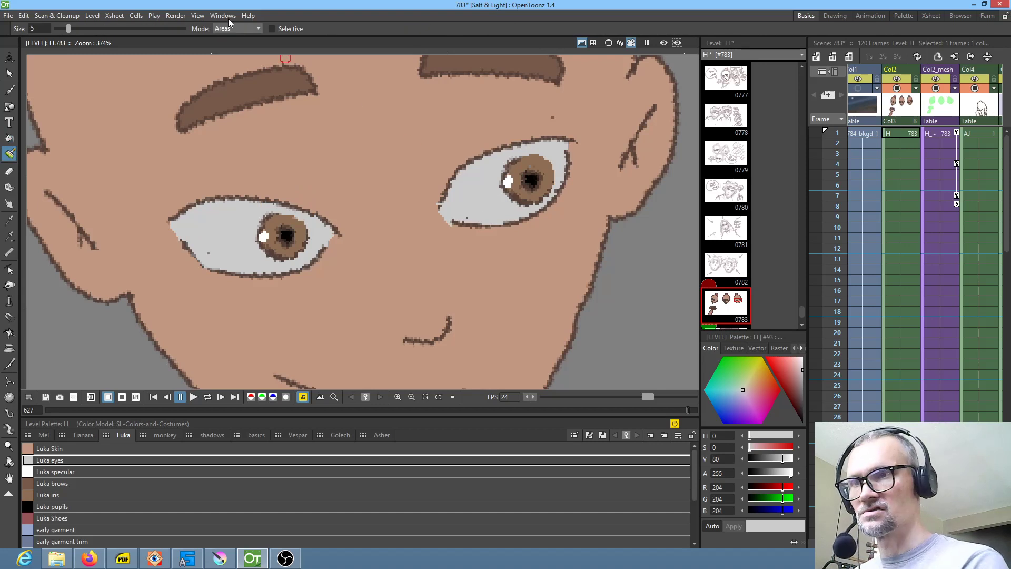
pyautogui.click(235, 30)
pyautogui.click(237, 49)
pyautogui.click(467, 217)
pyautogui.press('k')
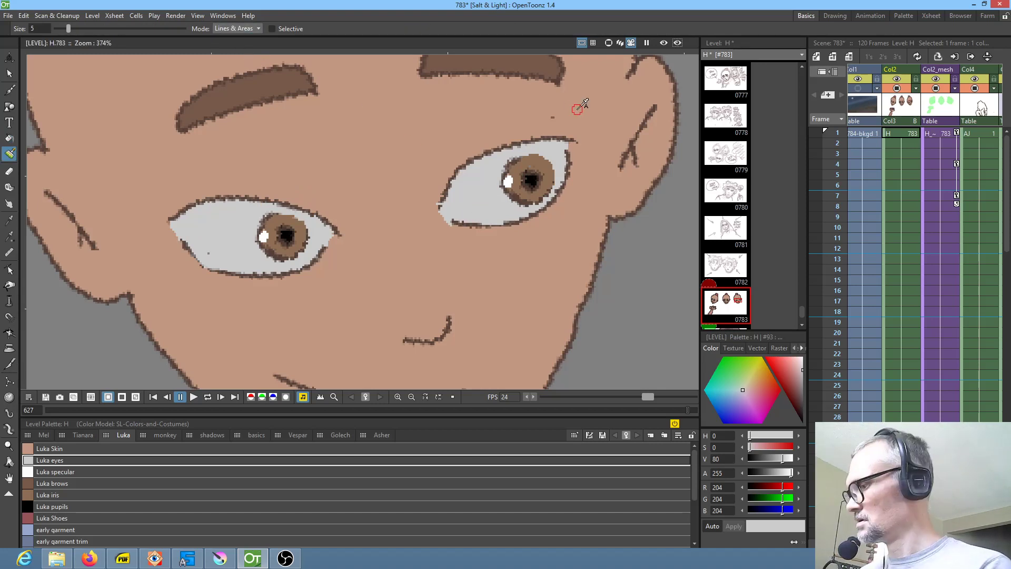
pyautogui.click(578, 110)
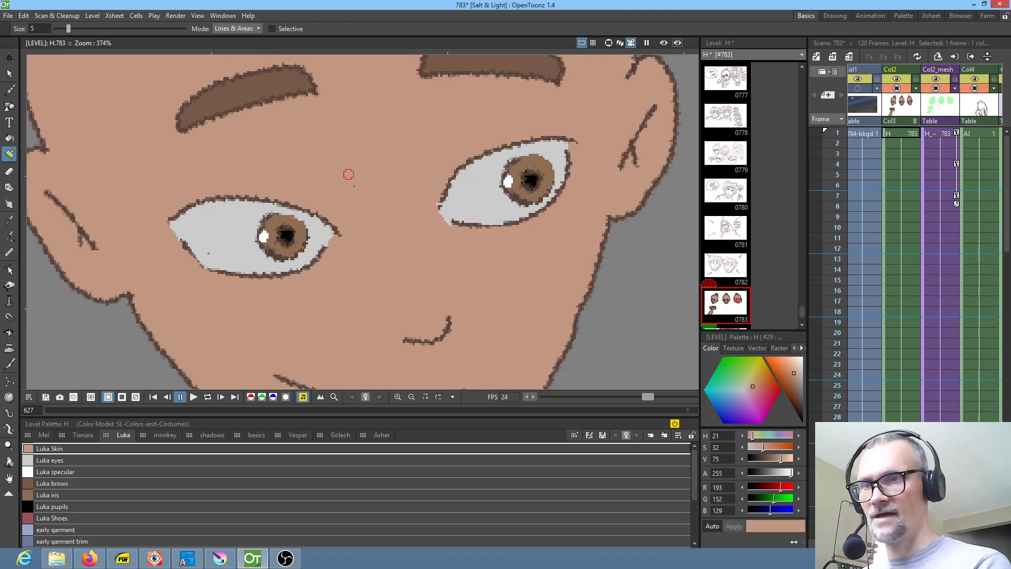
# Step: Pick the ink style from the Mel palette page and redraw the broken lower outlines of both eyes with the Brush
pyautogui.click(43, 435)
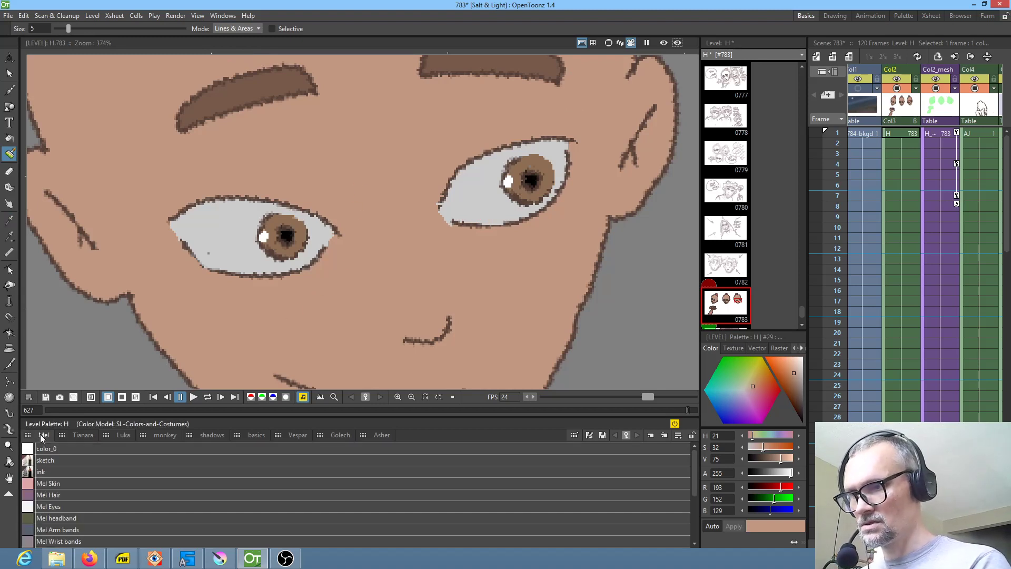
pyautogui.click(50, 473)
pyautogui.press('b')
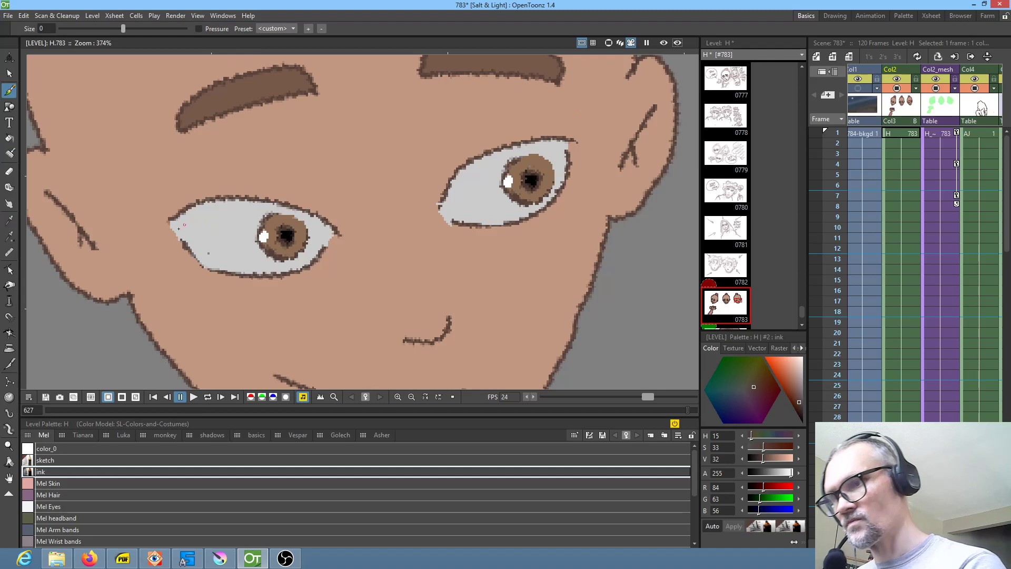
pyautogui.moveTo(176, 232)
pyautogui.mouseDown()
pyautogui.moveTo(206, 269)
pyautogui.moveTo(234, 267)
pyautogui.mouseUp()
pyautogui.moveTo(494, 226); pyautogui.dragTo(518, 224)
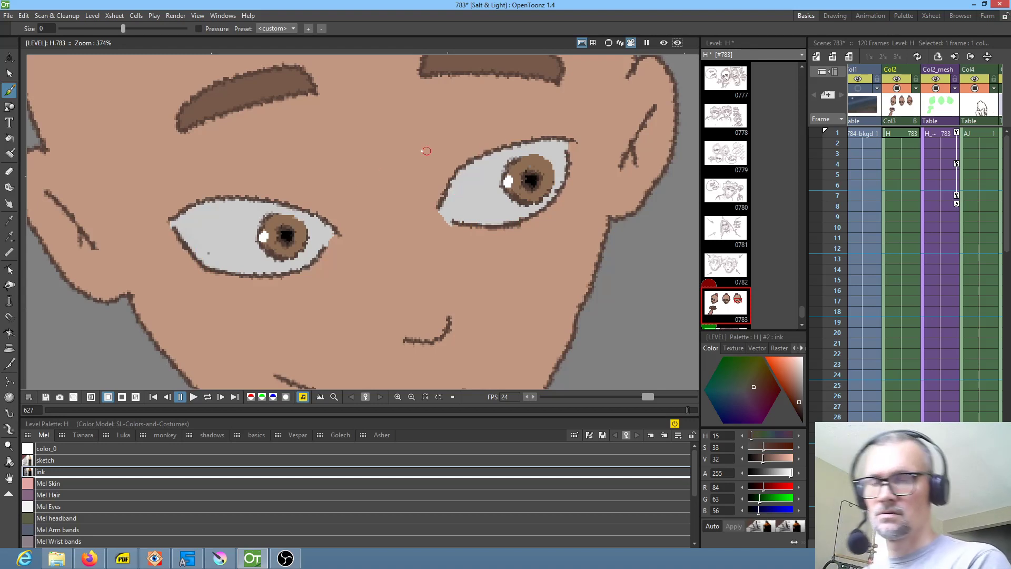
# Step: Pick the Luka Skin colour and paint over the excess at the inner corner of the mirrored head's right-hand eye
pyautogui.scroll(-8, 426, 151)
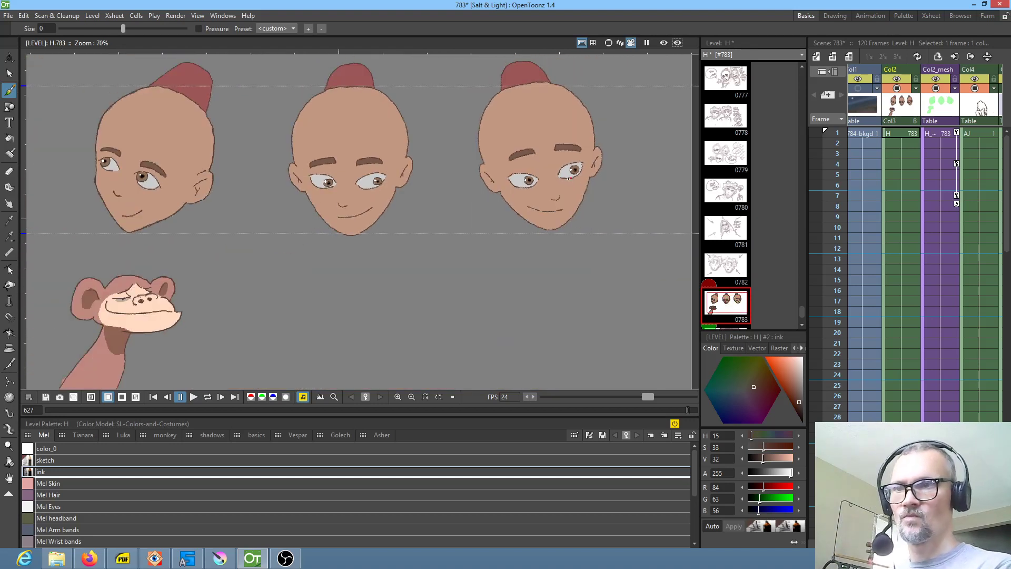
pyautogui.scroll(8, 564, 180)
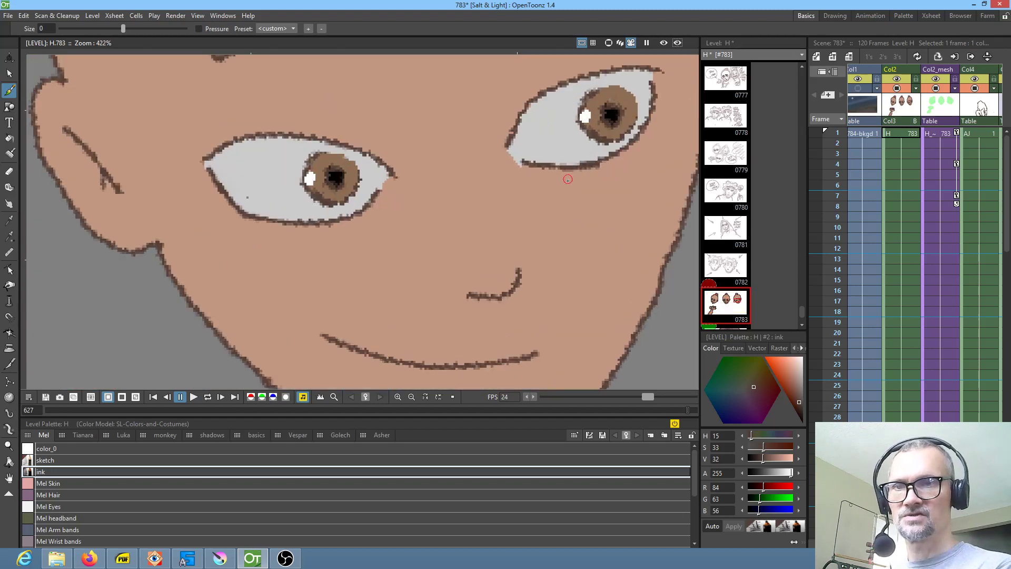
pyautogui.press('k')
pyautogui.click(555, 184)
pyautogui.press('p')
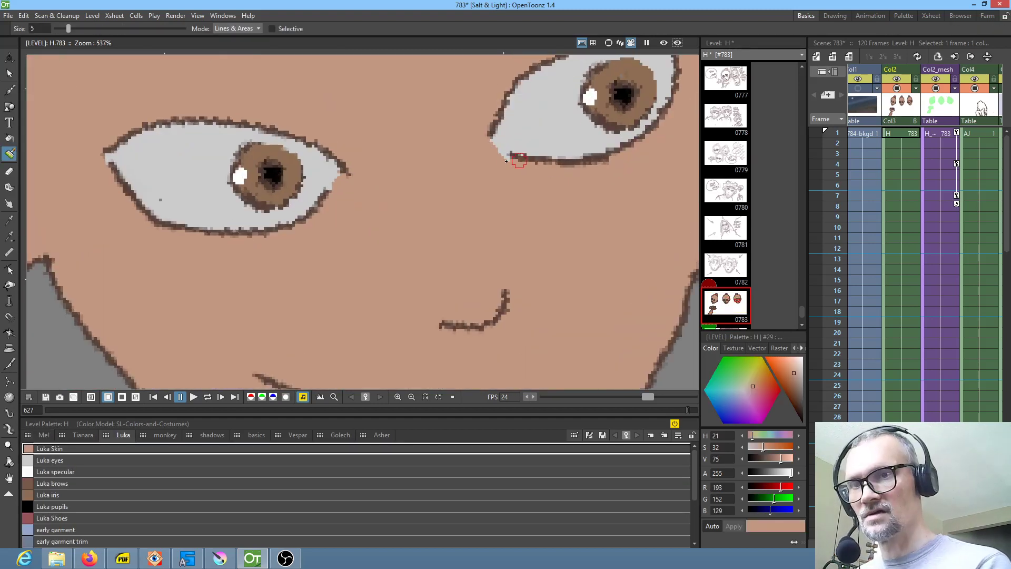
pyautogui.moveTo(511, 164); pyautogui.dragTo(497, 165)
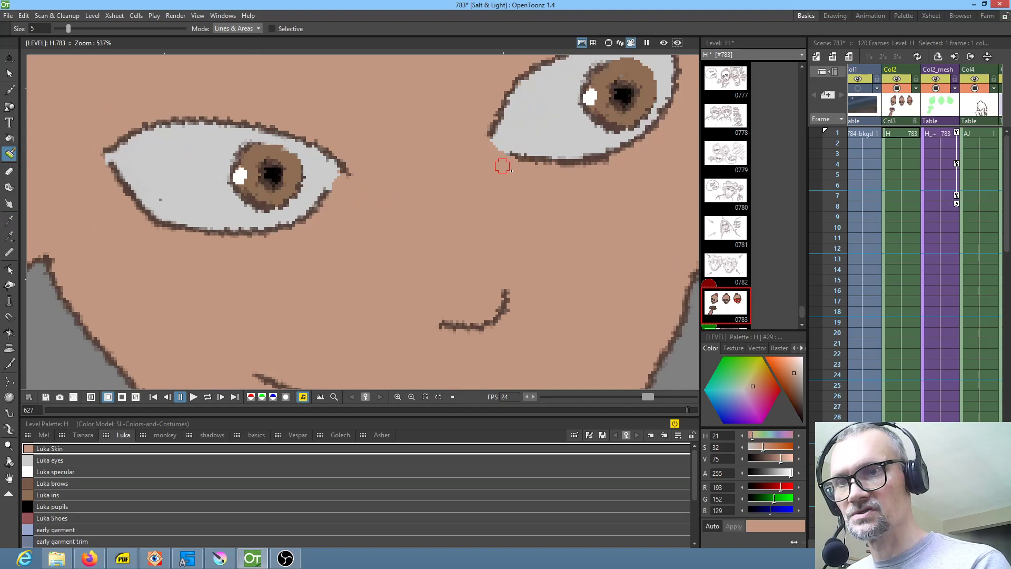
# Step: Create a new mesh for H drawing 783 in frame 1 with 24 px edges and 5 px margin, saving it to a different path
pyautogui.scroll(-7, 547, 258)
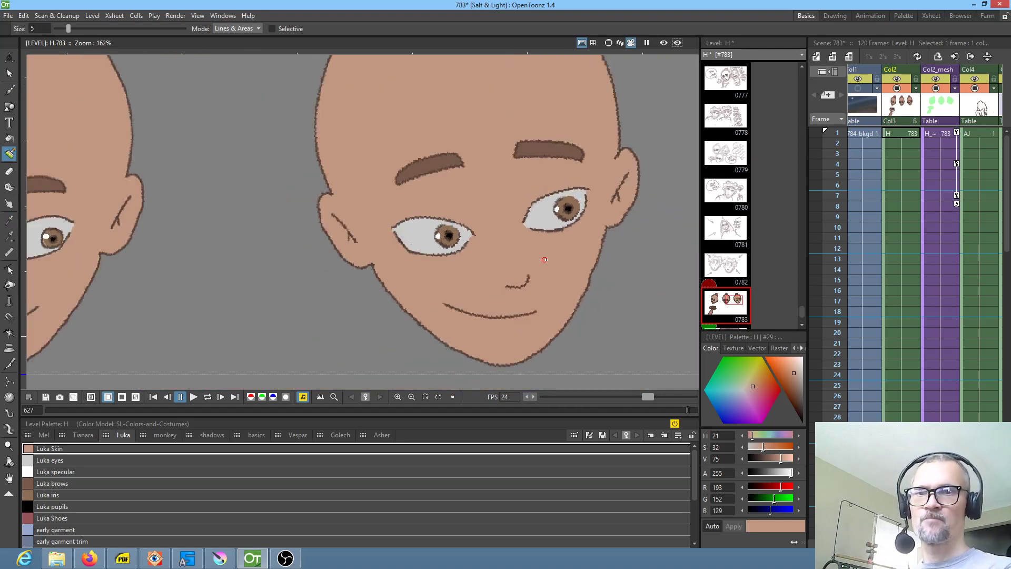
pyautogui.scroll(-1, 571, 253)
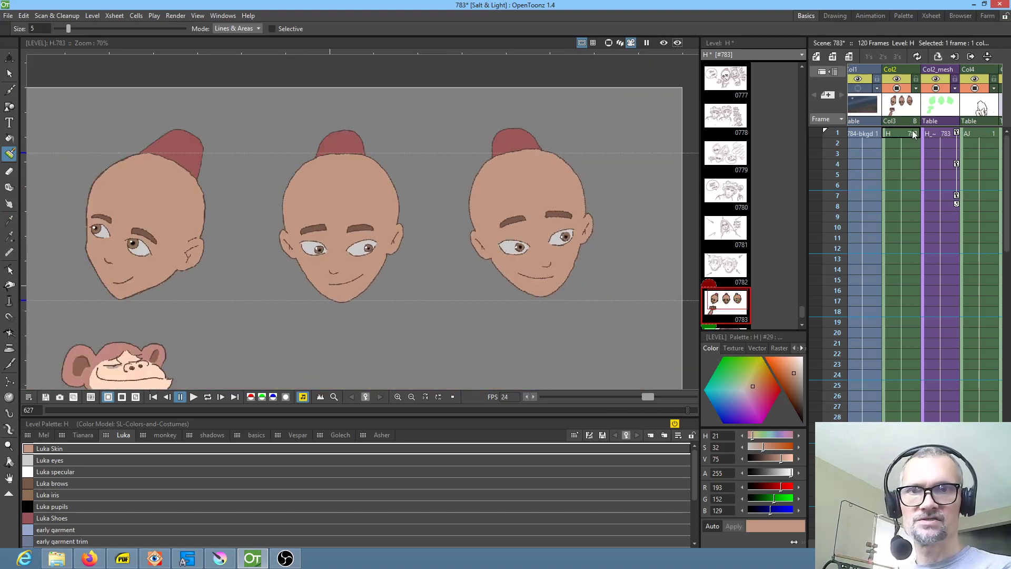
pyautogui.click(937, 130)
pyautogui.click(904, 134)
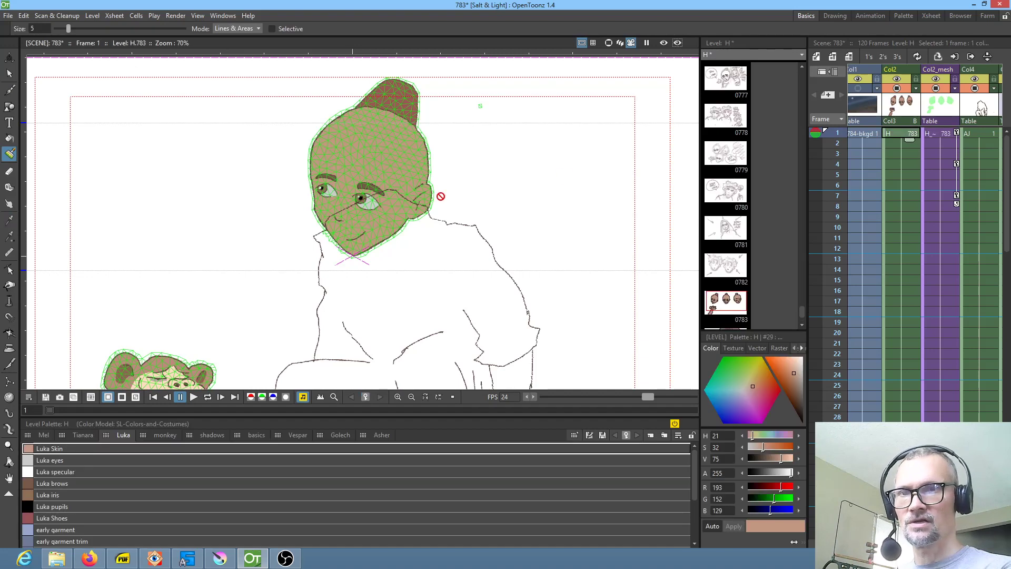
pyautogui.press('x')
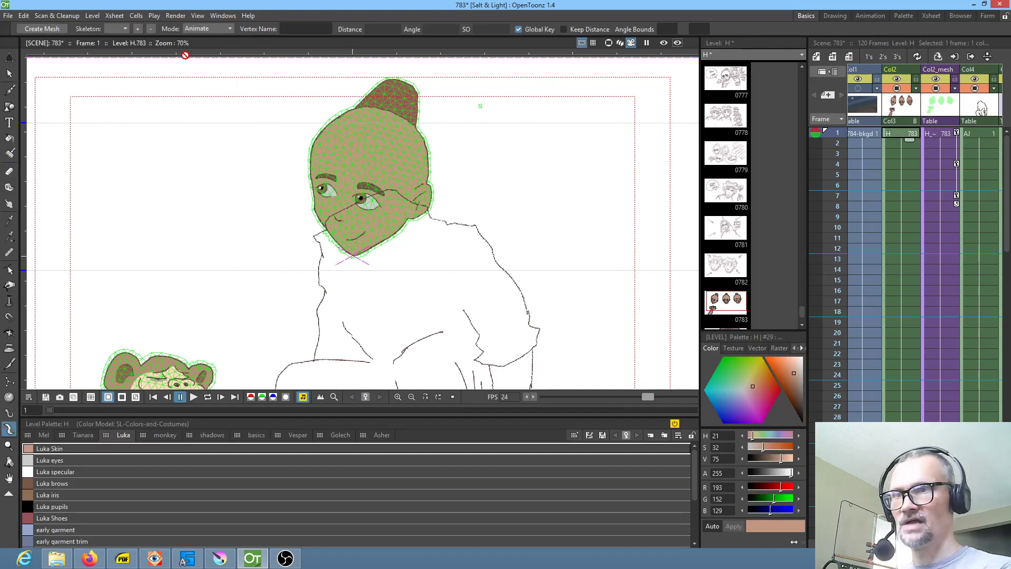
pyautogui.click(42, 29)
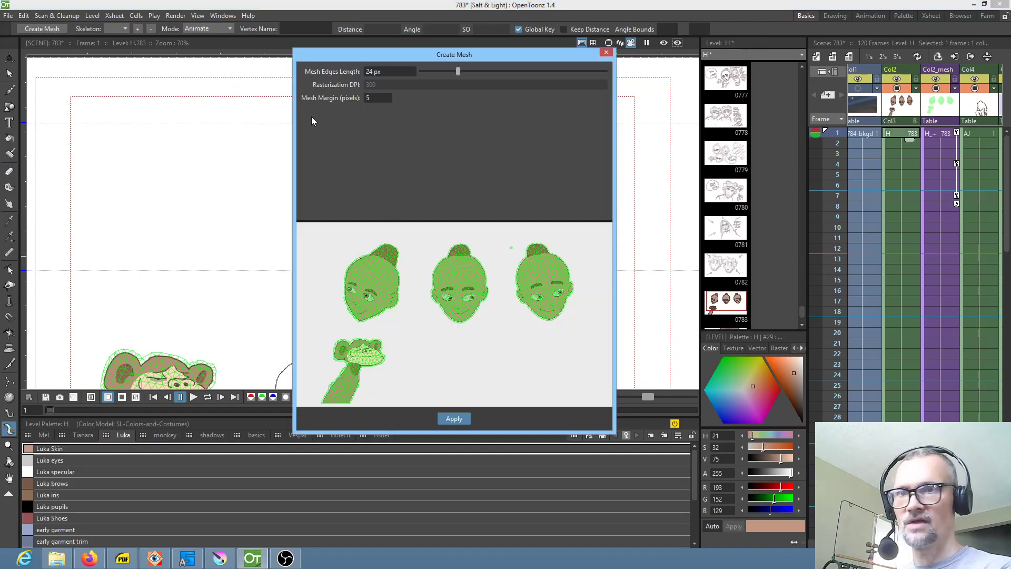
pyautogui.click(460, 419)
pyautogui.click(458, 291)
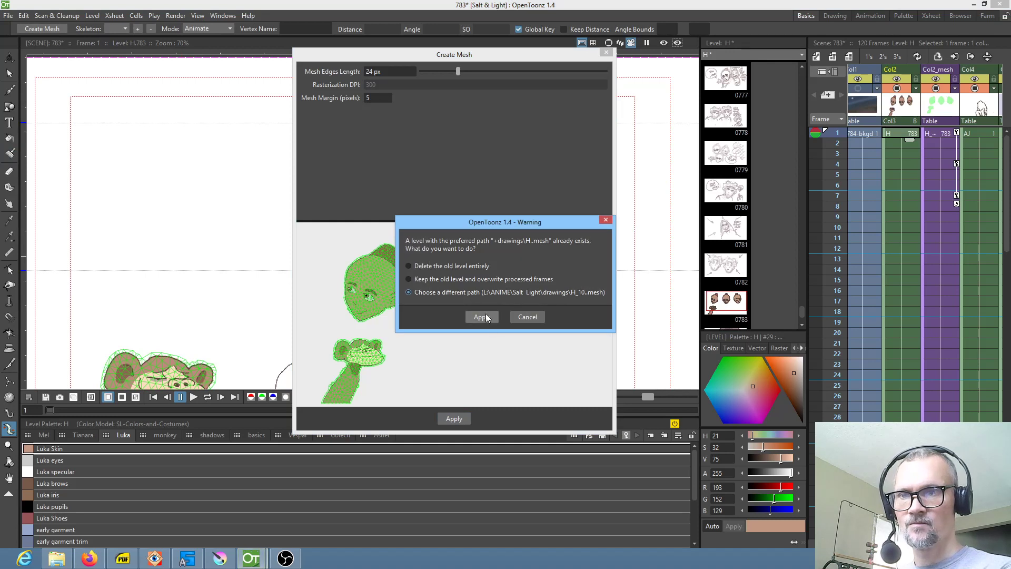
pyautogui.click(482, 316)
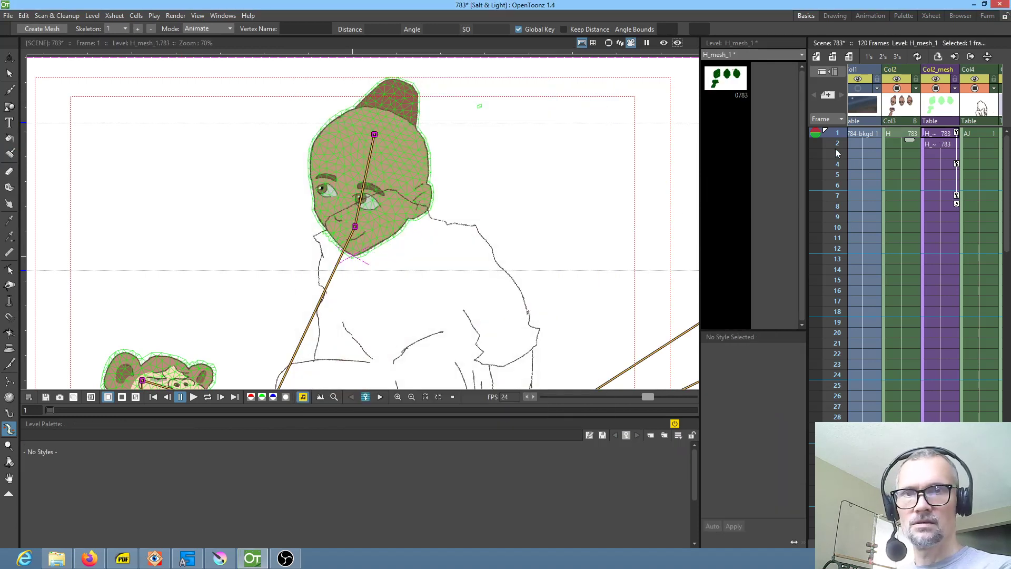
# Step: Delete the old mesh's cells below frame 1 in the Col2_mesh column and extend the new mesh through frame 10
pyautogui.moveTo(838, 140)
pyautogui.mouseDown()
pyautogui.moveTo(836, 228)
pyautogui.moveTo(836, 144)
pyautogui.moveTo(837, 228)
pyautogui.moveTo(838, 215)
pyautogui.mouseUp()
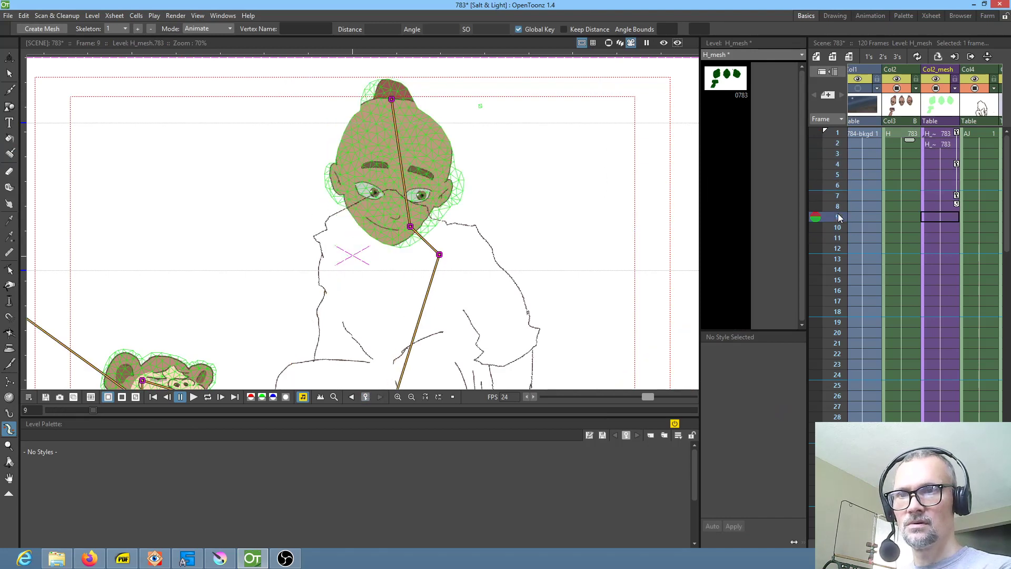
pyautogui.moveTo(838, 213)
pyautogui.mouseDown()
pyautogui.moveTo(851, 141)
pyautogui.moveTo(856, 220)
pyautogui.moveTo(856, 129)
pyautogui.moveTo(860, 192)
pyautogui.moveTo(862, 135)
pyautogui.mouseUp()
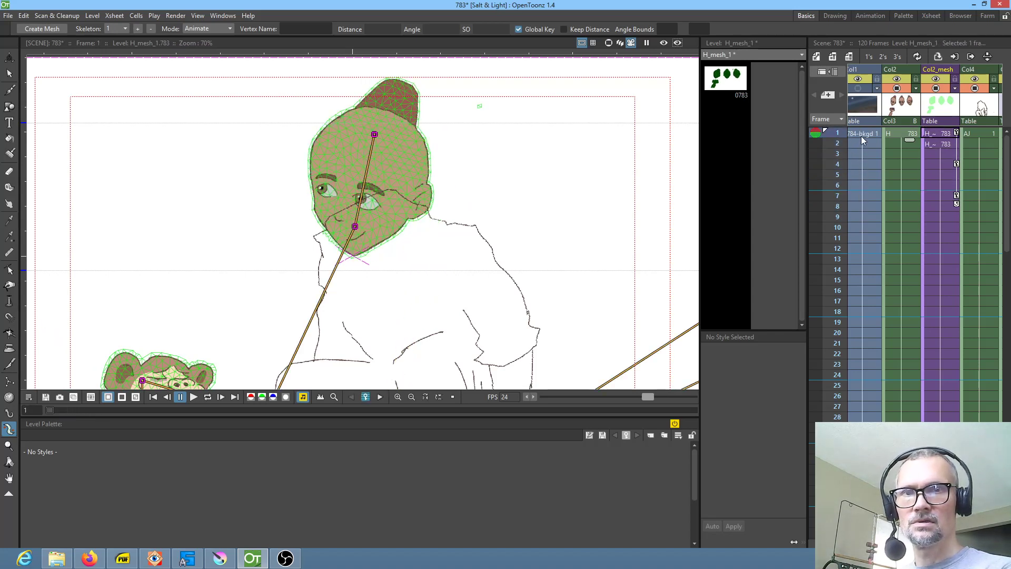
pyautogui.click(938, 144)
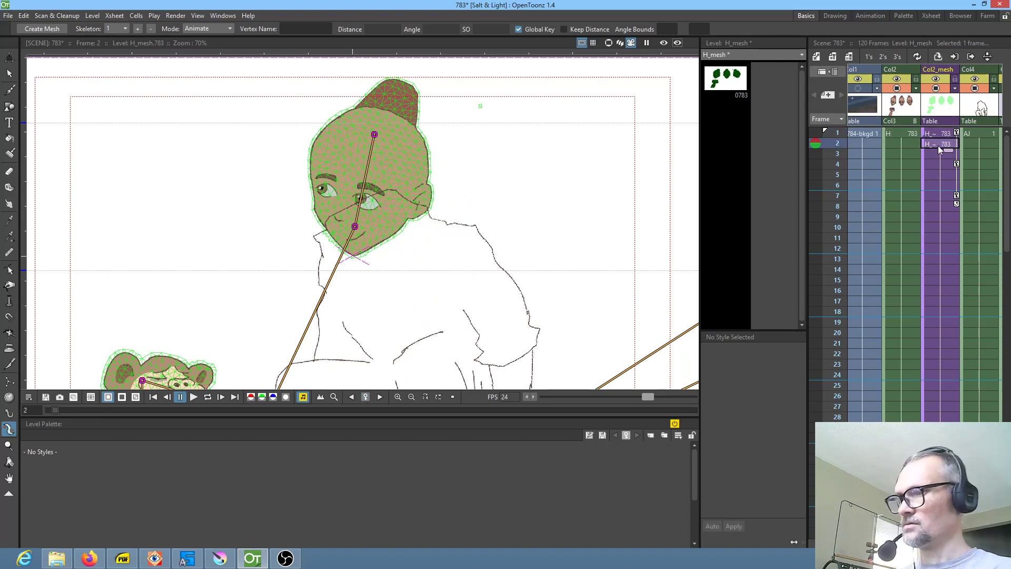
pyautogui.moveTo(937, 146); pyautogui.dragTo(942, 153)
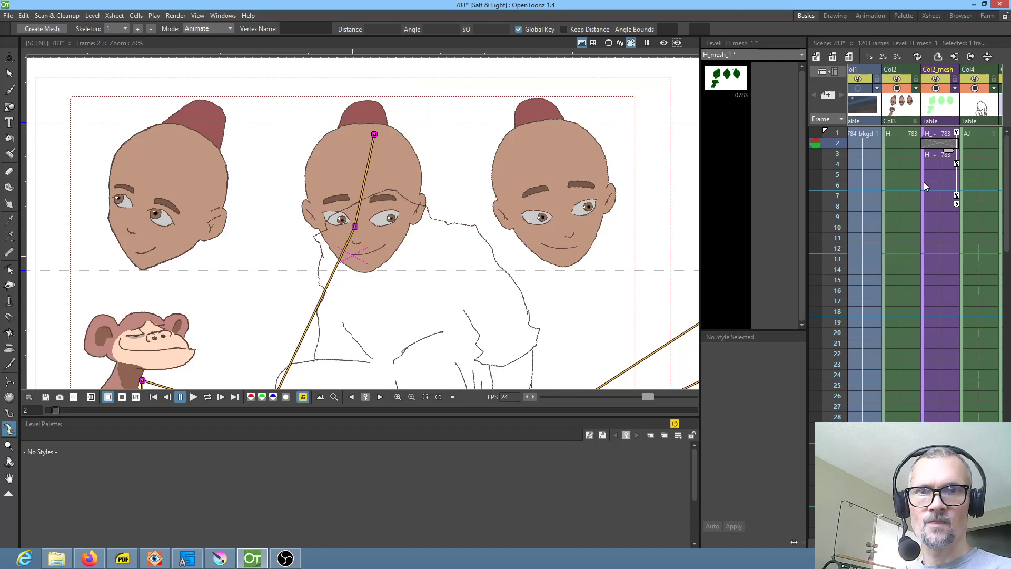
pyautogui.click(922, 183)
pyautogui.press('Delete')
pyautogui.click(940, 133)
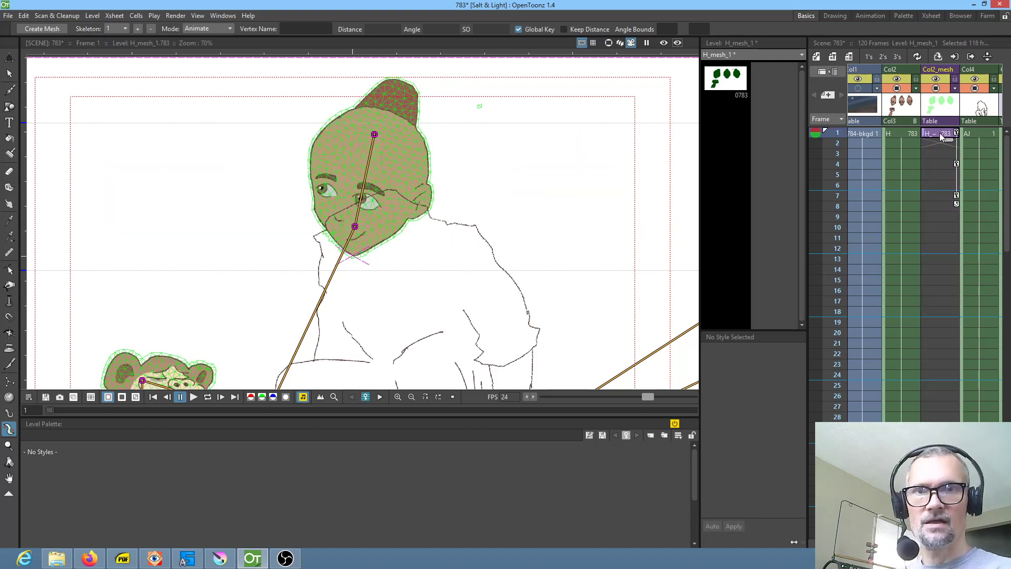
pyautogui.moveTo(946, 140); pyautogui.dragTo(953, 239)
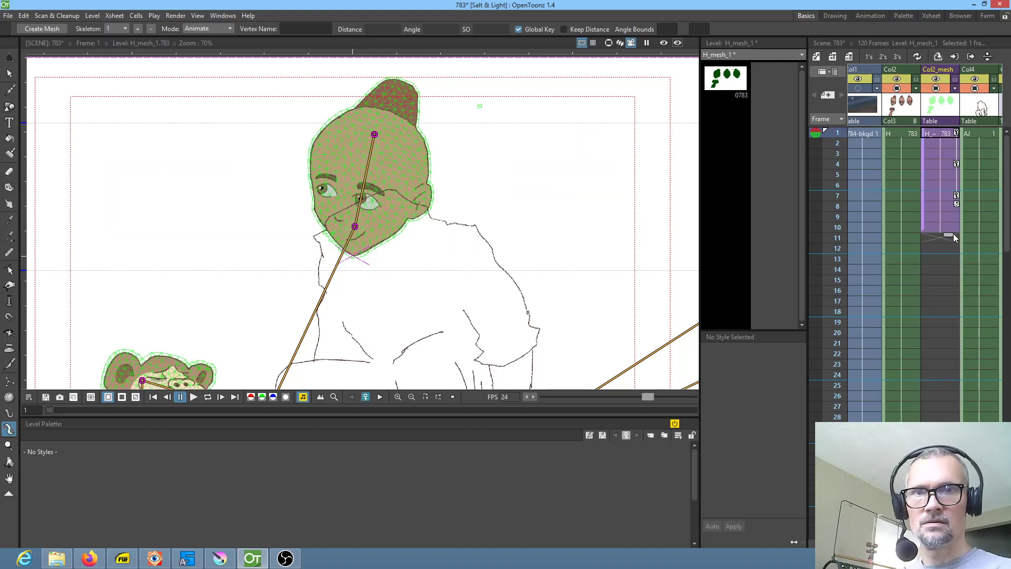
# Step: At frame 7, shift the head's lower vertex, enable Keep Distance, and rotate the top vertex to about -18° to tilt the head
pyautogui.click(948, 196)
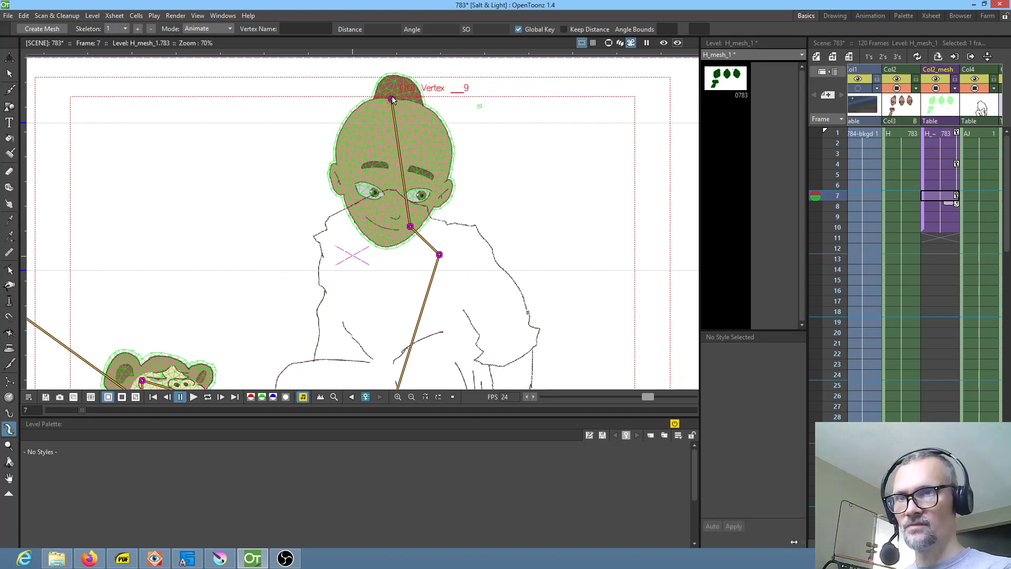
pyautogui.moveTo(391, 100); pyautogui.dragTo(334, 96)
pyautogui.click(564, 29)
pyautogui.moveTo(410, 227); pyautogui.dragTo(450, 168)
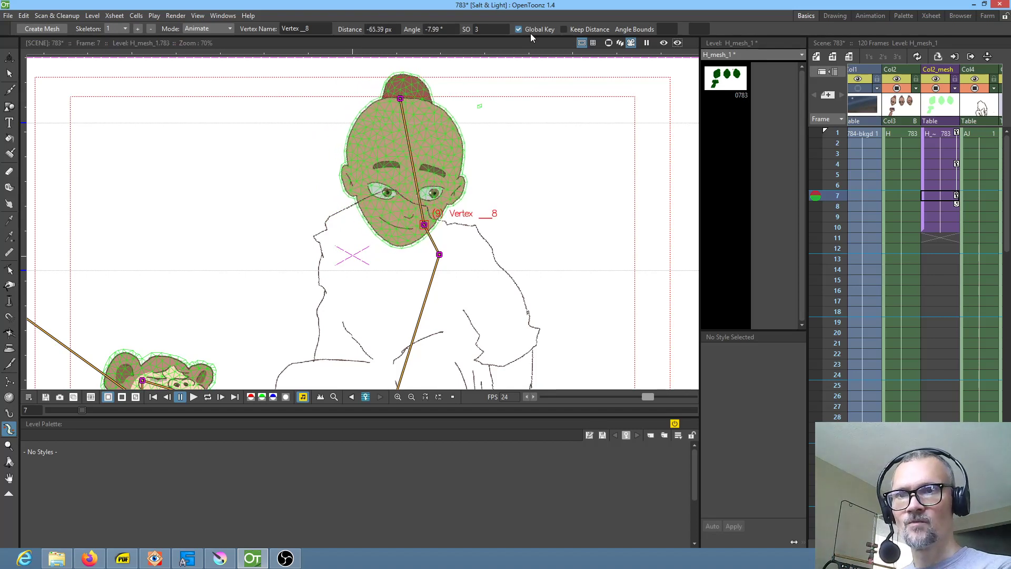
pyautogui.click(564, 30)
pyautogui.moveTo(400, 99); pyautogui.dragTo(368, 109)
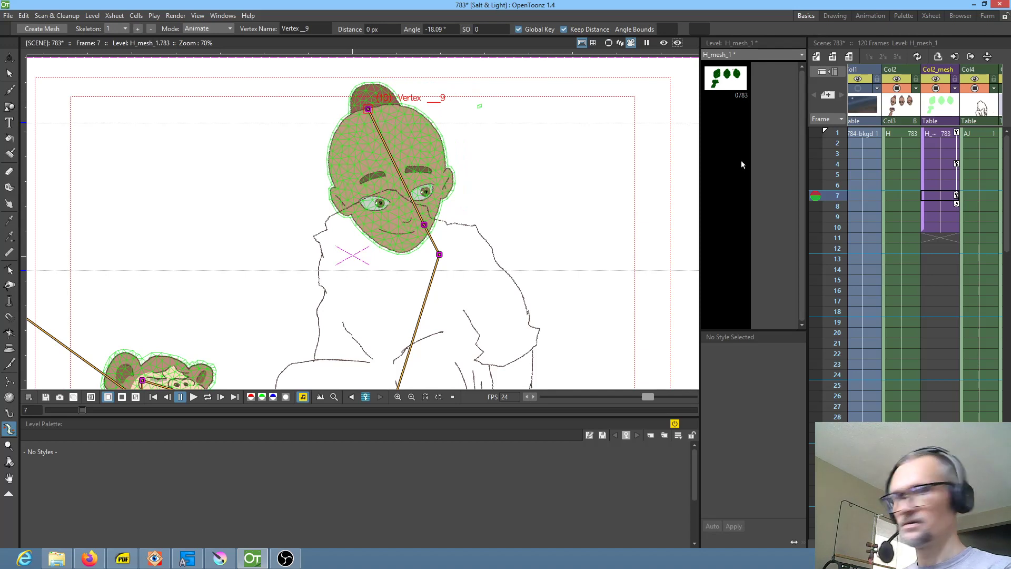
# Step: Scrub back through the head poses, extend the new mesh to the scene's last frame, and hide the mesh overlay
pyautogui.moveTo(828, 196)
pyautogui.mouseDown()
pyautogui.moveTo(824, 161)
pyautogui.moveTo(830, 225)
pyautogui.moveTo(828, 137)
pyautogui.moveTo(828, 226)
pyautogui.moveTo(820, 140)
pyautogui.moveTo(828, 226)
pyautogui.moveTo(825, 153)
pyautogui.moveTo(843, 250)
pyautogui.moveTo(832, 124)
pyautogui.mouseUp()
pyautogui.moveTo(942, 232); pyautogui.dragTo(943, 430)
pyautogui.moveTo(794, 541); pyautogui.dragTo(793, 541)
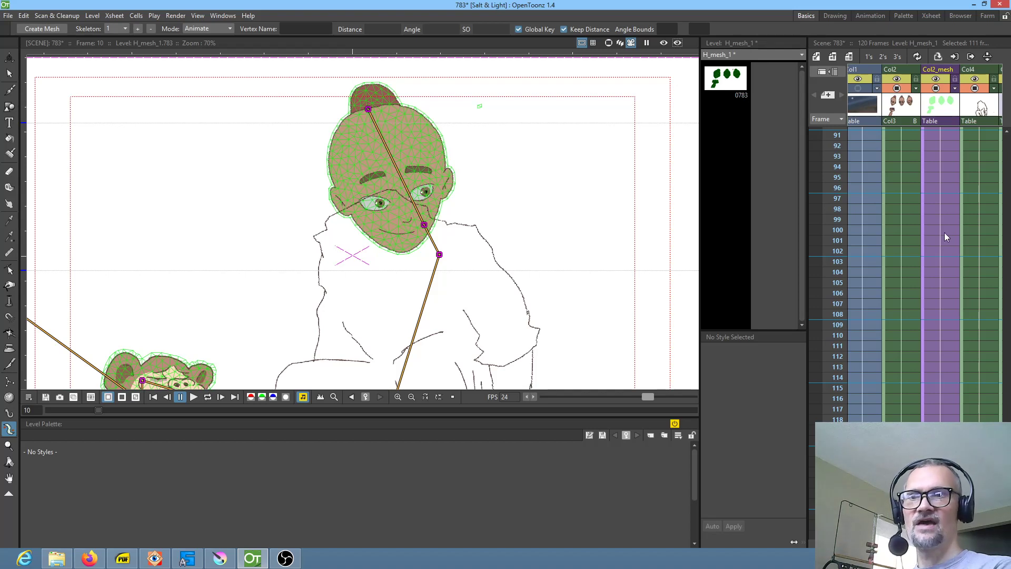
pyautogui.scroll(10, 945, 210)
pyautogui.click(936, 89)
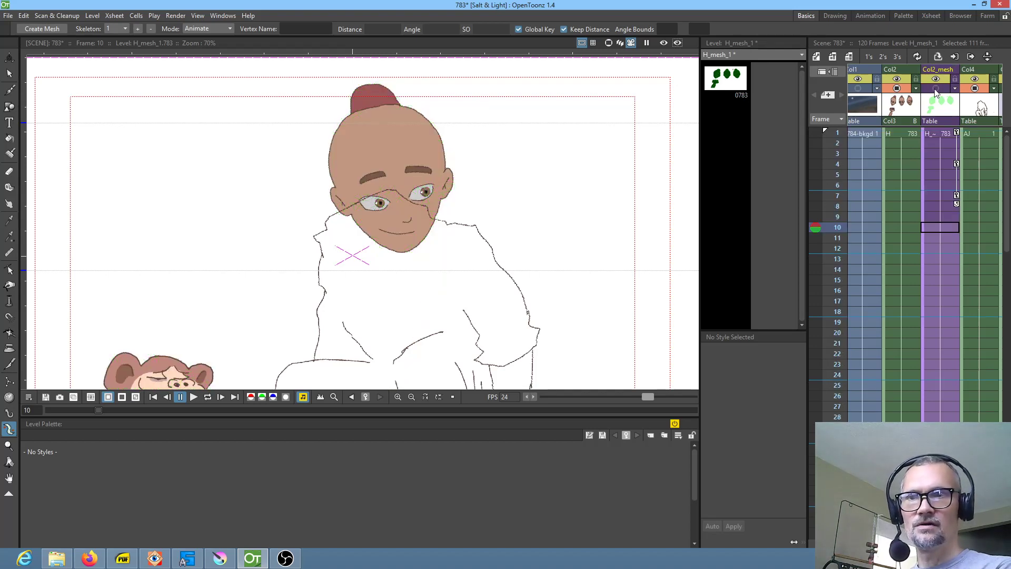
pyautogui.scroll(1, 535, 200)
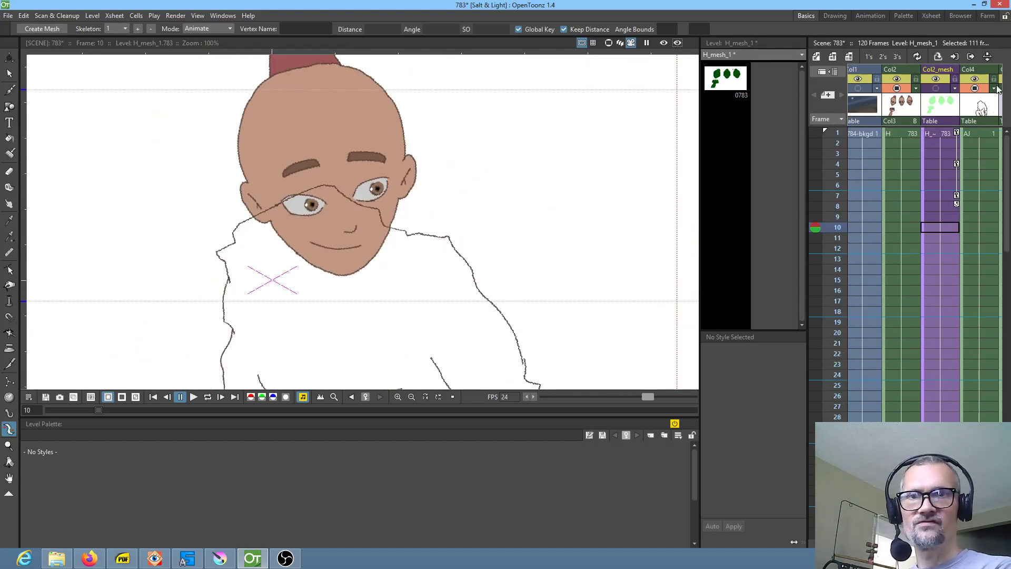
# Step: Compare H drawing 783's source heads and monkey with the posed result in the scene at frames 7 and 1
pyautogui.click(901, 110)
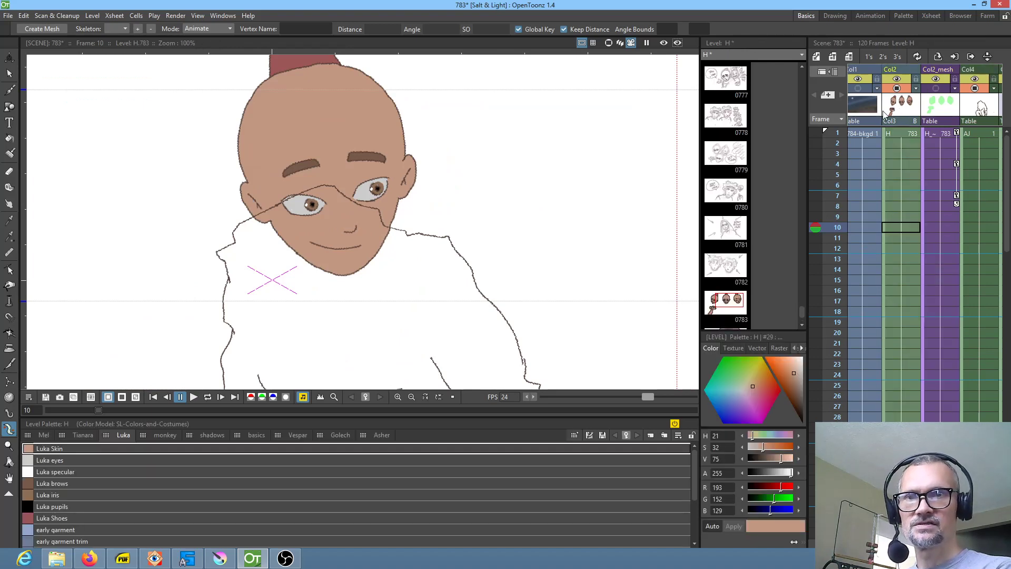
pyautogui.click(727, 301)
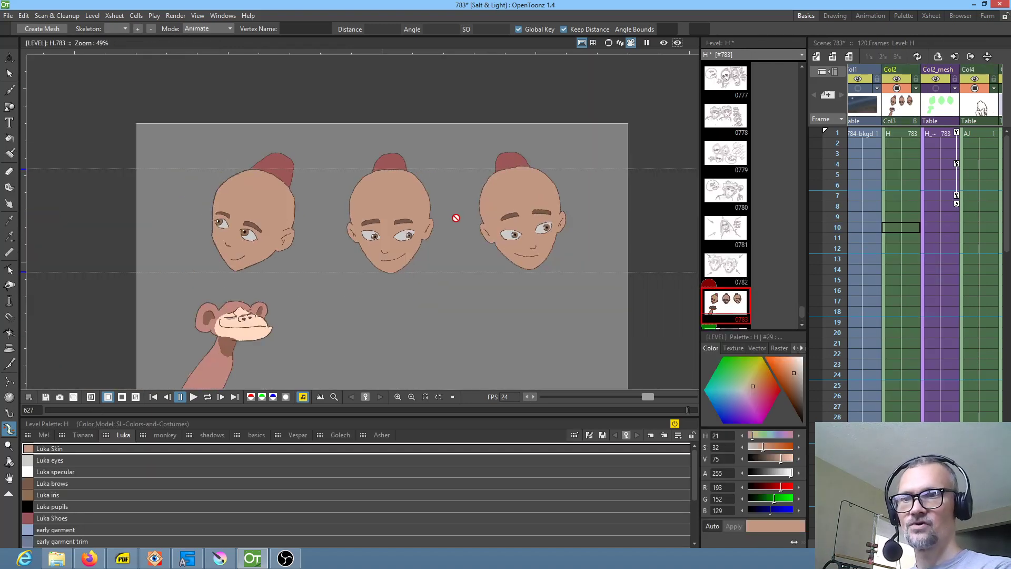
pyautogui.scroll(2, 456, 218)
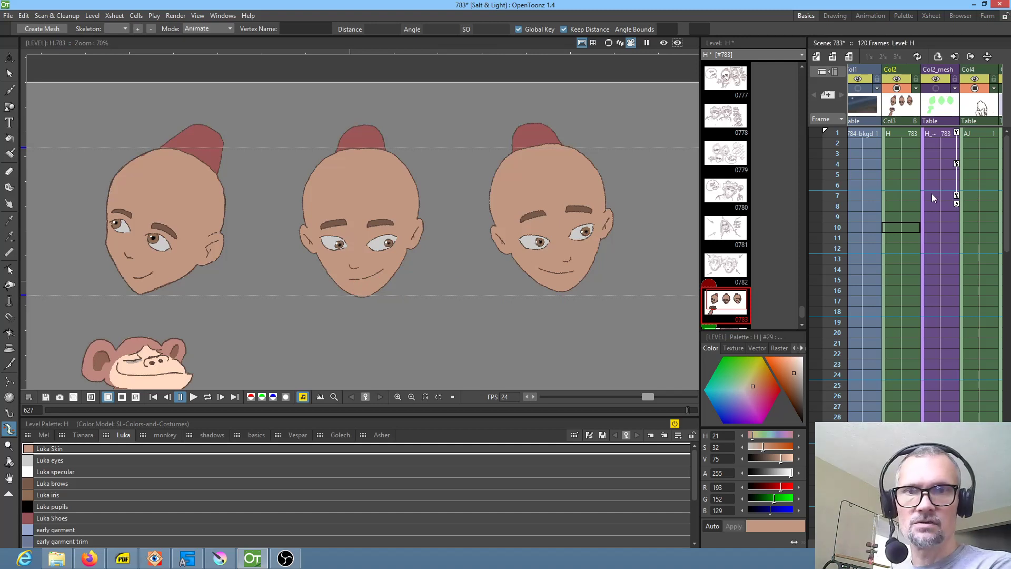
pyautogui.click(933, 138)
pyautogui.click(940, 197)
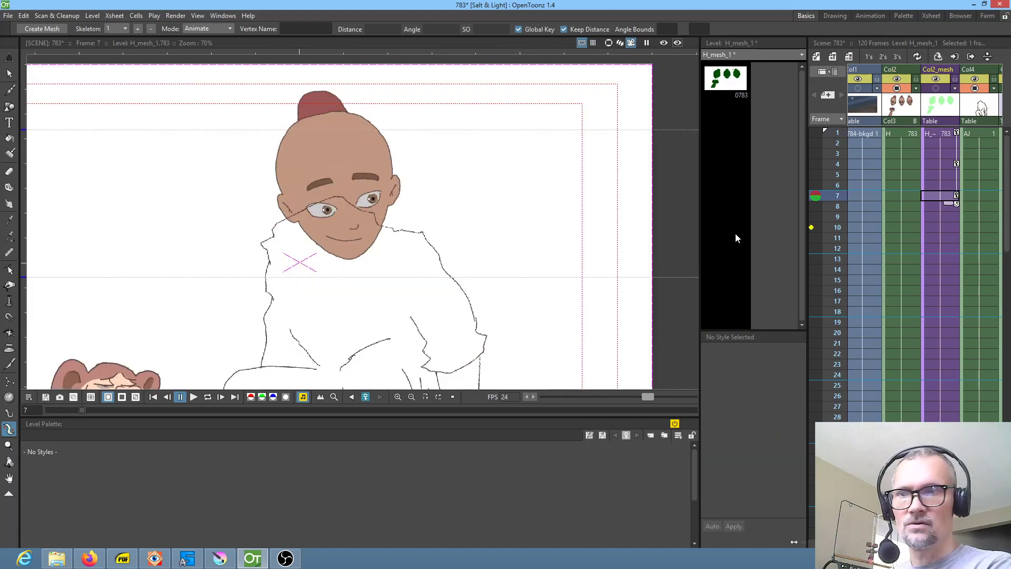
pyautogui.scroll(-3, 477, 252)
pyautogui.moveTo(522, 276); pyautogui.dragTo(498, 239)
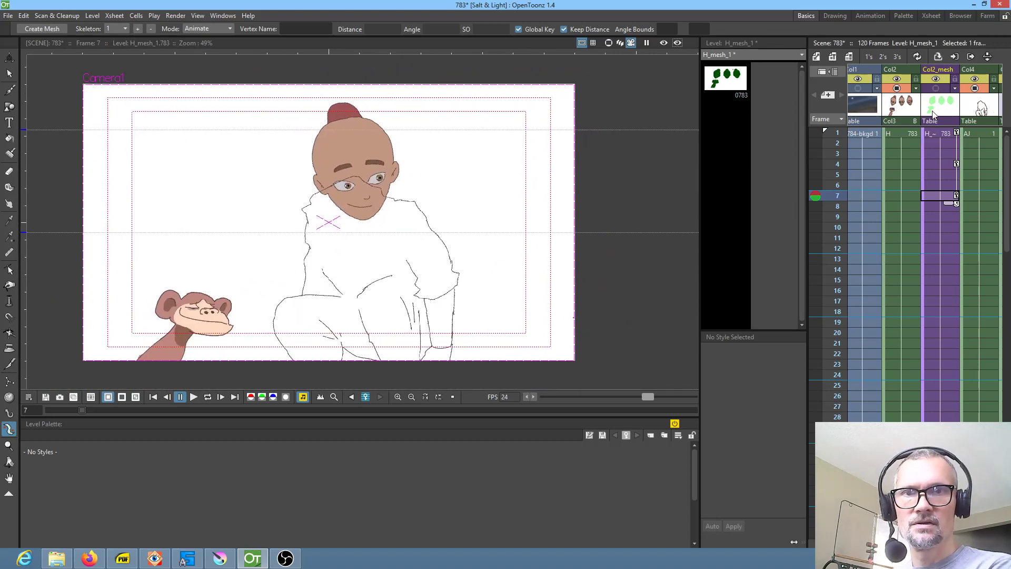
pyautogui.click(929, 136)
pyautogui.moveTo(835, 133)
pyautogui.mouseDown()
pyautogui.moveTo(830, 239)
pyautogui.moveTo(830, 124)
pyautogui.mouseUp()
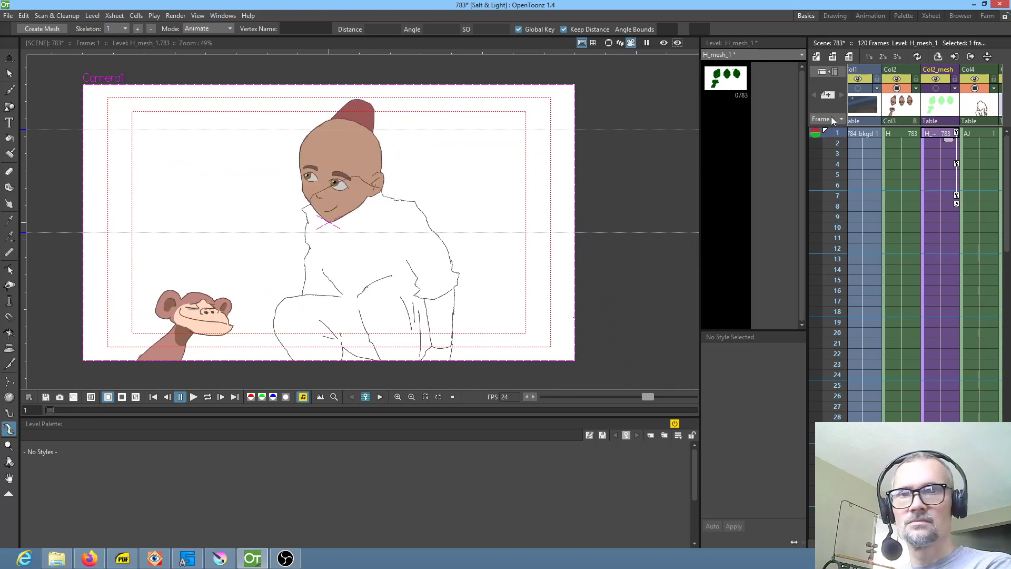
# Step: In H drawing 783, freehand-select the monkey, mirror it with a horizontal scale of -100%, and move it beneath the middle and third heads
pyautogui.click(910, 111)
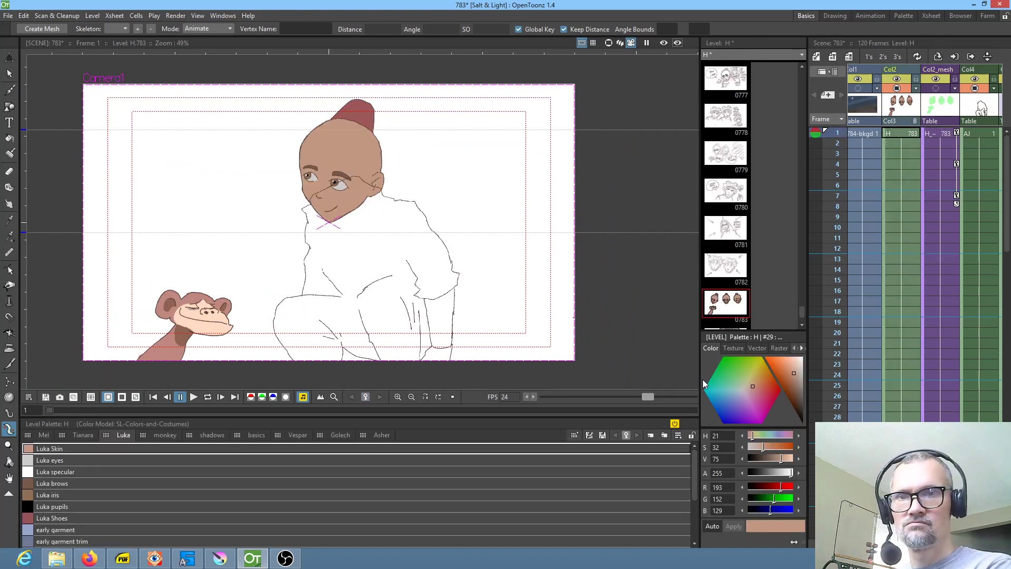
pyautogui.click(728, 305)
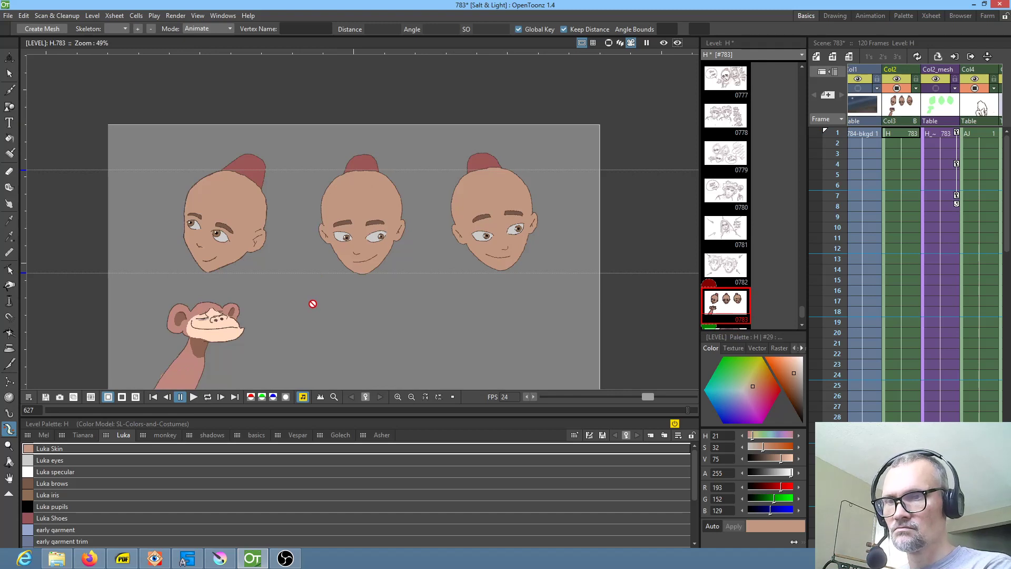
pyautogui.press('s')
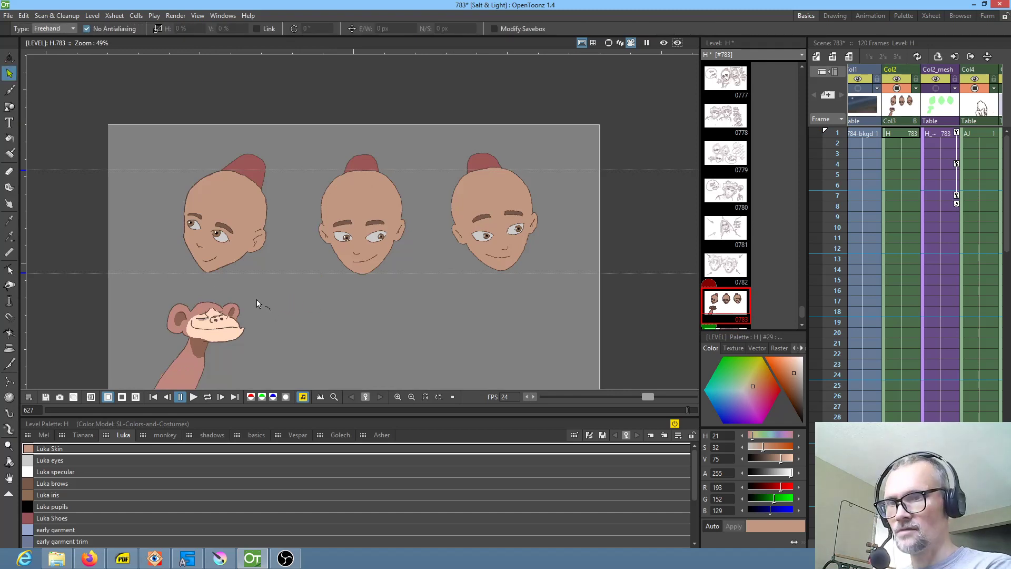
pyautogui.moveTo(271, 309); pyautogui.dragTo(275, 300)
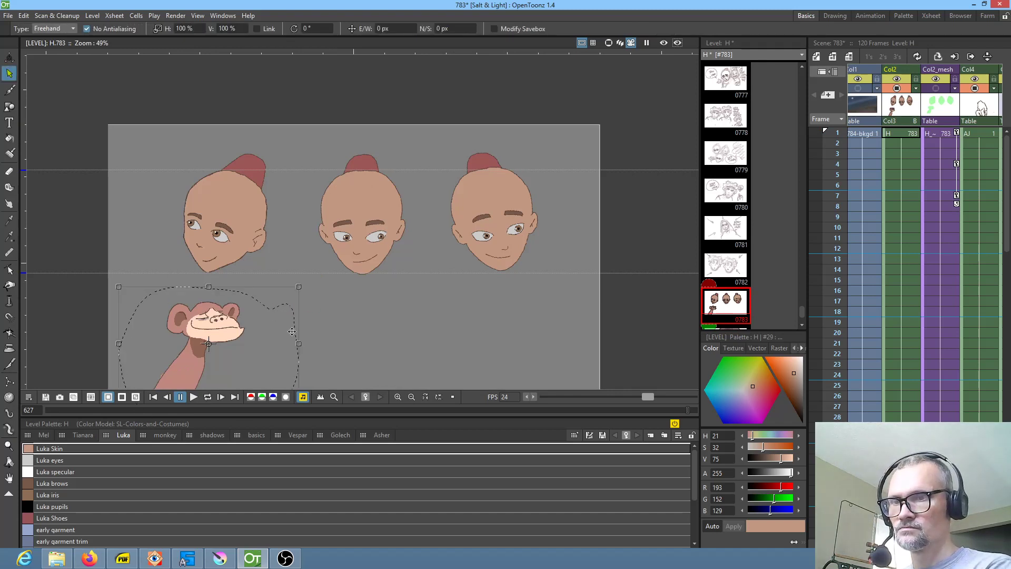
pyautogui.click(198, 28)
pyautogui.press('Left')
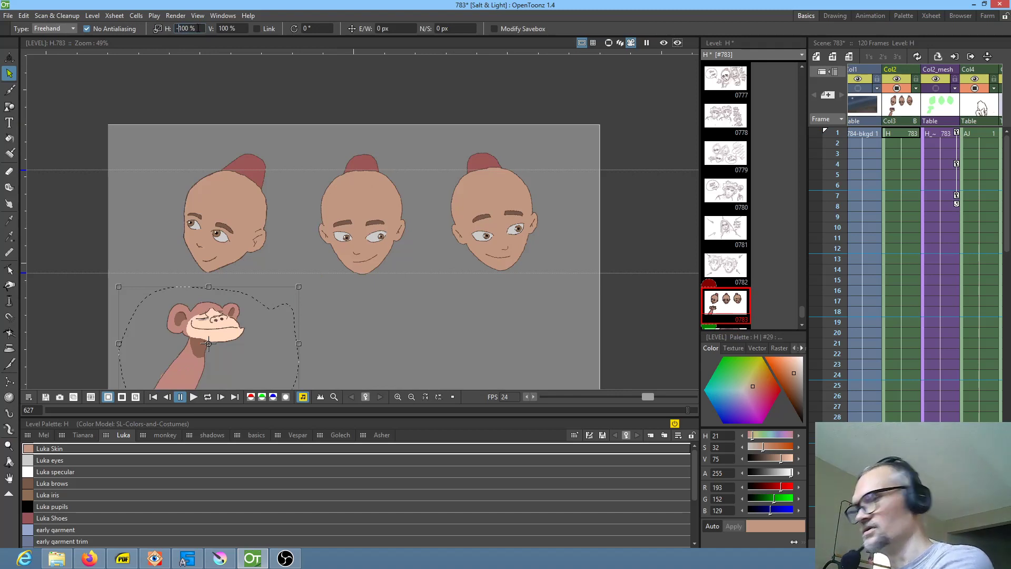
pyautogui.press('Return')
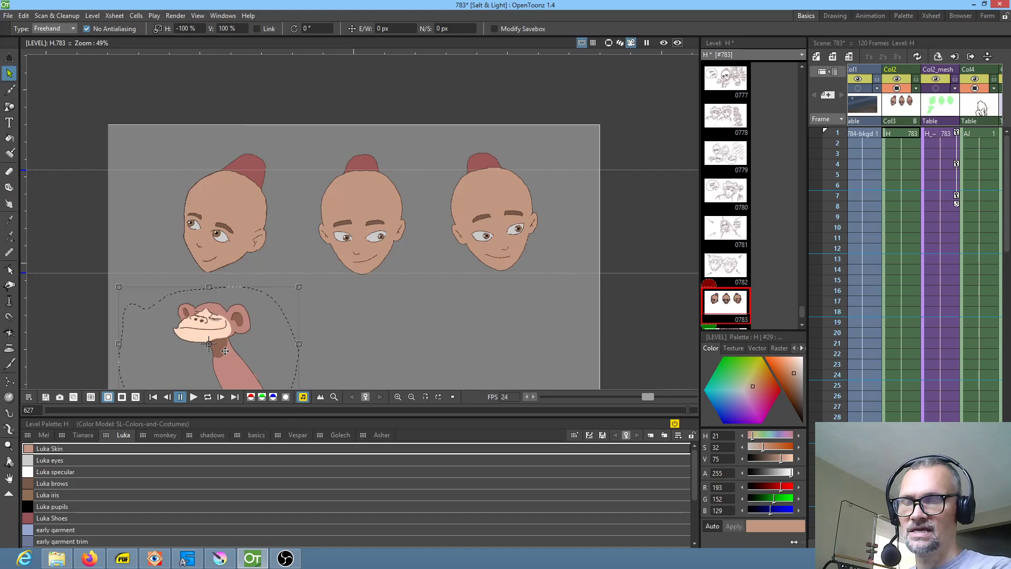
pyautogui.moveTo(225, 351)
pyautogui.mouseDown()
pyautogui.moveTo(421, 361)
pyautogui.moveTo(450, 386)
pyautogui.moveTo(443, 355)
pyautogui.mouseUp()
# Step: Create a new mesh for H drawing 783 in frame 1 with 24 px edges and 5 px margin, choosing a different path
pyautogui.click(887, 133)
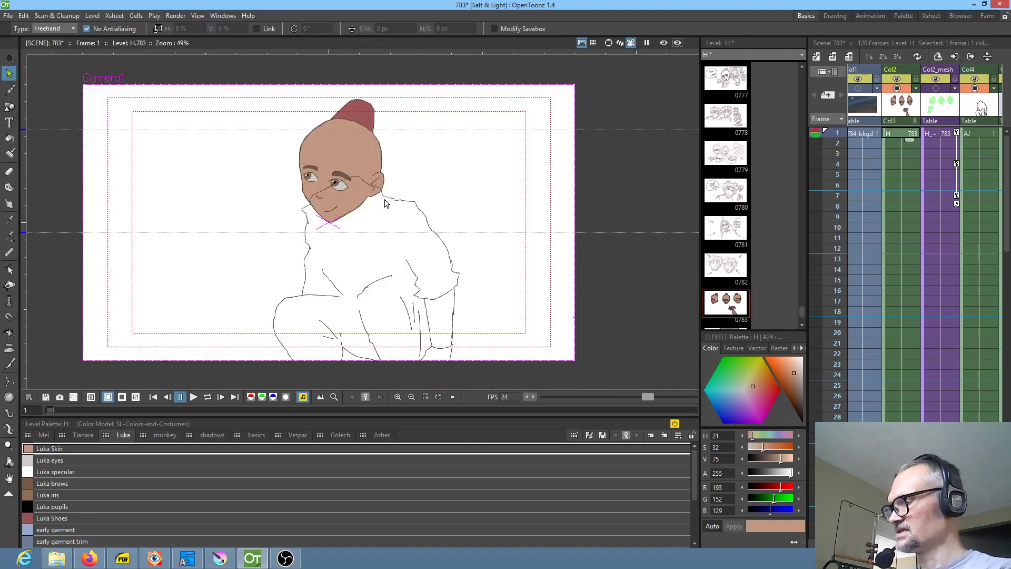
pyautogui.press('k')
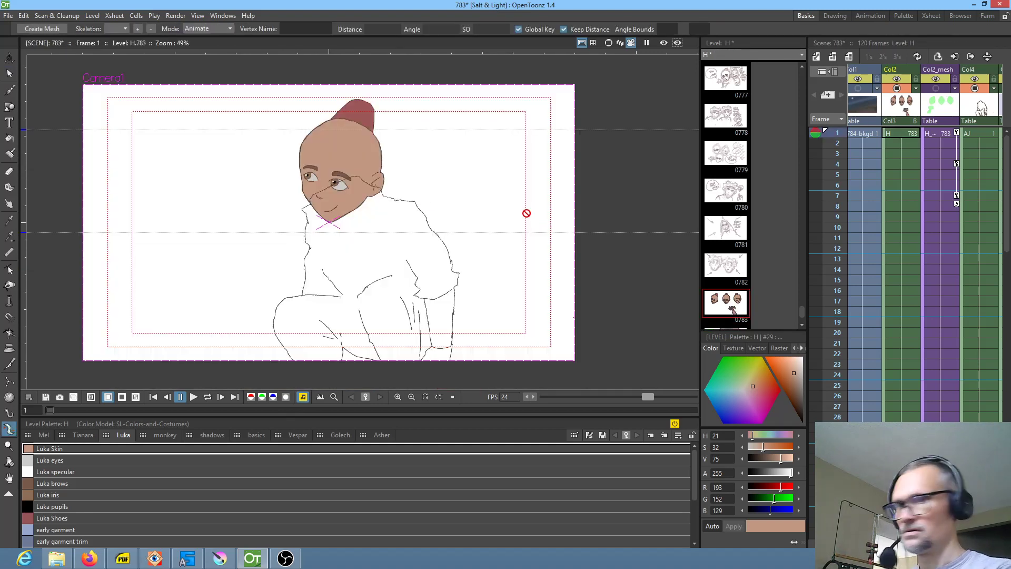
pyautogui.click(477, 194)
pyautogui.click(904, 133)
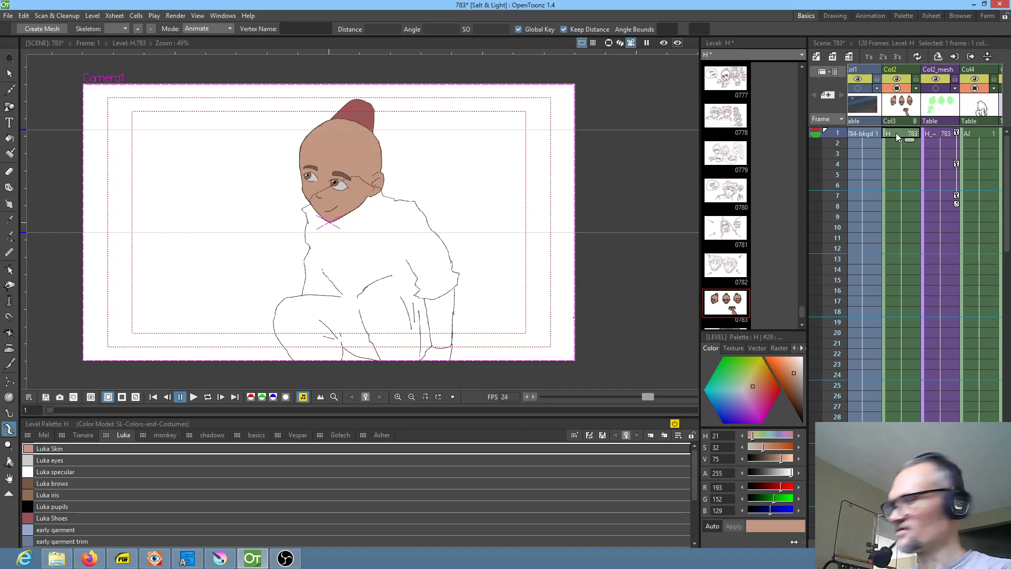
pyautogui.click(32, 30)
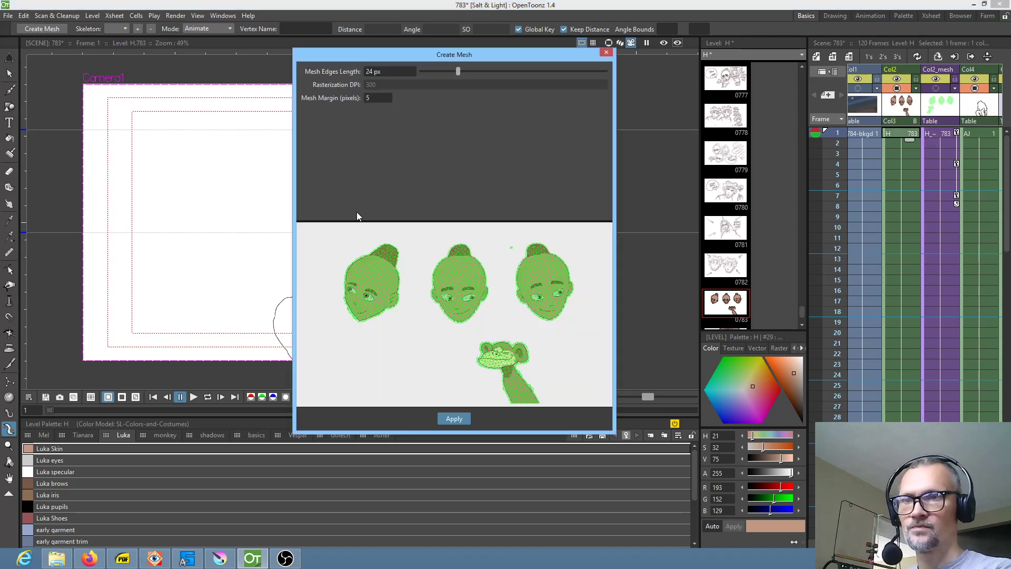
pyautogui.click(452, 418)
pyautogui.click(434, 295)
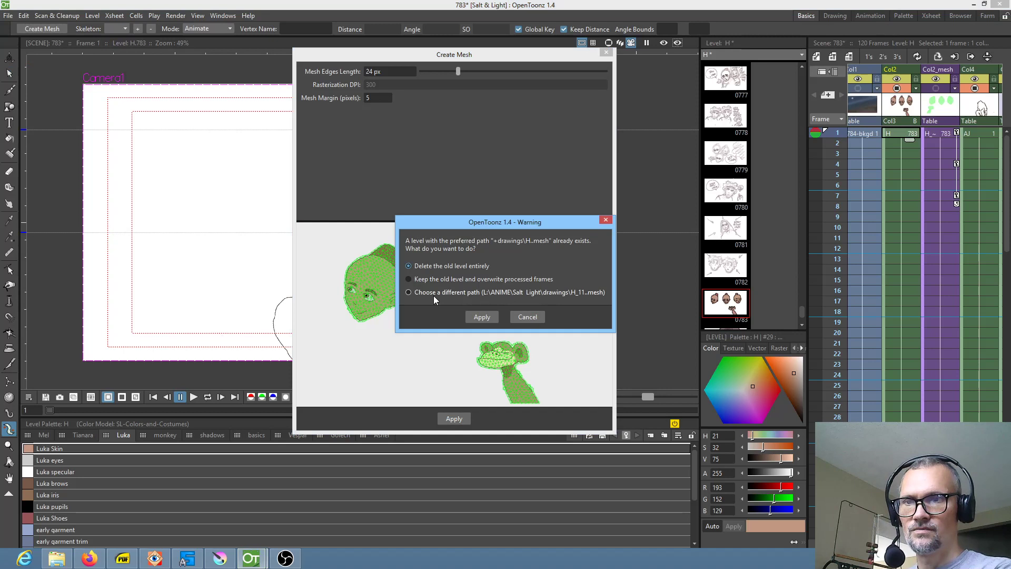
pyautogui.click(480, 317)
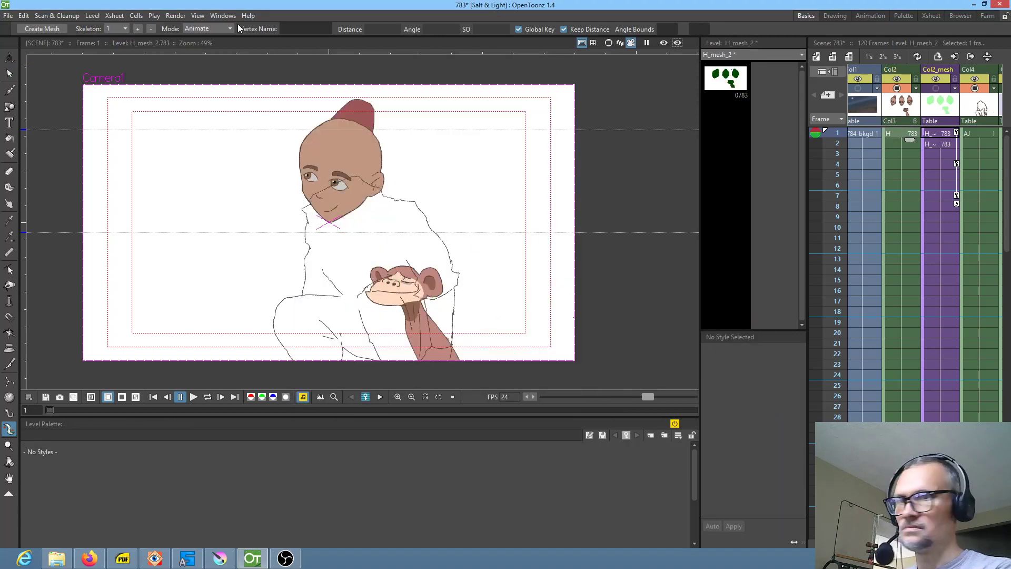
# Step: Show the mesh overlay and, in Build Skeleton mode, reposition the monkey's skeleton vertices along the mirrored monkey's neck, head and muzzle
pyautogui.click(211, 28)
pyautogui.click(206, 58)
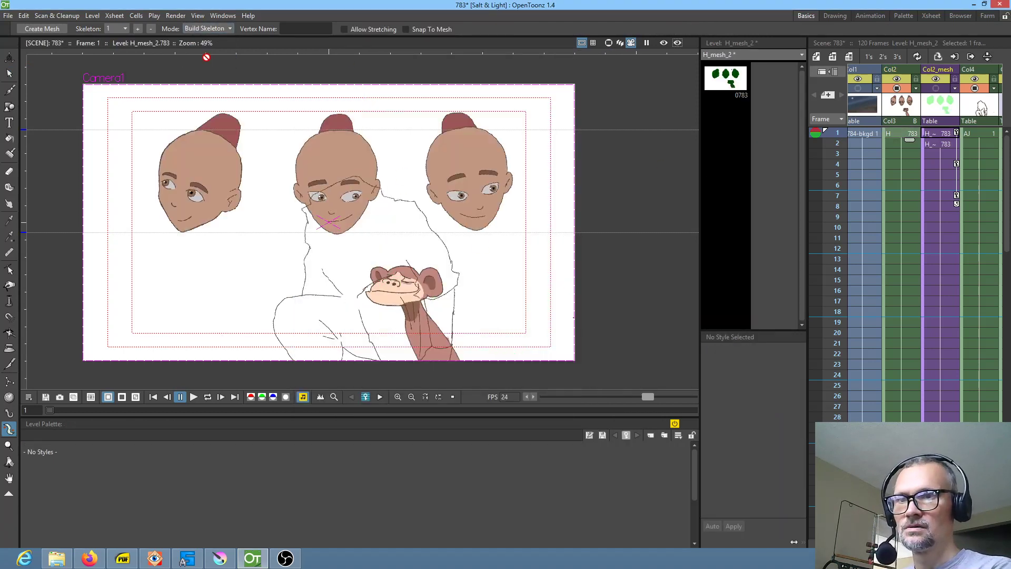
pyautogui.click(937, 89)
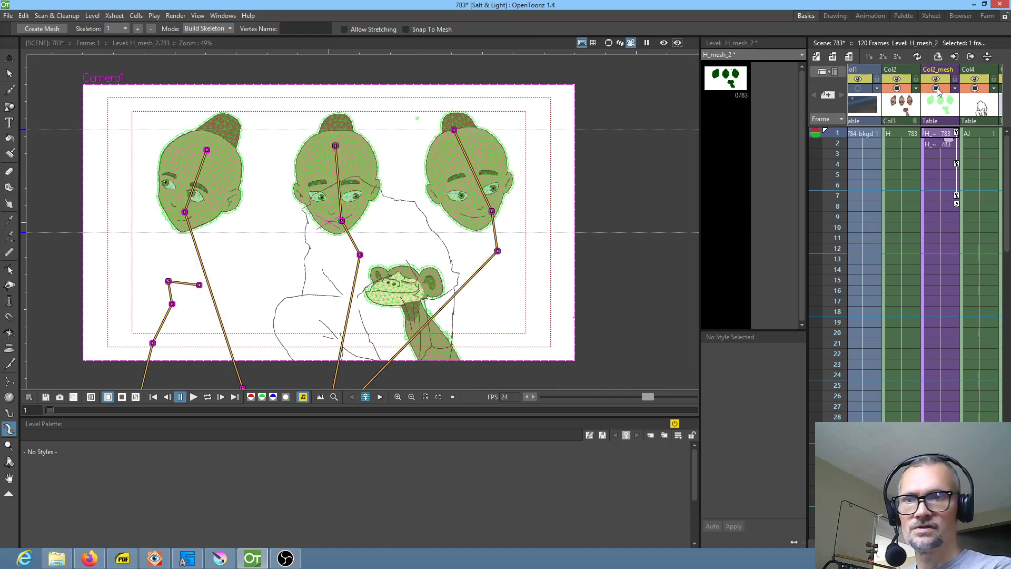
pyautogui.moveTo(613, 324); pyautogui.dragTo(614, 232)
pyautogui.moveTo(136, 323); pyautogui.dragTo(463, 313)
pyautogui.moveTo(153, 252); pyautogui.dragTo(453, 282)
pyautogui.moveTo(173, 212); pyautogui.dragTo(425, 235)
pyautogui.moveTo(169, 189); pyautogui.dragTo(415, 208)
pyautogui.click(200, 193)
pyautogui.moveTo(200, 193); pyautogui.dragTo(392, 196)
pyautogui.moveTo(386, 196); pyautogui.dragTo(411, 195)
pyautogui.moveTo(427, 238); pyautogui.dragTo(419, 217)
pyautogui.moveTo(454, 283); pyautogui.dragTo(443, 262)
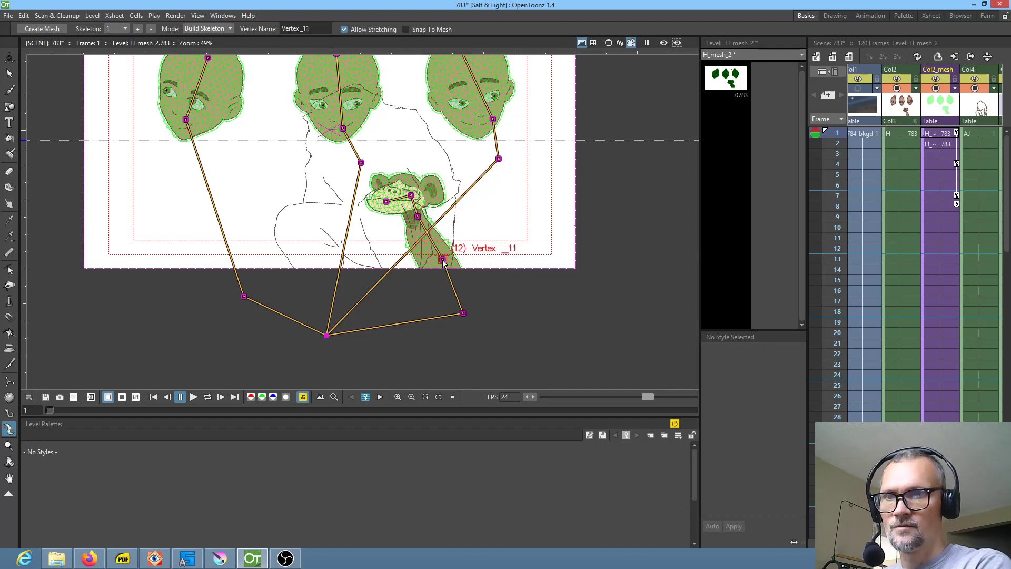
# Step: Delete the old mesh's cells below frame 1 in the Col2_mesh column and extend the new mesh to frame 120
pyautogui.click(941, 142)
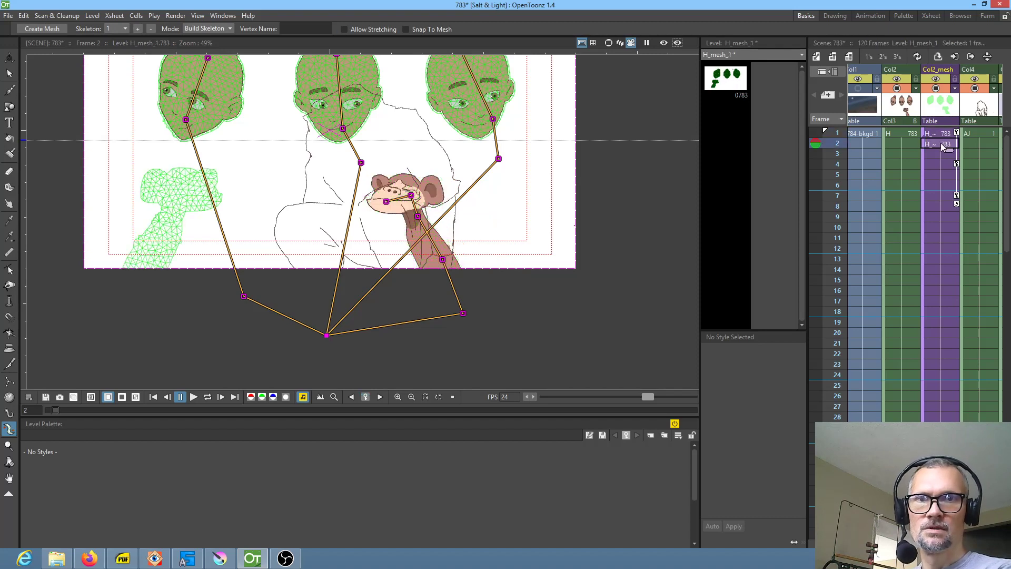
pyautogui.press('Delete')
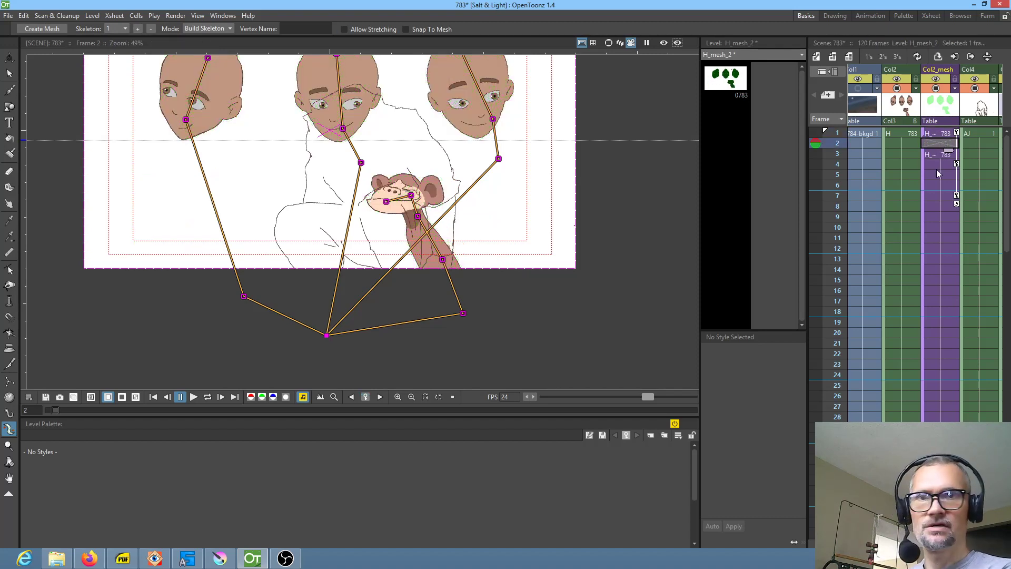
pyautogui.click(923, 168)
pyautogui.press('Delete')
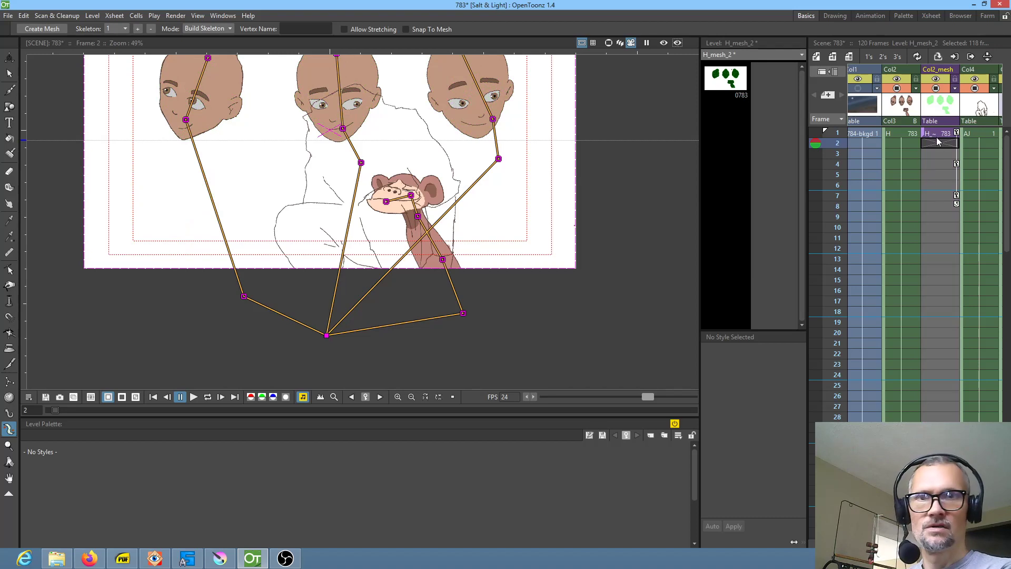
pyautogui.click(937, 136)
pyautogui.moveTo(951, 140); pyautogui.dragTo(949, 429)
pyautogui.scroll(15, 939, 178)
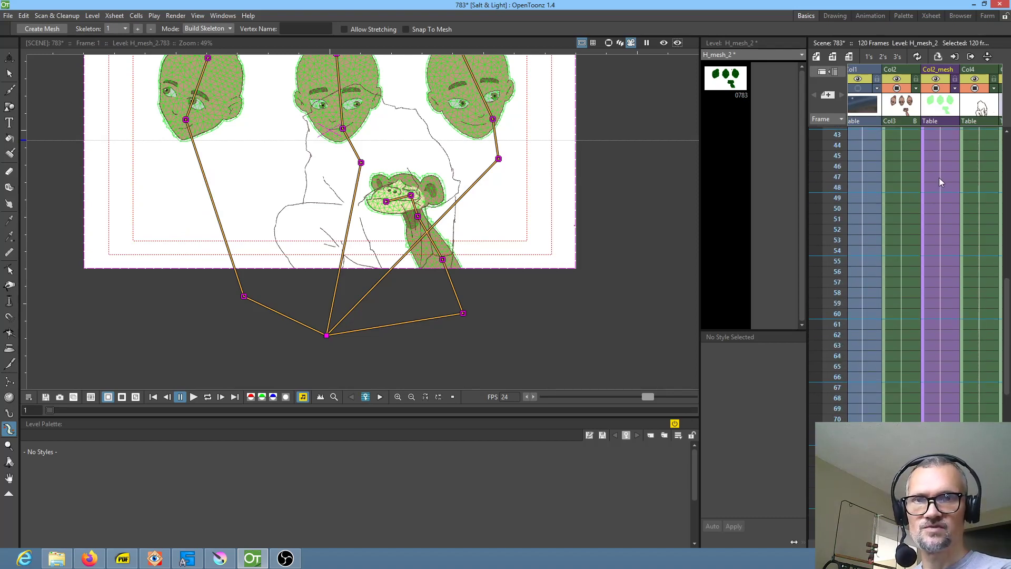
pyautogui.moveTo(842, 138)
pyautogui.mouseDown()
pyautogui.moveTo(841, 268)
pyautogui.moveTo(841, 133)
pyautogui.mouseUp()
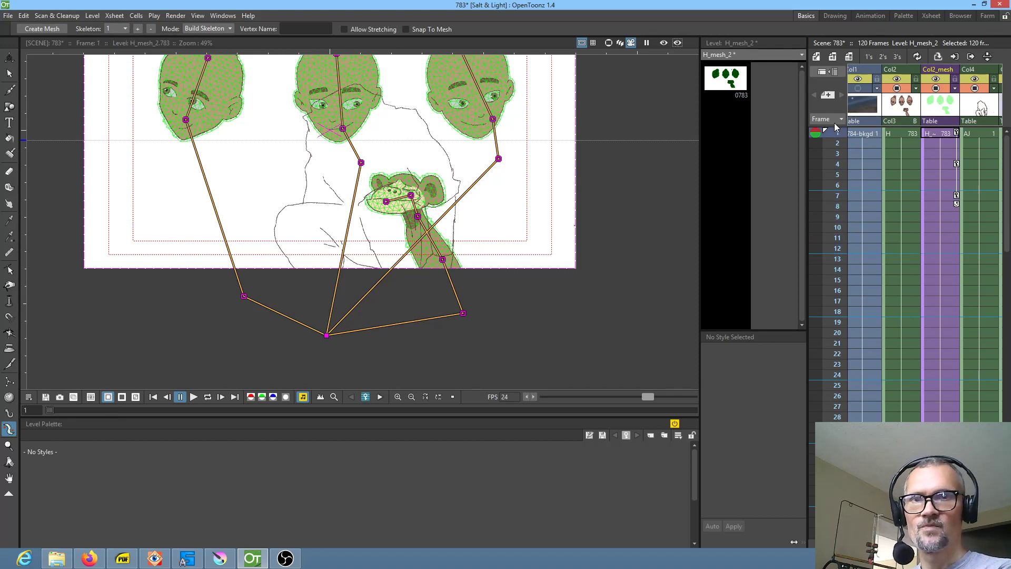
# Step: In Animate mode at frame 1, disable Keep Distance and move the monkey's lower neck vertex to about -92 px distance and -2.3° angle
pyautogui.click(211, 29)
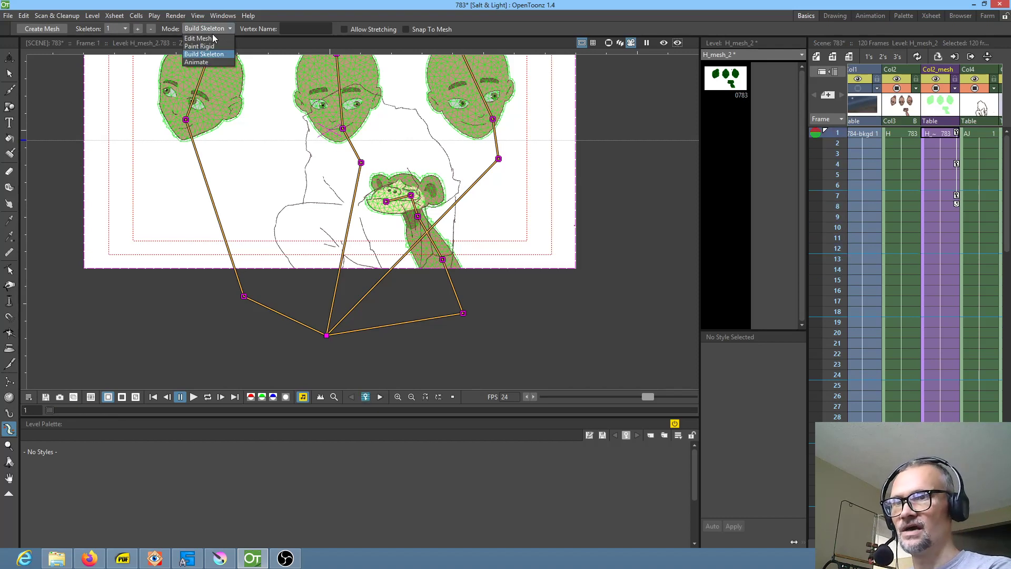
pyautogui.click(209, 62)
pyautogui.scroll(-1, 599, 195)
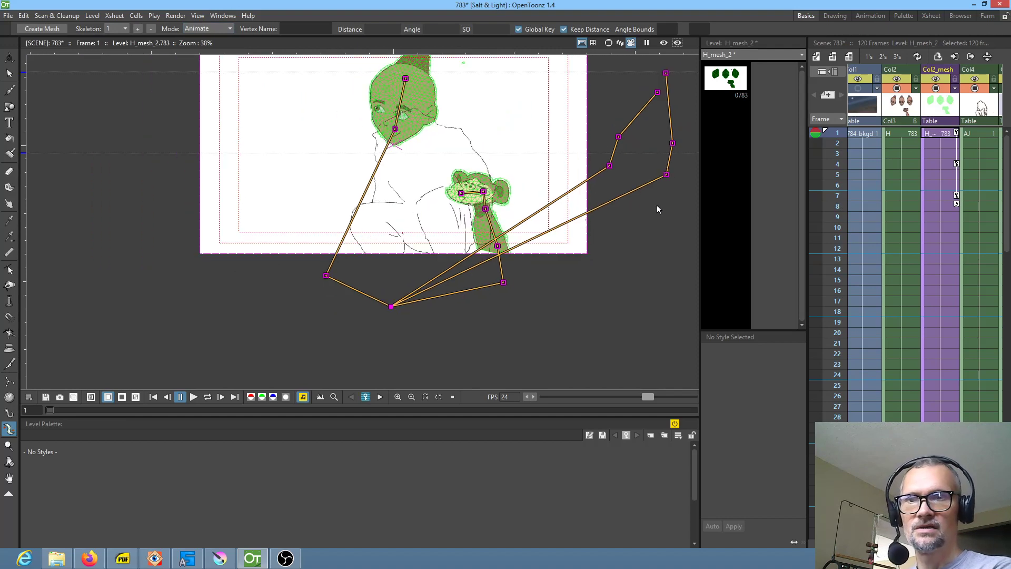
pyautogui.moveTo(838, 134)
pyautogui.mouseDown()
pyautogui.moveTo(844, 249)
pyautogui.moveTo(826, 96)
pyautogui.moveTo(822, 270)
pyautogui.moveTo(810, 100)
pyautogui.mouseUp()
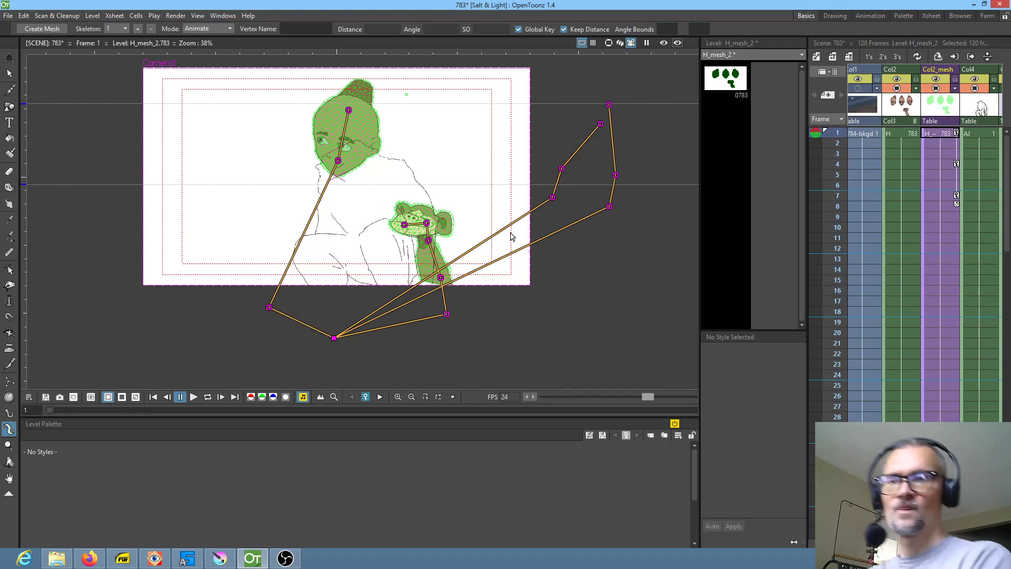
pyautogui.scroll(3, 439, 223)
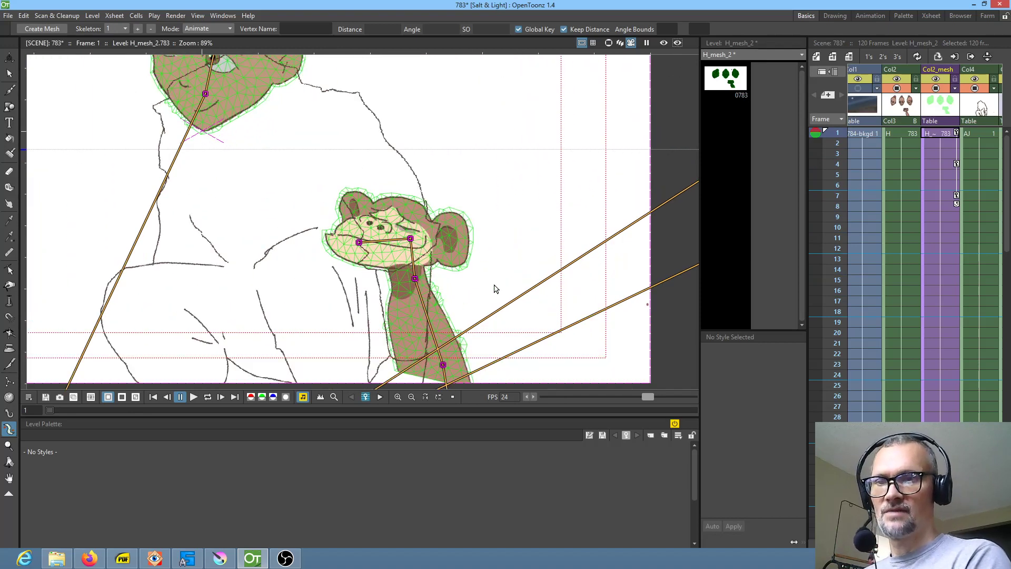
pyautogui.moveTo(494, 289); pyautogui.dragTo(494, 200)
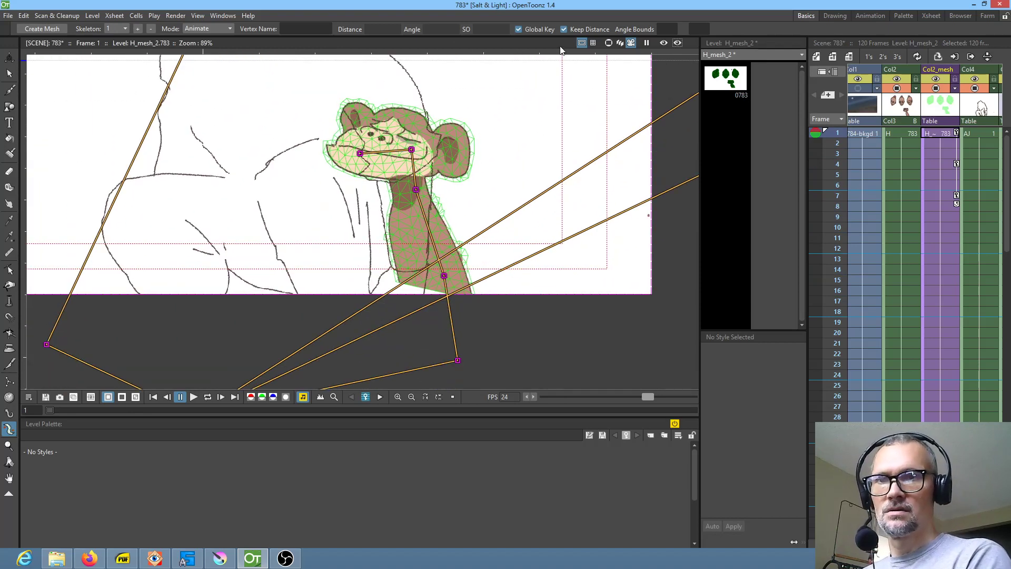
pyautogui.click(940, 134)
pyautogui.click(564, 30)
pyautogui.moveTo(444, 275); pyautogui.dragTo(435, 303)
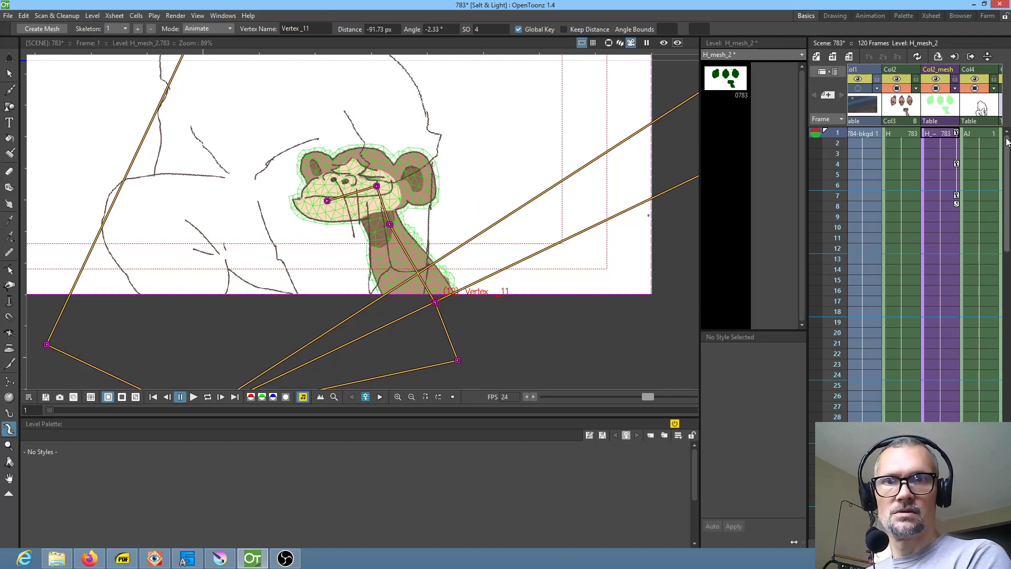
# Step: Move the AJ column directly after Col1, then repose the monkey at frame 4 by lowering its neck base and raising its upper neck and snout
pyautogui.moveTo(973, 70); pyautogui.dragTo(895, 74)
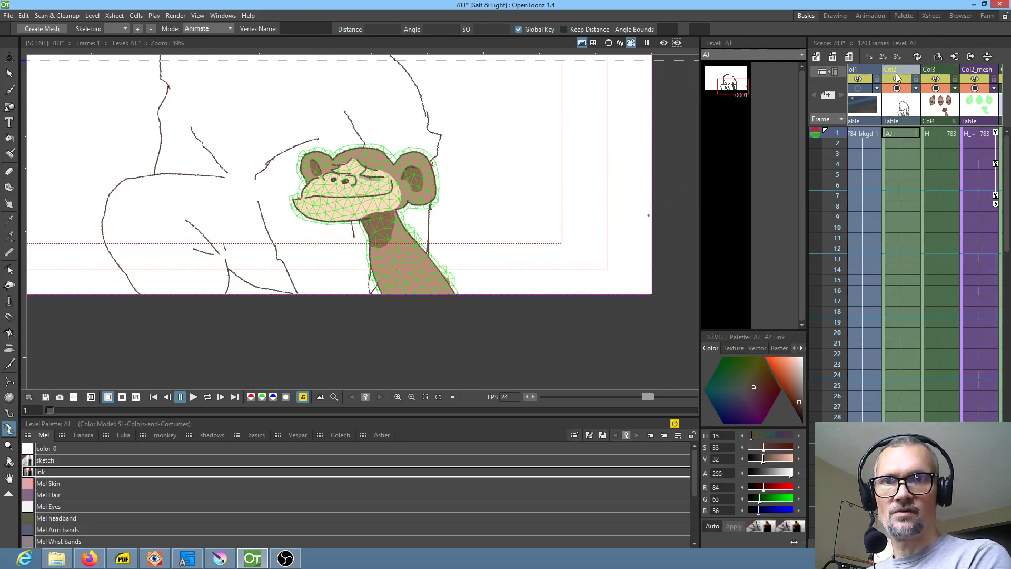
pyautogui.click(979, 134)
pyautogui.click(989, 165)
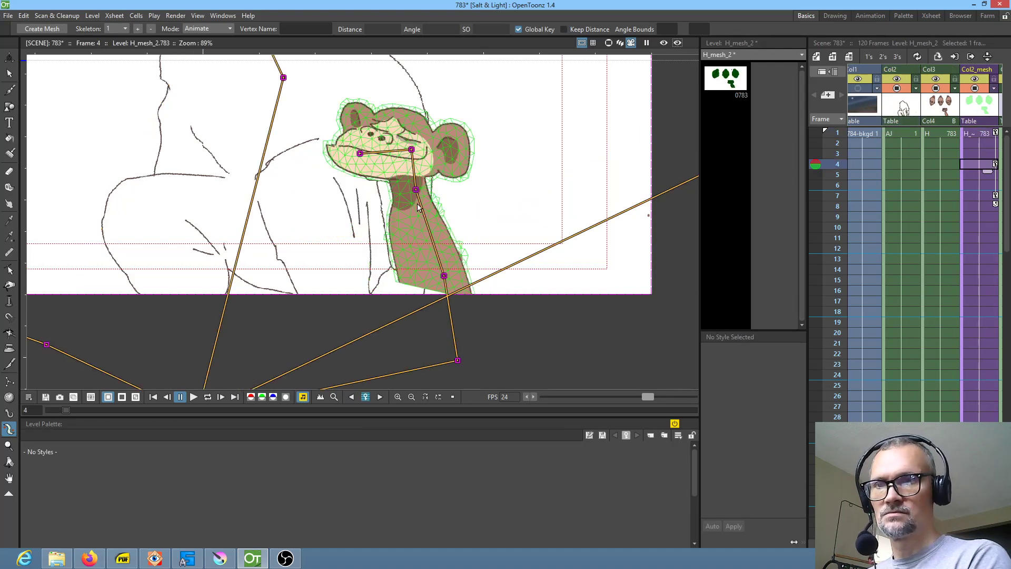
pyautogui.moveTo(444, 276); pyautogui.dragTo(445, 290)
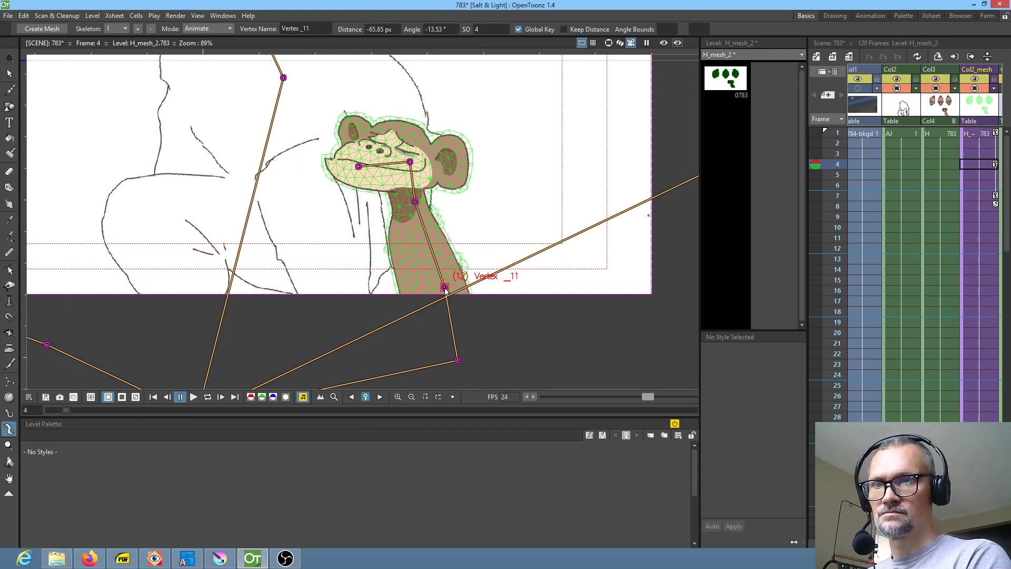
pyautogui.moveTo(415, 202); pyautogui.dragTo(414, 193)
pyautogui.moveTo(358, 158)
pyautogui.mouseDown()
pyautogui.moveTo(358, 178)
pyautogui.moveTo(356, 155)
pyautogui.mouseUp()
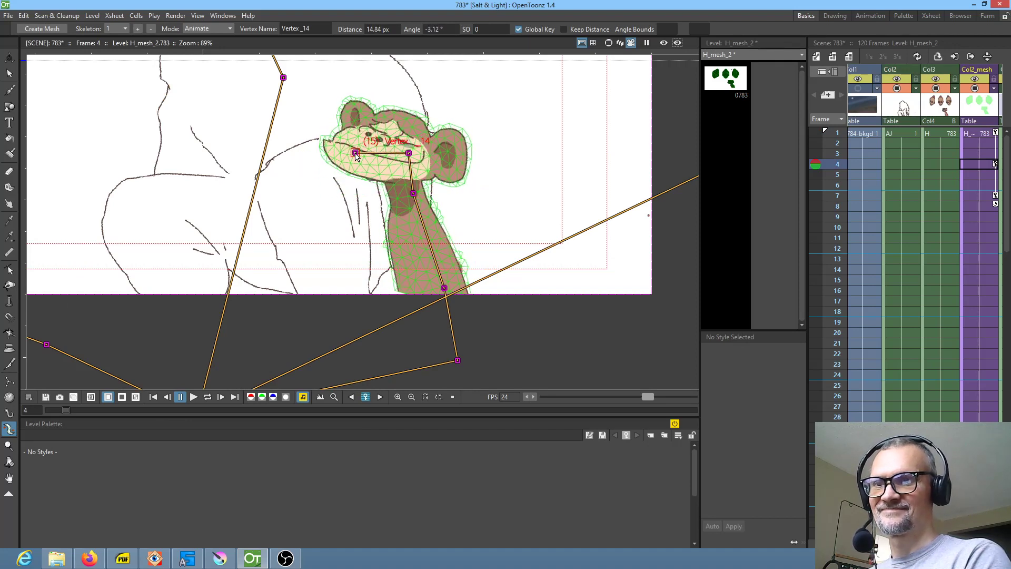
# Step: Repose the monkey at frame 7 by adjusting its snout and upper neck and lowering neck-base Vertex _11 to about -66.34 px and -12.65°
pyautogui.click(981, 196)
pyautogui.moveTo(363, 153); pyautogui.dragTo(360, 147)
pyautogui.moveTo(418, 193); pyautogui.dragTo(415, 191)
pyautogui.moveTo(445, 277); pyautogui.dragTo(444, 288)
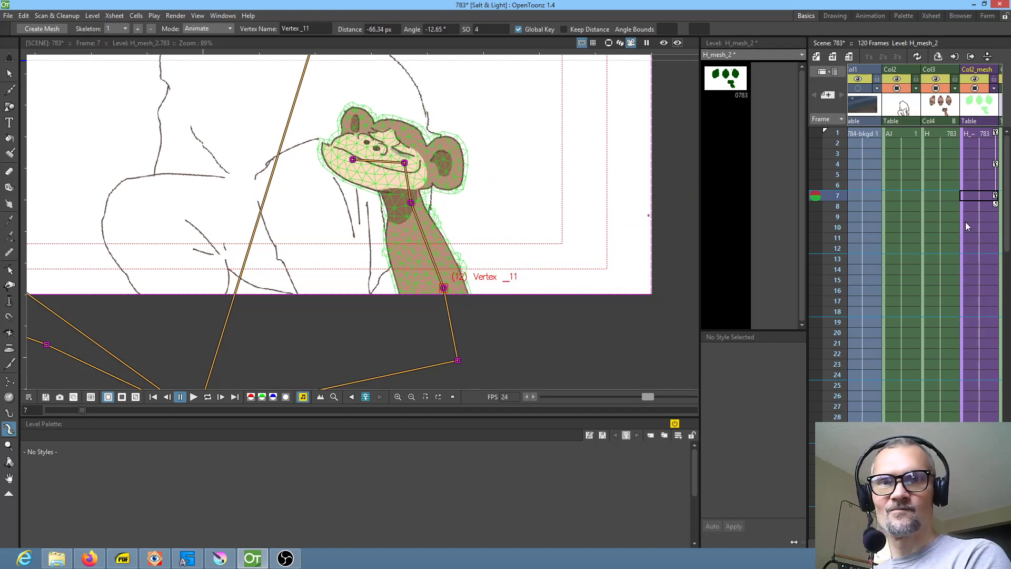
# Step: Refine the monkey's frame 4 pose by adjusting head Vertex _13 and upper-neck Vertex _12
pyautogui.click(986, 169)
pyautogui.moveTo(410, 154); pyautogui.dragTo(412, 158)
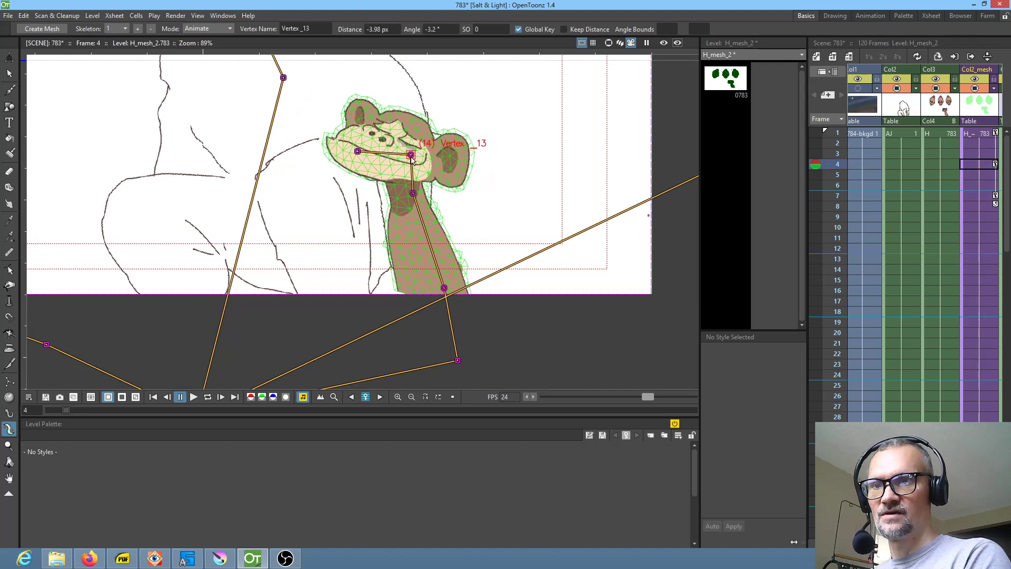
pyautogui.moveTo(418, 195); pyautogui.dragTo(408, 211)
# Step: Hide the mesh overlay on Col2_mesh and play back the animation to review the head movement
pyautogui.click(983, 143)
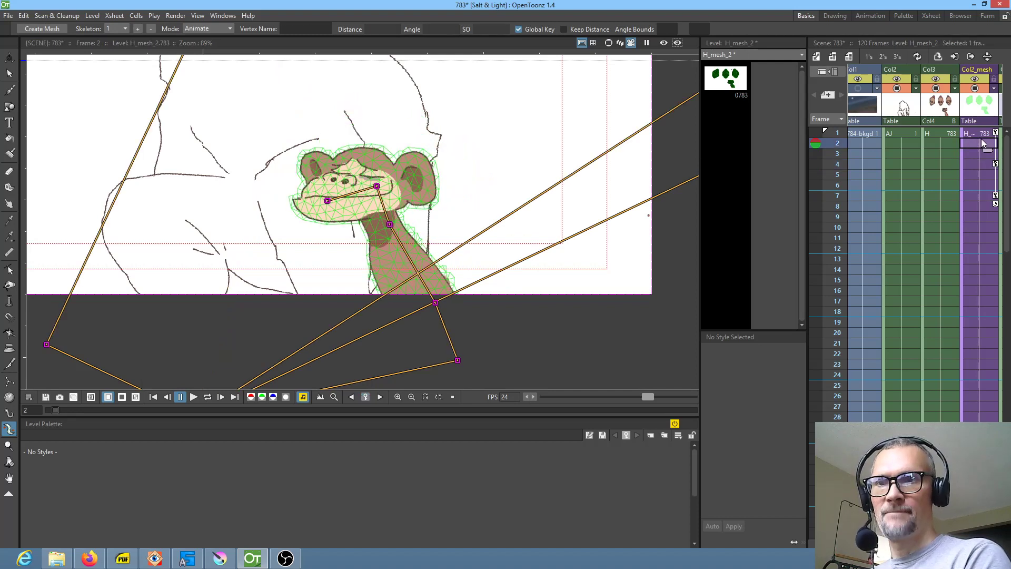
pyautogui.scroll(-7, 401, 246)
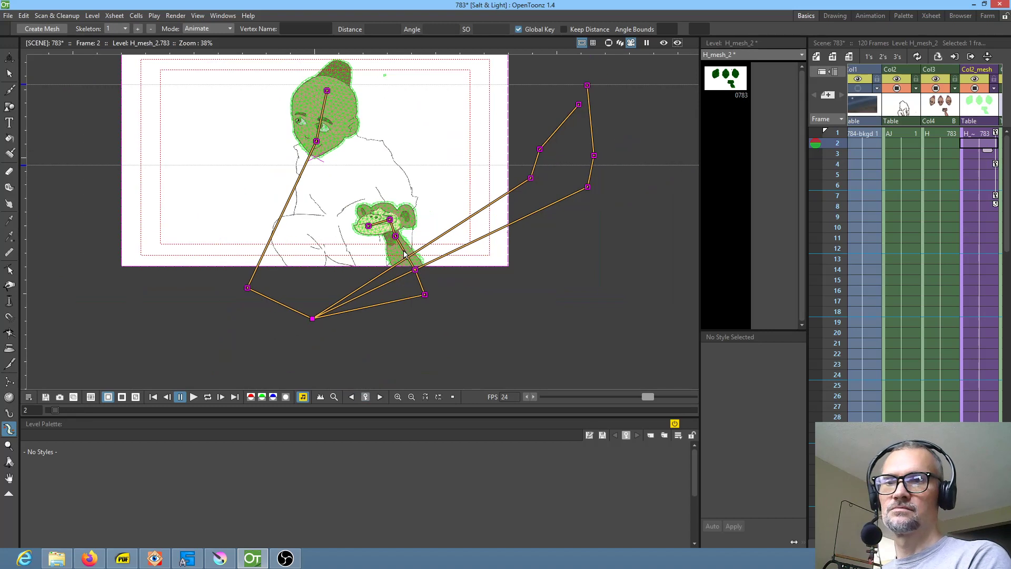
pyautogui.click(975, 88)
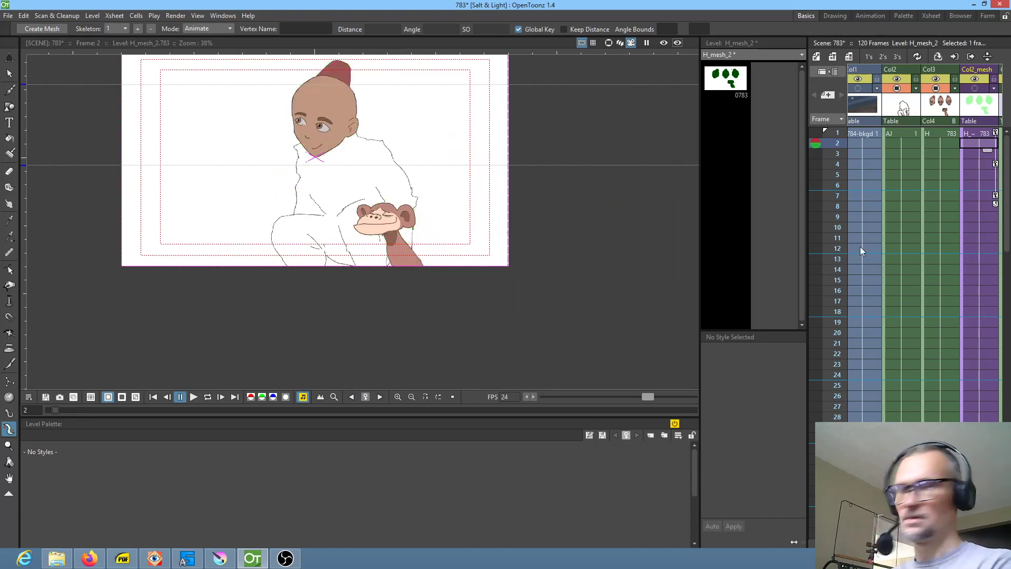
pyautogui.press('l')
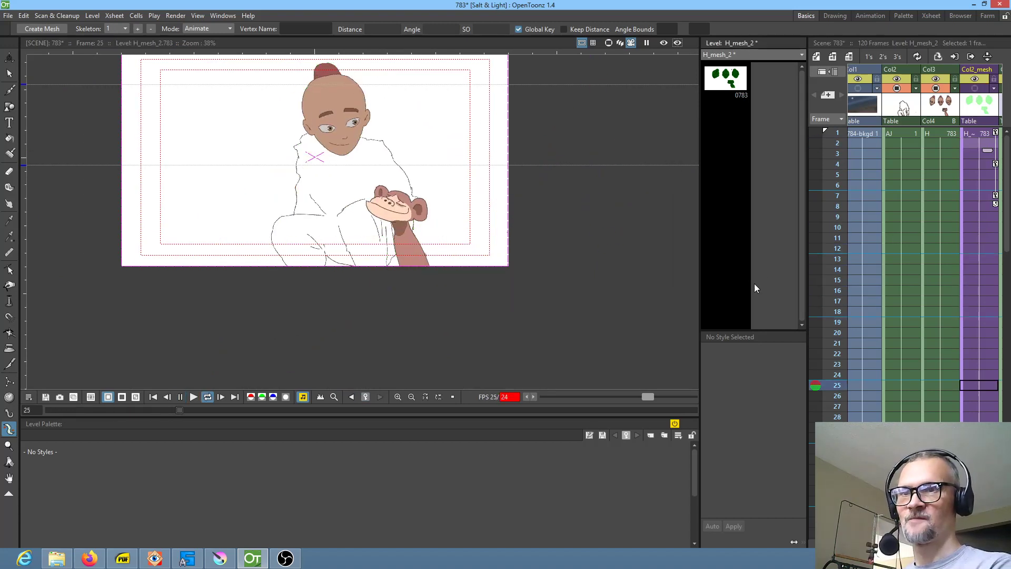
pyautogui.press('l')
pyautogui.scroll(7, 984, 188)
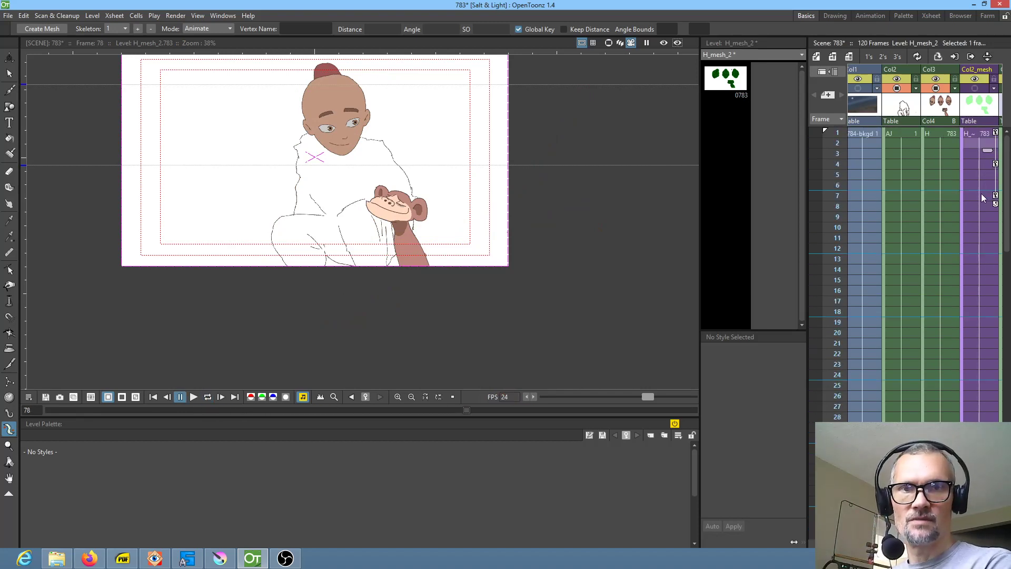
# Step: Show the mesh again and, at frame 7, lean the monkey's neck and head left toward the child's knees
pyautogui.click(983, 197)
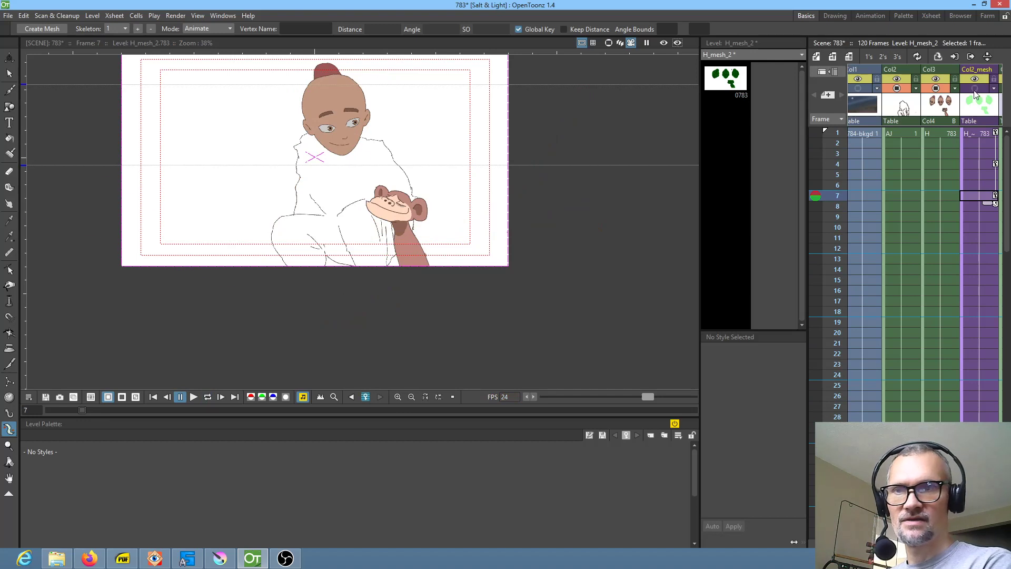
pyautogui.click(975, 89)
pyautogui.moveTo(405, 227); pyautogui.dragTo(355, 216)
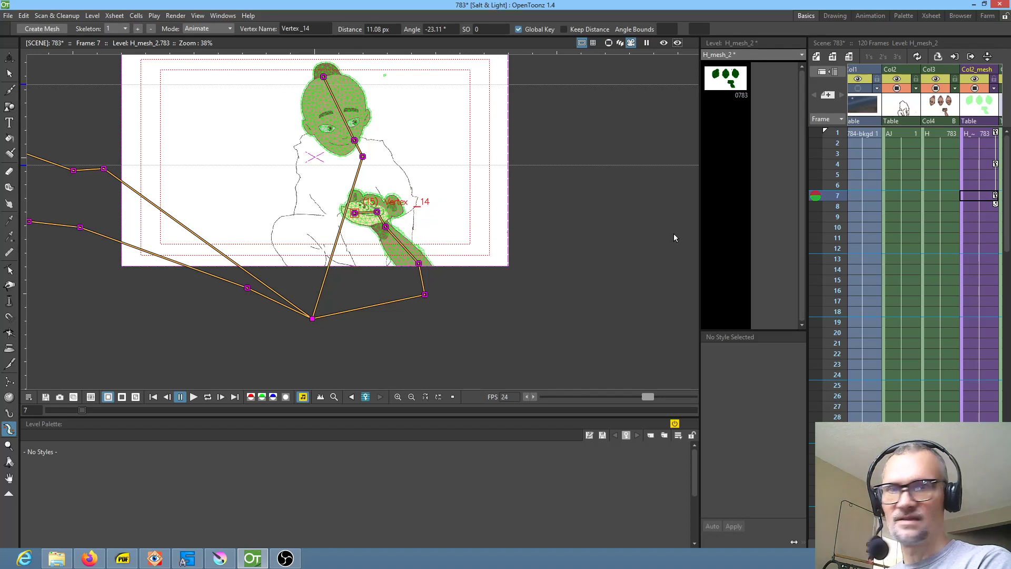
# Step: At frame 1, nudge the monkey's neck Vertex _12 to about 0.04 px distance and -0.55° angle
pyautogui.moveTo(832, 196); pyautogui.dragTo(830, 122)
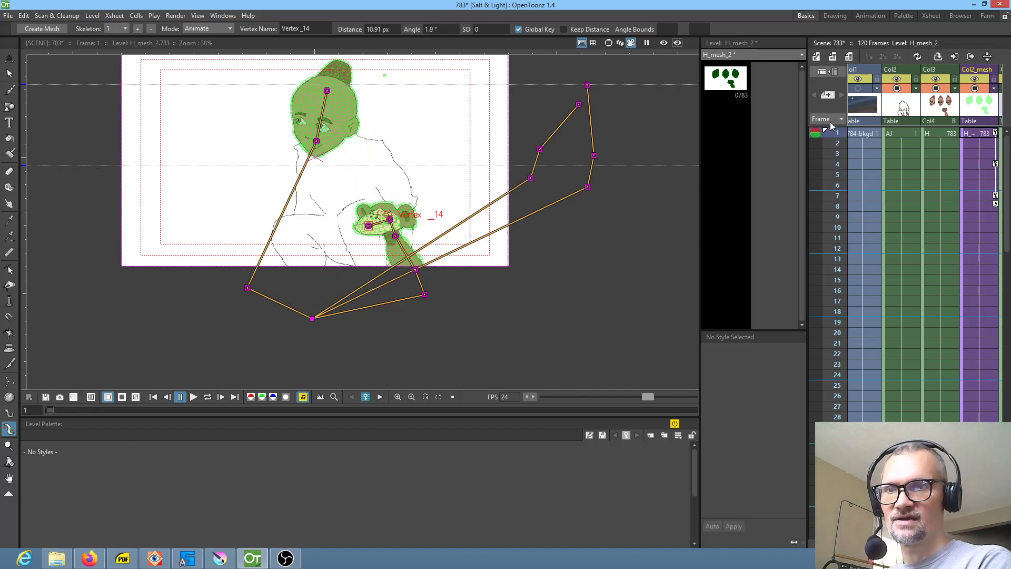
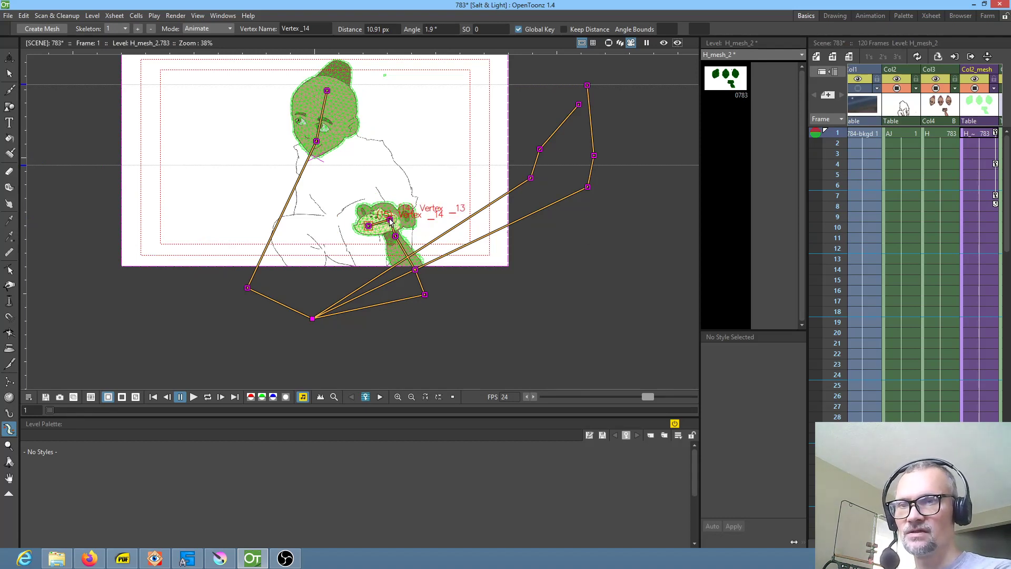
pyautogui.click(390, 219)
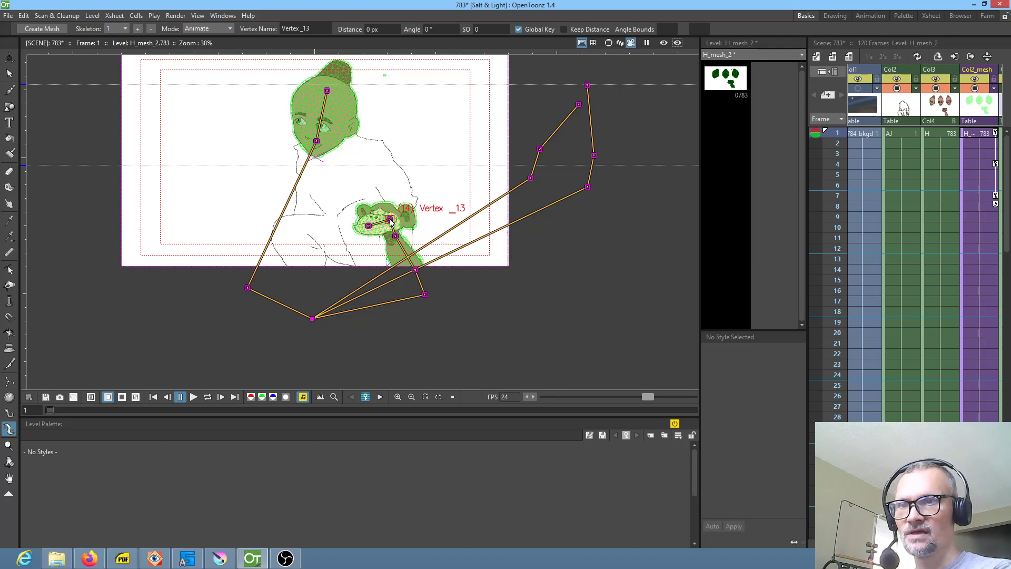
pyautogui.click(396, 237)
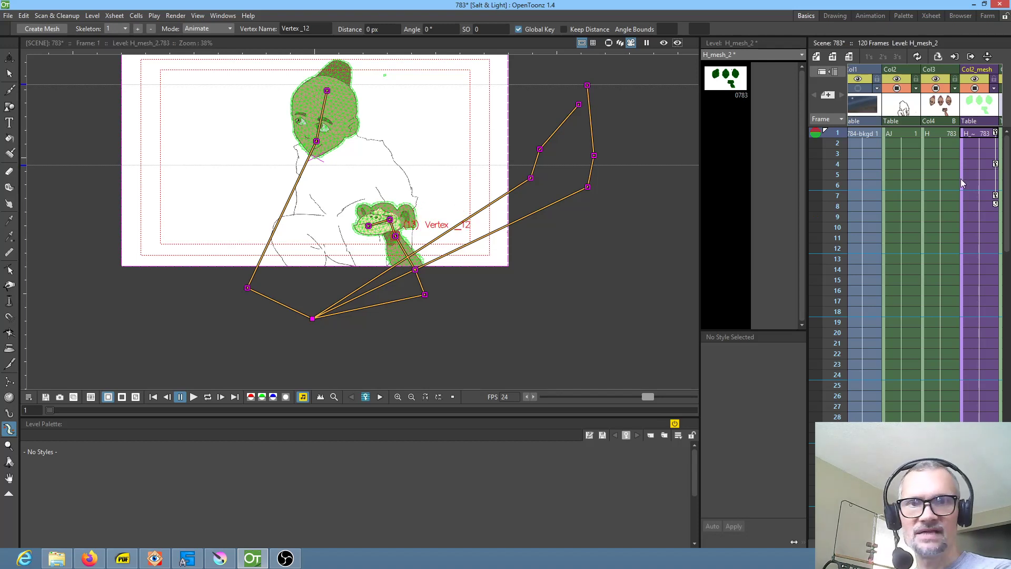
pyautogui.moveTo(396, 237); pyautogui.dragTo(396, 238)
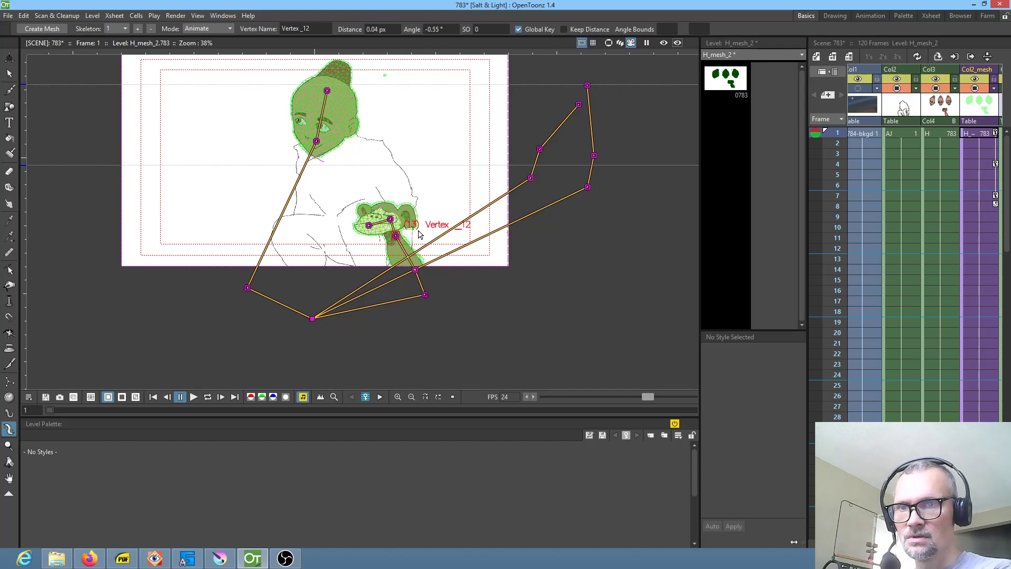
pyautogui.doubleClick(996, 195)
pyautogui.moveTo(702, 274); pyautogui.dragTo(574, 0)
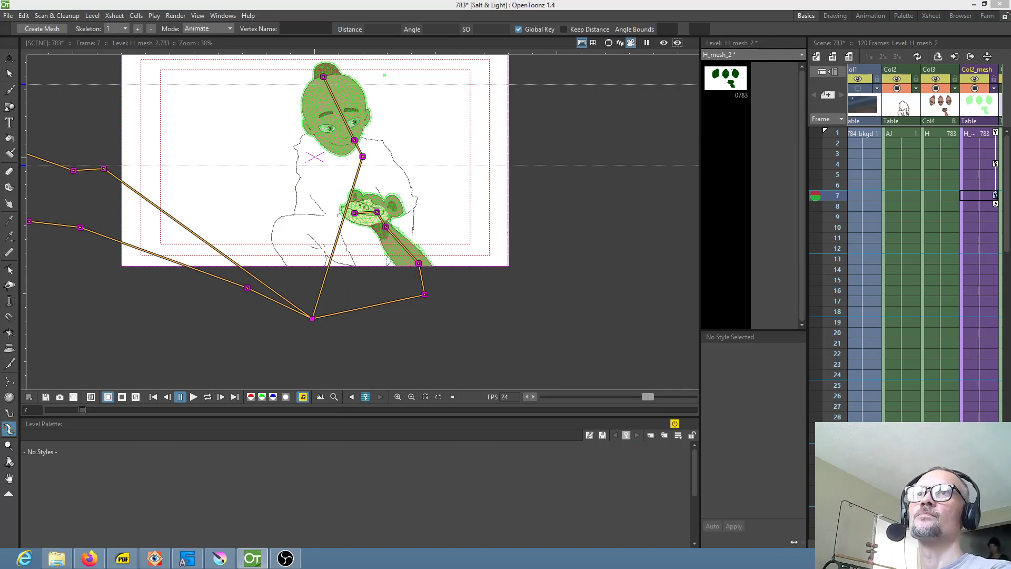
pyautogui.moveTo(574, 0); pyautogui.dragTo(565, 93)
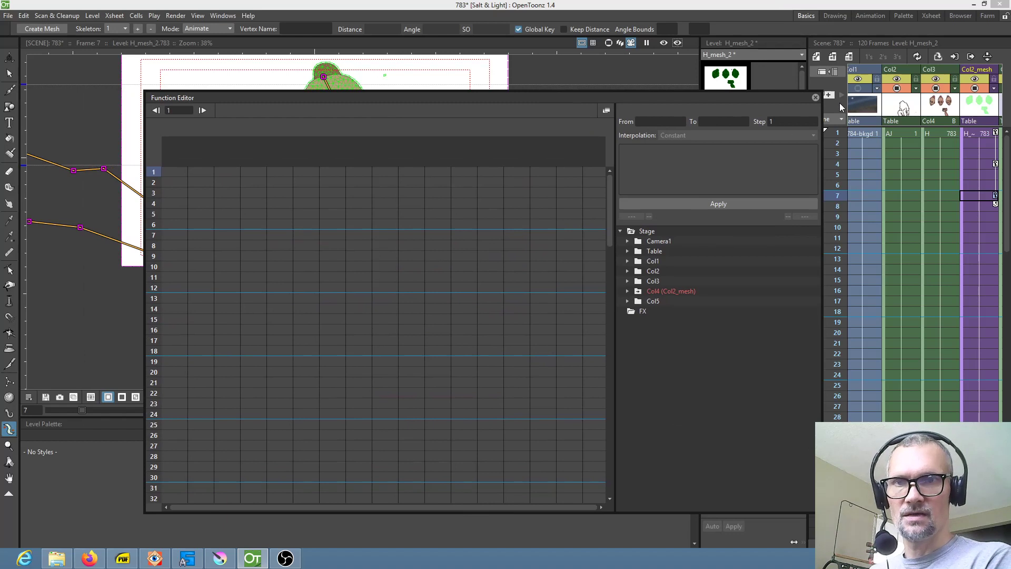
pyautogui.moveTo(517, 98); pyautogui.dragTo(526, 0)
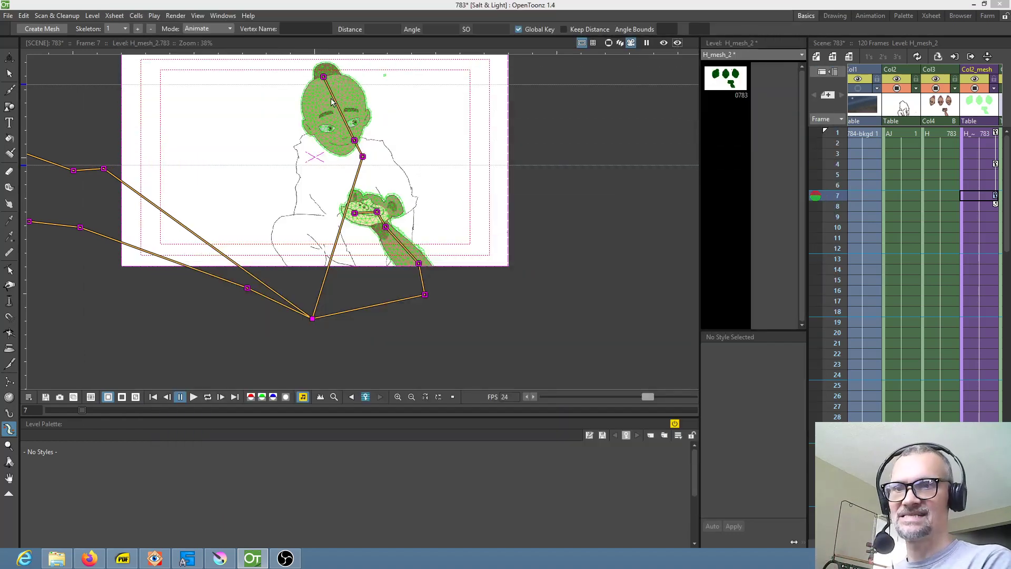
# Step: Switch the skeleton tool to Build Skeleton mode and view the monkey's vertices up close
pyautogui.click(200, 29)
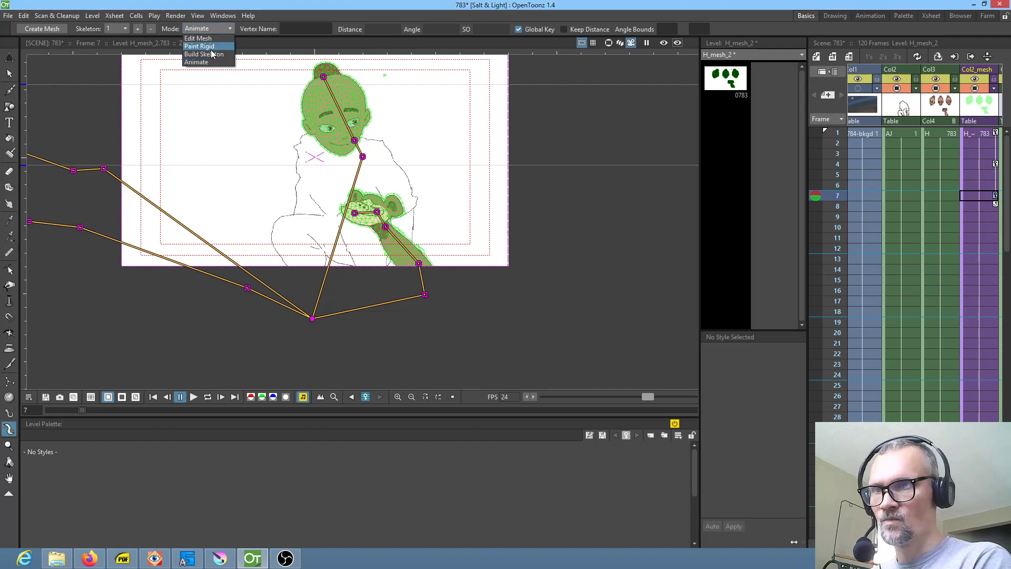
pyautogui.click(203, 38)
pyautogui.scroll(3, 394, 236)
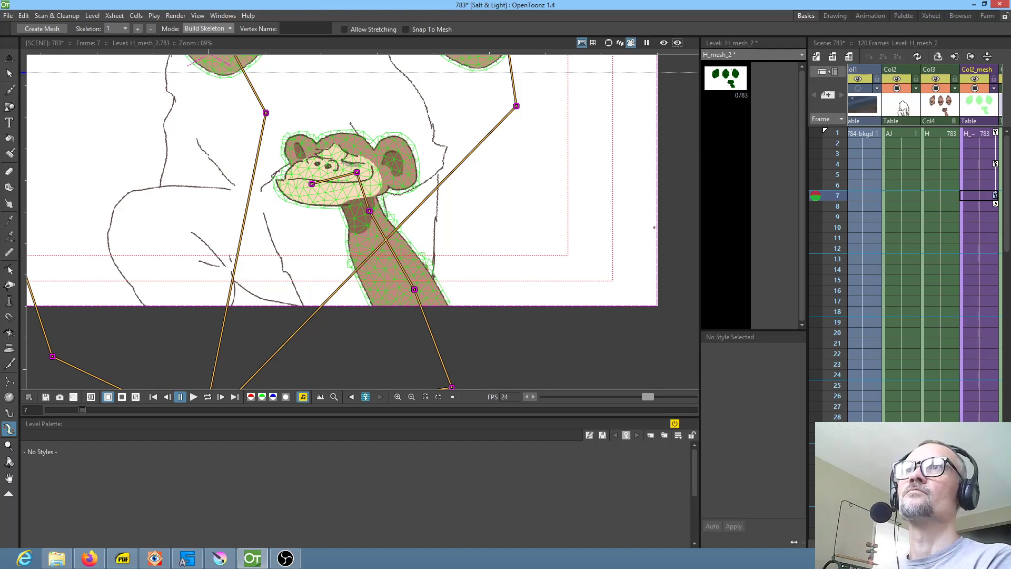
# Step: In the Function Editor, display the channels of Vertex _11 through Vertex _14 from Col2_mesh's Plastic Skeleton
pyautogui.moveTo(621, 0); pyautogui.dragTo(564, 74)
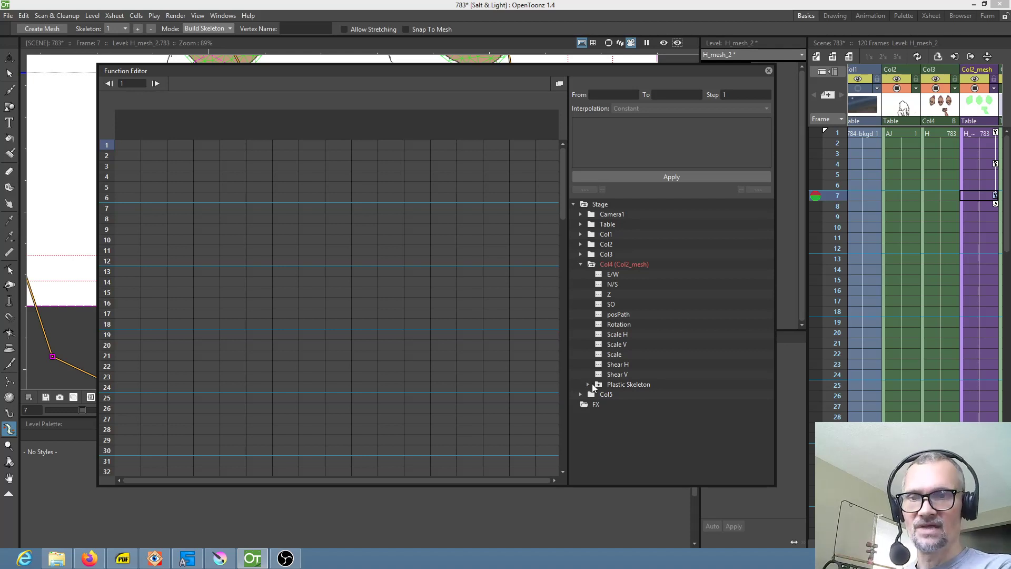
pyautogui.click(589, 384)
pyautogui.scroll(-3, 698, 337)
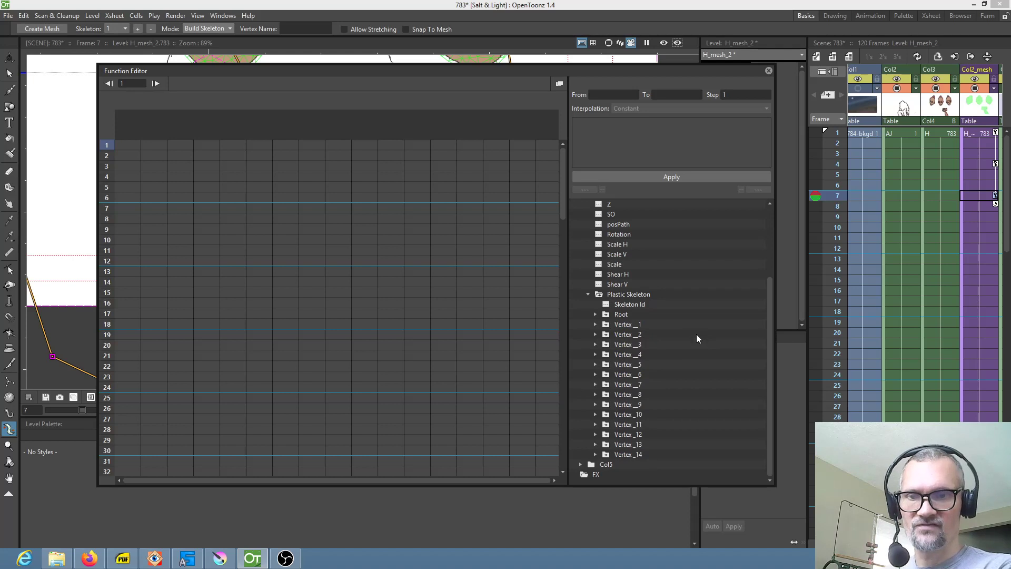
pyautogui.click(620, 454)
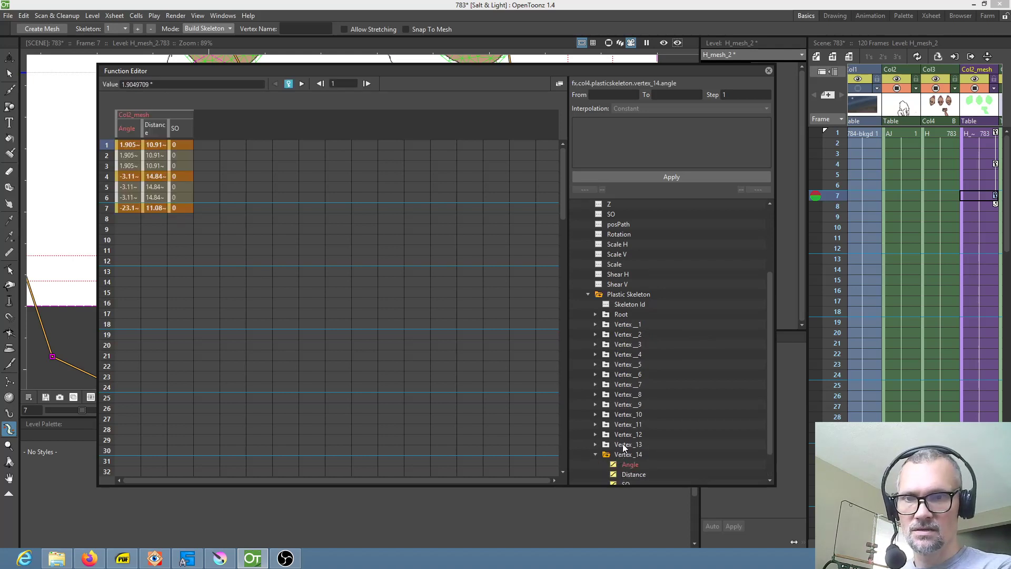
pyautogui.click(623, 444)
pyautogui.click(624, 434)
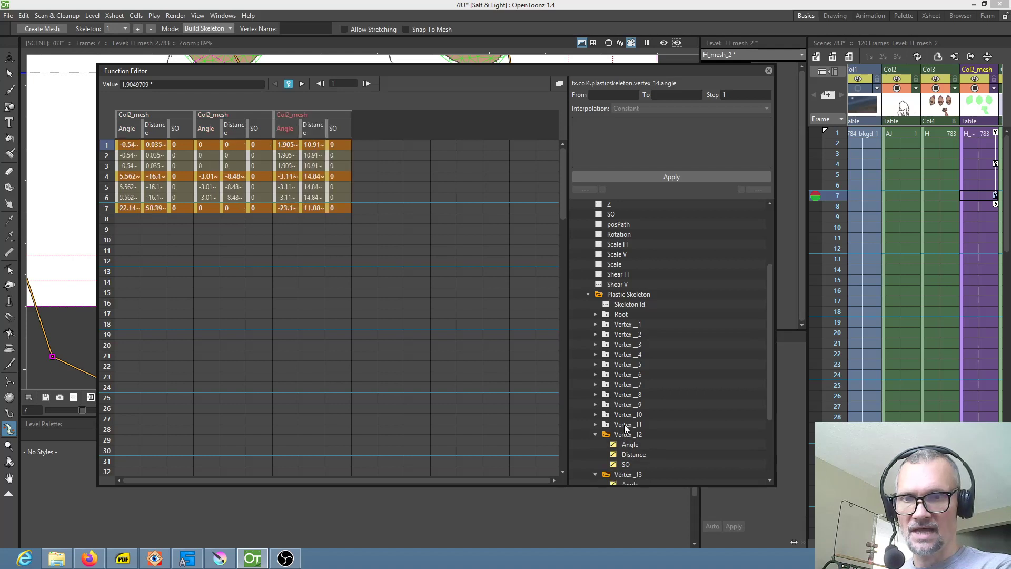
pyautogui.click(624, 425)
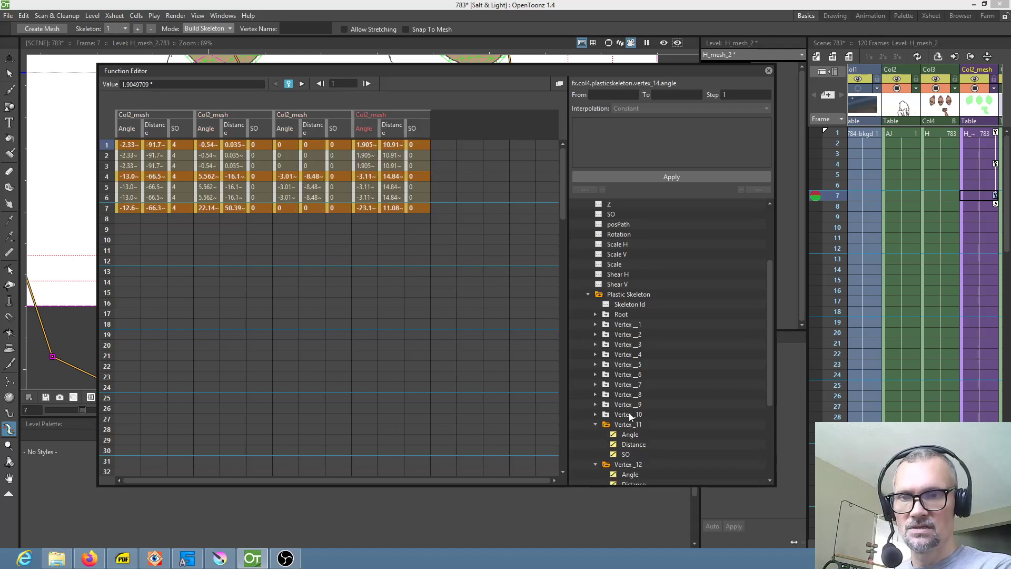
# Step: Cut the frame 1 to 7 keyframes from all Vertex _11 to Vertex _14 channels and paste them starting at frame 37
pyautogui.click(125, 145)
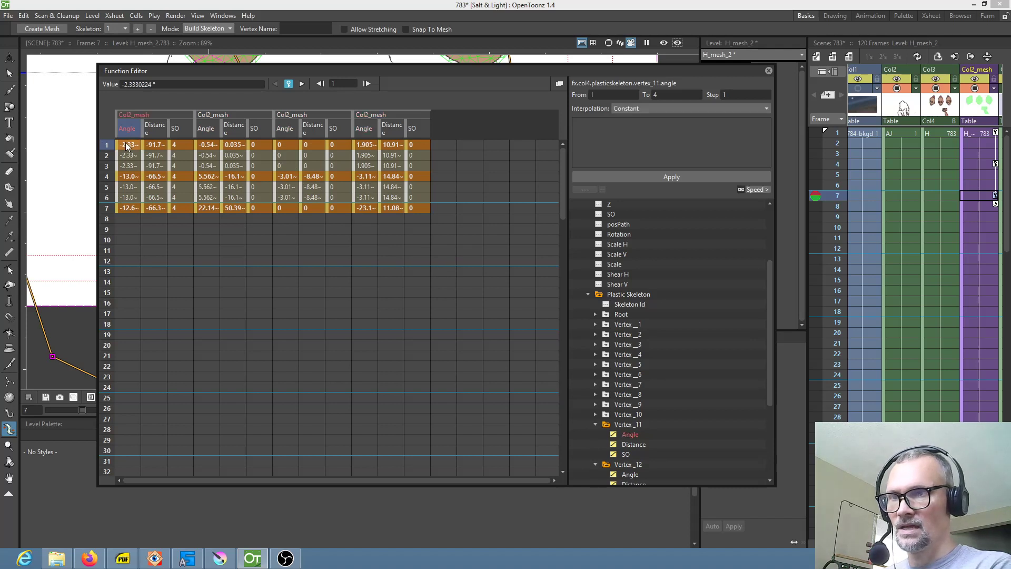
pyautogui.keyDown('shift'); pyautogui.click(415, 209); pyautogui.keyUp('shift')
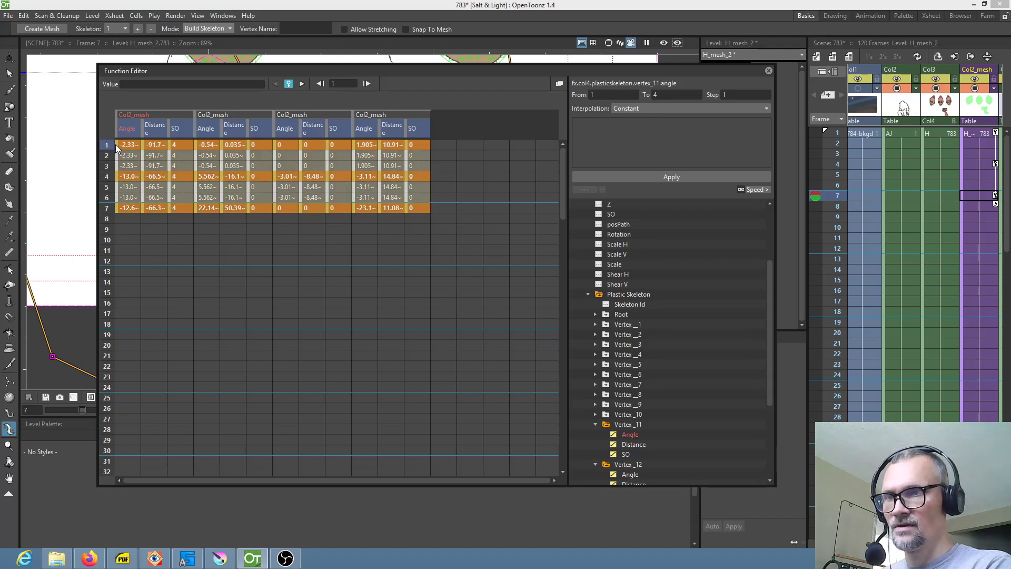
pyautogui.moveTo(115, 145)
pyautogui.mouseDown()
pyautogui.moveTo(119, 167)
pyautogui.moveTo(118, 144)
pyautogui.mouseUp()
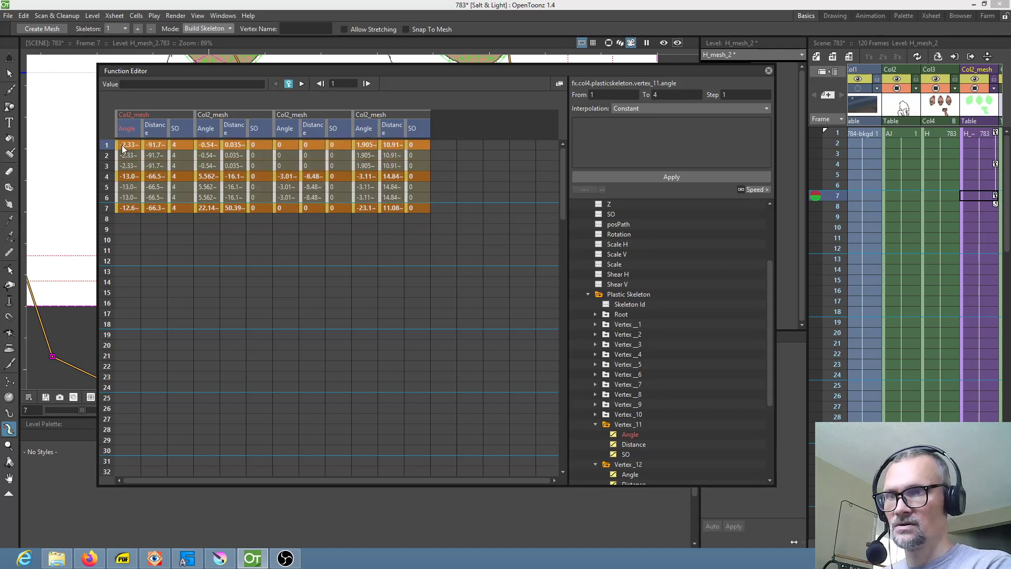
pyautogui.keyDown('shift'); pyautogui.click(420, 209); pyautogui.keyUp('shift')
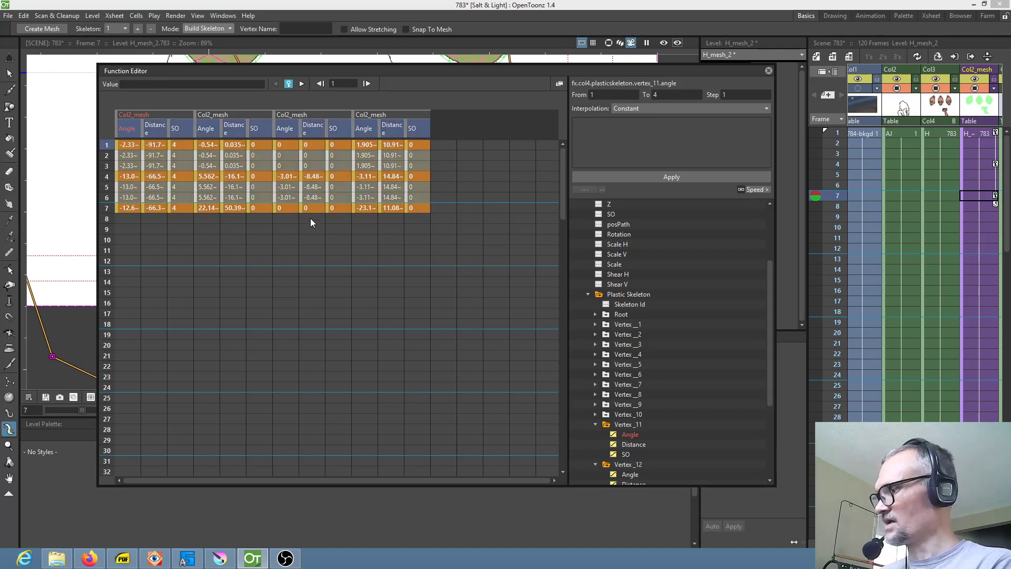
pyautogui.press('Delete')
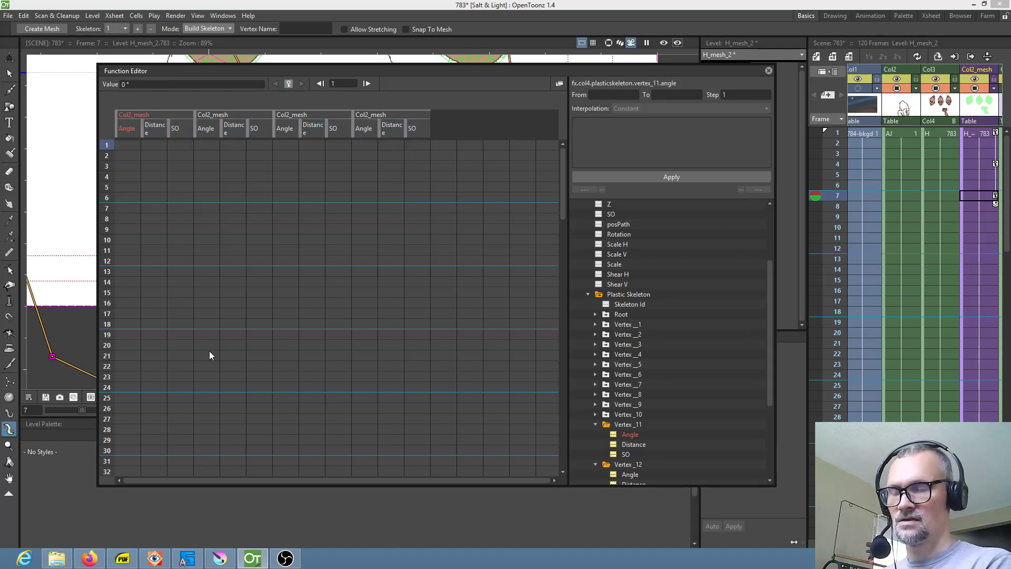
pyautogui.scroll(-6, 208, 353)
pyautogui.click(127, 335)
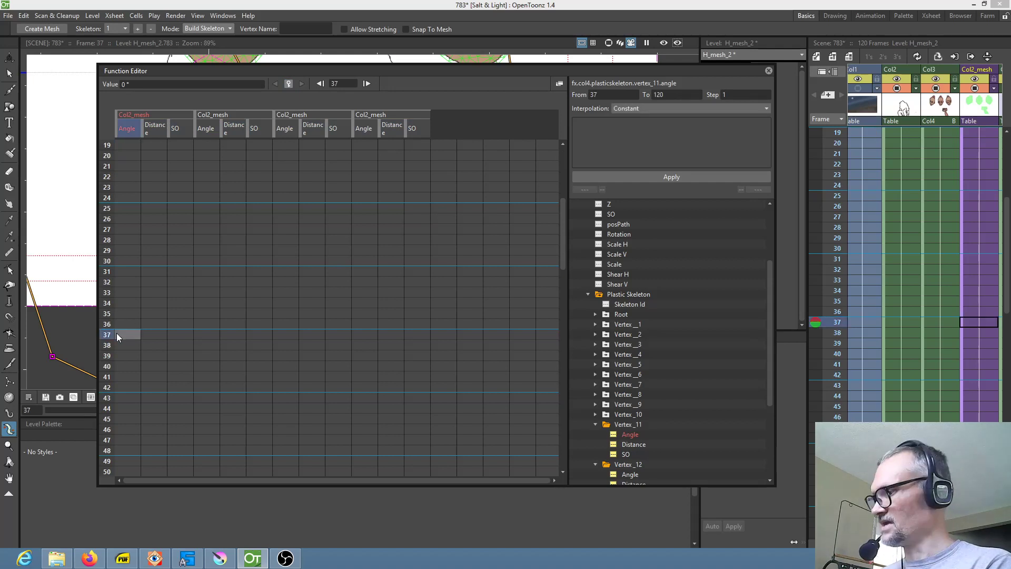
pyautogui.hotkey('ctrl', 'v')
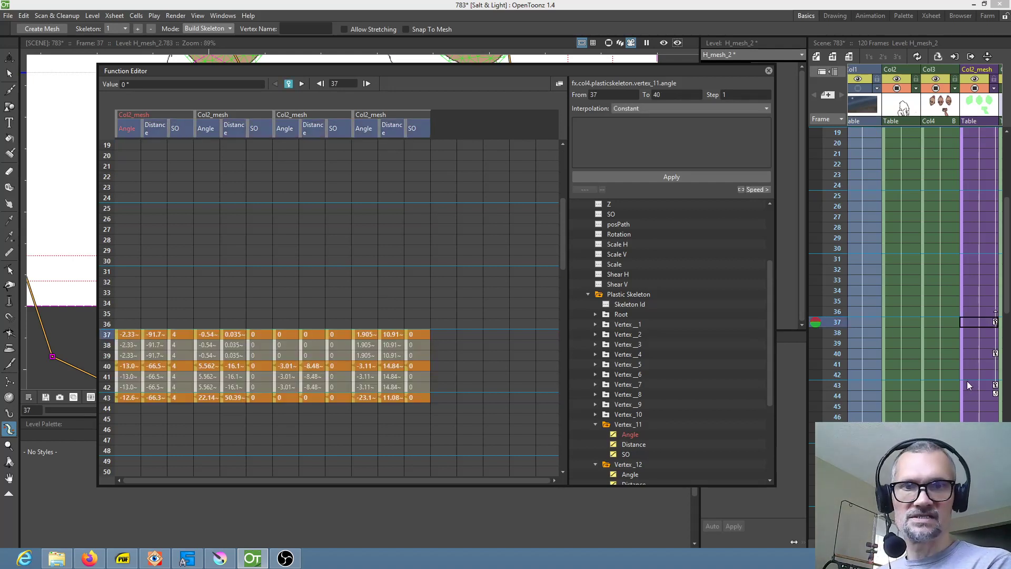
# Step: Close the Function Editor, return to frame 1 with the whole drawing in view, and switch the skeleton tool to Animate mode
pyautogui.click(969, 206)
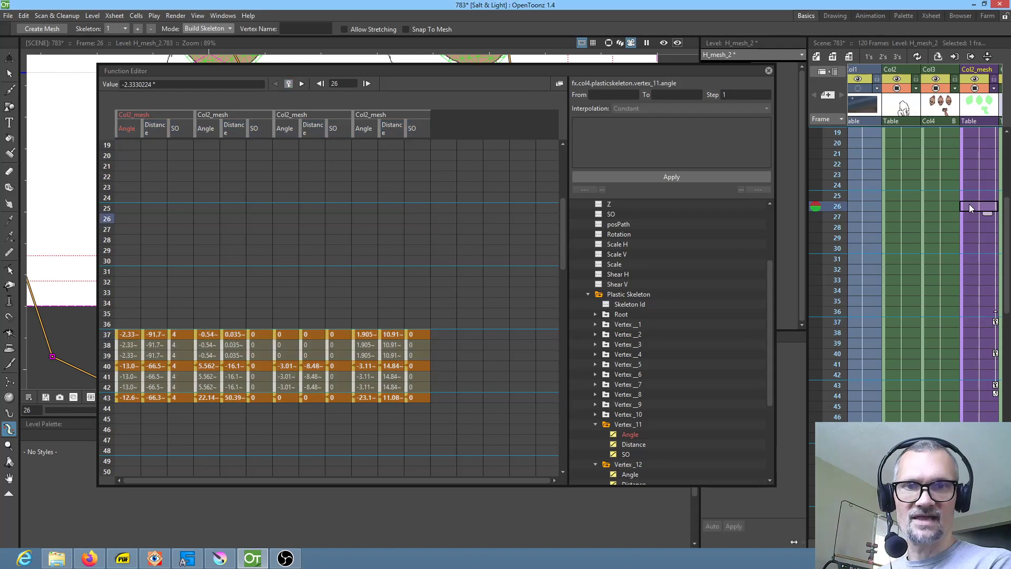
pyautogui.scroll(5, 969, 204)
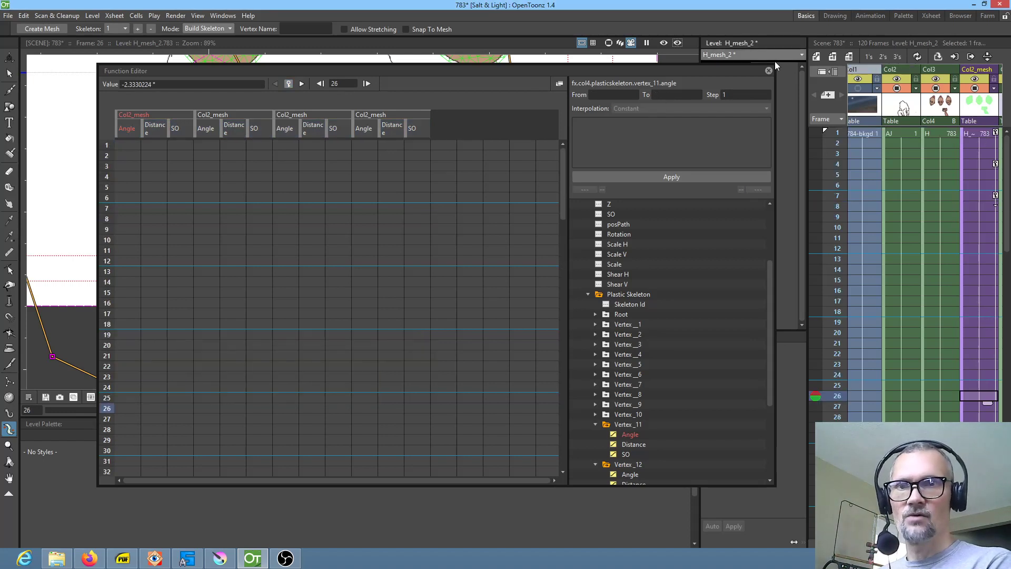
pyautogui.click(769, 70)
pyautogui.press('-')
pyautogui.press('-')
pyautogui.press('-')
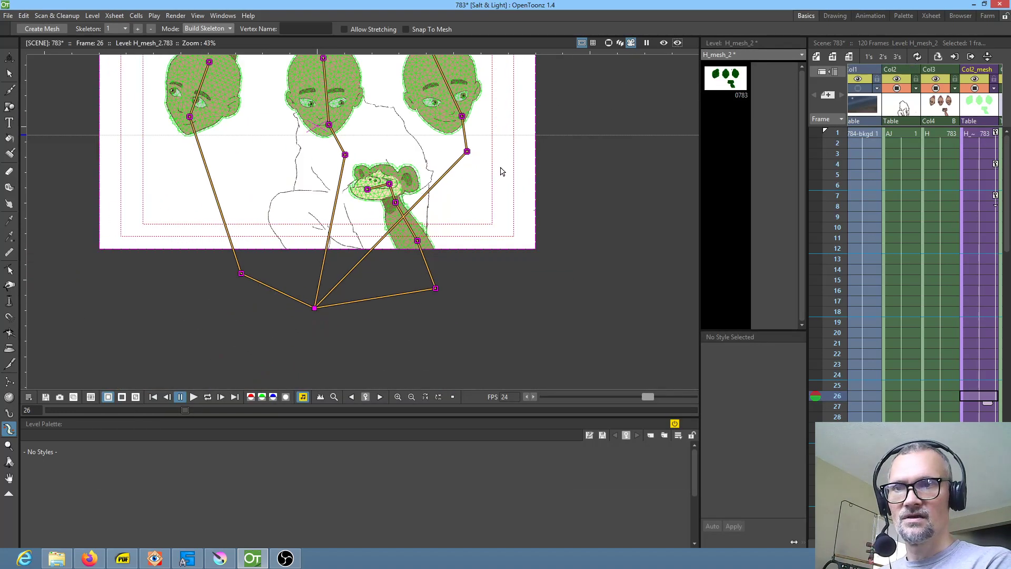
pyautogui.click(837, 135)
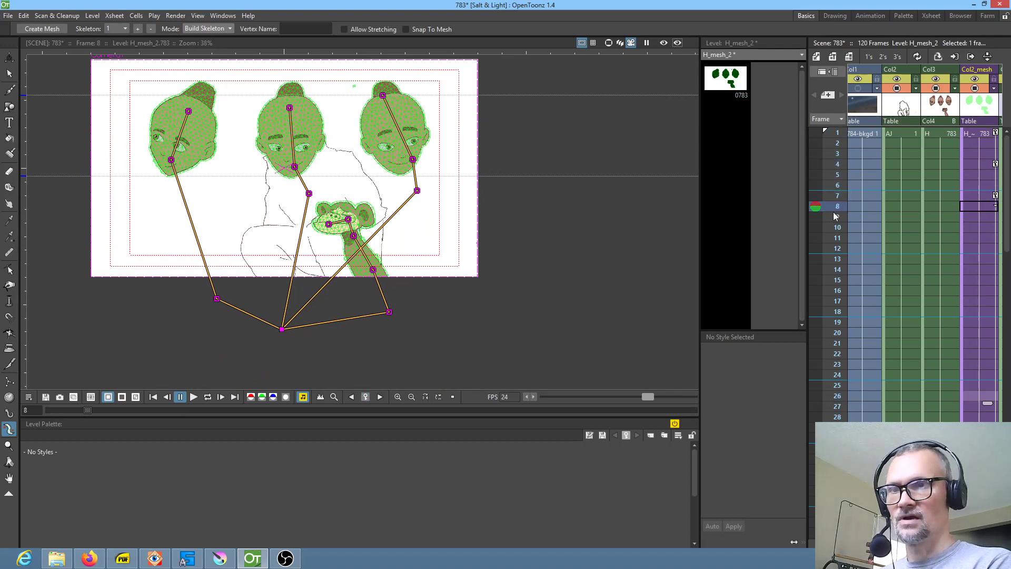
pyautogui.click(220, 28)
pyautogui.click(214, 62)
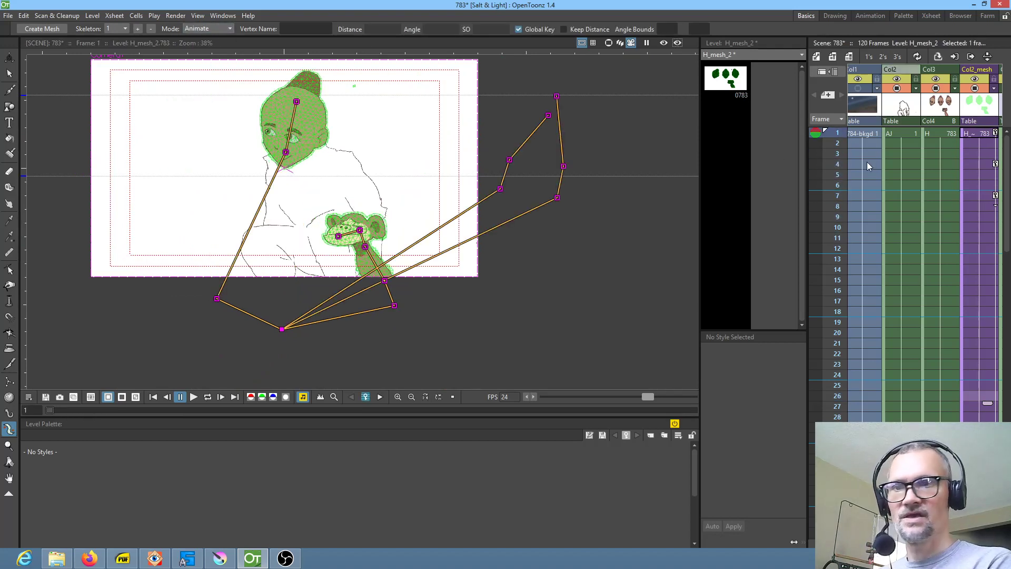
# Step: Select the monkey's Col2_mesh keyframes from frame 37 to 43 in the Xsheet and move them to start at frame 12
pyautogui.moveTo(840, 142); pyautogui.dragTo(842, 42)
pyautogui.moveTo(957, 430); pyautogui.dragTo(930, 261)
pyautogui.moveTo(971, 345); pyautogui.dragTo(962, 422)
pyautogui.click(964, 430)
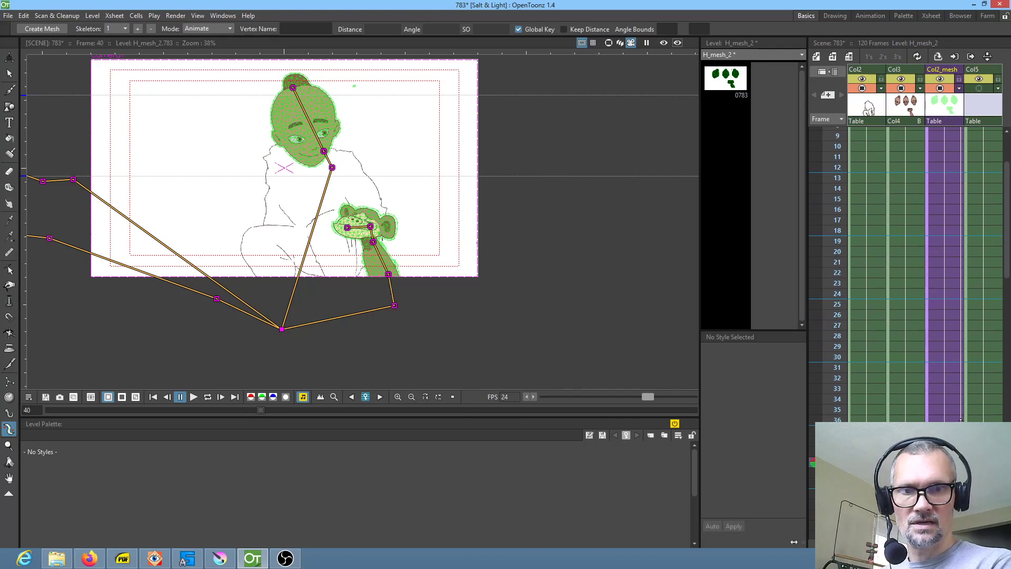
pyautogui.moveTo(963, 459); pyautogui.dragTo(964, 193)
pyautogui.scroll(3, 951, 195)
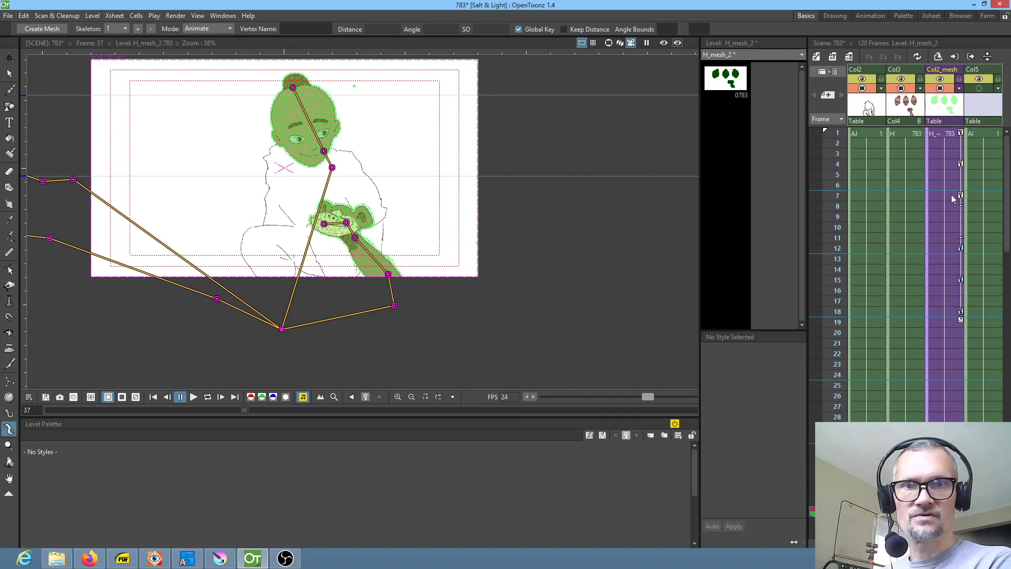
# Step: Move the monkey's keyframe group in Col2_mesh to start at frame 25 and play the animation from frame 1
pyautogui.click(962, 251)
pyautogui.moveTo(962, 250); pyautogui.dragTo(963, 386)
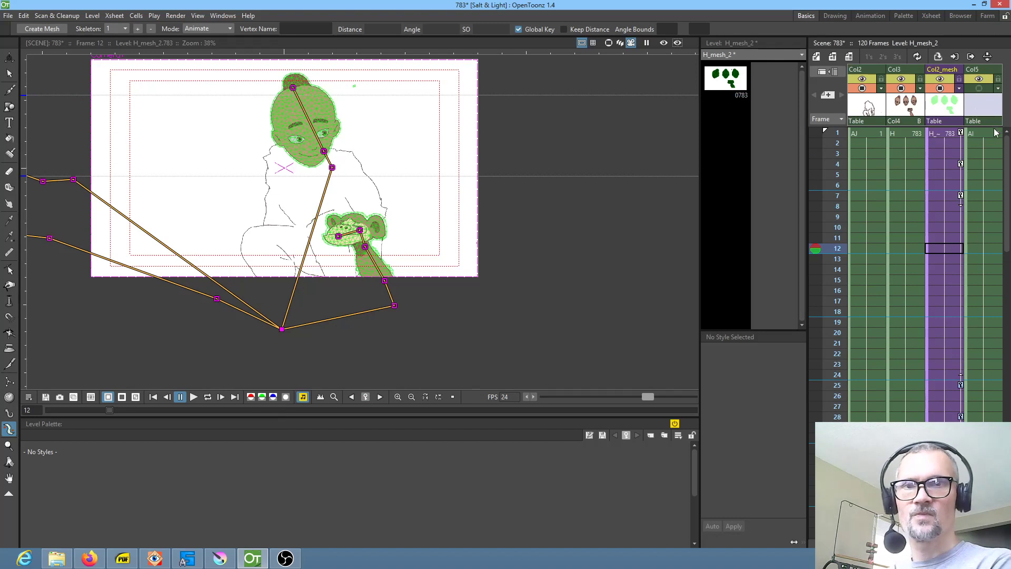
pyautogui.scroll(2, 536, 235)
pyautogui.moveTo(537, 235); pyautogui.dragTo(686, 289)
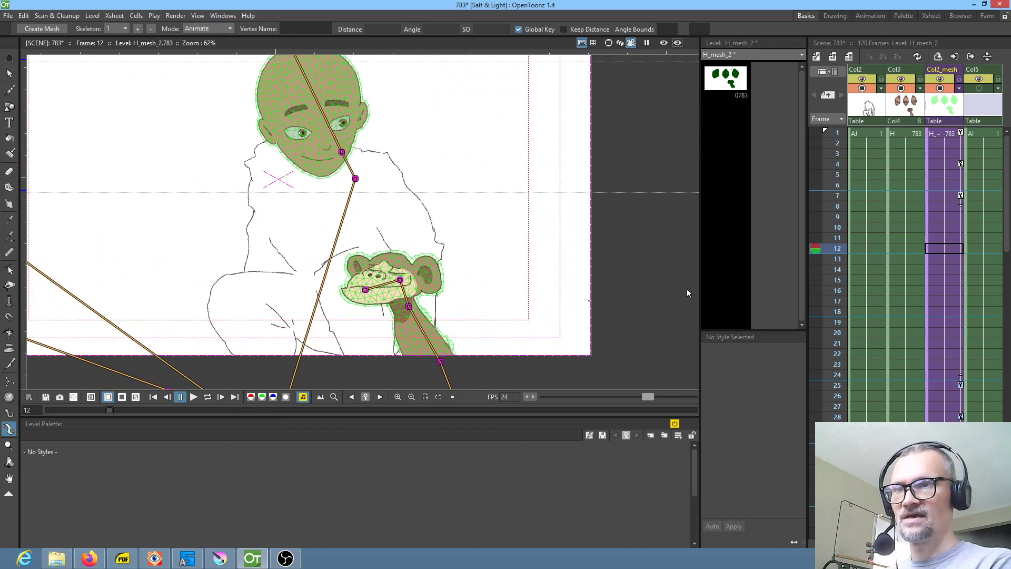
pyautogui.press('Home')
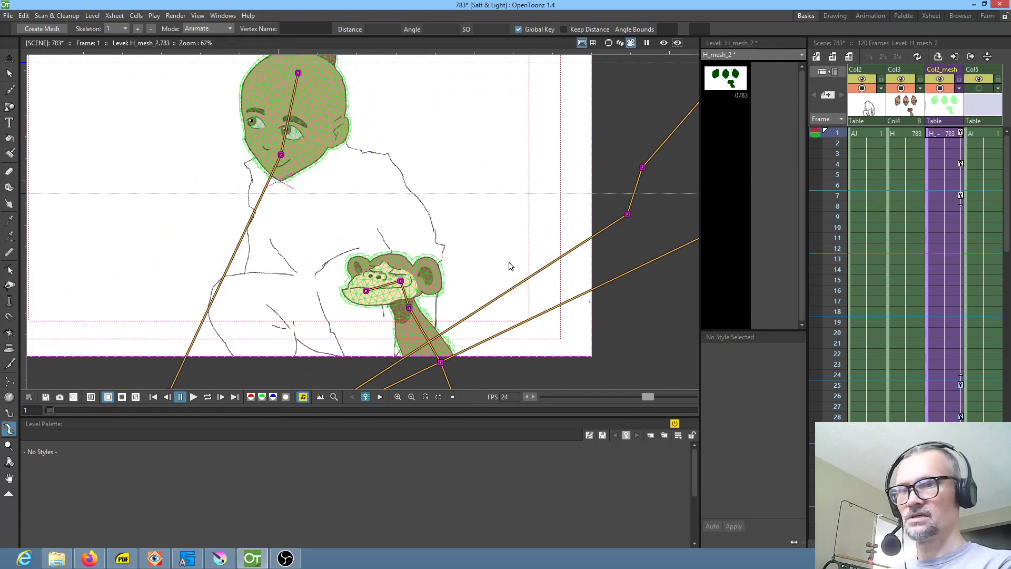
pyautogui.press('l')
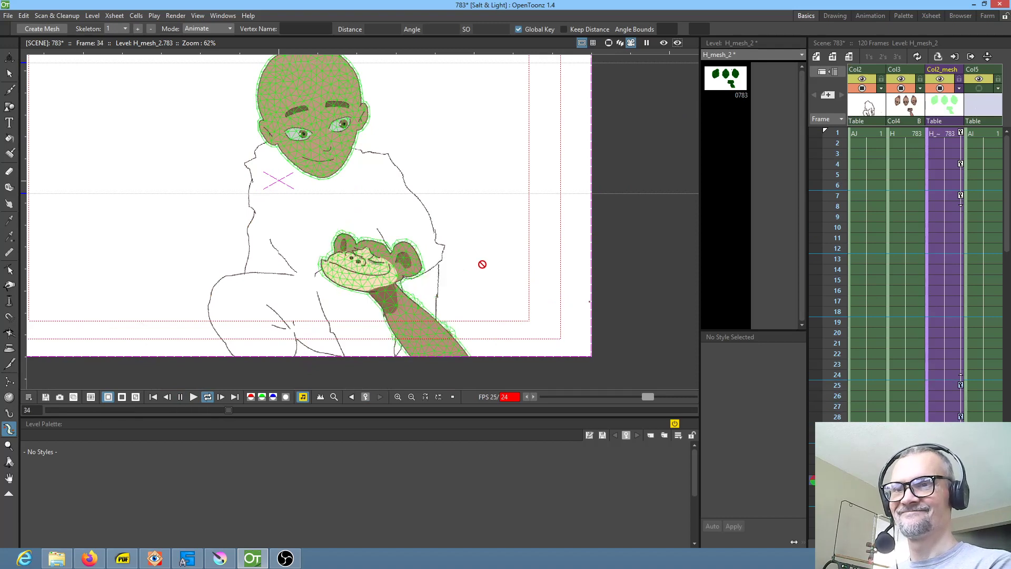
pyautogui.press('l')
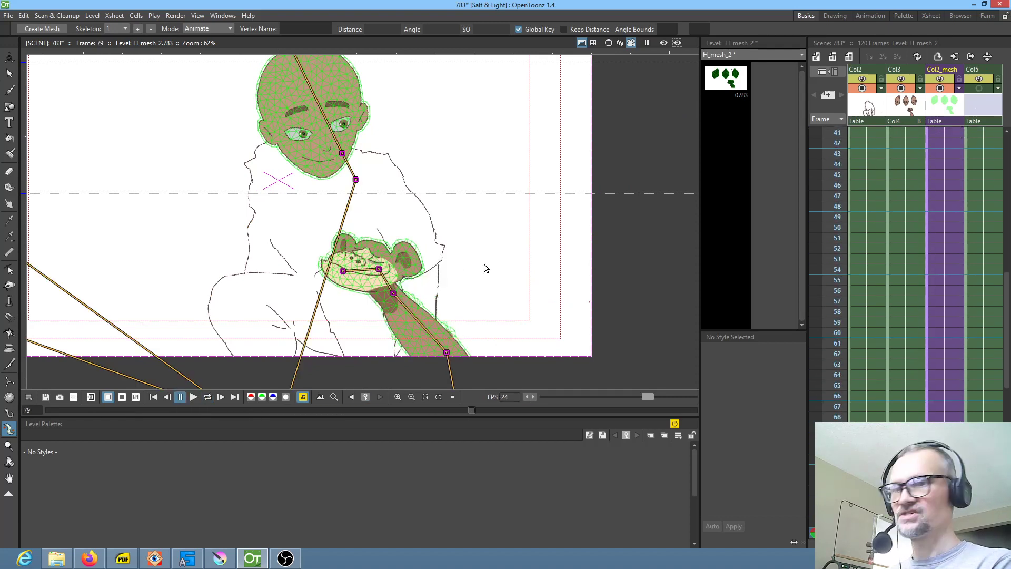
# Step: Shift the monkey's keyframe group in Col2_mesh to start at frame 18 and play the animation to check the timing
pyautogui.press('Home')
pyautogui.moveTo(961, 384); pyautogui.dragTo(966, 313)
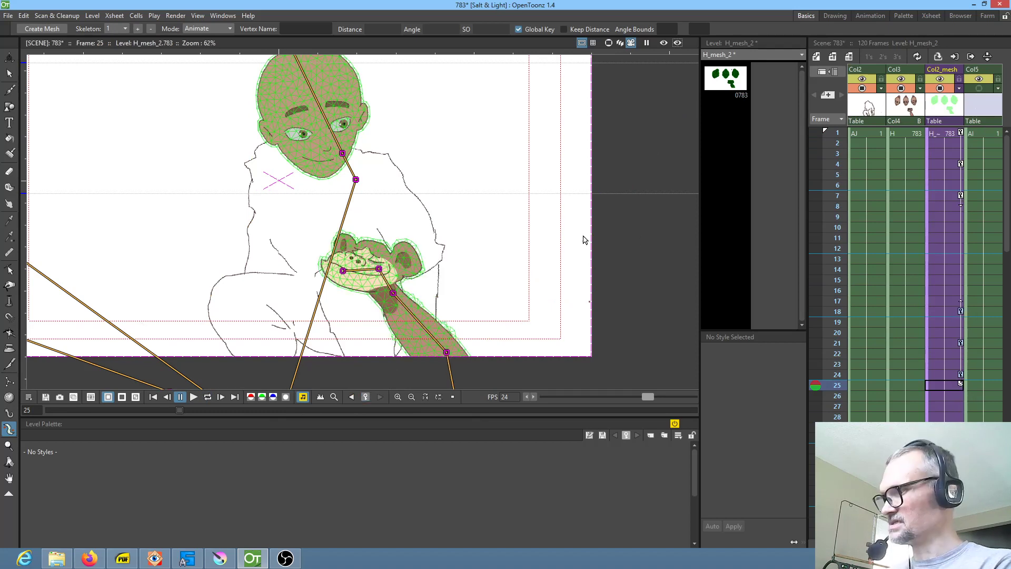
pyautogui.press('l')
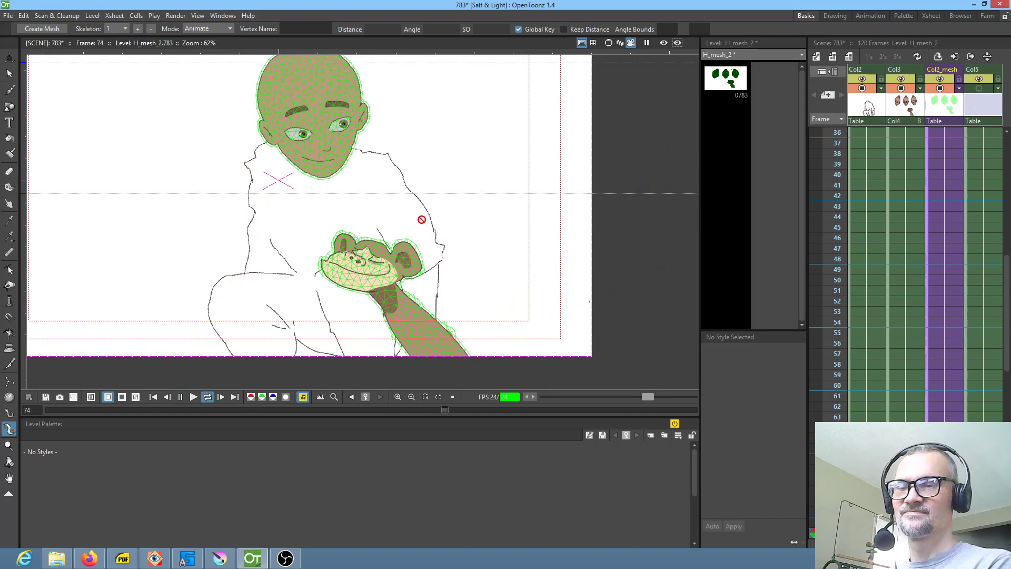
pyautogui.press('l')
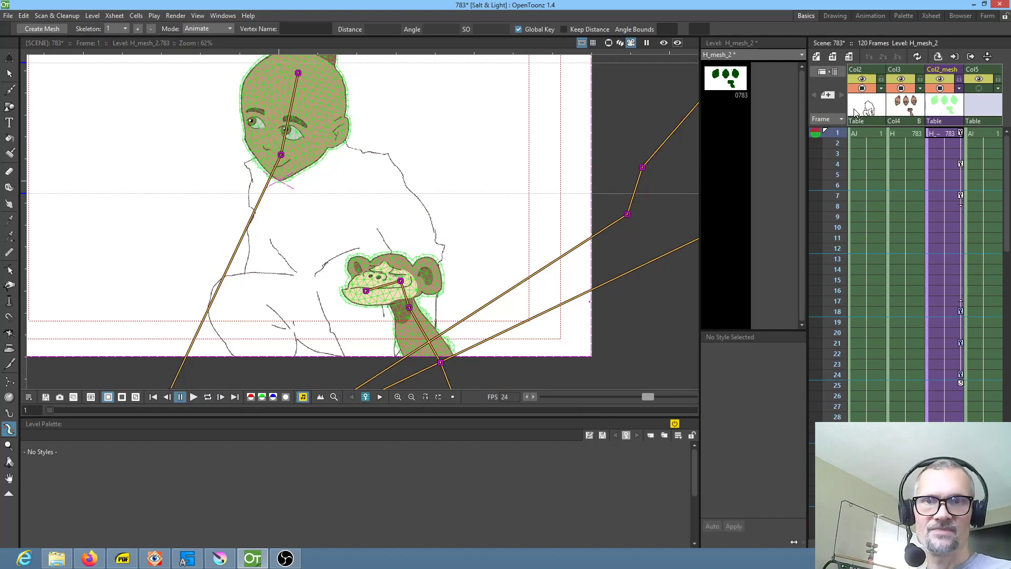
# Step: Fill the child's body in the AJ drawing of Col2 with Luka's later garment style sampled from the color model in the Palette room
pyautogui.click(871, 131)
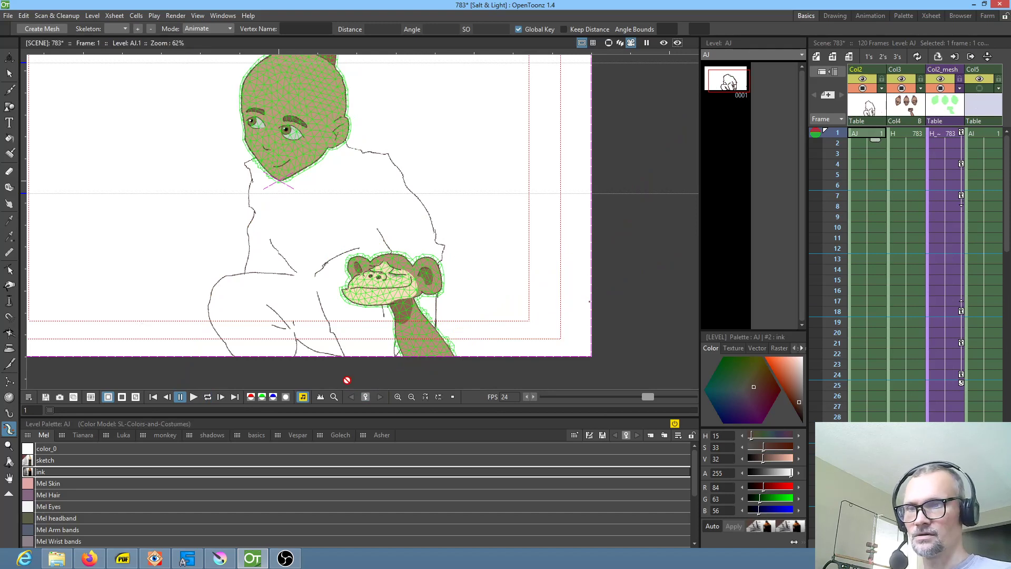
pyautogui.click(869, 110)
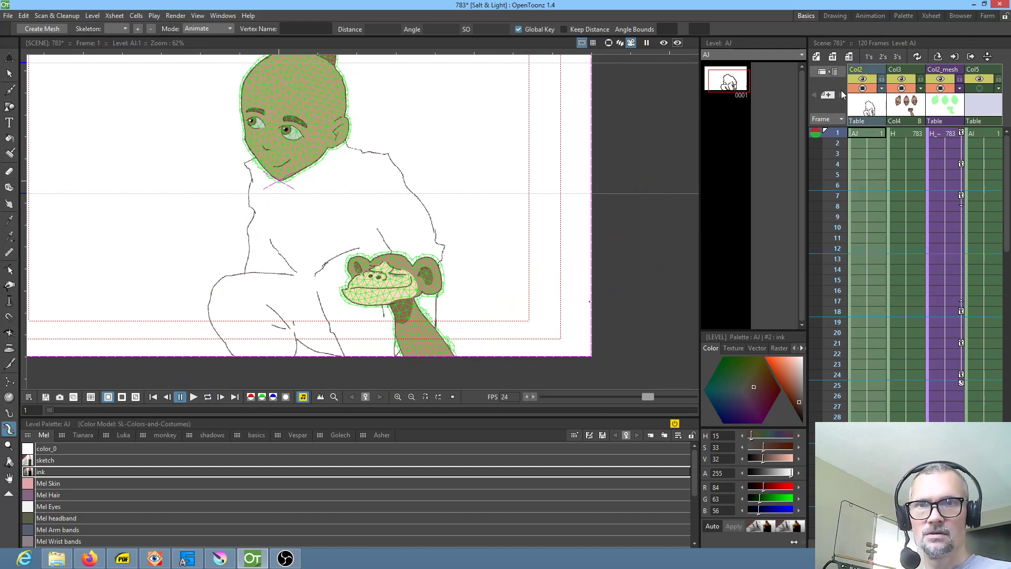
pyautogui.click(907, 18)
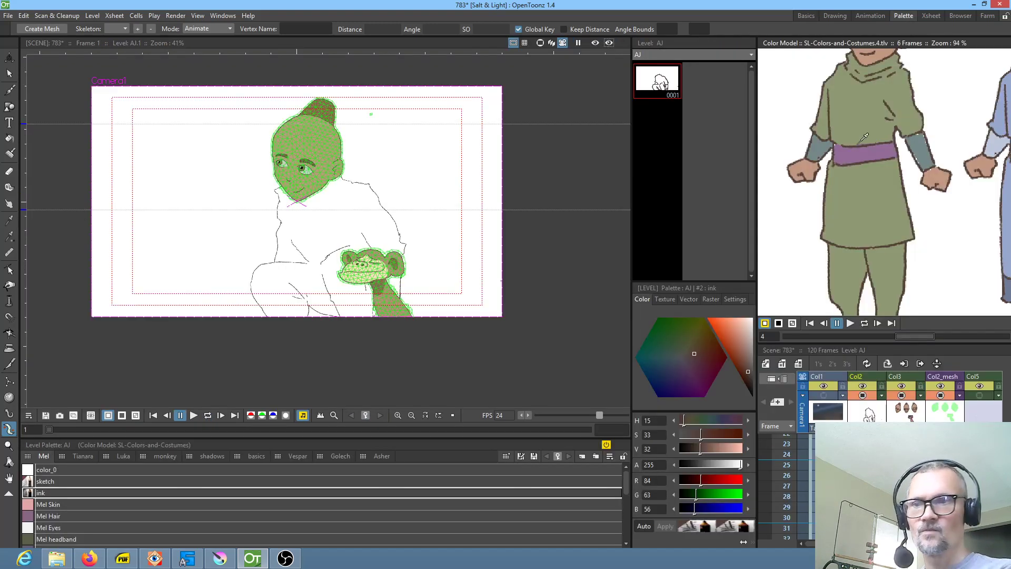
pyautogui.click(132, 456)
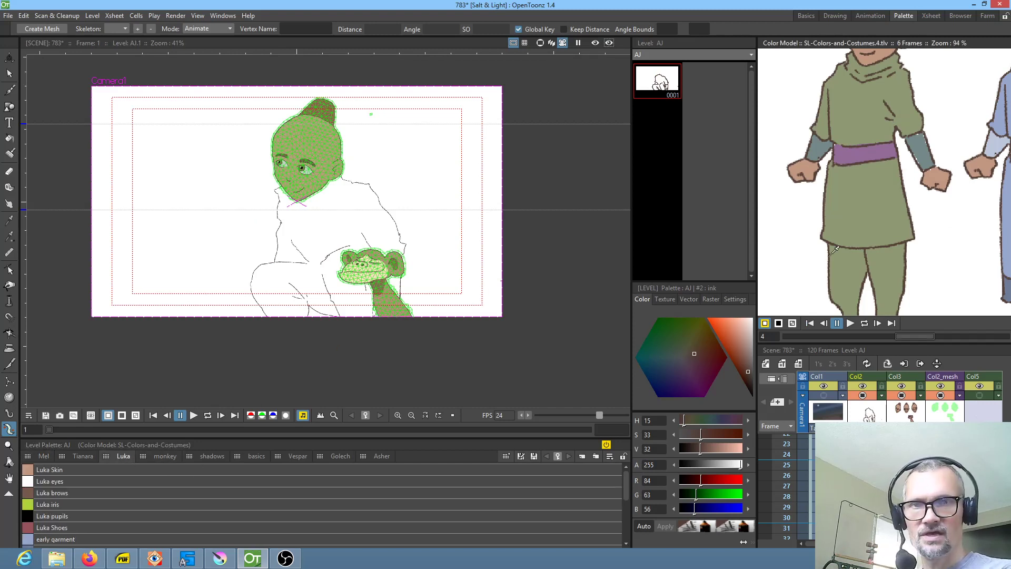
pyautogui.click(866, 211)
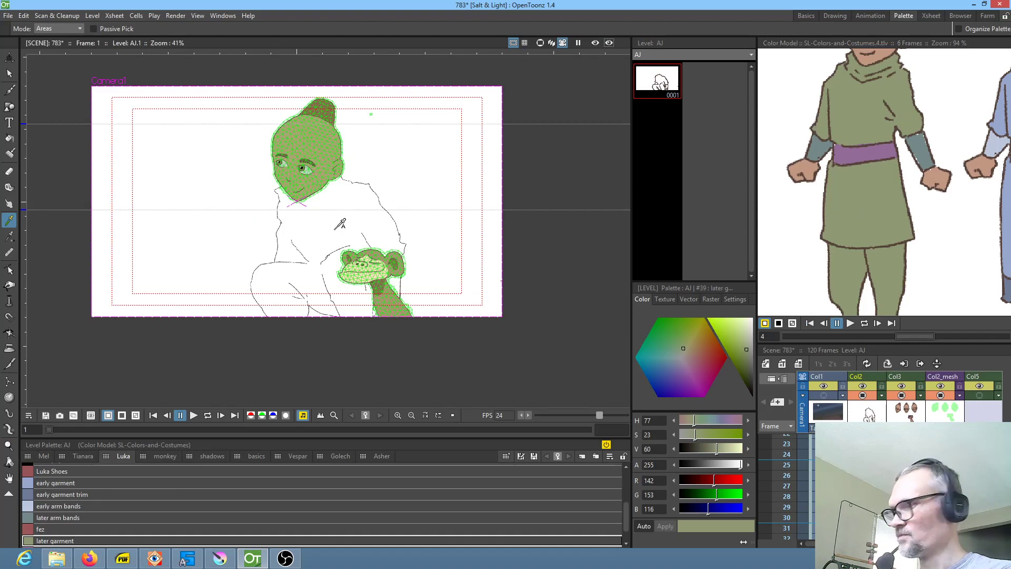
pyautogui.press('f')
pyautogui.click(335, 228)
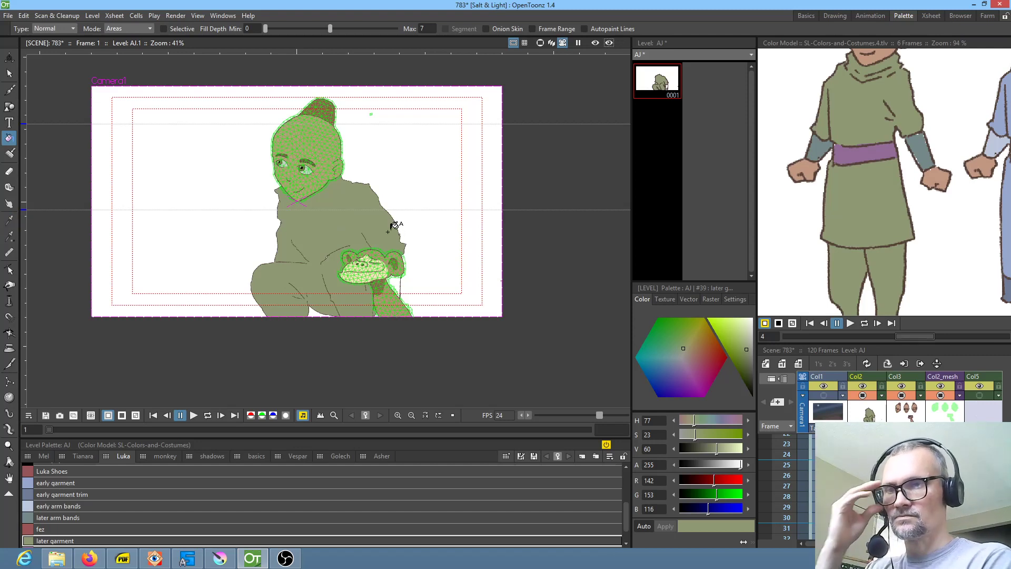
# Step: Hide the Col2_mesh overlay in the Basics room and check the colored child and monkey in the Palette room
pyautogui.click(807, 16)
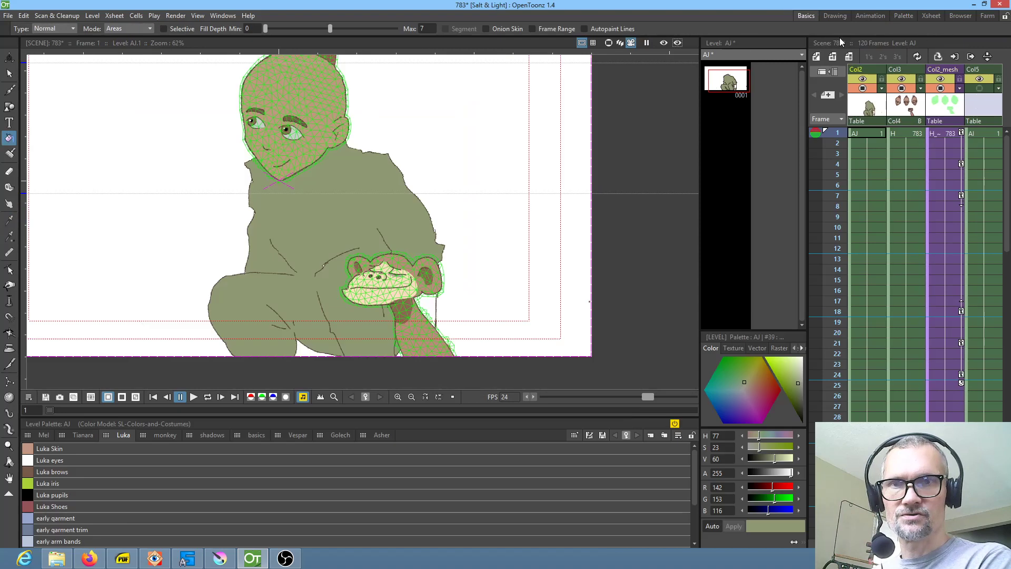
pyautogui.click(941, 89)
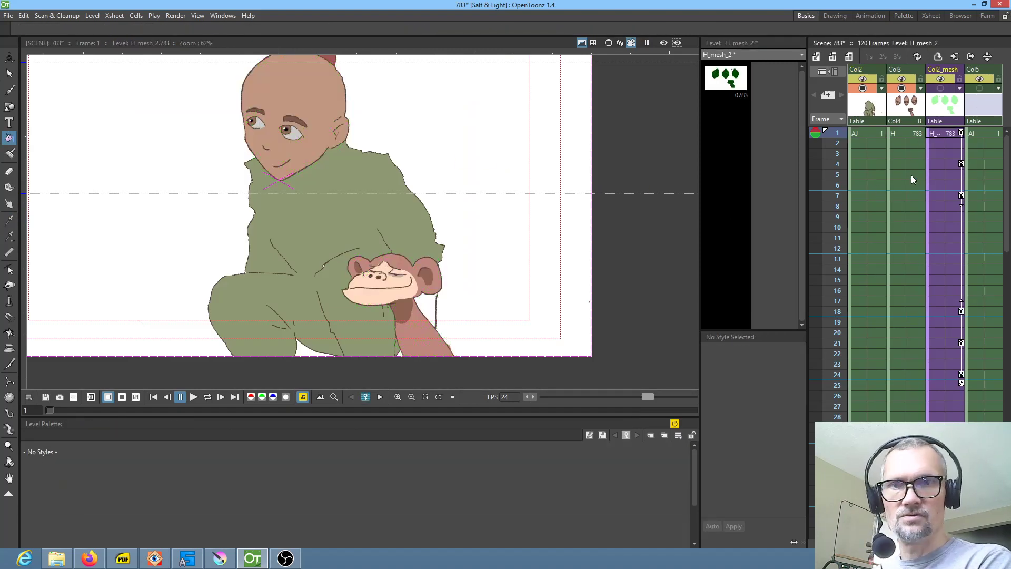
pyautogui.click(902, 16)
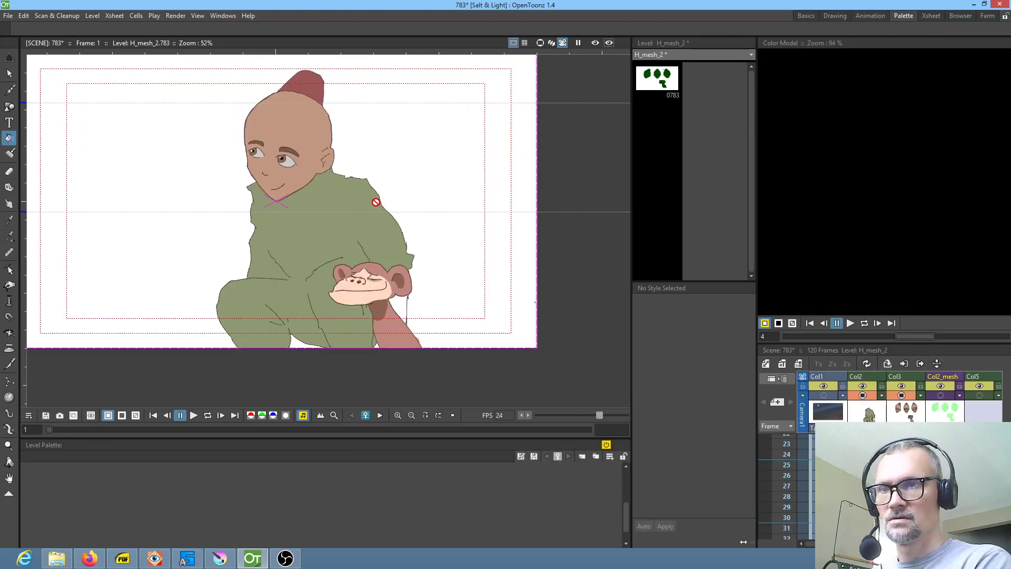
pyautogui.scroll(3, 376, 202)
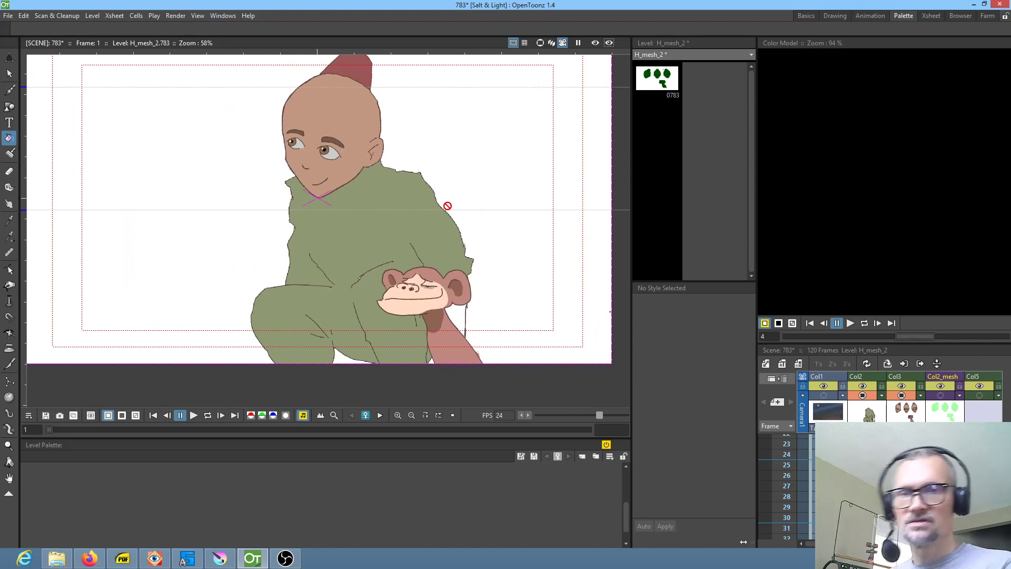
pyautogui.click(807, 15)
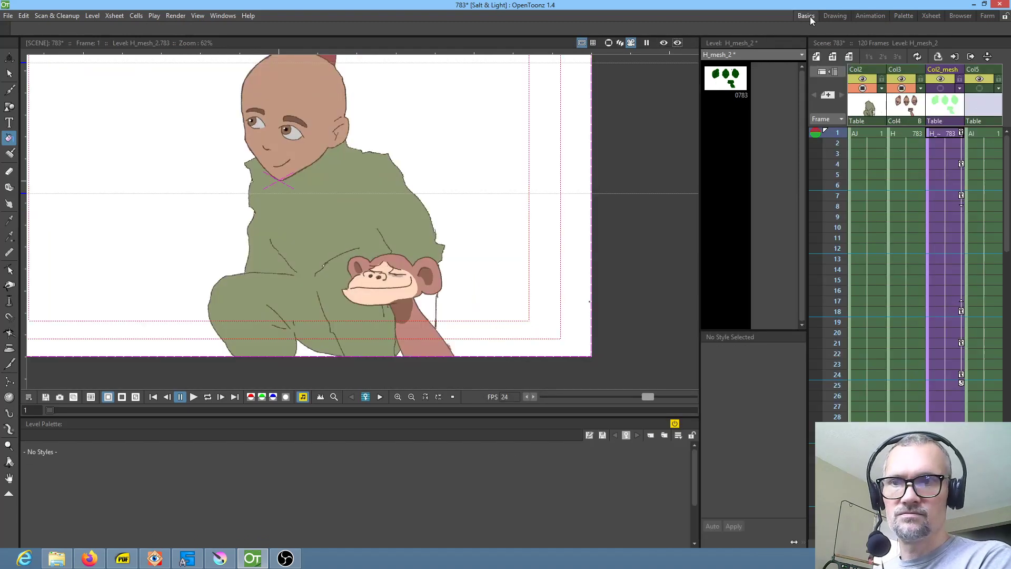
# Step: On frame 1 of the AJ drawing, brush collar folds and garment creases with the ink style from the Mel palette page
pyautogui.click(870, 134)
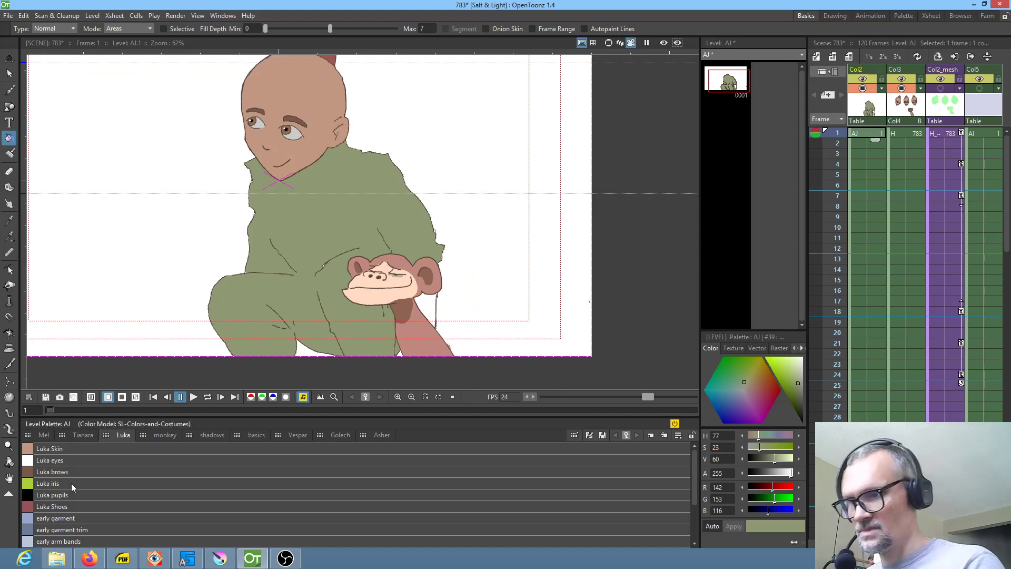
pyautogui.click(44, 435)
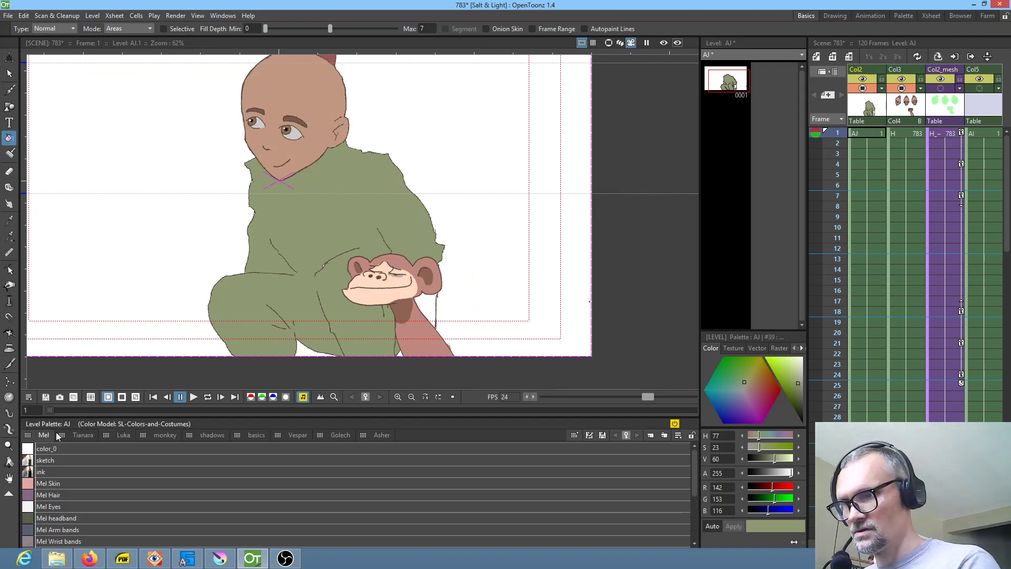
pyautogui.click(51, 472)
pyautogui.press('b')
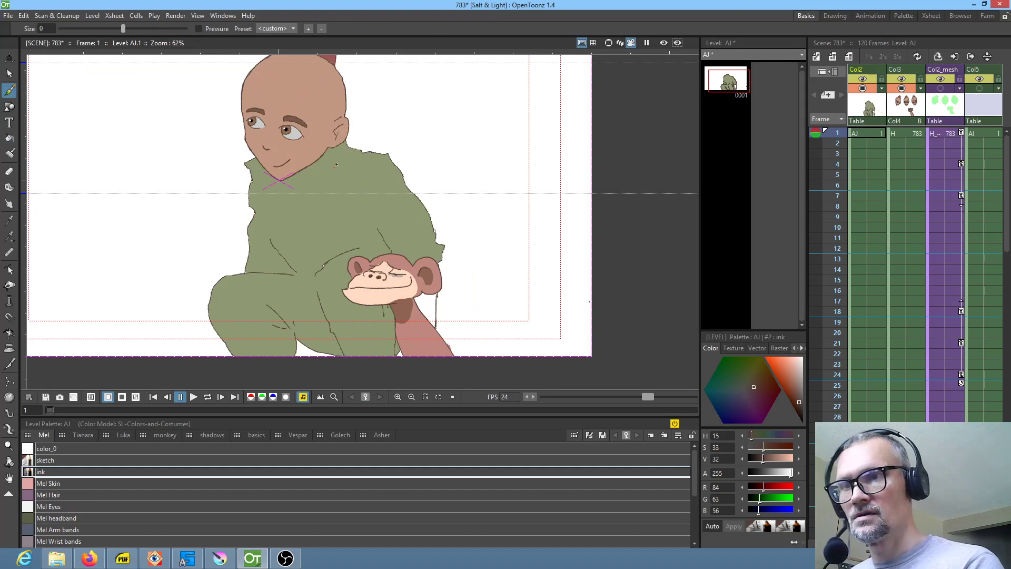
pyautogui.moveTo(340, 154); pyautogui.dragTo(309, 184)
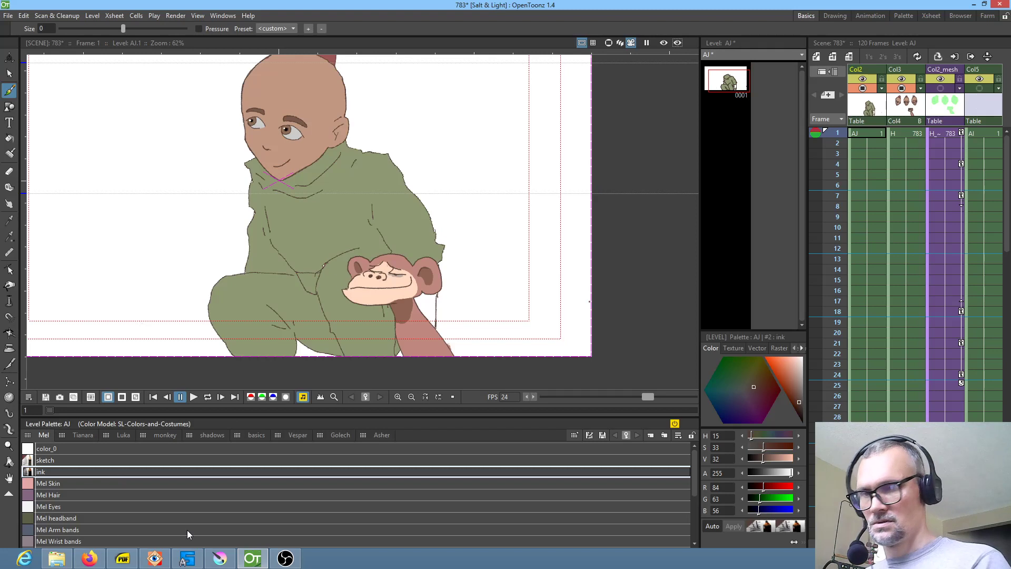
# Step: Examine the child's eyes up close, sample the iris with the Style Picker, and select the Luka iris style in the AJ palette
pyautogui.click(123, 435)
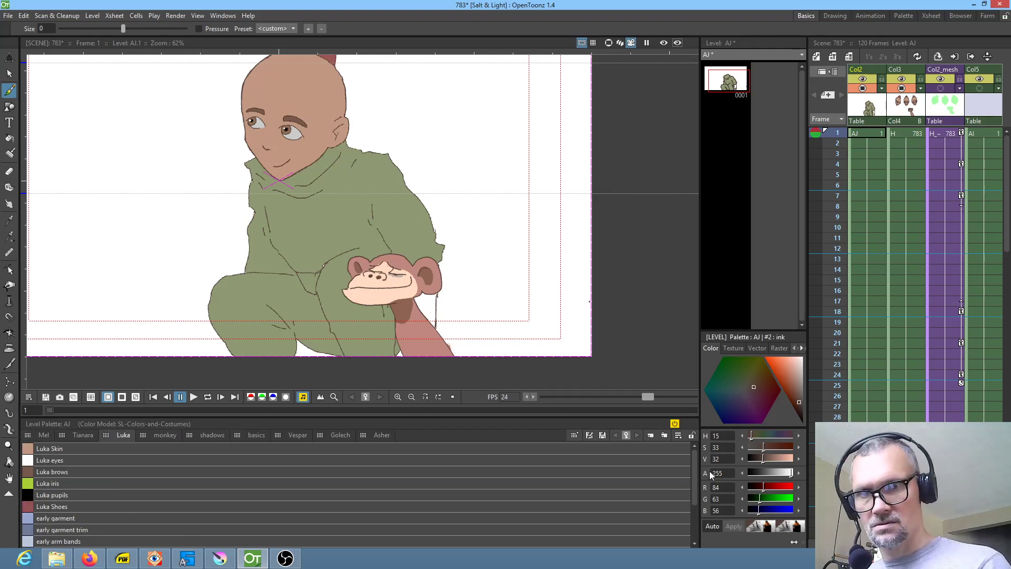
pyautogui.moveTo(694, 483)
pyautogui.mouseDown()
pyautogui.moveTo(695, 491)
pyautogui.moveTo(697, 481)
pyautogui.mouseUp()
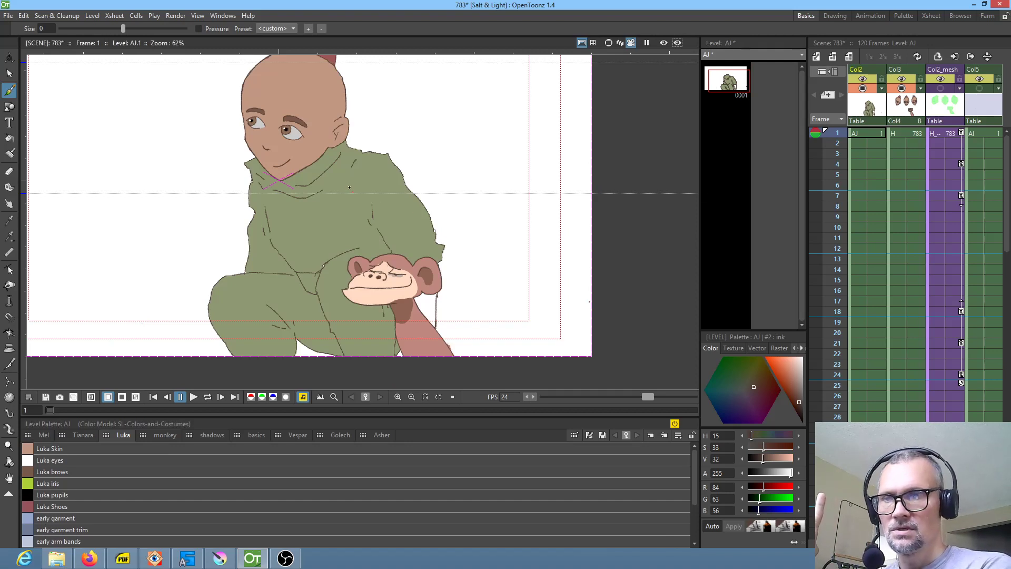
pyautogui.scroll(5, 287, 125)
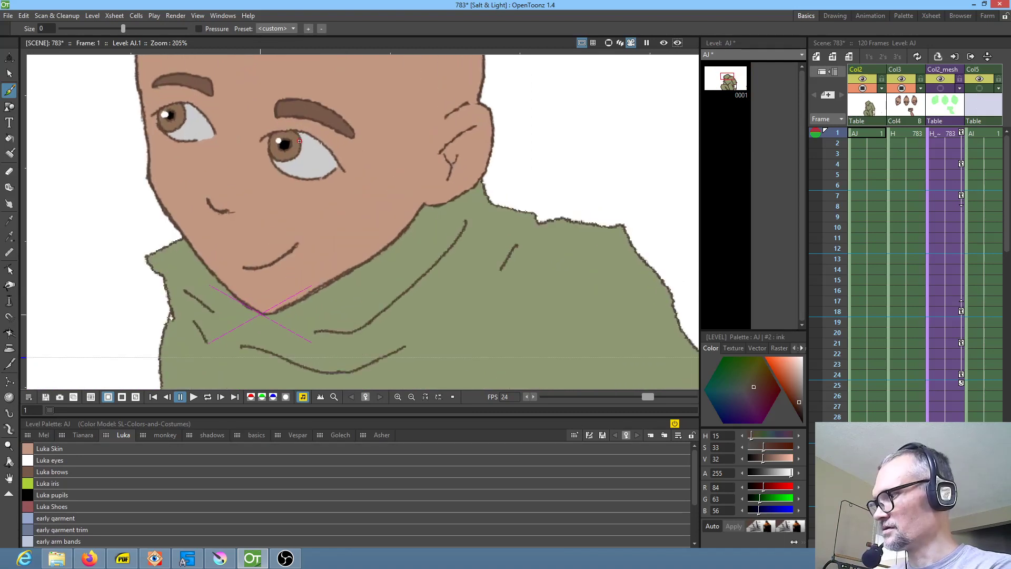
pyautogui.press('k')
pyautogui.click(301, 145)
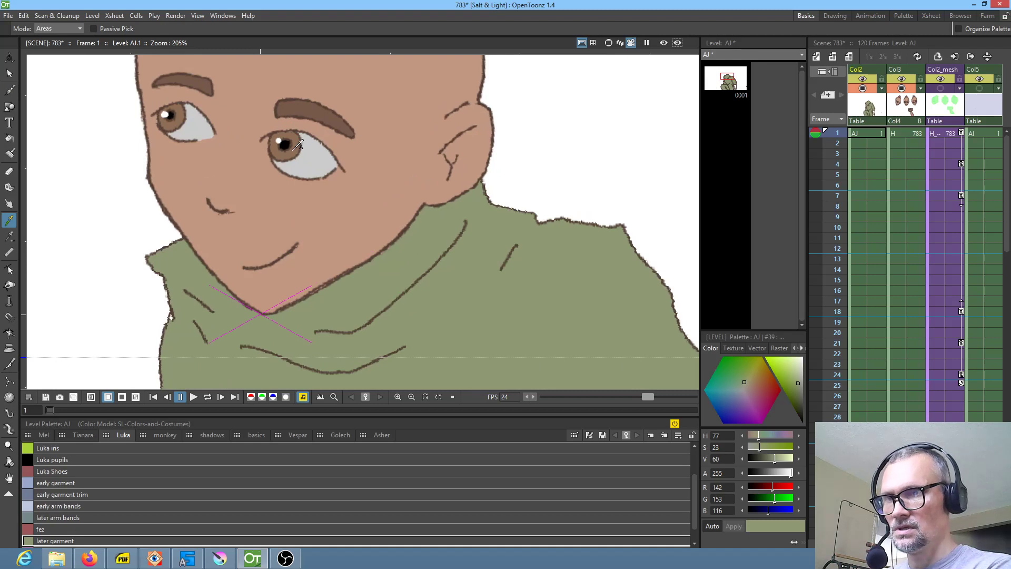
pyautogui.click(58, 449)
pyautogui.moveTo(392, 175); pyautogui.dragTo(426, 215)
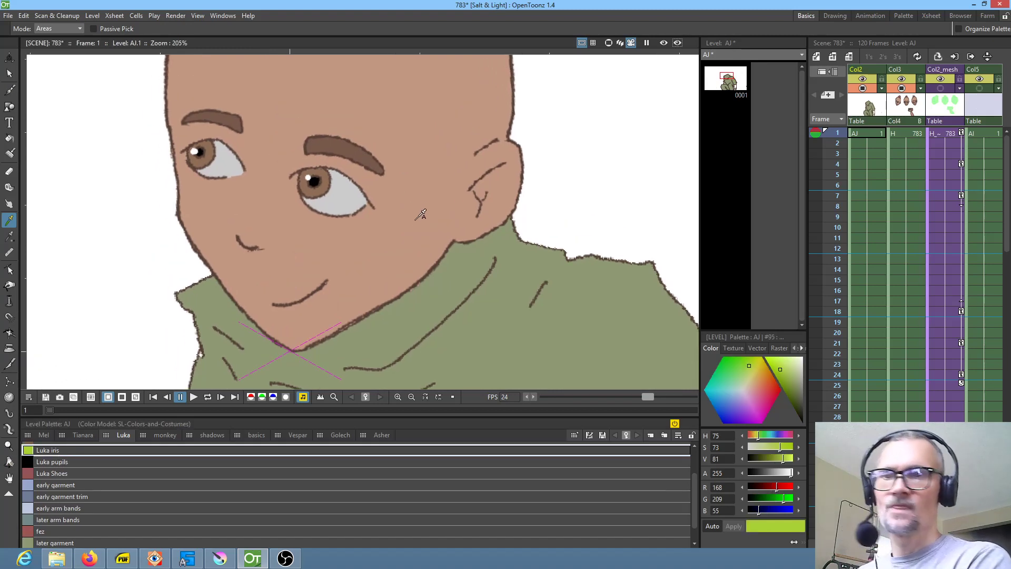
# Step: Bring up drawing 783 of the head level H and save its palette over SL-Colors-and-Costumes.tpl in the drawings folder
pyautogui.click(910, 135)
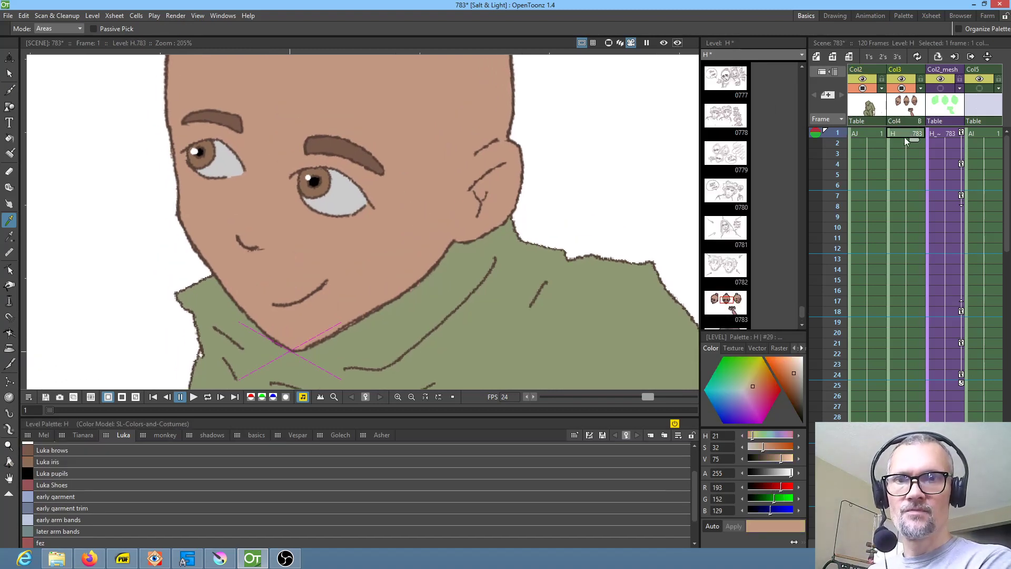
pyautogui.click(726, 303)
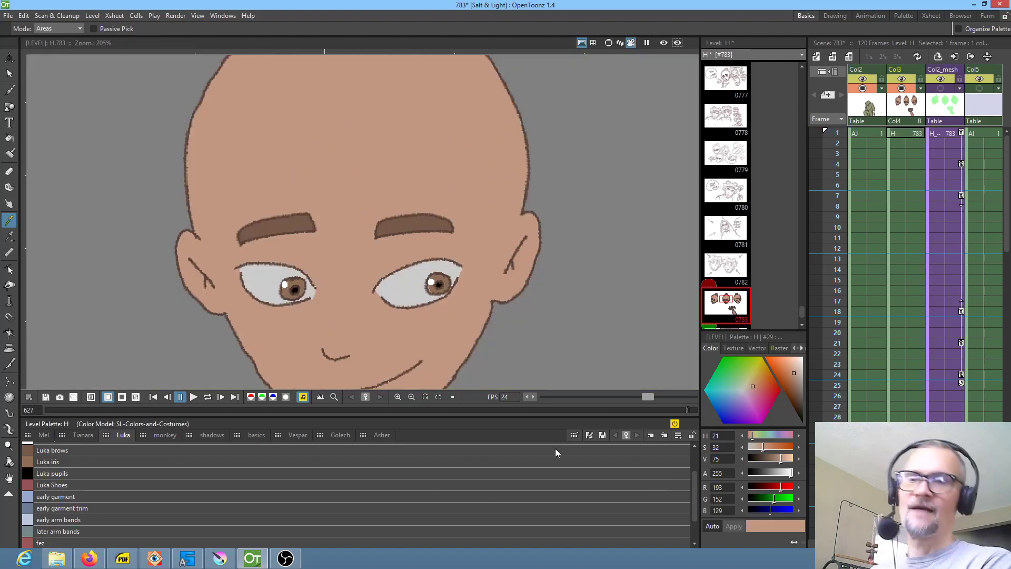
pyautogui.scroll(-1, 557, 332)
pyautogui.scroll(-1, 563, 329)
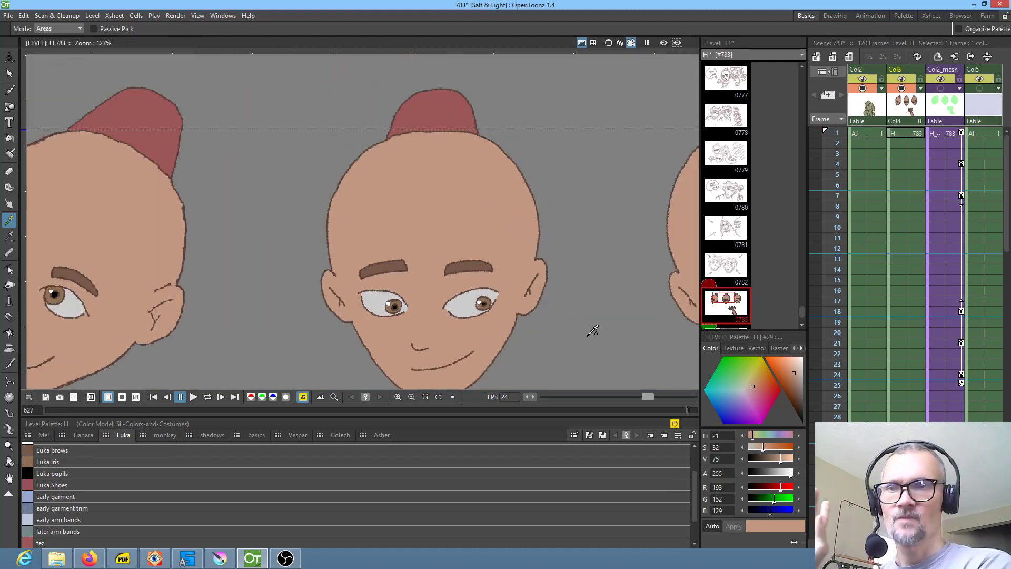
pyautogui.moveTo(593, 330); pyautogui.dragTo(564, 241)
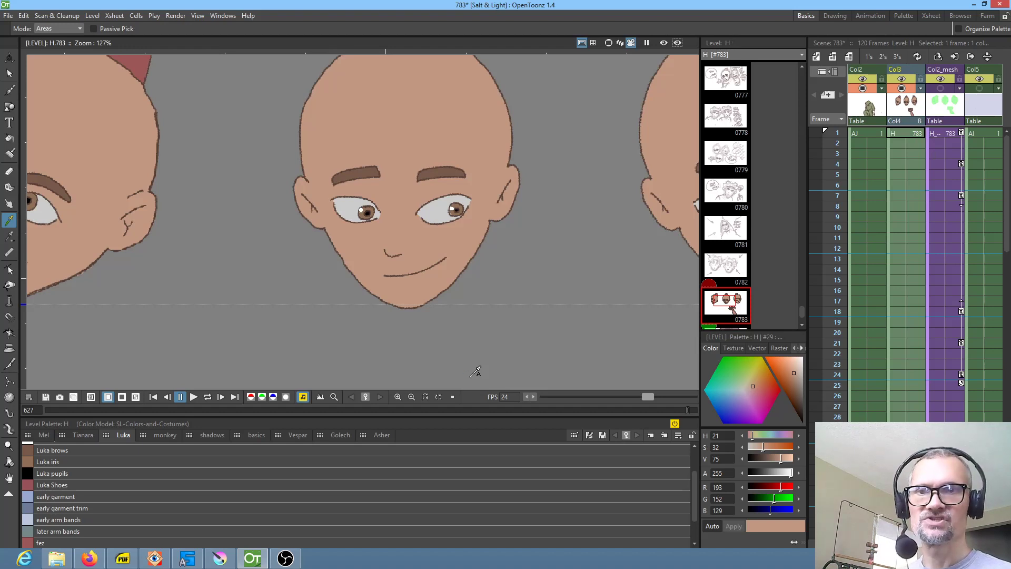
pyautogui.click(590, 436)
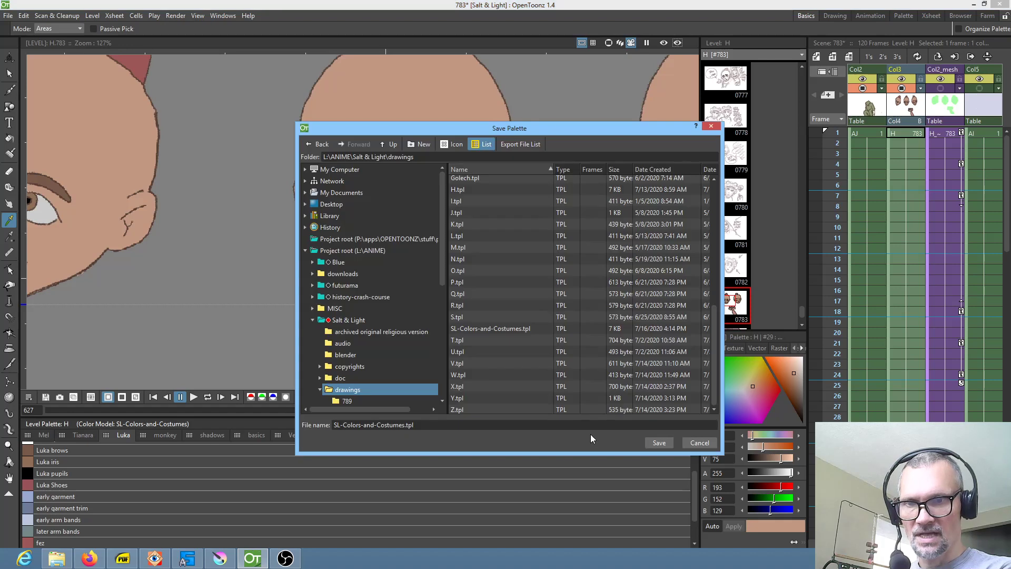
pyautogui.click(508, 329)
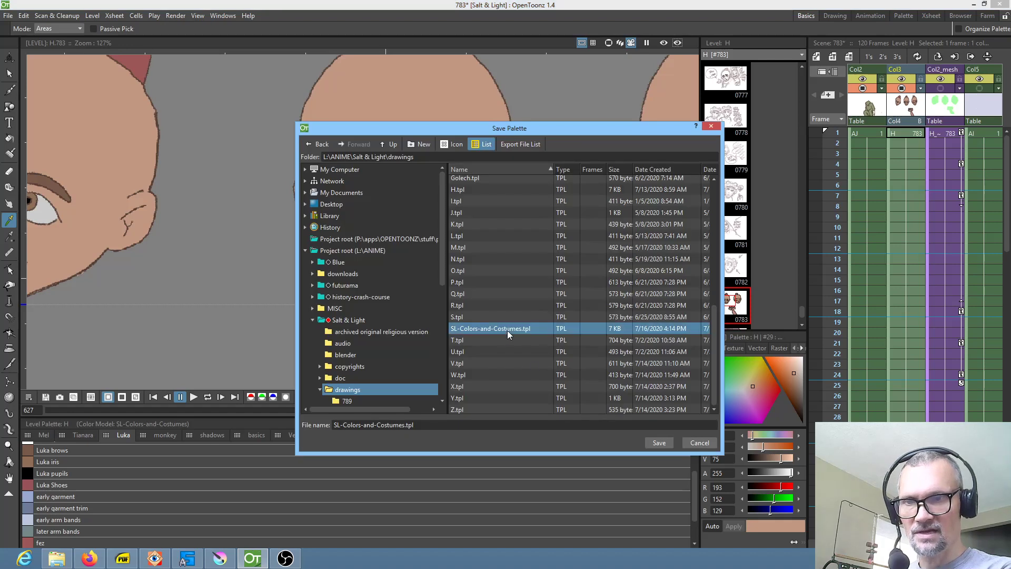
pyautogui.click(655, 445)
pyautogui.click(479, 289)
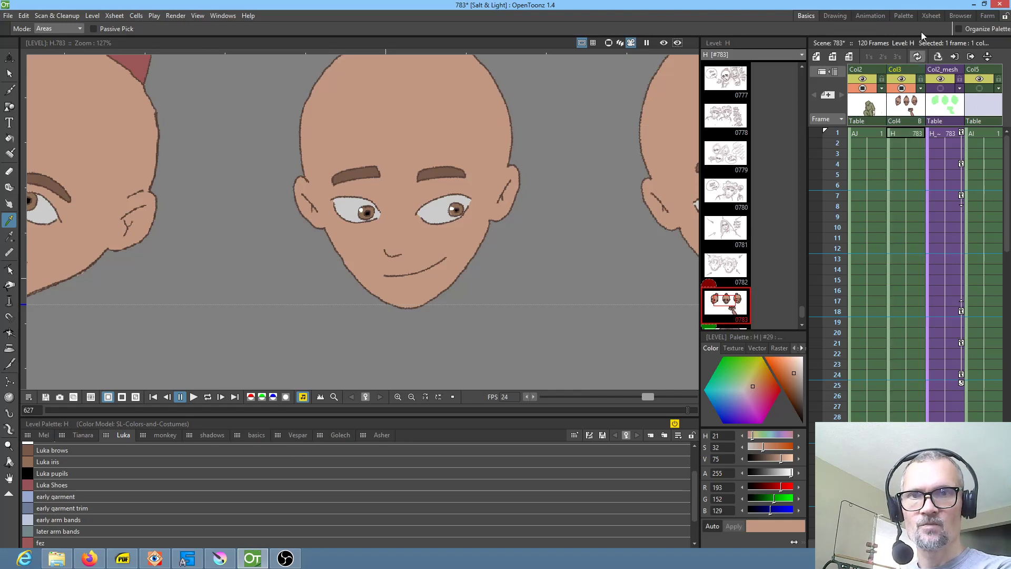
# Step: In the Palette room, load SL-Colors-and-Costumes.tlv as the color model, overwriting level H's palette, and check its Tianara and Luka pages
pyautogui.click(904, 16)
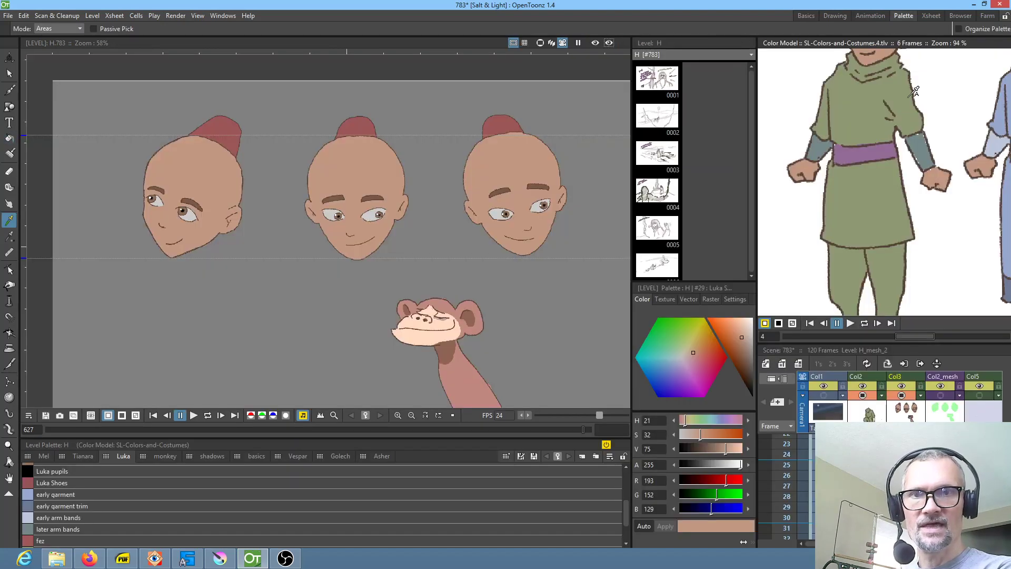
pyautogui.rightClick(862, 140)
pyautogui.click(868, 153)
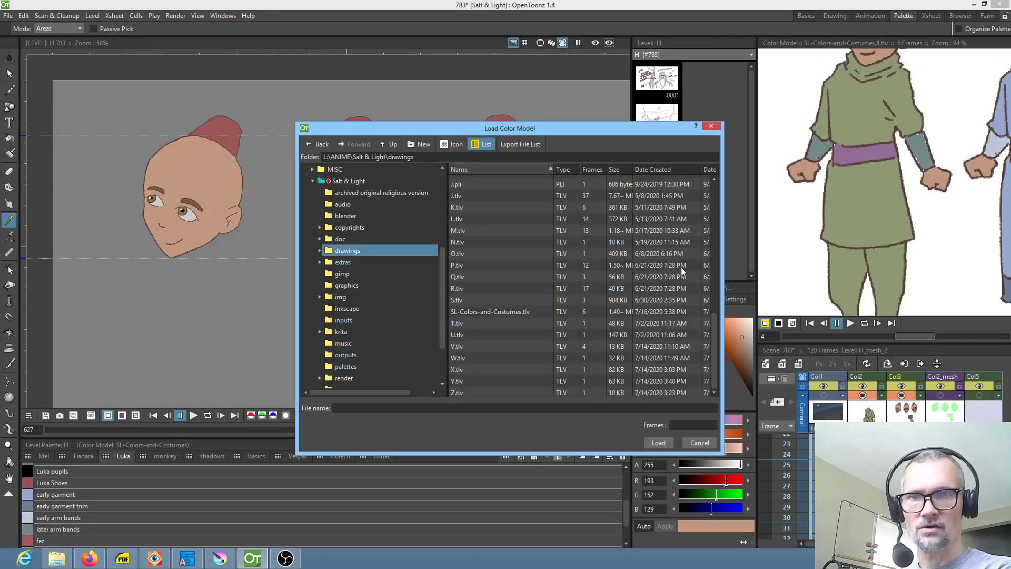
pyautogui.click(502, 312)
pyautogui.click(658, 443)
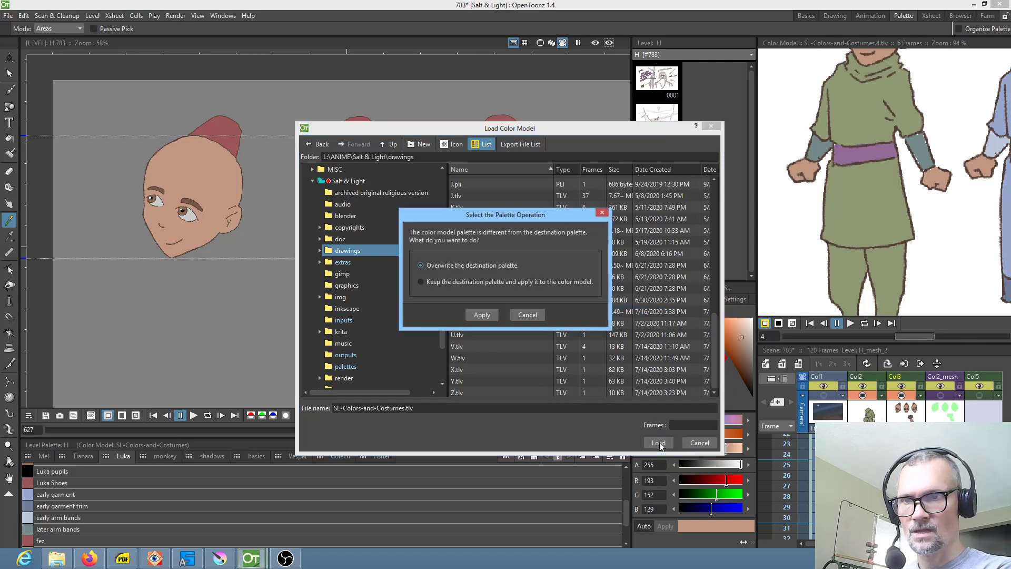
pyautogui.click(482, 315)
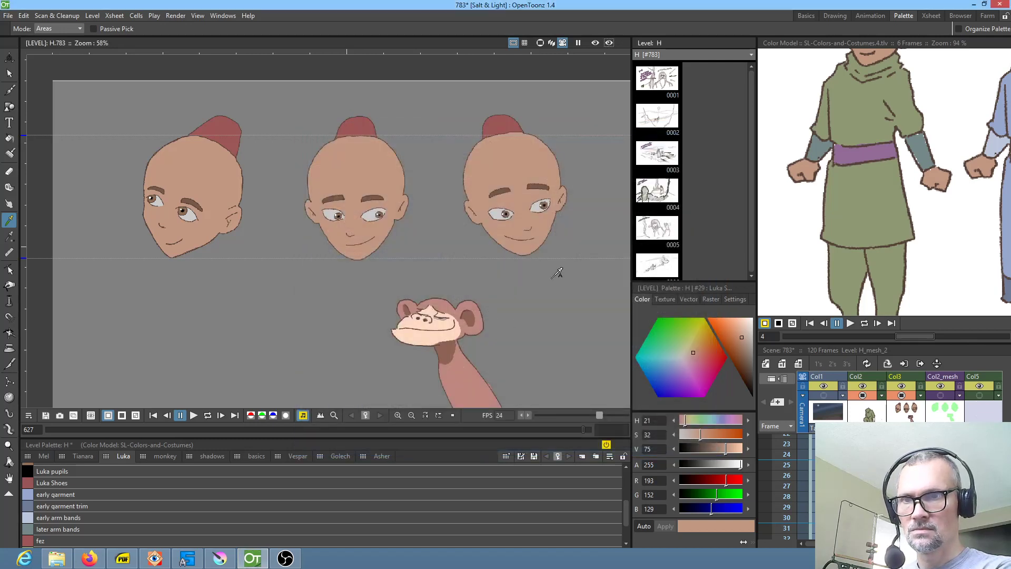
pyautogui.click(83, 456)
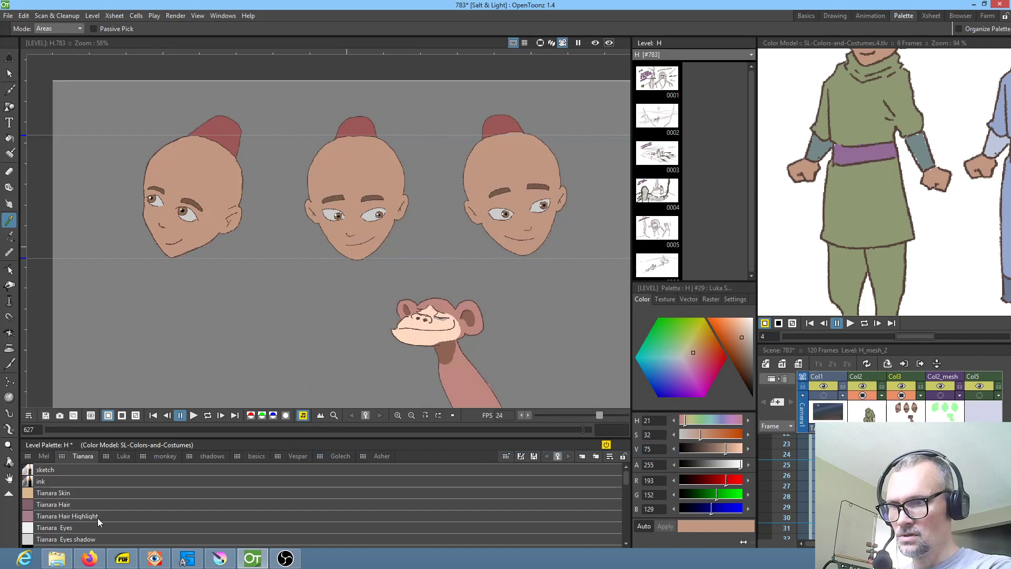
pyautogui.click(133, 461)
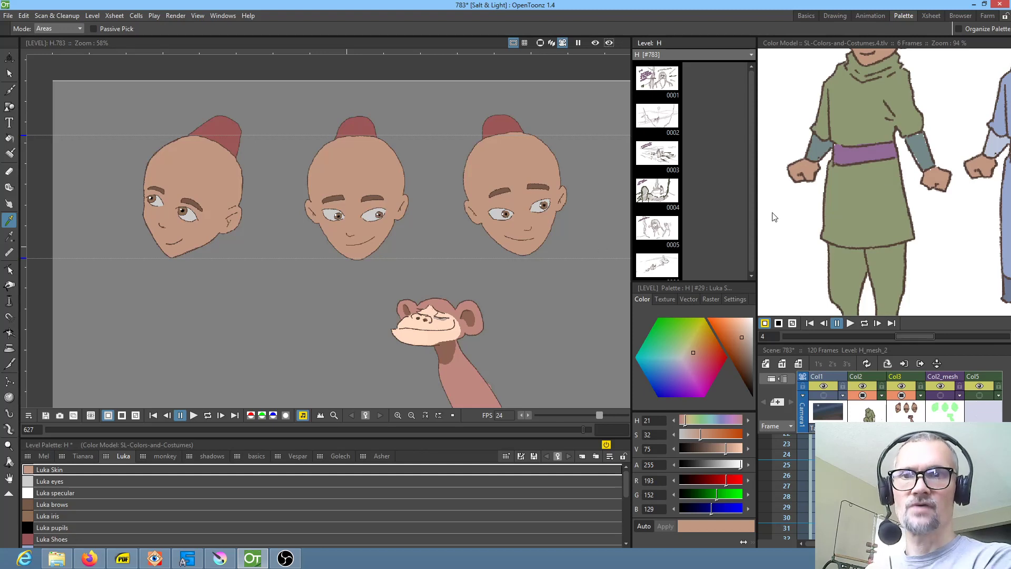
# Step: Create a mesh for the child's body drawing AJ in Col2 at frame 1 with an edge length of about 40.34 px
pyautogui.click(906, 435)
pyautogui.scroll(5, 906, 448)
pyautogui.click(865, 440)
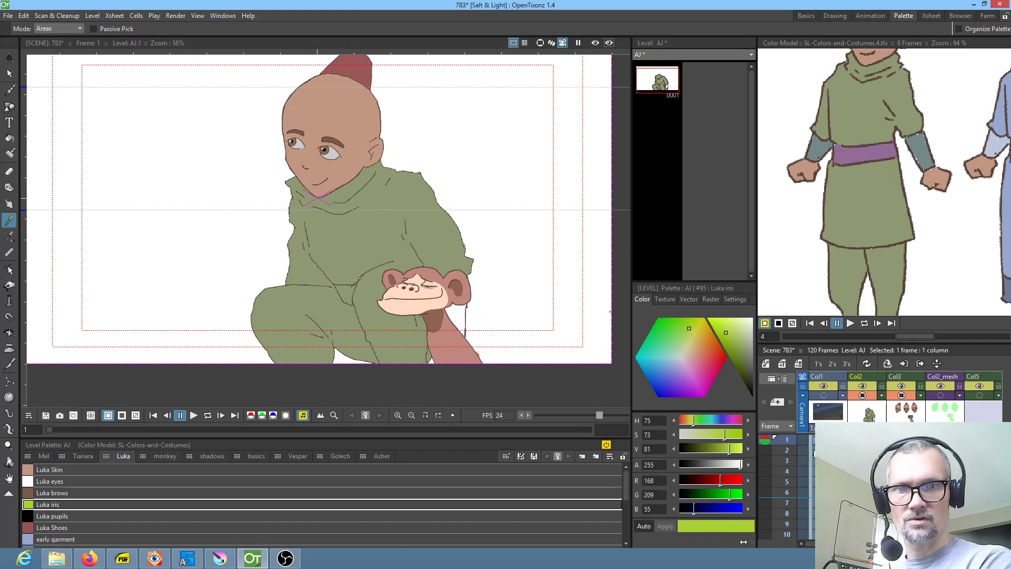
pyautogui.moveTo(790, 443); pyautogui.dragTo(766, 362)
pyautogui.moveTo(779, 506); pyautogui.dragTo(775, 439)
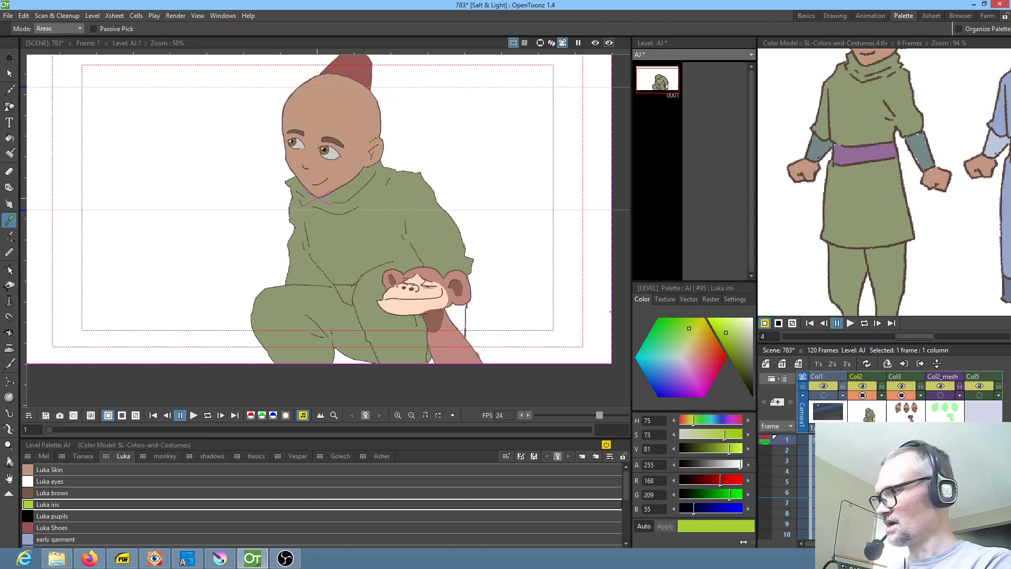
pyautogui.press('x')
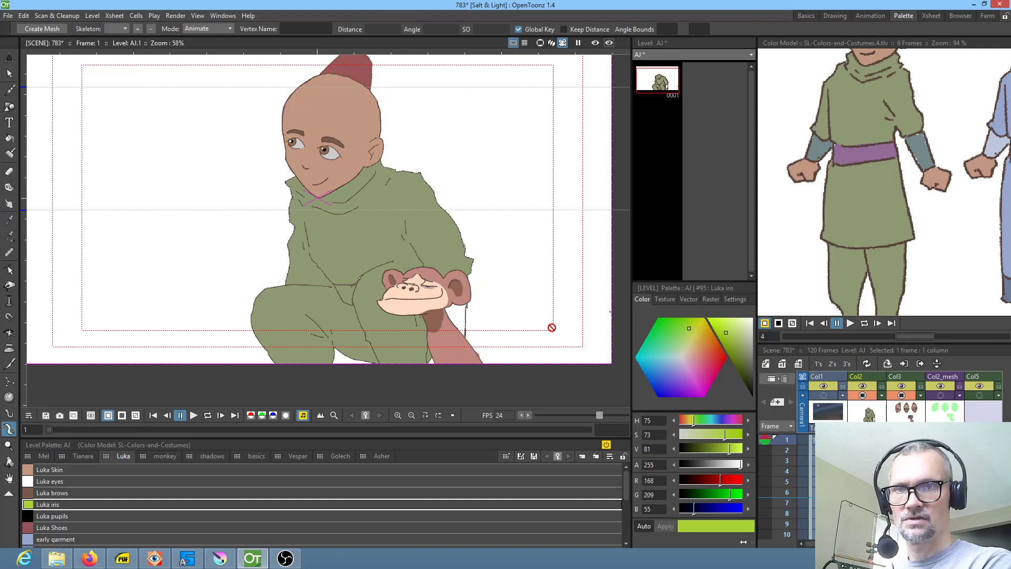
pyautogui.click(42, 28)
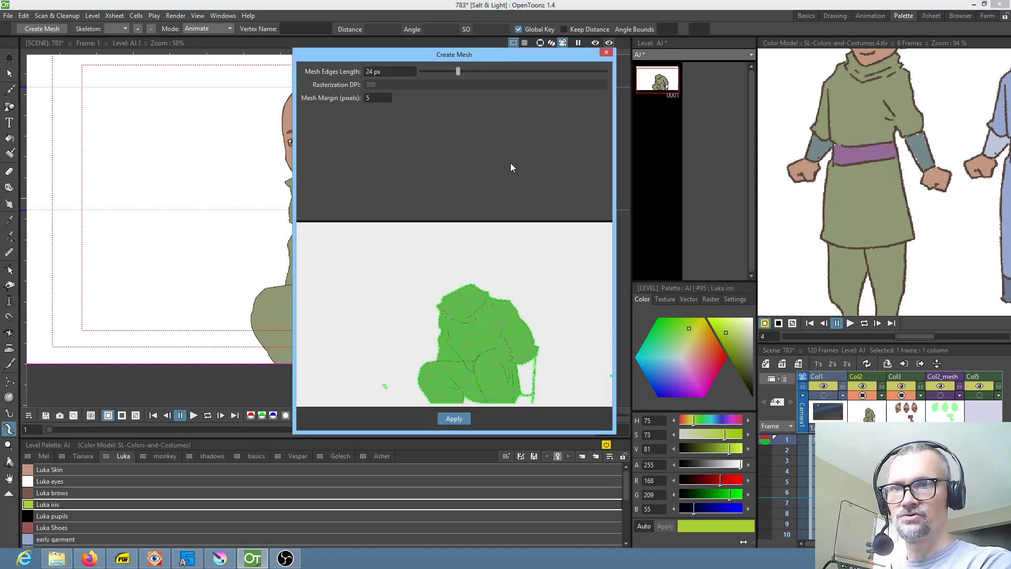
pyautogui.moveTo(458, 71); pyautogui.dragTo(483, 71)
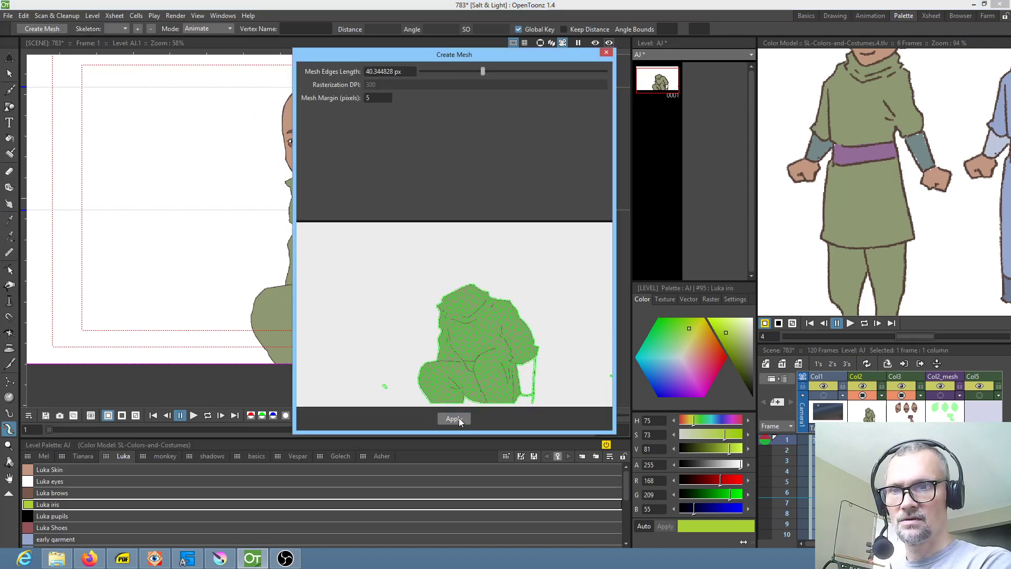
pyautogui.click(459, 418)
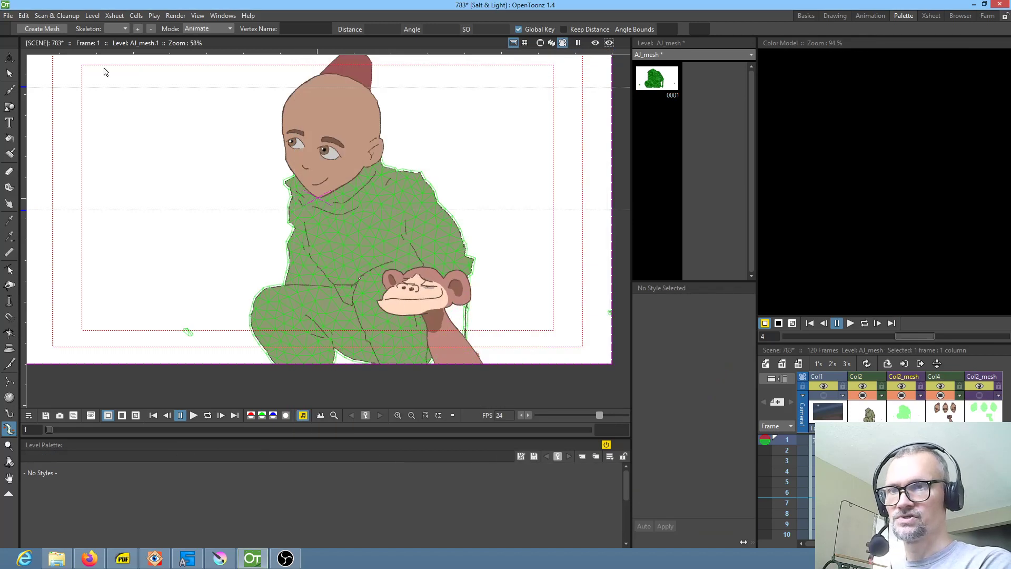
# Step: Build a skeleton on the AJ mesh with its root below the canvas, a vertex beside the child's back and one at the shoulder
pyautogui.click(210, 29)
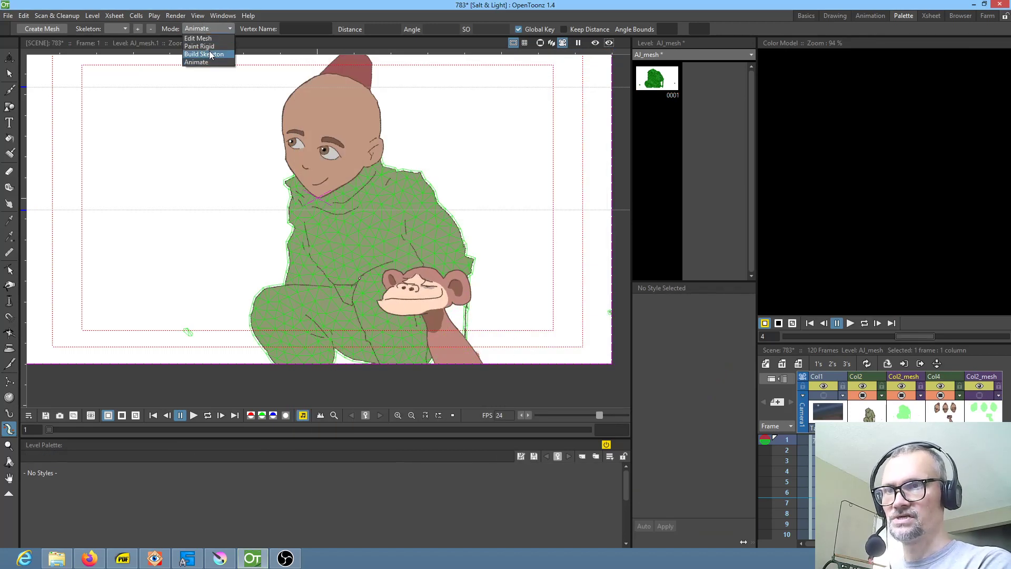
pyautogui.click(211, 54)
pyautogui.click(476, 384)
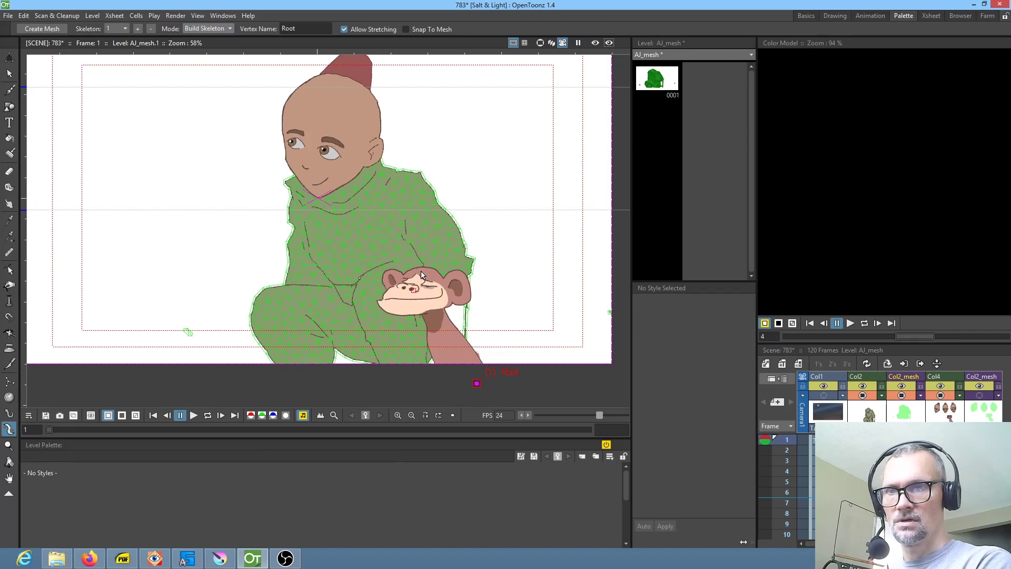
pyautogui.click(535, 242)
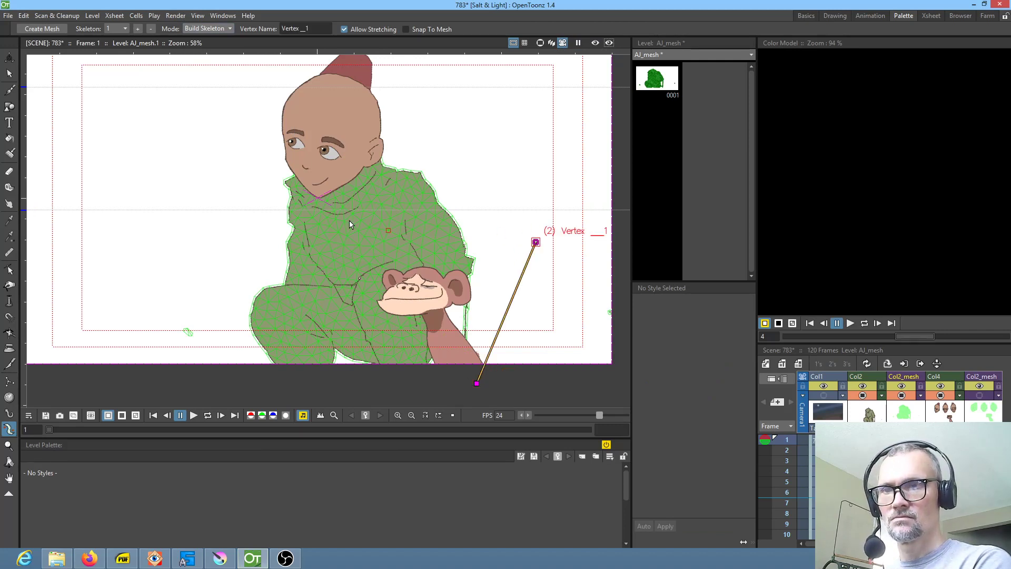
pyautogui.click(401, 193)
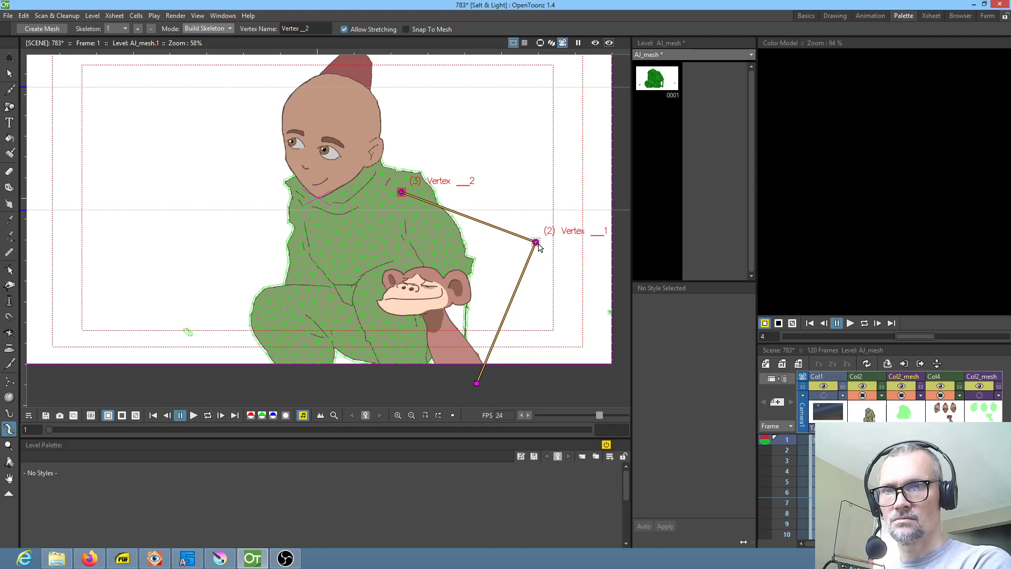
pyautogui.moveTo(402, 192); pyautogui.dragTo(405, 189)
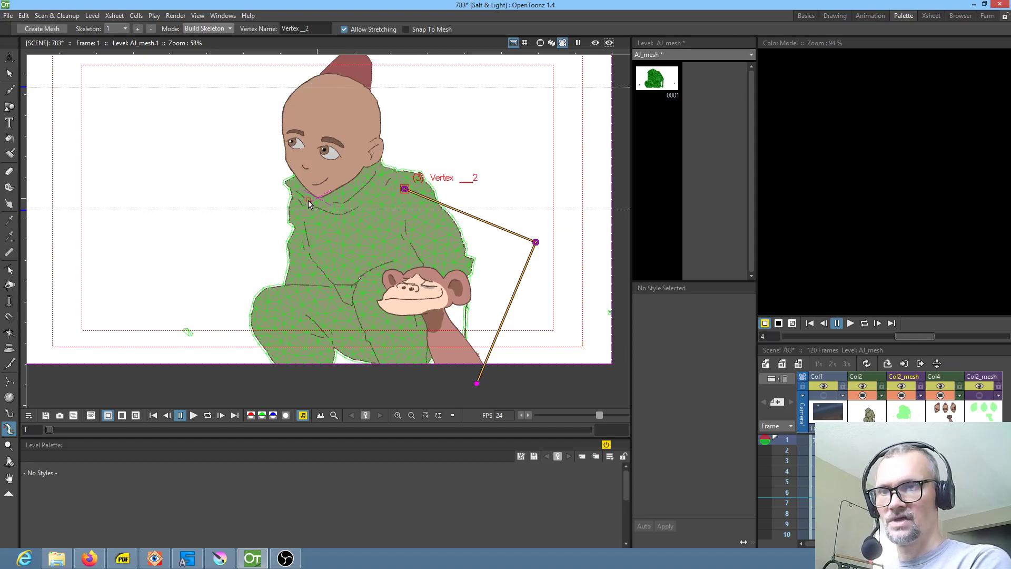
# Step: Add a vertex branching from the shoulder, move it onto the lower sleeve as the elbow, and adjust the shoulder vertex
pyautogui.click(308, 204)
pyautogui.click(536, 241)
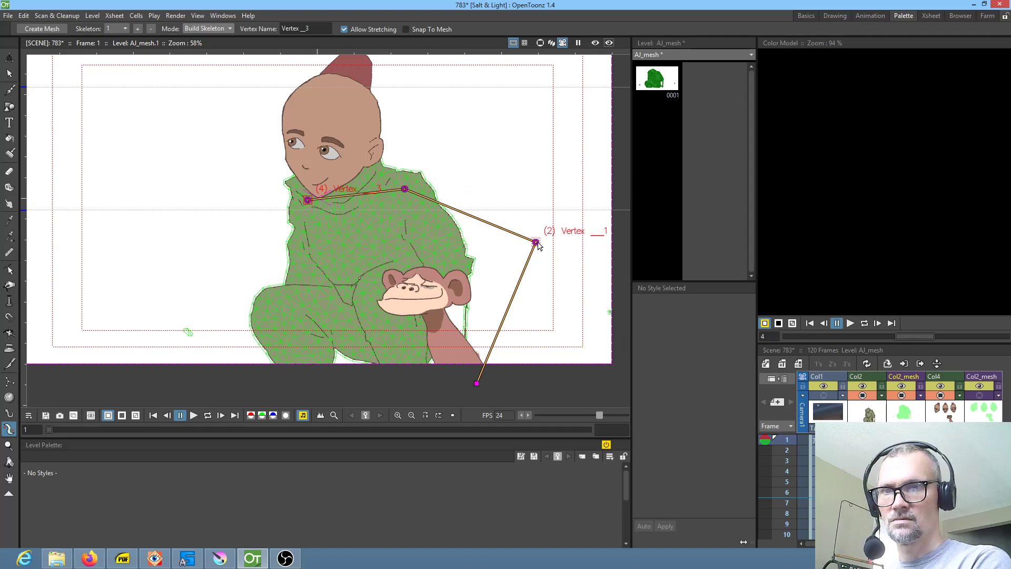
pyautogui.click(308, 201)
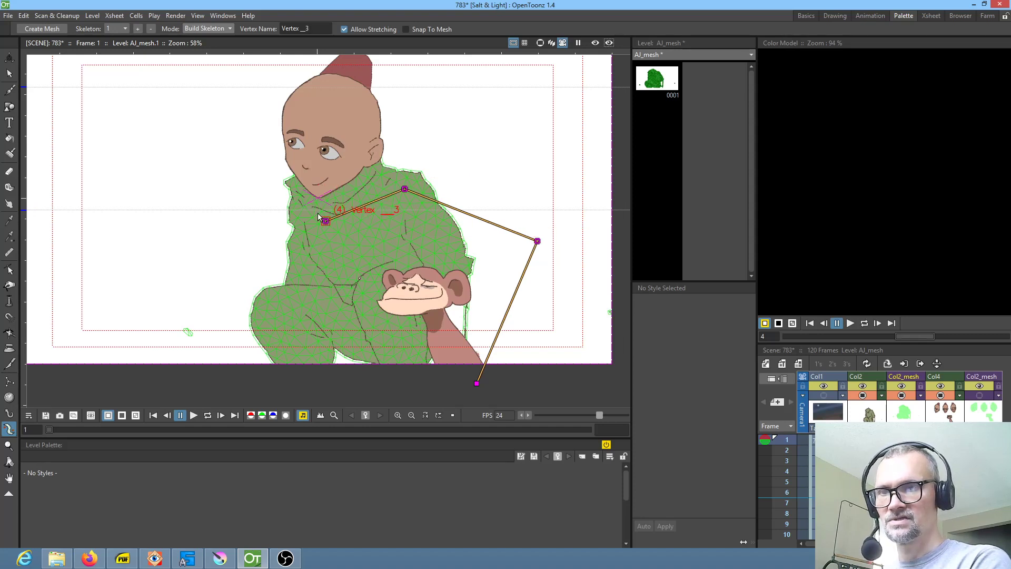
pyautogui.moveTo(309, 204); pyautogui.dragTo(453, 258)
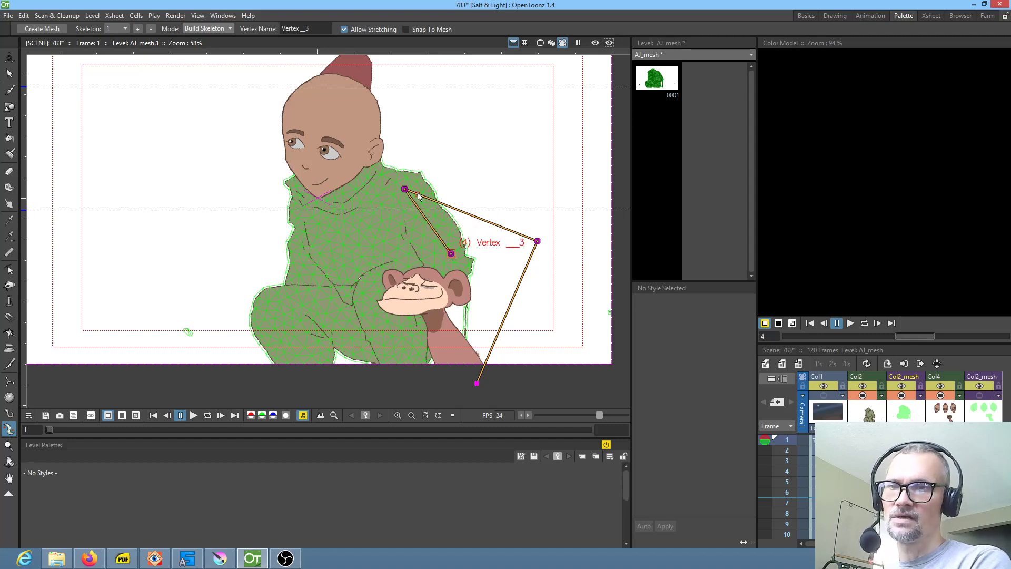
pyautogui.click(402, 191)
pyautogui.moveTo(401, 195); pyautogui.dragTo(404, 194)
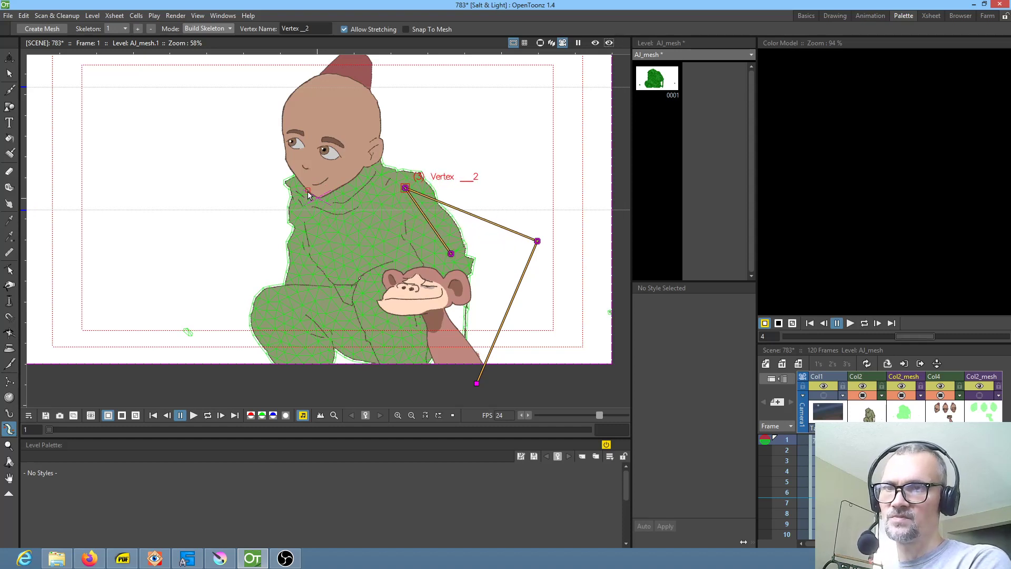
# Step: From the shoulder vertex, branch a two-joint chain along the front collar and single bones to the neck and the far side of the chest
pyautogui.click(345, 209)
pyautogui.click(302, 196)
pyautogui.click(405, 189)
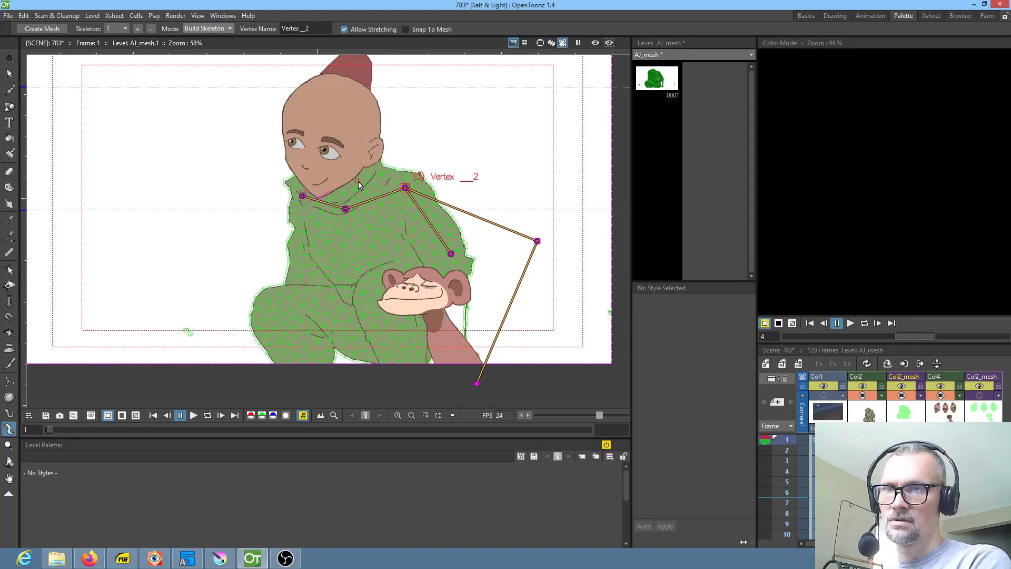
pyautogui.click(354, 168)
pyautogui.click(405, 188)
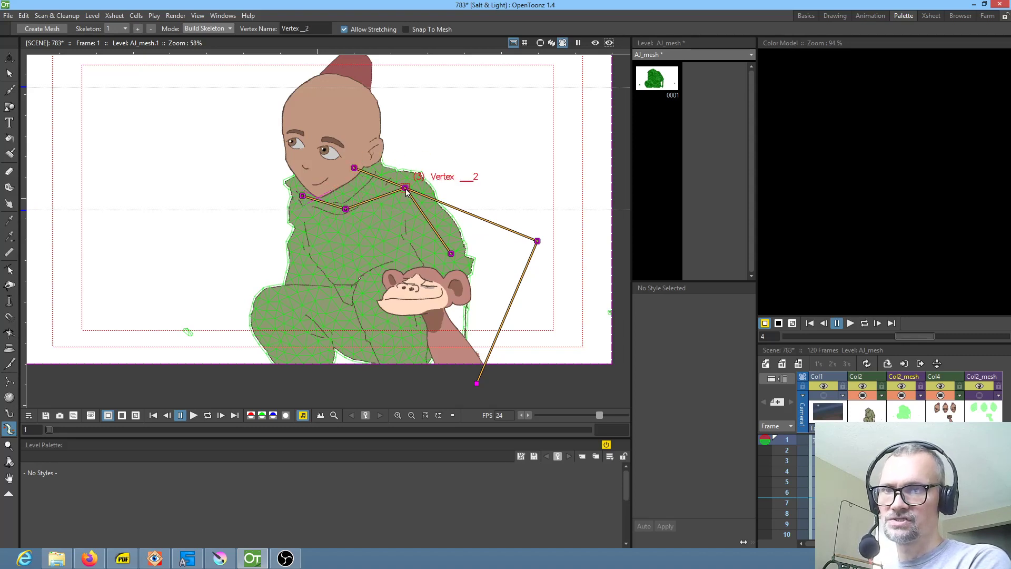
pyautogui.click(322, 251)
# Step: From the vertex beside the child's back, branch a two-joint chain into each leg up to the knee and one bone into the torso
pyautogui.click(537, 242)
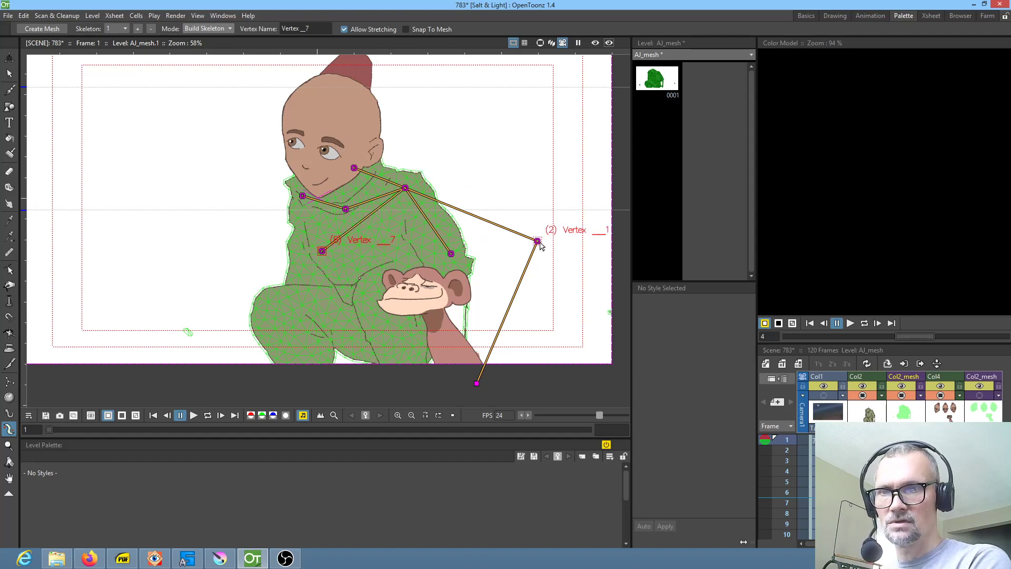
pyautogui.click(406, 348)
pyautogui.click(372, 292)
pyautogui.click(541, 244)
pyautogui.click(342, 323)
pyautogui.click(277, 307)
pyautogui.click(540, 242)
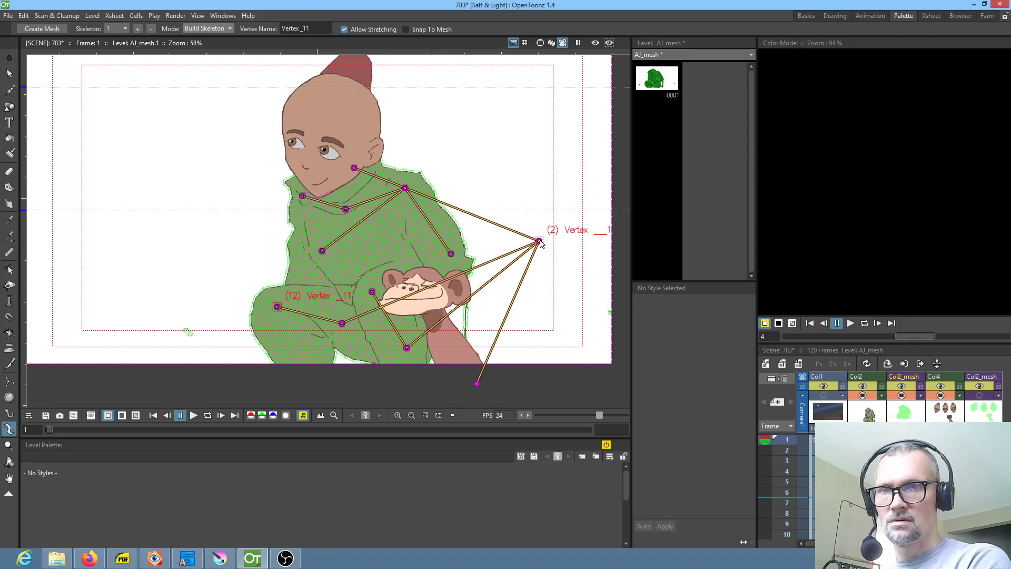
pyautogui.click(361, 250)
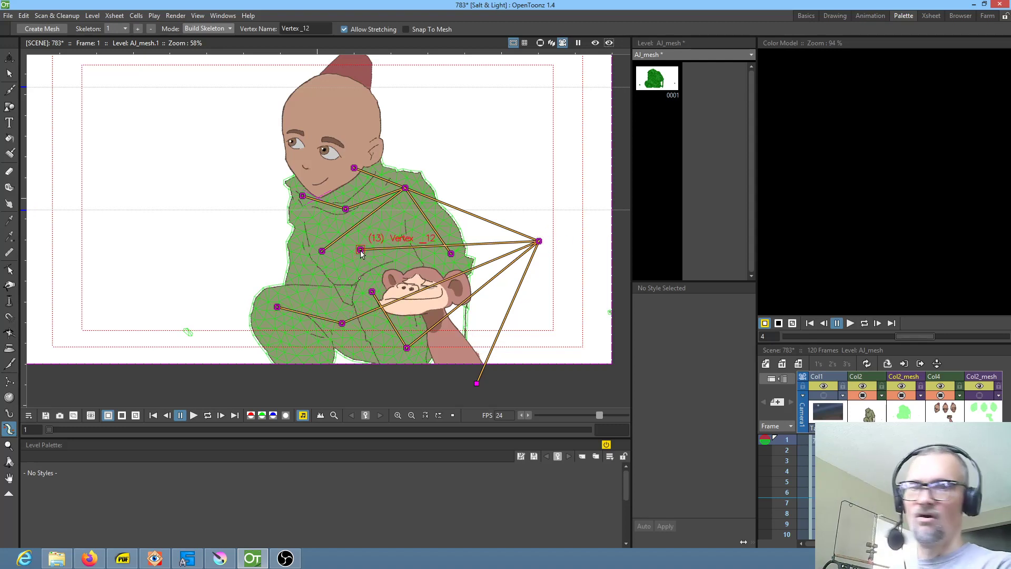
# Step: Select frames 1 to 120 of the AJ mesh column and switch the skeleton tool to Animate mode
pyautogui.click(903, 440)
pyautogui.scroll(-15, 785, 484)
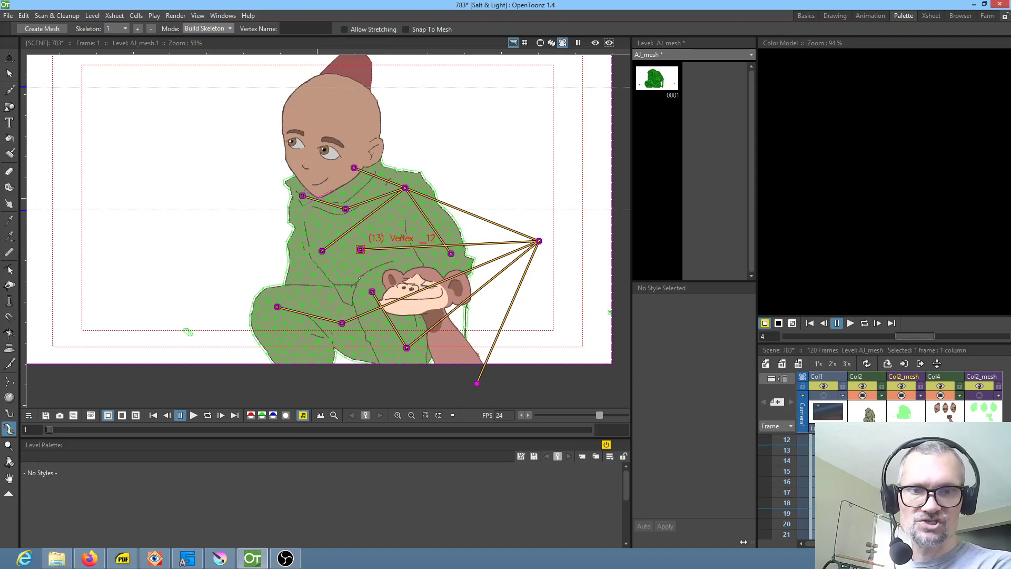
pyautogui.scroll(-15, 784, 485)
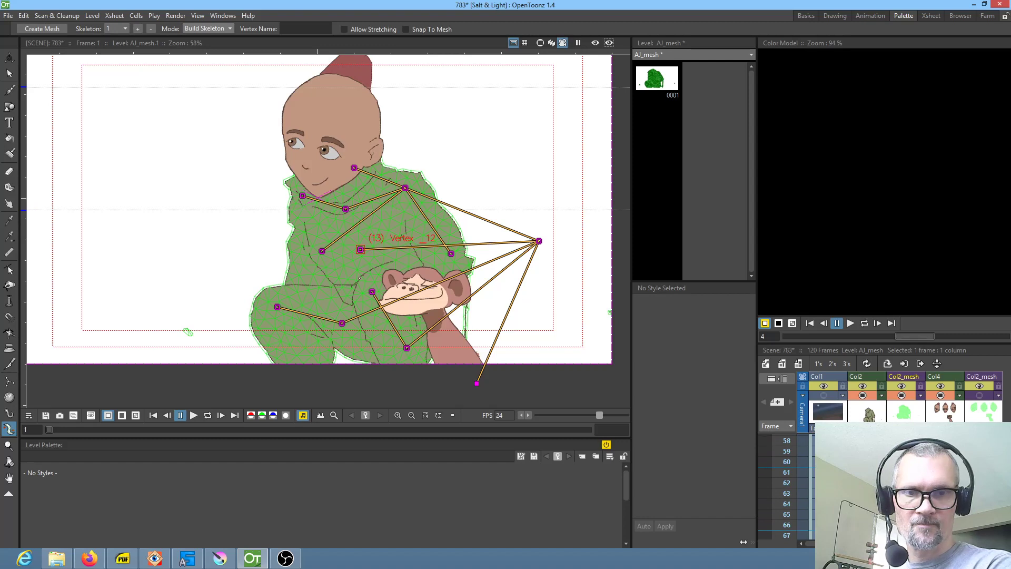
pyautogui.scroll(-9, 774, 440)
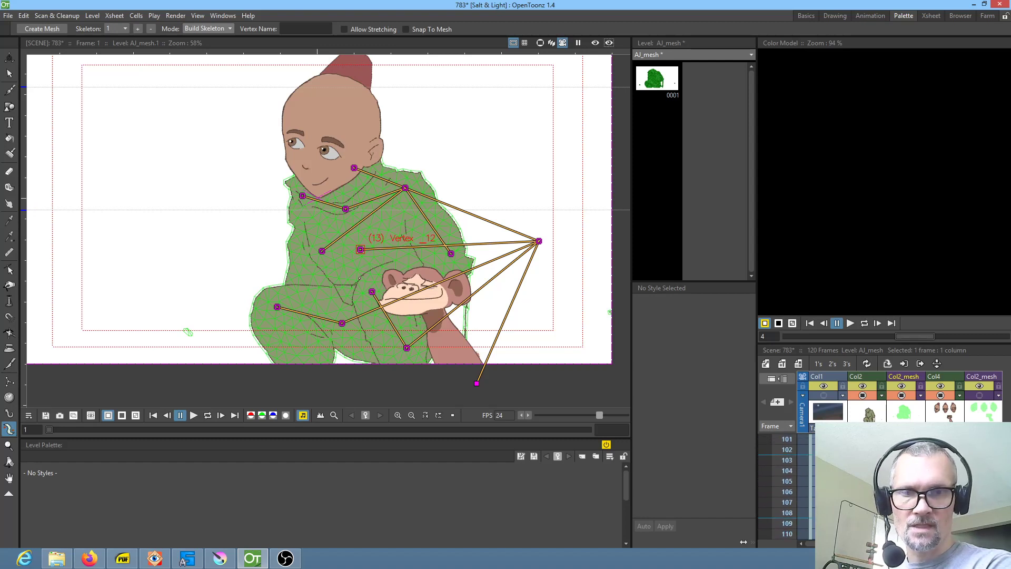
pyautogui.keyDown('shift'); pyautogui.click(903, 440); pyautogui.keyUp('shift')
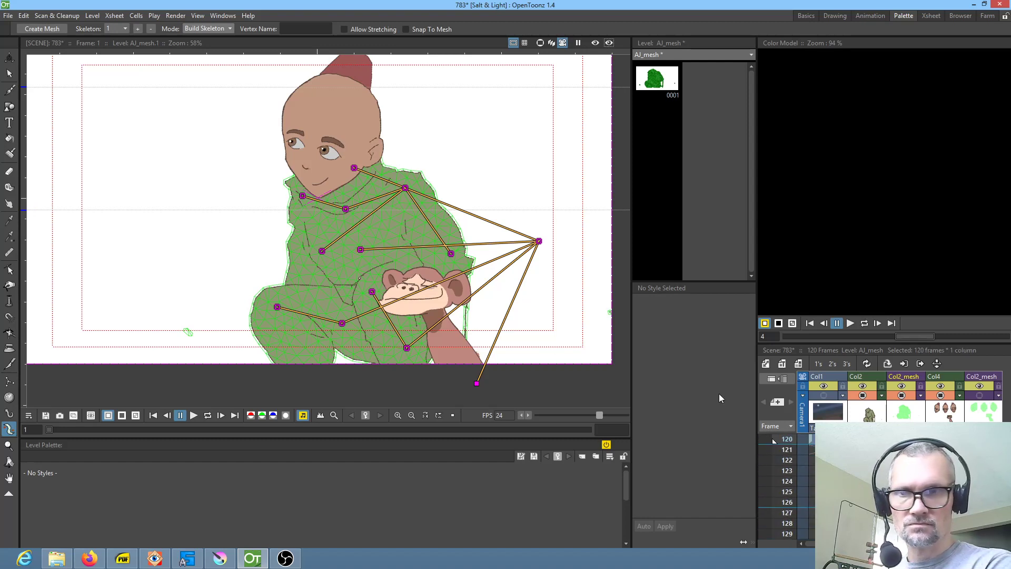
pyautogui.click(220, 31)
pyautogui.click(217, 42)
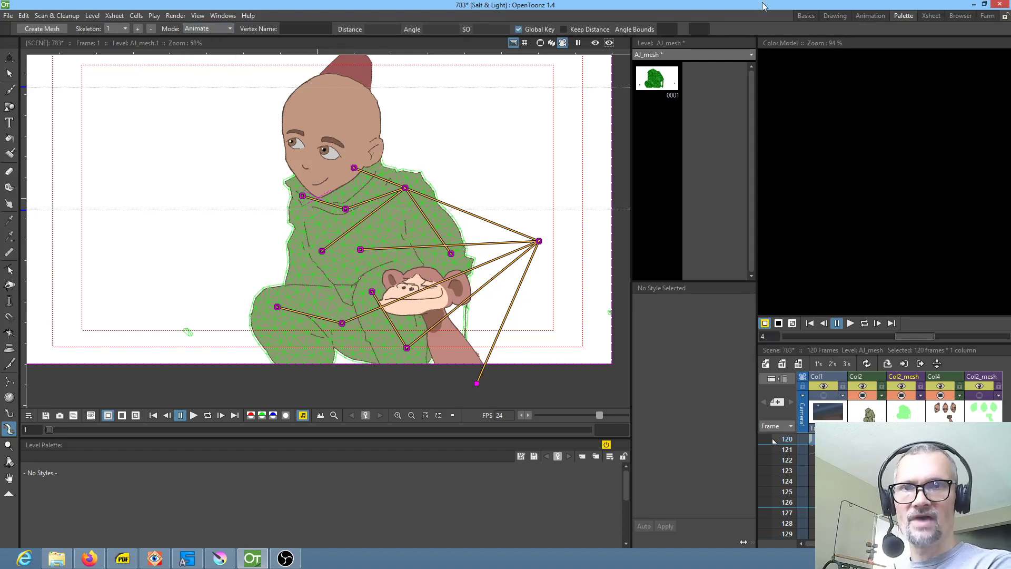
# Step: Switch to the Basics room and set a keyframe for the AJ mesh at frame 1
pyautogui.click(807, 16)
pyautogui.click(918, 139)
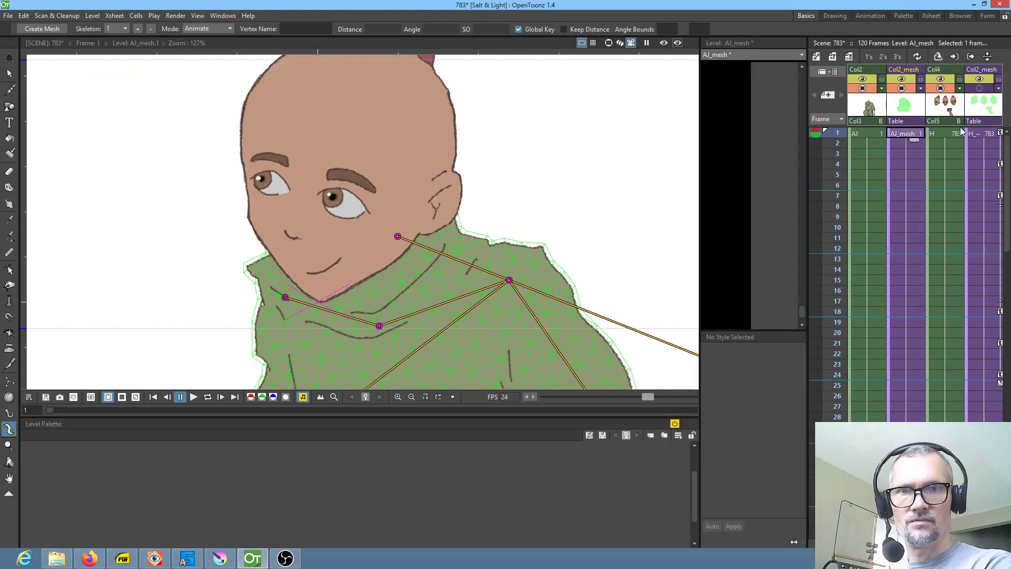
pyautogui.moveTo(454, 281); pyautogui.dragTo(398, 161)
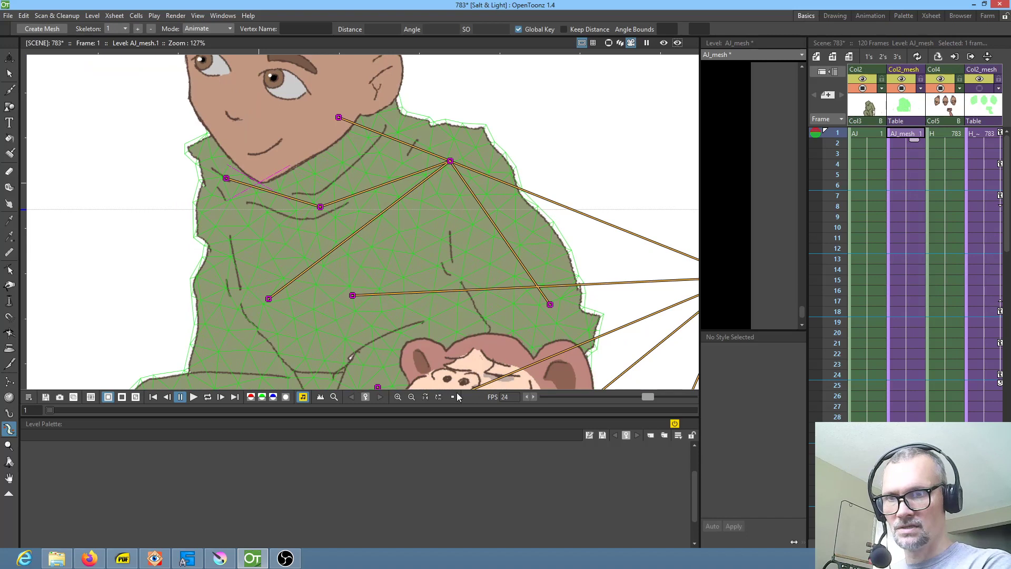
pyautogui.click(365, 398)
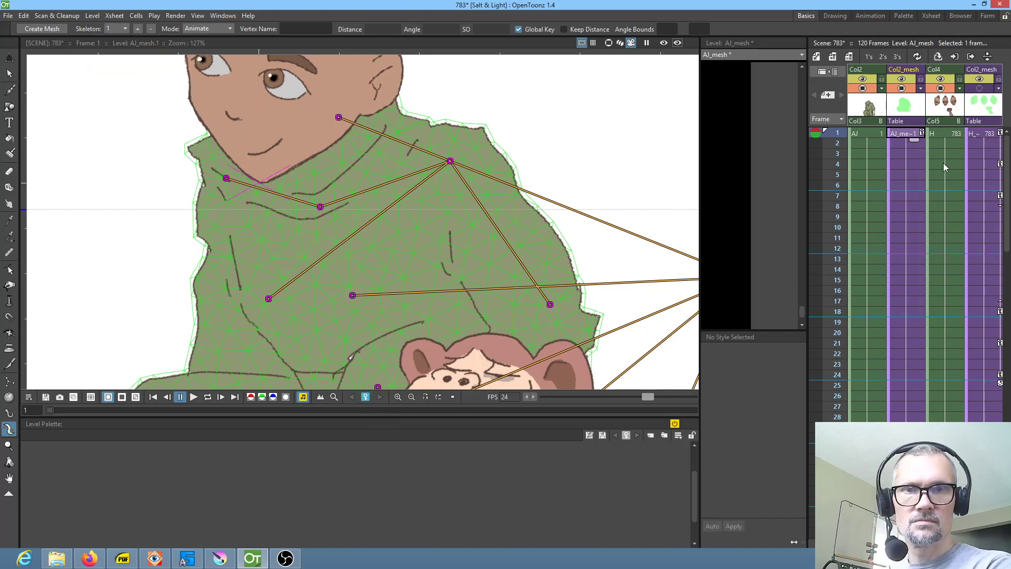
# Step: At frame 4, shift the AJ mesh's shoulder vertex toward the child's back, to a distance of about -27 px
pyautogui.click(921, 168)
pyautogui.scroll(-1, 384, 182)
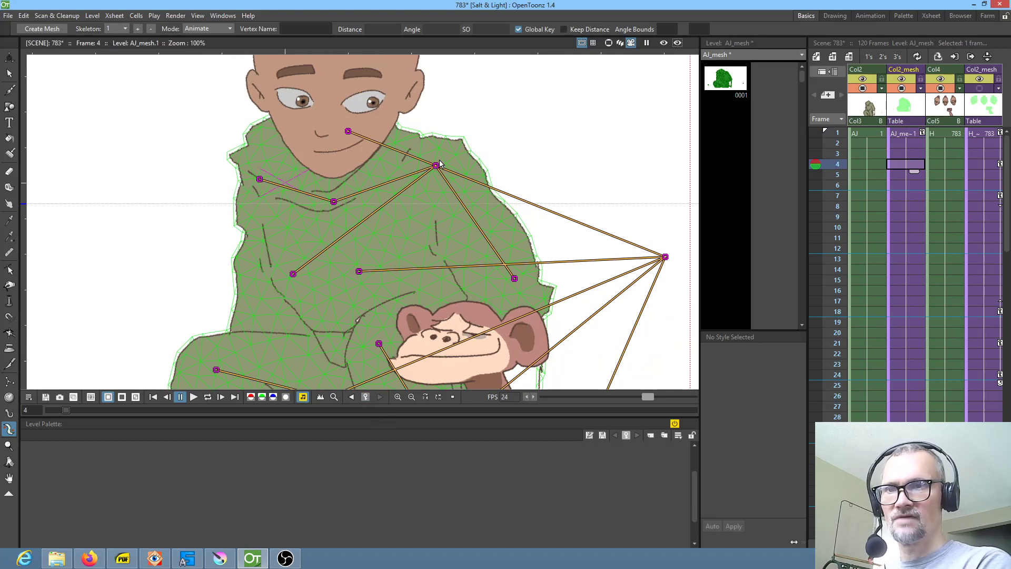
pyautogui.moveTo(437, 166); pyautogui.dragTo(451, 167)
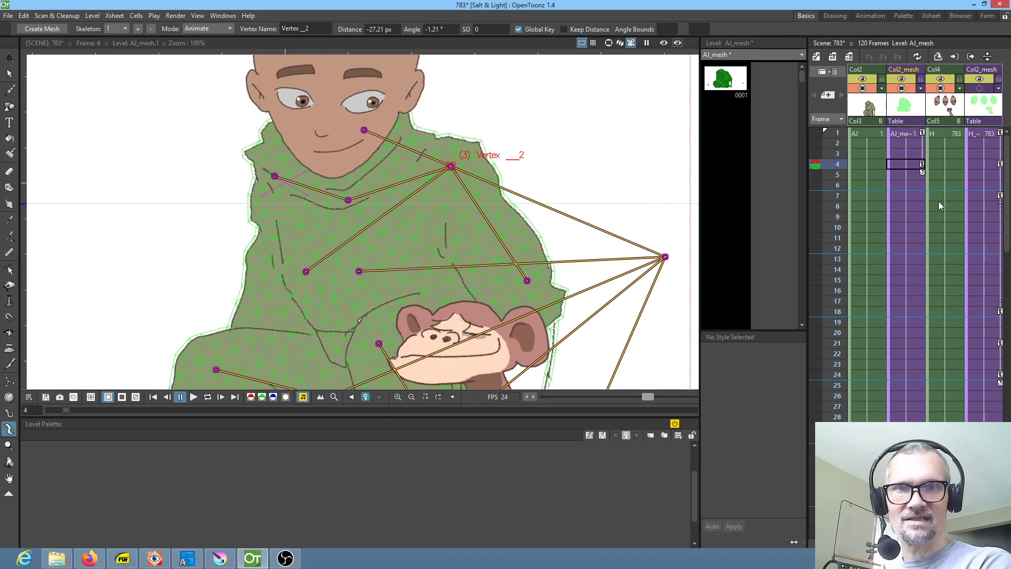
# Step: At frame 7, shift the shoulder vertex to about -41 px distance and nudge the inner collar and chest vertices slightly downward
pyautogui.click(921, 197)
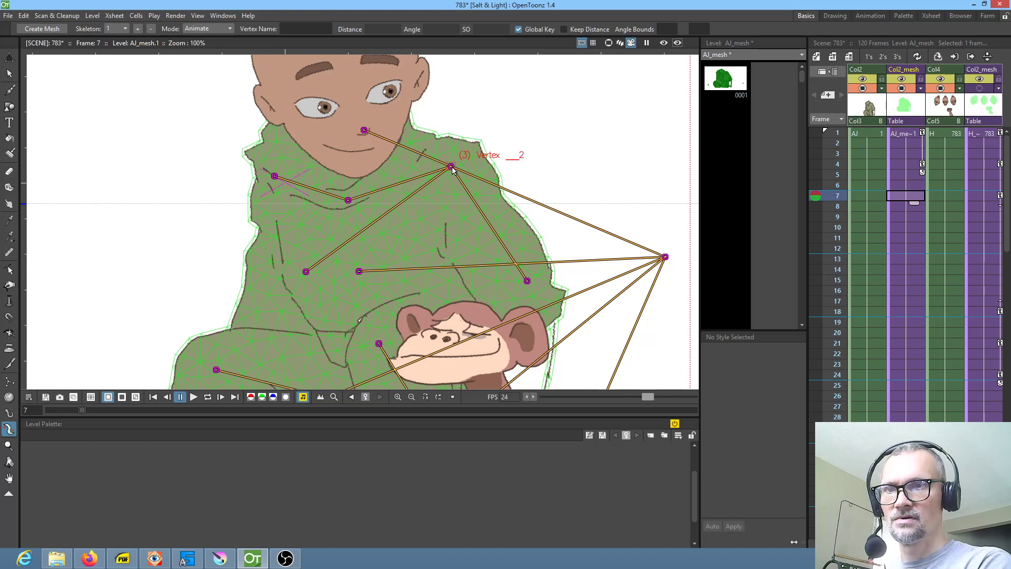
pyautogui.moveTo(452, 168); pyautogui.dragTo(459, 167)
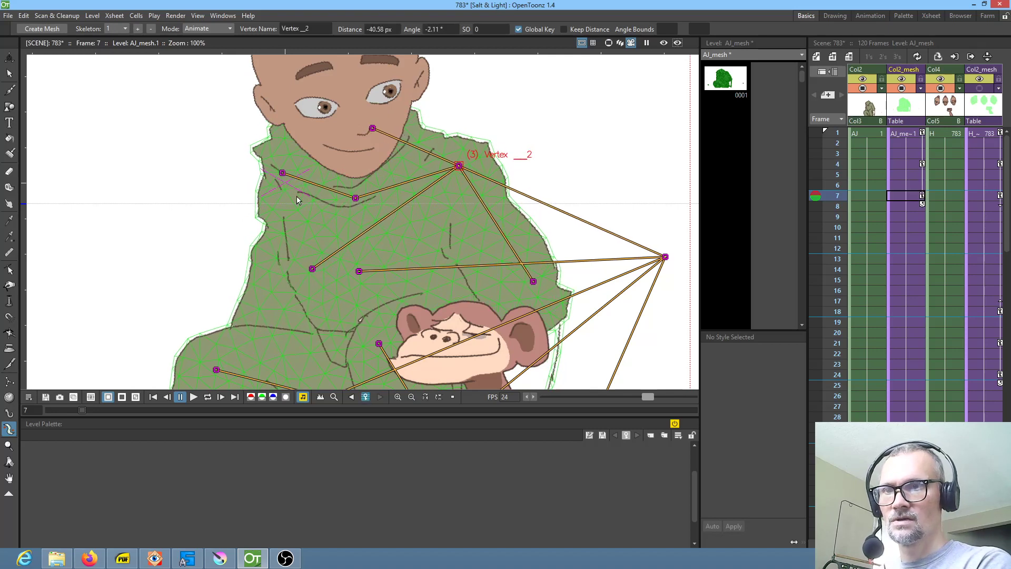
pyautogui.moveTo(353, 202); pyautogui.dragTo(356, 203)
pyautogui.moveTo(313, 268); pyautogui.dragTo(315, 272)
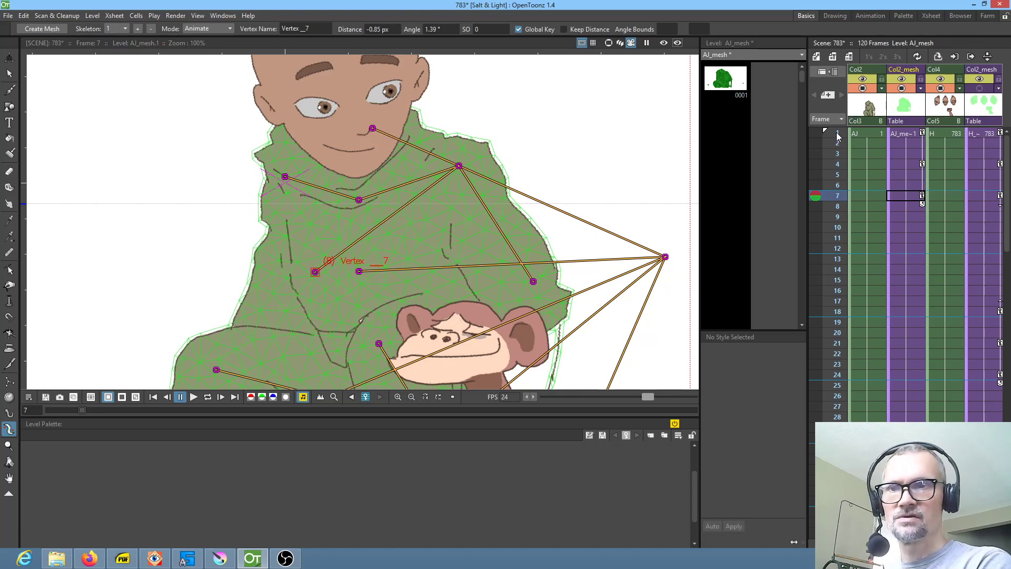
# Step: Scrub through the body's motion from frame 1 and examine the AJ body drawing on its own
pyautogui.scroll(-1, 509, 176)
pyautogui.moveTo(839, 134); pyautogui.dragTo(794, 106)
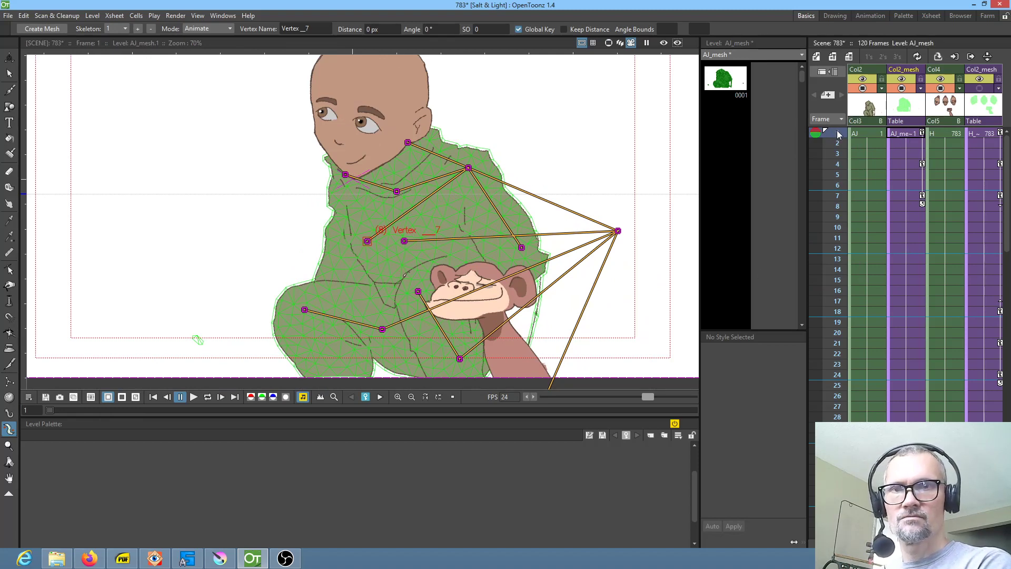
pyautogui.click(866, 134)
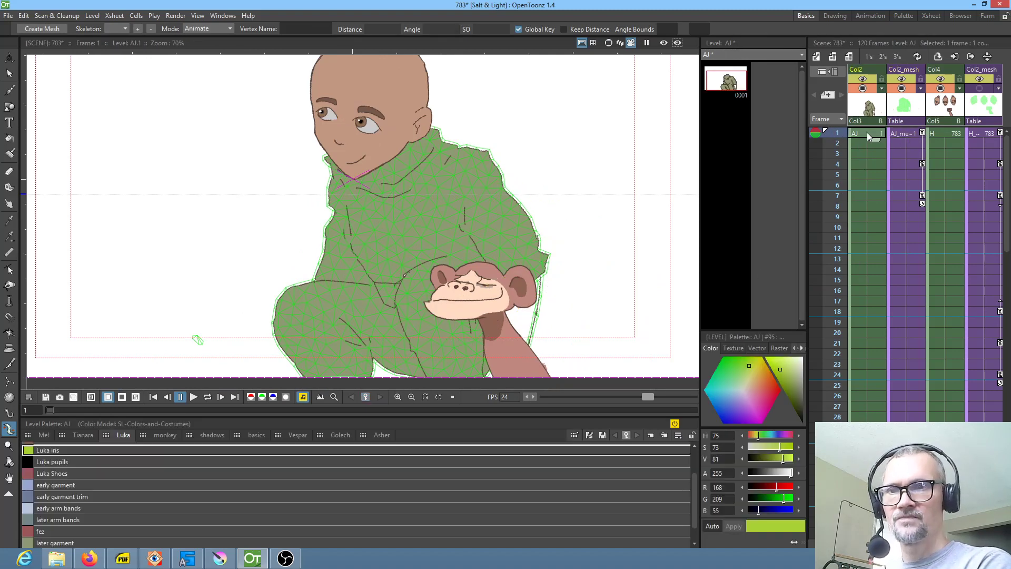
pyautogui.click(729, 83)
pyautogui.scroll(4, 456, 300)
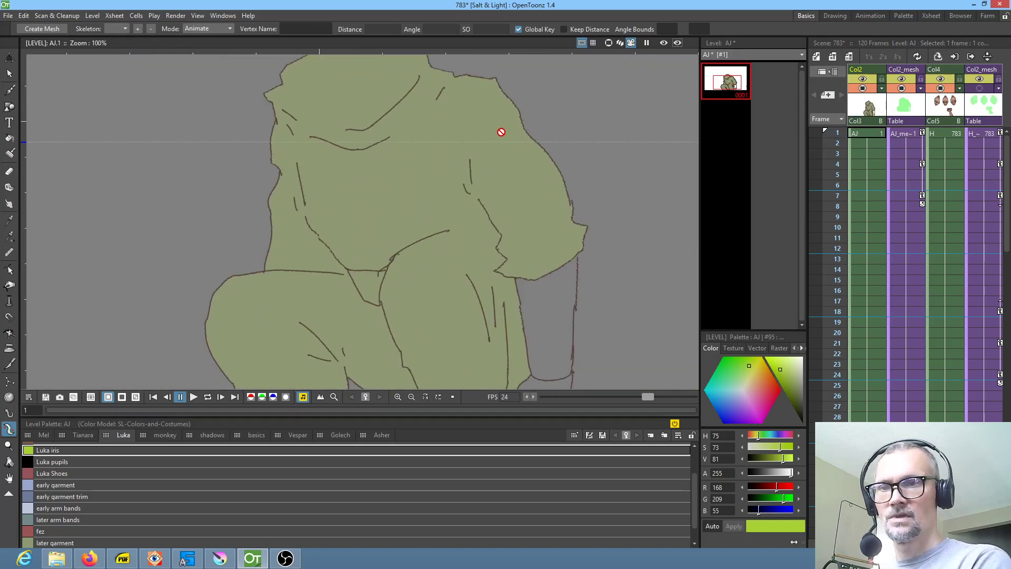
pyautogui.scroll(-5, 501, 129)
pyautogui.scroll(4, 508, 152)
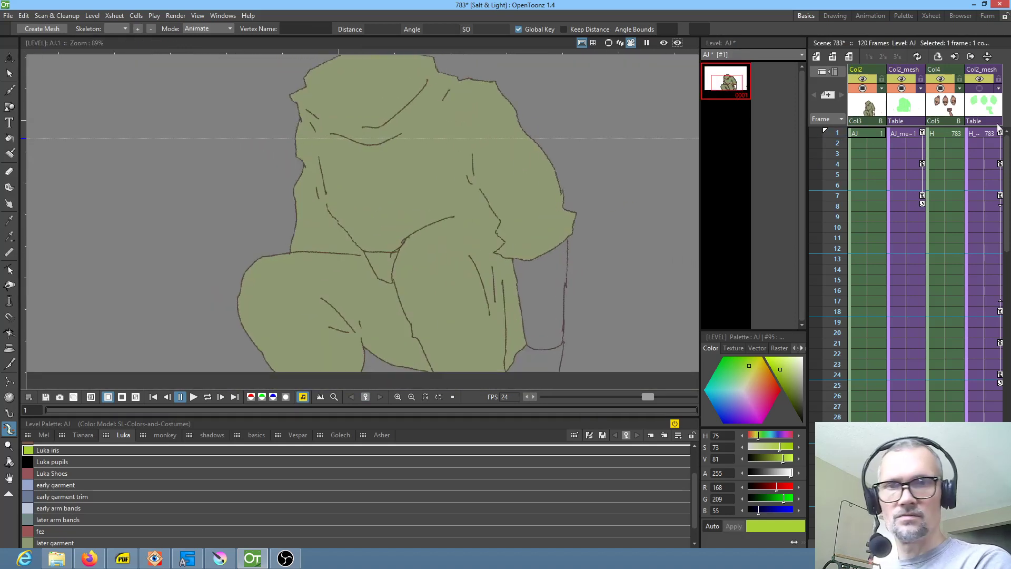
pyautogui.click(874, 136)
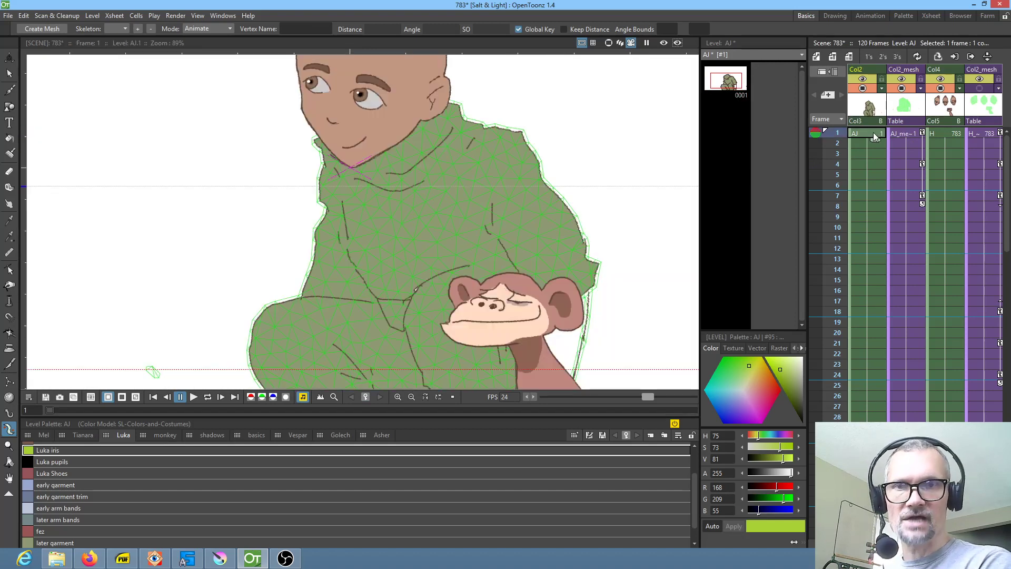
# Step: Hide the AJ mesh column in the camera stand view and save the scene with all its levels
pyautogui.click(901, 88)
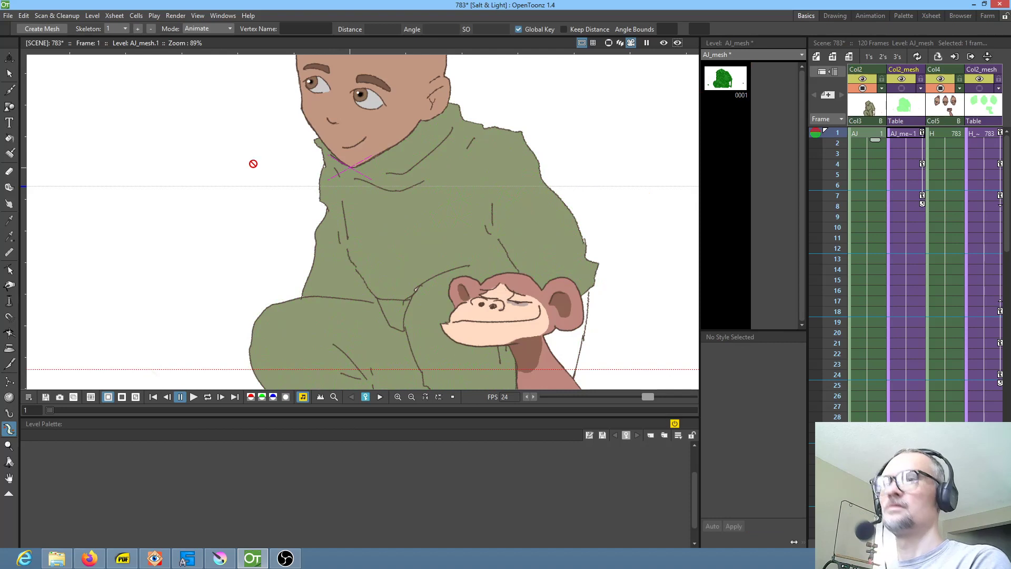
pyautogui.click(8, 18)
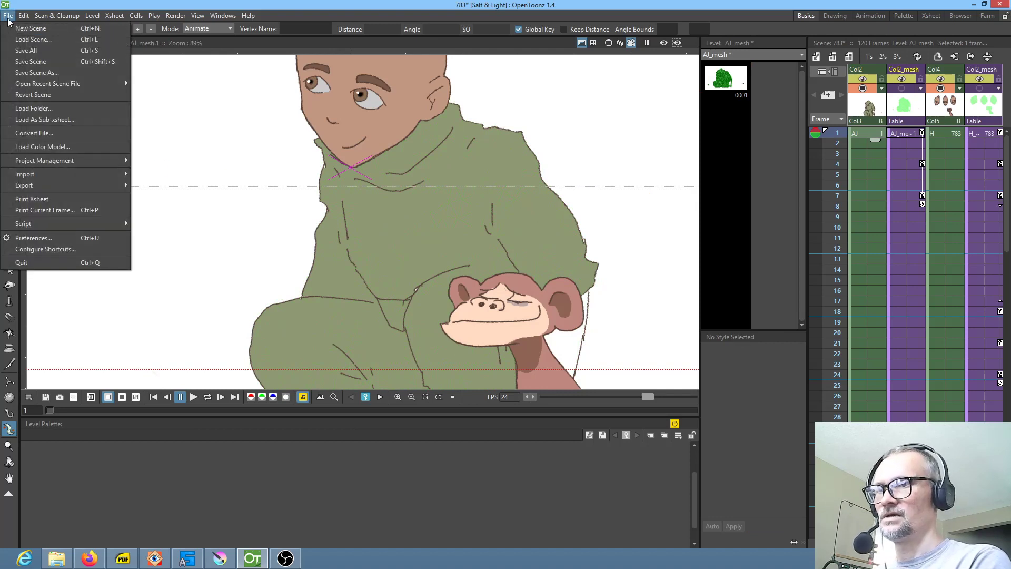
pyautogui.click(26, 51)
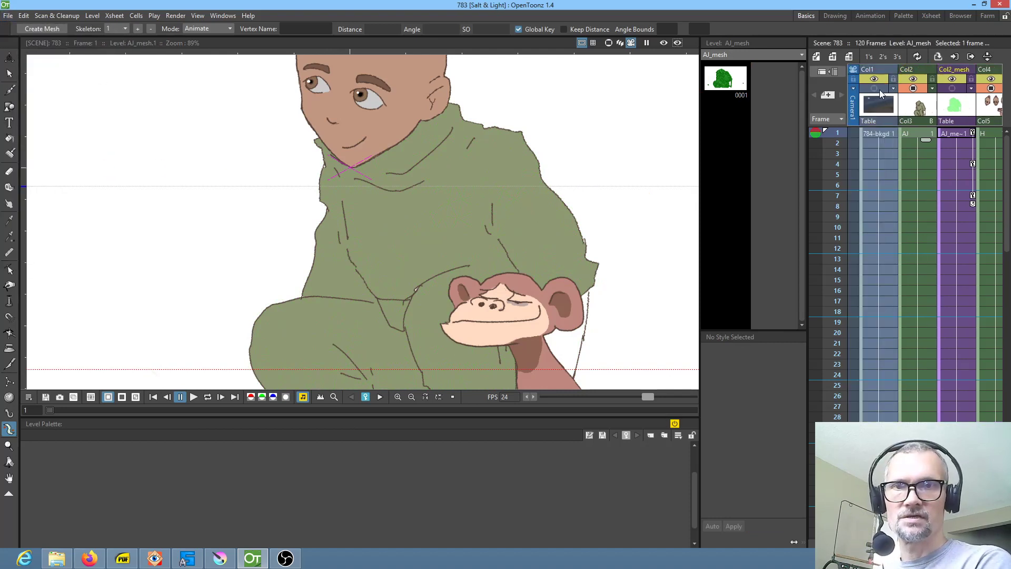
# Step: Show the 784-bkgd background column behind the child and the monkey puppet
pyautogui.click(876, 88)
pyautogui.scroll(-2, 526, 216)
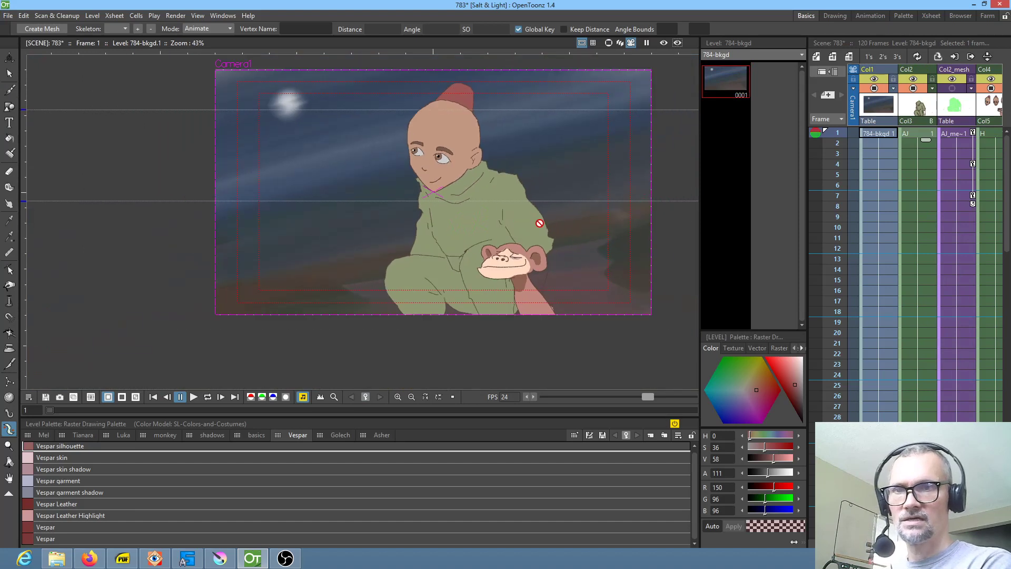
pyautogui.moveTo(541, 222); pyautogui.dragTo(483, 242)
pyautogui.scroll(2, 483, 241)
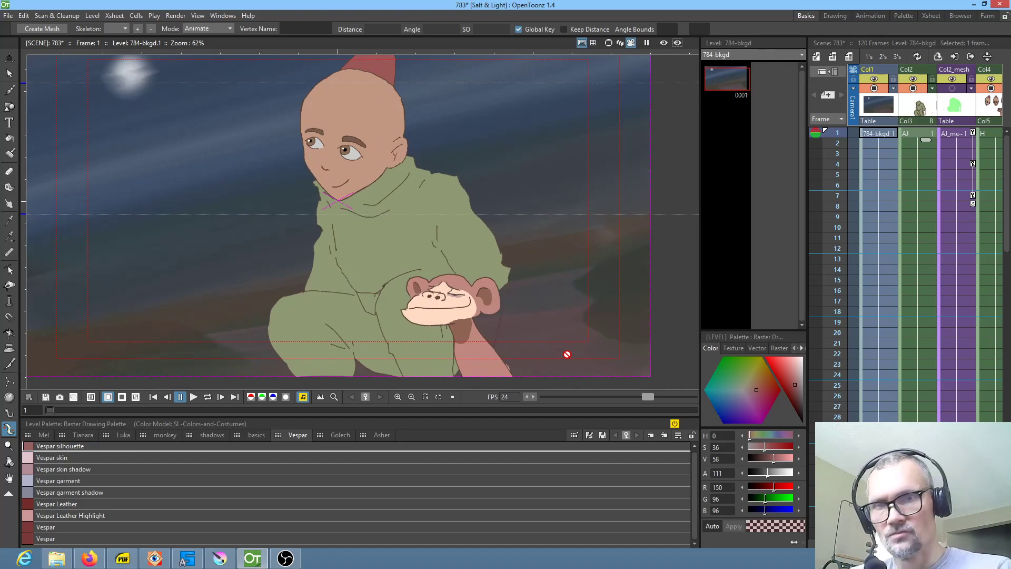
# Step: Bring up the Luka palette page and open drawing 783 of the H level
pyautogui.click(133, 434)
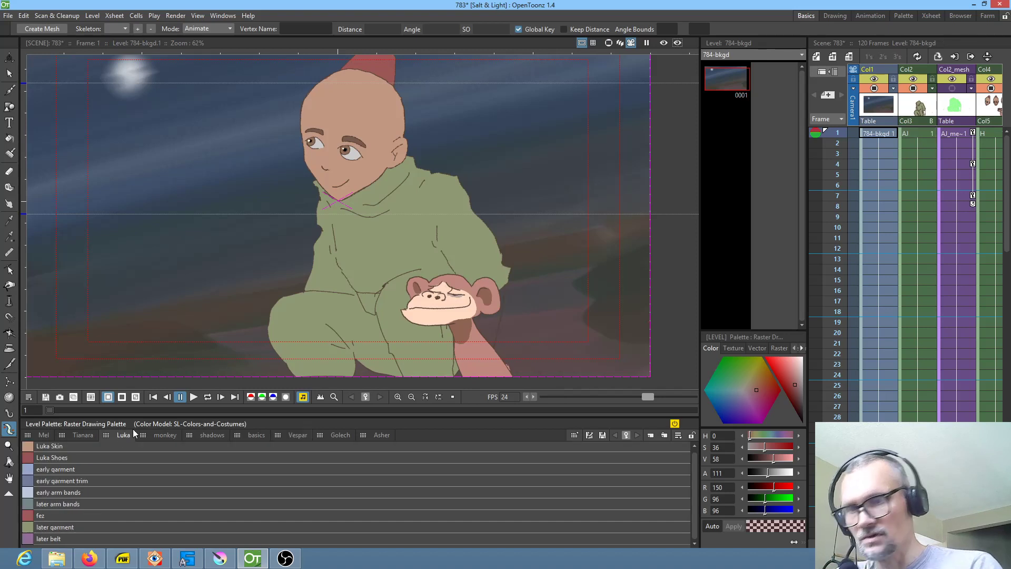
pyautogui.click(923, 135)
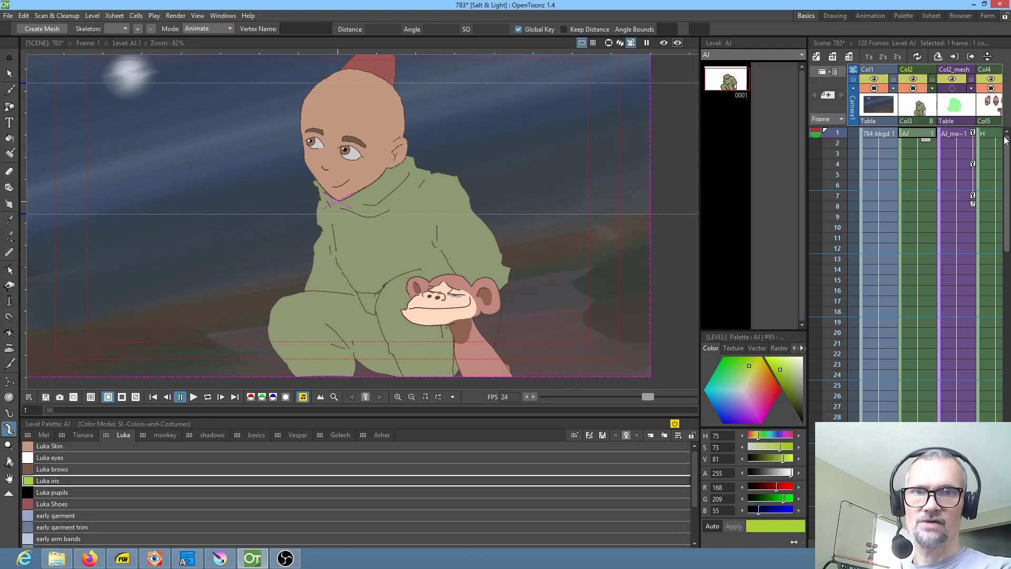
pyautogui.moveTo(927, 174); pyautogui.dragTo(895, 173)
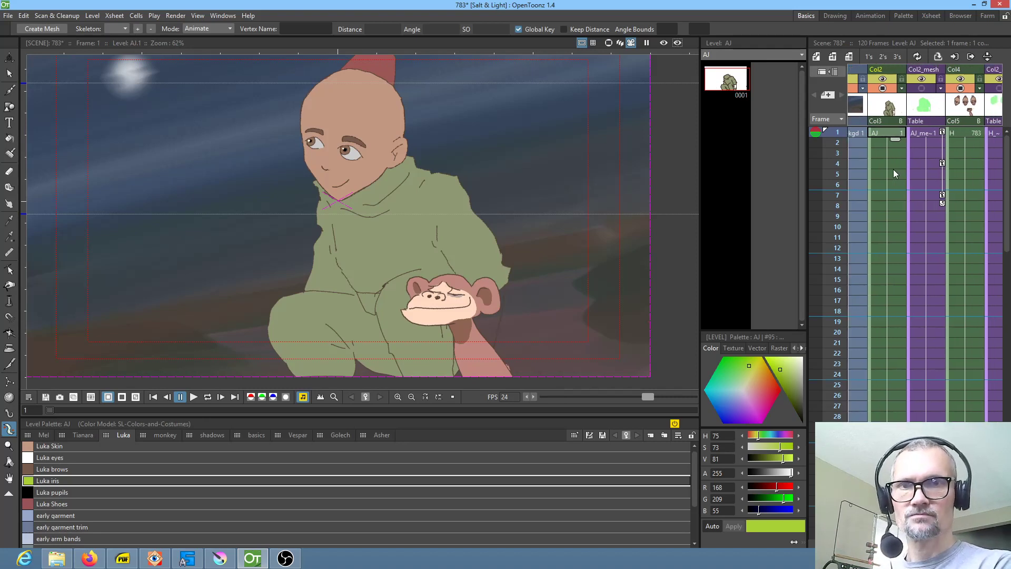
pyautogui.click(968, 106)
pyautogui.click(725, 310)
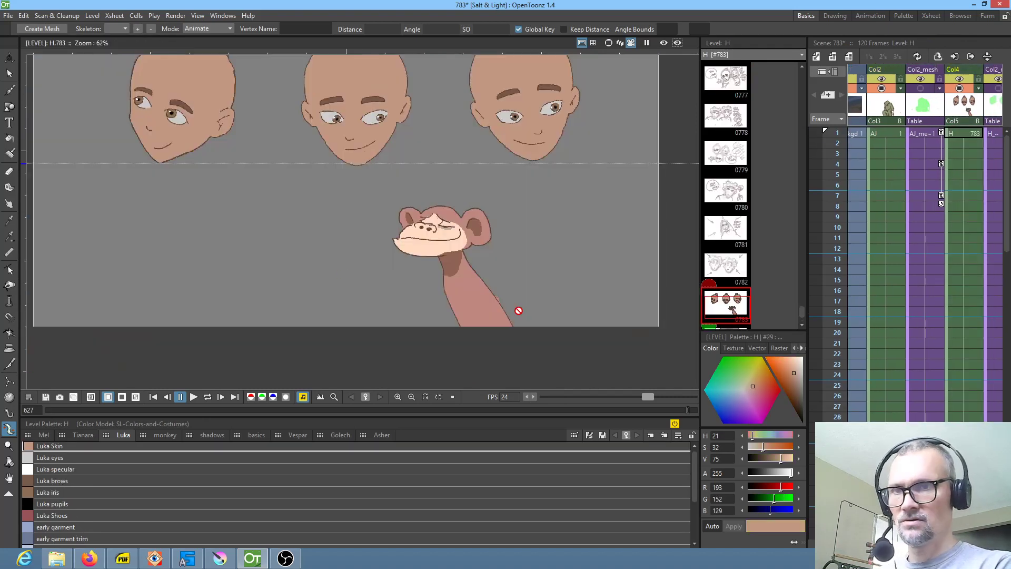
# Step: Duplicate the Luka Skin style in the H palette and name the copy "Luka Skin Shadow"
pyautogui.scroll(1, 129, 480)
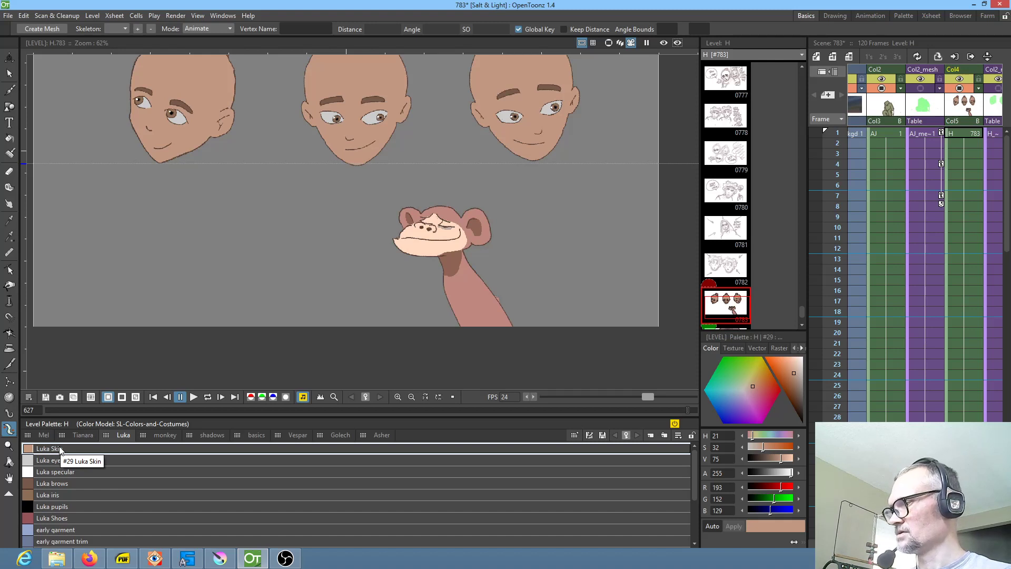
pyautogui.hotkey('ctrl', 'v')
pyautogui.doubleClick(66, 461)
pyautogui.click(69, 458)
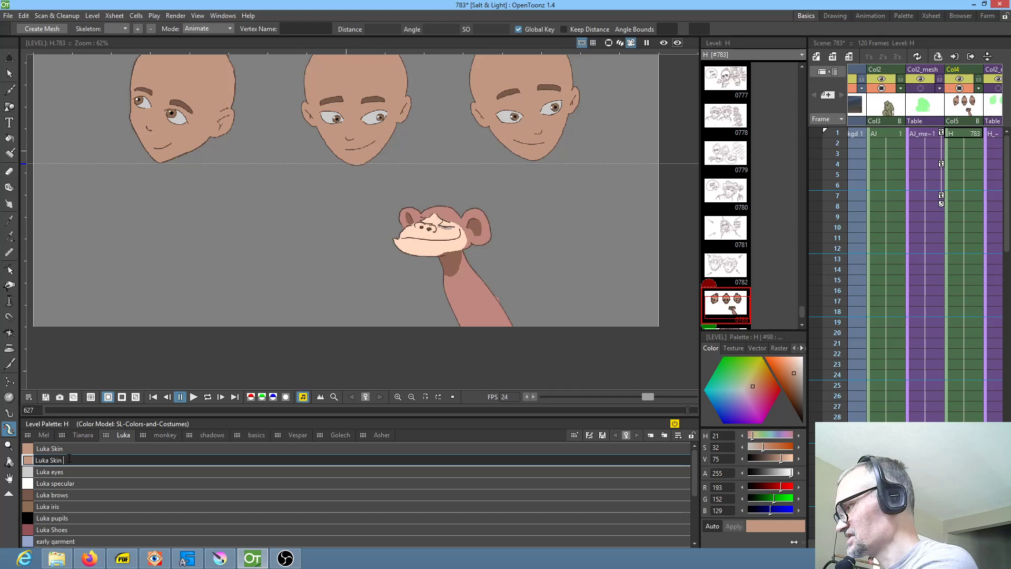
pyautogui.press('Return')
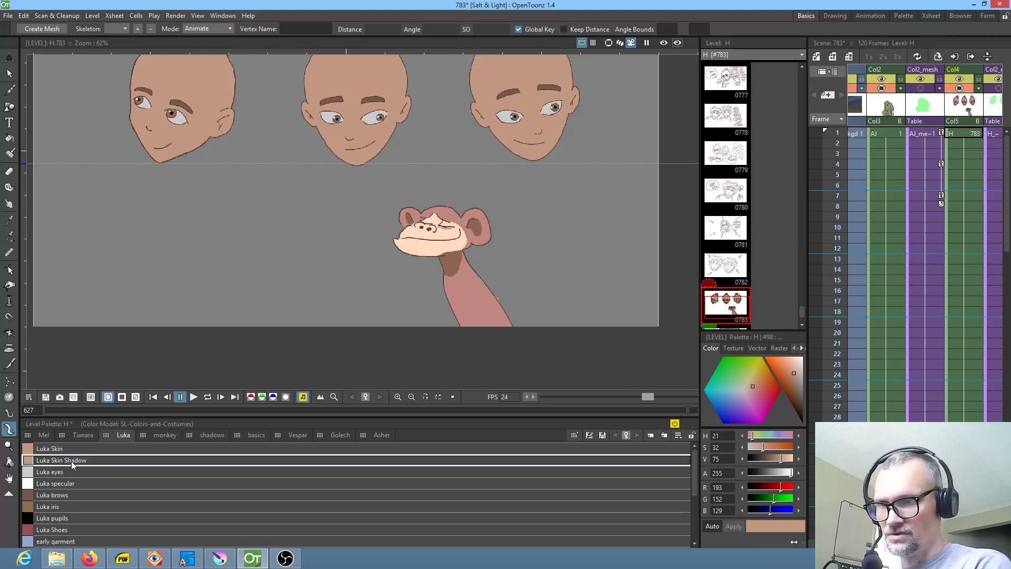
# Step: Check the palette's shadows page and darken the Luka Skin Shadow style by setting its V value to 63
pyautogui.click(213, 435)
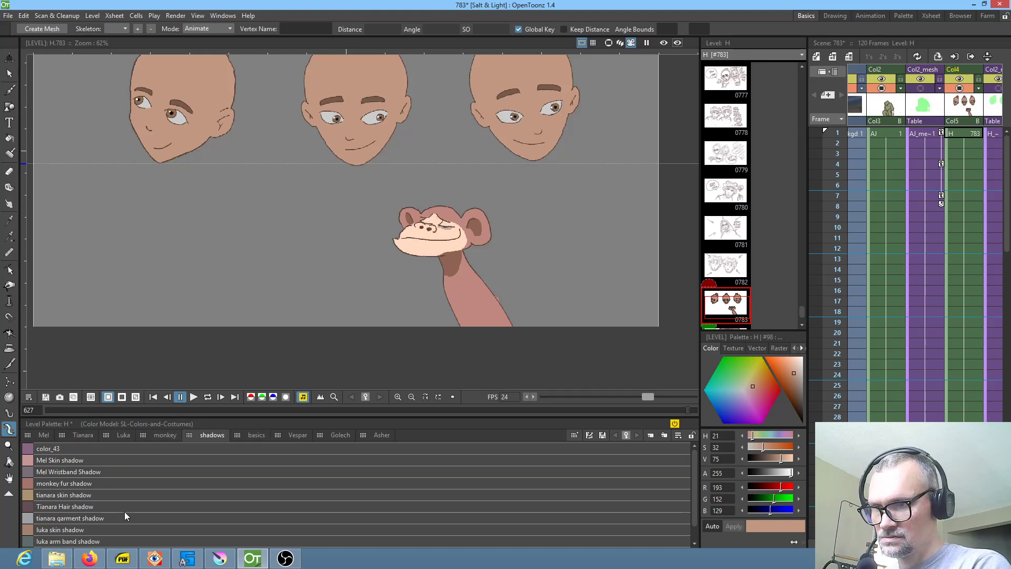
pyautogui.scroll(-1, 125, 516)
pyautogui.scroll(1, 87, 484)
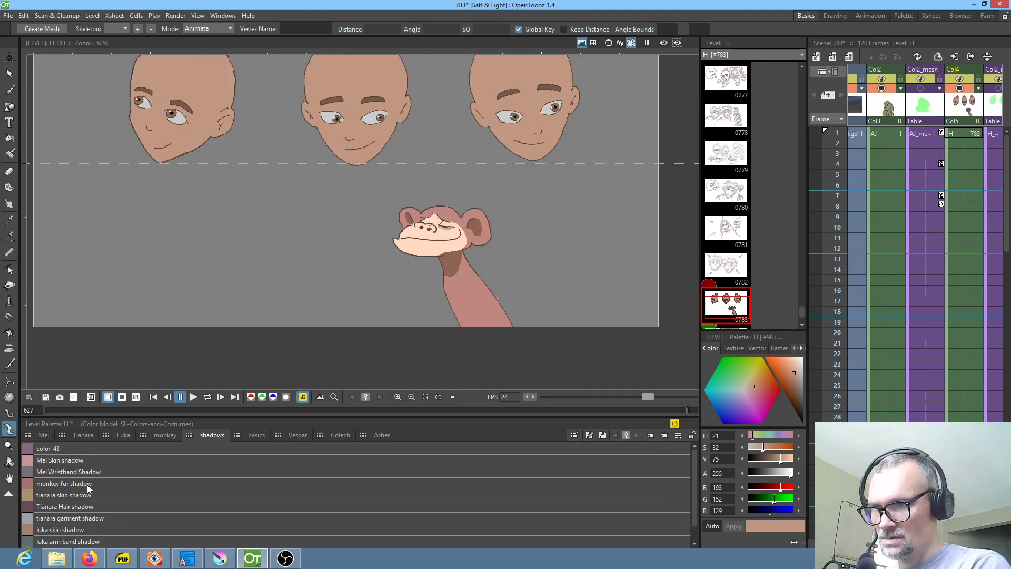
pyautogui.click(121, 438)
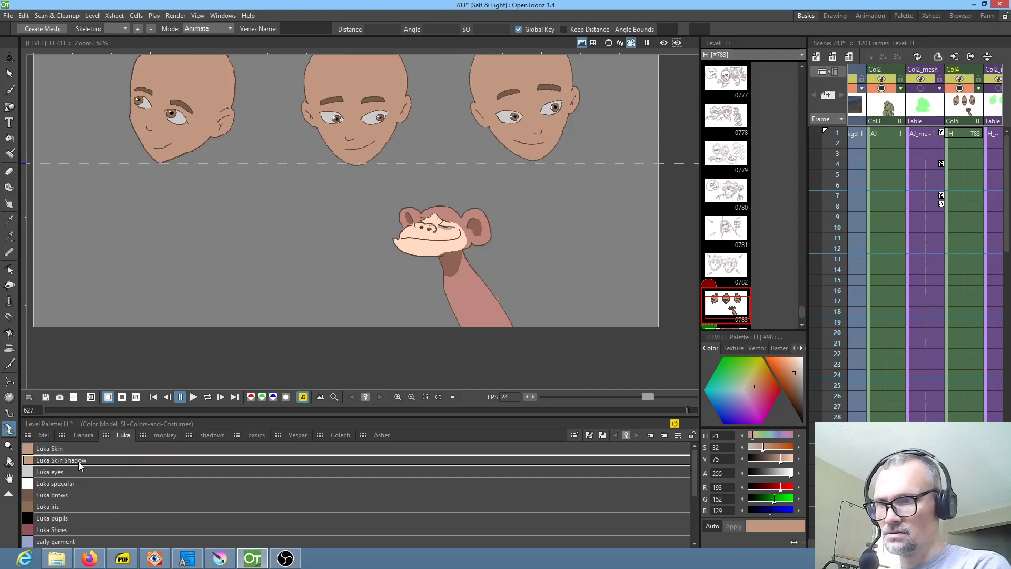
pyautogui.click(727, 459)
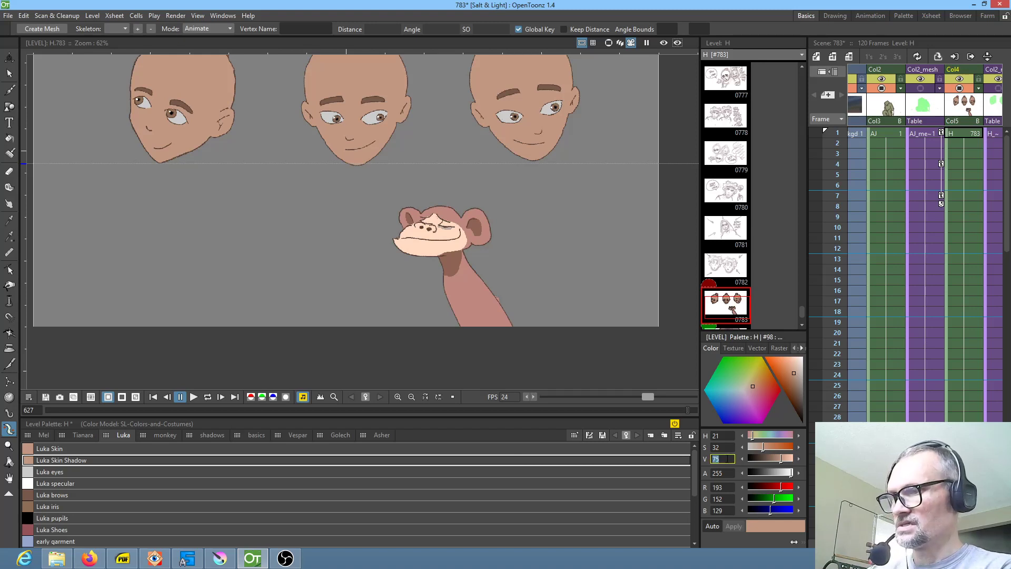
pyautogui.write('63')
pyautogui.press('Return')
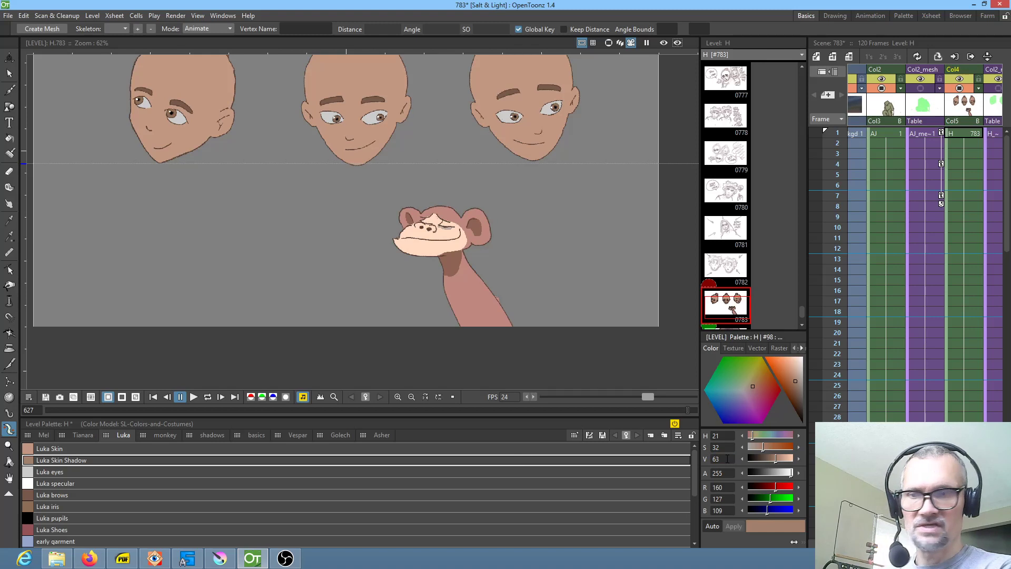
# Step: Save the scene together with the edited H level palette
pyautogui.moveTo(337, 213); pyautogui.dragTo(347, 259)
pyautogui.scroll(2, 273, 239)
pyautogui.moveTo(274, 239); pyautogui.dragTo(294, 279)
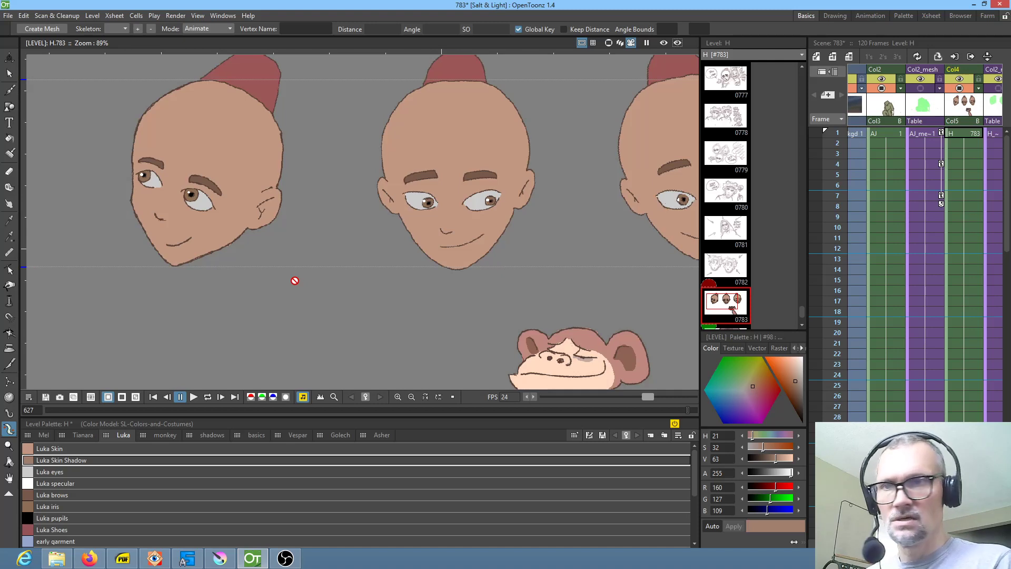
pyautogui.press('j')
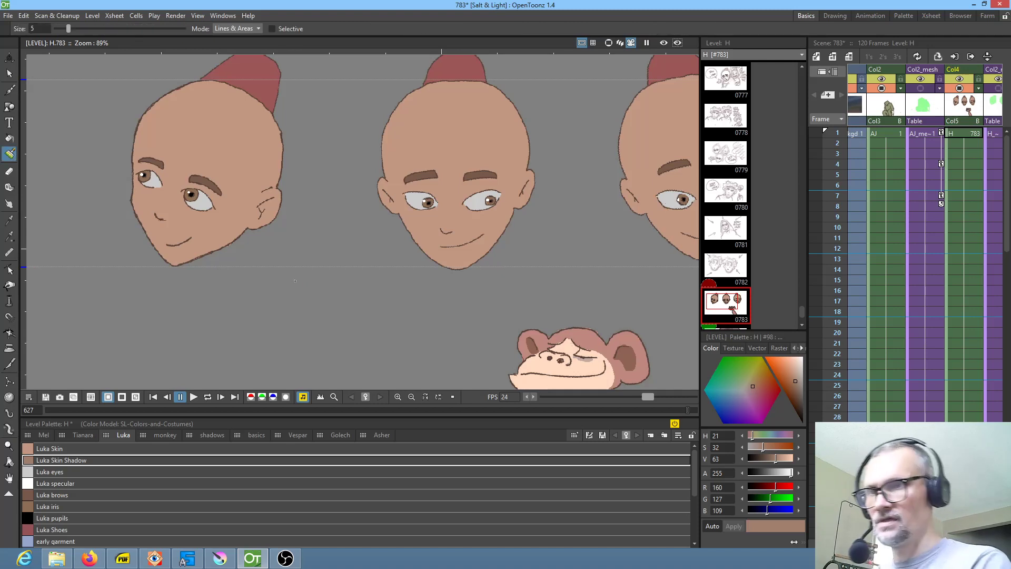
pyautogui.click(7, 15)
pyautogui.click(24, 46)
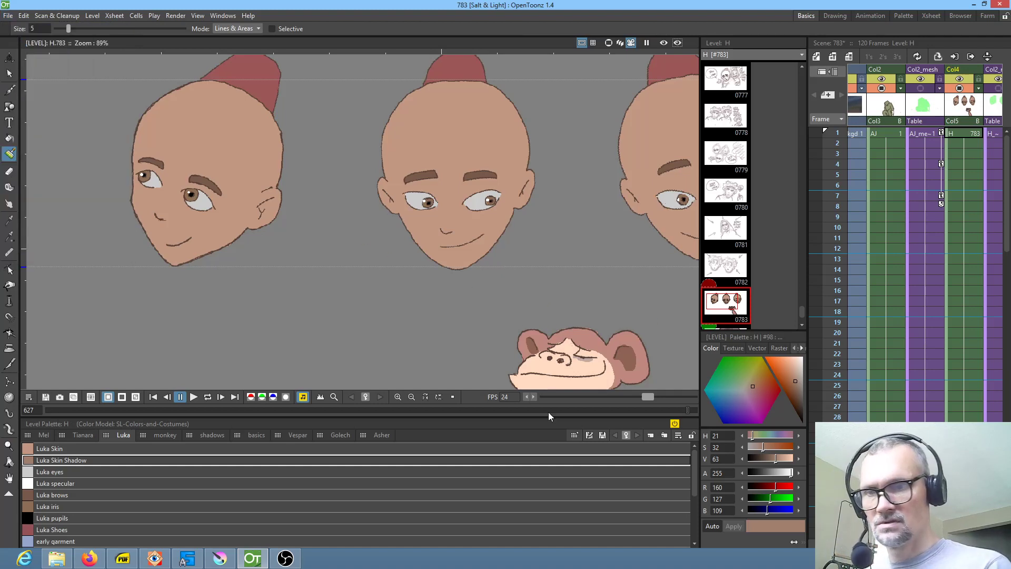
# Step: Save the H palette over the existing SL-Colors-and-Costumes.tpl file in the drawings folder
pyautogui.click(602, 437)
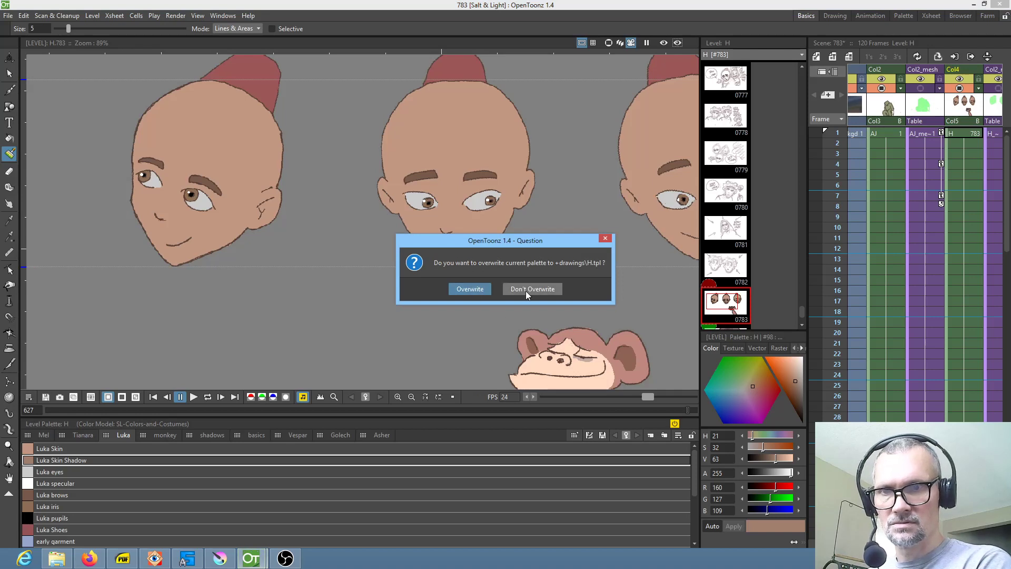
pyautogui.click(606, 238)
pyautogui.click(590, 435)
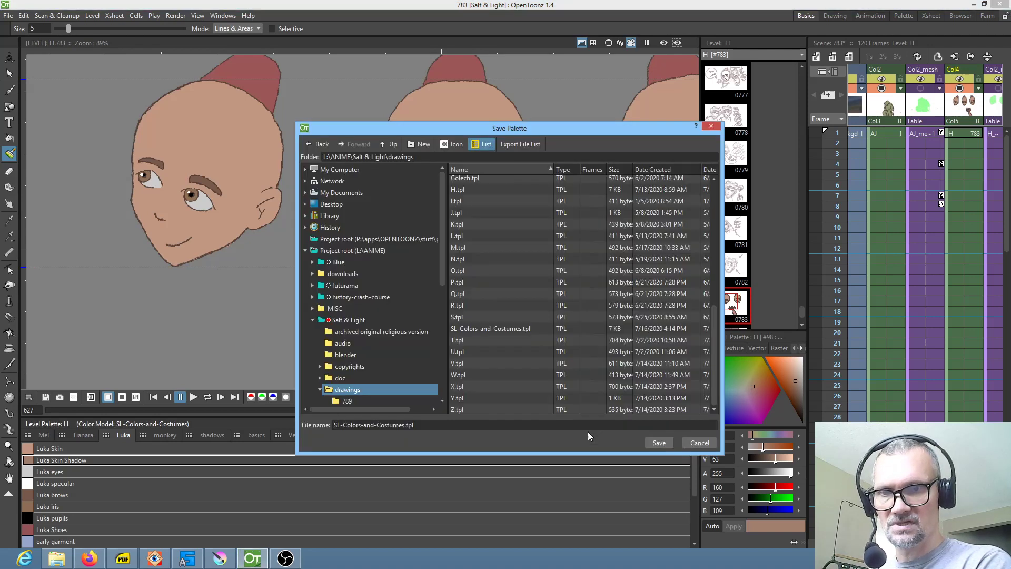
pyautogui.click(487, 329)
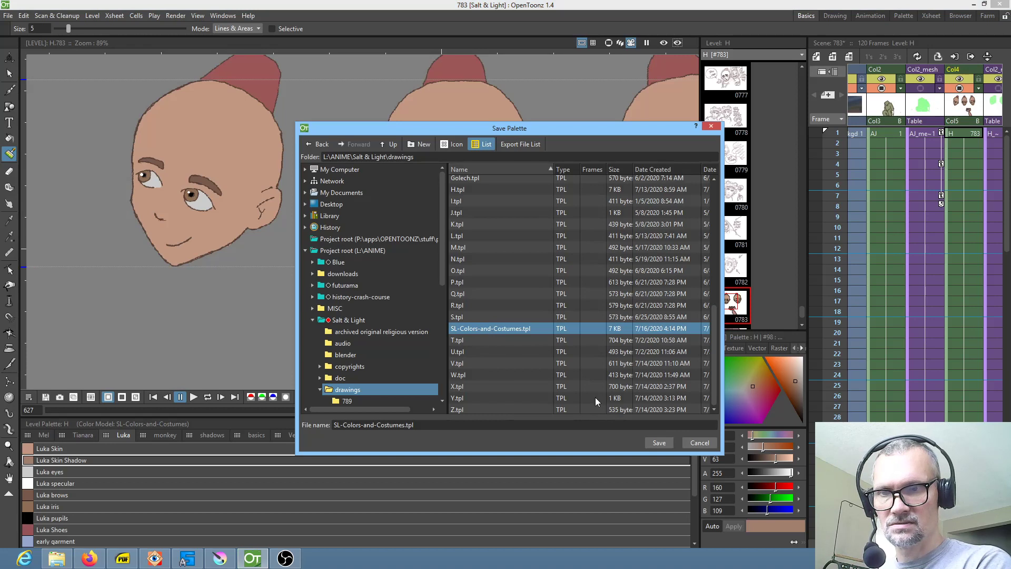
pyautogui.click(660, 442)
pyautogui.click(489, 291)
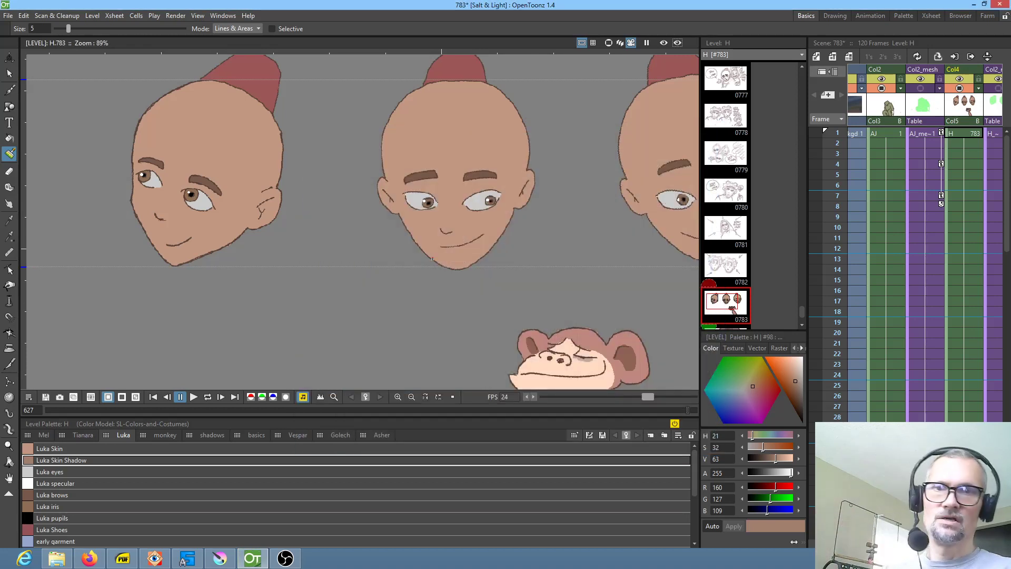
# Step: Load SL-Colors-and-Costumes.tlv as the color model, overwriting the destination palette, and return to the Basics room
pyautogui.click(904, 16)
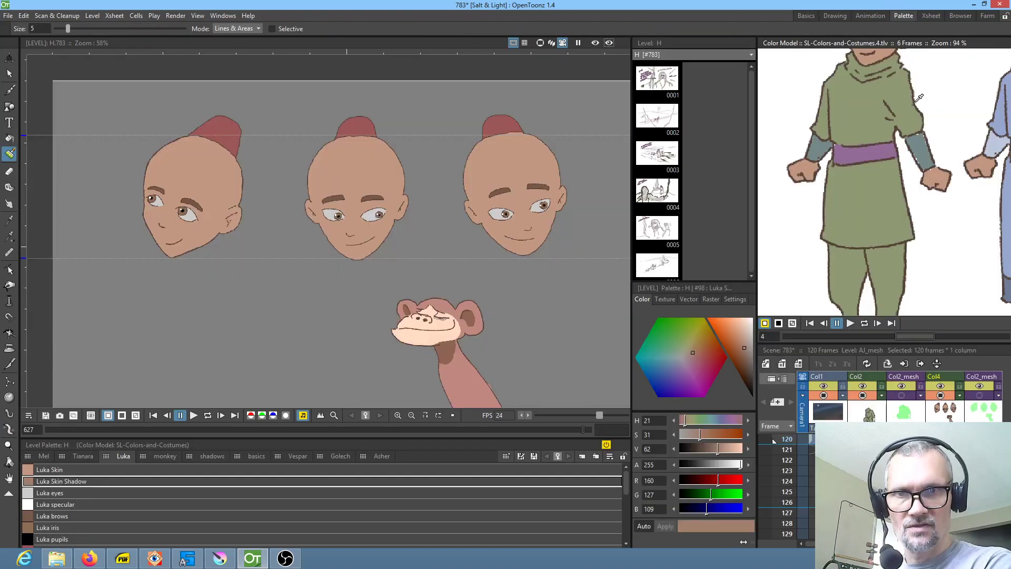
pyautogui.rightClick(872, 121)
pyautogui.click(876, 136)
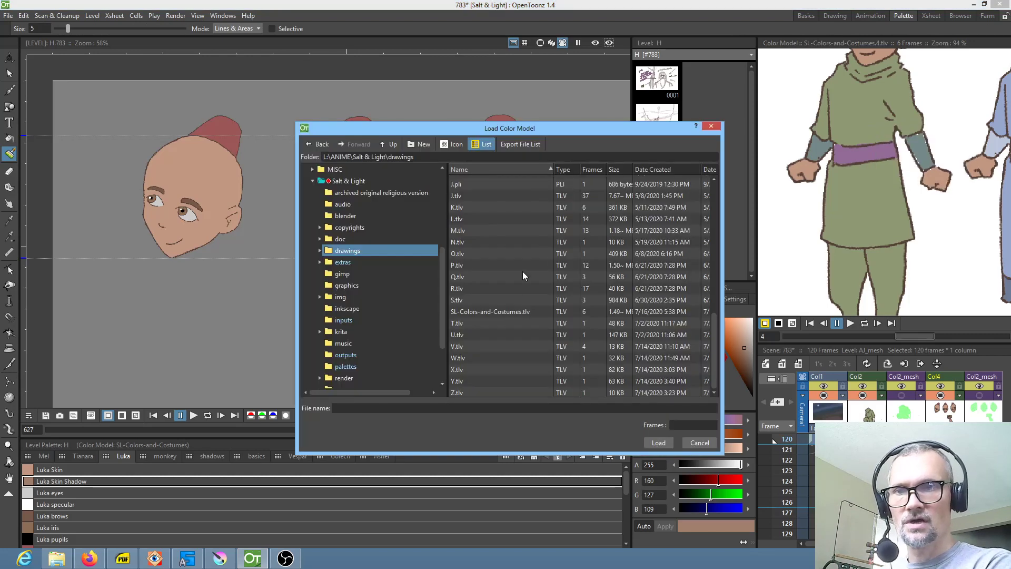
pyautogui.click(506, 315)
pyautogui.click(658, 442)
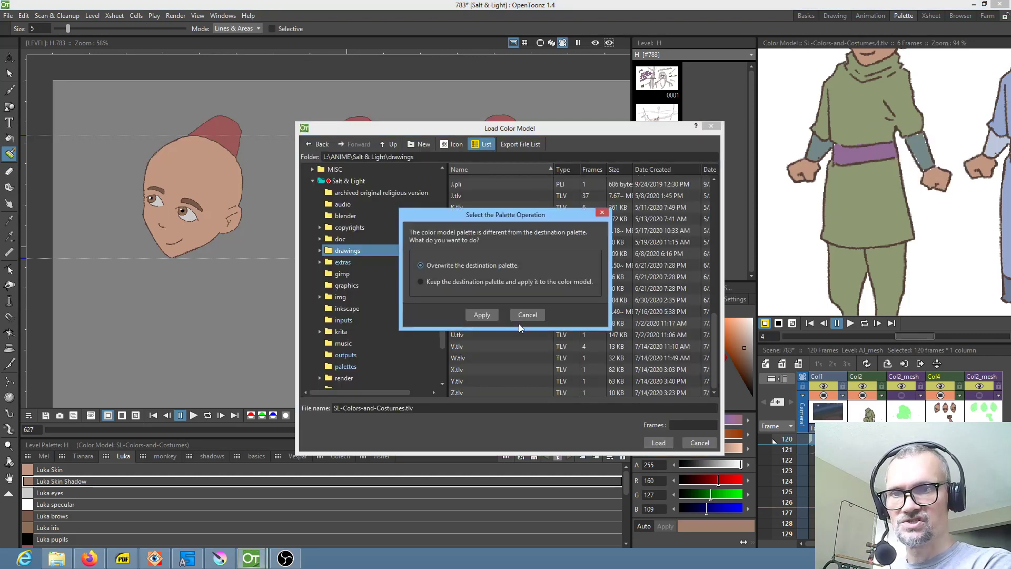
pyautogui.click(482, 315)
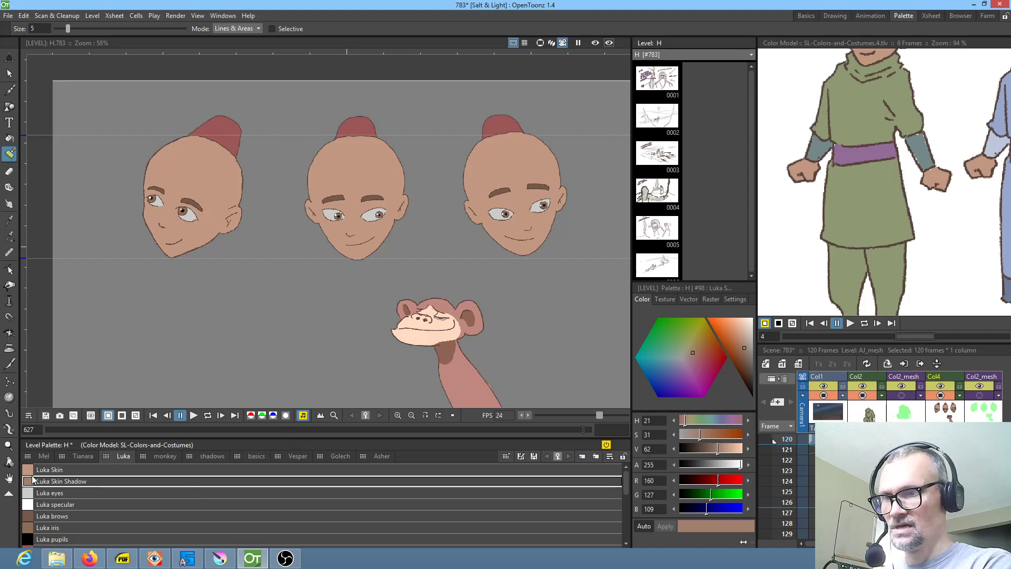
pyautogui.click(806, 15)
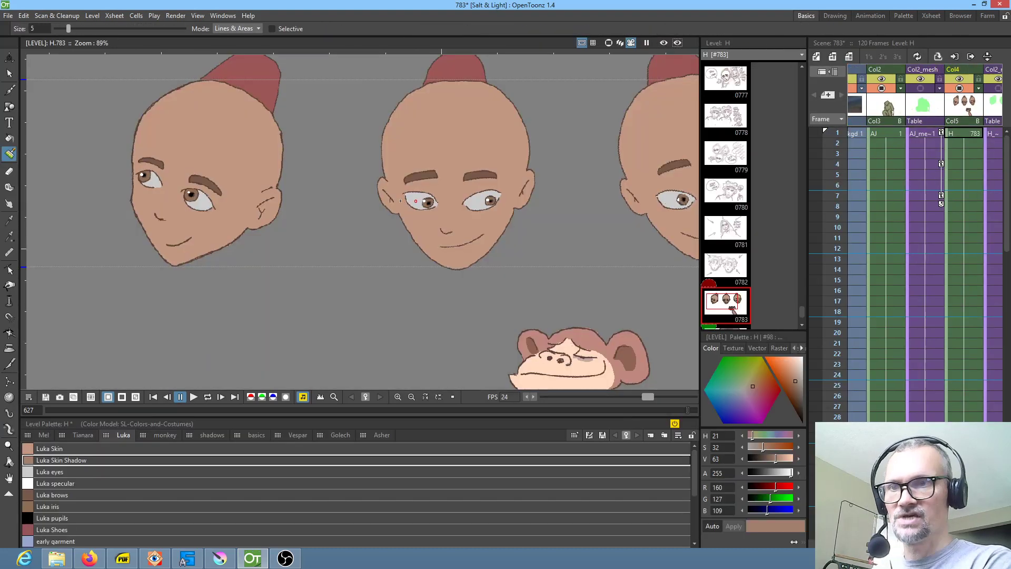
# Step: Examine the heads in drawing 783 and the child with the monkey puppet against the background at frame 1
pyautogui.moveTo(358, 178); pyautogui.dragTo(446, 272)
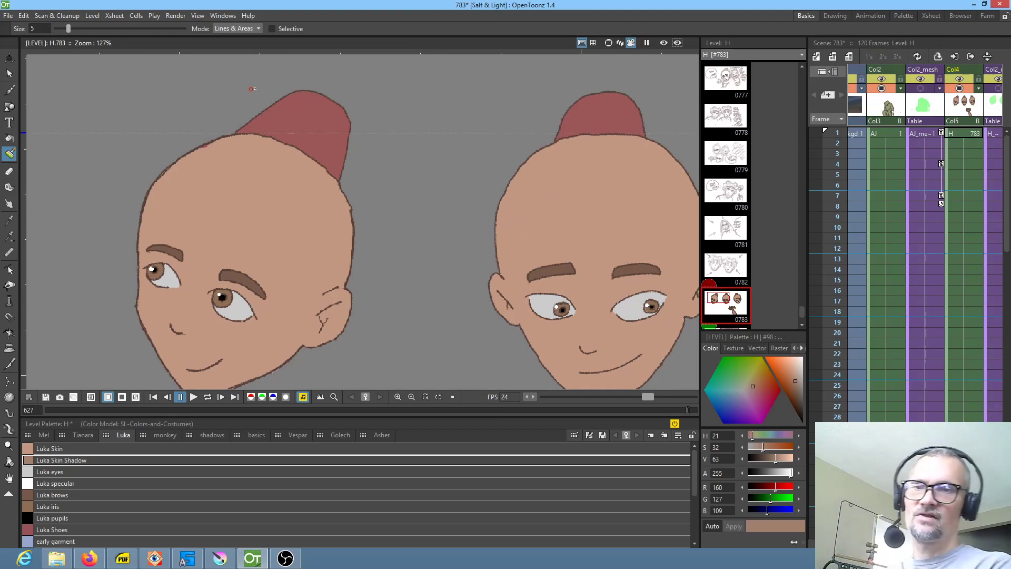
pyautogui.scroll(-3, 280, 131)
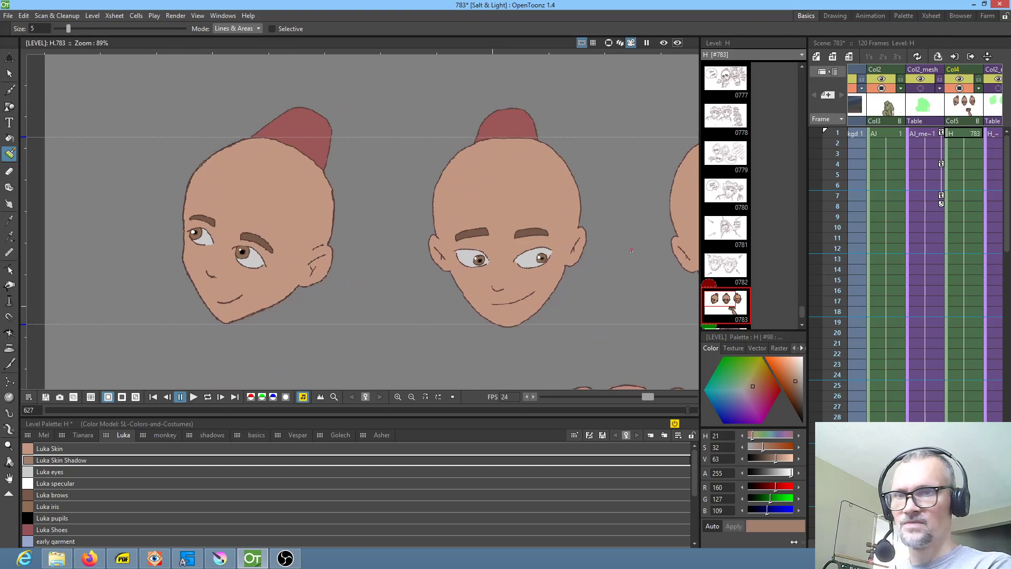
pyautogui.scroll(-3, 584, 257)
pyautogui.moveTo(591, 257); pyautogui.dragTo(440, 232)
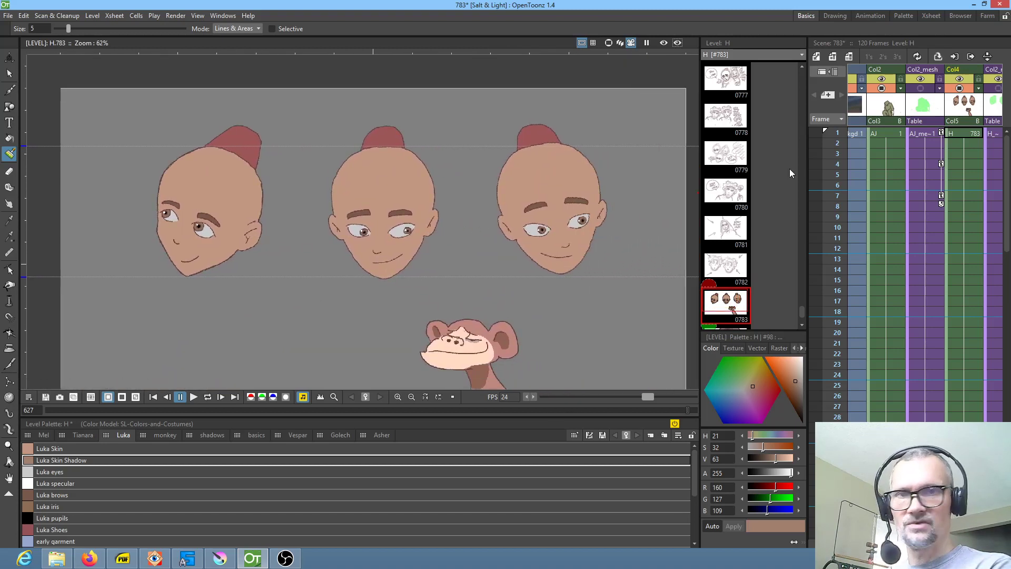
pyautogui.click(972, 135)
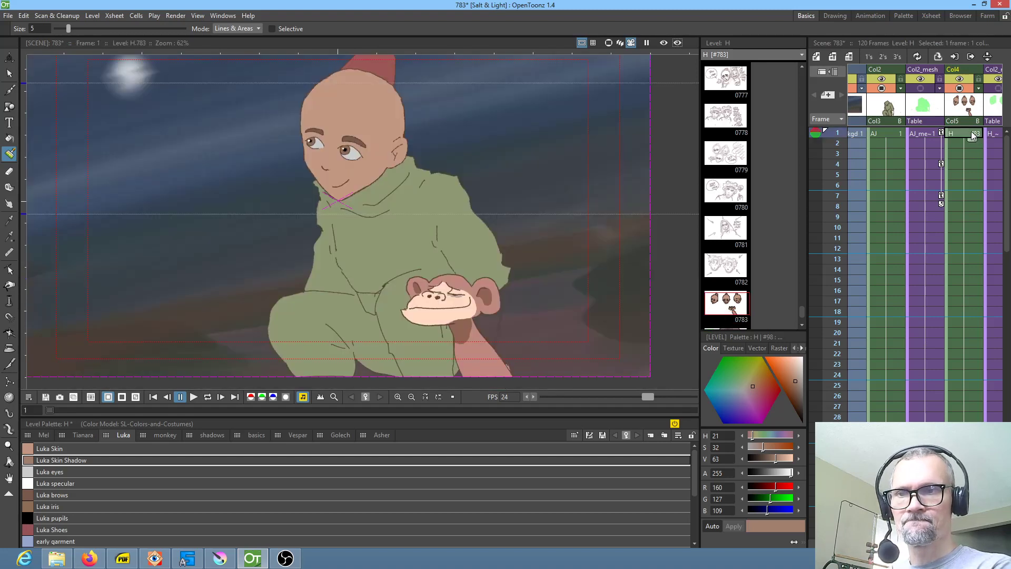
pyautogui.moveTo(963, 196); pyautogui.dragTo(992, 198)
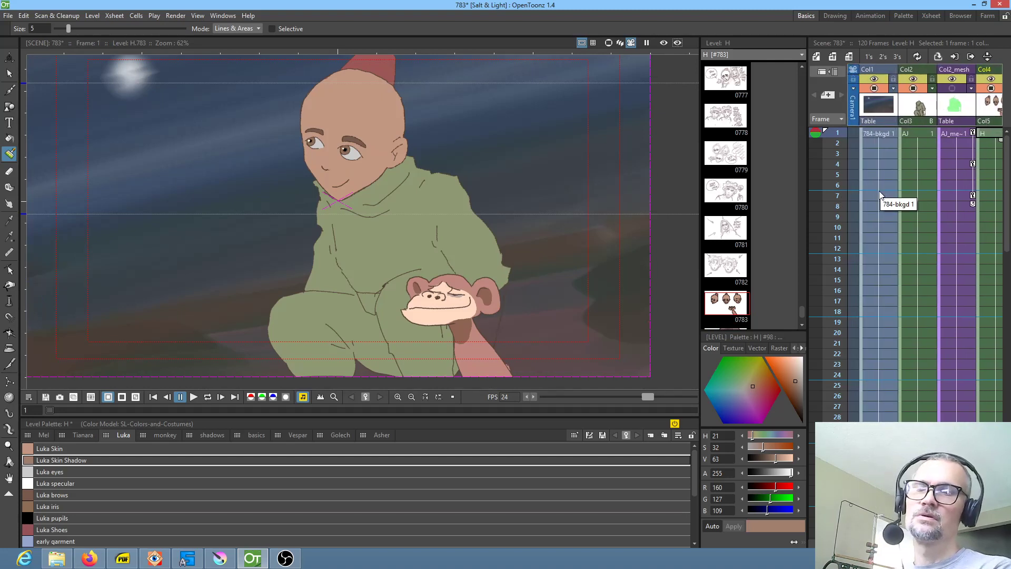
pyautogui.scroll(5, 392, 302)
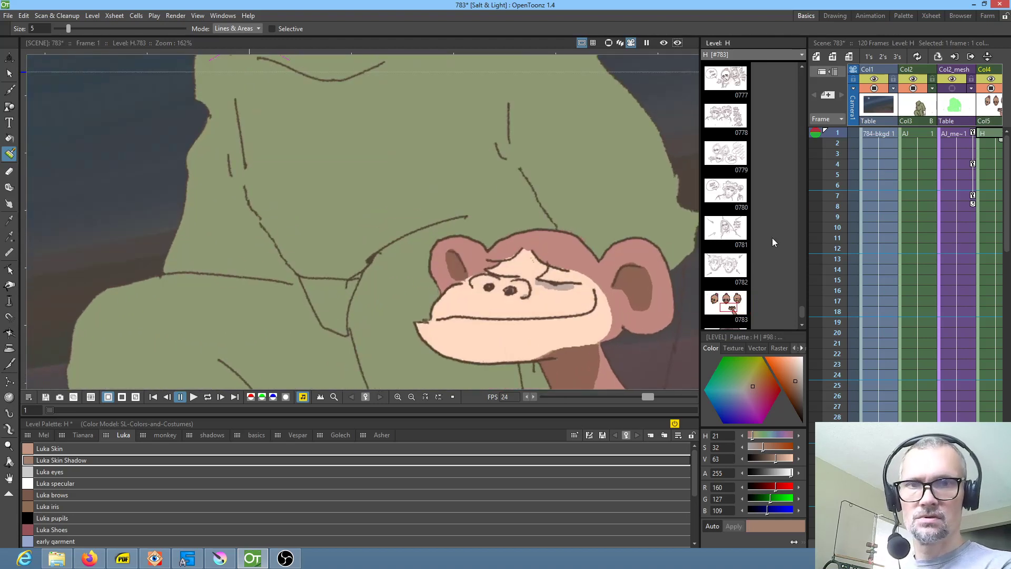
# Step: Open drawing 1 of the AJ level and paint out the stray line marks beside the belt area and knee
pyautogui.click(918, 134)
pyautogui.click(727, 80)
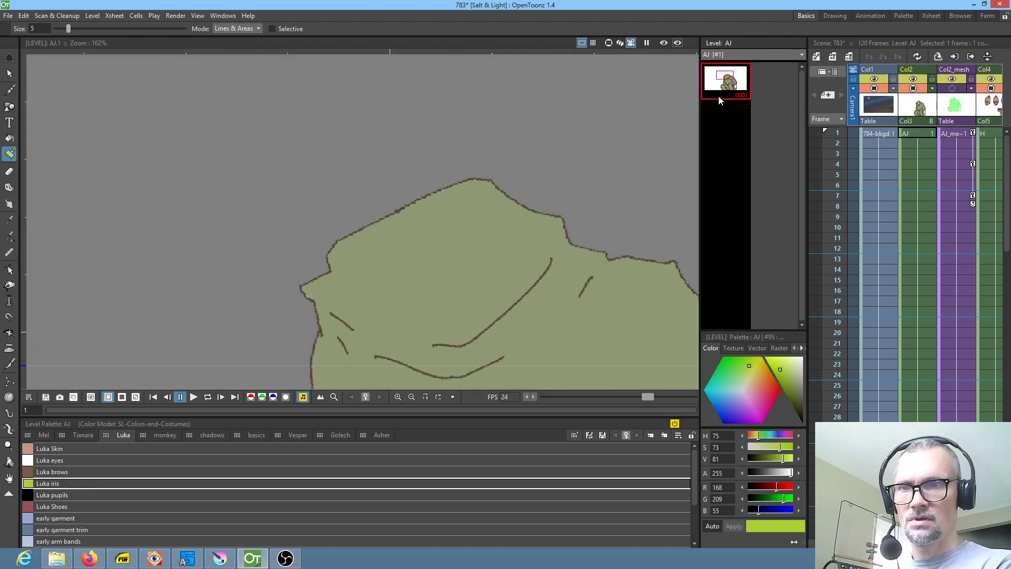
pyautogui.scroll(5, 407, 180)
pyautogui.moveTo(408, 201); pyautogui.dragTo(410, 173)
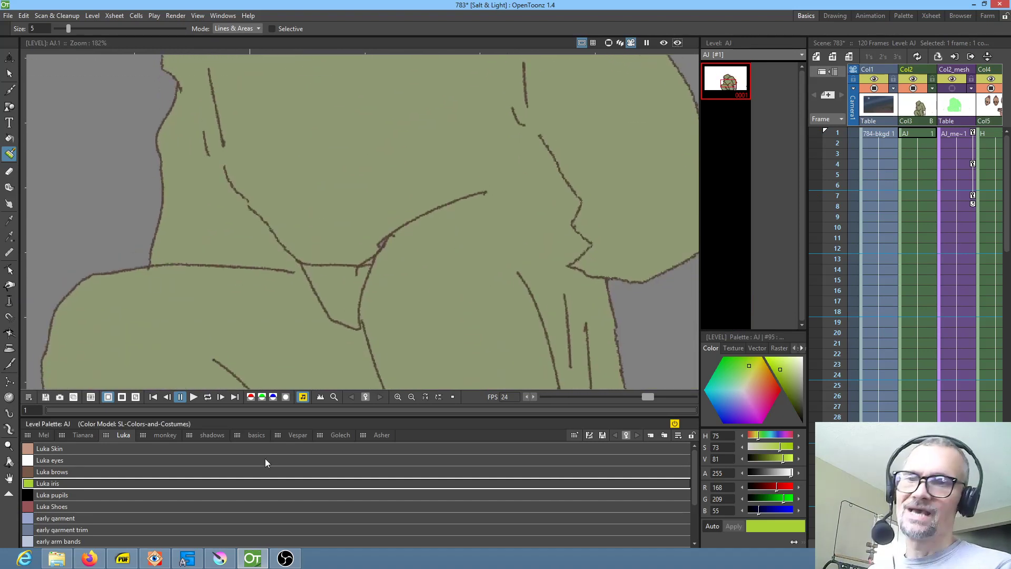
pyautogui.click(419, 258)
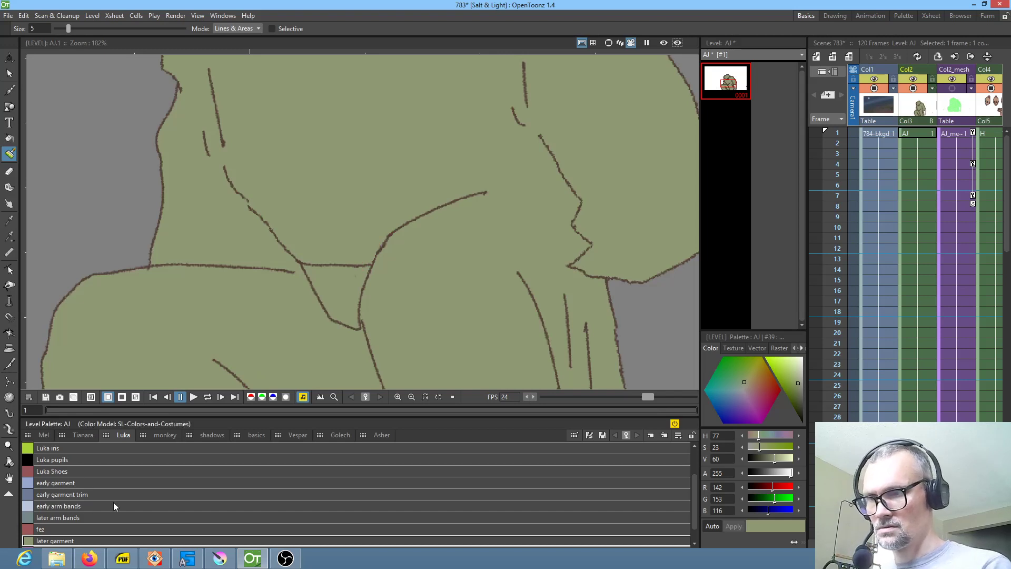
# Step: Fill the small triangular belt area between the child's legs with the "later belt" style
pyautogui.moveTo(694, 495); pyautogui.dragTo(695, 509)
pyautogui.click(55, 539)
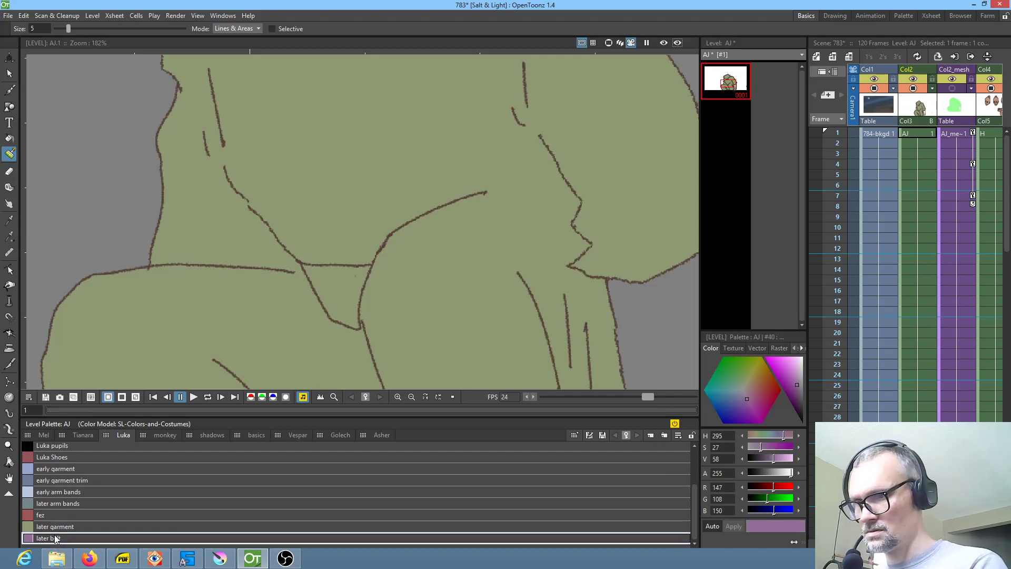
pyautogui.press('f')
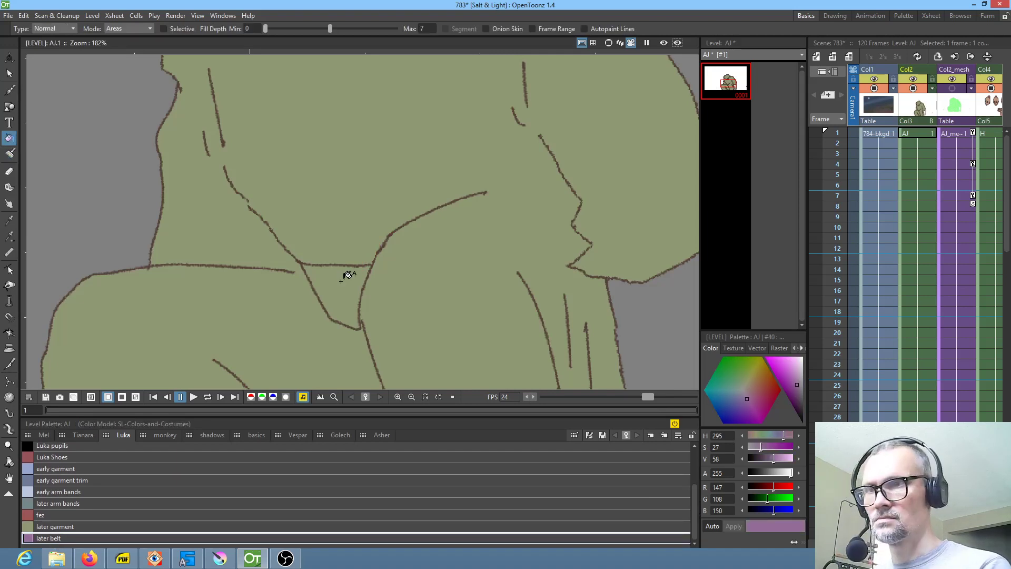
pyautogui.click(343, 280)
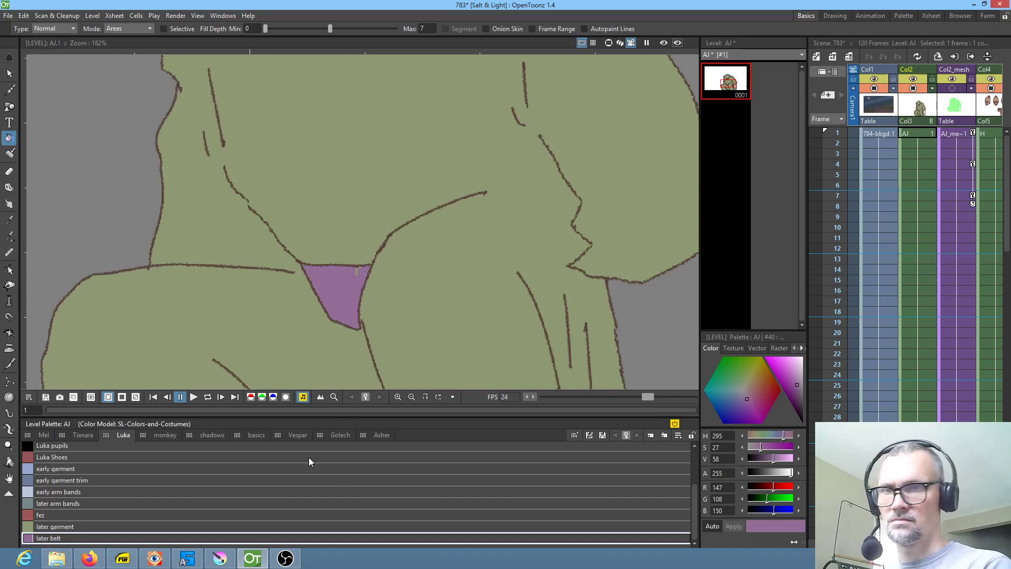
# Step: Fill the child's forearm below the sleeve with the "later arm bands" style
pyautogui.scroll(-3, 448, 344)
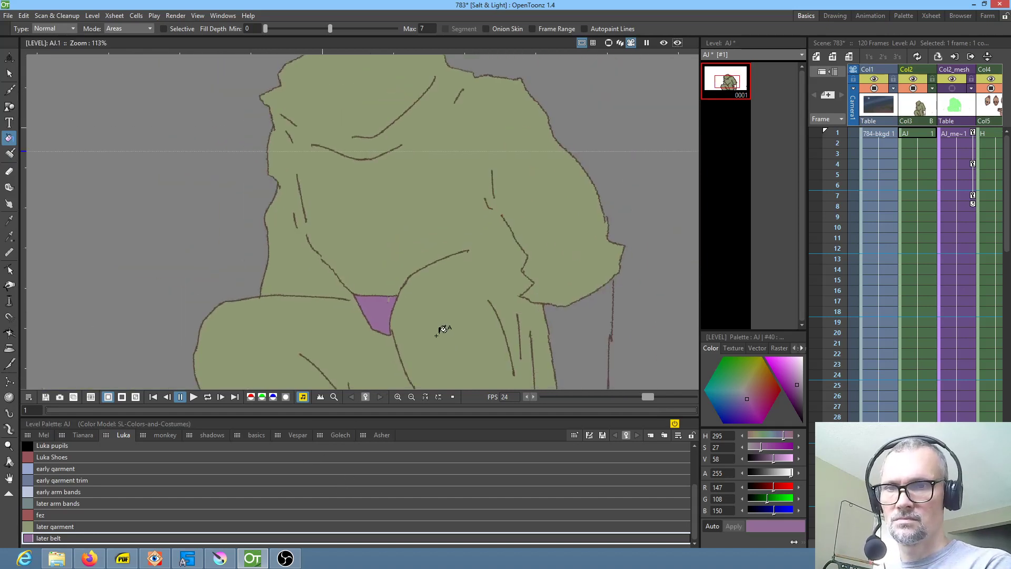
pyautogui.moveTo(444, 343); pyautogui.dragTo(419, 280)
pyautogui.click(85, 503)
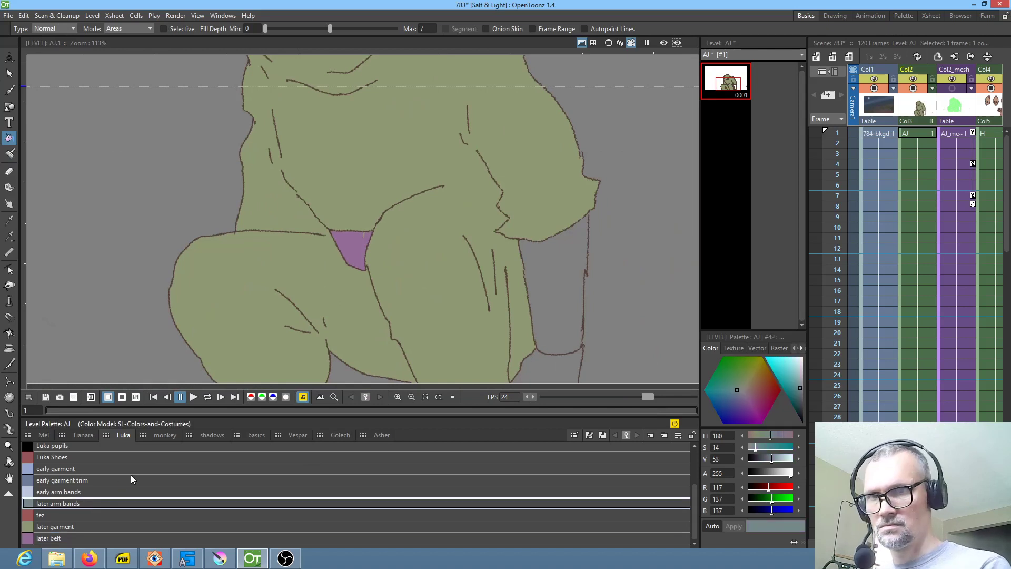
pyautogui.click(570, 273)
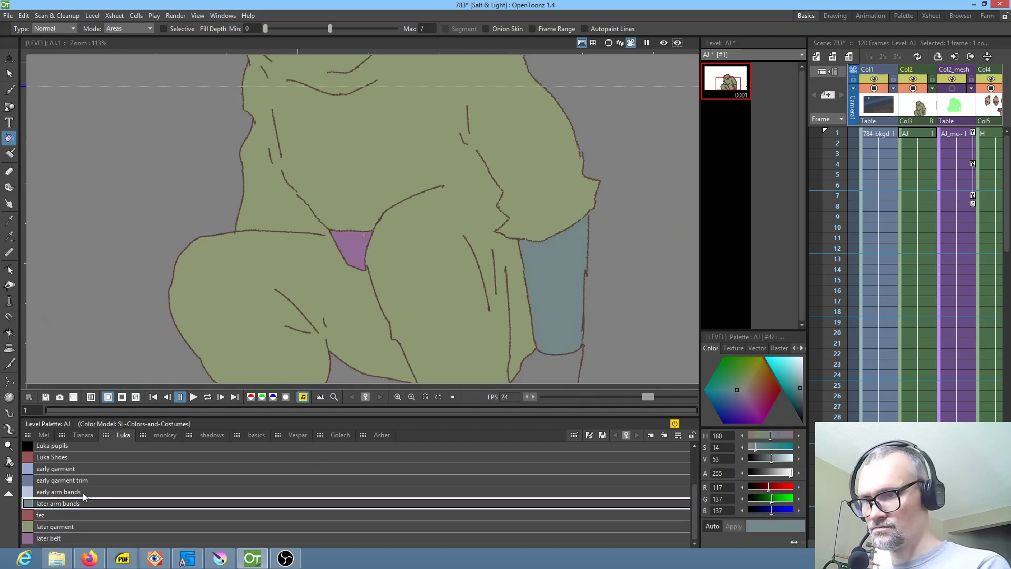
# Step: Fill the hand area below the arm band with the Luka Skin style
pyautogui.moveTo(468, 190); pyautogui.dragTo(448, 207)
pyautogui.scroll(4, 693, 494)
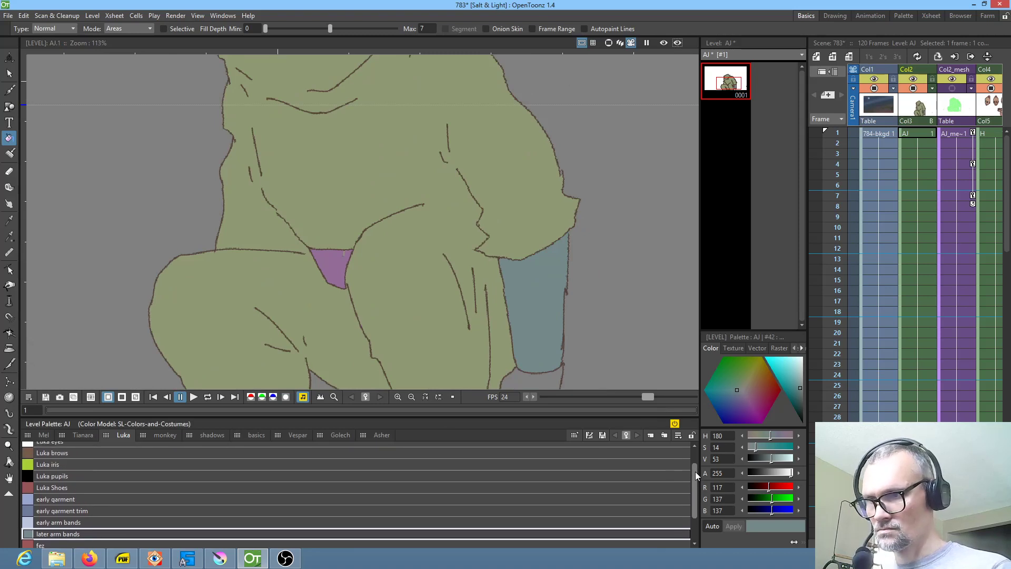
pyautogui.click(64, 451)
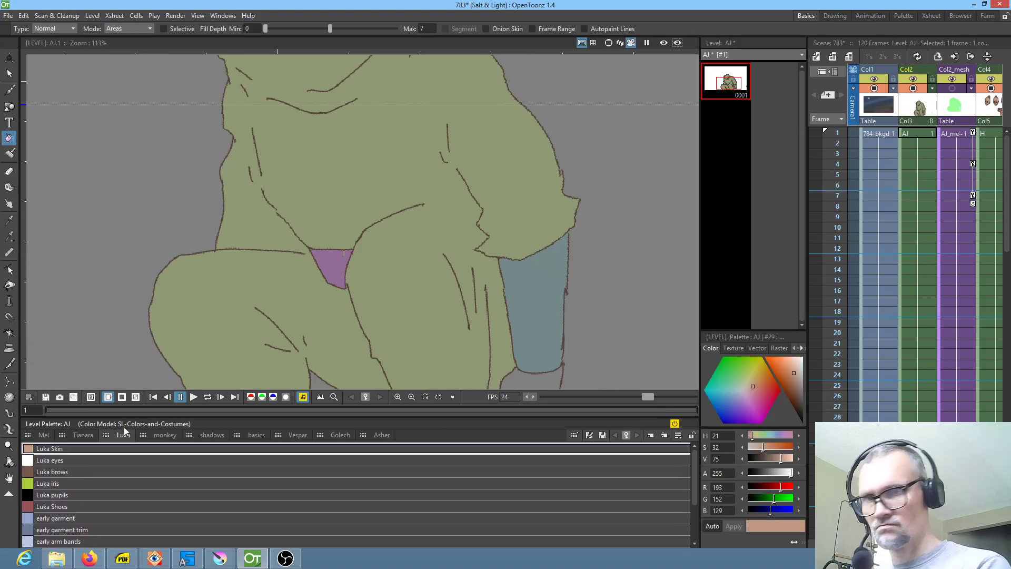
pyautogui.click(553, 375)
# Step: Compare the recolored AJ drawing with the composited scene at frame 1, checking the arm behind the monkey puppet
pyautogui.scroll(-3, 514, 176)
pyautogui.scroll(2, 525, 189)
pyautogui.click(928, 136)
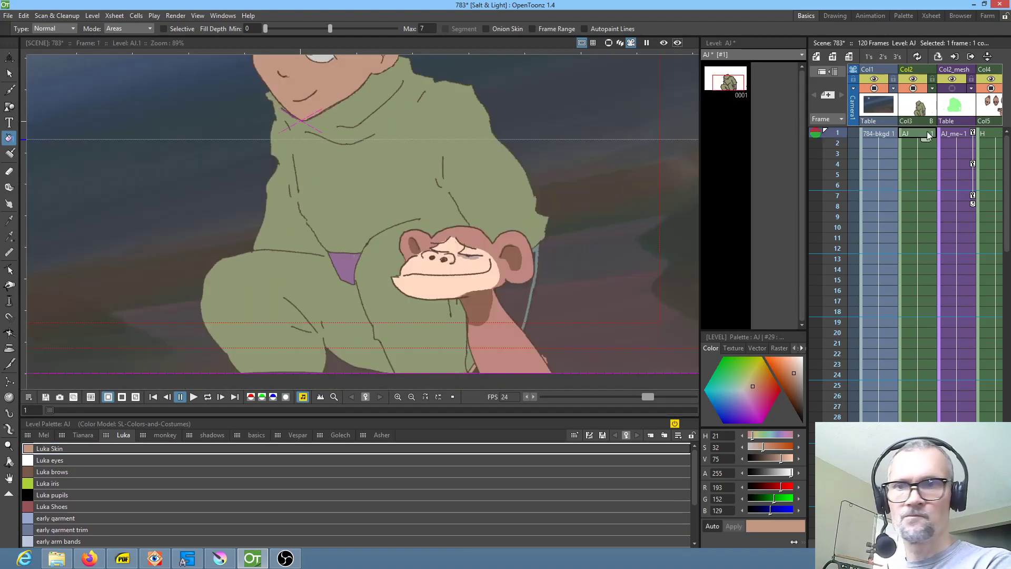
pyautogui.scroll(-1, 561, 198)
pyautogui.scroll(2, 569, 203)
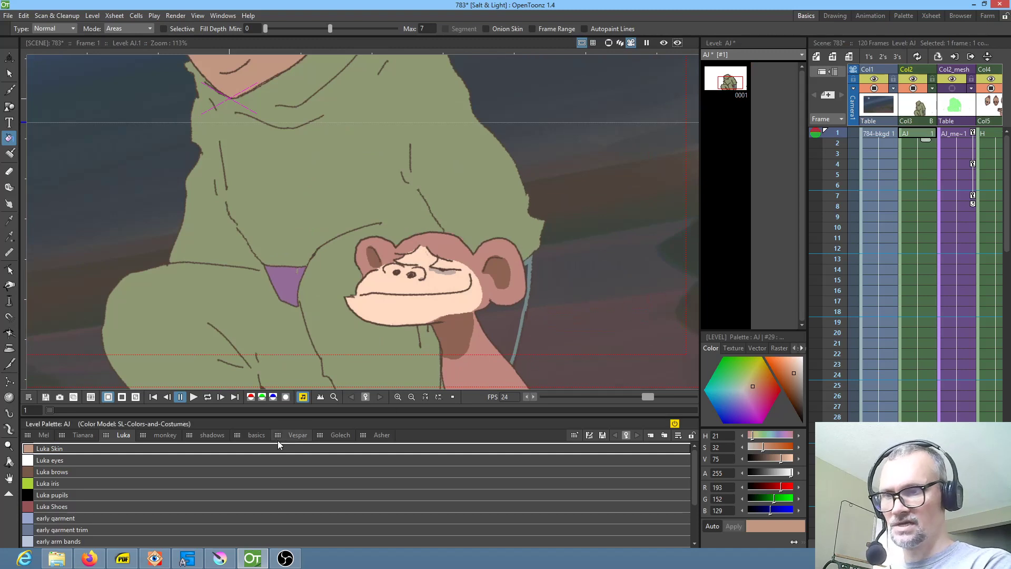
pyautogui.click(736, 90)
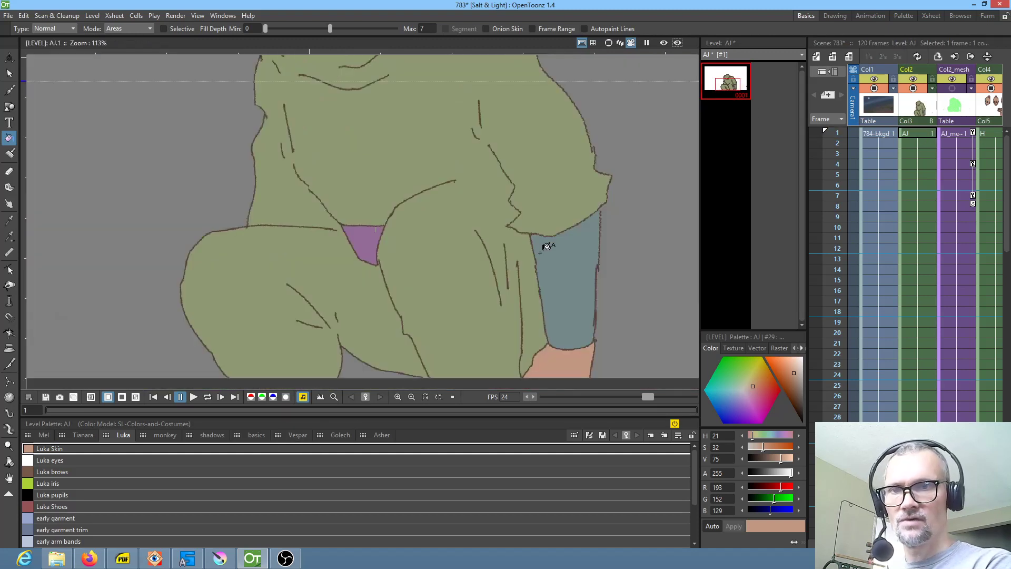
pyautogui.click(916, 136)
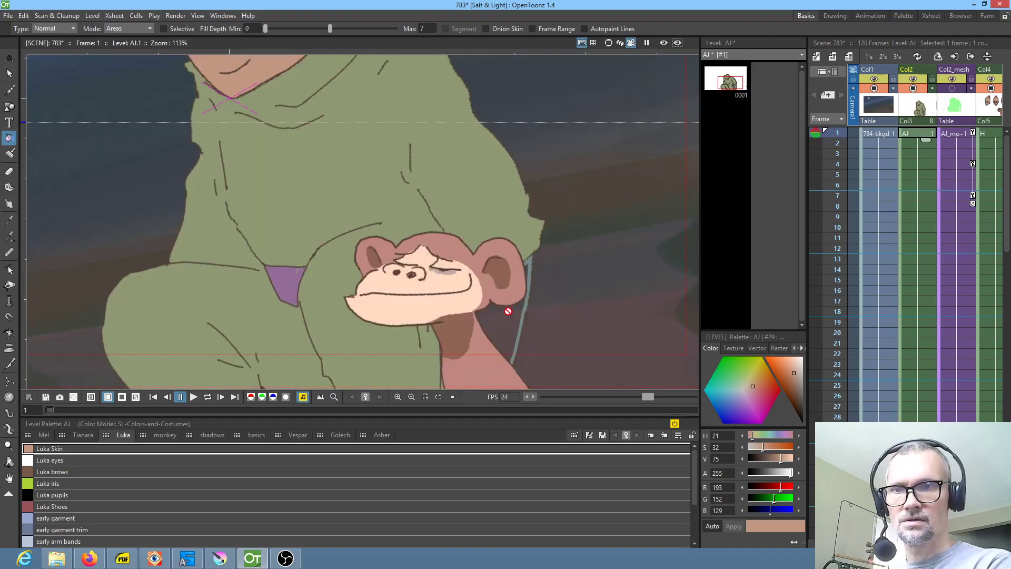
# Step: Select the AJ column in the Xsheet and save its level
pyautogui.moveTo(962, 128); pyautogui.dragTo(943, 136)
pyautogui.click(900, 117)
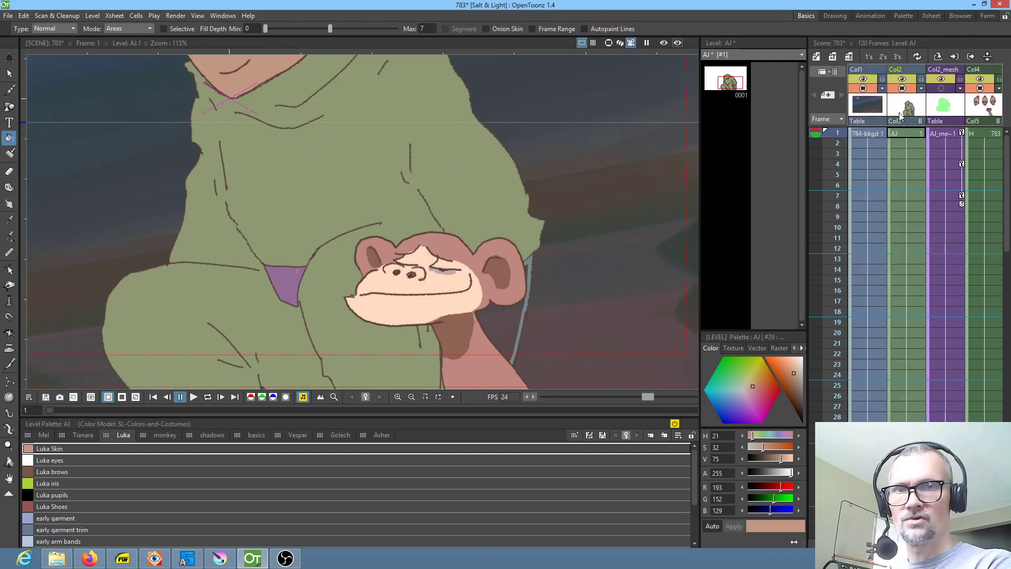
pyautogui.hotkey('ctrl', 's')
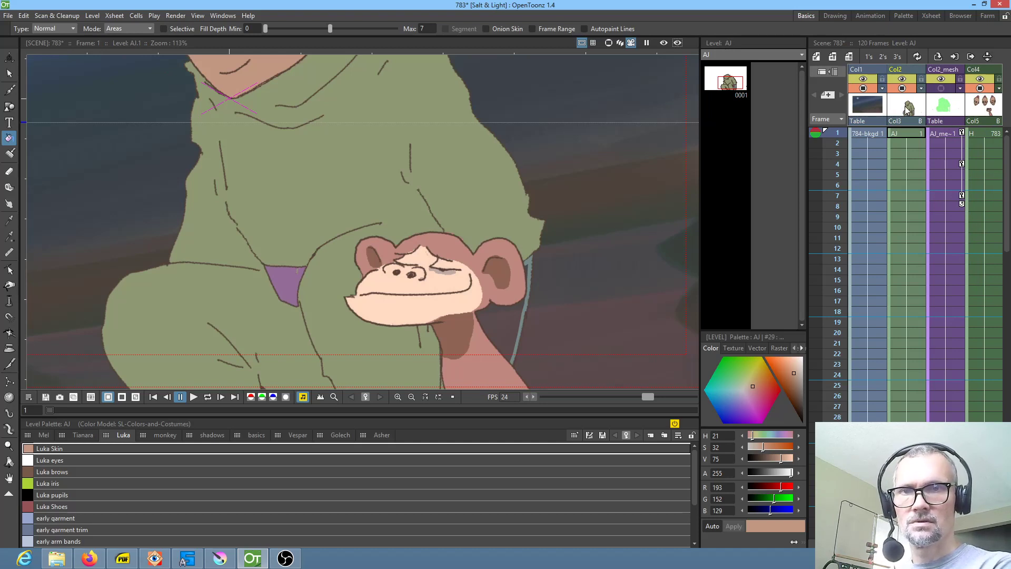
# Step: Load SL-Colors-and-Costumes.tlv as the color model for the AJ level, overwriting the destination palette
pyautogui.click(904, 15)
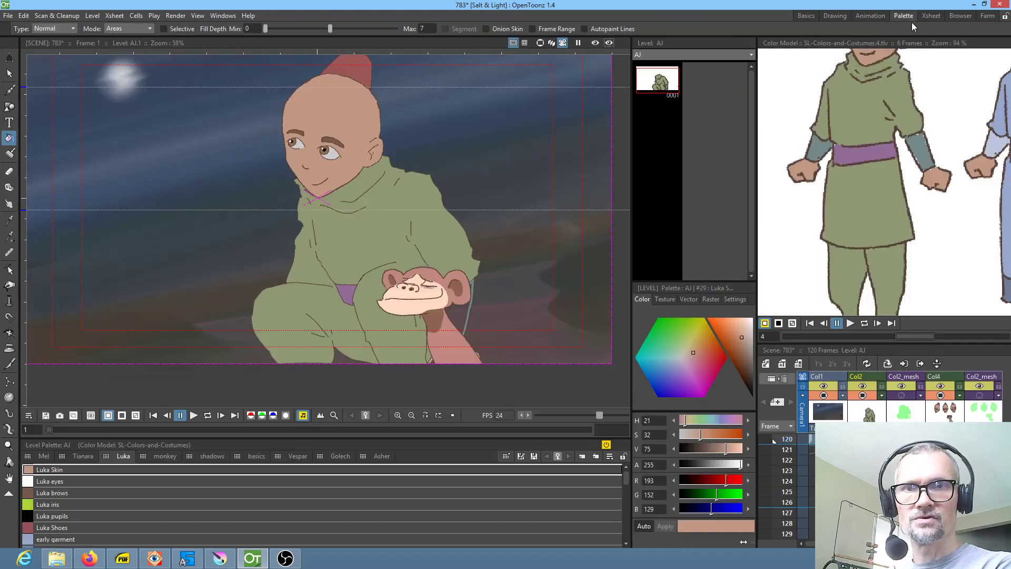
pyautogui.rightClick(871, 135)
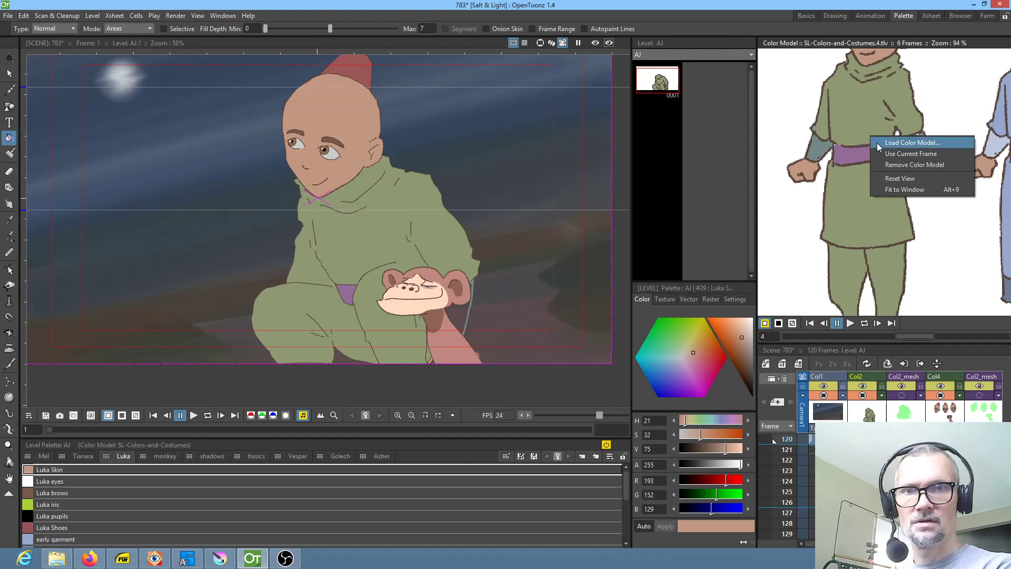
pyautogui.click(877, 144)
pyautogui.click(497, 313)
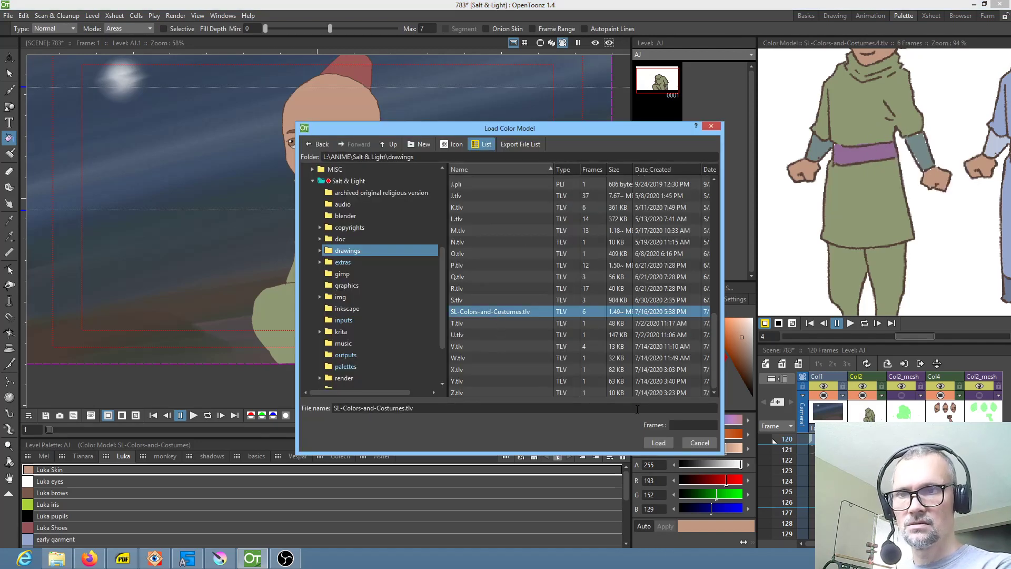
pyautogui.click(655, 439)
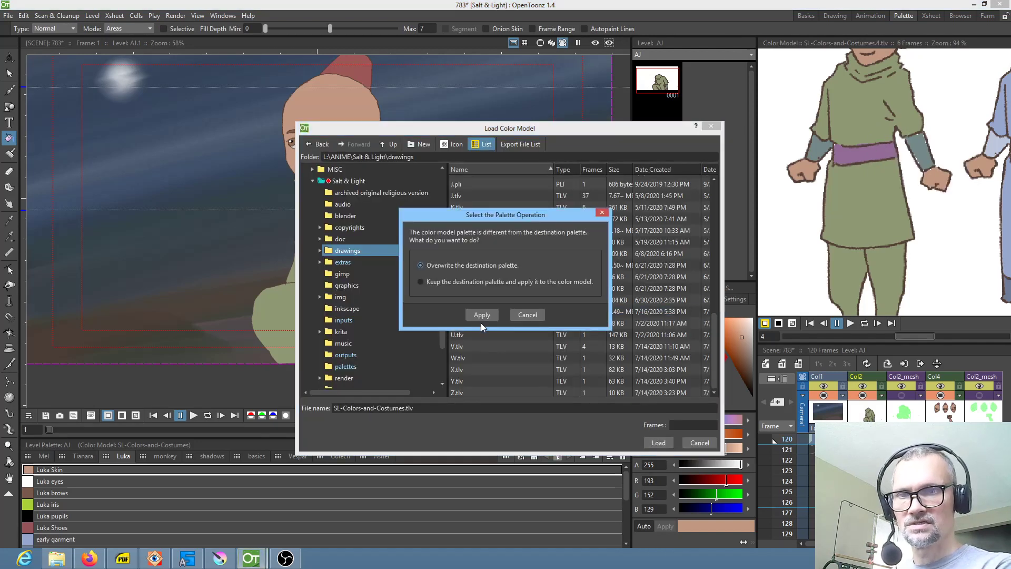
pyautogui.click(483, 318)
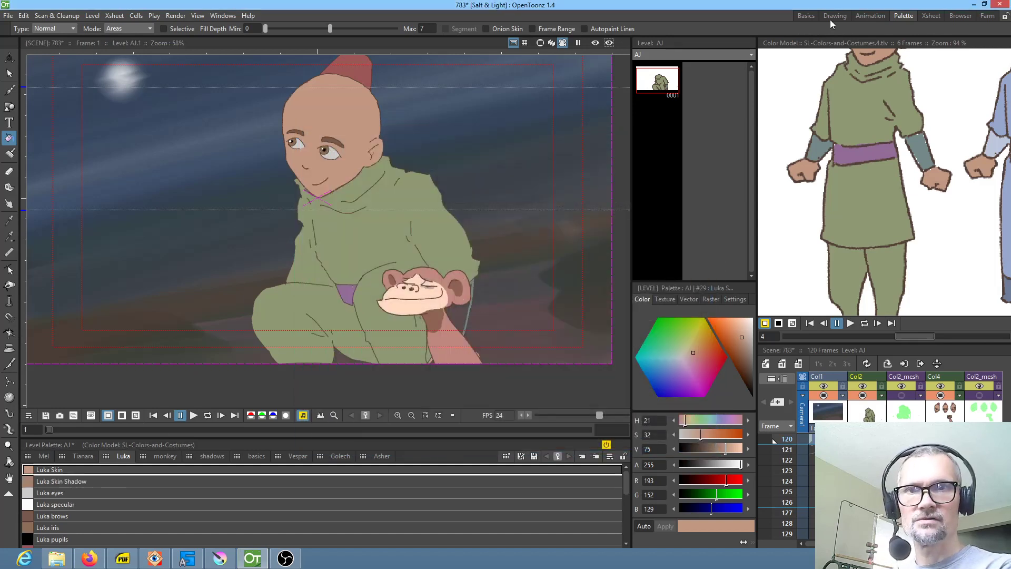
pyautogui.click(805, 15)
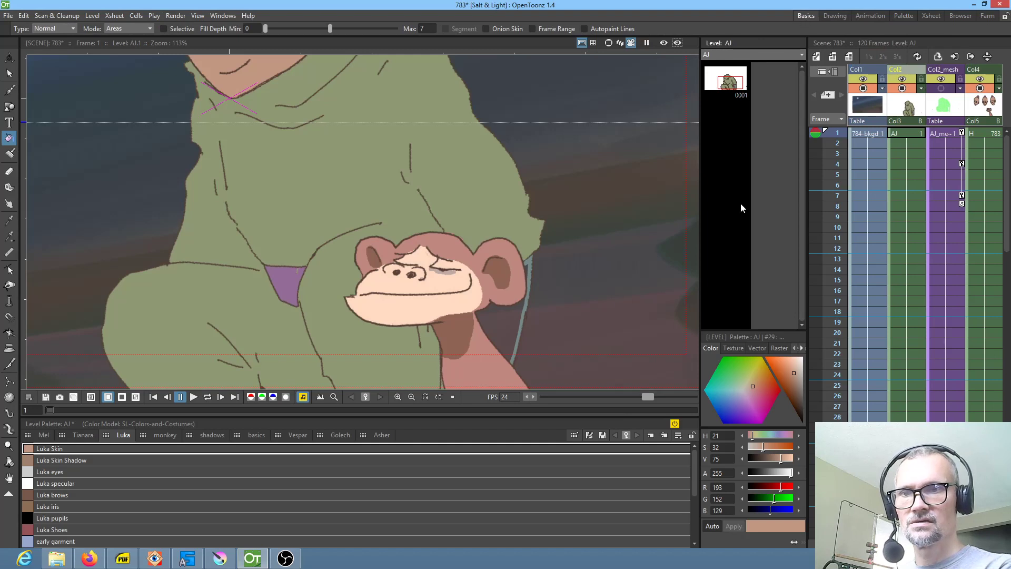
# Step: Sample the forearm's fill style in the AJ drawing and compare the arm with the composited scene
pyautogui.click(901, 138)
pyautogui.click(727, 80)
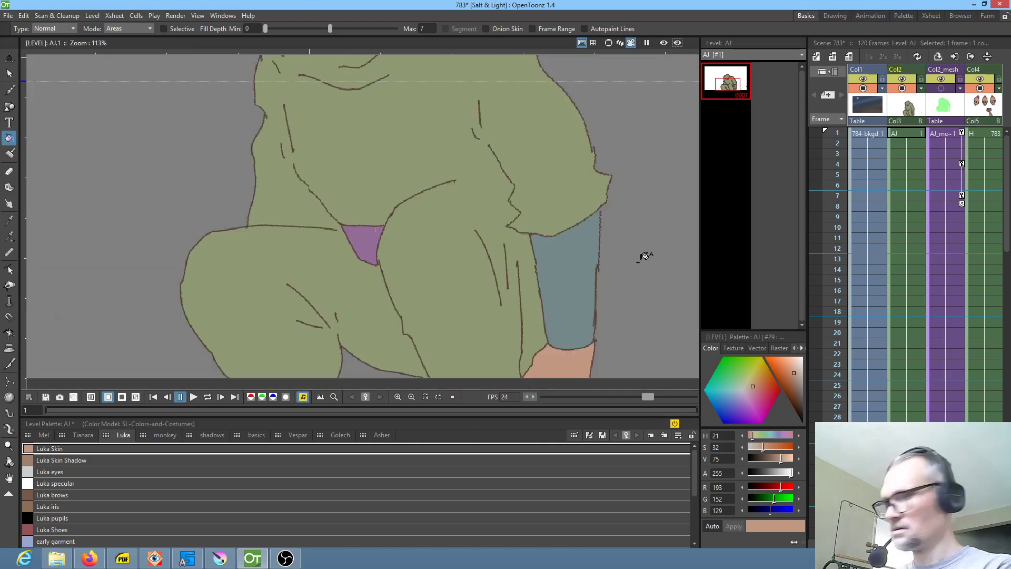
pyautogui.press('k')
pyautogui.click(579, 258)
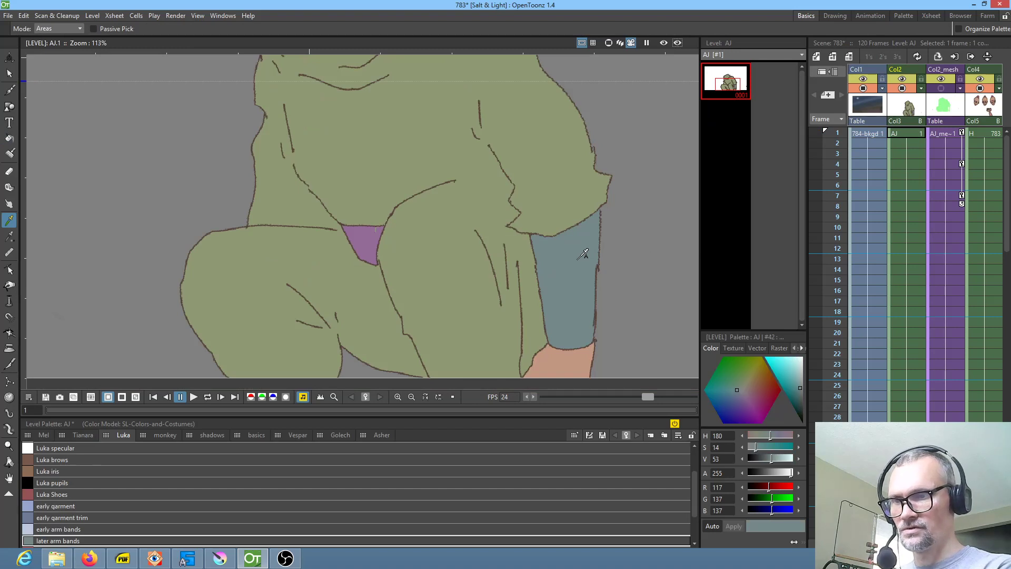
pyautogui.click(907, 135)
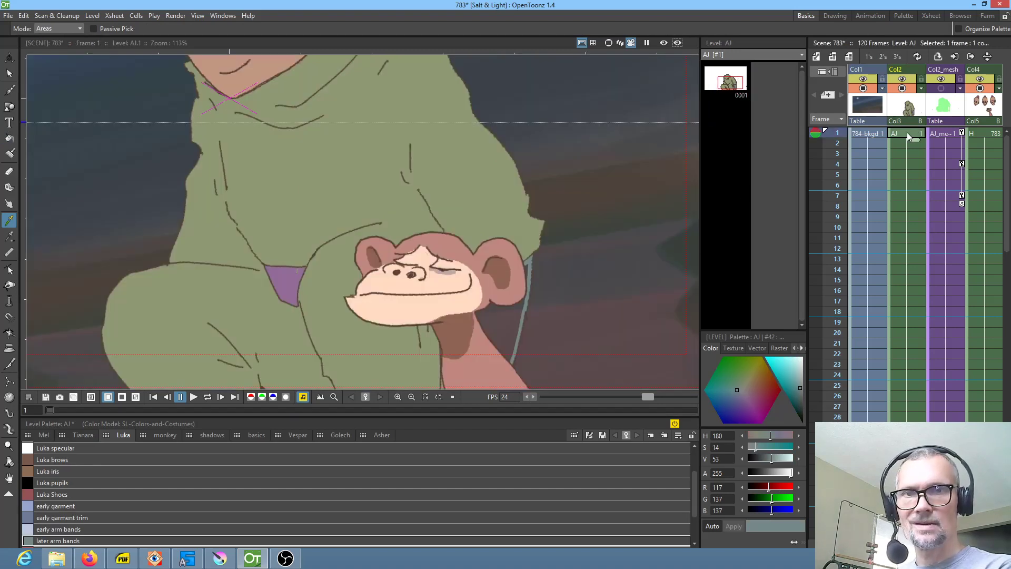
pyautogui.scroll(-3, 602, 246)
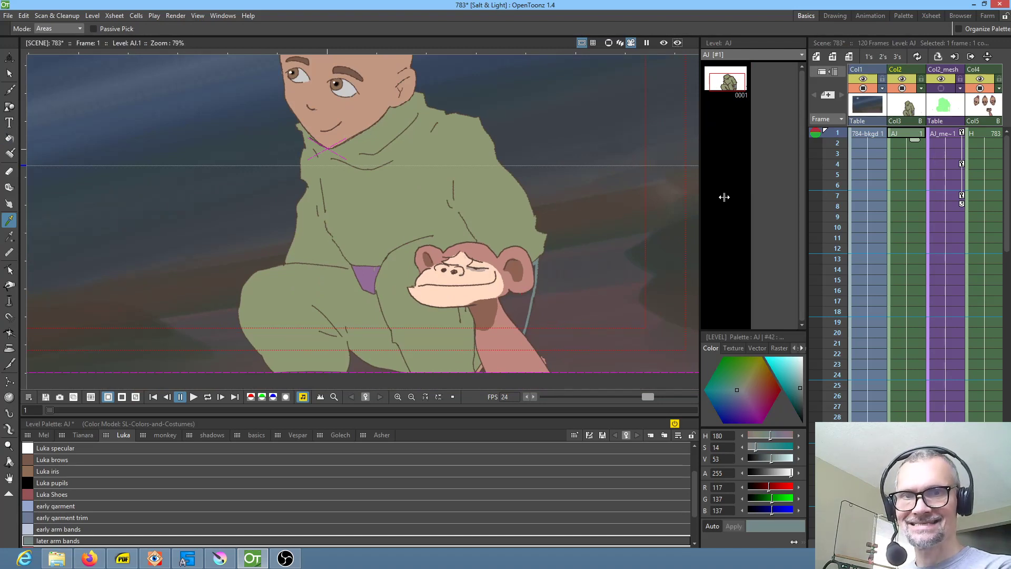
pyautogui.moveTo(988, 171); pyautogui.dragTo(886, 176)
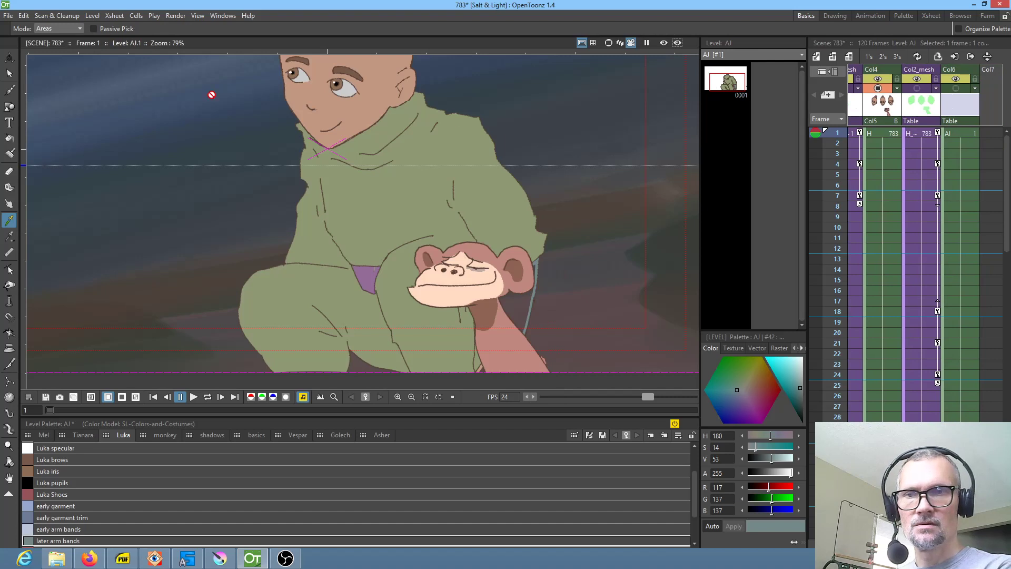
# Step: Save the scene with all its levels and reopen scene 783.tnz from the recent files
pyautogui.click(8, 15)
pyautogui.click(21, 51)
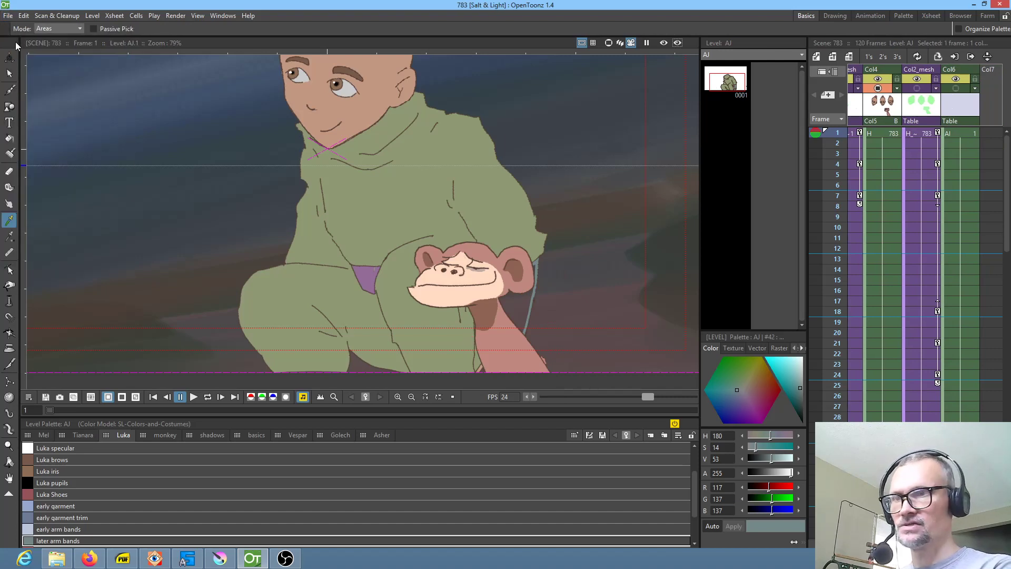
pyautogui.click(9, 15)
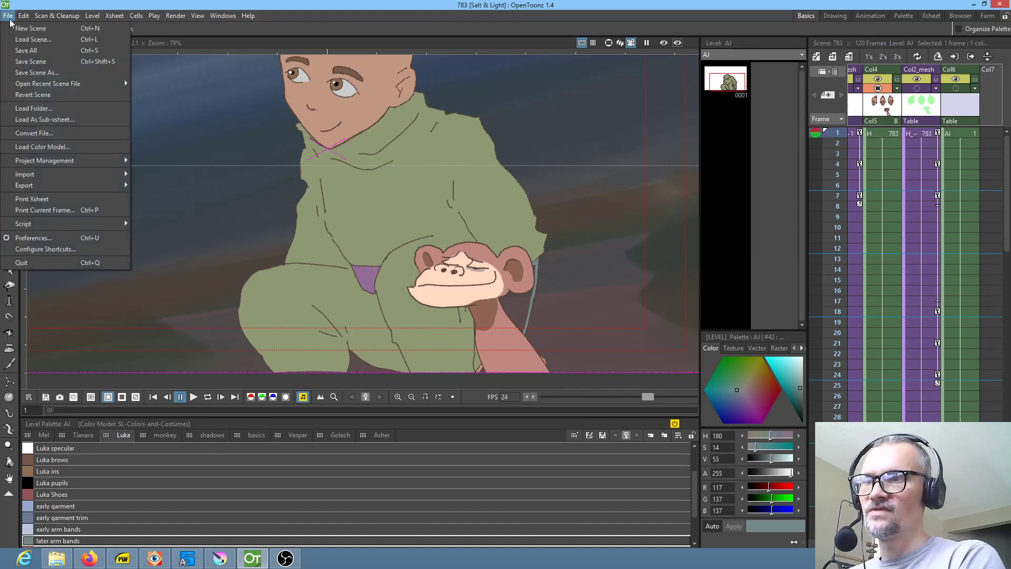
pyautogui.moveTo(79, 84)
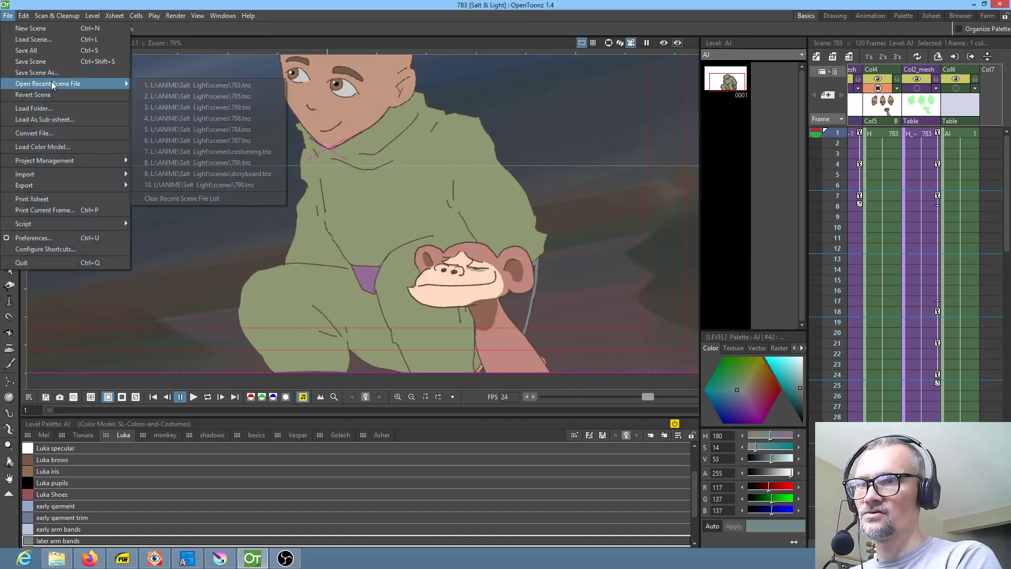
pyautogui.click(235, 86)
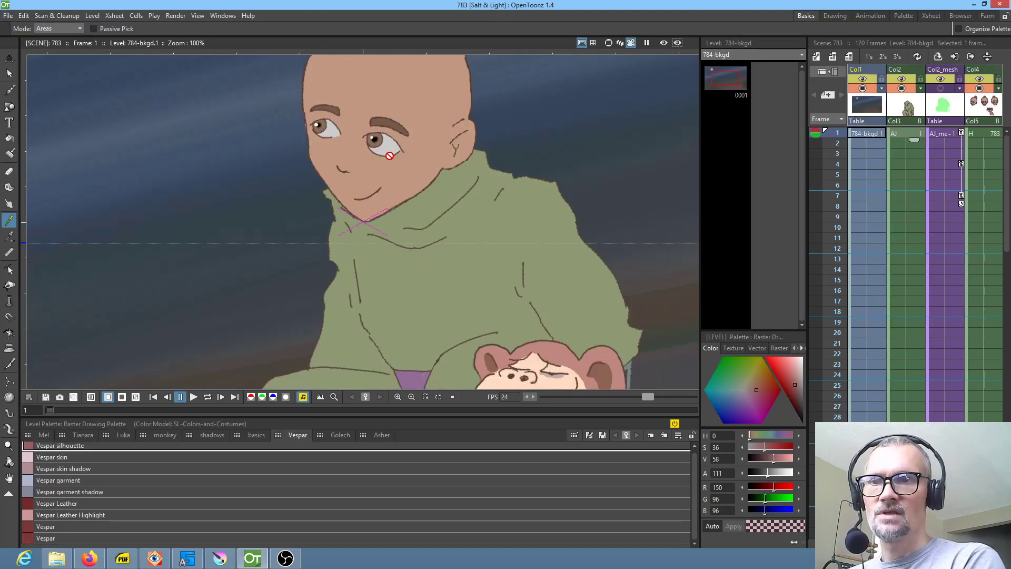
# Step: Inspect the frame 1 cells of the H, AJ and AJ_mesh columns to check the levels behind the arm
pyautogui.moveTo(553, 209); pyautogui.dragTo(535, 202)
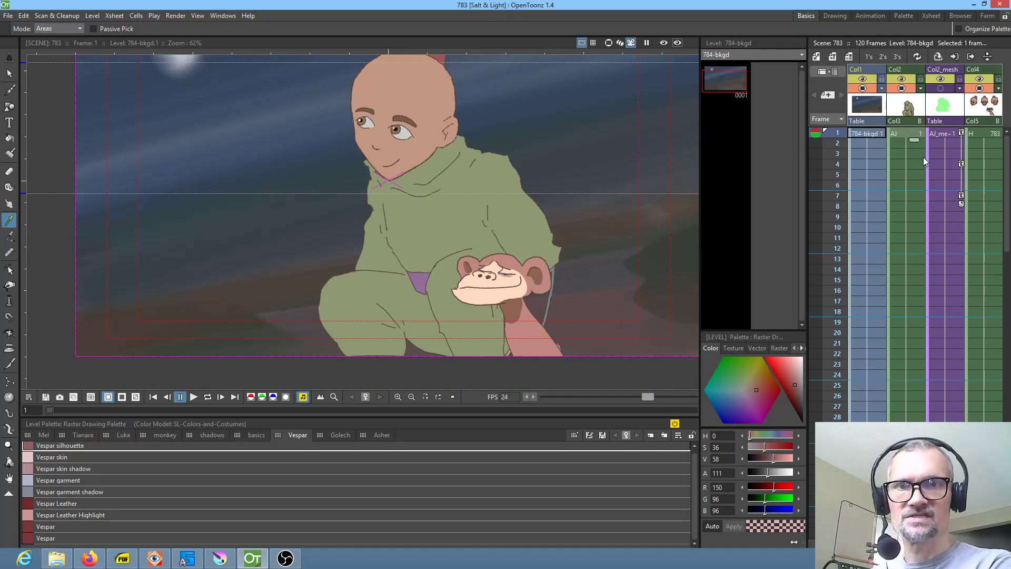
pyautogui.moveTo(931, 186); pyautogui.dragTo(893, 191)
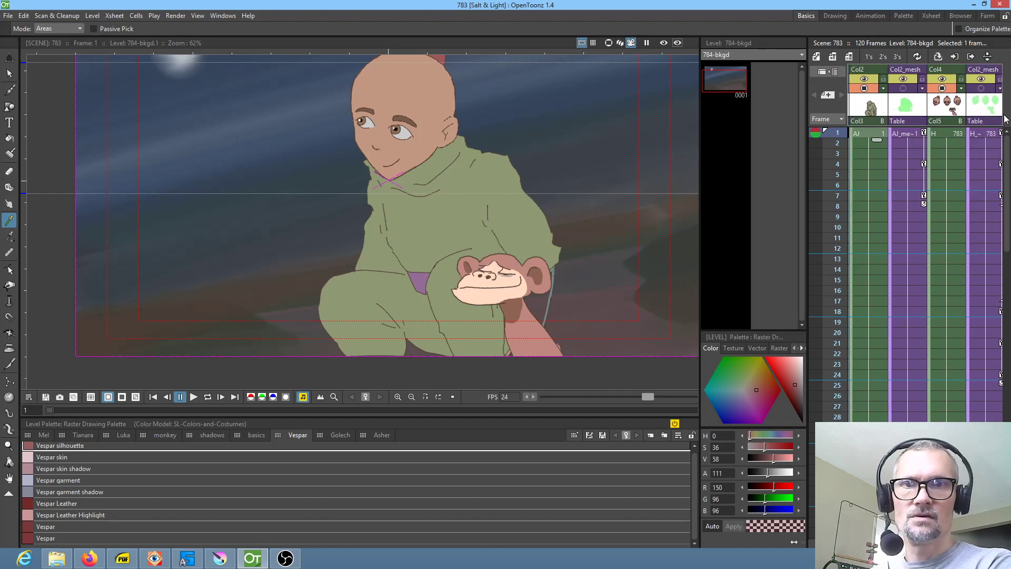
pyautogui.click(951, 108)
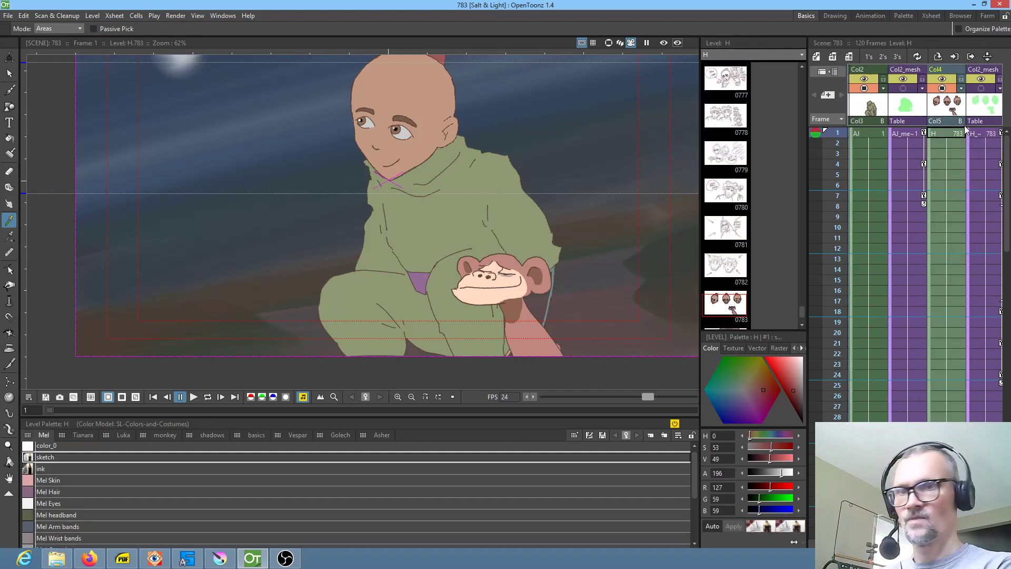
pyautogui.click(878, 134)
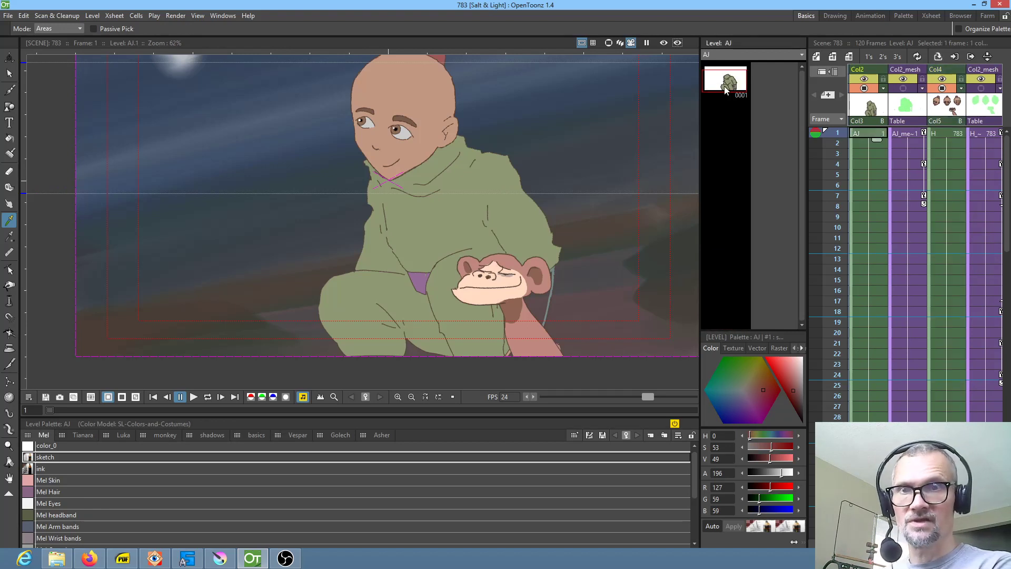
pyautogui.click(902, 134)
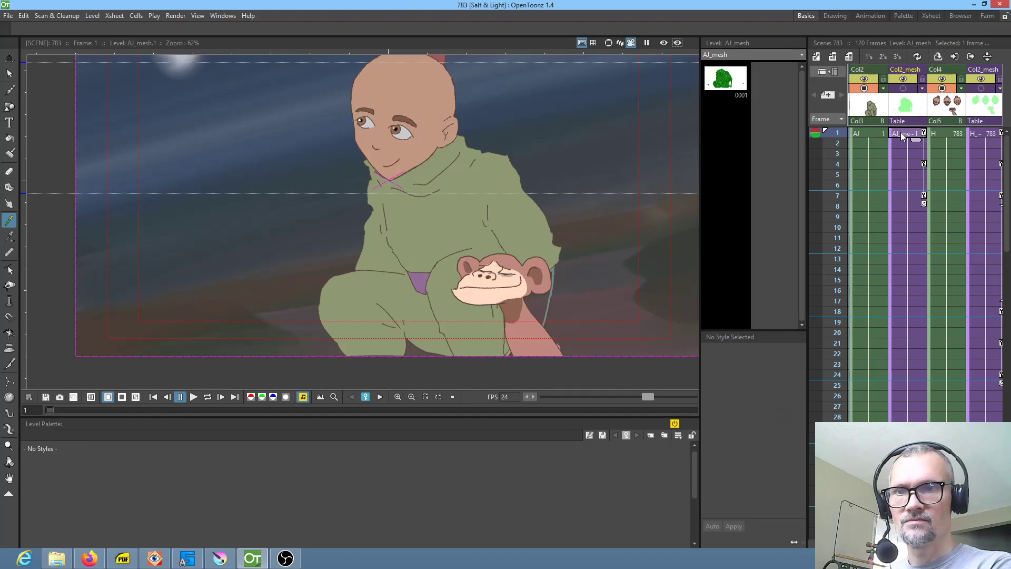
pyautogui.moveTo(842, 135)
pyautogui.mouseDown()
pyautogui.moveTo(849, 268)
pyautogui.moveTo(837, 453)
pyautogui.moveTo(823, 215)
pyautogui.moveTo(798, 124)
pyautogui.moveTo(798, 465)
pyautogui.moveTo(804, 142)
pyautogui.moveTo(814, 129)
pyautogui.mouseUp()
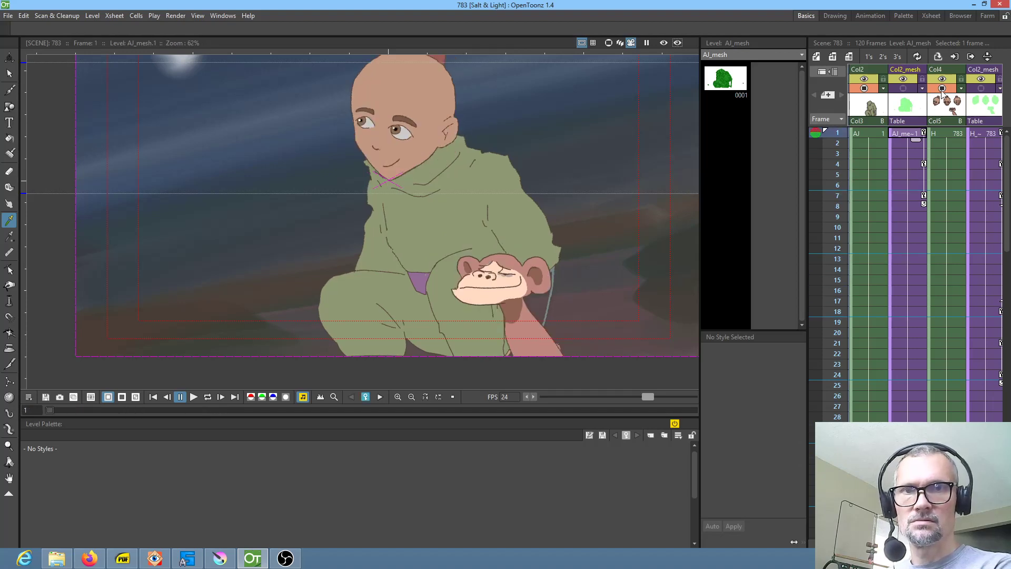
# Step: Hide the H column and the 784-bkgd background column in the scene view
pyautogui.click(943, 89)
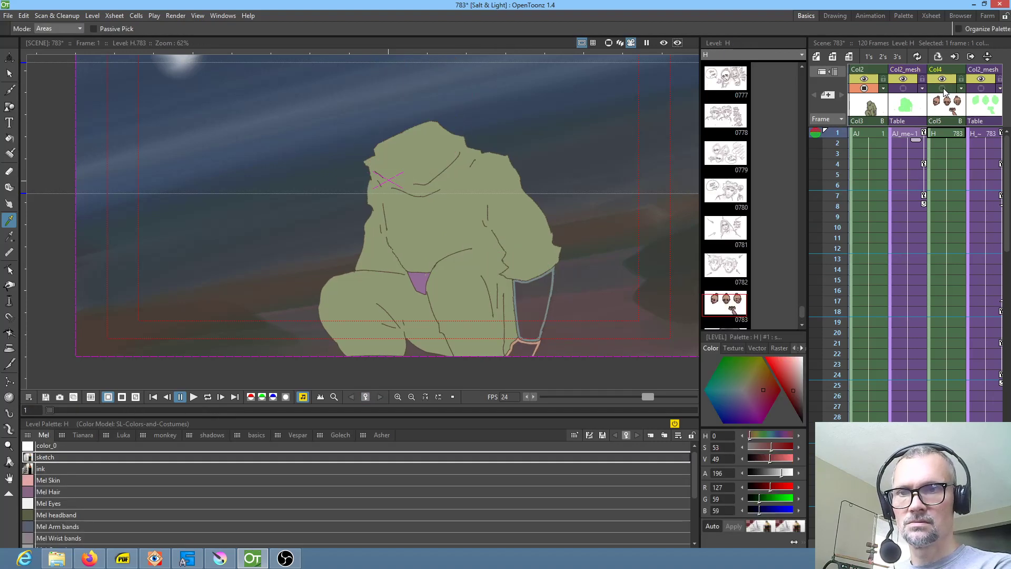
pyautogui.moveTo(839, 169)
pyautogui.mouseDown()
pyautogui.moveTo(830, 385)
pyautogui.moveTo(800, 116)
pyautogui.mouseUp()
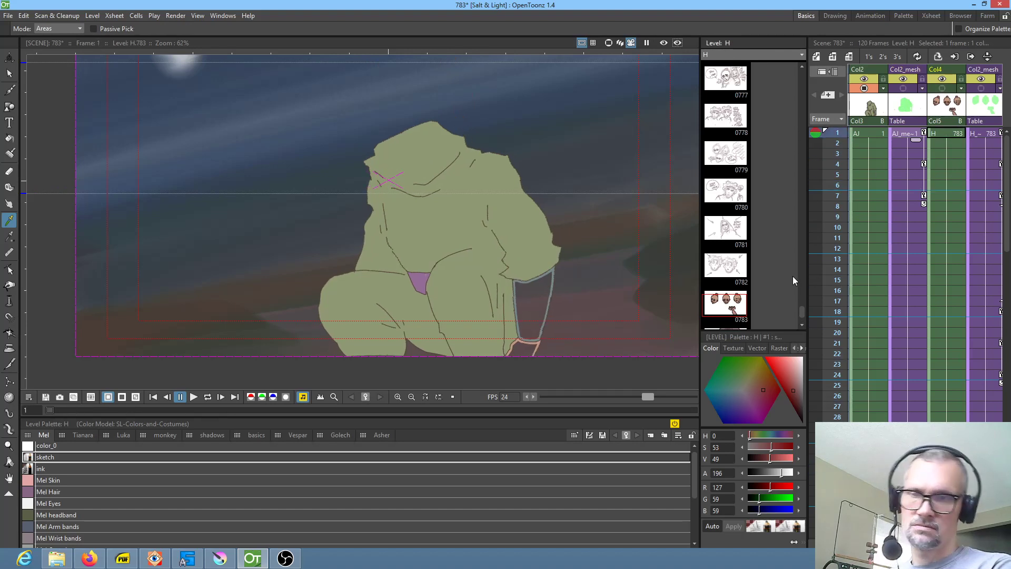
pyautogui.hscroll(-2, 909, 152)
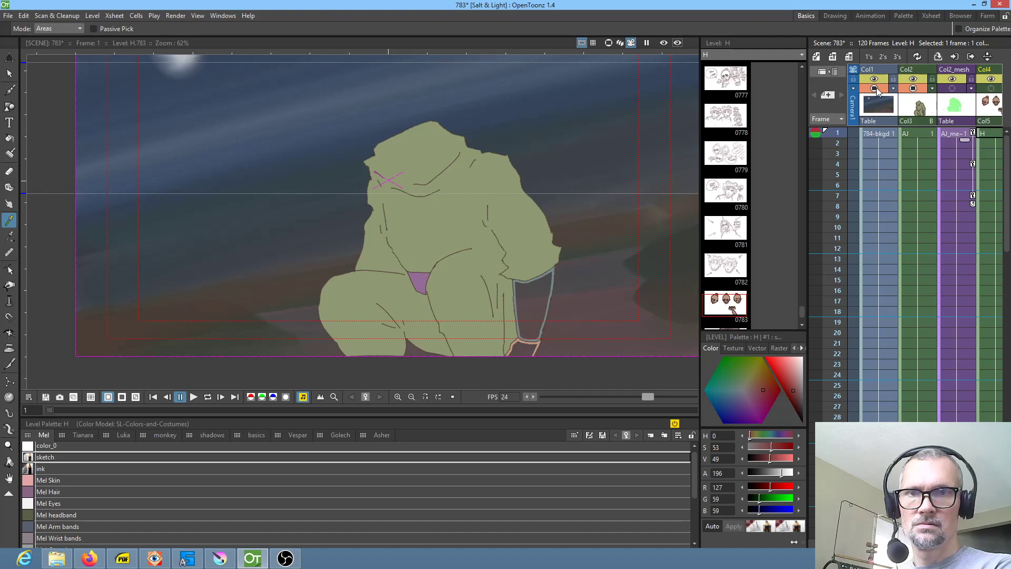
pyautogui.click(875, 88)
# Step: Open the AJ drawing on its own and sample the fill styles of the forearm band and the hand
pyautogui.scroll(4, 564, 302)
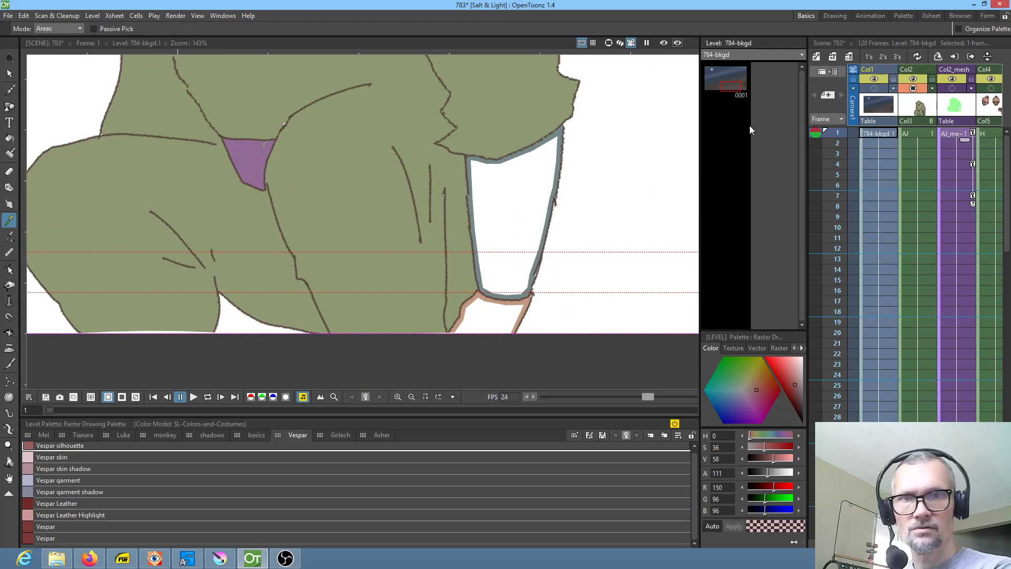
pyautogui.click(929, 134)
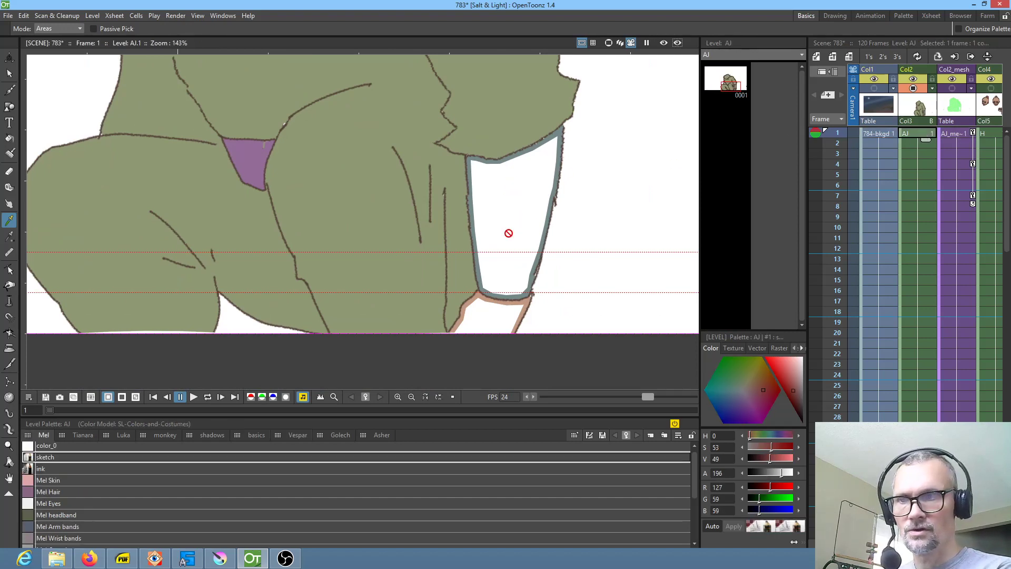
pyautogui.click(740, 78)
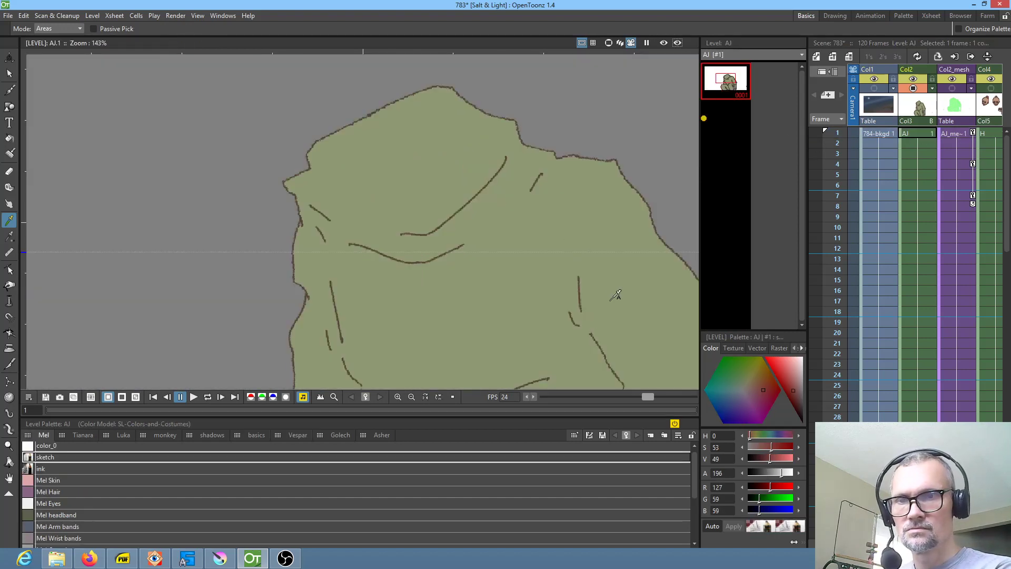
pyautogui.moveTo(608, 292); pyautogui.dragTo(398, 96)
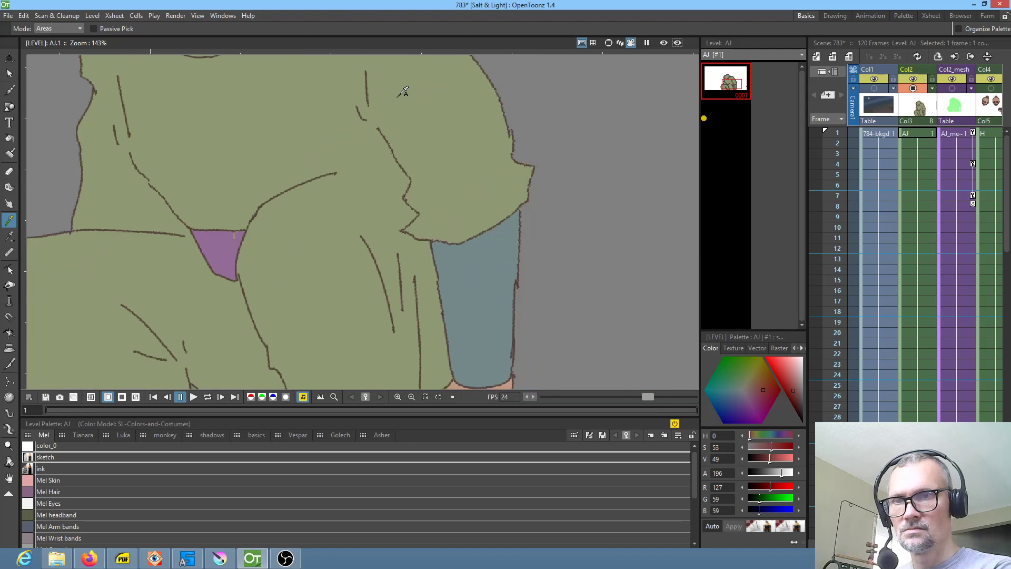
pyautogui.click(476, 269)
pyautogui.moveTo(495, 302); pyautogui.dragTo(584, 144)
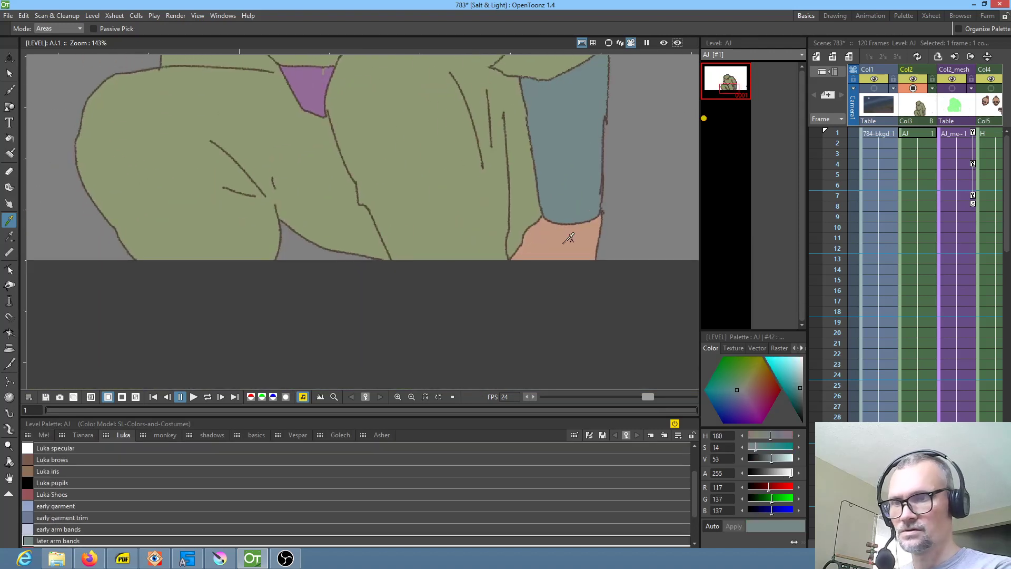
pyautogui.click(566, 231)
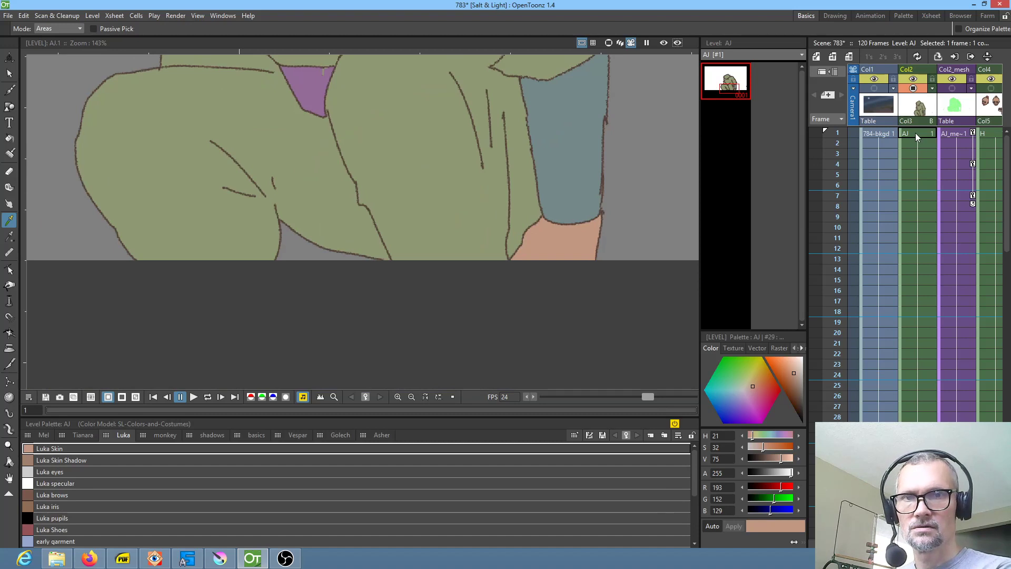
# Step: Examine the child's forearm and hand in the composited scene, and make the H column visible again
pyautogui.click(917, 137)
pyautogui.scroll(-2, 564, 187)
pyautogui.moveTo(565, 211); pyautogui.dragTo(543, 257)
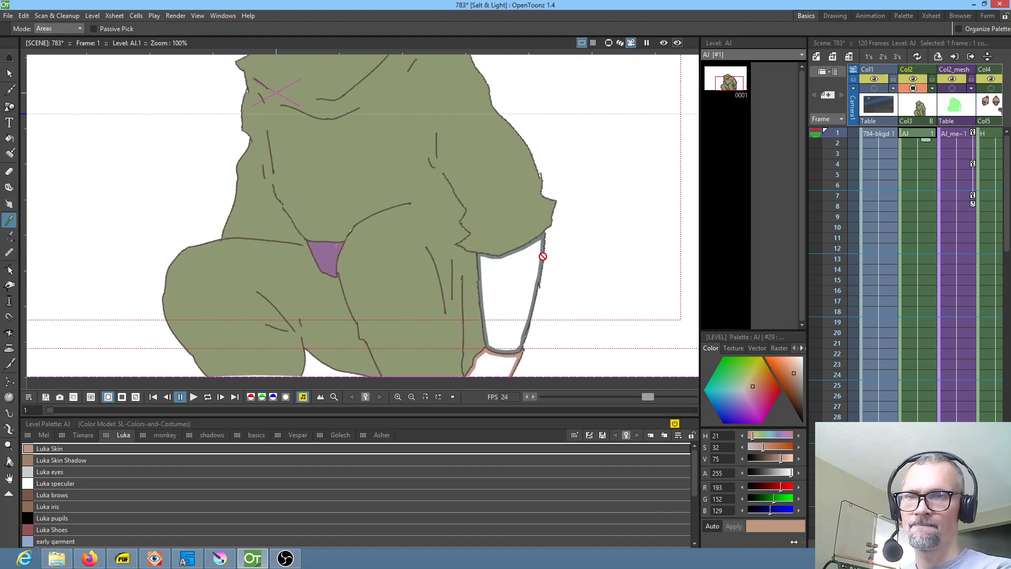
pyautogui.scroll(-1, 543, 255)
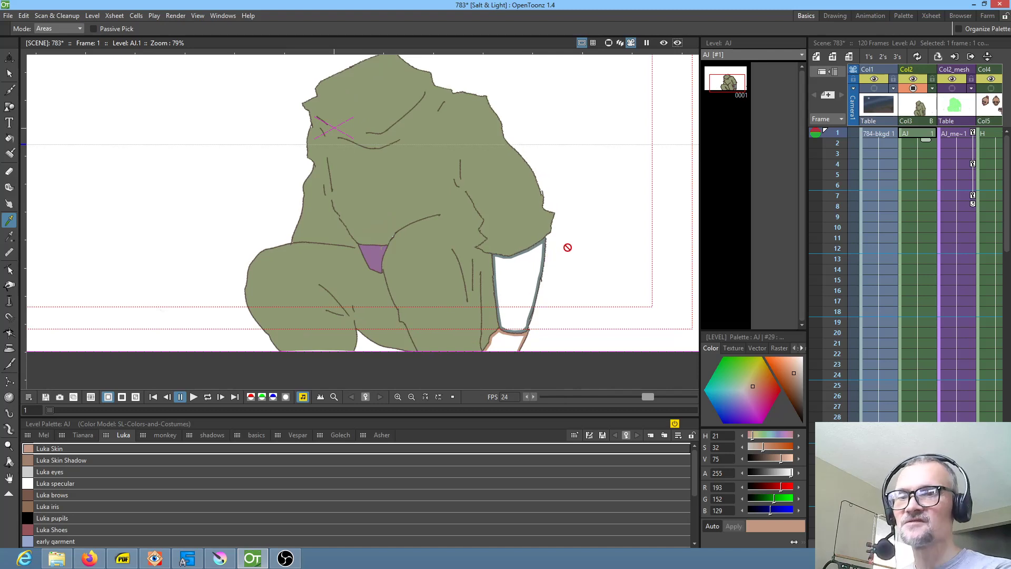
pyautogui.scroll(2, 546, 233)
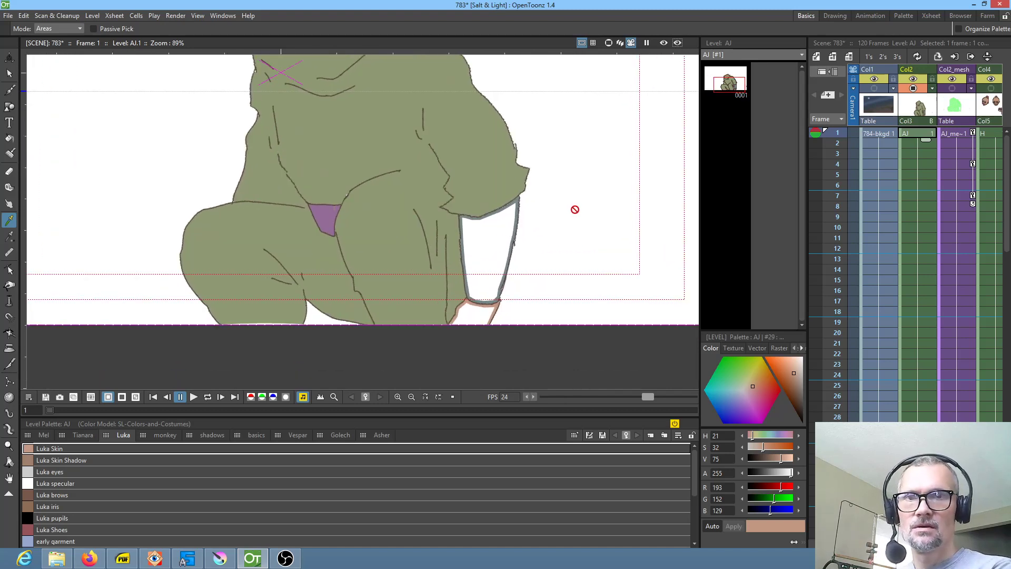
pyautogui.scroll(-1, 590, 230)
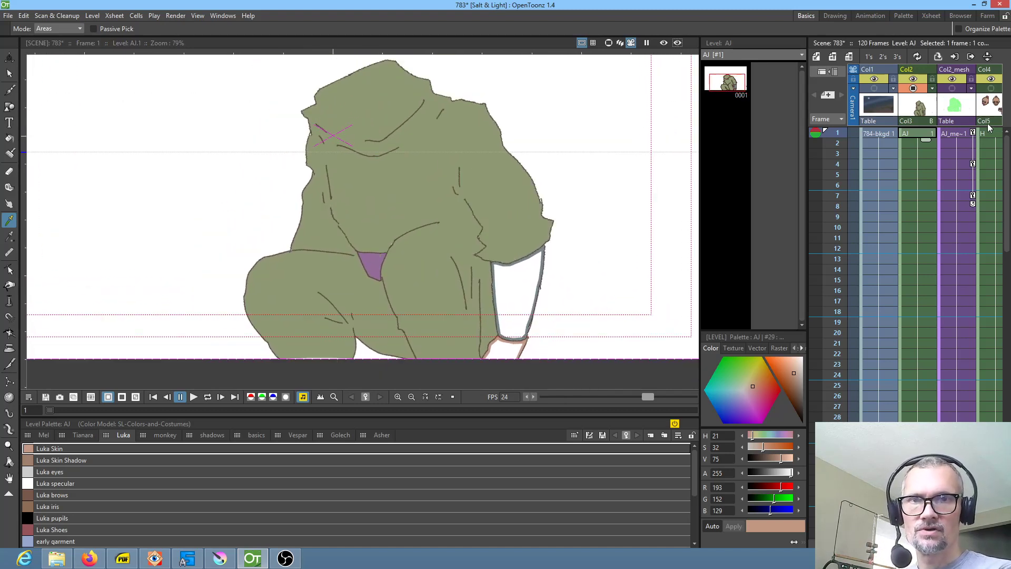
pyautogui.click(993, 88)
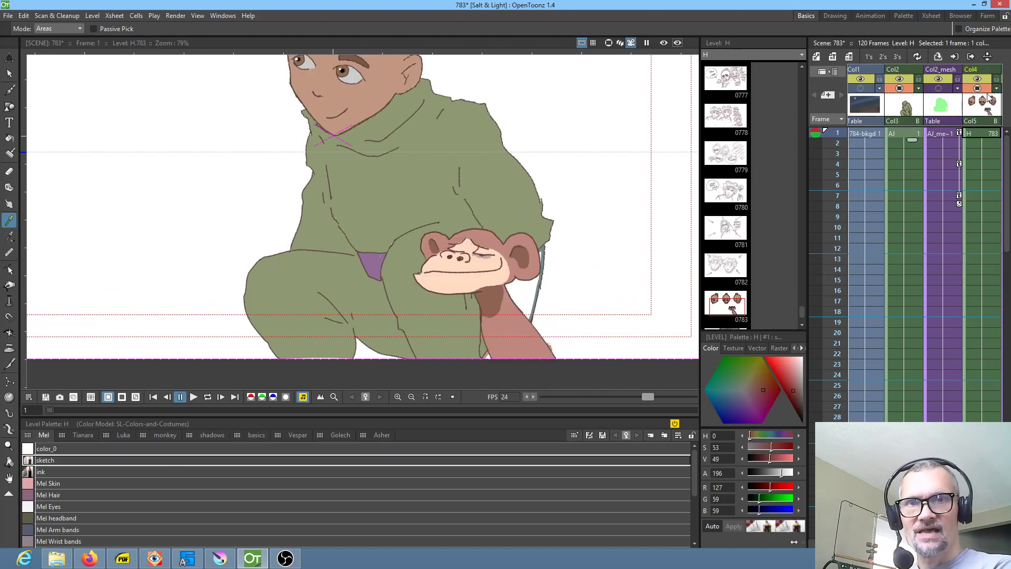
# Step: Hide the H column and compare the child's forearm in the standalone AJ drawing with the scene view
pyautogui.click(978, 88)
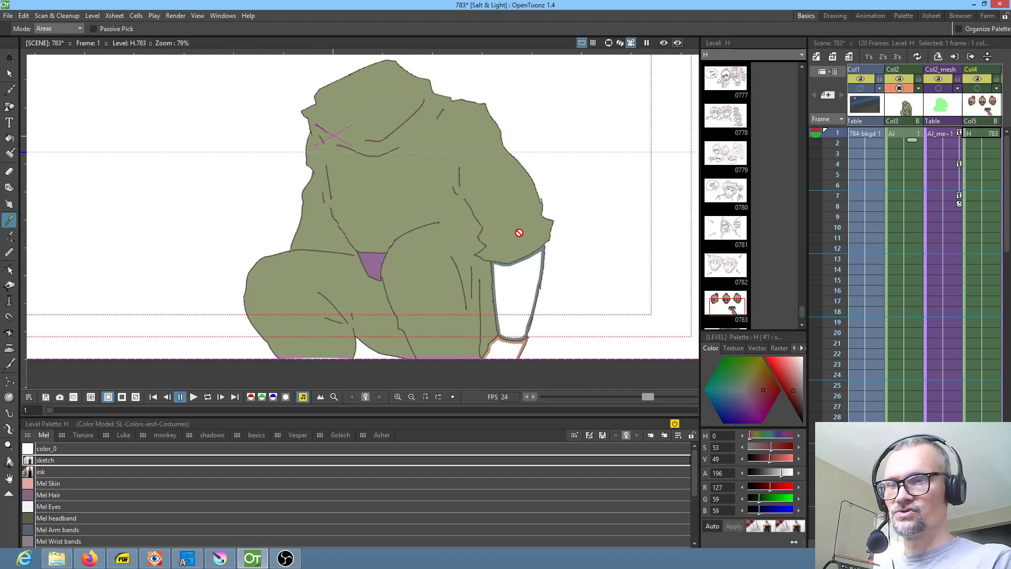
pyautogui.click(899, 133)
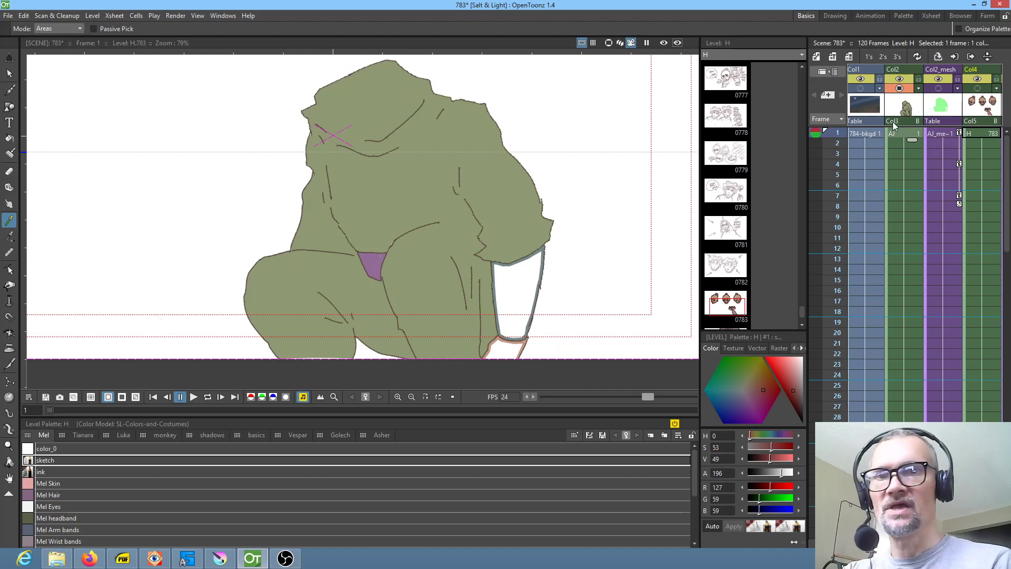
pyautogui.click(724, 89)
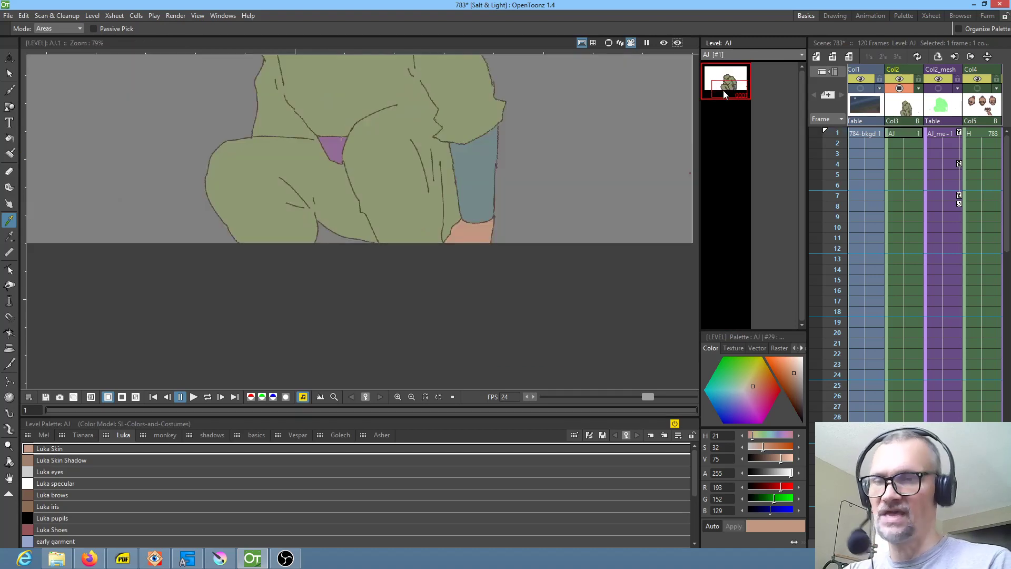
pyautogui.moveTo(548, 260); pyautogui.dragTo(545, 350)
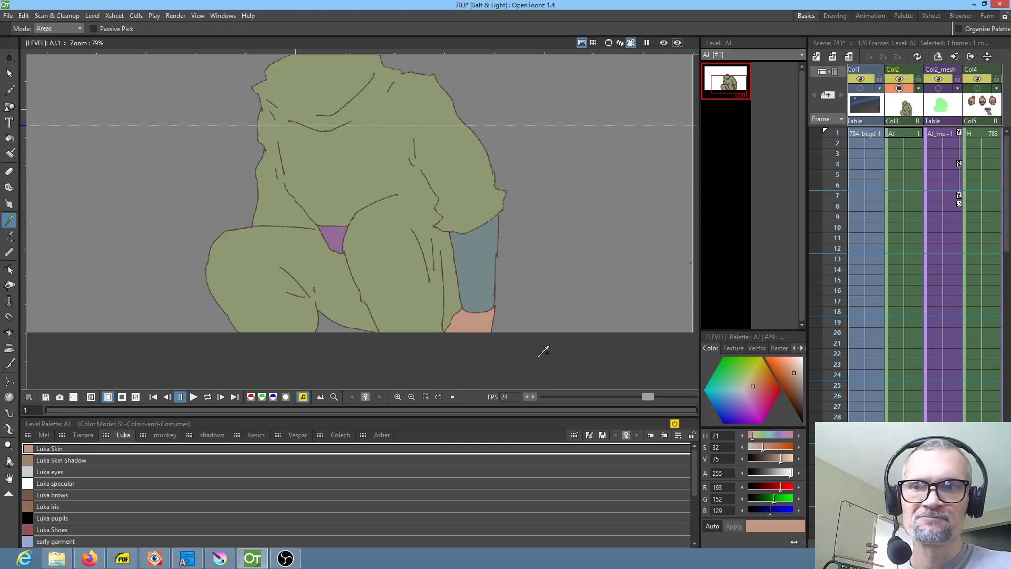
pyautogui.click(904, 134)
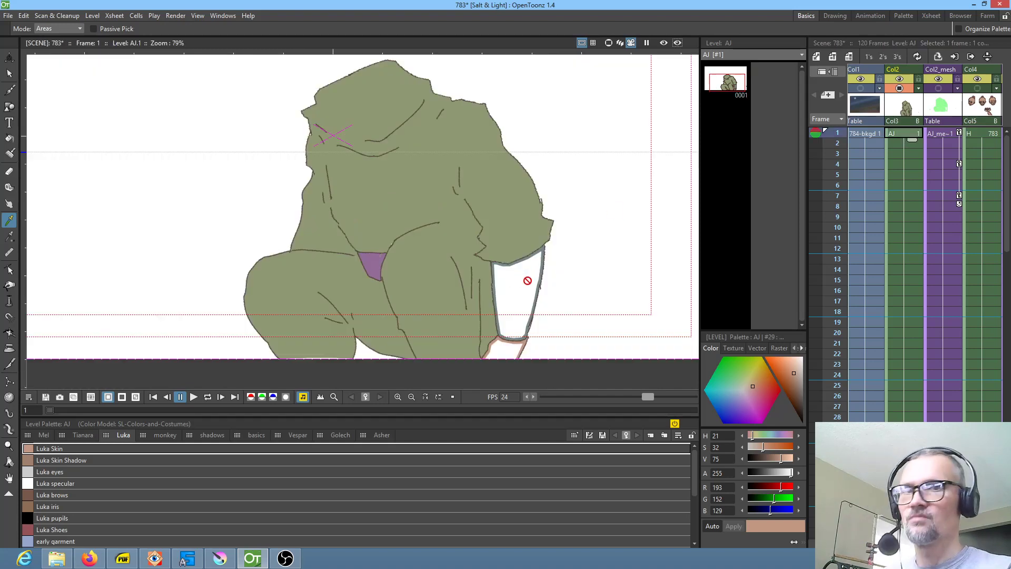
# Step: Regenerate the AJ_mesh mesh over the child's drawing with a mesh edges length of 40.344828 px and a 5-pixel margin
pyautogui.click(942, 133)
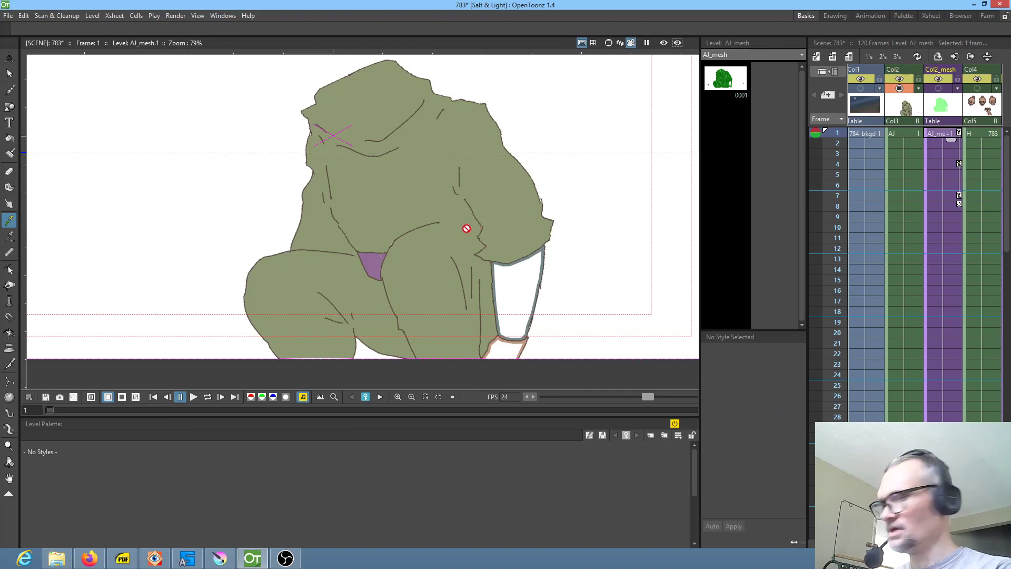
pyautogui.press('k')
pyautogui.click(42, 29)
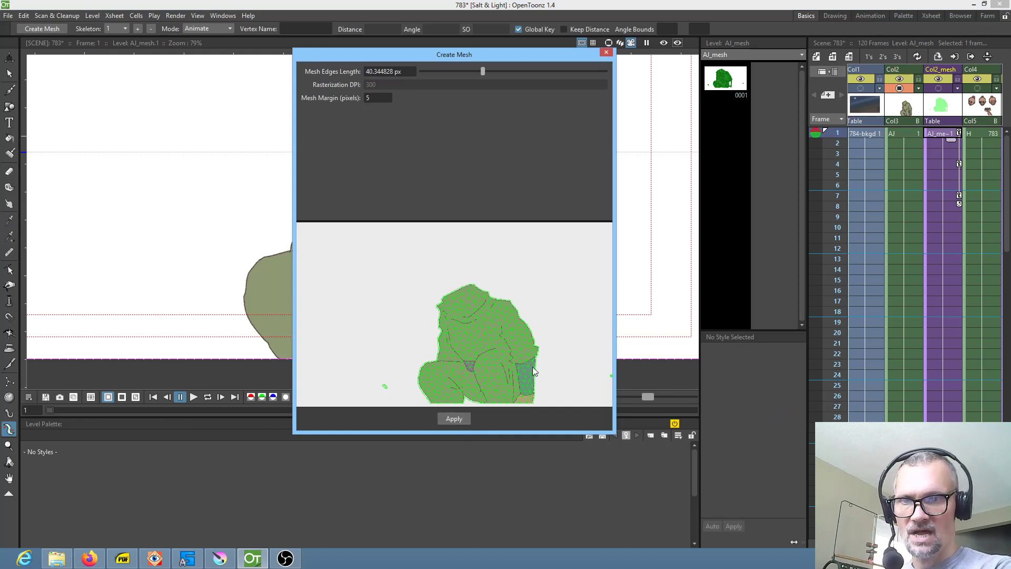
pyautogui.click(454, 418)
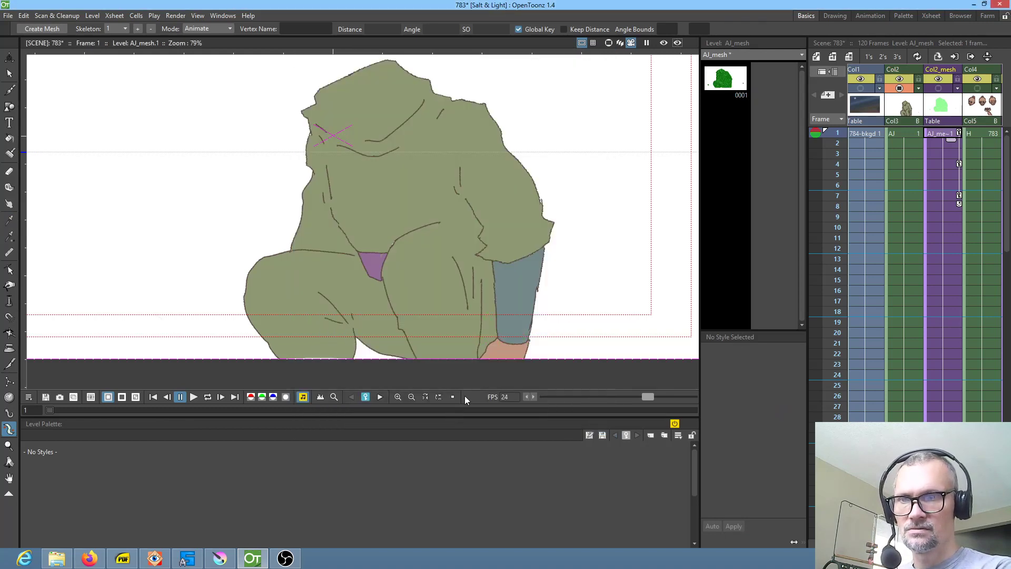
pyautogui.click(911, 134)
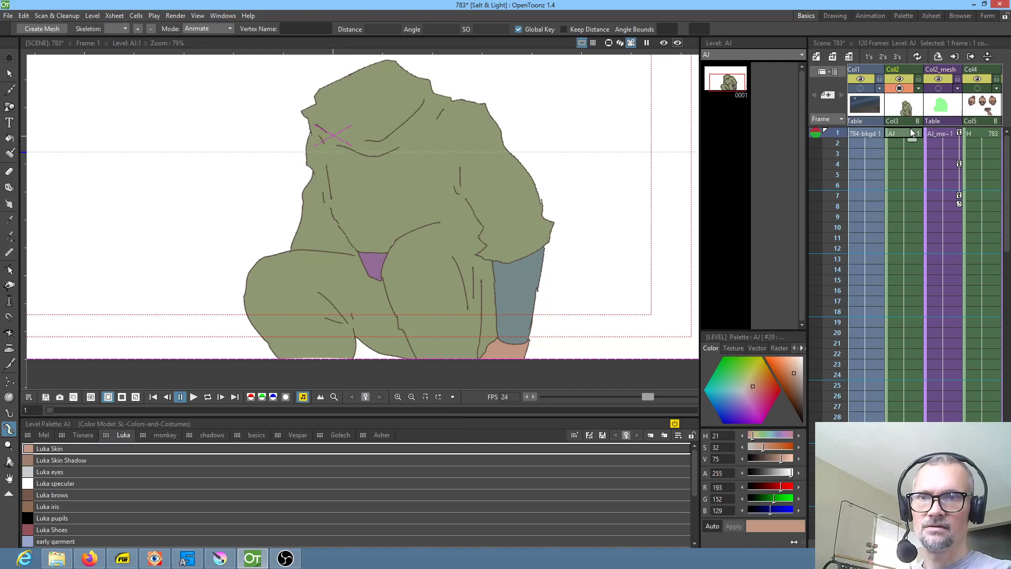
# Step: Make the H column visible again and insert an empty column between AJ_mesh and H
pyautogui.hscroll(2, 927, 200)
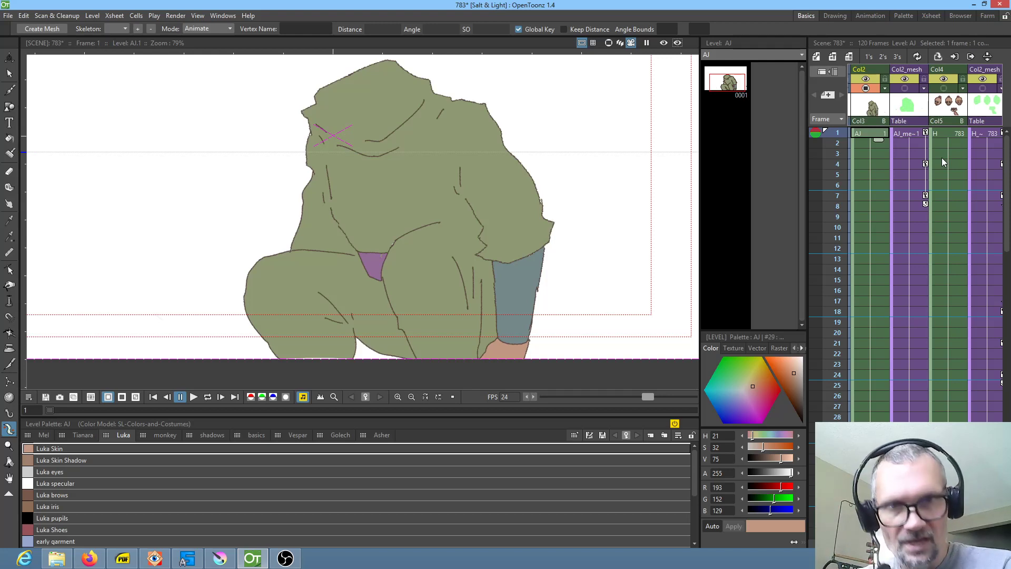
pyautogui.click(953, 77)
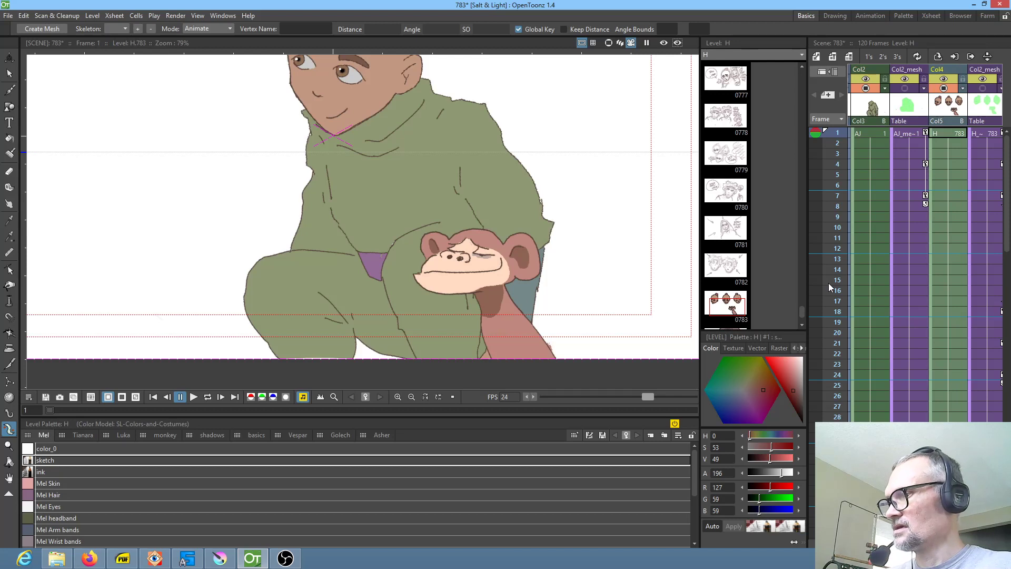
pyautogui.press('Insert')
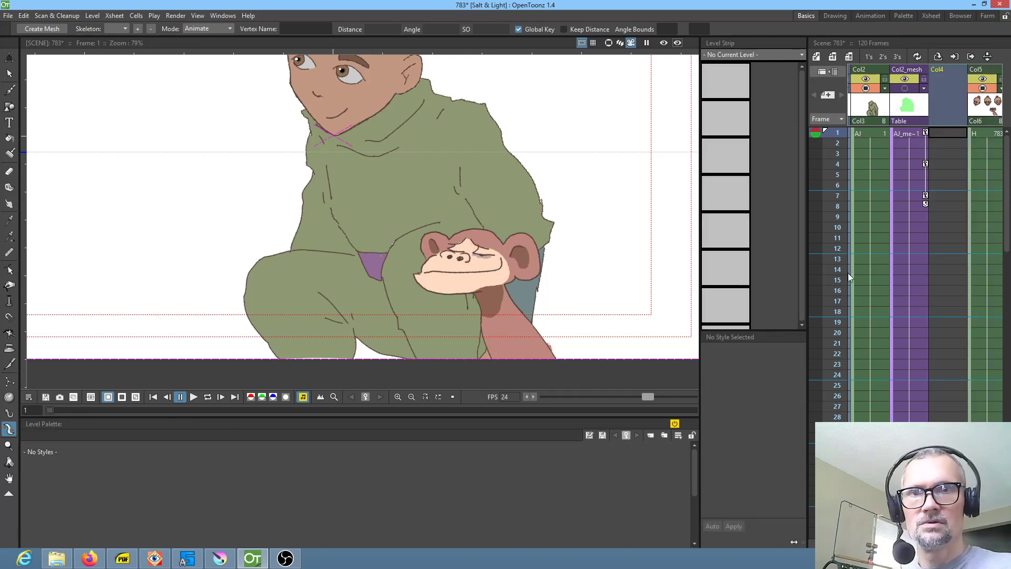
# Step: Start a new drawing level at frame 1 of the empty column with a Brush dot and extend it through frame 120
pyautogui.click(951, 133)
pyautogui.press('b')
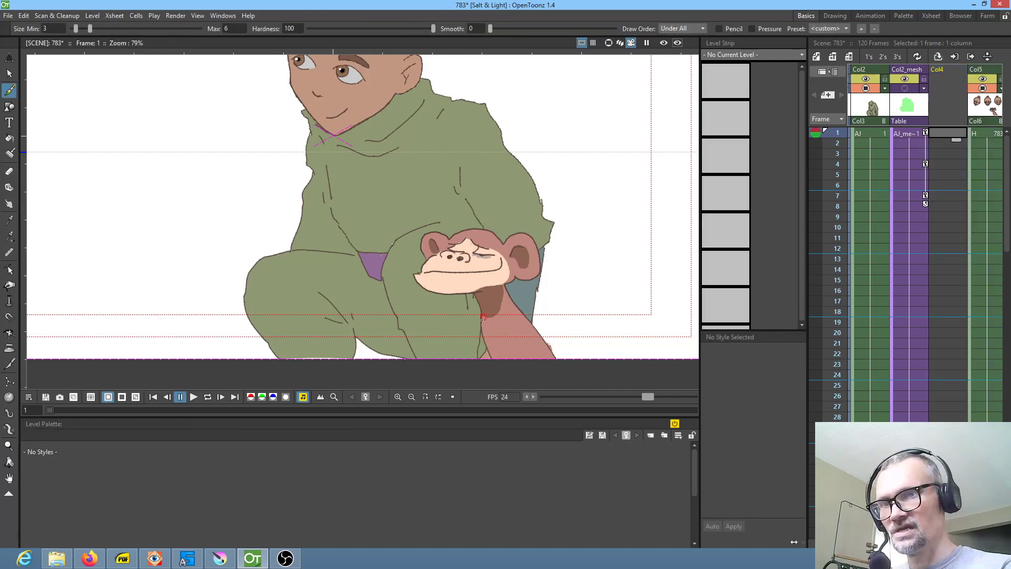
pyautogui.click(469, 332)
pyautogui.moveTo(956, 139); pyautogui.dragTo(955, 537)
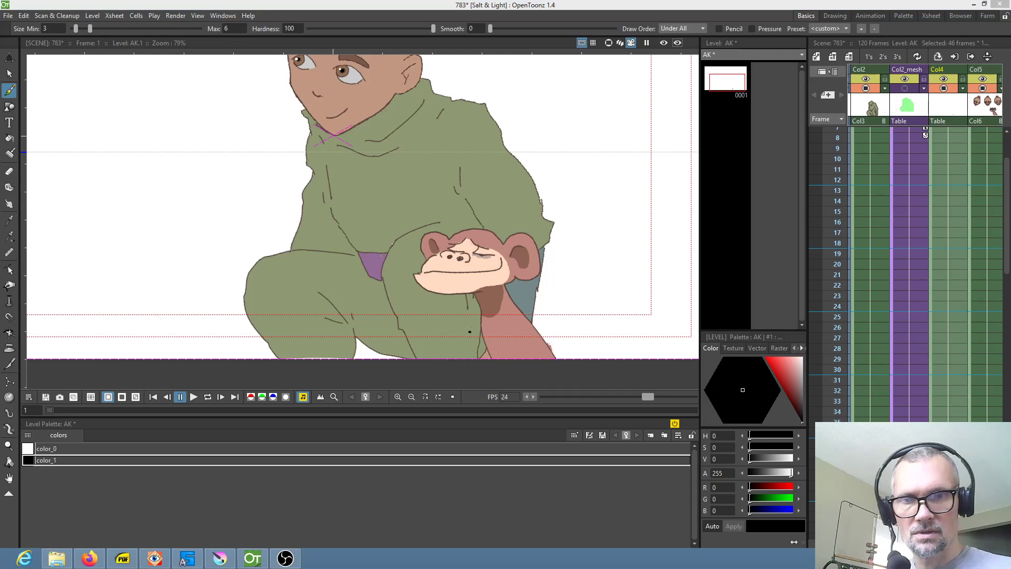
pyautogui.scroll(-6, 951, 236)
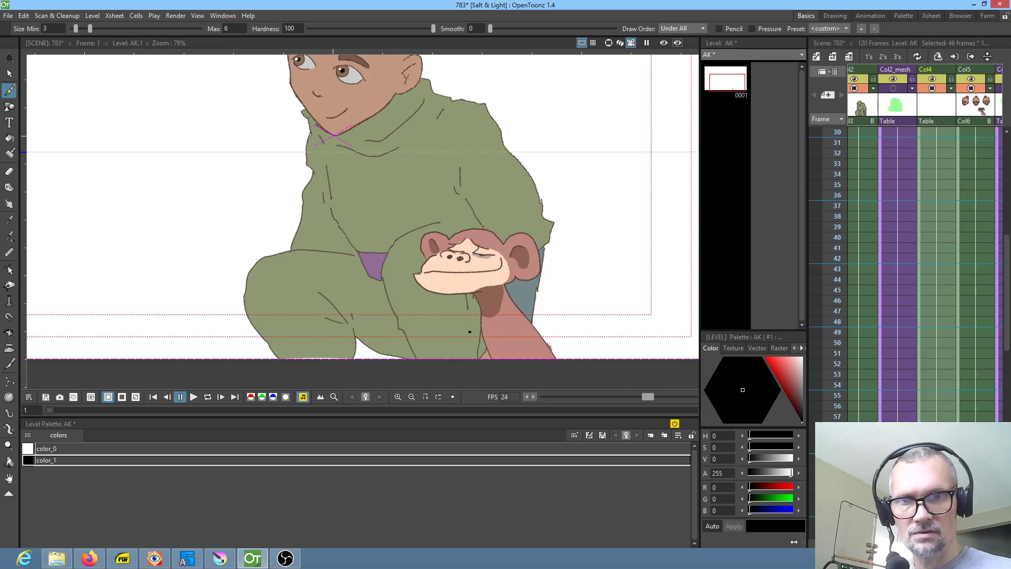
pyautogui.scroll(-7, 906, 274)
pyautogui.scroll(-7, 909, 274)
pyautogui.scroll(-2, 909, 274)
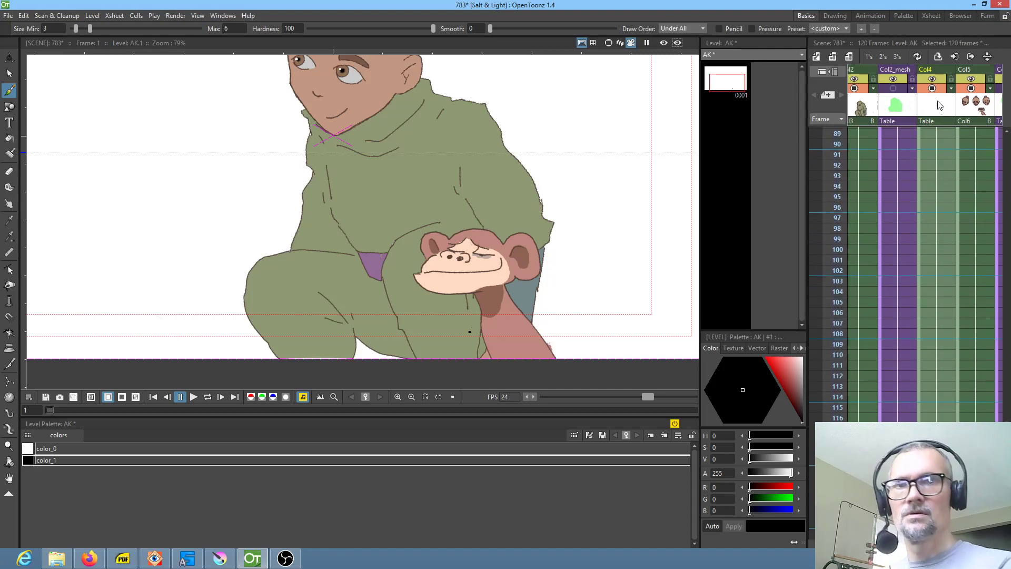
# Step: Outline and fill a broad shadow over the child's collar with color_1, and set that style's alpha to 49
pyautogui.moveTo(399, 112); pyautogui.dragTo(403, 181)
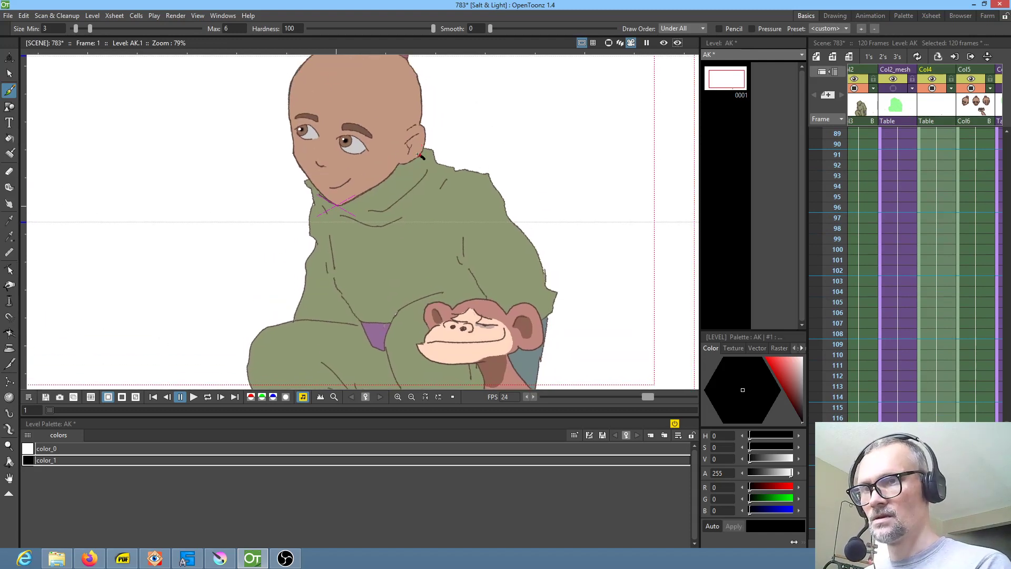
pyautogui.moveTo(325, 201)
pyautogui.mouseDown()
pyautogui.moveTo(332, 228)
pyautogui.moveTo(377, 237)
pyautogui.moveTo(436, 201)
pyautogui.moveTo(421, 156)
pyautogui.mouseUp()
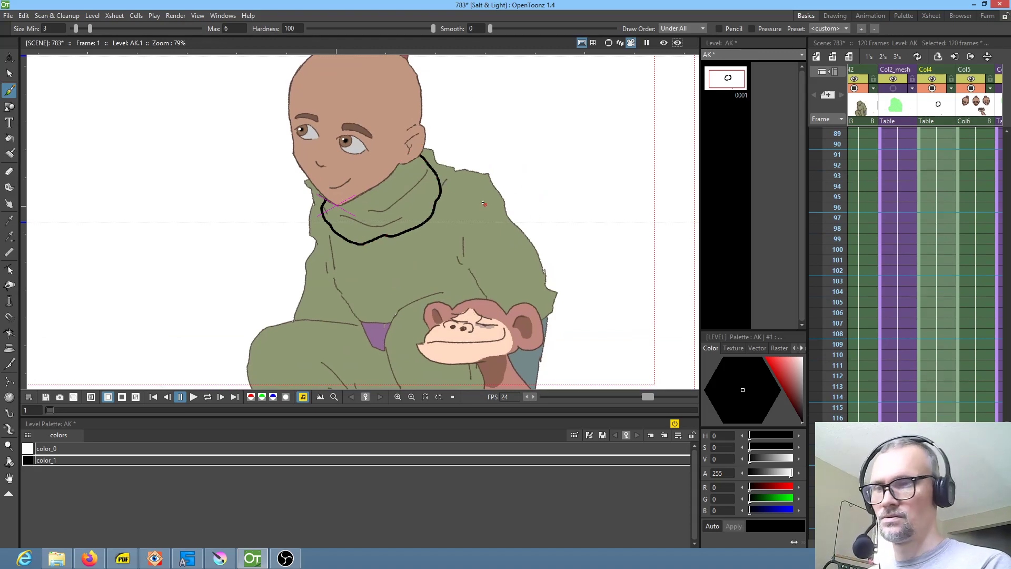
pyautogui.press('f')
pyautogui.click(403, 207)
pyautogui.click(788, 474)
pyautogui.moveTo(788, 474); pyautogui.dragTo(758, 477)
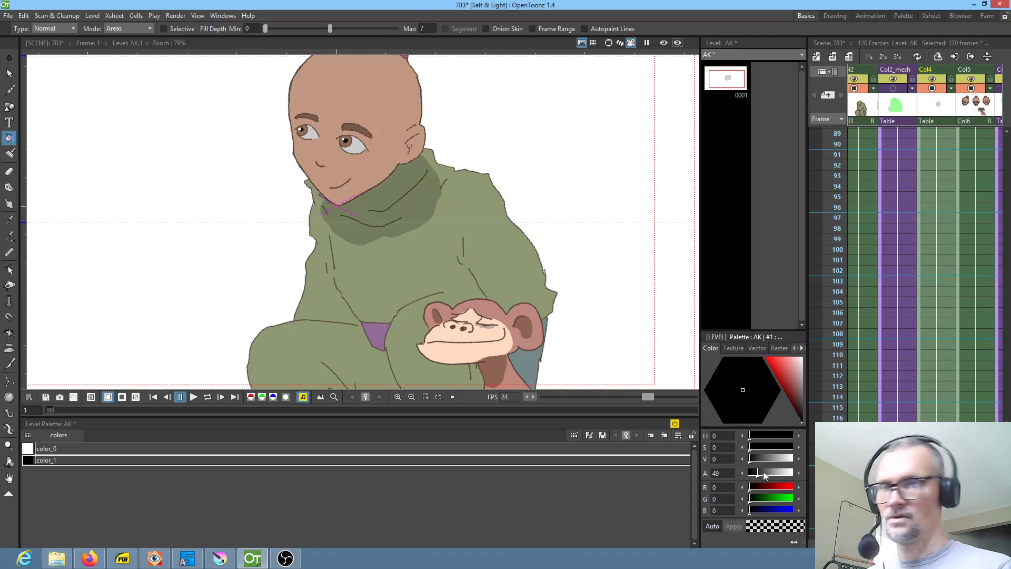
# Step: Erase the broad collar shadow and replace it with a narrow filled shadow directly beneath the child's jaw
pyautogui.press('a')
pyautogui.moveTo(453, 141)
pyautogui.mouseDown()
pyautogui.moveTo(296, 225)
pyautogui.moveTo(424, 117)
pyautogui.mouseUp()
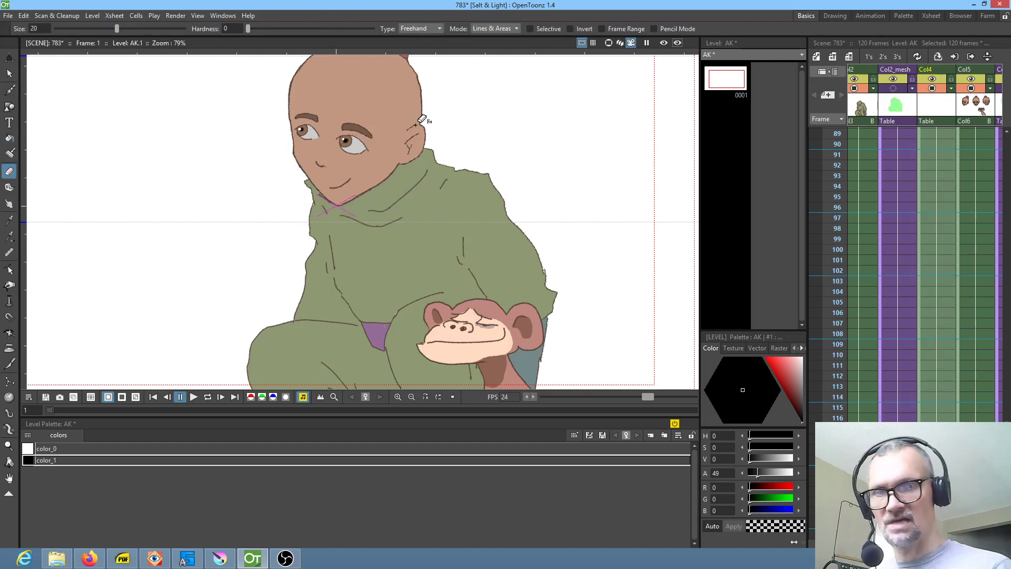
pyautogui.press('b')
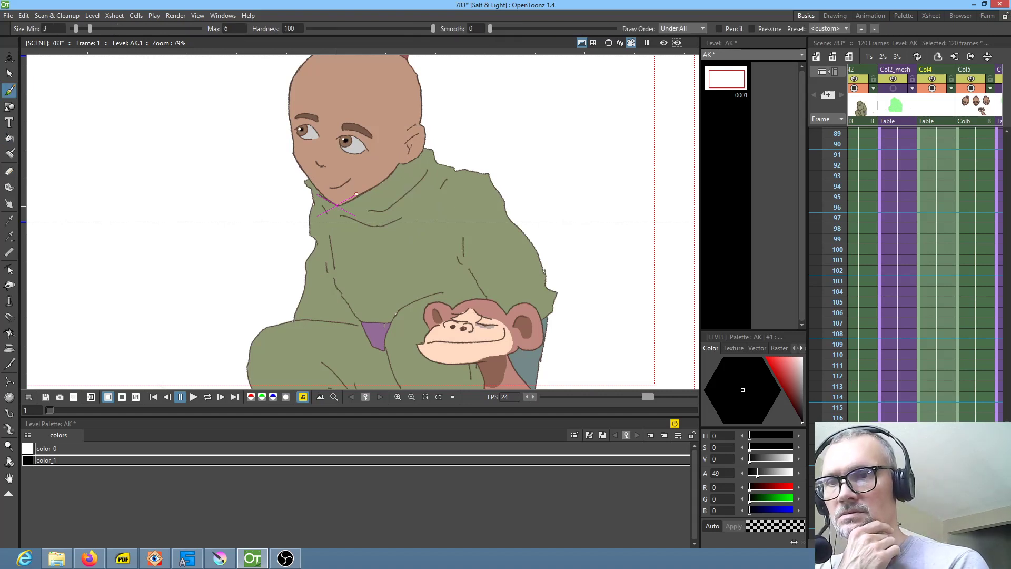
pyautogui.moveTo(411, 162); pyautogui.dragTo(361, 196)
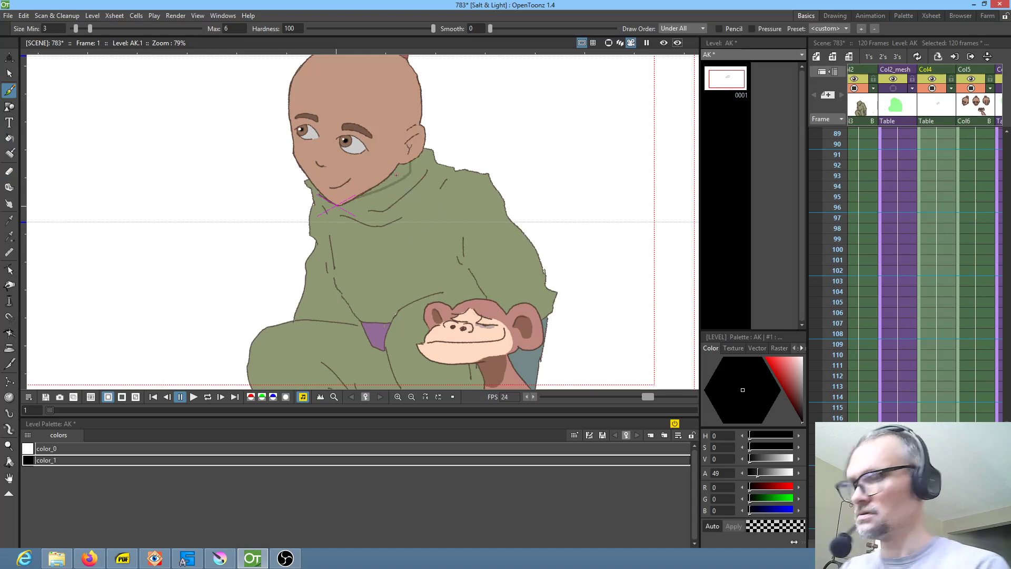
pyautogui.press('f')
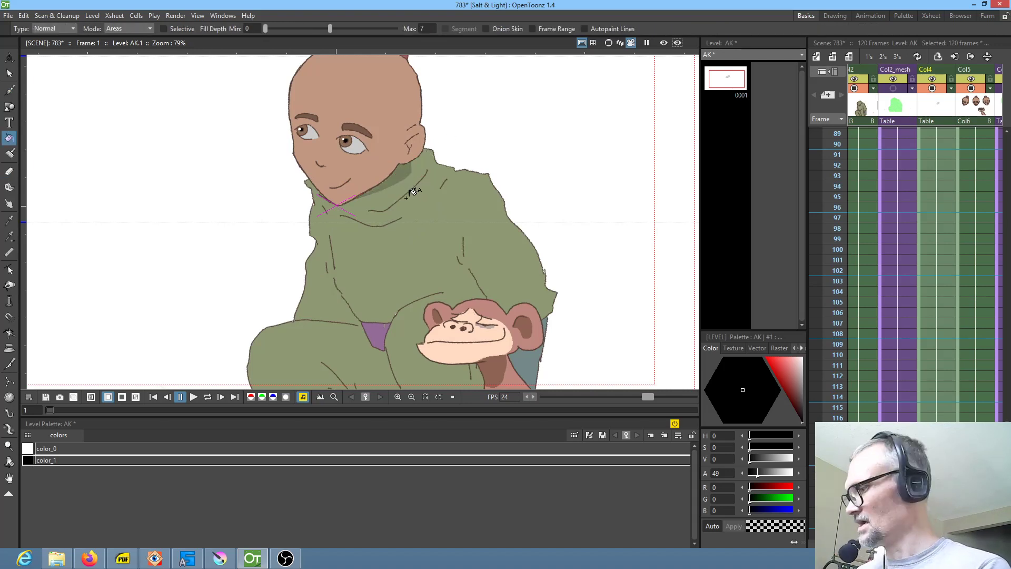
# Step: Outline and fill a shadow beneath the upper fold of the child's collar
pyautogui.press('b')
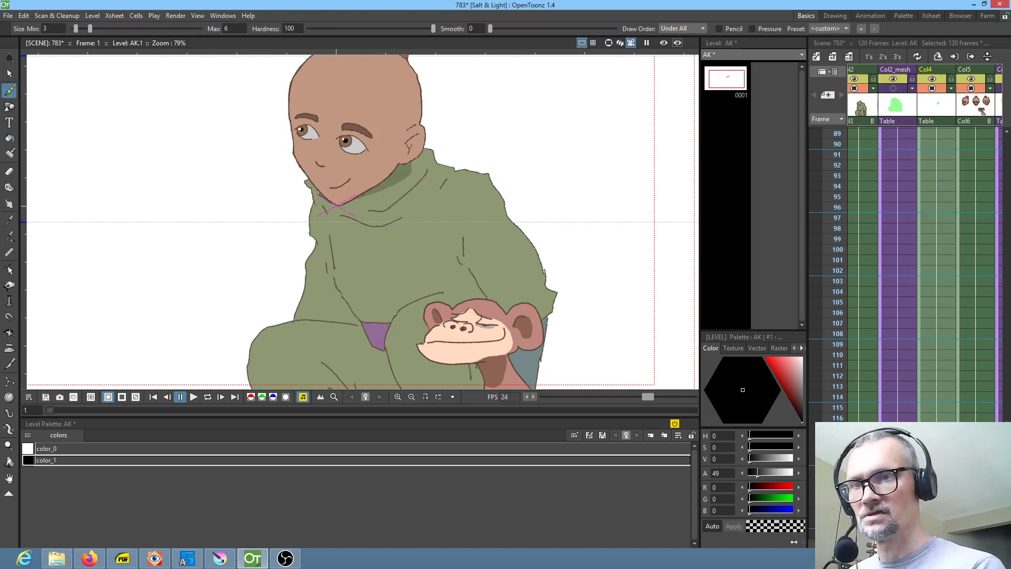
pyautogui.moveTo(364, 210); pyautogui.dragTo(405, 208)
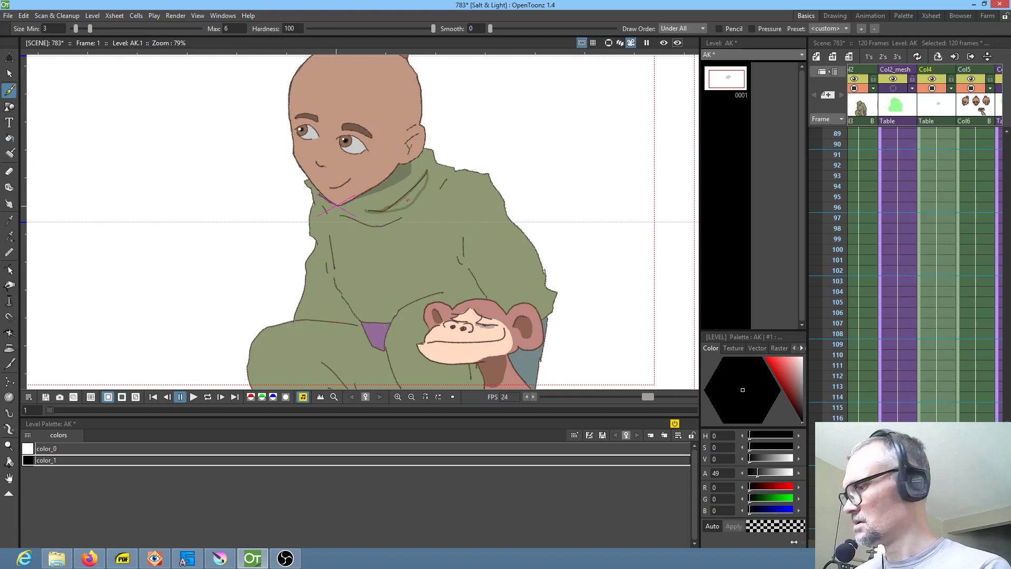
pyautogui.press('f')
pyautogui.click(408, 201)
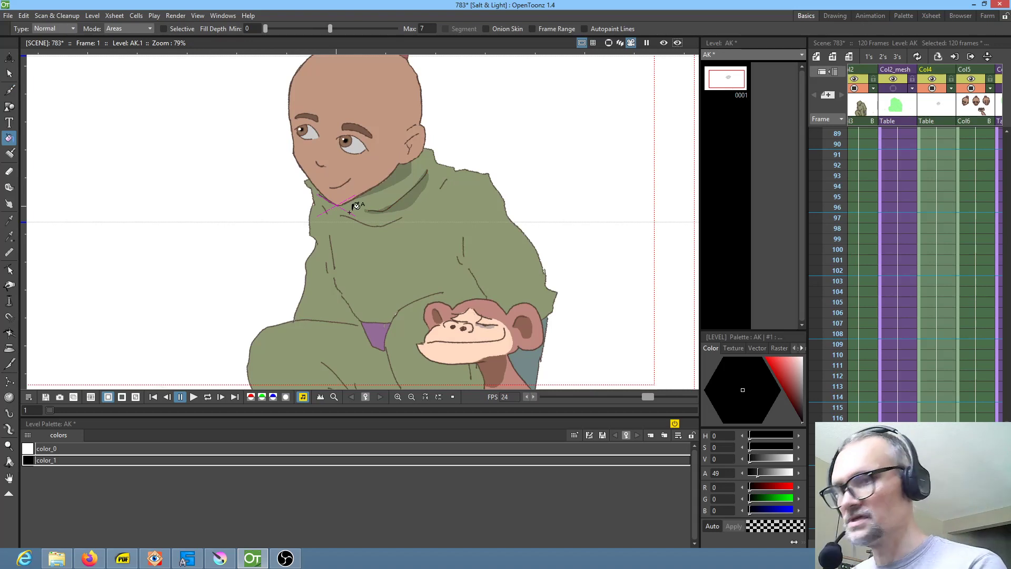
# Step: Extend the shadow under the chin, and outline and fill another beneath the lower collar fold
pyautogui.press('b')
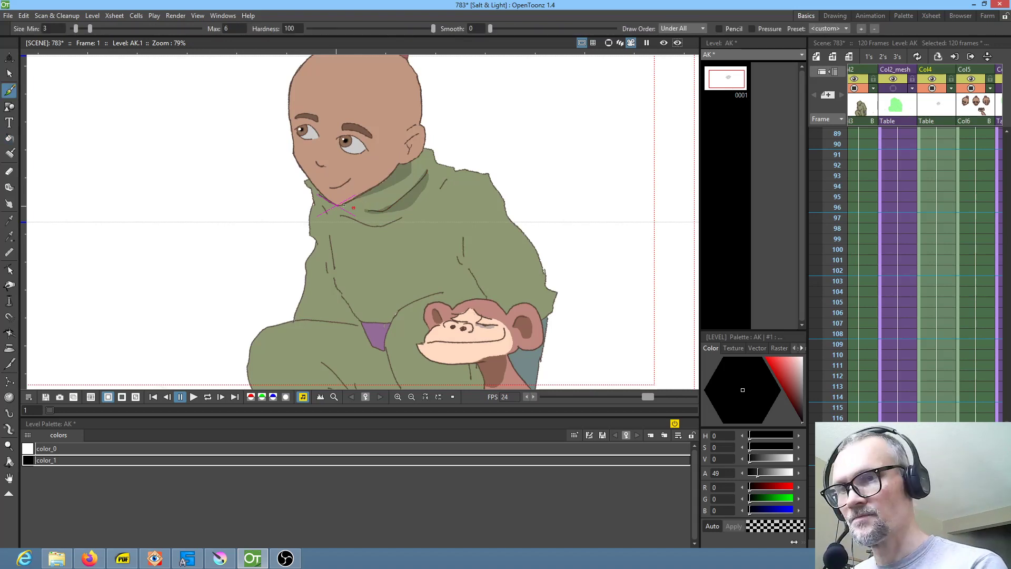
pyautogui.press('j')
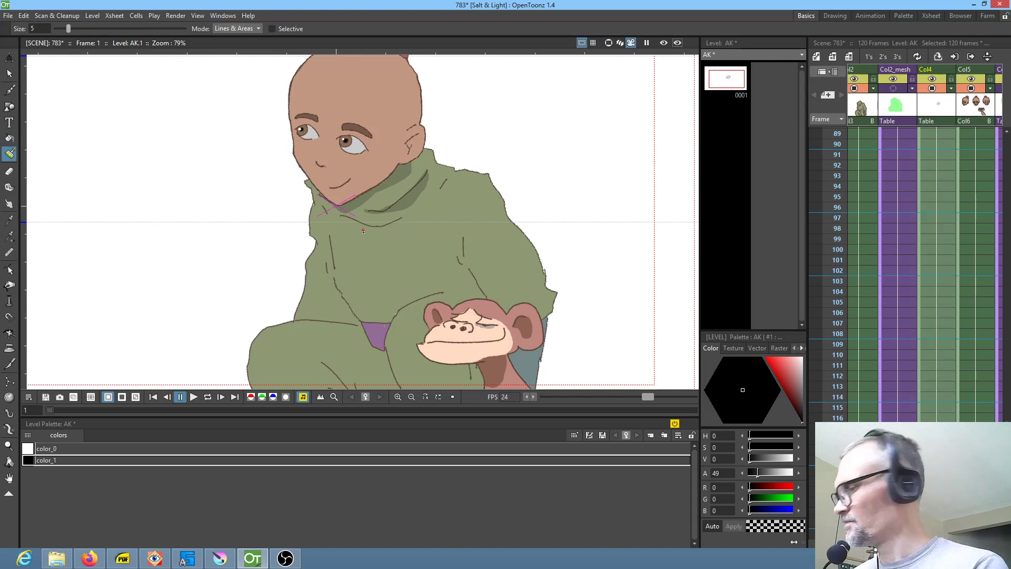
pyautogui.press('b')
pyautogui.moveTo(414, 222)
pyautogui.mouseDown()
pyautogui.moveTo(429, 205)
pyautogui.moveTo(395, 219)
pyautogui.mouseUp()
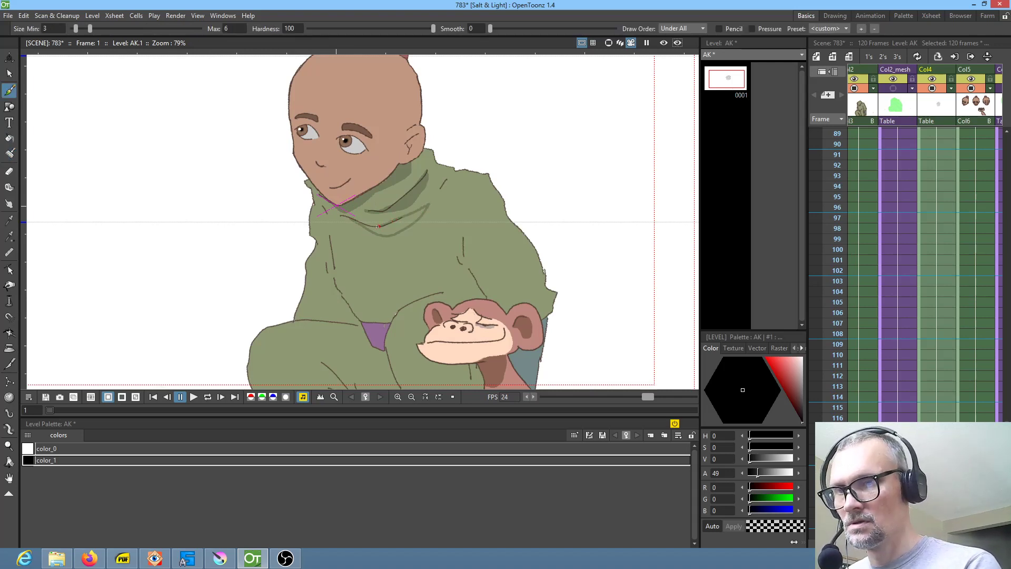
pyautogui.press('f')
pyautogui.click(393, 227)
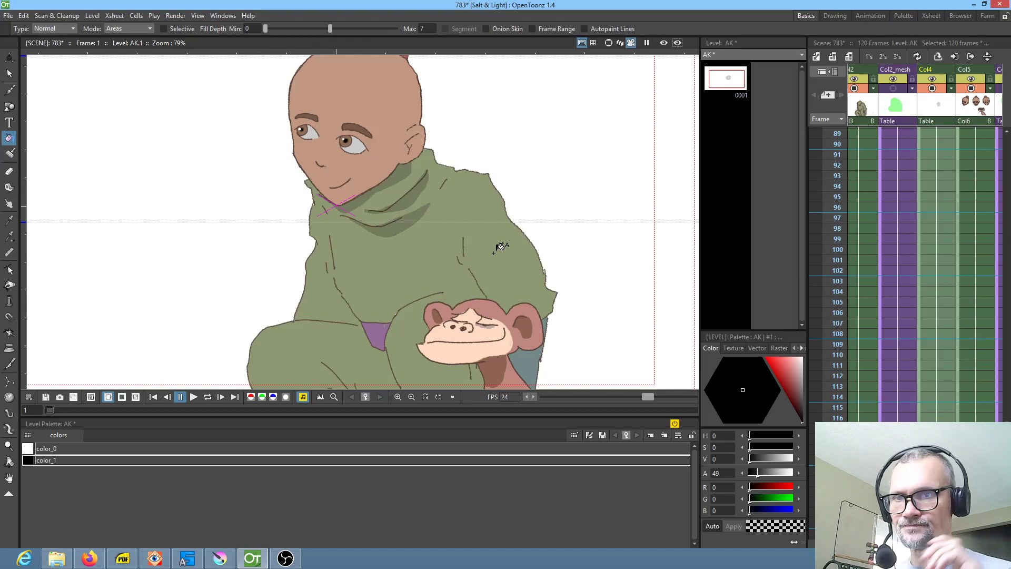
# Step: Outline and fill shadows along the front folds of the child's garment, beside the sleeve and between the legs
pyautogui.moveTo(509, 240)
pyautogui.mouseDown()
pyautogui.moveTo(490, 233)
pyautogui.moveTo(493, 245)
pyautogui.mouseUp()
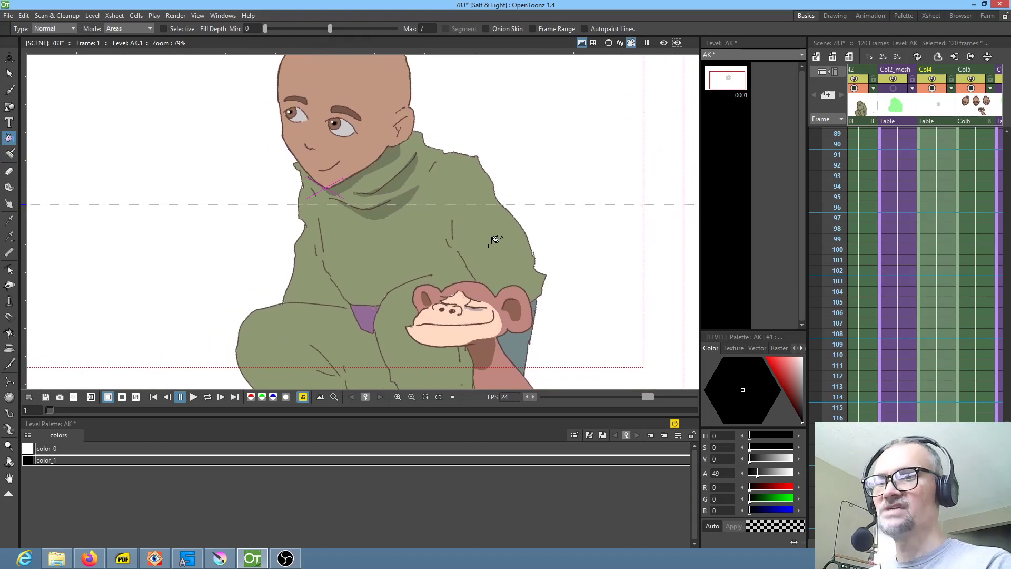
pyautogui.press('b')
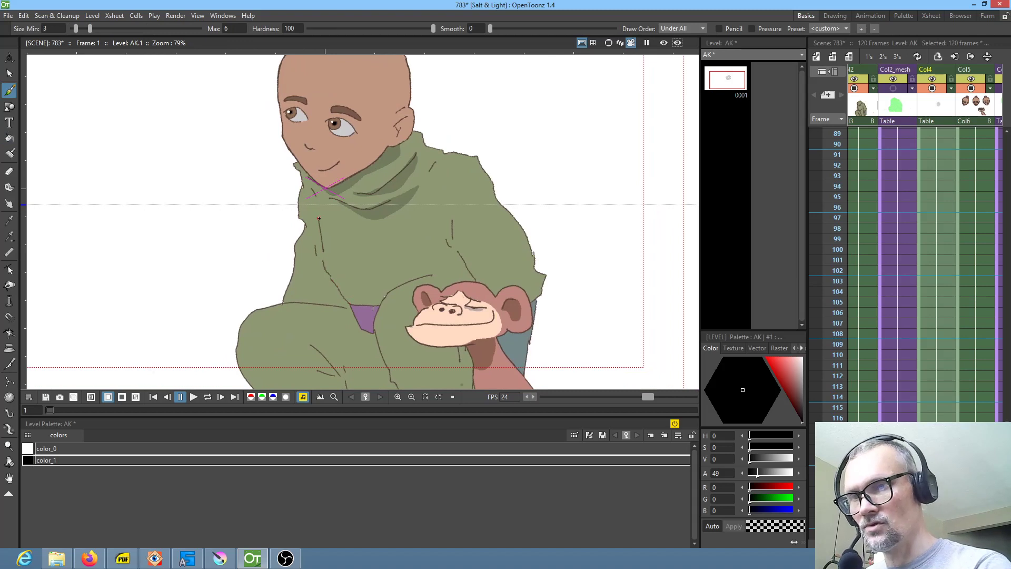
pyautogui.moveTo(346, 274); pyautogui.dragTo(378, 294)
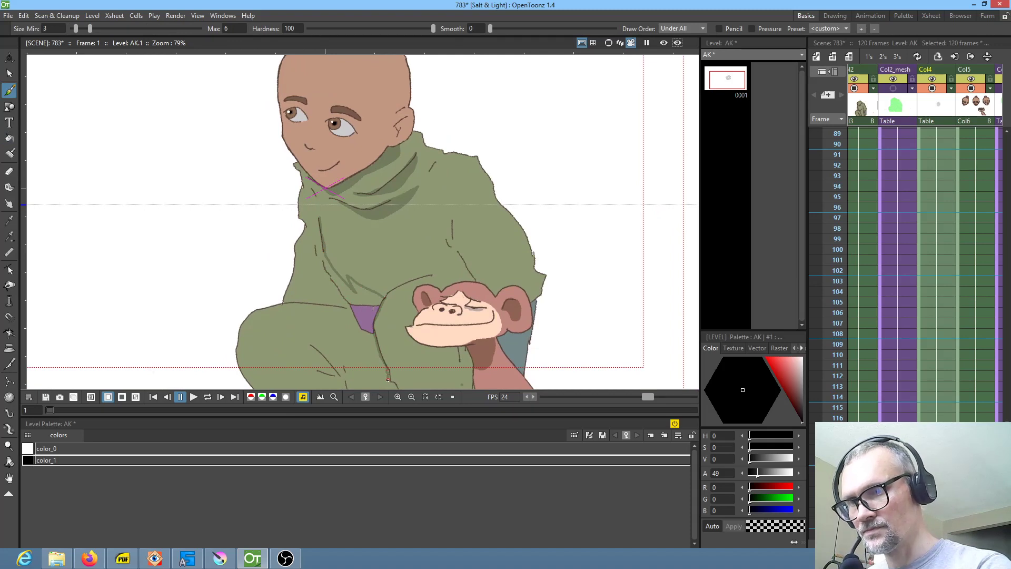
pyautogui.moveTo(390, 372); pyautogui.dragTo(410, 258)
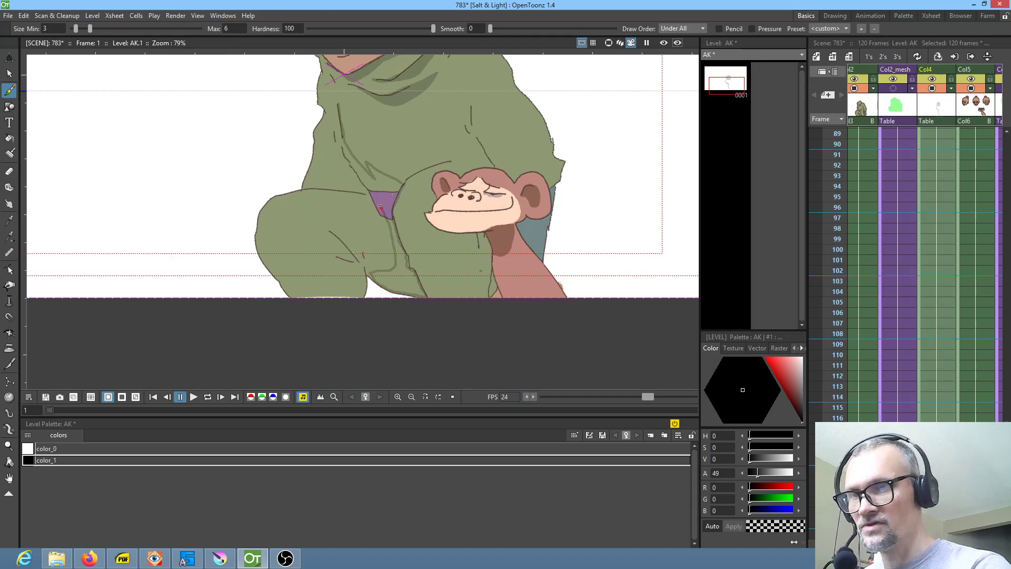
pyautogui.moveTo(324, 188)
pyautogui.mouseDown()
pyautogui.moveTo(326, 153)
pyautogui.moveTo(343, 168)
pyautogui.moveTo(340, 122)
pyautogui.mouseUp()
pyautogui.press('f')
pyautogui.click(386, 183)
pyautogui.moveTo(503, 257); pyautogui.dragTo(538, 265)
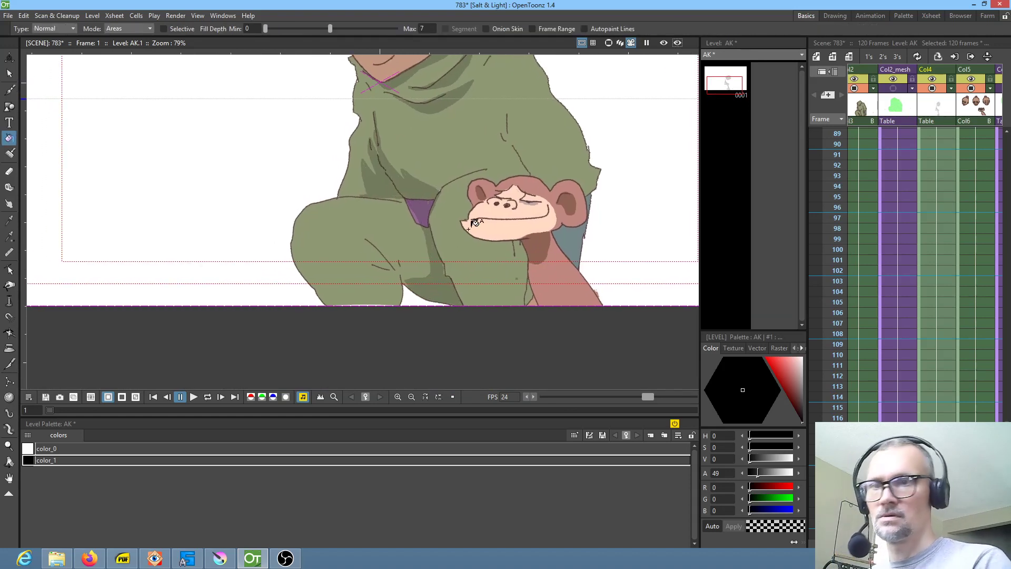
# Step: Outline and fill a jagged shadow along the back of the child's shoulder and sleeve
pyautogui.moveTo(569, 215); pyautogui.dragTo(466, 296)
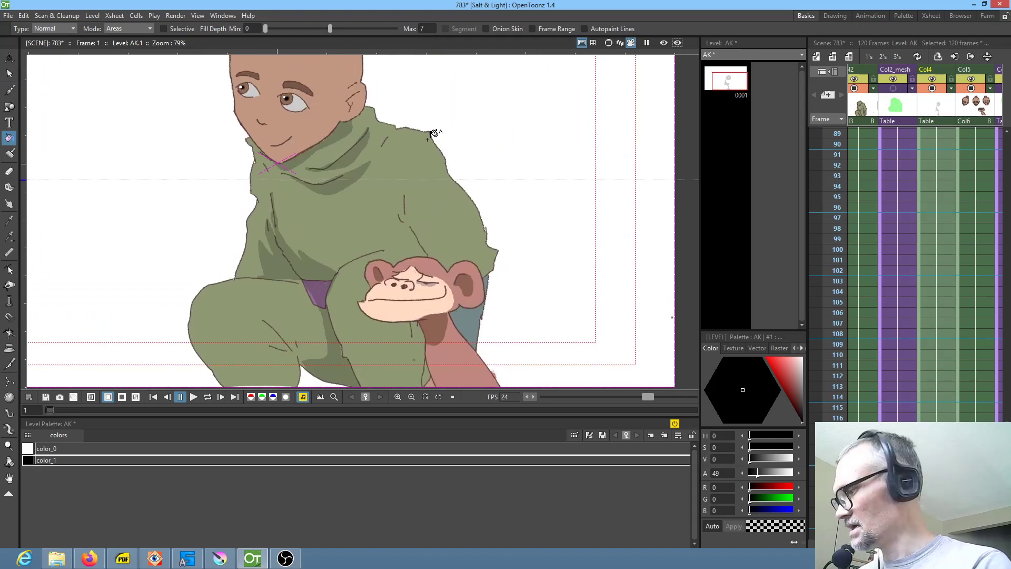
pyautogui.press('b')
pyautogui.press('b')
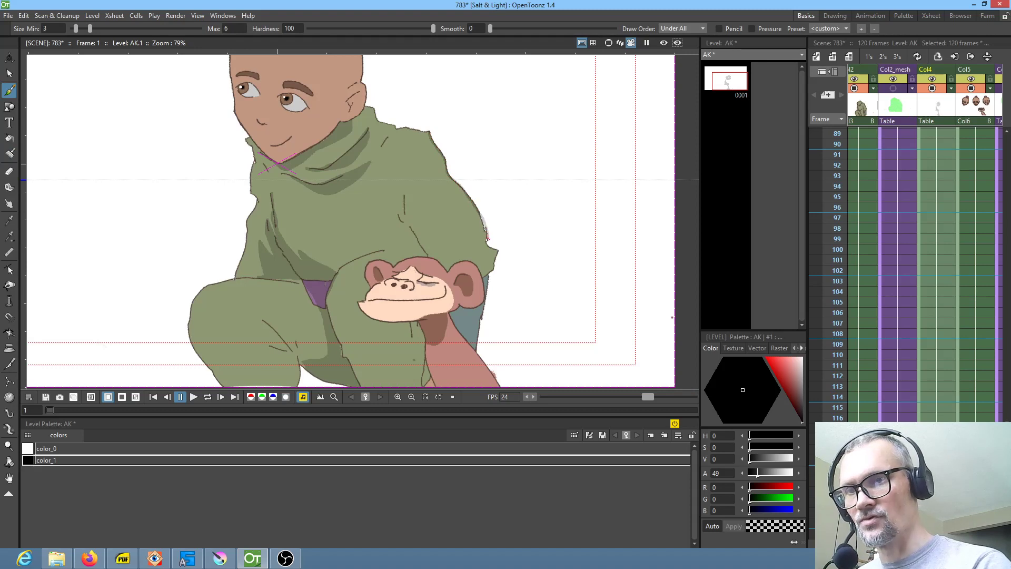
pyautogui.press('a')
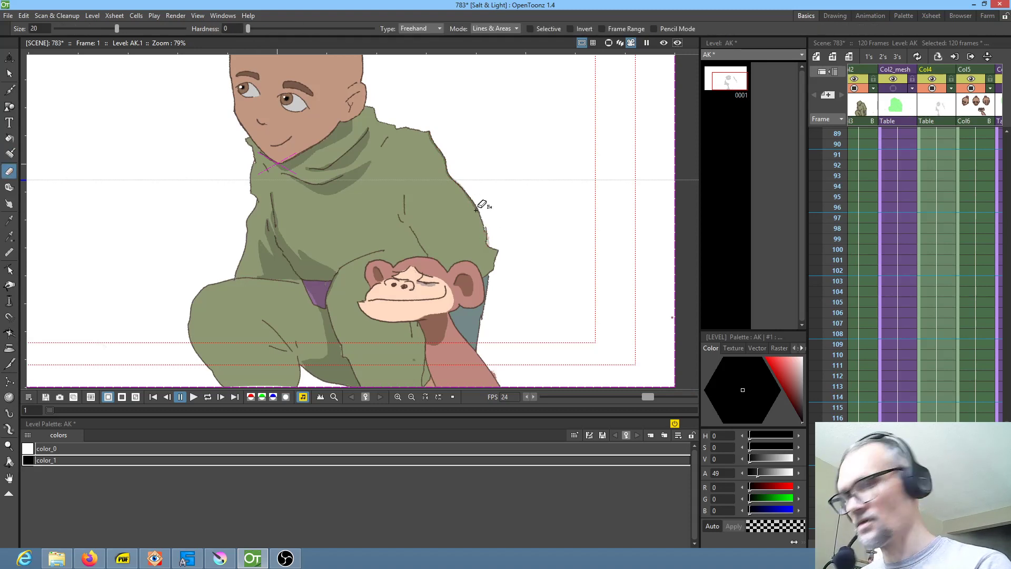
pyautogui.press('b')
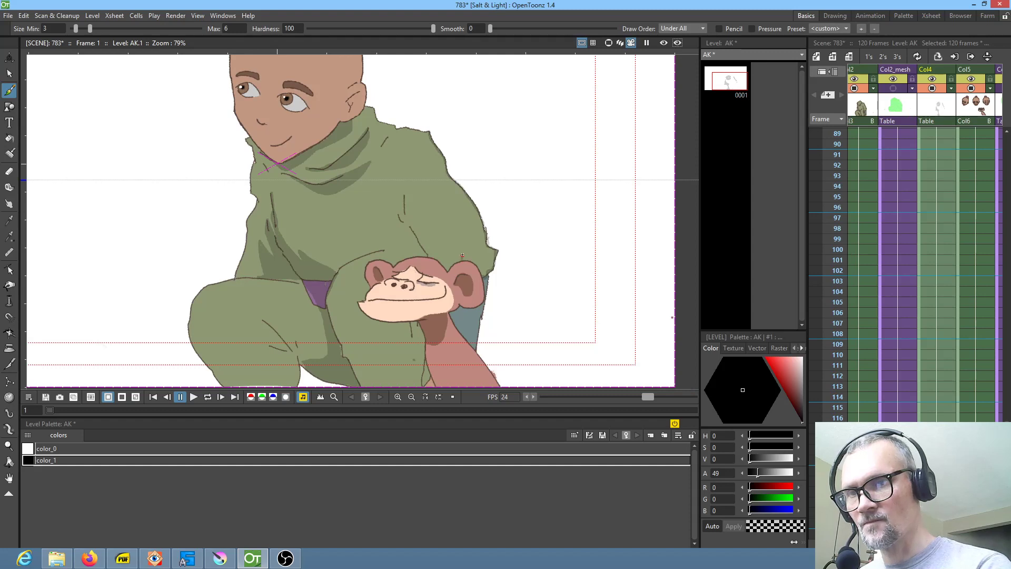
pyautogui.moveTo(456, 244)
pyautogui.mouseDown()
pyautogui.moveTo(433, 231)
pyautogui.moveTo(454, 226)
pyautogui.mouseUp()
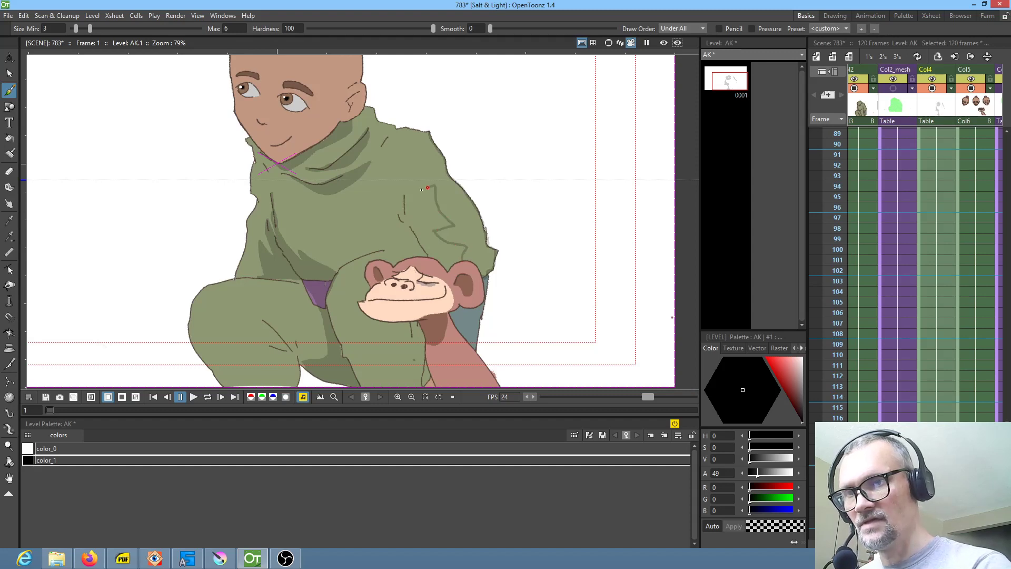
pyautogui.moveTo(396, 169); pyautogui.dragTo(425, 132)
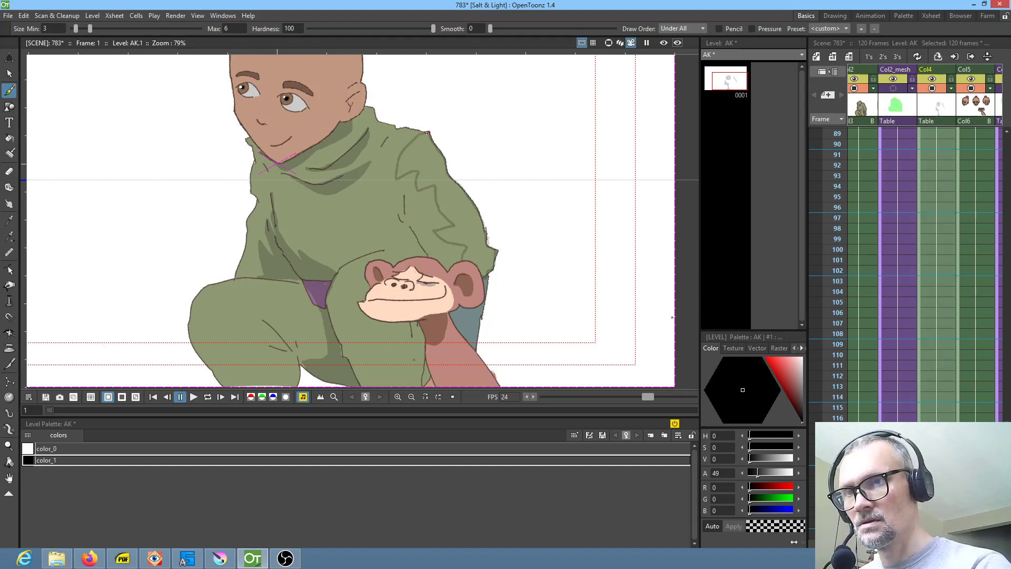
pyautogui.press('f')
pyautogui.click(432, 158)
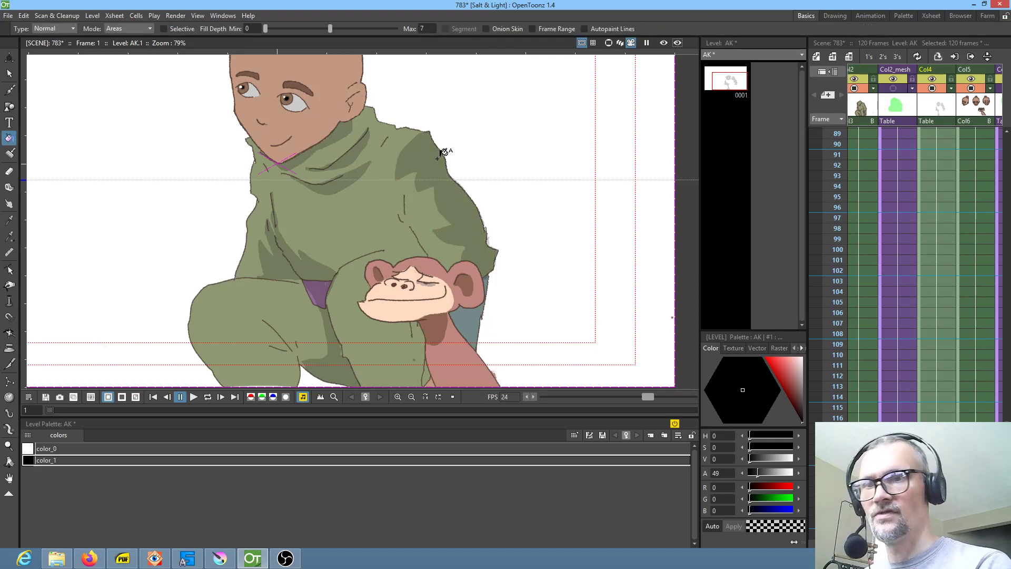
# Step: Outline and fill a shadow over the child's leg behind and below the monkey's head
pyautogui.moveTo(530, 215); pyautogui.dragTo(571, 208)
pyautogui.moveTo(450, 299)
pyautogui.mouseDown()
pyautogui.moveTo(429, 253)
pyautogui.moveTo(417, 271)
pyautogui.moveTo(426, 284)
pyautogui.mouseUp()
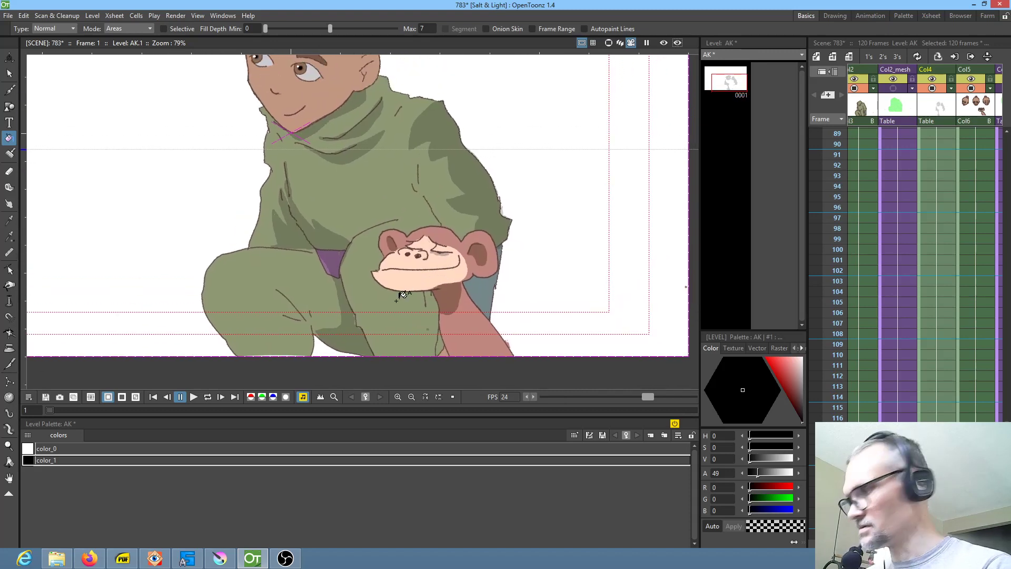
pyautogui.press('b')
pyautogui.moveTo(391, 311); pyautogui.dragTo(373, 278)
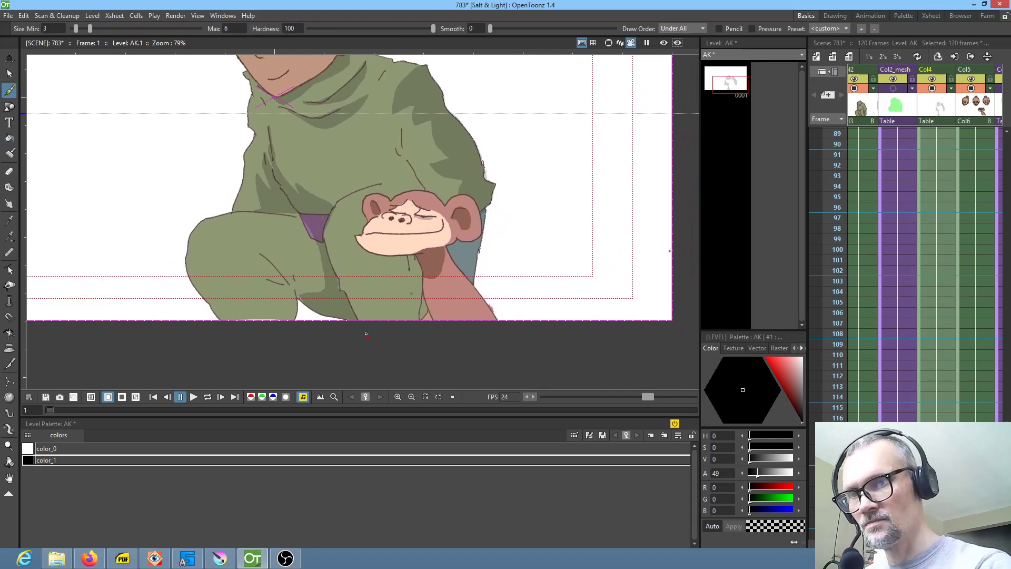
pyautogui.moveTo(327, 253)
pyautogui.mouseDown()
pyautogui.moveTo(333, 222)
pyautogui.moveTo(350, 244)
pyautogui.moveTo(354, 219)
pyautogui.mouseUp()
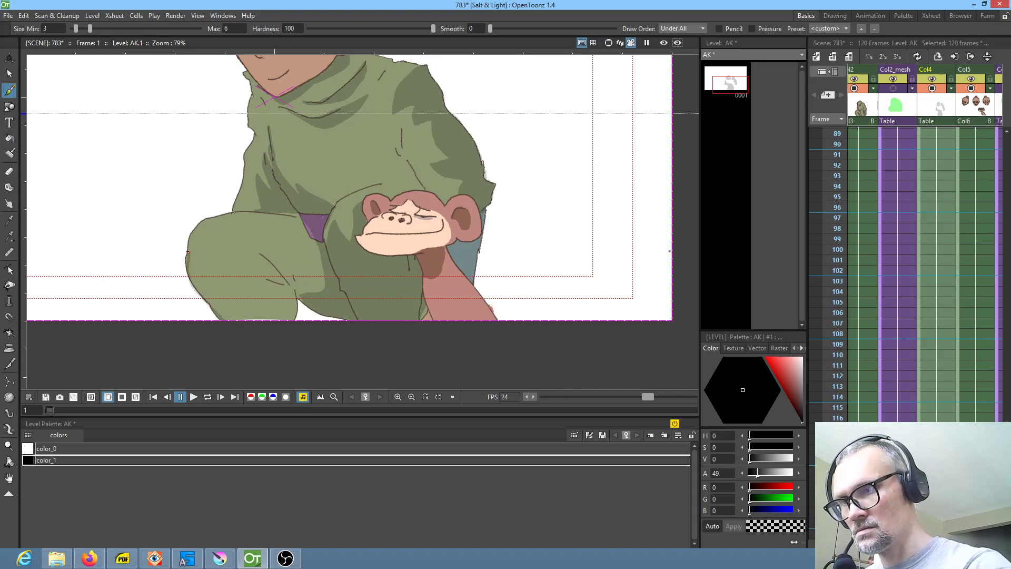
# Step: Outline and fill a wavy-edged shadow across the child's front knee and lower leg
pyautogui.moveTo(219, 232)
pyautogui.mouseDown()
pyautogui.moveTo(255, 239)
pyautogui.moveTo(320, 289)
pyautogui.mouseUp()
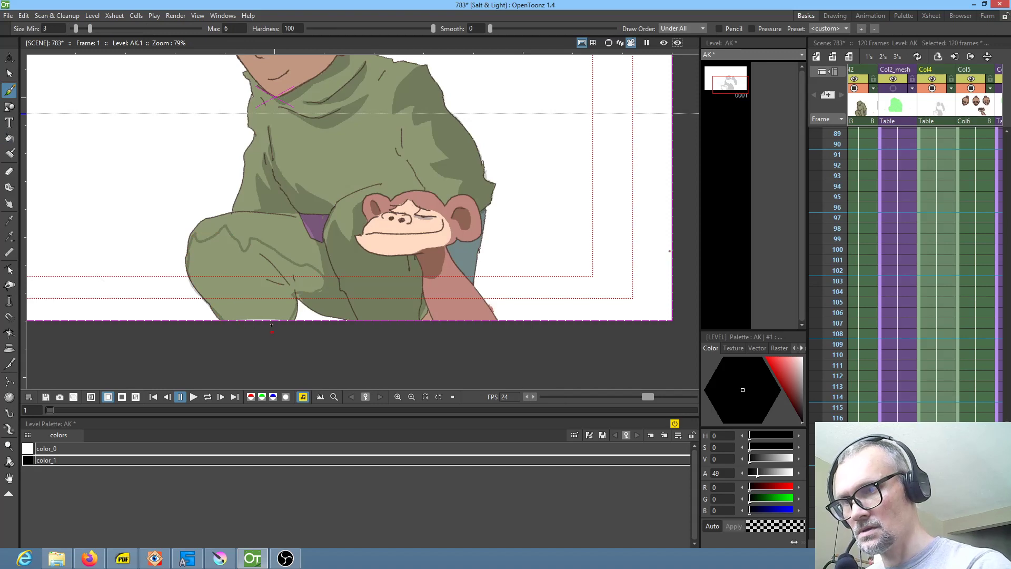
pyautogui.press('f')
pyautogui.click(263, 290)
pyautogui.scroll(-4, 269, 285)
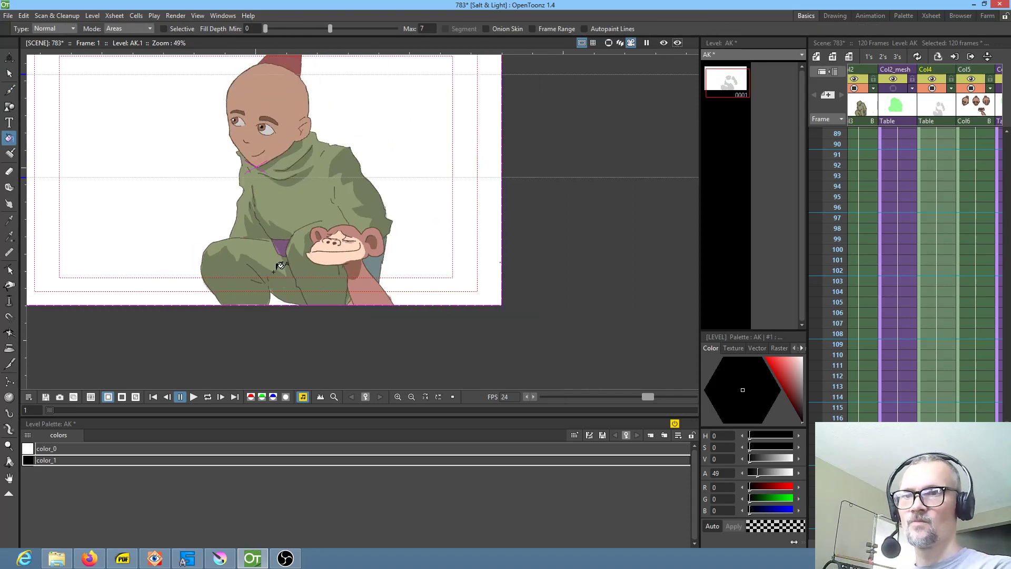
pyautogui.scroll(4, 370, 314)
pyautogui.scroll(-2, 363, 306)
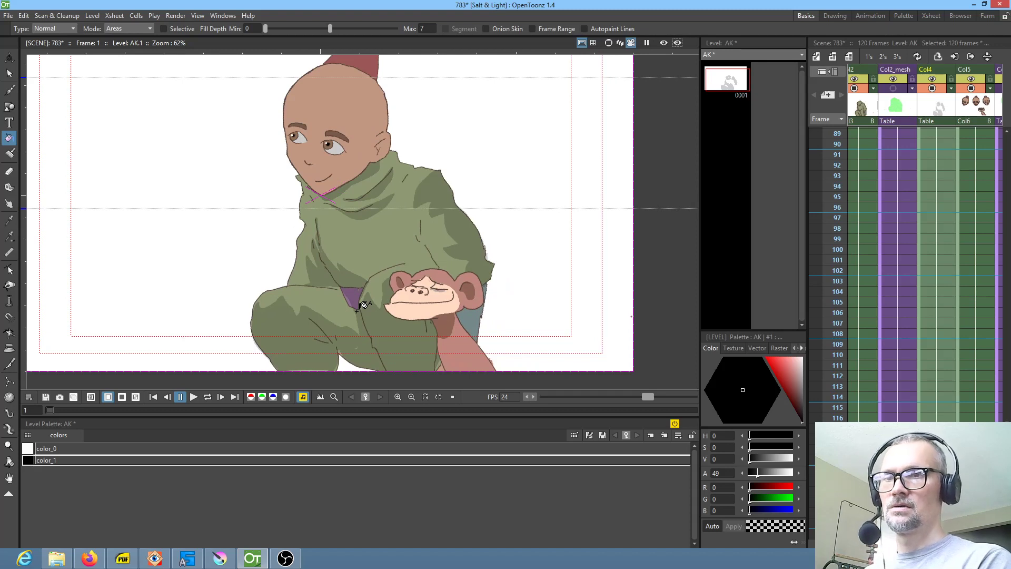
# Step: Open the Stage Schematic and spread out the Table, mesh, H and AJ nodes so their links are readable
pyautogui.hotkey('ctrl', 'shift', 's')
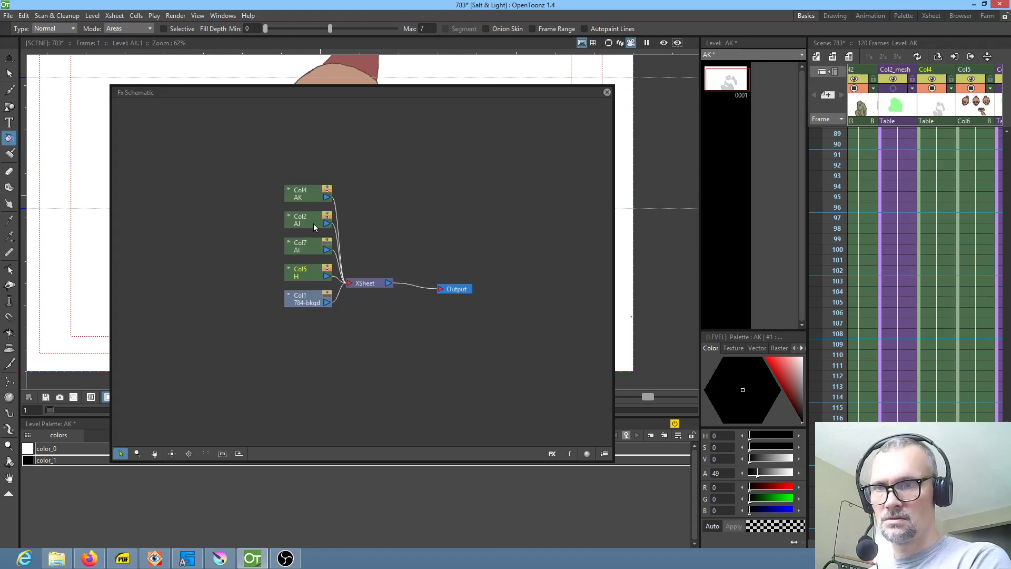
pyautogui.click(604, 454)
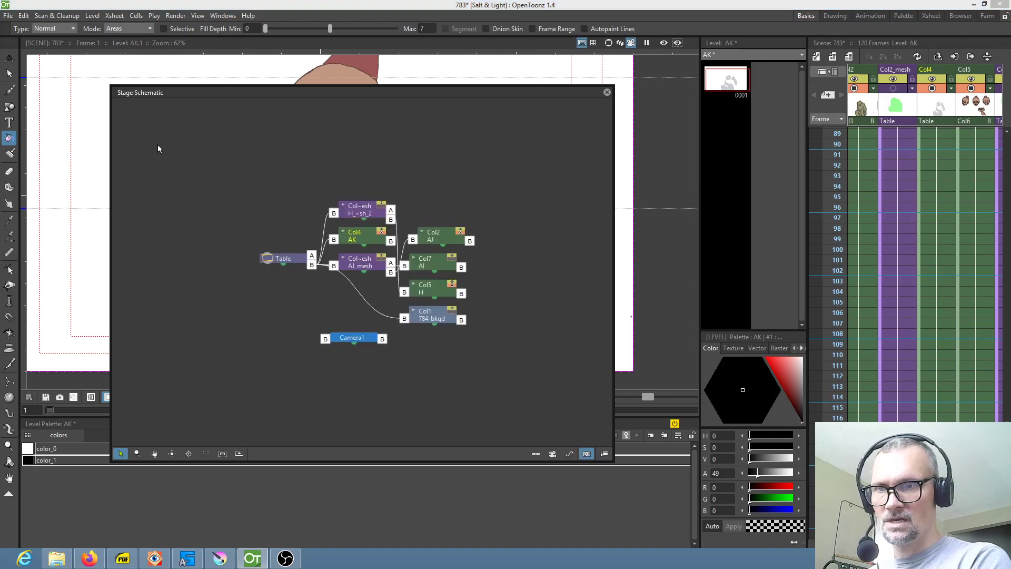
pyautogui.moveTo(292, 260); pyautogui.dragTo(202, 224)
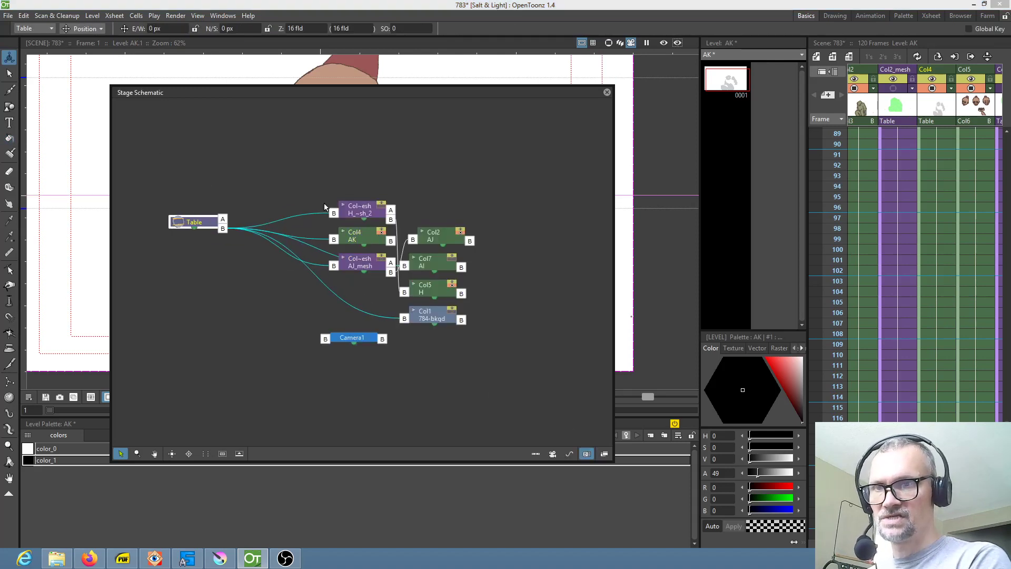
pyautogui.moveTo(367, 214); pyautogui.dragTo(338, 181)
pyautogui.moveTo(430, 296); pyautogui.dragTo(424, 180)
pyautogui.moveTo(375, 264); pyautogui.dragTo(345, 207)
pyautogui.moveTo(437, 235); pyautogui.dragTo(437, 214)
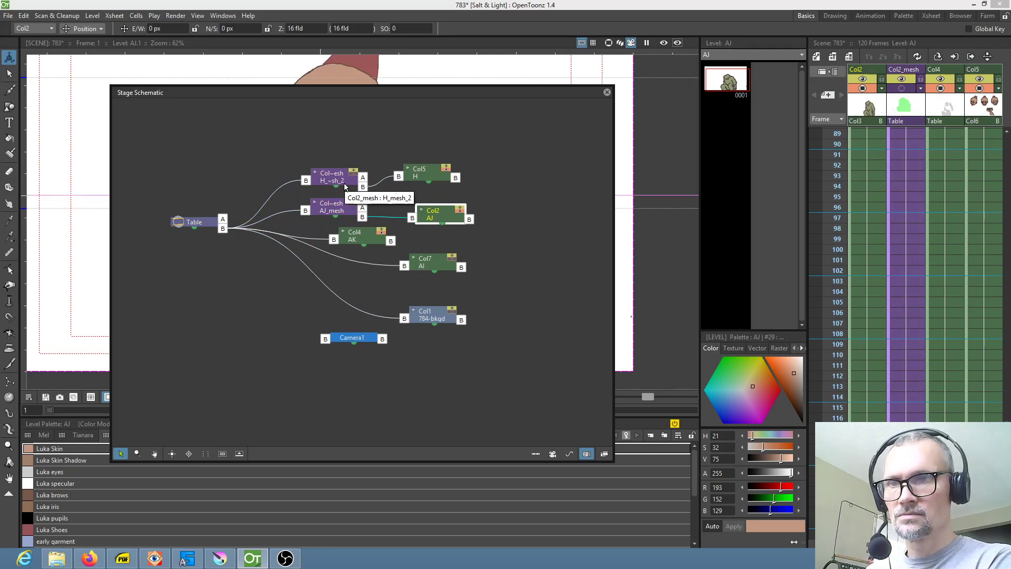
pyautogui.moveTo(345, 187); pyautogui.dragTo(348, 171)
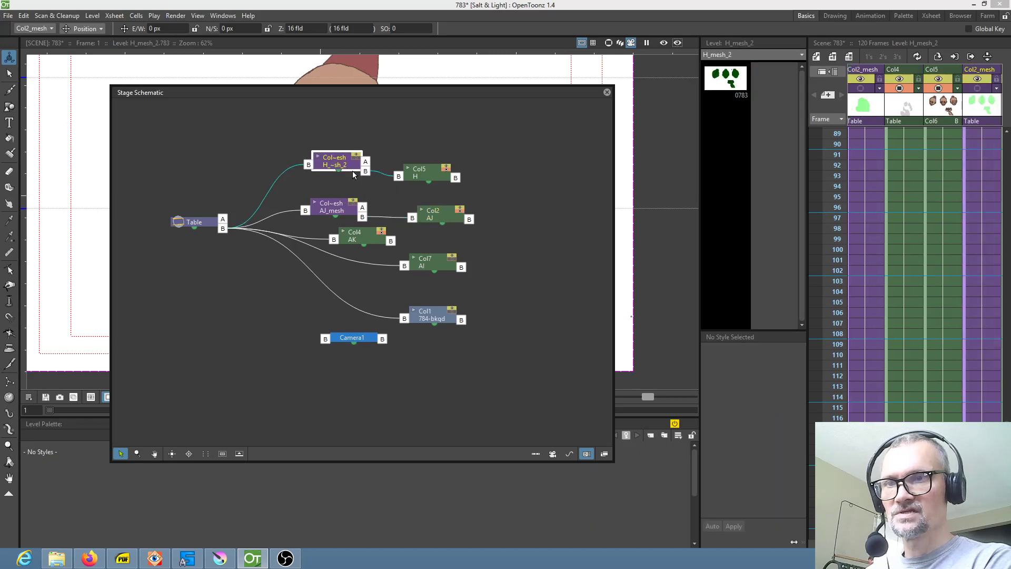
# Step: Move the AJ node aside and parent the AK shadow column to AJ_mesh
pyautogui.moveTo(899, 155); pyautogui.dragTo(968, 172)
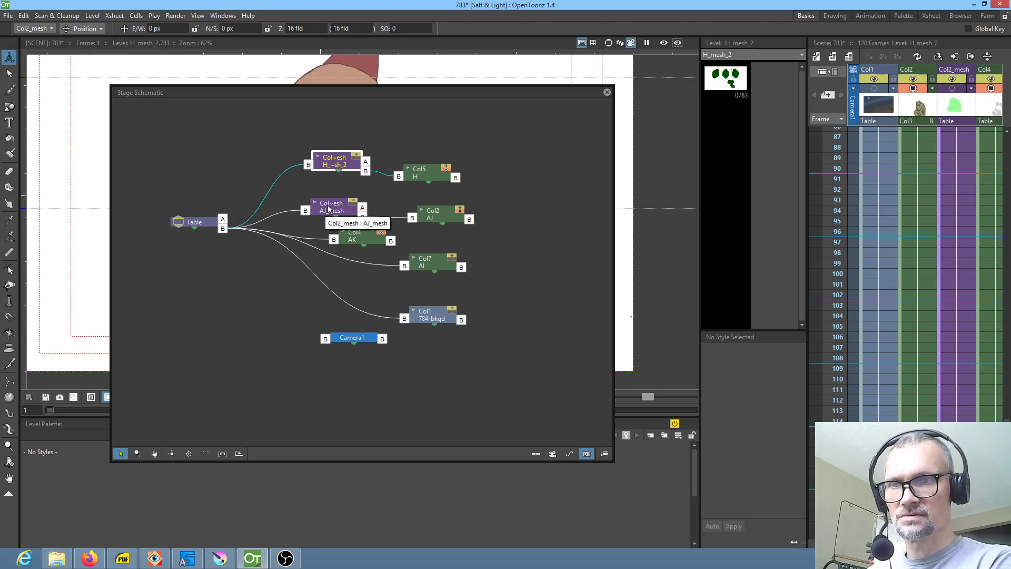
pyautogui.moveTo(440, 218); pyautogui.dragTo(466, 215)
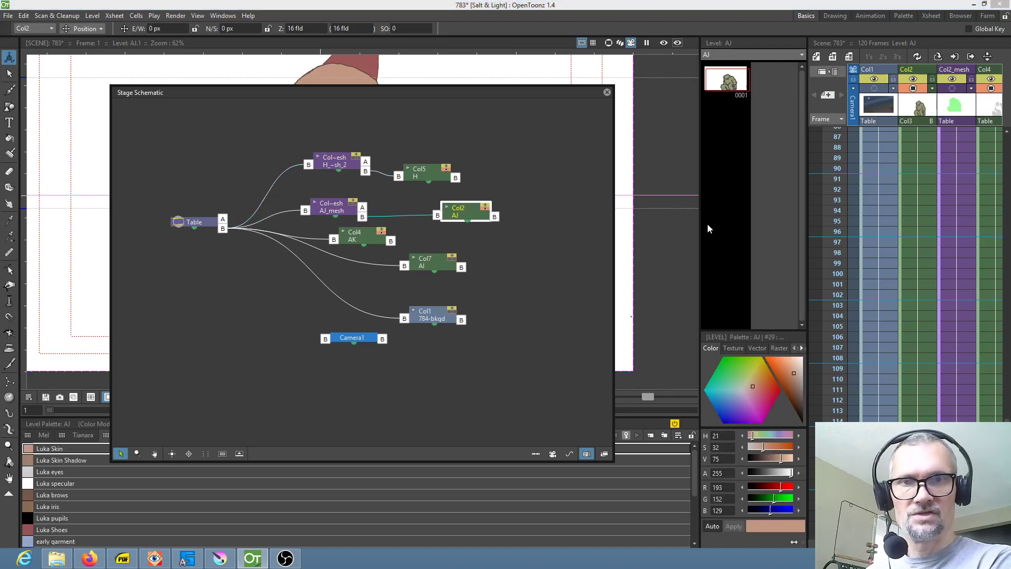
pyautogui.moveTo(961, 171); pyautogui.dragTo(925, 180)
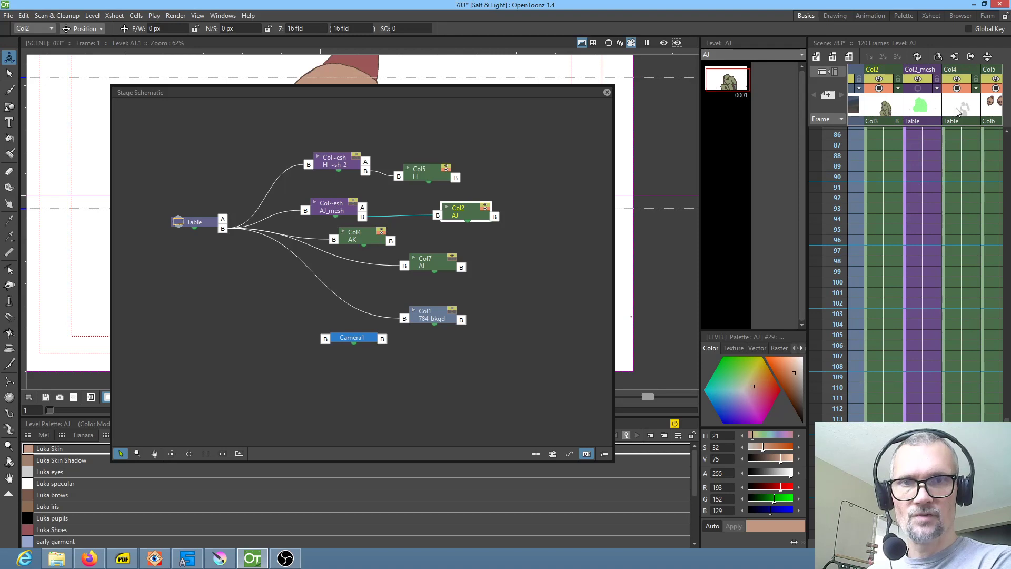
pyautogui.moveTo(360, 240); pyautogui.dragTo(363, 217)
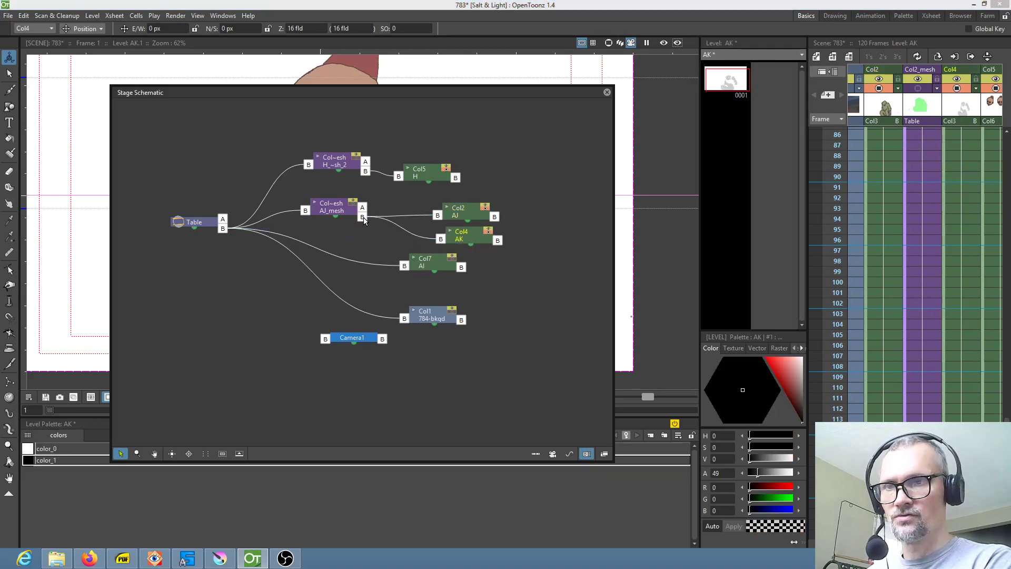
# Step: Close the schematic, go back to the start of the Xsheet and show the 784-bkgd column in the viewer
pyautogui.click(607, 92)
pyautogui.scroll(15, 841, 181)
pyautogui.moveTo(827, 135)
pyautogui.mouseDown()
pyautogui.moveTo(835, 249)
pyautogui.moveTo(832, 155)
pyautogui.moveTo(827, 232)
pyautogui.moveTo(819, 151)
pyautogui.moveTo(820, 241)
pyautogui.moveTo(819, 131)
pyautogui.mouseUp()
pyautogui.moveTo(904, 175); pyautogui.dragTo(969, 185)
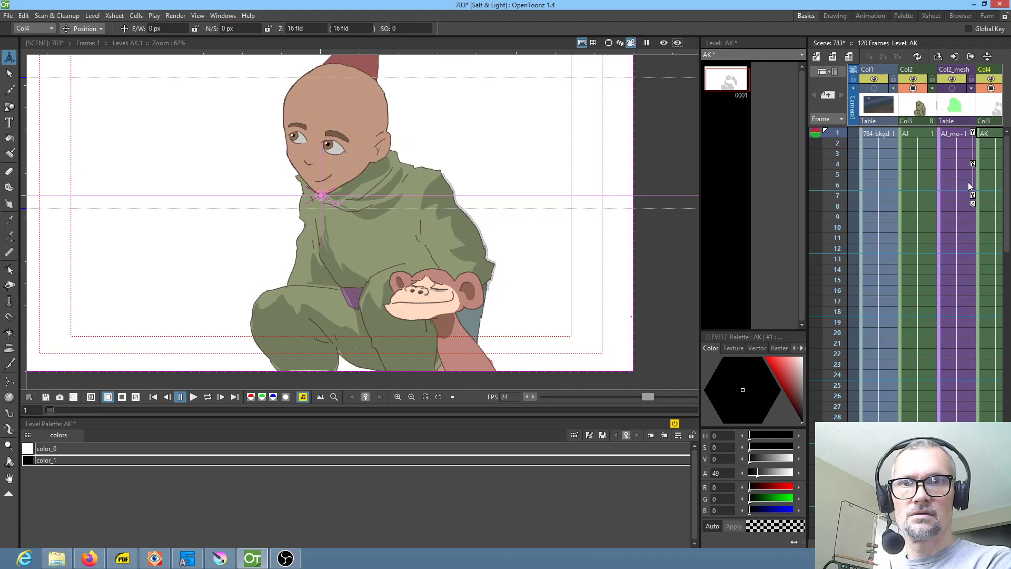
pyautogui.click(875, 89)
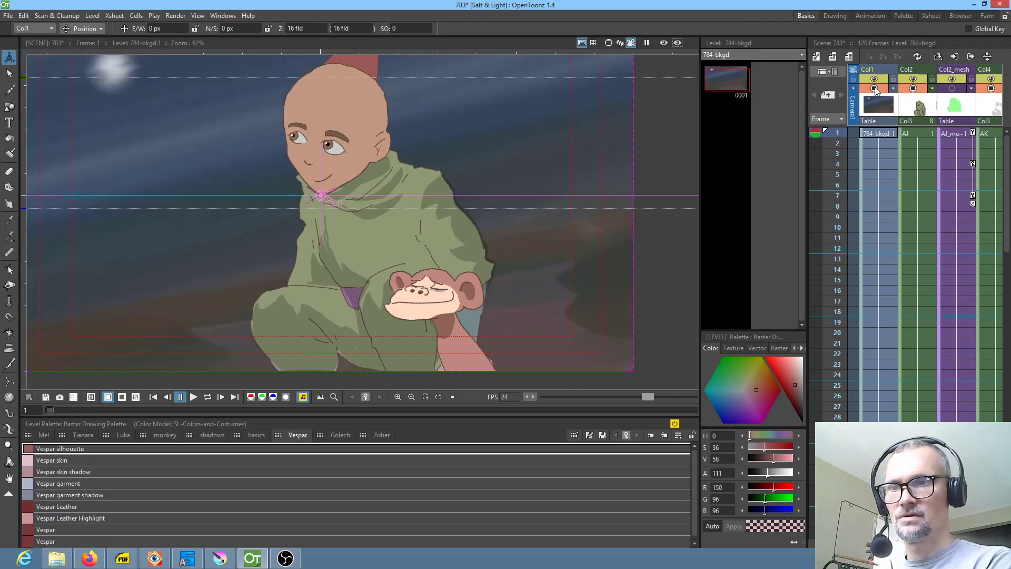
pyautogui.scroll(-2, 504, 250)
pyautogui.scroll(1, 504, 250)
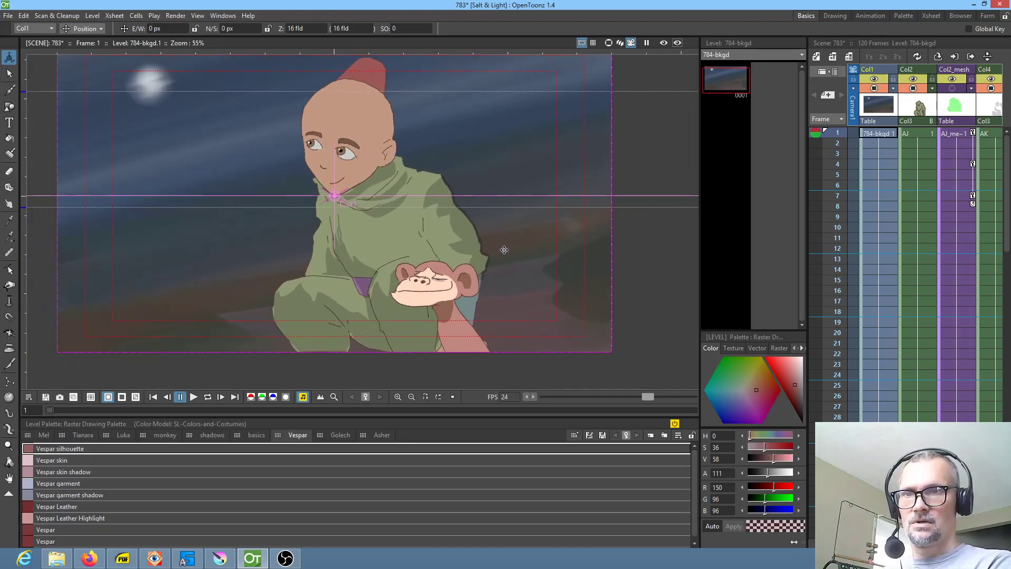
pyautogui.scroll(-1, 505, 249)
# Step: Insert an empty column before the AI column in the Xsheet
pyautogui.moveTo(842, 133)
pyautogui.mouseDown()
pyautogui.moveTo(843, 333)
pyautogui.moveTo(816, 103)
pyautogui.mouseUp()
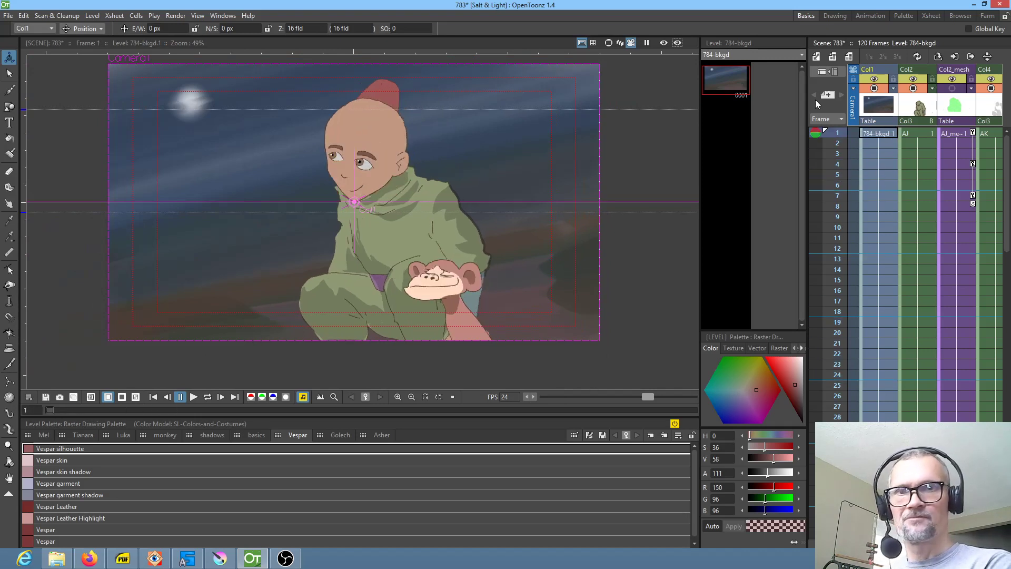
pyautogui.scroll(-1, 948, 193)
pyautogui.moveTo(960, 193); pyautogui.dragTo(868, 185)
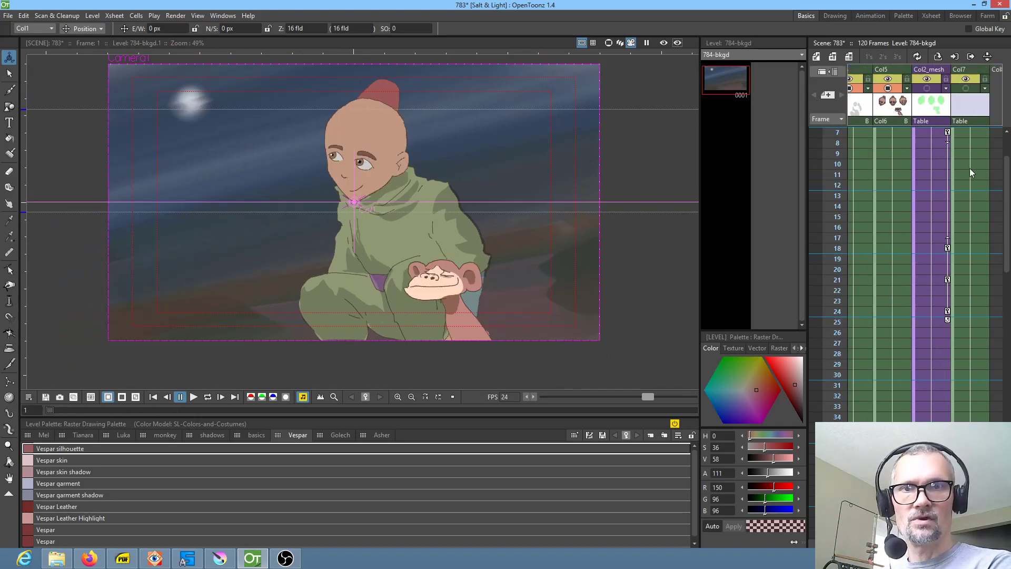
pyautogui.scroll(1, 975, 173)
pyautogui.moveTo(980, 176); pyautogui.dragTo(936, 122)
pyautogui.click(927, 109)
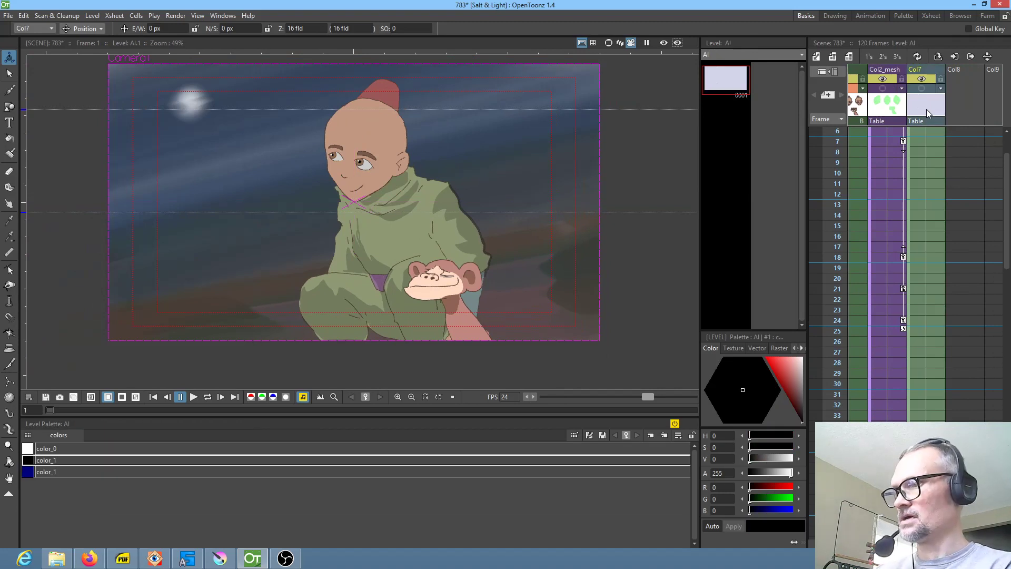
pyautogui.press('Insert')
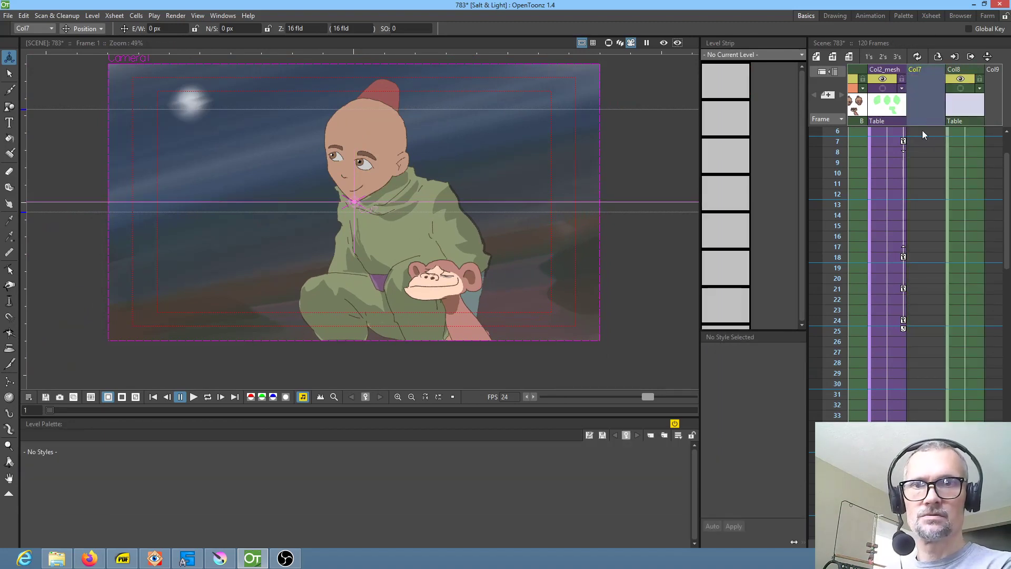
# Step: Start a new drawing level at frame 1 of the empty column with a brush mark beside the child
pyautogui.click(927, 131)
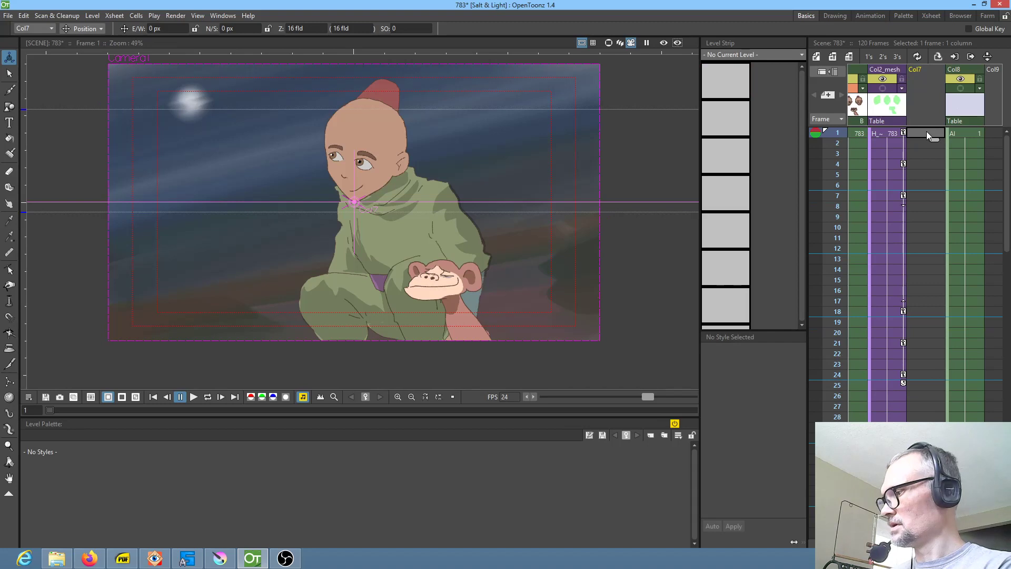
pyautogui.press('f')
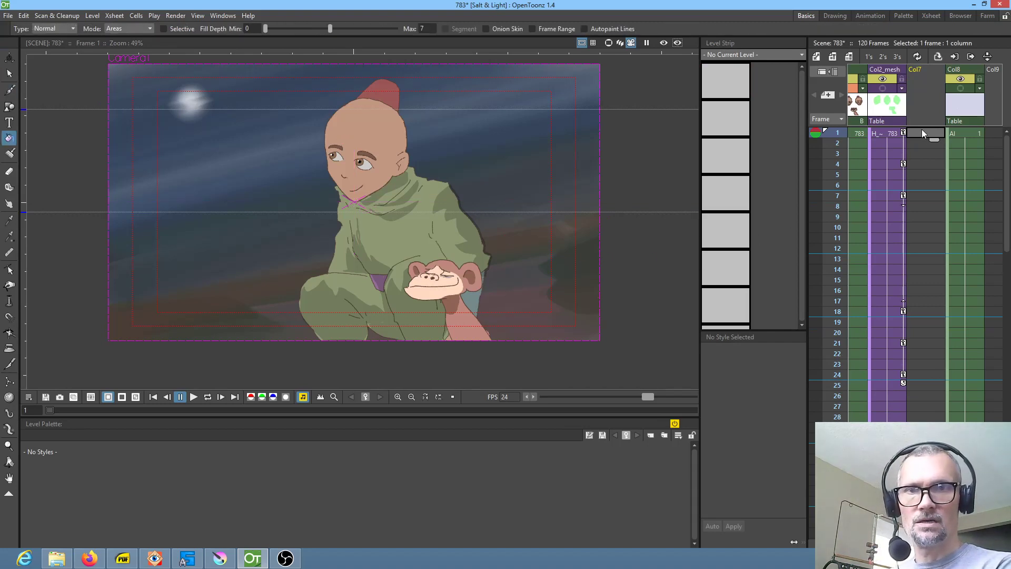
pyautogui.press('b')
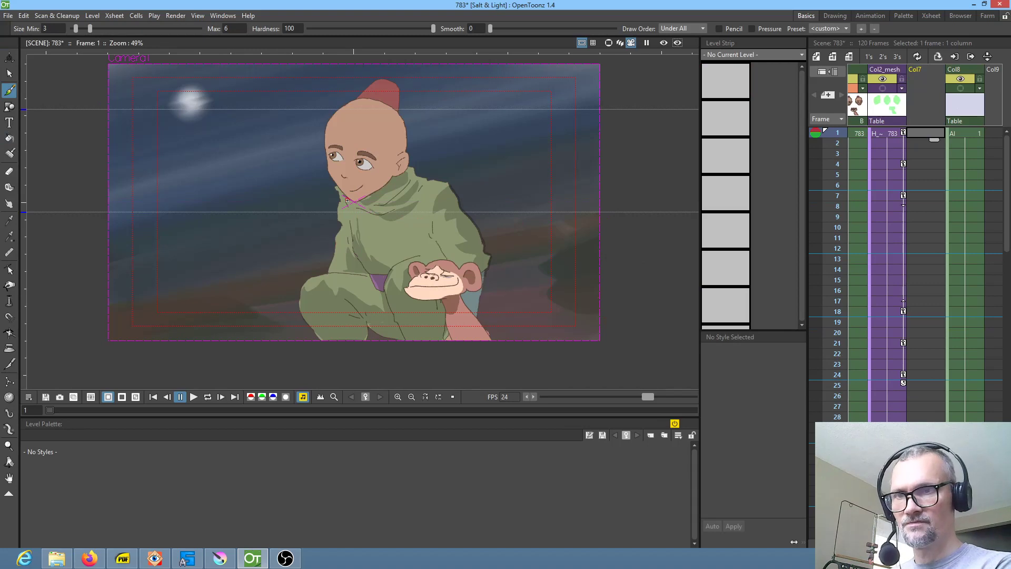
pyautogui.click(487, 227)
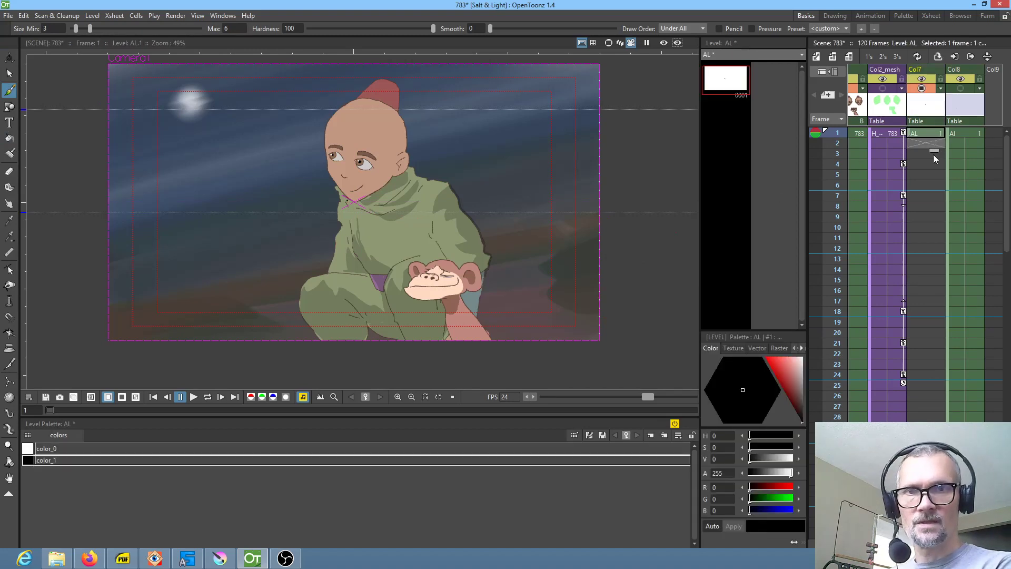
# Step: Extend the AL drawing's exposure down its column through frame 120
pyautogui.scroll(-1, 934, 143)
pyautogui.scroll(1, 913, 298)
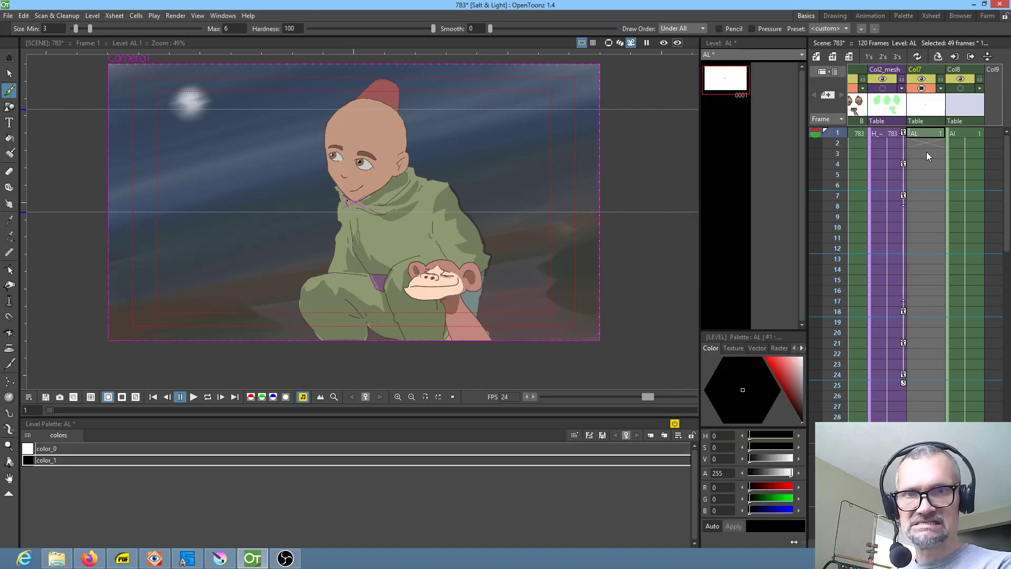
pyautogui.moveTo(934, 140); pyautogui.dragTo(934, 545)
pyautogui.scroll(15, 909, 304)
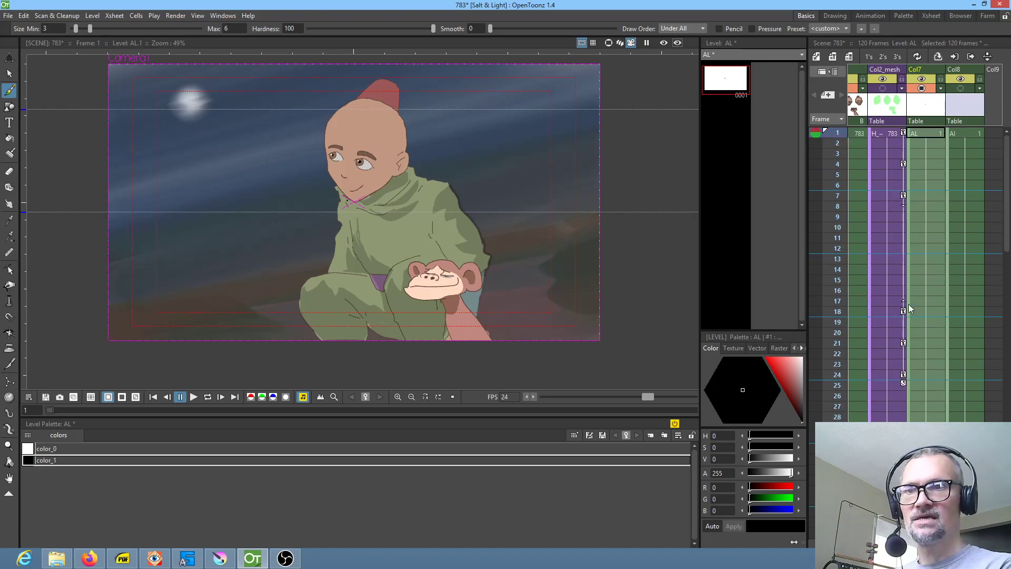
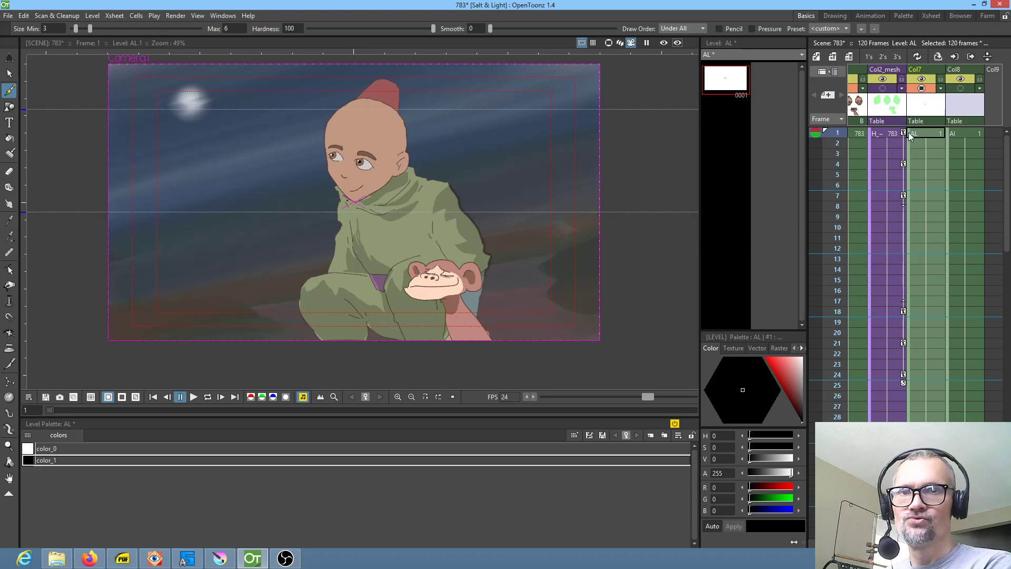
# Step: Detach the H column from its H_mesh_2 mesh in the stage schematic and link it directly to the Table
pyautogui.moveTo(904, 169); pyautogui.dragTo(924, 206)
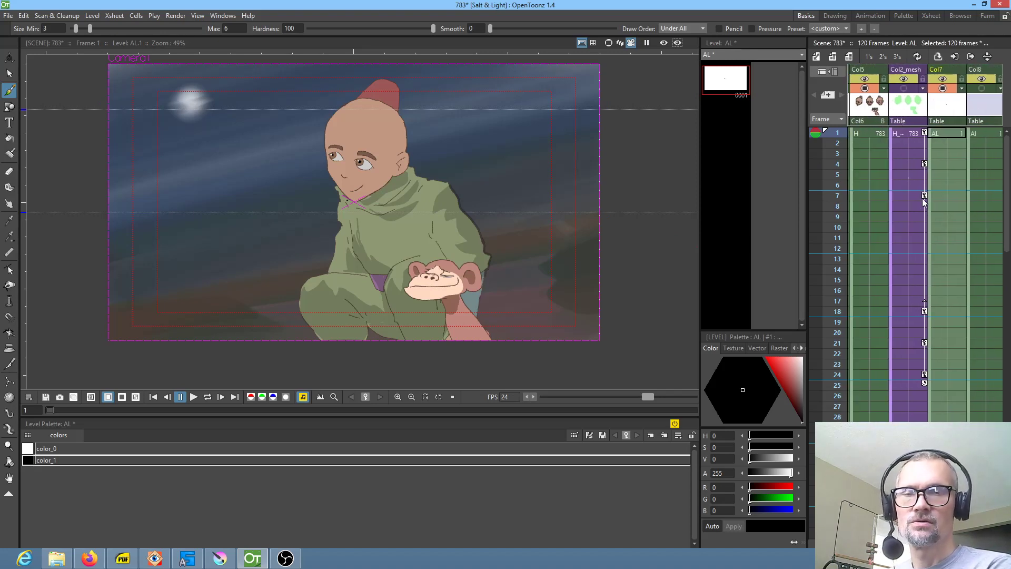
pyautogui.click(896, 114)
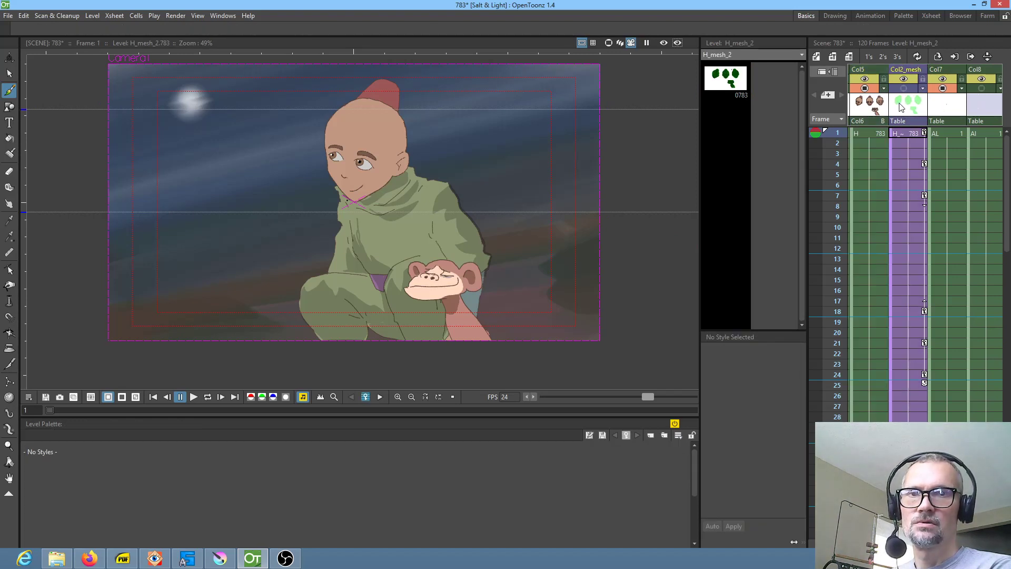
pyautogui.click(953, 134)
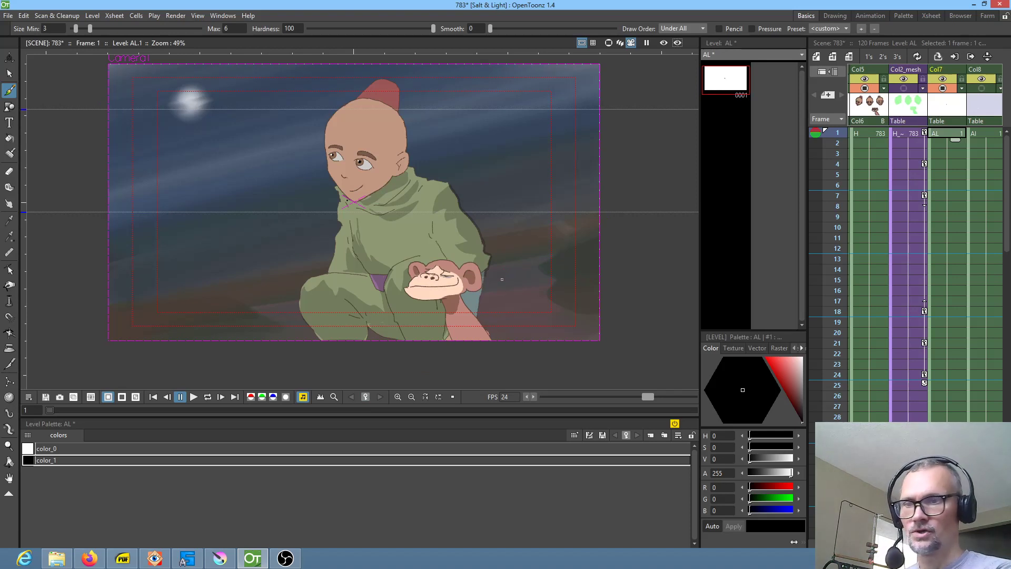
pyautogui.hotkey('shift', 's')
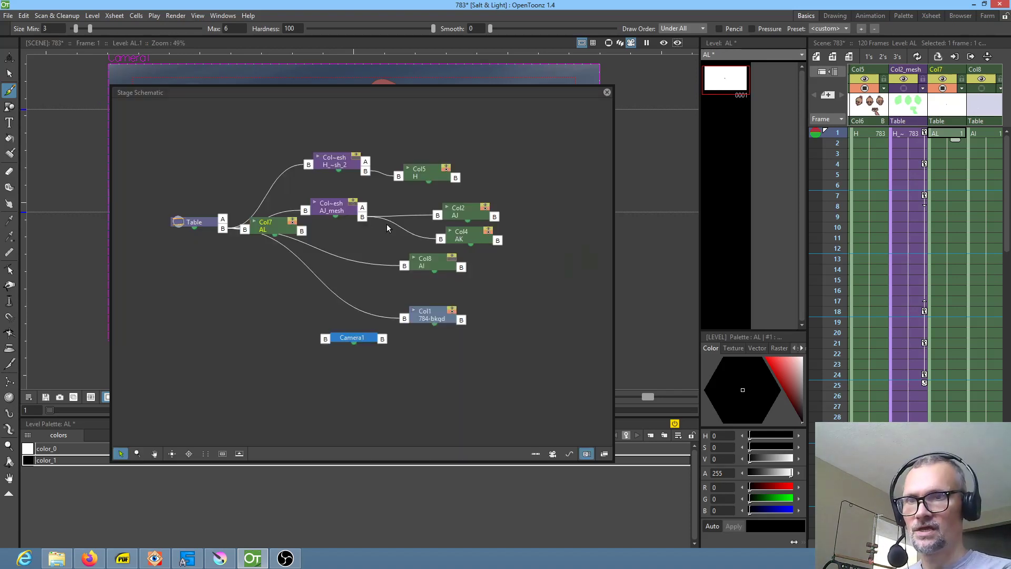
pyautogui.moveTo(398, 176); pyautogui.dragTo(199, 179)
pyautogui.press('a')
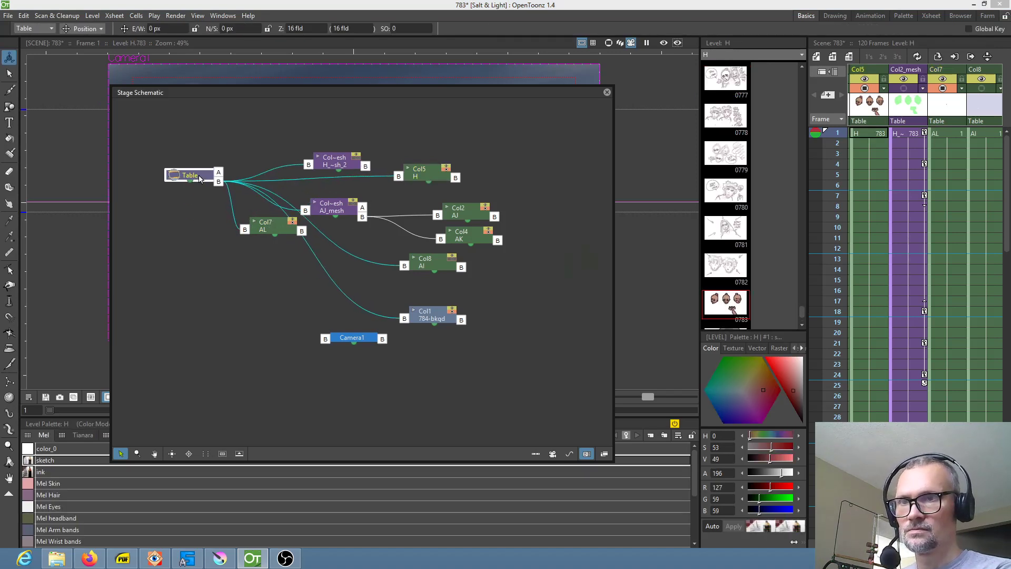
pyautogui.click(607, 93)
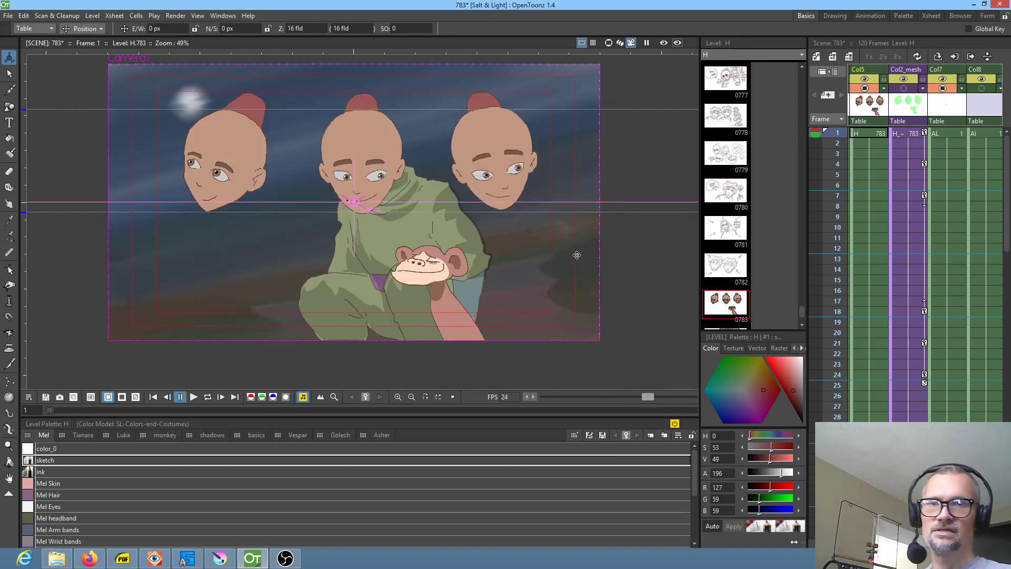
# Step: Outline and fill a black shadow over the monkey's face, ear and arm on frame 1 of level AL, with color_1's alpha at 39
pyautogui.moveTo(934, 194); pyautogui.dragTo(930, 194)
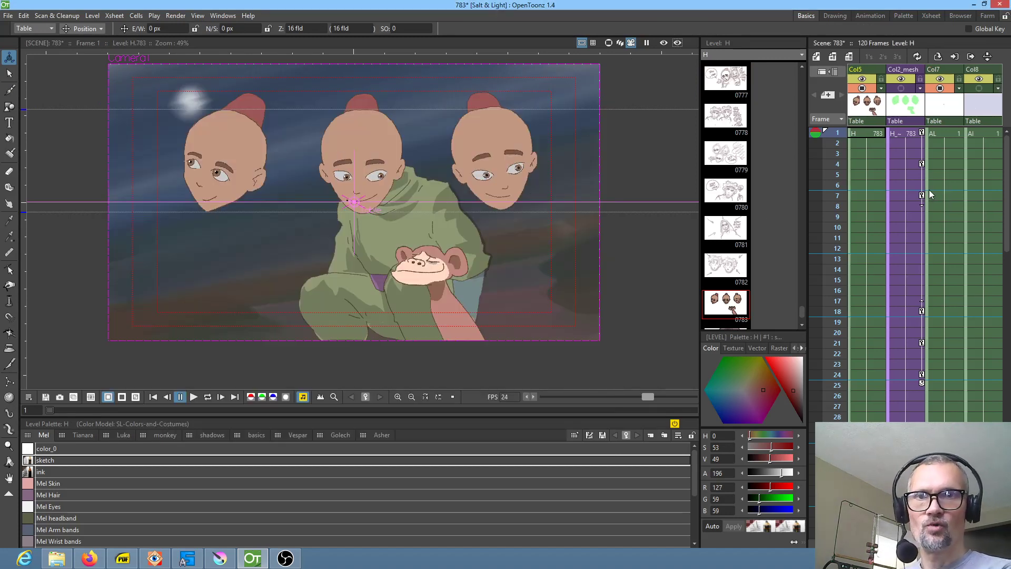
pyautogui.click(937, 132)
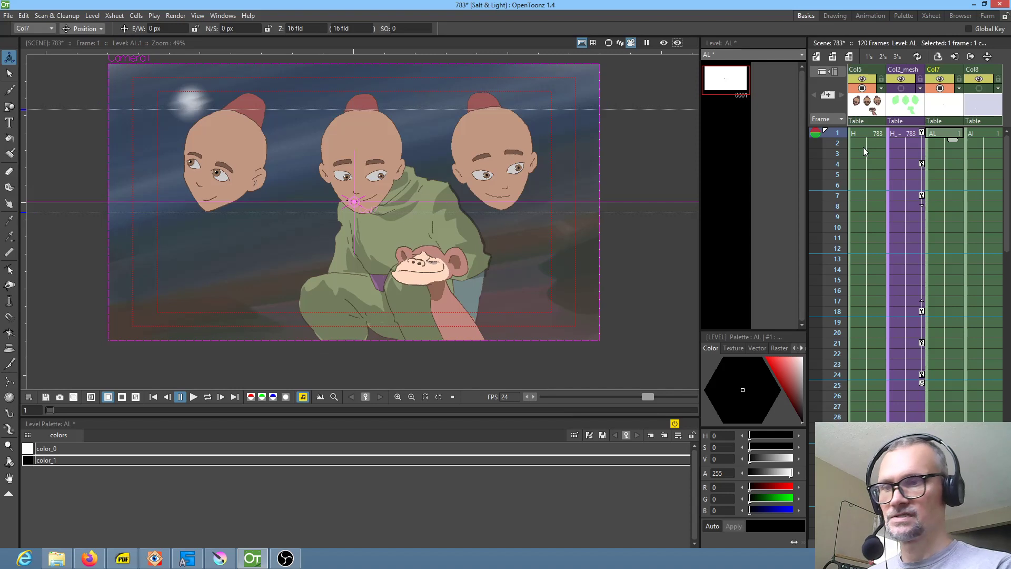
pyautogui.press('b')
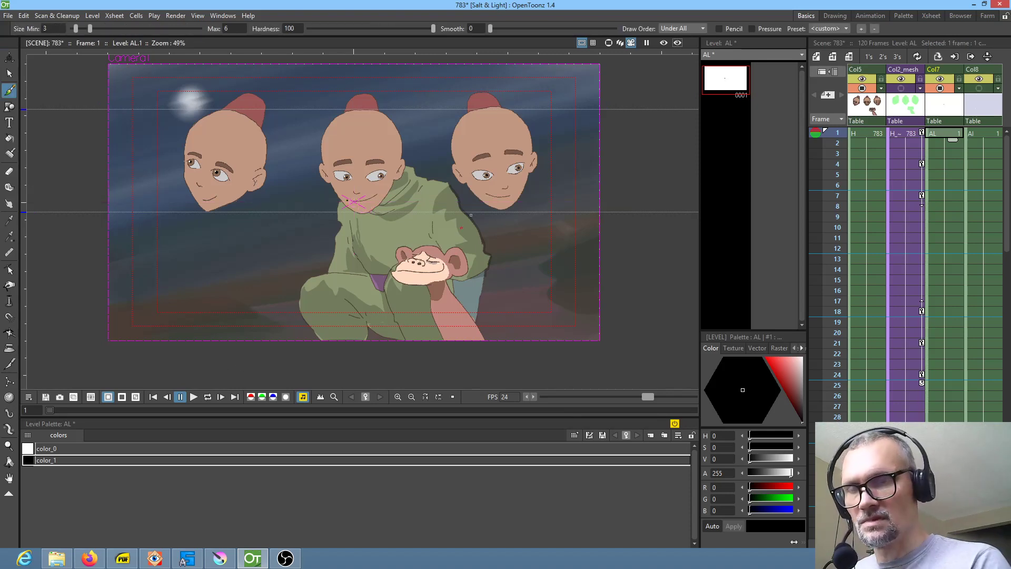
pyautogui.scroll(3, 470, 307)
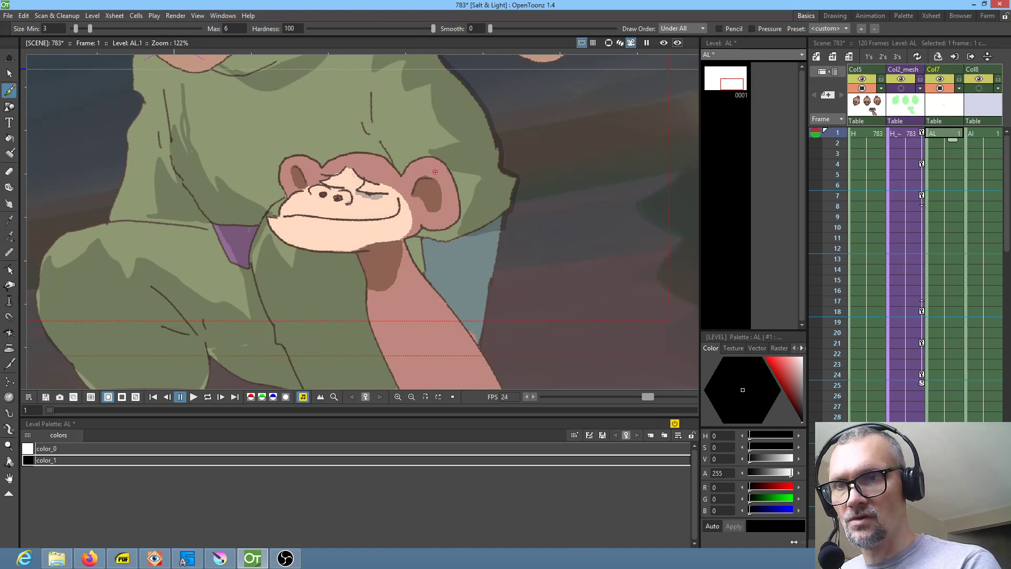
pyautogui.moveTo(360, 257)
pyautogui.mouseDown()
pyautogui.moveTo(377, 331)
pyautogui.moveTo(412, 333)
pyautogui.moveTo(429, 317)
pyautogui.moveTo(421, 225)
pyautogui.mouseUp()
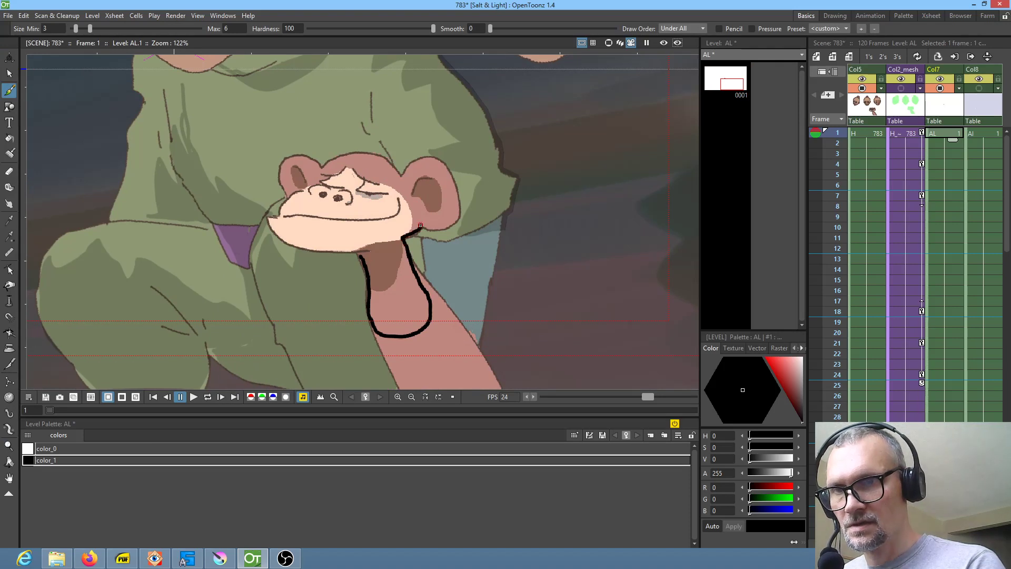
pyautogui.moveTo(455, 204)
pyautogui.mouseDown()
pyautogui.moveTo(436, 165)
pyautogui.moveTo(407, 188)
pyautogui.moveTo(369, 172)
pyautogui.moveTo(348, 178)
pyautogui.moveTo(311, 213)
pyautogui.moveTo(323, 221)
pyautogui.moveTo(309, 230)
pyautogui.moveTo(313, 245)
pyautogui.moveTo(364, 257)
pyautogui.mouseUp()
pyautogui.press('f')
pyautogui.click(389, 220)
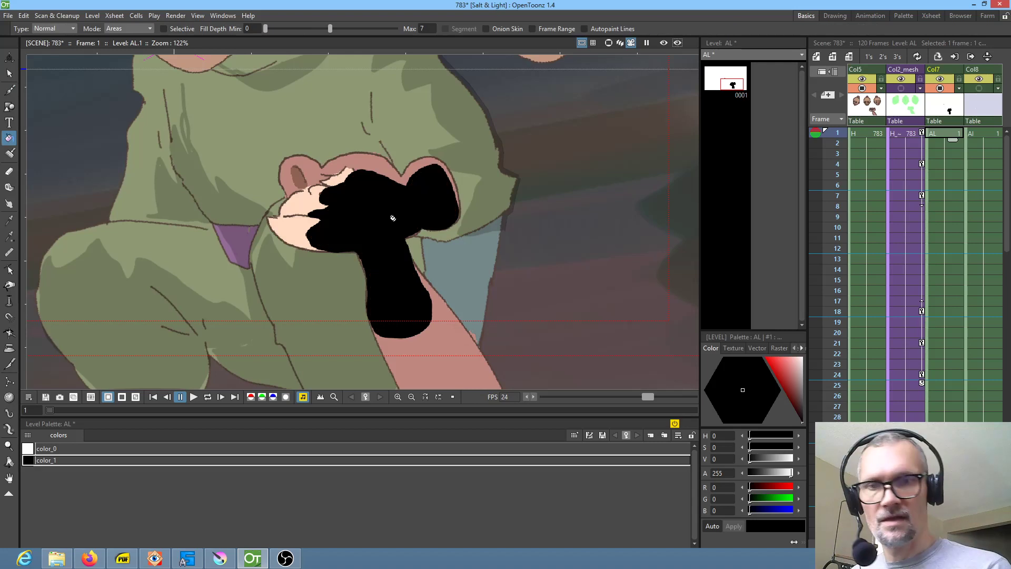
pyautogui.moveTo(791, 473); pyautogui.dragTo(756, 477)
# Step: Brush a shadow outline down the middle of the rightmost head and its hair bun, then fill the far side with color_1
pyautogui.moveTo(469, 173); pyautogui.dragTo(355, 333)
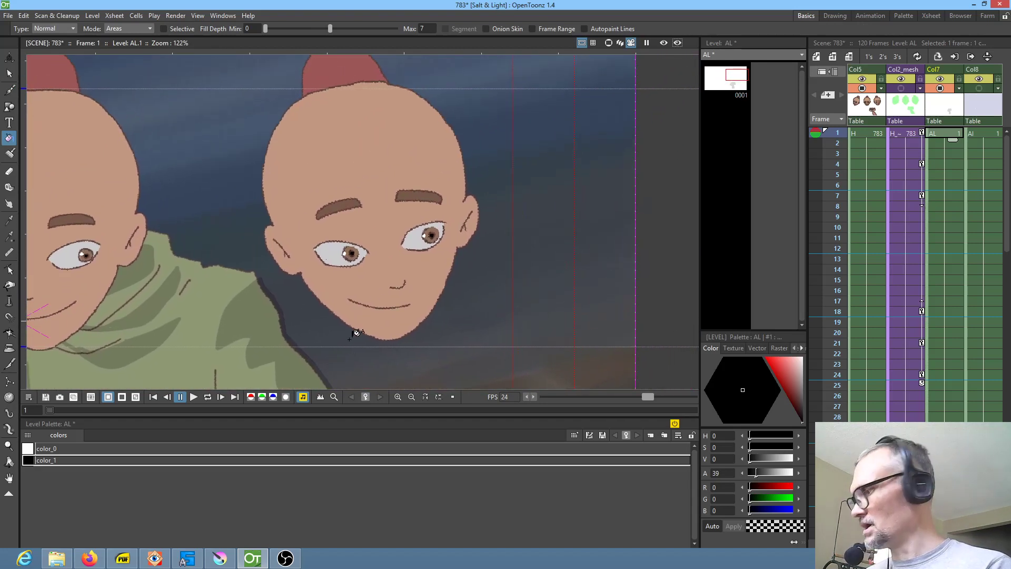
pyautogui.press('b')
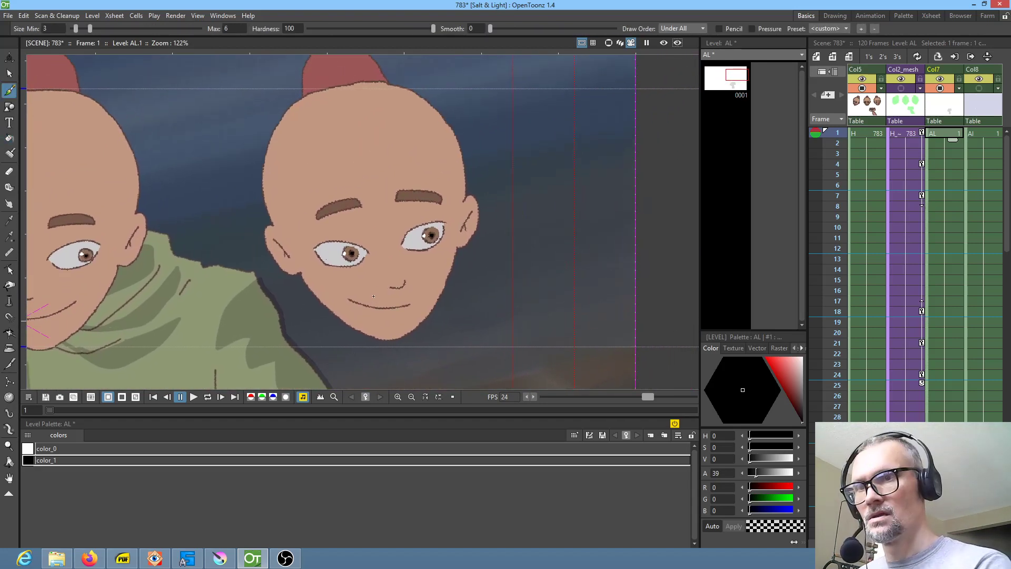
pyautogui.moveTo(377, 72); pyautogui.dragTo(390, 138)
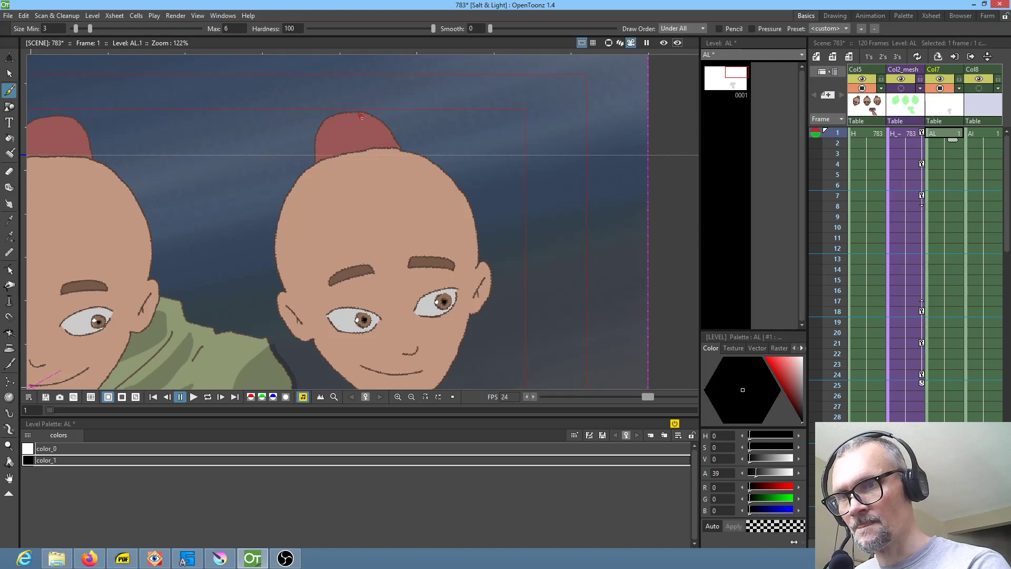
pyautogui.moveTo(364, 151)
pyautogui.mouseDown()
pyautogui.moveTo(387, 166)
pyautogui.moveTo(411, 219)
pyautogui.moveTo(407, 307)
pyautogui.moveTo(419, 375)
pyautogui.moveTo(445, 262)
pyautogui.moveTo(430, 284)
pyautogui.moveTo(464, 267)
pyautogui.moveTo(513, 158)
pyautogui.moveTo(498, 139)
pyautogui.moveTo(531, 145)
pyautogui.moveTo(532, 255)
pyautogui.moveTo(486, 194)
pyautogui.moveTo(446, 157)
pyautogui.moveTo(420, 152)
pyautogui.mouseUp()
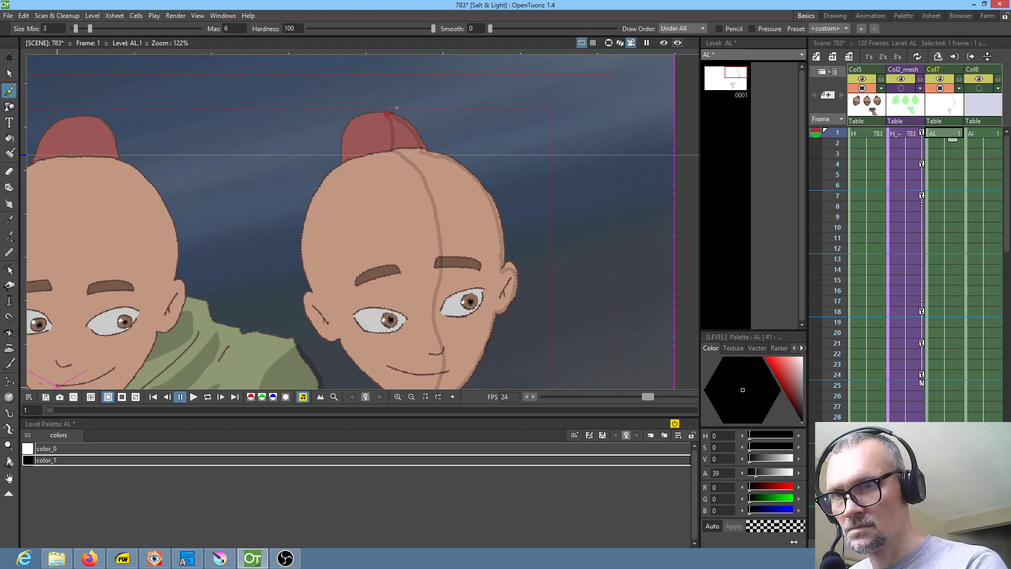
pyautogui.press('f')
pyautogui.click(455, 204)
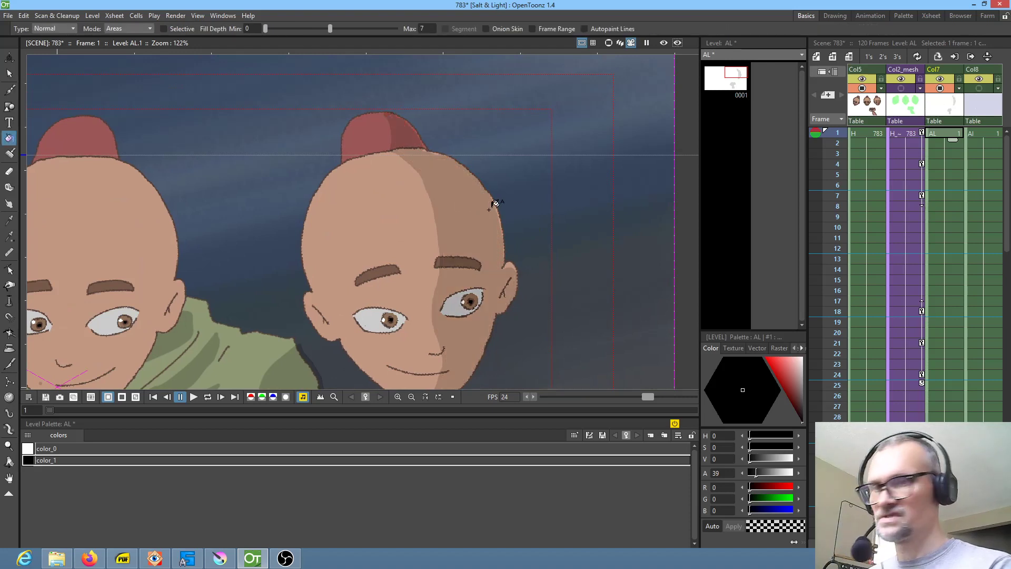
pyautogui.press('v')
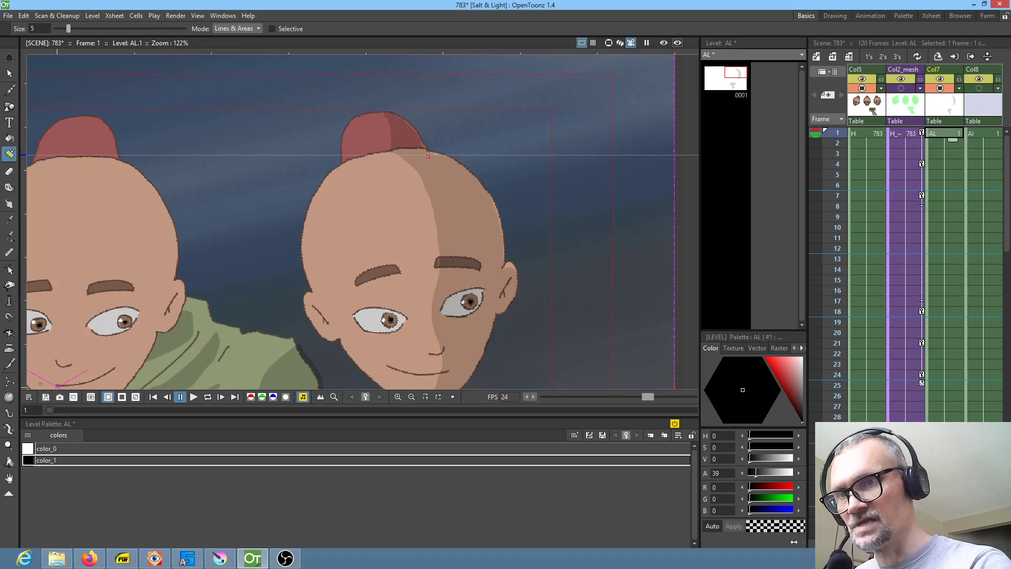
# Step: Outline and fill a matching half-face shadow over the middle head and its hair bun on level AL
pyautogui.moveTo(563, 291); pyautogui.dragTo(595, 206)
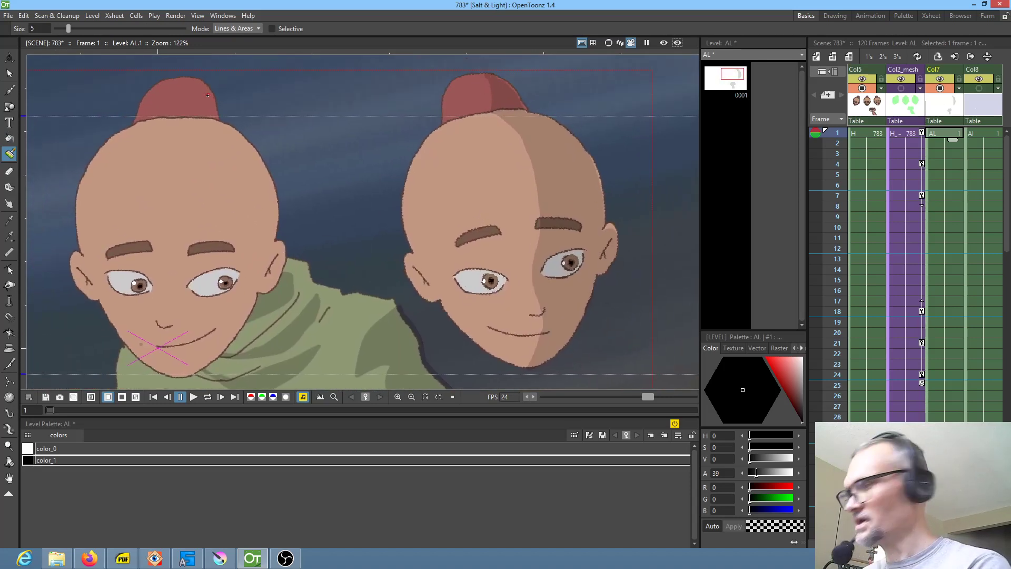
pyautogui.press('b')
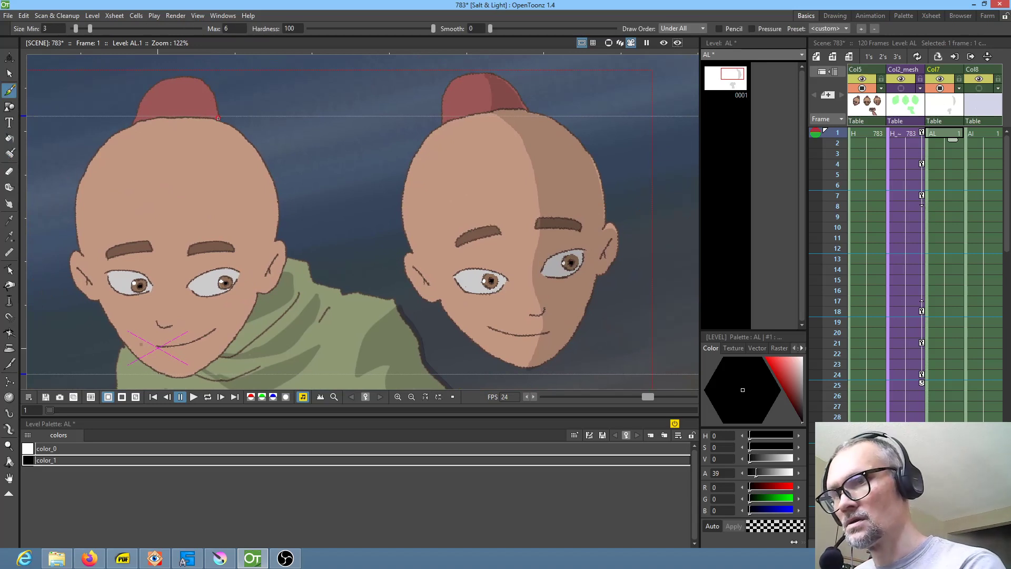
pyautogui.moveTo(193, 80)
pyautogui.mouseDown()
pyautogui.moveTo(165, 118)
pyautogui.moveTo(195, 168)
pyautogui.moveTo(185, 305)
pyautogui.moveTo(230, 338)
pyautogui.moveTo(283, 258)
pyautogui.moveTo(273, 288)
pyautogui.moveTo(284, 248)
pyautogui.moveTo(273, 240)
pyautogui.moveTo(274, 197)
pyautogui.moveTo(254, 152)
pyautogui.moveTo(271, 186)
pyautogui.mouseUp()
pyautogui.moveTo(247, 144); pyautogui.dragTo(216, 120)
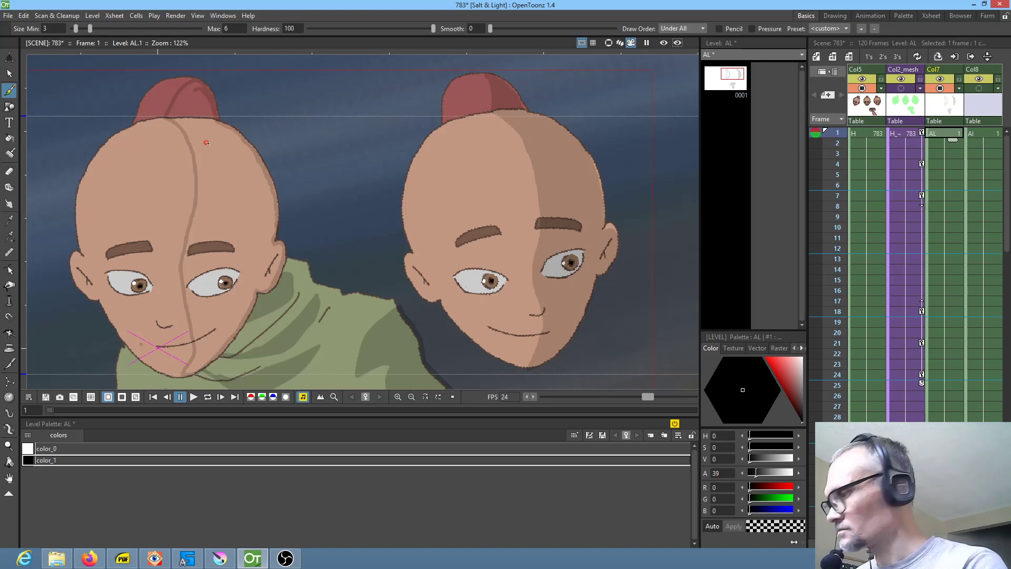
pyautogui.press('f')
pyautogui.click(231, 143)
# Step: Brush the outline of a cast shadow on the collar beneath the middle head's chin and jaw
pyautogui.moveTo(421, 345); pyautogui.dragTo(620, 264)
pyautogui.moveTo(333, 237); pyautogui.dragTo(351, 295)
pyautogui.moveTo(397, 318); pyautogui.dragTo(309, 288)
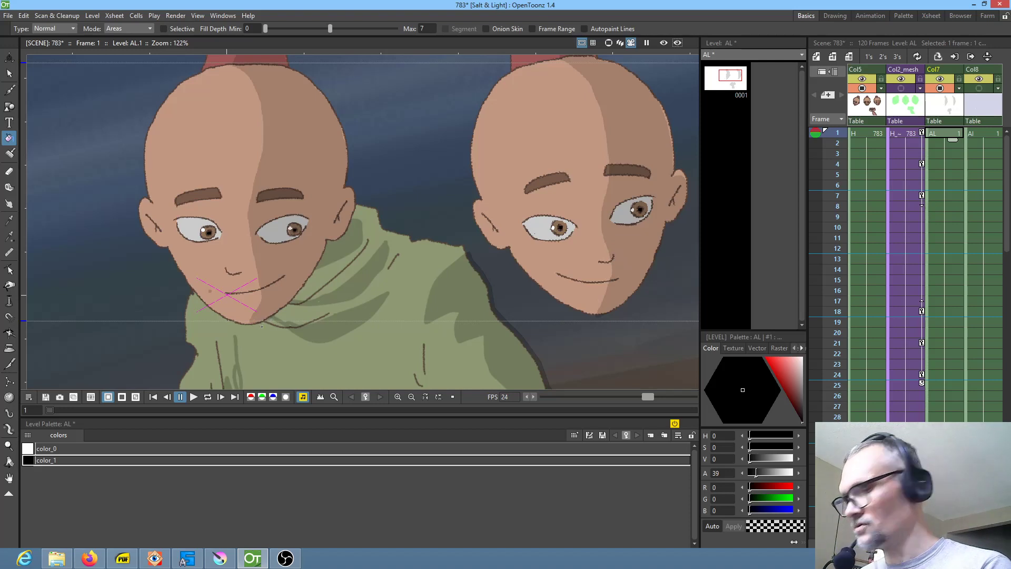
pyautogui.press('b')
pyautogui.moveTo(239, 322)
pyautogui.mouseDown()
pyautogui.moveTo(294, 339)
pyautogui.moveTo(327, 313)
pyautogui.moveTo(332, 248)
pyautogui.mouseUp()
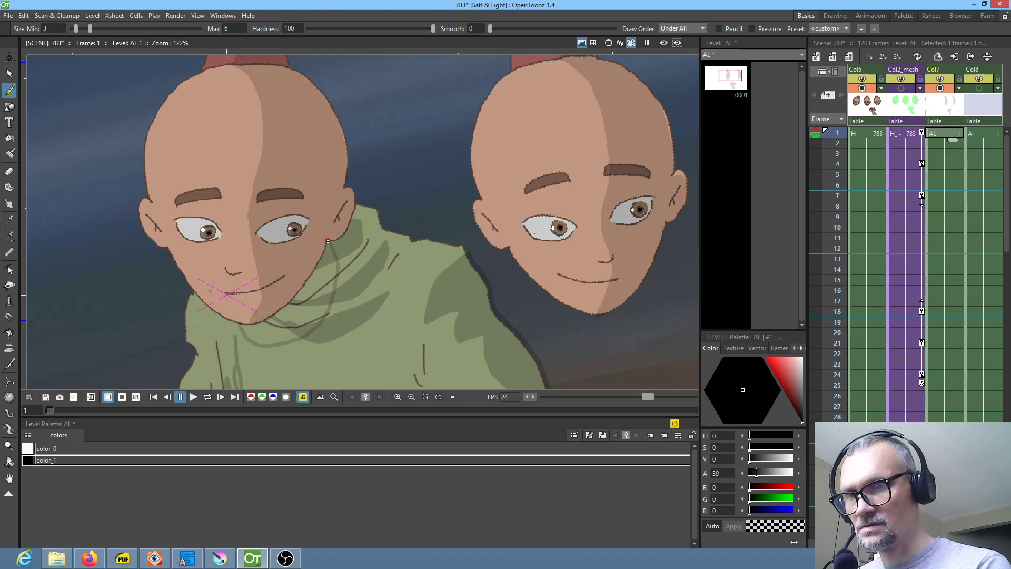
pyautogui.press('f')
pyautogui.click(320, 281)
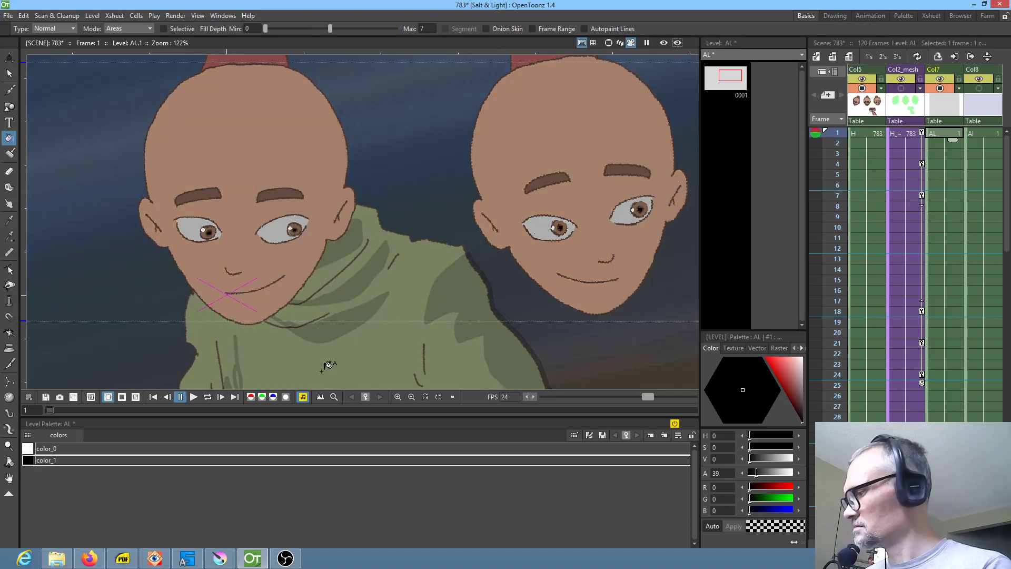
pyautogui.hotkey('ctrl', 'z')
# Step: Close the gap in the middle head's chin shadow outline and fill the shadow with color_1
pyautogui.press('b')
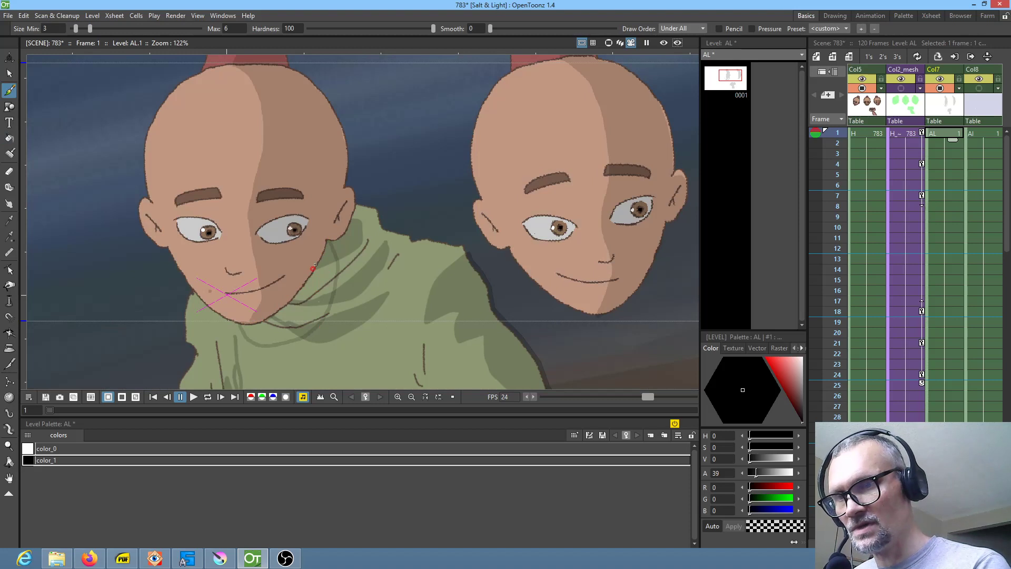
pyautogui.press('f')
pyautogui.click(325, 278)
# Step: Outline and fill a cast shadow beneath the chin and jaw of the rightmost head
pyautogui.moveTo(325, 376)
pyautogui.mouseDown()
pyautogui.moveTo(429, 351)
pyautogui.moveTo(406, 335)
pyautogui.moveTo(215, 318)
pyautogui.mouseUp()
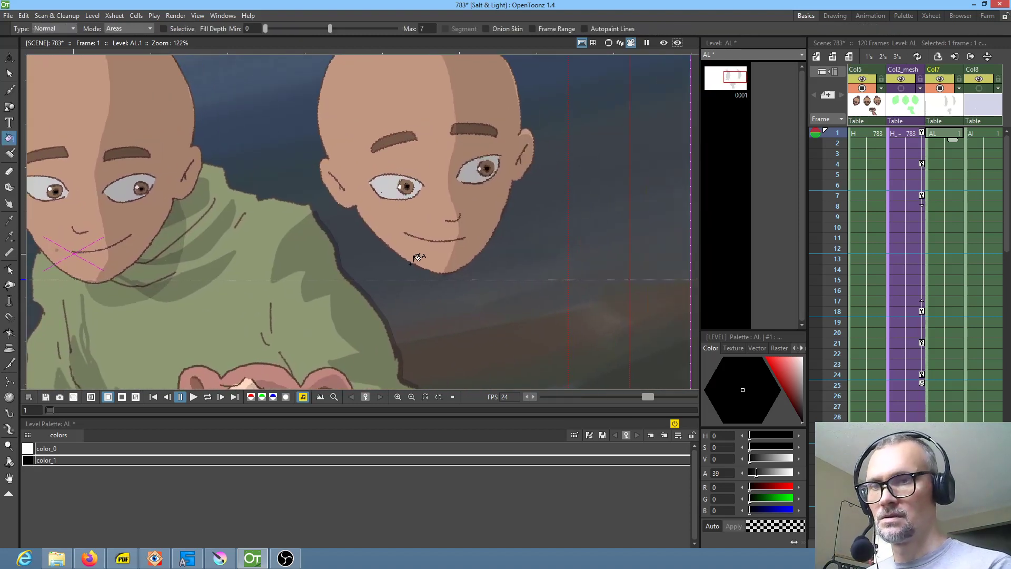
pyautogui.press('b')
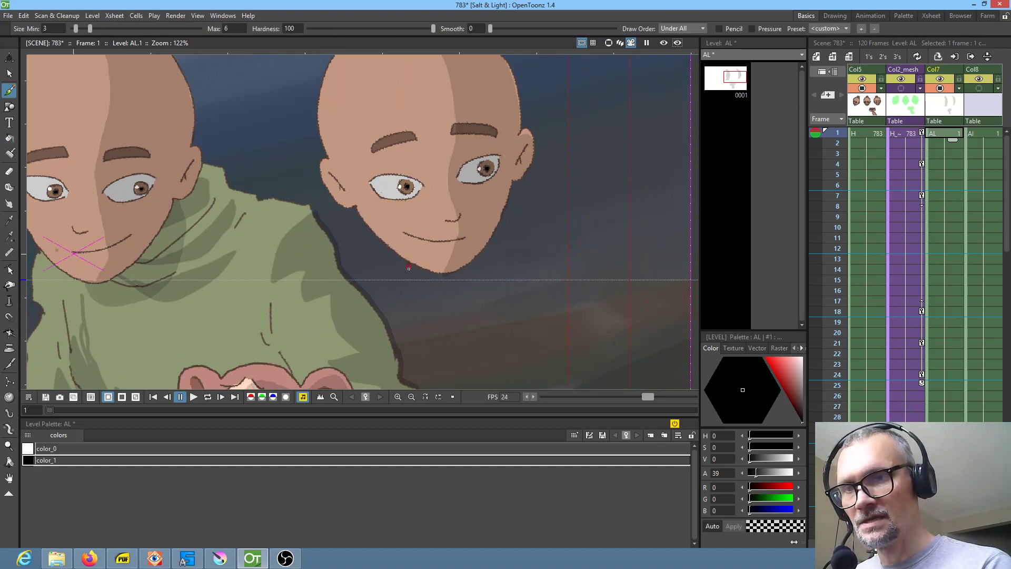
pyautogui.moveTo(442, 292); pyautogui.dragTo(505, 257)
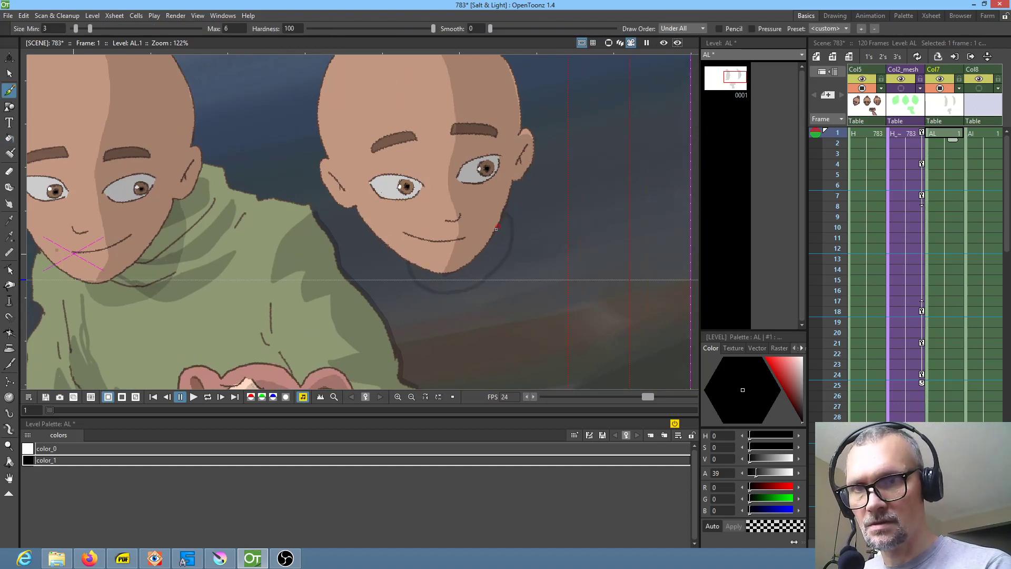
pyautogui.press('f')
pyautogui.click(459, 274)
# Step: Outline and fill a cast shadow beneath the chin and jaw of the leftmost head
pyautogui.moveTo(260, 285); pyautogui.dragTo(655, 272)
pyautogui.moveTo(162, 235)
pyautogui.mouseDown()
pyautogui.moveTo(251, 258)
pyautogui.moveTo(197, 290)
pyautogui.mouseUp()
pyautogui.press('b')
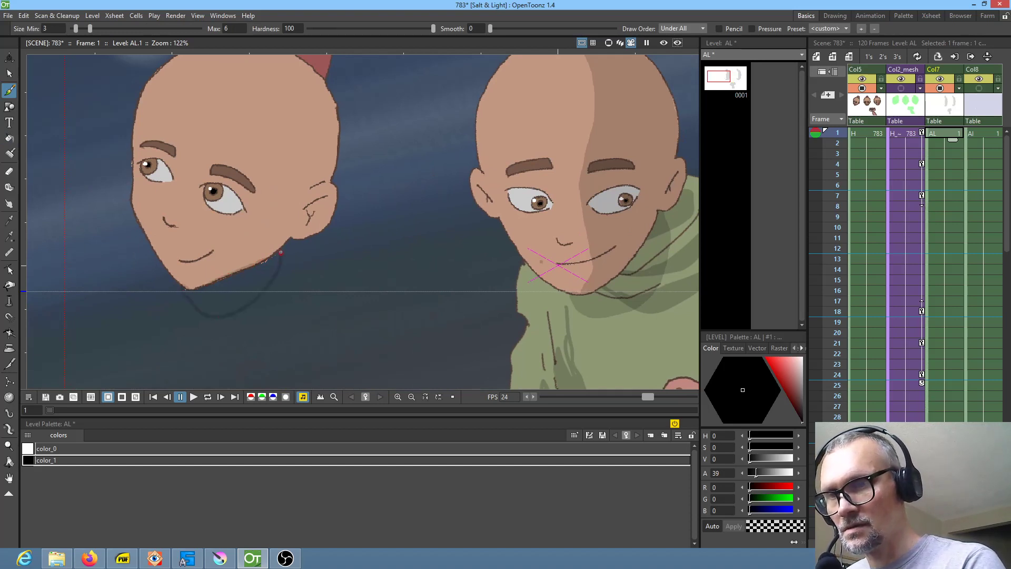
pyautogui.press('f')
pyautogui.click(253, 278)
# Step: Outline and fill a half-face shadow over the leftmost head, covering its hair bun, cheek and ear side
pyautogui.moveTo(248, 276)
pyautogui.mouseDown()
pyautogui.moveTo(264, 316)
pyautogui.moveTo(260, 339)
pyautogui.mouseUp()
pyautogui.press('b')
pyautogui.moveTo(200, 359)
pyautogui.mouseDown()
pyautogui.moveTo(216, 305)
pyautogui.moveTo(196, 273)
pyautogui.moveTo(219, 188)
pyautogui.moveTo(322, 78)
pyautogui.moveTo(342, 97)
pyautogui.moveTo(332, 152)
pyautogui.moveTo(344, 190)
pyautogui.moveTo(337, 170)
pyautogui.moveTo(342, 269)
pyautogui.moveTo(330, 301)
pyautogui.moveTo(289, 316)
pyautogui.mouseUp()
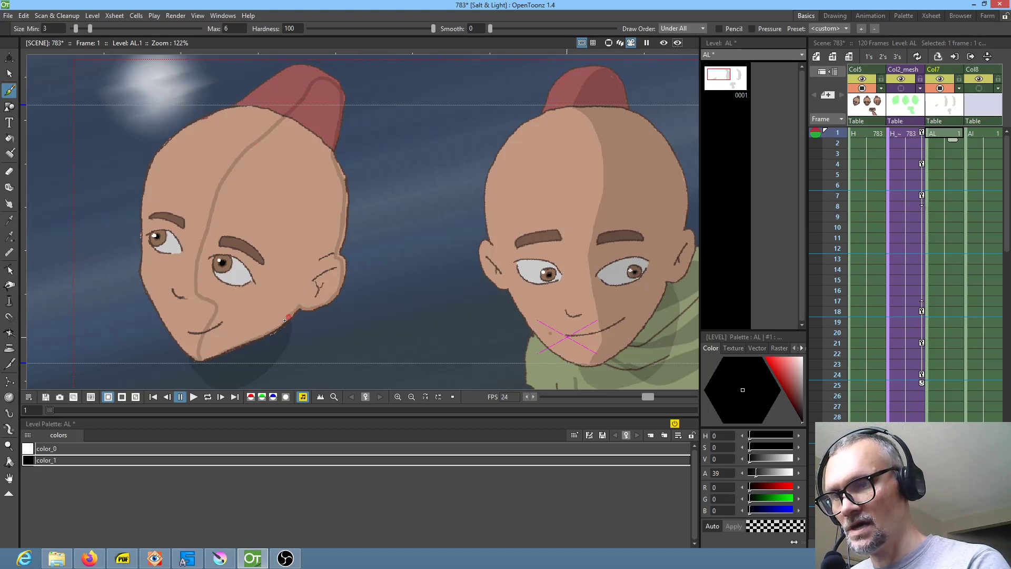
pyautogui.press('f')
pyautogui.click(297, 253)
# Step: Paint small shadows beside the noses of the leftmost and middle heads with the Paint Brush in color_1
pyautogui.moveTo(350, 251); pyautogui.dragTo(479, 226)
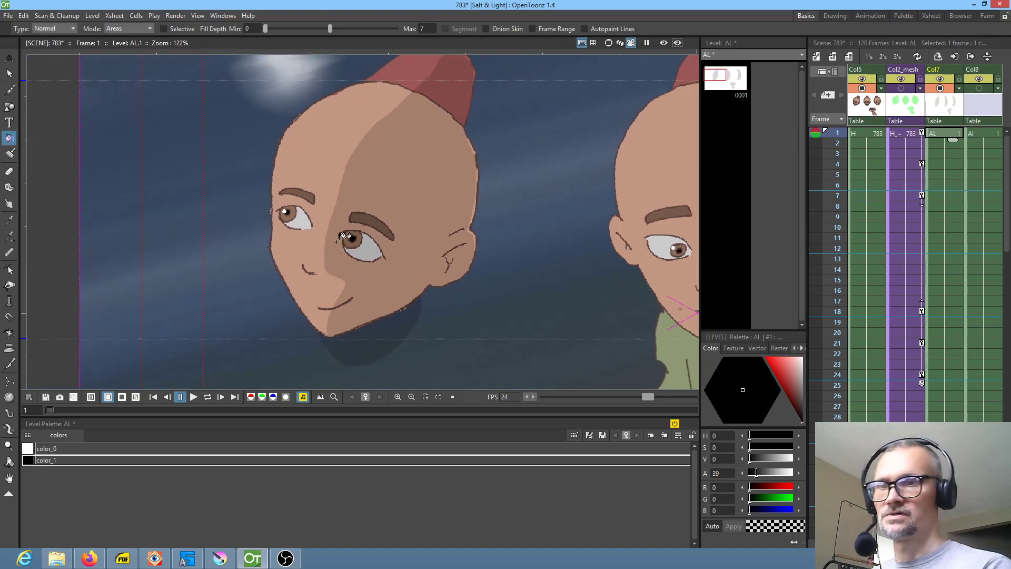
pyautogui.press('j')
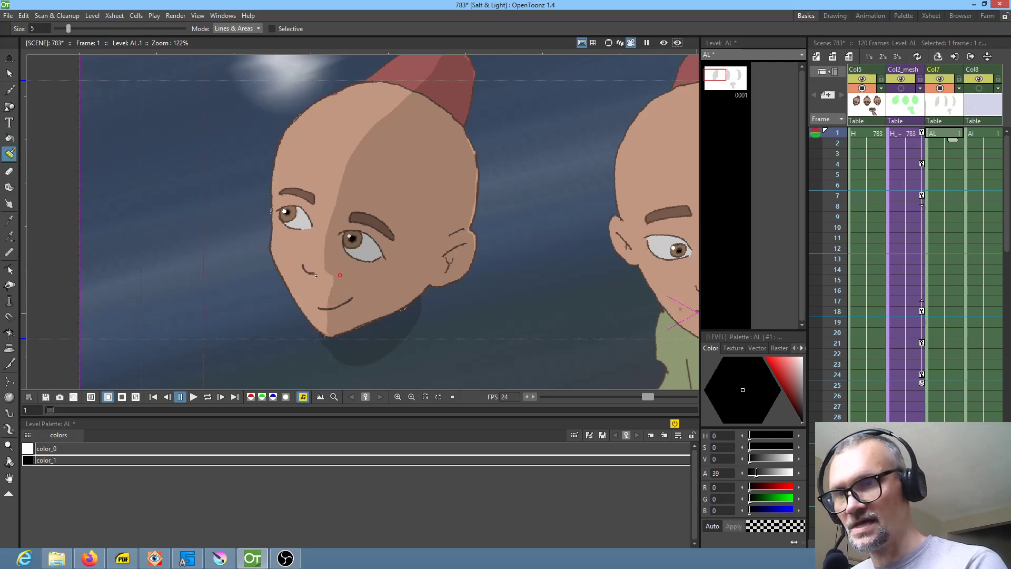
pyautogui.moveTo(311, 274); pyautogui.dragTo(321, 271)
pyautogui.moveTo(497, 275); pyautogui.dragTo(296, 282)
pyautogui.moveTo(499, 300); pyautogui.dragTo(510, 301)
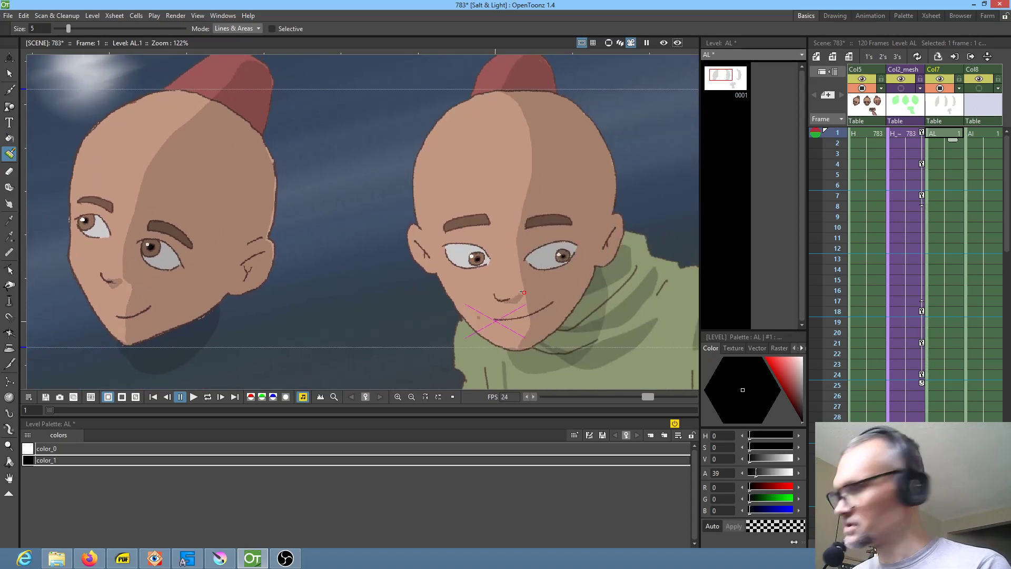
# Step: Retouch the shadow edges around the noses of the middle and rightmost heads with the Paint Brush, using color_0 and color_1
pyautogui.press('a')
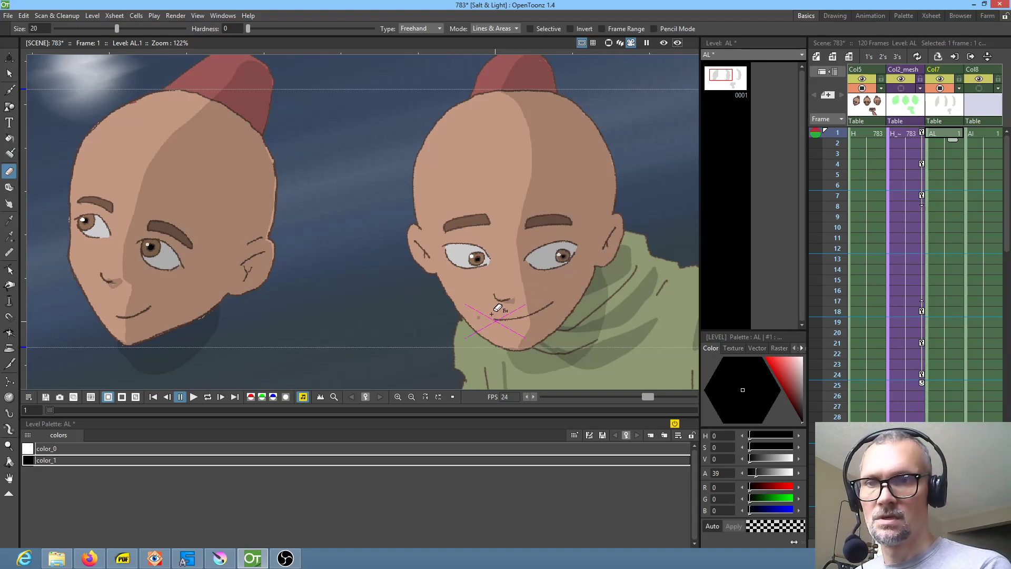
pyautogui.press('k')
pyautogui.click(487, 298)
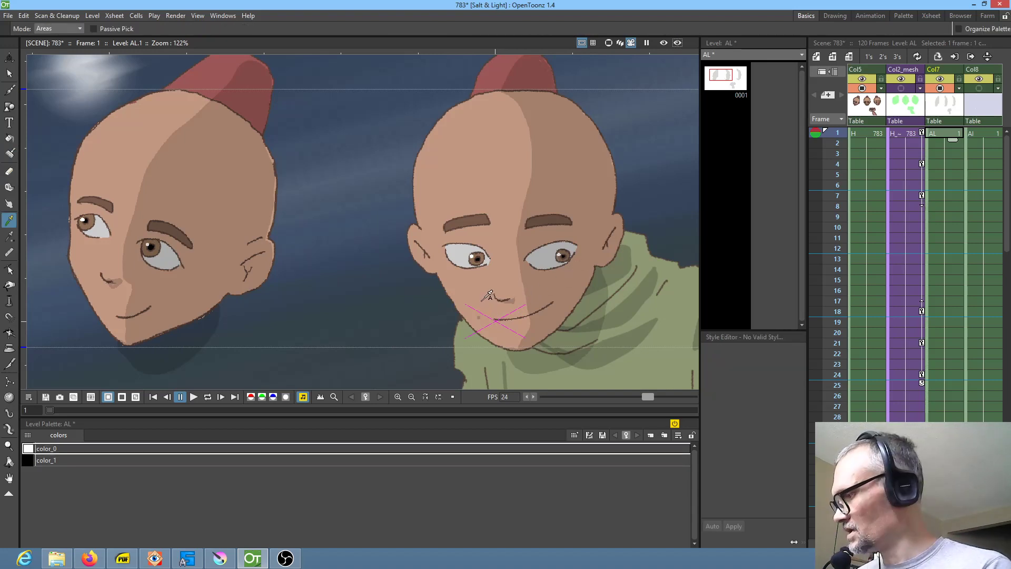
pyautogui.press('j')
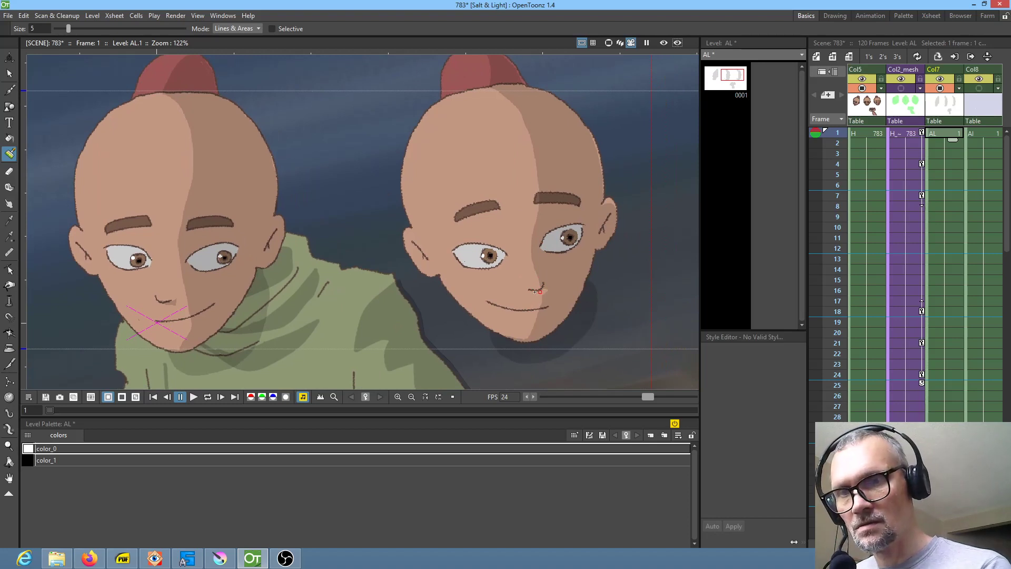
pyautogui.press('k')
pyautogui.click(559, 277)
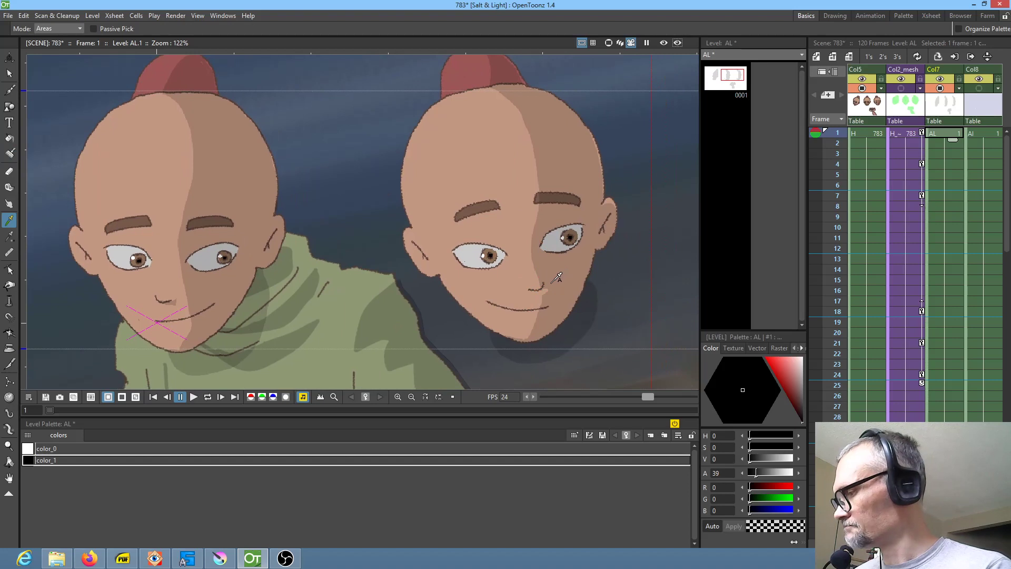
pyautogui.press('j')
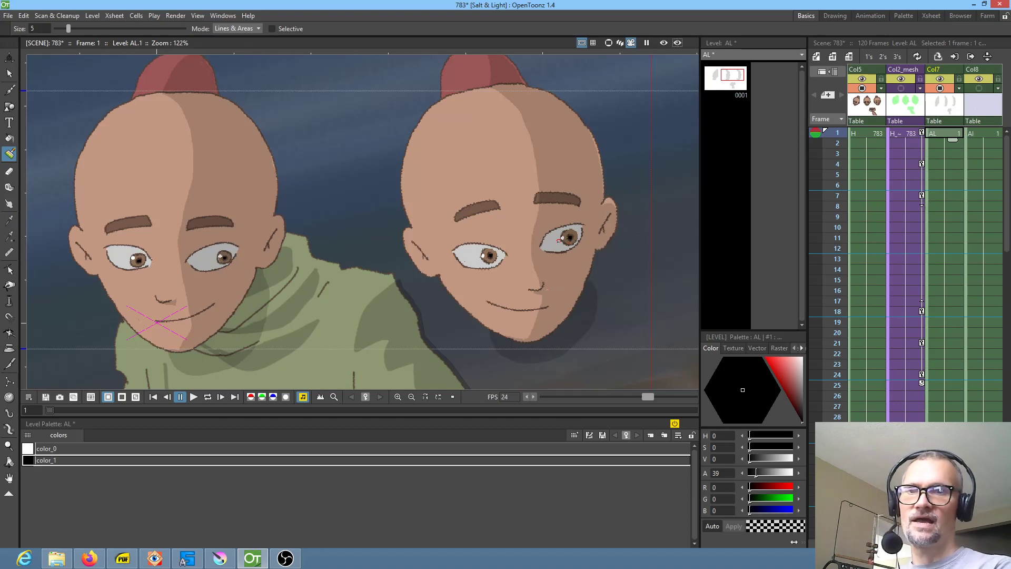
# Step: Check the shading across all three heads and save the scene
pyautogui.scroll(-3, 558, 241)
pyautogui.moveTo(468, 286); pyautogui.dragTo(509, 257)
pyautogui.scroll(-1, 503, 266)
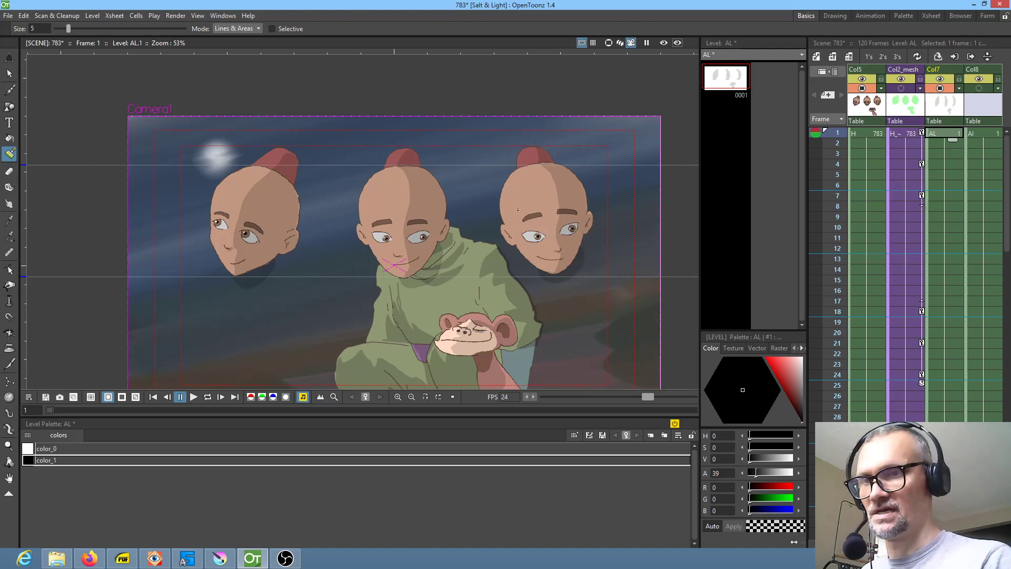
pyautogui.scroll(4, 419, 245)
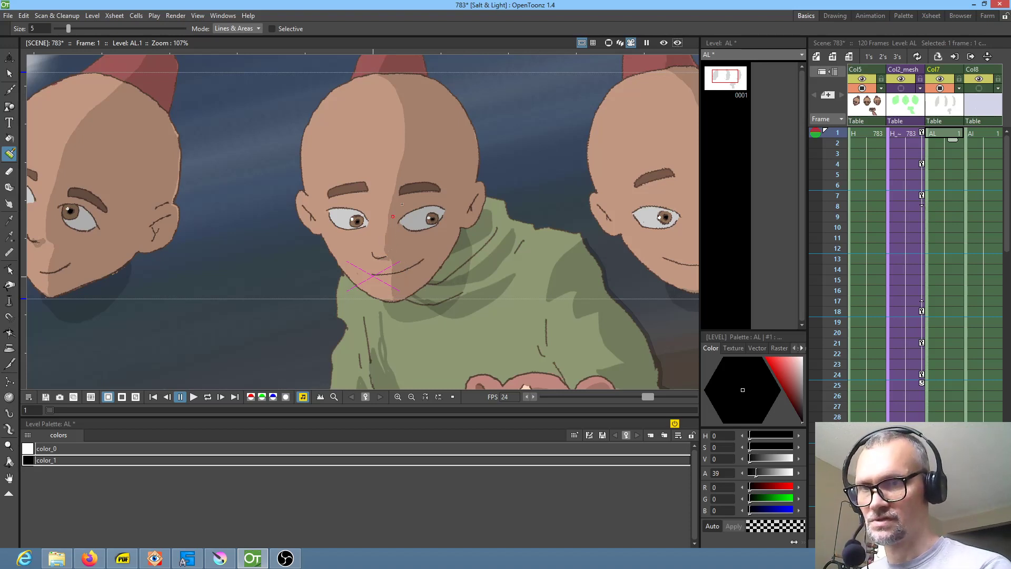
pyautogui.scroll(-4, 405, 202)
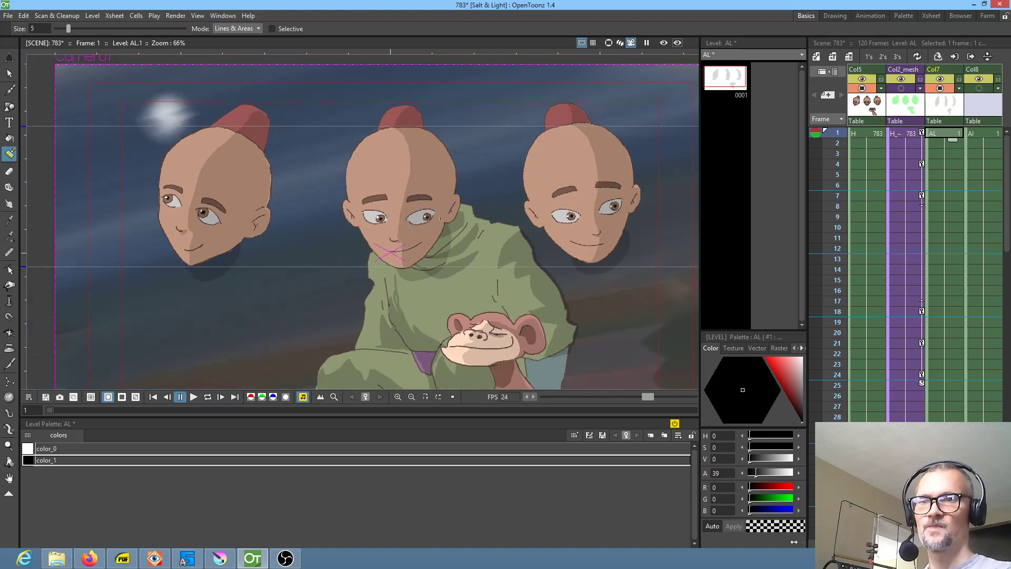
pyautogui.hotkey('ctrl', 's')
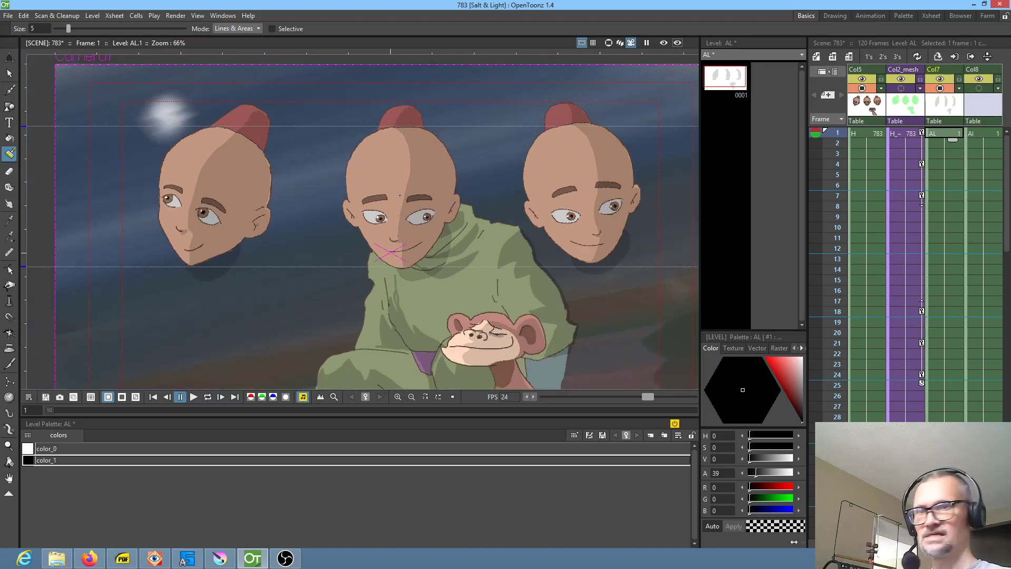
# Step: View drawing 0783 of the H level on its own, and return to the AL shadow cell on frame 1
pyautogui.click(865, 132)
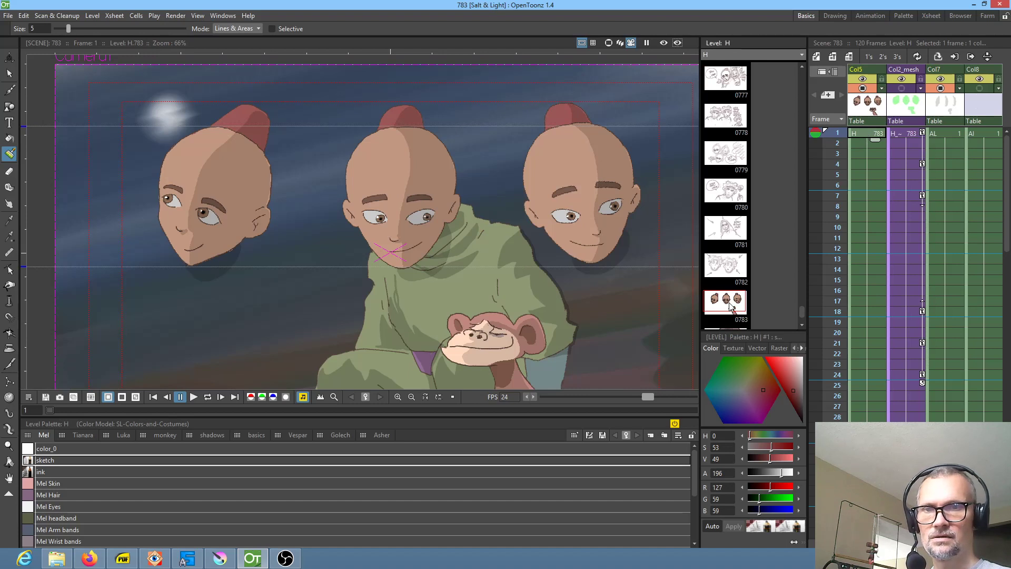
pyautogui.click(727, 302)
pyautogui.moveTo(441, 134); pyautogui.dragTo(471, 182)
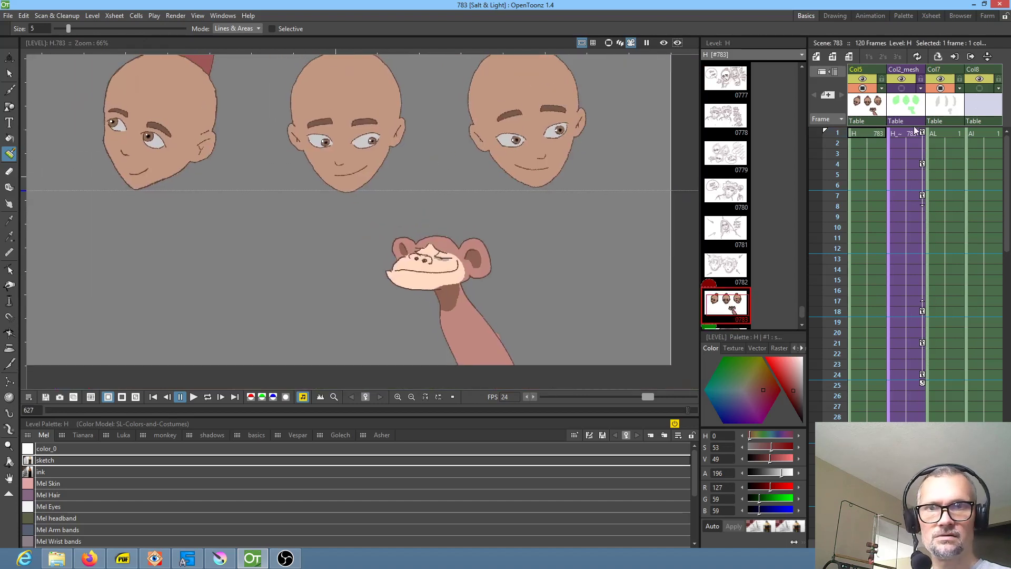
pyautogui.click(949, 133)
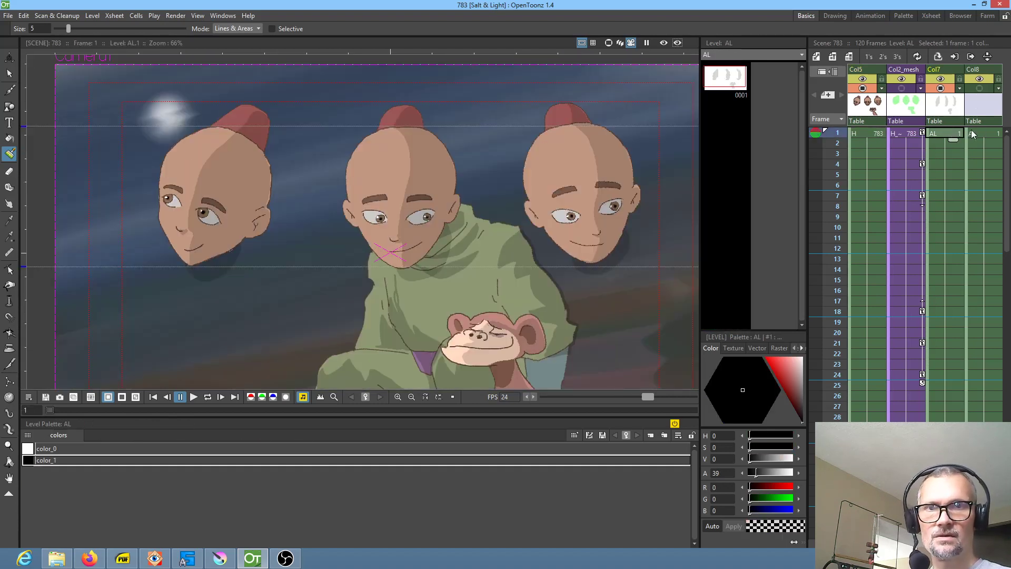
# Step: In the Stage Schematic, link the H heads column and the AL shadow column to the H_mesh_2 mesh
pyautogui.hotkey('ctrl', 'shift', 's')
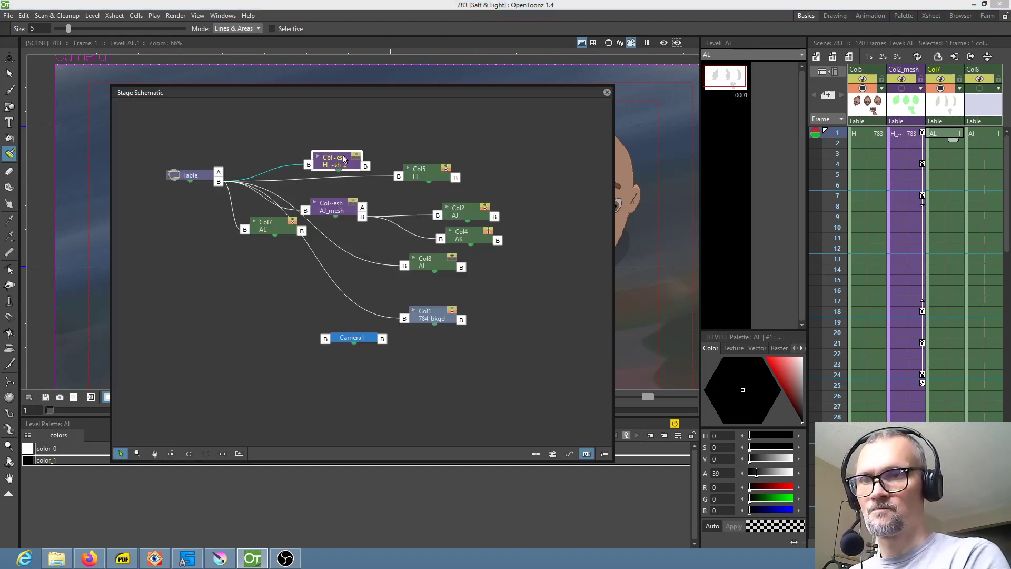
pyautogui.moveTo(346, 166); pyautogui.dragTo(346, 145)
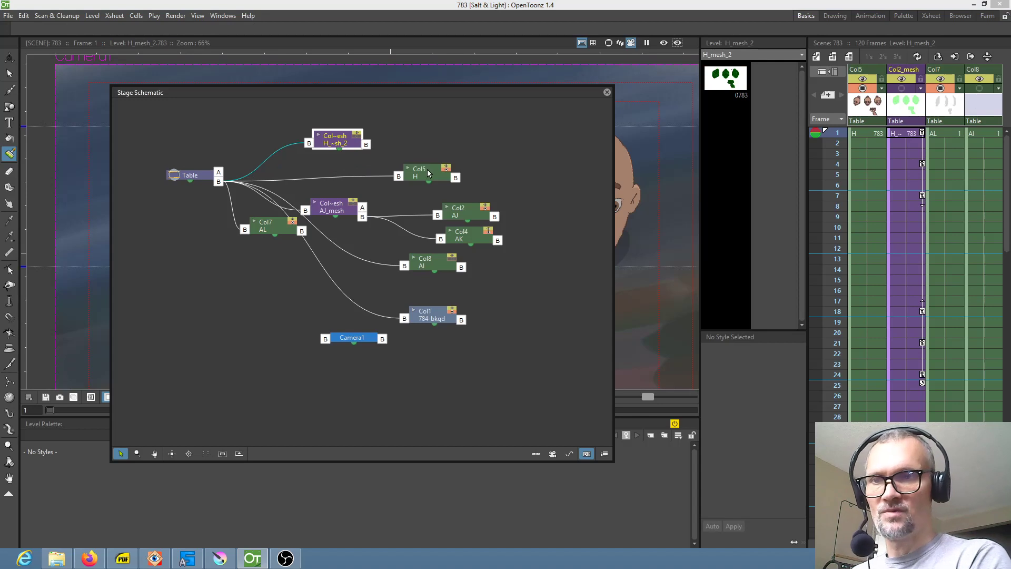
pyautogui.moveTo(425, 170); pyautogui.dragTo(472, 139)
pyautogui.moveTo(374, 150); pyautogui.dragTo(366, 148)
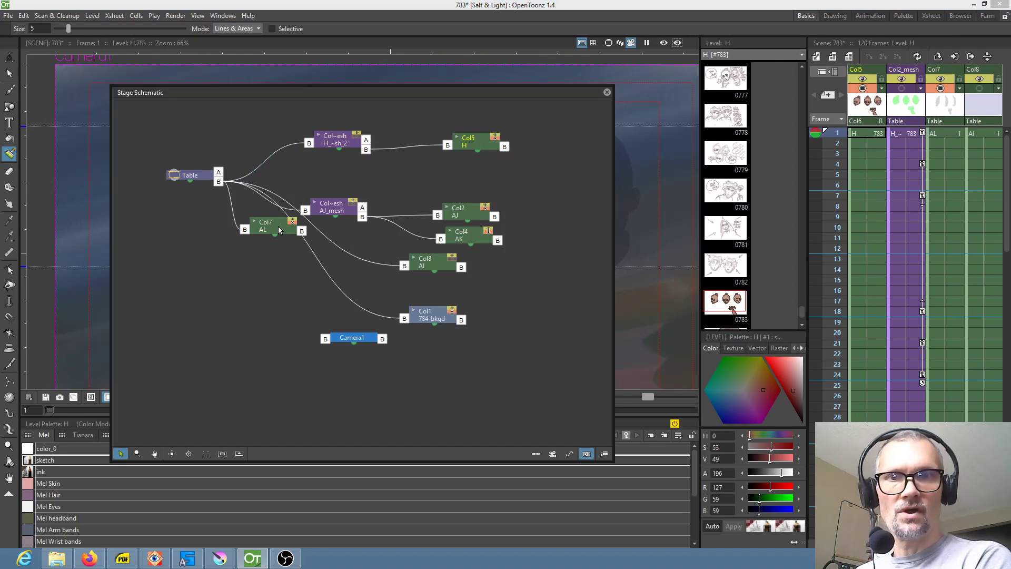
pyautogui.moveTo(265, 228); pyautogui.dragTo(474, 168)
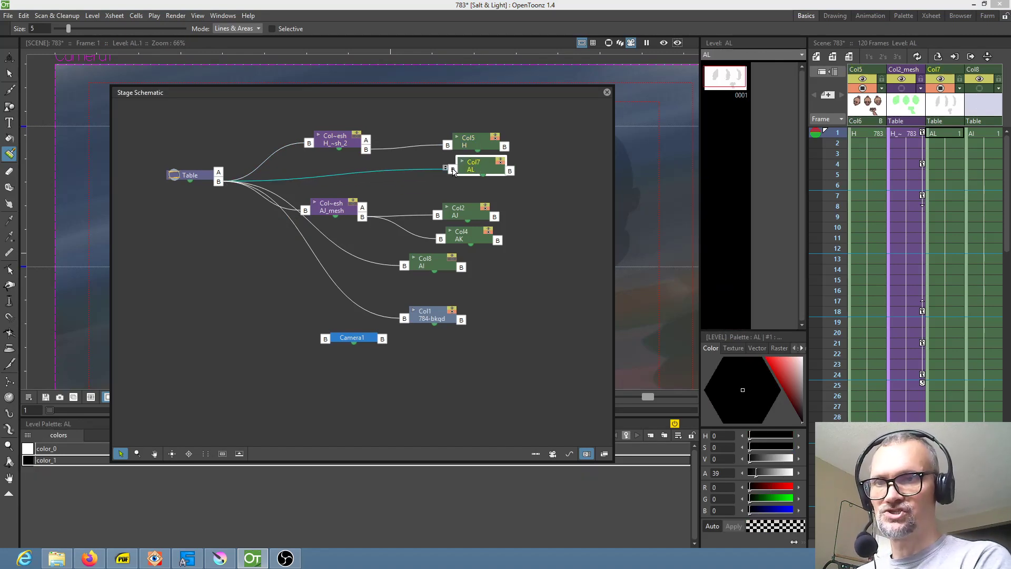
pyautogui.click(606, 92)
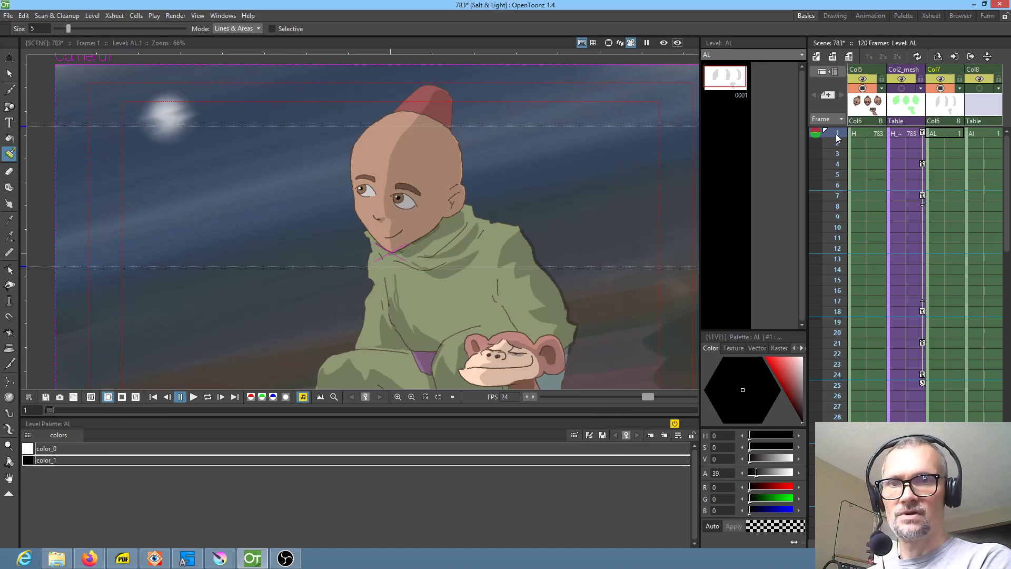
pyautogui.click(838, 154)
pyautogui.moveTo(838, 160); pyautogui.dragTo(759, 90)
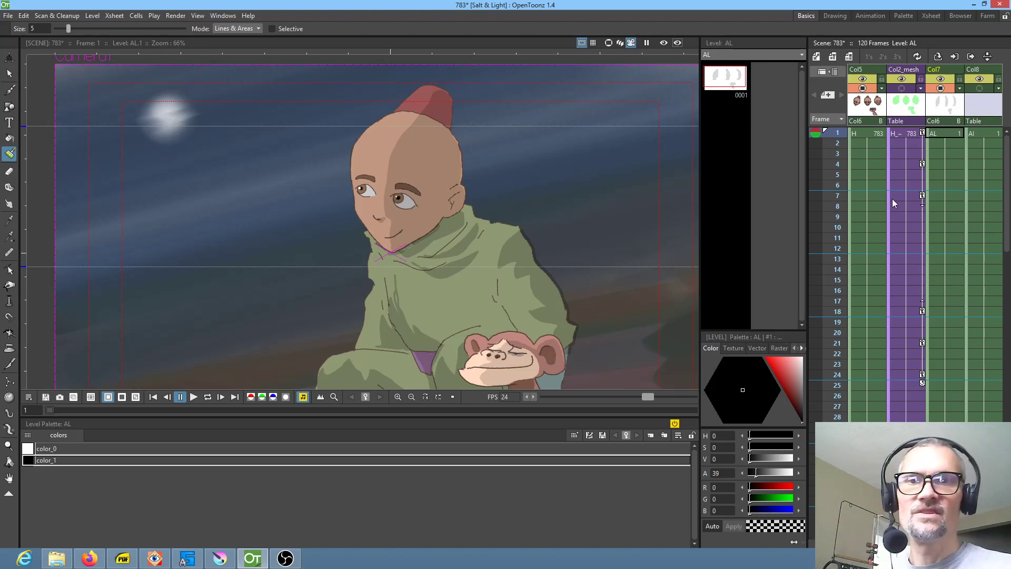
# Step: Fill the gap between the neck shadow strokes in AK drawing 0001 with a size 28 Paint Brush in color_1
pyautogui.hscroll(-5, 893, 195)
pyautogui.hscroll(-3, 941, 226)
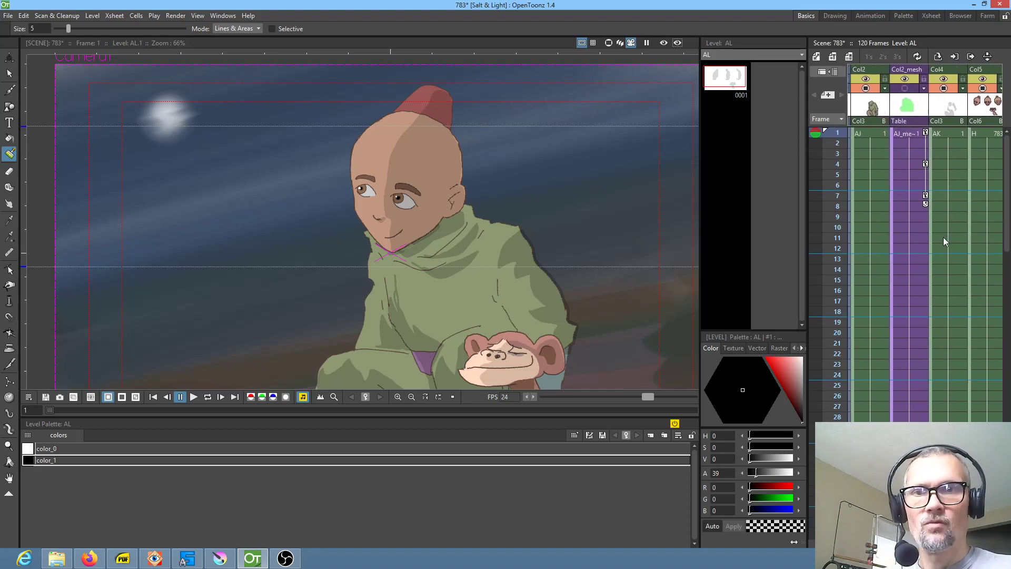
pyautogui.click(866, 133)
pyautogui.click(948, 133)
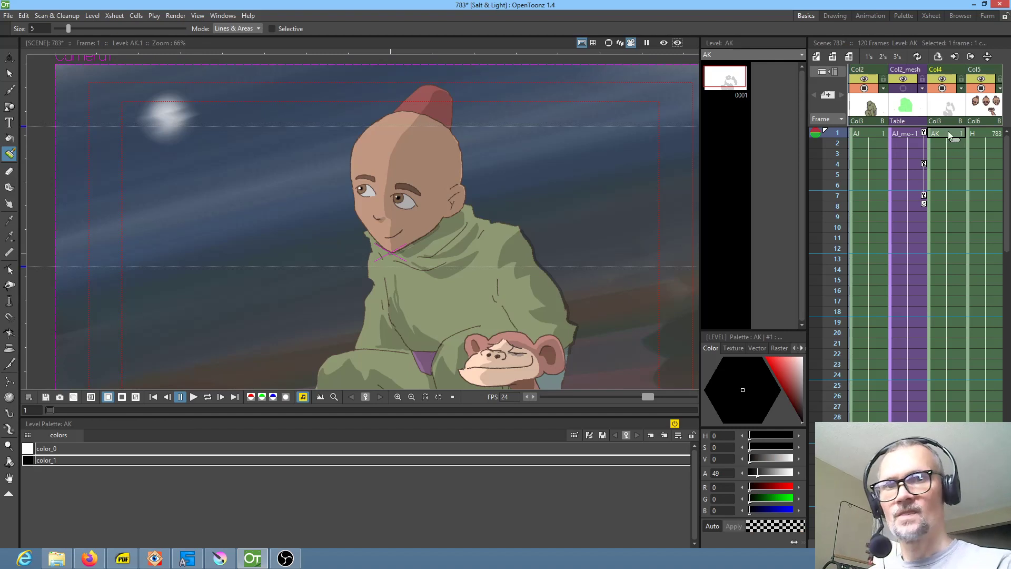
pyautogui.moveTo(97, 33); pyautogui.dragTo(130, 31)
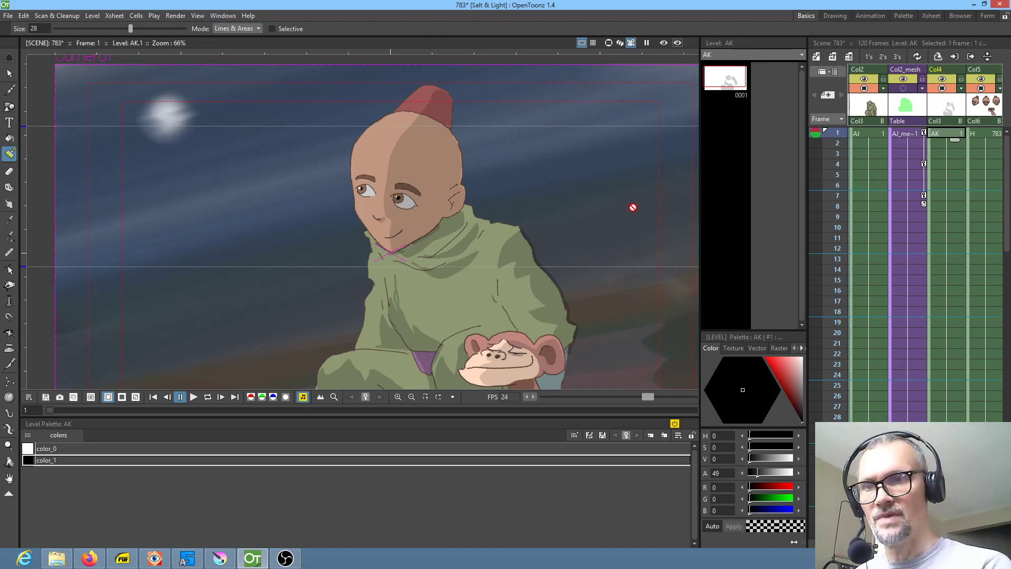
pyautogui.click(724, 88)
pyautogui.click(725, 85)
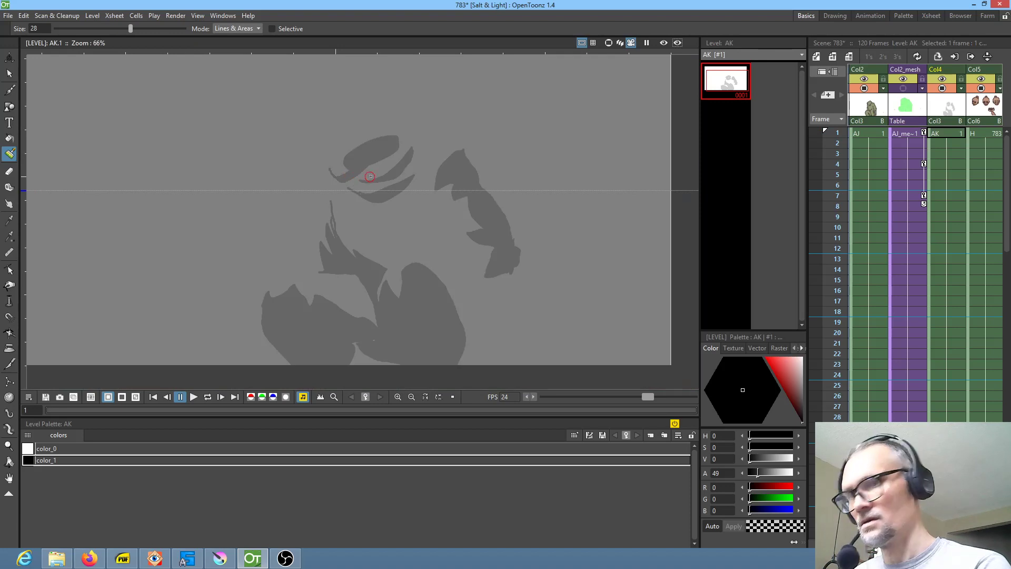
pyautogui.moveTo(350, 180)
pyautogui.mouseDown()
pyautogui.moveTo(367, 184)
pyautogui.moveTo(356, 169)
pyautogui.moveTo(387, 153)
pyautogui.mouseUp()
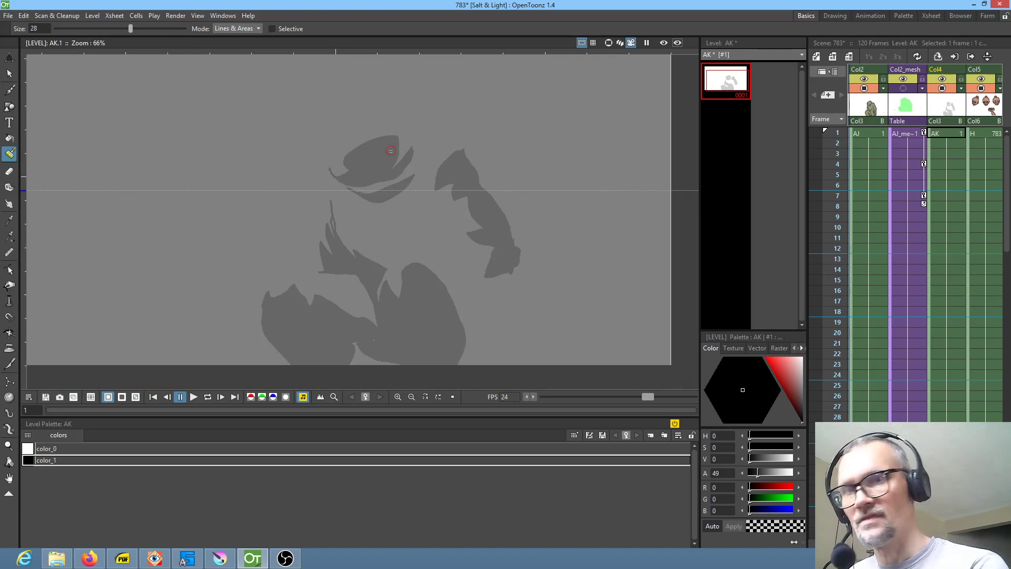
pyautogui.click(952, 131)
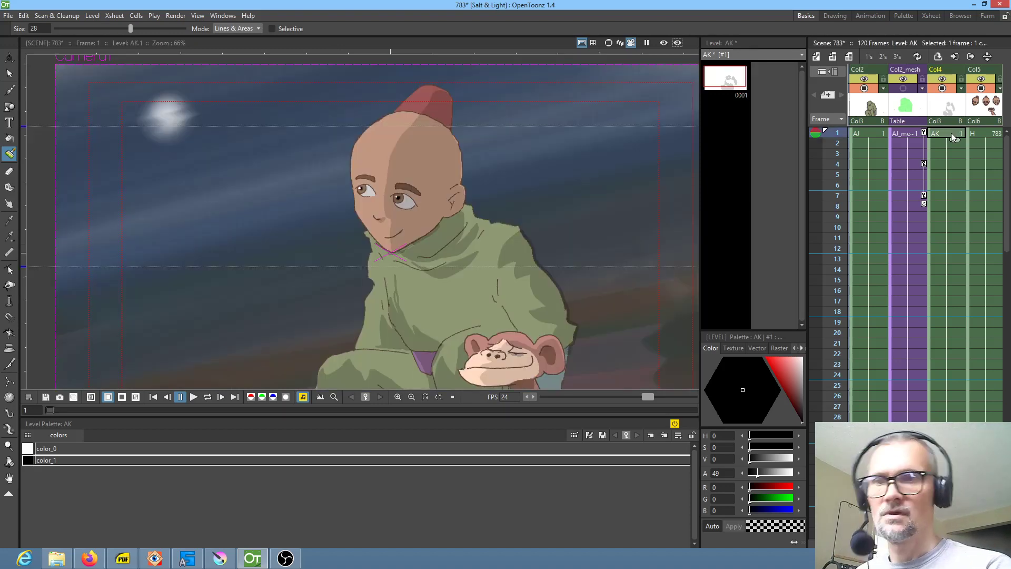
pyautogui.moveTo(655, 307); pyautogui.dragTo(594, 278)
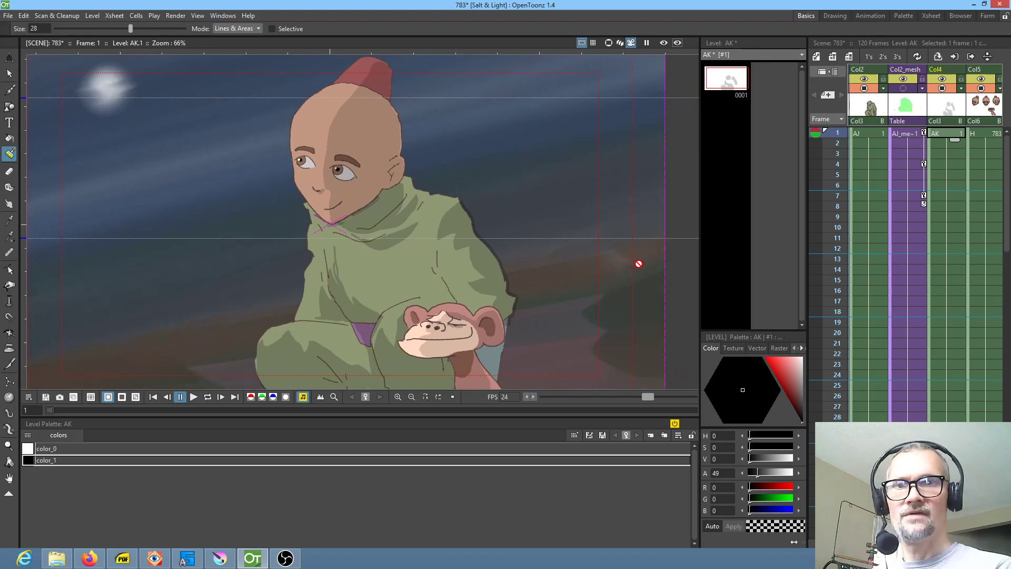
# Step: Duplicate the AK shadow drawing at frames 4 and 7 in its column
pyautogui.moveTo(839, 142); pyautogui.dragTo(839, 165)
pyautogui.click(951, 167)
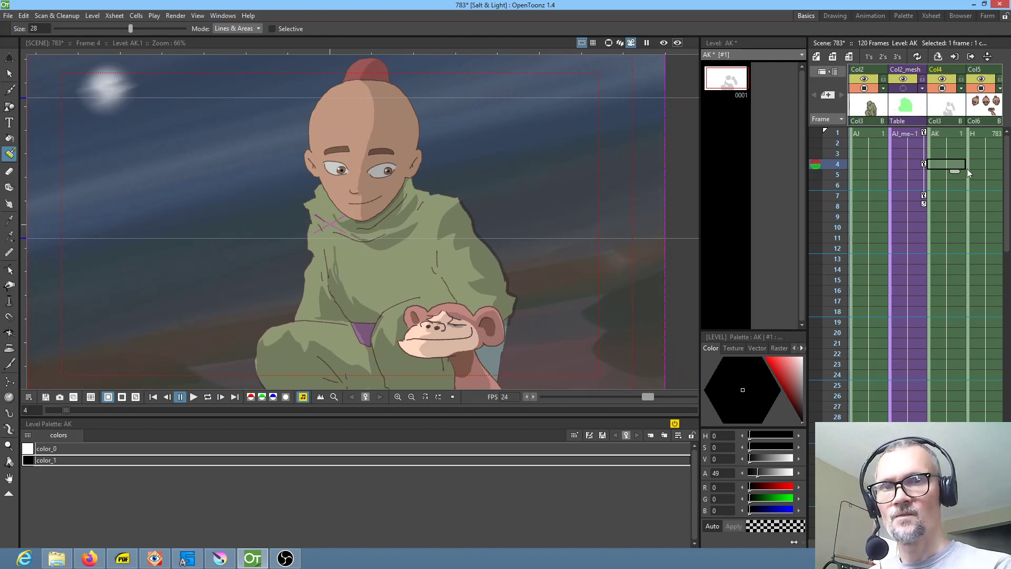
pyautogui.press('d')
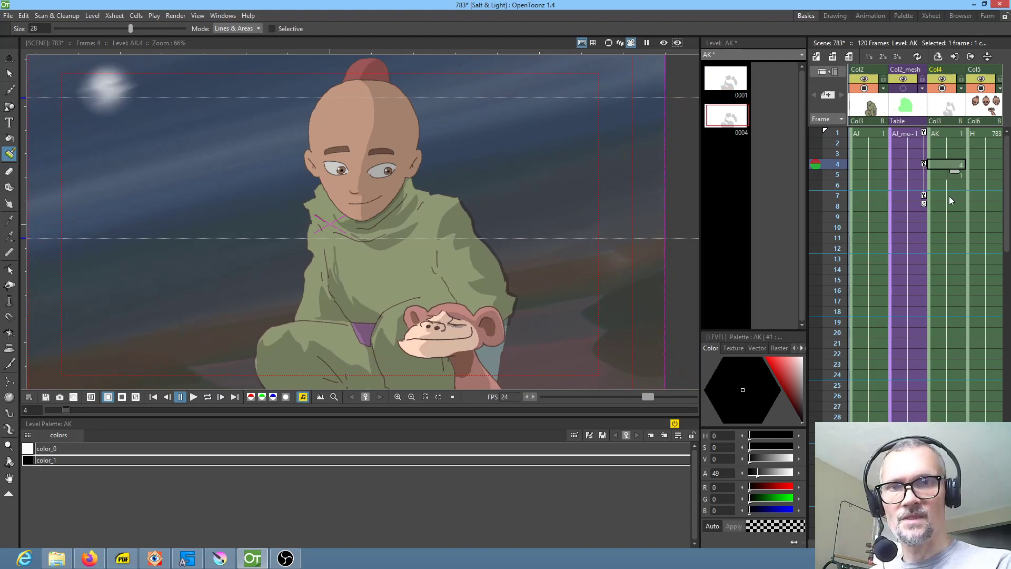
pyautogui.click(951, 197)
pyautogui.press('d')
# Step: Clear the AK cells at frames 5 and 6 and extend the hold of AK drawing 4 through frame 6
pyautogui.click(957, 176)
pyautogui.press('Delete')
pyautogui.click(956, 187)
pyautogui.press('Delete')
pyautogui.click(958, 168)
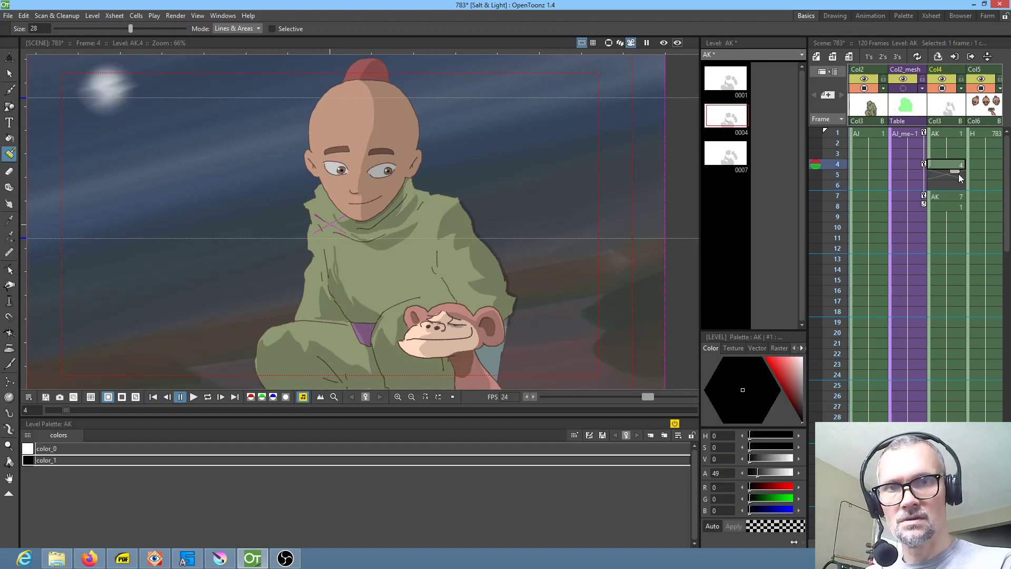
pyautogui.moveTo(955, 171); pyautogui.dragTo(957, 195)
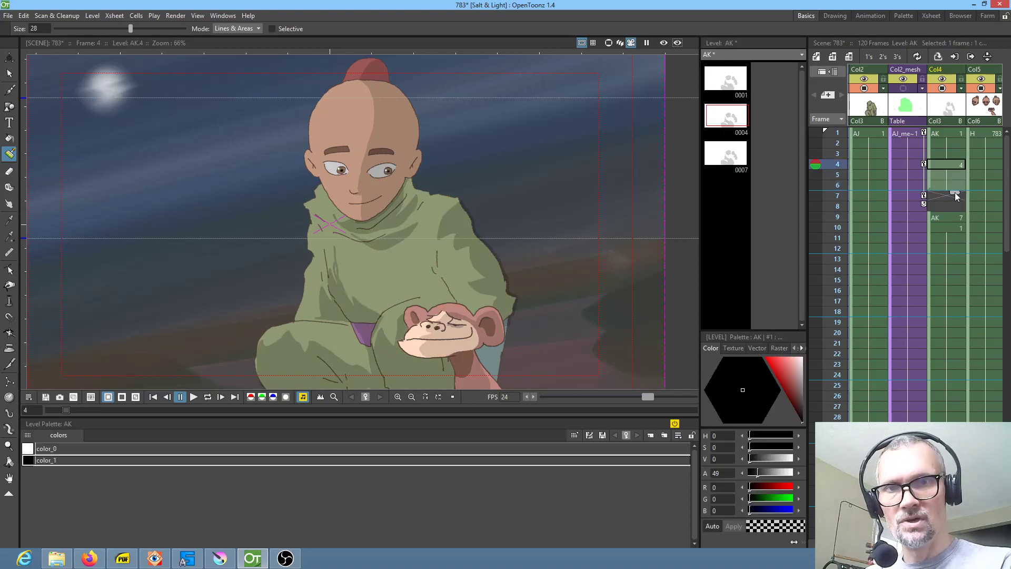
# Step: Insert an empty cell at frame 10 of the AK column, directly after drawing 7
pyautogui.click(951, 219)
pyautogui.click(944, 226)
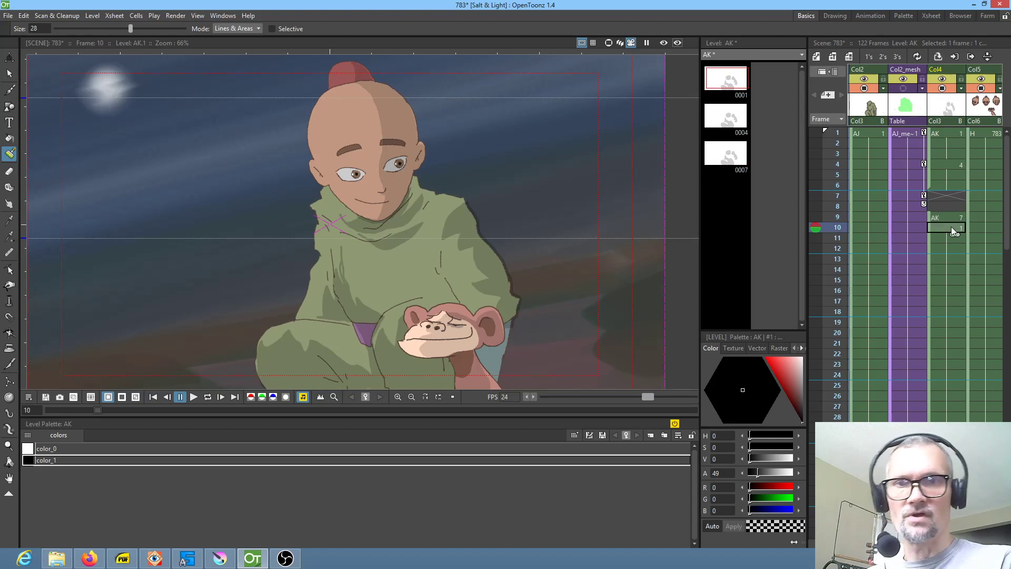
pyautogui.scroll(-2, 949, 232)
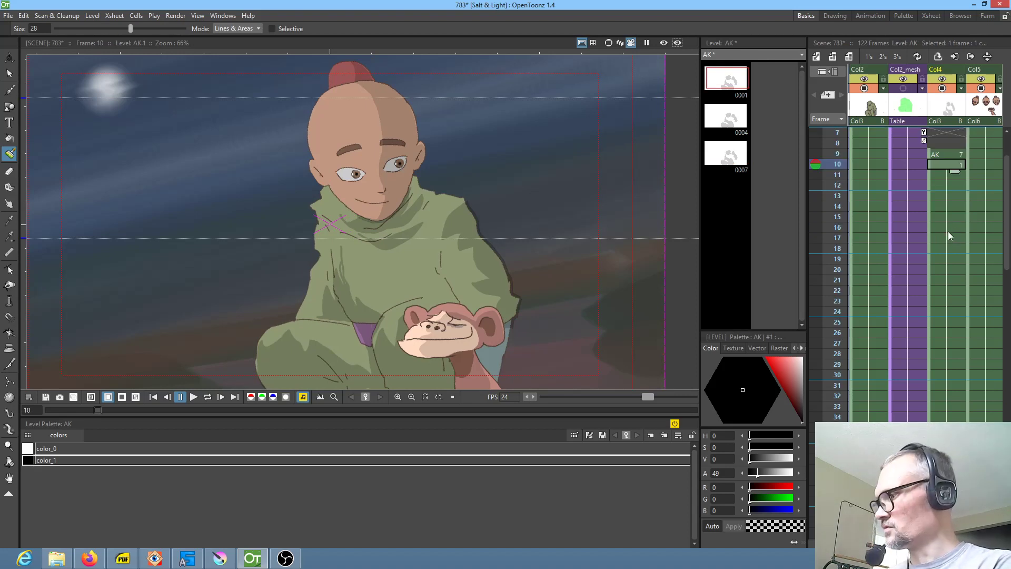
pyautogui.press('Insert')
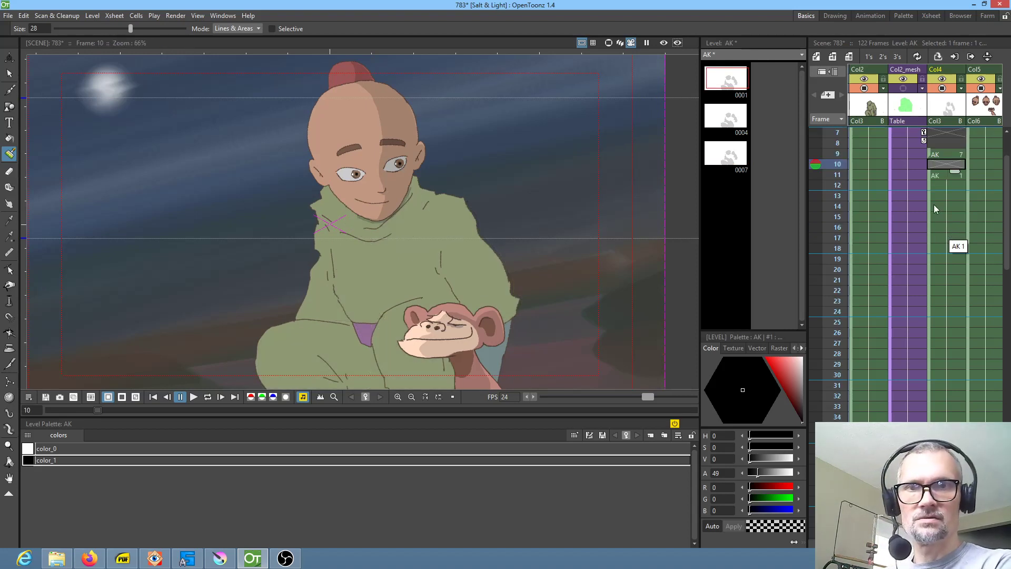
# Step: Clear the AK 1 cells from frame 11 onward and hold AK drawing 7 from frame 7 through frame 120
pyautogui.click(928, 196)
pyautogui.press('Delete')
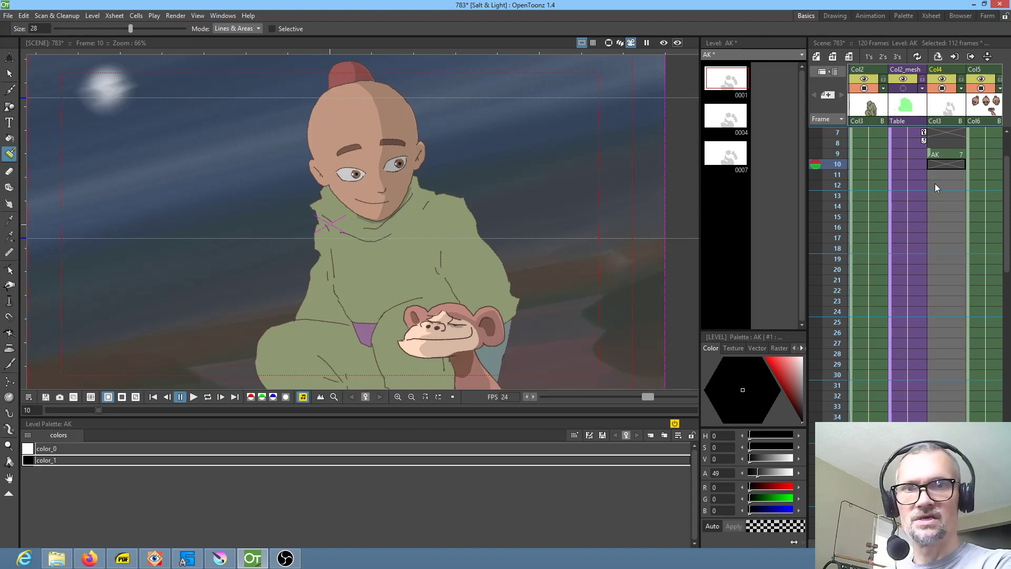
pyautogui.click(948, 155)
pyautogui.scroll(2, 948, 158)
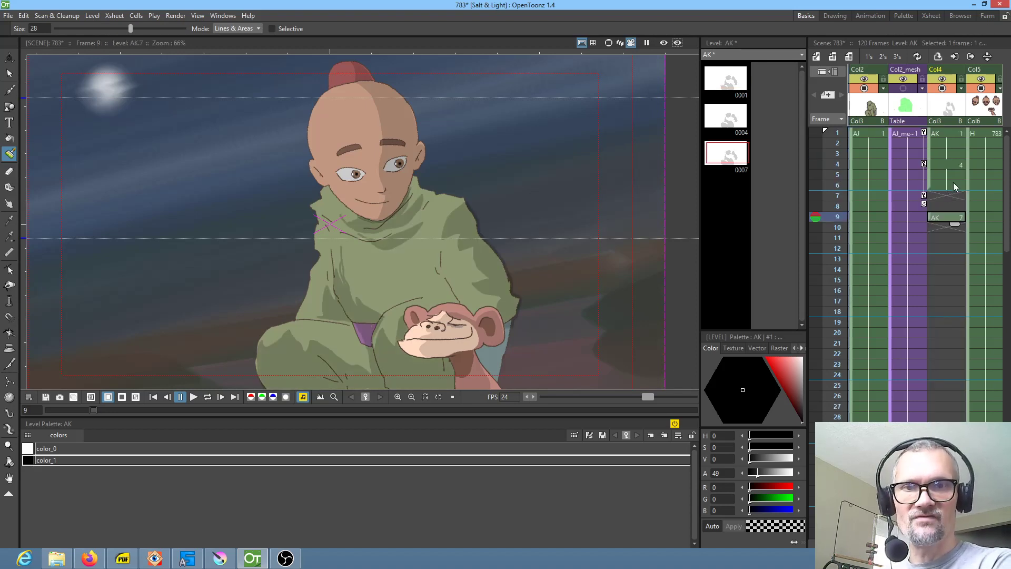
pyautogui.moveTo(930, 217)
pyautogui.mouseDown()
pyautogui.moveTo(932, 198)
pyautogui.moveTo(956, 206)
pyautogui.moveTo(955, 426)
pyautogui.moveTo(949, 324)
pyautogui.mouseUp()
pyautogui.scroll(17, 947, 293)
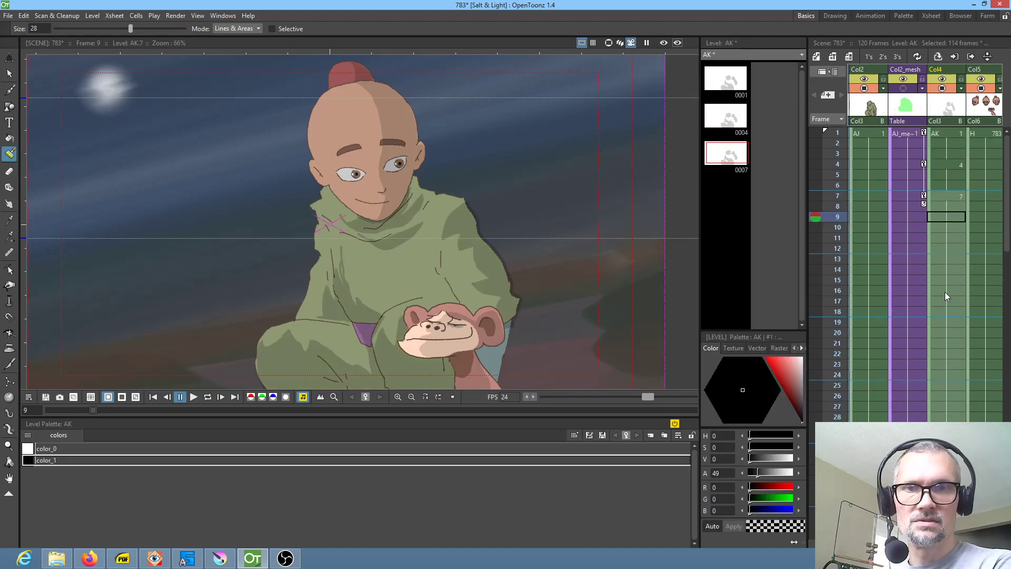
# Step: Compare the AK drawings and fill the gaps between the neck shadow shapes in drawing 0004 with the Paint Brush in color_1
pyautogui.click(955, 166)
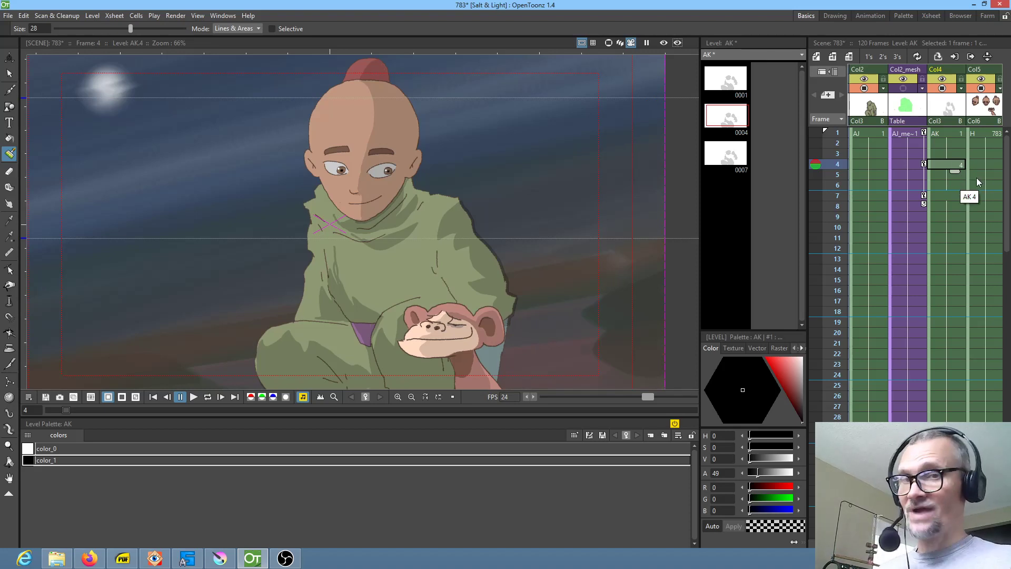
pyautogui.click(953, 134)
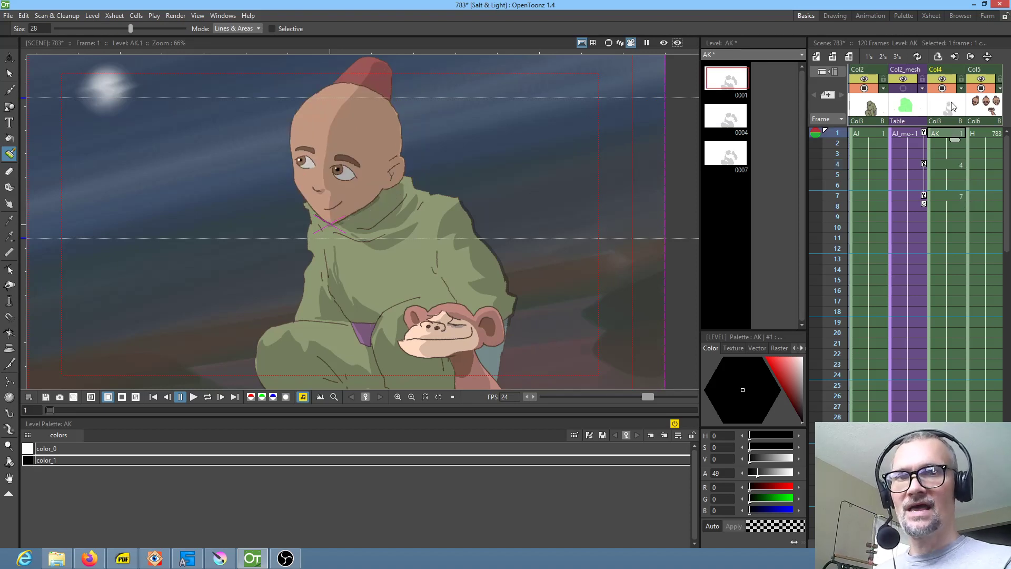
pyautogui.click(735, 83)
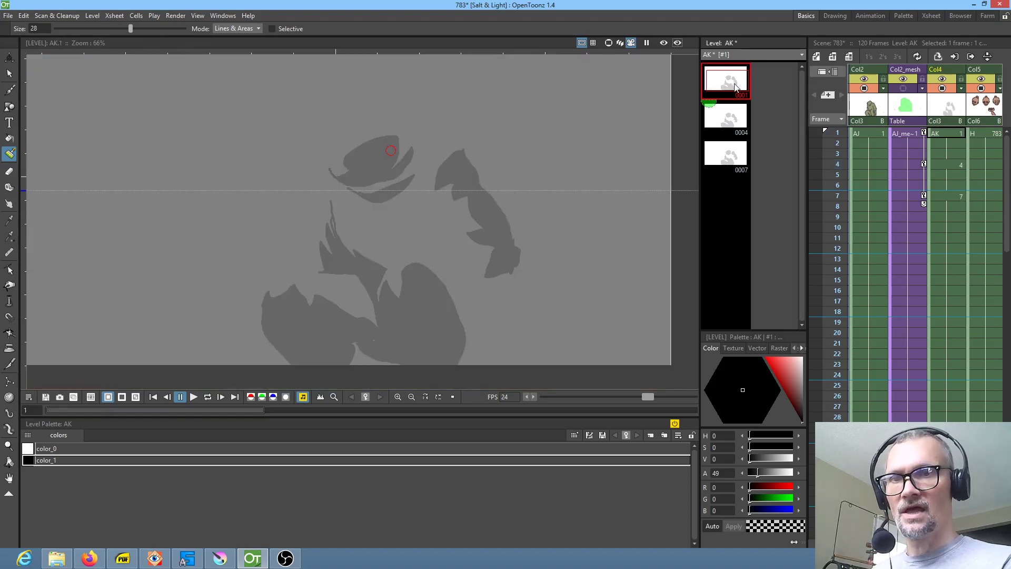
pyautogui.click(730, 123)
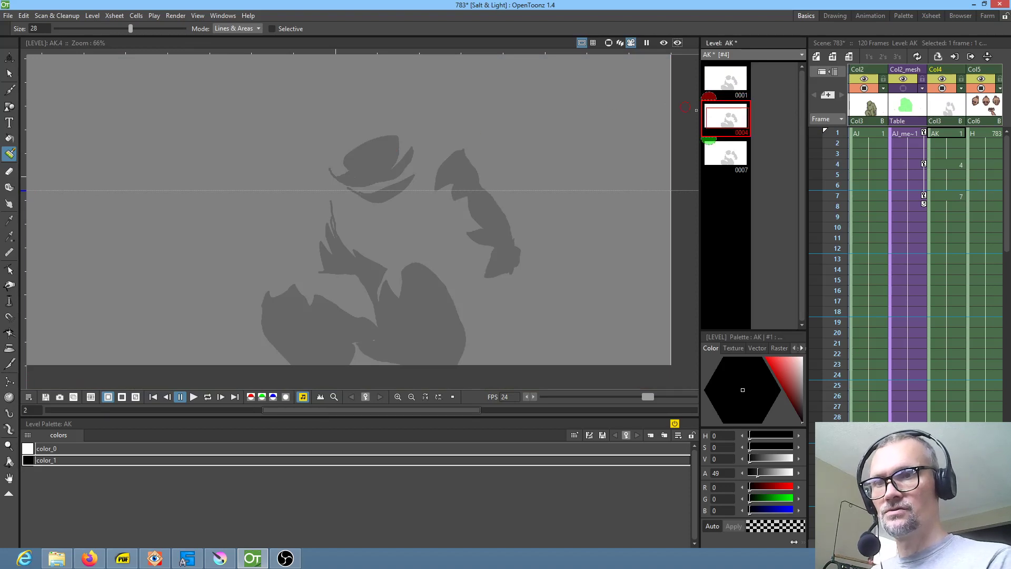
pyautogui.click(731, 153)
pyautogui.click(734, 84)
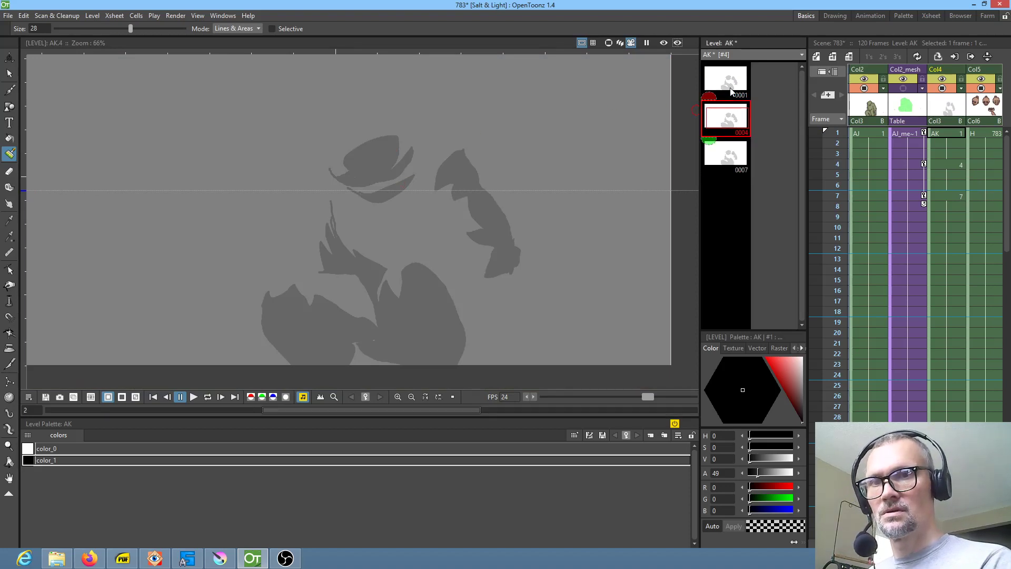
pyautogui.click(735, 118)
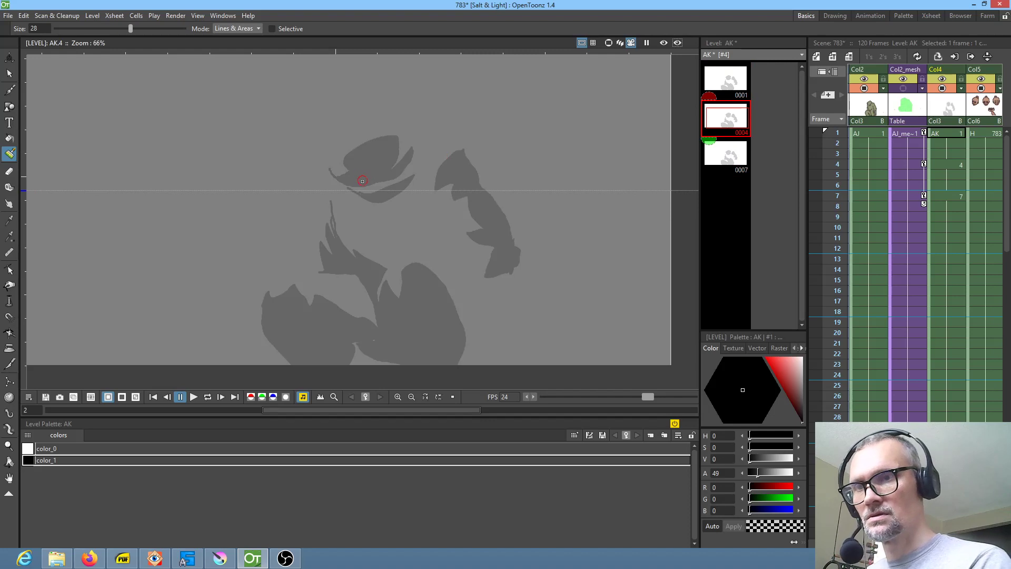
pyautogui.moveTo(361, 186)
pyautogui.mouseDown()
pyautogui.moveTo(387, 180)
pyautogui.moveTo(396, 153)
pyautogui.moveTo(379, 187)
pyautogui.moveTo(404, 170)
pyautogui.mouseUp()
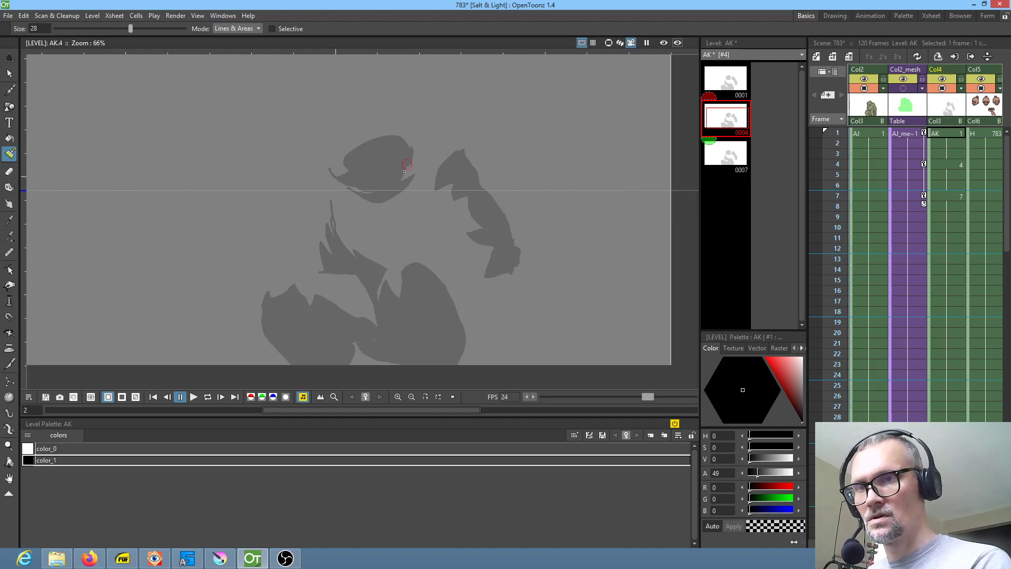
# Step: Fill the remaining neck shadow gaps in AK drawing 0007 with the Paint Brush and compare it with drawing 0004
pyautogui.click(725, 158)
pyautogui.moveTo(349, 180)
pyautogui.mouseDown()
pyautogui.moveTo(373, 196)
pyautogui.moveTo(404, 182)
pyautogui.moveTo(408, 155)
pyautogui.moveTo(393, 139)
pyautogui.moveTo(396, 183)
pyautogui.moveTo(370, 186)
pyautogui.mouseUp()
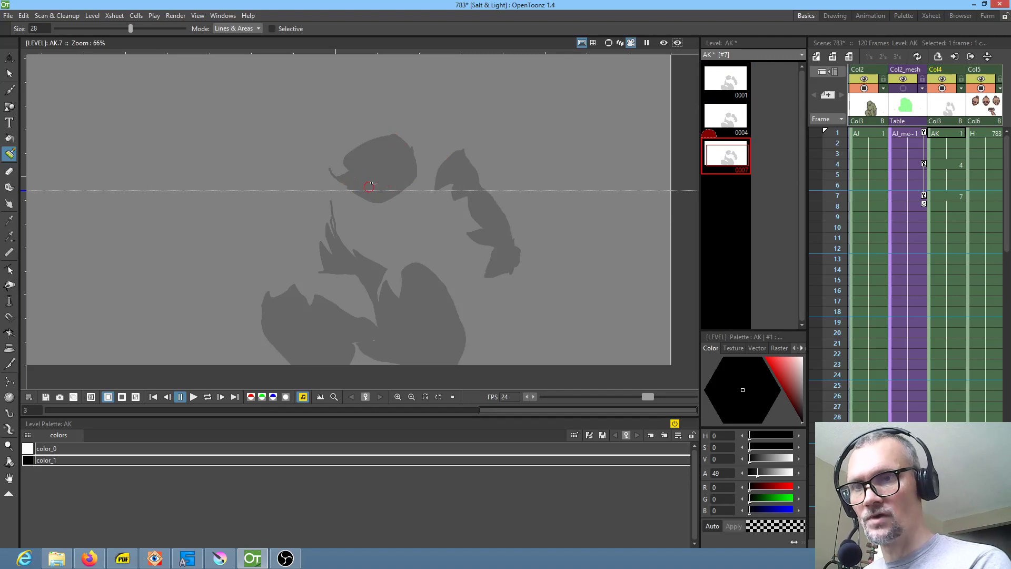
pyautogui.moveTo(835, 134)
pyautogui.mouseDown()
pyautogui.moveTo(835, 230)
pyautogui.moveTo(833, 132)
pyautogui.mouseUp()
pyautogui.click(725, 121)
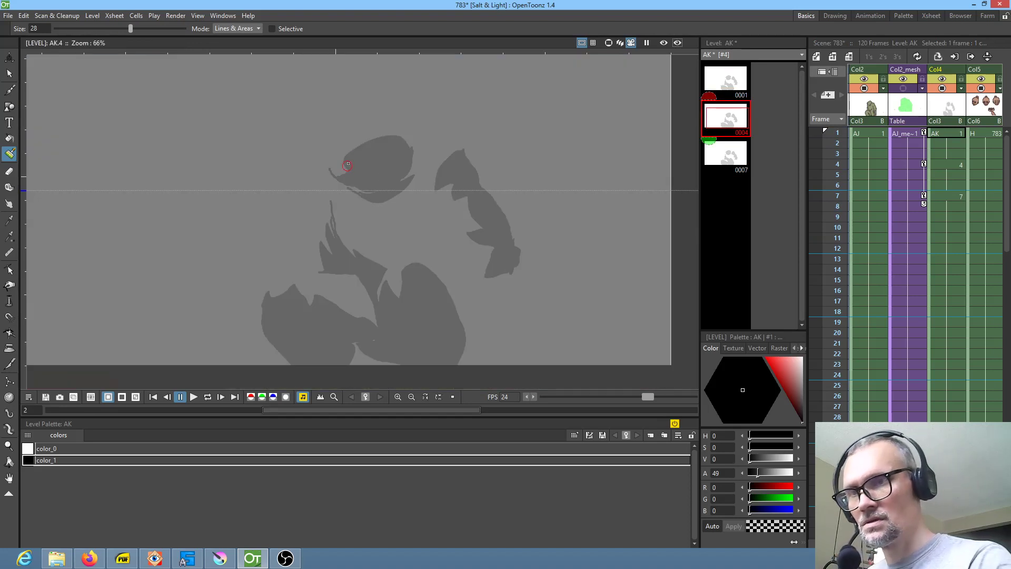
pyautogui.press('.')
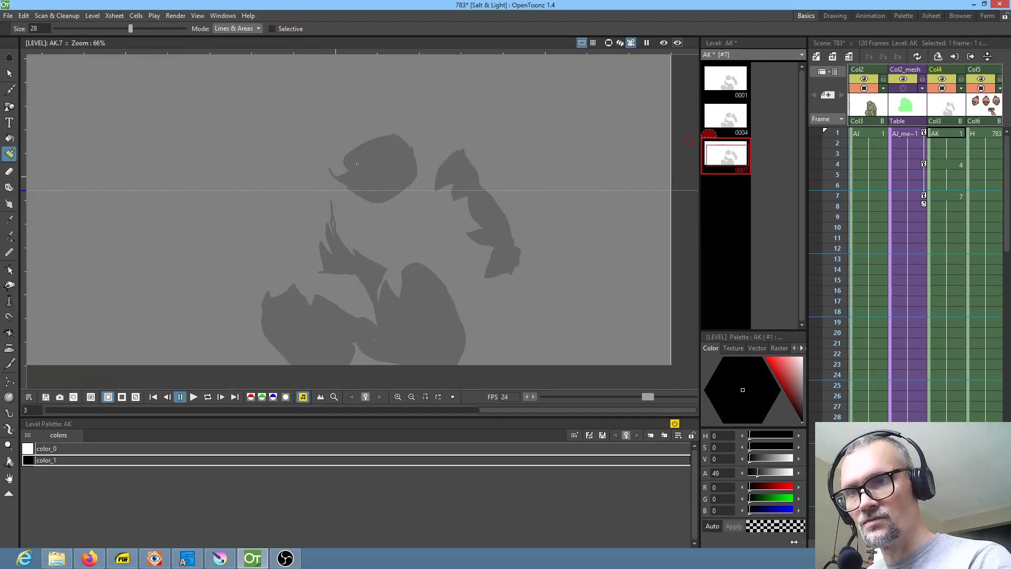
pyautogui.moveTo(835, 136)
pyautogui.mouseDown()
pyautogui.moveTo(837, 258)
pyautogui.moveTo(832, 124)
pyautogui.mouseUp()
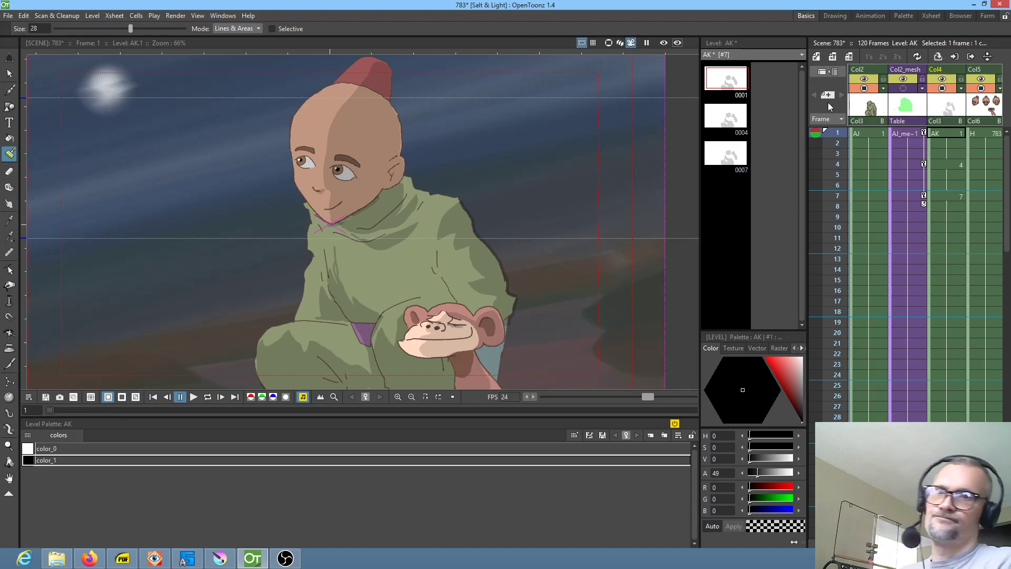
# Step: View the 784-bkgd background drawing on its own and insert an empty column before the background's column
pyautogui.scroll(-1, 450, 183)
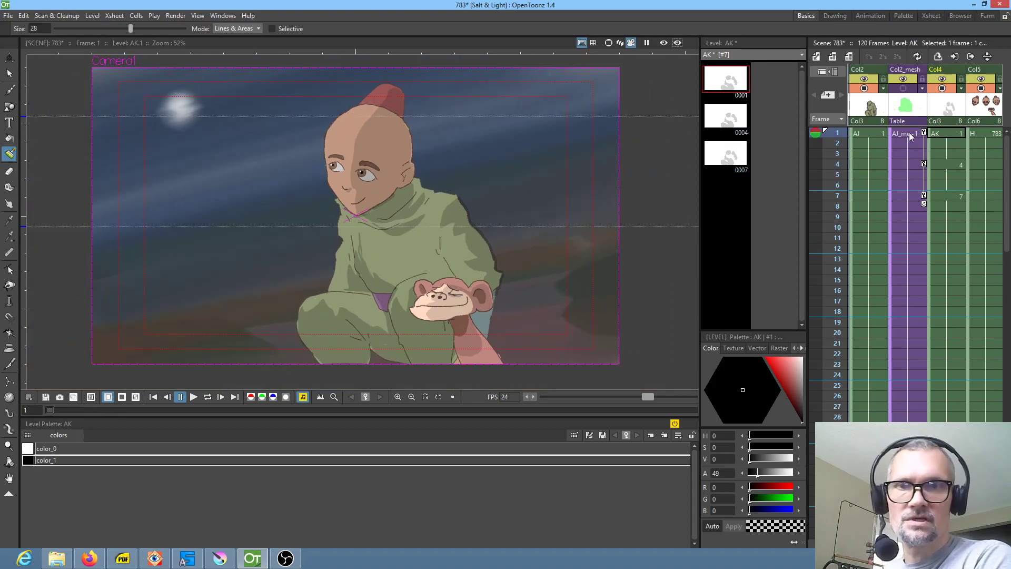
pyautogui.hscroll(-2, 908, 181)
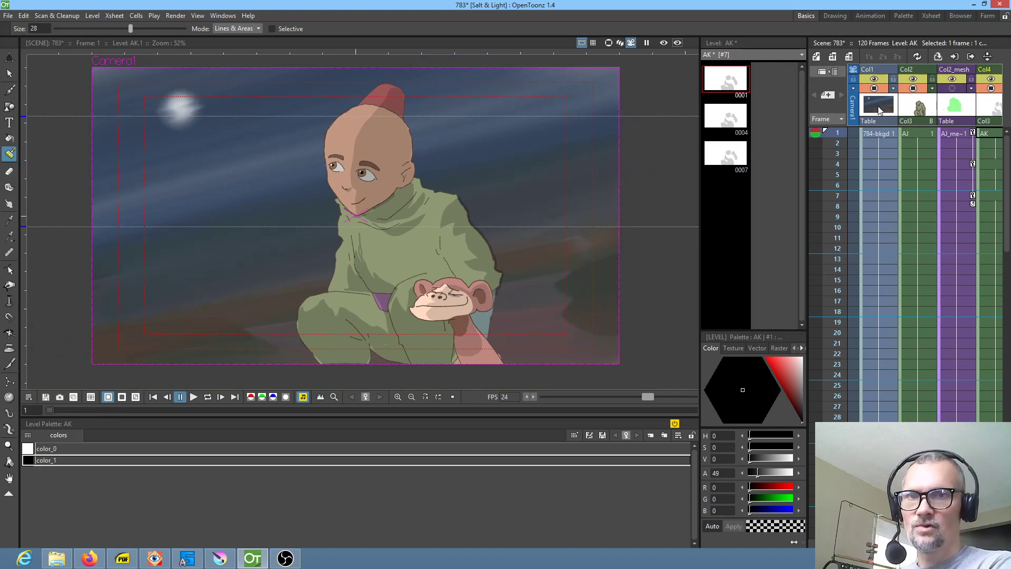
pyautogui.click(884, 134)
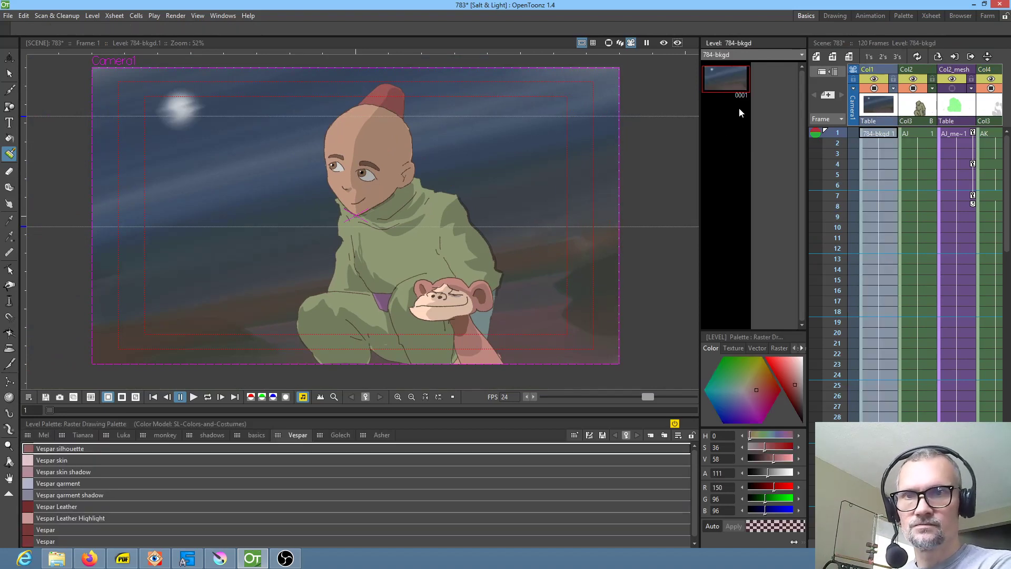
pyautogui.click(729, 84)
pyautogui.moveTo(304, 181); pyautogui.dragTo(330, 198)
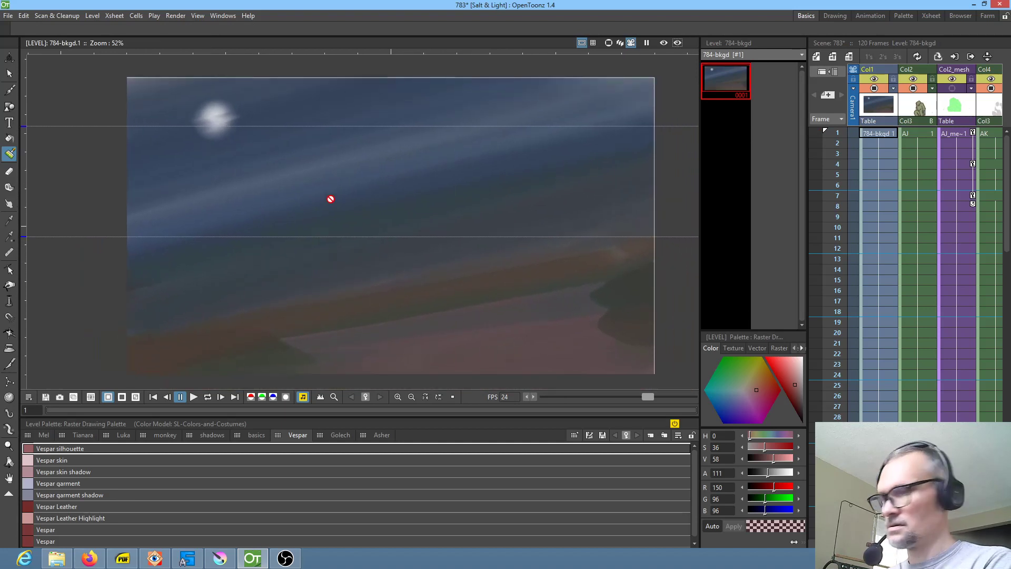
pyautogui.click(885, 105)
pyautogui.press('Insert')
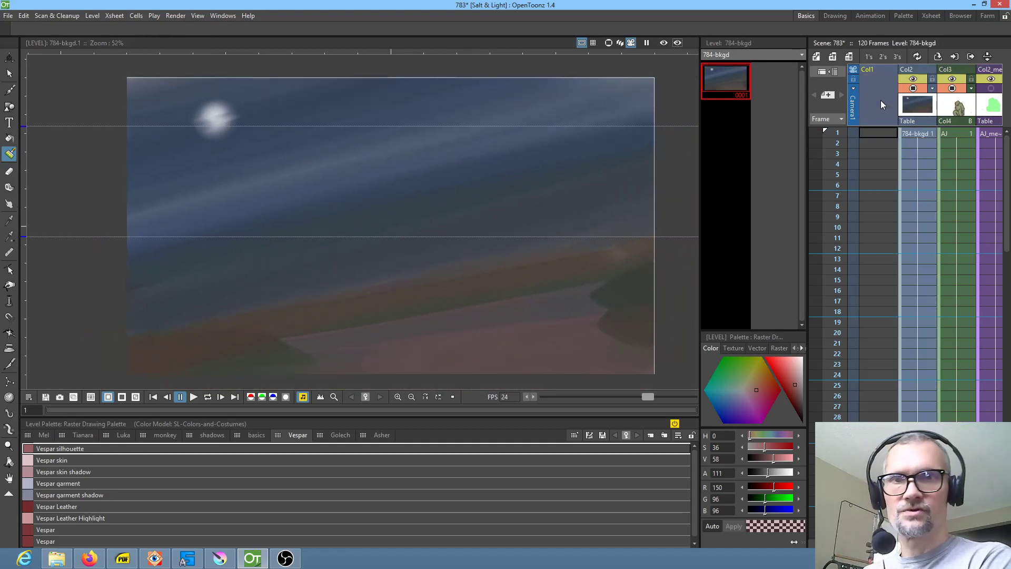
# Step: Create a new raster level J at frame 1 of the empty Col1 and extend its drawing through frame 120
pyautogui.click(880, 130)
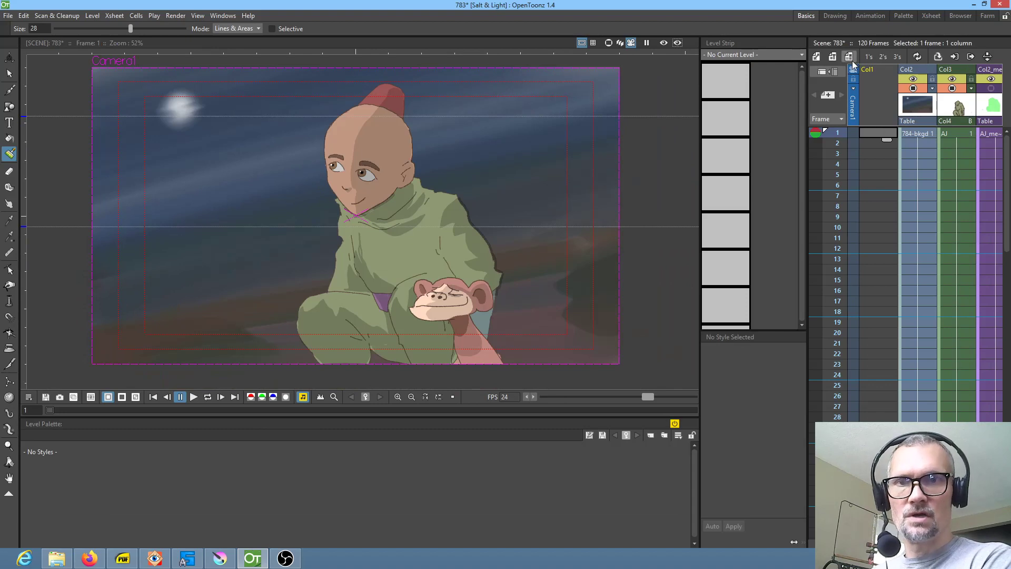
pyautogui.click(852, 59)
pyautogui.click(257, 272)
pyautogui.moveTo(880, 138); pyautogui.dragTo(885, 427)
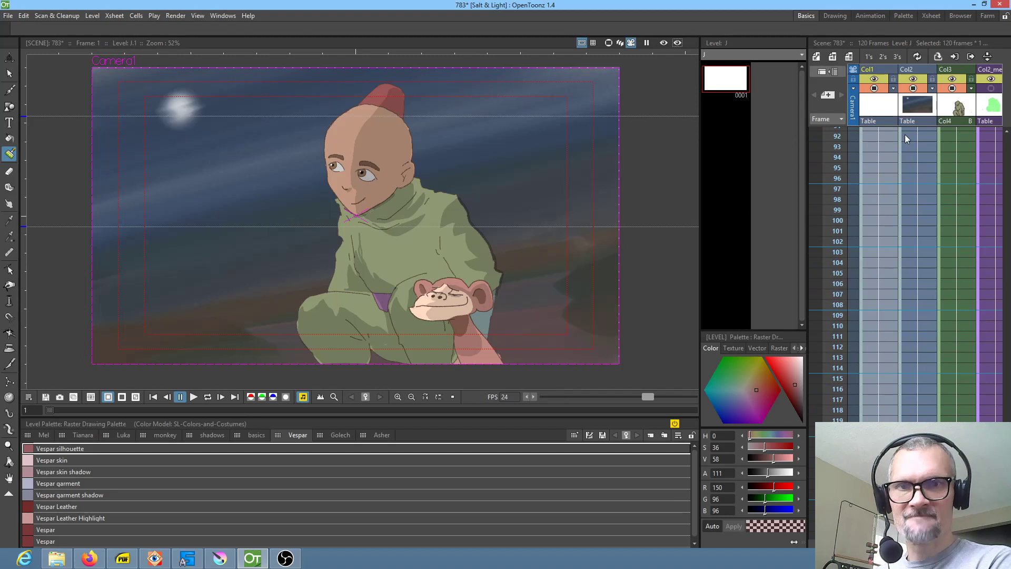
# Step: Copy the entire 784-bkgd image and paste it into drawing 0001 of level J
pyautogui.click(924, 105)
pyautogui.moveTo(741, 75)
pyautogui.mouseDown()
pyautogui.moveTo(678, 150)
pyautogui.moveTo(668, 219)
pyautogui.mouseUp()
pyautogui.press('s')
pyautogui.hotkey('ctrl', 'a')
pyautogui.click(879, 133)
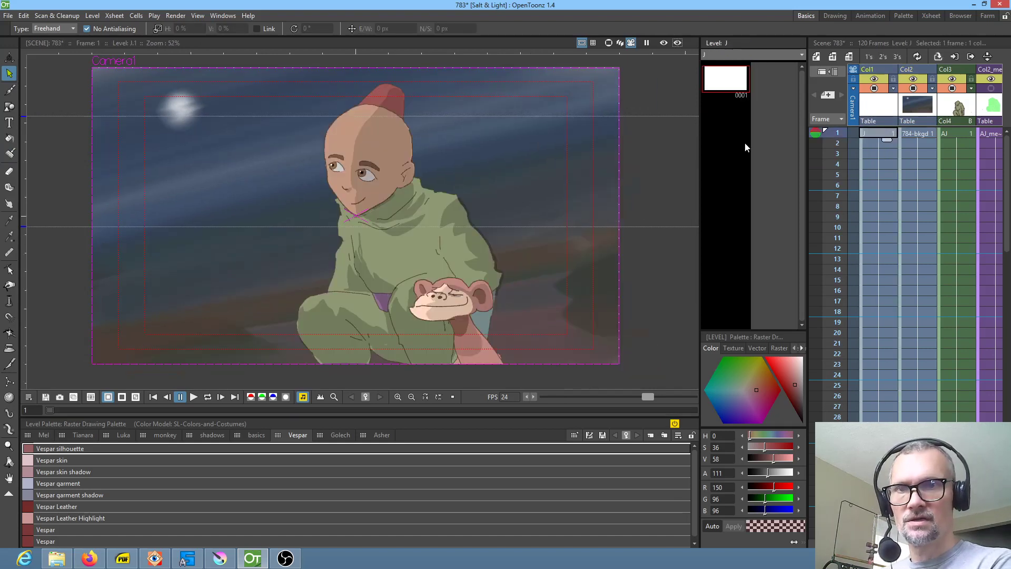
pyautogui.click(726, 80)
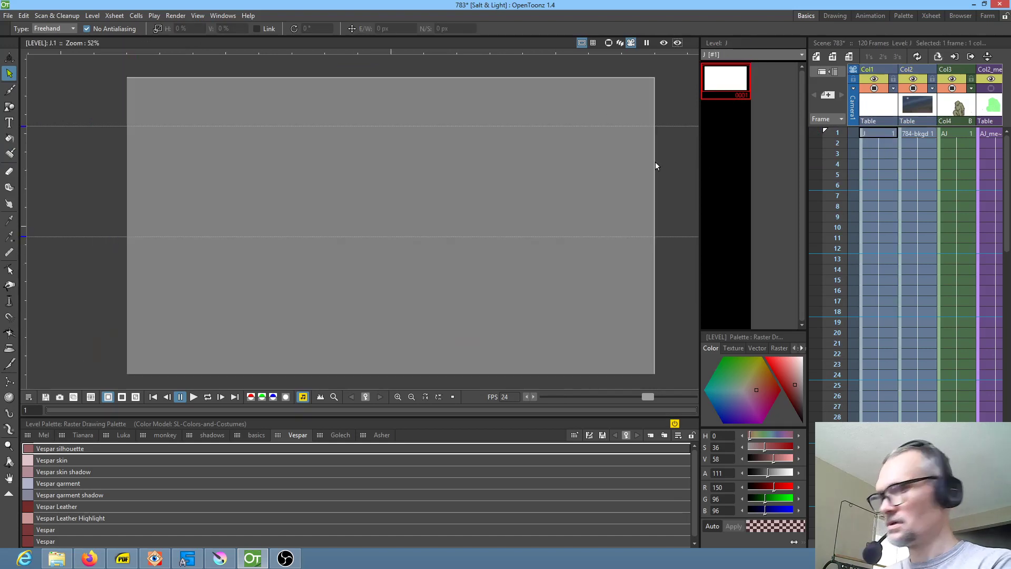
pyautogui.hotkey('ctrl', 'v')
# Step: Delete the original 784-bkgd column, save the scene with its levels, and return to frame 1 of the J column
pyautogui.click(922, 107)
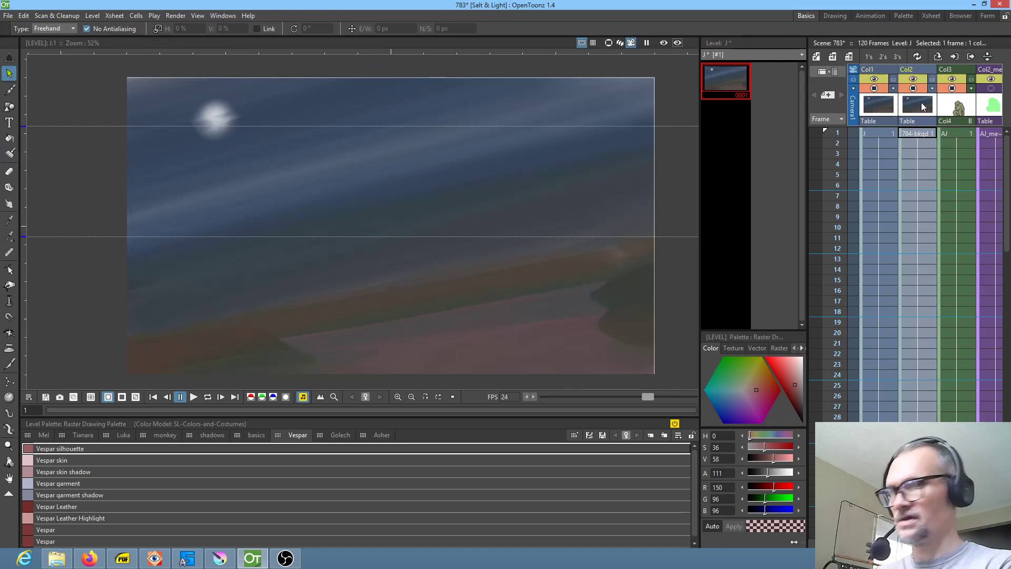
pyautogui.press('Delete')
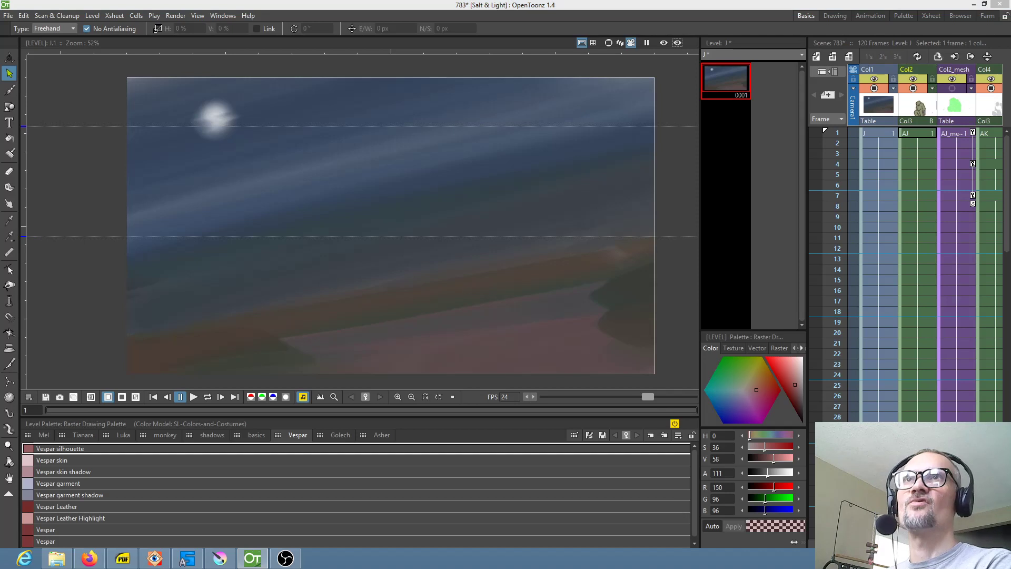
pyautogui.click(8, 15)
pyautogui.click(32, 56)
pyautogui.click(878, 134)
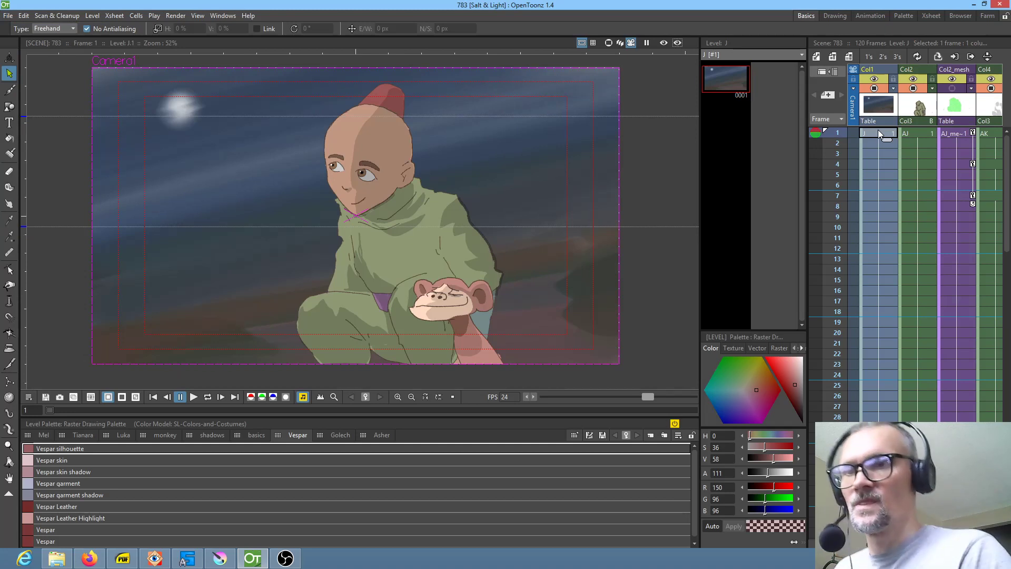
# Step: Look through the character and shadow pages of the level palette for the background drawing in Col1
pyautogui.moveTo(472, 201); pyautogui.dragTo(497, 200)
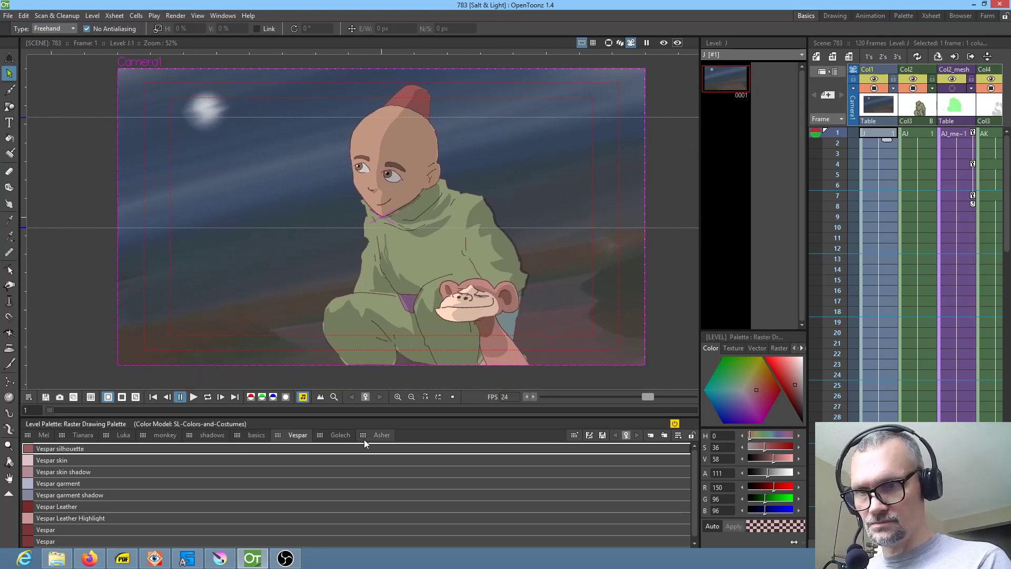
pyautogui.click(257, 435)
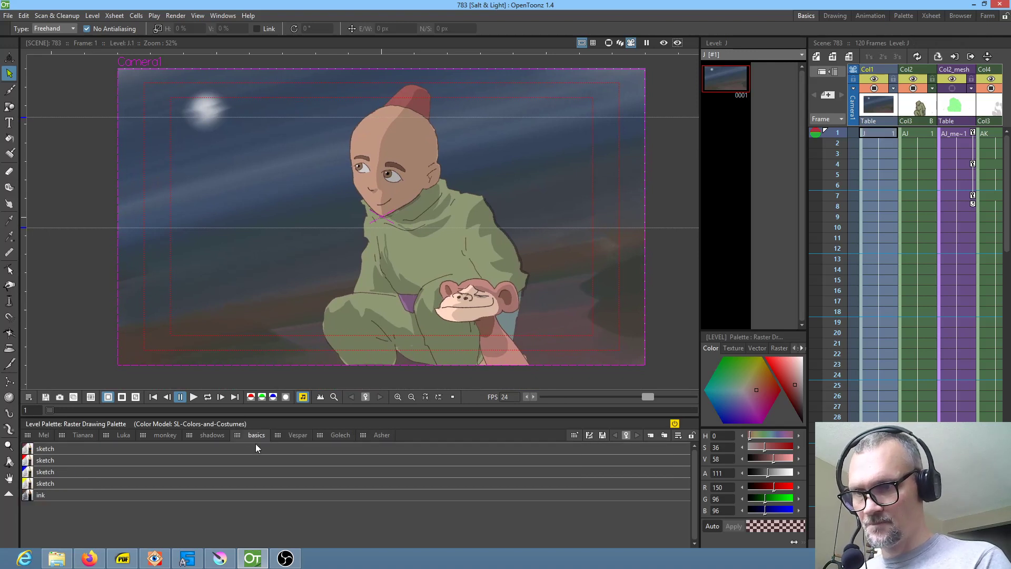
pyautogui.click(214, 435)
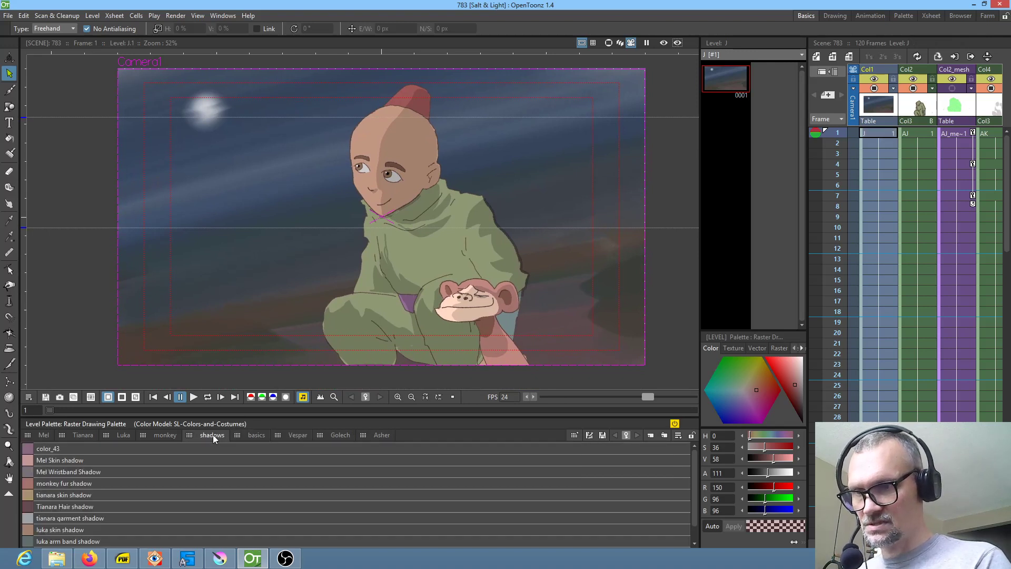
pyautogui.click(166, 437)
pyautogui.click(122, 440)
pyautogui.click(83, 435)
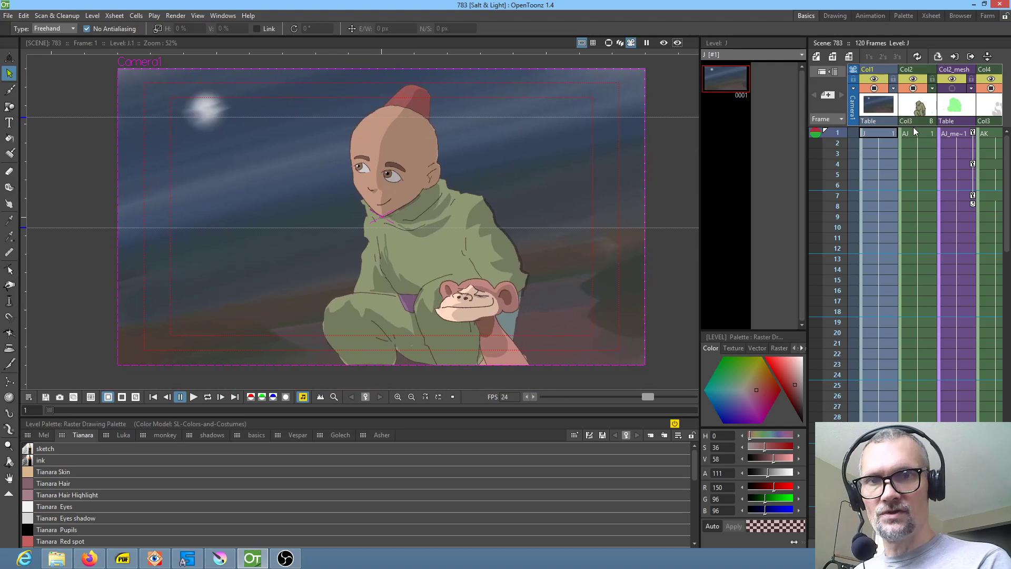
pyautogui.click(880, 133)
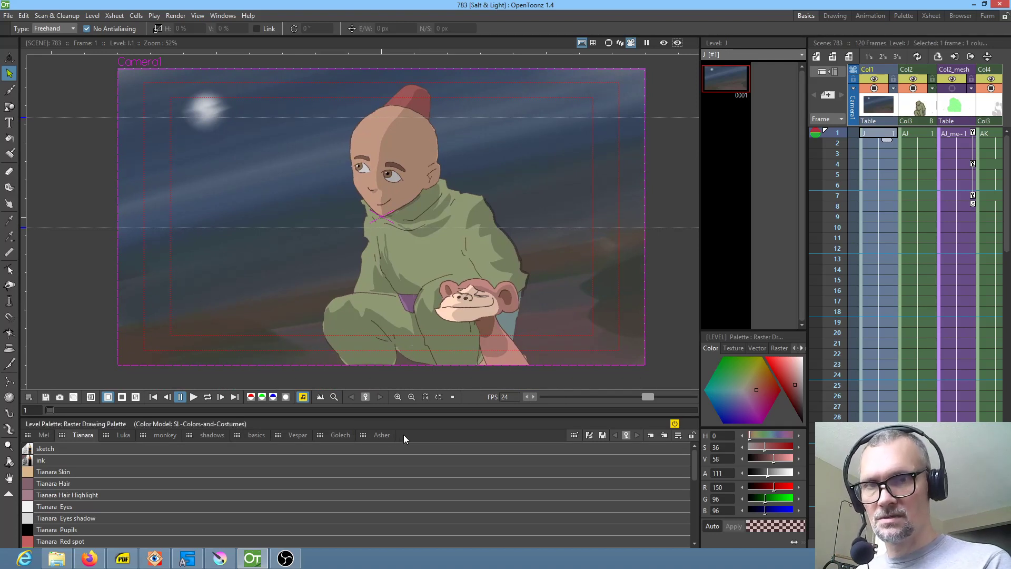
pyautogui.click(887, 110)
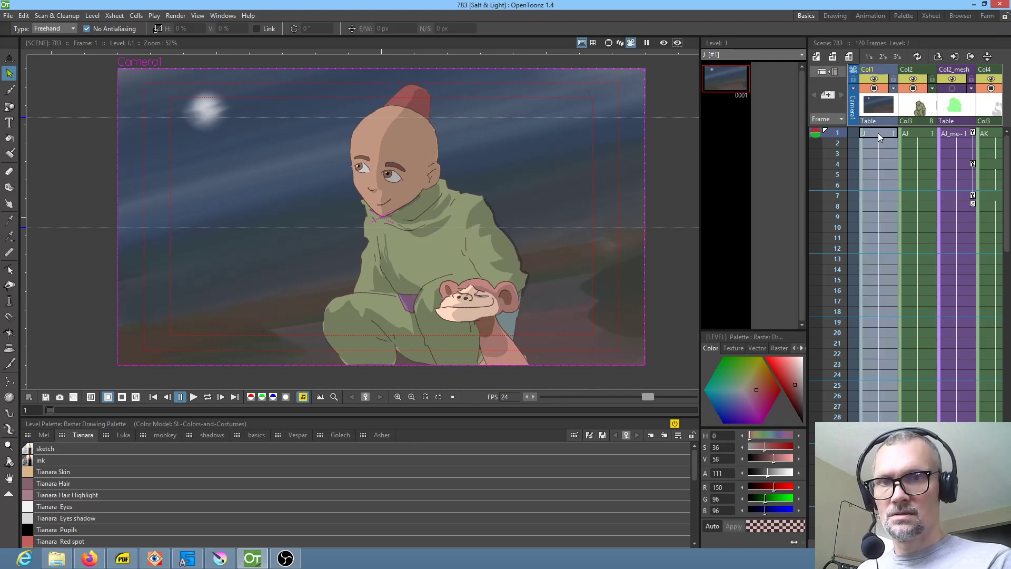
pyautogui.click(877, 134)
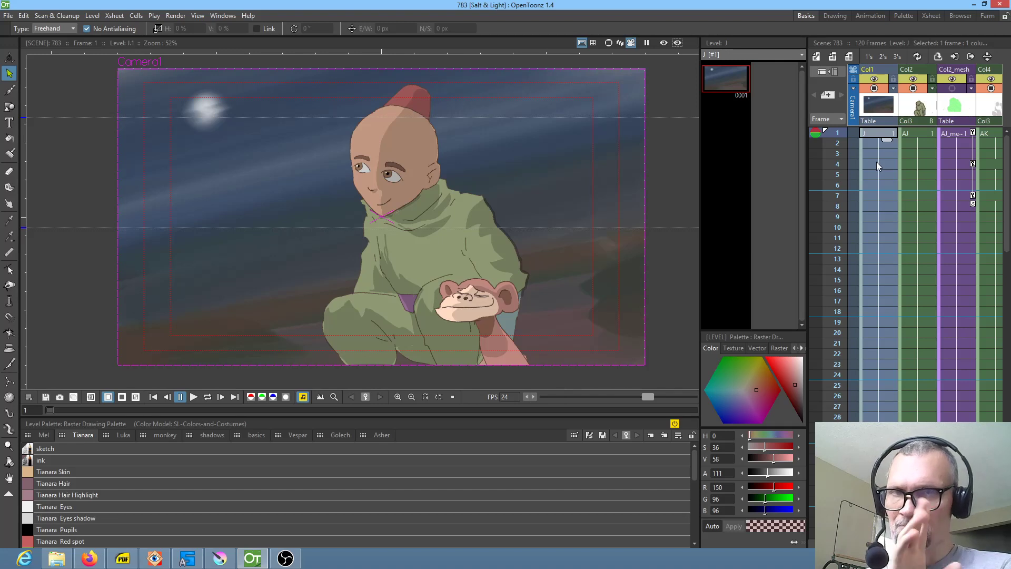
# Step: Add a new page after Asher in the level palette and name it "raster brushes"
pyautogui.click(380, 437)
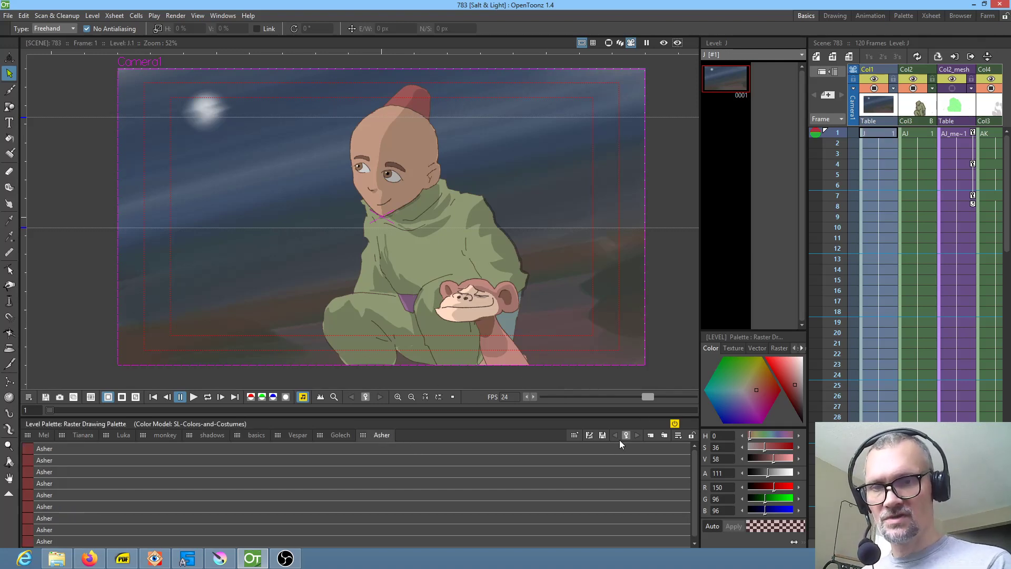
pyautogui.rightClick(418, 435)
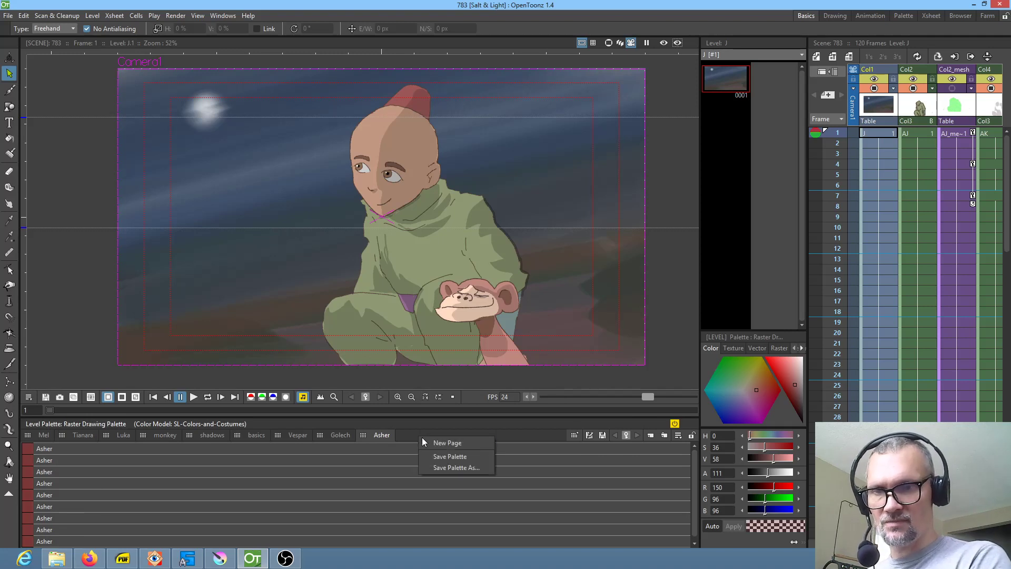
pyautogui.click(425, 442)
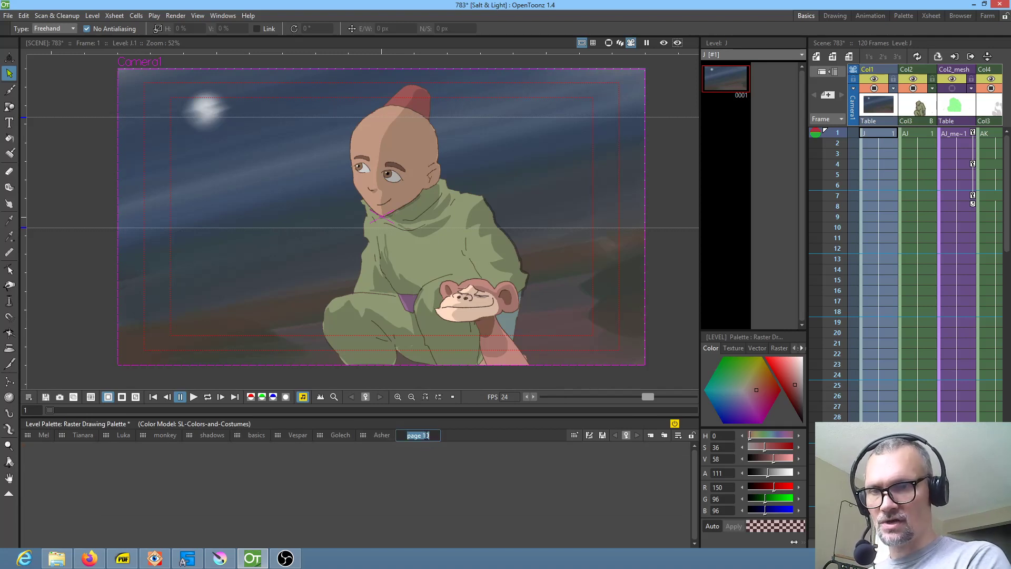
pyautogui.press('r')
pyautogui.press('a')
pyautogui.press('s')
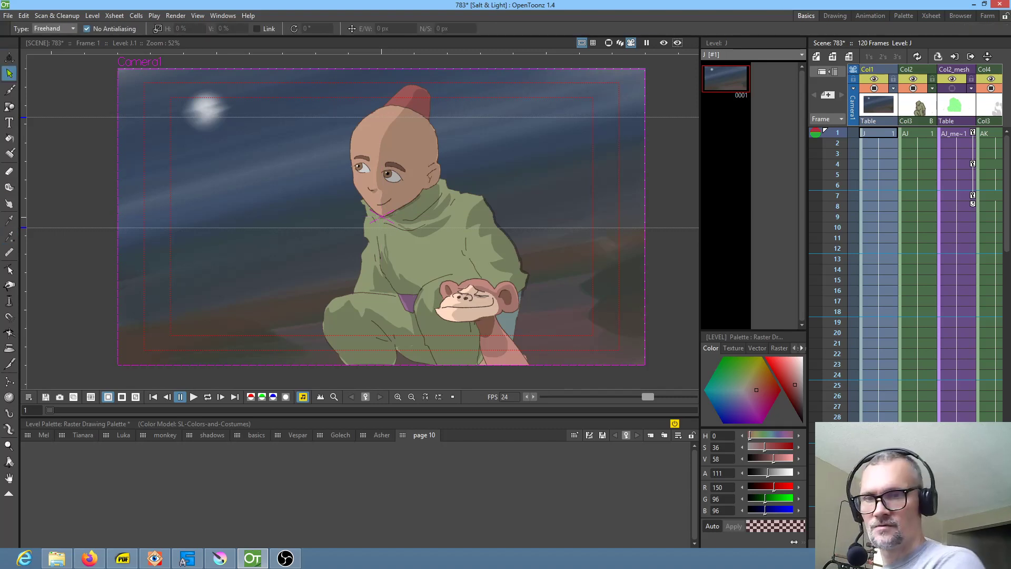
pyautogui.doubleClick(422, 435)
pyautogui.write('c')
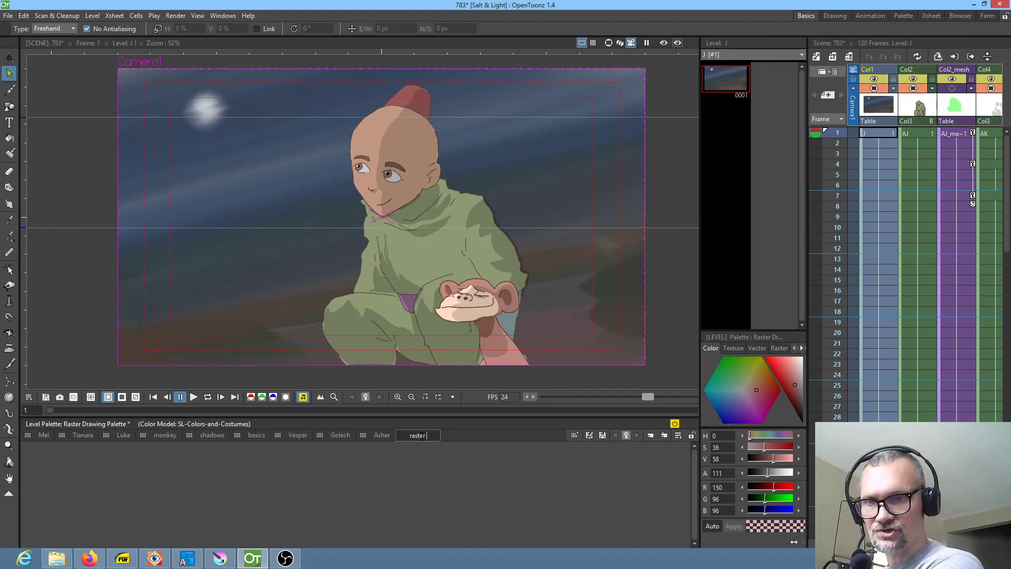
pyautogui.write('aster brushes')
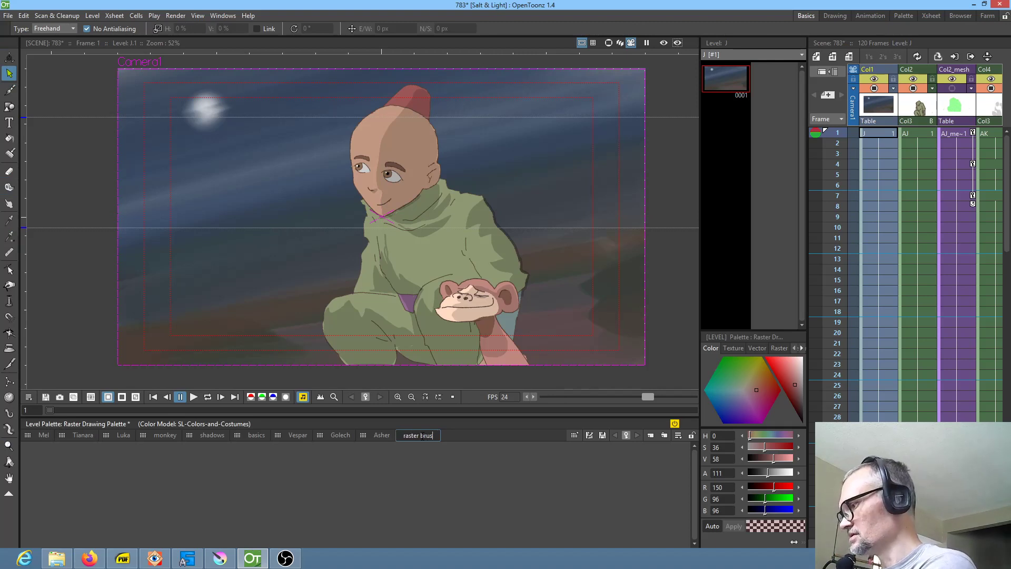
# Step: Create a new style on the raster brushes page and paste three copies of it to make four styles
pyautogui.rightClick(125, 455)
pyautogui.click(134, 436)
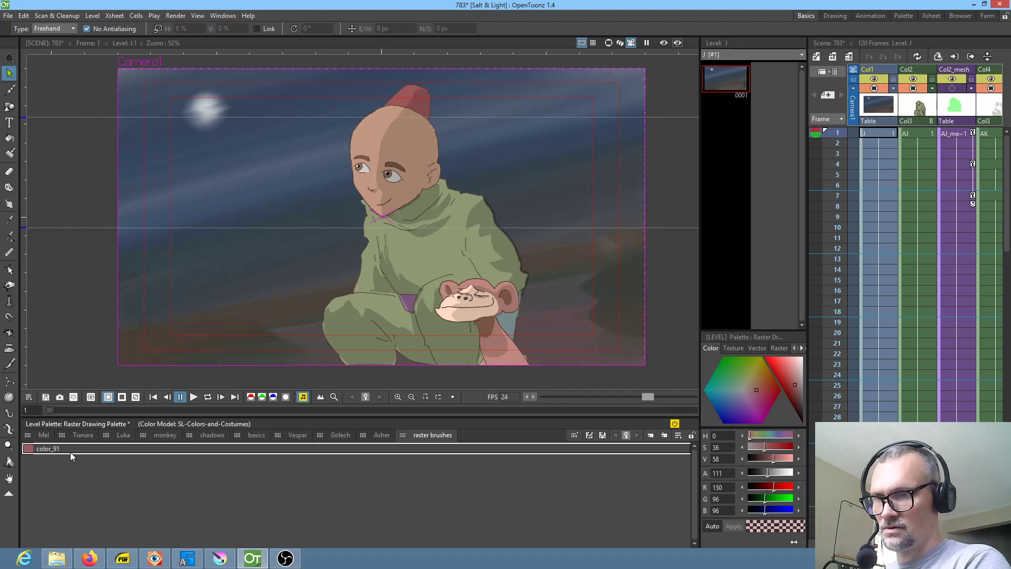
pyautogui.hotkey('ctrl', 'v')
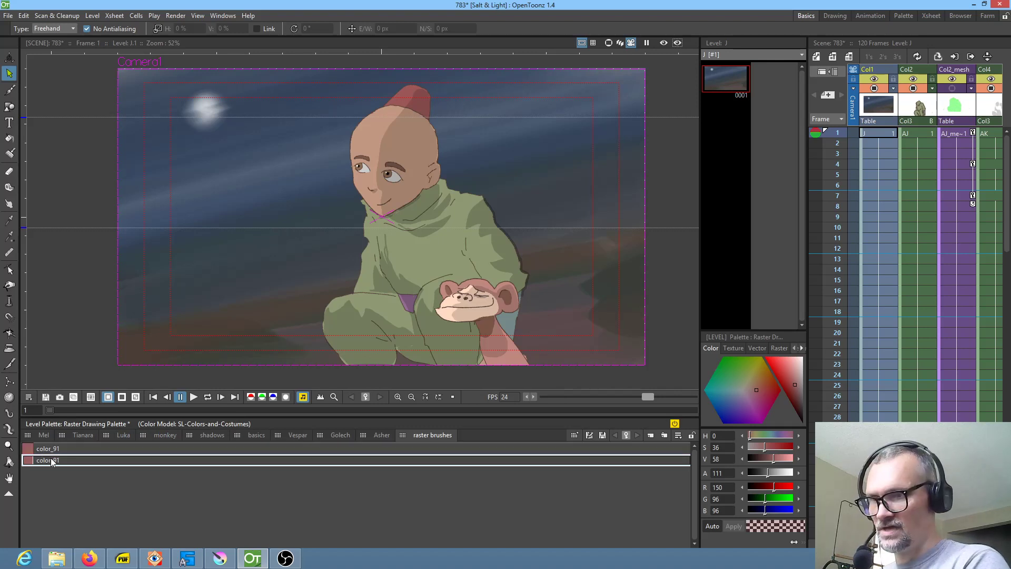
pyautogui.hotkey('ctrl', 'v')
pyautogui.hotkey('ctrl', 'v')
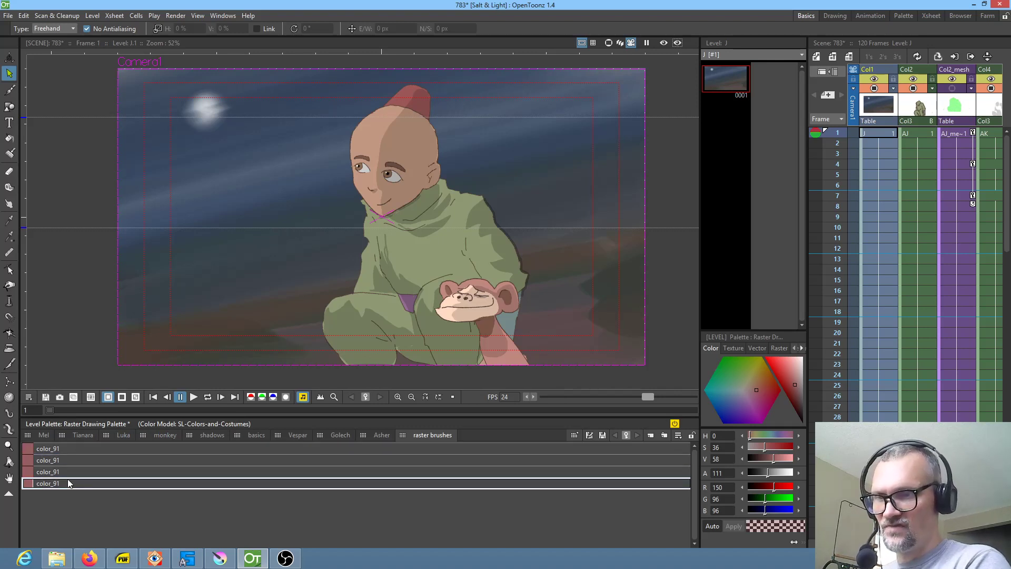
# Step: Assign a sketching pencil raster brush to the first style and the raster brush named "brush" to the second
pyautogui.click(58, 447)
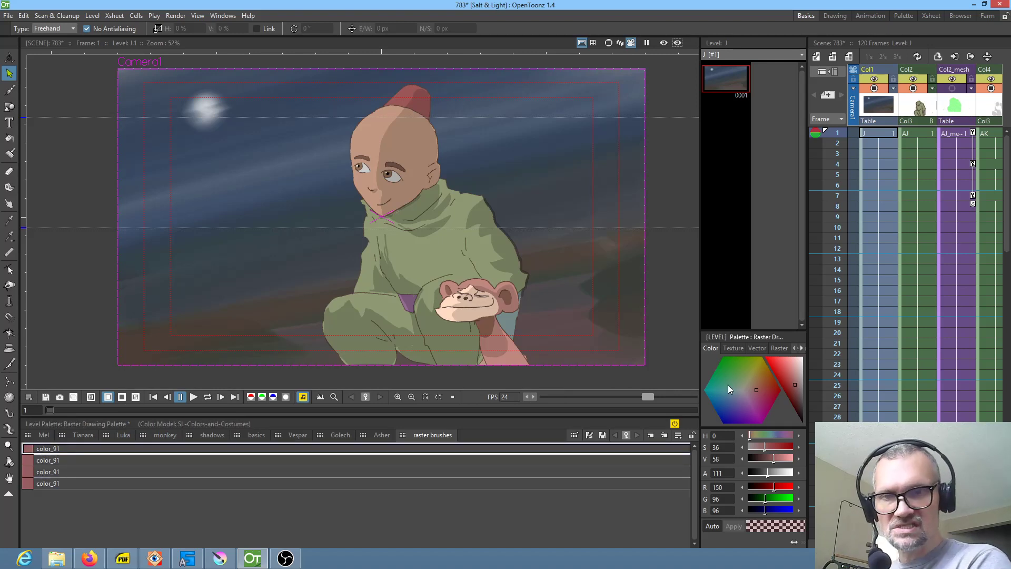
pyautogui.click(778, 349)
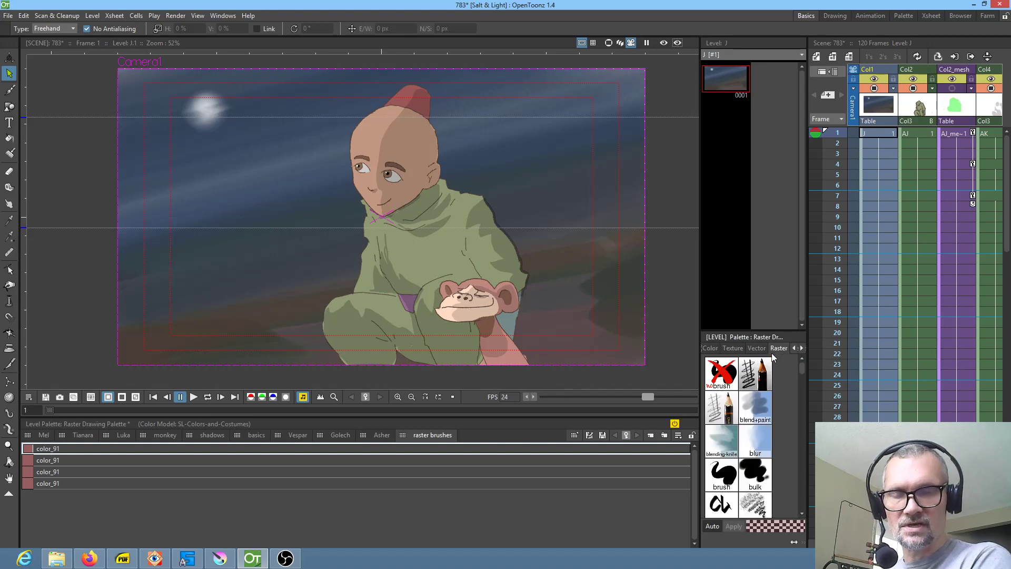
pyautogui.click(725, 408)
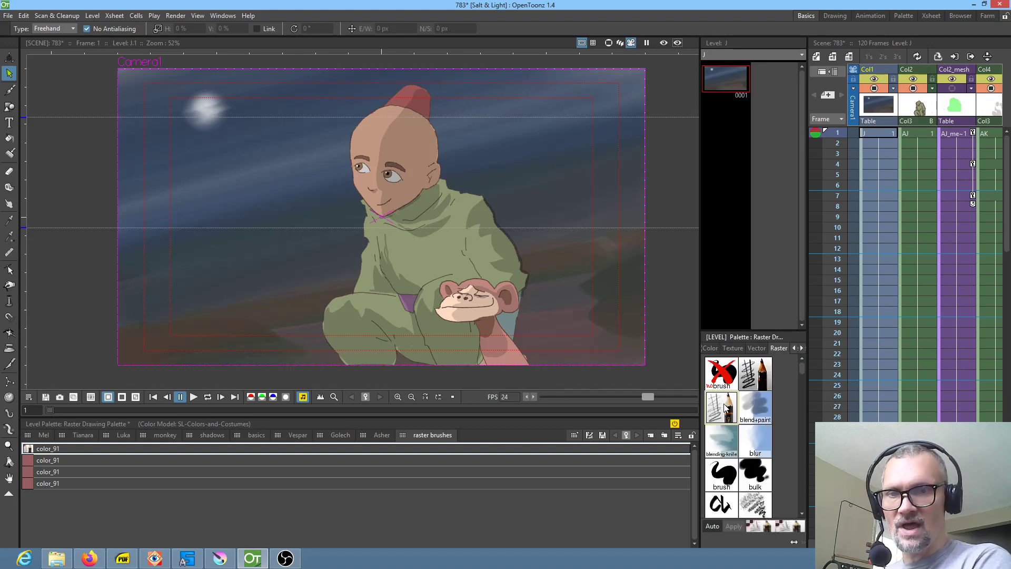
pyautogui.click(72, 463)
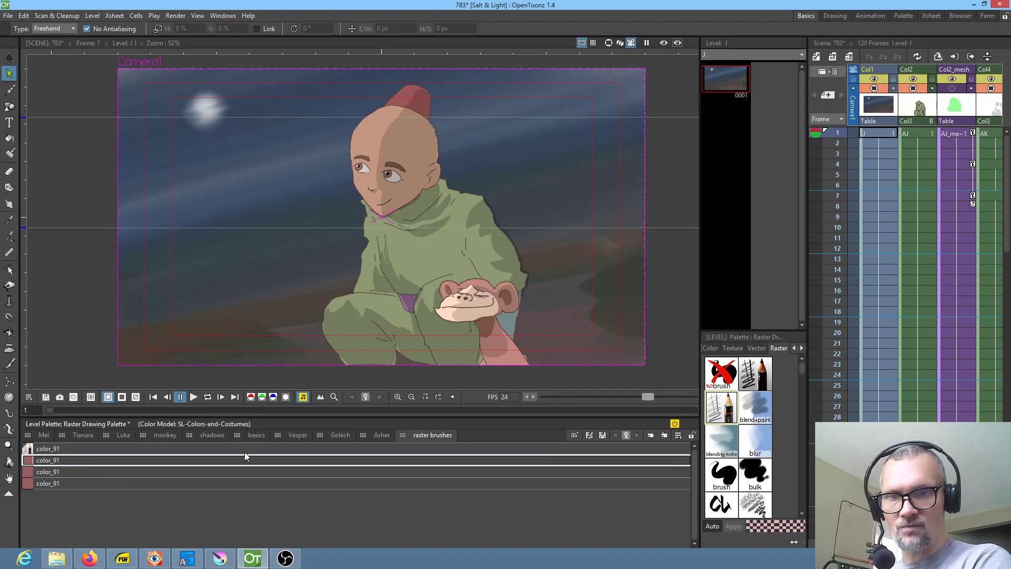
pyautogui.click(722, 475)
# Step: Assign the grey airbrush raster brush to the third style and the orange paintbrush to the fourth
pyautogui.click(59, 475)
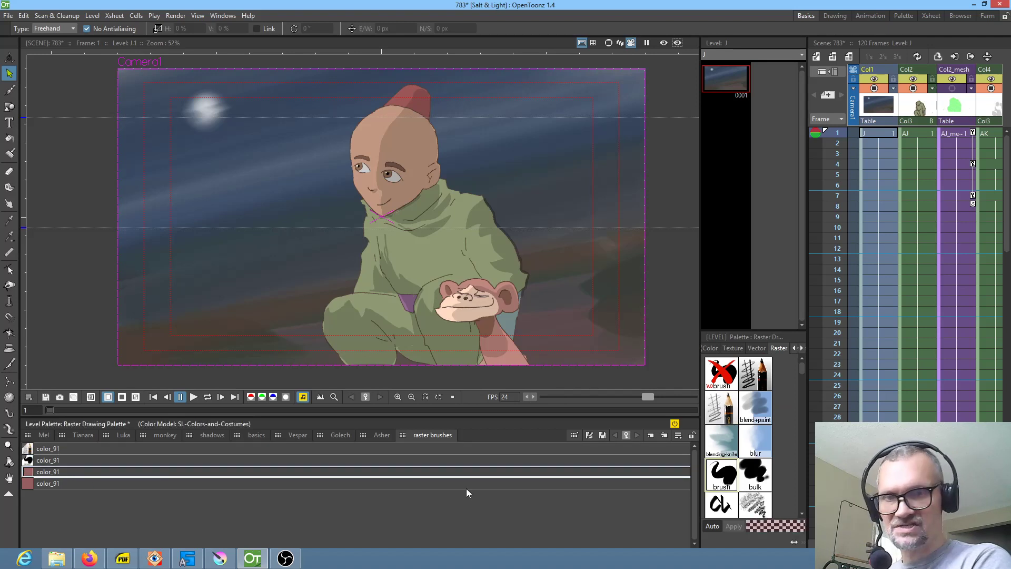
pyautogui.scroll(-3, 764, 457)
pyautogui.scroll(-10, 766, 458)
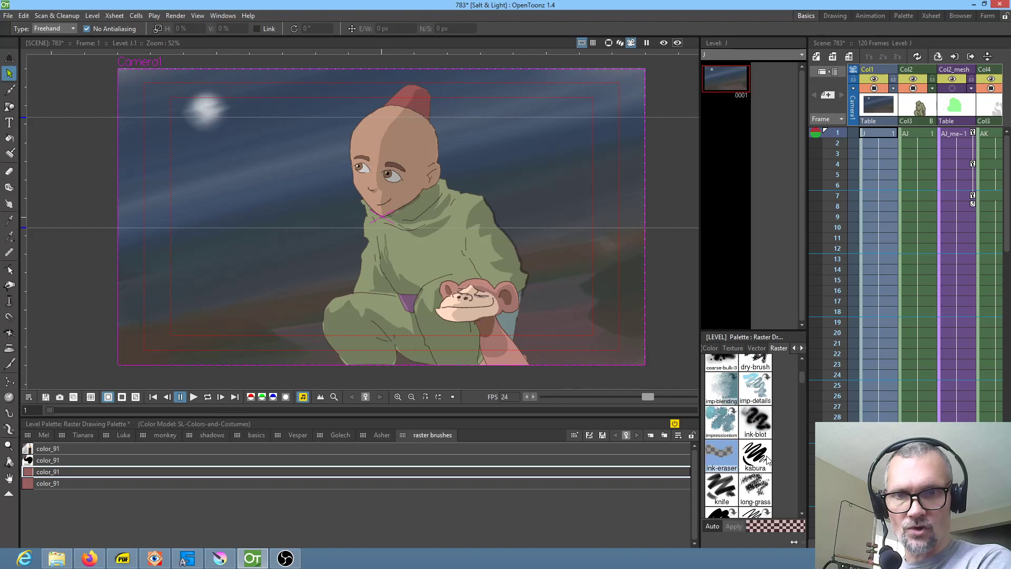
pyautogui.scroll(-6, 764, 457)
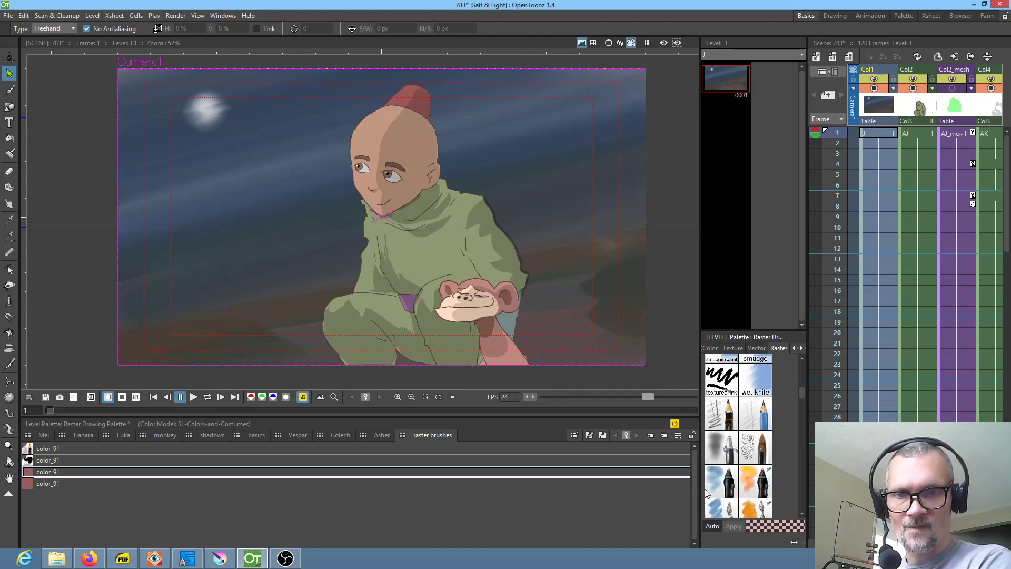
pyautogui.click(721, 448)
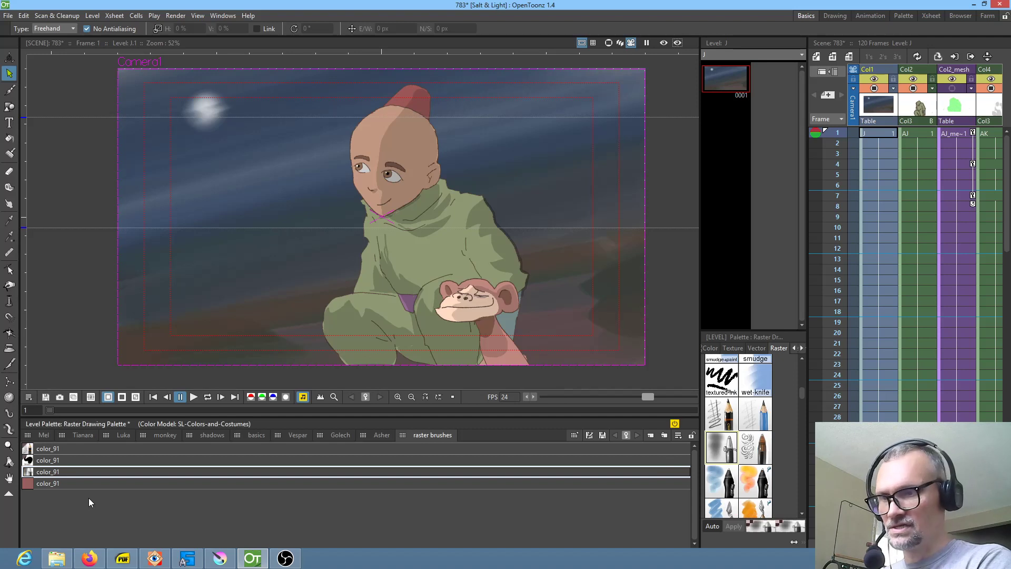
pyautogui.click(79, 484)
pyautogui.scroll(-2, 756, 484)
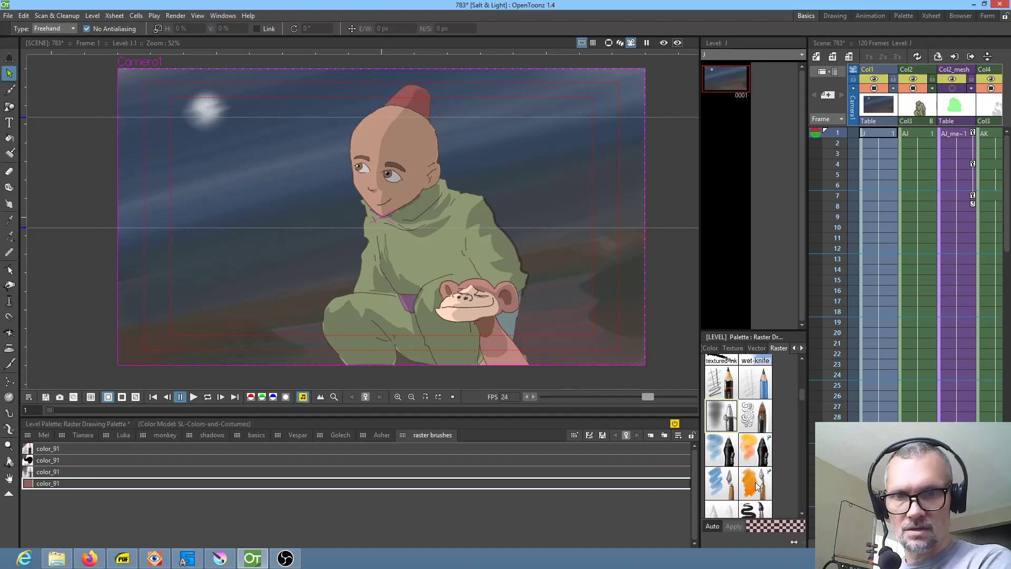
pyautogui.click(756, 453)
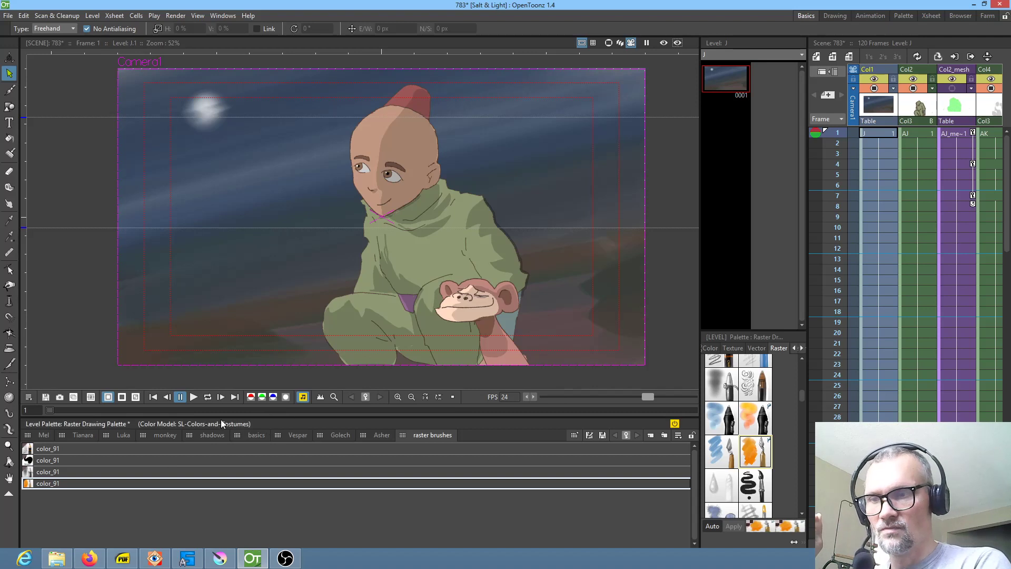
# Step: Save the palette over the existing SL-Colors-and-Costumes.tpl in the Salt & Light drawings folder
pyautogui.click(45, 450)
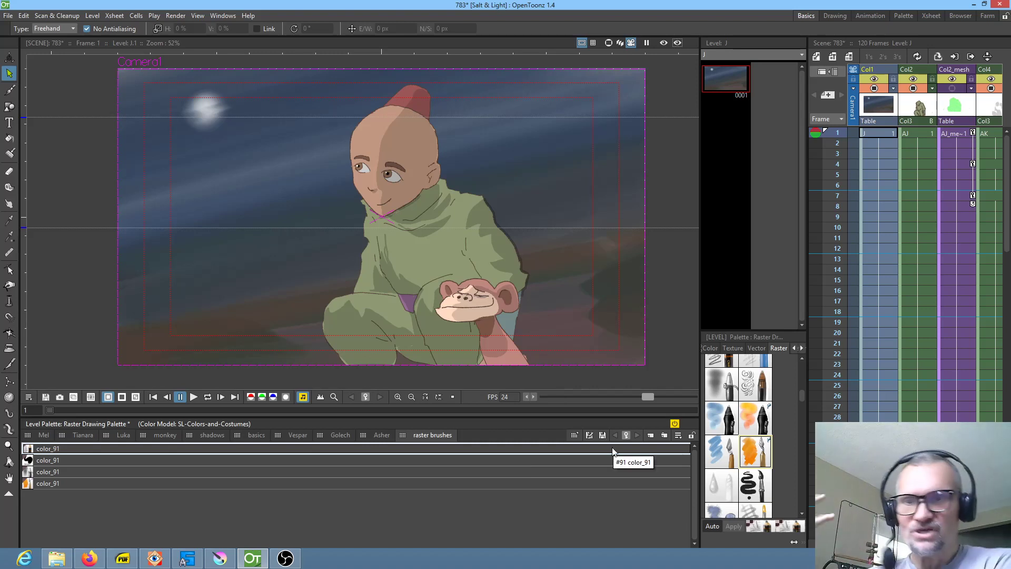
pyautogui.click(603, 436)
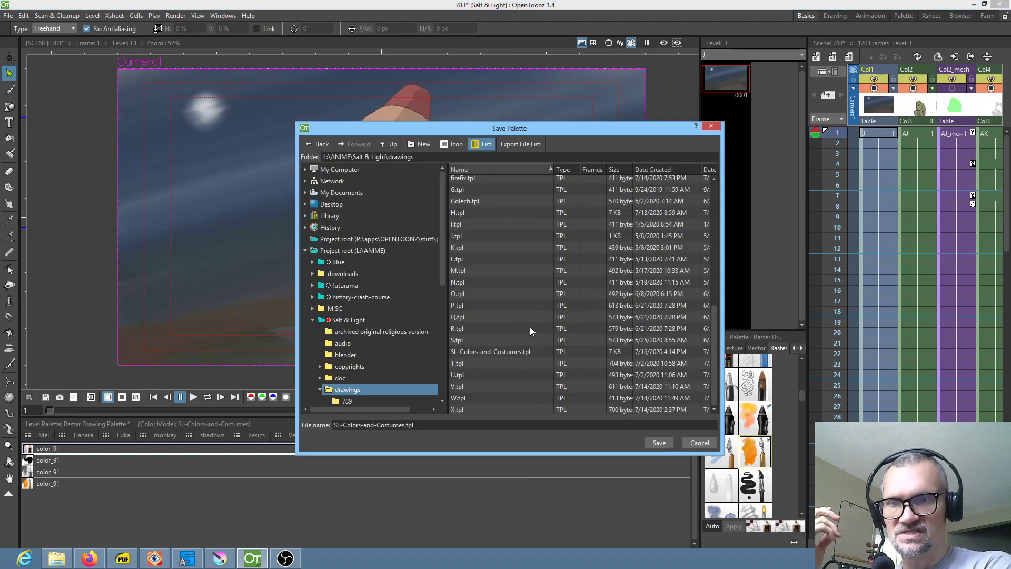
pyautogui.click(497, 351)
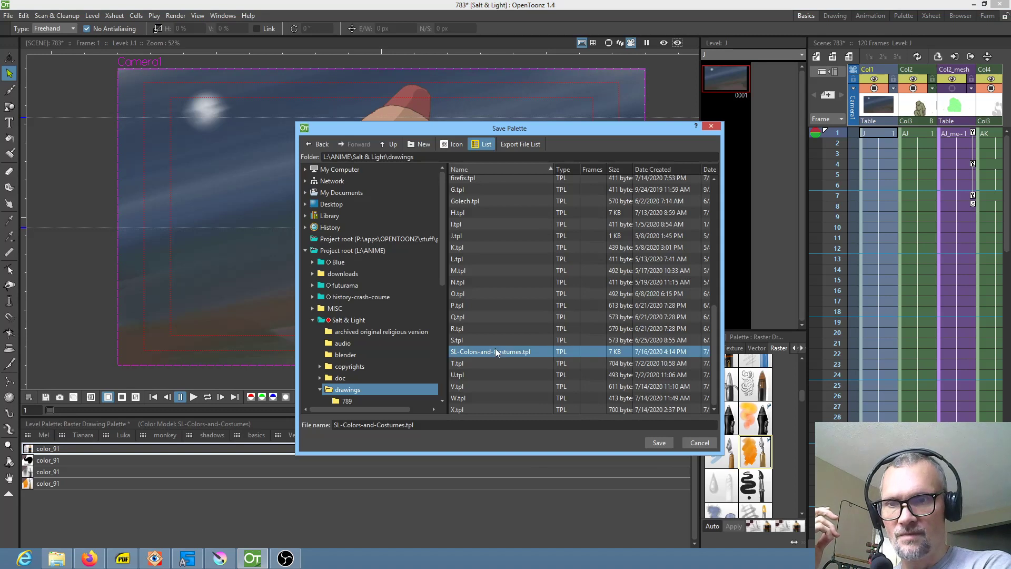
pyautogui.click(660, 442)
pyautogui.click(489, 290)
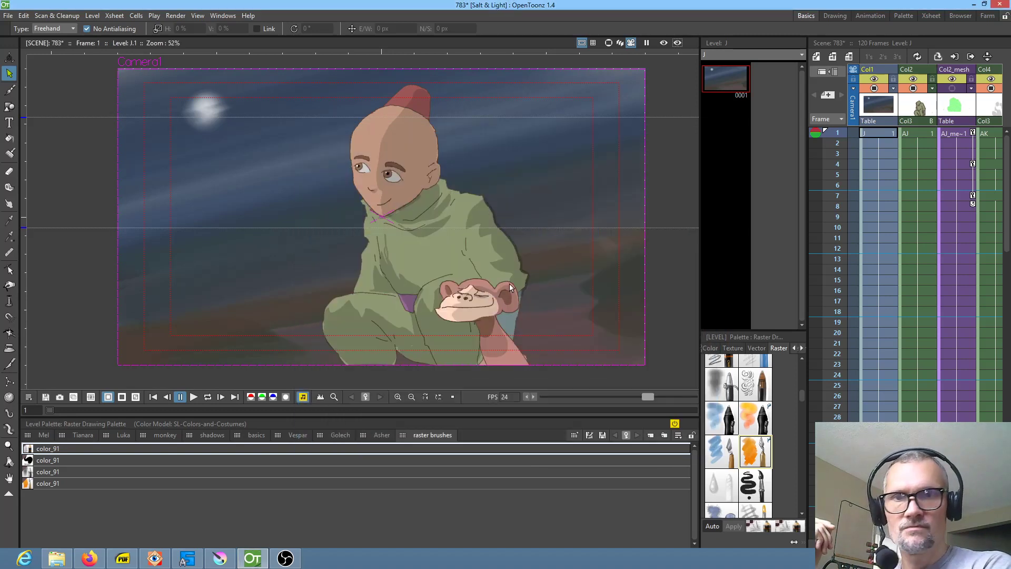
# Step: Load SL-Colors-and-Costumes.tlv as the color model in the Palette room, and return to the Basics room with Col1's frame 1 selected
pyautogui.click(884, 134)
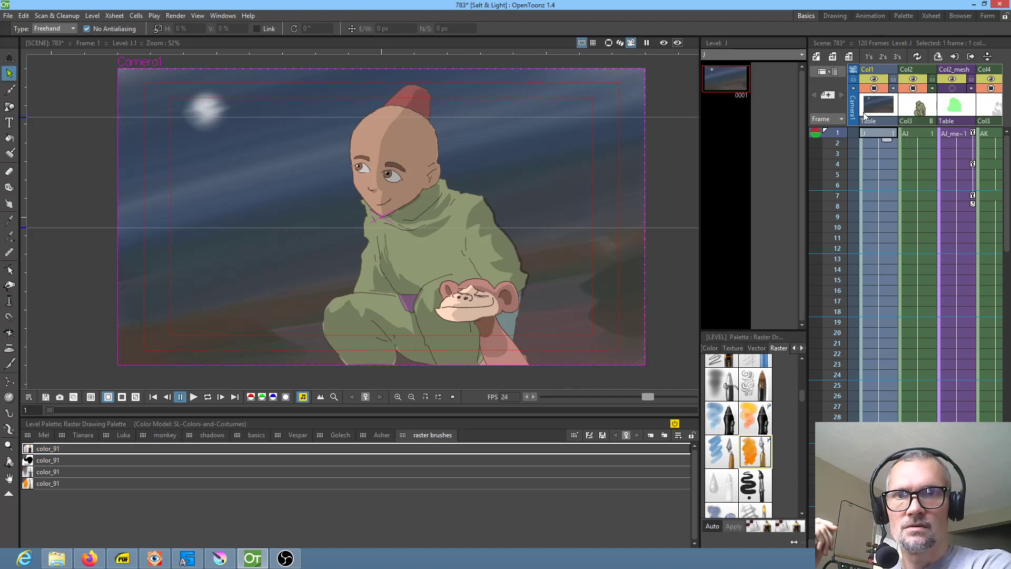
pyautogui.click(904, 16)
pyautogui.rightClick(874, 154)
pyautogui.click(874, 155)
pyautogui.click(516, 334)
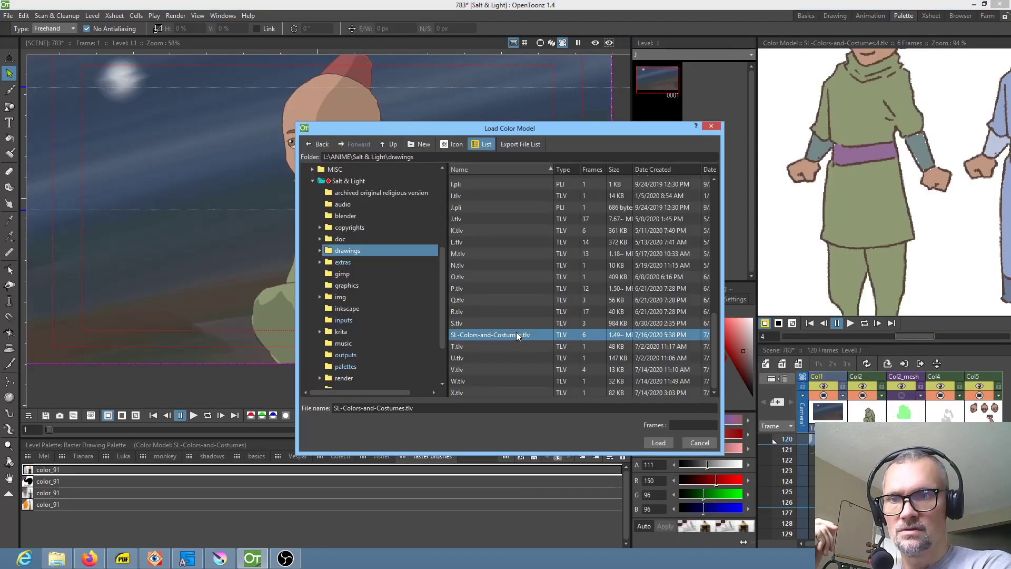
pyautogui.click(659, 442)
pyautogui.click(482, 313)
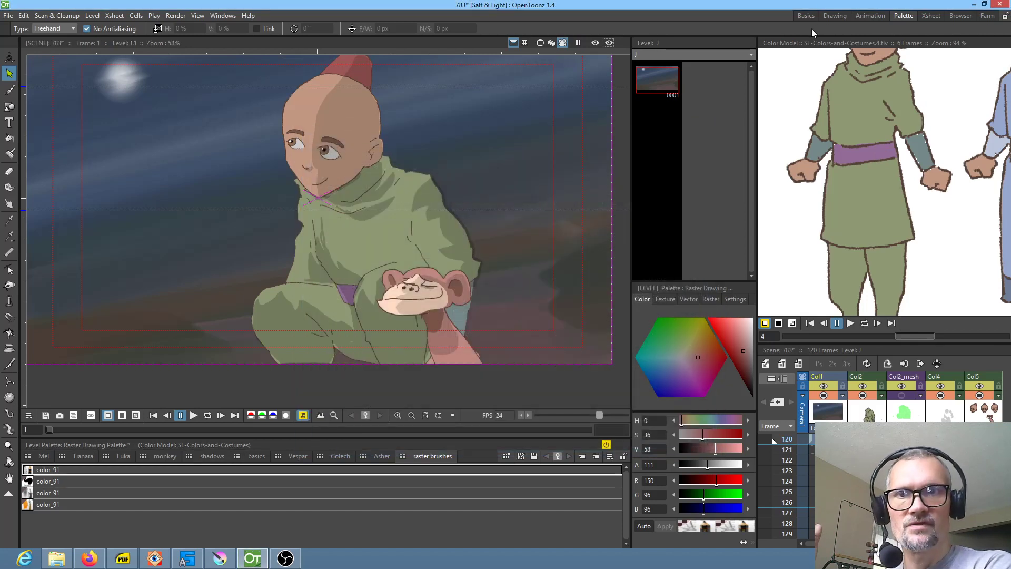
pyautogui.click(806, 15)
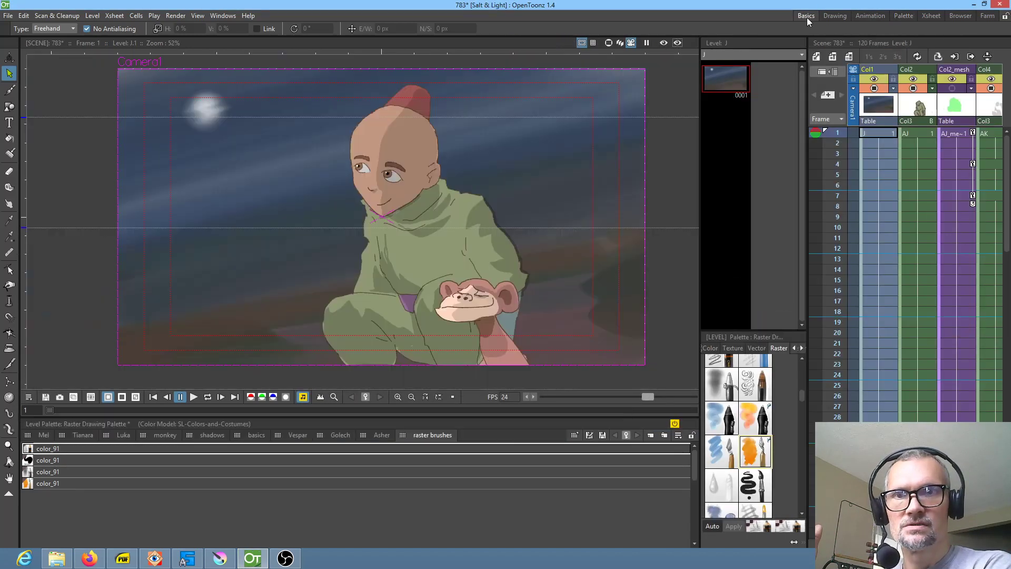
pyautogui.click(877, 131)
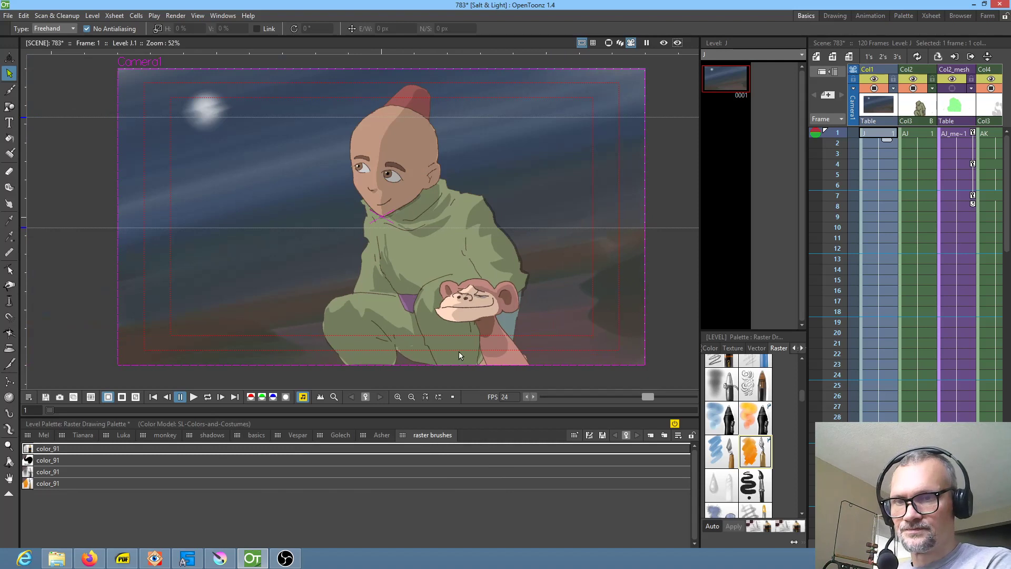
# Step: Select the fourth raster brush style and sample its color from the brownish ground beside the monkey in the background
pyautogui.scroll(-3, 476, 302)
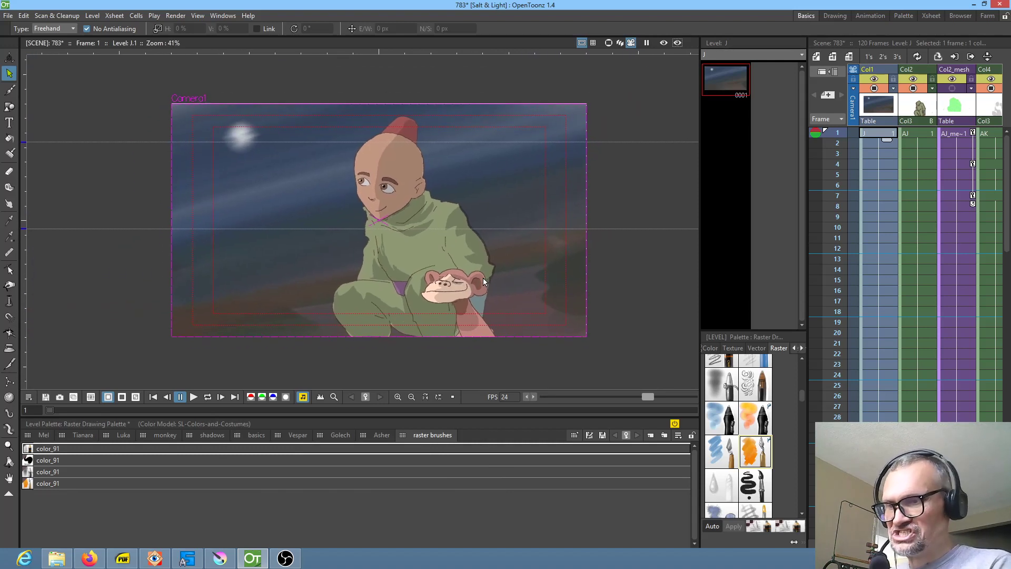
pyautogui.click(54, 484)
pyautogui.click(711, 348)
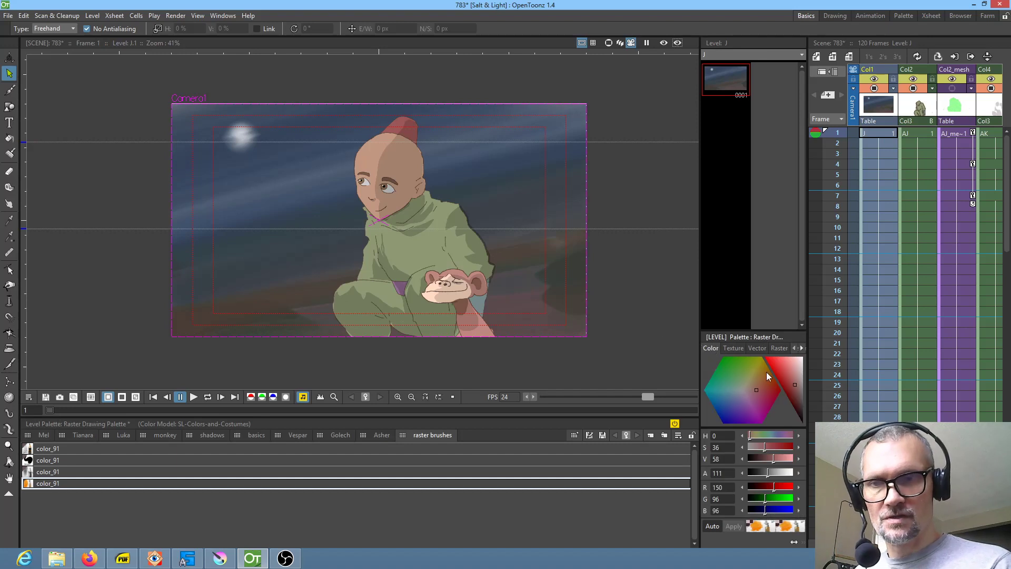
pyautogui.press('k')
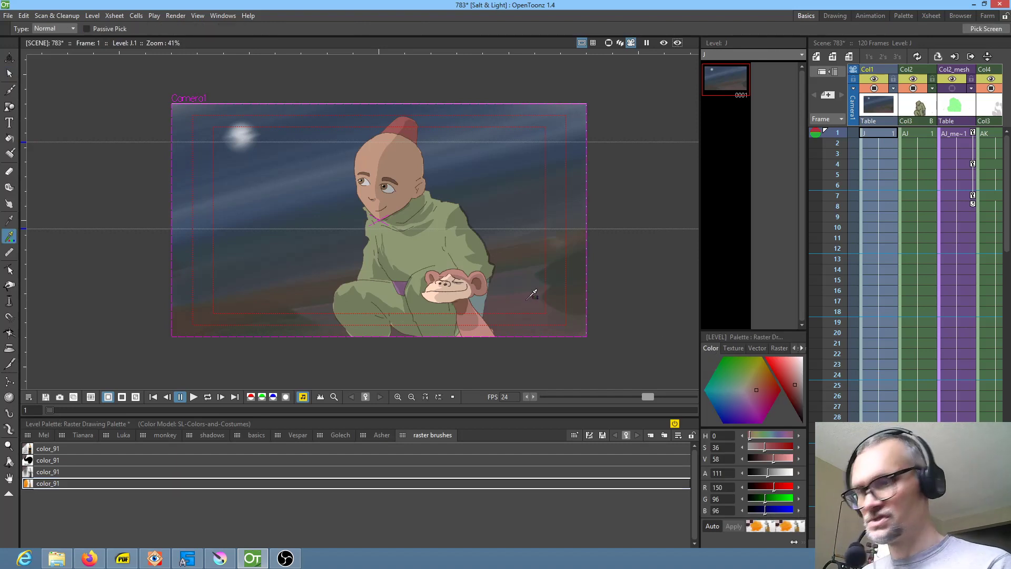
pyautogui.click(527, 300)
# Step: Paint a short test stroke in the sky, darken the style to RGB 58, 37, 40, and paint a descending ridge line across the background
pyautogui.press('b')
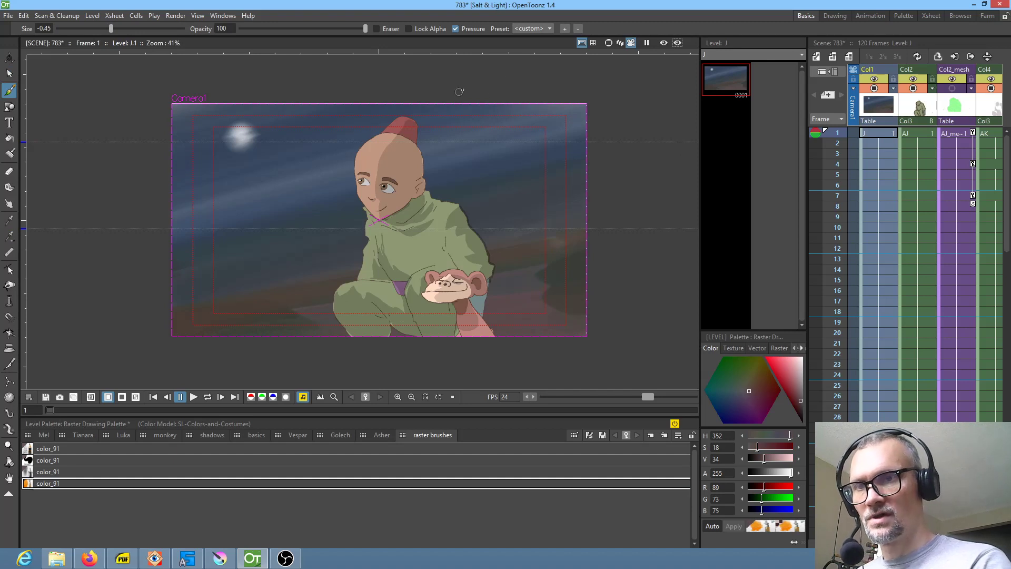
pyautogui.moveTo(456, 107); pyautogui.dragTo(448, 124)
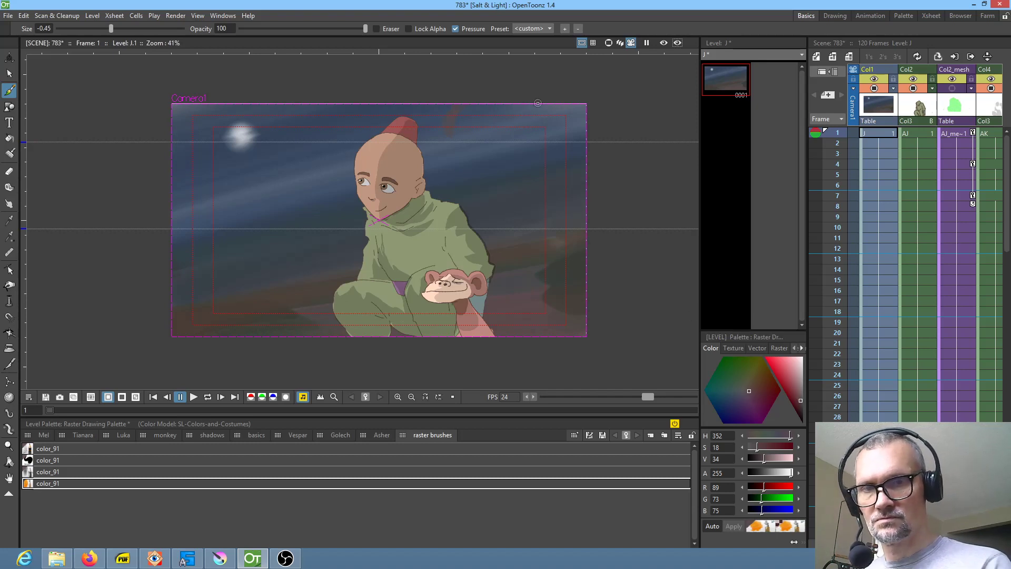
pyautogui.moveTo(798, 400); pyautogui.dragTo(801, 407)
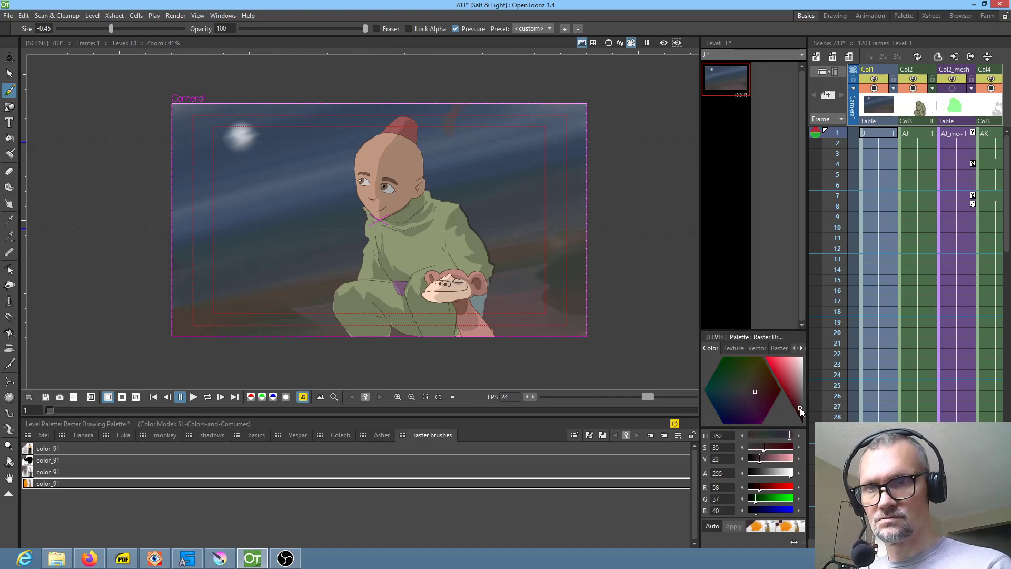
pyautogui.moveTo(468, 105)
pyautogui.mouseDown()
pyautogui.moveTo(437, 143)
pyautogui.moveTo(369, 174)
pyautogui.moveTo(246, 283)
pyautogui.moveTo(162, 291)
pyautogui.mouseUp()
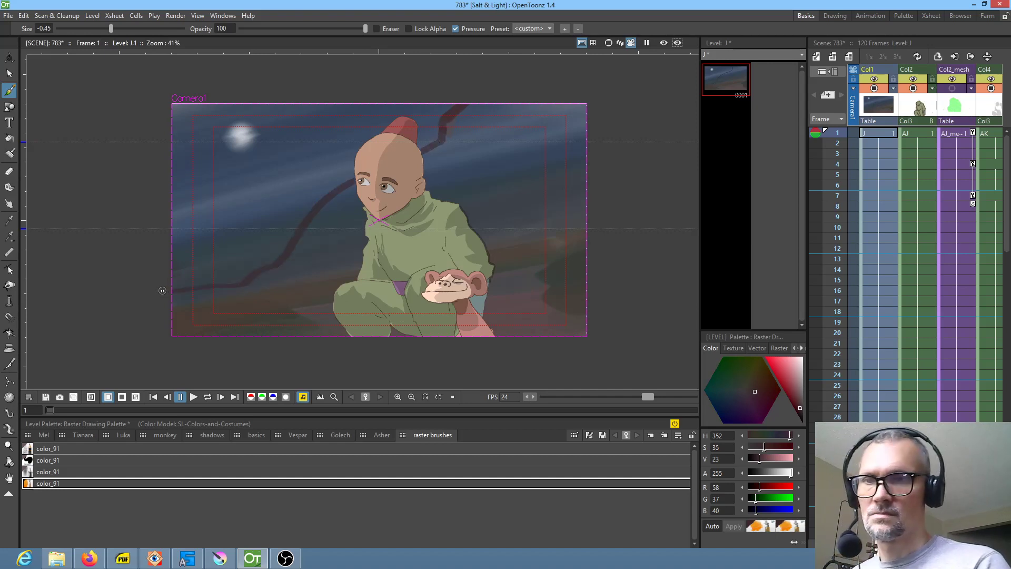
# Step: Try to flood the area below the ridge line using the Fill tool
pyautogui.press('f')
pyautogui.click(523, 191)
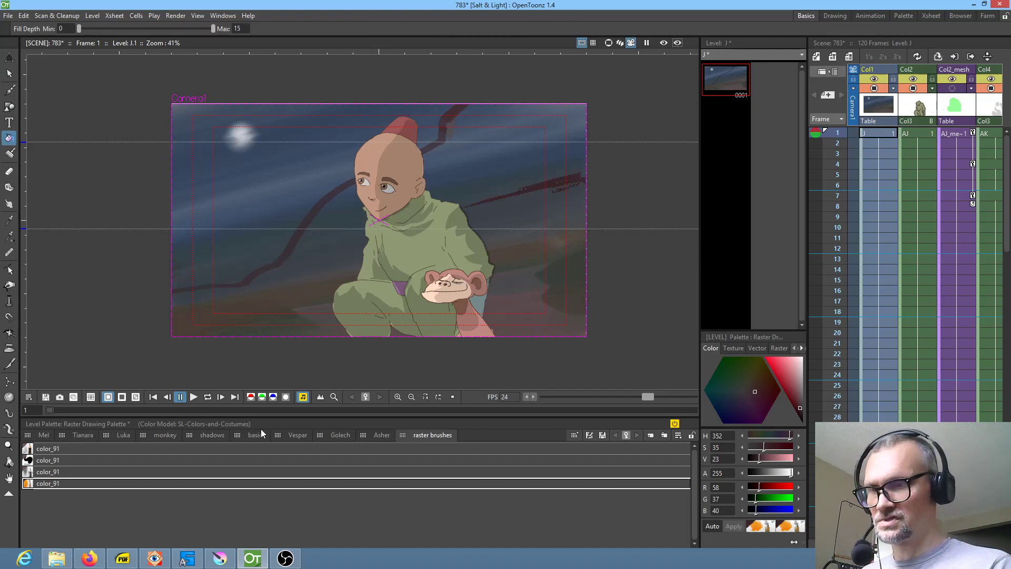
pyautogui.moveTo(79, 28); pyautogui.dragTo(205, 43)
pyautogui.moveTo(87, 44); pyautogui.dragTo(65, 48)
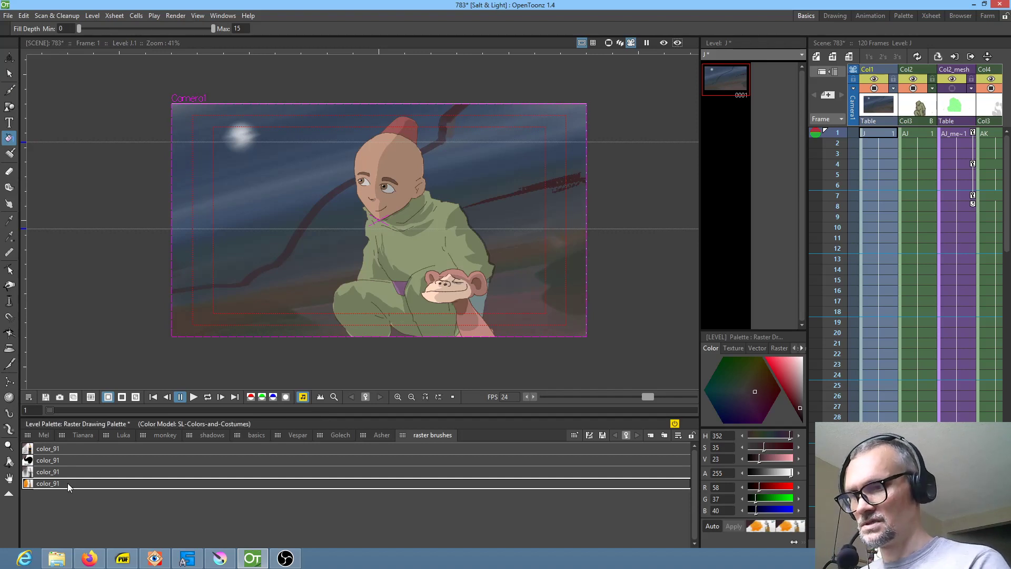
# Step: Set the brush size to 3 and paint the whole area below the ridge line in the dark brown
pyautogui.press('b')
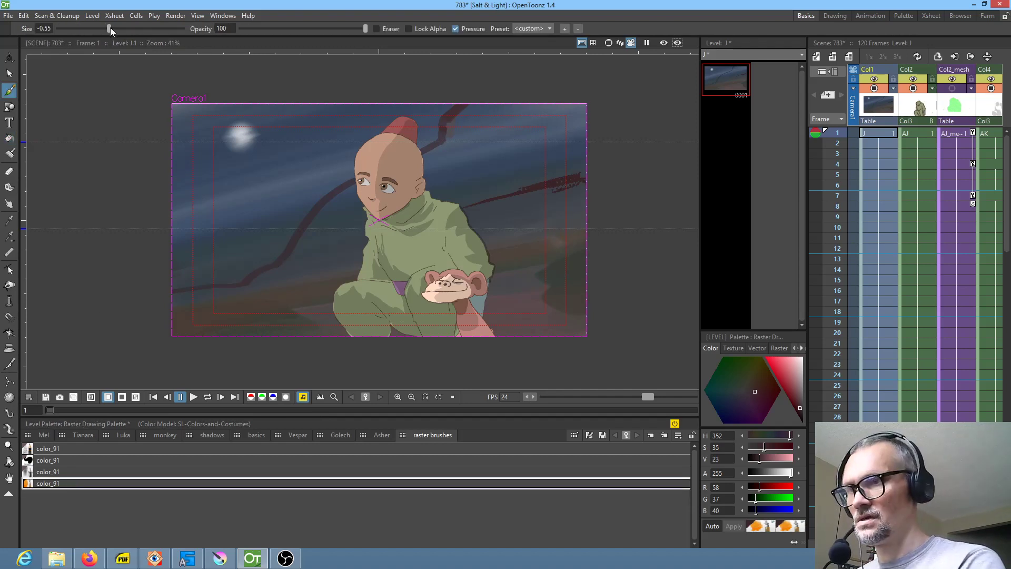
pyautogui.moveTo(108, 29); pyautogui.dragTo(194, 36)
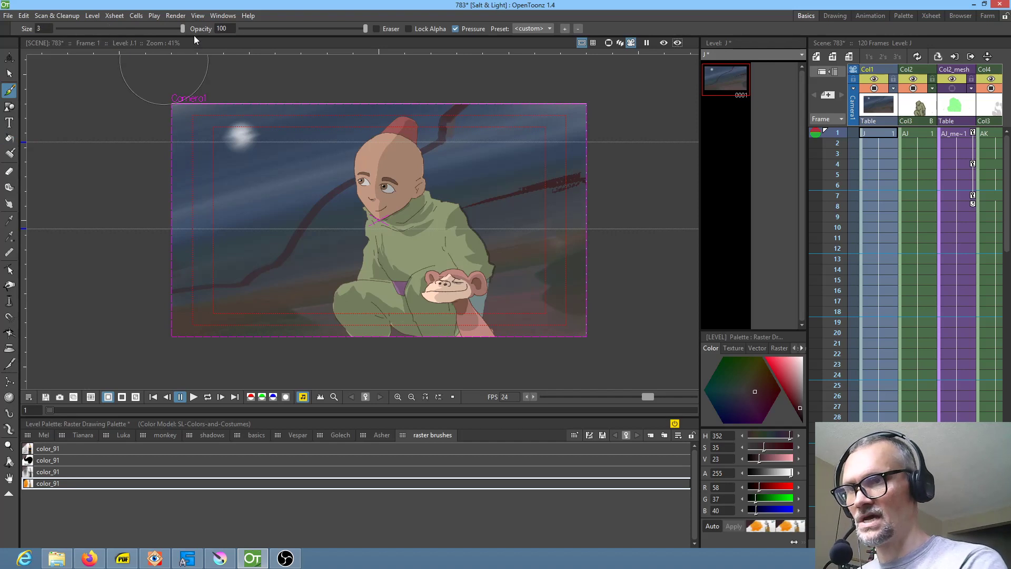
pyautogui.moveTo(601, 269)
pyautogui.mouseDown()
pyautogui.moveTo(472, 365)
pyautogui.moveTo(593, 183)
pyautogui.moveTo(517, 294)
pyautogui.moveTo(580, 135)
pyautogui.moveTo(520, 293)
pyautogui.moveTo(557, 140)
pyautogui.moveTo(535, 226)
pyautogui.moveTo(531, 135)
pyautogui.moveTo(514, 118)
pyautogui.moveTo(481, 125)
pyautogui.moveTo(490, 151)
pyautogui.moveTo(484, 135)
pyautogui.moveTo(465, 170)
pyautogui.moveTo(443, 163)
pyautogui.moveTo(371, 184)
pyautogui.moveTo(345, 232)
pyautogui.moveTo(364, 214)
pyautogui.moveTo(343, 222)
pyautogui.moveTo(293, 283)
pyautogui.moveTo(249, 307)
pyautogui.moveTo(210, 310)
pyautogui.moveTo(237, 326)
pyautogui.moveTo(316, 295)
pyautogui.moveTo(441, 321)
pyautogui.moveTo(522, 293)
pyautogui.moveTo(548, 221)
pyautogui.moveTo(514, 169)
pyautogui.moveTo(541, 162)
pyautogui.mouseUp()
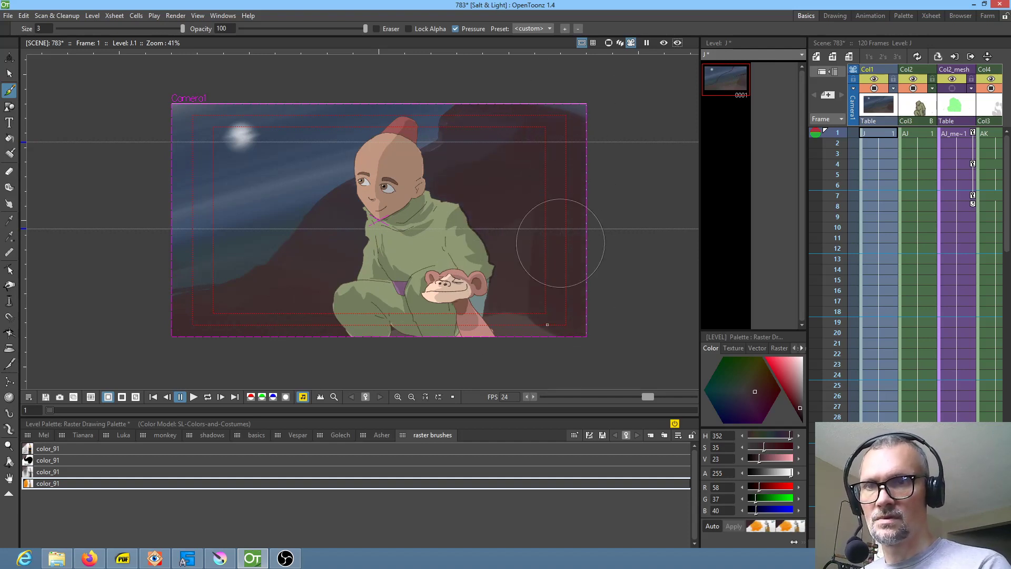
pyautogui.moveTo(570, 111)
pyautogui.mouseDown()
pyautogui.moveTo(513, 310)
pyautogui.moveTo(483, 337)
pyautogui.moveTo(417, 337)
pyautogui.mouseUp()
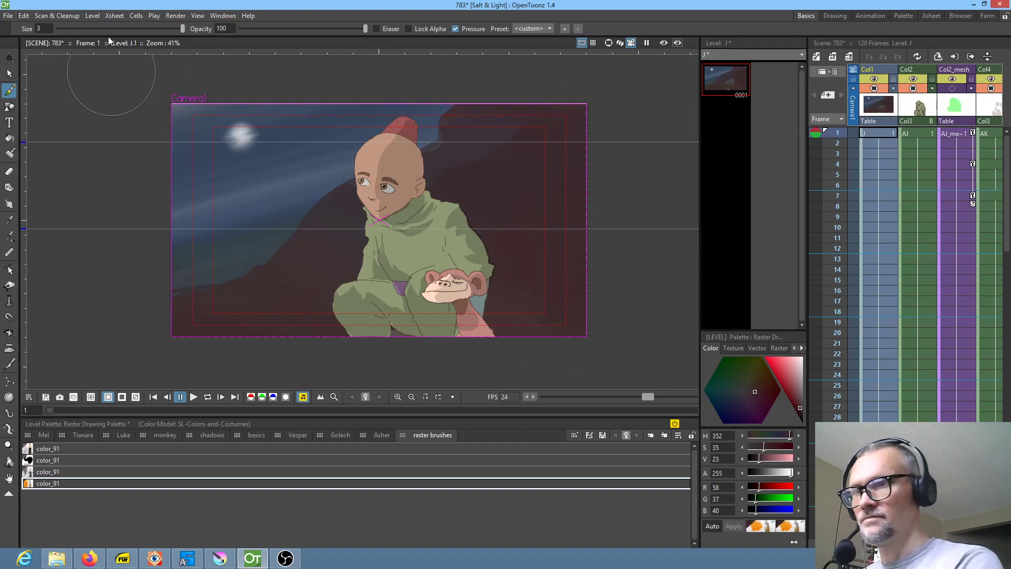
# Step: Set the brush size to 0 and recolor the fourth style to a muted purple, RGB 116, 95, 135
pyautogui.doubleClick(45, 28)
pyautogui.write('0')
pyautogui.press('Return')
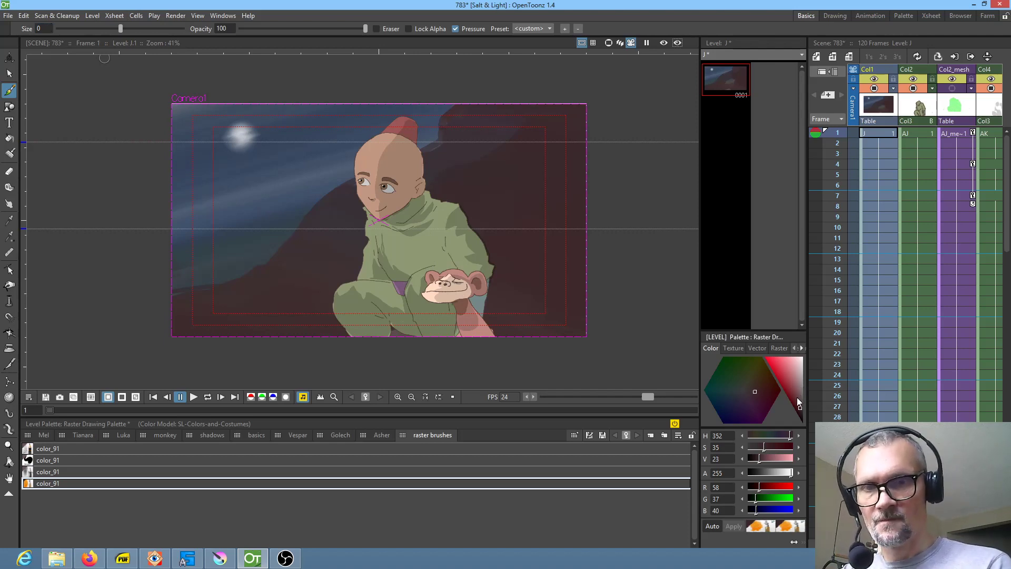
pyautogui.click(767, 457)
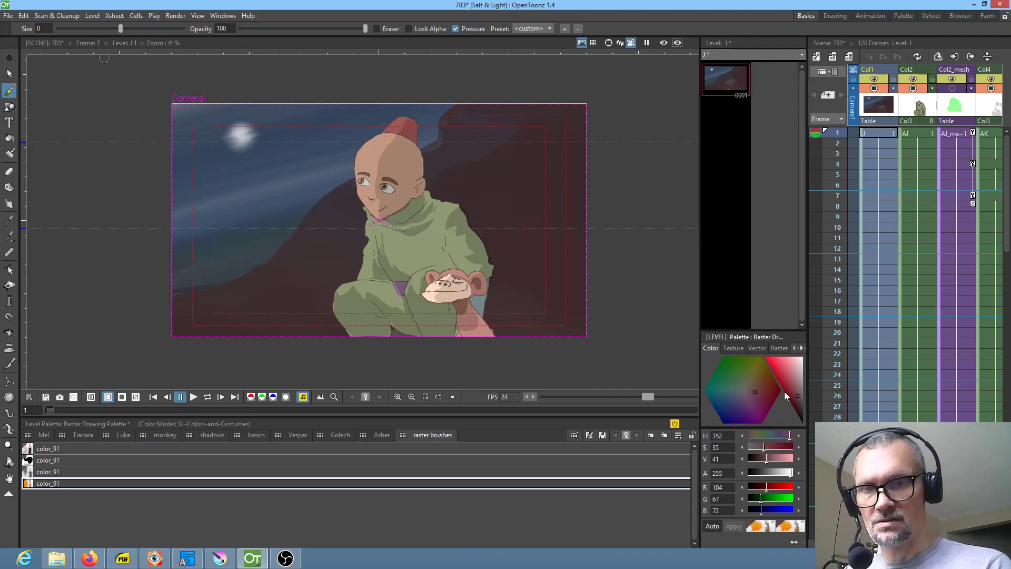
pyautogui.moveTo(757, 394); pyautogui.dragTo(743, 400)
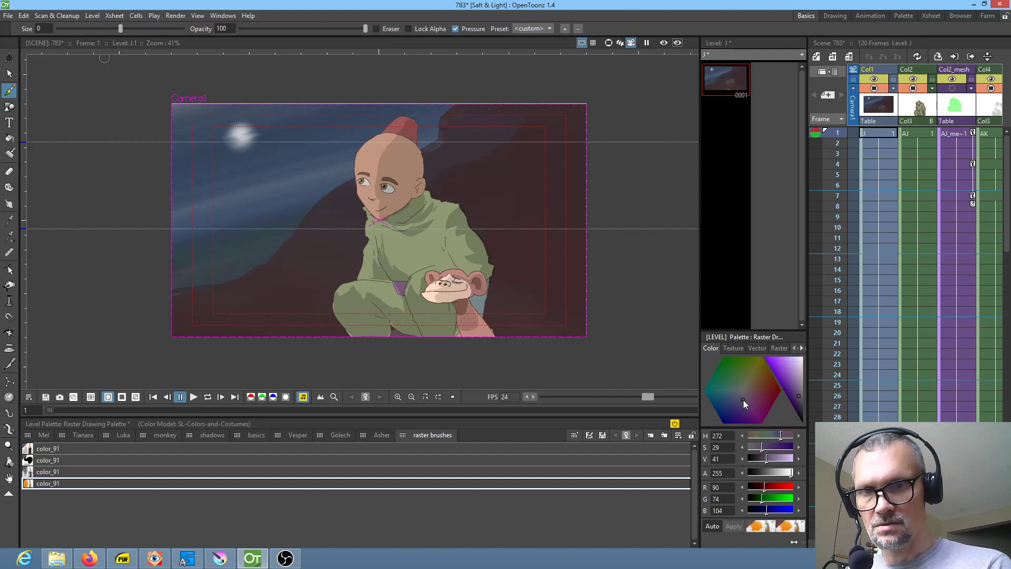
pyautogui.click(796, 387)
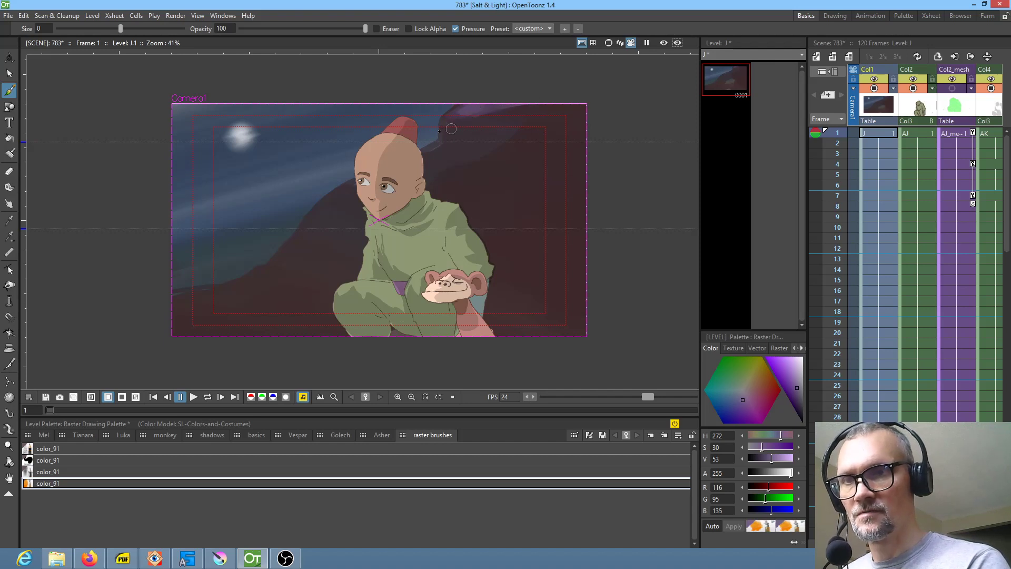
# Step: Paint purple highlights along the upper edge of the dark hill and save the scene with all its levels
pyautogui.moveTo(341, 192)
pyautogui.mouseDown()
pyautogui.moveTo(324, 201)
pyautogui.moveTo(344, 188)
pyautogui.moveTo(331, 207)
pyautogui.moveTo(344, 200)
pyautogui.mouseUp()
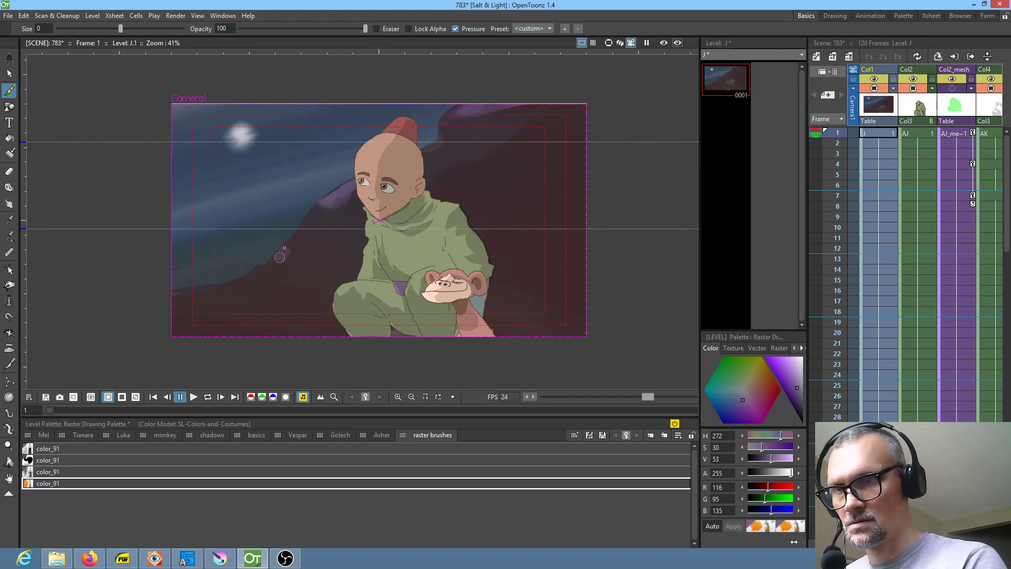
pyautogui.moveTo(287, 250); pyautogui.dragTo(289, 250)
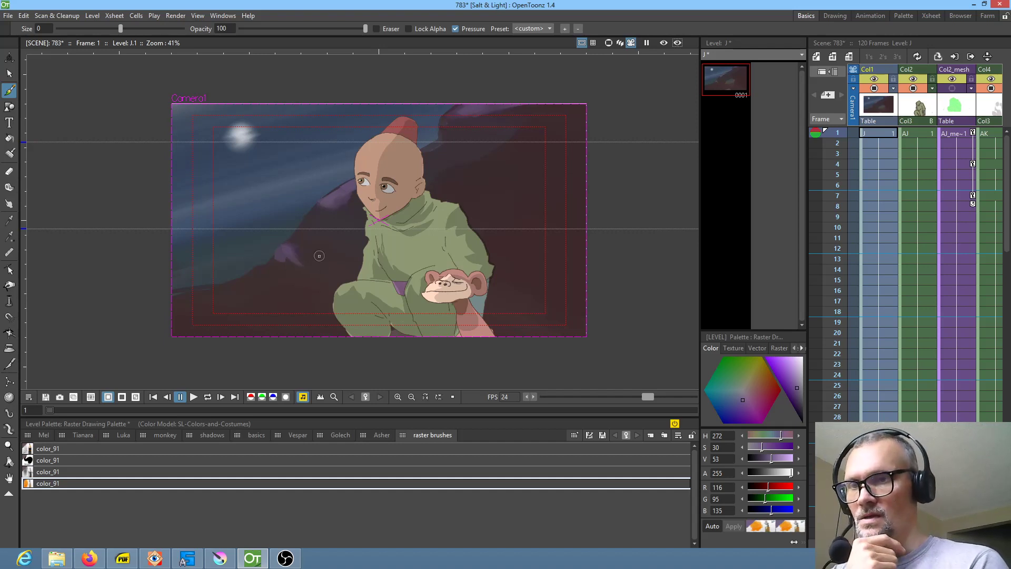
pyautogui.click(8, 15)
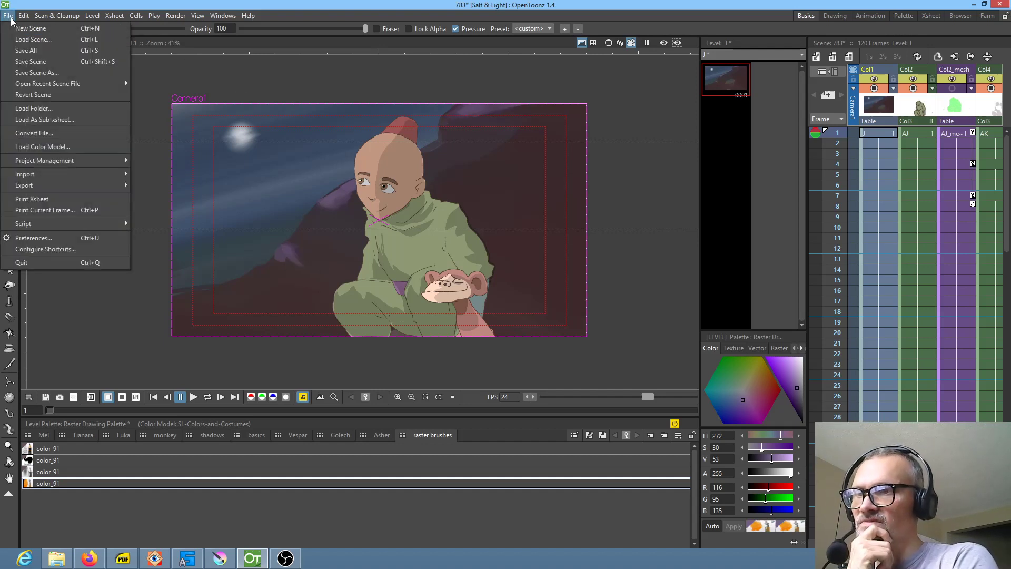
pyautogui.click(16, 51)
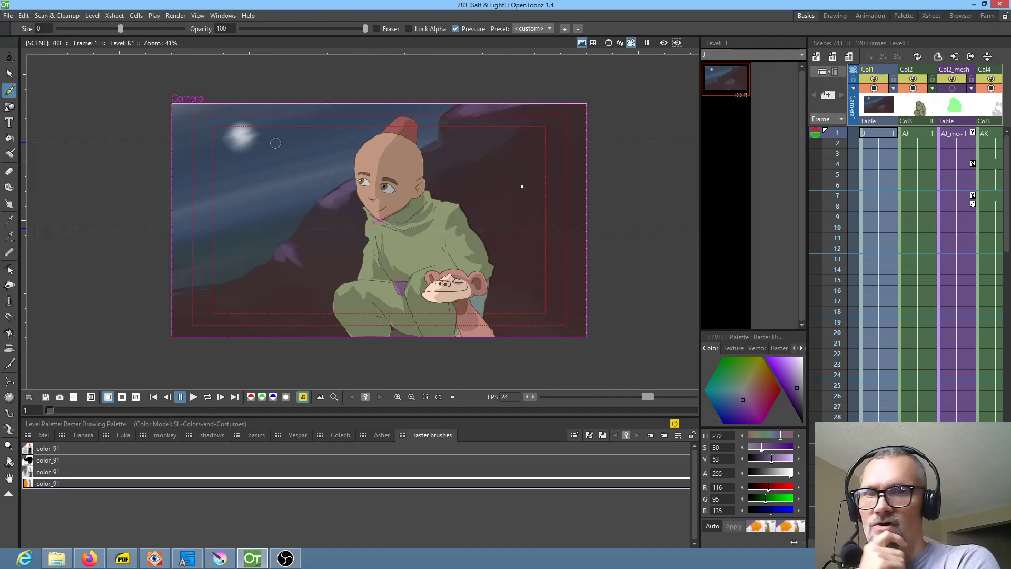
# Step: Open the recent scene 789.tnz to view its painted background, followed by scene 785.tnz
pyautogui.click(7, 17)
pyautogui.moveTo(58, 84)
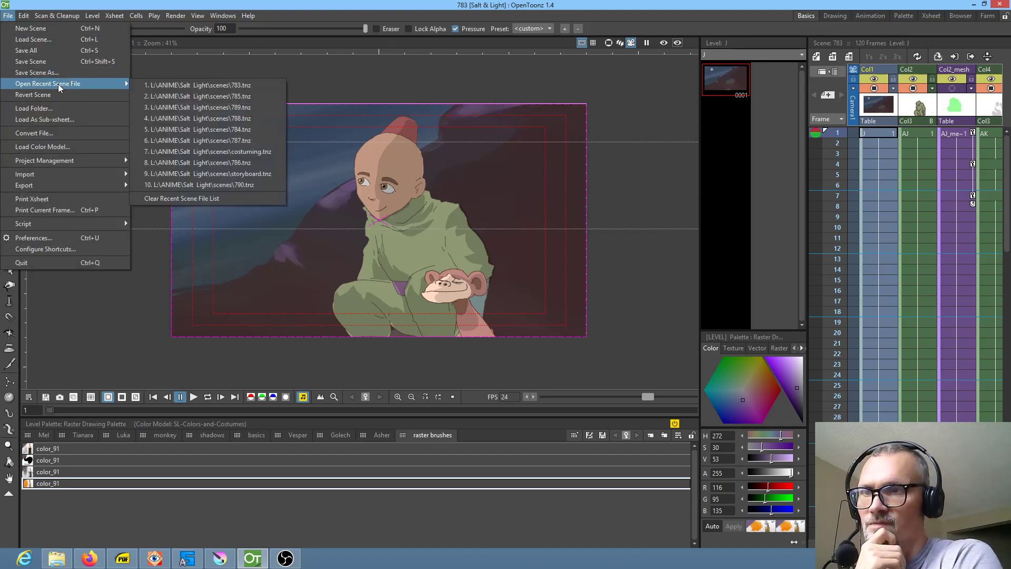
pyautogui.click(253, 108)
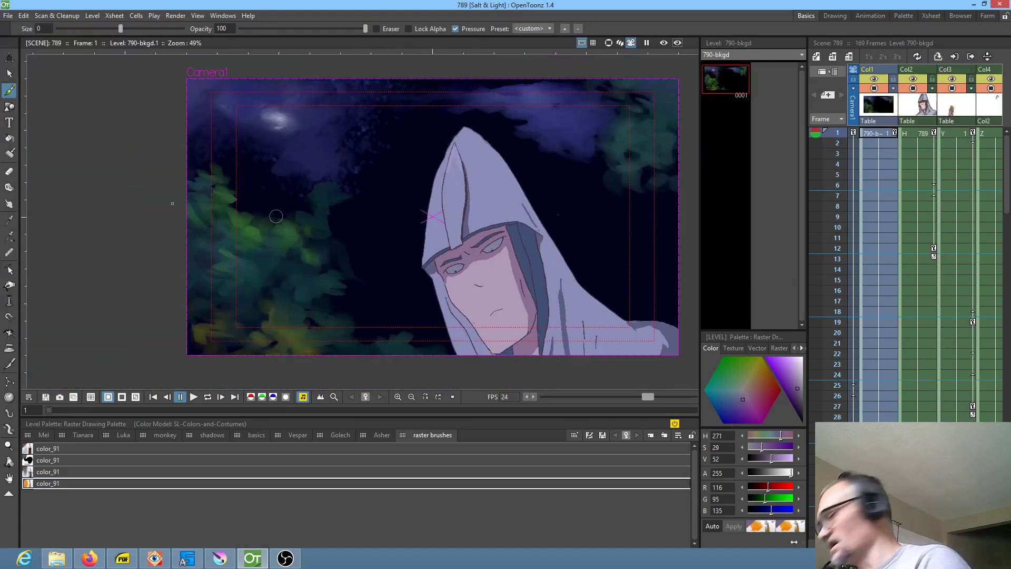
pyautogui.click(8, 16)
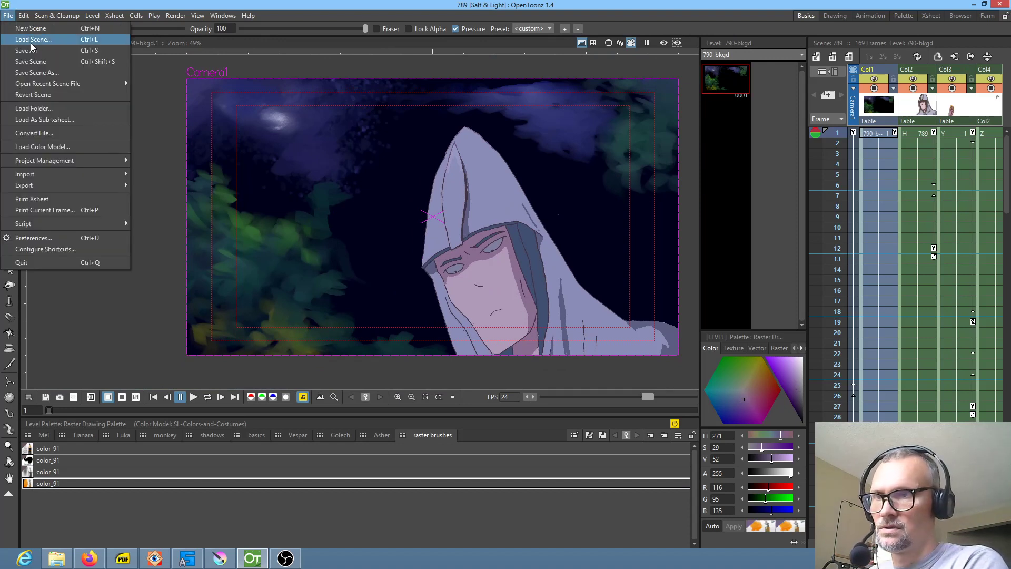
pyautogui.moveTo(123, 87)
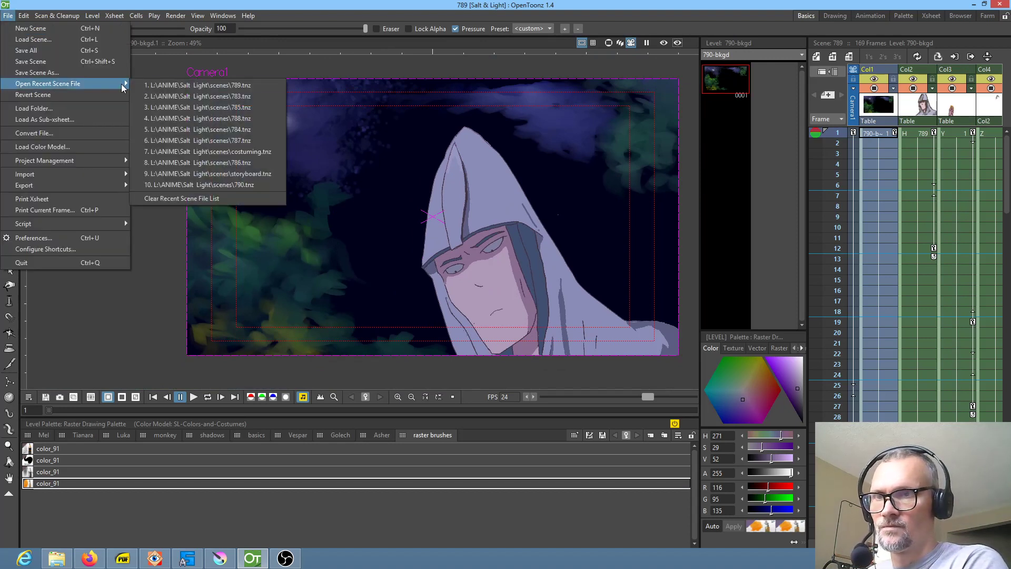
pyautogui.click(270, 108)
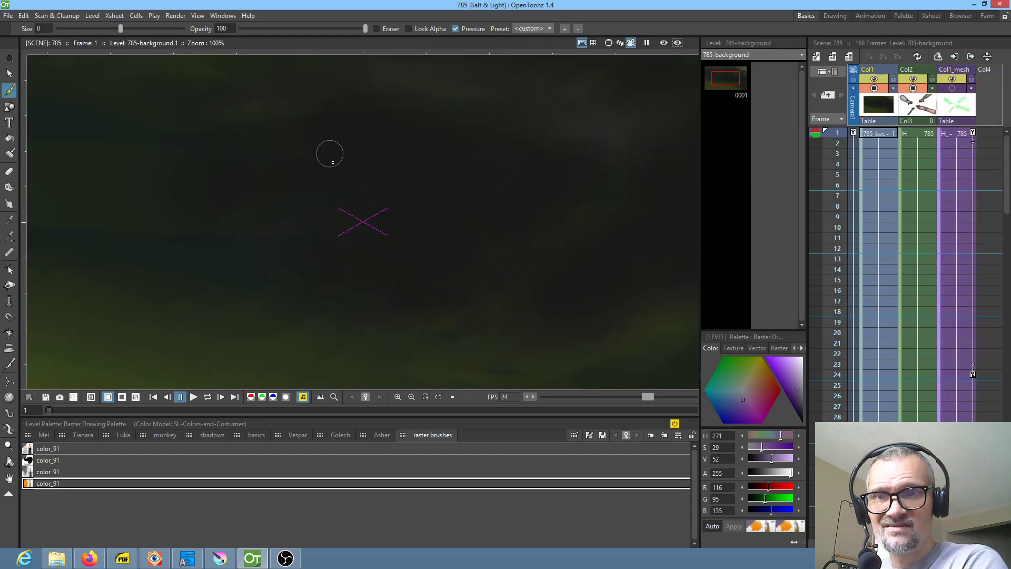
# Step: Open the recent scene 787.tnz and look over its campfire background
pyautogui.click(8, 16)
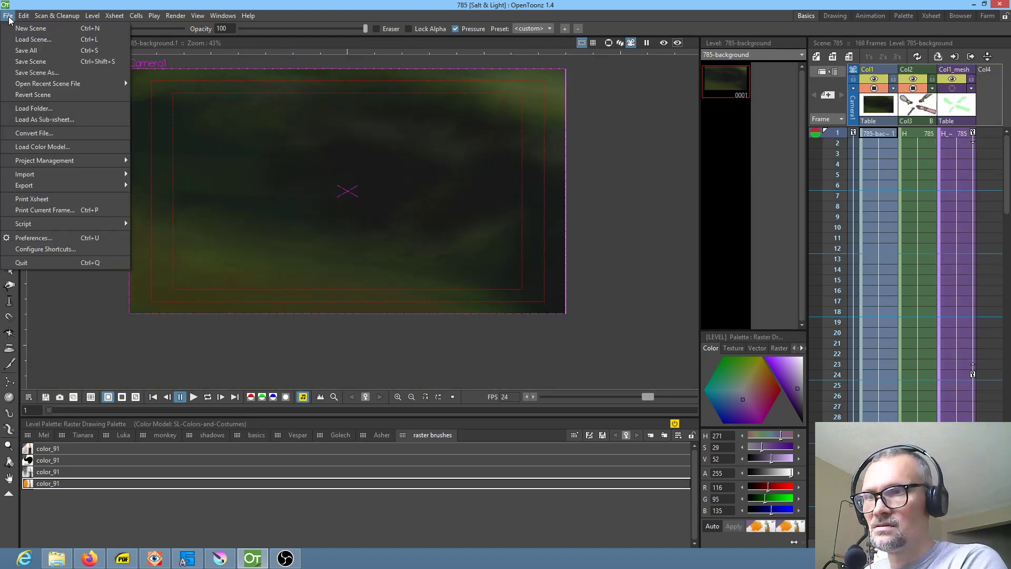
pyautogui.moveTo(31, 83)
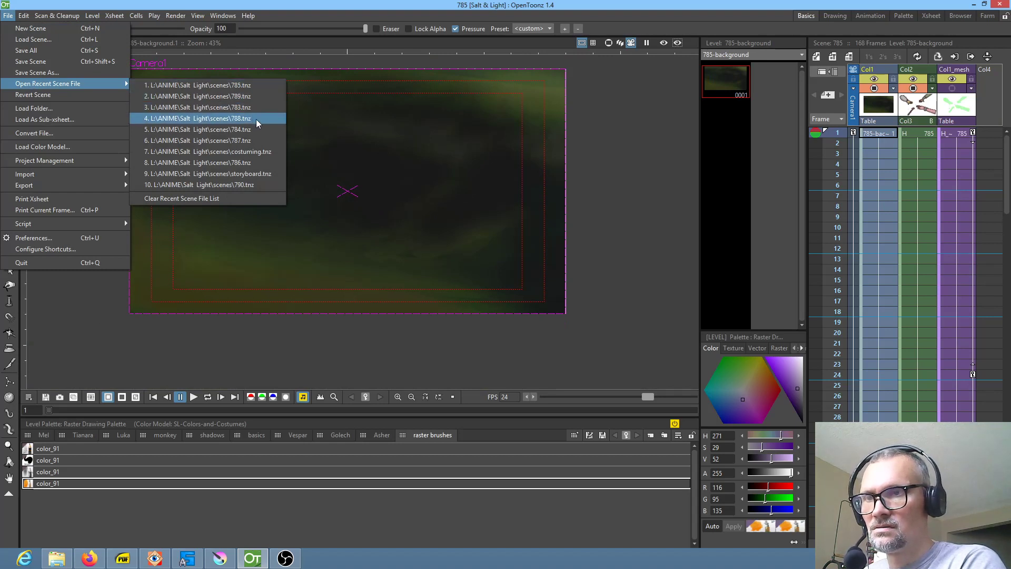
pyautogui.click(249, 141)
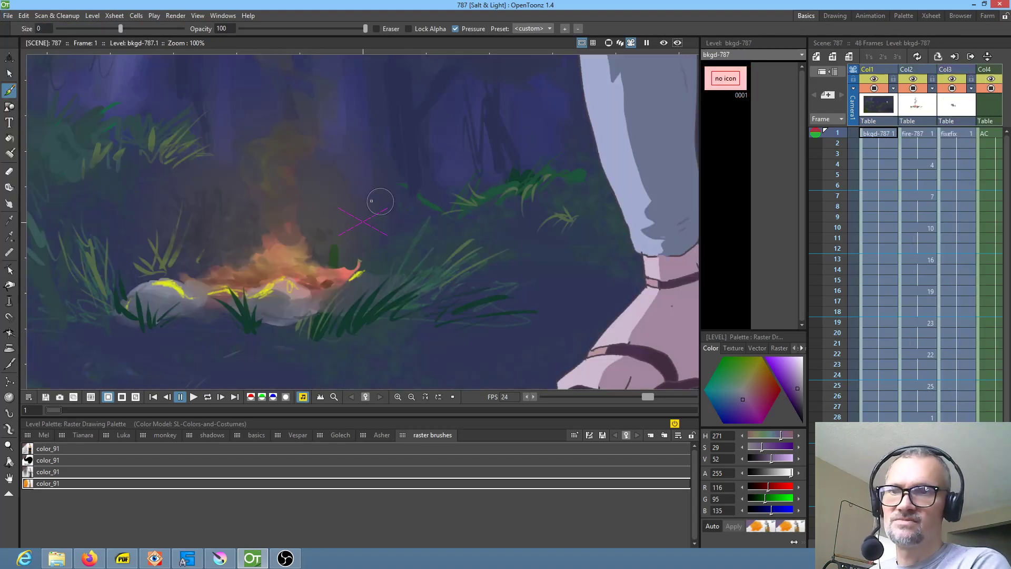
pyautogui.scroll(-1, 472, 144)
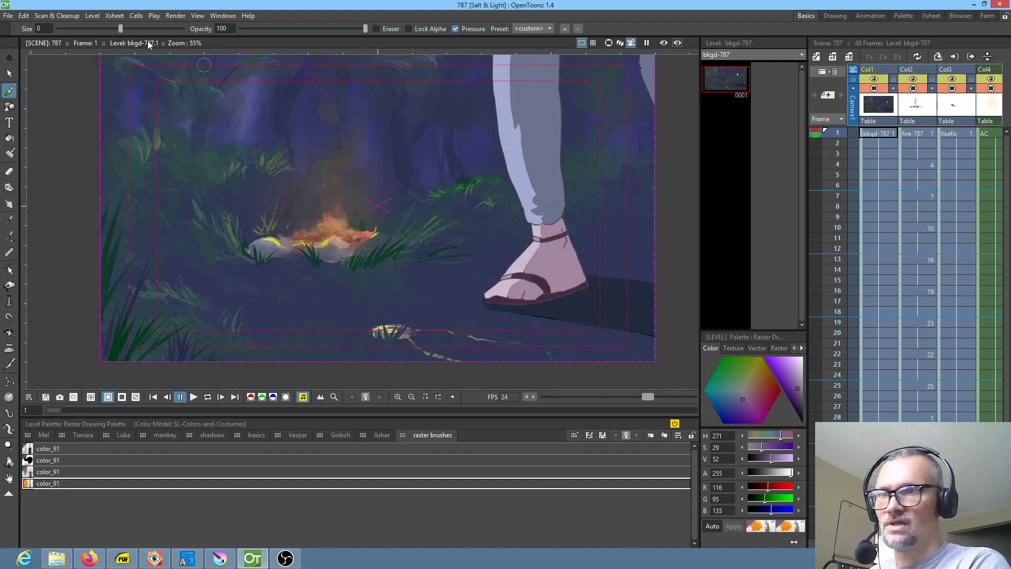
# Step: Load 786.tnz from the scenes folder using thumbnail browsing, and examine its painted rocky cave background
pyautogui.click(8, 15)
pyautogui.click(21, 40)
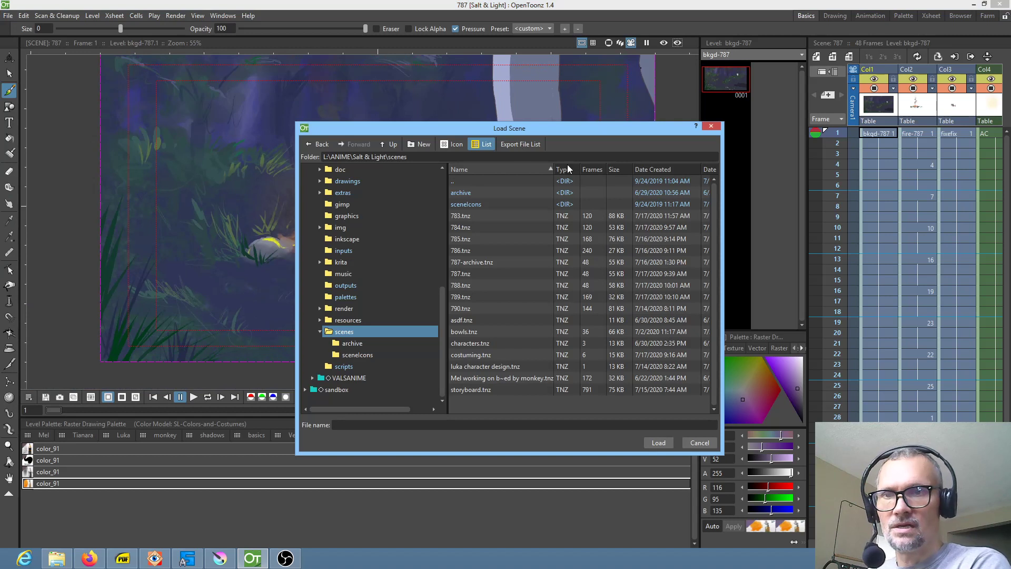
pyautogui.click(457, 145)
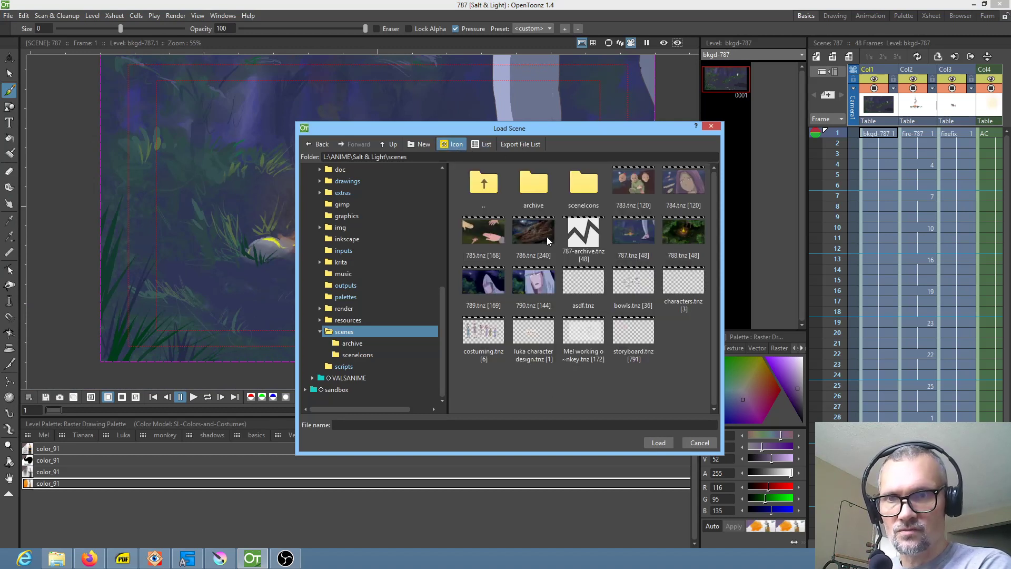
pyautogui.click(658, 442)
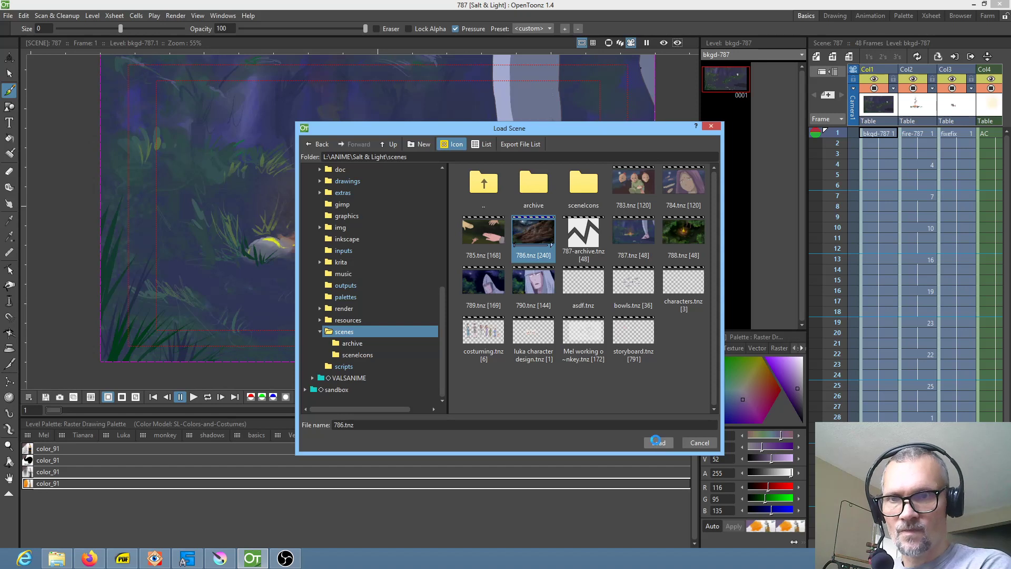
pyautogui.scroll(-4, 422, 257)
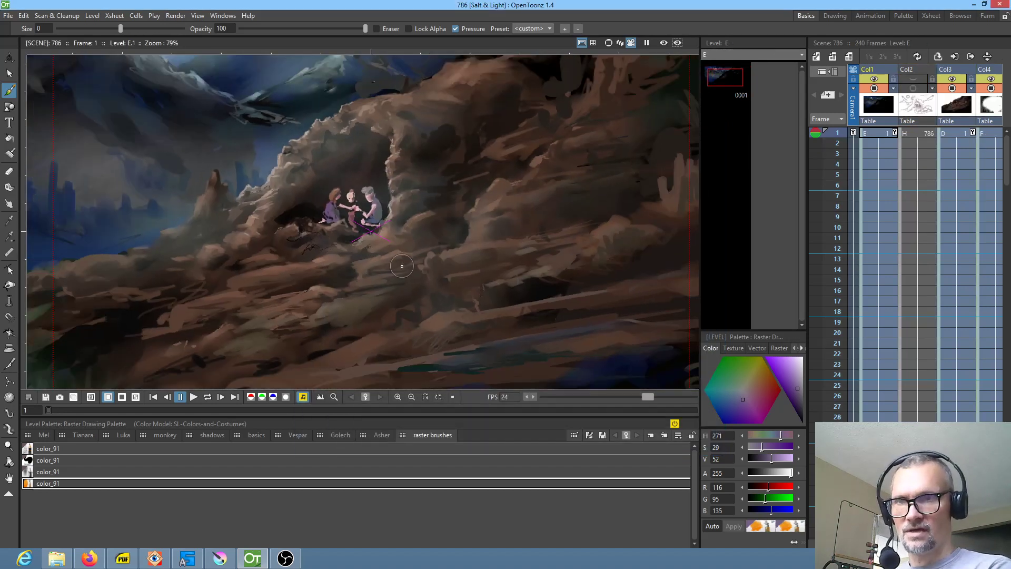
pyautogui.scroll(3, 428, 255)
pyautogui.moveTo(411, 215)
pyautogui.mouseDown()
pyautogui.moveTo(549, 223)
pyautogui.moveTo(471, 237)
pyautogui.mouseUp()
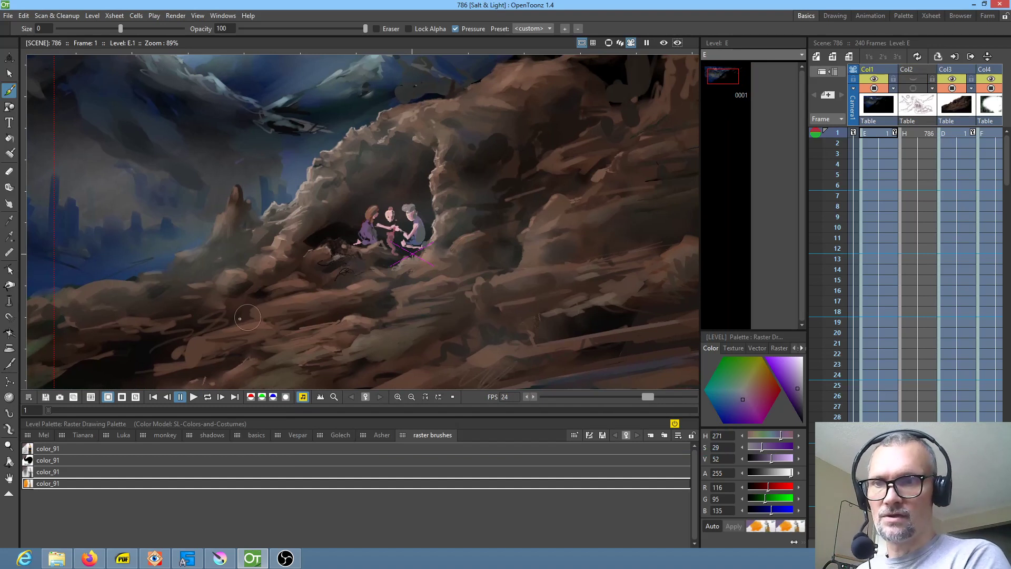
# Step: Examine the painted rock slope, cave and night sky in the background of scene 786
pyautogui.moveTo(377, 324); pyautogui.dragTo(401, 285)
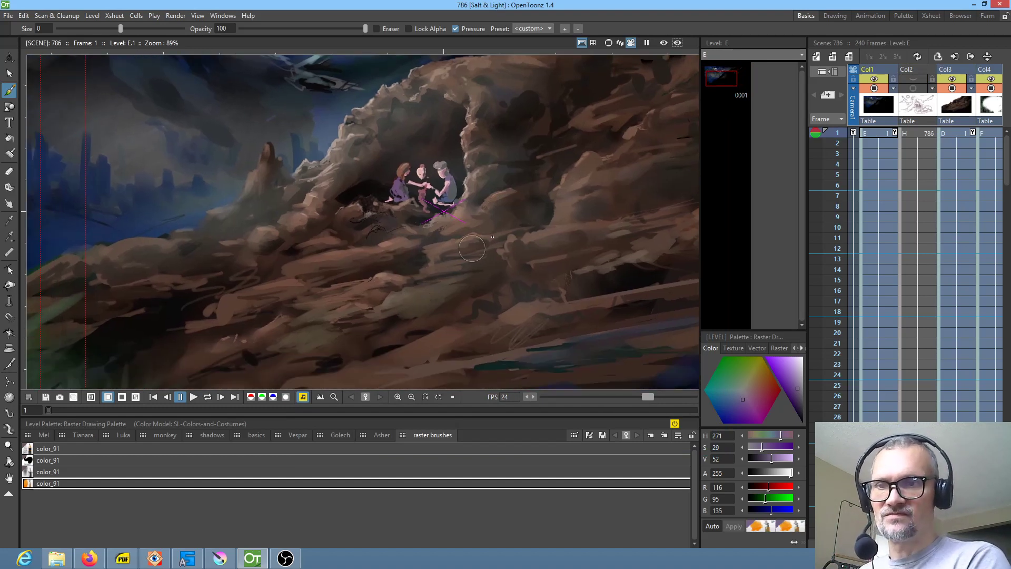
pyautogui.moveTo(211, 282); pyautogui.dragTo(319, 278)
pyautogui.scroll(-4, 315, 286)
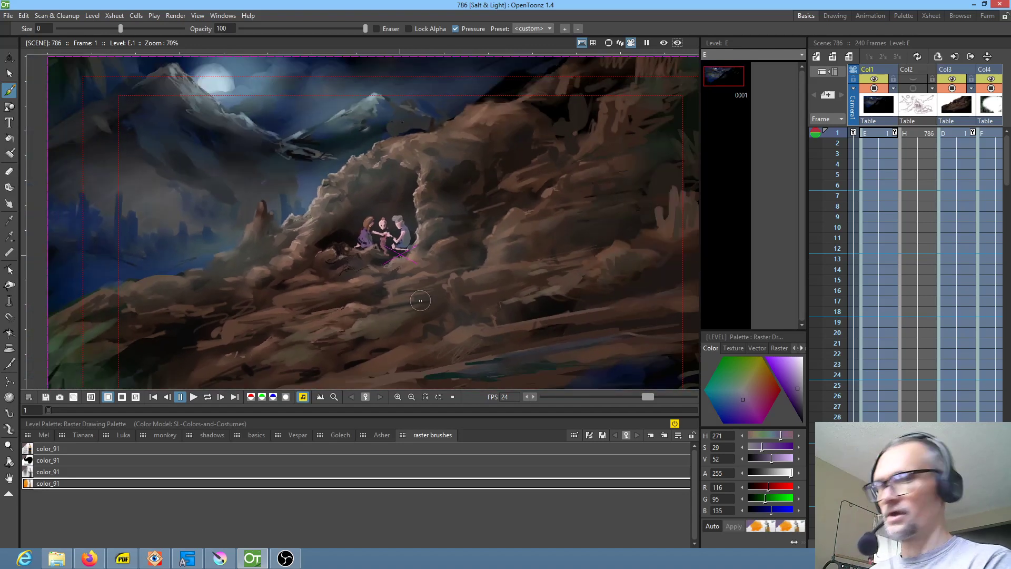
pyautogui.press('m')
pyautogui.press('m')
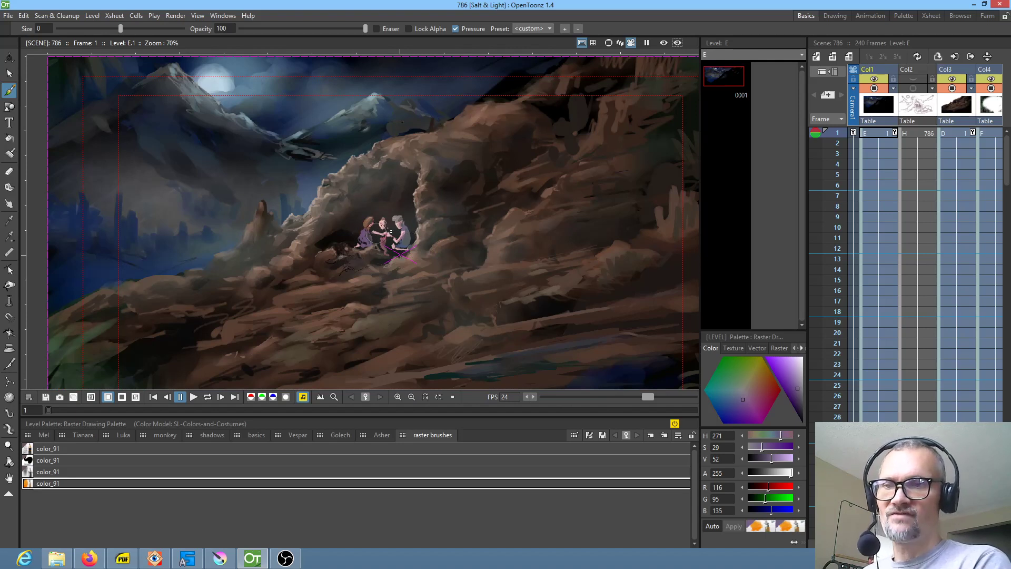
# Step: Reopen the recent scene 787.tnz to view its campfire background
pyautogui.click(8, 15)
pyautogui.moveTo(29, 83)
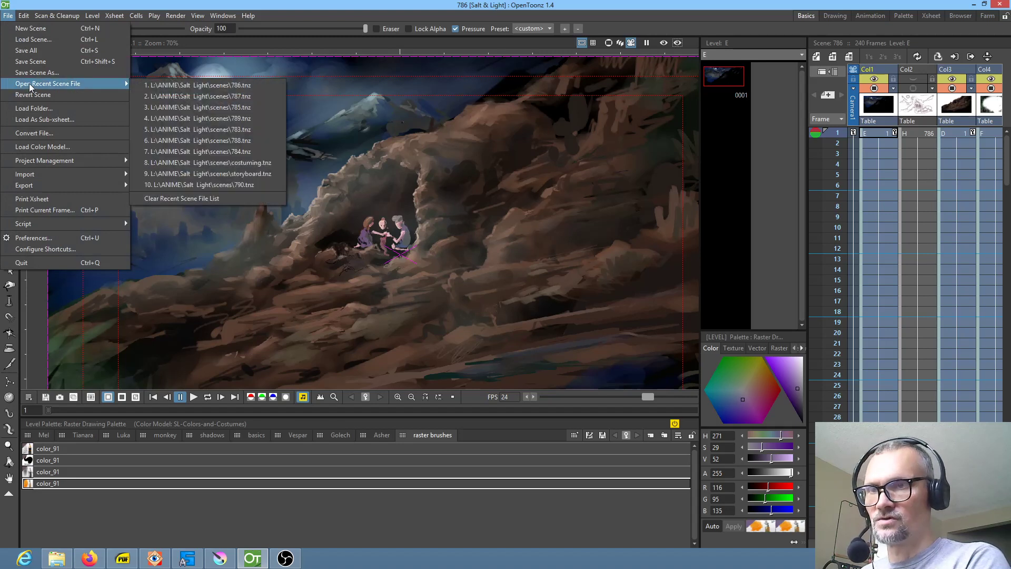
pyautogui.click(185, 97)
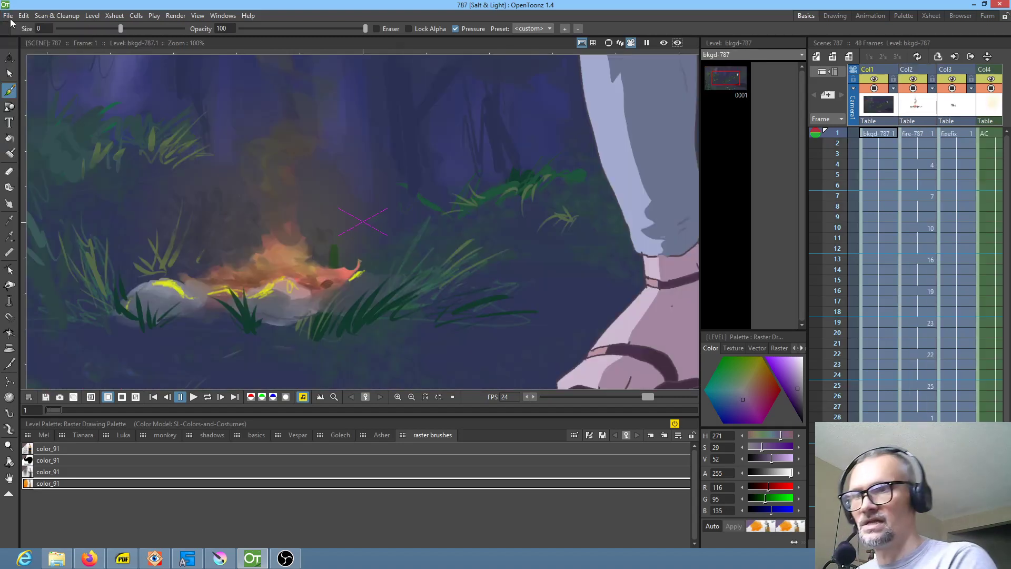
# Step: Load 783.tnz from the scenes folder and select the frame 1 background drawing in Col1
pyautogui.click(8, 16)
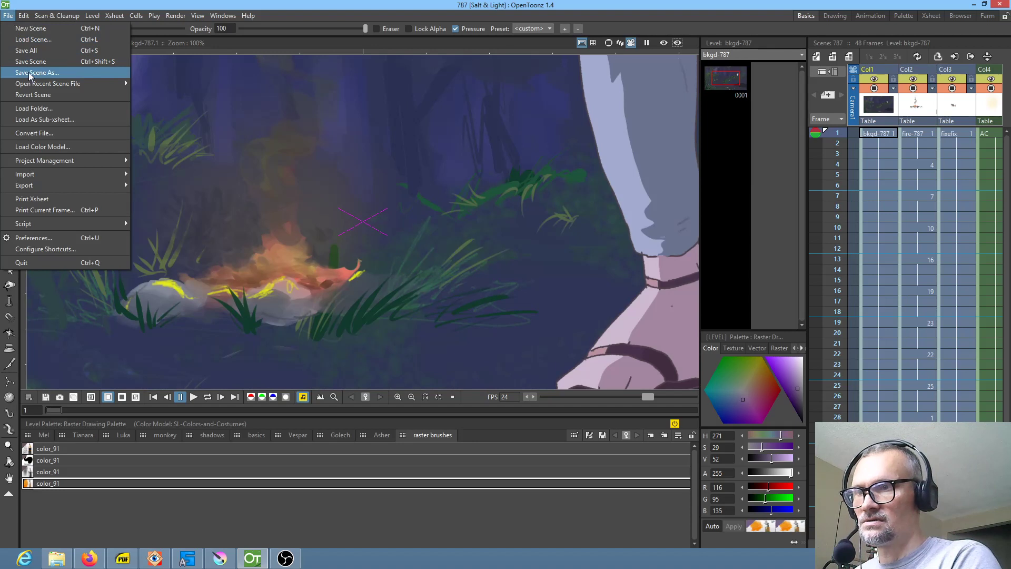
pyautogui.moveTo(30, 84)
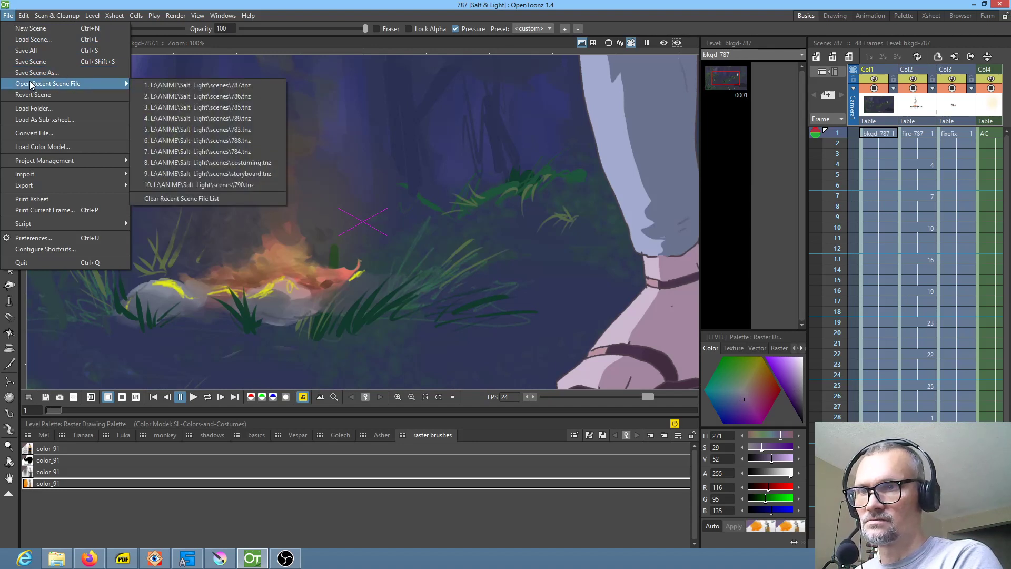
pyautogui.click(32, 40)
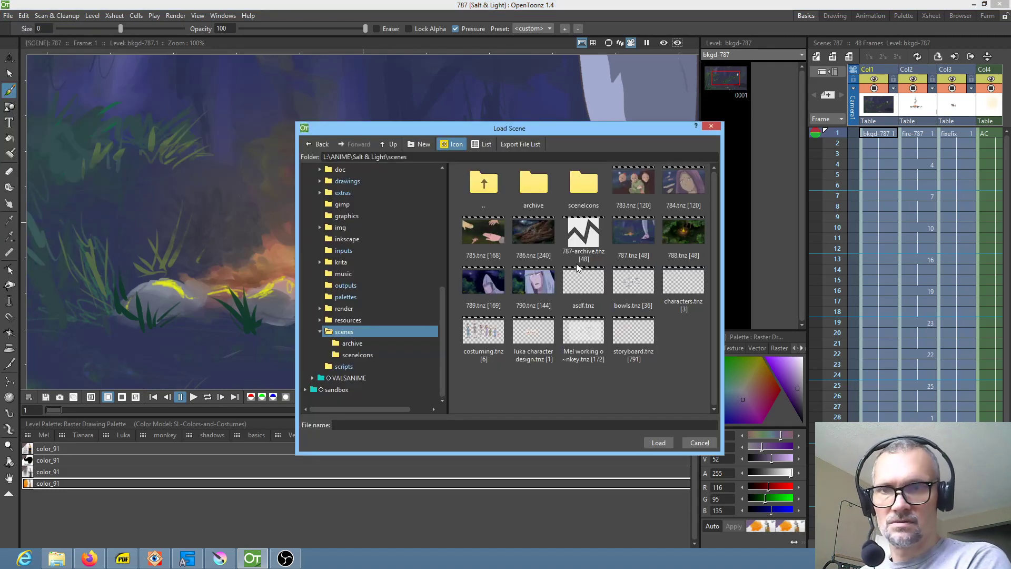
pyautogui.click(639, 185)
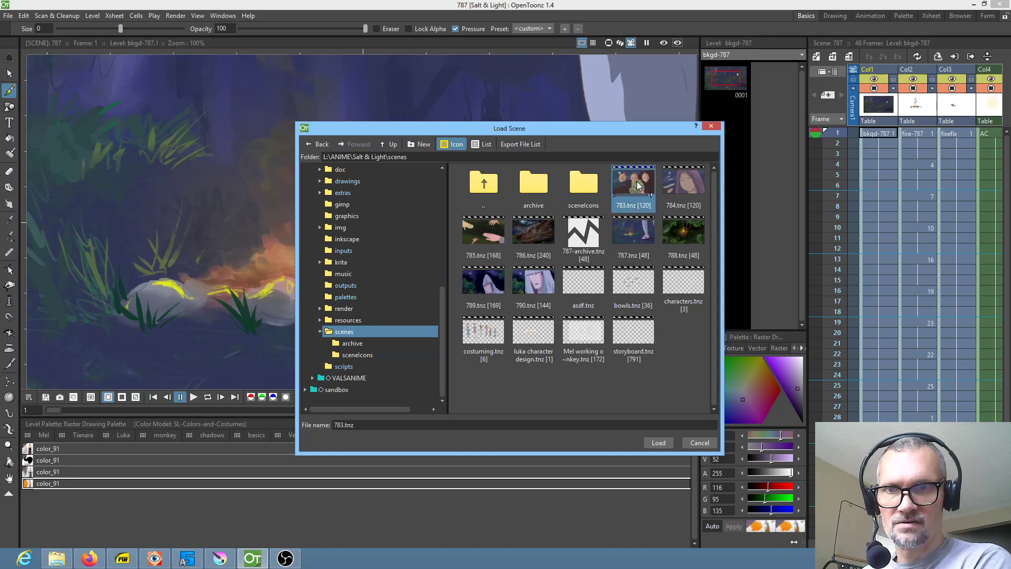
pyautogui.click(656, 444)
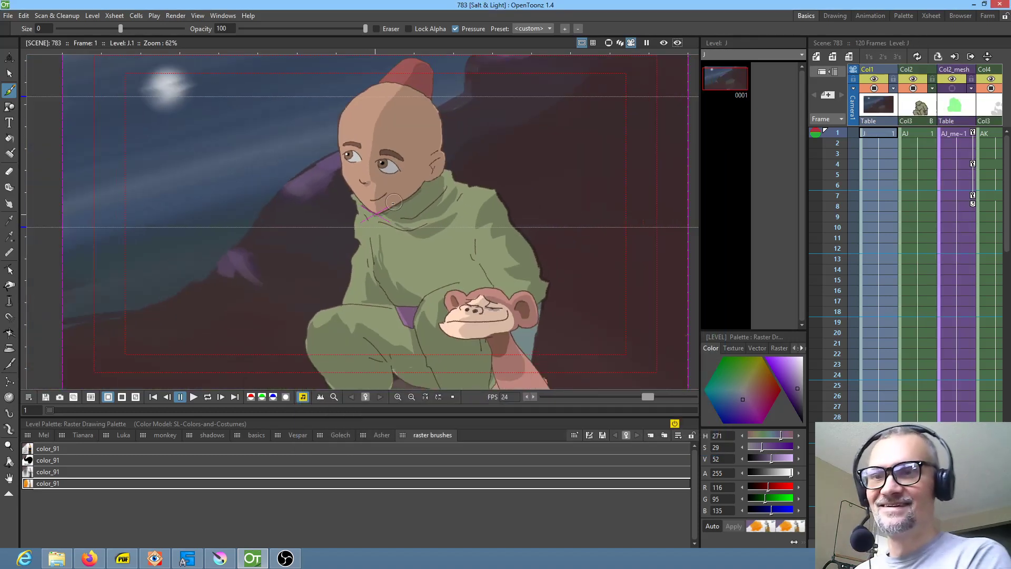
pyautogui.click(877, 133)
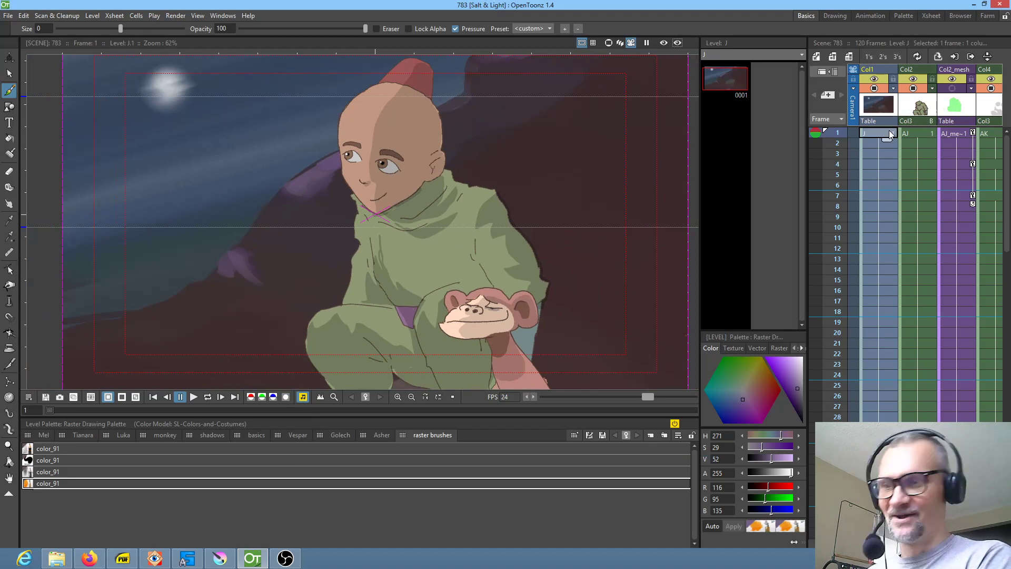
# Step: Sample the hill's dark brown into the fourth and second raster brush styles, ending with the second style ready for painting
pyautogui.click(47, 484)
pyautogui.moveTo(479, 177); pyautogui.dragTo(545, 189)
pyautogui.press('r')
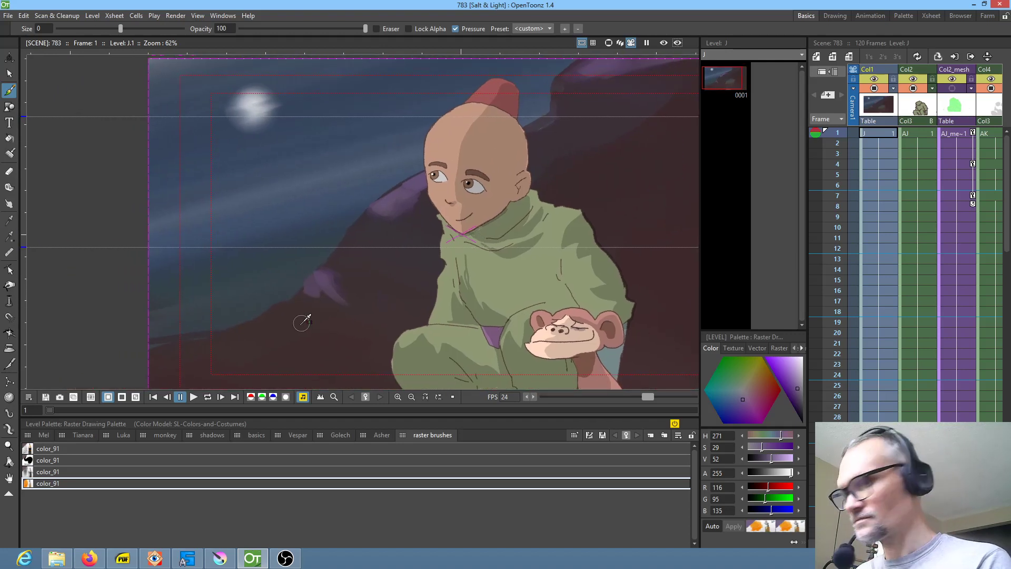
pyautogui.click(306, 317)
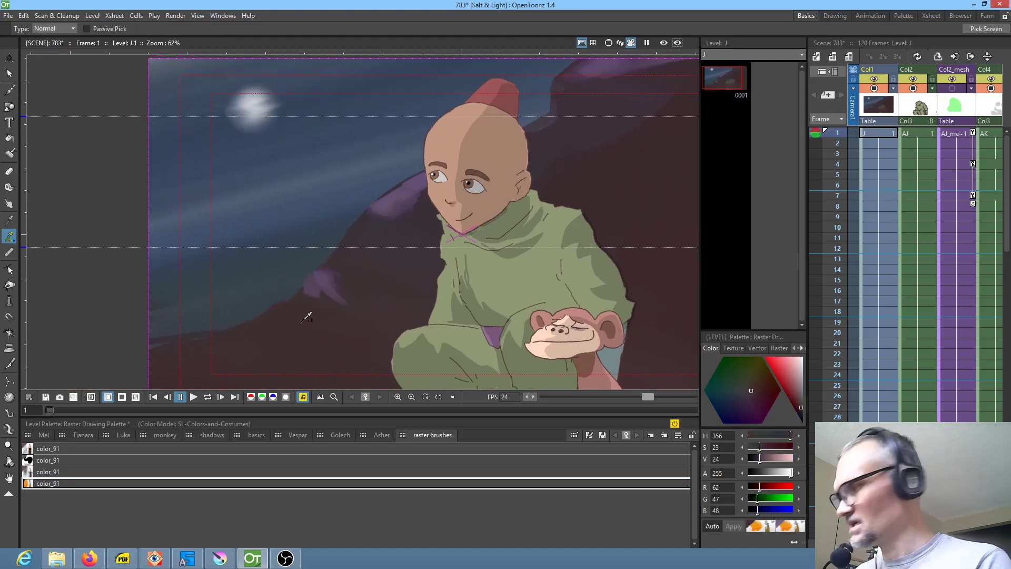
pyautogui.click(54, 463)
pyautogui.click(324, 340)
pyautogui.press('b')
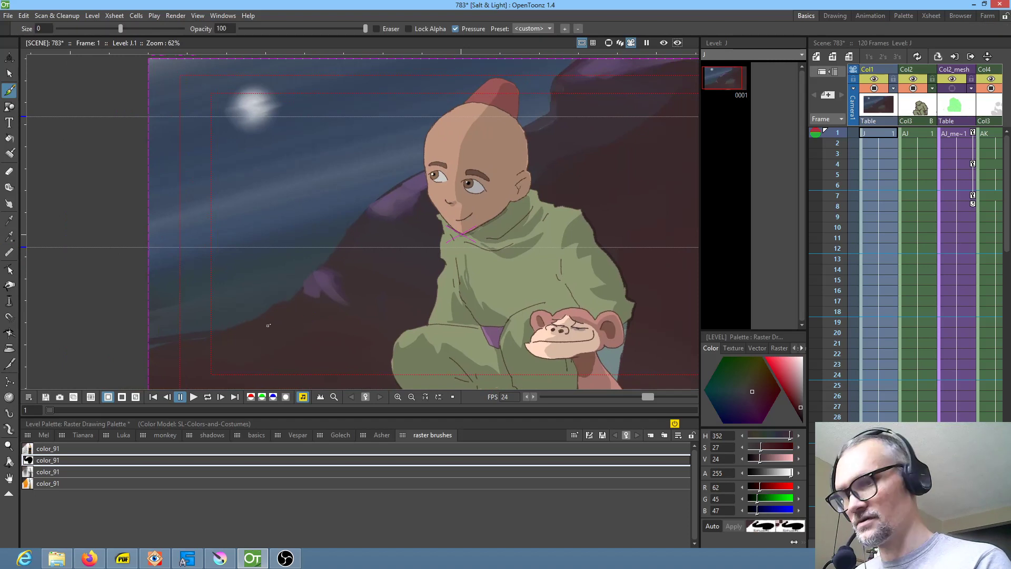
# Step: Set the brush size to 3 and extend the dark brown hill up over the sky and purple highlights behind the character
pyautogui.moveTo(120, 29); pyautogui.dragTo(182, 29)
pyautogui.moveTo(164, 338)
pyautogui.mouseDown()
pyautogui.moveTo(253, 295)
pyautogui.moveTo(321, 245)
pyautogui.moveTo(423, 53)
pyautogui.moveTo(698, 70)
pyautogui.mouseUp()
pyautogui.moveTo(589, 99)
pyautogui.mouseDown()
pyautogui.moveTo(453, 79)
pyautogui.moveTo(380, 215)
pyautogui.mouseUp()
pyautogui.moveTo(403, 119)
pyautogui.mouseDown()
pyautogui.moveTo(350, 248)
pyautogui.moveTo(368, 254)
pyautogui.mouseUp()
pyautogui.moveTo(229, 307)
pyautogui.mouseDown()
pyautogui.moveTo(147, 302)
pyautogui.moveTo(176, 320)
pyautogui.moveTo(135, 358)
pyautogui.mouseUp()
pyautogui.moveTo(267, 268); pyautogui.dragTo(299, 270)
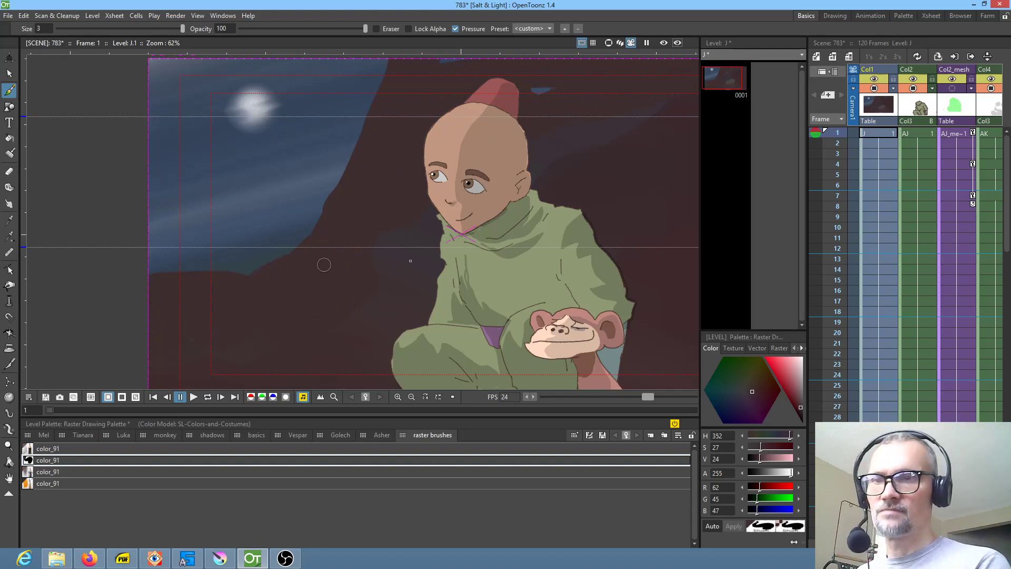
pyautogui.moveTo(596, 275); pyautogui.dragTo(429, 325)
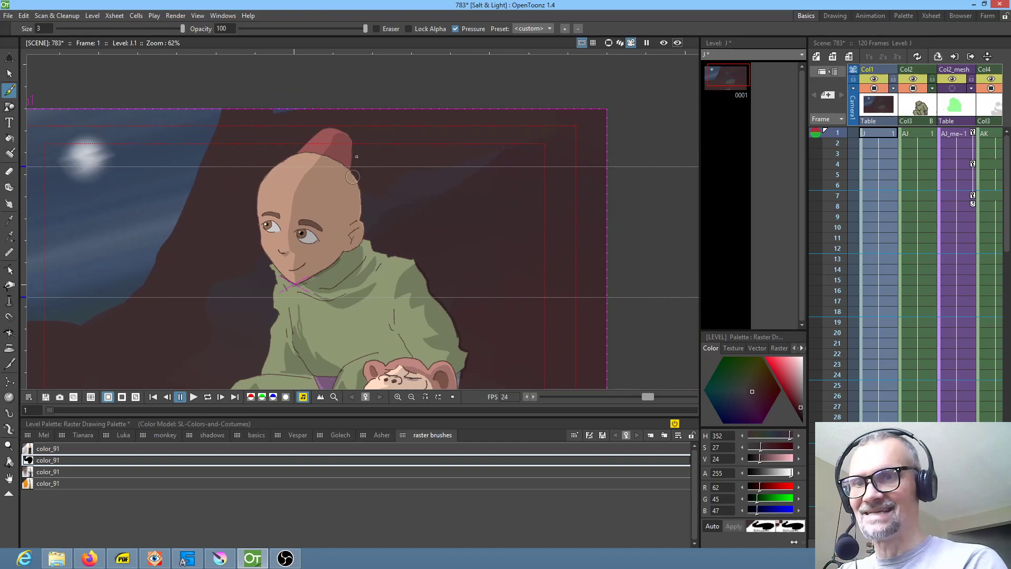
# Step: Hide the character's body column Col2, paint dark brown over the sky patches behind it, and show the column again
pyautogui.click(913, 88)
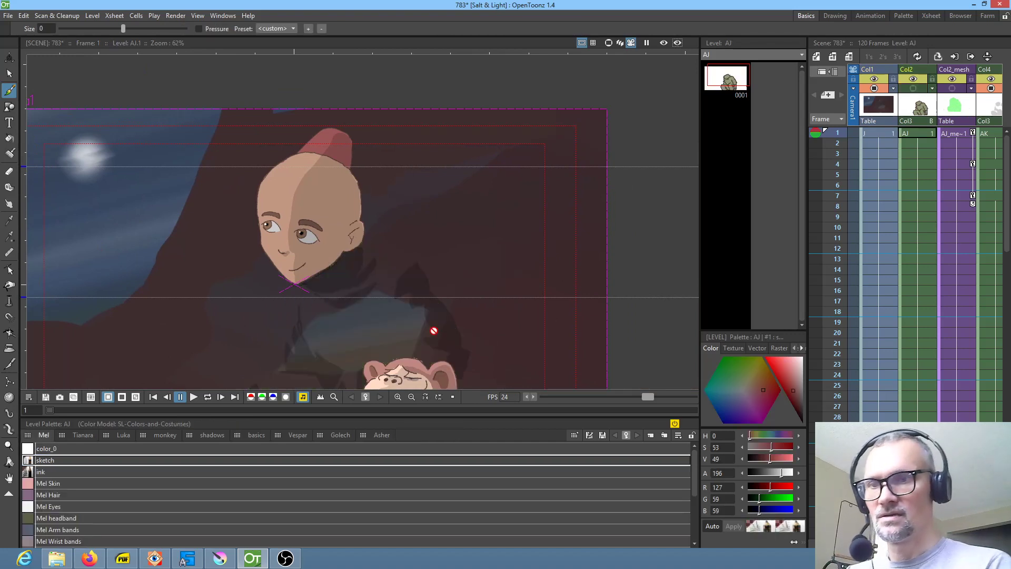
pyautogui.click(370, 257)
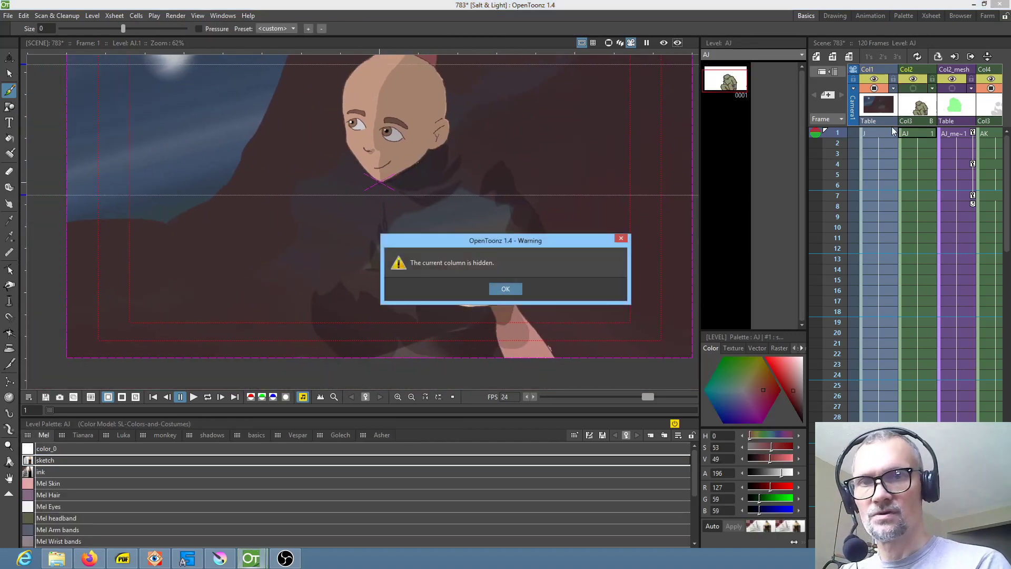
pyautogui.click(882, 135)
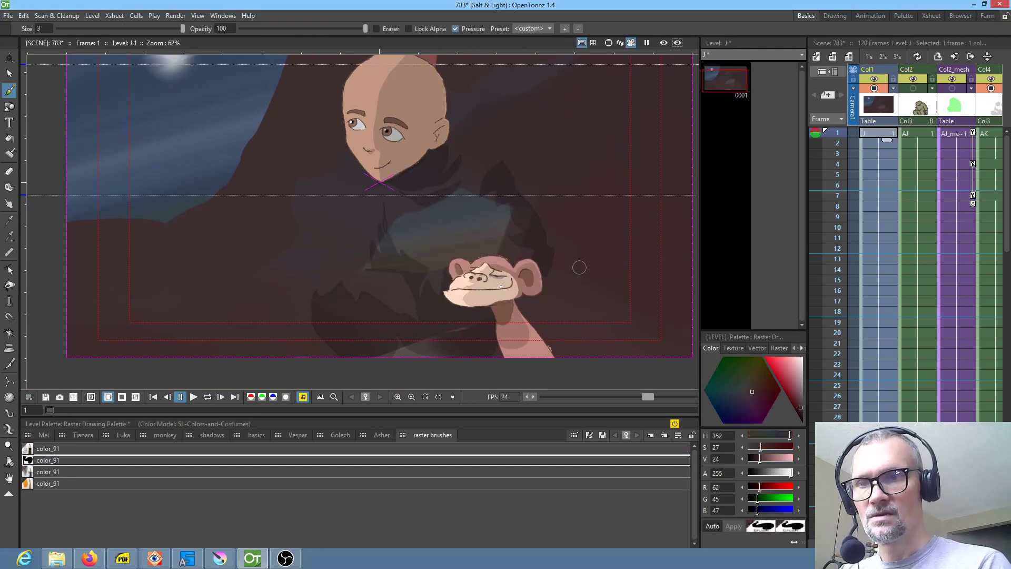
pyautogui.moveTo(437, 231)
pyautogui.mouseDown()
pyautogui.moveTo(397, 285)
pyautogui.moveTo(565, 207)
pyautogui.mouseUp()
pyautogui.moveTo(471, 331)
pyautogui.mouseDown()
pyautogui.moveTo(580, 316)
pyautogui.moveTo(470, 169)
pyautogui.mouseUp()
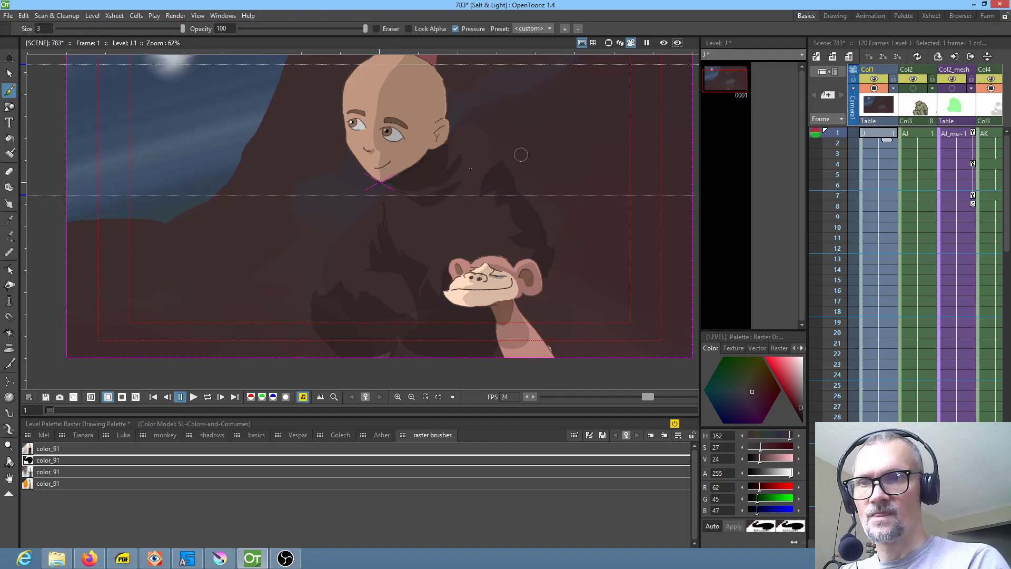
pyautogui.click(915, 89)
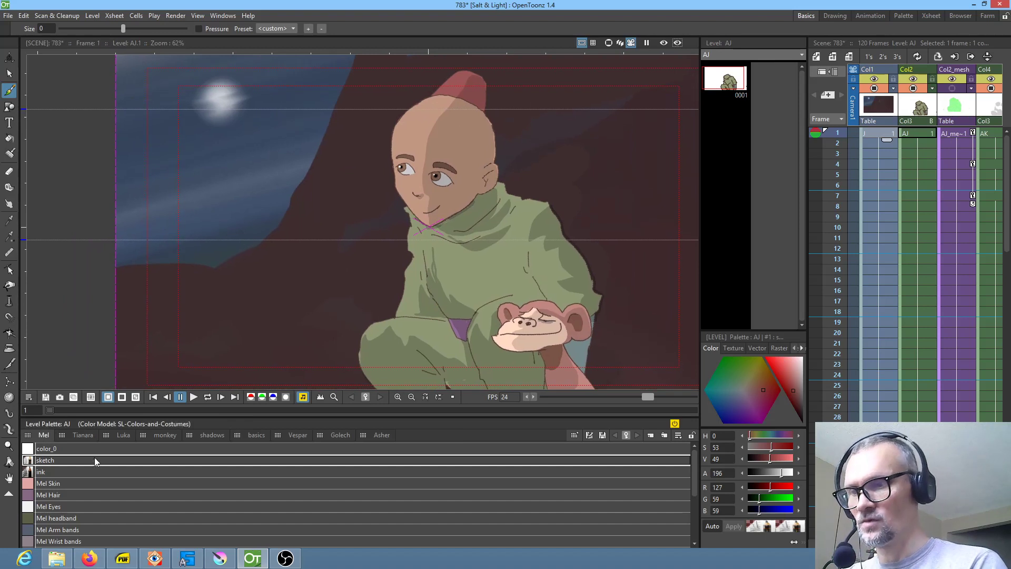
pyautogui.click(882, 136)
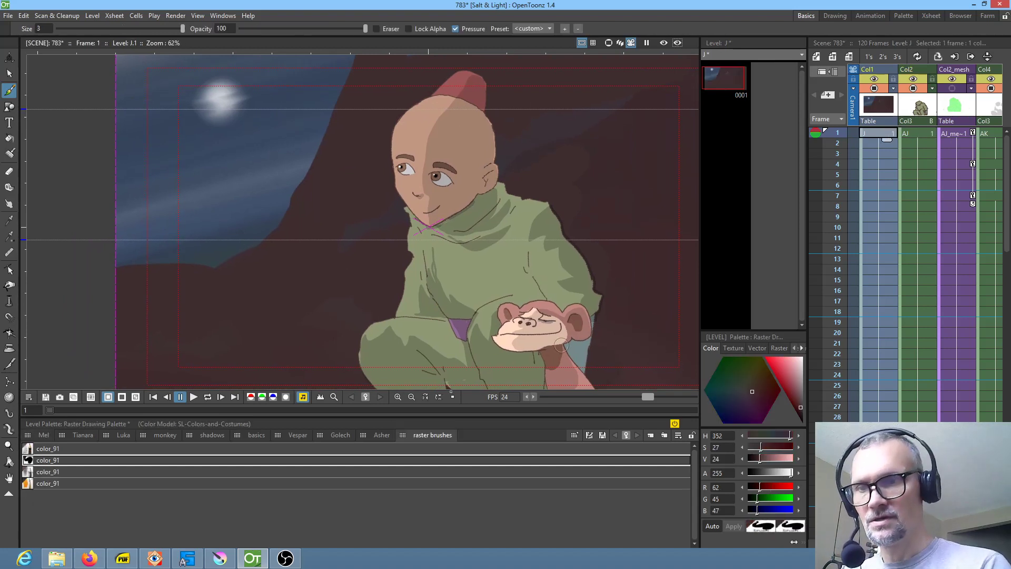
# Step: Lighten the second raster brush style to RGB 73, 53, 56 and paint rounded rocks along the hill's edge against the sky
pyautogui.click(436, 438)
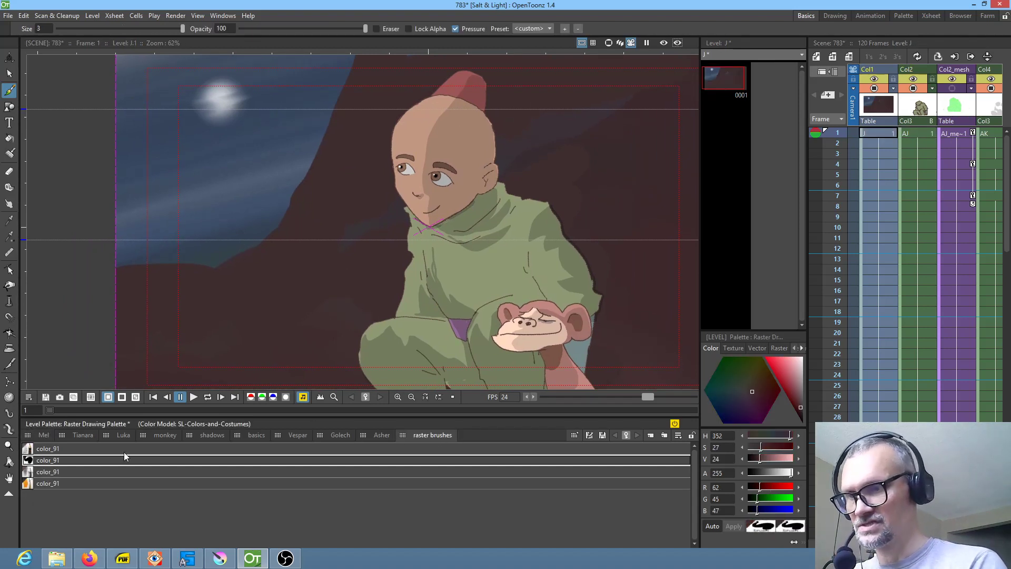
pyautogui.click(762, 460)
pyautogui.moveTo(294, 264); pyautogui.dragTo(336, 281)
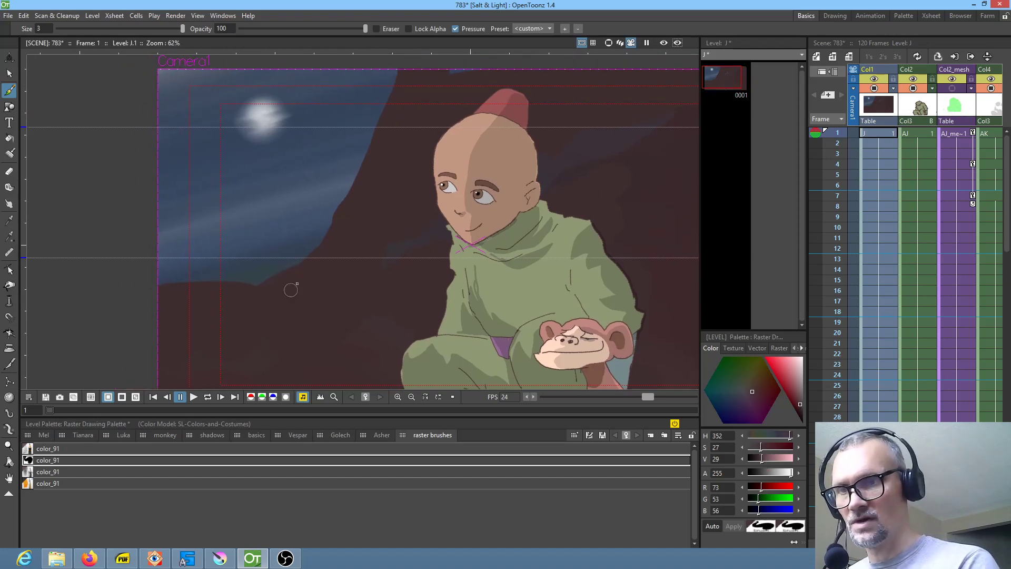
pyautogui.moveTo(271, 287)
pyautogui.mouseDown()
pyautogui.moveTo(293, 280)
pyautogui.moveTo(279, 290)
pyautogui.mouseUp()
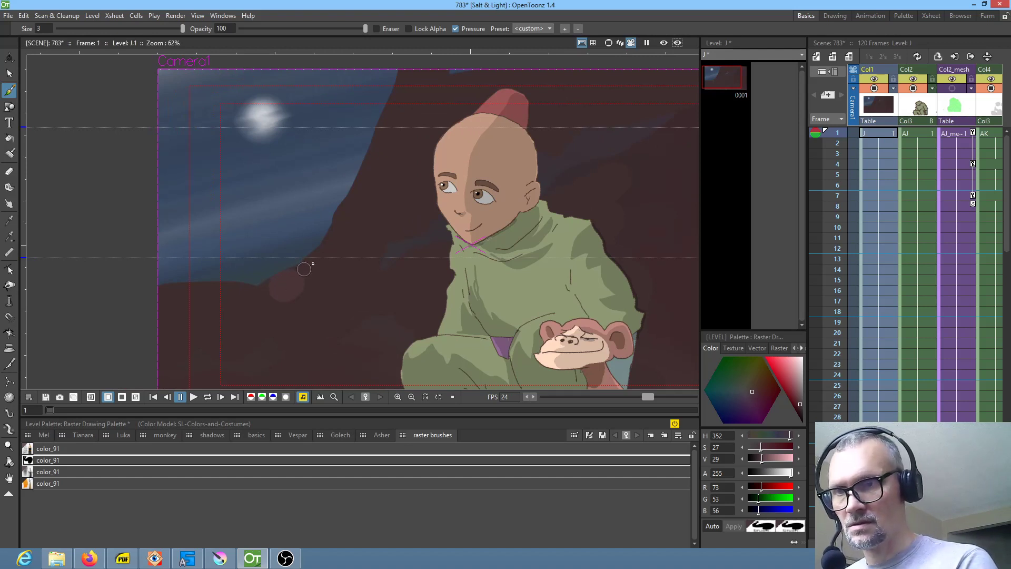
pyautogui.moveTo(315, 243); pyautogui.dragTo(340, 223)
pyautogui.moveTo(282, 290)
pyautogui.mouseDown()
pyautogui.moveTo(193, 287)
pyautogui.moveTo(187, 300)
pyautogui.mouseUp()
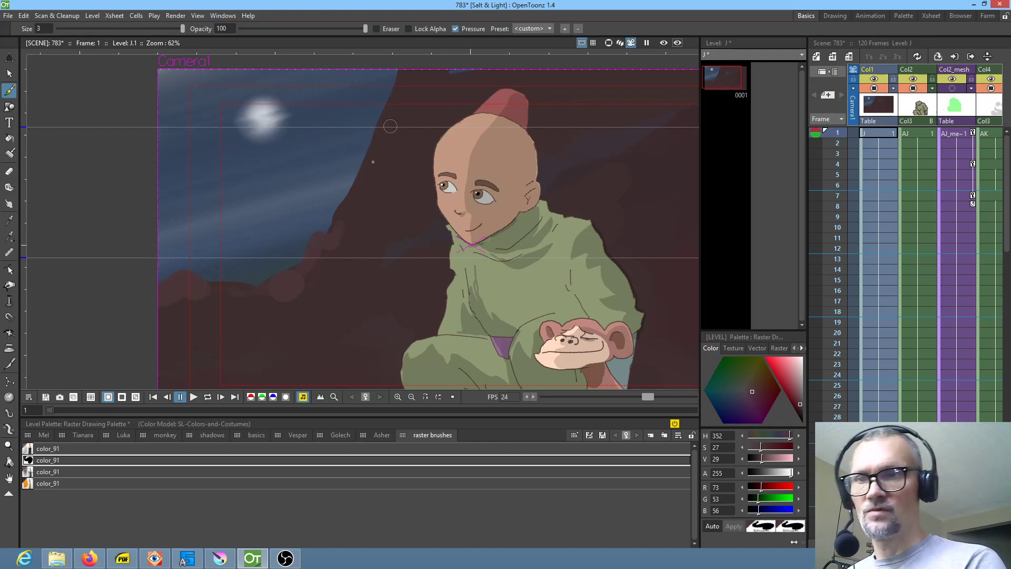
pyautogui.moveTo(381, 111); pyautogui.dragTo(357, 198)
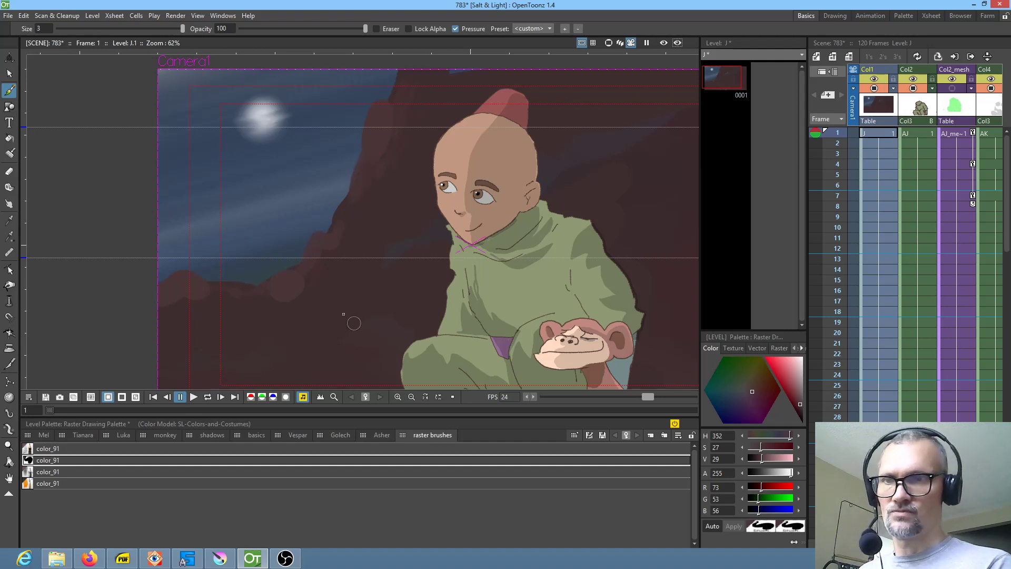
pyautogui.moveTo(355, 324); pyautogui.dragTo(338, 311)
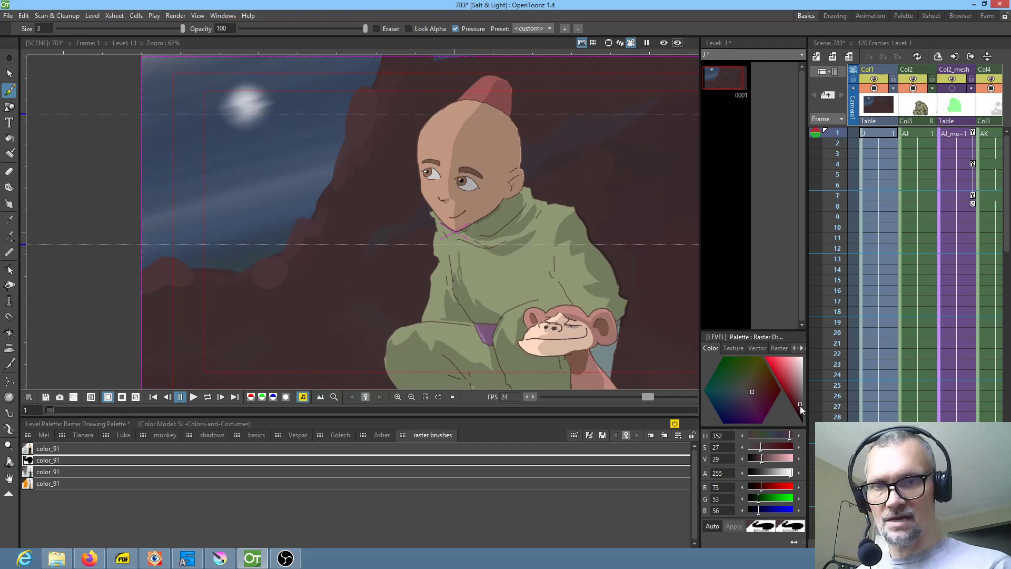
# Step: Set the brush colour to dark grey RGB 35, 35, 35 and paint a dark rock mass behind the seated character
pyautogui.moveTo(801, 404); pyautogui.dragTo(804, 413)
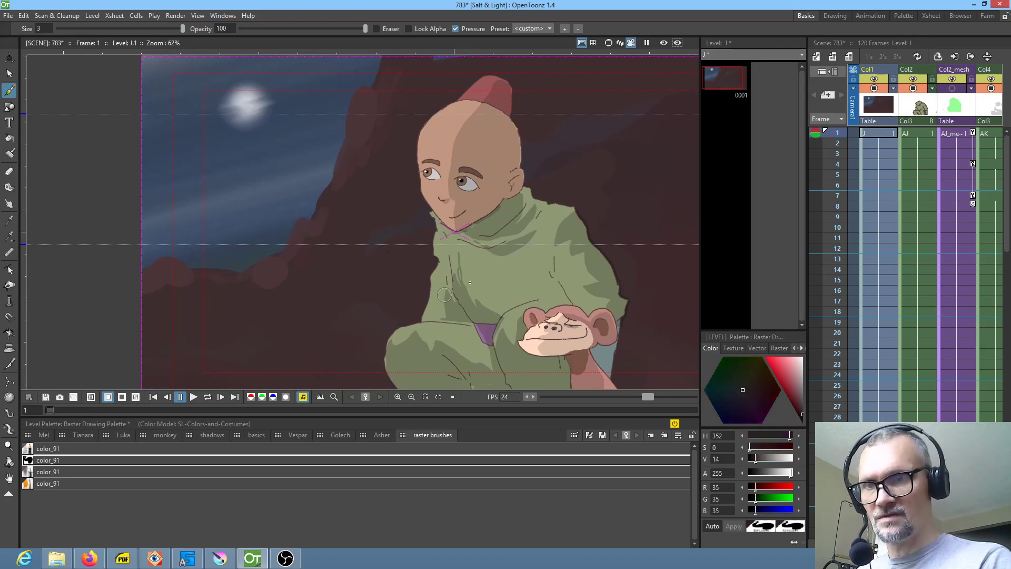
pyautogui.moveTo(429, 253)
pyautogui.mouseDown()
pyautogui.moveTo(421, 295)
pyautogui.moveTo(405, 211)
pyautogui.moveTo(371, 363)
pyautogui.moveTo(349, 335)
pyautogui.moveTo(361, 315)
pyautogui.moveTo(353, 332)
pyautogui.moveTo(369, 363)
pyautogui.moveTo(420, 177)
pyautogui.moveTo(329, 274)
pyautogui.moveTo(385, 147)
pyautogui.moveTo(429, 142)
pyautogui.moveTo(452, 190)
pyautogui.moveTo(493, 222)
pyautogui.moveTo(469, 274)
pyautogui.moveTo(541, 158)
pyautogui.moveTo(595, 282)
pyautogui.moveTo(616, 244)
pyautogui.moveTo(662, 255)
pyautogui.moveTo(561, 158)
pyautogui.moveTo(508, 157)
pyautogui.mouseUp()
pyautogui.moveTo(598, 270); pyautogui.dragTo(583, 169)
pyautogui.moveTo(420, 129)
pyautogui.mouseDown()
pyautogui.moveTo(613, 337)
pyautogui.moveTo(661, 340)
pyautogui.moveTo(565, 364)
pyautogui.moveTo(564, 312)
pyautogui.moveTo(586, 272)
pyautogui.moveTo(518, 293)
pyautogui.moveTo(528, 186)
pyautogui.moveTo(495, 206)
pyautogui.moveTo(515, 266)
pyautogui.moveTo(593, 226)
pyautogui.moveTo(564, 276)
pyautogui.moveTo(583, 289)
pyautogui.moveTo(638, 269)
pyautogui.mouseUp()
pyautogui.moveTo(262, 366); pyautogui.dragTo(201, 379)
pyautogui.moveTo(411, 291); pyautogui.dragTo(572, 226)
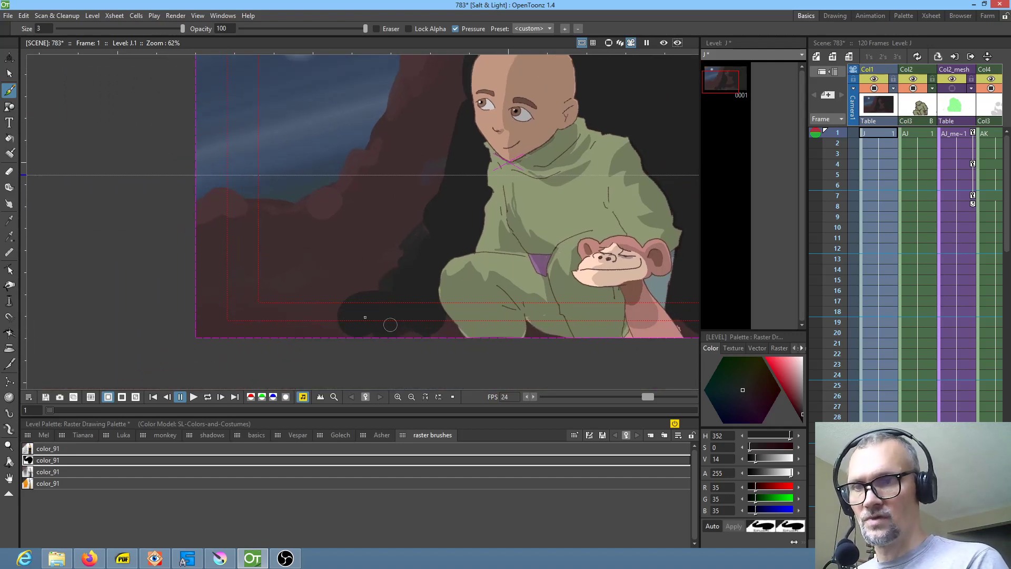
# Step: Soften the dark mass's lower edge using the fourth brush style at size 0 with the sampled hill brown, and save all
pyautogui.press('r')
pyautogui.click(336, 280)
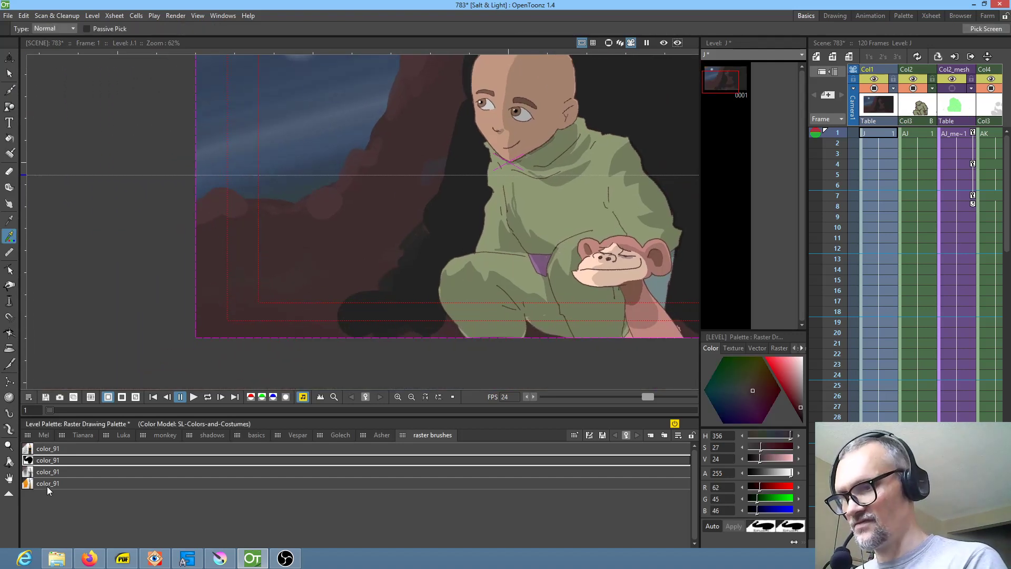
pyautogui.click(47, 486)
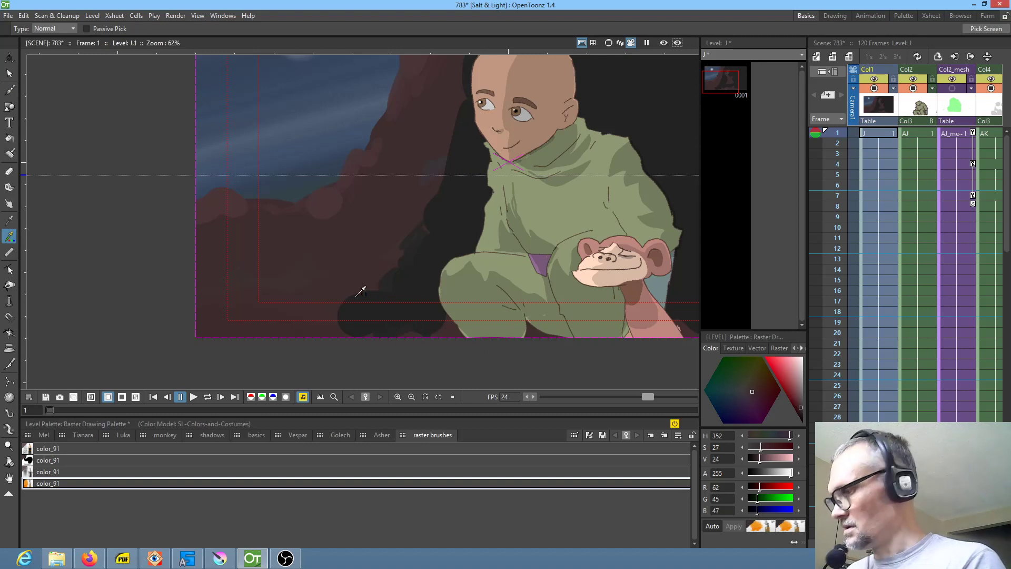
pyautogui.press('b')
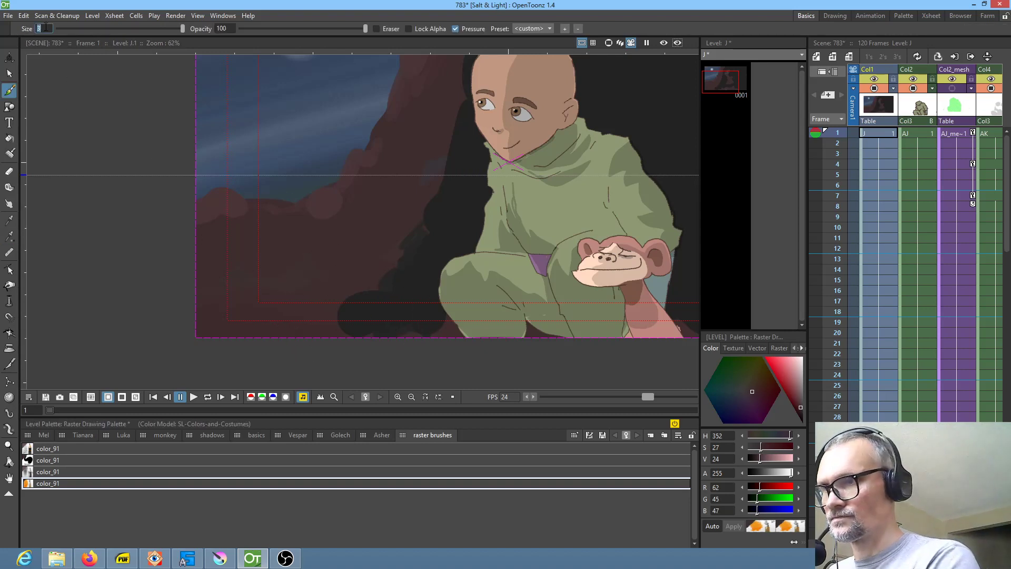
pyautogui.press('Return')
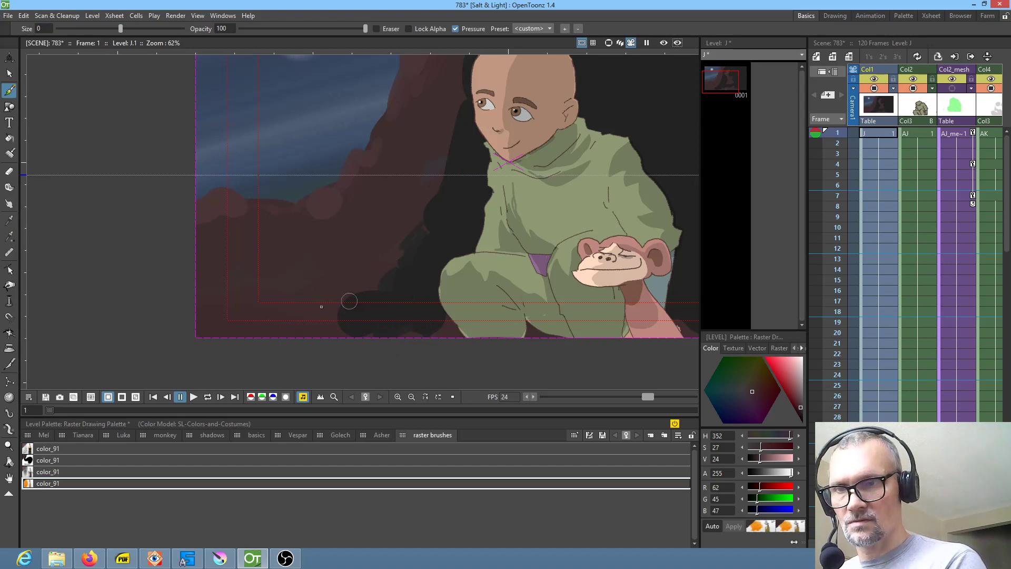
pyautogui.hotkey('ctrl', 's')
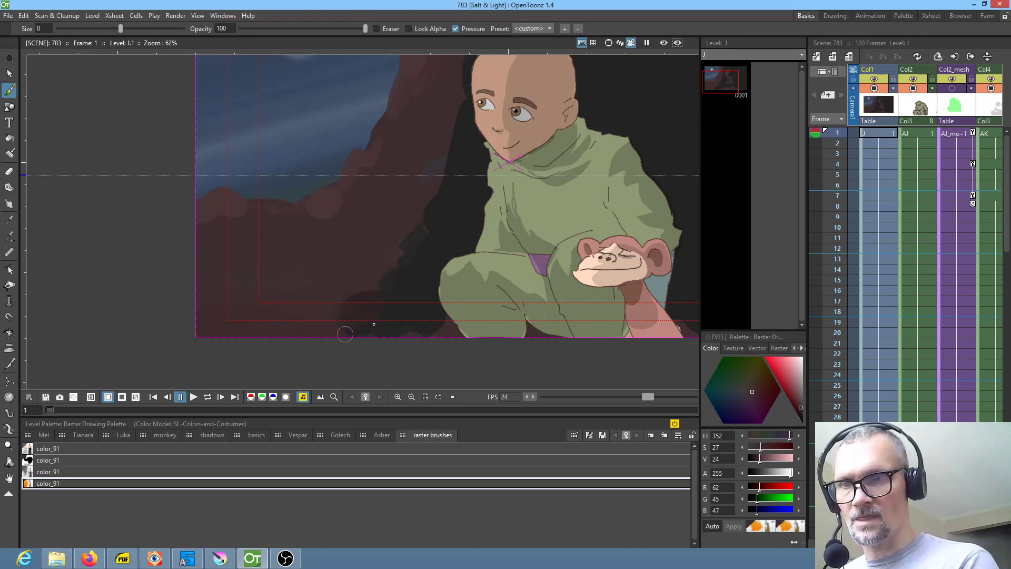
# Step: Blend the dark mass's edge into the hill beside the seated character using soft strokes of brown RGB 62, 45, 47
pyautogui.moveTo(363, 290)
pyautogui.mouseDown()
pyautogui.moveTo(430, 235)
pyautogui.moveTo(447, 181)
pyautogui.moveTo(436, 181)
pyautogui.moveTo(460, 155)
pyautogui.mouseUp()
pyautogui.moveTo(474, 247); pyautogui.dragTo(383, 358)
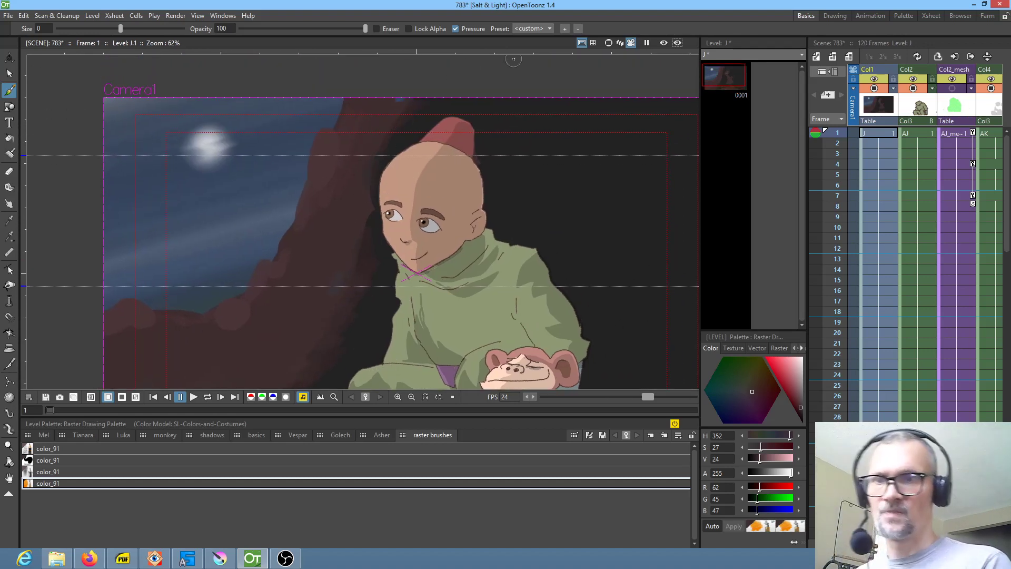
pyautogui.scroll(-1, 527, 126)
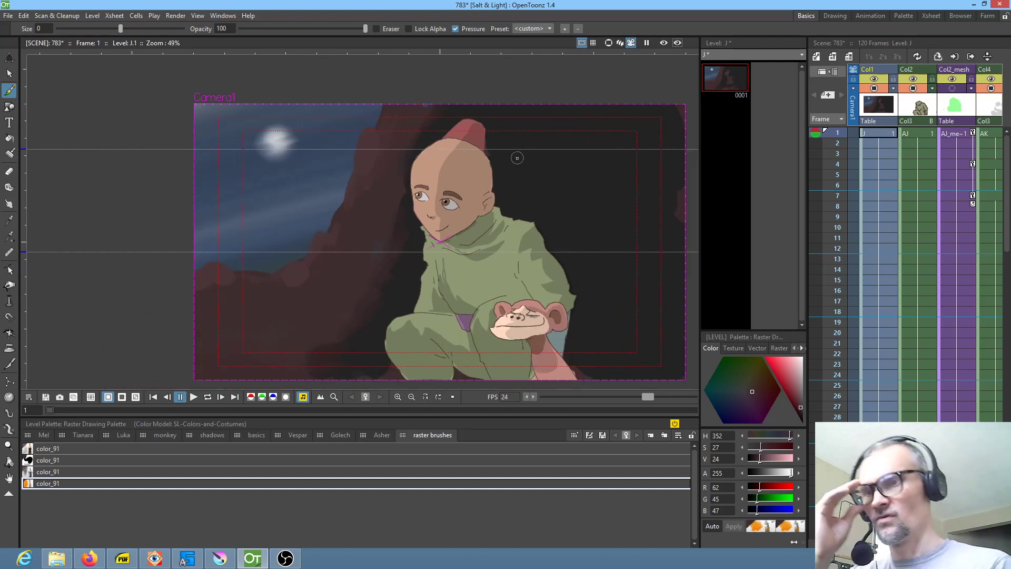
# Step: Lighten the brush colour to muted pink RGB 130, 110, 112 and paint highlights on the steep cliff's rocks against the sky
pyautogui.click(797, 399)
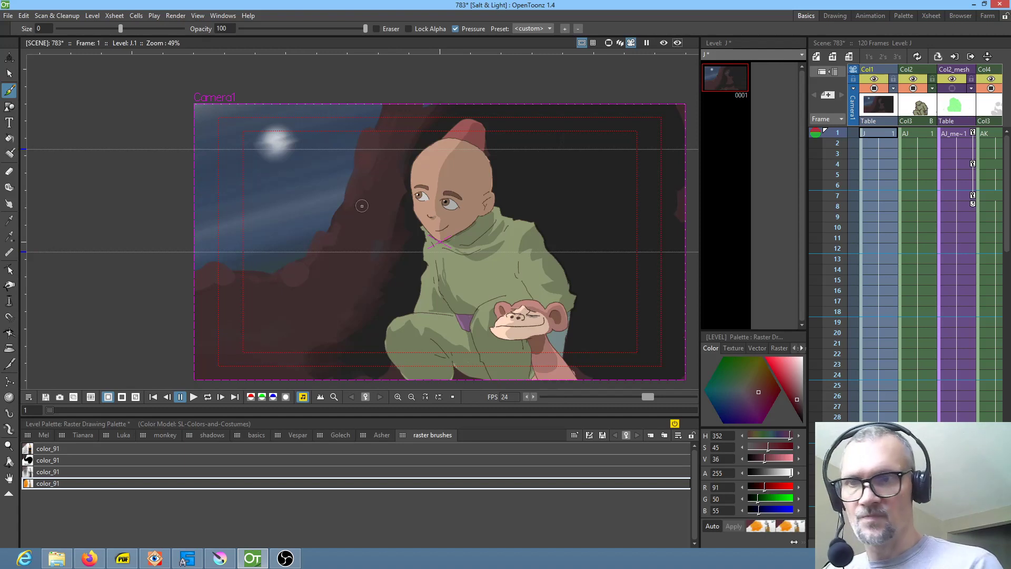
pyautogui.click(773, 459)
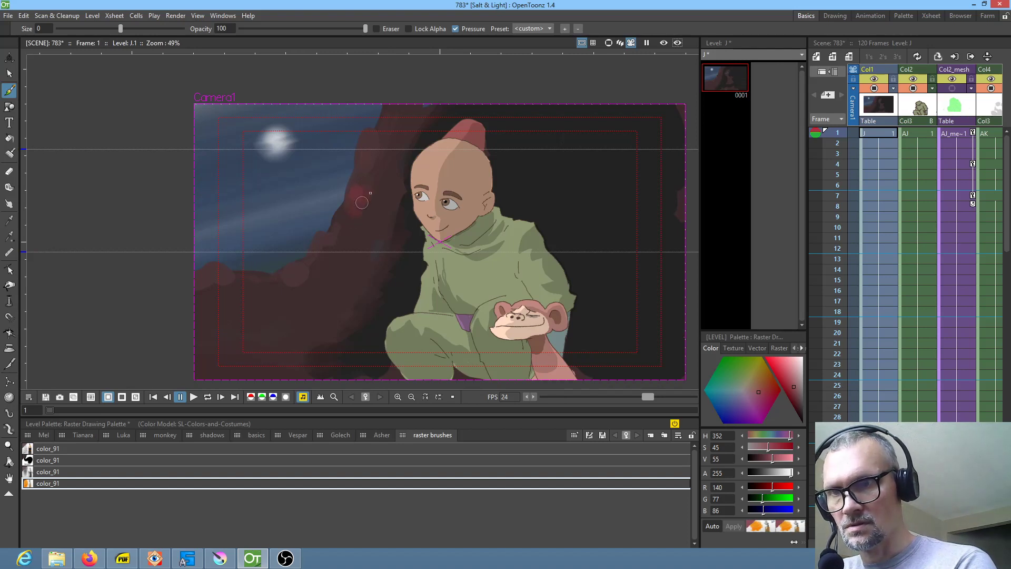
pyautogui.click(799, 388)
pyautogui.moveTo(800, 388); pyautogui.dragTo(800, 390)
pyautogui.moveTo(354, 190)
pyautogui.mouseDown()
pyautogui.moveTo(369, 193)
pyautogui.moveTo(358, 204)
pyautogui.mouseUp()
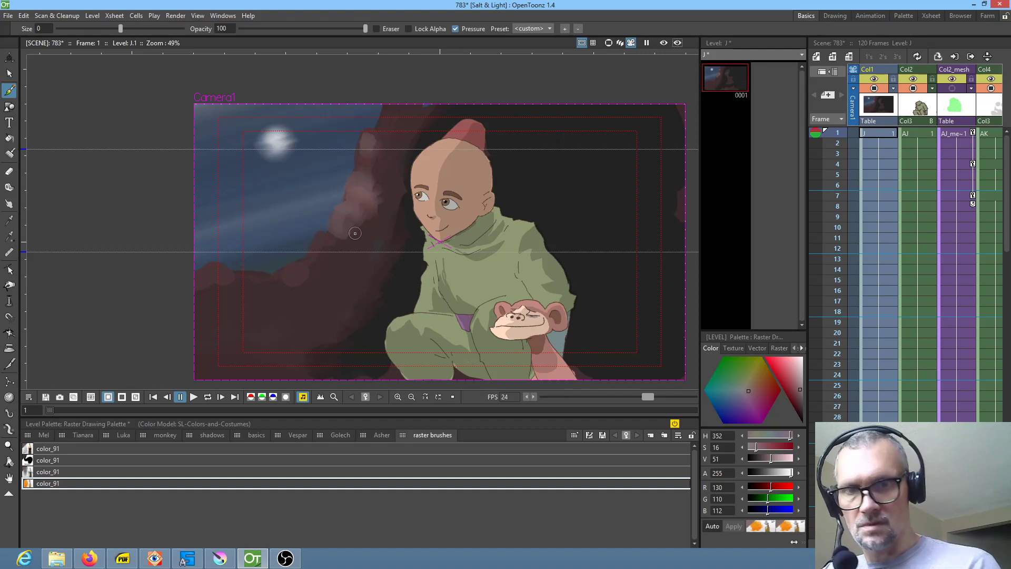
# Step: Sample the dark hill colour, shift it to purple RGB 79, 48, 74 and glaze it over the cliff's highlighted rocks
pyautogui.press('r')
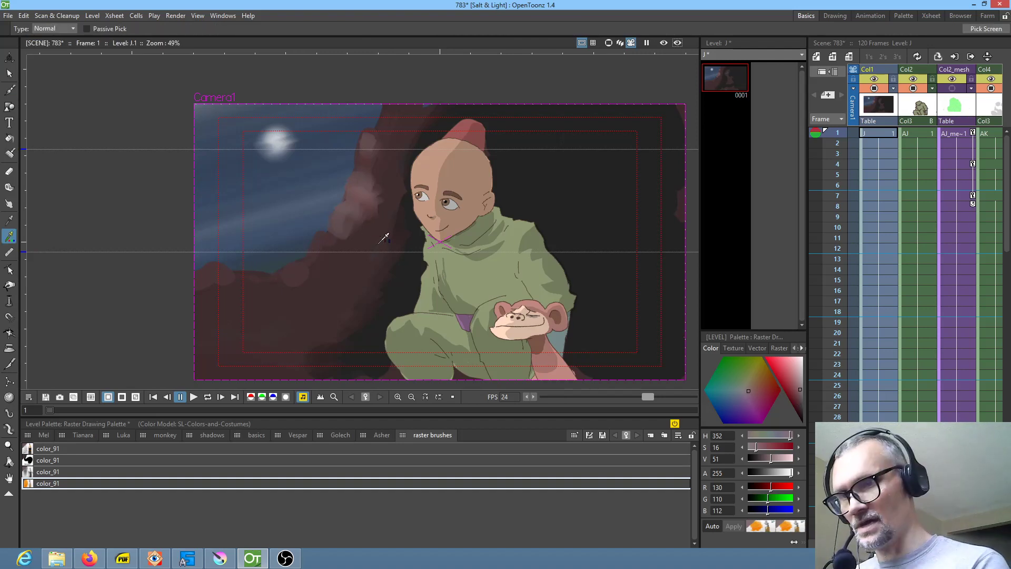
pyautogui.click(378, 238)
pyautogui.press('b')
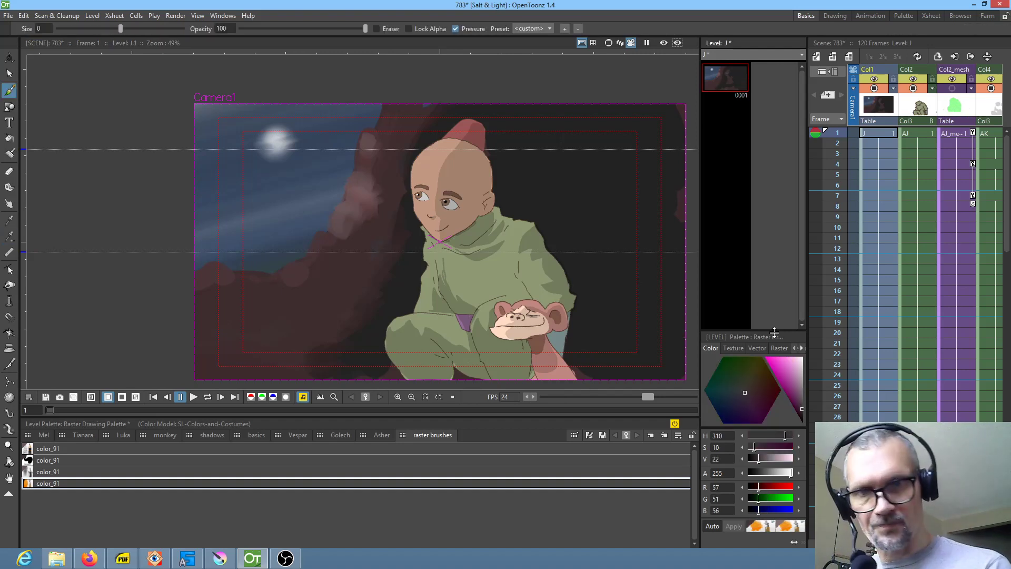
pyautogui.click(798, 403)
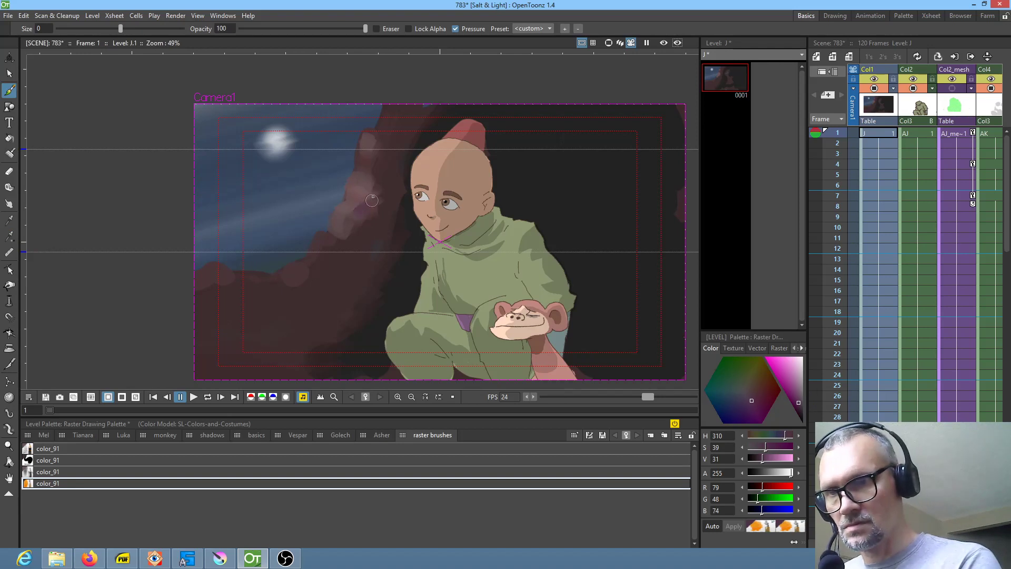
pyautogui.moveTo(379, 181)
pyautogui.mouseDown()
pyautogui.moveTo(376, 219)
pyautogui.moveTo(391, 182)
pyautogui.moveTo(385, 200)
pyautogui.moveTo(356, 200)
pyautogui.mouseUp()
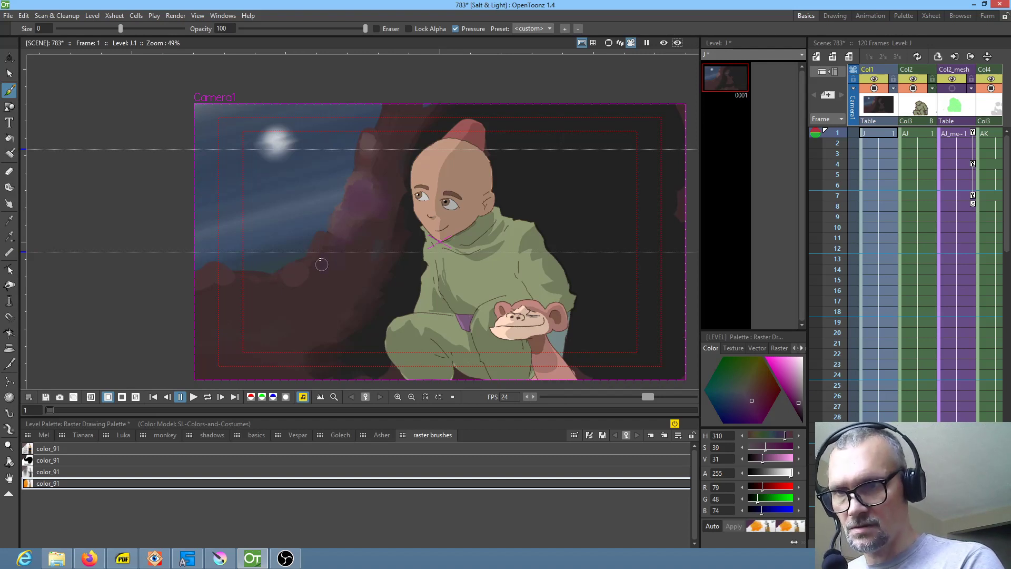
# Step: Set the brush colour to dusty red RGB 142, 104, 105 and paint rock highlights along the hillside and the picture's right edge
pyautogui.click(797, 400)
pyautogui.moveTo(786, 432); pyautogui.dragTo(791, 435)
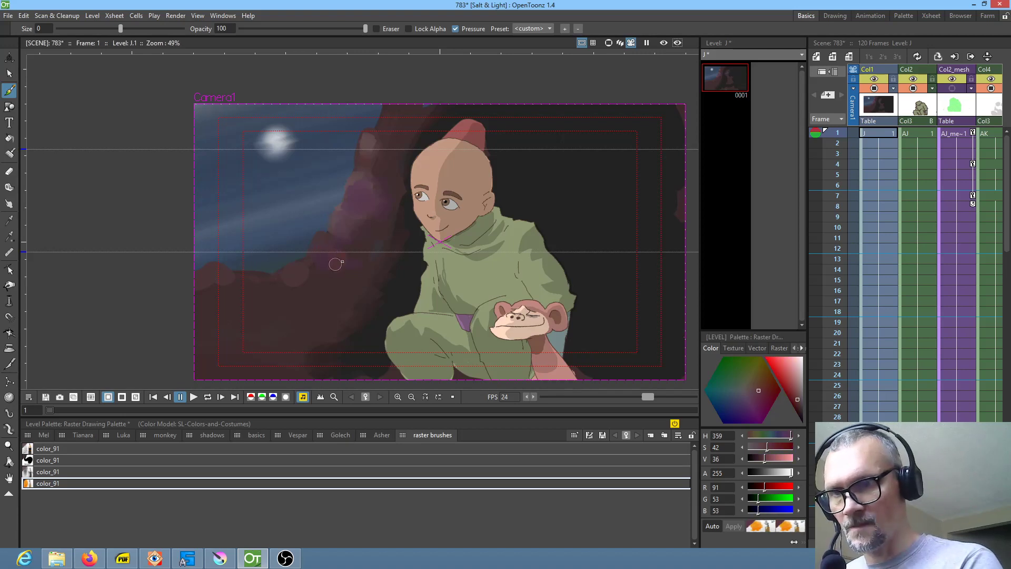
pyautogui.click(773, 458)
pyautogui.click(762, 445)
pyautogui.moveTo(762, 447); pyautogui.dragTo(760, 447)
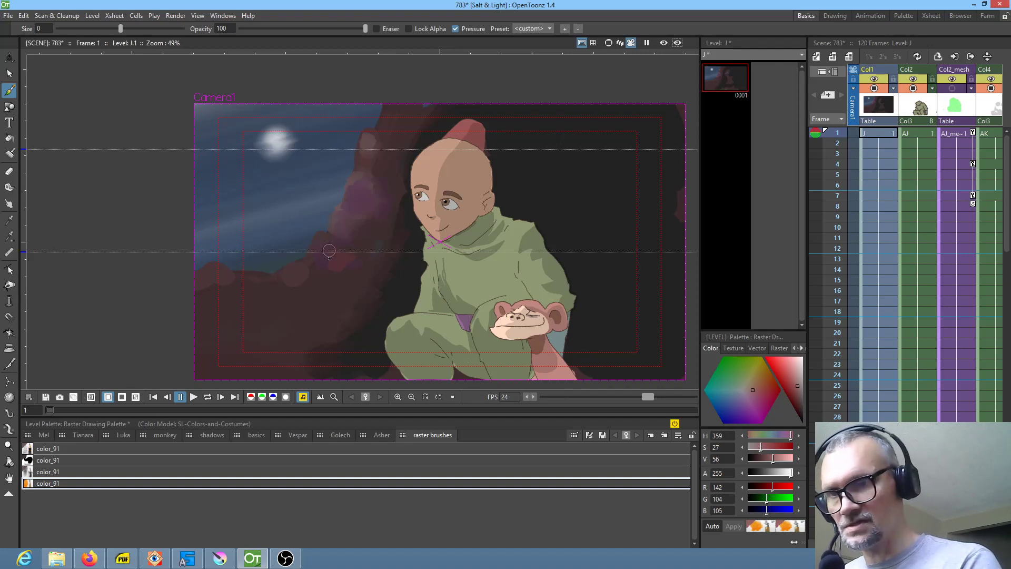
pyautogui.moveTo(325, 249)
pyautogui.mouseDown()
pyautogui.moveTo(356, 252)
pyautogui.moveTo(334, 260)
pyautogui.moveTo(340, 232)
pyautogui.mouseUp()
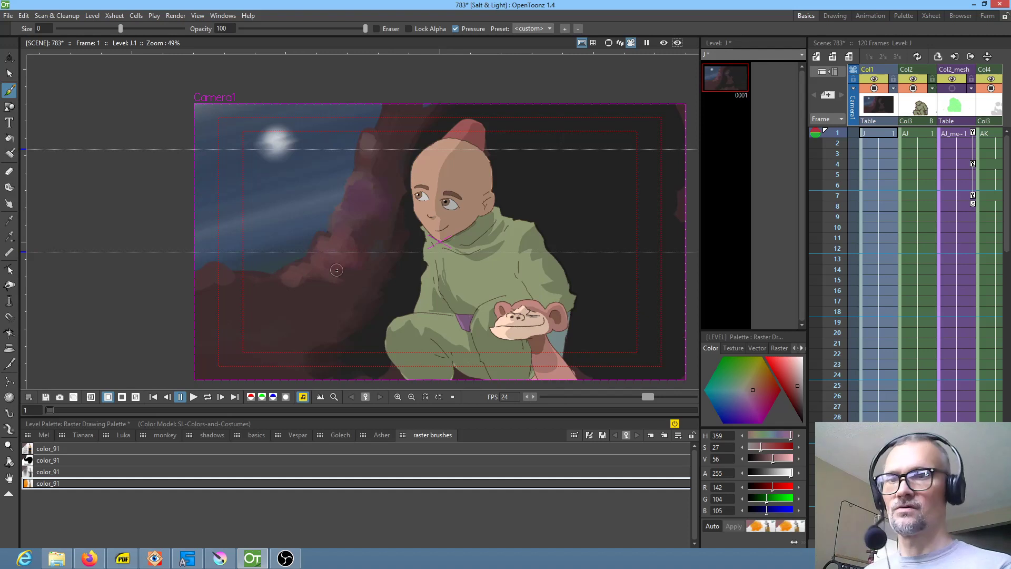
pyautogui.moveTo(265, 280); pyautogui.dragTo(219, 282)
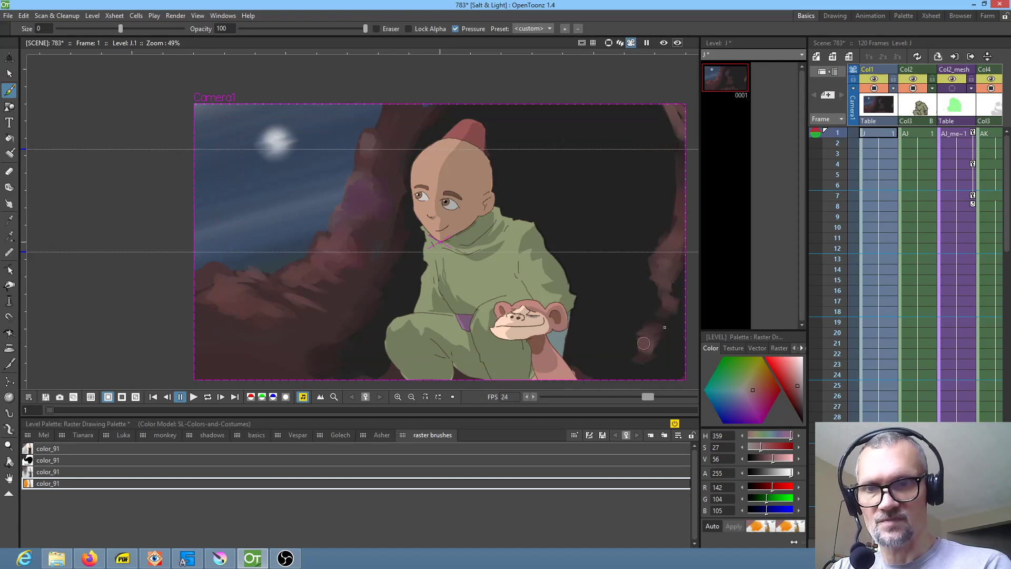
pyautogui.moveTo(655, 327); pyautogui.dragTo(667, 273)
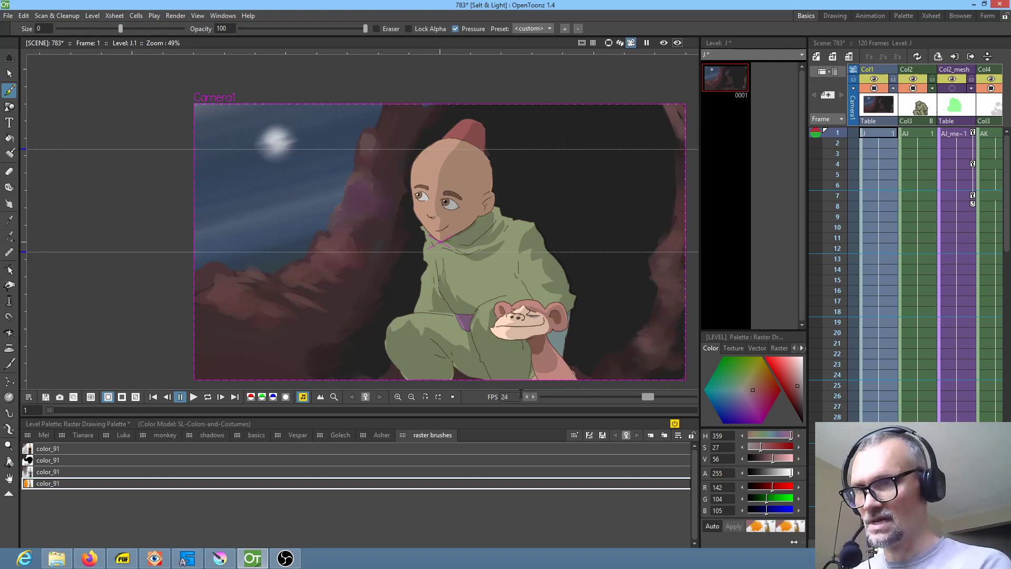
# Step: Reduce the brush size to -1.44 and paint fine cliff highlights in RGB 158, 108, 109 and a bluish rim in RGB 98, 107, 158
pyautogui.moveTo(119, 28); pyautogui.dragTo(88, 32)
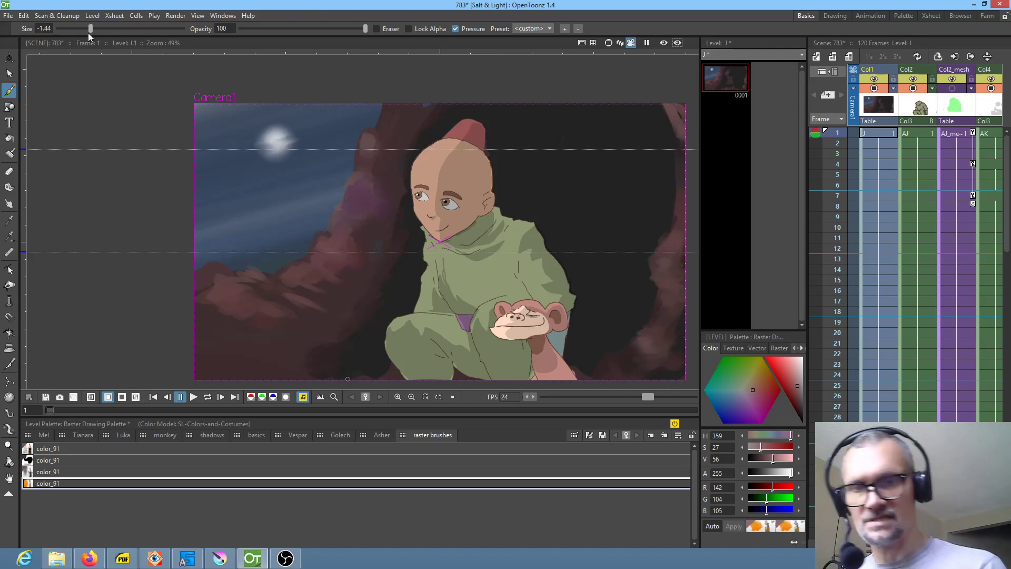
pyautogui.click(795, 381)
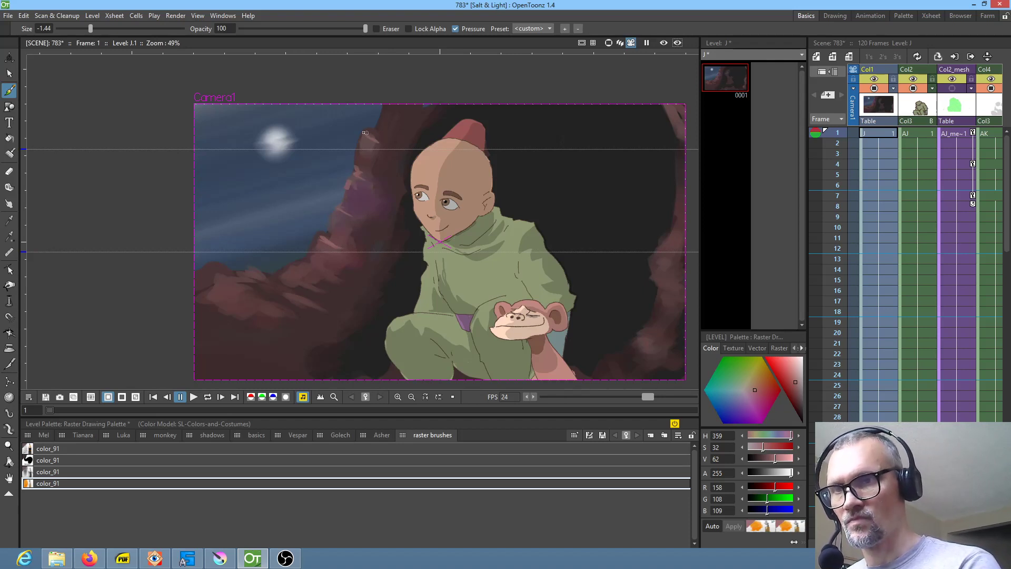
pyautogui.click(735, 398)
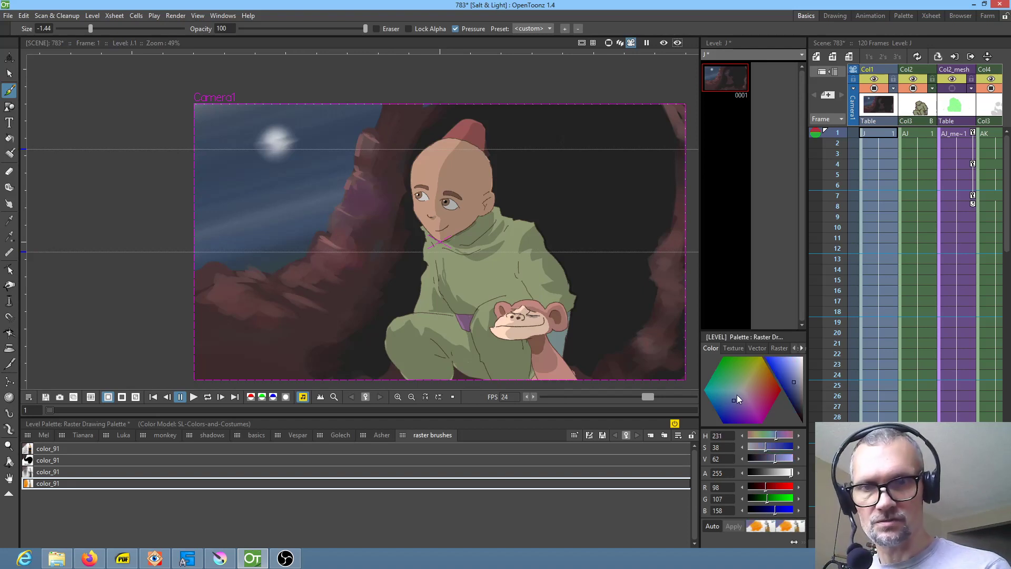
pyautogui.moveTo(361, 135); pyautogui.dragTo(357, 161)
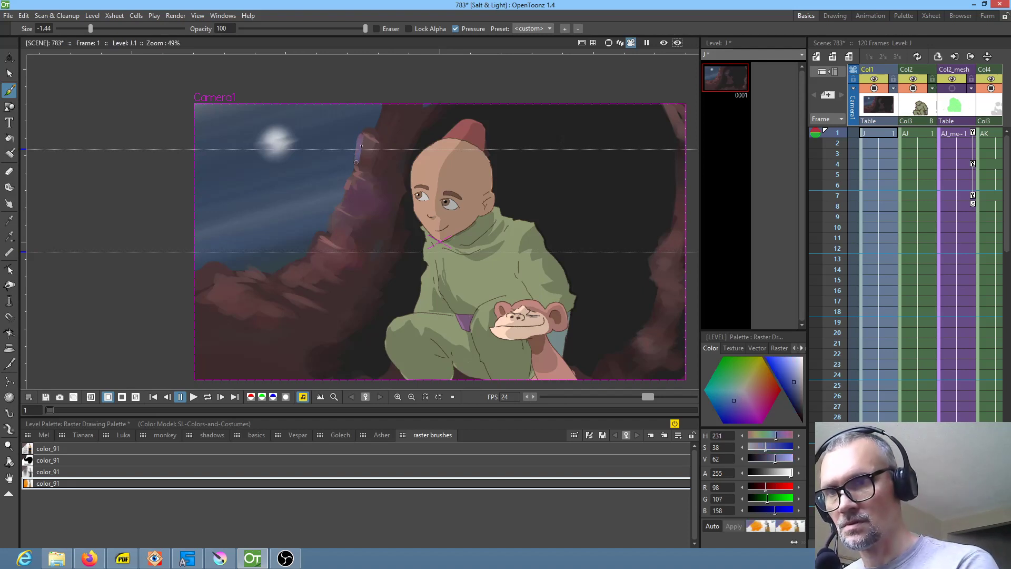
pyautogui.moveTo(378, 128); pyautogui.dragTo(383, 101)
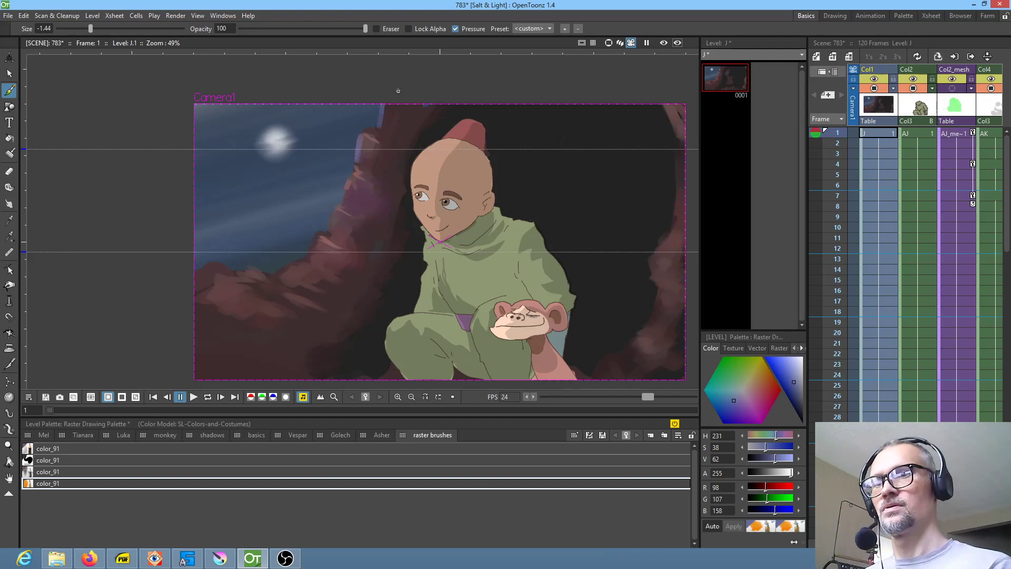
pyautogui.moveTo(353, 171)
pyautogui.mouseDown()
pyautogui.moveTo(339, 211)
pyautogui.moveTo(352, 231)
pyautogui.moveTo(325, 235)
pyautogui.mouseUp()
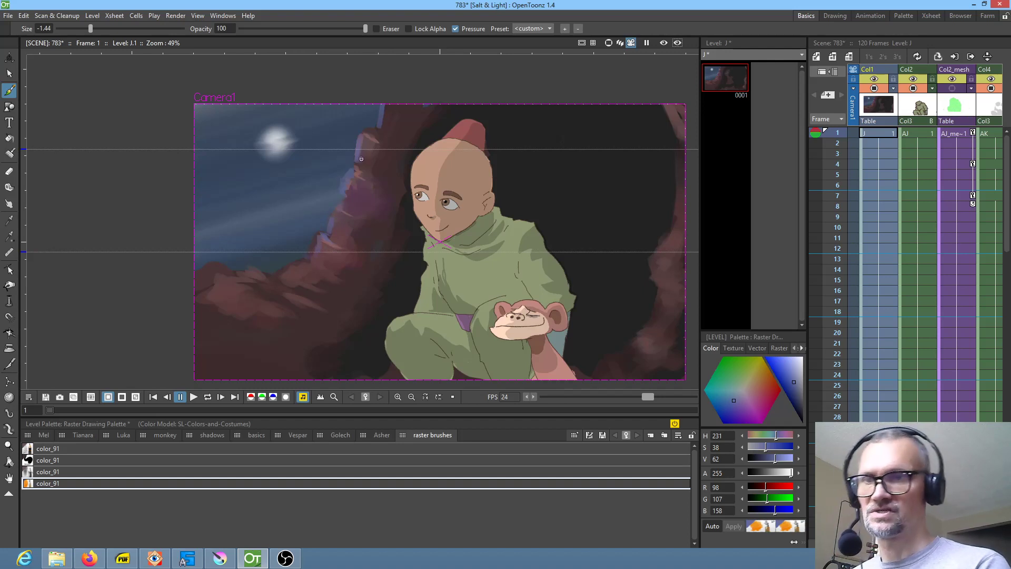
# Step: Try to erase the excess bluish rim where the cliff meets the sky, and undo the erasure
pyautogui.press('e')
pyautogui.moveTo(351, 156)
pyautogui.mouseDown()
pyautogui.moveTo(352, 184)
pyautogui.moveTo(330, 199)
pyautogui.moveTo(348, 154)
pyautogui.mouseUp()
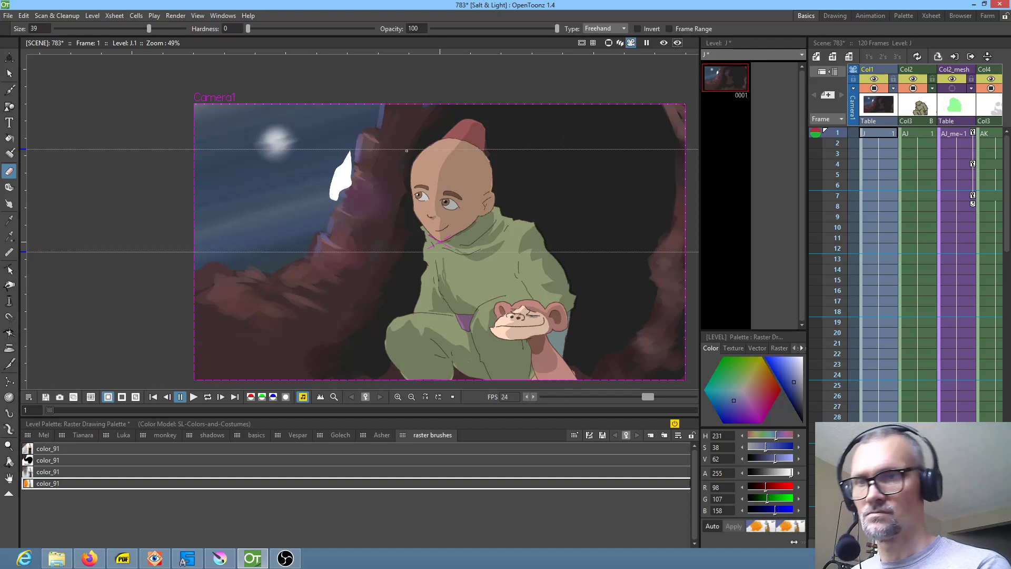
pyautogui.hotkey('ctrl', 'z')
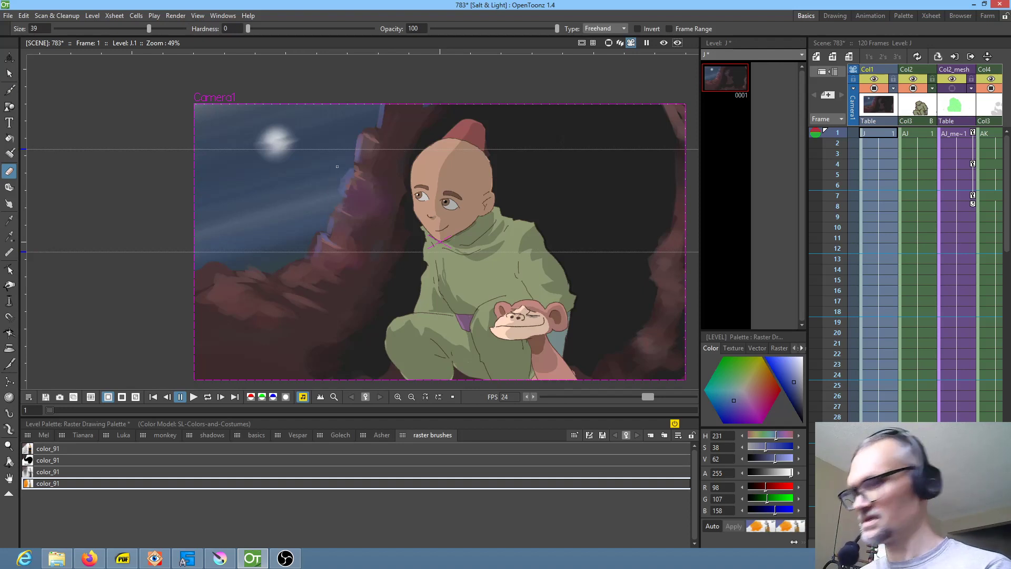
# Step: Trim the cliff's bluish rim with sampled sky blue RGB 57, 74, 97, and touch up the rocks with sampled RGB 100, 66, 72
pyautogui.press('r')
pyautogui.click(343, 156)
pyautogui.press('b')
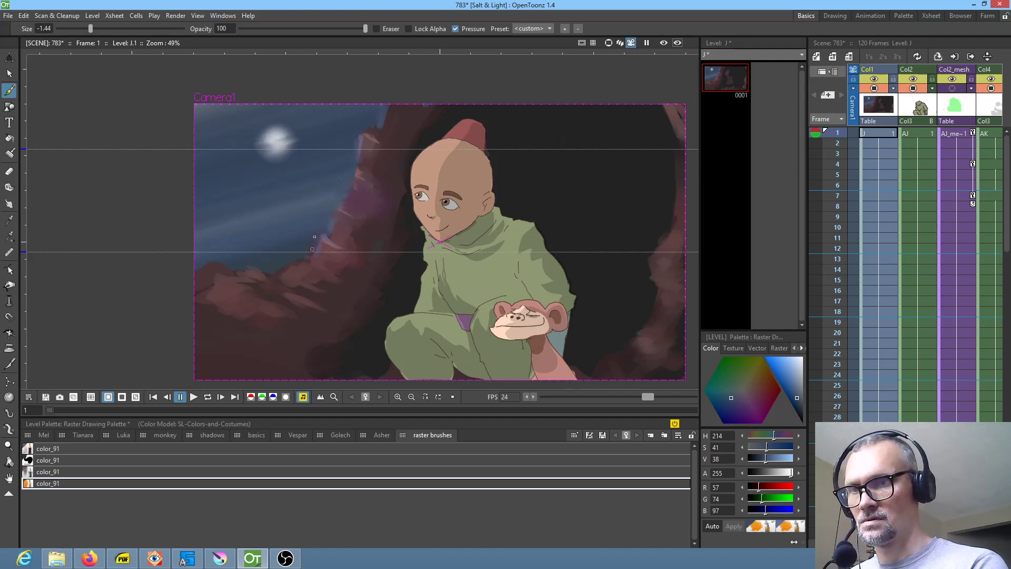
pyautogui.press('r')
pyautogui.click(344, 234)
pyautogui.press('b')
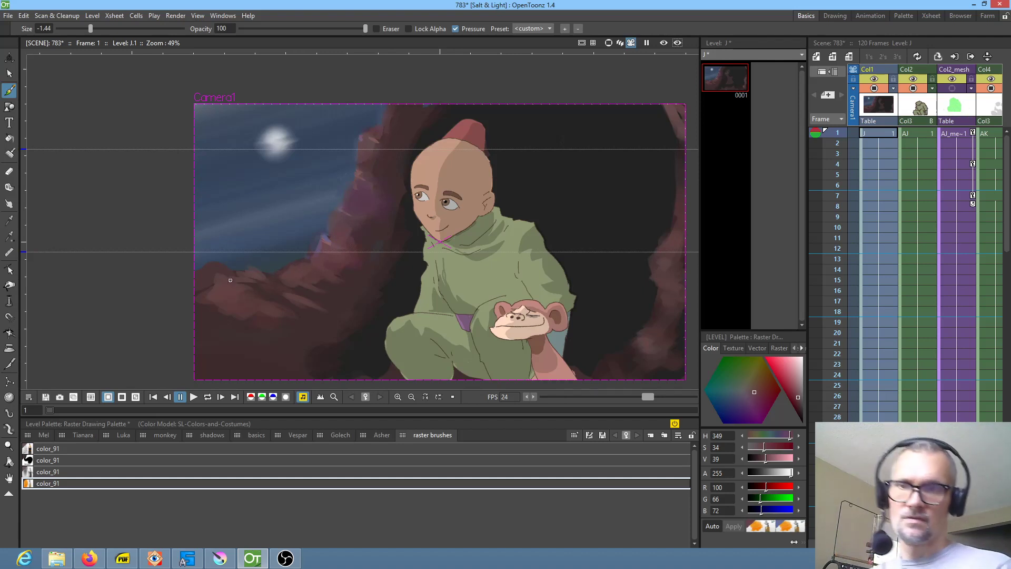
# Step: Set the second raster brush style to black RGB 0, 0, 0 and paint cracks and spiky grass tufts on the rocky hillside
pyautogui.click(51, 461)
pyautogui.click(794, 393)
pyautogui.click(798, 405)
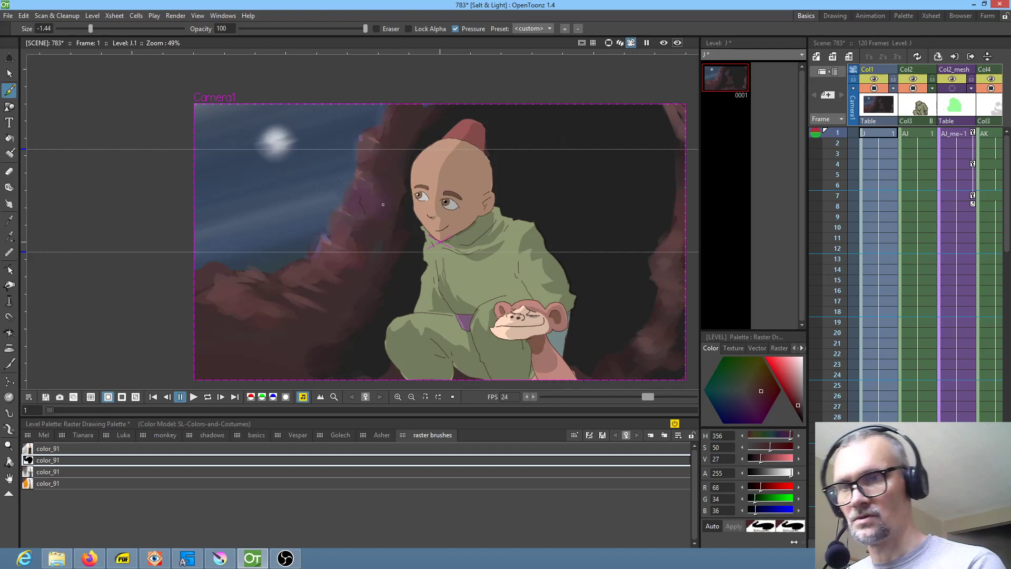
pyautogui.moveTo(796, 394); pyautogui.dragTo(803, 422)
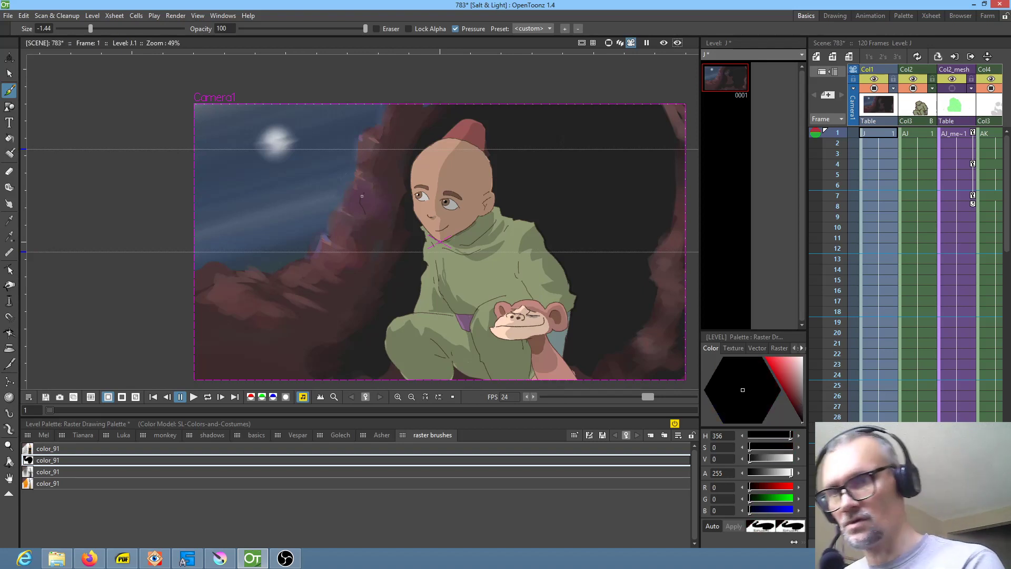
pyautogui.moveTo(360, 198); pyautogui.dragTo(367, 223)
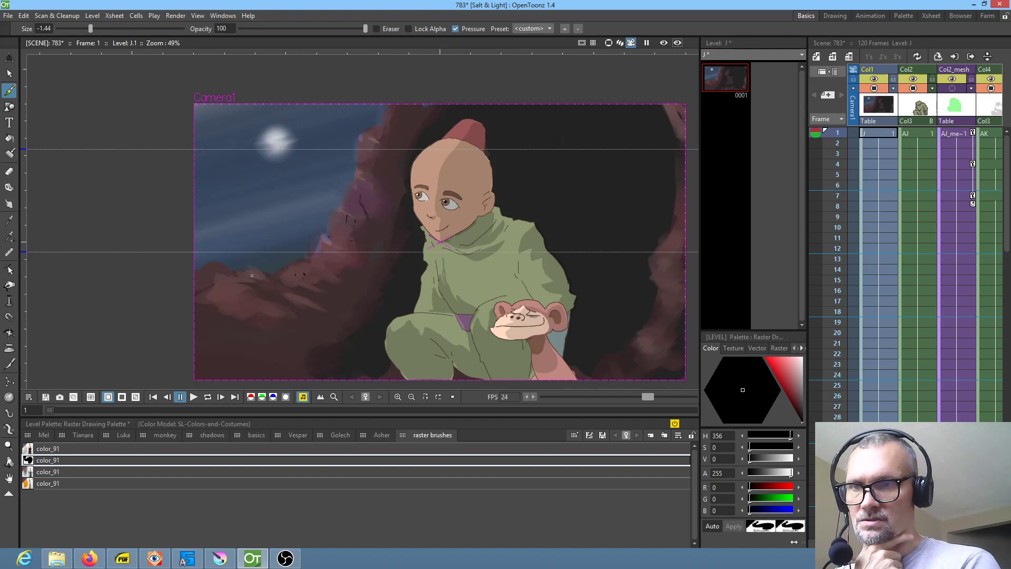
pyautogui.moveTo(228, 288); pyautogui.dragTo(238, 299)
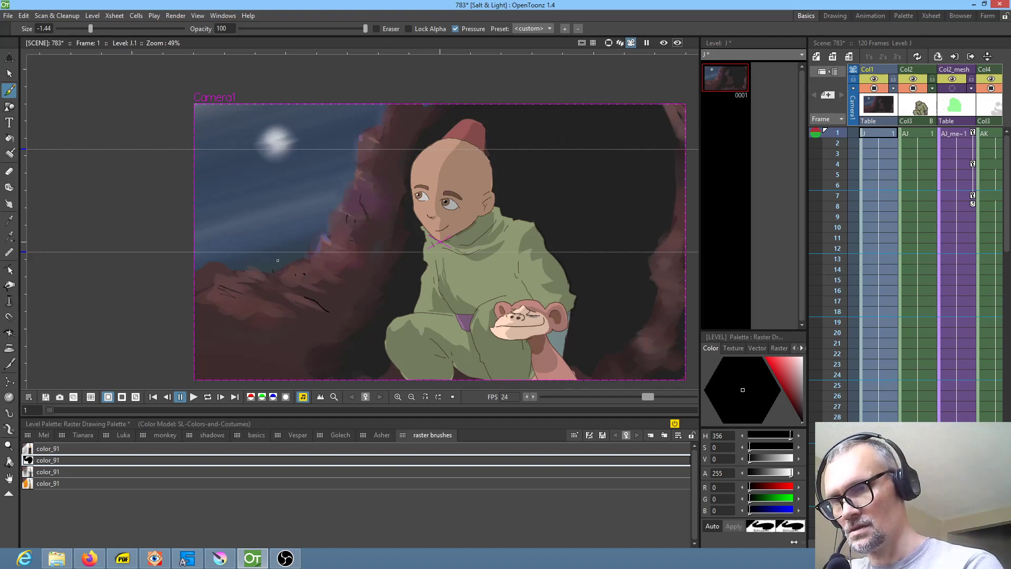
pyautogui.moveTo(288, 260)
pyautogui.mouseDown()
pyautogui.moveTo(273, 276)
pyautogui.moveTo(316, 300)
pyautogui.mouseUp()
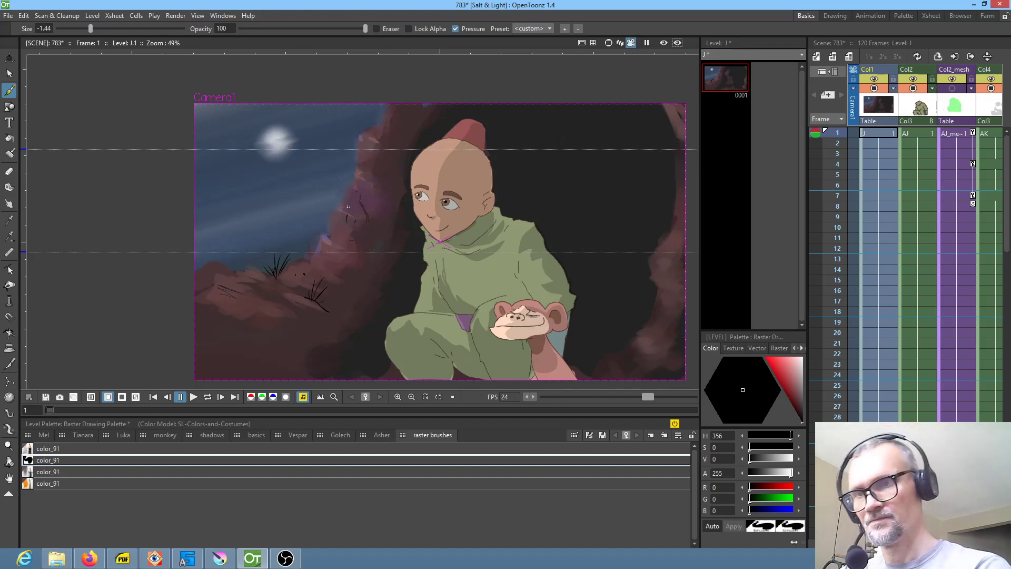
pyautogui.moveTo(346, 194); pyautogui.dragTo(345, 202)
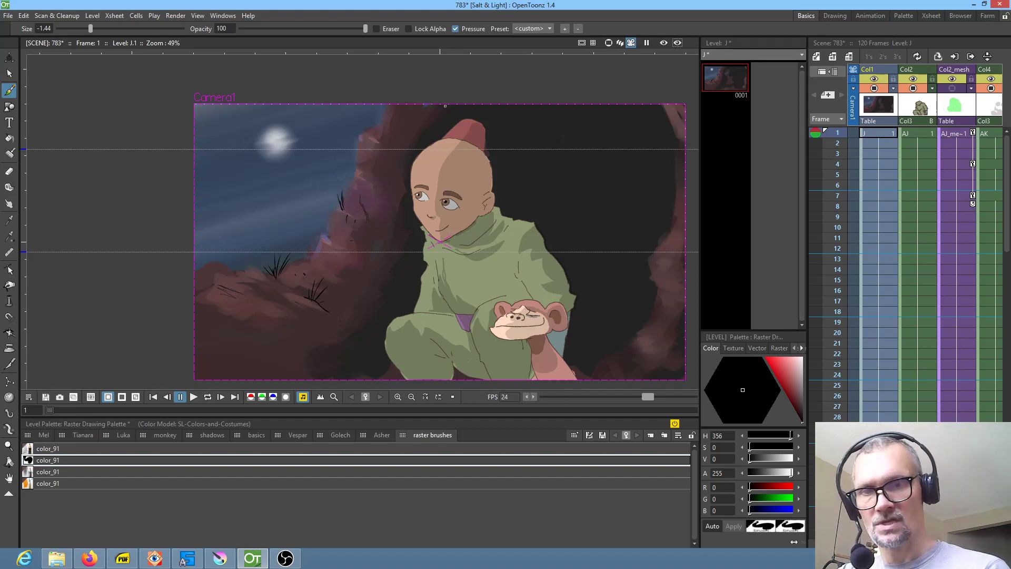
# Step: Set the first raster brush style to pale RGB 219, 202, 202 and paint thin highlights along the cliff's black cracks and grassy ledge
pyautogui.click(55, 448)
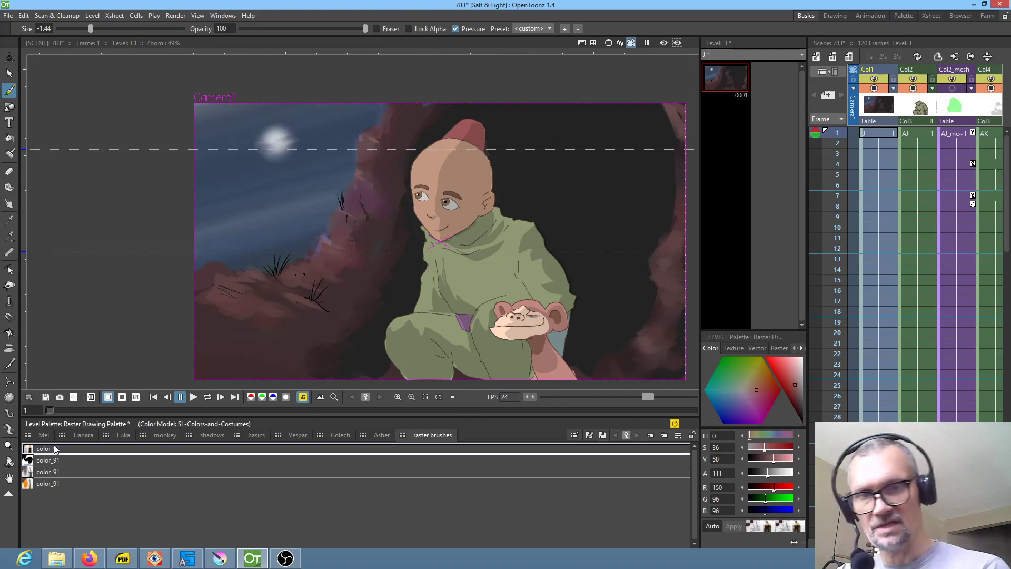
pyautogui.click(800, 365)
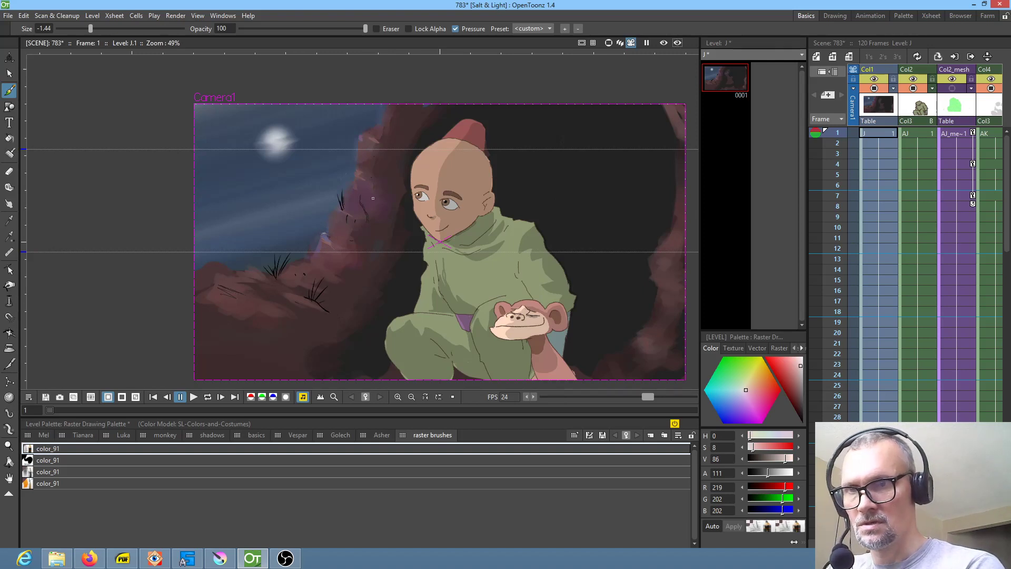
pyautogui.scroll(5, 355, 221)
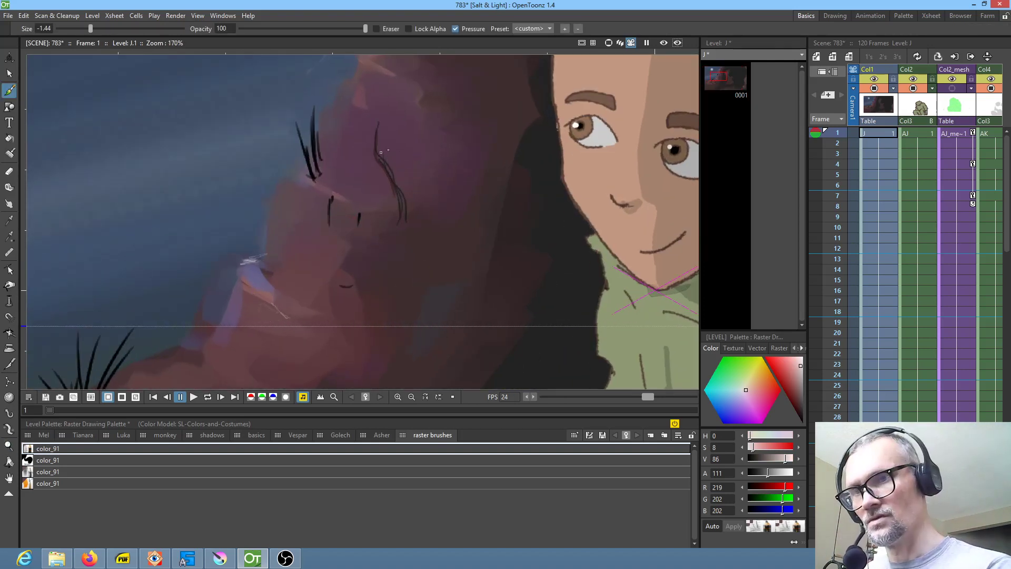
pyautogui.moveTo(377, 146); pyautogui.dragTo(397, 193)
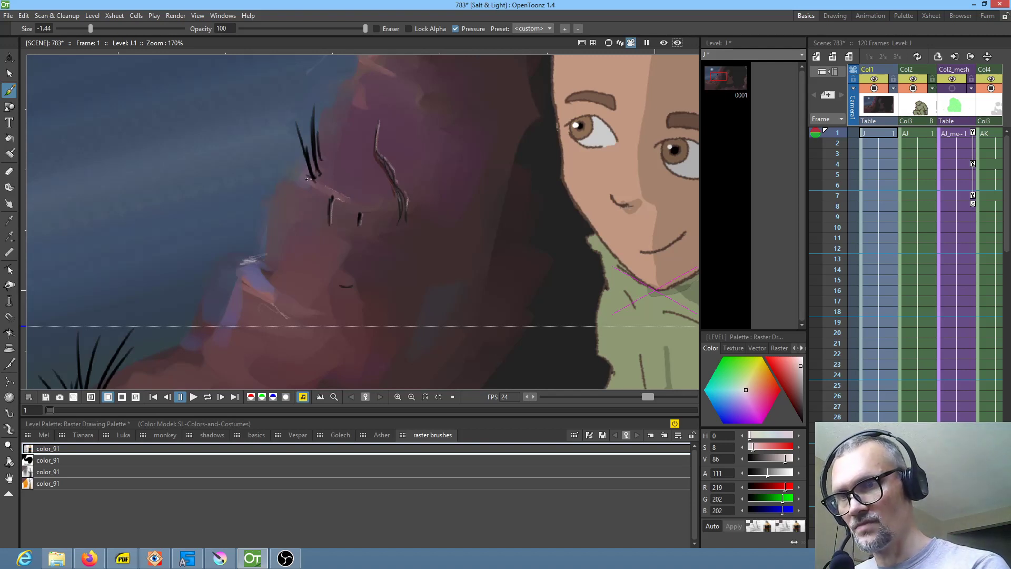
pyautogui.moveTo(297, 177); pyautogui.dragTo(285, 179)
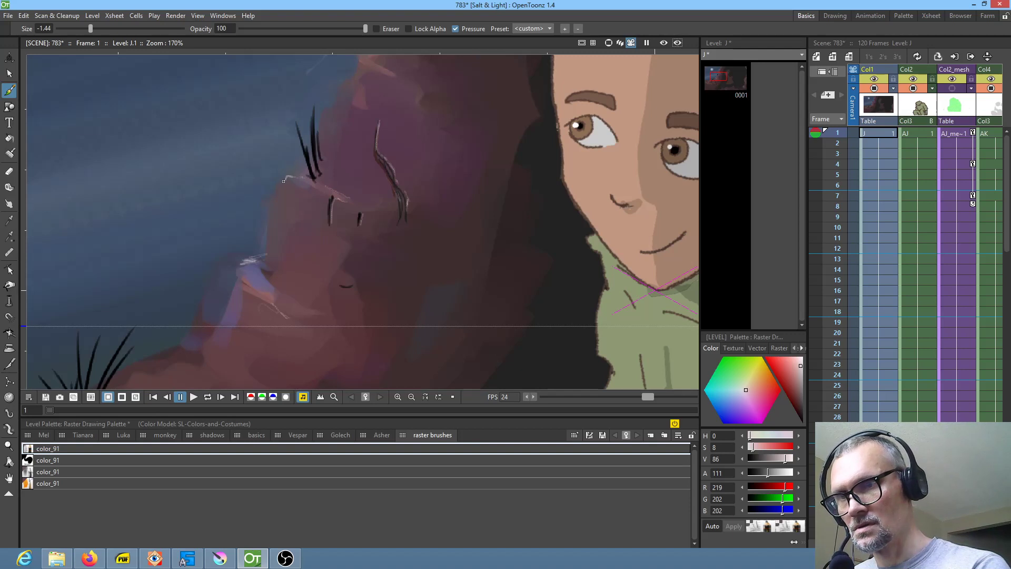
# Step: Review the whole shot and play the scene to check the painted rocks behind the characters
pyautogui.scroll(-5, 316, 195)
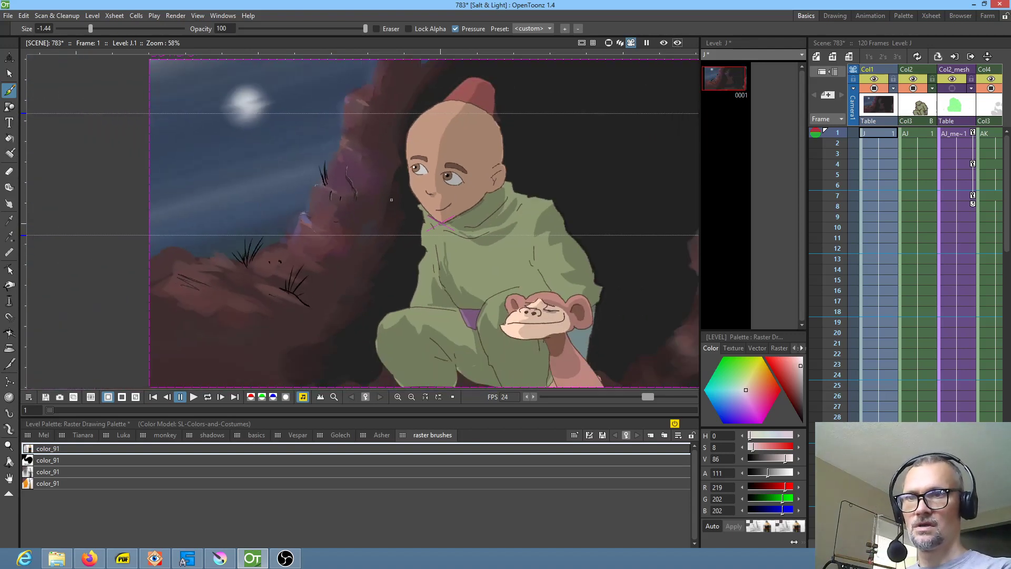
pyautogui.moveTo(403, 202); pyautogui.dragTo(374, 207)
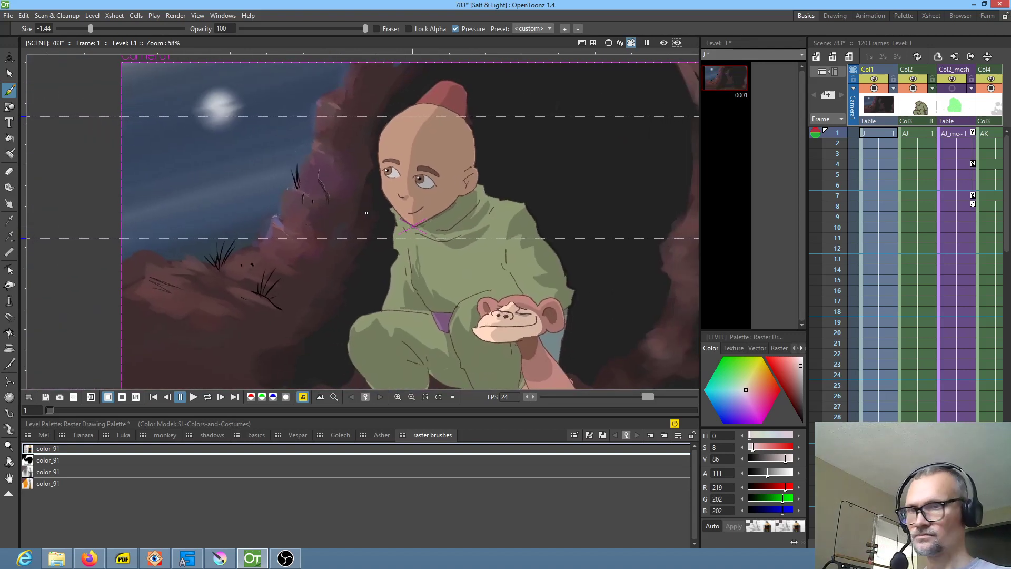
pyautogui.scroll(-1, 366, 213)
pyautogui.press('l')
pyautogui.scroll(-2, 435, 223)
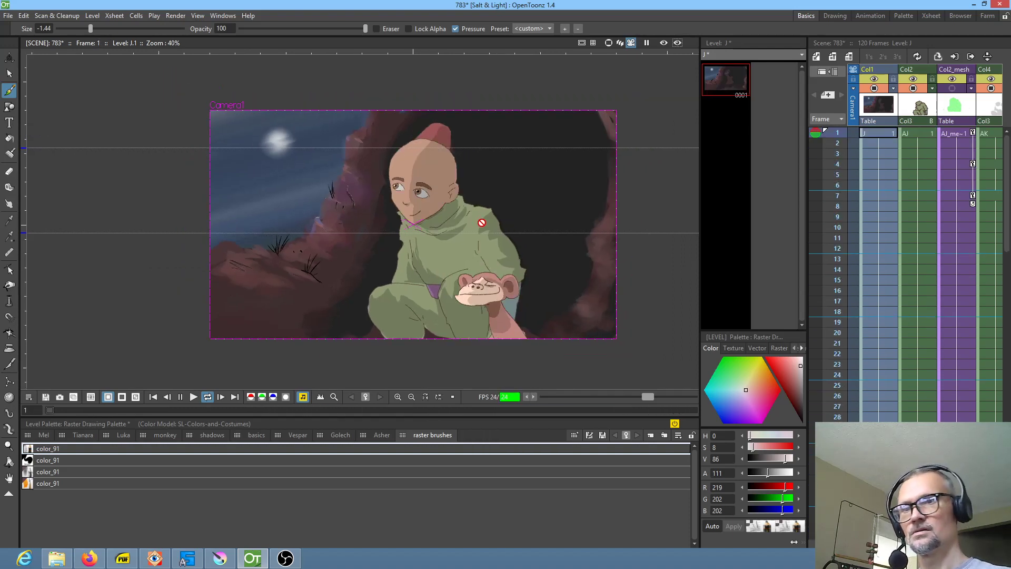
pyautogui.press('l')
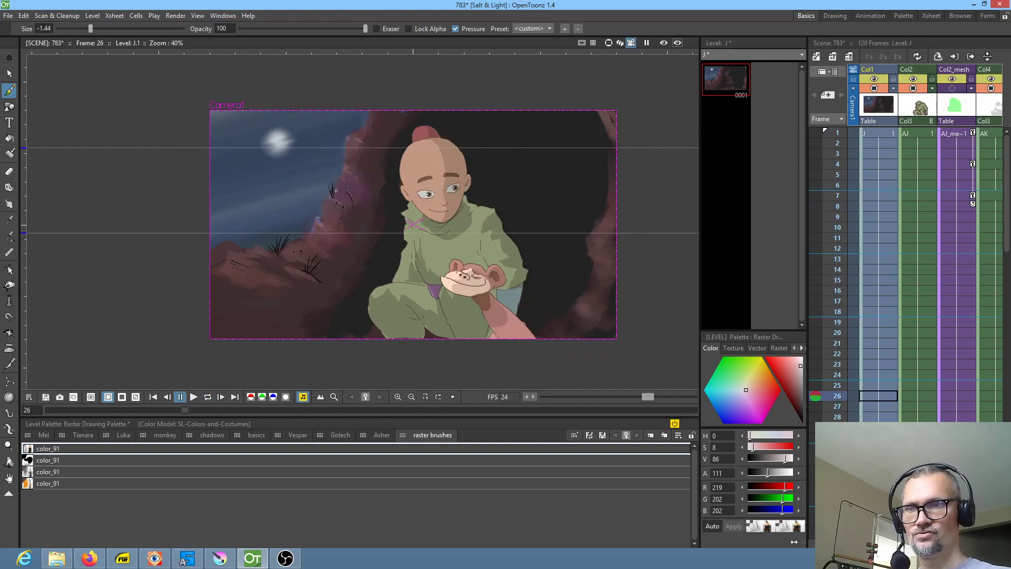
# Step: Remove both horizontal guides from the canvas and save the scene
pyautogui.rightClick(23, 148)
pyautogui.rightClick(23, 233)
pyautogui.click(7, 16)
pyautogui.click(27, 50)
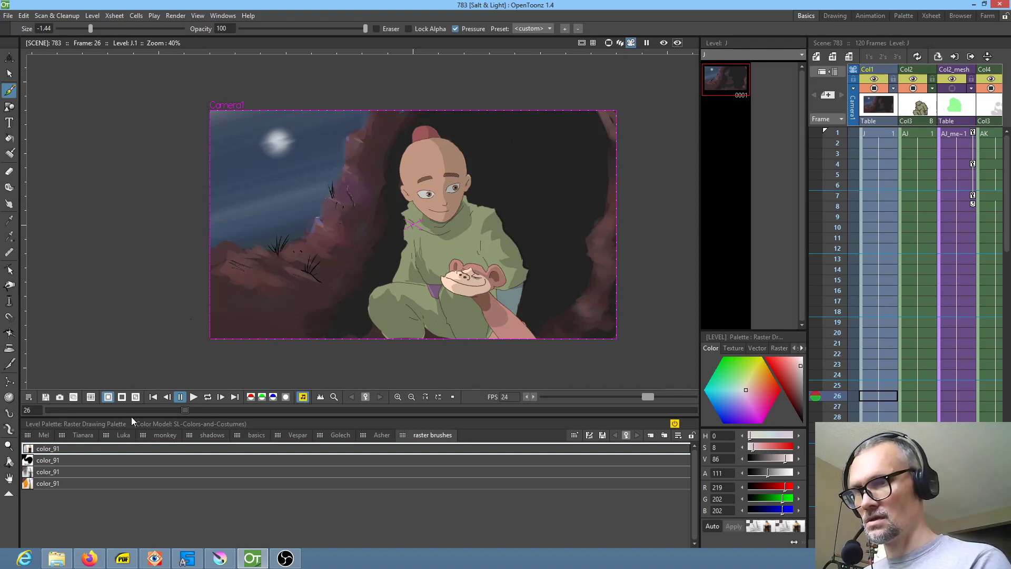
# Step: Try to enlarge and shift the night sky using a freehand selection that follows the rocky skyline
pyautogui.press('s')
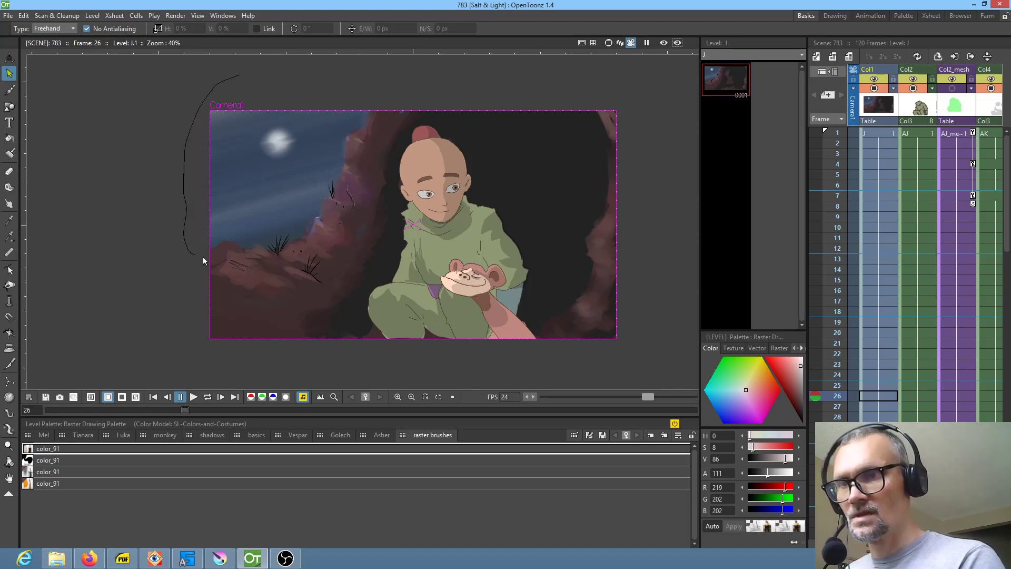
pyautogui.moveTo(214, 244); pyautogui.dragTo(228, 240)
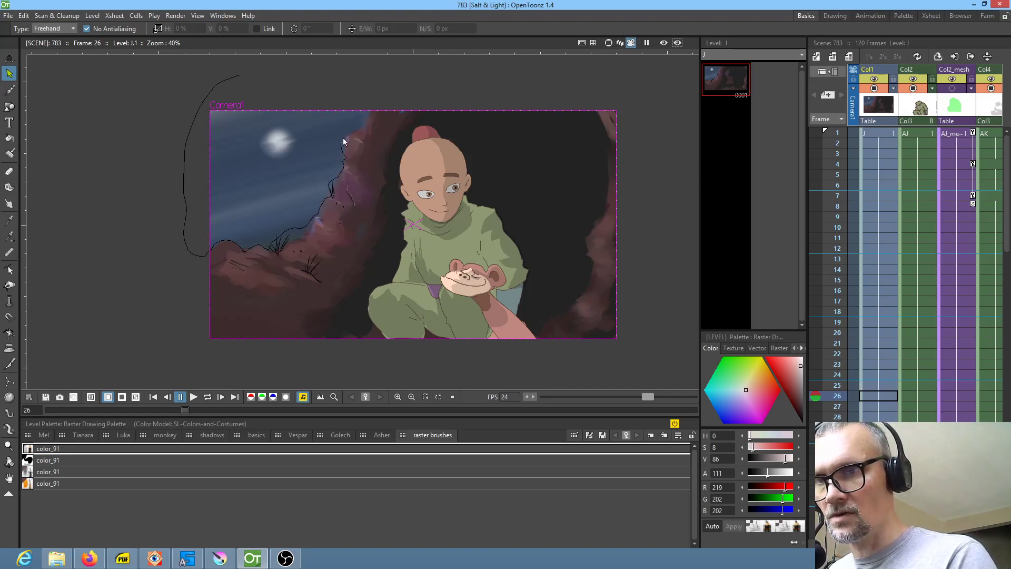
pyautogui.moveTo(287, 73); pyautogui.dragTo(288, 72)
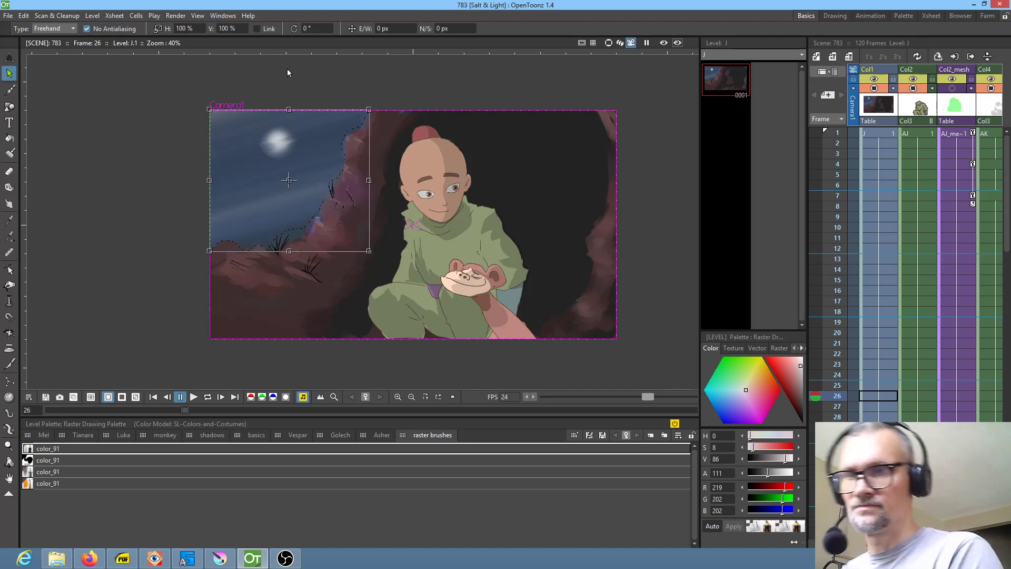
pyautogui.moveTo(209, 110); pyautogui.dragTo(134, 53)
pyautogui.moveTo(230, 142)
pyautogui.mouseDown()
pyautogui.moveTo(258, 153)
pyautogui.moveTo(228, 137)
pyautogui.moveTo(237, 139)
pyautogui.mouseUp()
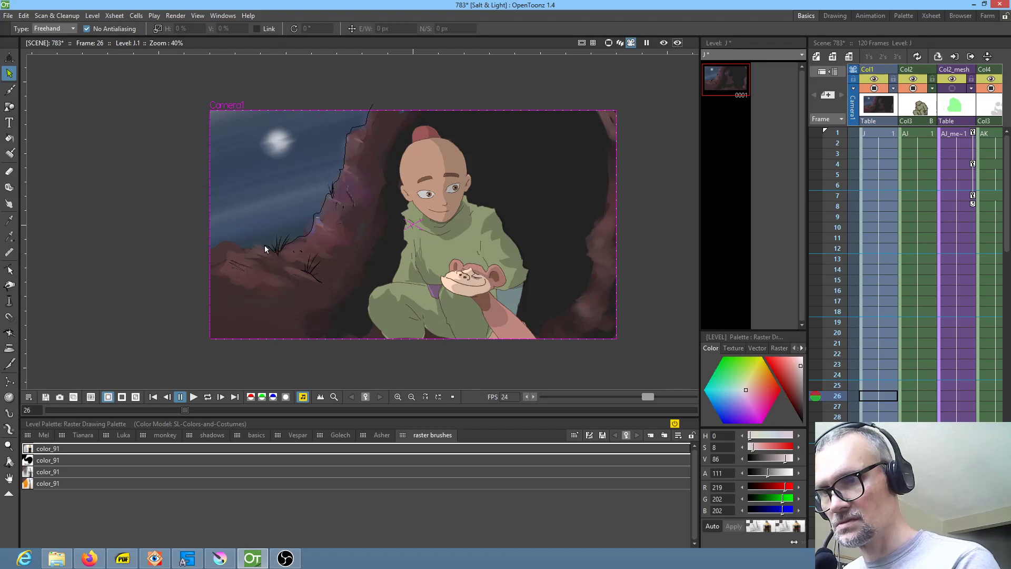
# Step: Reselect the night sky along the rock edge, stretch its outer corners outward, and move it away from the cliff
pyautogui.moveTo(201, 185)
pyautogui.mouseDown()
pyautogui.moveTo(215, 96)
pyautogui.moveTo(355, 77)
pyautogui.mouseUp()
pyautogui.moveTo(211, 110); pyautogui.dragTo(119, 54)
pyautogui.moveTo(209, 252)
pyautogui.mouseDown()
pyautogui.moveTo(169, 267)
pyautogui.moveTo(93, 269)
pyautogui.mouseUp()
pyautogui.moveTo(223, 202); pyautogui.dragTo(225, 201)
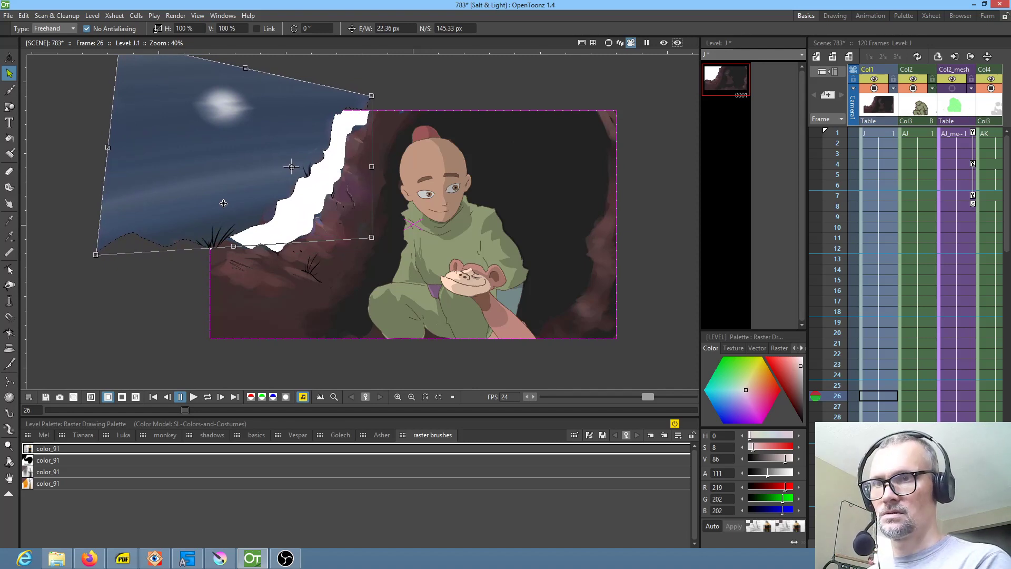
pyautogui.click(383, 93)
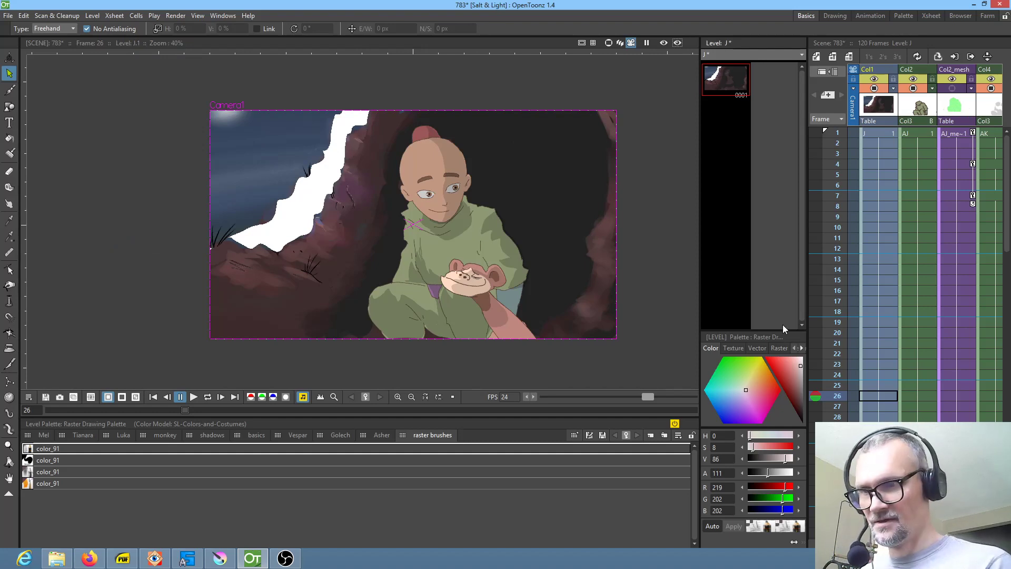
# Step: Set the fourth raster brush style to sampled sky blue RGB 55, 70, 93, try a stroke on frame 26, and undo it
pyautogui.click(52, 483)
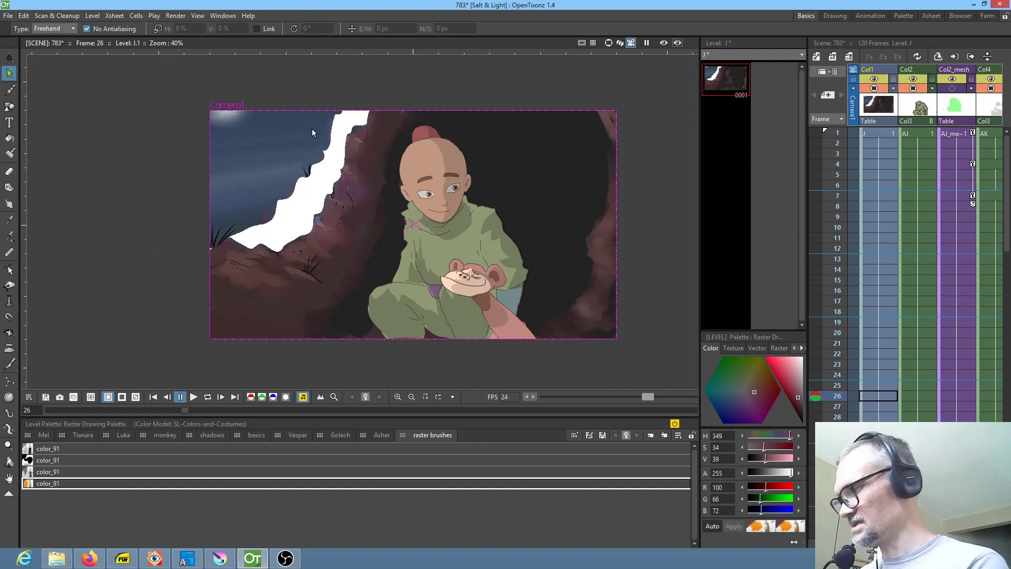
pyautogui.press('k')
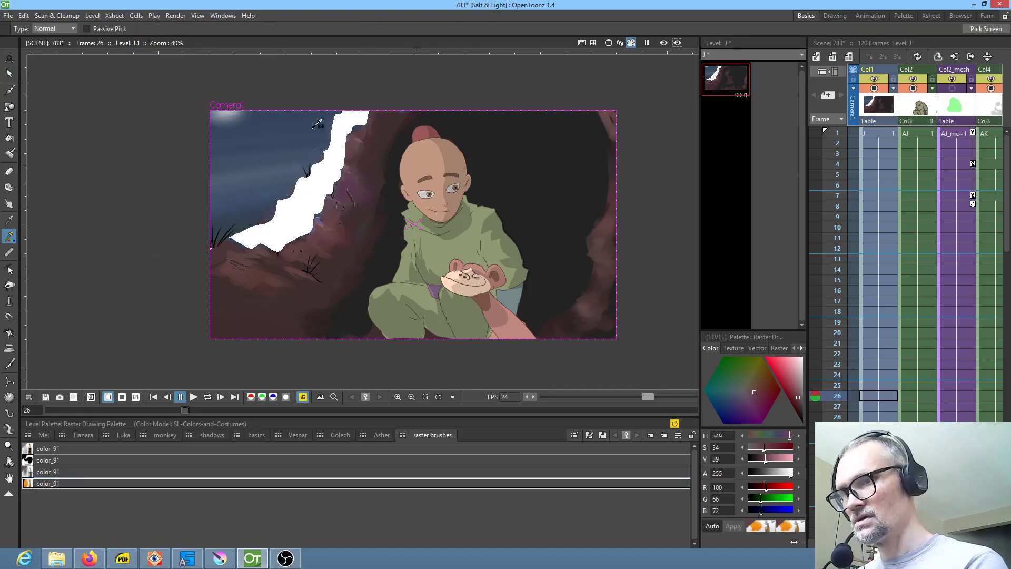
pyautogui.click(270, 195)
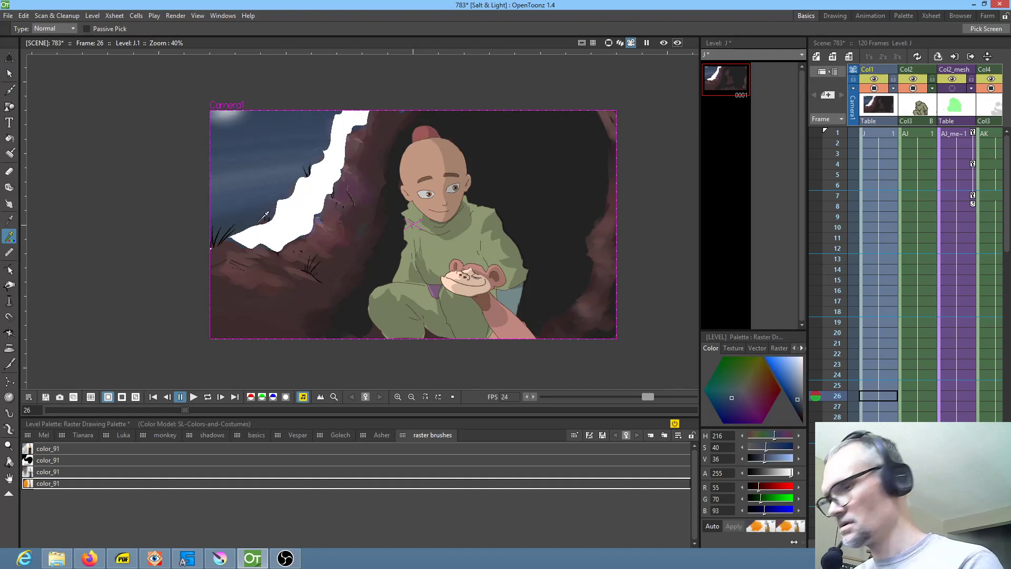
pyautogui.press('b')
pyautogui.moveTo(229, 233); pyautogui.dragTo(242, 238)
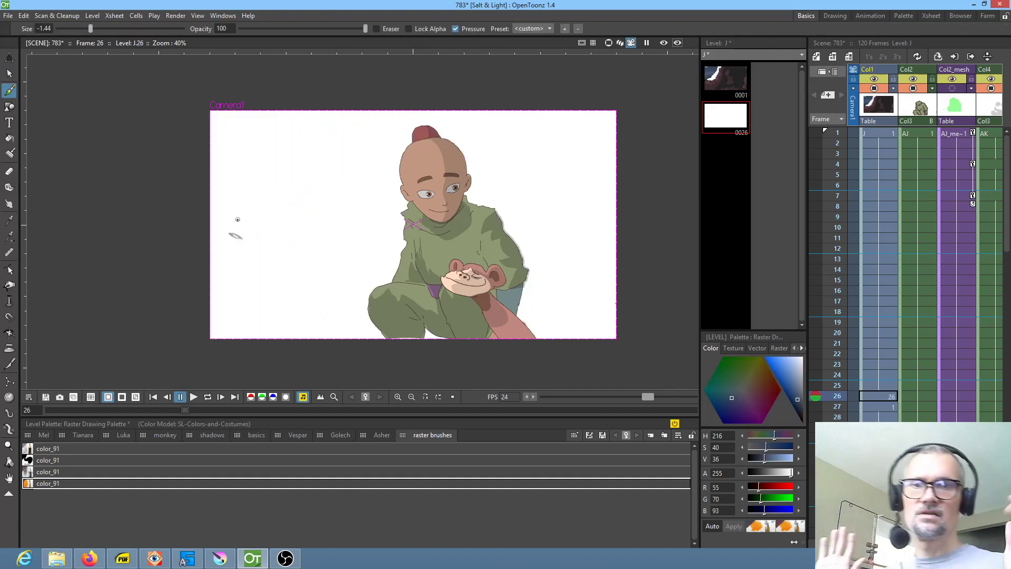
pyautogui.hotkey('ctrl', 'z')
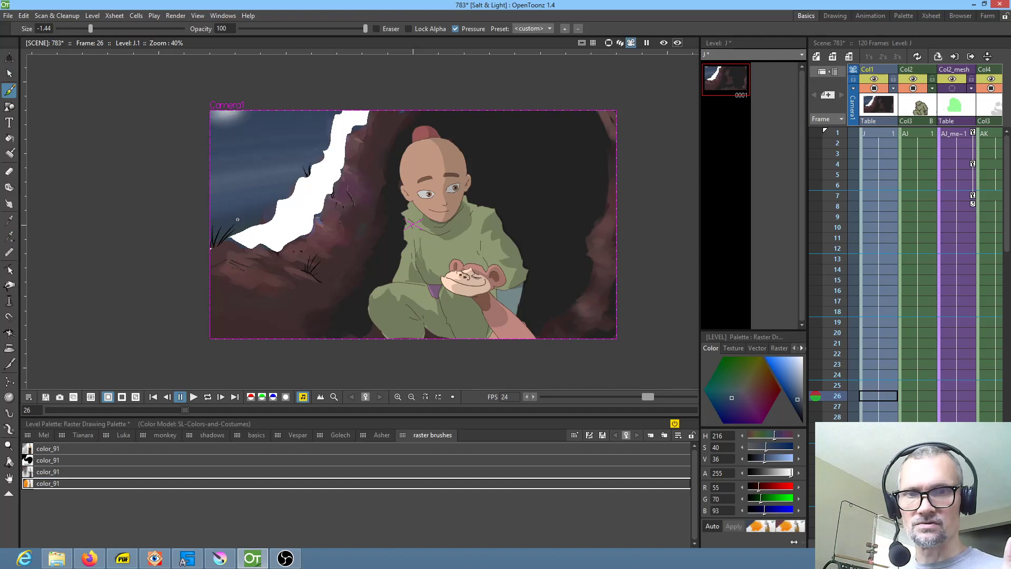
# Step: On frame 1, set the second raster brush style to sampled RGB 56, 71, 96 and paint the white gap's cliff-side edge at size 0.78
pyautogui.click(885, 133)
pyautogui.moveTo(281, 207)
pyautogui.mouseDown()
pyautogui.moveTo(298, 193)
pyautogui.moveTo(278, 207)
pyautogui.mouseUp()
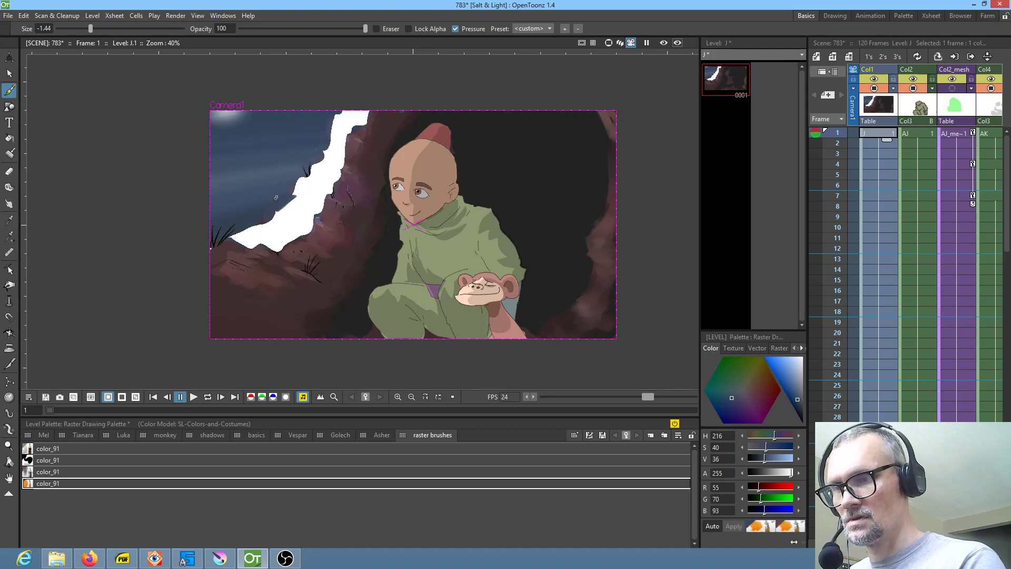
pyautogui.click(47, 460)
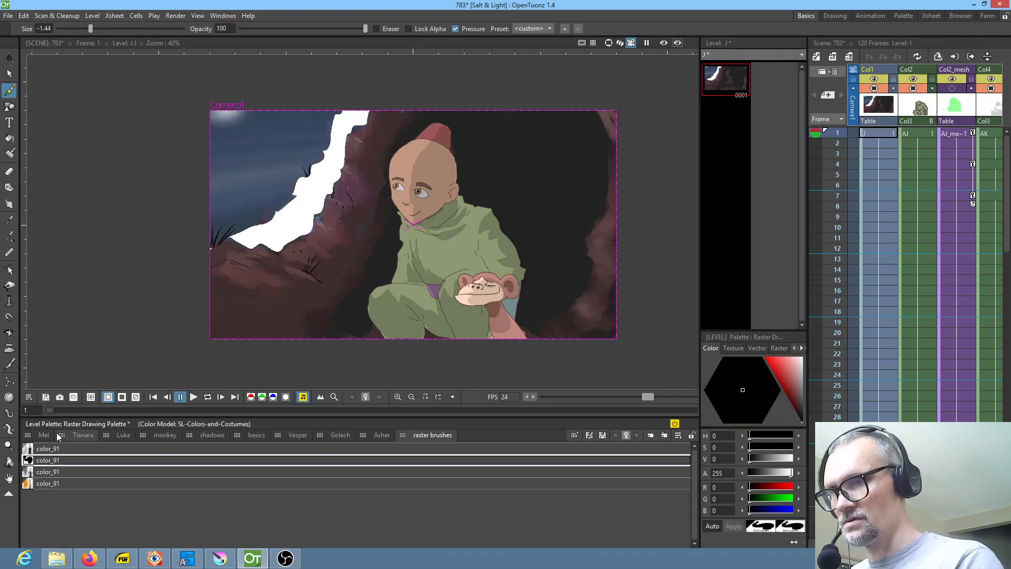
pyautogui.press('r')
pyautogui.click(309, 143)
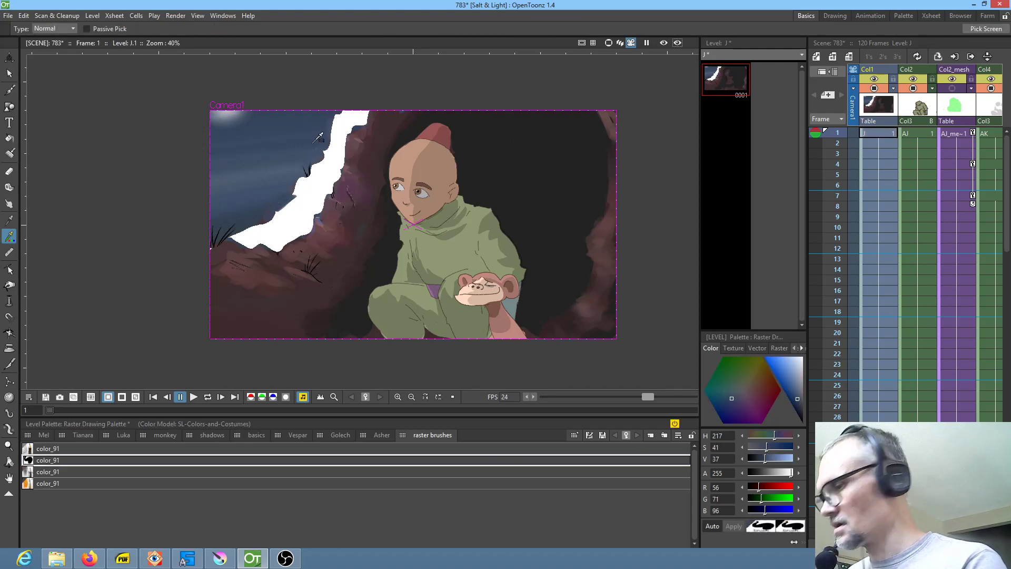
pyautogui.moveTo(97, 24); pyautogui.dragTo(136, 29)
pyautogui.moveTo(363, 125)
pyautogui.mouseDown()
pyautogui.moveTo(343, 172)
pyautogui.moveTo(309, 232)
pyautogui.moveTo(280, 250)
pyautogui.moveTo(228, 234)
pyautogui.moveTo(282, 232)
pyautogui.moveTo(271, 244)
pyautogui.moveTo(260, 238)
pyautogui.moveTo(294, 234)
pyautogui.moveTo(276, 248)
pyautogui.mouseUp()
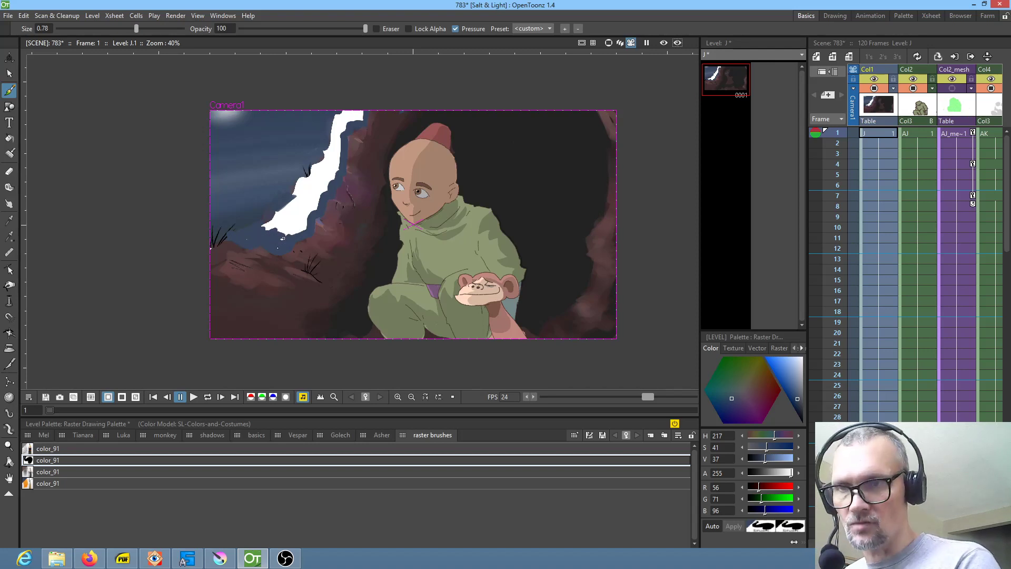
# Step: Set the second raster brush style to sampled RGB 66, 68, 89 and cover the remaining white gap between sky and cliff
pyautogui.press('r')
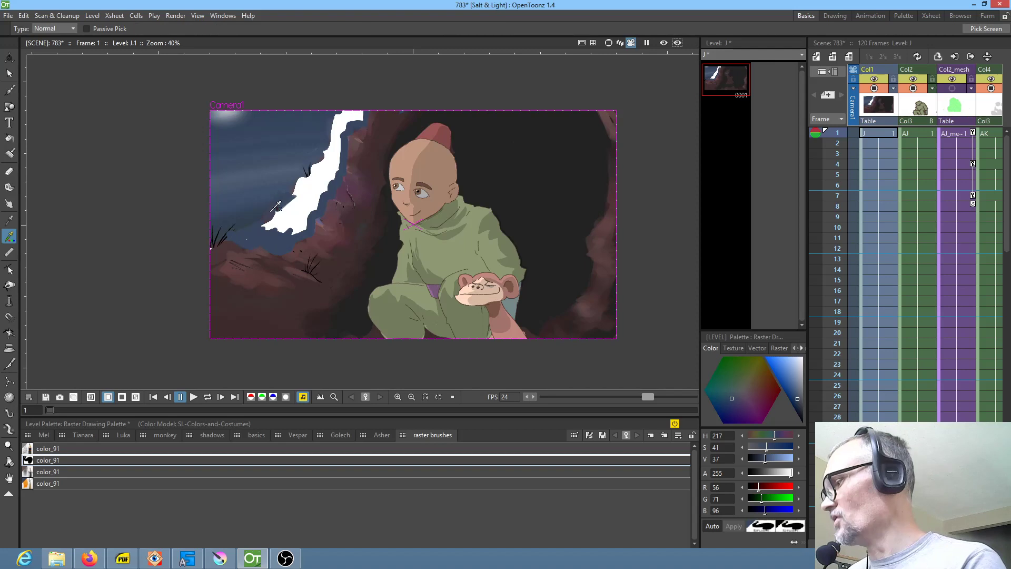
pyautogui.click(276, 206)
pyautogui.press('b')
pyautogui.moveTo(284, 205)
pyautogui.mouseDown()
pyautogui.moveTo(335, 173)
pyautogui.moveTo(337, 156)
pyautogui.moveTo(305, 191)
pyautogui.moveTo(316, 173)
pyautogui.moveTo(282, 201)
pyautogui.mouseUp()
pyautogui.moveTo(334, 157); pyautogui.dragTo(337, 157)
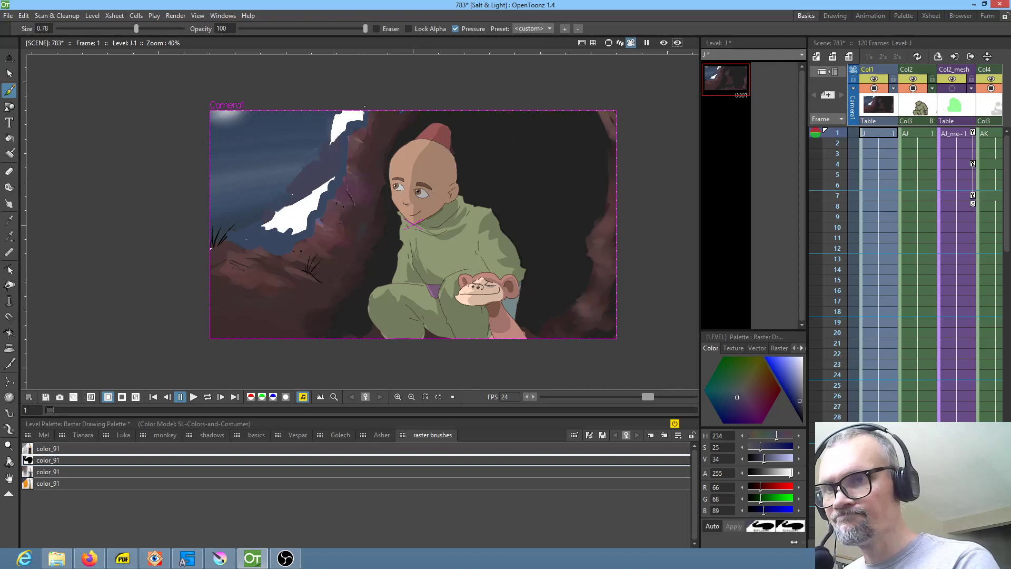
pyautogui.moveTo(357, 122)
pyautogui.mouseDown()
pyautogui.moveTo(343, 112)
pyautogui.moveTo(326, 149)
pyautogui.mouseUp()
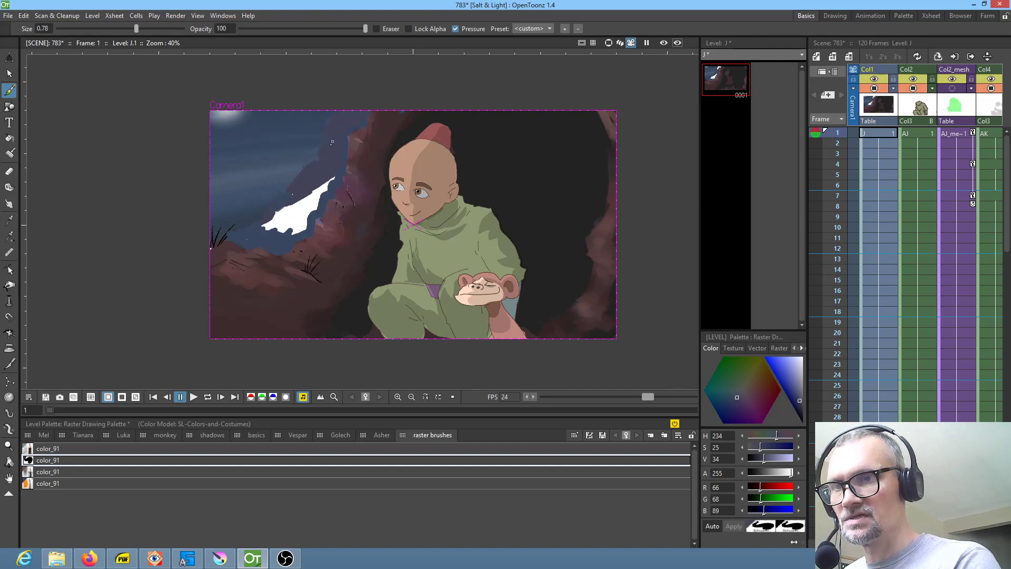
pyautogui.moveTo(317, 194)
pyautogui.mouseDown()
pyautogui.moveTo(335, 176)
pyautogui.moveTo(303, 228)
pyautogui.moveTo(263, 229)
pyautogui.moveTo(324, 184)
pyautogui.moveTo(291, 230)
pyautogui.moveTo(269, 229)
pyautogui.moveTo(318, 195)
pyautogui.mouseUp()
pyautogui.moveTo(273, 218); pyautogui.dragTo(288, 226)
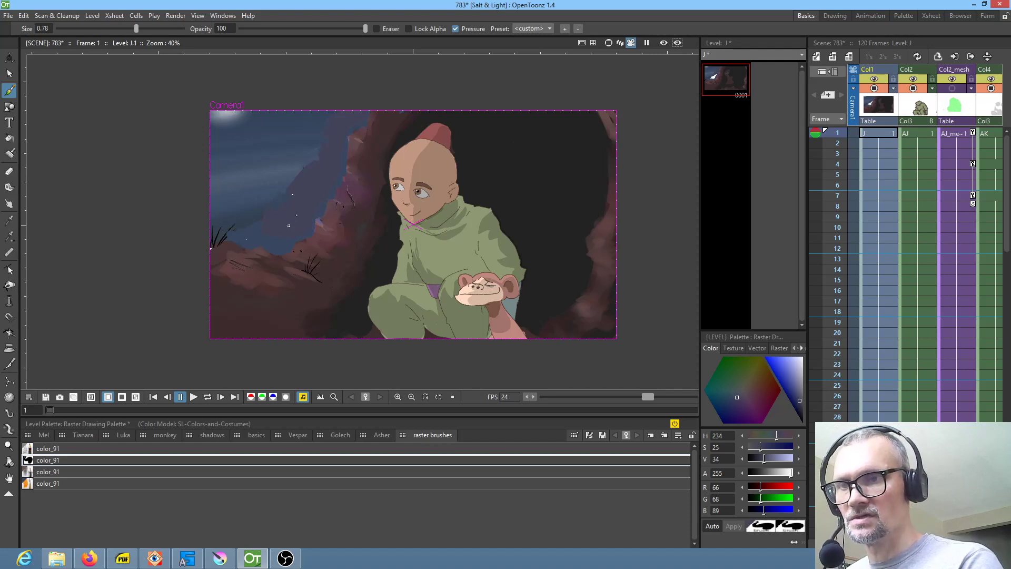
# Step: Set the second raster brush style to sampled RGB 80, 93, 115 and extend the light cloud streak across the patched sky
pyautogui.press('r')
pyautogui.click(271, 164)
pyautogui.press('b')
pyautogui.moveTo(321, 162); pyautogui.dragTo(289, 189)
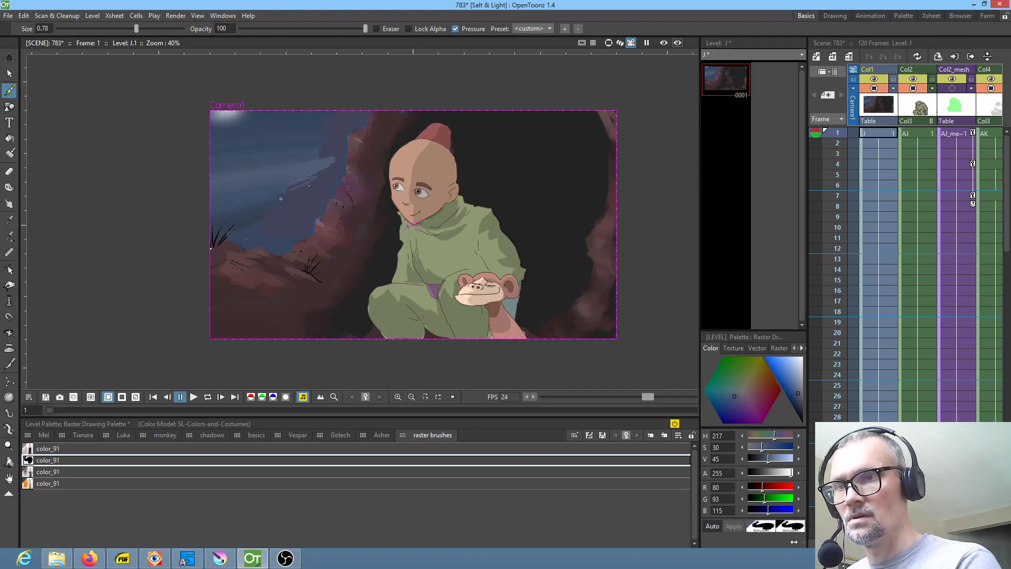
# Step: Set the fourth raster brush style to sampled RGB 66, 68, 89 and blend the patched sky into the surrounding clouds
pyautogui.click(53, 483)
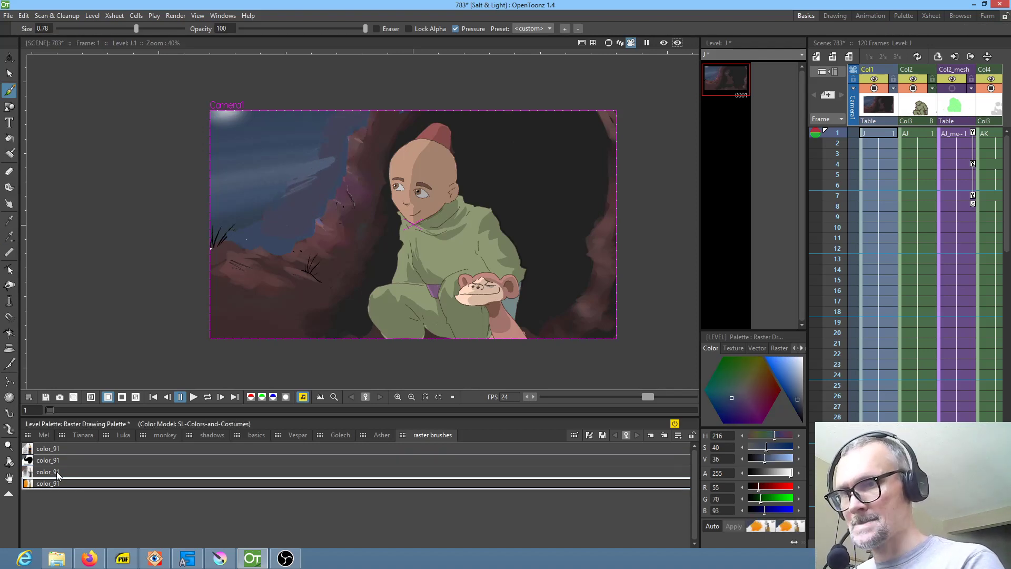
pyautogui.press('r')
pyautogui.click(293, 200)
pyautogui.press('b')
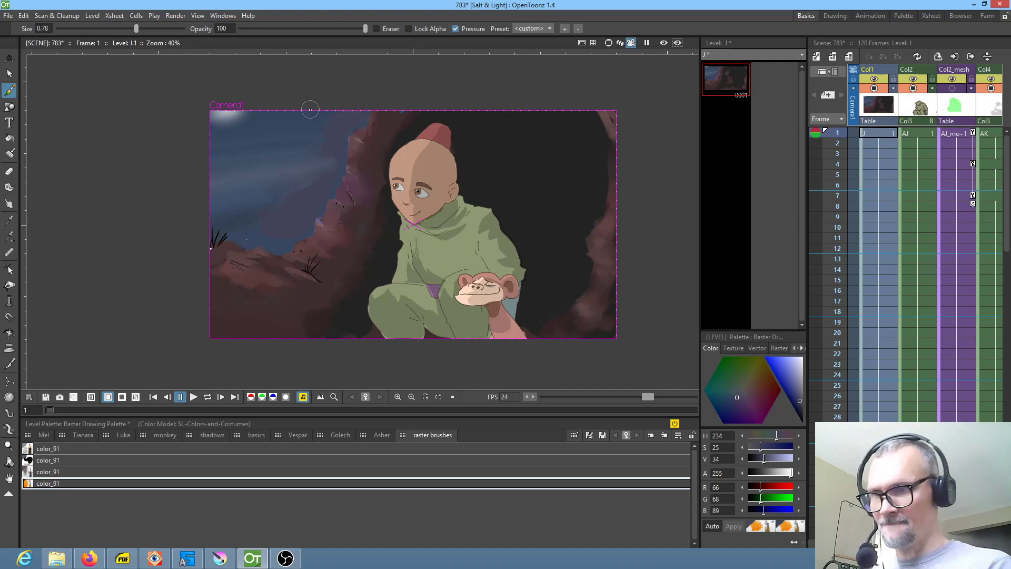
# Step: Paint pale RGB 219, 202, 202 highlights along the cliff's sky-side edge and ledges with the first raster brush style
pyautogui.click(55, 448)
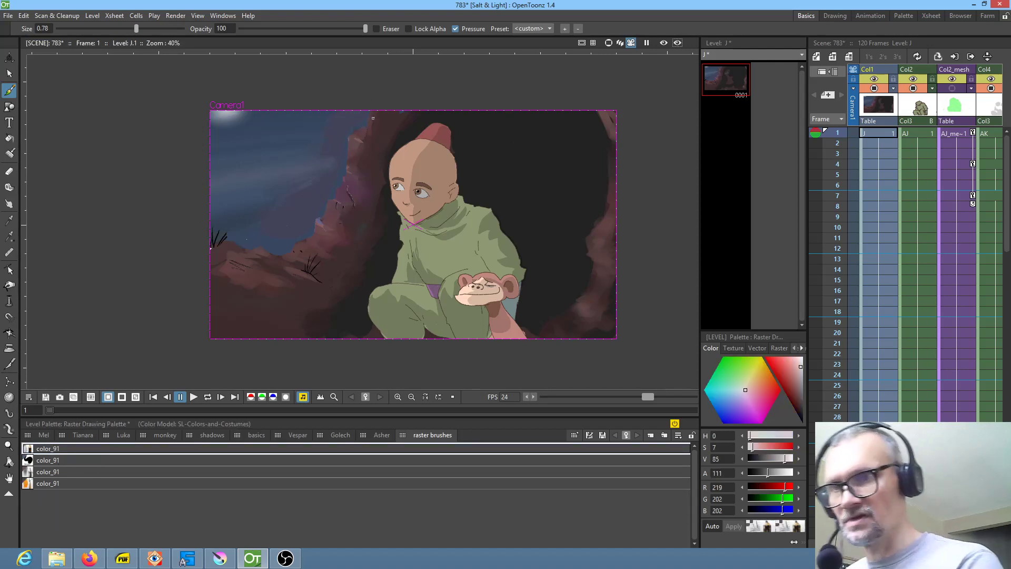
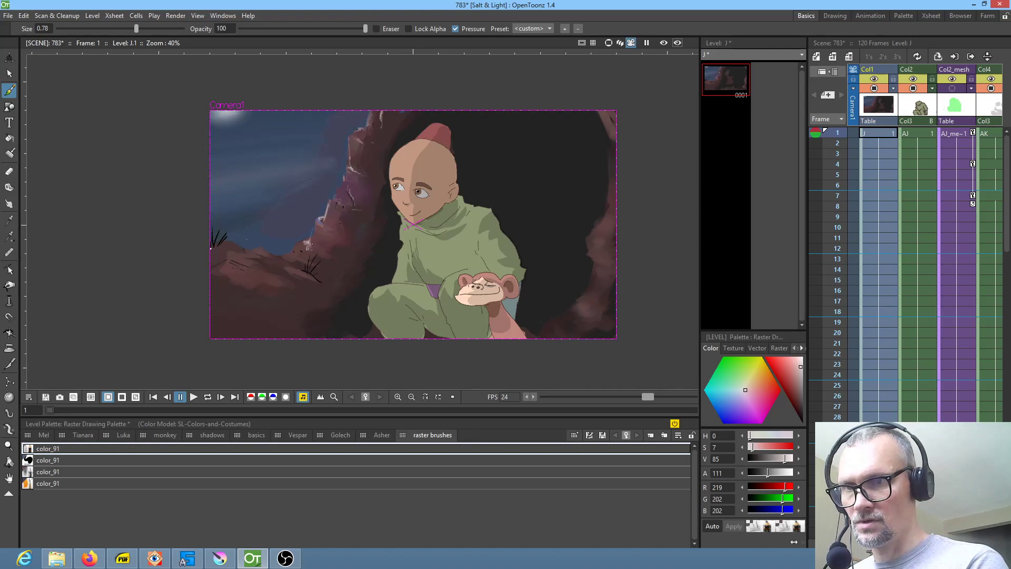
pyautogui.scroll(3, 326, 256)
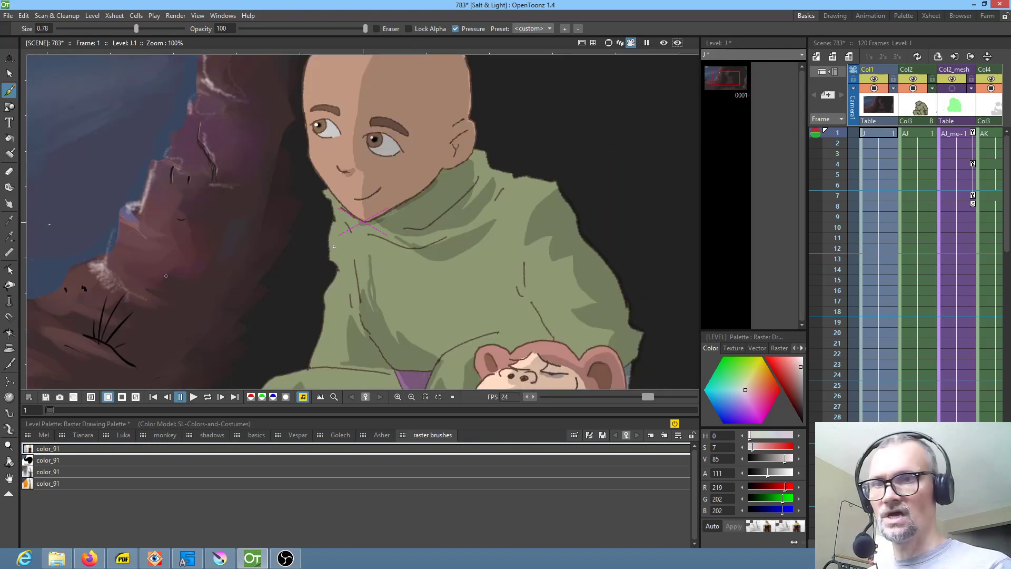
pyautogui.scroll(1, 416, 260)
pyautogui.moveTo(416, 261); pyautogui.dragTo(430, 329)
pyautogui.moveTo(264, 316)
pyautogui.mouseDown()
pyautogui.moveTo(214, 336)
pyautogui.moveTo(251, 332)
pyautogui.moveTo(263, 310)
pyautogui.moveTo(275, 322)
pyautogui.moveTo(260, 307)
pyautogui.moveTo(284, 273)
pyautogui.mouseUp()
pyautogui.moveTo(266, 309); pyautogui.dragTo(292, 328)
# Step: Paint pale highlights along the low hill's ridge where it meets the sky
pyautogui.moveTo(394, 325)
pyautogui.mouseDown()
pyautogui.moveTo(422, 292)
pyautogui.moveTo(520, 234)
pyautogui.moveTo(498, 270)
pyautogui.mouseUp()
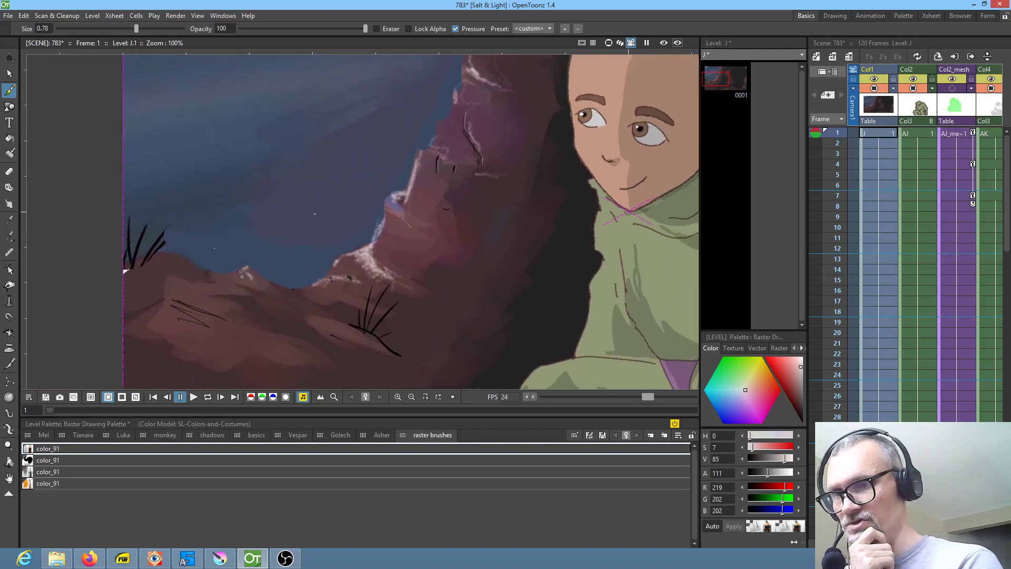
pyautogui.moveTo(231, 273)
pyautogui.mouseDown()
pyautogui.moveTo(288, 294)
pyautogui.moveTo(245, 268)
pyautogui.moveTo(261, 290)
pyautogui.moveTo(242, 276)
pyautogui.moveTo(248, 285)
pyautogui.moveTo(249, 270)
pyautogui.moveTo(268, 277)
pyautogui.mouseUp()
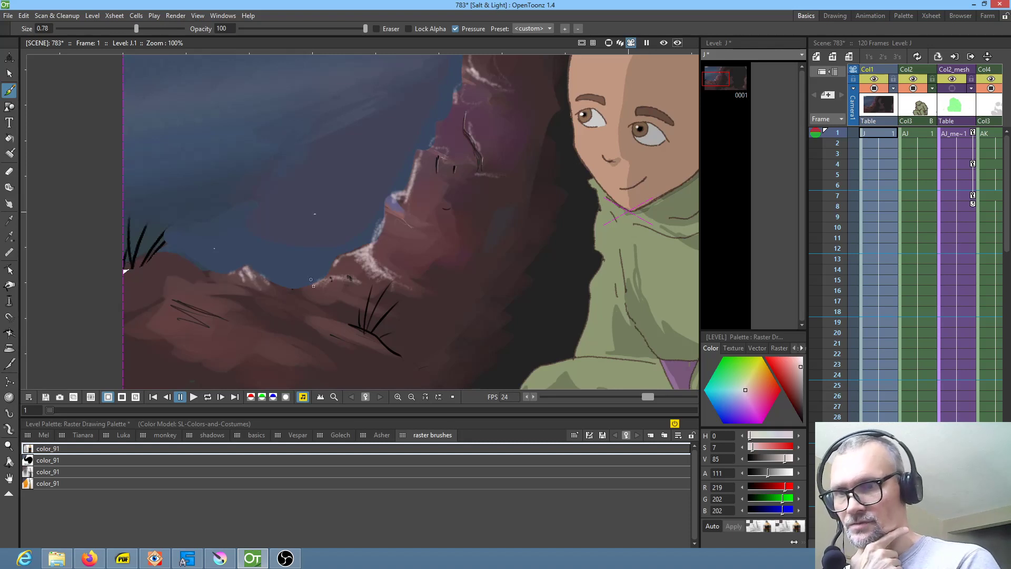
pyautogui.moveTo(178, 257); pyautogui.dragTo(210, 270)
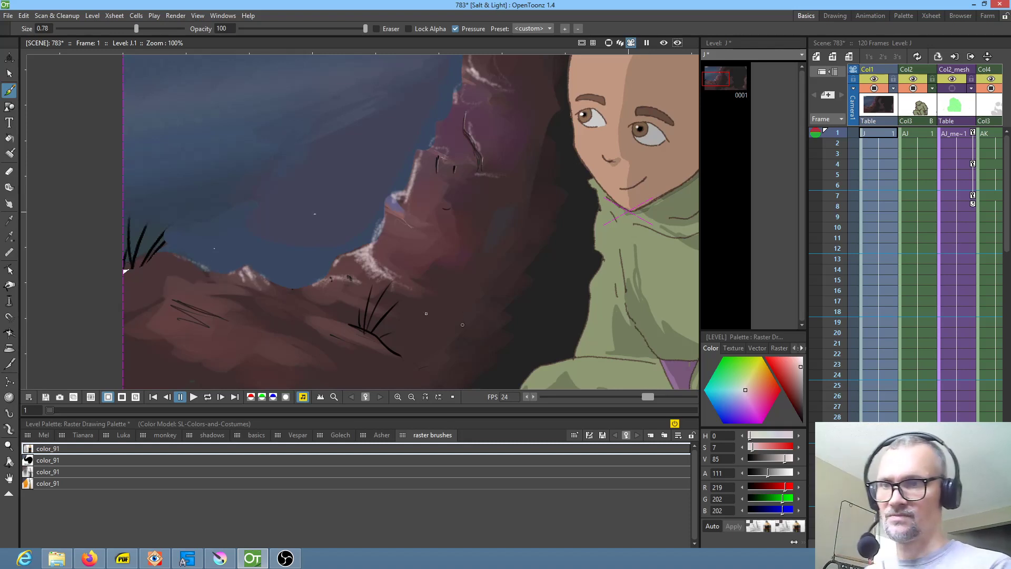
# Step: Set the first raster brush style to sampled dark brown RGB 73, 53, 56 and cover the white gap below the grass at the hill's outer edge
pyautogui.press('r')
pyautogui.click(138, 279)
pyautogui.press('p')
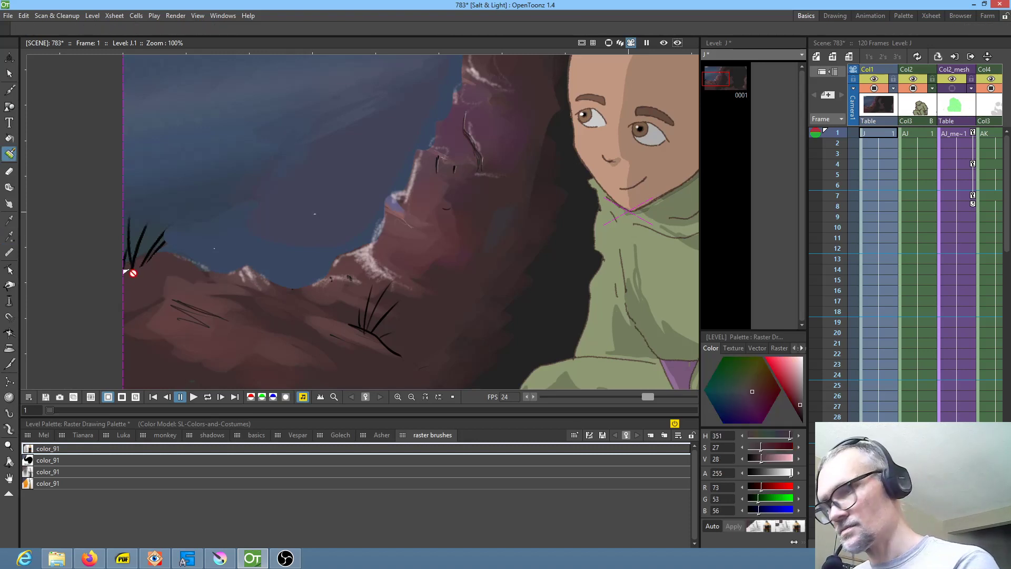
pyautogui.press('b')
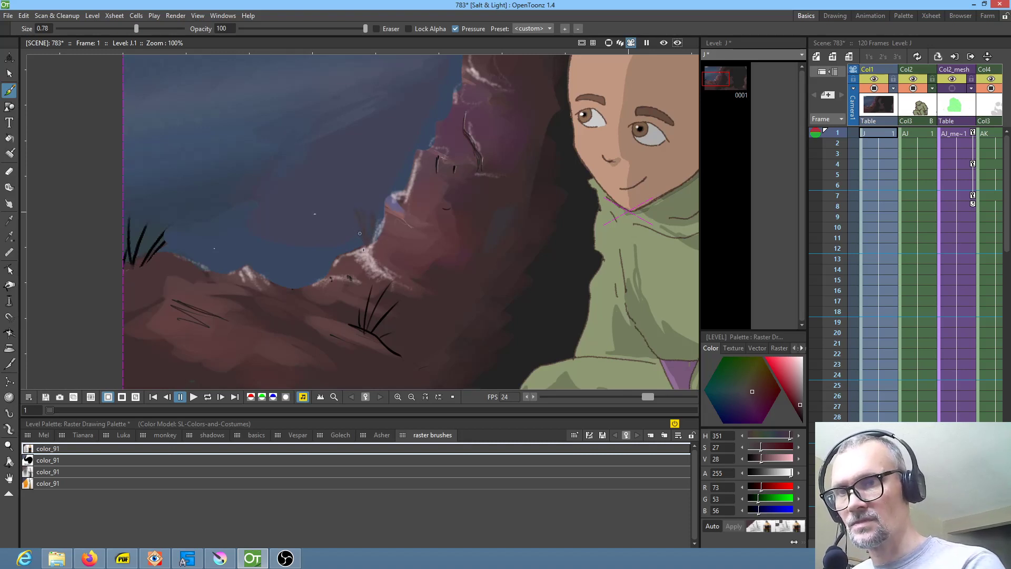
# Step: Sample pale RGB 179, 157, 158 into the first raster brush style and highlight the faint grass tuft beside the cliff
pyautogui.moveTo(486, 257); pyautogui.dragTo(461, 292)
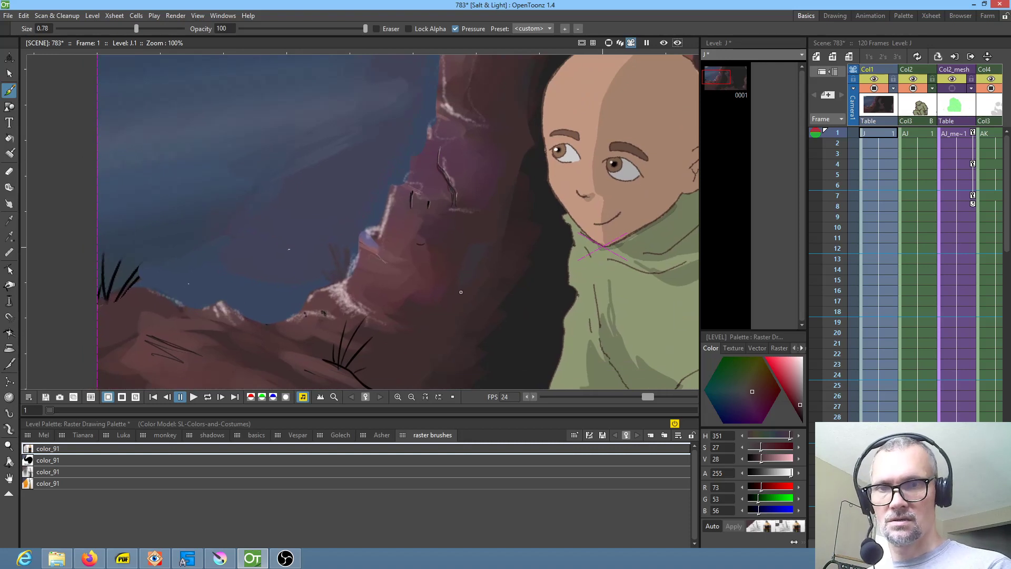
pyautogui.press('r')
pyautogui.click(338, 290)
pyautogui.press('b')
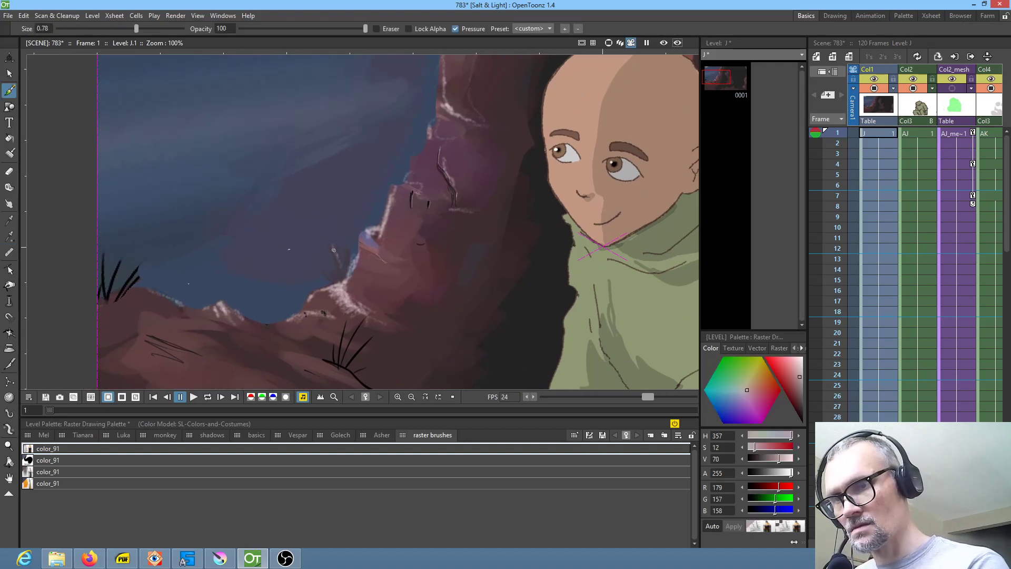
pyautogui.moveTo(338, 245)
pyautogui.mouseDown()
pyautogui.moveTo(346, 263)
pyautogui.moveTo(337, 270)
pyautogui.mouseUp()
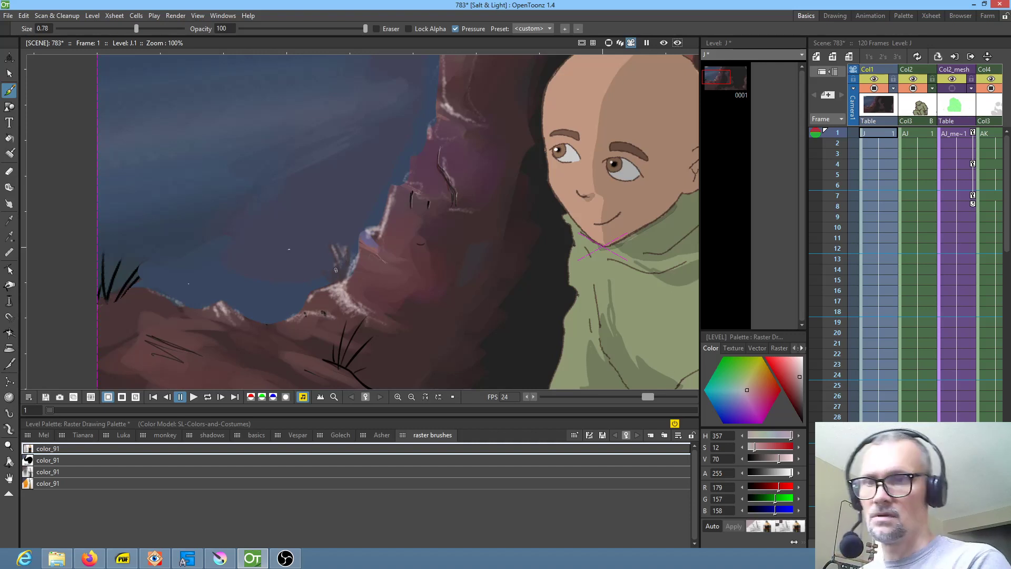
# Step: Select the fourth raster brush style and set the brush size to 3, then reduce it to 0
pyautogui.hotkey('alt', '0')
pyautogui.scroll(-1, 314, 288)
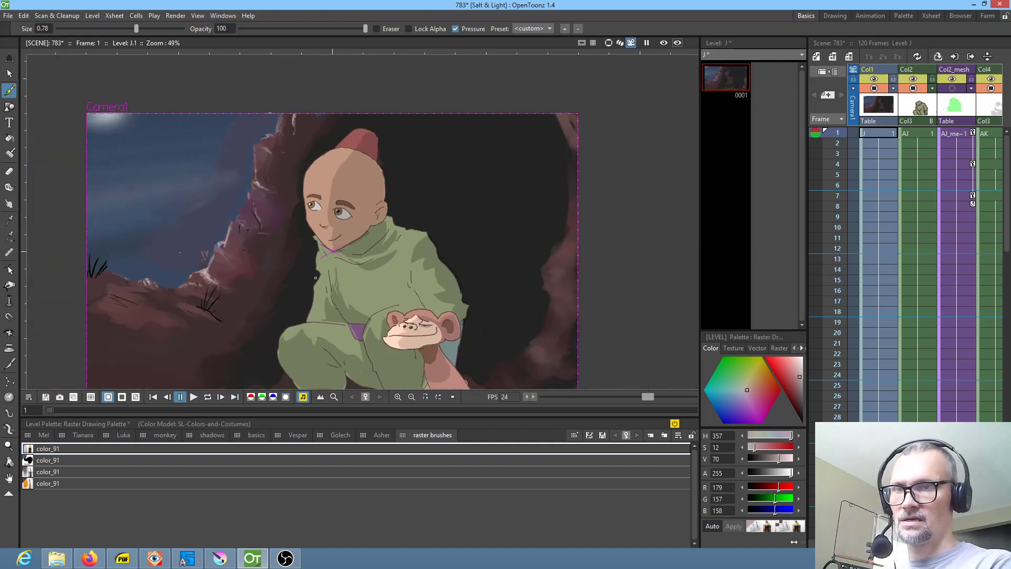
pyautogui.moveTo(315, 278); pyautogui.dragTo(359, 287)
pyautogui.scroll(7, 358, 287)
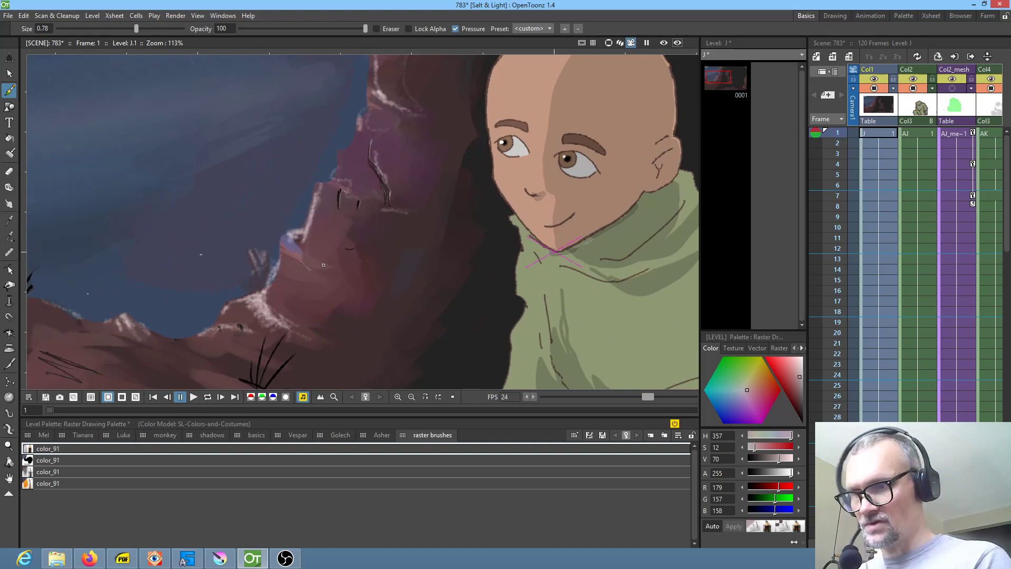
pyautogui.click(48, 483)
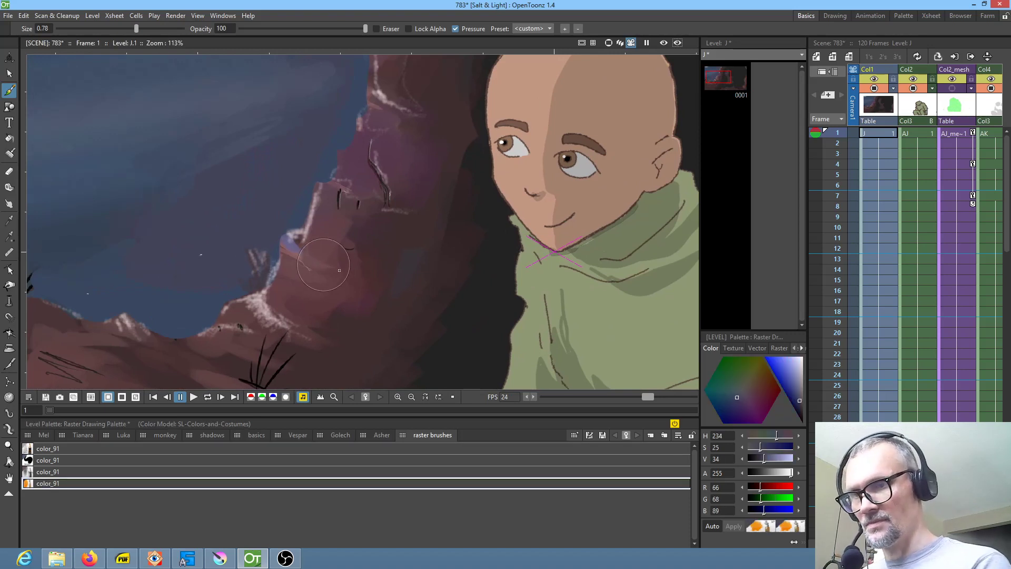
pyautogui.click(44, 29)
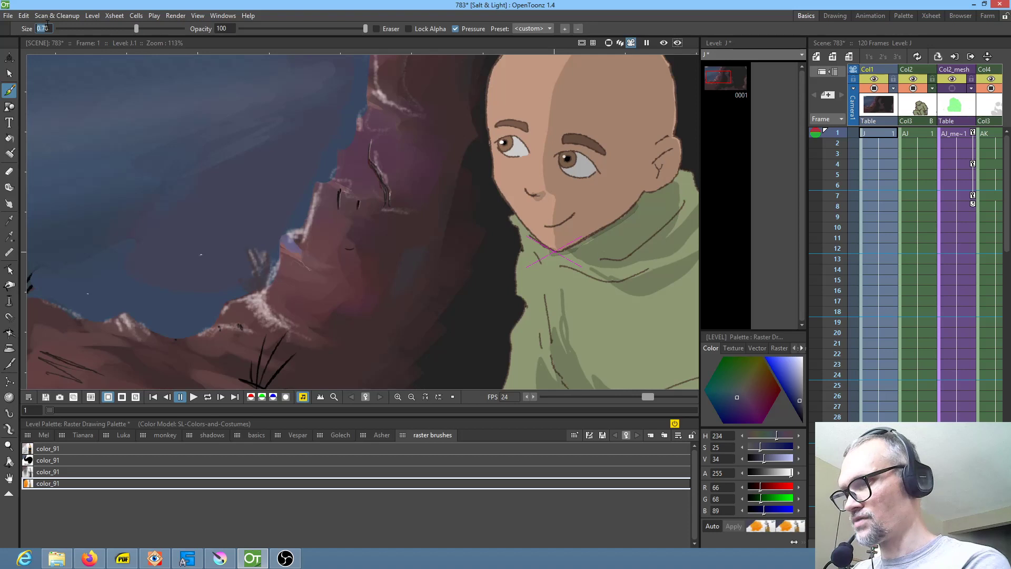
pyautogui.write('3')
pyautogui.press('Return')
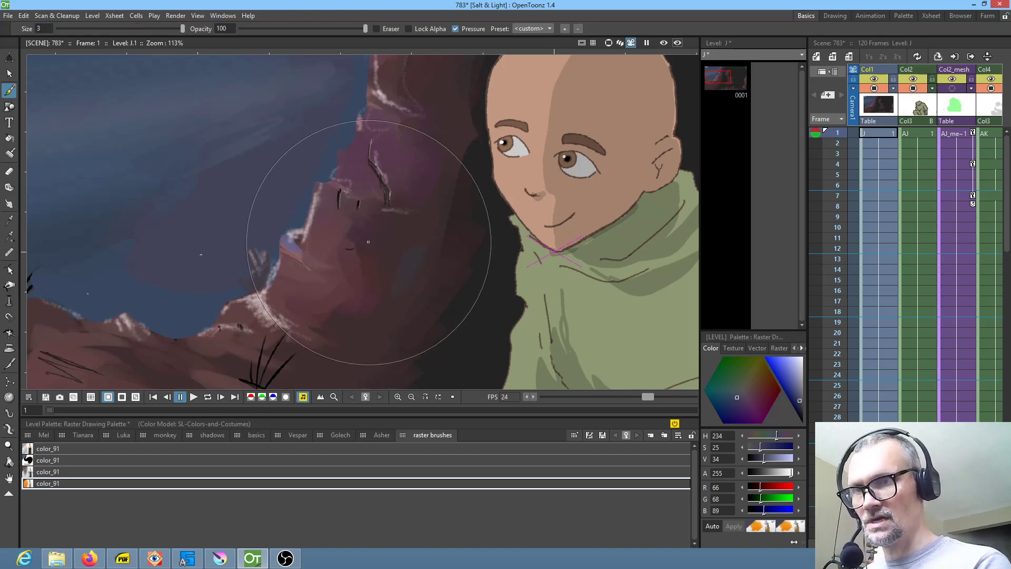
pyautogui.click(42, 28)
pyautogui.press('Return')
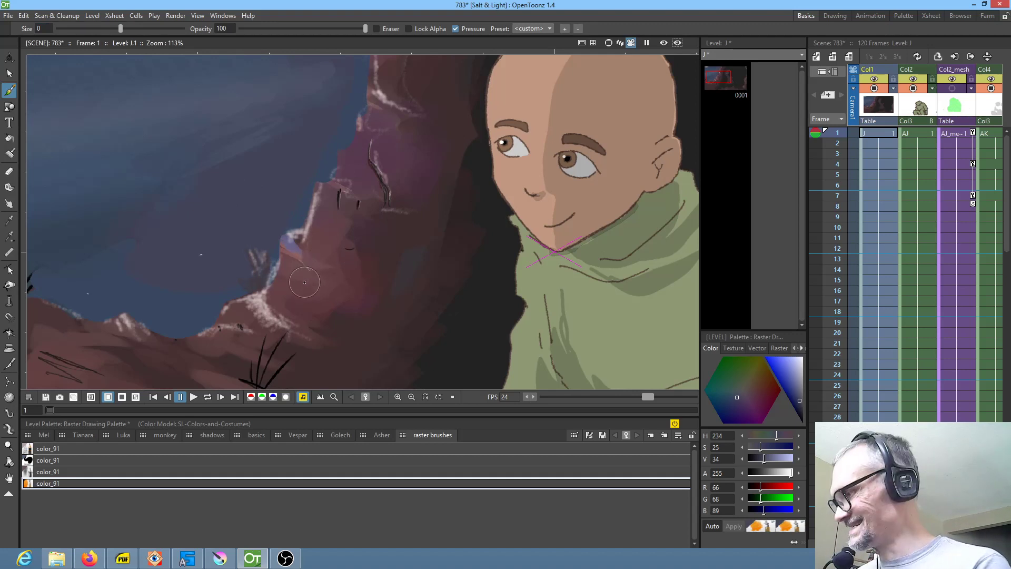
# Step: Sample reddish brown RGB 100, 64, 69, set the brush size to -1, and smooth the rock face below the cliff ledge
pyautogui.press('r')
pyautogui.click(305, 283)
pyautogui.press('b')
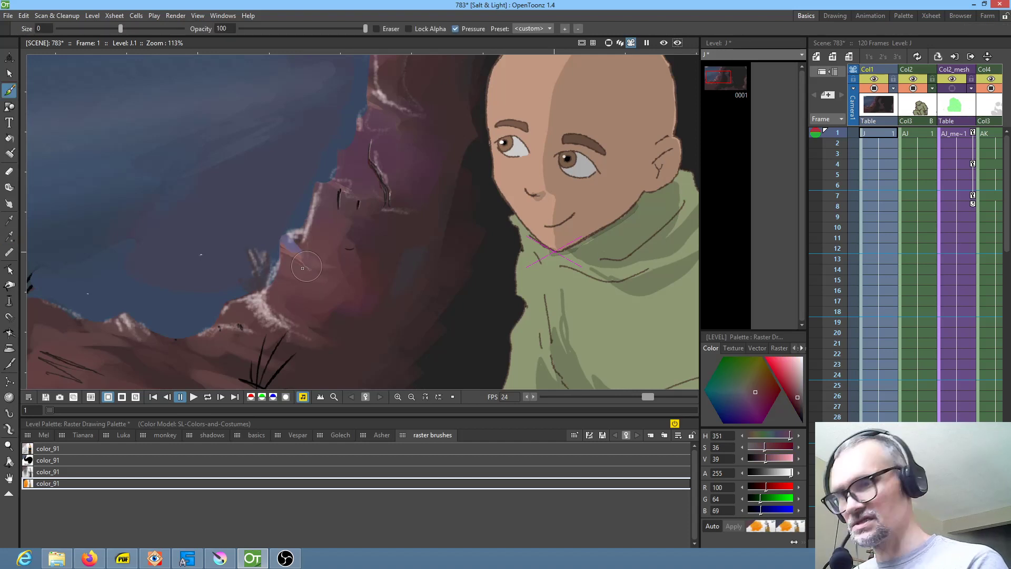
pyautogui.click(41, 28)
pyautogui.write('-1')
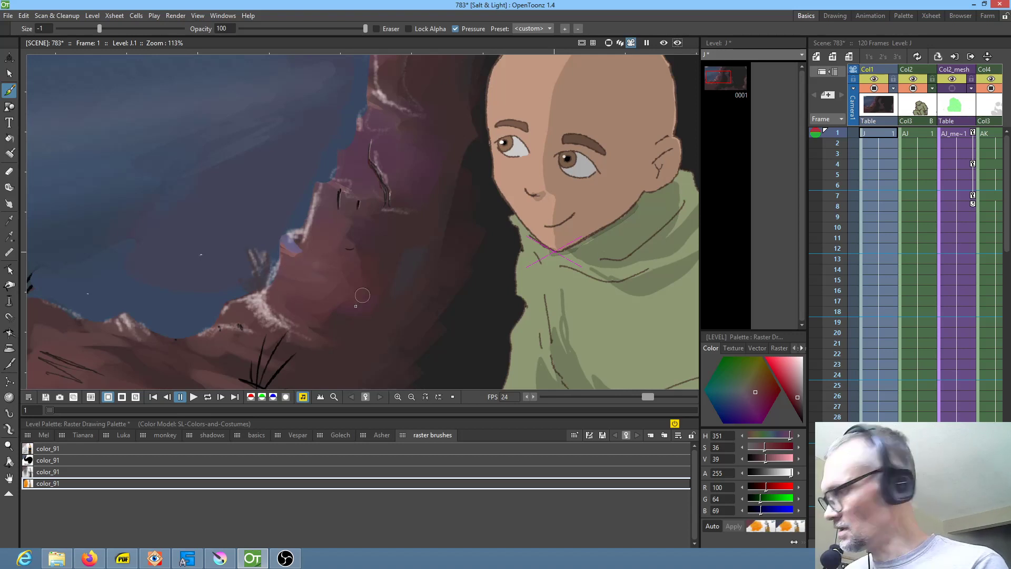
# Step: Sample dark brown RGB 62, 45, 47 and paint a shadowed hollow into the rock face below the ledge
pyautogui.press('r')
pyautogui.click(350, 323)
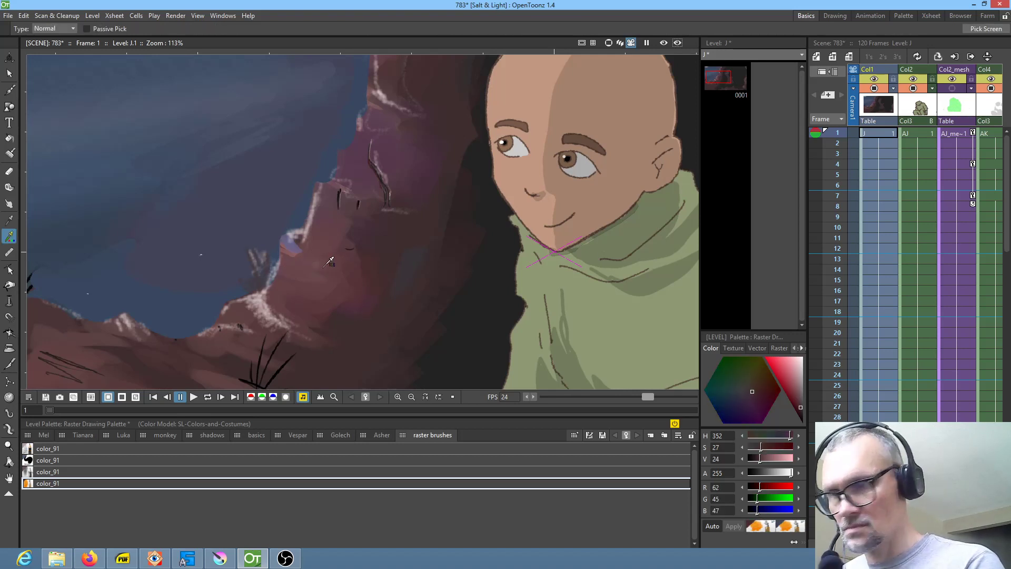
pyautogui.press('b')
pyautogui.moveTo(319, 257)
pyautogui.mouseDown()
pyautogui.moveTo(345, 259)
pyautogui.moveTo(331, 272)
pyautogui.moveTo(350, 268)
pyautogui.moveTo(331, 287)
pyautogui.moveTo(322, 268)
pyautogui.moveTo(293, 295)
pyautogui.mouseUp()
# Step: Edge the shadowed hollow with pale RGB 179, 157, 158 highlights, black cracks and RGB 183, 183, 183 accents using the first raster brush style
pyautogui.moveTo(459, 340)
pyautogui.mouseDown()
pyautogui.moveTo(547, 306)
pyautogui.moveTo(524, 343)
pyautogui.mouseUp()
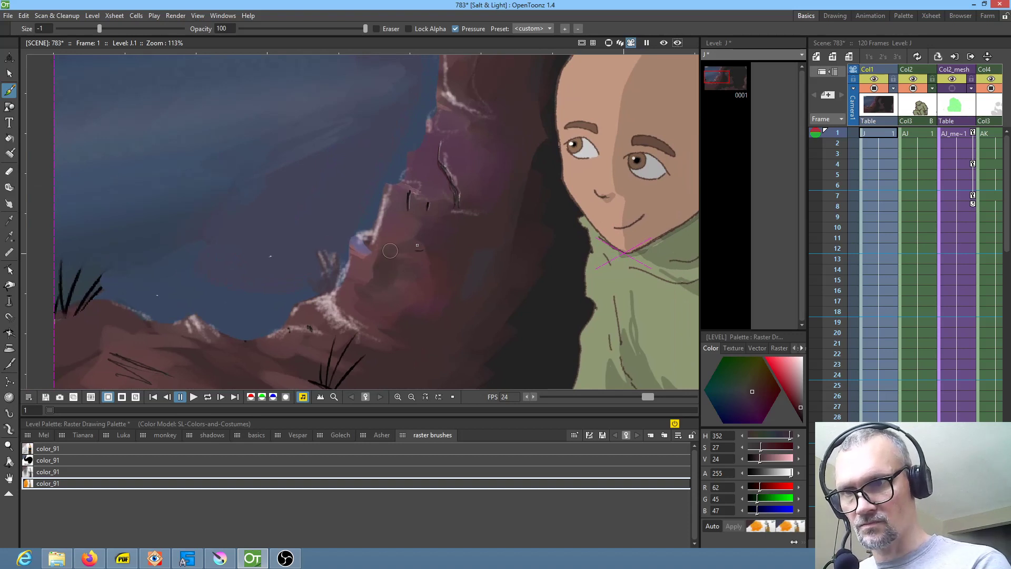
pyautogui.click(62, 450)
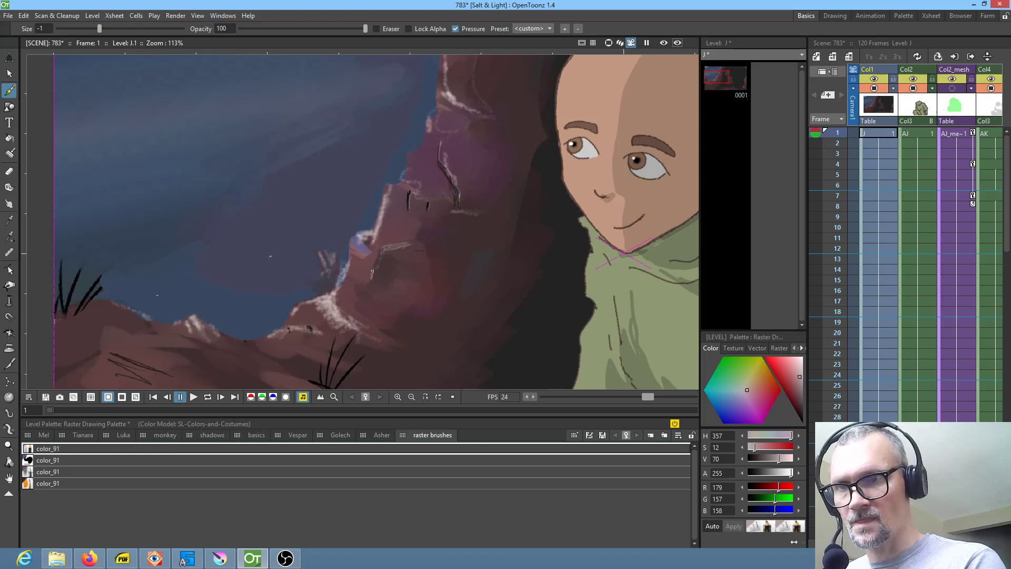
pyautogui.scroll(2, 376, 272)
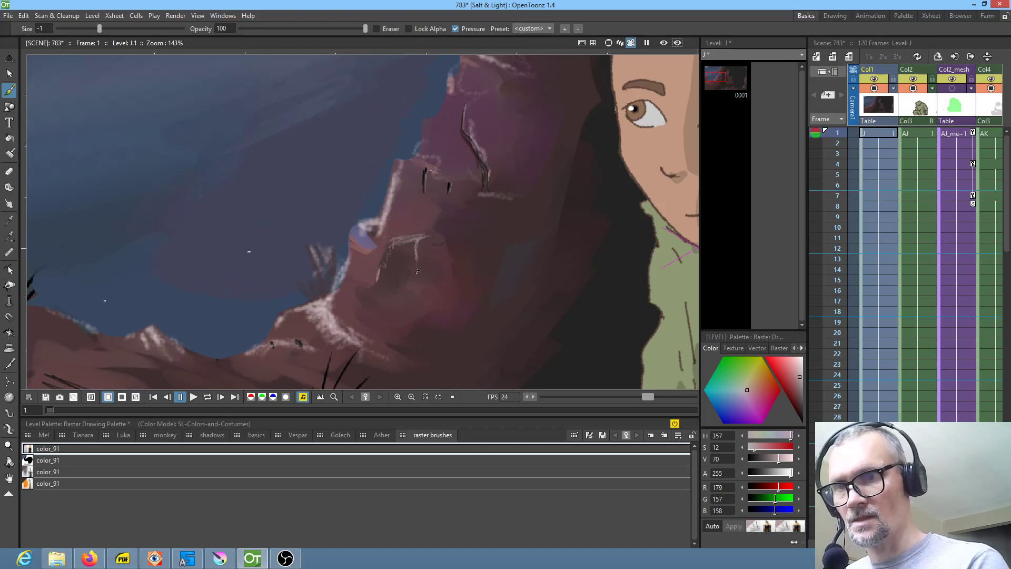
pyautogui.moveTo(800, 389)
pyautogui.mouseDown()
pyautogui.moveTo(807, 433)
pyautogui.moveTo(796, 428)
pyautogui.mouseUp()
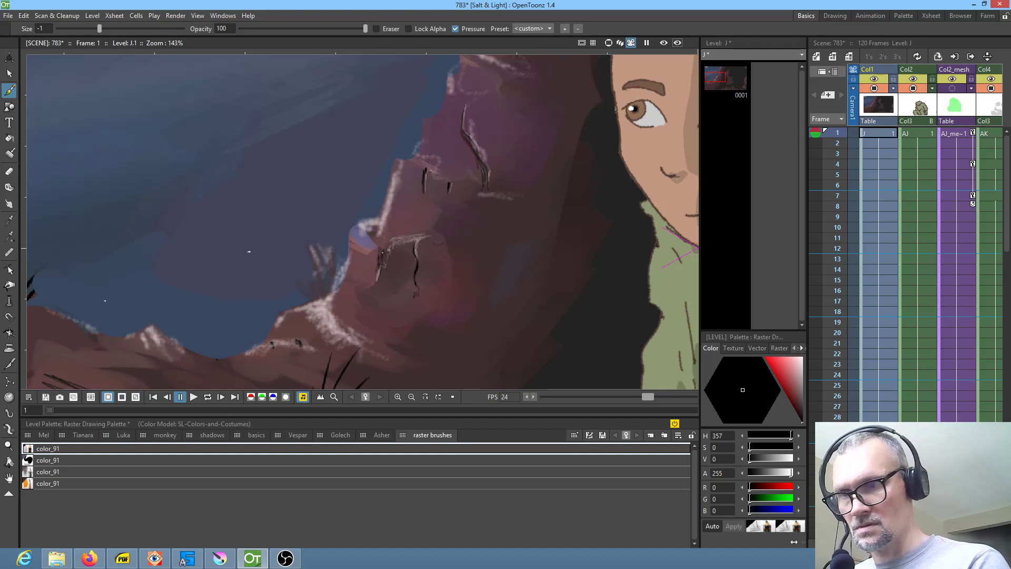
pyautogui.click(801, 376)
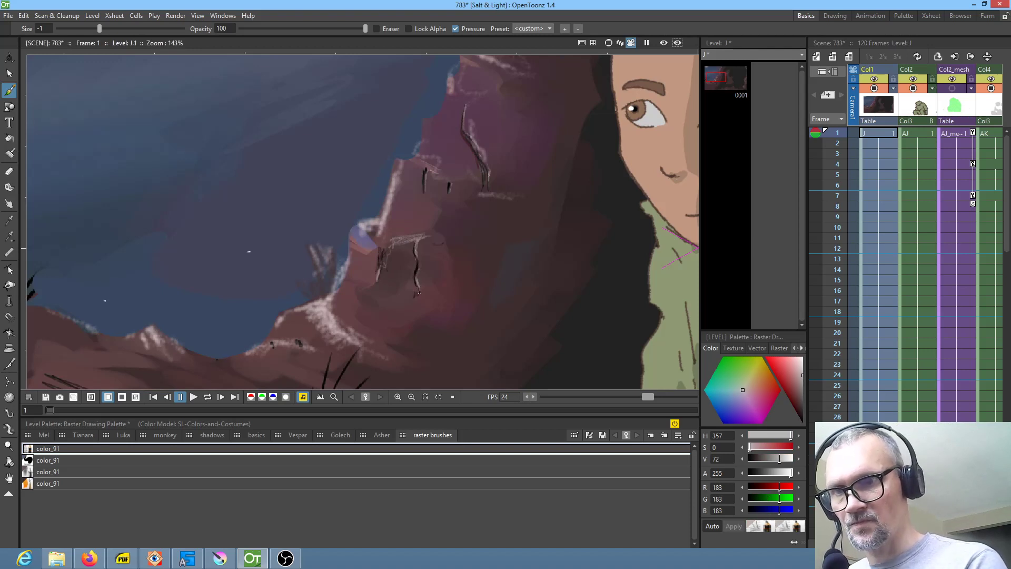
# Step: Select the third raster brush style, the semi-transparent white one, for painting over the sky
pyautogui.scroll(-7, 414, 287)
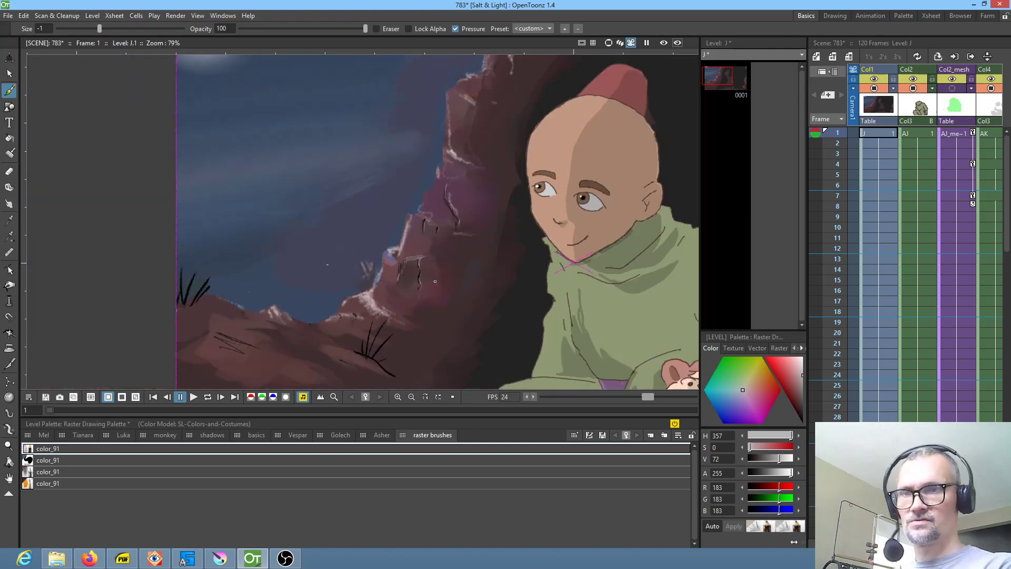
pyautogui.scroll(3, 452, 289)
pyautogui.scroll(-2, 453, 291)
pyautogui.scroll(-3, 452, 291)
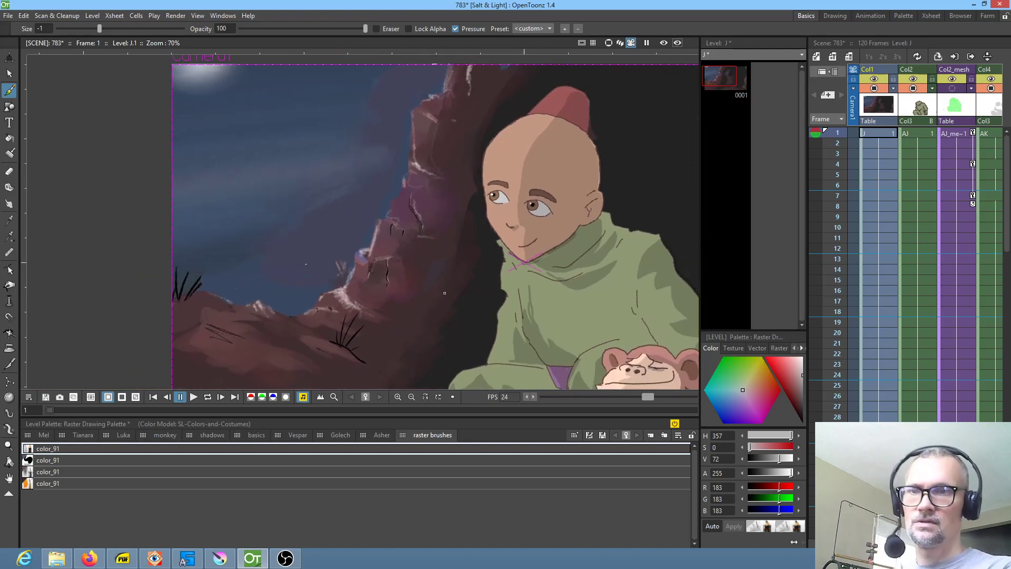
pyautogui.scroll(1, 447, 292)
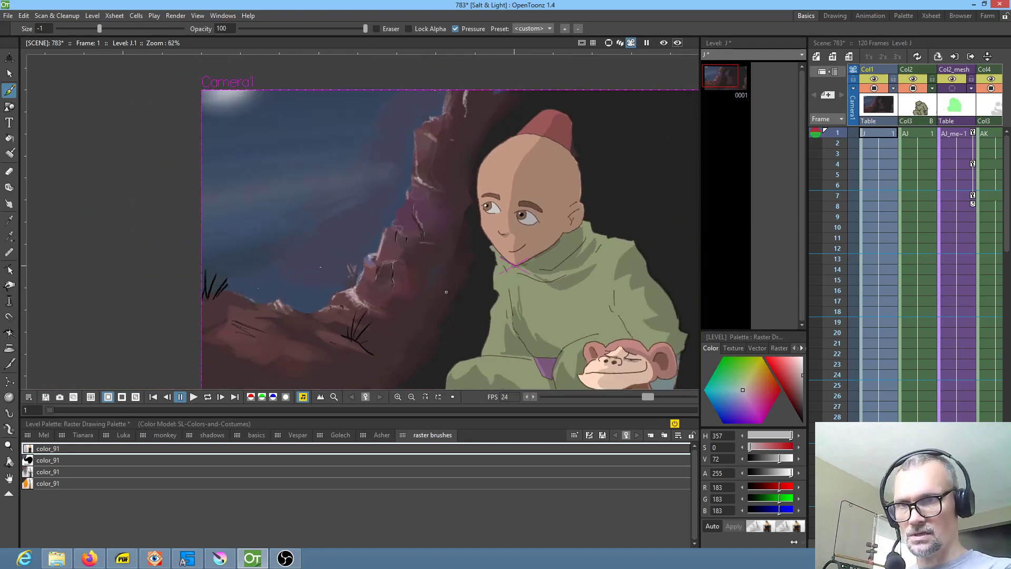
pyautogui.click(61, 472)
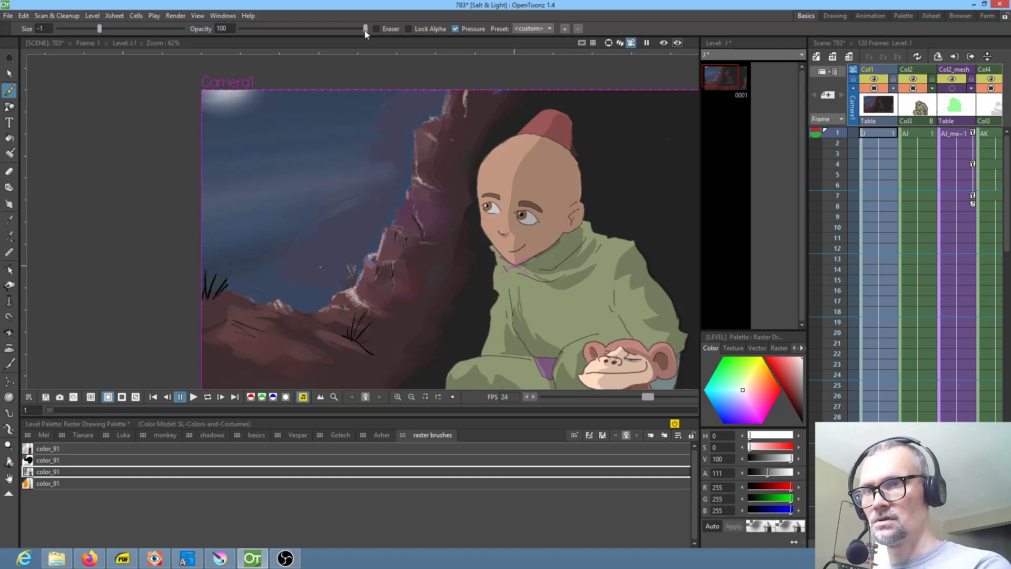
# Step: Try a pale glow along the cliff's sky-side edge at 12.34 and then 100 opacity, and undo the last glow stroke
pyautogui.moveTo(248, 37); pyautogui.dragTo(255, 36)
pyautogui.moveTo(443, 104)
pyautogui.mouseDown()
pyautogui.moveTo(418, 133)
pyautogui.moveTo(411, 175)
pyautogui.mouseUp()
pyautogui.moveTo(422, 118); pyautogui.dragTo(406, 168)
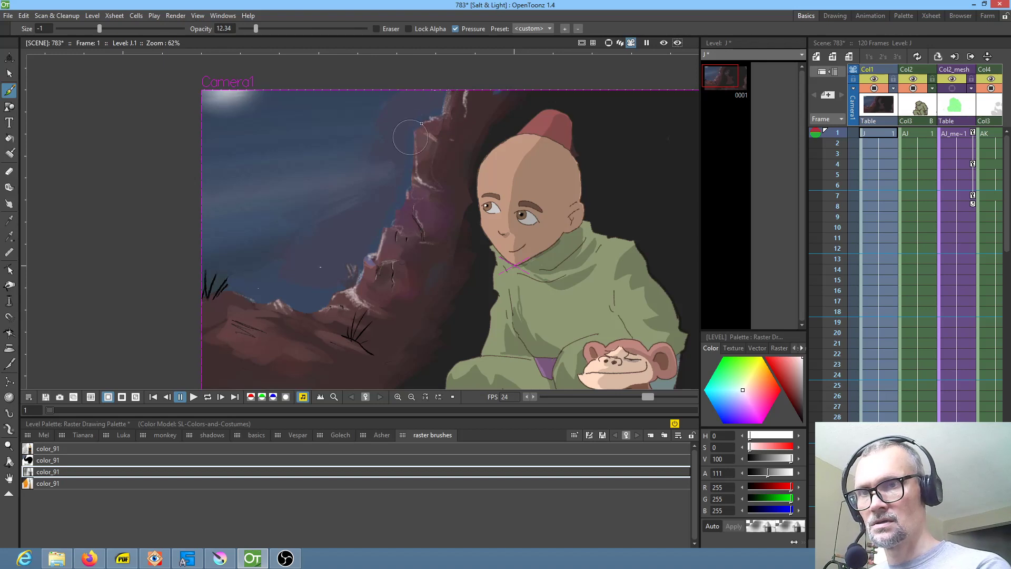
pyautogui.moveTo(256, 29); pyautogui.dragTo(409, 32)
pyautogui.moveTo(443, 89)
pyautogui.mouseDown()
pyautogui.moveTo(423, 126)
pyautogui.moveTo(410, 191)
pyautogui.mouseUp()
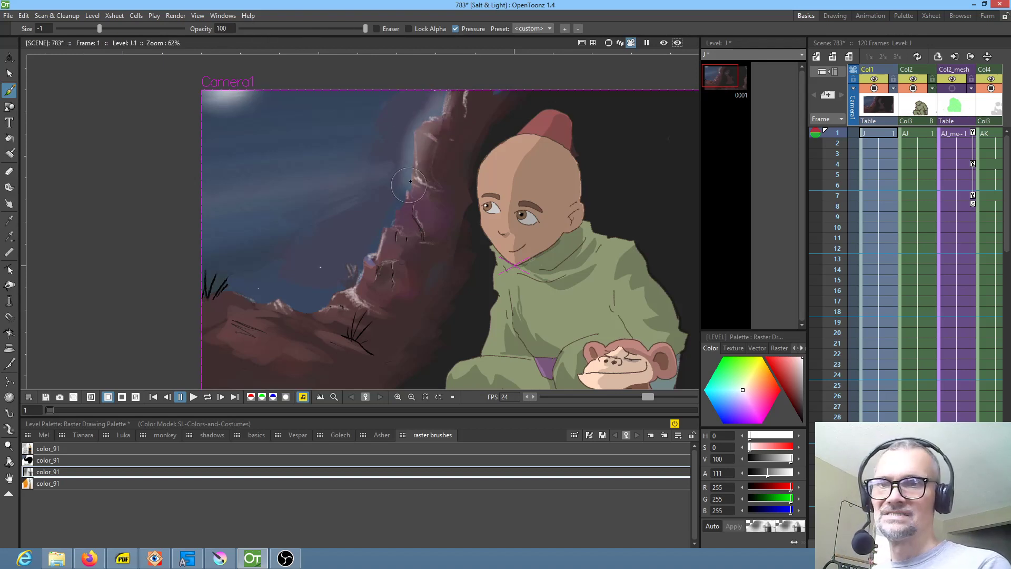
pyautogui.hotkey('ctrl', 'z')
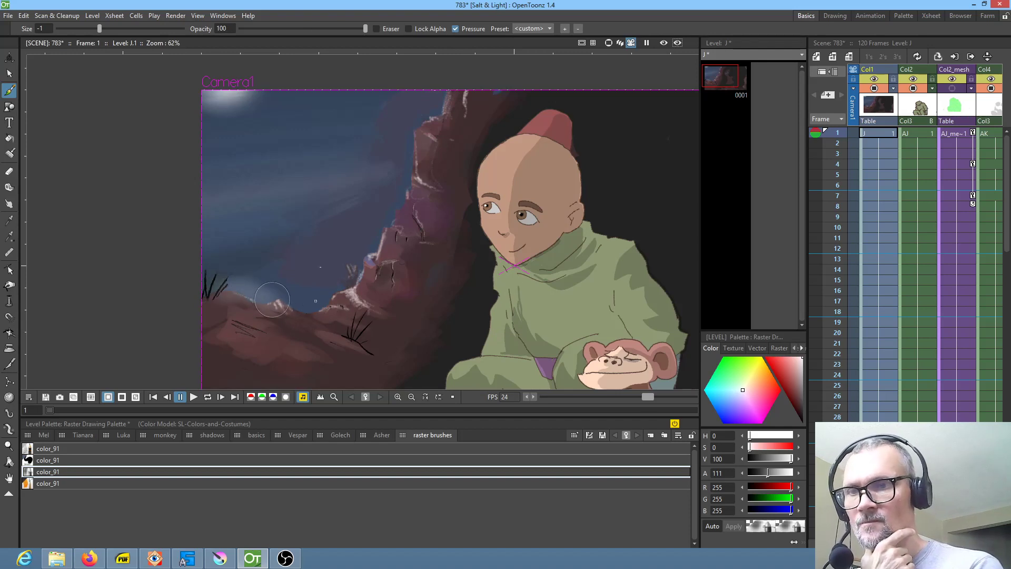
# Step: Paint soft white cloud bands in the sky above the low hill and haze beside the upper cliff edge
pyautogui.moveTo(256, 287); pyautogui.dragTo(359, 284)
pyautogui.moveTo(247, 272)
pyautogui.mouseDown()
pyautogui.moveTo(348, 264)
pyautogui.moveTo(354, 249)
pyautogui.mouseUp()
pyautogui.moveTo(198, 268)
pyautogui.mouseDown()
pyautogui.moveTo(258, 242)
pyautogui.moveTo(337, 232)
pyautogui.mouseUp()
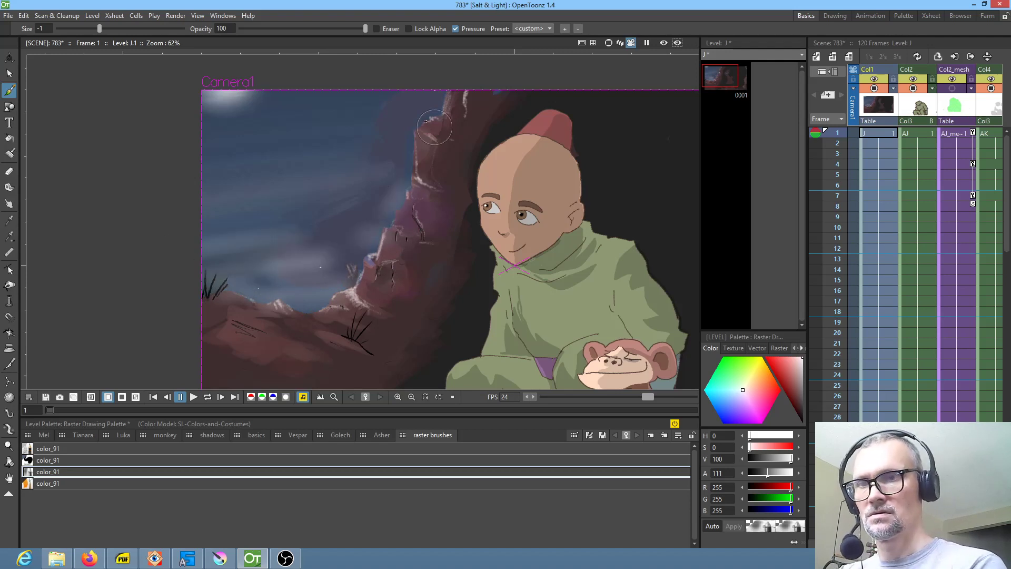
pyautogui.moveTo(403, 161); pyautogui.dragTo(417, 165)
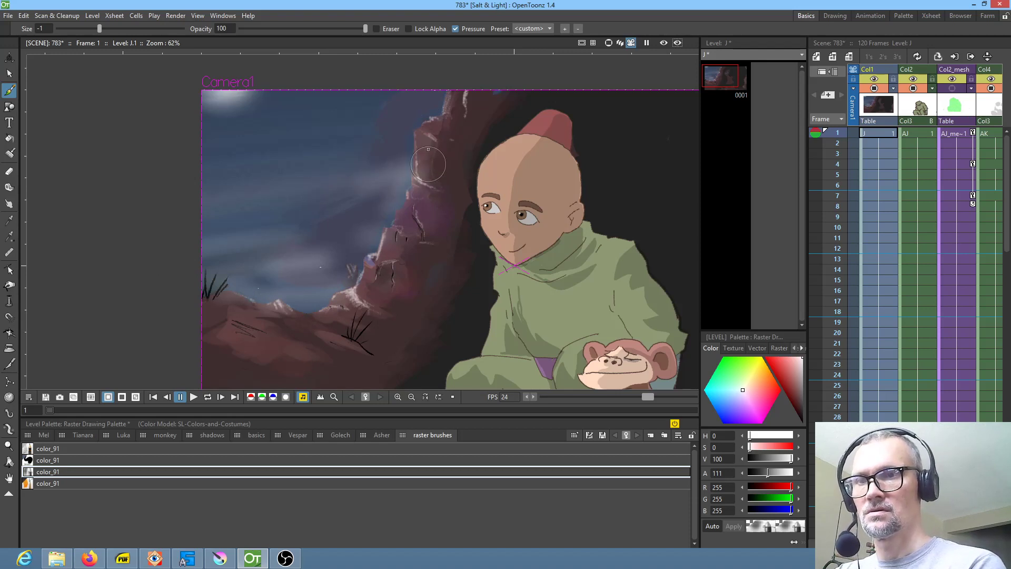
pyautogui.moveTo(407, 121); pyautogui.dragTo(445, 107)
# Step: Set the fourth raster brush style to sampled RGB 107, 108, 125 with size 0.7 and brush cloud streaks across the sky
pyautogui.moveTo(493, 235)
pyautogui.mouseDown()
pyautogui.moveTo(422, 227)
pyautogui.moveTo(487, 237)
pyautogui.mouseUp()
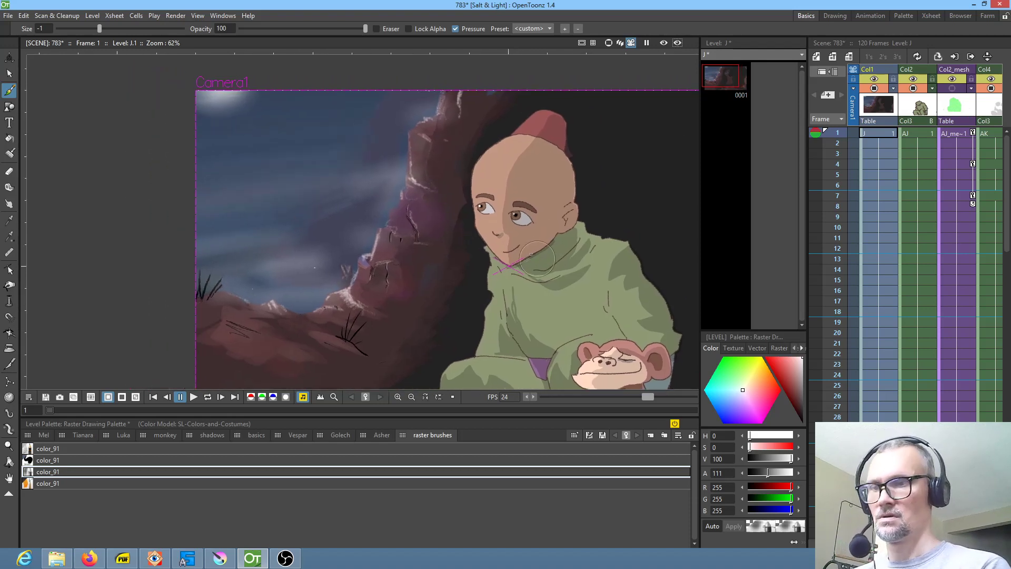
pyautogui.click(79, 483)
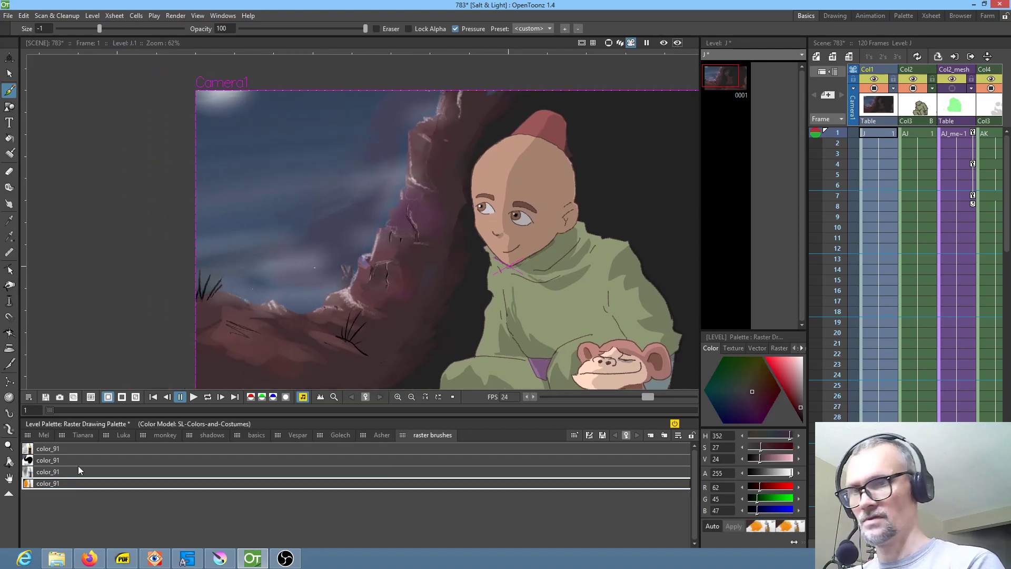
pyautogui.press('r')
pyautogui.click(395, 176)
pyautogui.press('b')
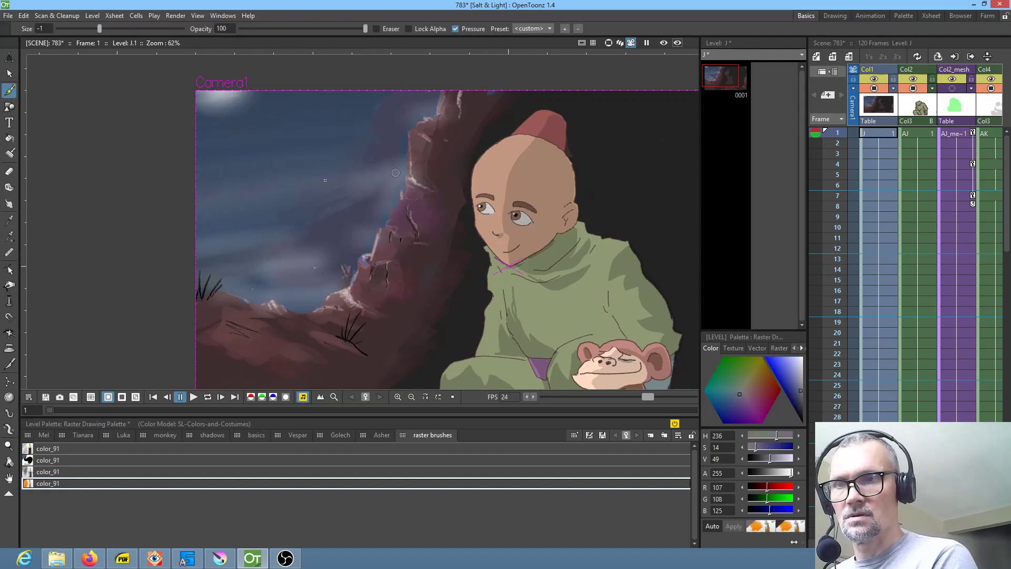
pyautogui.moveTo(99, 28); pyautogui.dragTo(135, 25)
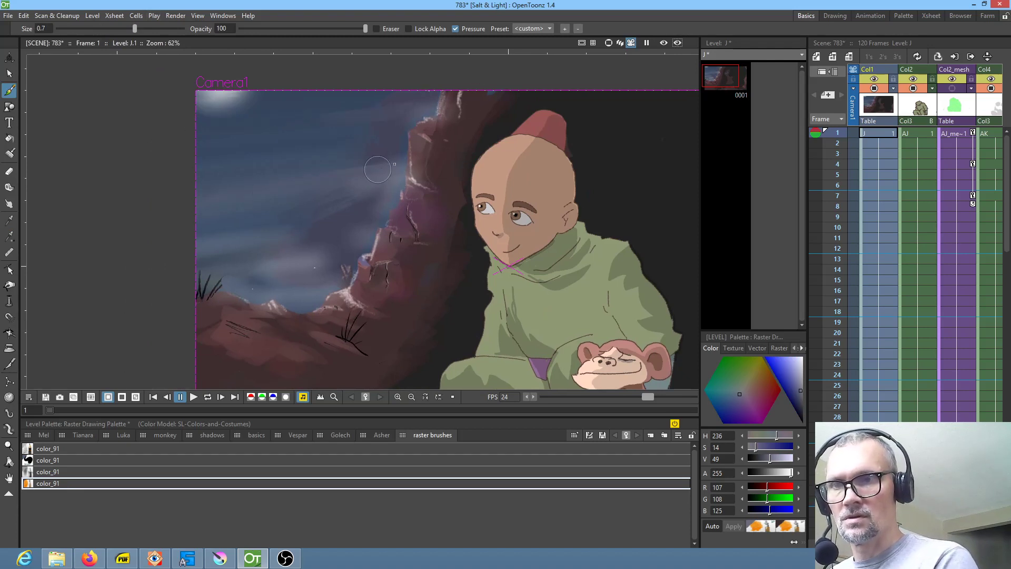
pyautogui.moveTo(215, 163); pyautogui.dragTo(363, 140)
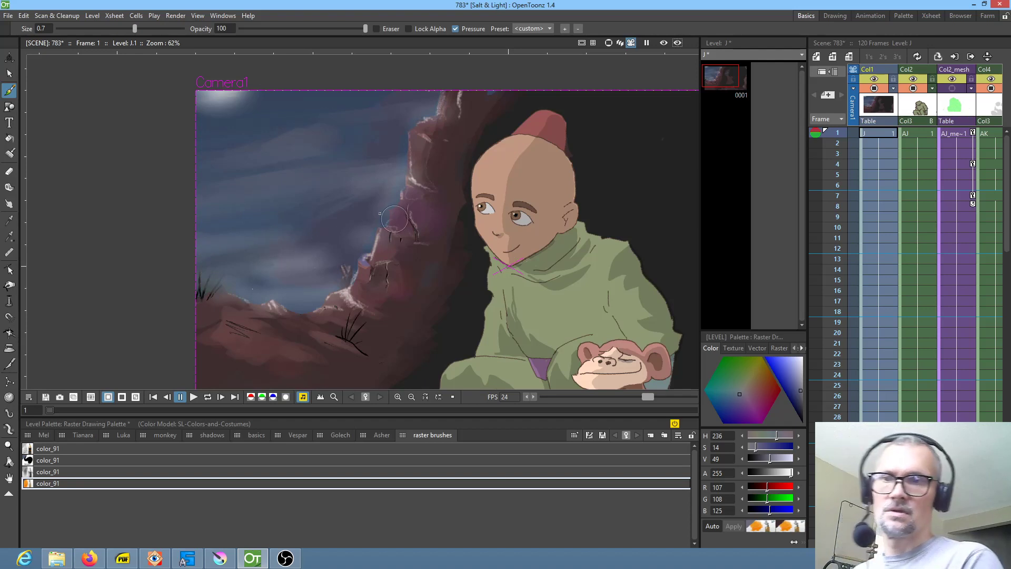
# Step: Sample dark rock colour RGB 62, 45, 47 beside the cliff's foot for the fourth raster brush style and set the brush size to -1
pyautogui.scroll(-5, 353, 226)
pyautogui.scroll(3, 473, 294)
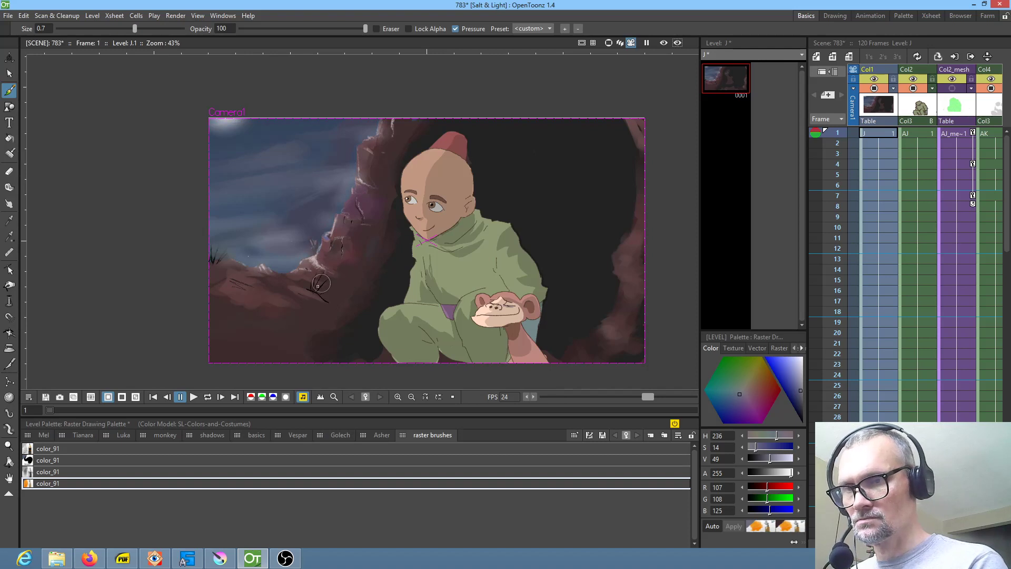
pyautogui.scroll(5, 317, 285)
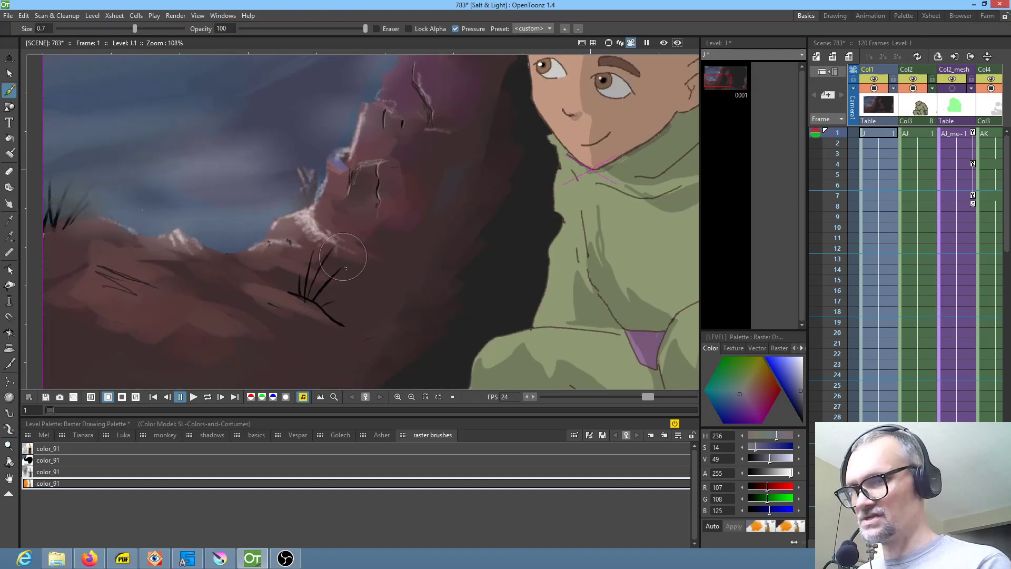
pyautogui.press('r')
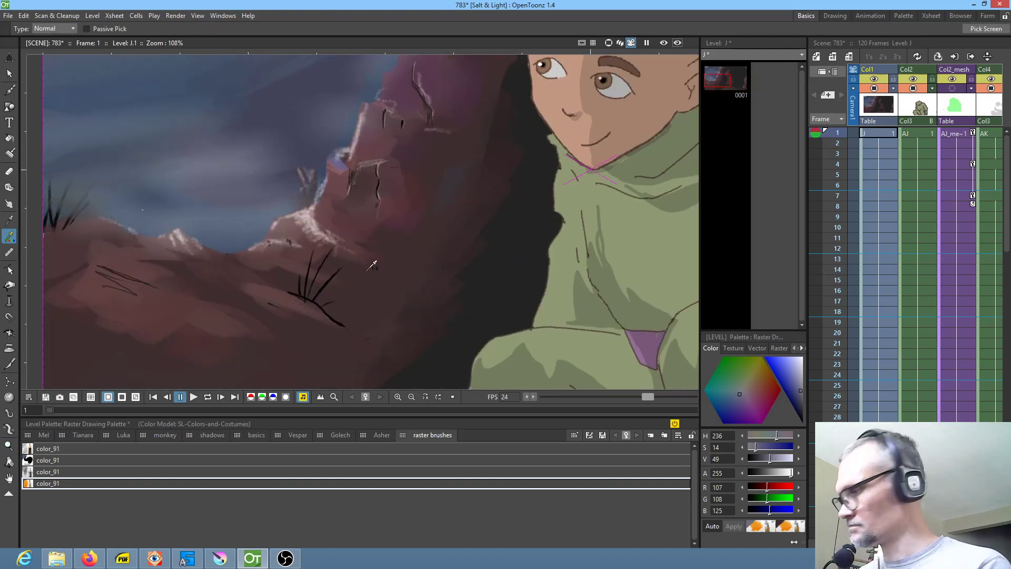
pyautogui.click(369, 268)
pyautogui.press('b')
pyautogui.click(41, 28)
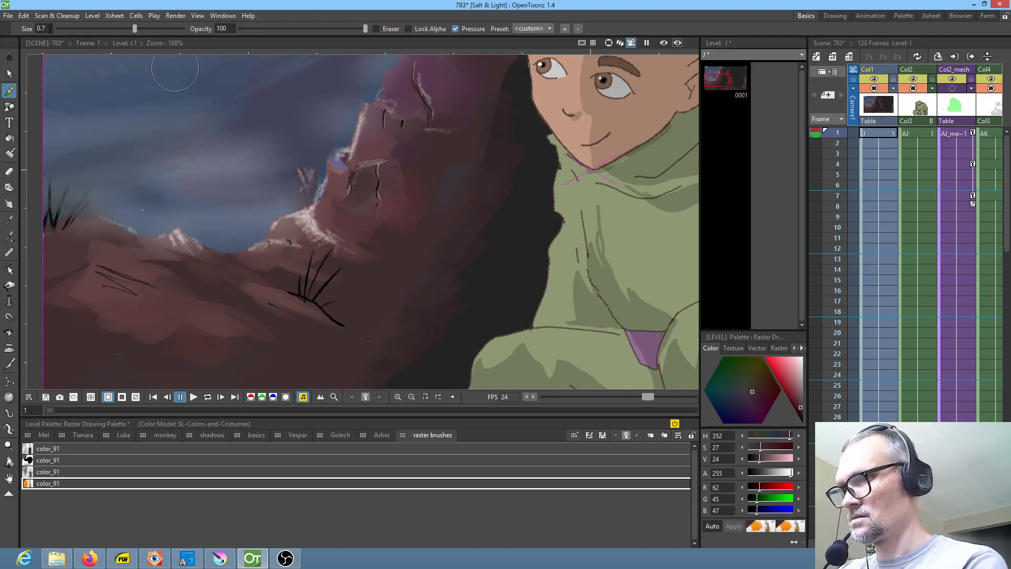
pyautogui.click(48, 28)
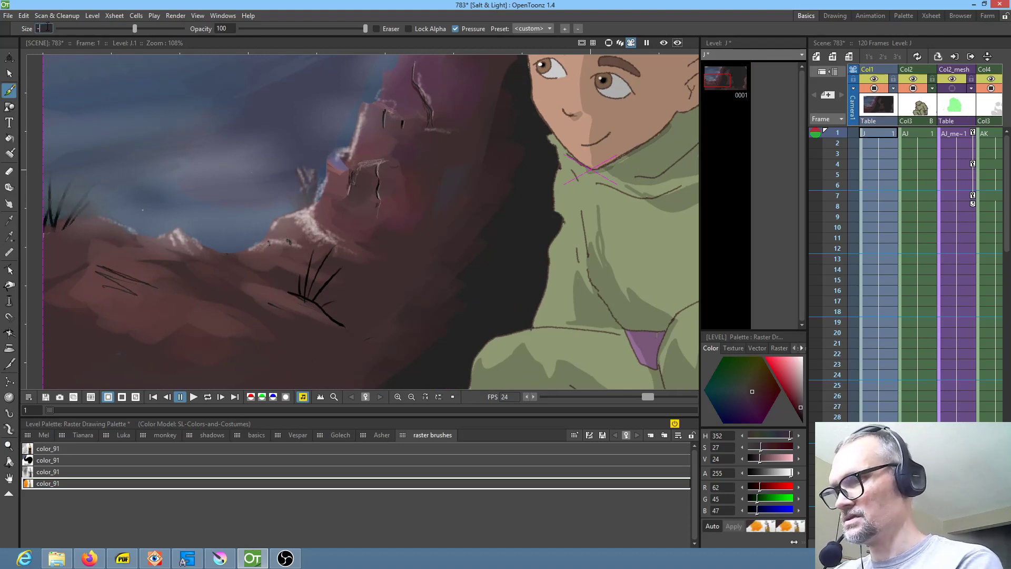
pyautogui.write('-14')
pyautogui.click(41, 28)
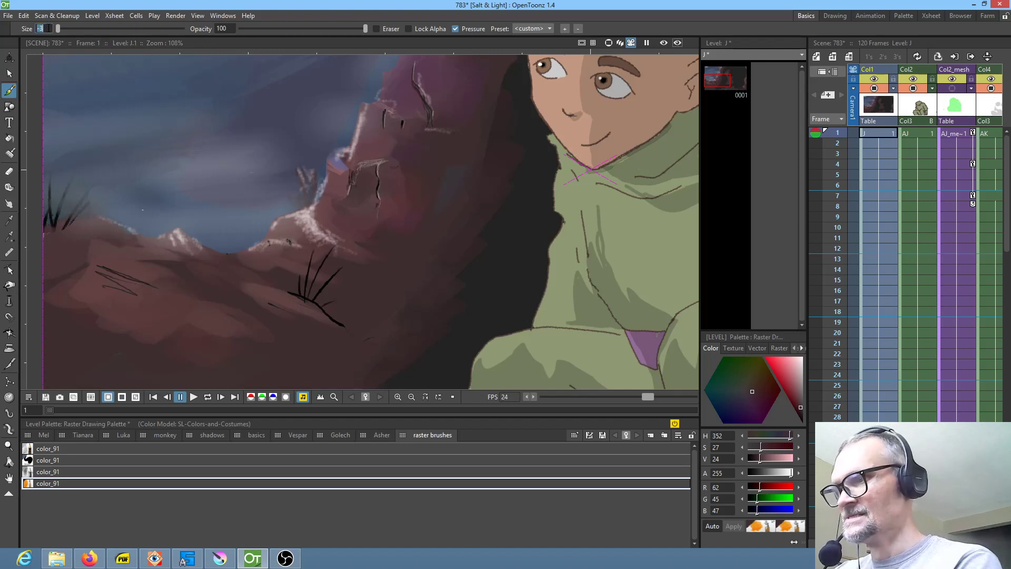
pyautogui.write('-1')
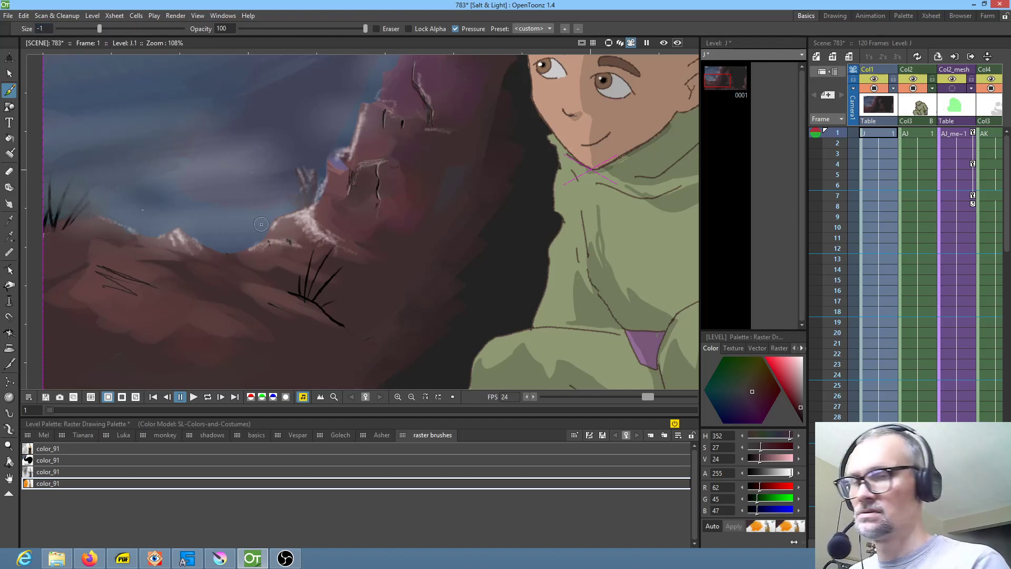
# Step: Sample reddish-brown RGB 87, 55, 62 from the rock and paint over the harsh highlights at the cliff's foot
pyautogui.doubleClick(47, 27)
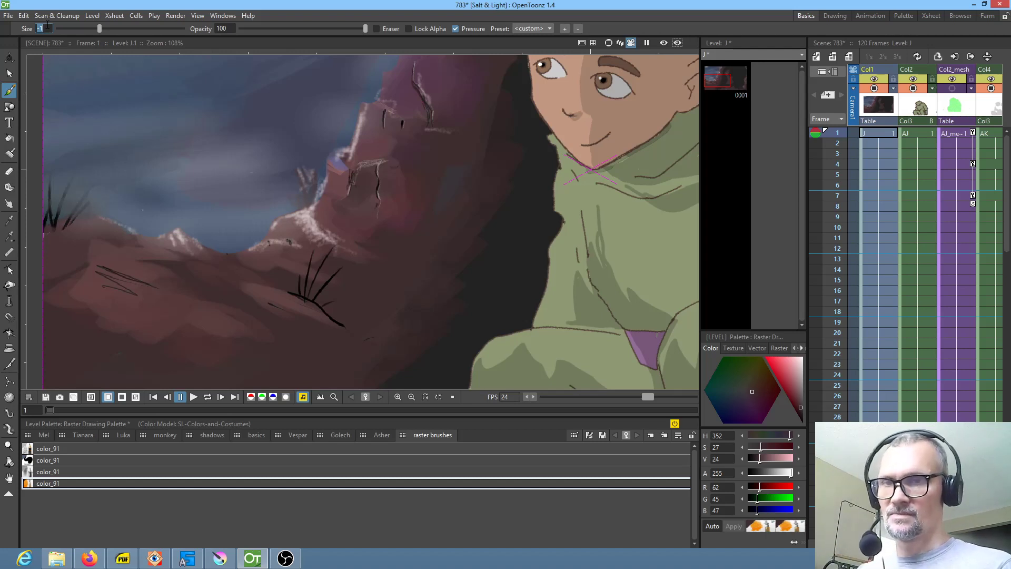
pyautogui.press('r')
pyautogui.click(338, 220)
pyautogui.press('b')
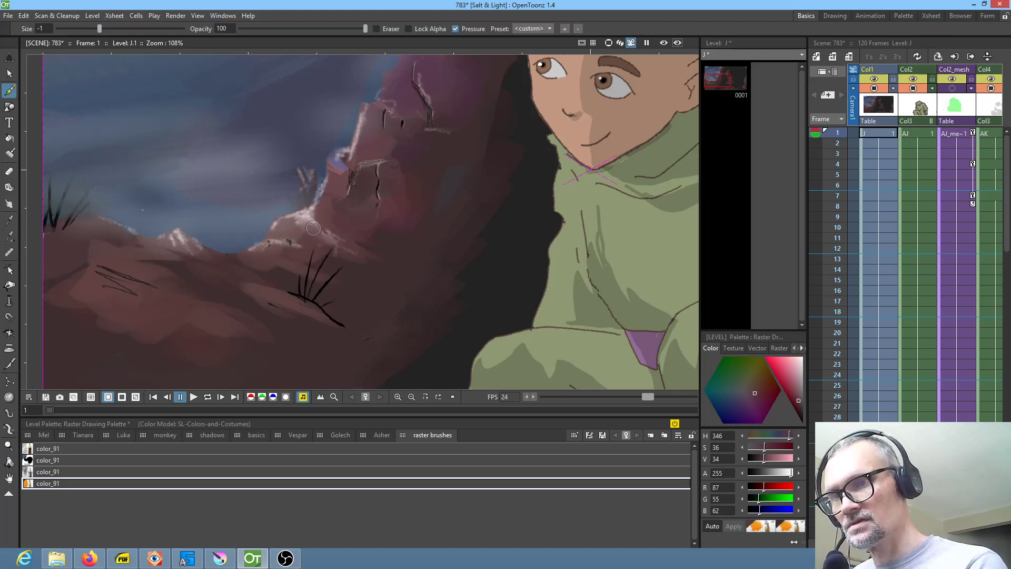
pyautogui.scroll(-3, 447, 383)
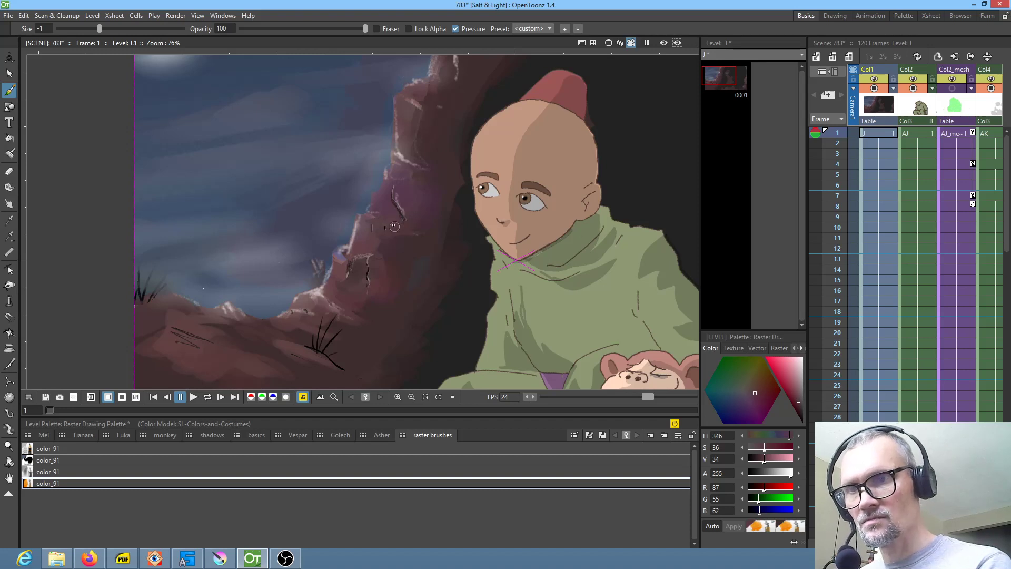
# Step: Select the first raster brush style, light grey RGB 183, 183, 183, and brush pale crack highlights across the middle of the cliff face
pyautogui.click(64, 448)
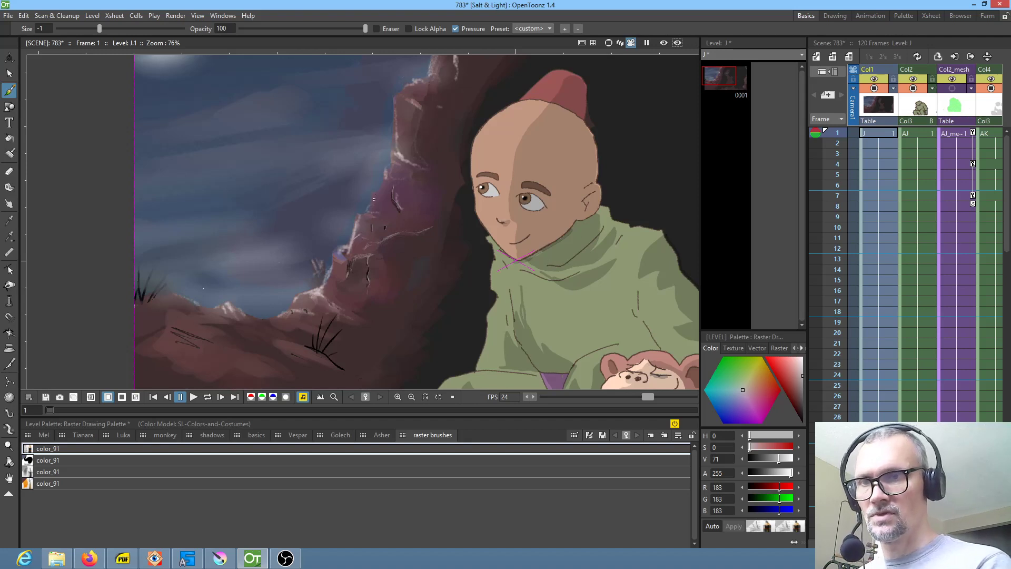
pyautogui.scroll(-4, 457, 271)
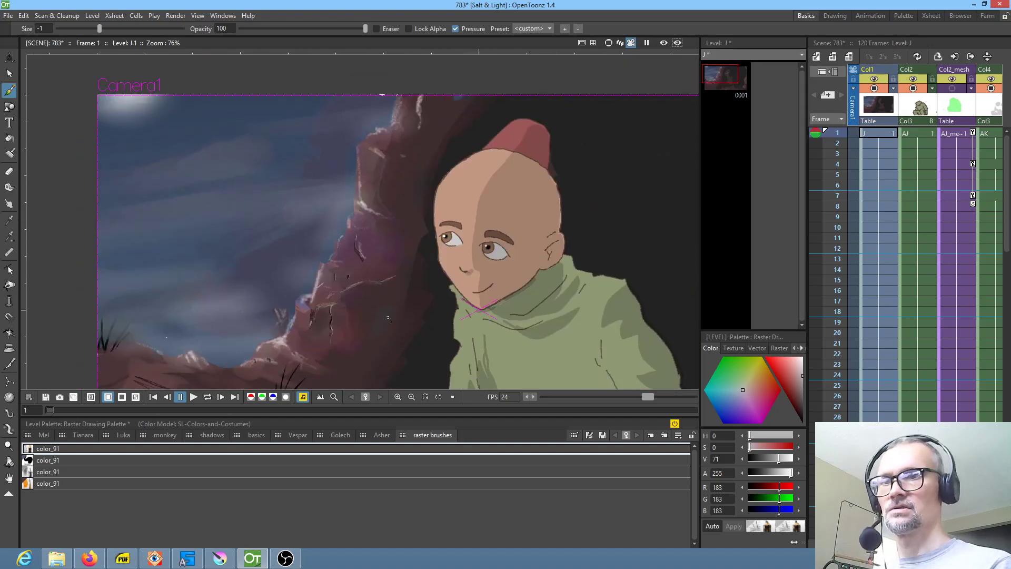
# Step: Play back the scene to review the animated character against the repainted background, and stop playback
pyautogui.moveTo(455, 266); pyautogui.dragTo(457, 261)
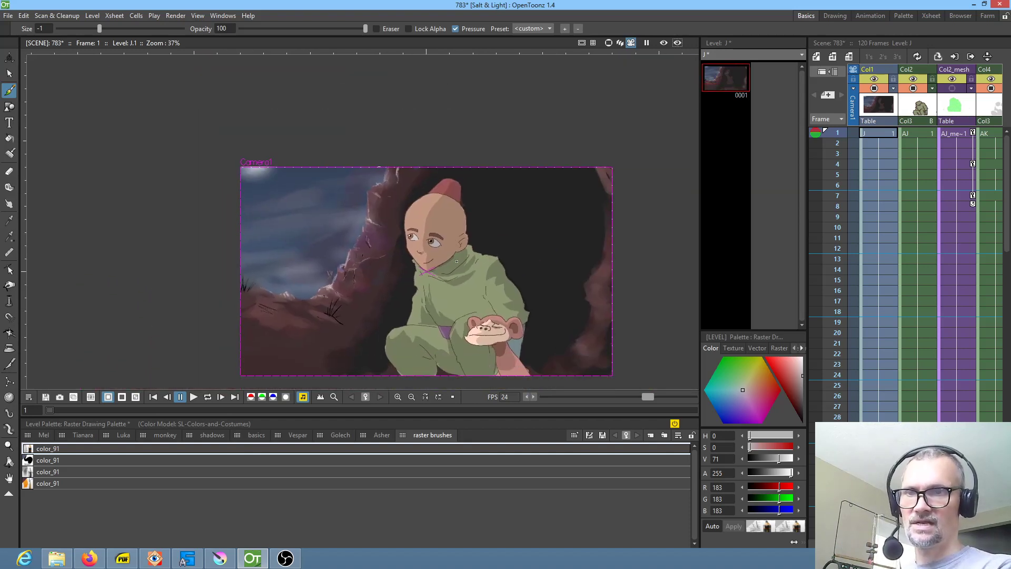
pyautogui.press('l')
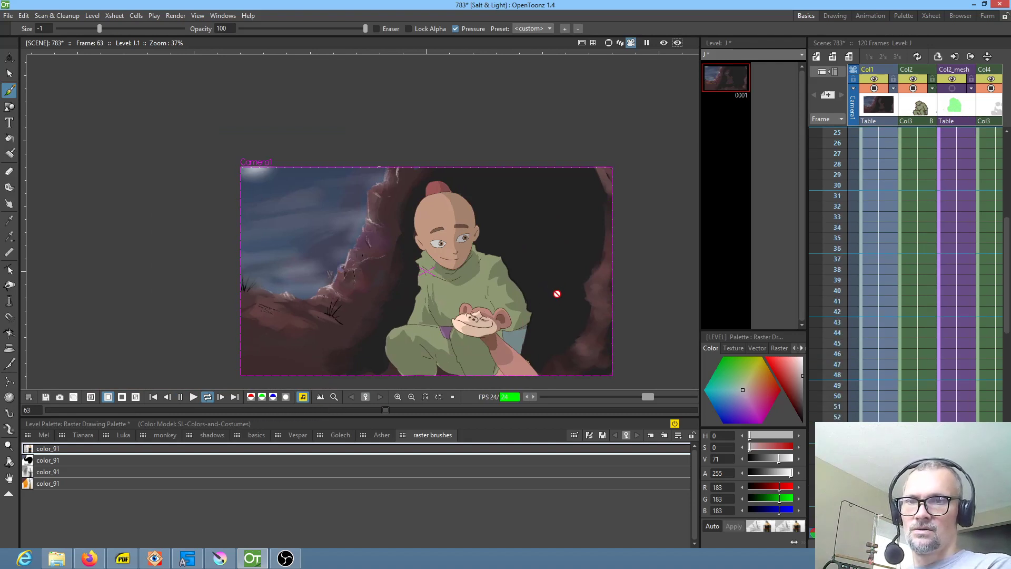
pyautogui.moveTo(551, 327); pyautogui.dragTo(486, 274)
pyautogui.hotkey('alt', '0')
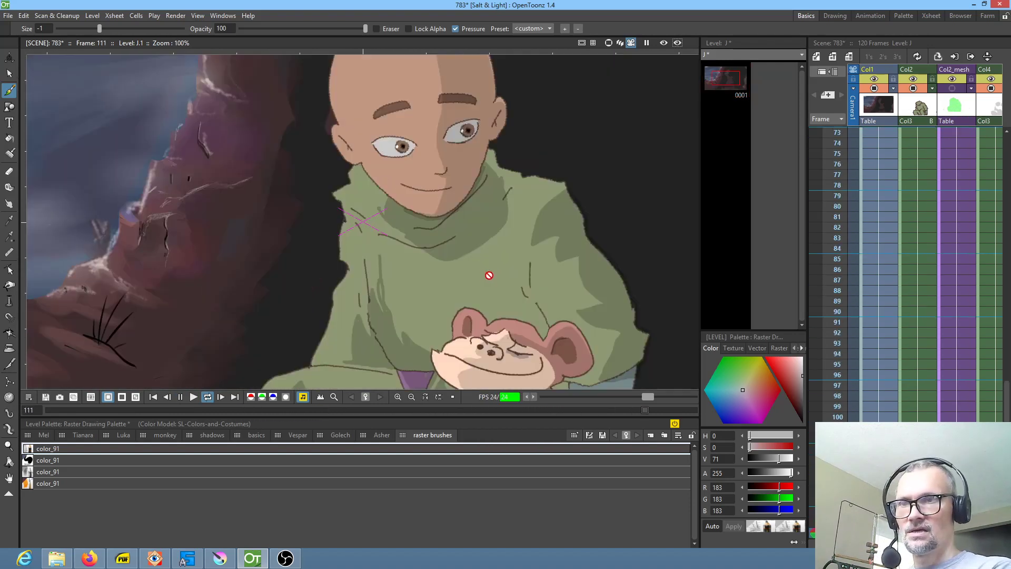
pyautogui.scroll(-3, 486, 272)
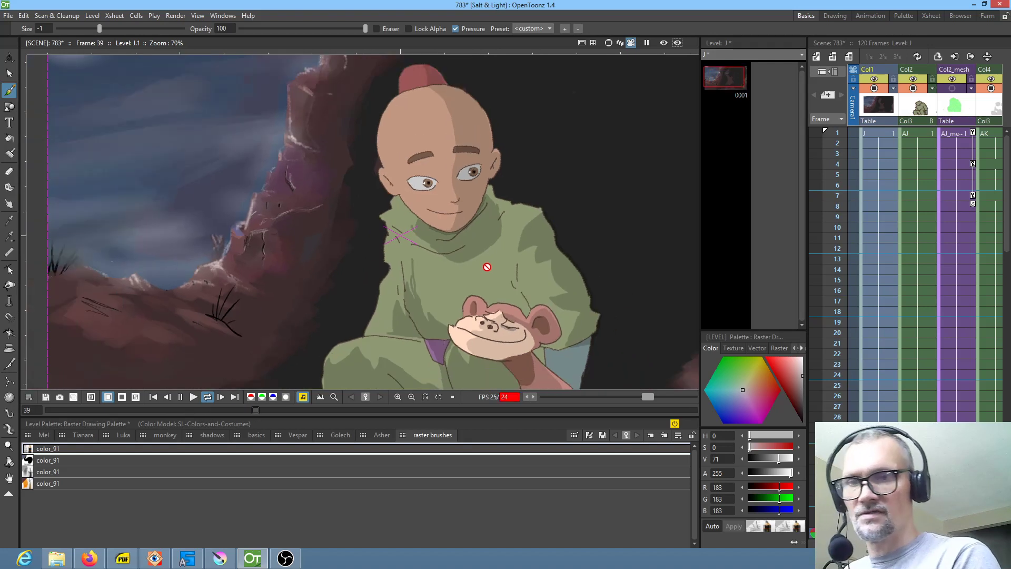
pyautogui.moveTo(519, 302); pyautogui.dragTo(451, 288)
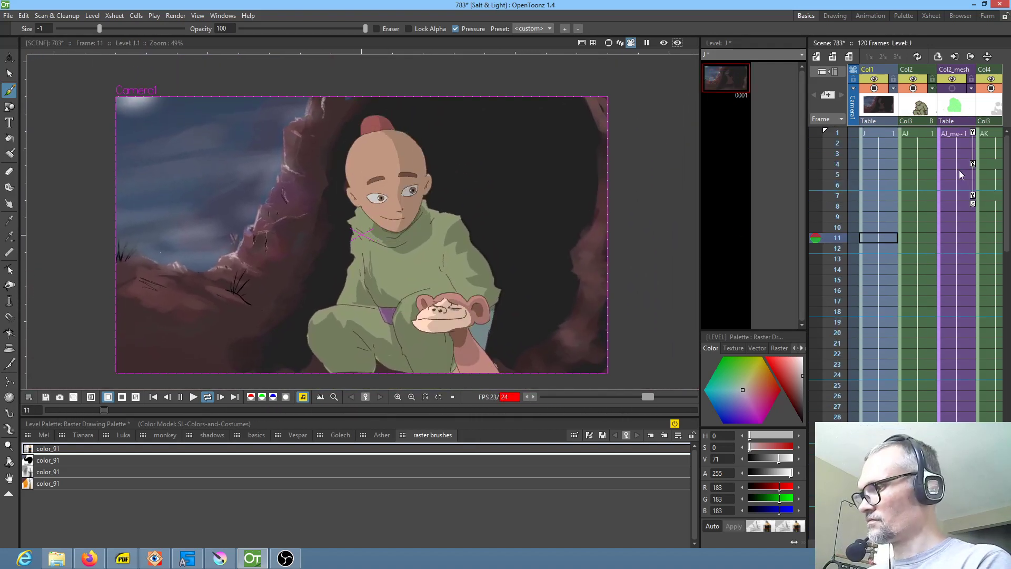
pyautogui.press('l')
# Step: Make the Col8 blue overlay visible over the scene and inspect its tint on the character's face
pyautogui.hscroll(10, 924, 196)
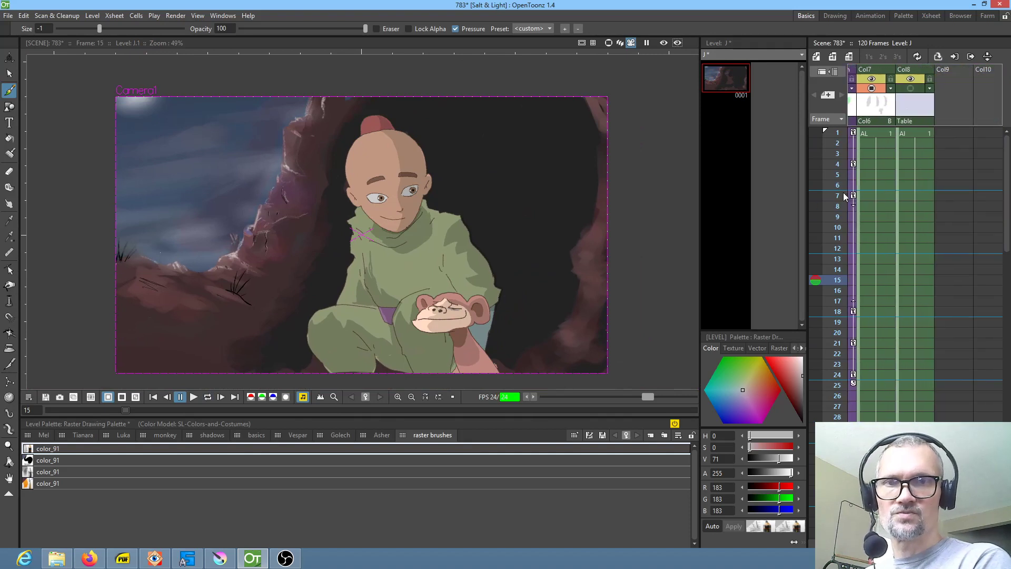
pyautogui.click(919, 109)
pyautogui.click(910, 88)
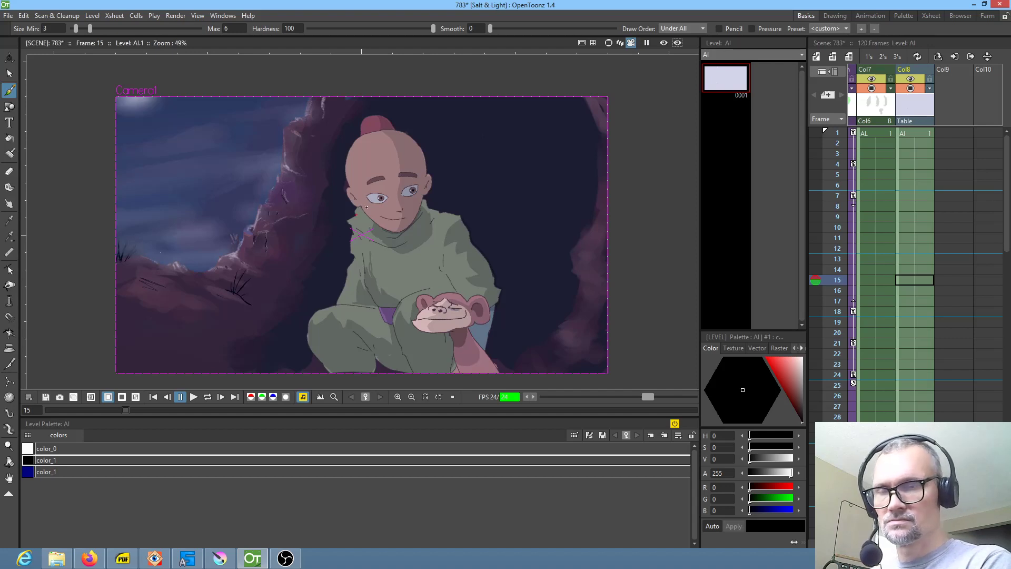
pyautogui.scroll(5, 368, 200)
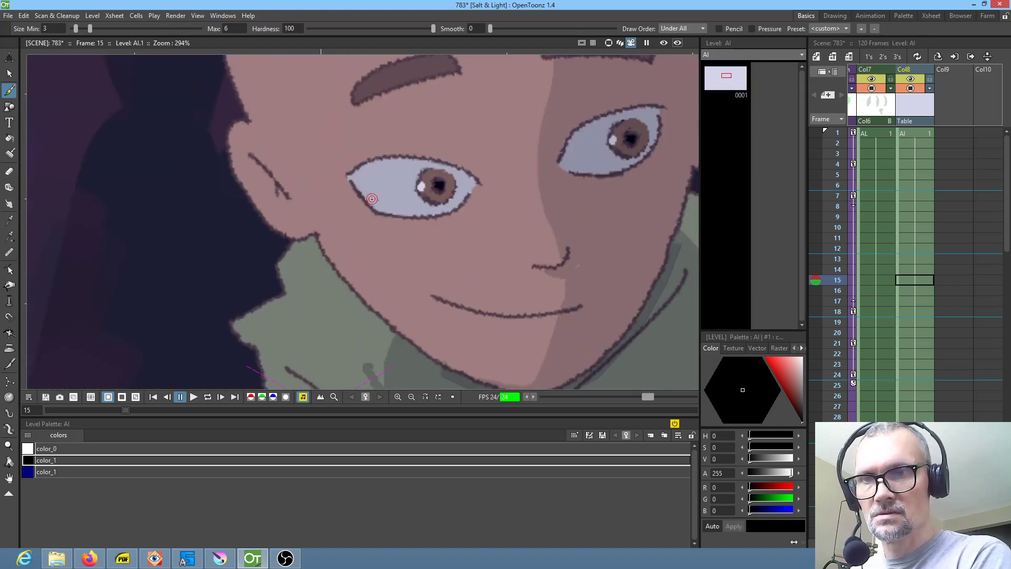
pyautogui.scroll(-1, 373, 201)
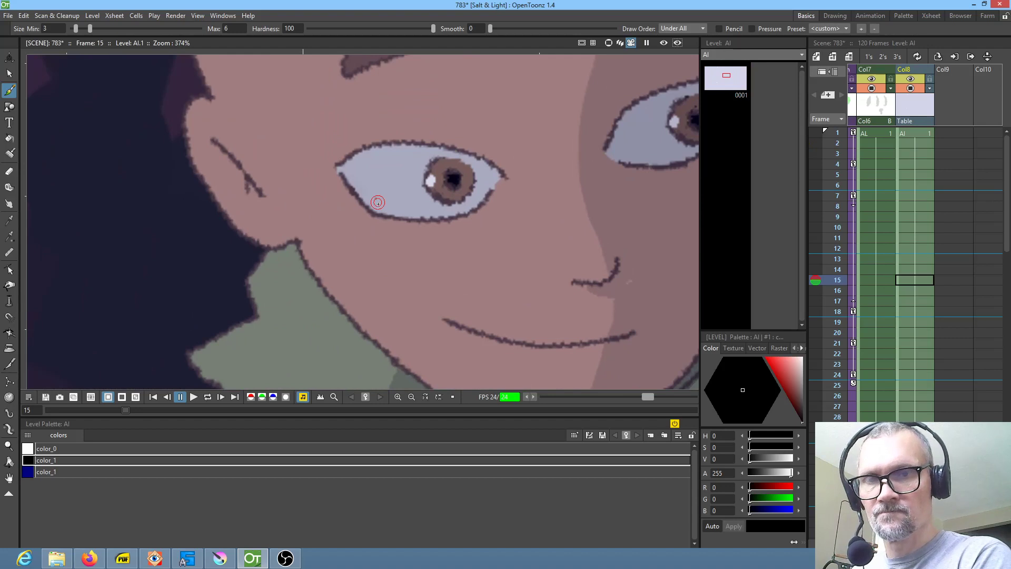
pyautogui.click(930, 89)
pyautogui.click(909, 112)
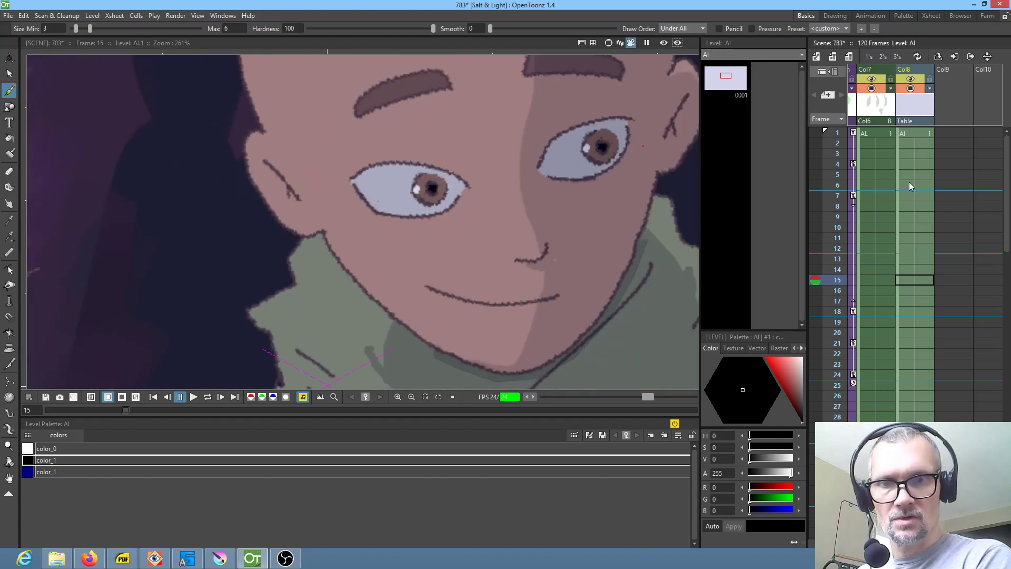
# Step: At frame 1 of Col8, set the alpha of the dark blue style in the AI palette to 33
pyautogui.click(918, 133)
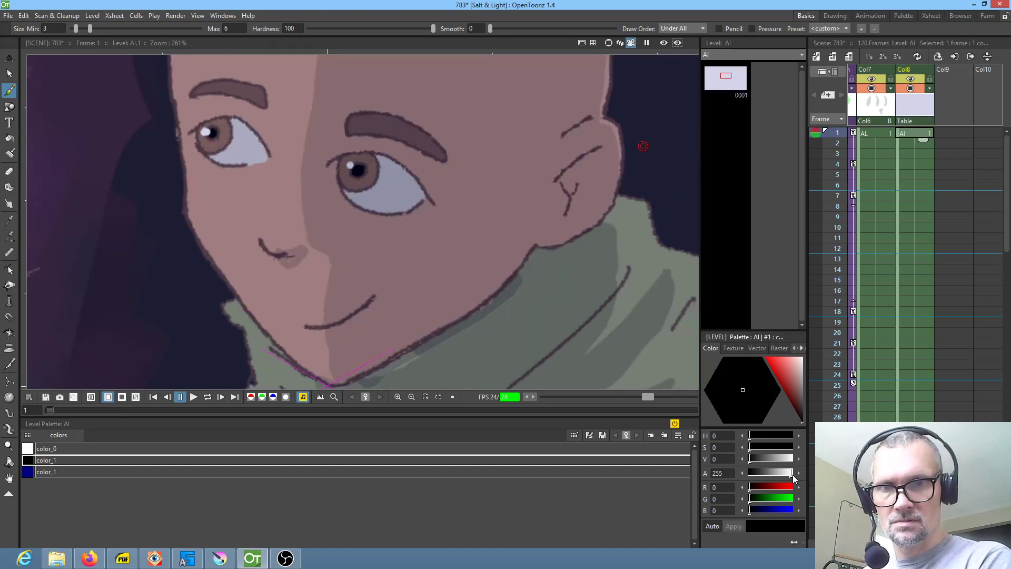
pyautogui.click(89, 471)
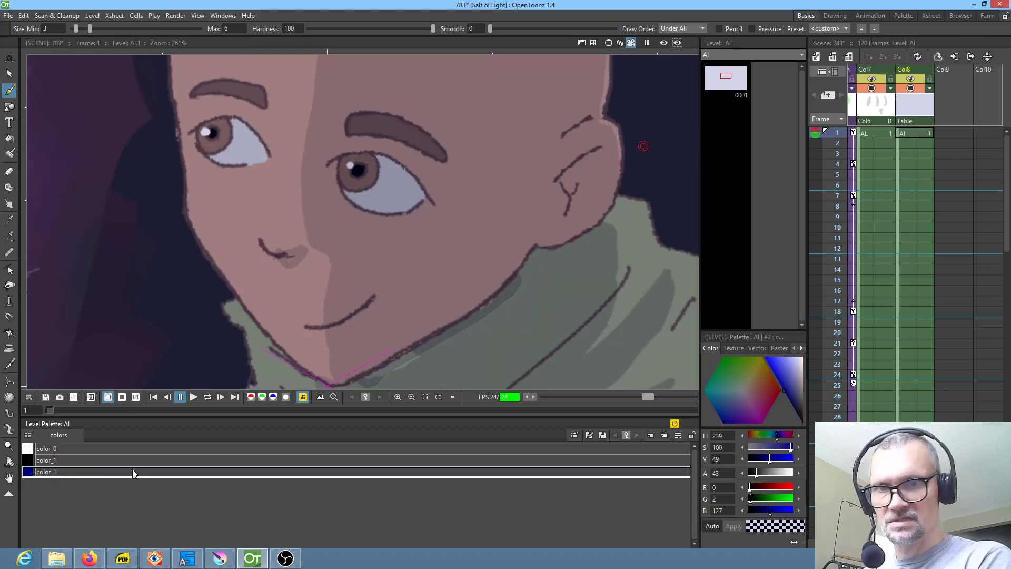
pyautogui.moveTo(757, 475)
pyautogui.mouseDown()
pyautogui.moveTo(781, 476)
pyautogui.moveTo(773, 476)
pyautogui.mouseUp()
pyautogui.click(756, 478)
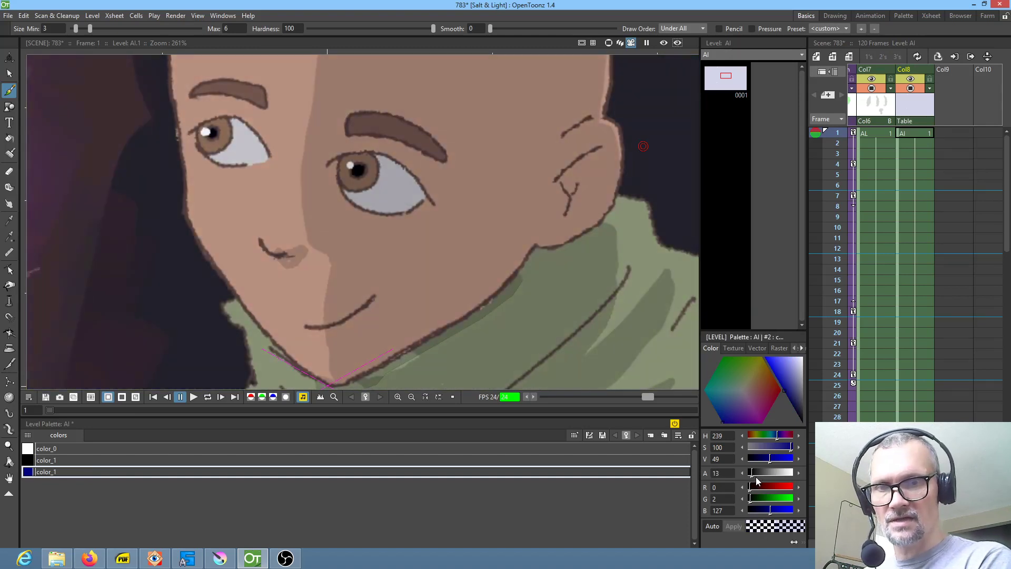
pyautogui.moveTo(756, 477); pyautogui.dragTo(754, 476)
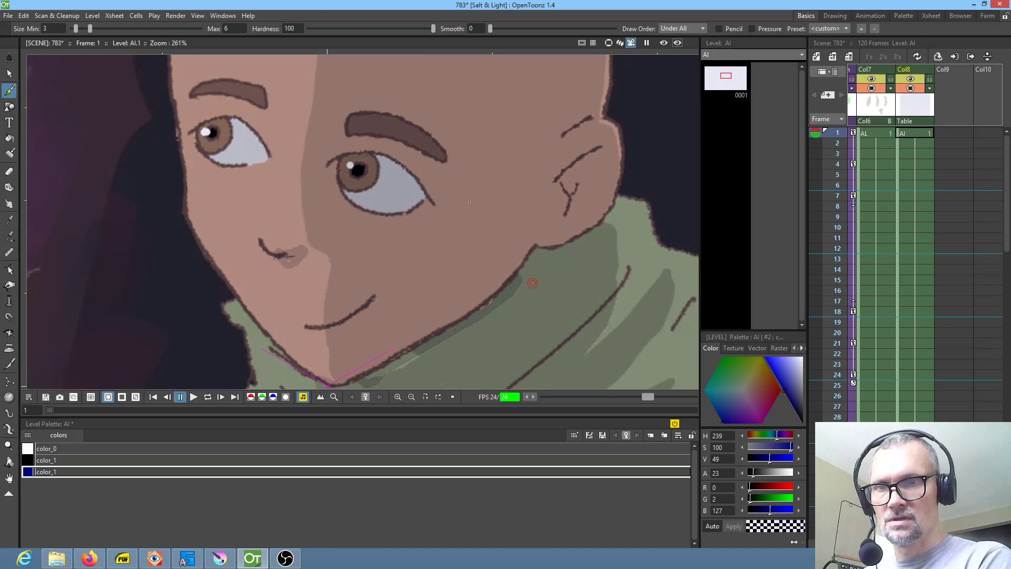
pyautogui.scroll(-9, 478, 221)
pyautogui.click(757, 478)
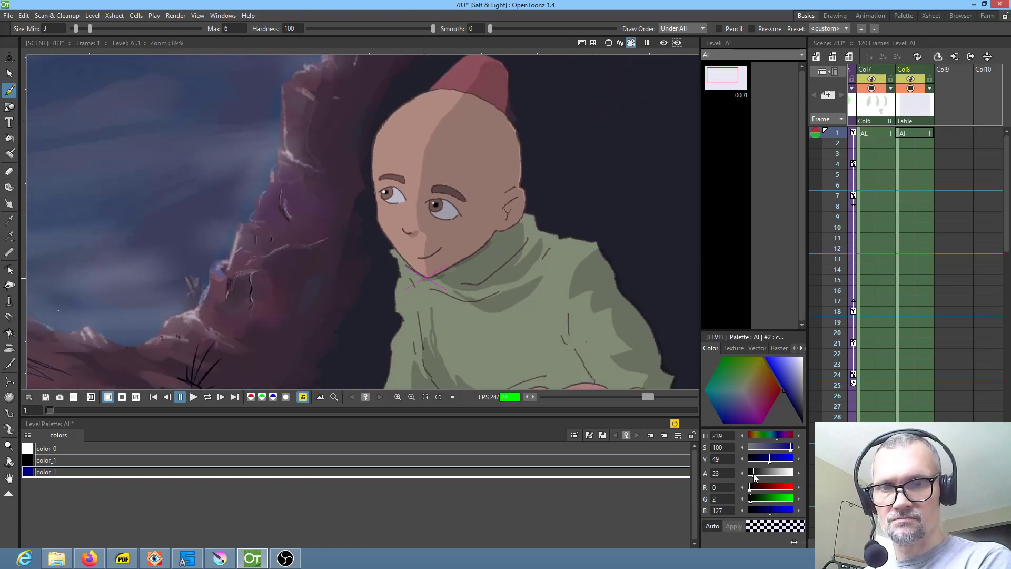
# Step: Hide and reshow the Col8 overlay to compare the scene with and without the blue night tint
pyautogui.click(912, 88)
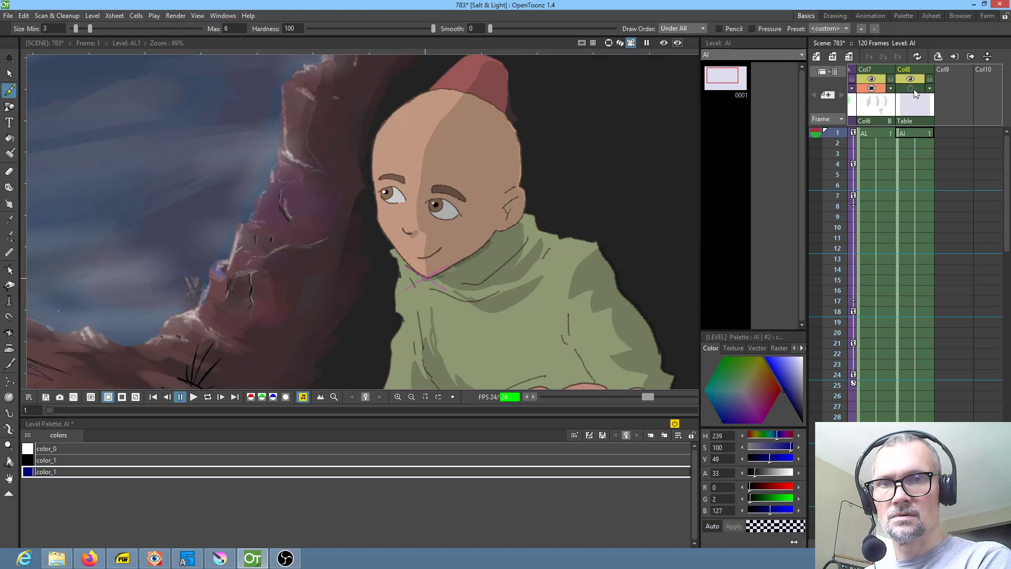
pyautogui.click(912, 88)
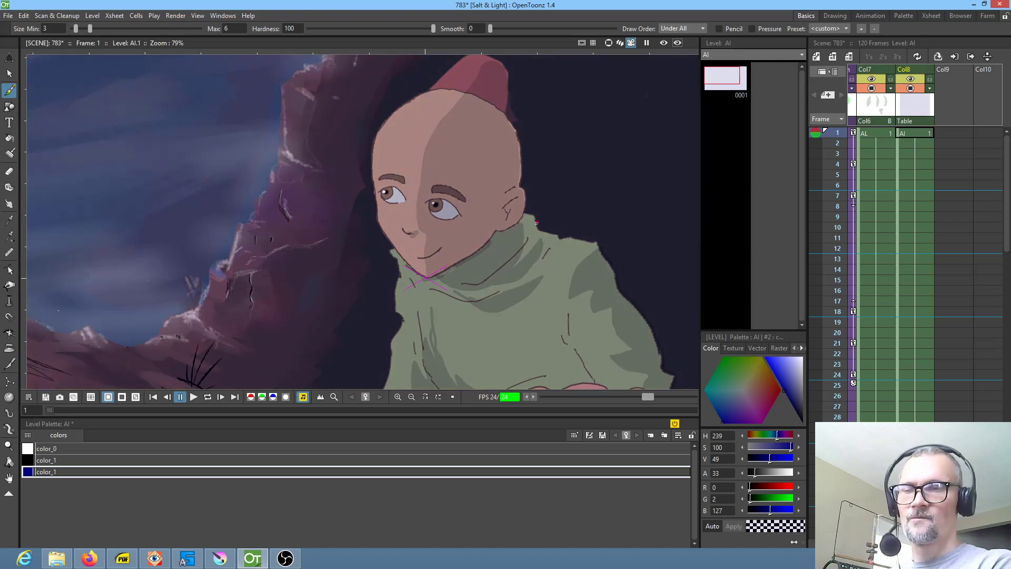
pyautogui.scroll(-2, 536, 221)
pyautogui.scroll(2, 535, 221)
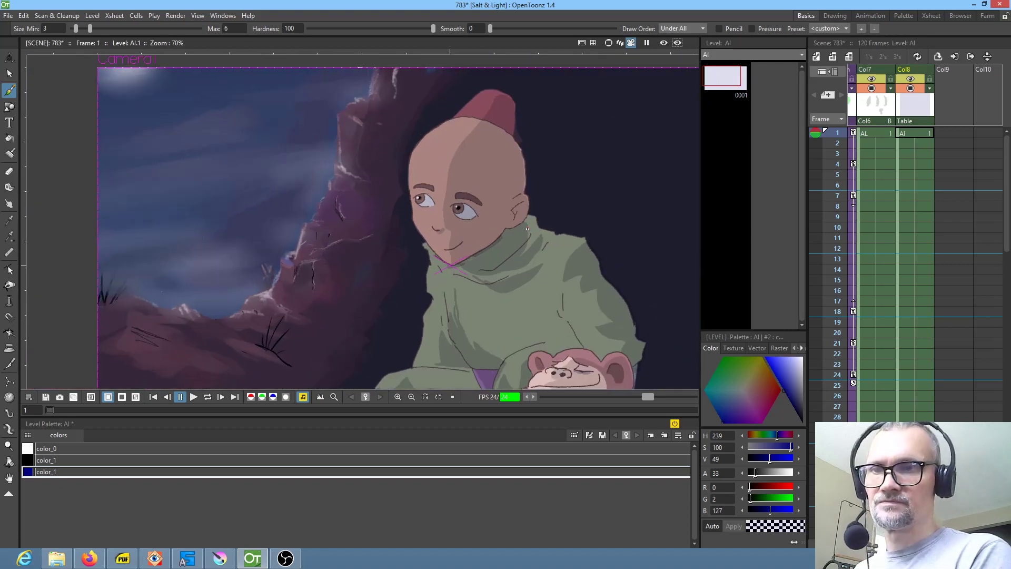
pyautogui.scroll(-1, 528, 228)
pyautogui.moveTo(528, 228)
pyautogui.mouseDown()
pyautogui.moveTo(578, 224)
pyautogui.moveTo(623, 239)
pyautogui.moveTo(595, 223)
pyautogui.mouseUp()
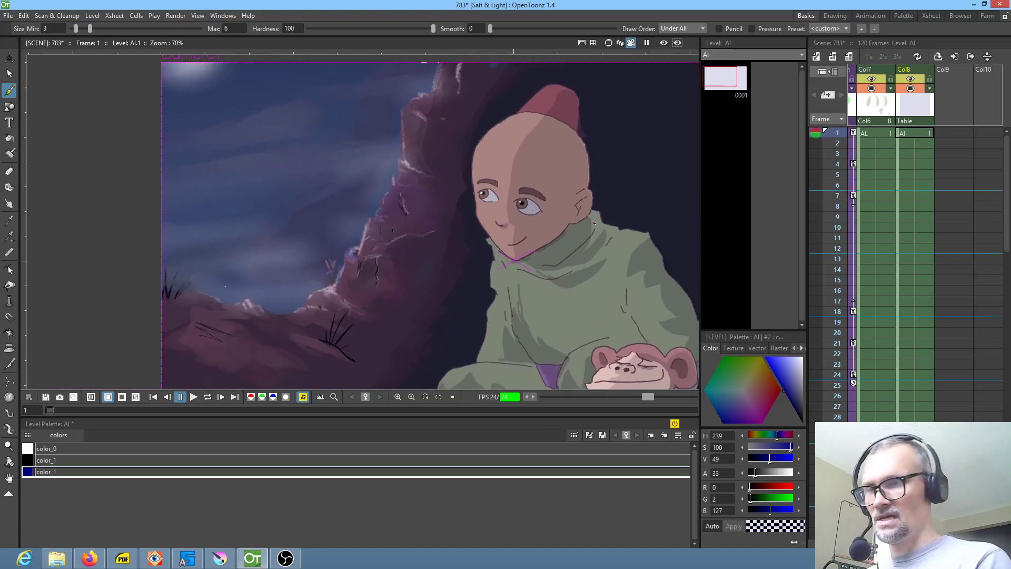
# Step: Select frame 1 of Col1 and brush thin pale hatching highlights over the foreground hill around its cracks with the first raster brush style
pyautogui.hscroll(-3, 974, 197)
pyautogui.hscroll(-4, 973, 195)
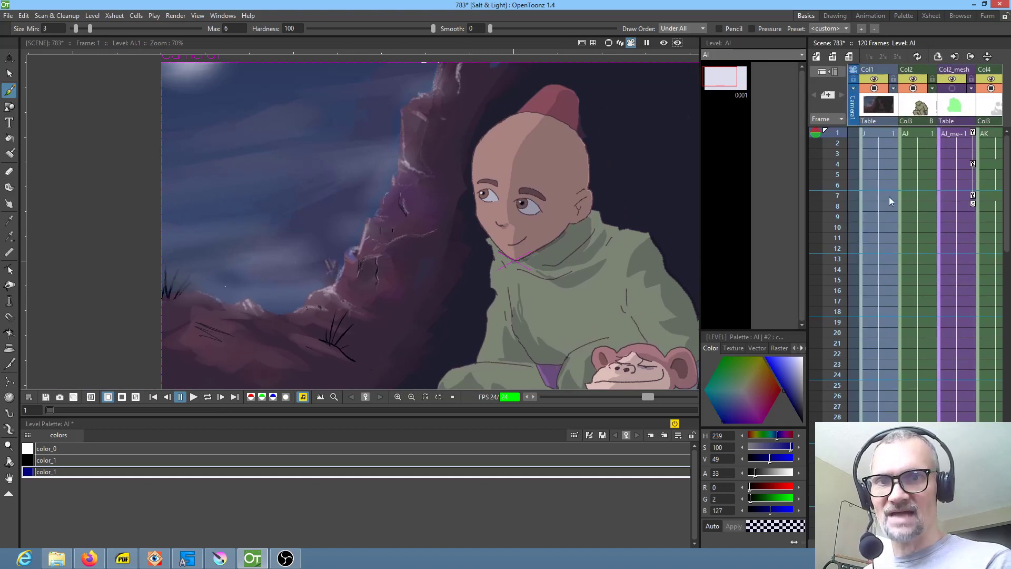
pyautogui.click(884, 133)
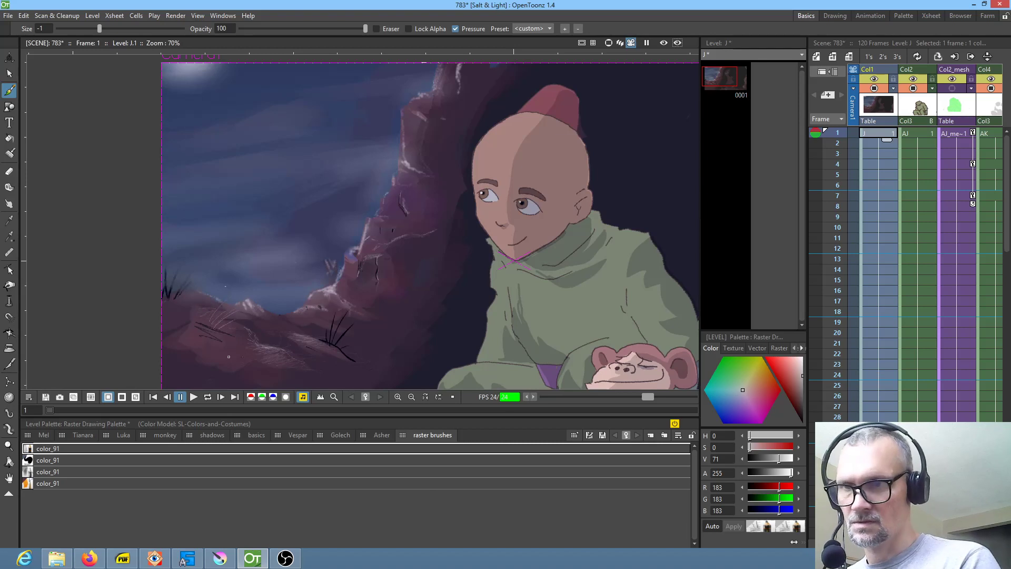
pyautogui.moveTo(233, 340)
pyautogui.mouseDown()
pyautogui.moveTo(244, 332)
pyautogui.moveTo(226, 355)
pyautogui.moveTo(241, 346)
pyautogui.mouseUp()
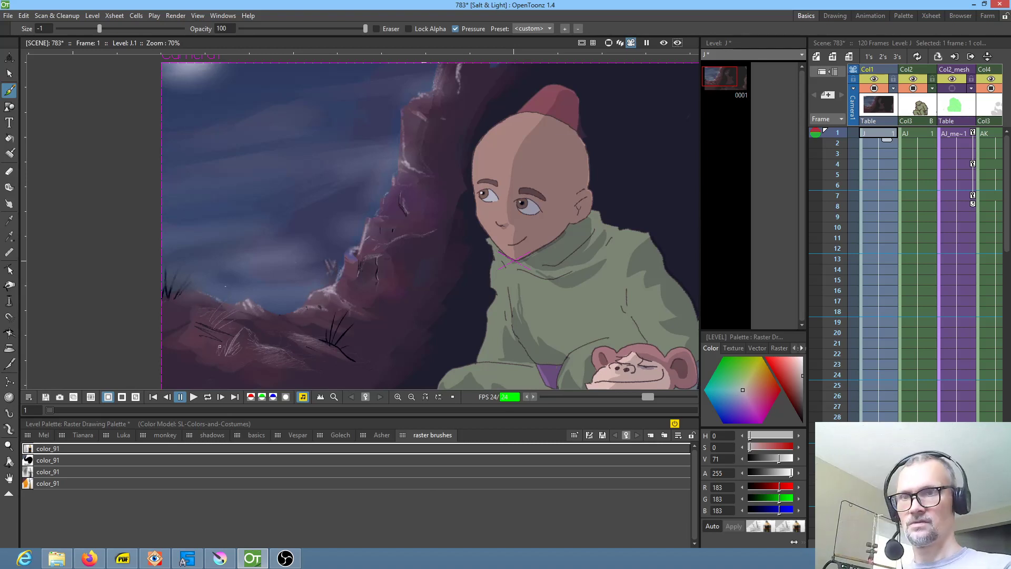
pyautogui.scroll(-2, 354, 297)
pyautogui.scroll(3, 347, 277)
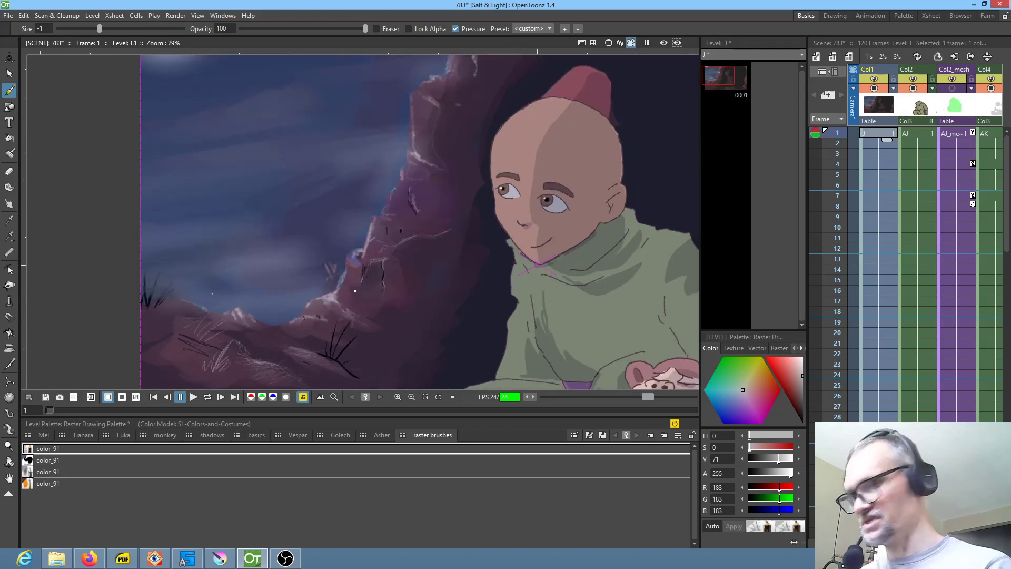
# Step: Sample a dark purple from the painted cliff for the first raster brush style and save the scene with its levels
pyautogui.press('r')
pyautogui.click(355, 290)
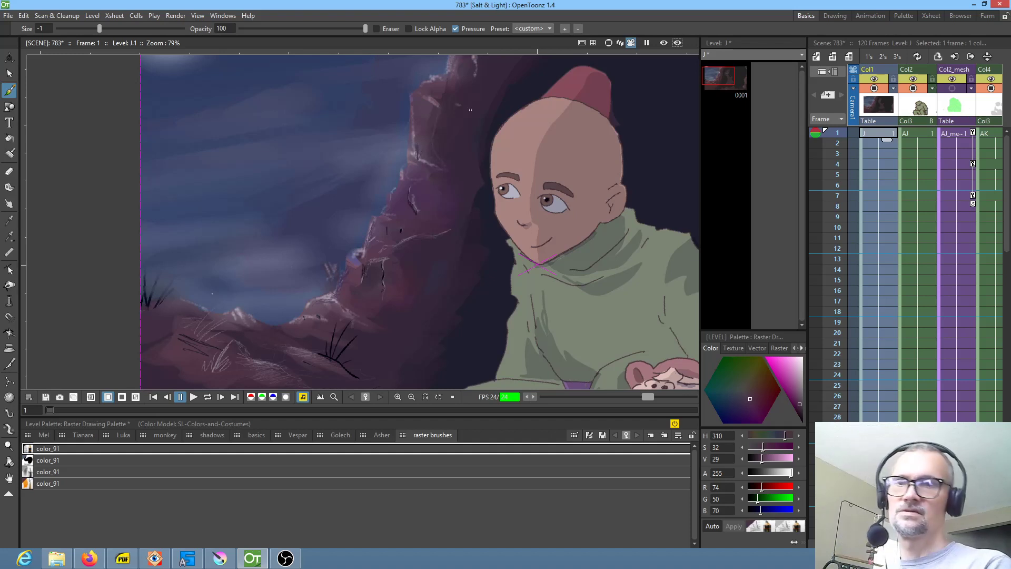
pyautogui.scroll(-3, 427, 268)
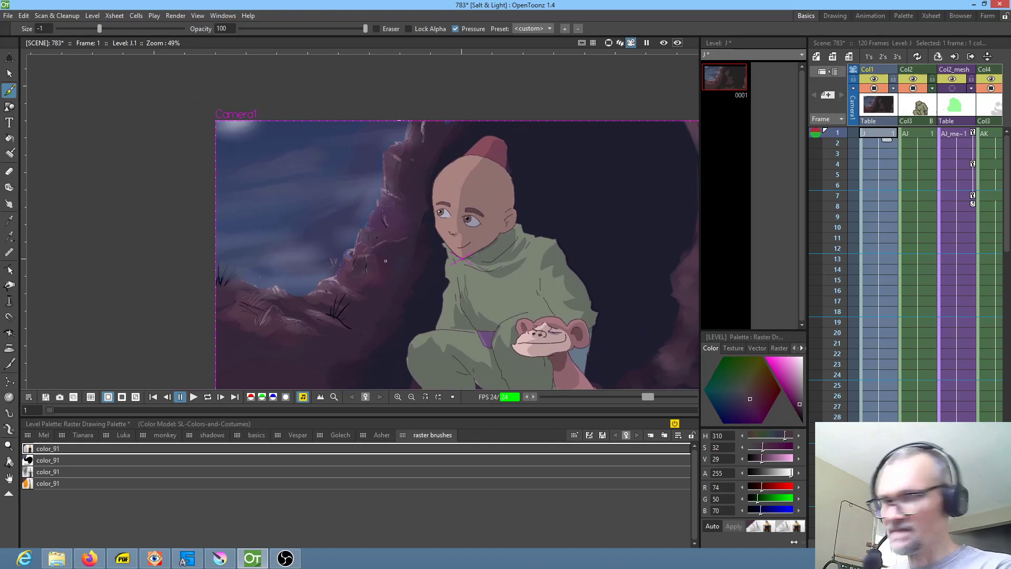
pyautogui.hotkey('ctrl', 's')
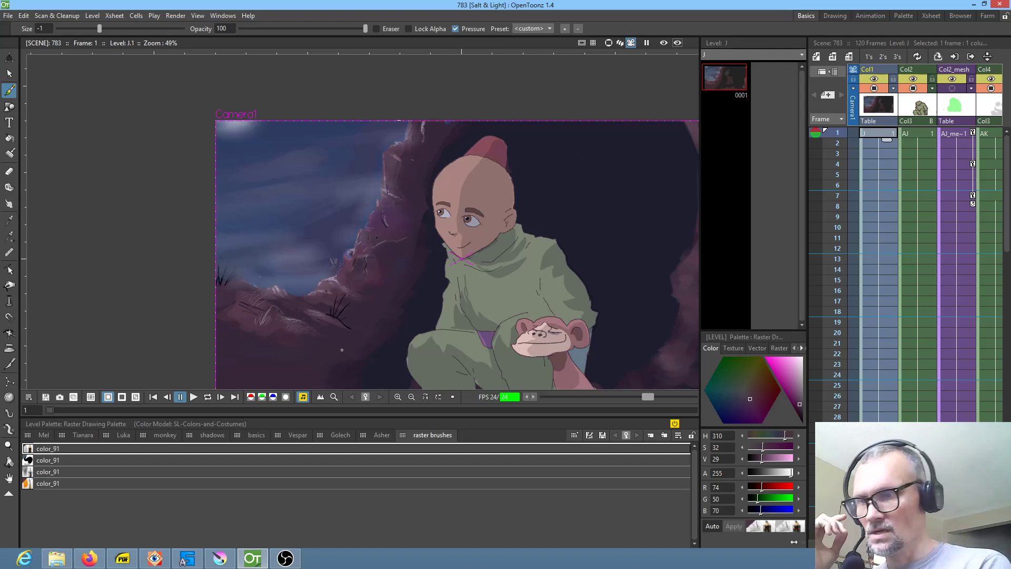
# Step: With the fourth raster brush style, paint soft purple and grayish highlights on the dark ground beside the character, using sampled hill purple, and save everything
pyautogui.click(63, 483)
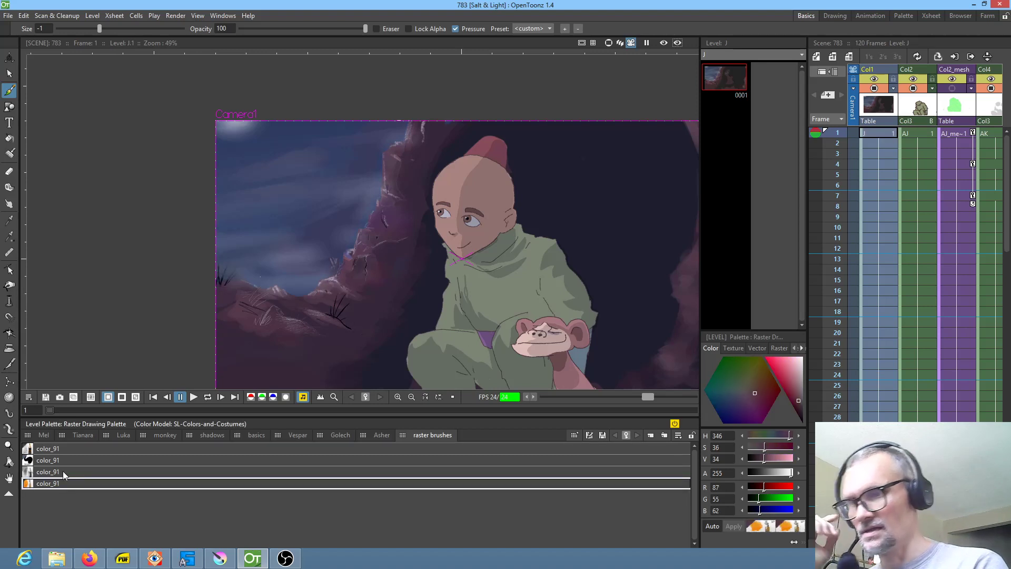
pyautogui.press('r')
pyautogui.click(246, 314)
pyautogui.press('b')
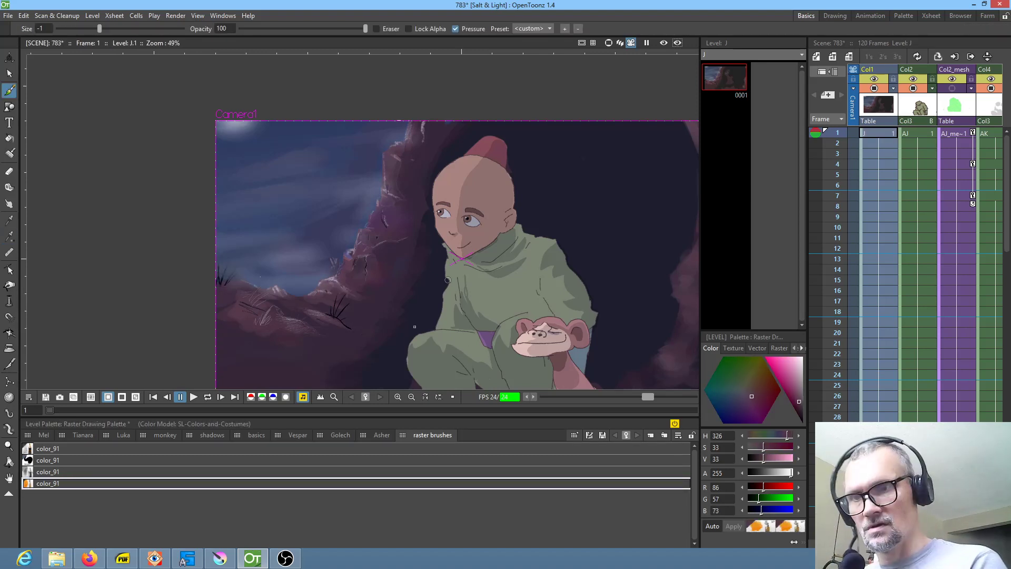
pyautogui.moveTo(358, 354)
pyautogui.mouseDown()
pyautogui.moveTo(374, 345)
pyautogui.moveTo(381, 356)
pyautogui.moveTo(373, 361)
pyautogui.moveTo(382, 350)
pyautogui.moveTo(399, 363)
pyautogui.moveTo(317, 358)
pyautogui.moveTo(394, 348)
pyautogui.moveTo(369, 358)
pyautogui.moveTo(391, 370)
pyautogui.moveTo(362, 378)
pyautogui.moveTo(390, 360)
pyautogui.moveTo(418, 367)
pyautogui.moveTo(375, 356)
pyautogui.mouseUp()
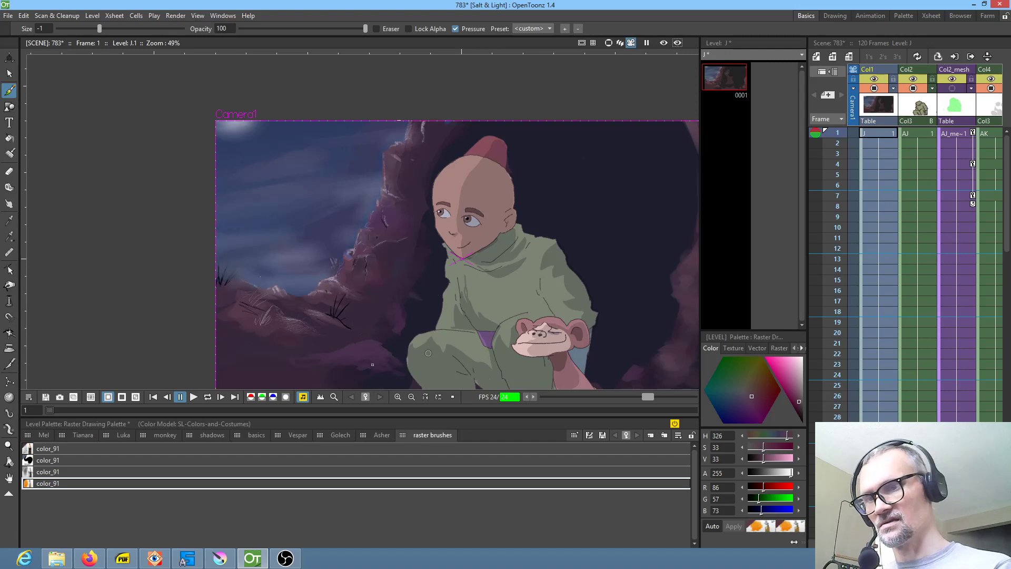
pyautogui.click(802, 390)
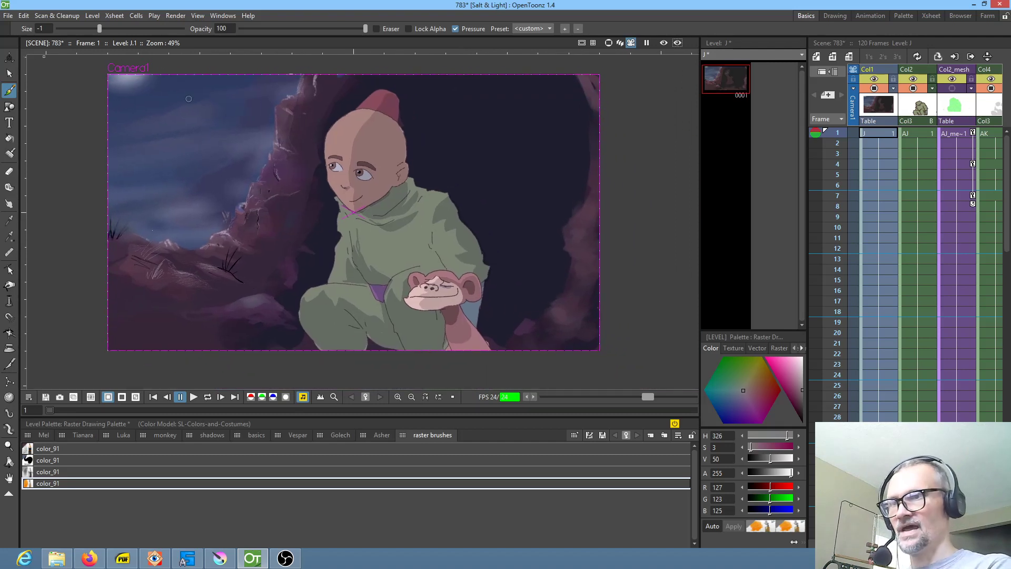
pyautogui.click(9, 16)
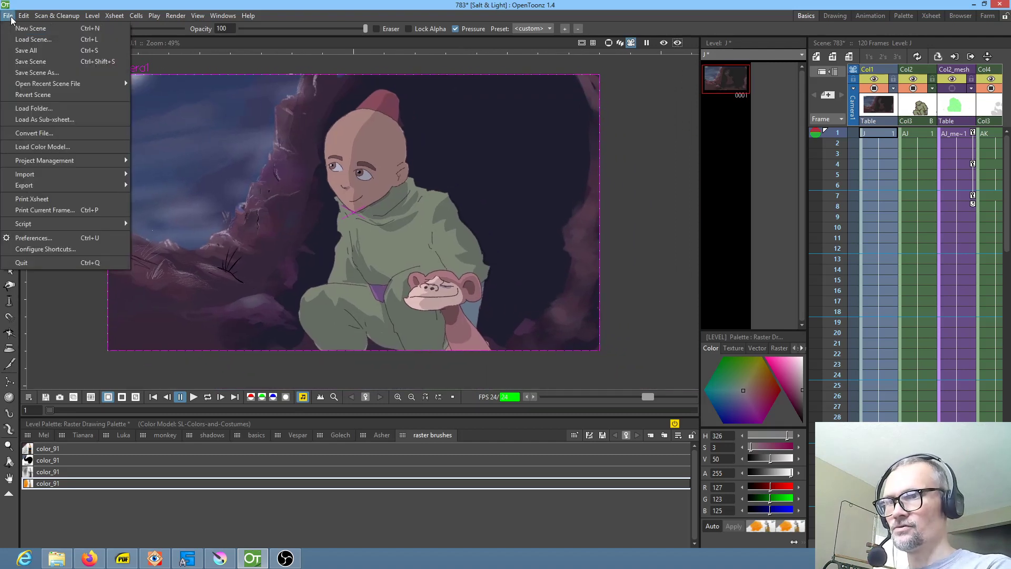
pyautogui.click(26, 50)
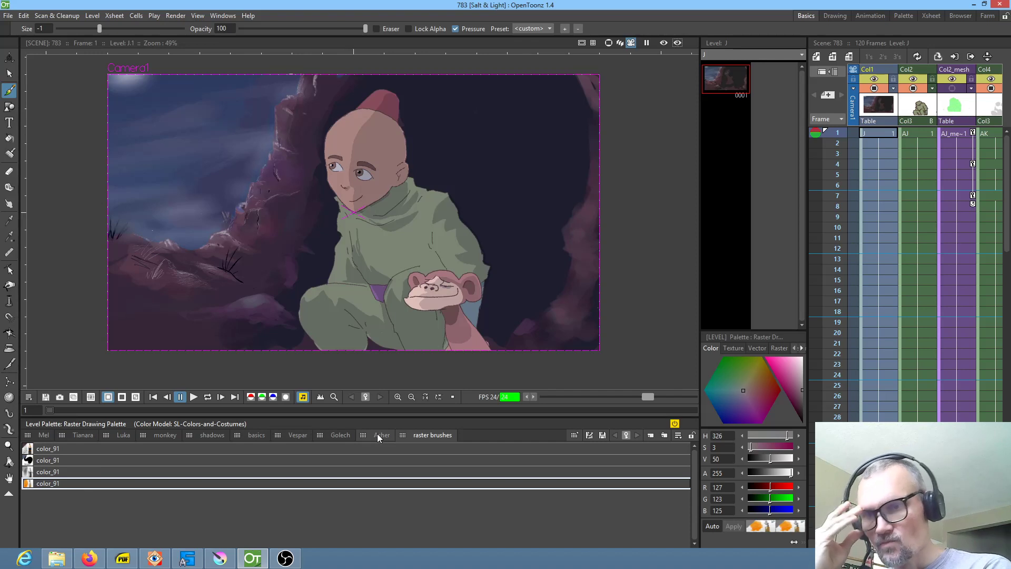
# Step: In the FX schematic, move the Output node farther from XSheet and insert a Blur effect on the link between them
pyautogui.scroll(2, 470, 183)
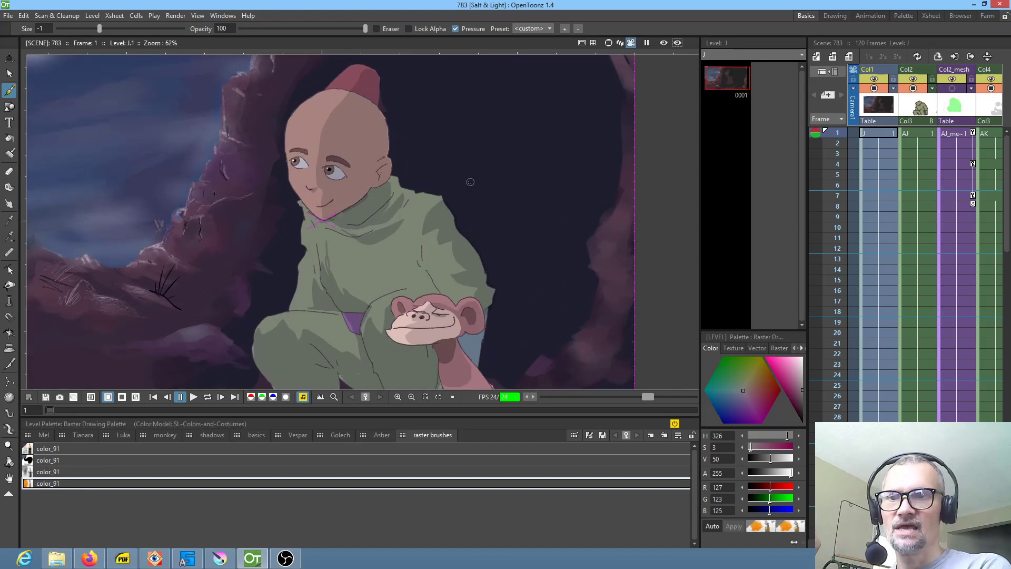
pyautogui.scroll(-1, 477, 189)
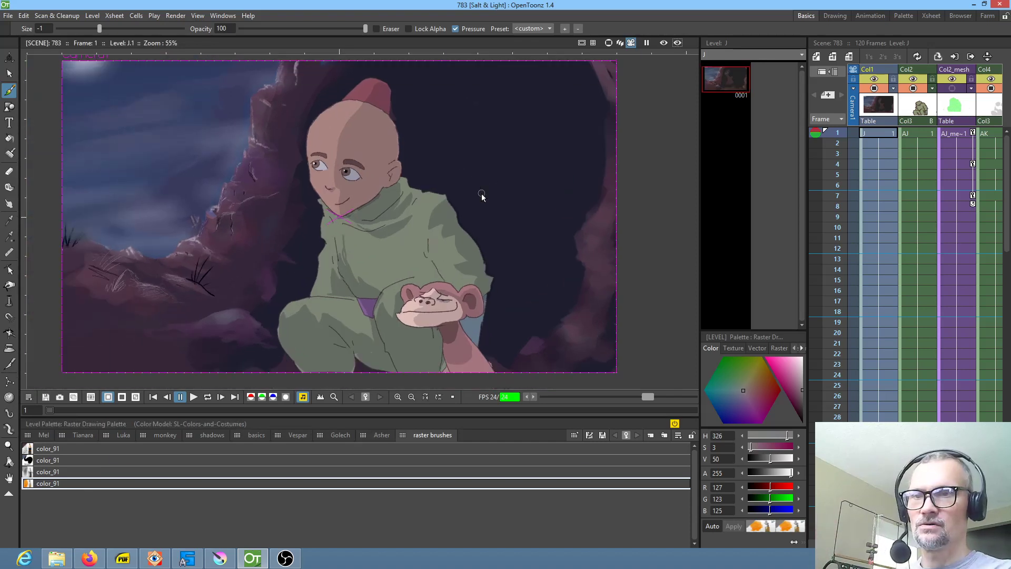
pyautogui.hotkey('shift', 's')
pyautogui.click(604, 453)
pyautogui.moveTo(448, 333); pyautogui.dragTo(525, 309)
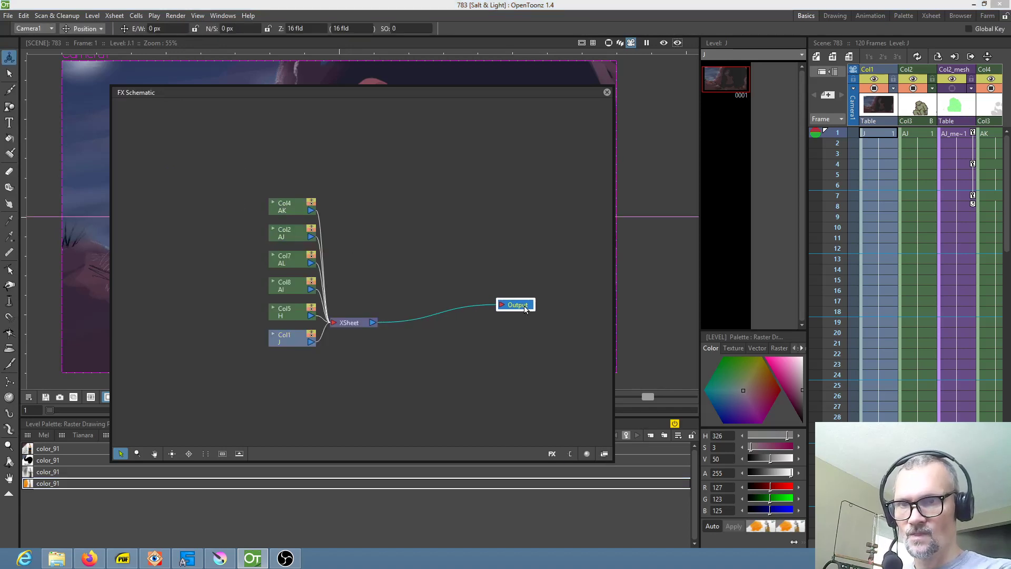
pyautogui.rightClick(432, 315)
pyautogui.moveTo(439, 320)
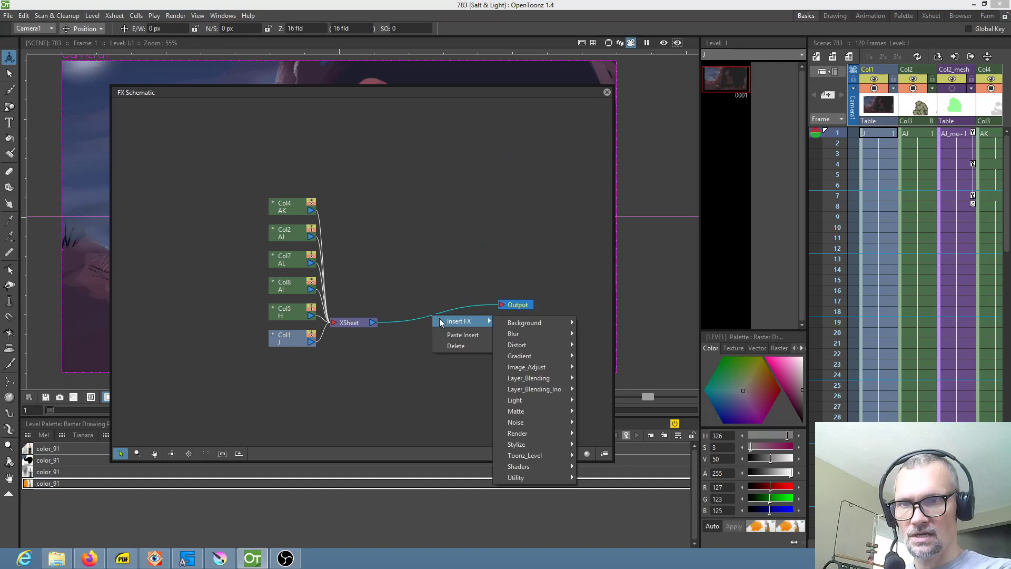
pyautogui.moveTo(532, 334)
pyautogui.click(580, 337)
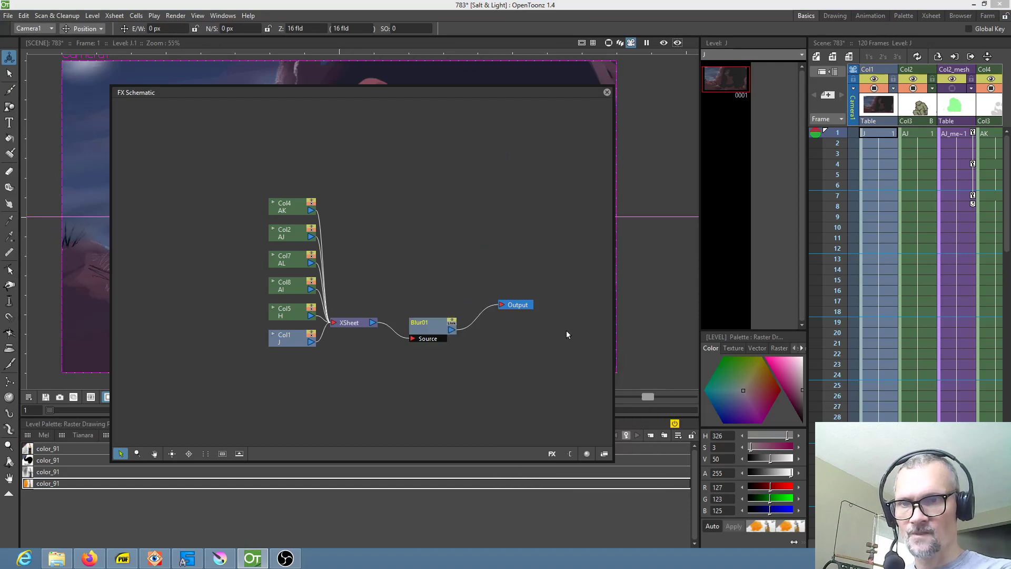
# Step: Set the Blur effect's value to 2 px and close its settings and the FX schematic
pyautogui.doubleClick(421, 329)
pyautogui.click(511, 245)
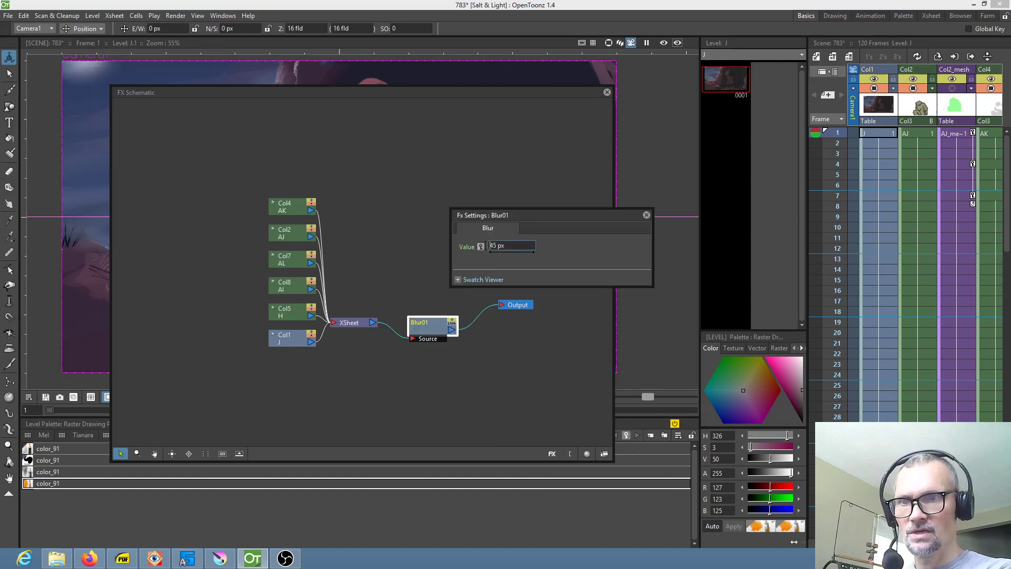
pyautogui.write('2')
pyautogui.press('Return')
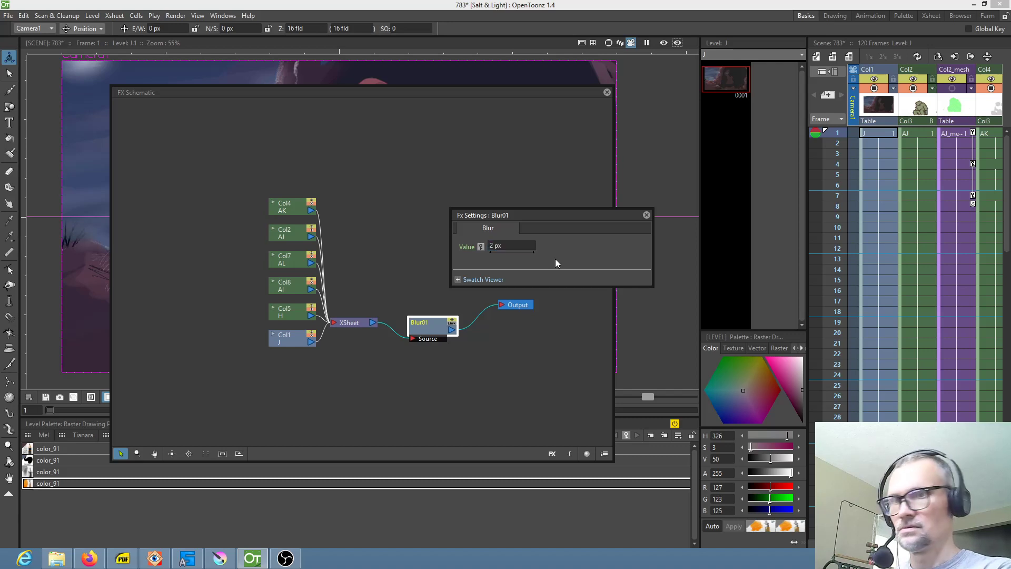
pyautogui.click(647, 215)
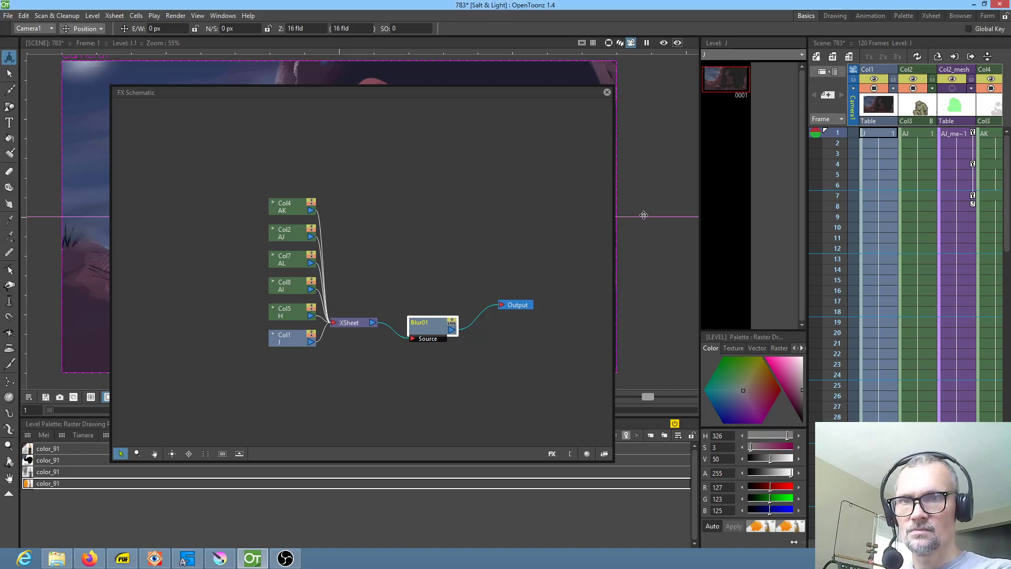
pyautogui.click(606, 92)
# Step: Preview the rendered frame close up on the character's face to examine the blur, and compare it with the unrendered view
pyautogui.scroll(5, 377, 166)
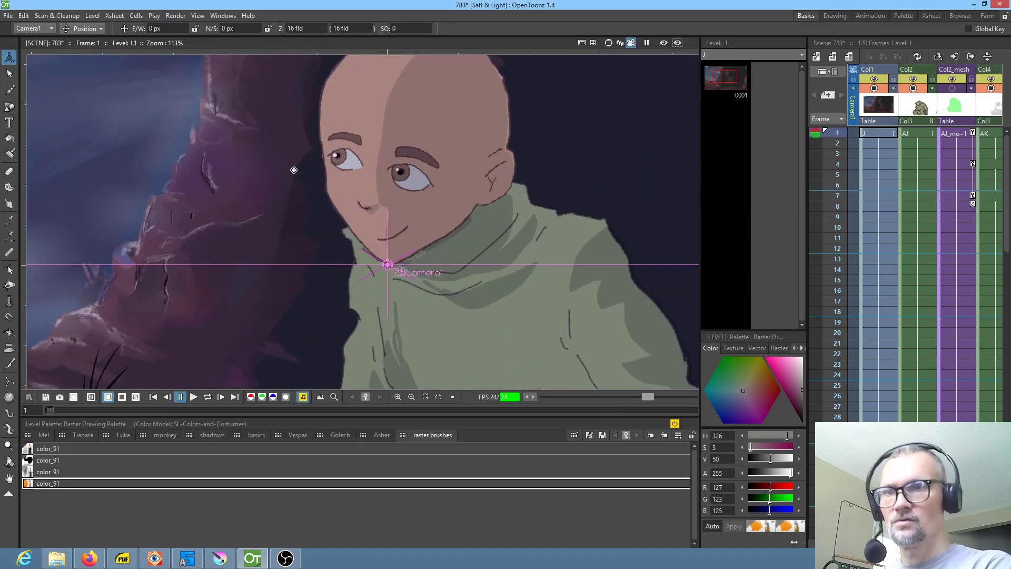
pyautogui.click(663, 42)
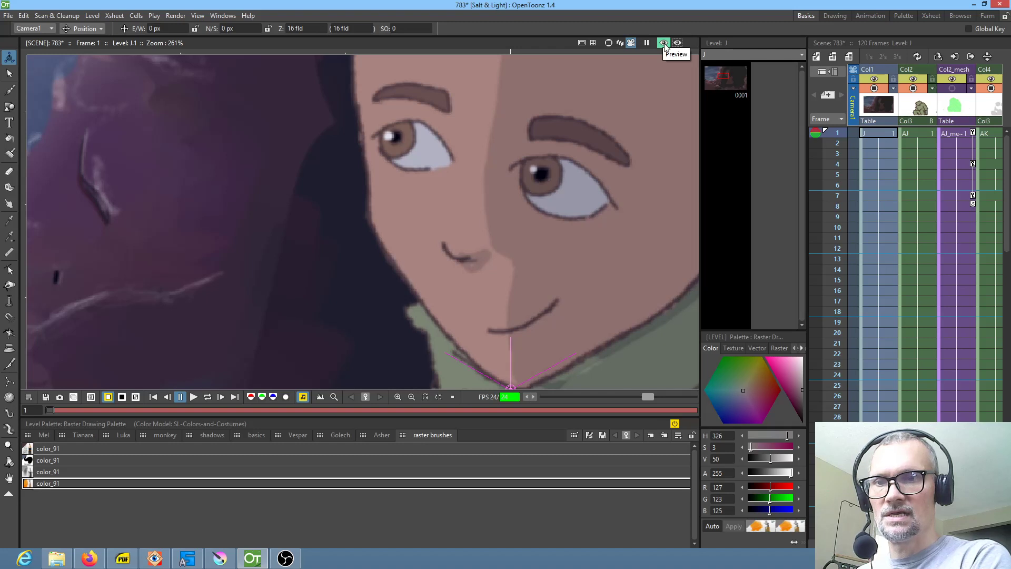
pyautogui.scroll(-3, 573, 170)
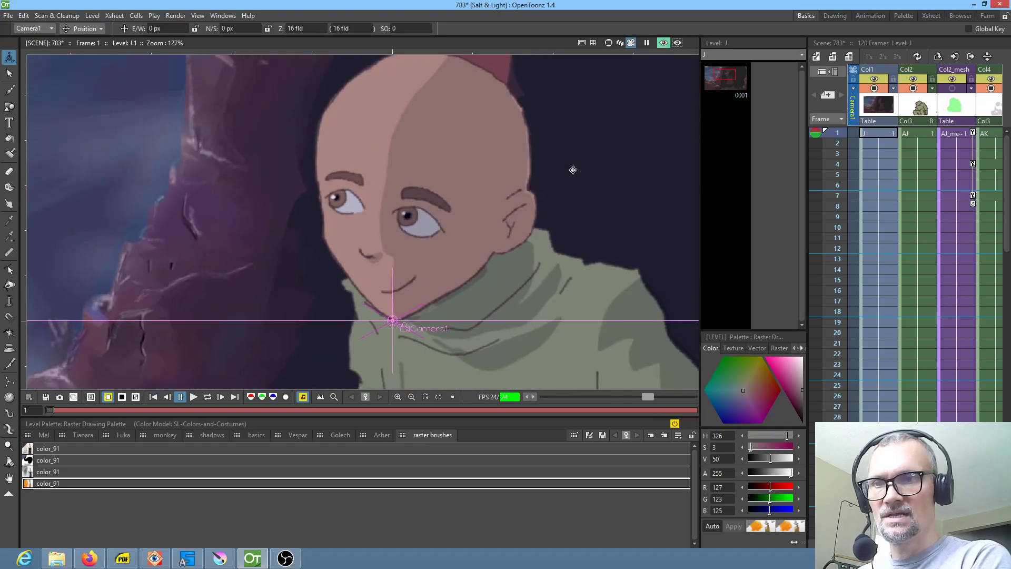
pyautogui.click(664, 43)
pyautogui.scroll(-3, 536, 188)
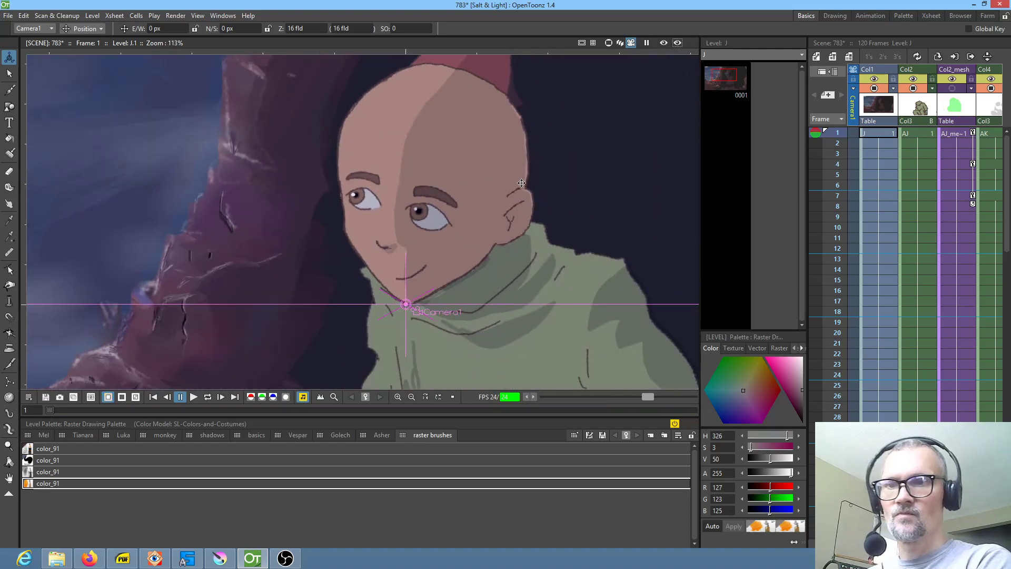
pyautogui.scroll(-1, 562, 204)
pyautogui.moveTo(568, 240); pyautogui.dragTo(501, 237)
pyautogui.scroll(1, 443, 252)
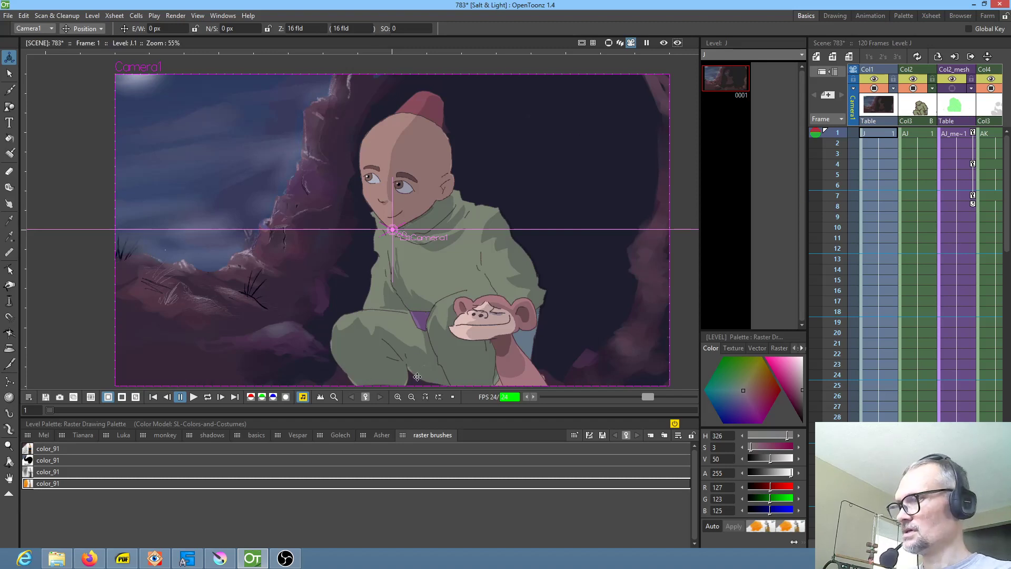
# Step: Add film-grain-noise.png to frame 1 of Col9, loading it from its original location
pyautogui.moveTo(967, 317); pyautogui.dragTo(750, 316)
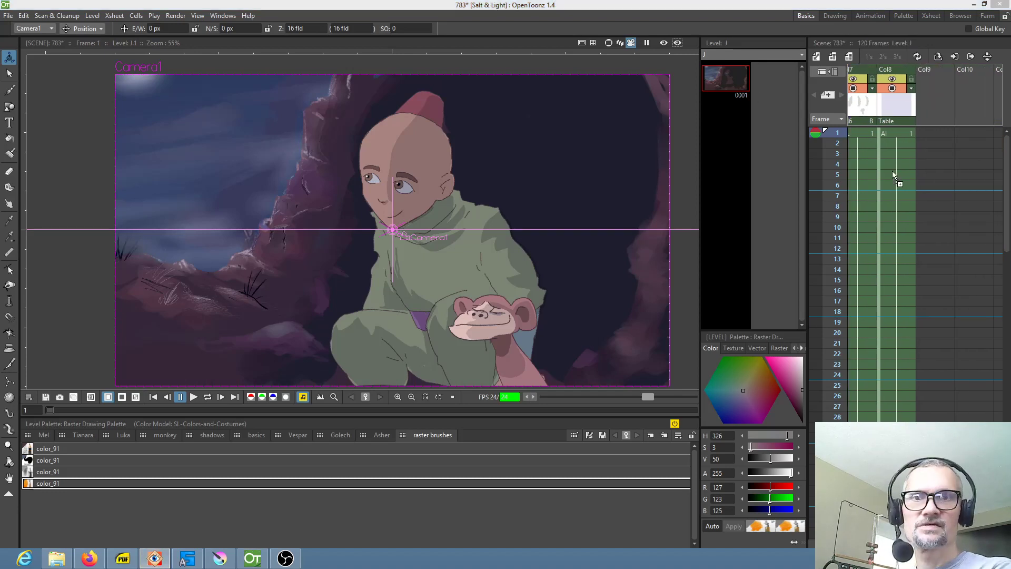
pyautogui.moveTo(933, 132); pyautogui.dragTo(934, 133)
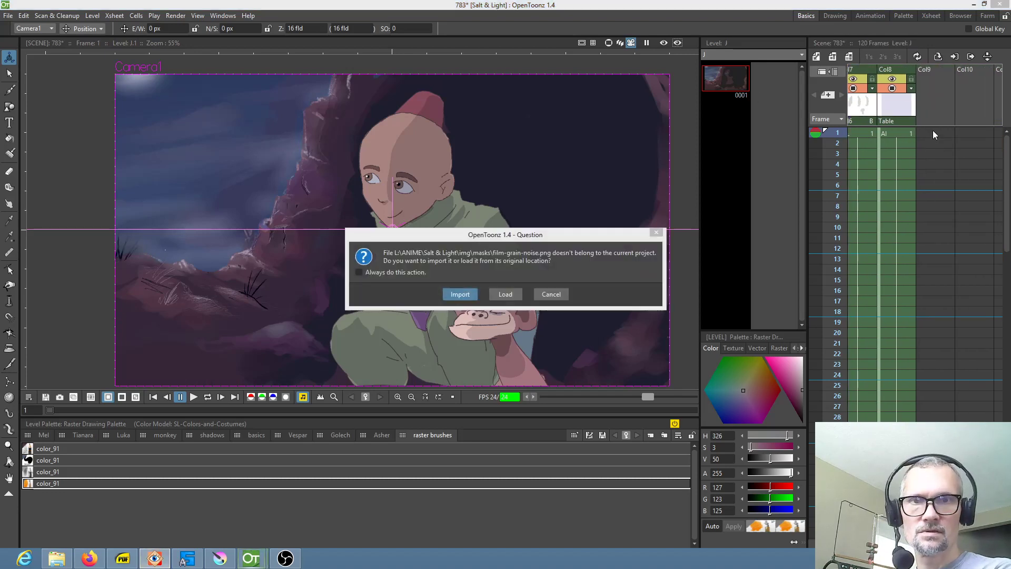
pyautogui.click(506, 296)
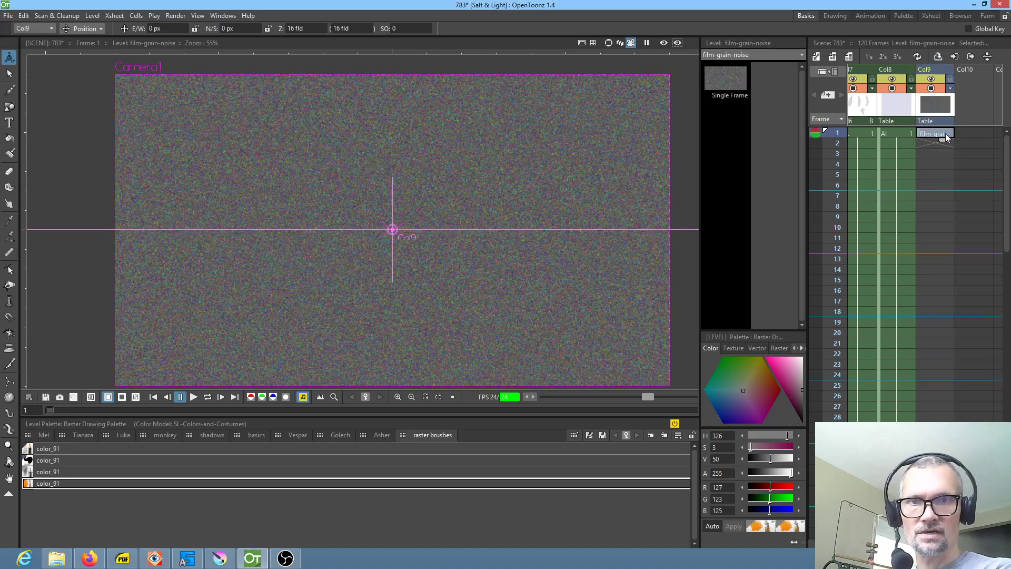
# Step: Extend the film grain image in Col9 down to the end of the scene and hide the column in the working view
pyautogui.moveTo(947, 140); pyautogui.dragTo(943, 548)
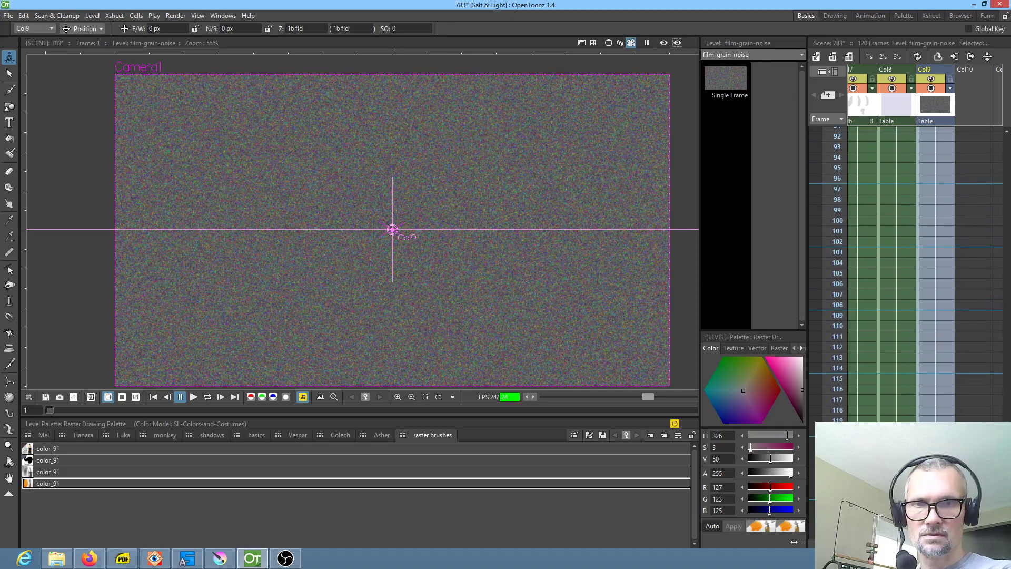
pyautogui.click(931, 88)
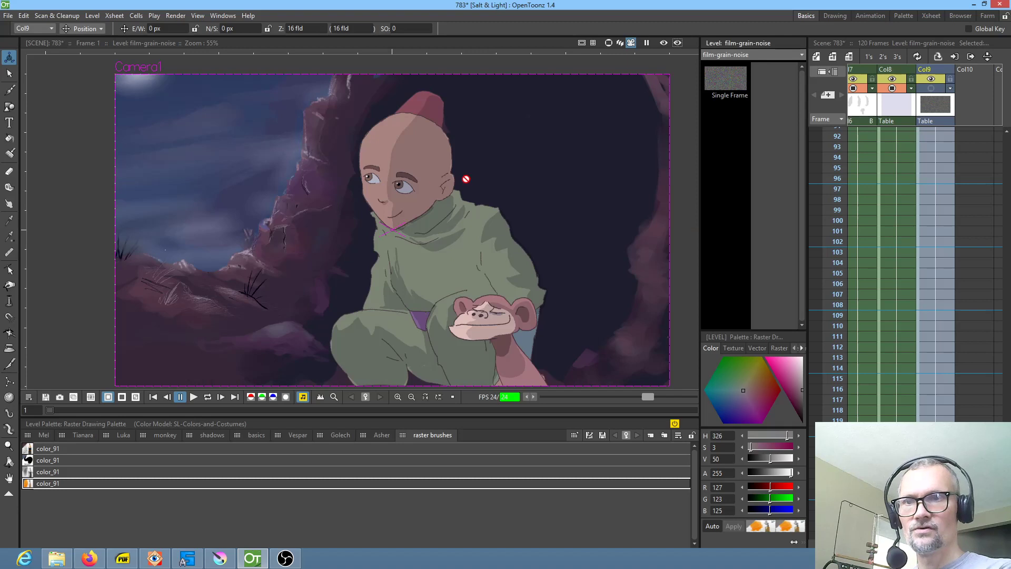
pyautogui.moveTo(510, 171); pyautogui.dragTo(474, 196)
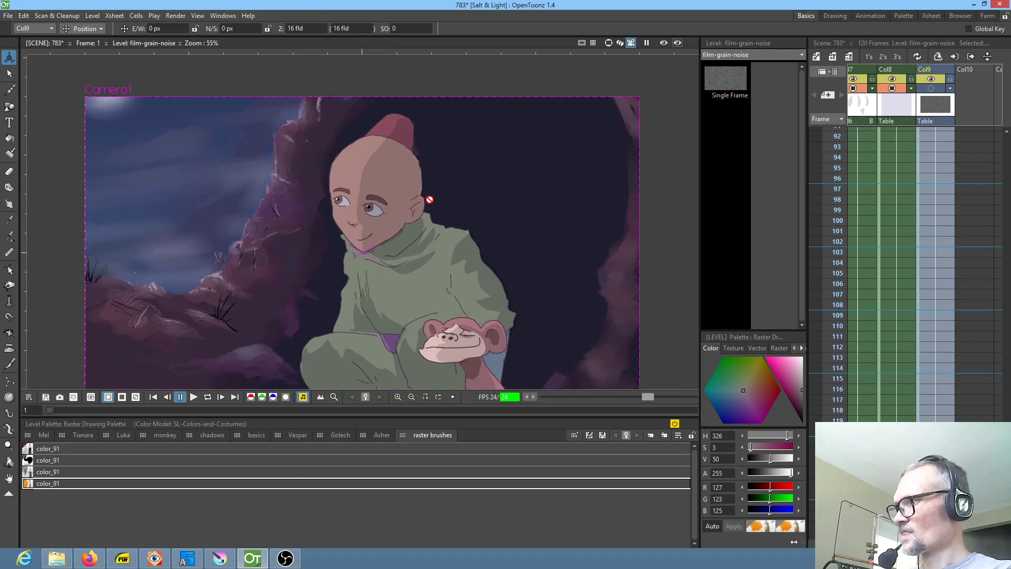
# Step: In the FX schematic, move the Col9 film grain node below Col1 and delete its link to XSheet
pyautogui.hotkey('ctrl', 'k')
pyautogui.moveTo(447, 321); pyautogui.dragTo(443, 286)
pyautogui.rightClick(339, 381)
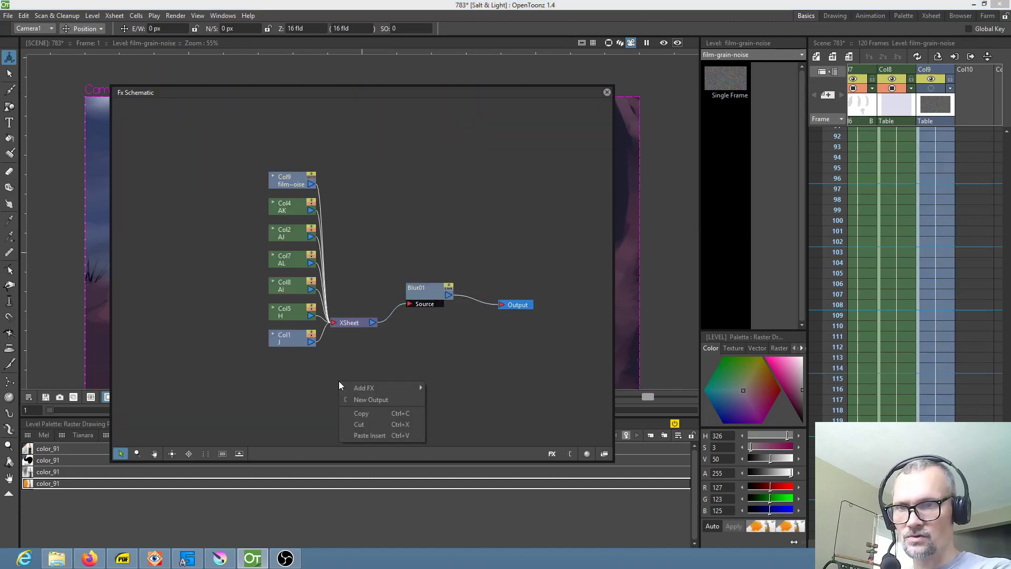
pyautogui.click(553, 164)
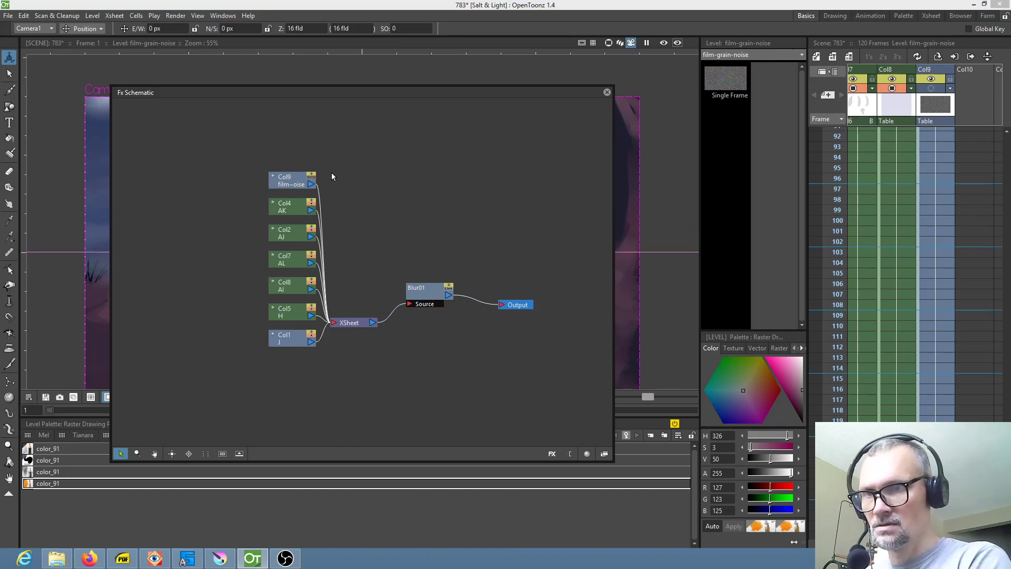
pyautogui.moveTo(291, 179); pyautogui.dragTo(287, 397)
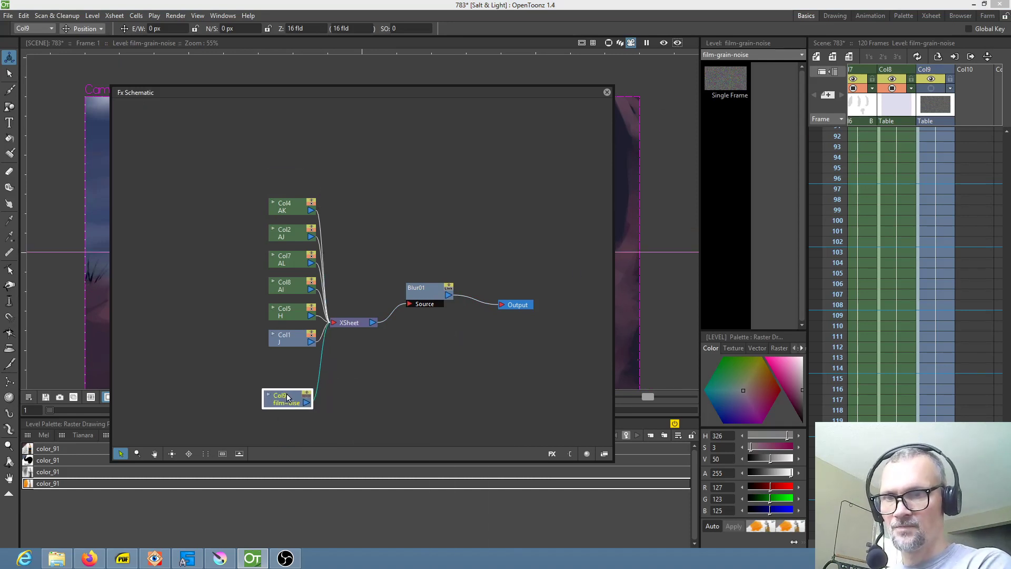
pyautogui.rightClick(320, 373)
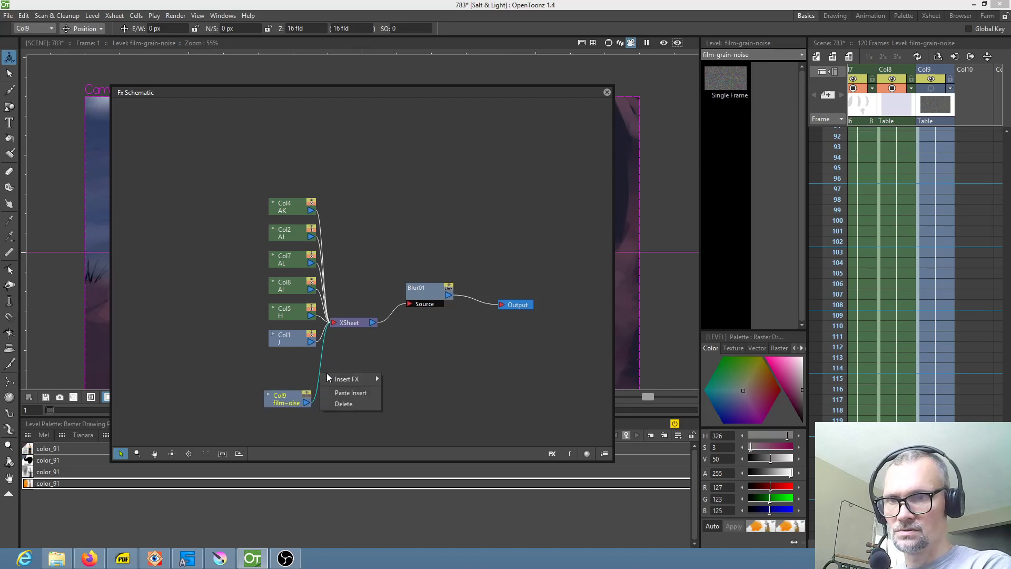
pyautogui.click(337, 400)
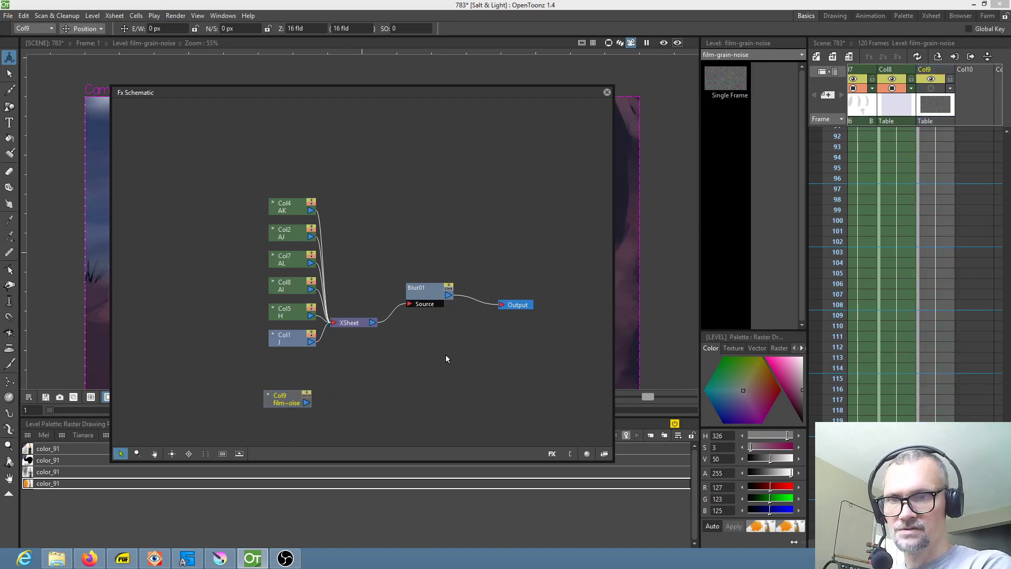
# Step: Add an Overlay Ino effect to the FX schematic and connect the Col9 film grain node to its Fore input
pyautogui.moveTo(431, 288); pyautogui.dragTo(425, 314)
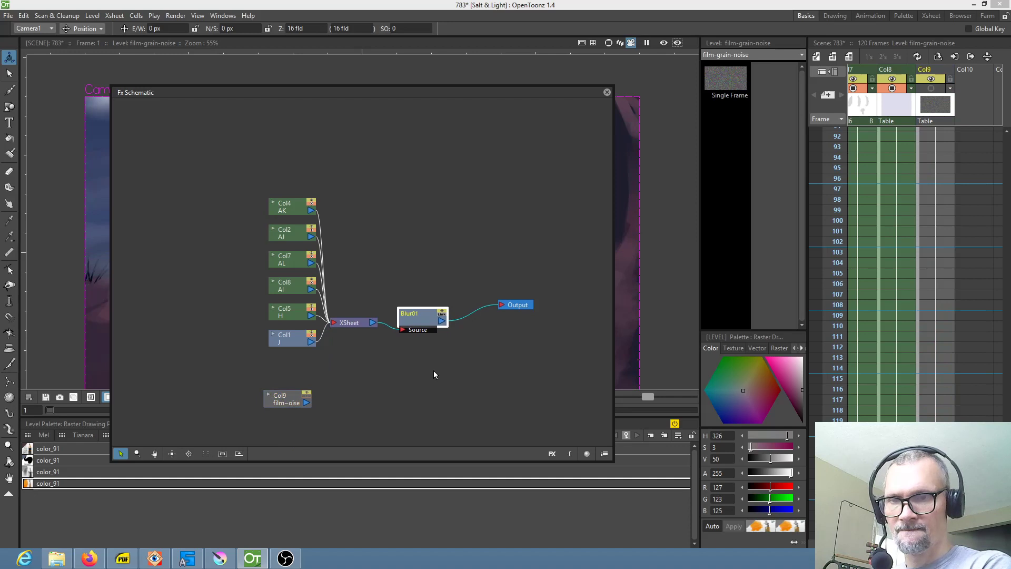
pyautogui.rightClick(414, 373)
pyautogui.moveTo(431, 378)
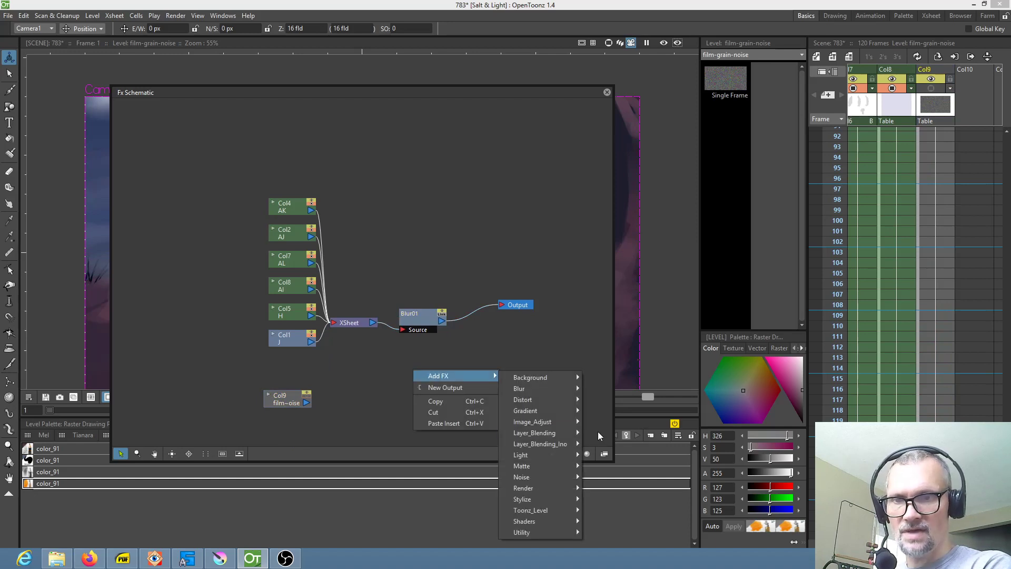
pyautogui.moveTo(566, 445)
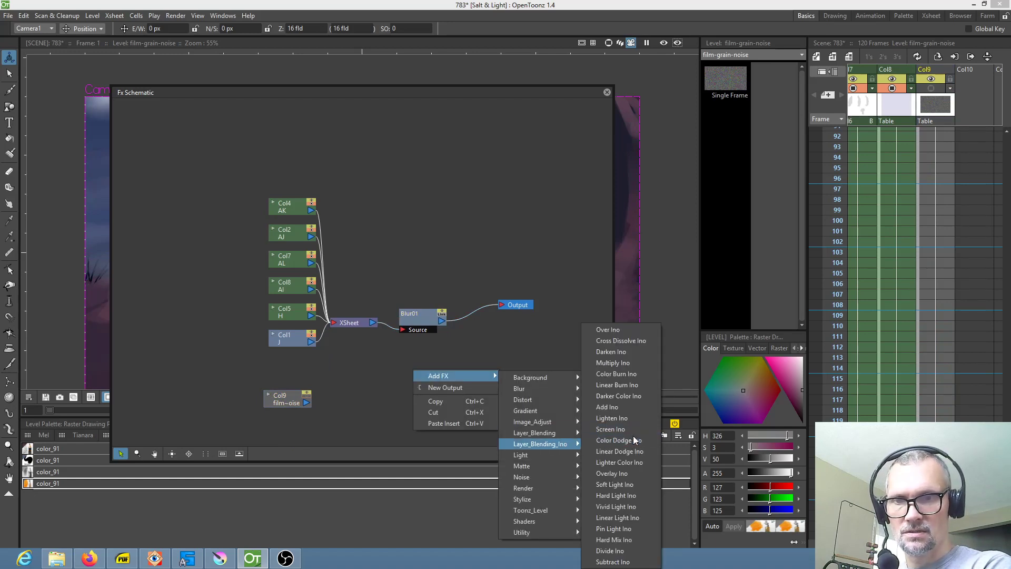
pyautogui.click(626, 474)
pyautogui.moveTo(302, 399); pyautogui.dragTo(416, 392)
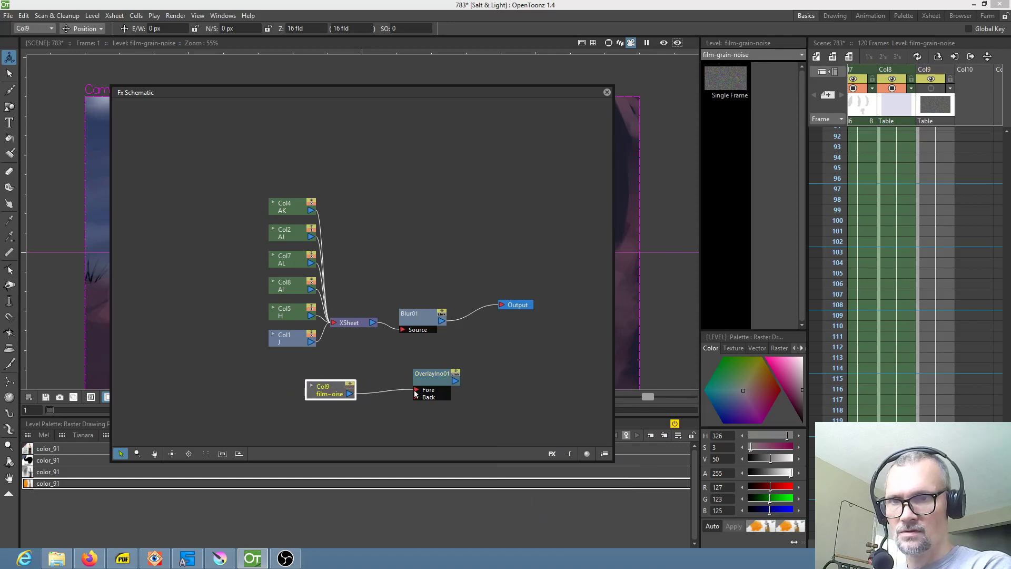
# Step: Connect Blur01 to the overlay's Back input, link the overlay to Output, and tidy the node positions
pyautogui.moveTo(443, 323); pyautogui.dragTo(495, 350)
pyautogui.moveTo(518, 304); pyautogui.dragTo(535, 303)
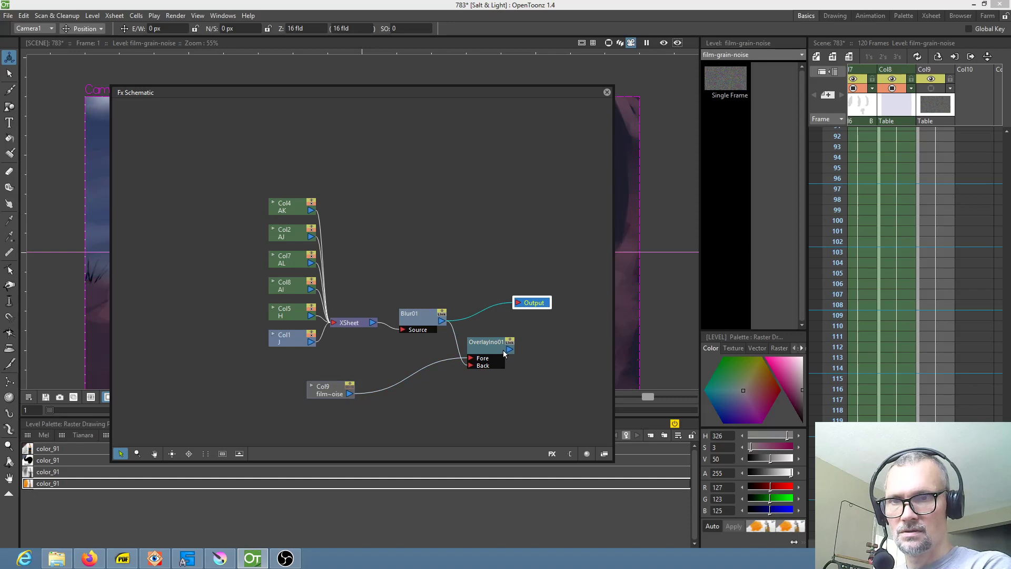
pyautogui.moveTo(509, 351); pyautogui.dragTo(480, 307)
pyautogui.moveTo(420, 317); pyautogui.dragTo(405, 296)
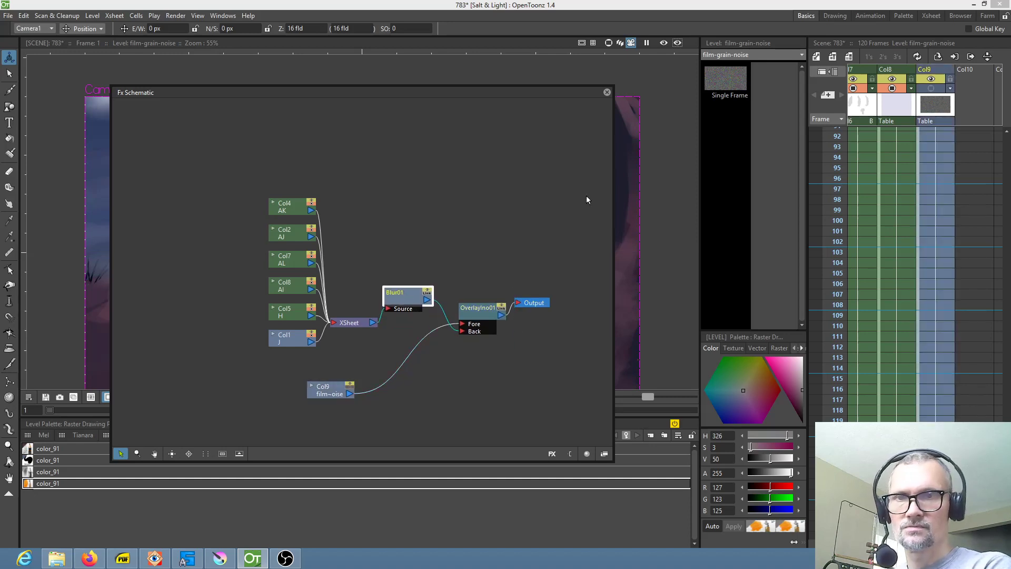
# Step: Close the FX schematic and preview the rendered frame close up on the character's face
pyautogui.click(607, 92)
pyautogui.scroll(4, 400, 158)
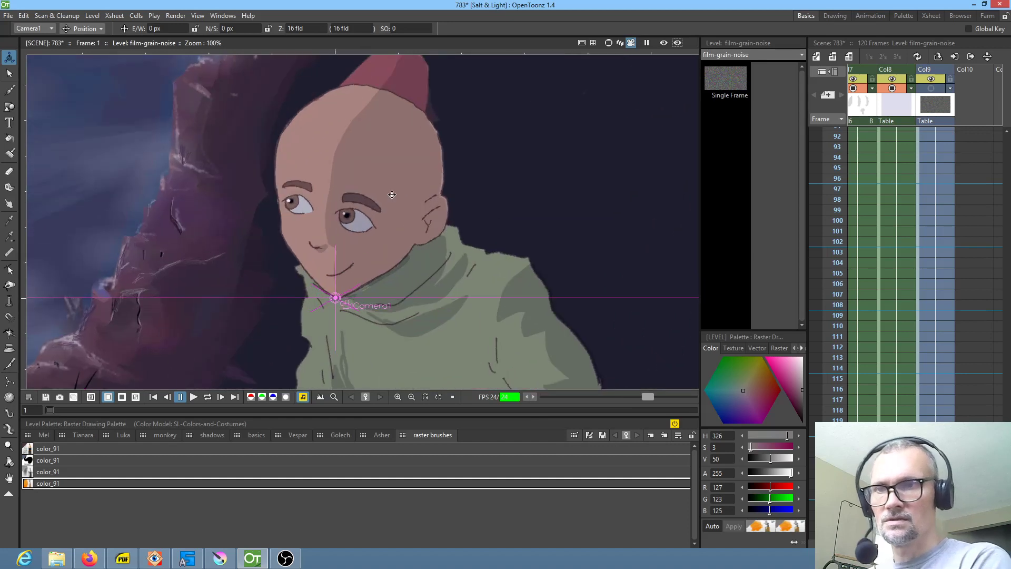
pyautogui.click(664, 42)
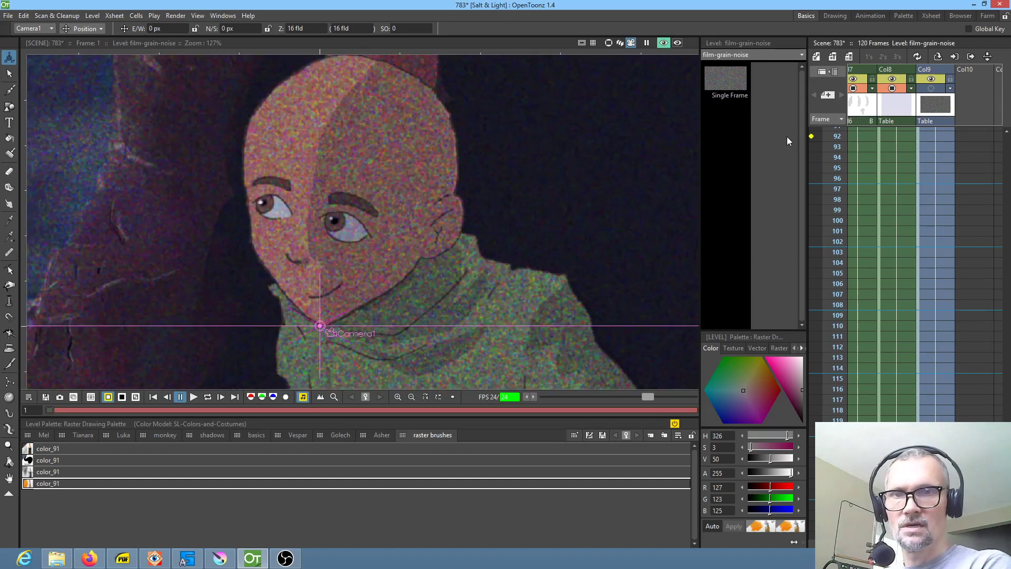
# Step: Set the OverlayIno01 node's opacity to 0.2 in its effect settings and close the FX schematic
pyautogui.hotkey('shift', 's')
pyautogui.doubleClick(486, 313)
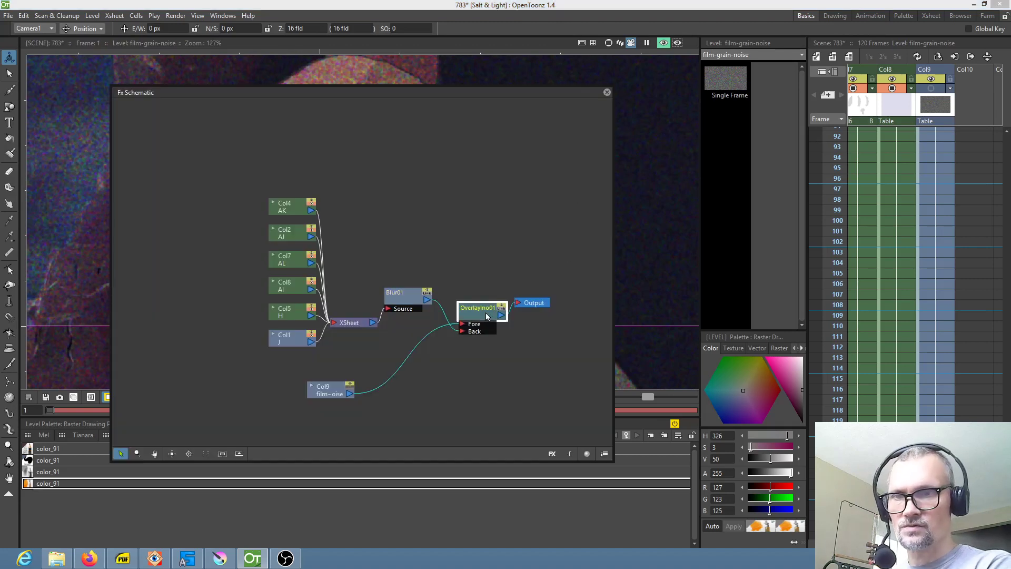
pyautogui.click(537, 247)
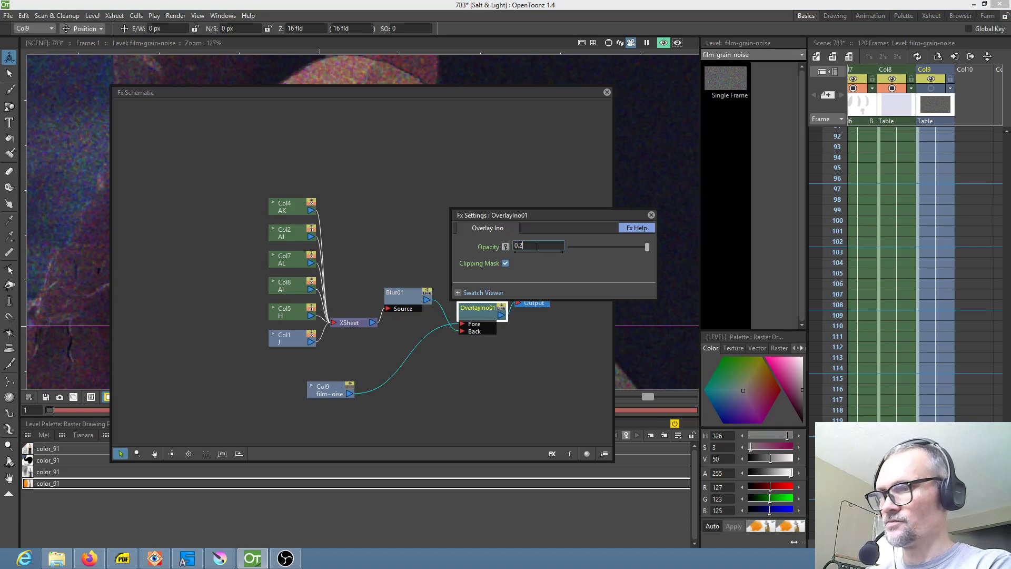
pyautogui.press('Return')
pyautogui.click(651, 215)
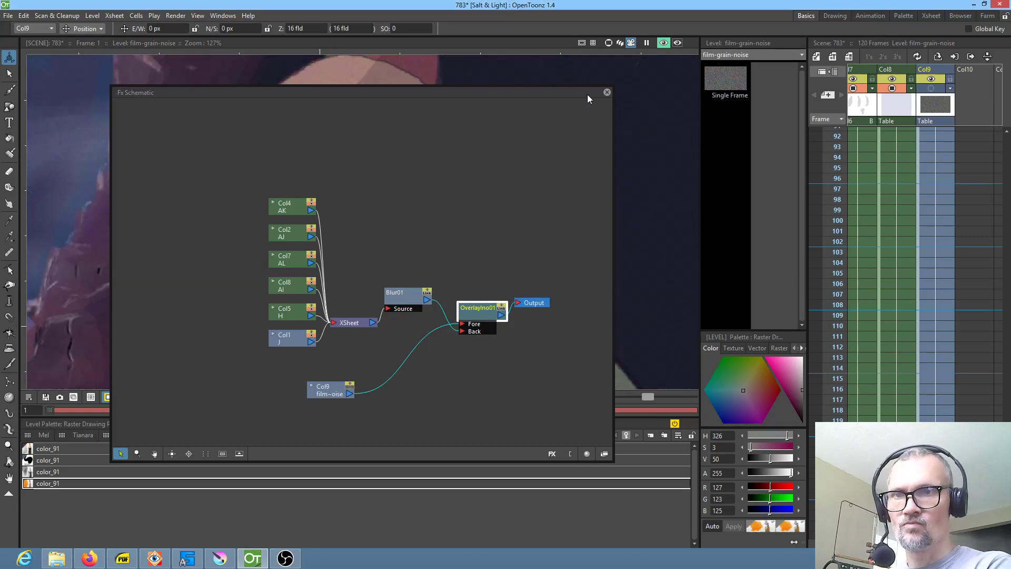
pyautogui.click(607, 92)
# Step: Examine the film grain in the previewed frame, both close up on the face and across the whole shot
pyautogui.scroll(2, 388, 188)
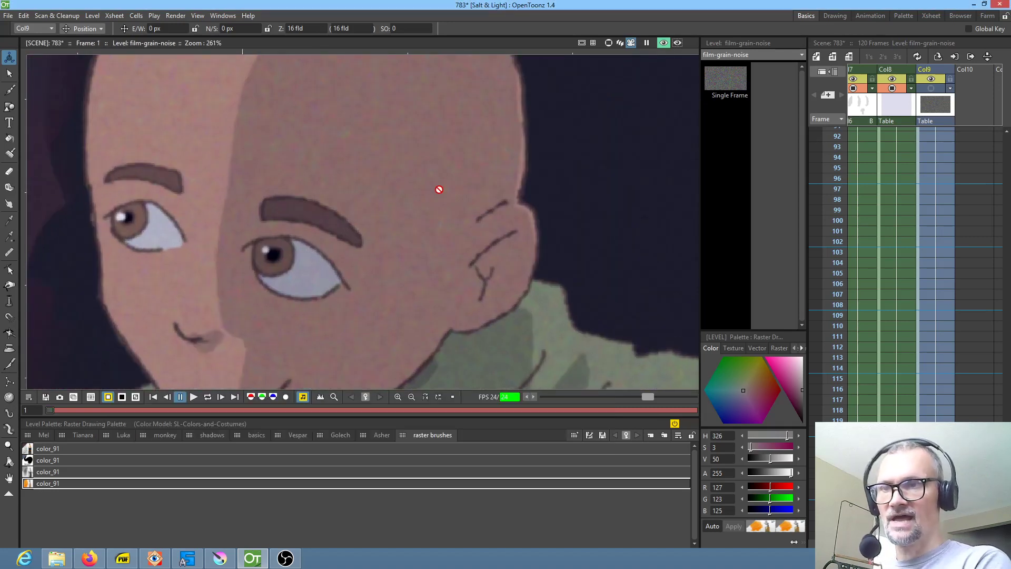
pyautogui.scroll(-4, 439, 190)
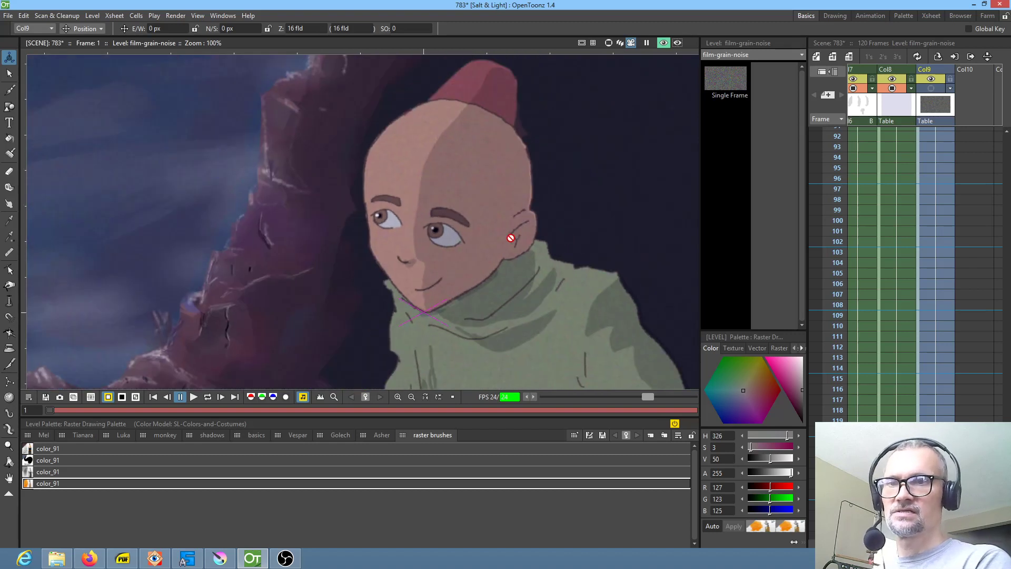
pyautogui.scroll(-2, 510, 238)
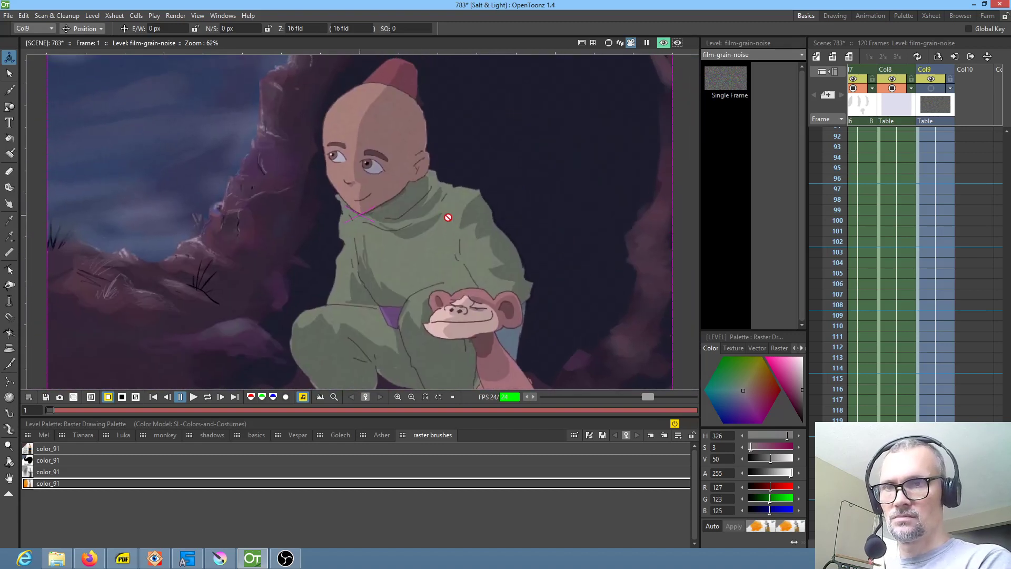
pyautogui.scroll(-1, 448, 218)
pyautogui.scroll(2, 451, 217)
pyautogui.scroll(-1, 454, 222)
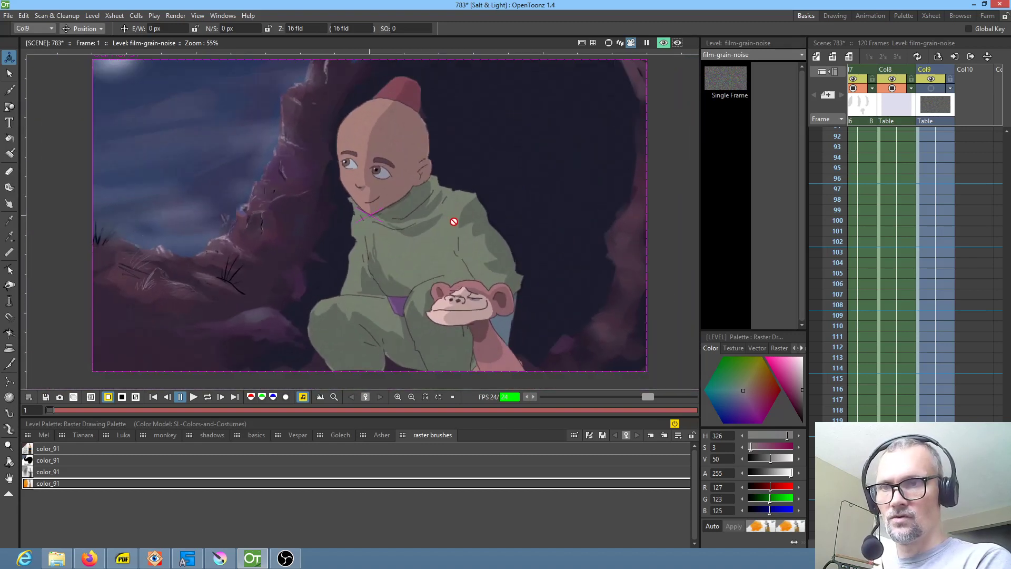
pyautogui.scroll(2, 246, 202)
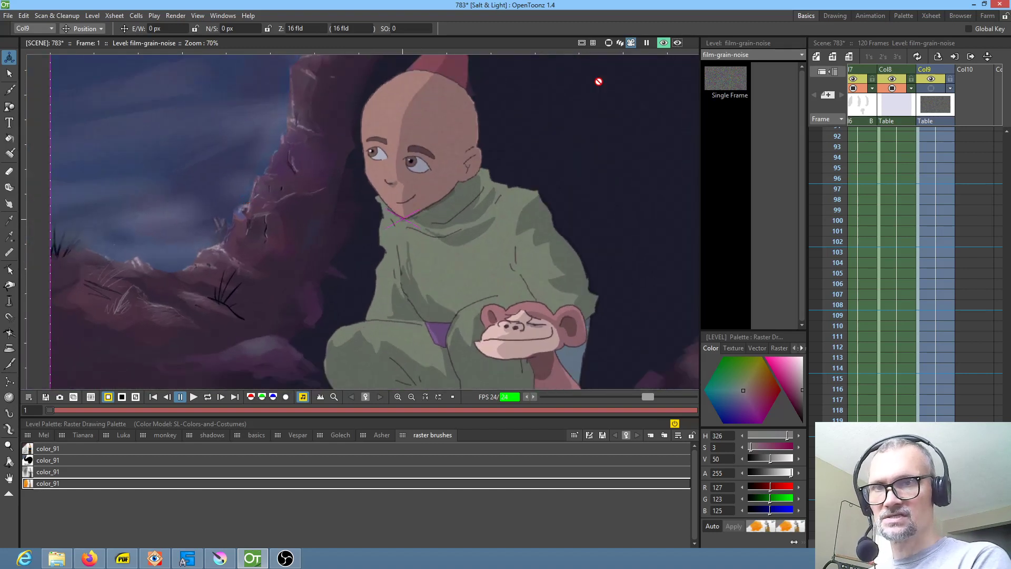
pyautogui.click(666, 43)
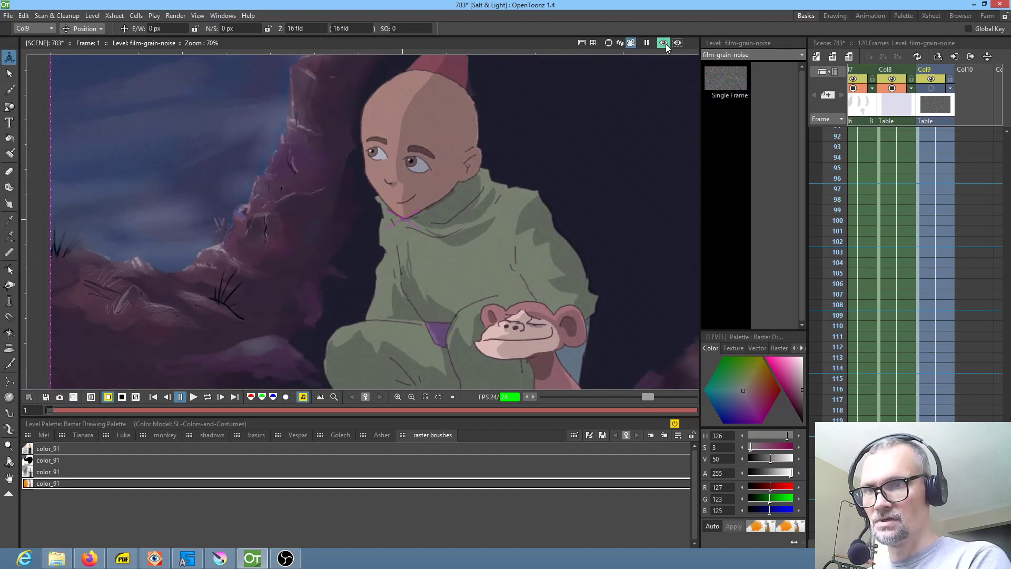
pyautogui.scroll(-3, 472, 214)
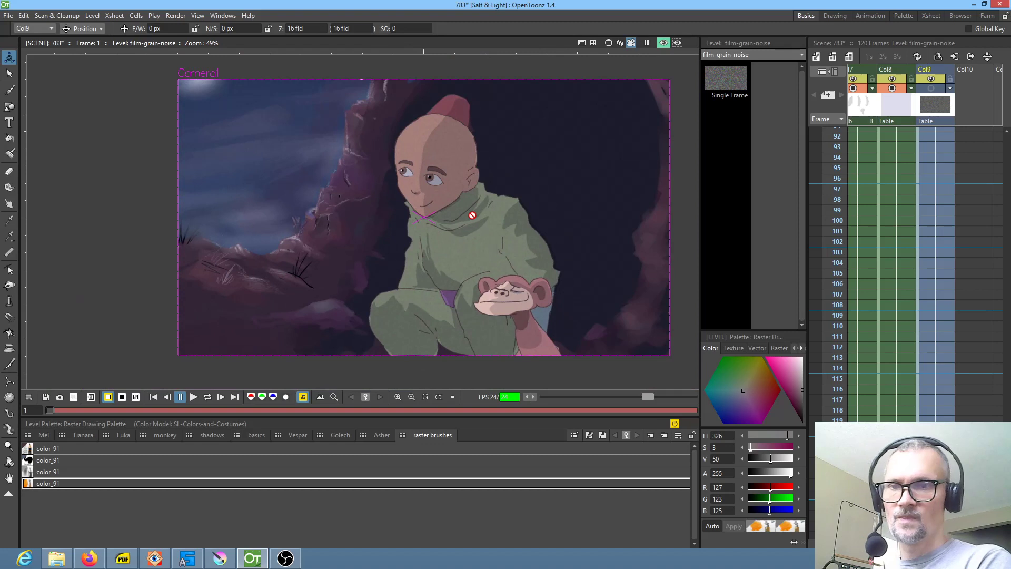
pyautogui.scroll(4, 473, 216)
pyautogui.moveTo(514, 240); pyautogui.dragTo(434, 236)
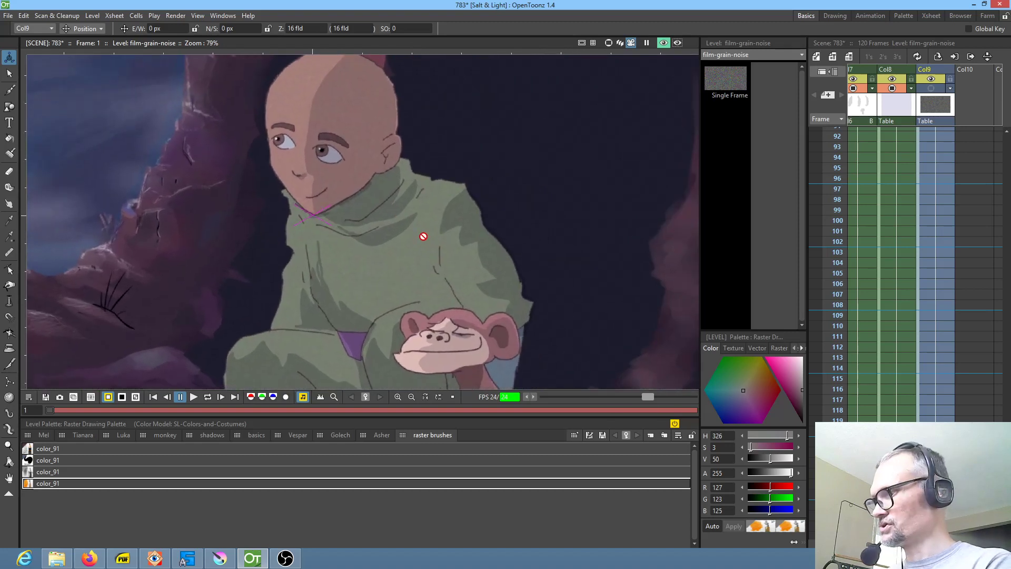
# Step: Play the previewed scene in a loop with the full camera frame in view, and stop playback
pyautogui.scroll(-1, 408, 240)
pyautogui.scroll(-1, 416, 247)
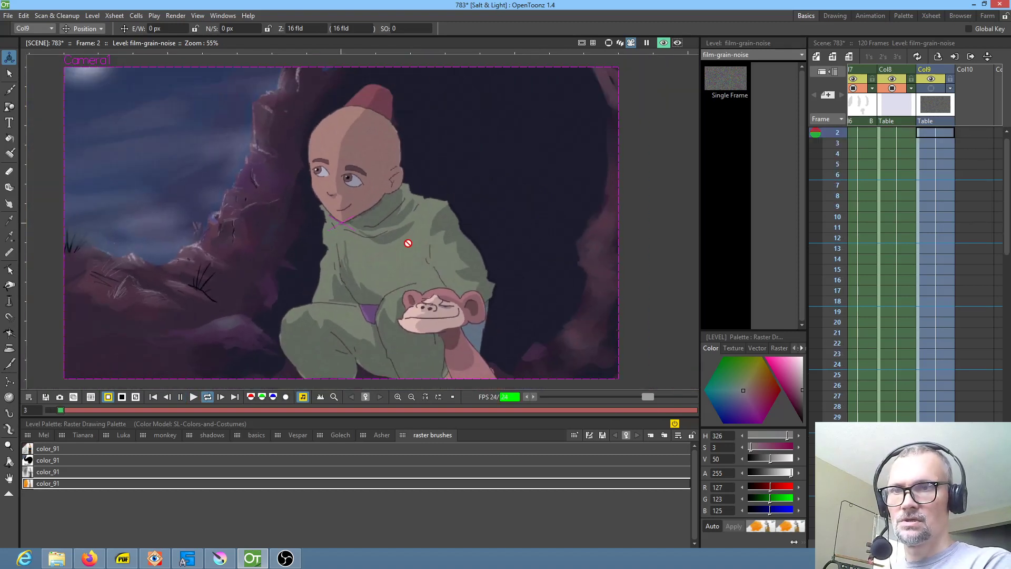
pyautogui.moveTo(424, 253); pyautogui.dragTo(463, 264)
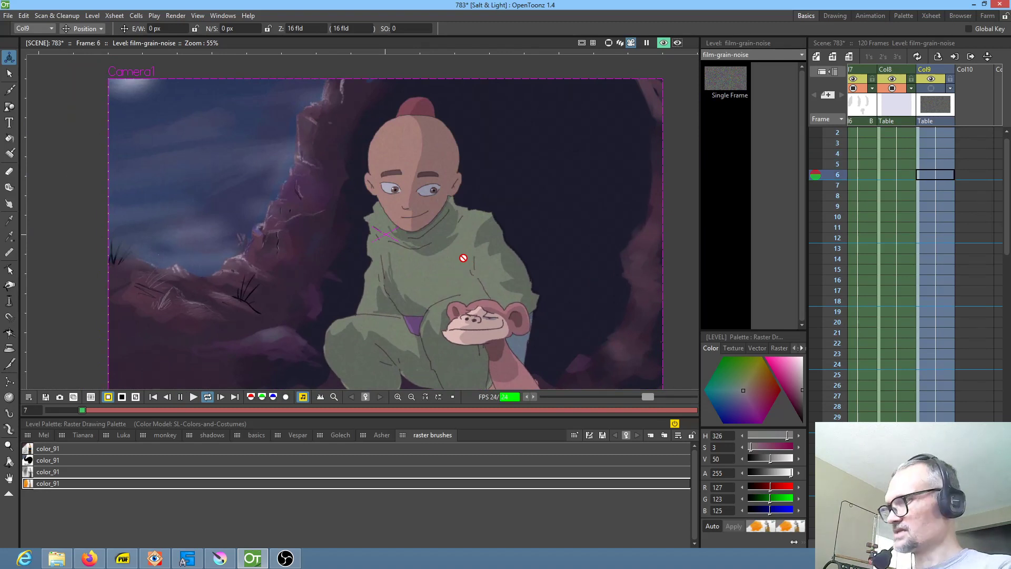
pyautogui.press('p')
# Step: Render a preview of frames 1 to 120 and play it in a loop, checking the grain at different magnifications
pyautogui.hotkey('ctrl', 'r')
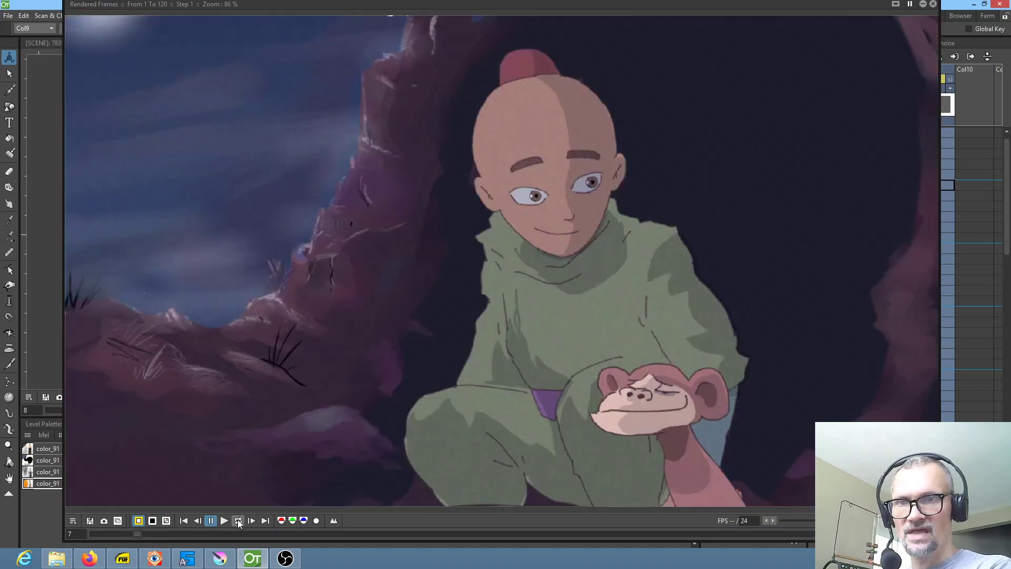
pyautogui.click(238, 520)
pyautogui.scroll(-1, 508, 327)
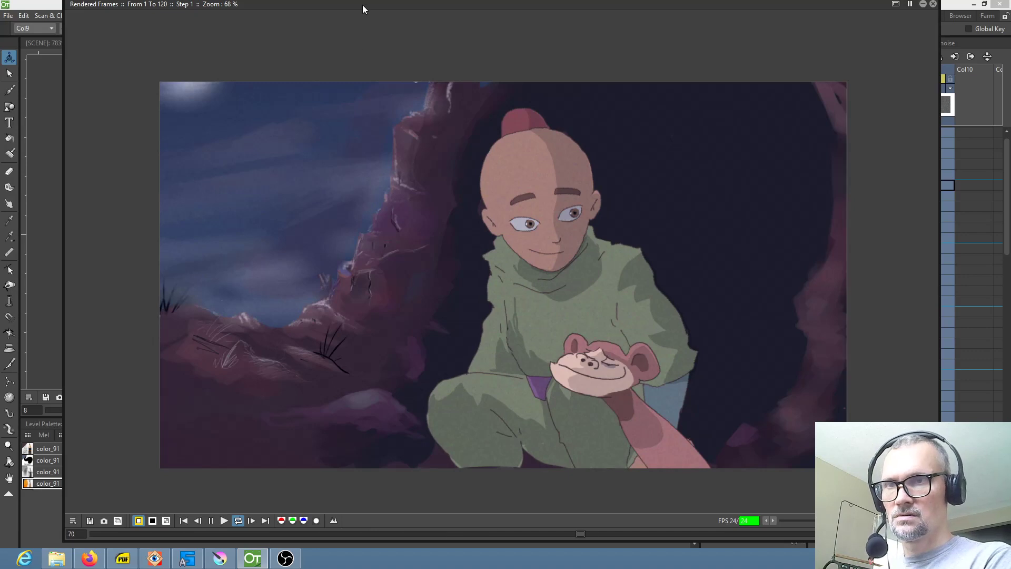
pyautogui.scroll(2, 494, 287)
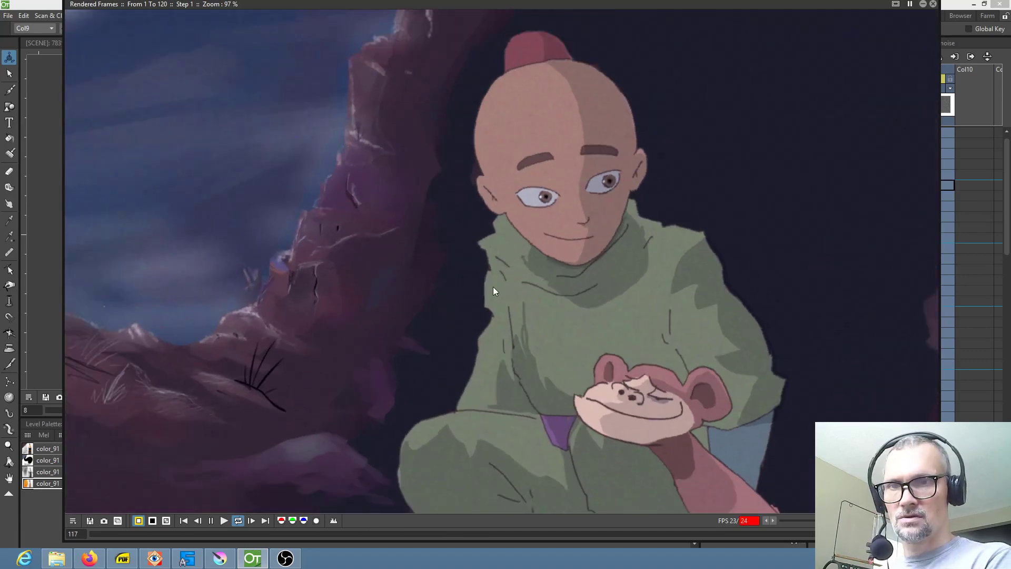
pyautogui.scroll(1, 492, 286)
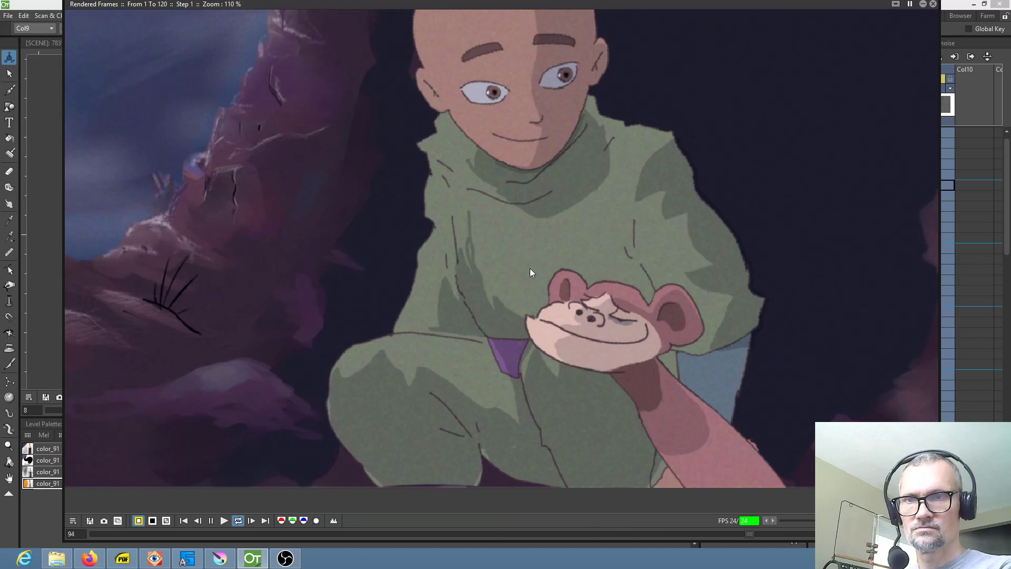
pyautogui.scroll(-3, 583, 273)
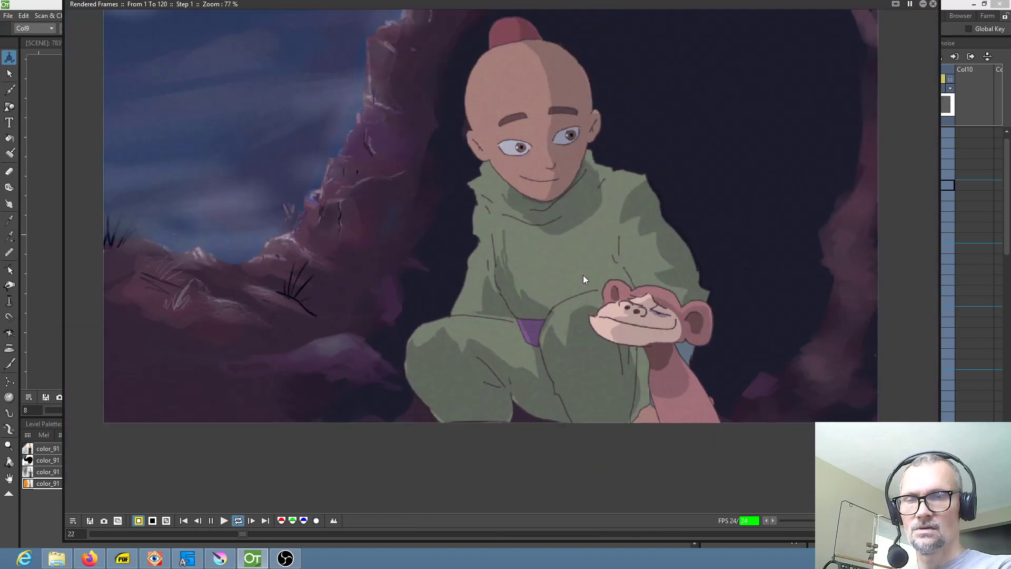
pyautogui.scroll(-1, 583, 274)
pyautogui.moveTo(539, 263); pyautogui.dragTo(507, 314)
pyautogui.scroll(2, 536, 278)
pyautogui.moveTo(536, 277); pyautogui.dragTo(576, 283)
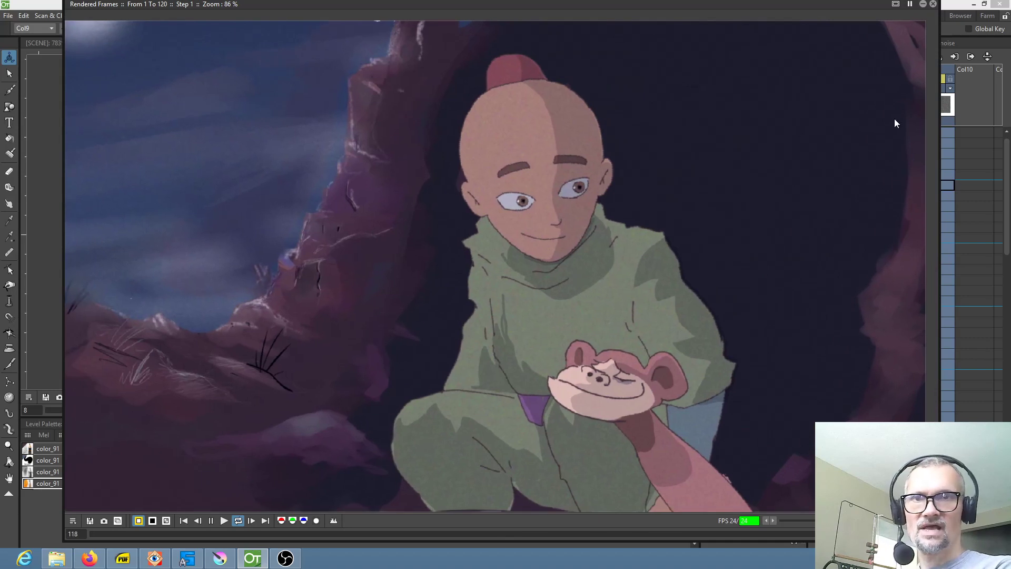
# Step: Close the rendered preview and save scene 783
pyautogui.click(934, 4)
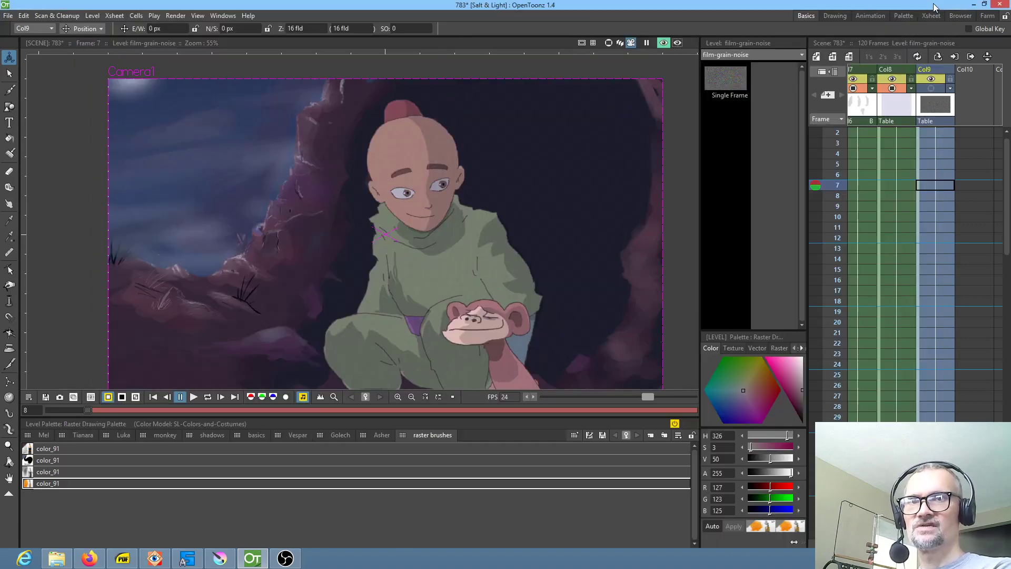
pyautogui.click(8, 16)
pyautogui.click(24, 50)
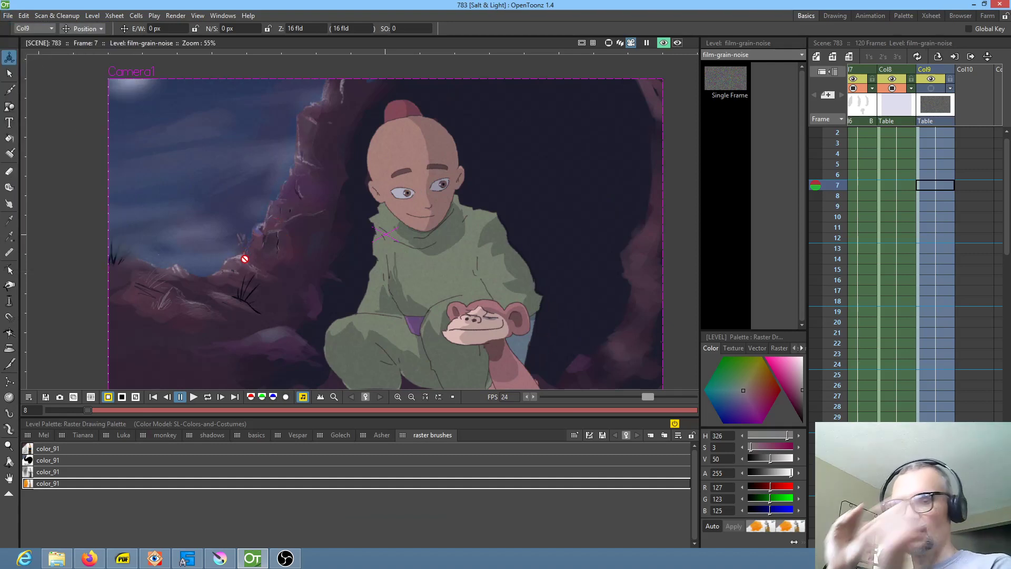
# Step: Scrub through the opening frames, return to frame 1 with the preview off, and look over the character columns in the Xsheet
pyautogui.scroll(1, 930, 209)
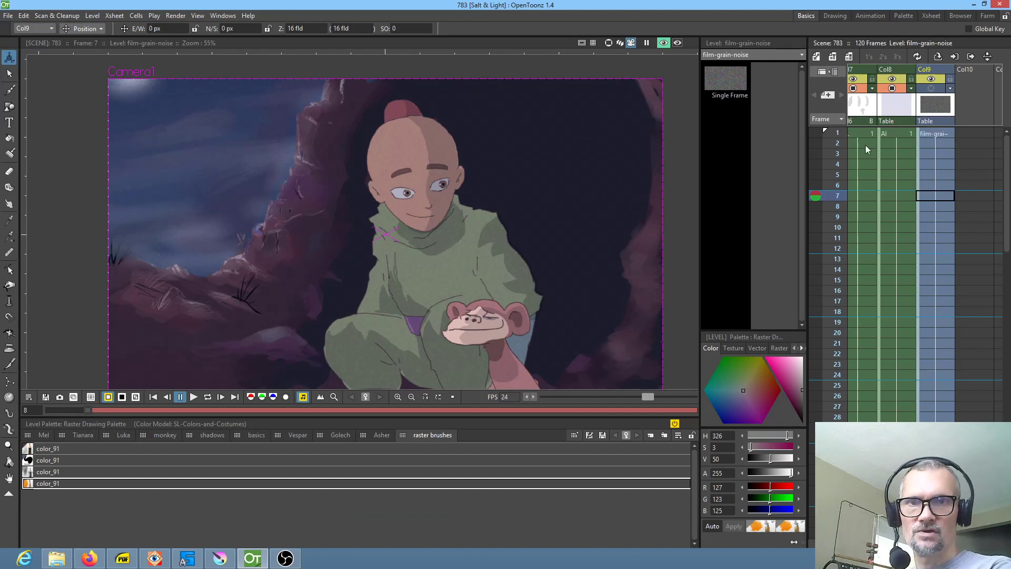
pyautogui.moveTo(842, 134); pyautogui.dragTo(826, 345)
pyautogui.moveTo(825, 291); pyautogui.dragTo(826, 280)
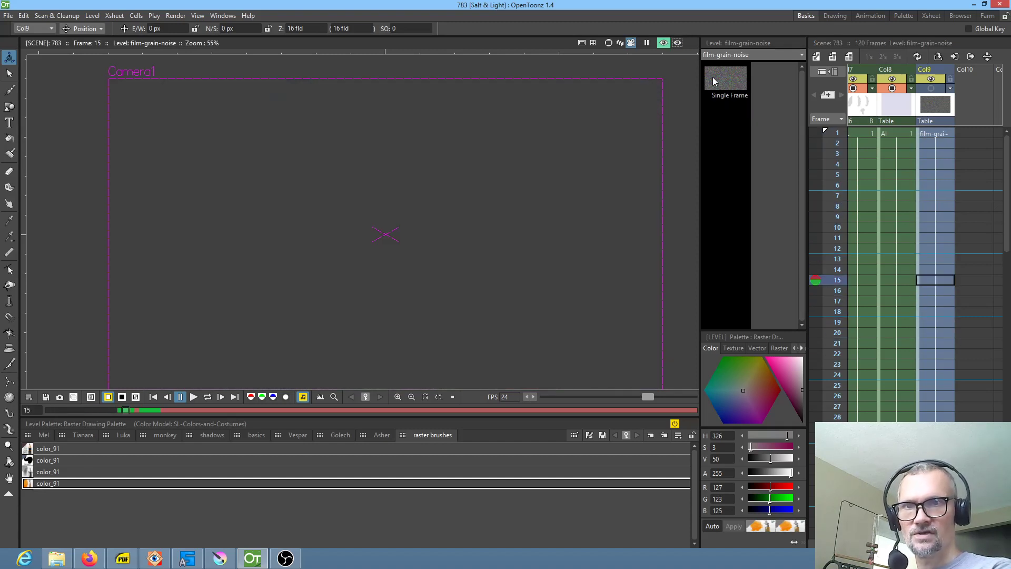
pyautogui.moveTo(827, 263); pyautogui.dragTo(825, 119)
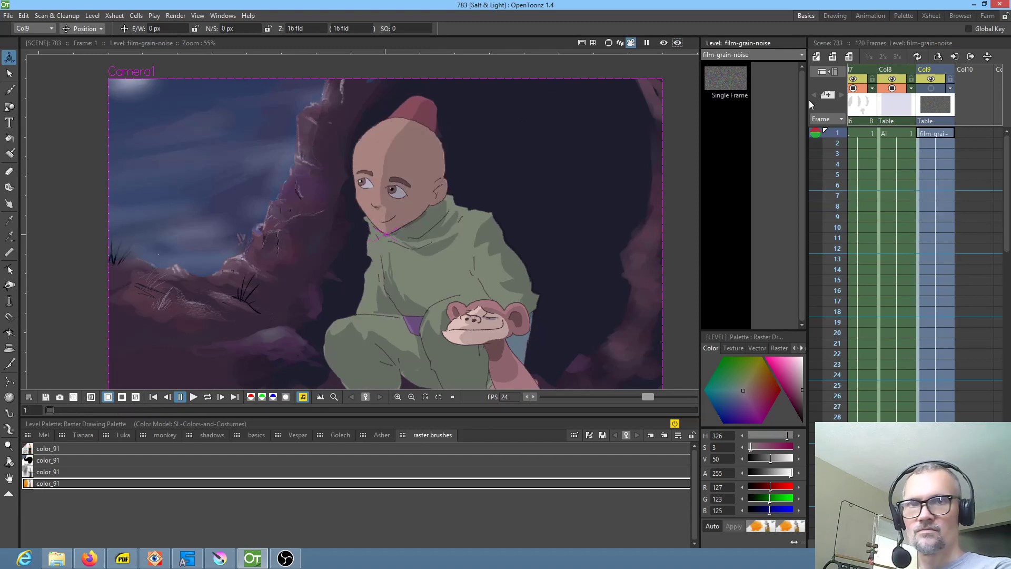
pyautogui.moveTo(893, 169); pyautogui.dragTo(1008, 179)
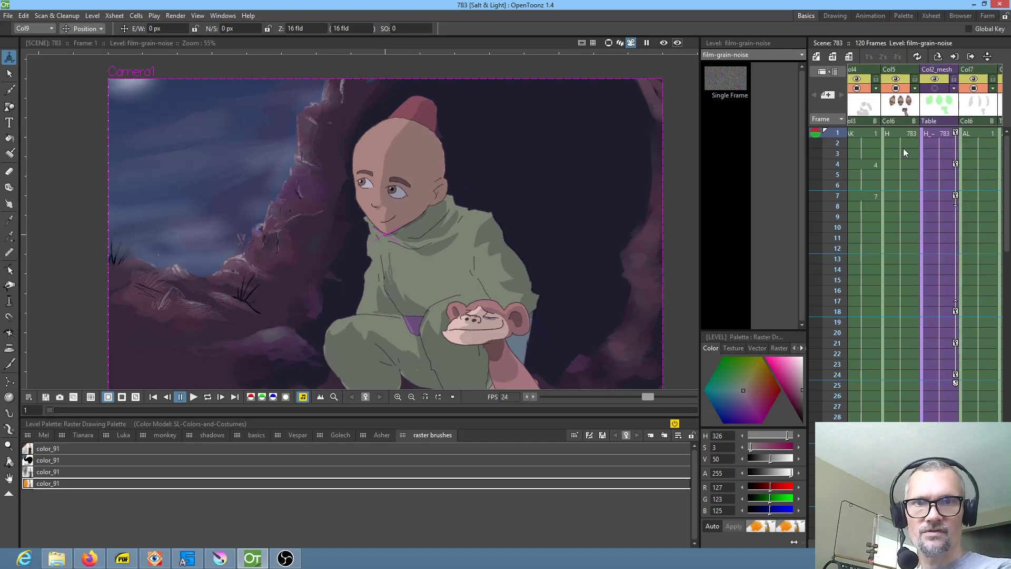
pyautogui.moveTo(903, 148); pyautogui.dragTo(980, 158)
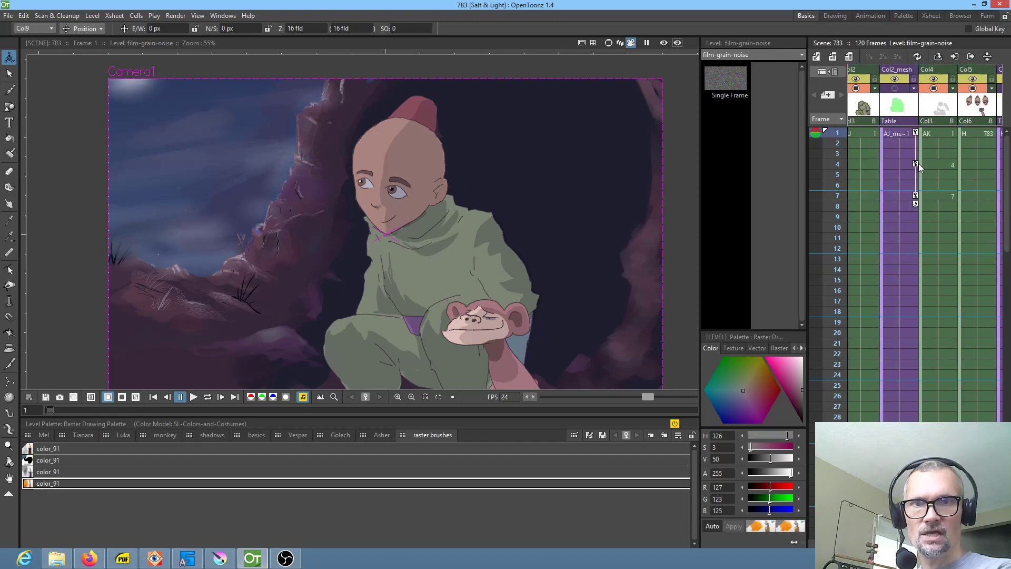
pyautogui.moveTo(969, 162); pyautogui.dragTo(923, 168)
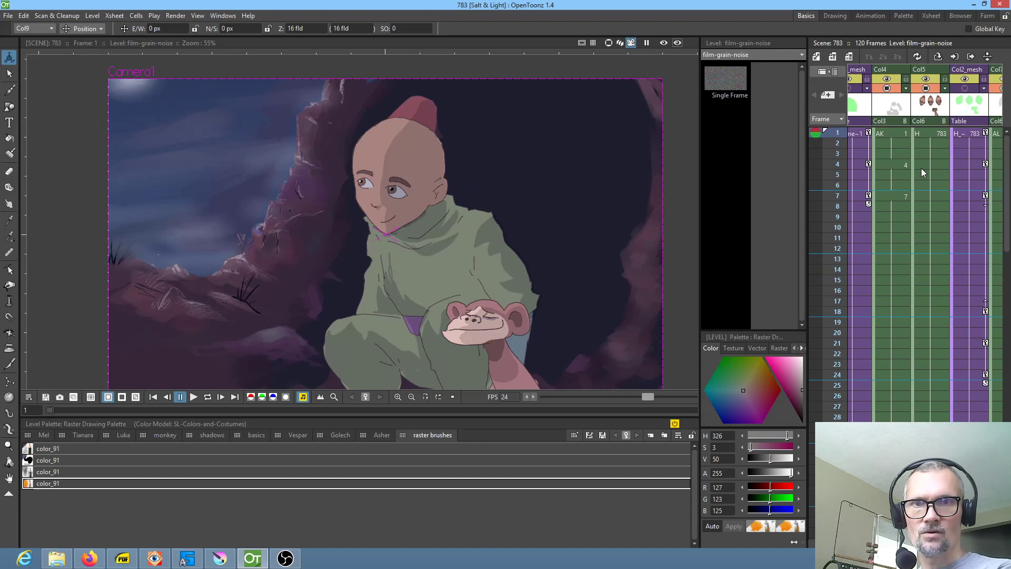
# Step: Check the boy's head turn between frames 1 and 4, play the scene in a loop, and save the scene
pyautogui.click(869, 165)
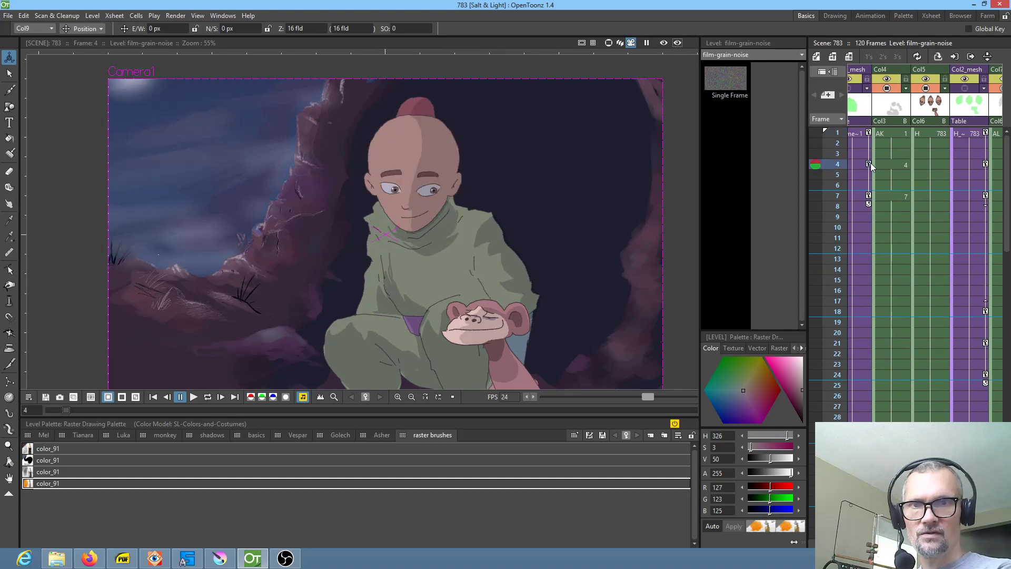
pyautogui.click(838, 135)
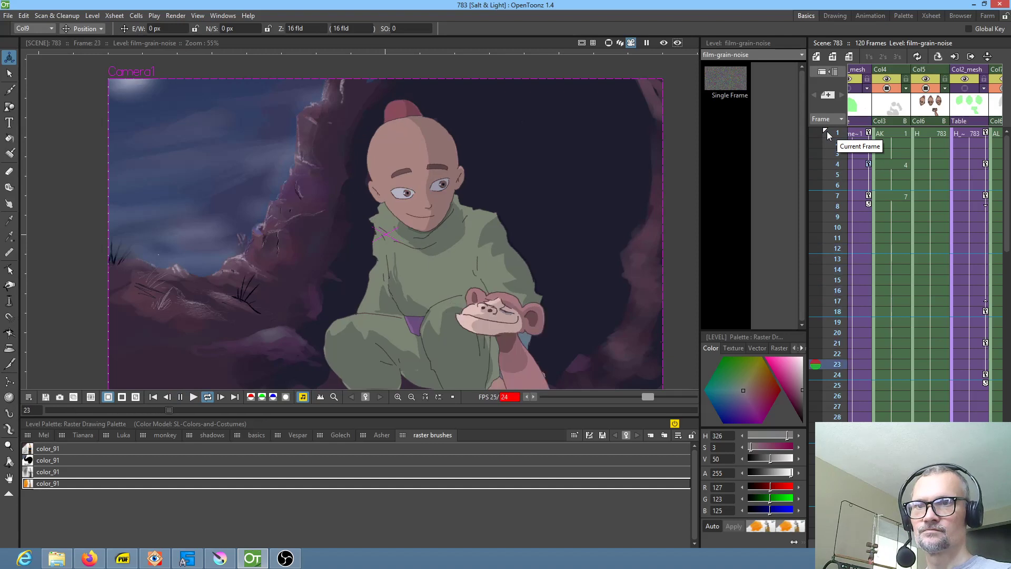
pyautogui.scroll(1, 898, 191)
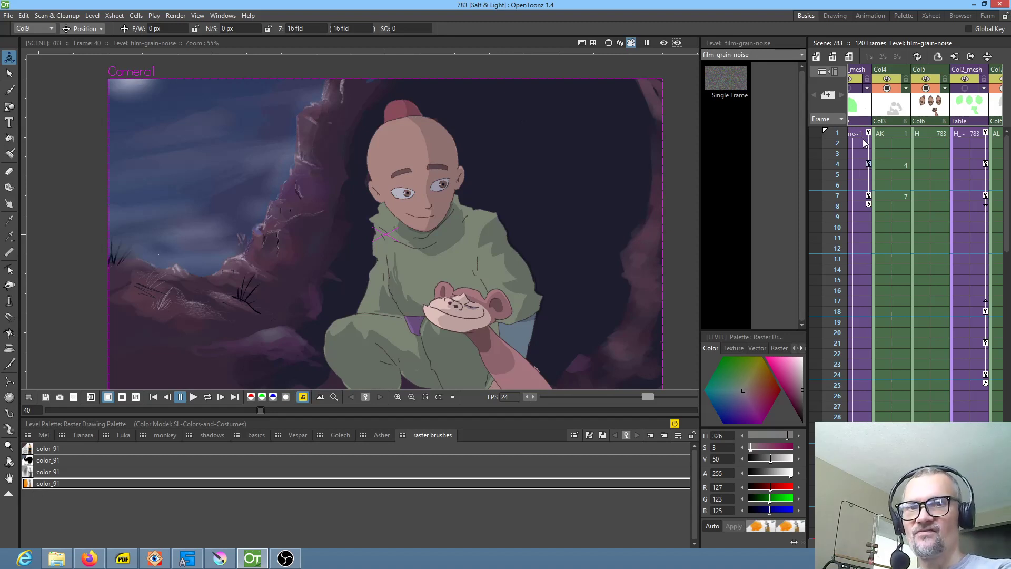
pyautogui.click(840, 143)
pyautogui.moveTo(842, 152)
pyautogui.mouseDown()
pyautogui.moveTo(842, 258)
pyautogui.moveTo(816, 144)
pyautogui.moveTo(821, 197)
pyautogui.moveTo(826, 132)
pyautogui.moveTo(831, 168)
pyautogui.mouseUp()
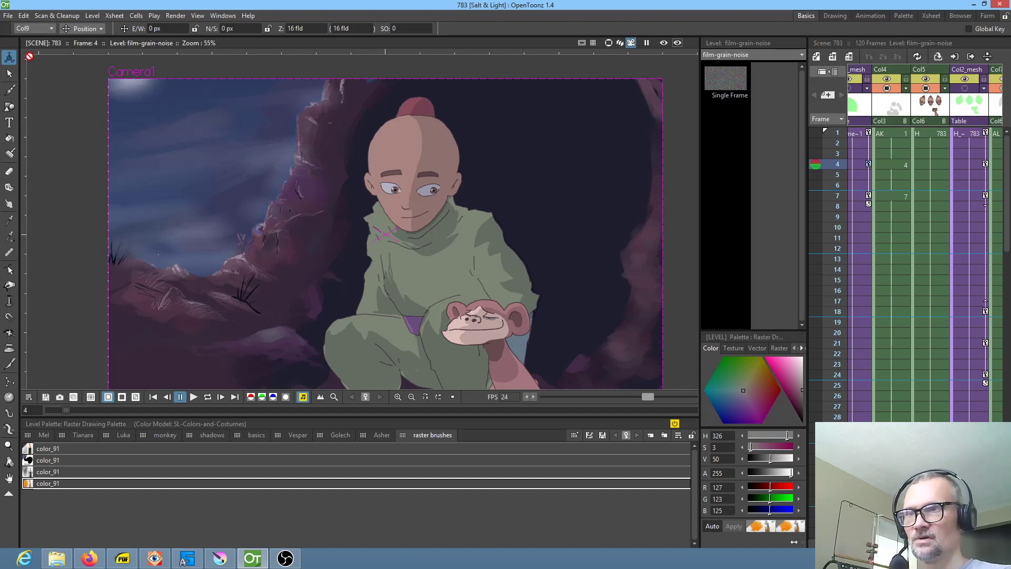
pyautogui.click(8, 16)
pyautogui.click(18, 51)
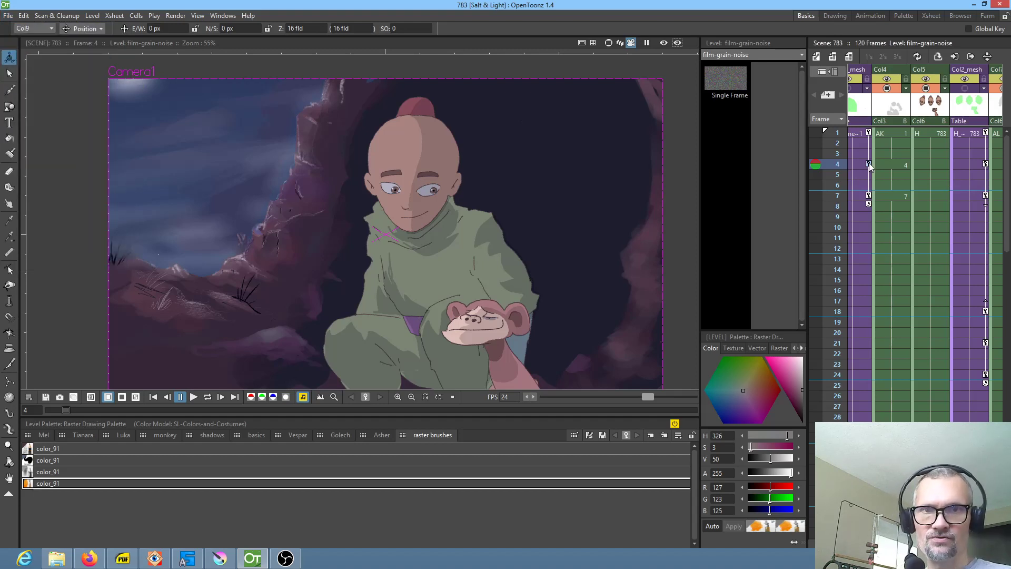
# Step: Delete the frame 4 keyframes from the two Col2_mesh columns on either side of Col4 and Col5
pyautogui.moveTo(890, 170); pyautogui.dragTo(899, 169)
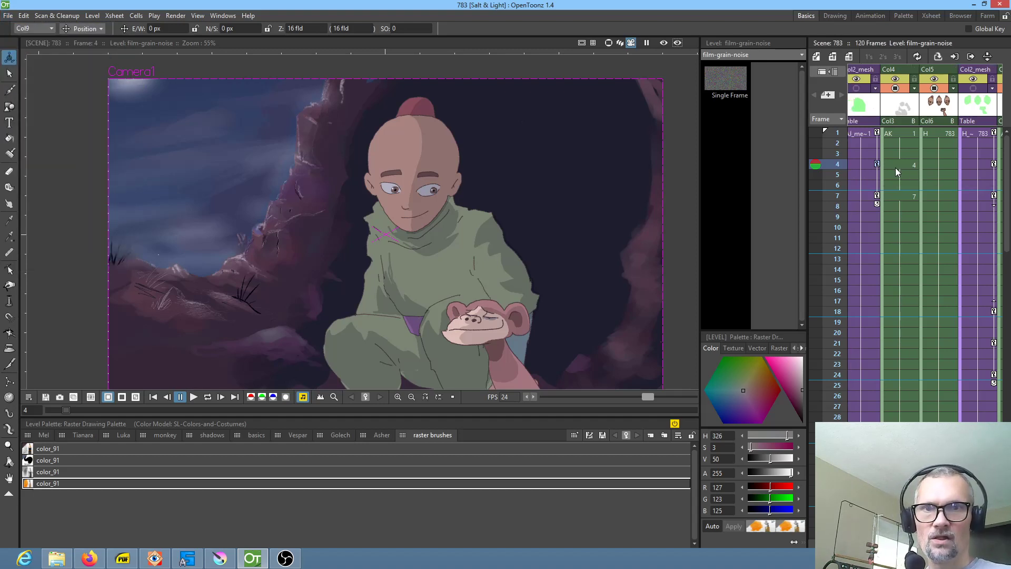
pyautogui.press('Delete')
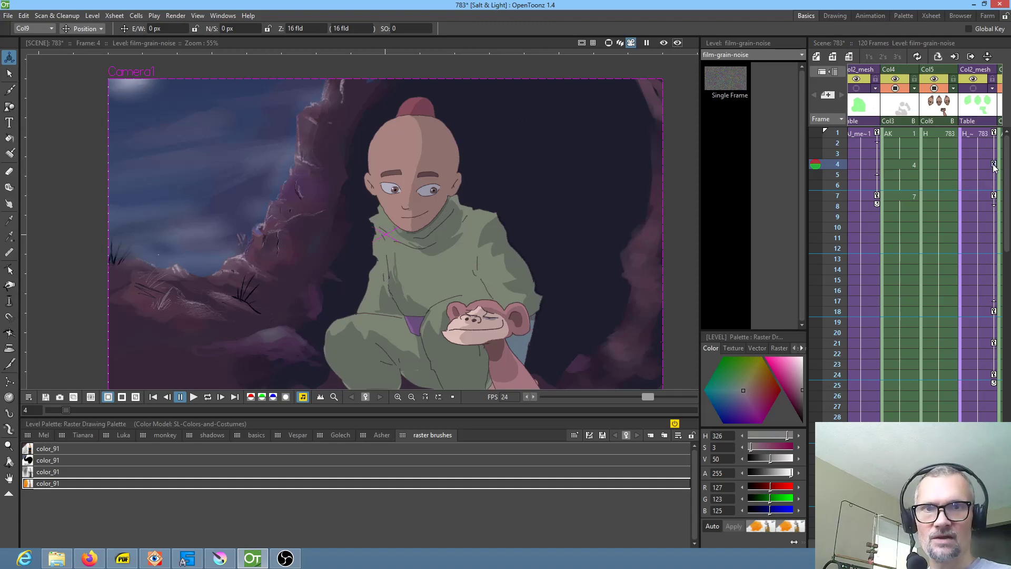
pyautogui.click(994, 164)
pyautogui.press('Delete')
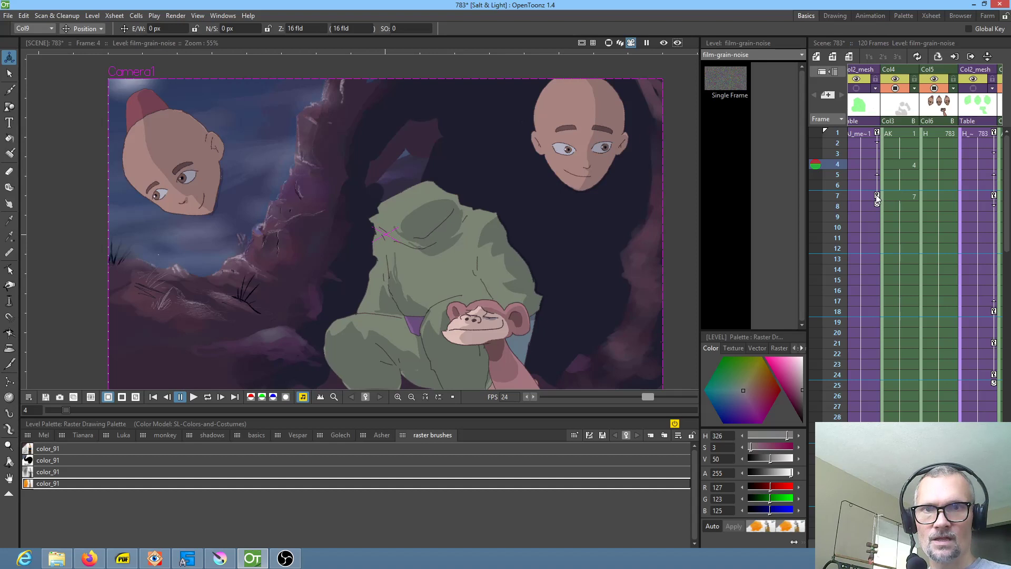
# Step: Move the frame 7 keyframes of both Col2_mesh columns up to frame 5 and scrub through frames 1 to 6
pyautogui.click(866, 136)
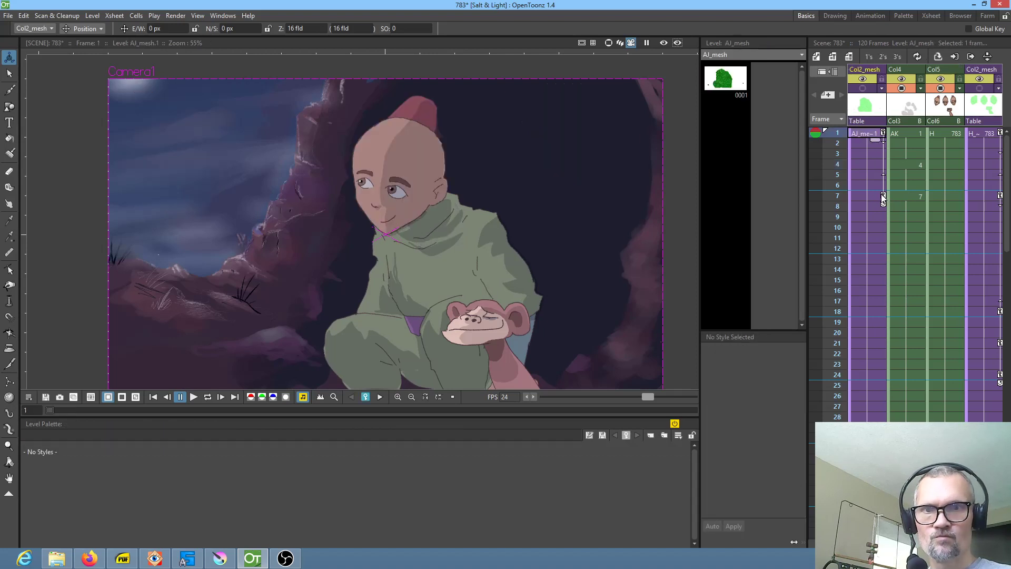
pyautogui.click(883, 197)
pyautogui.moveTo(883, 196); pyautogui.dragTo(885, 175)
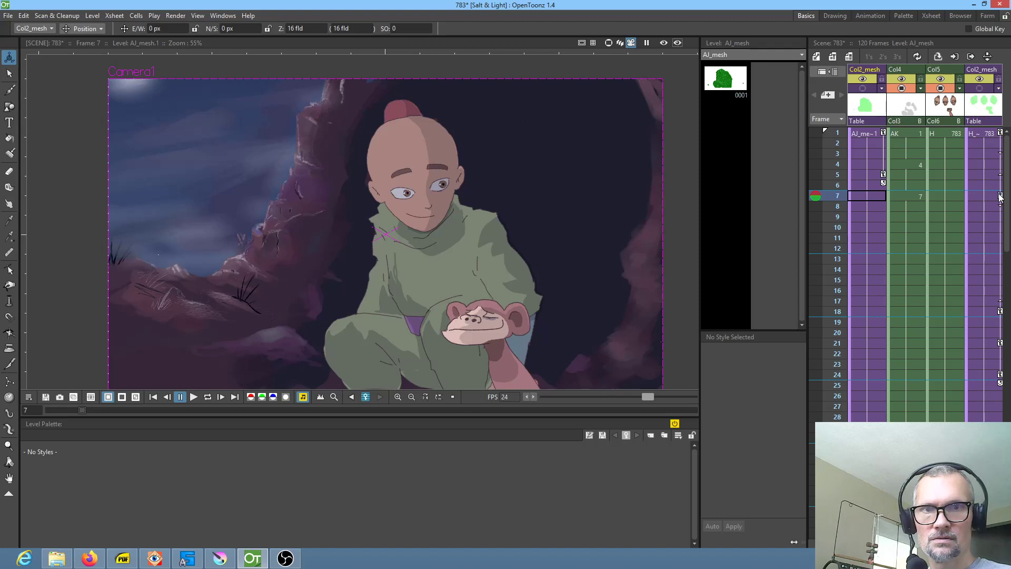
pyautogui.moveTo(1000, 197); pyautogui.dragTo(1000, 175)
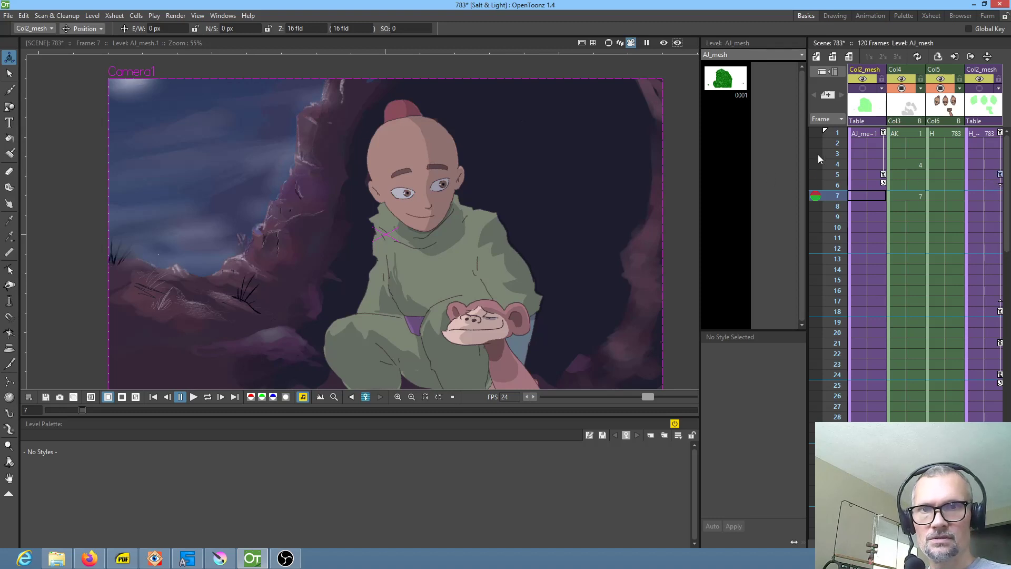
pyautogui.moveTo(832, 134); pyautogui.dragTo(832, 187)
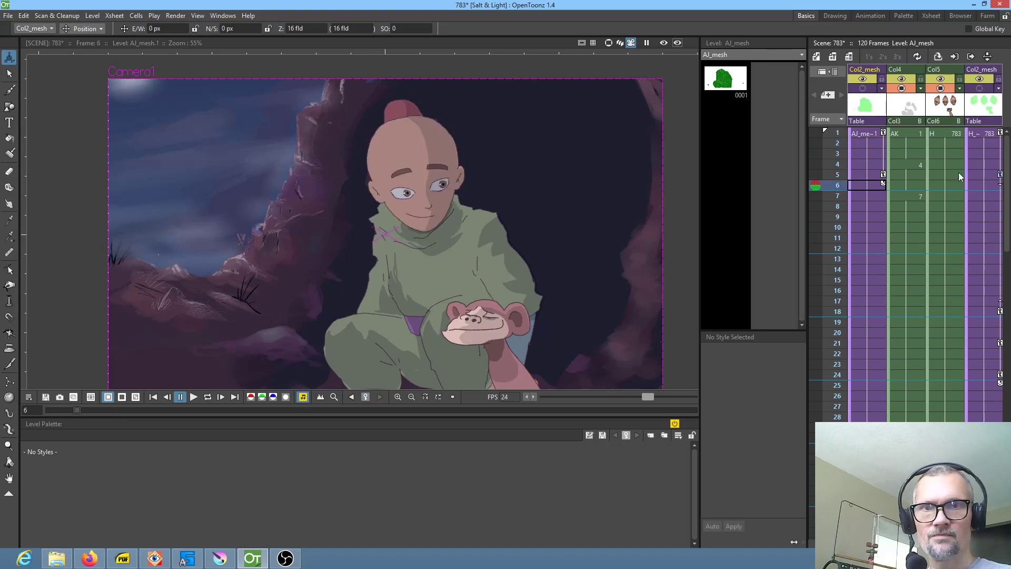
# Step: Remove drawing 4 from Col4, start drawing 7 at frame 5, and hold drawing 1 through frame 4
pyautogui.click(917, 166)
pyautogui.press('Delete')
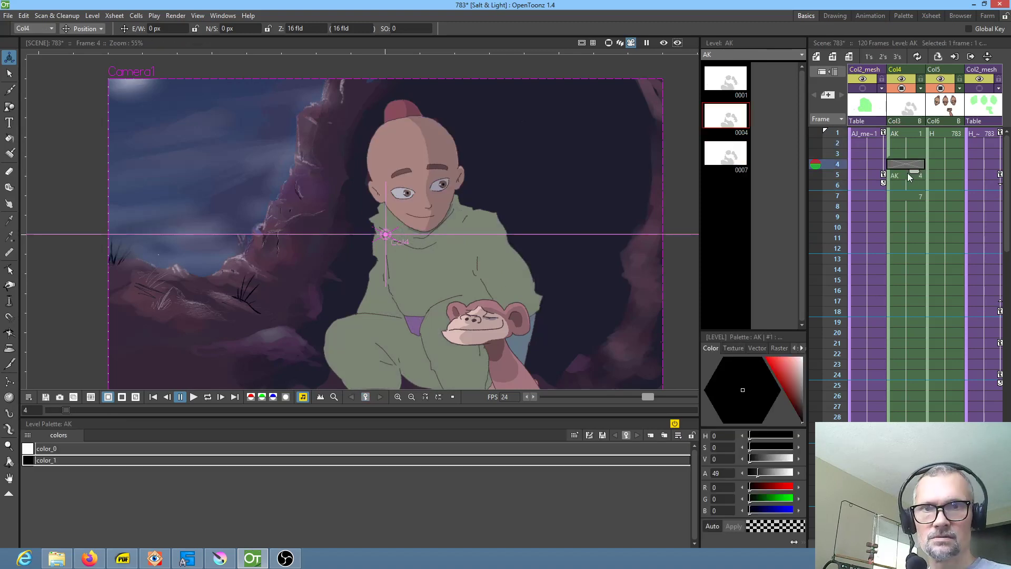
pyautogui.click(909, 174)
pyautogui.press('Delete')
pyautogui.click(907, 185)
pyautogui.press('Delete')
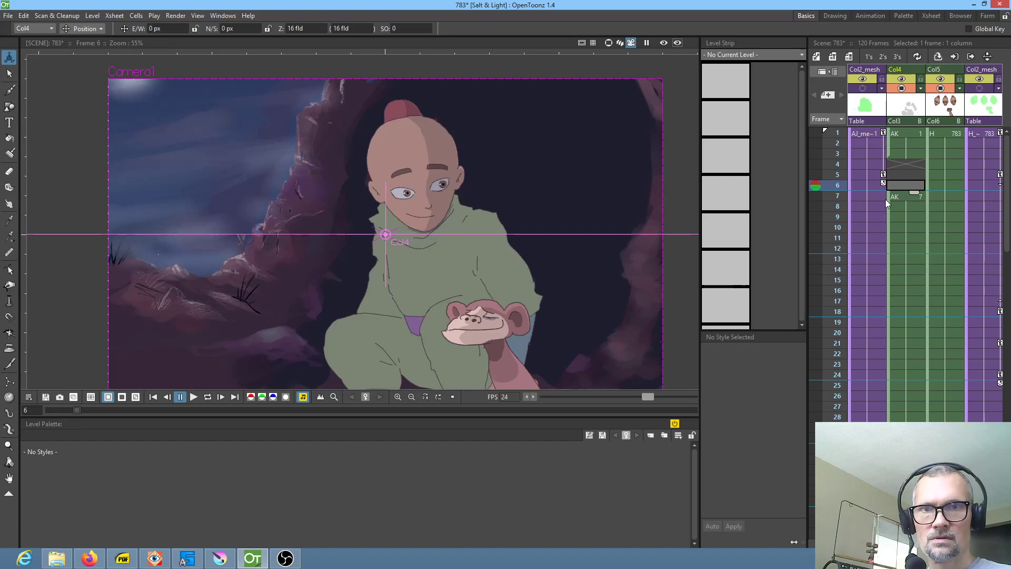
pyautogui.moveTo(889, 206); pyautogui.dragTo(893, 189)
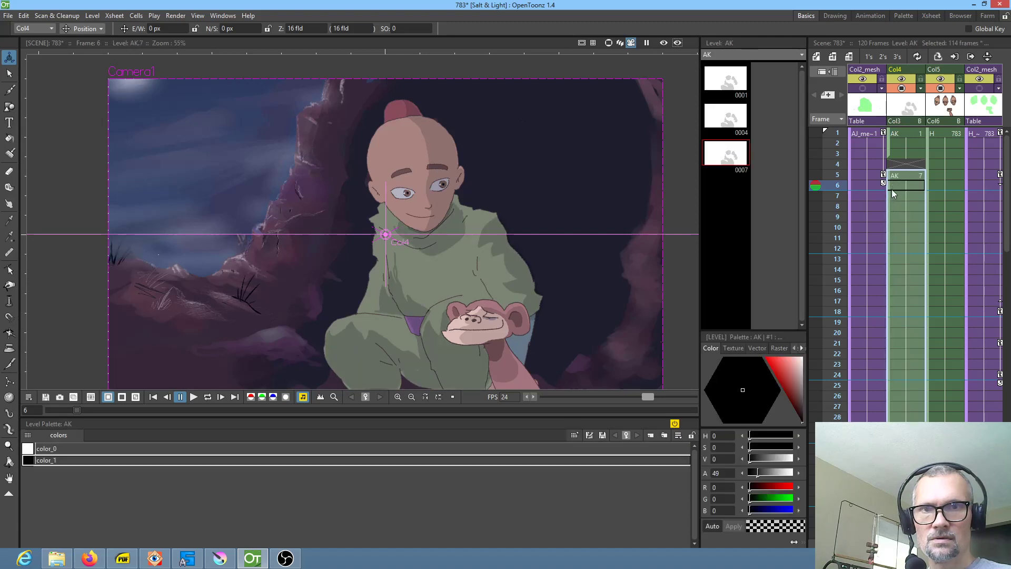
pyautogui.click(913, 153)
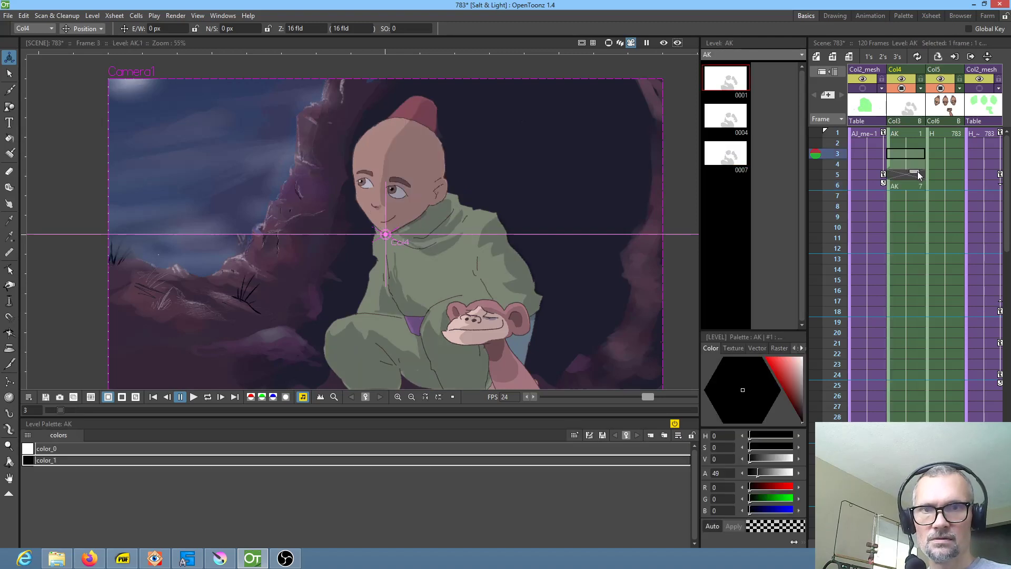
pyautogui.moveTo(889, 195); pyautogui.dragTo(887, 186)
pyautogui.scroll(-1, 911, 199)
pyautogui.scroll(-13, 913, 204)
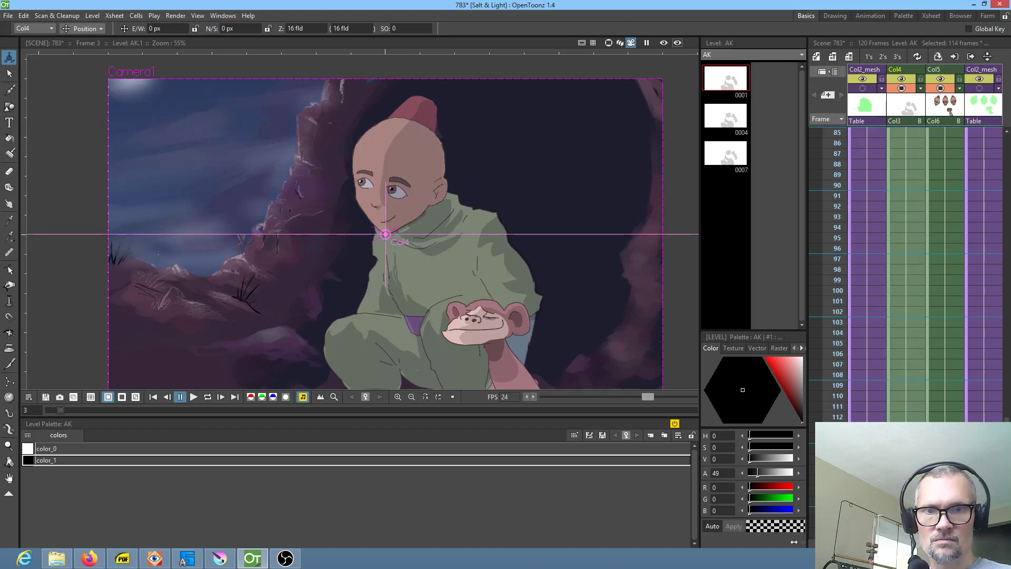
pyautogui.scroll(14, 904, 270)
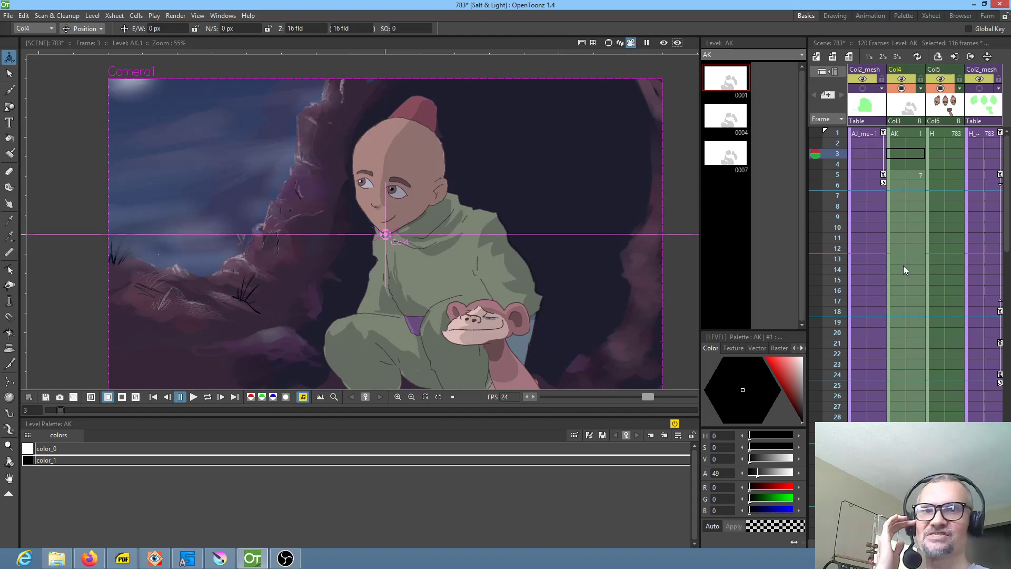
# Step: Play the scene in a loop to check the shortened head turn, with the full camera frame in view, and stop playback
pyautogui.click(838, 133)
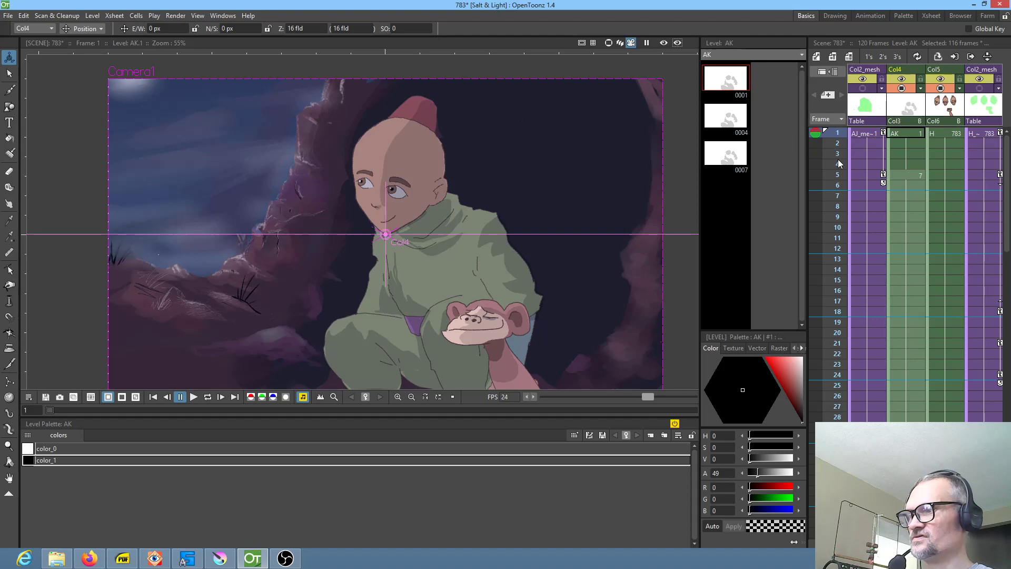
pyautogui.scroll(-2, 493, 209)
pyautogui.scroll(3, 493, 209)
pyautogui.press('p')
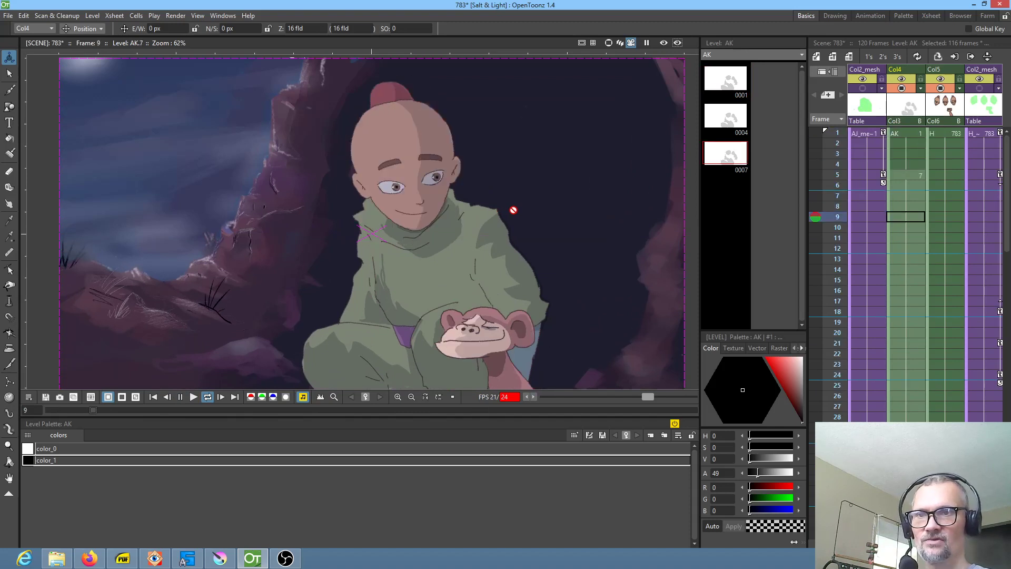
pyautogui.press('p')
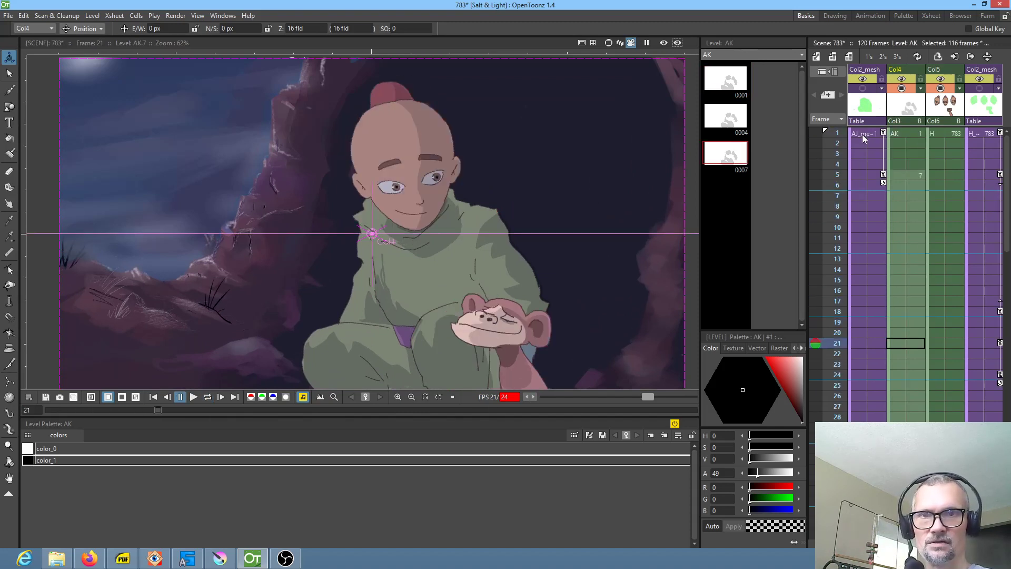
pyautogui.click(862, 135)
pyautogui.press('p')
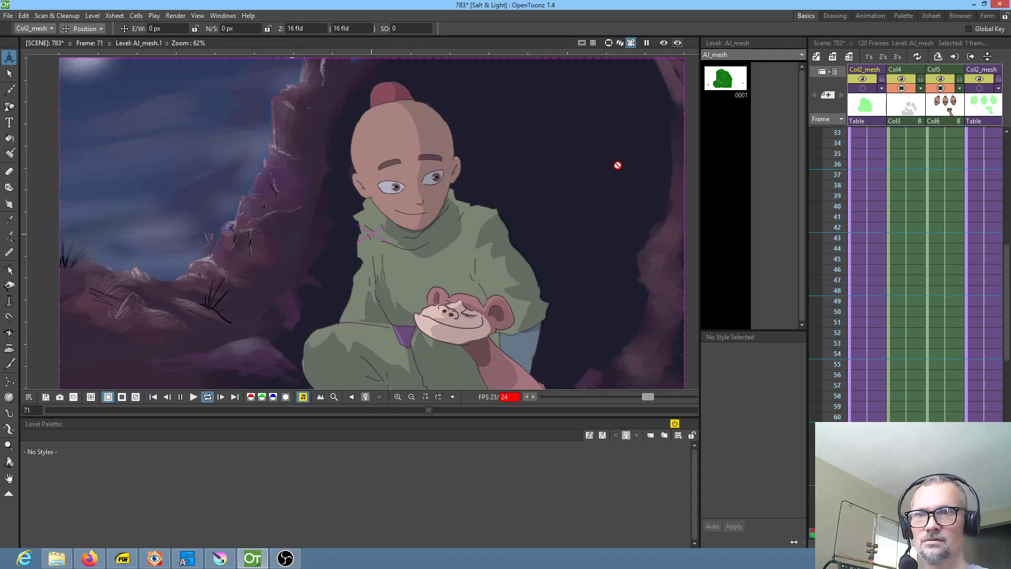
pyautogui.scroll(-1, 618, 165)
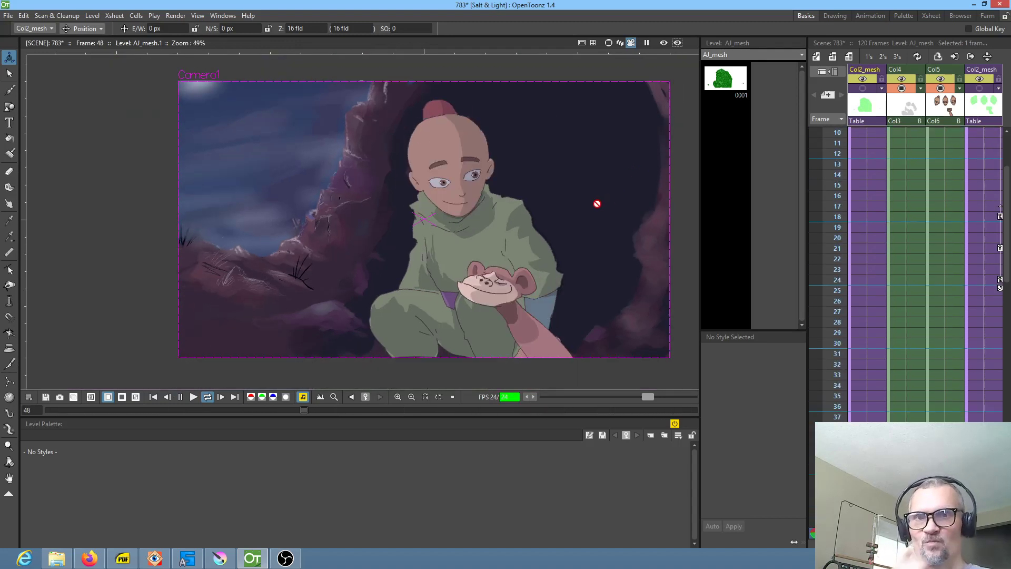
pyautogui.press('p')
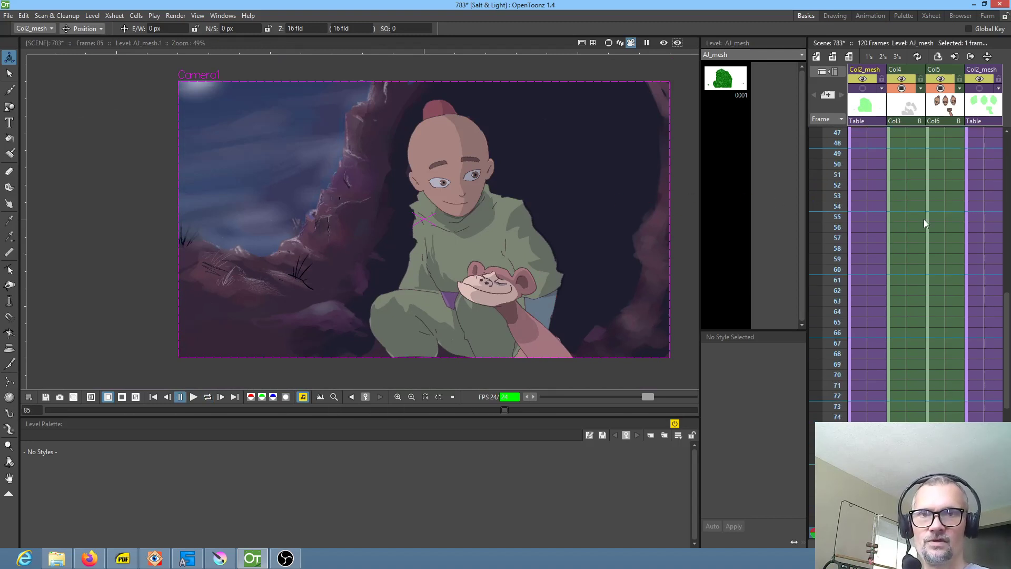
# Step: Insert 12 frames at frame 1 across all columns to hold the opening pose longer
pyautogui.scroll(5, 921, 219)
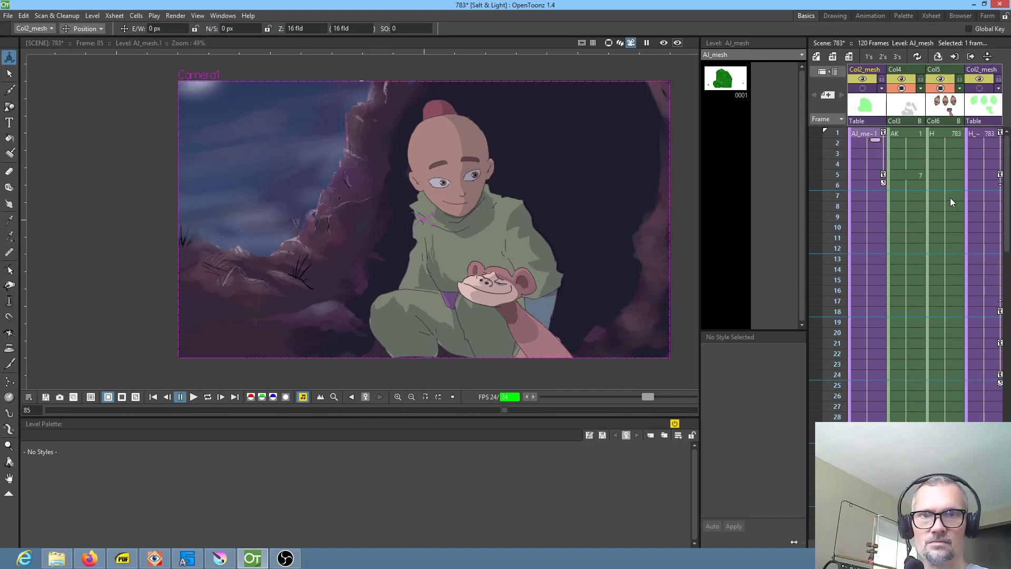
pyautogui.click(874, 133)
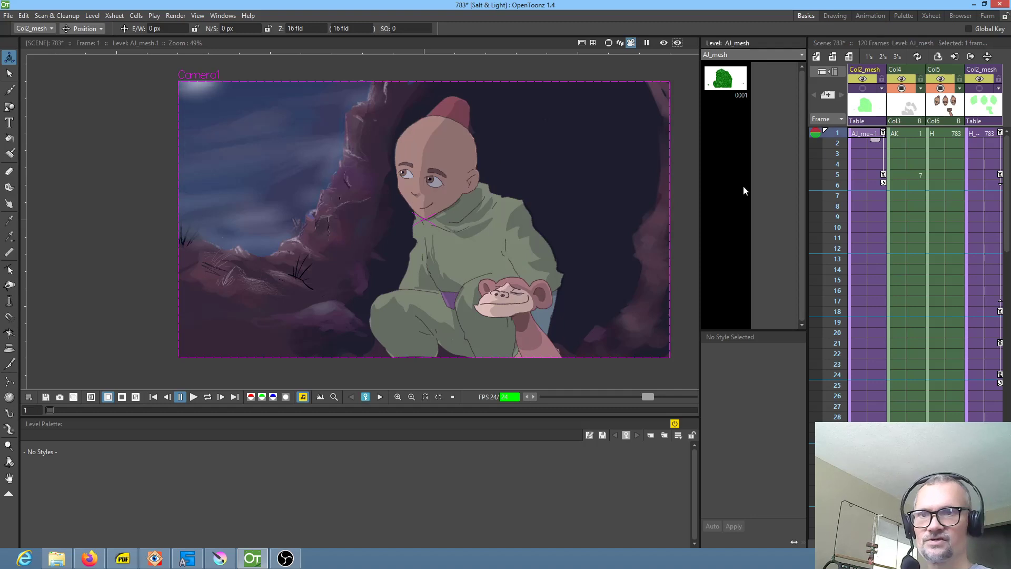
pyautogui.press('Insert')
pyautogui.press('Insert')
pyautogui.press('Insert')
pyautogui.press('Insert')
pyautogui.press('Insert')
pyautogui.press('Insert')
pyautogui.press('Insert')
pyautogui.press('Insert')
pyautogui.press('Insert')
pyautogui.press('Insert')
pyautogui.press('Insert')
pyautogui.press('Insert')
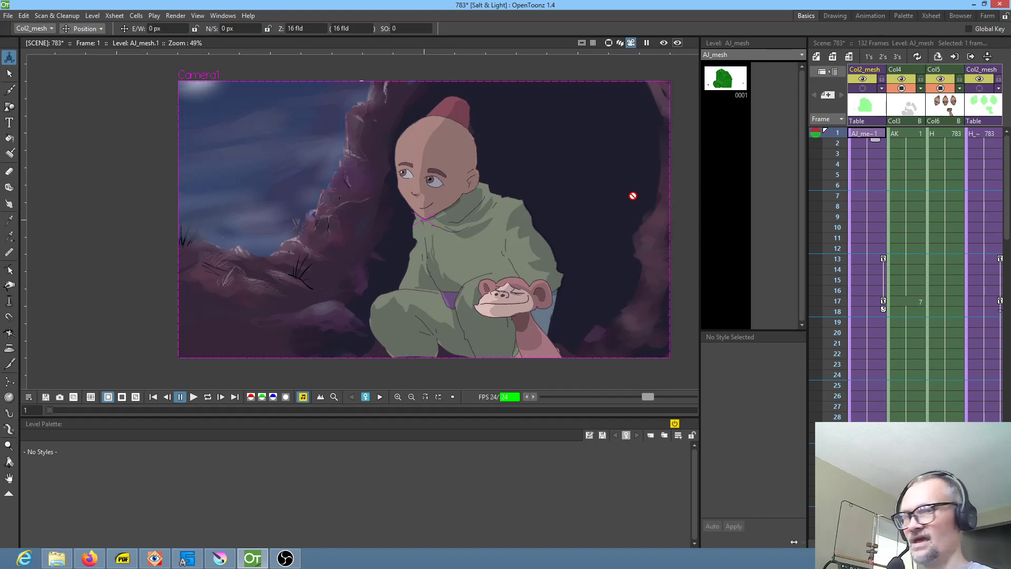
# Step: Play the lengthened scene in a loop, stop playback, and return to the first rows of the Xsheet
pyautogui.press('l')
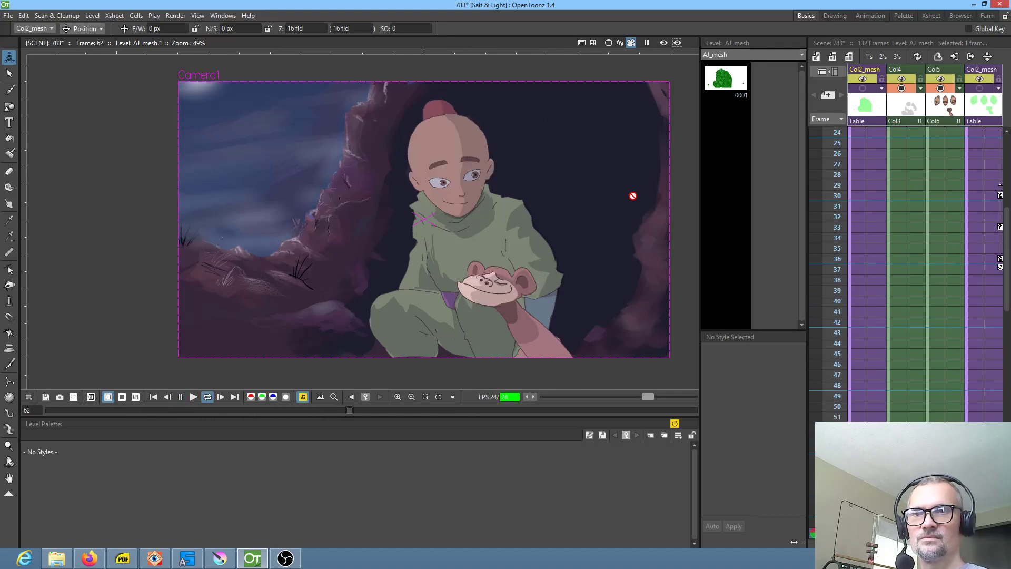
pyautogui.press('p')
pyautogui.scroll(4, 940, 233)
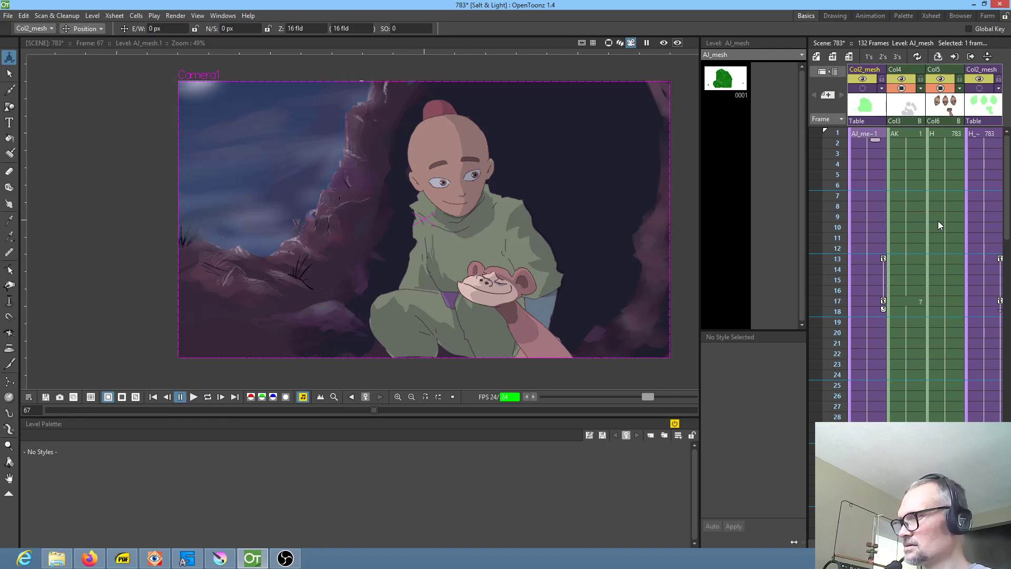
# Step: Undo the 12 inserted frames and the head-turn timing edits back to the original keyframes and Col4 drawings
pyautogui.hotkey('ctrl', 'z')
pyautogui.hotkey('ctrl', 'z')
pyautogui.hotkey('ctrl', 'z')
pyautogui.hotkey('ctrl', 'z')
pyautogui.hotkey('ctrl', 'z')
pyautogui.hotkey('ctrl', 'z')
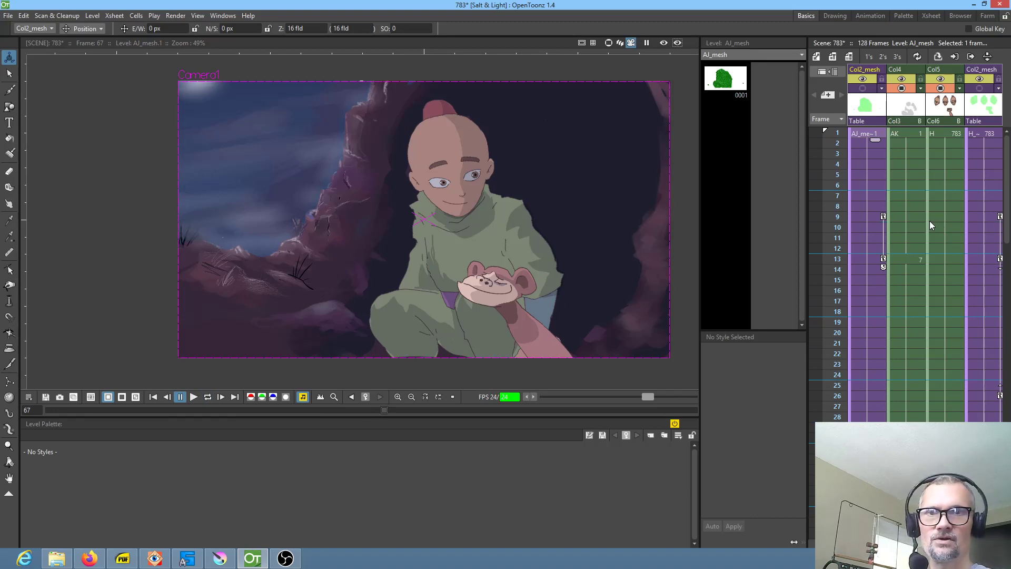
pyautogui.hotkey('ctrl', 'z')
pyautogui.hotkey('ctrl', 'z')
pyautogui.hotkey('ctrl', 'z')
pyautogui.hotkey('ctrl', 'z')
pyautogui.hotkey('ctrl', 'z')
pyautogui.hotkey('ctrl', 'z')
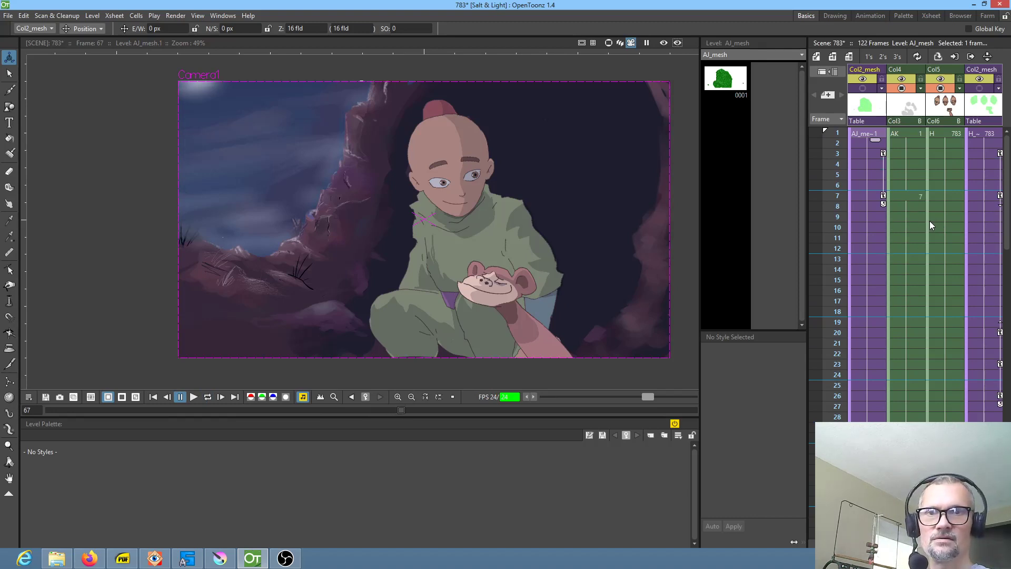
pyautogui.hotkey('ctrl', 'z')
pyautogui.hotkey('ctrl', 'z')
pyautogui.hotkey('ctrl', 'z')
pyautogui.hotkey('ctrl', 'z')
pyautogui.hotkey('ctrl', 'z')
pyautogui.hotkey('ctrl', 'z')
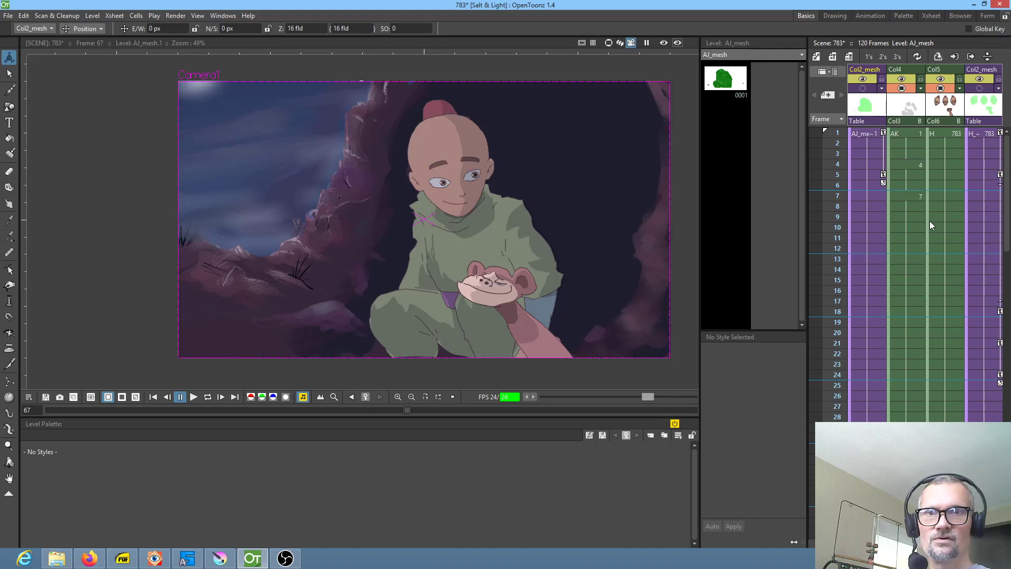
pyautogui.hotkey('ctrl', 'z')
pyautogui.hotkey('ctrl', 'z')
# Step: Insert 12 frames at frame 1 across all columns with the original head-turn timing, and play the scene in a loop
pyautogui.moveTo(839, 134)
pyautogui.mouseDown()
pyautogui.moveTo(837, 250)
pyautogui.moveTo(828, 135)
pyautogui.mouseUp()
pyautogui.click(858, 134)
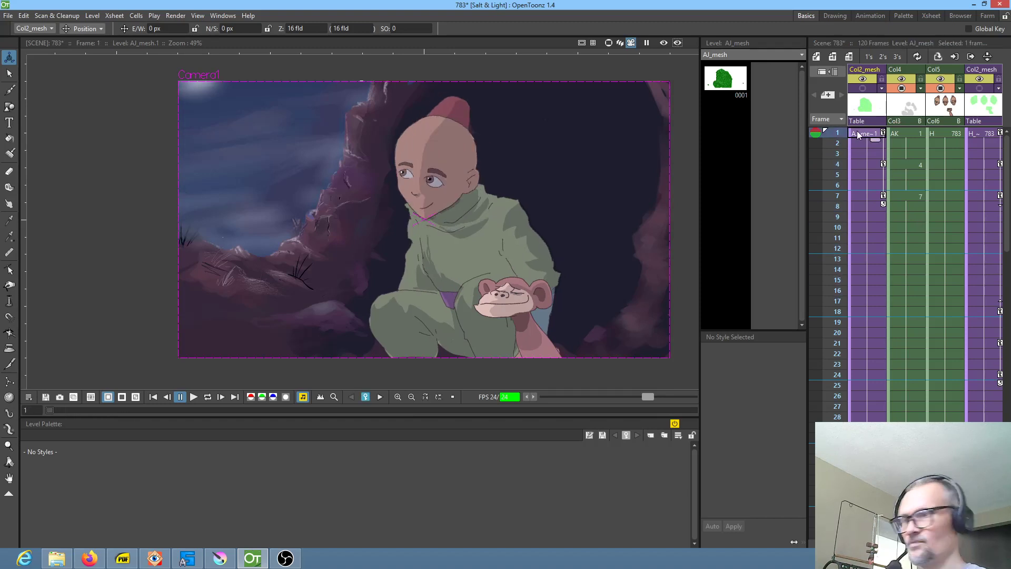
pyautogui.press('Insert')
pyautogui.press('Insert')
pyautogui.press('Insert')
pyautogui.press('Insert')
pyautogui.press('Insert')
pyautogui.press('Insert')
pyautogui.press('Insert')
pyautogui.press('Insert')
pyautogui.press('Insert')
pyautogui.press('Insert')
pyautogui.press('Insert')
pyautogui.press('Insert')
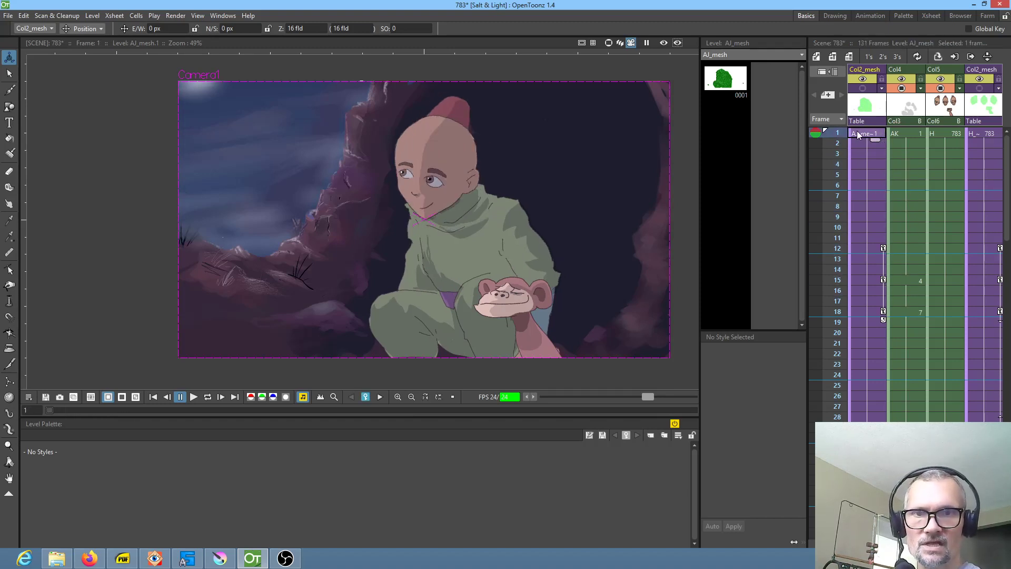
pyautogui.press('l')
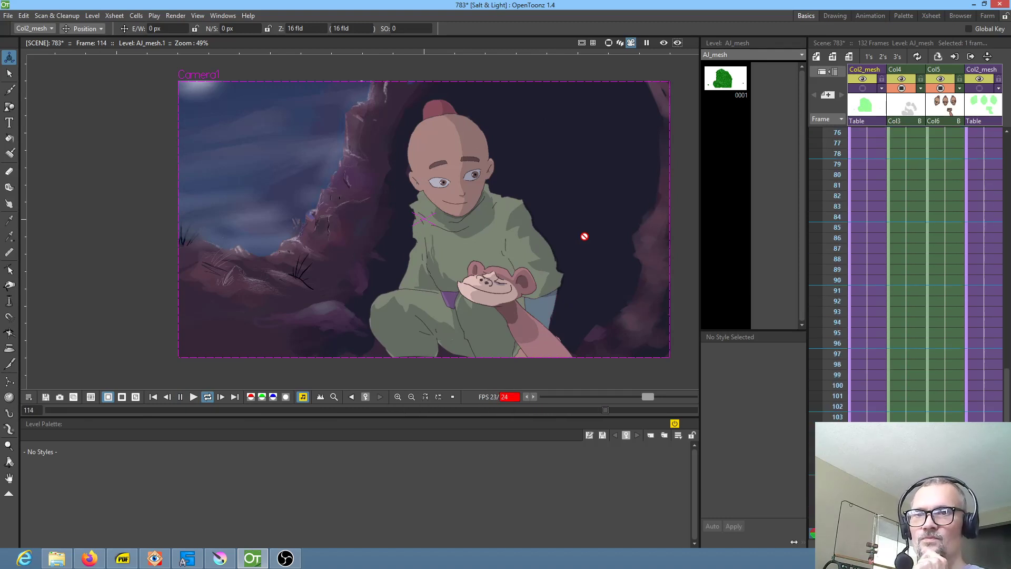
# Step: Replay the scene in a loop from its first frame, stop at frame 1, and save all changes
pyautogui.press('l')
pyautogui.press('Home')
pyautogui.press('l')
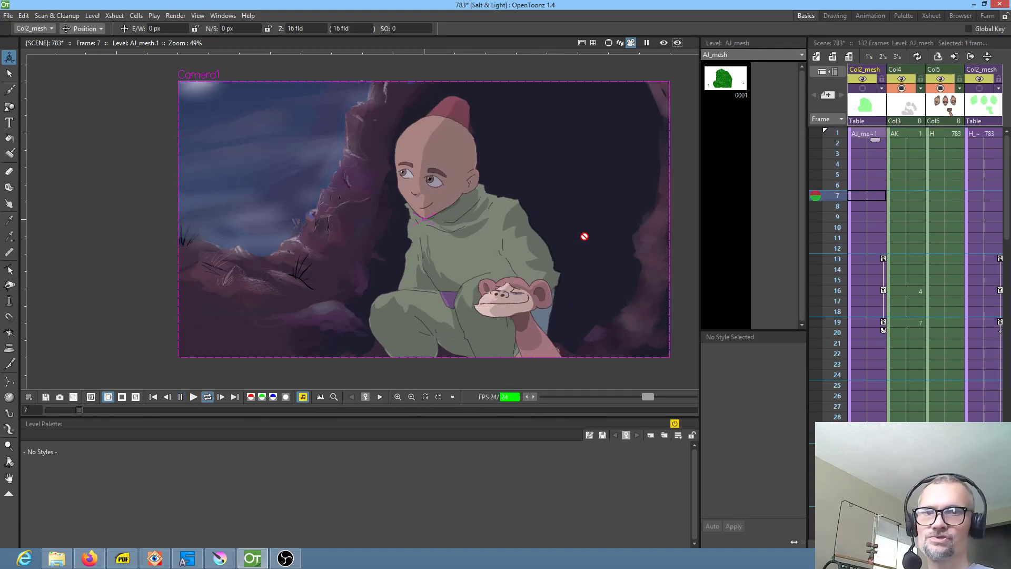
pyautogui.press('l')
pyautogui.press('Home')
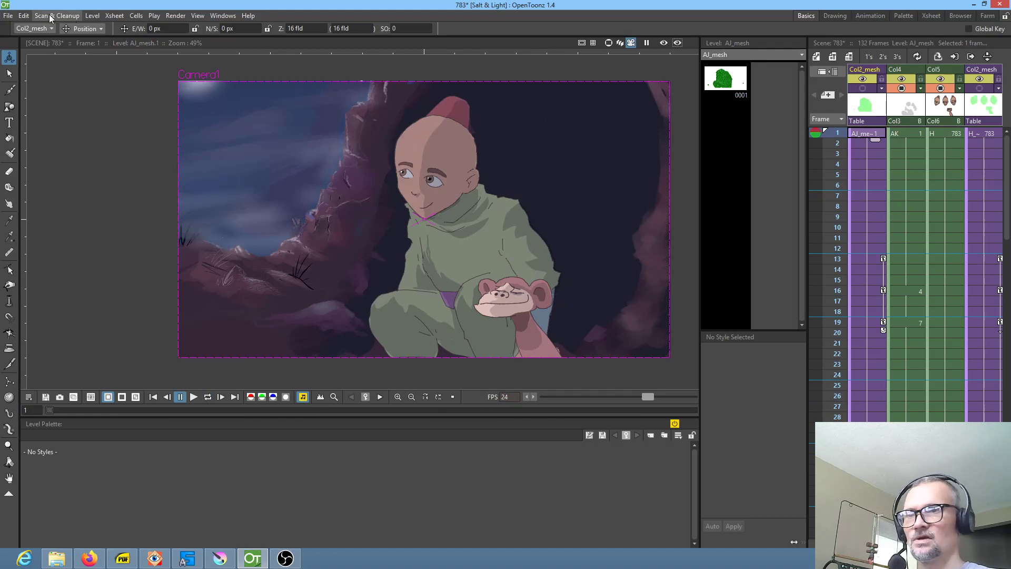
pyautogui.click(8, 15)
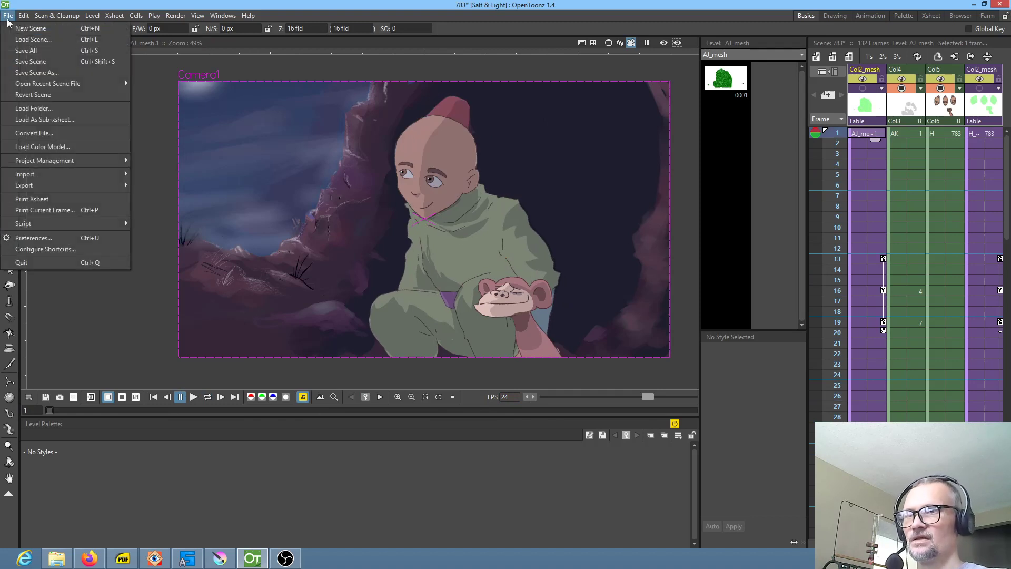
pyautogui.click(18, 51)
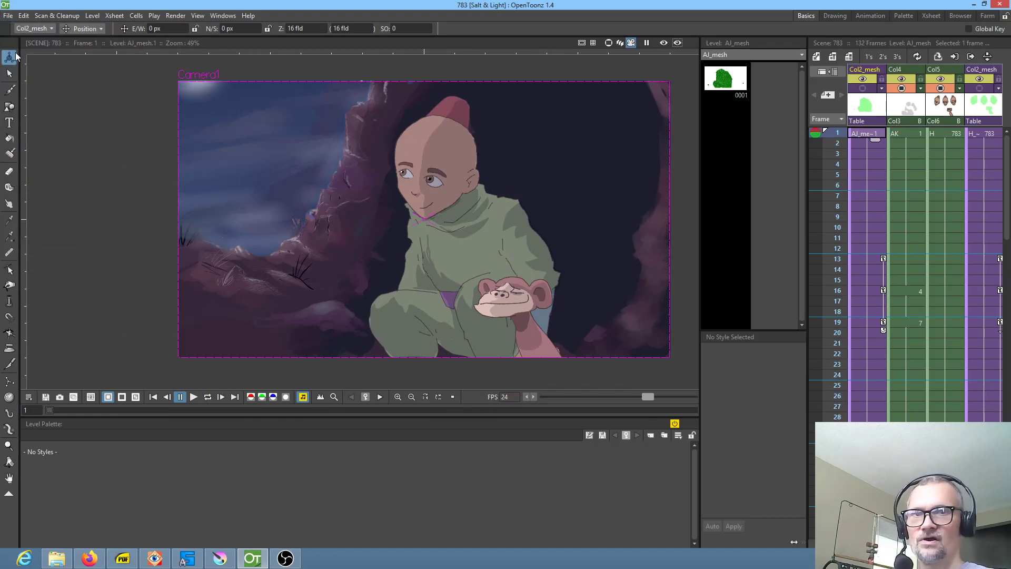
# Step: Try removing one frame at the start of the head turn across all columns, and undo the removal
pyautogui.click(870, 282)
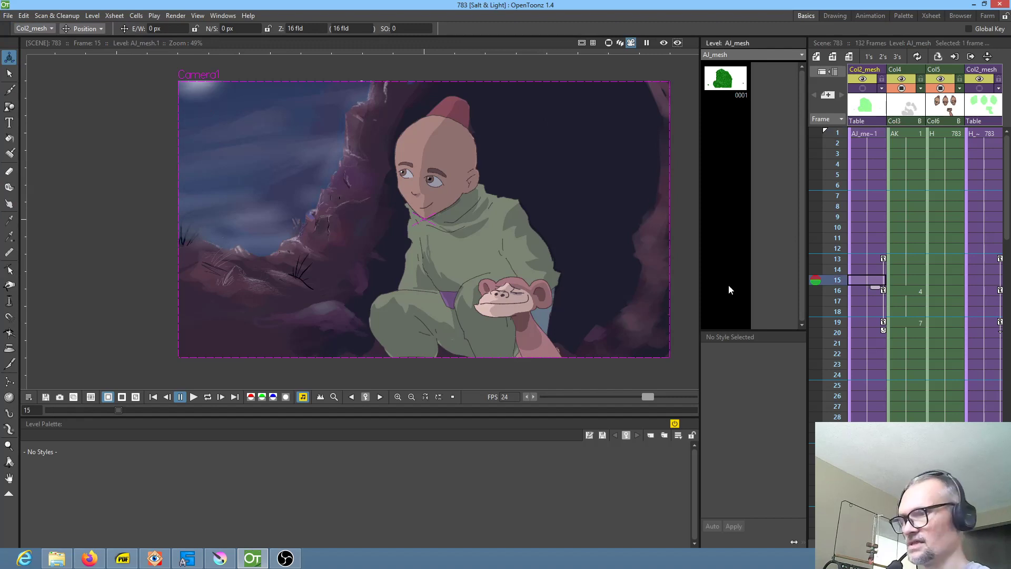
pyautogui.hotkey('alt', 'f')
pyautogui.press('Escape')
pyautogui.press('Up')
pyautogui.press('Up')
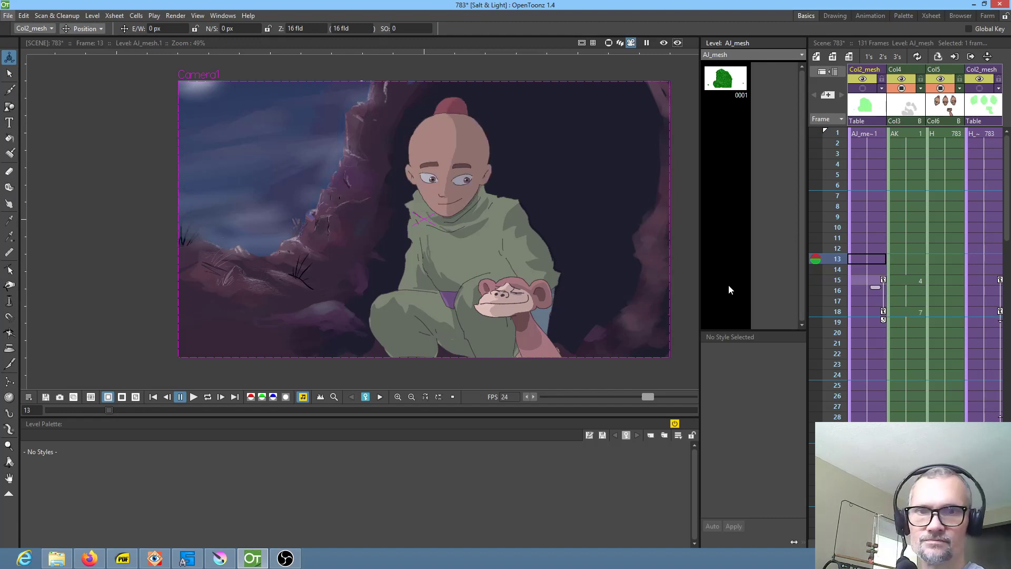
pyautogui.hotkey('ctrl', 'z')
pyautogui.press('Down')
pyautogui.press('Escape')
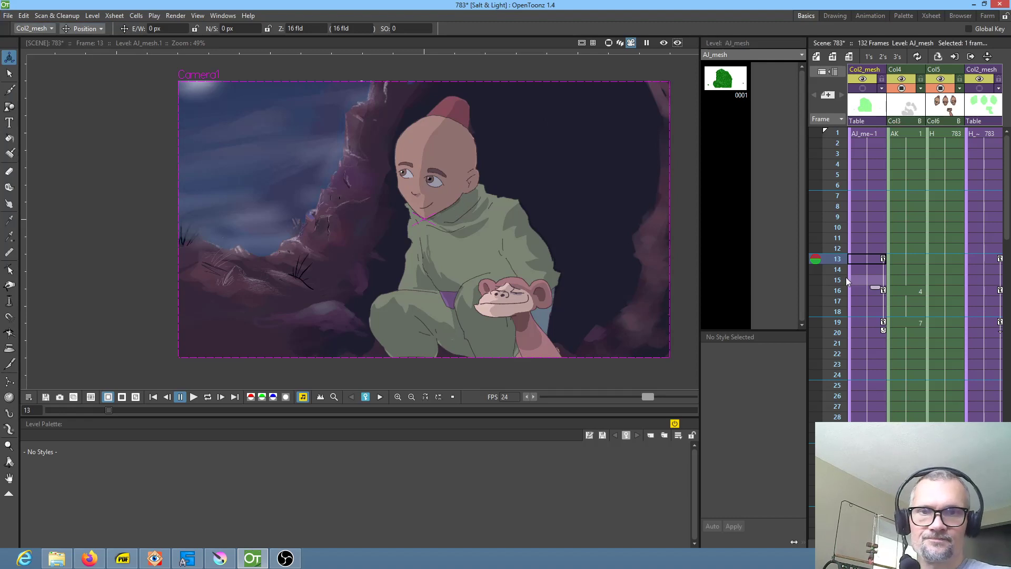
# Step: Shorten the head turn by removing three frames from frame 14 across the columns, and move Col4's drawing 7 to frame 16
pyautogui.click(874, 269)
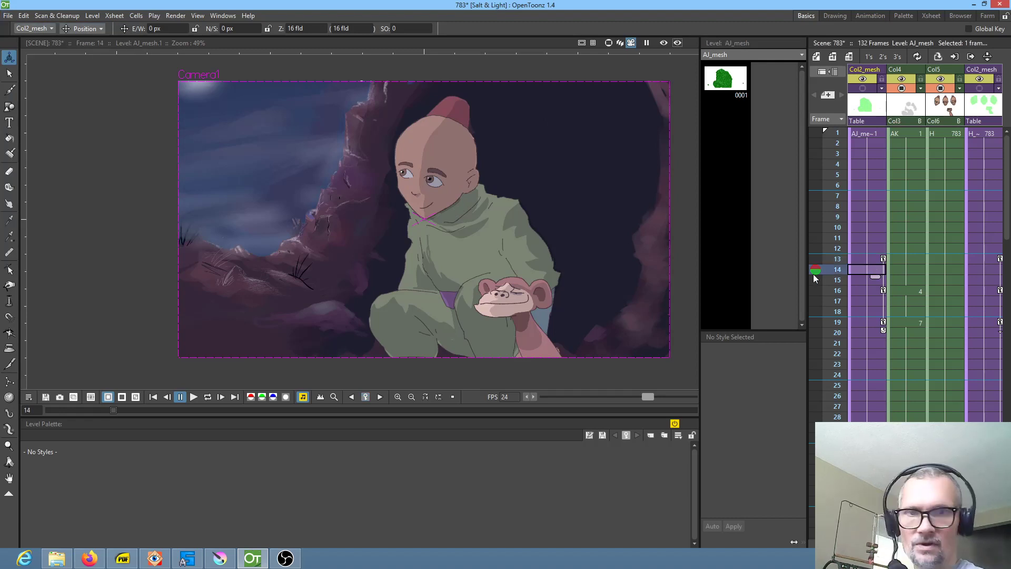
pyautogui.hotkey('alt', 'Delete')
pyautogui.hotkey('alt', 'Delete')
pyautogui.hotkey('alt', 'Delete')
pyautogui.hotkey('alt', 'Delete')
pyautogui.hotkey('alt', 'Delete')
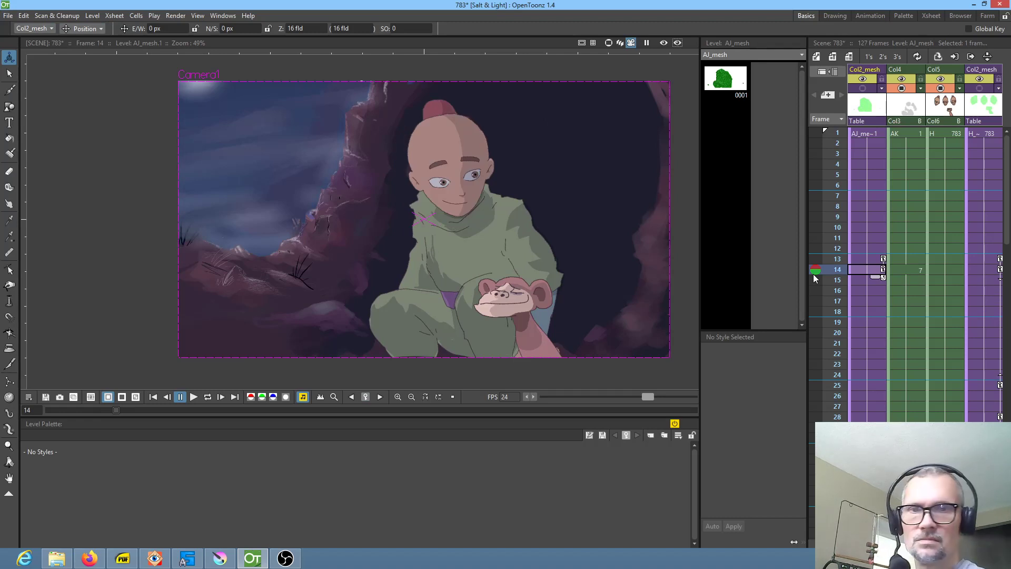
pyautogui.hotkey('ctrl', 'z')
pyautogui.hotkey('ctrl', 'z')
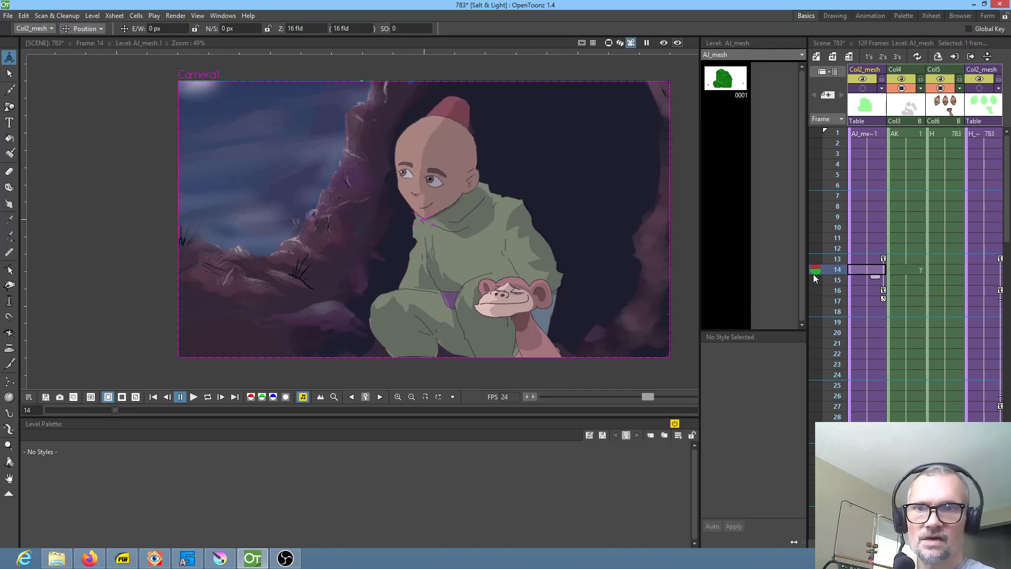
pyautogui.moveTo(830, 221); pyautogui.dragTo(830, 267)
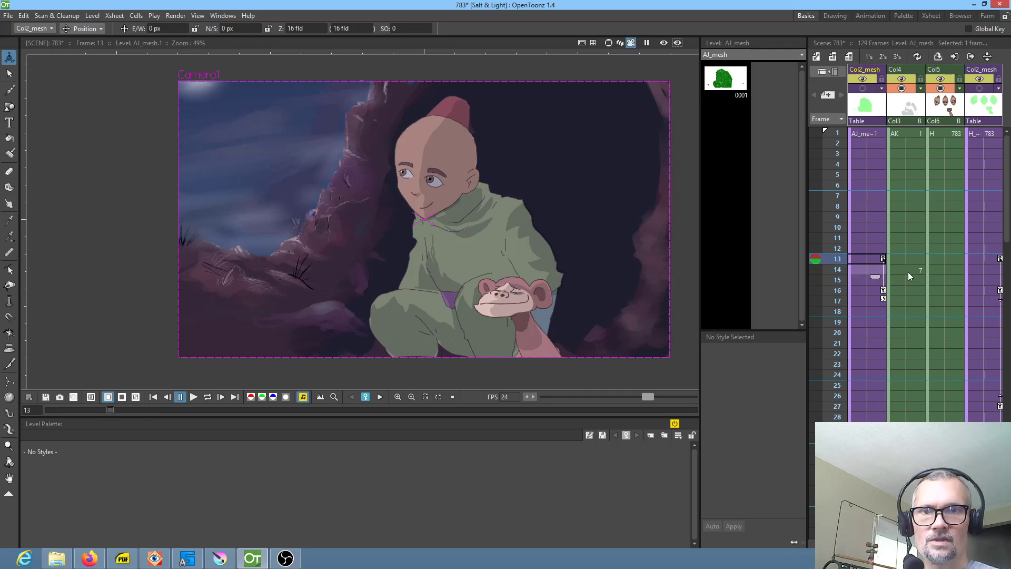
pyautogui.click(914, 259)
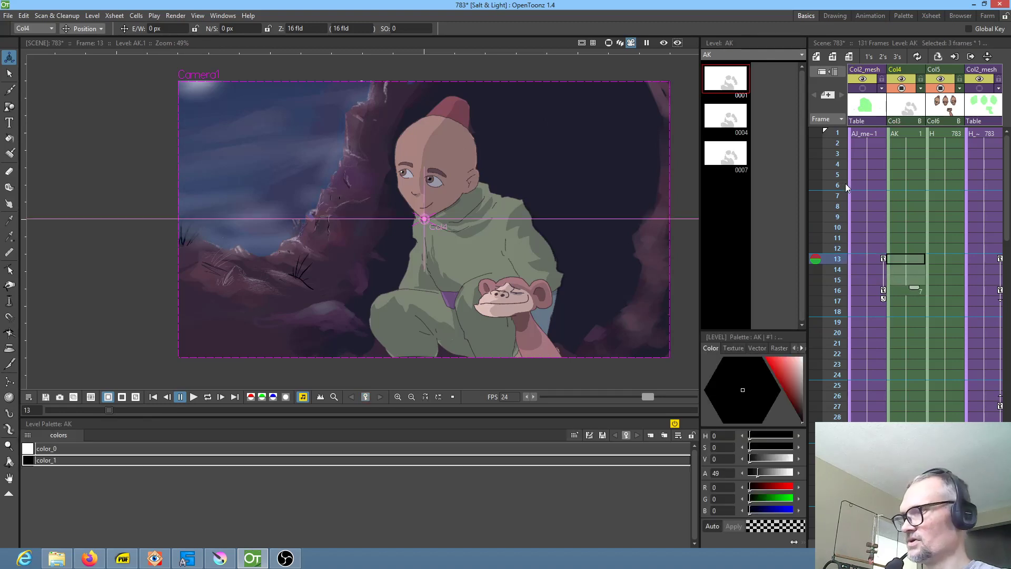
# Step: Play the scene with the faster head turn in a loop from frame 1, stop playback, and save the scene
pyautogui.click(838, 134)
pyautogui.scroll(-2, 548, 198)
pyautogui.scroll(1, 547, 200)
pyautogui.press('l')
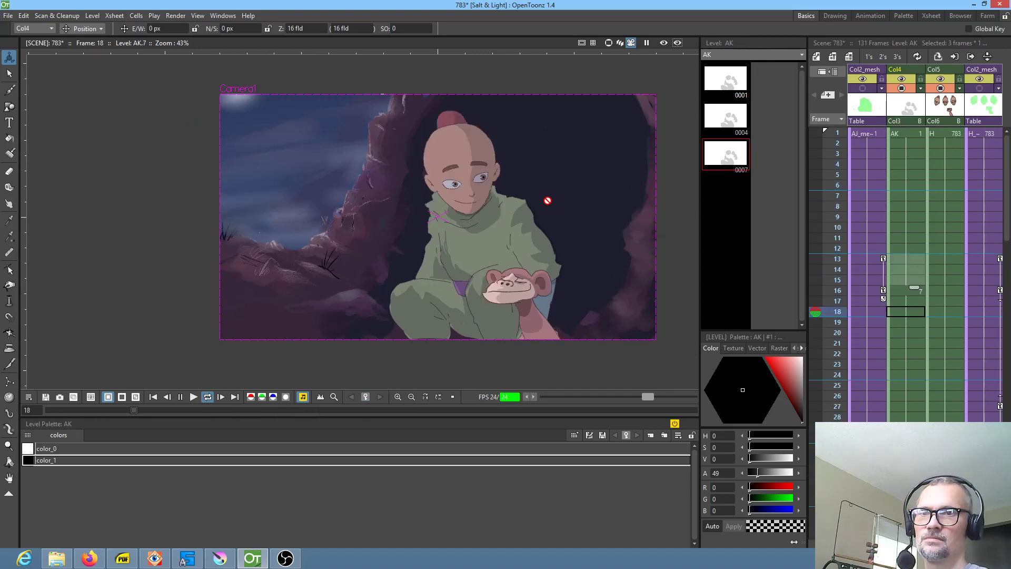
pyautogui.press('l')
pyautogui.hotkey('alt', ',')
pyautogui.press('l')
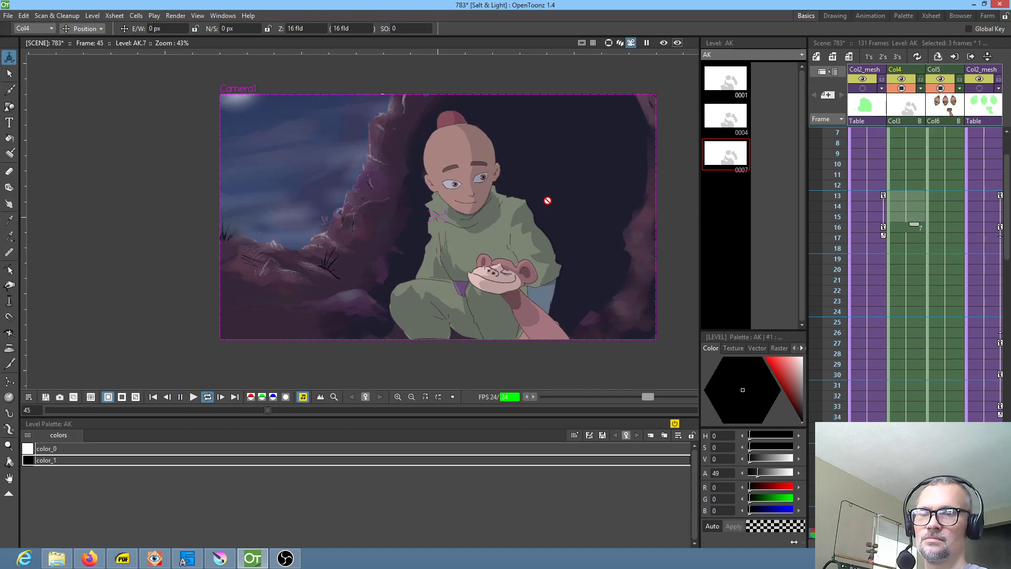
pyautogui.press('l')
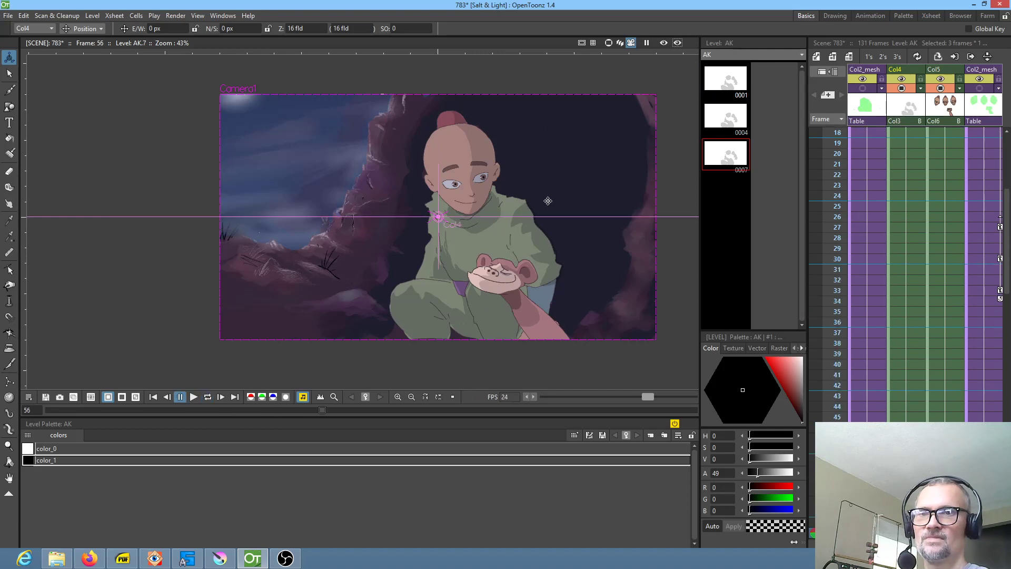
pyautogui.click(8, 15)
pyautogui.click(25, 56)
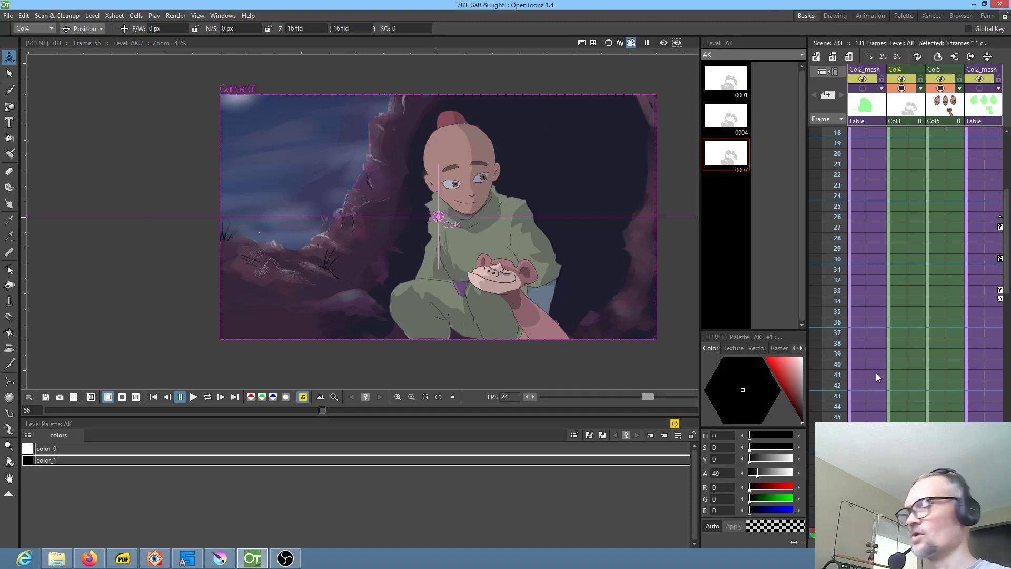
# Step: Replay the scene several times from the first frame to check the opening hold and head-turn timing
pyautogui.hotkey('alt', ',')
pyautogui.press('l')
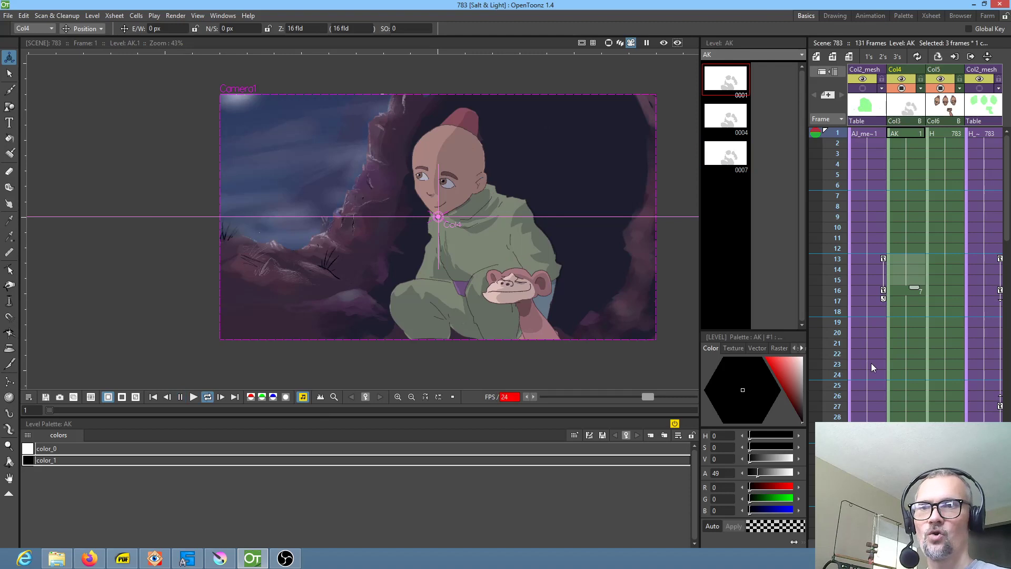
pyautogui.click(872, 365)
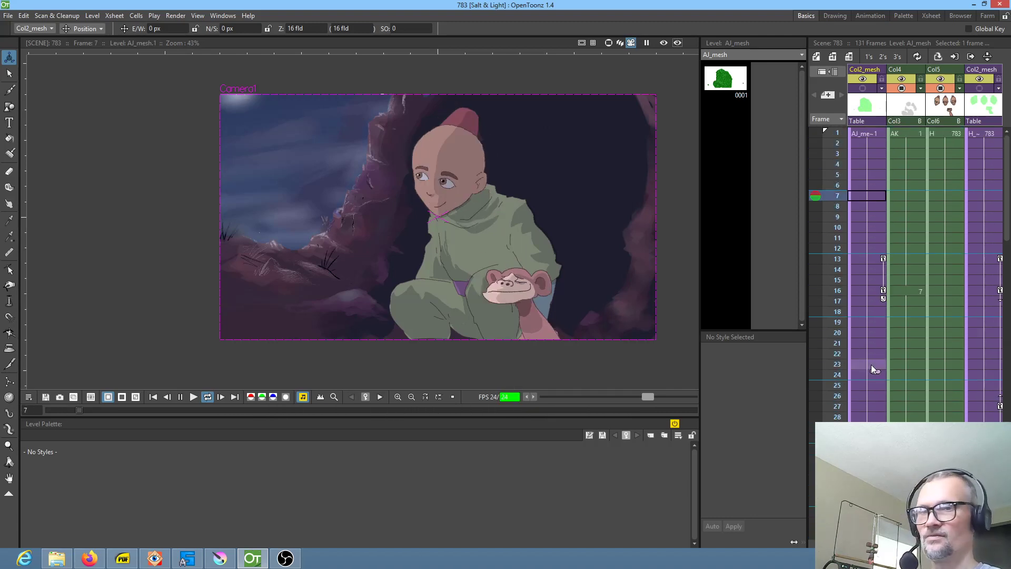
pyautogui.press('l')
pyautogui.hotkey('alt', ',')
pyautogui.press('l')
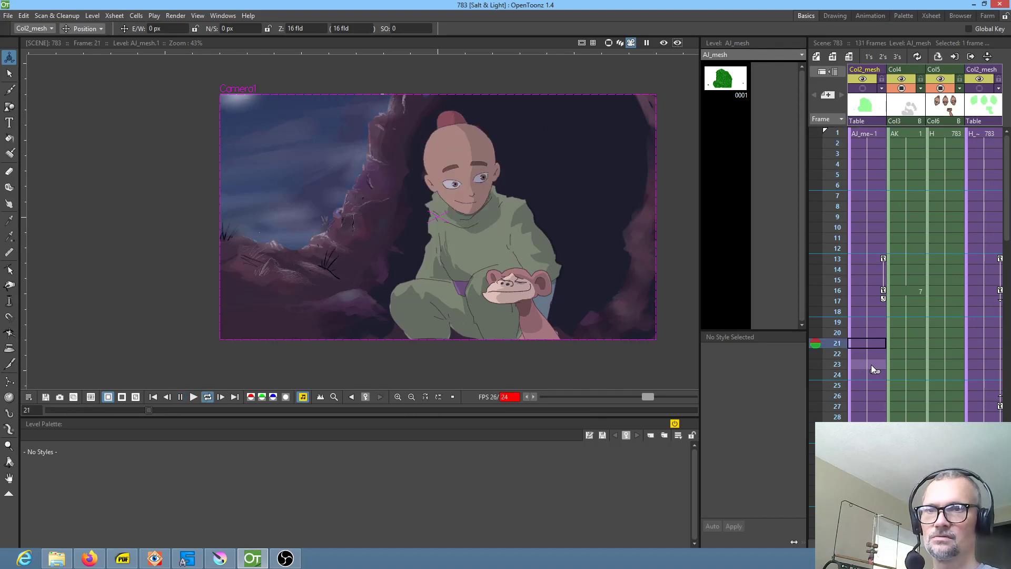
pyautogui.press('l')
pyautogui.hotkey('alt', ',')
pyautogui.press('l')
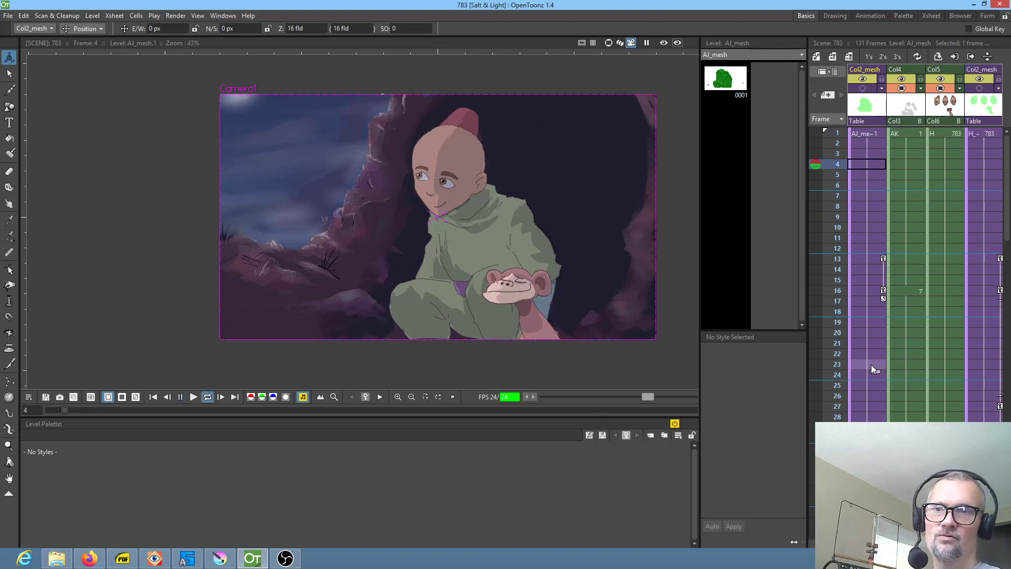
pyautogui.press('l')
pyautogui.hotkey('alt', ',')
pyautogui.press('l')
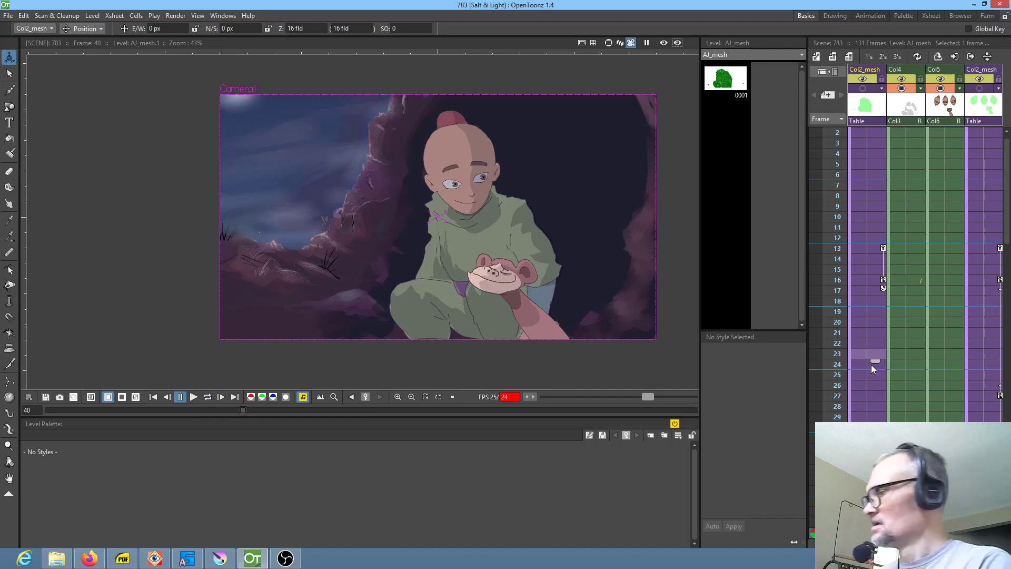
# Step: Maximize the viewer and inspect the characters in frame 40 at 100% zoom
pyautogui.press('`')
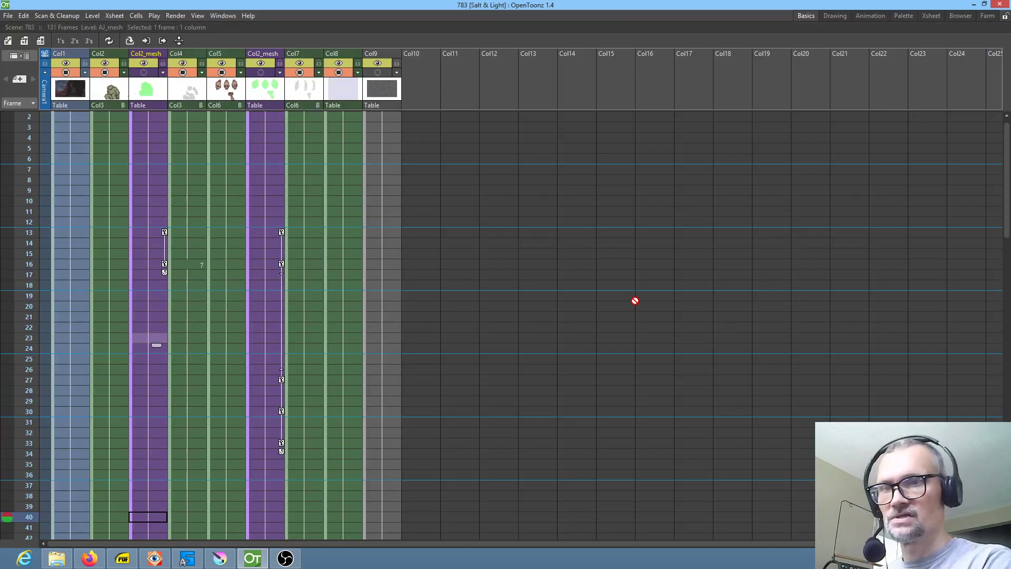
pyautogui.press('`')
pyautogui.press('`')
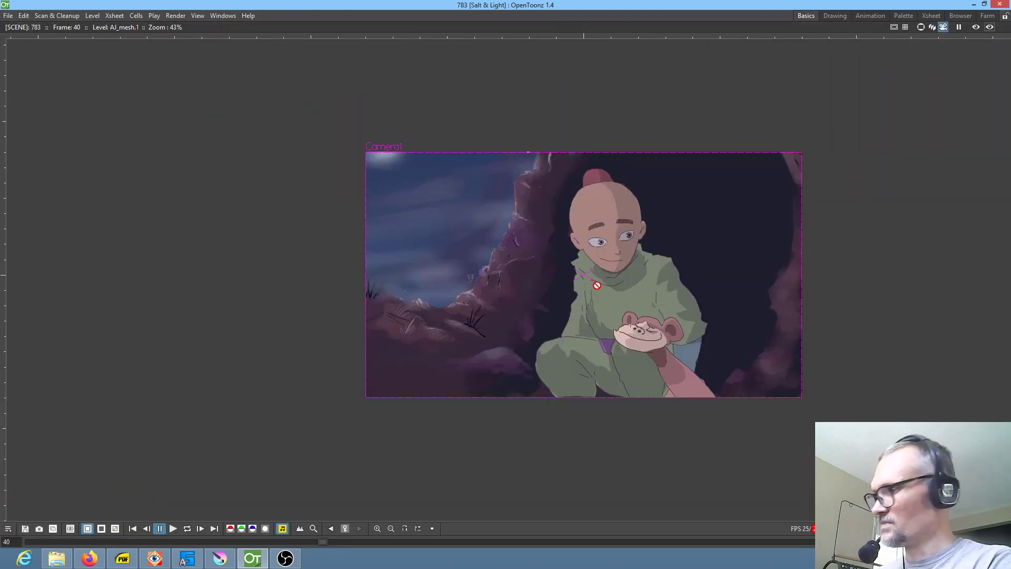
pyautogui.hotkey('alt', '0')
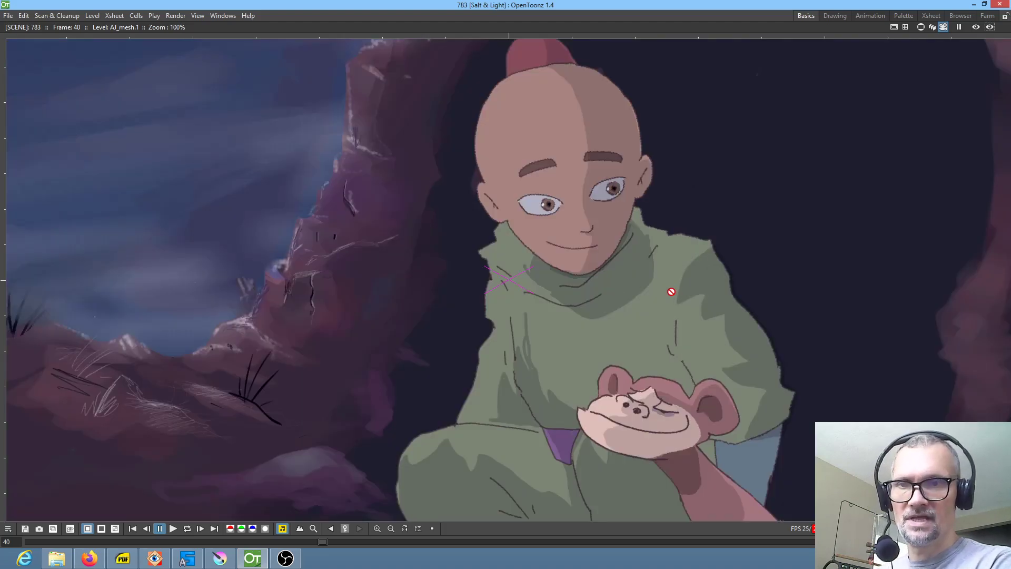
pyautogui.moveTo(671, 292); pyautogui.dragTo(727, 296)
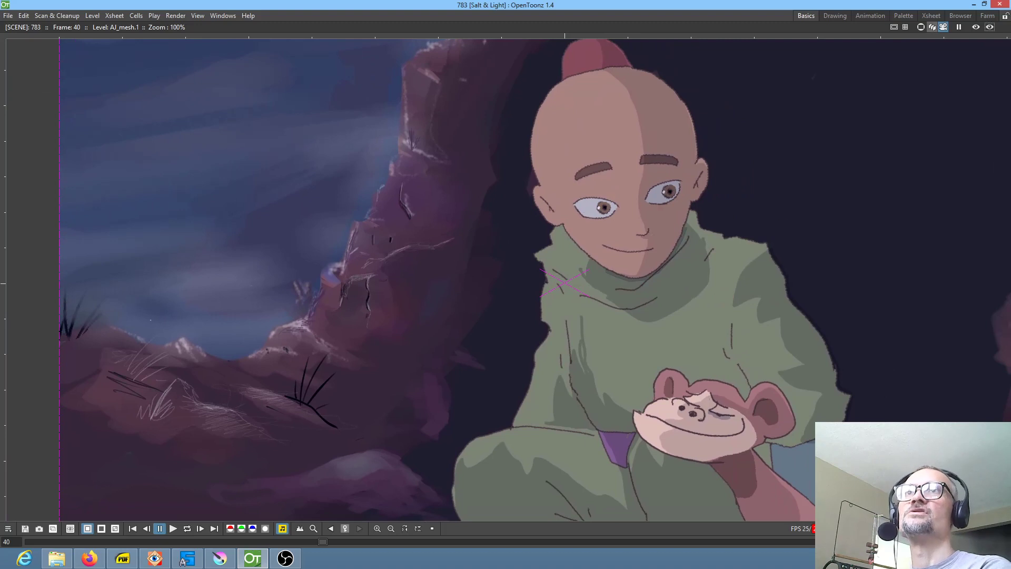